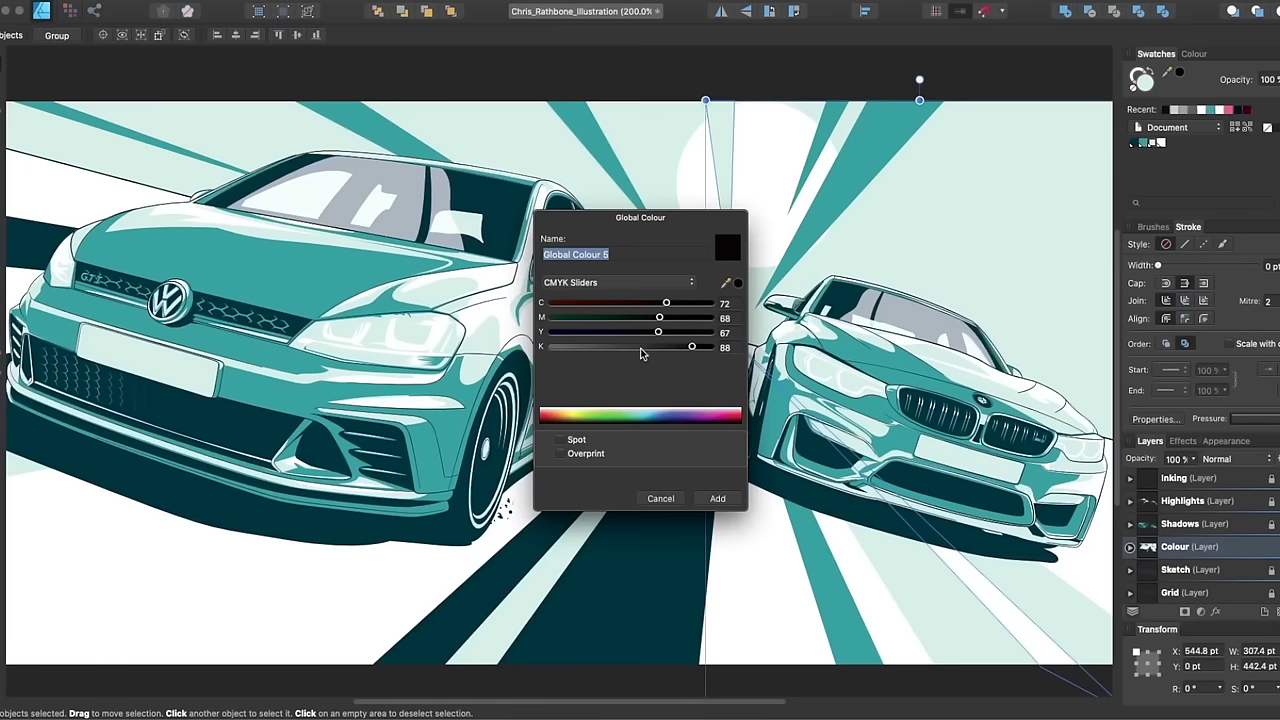
Lower the black (K) component of the new CMYK global colour
{"action": "left_click_drag", "start_coordinate": [641, 349], "coordinate": [551, 347]}
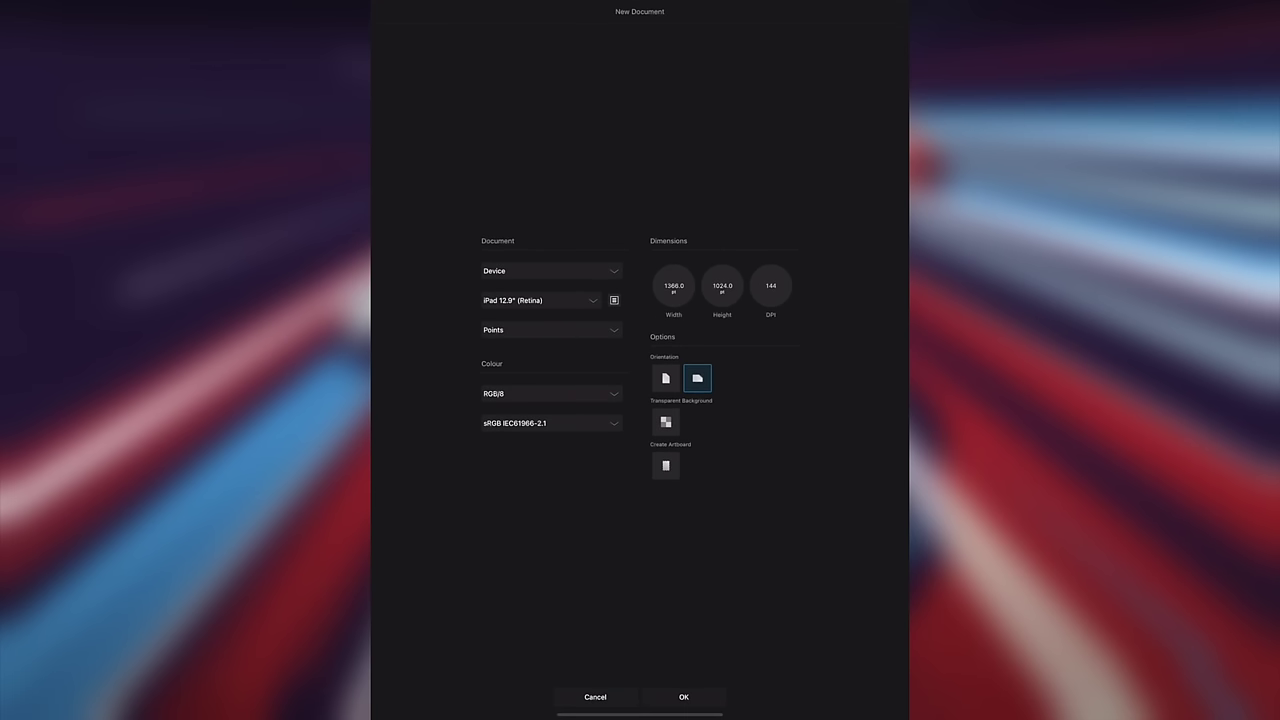
Create a document 800 pt wide and 1000 pt high at 72 DPI
{"action": "left_click", "coordinate": [674, 286]}
{"action": "type", "text": "800"}
{"action": "key", "text": "Return"}
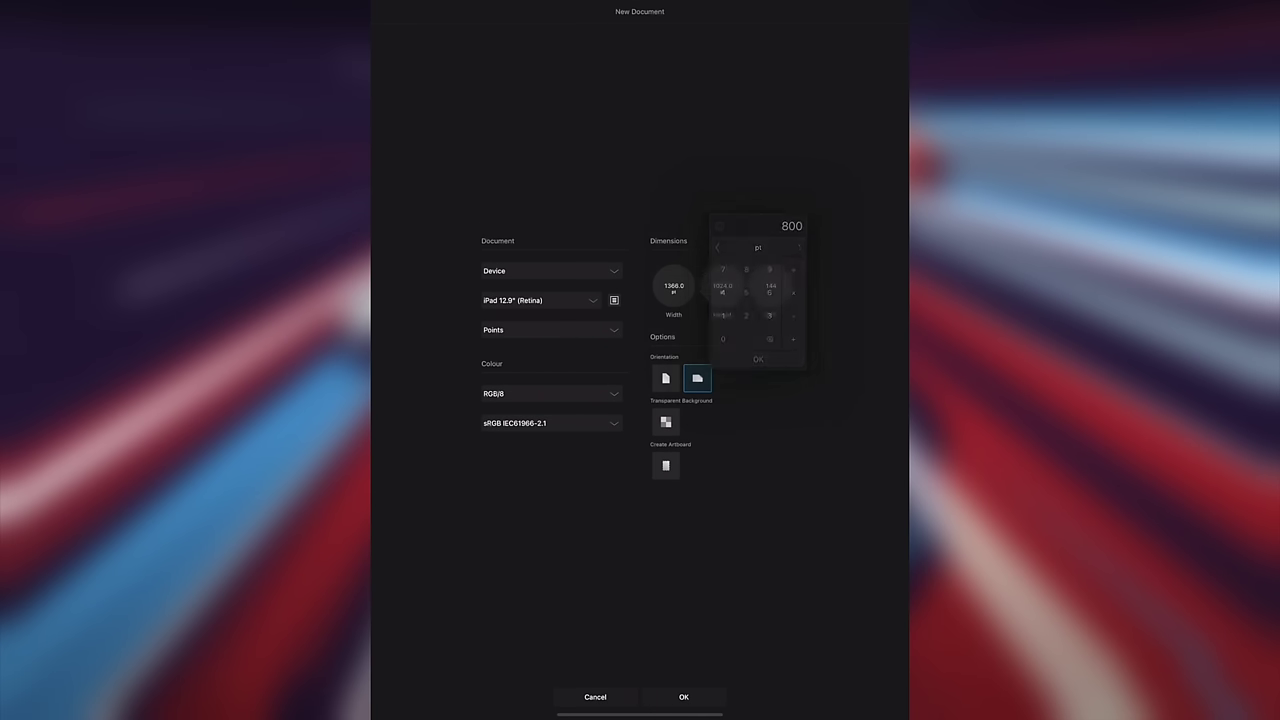
{"action": "left_click", "coordinate": [722, 286]}
{"action": "type", "text": "1000"}
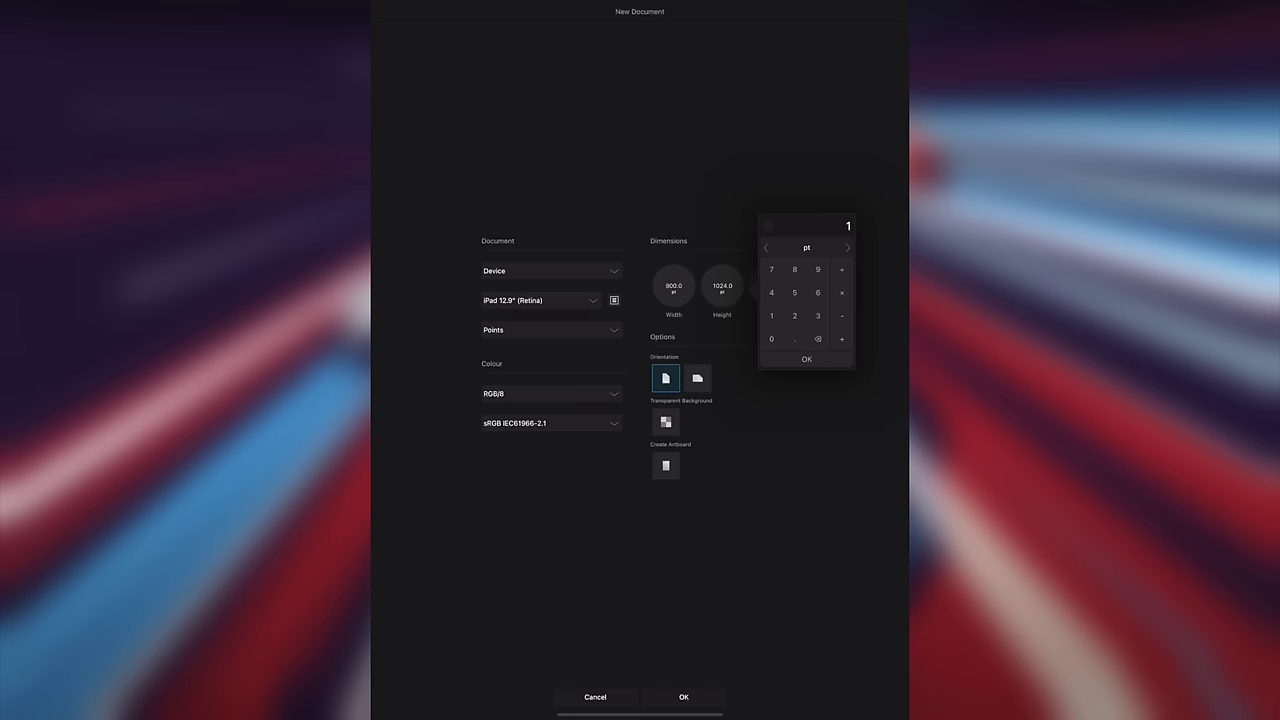
{"action": "key", "text": "Return"}
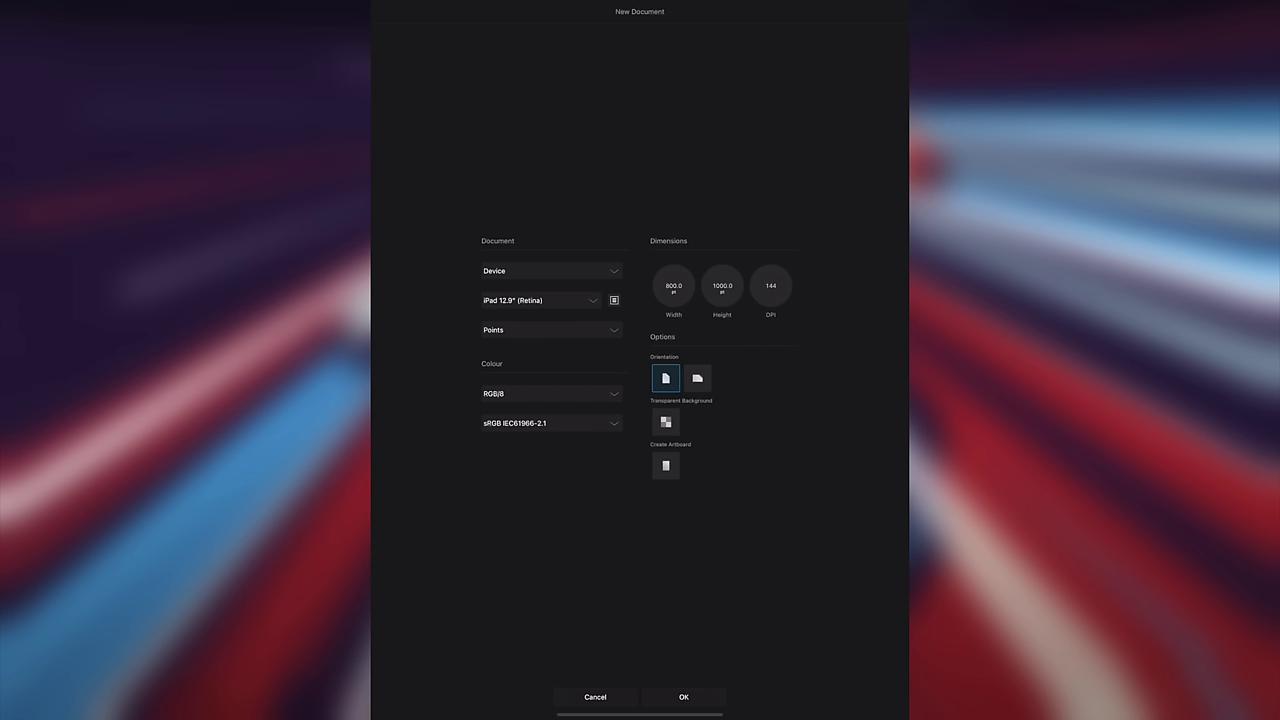
{"action": "left_click", "coordinate": [770, 286]}
{"action": "type", "text": "72"}
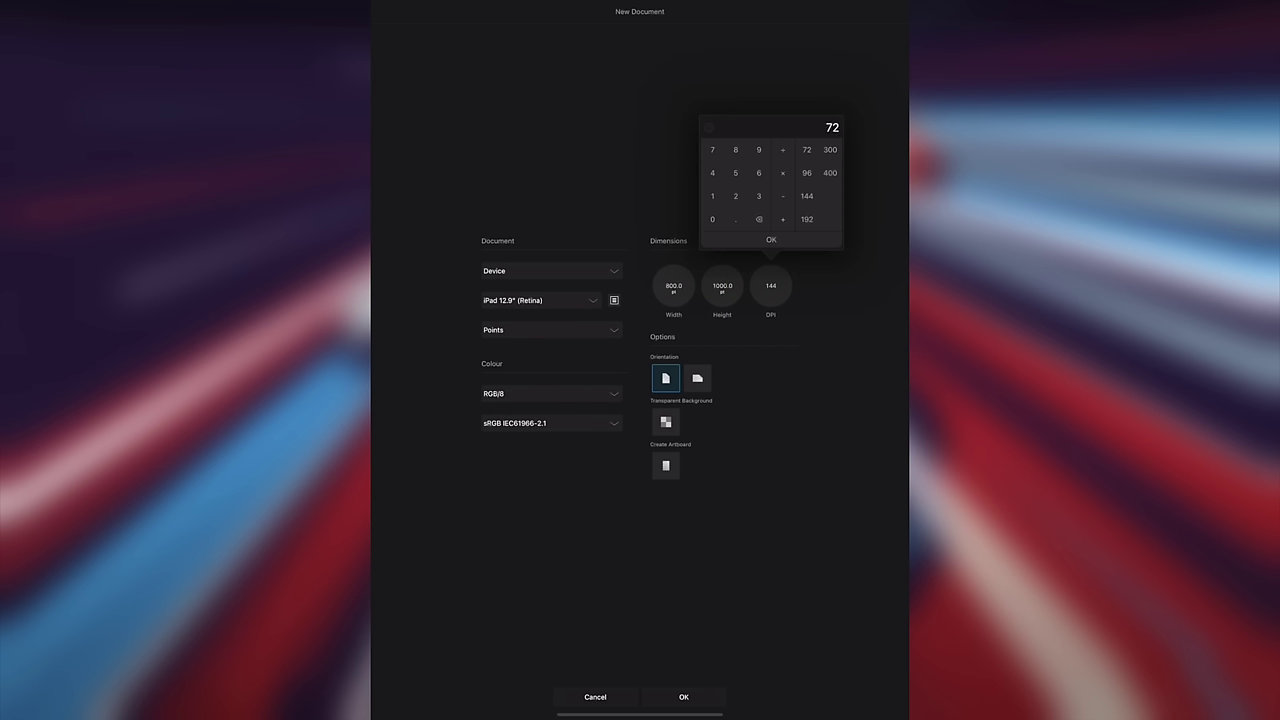
{"action": "key", "text": "Return"}
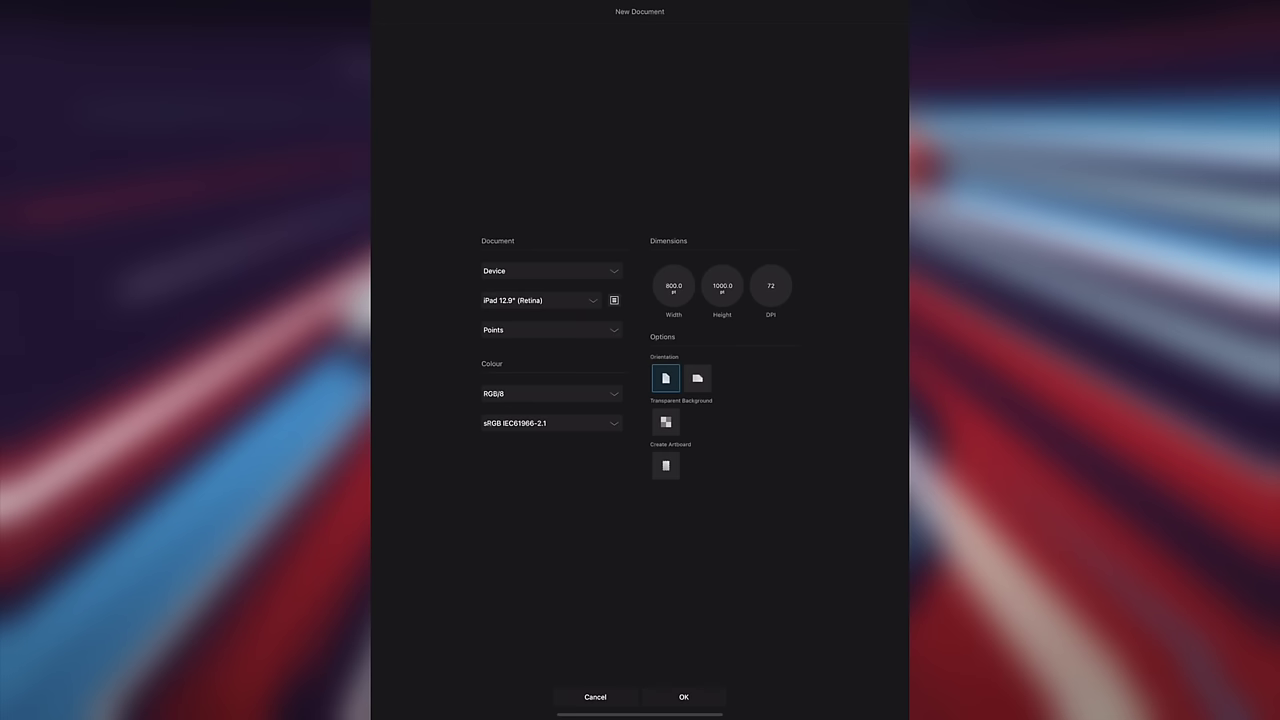
{"action": "left_click", "coordinate": [684, 697]}
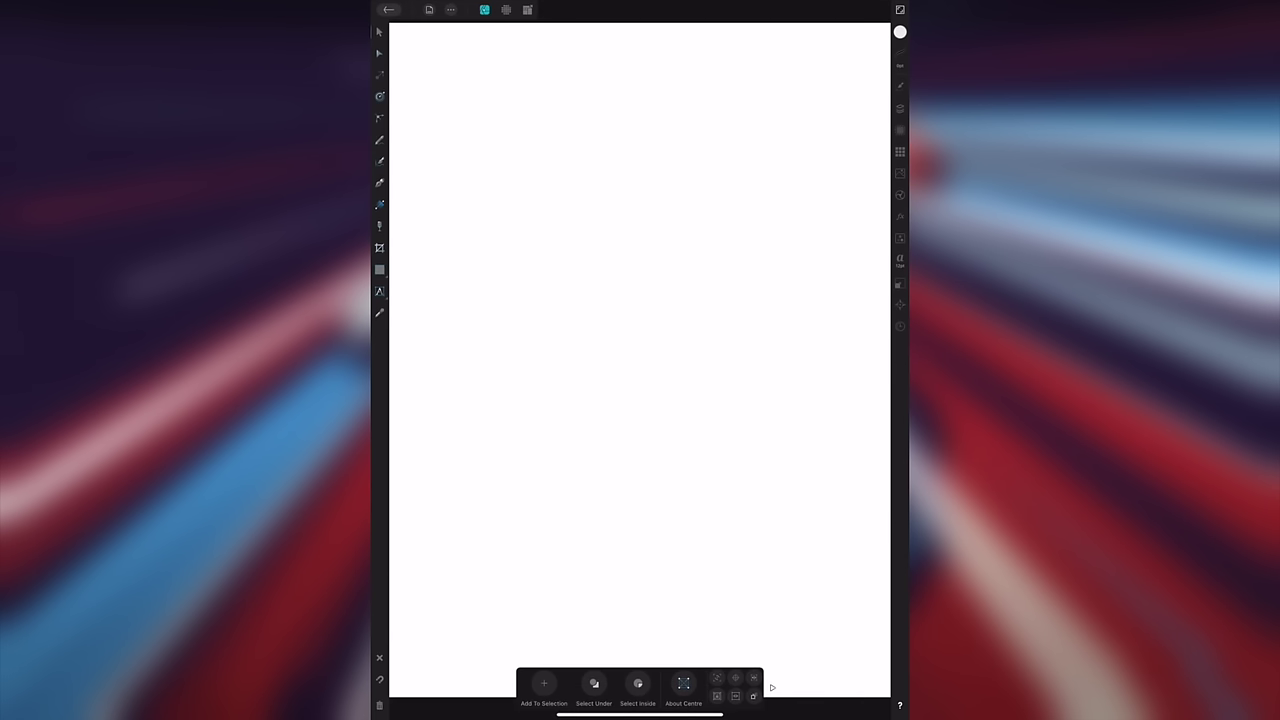
Show the layer list and add a new layer to the empty document
{"action": "left_click", "coordinate": [900, 109]}
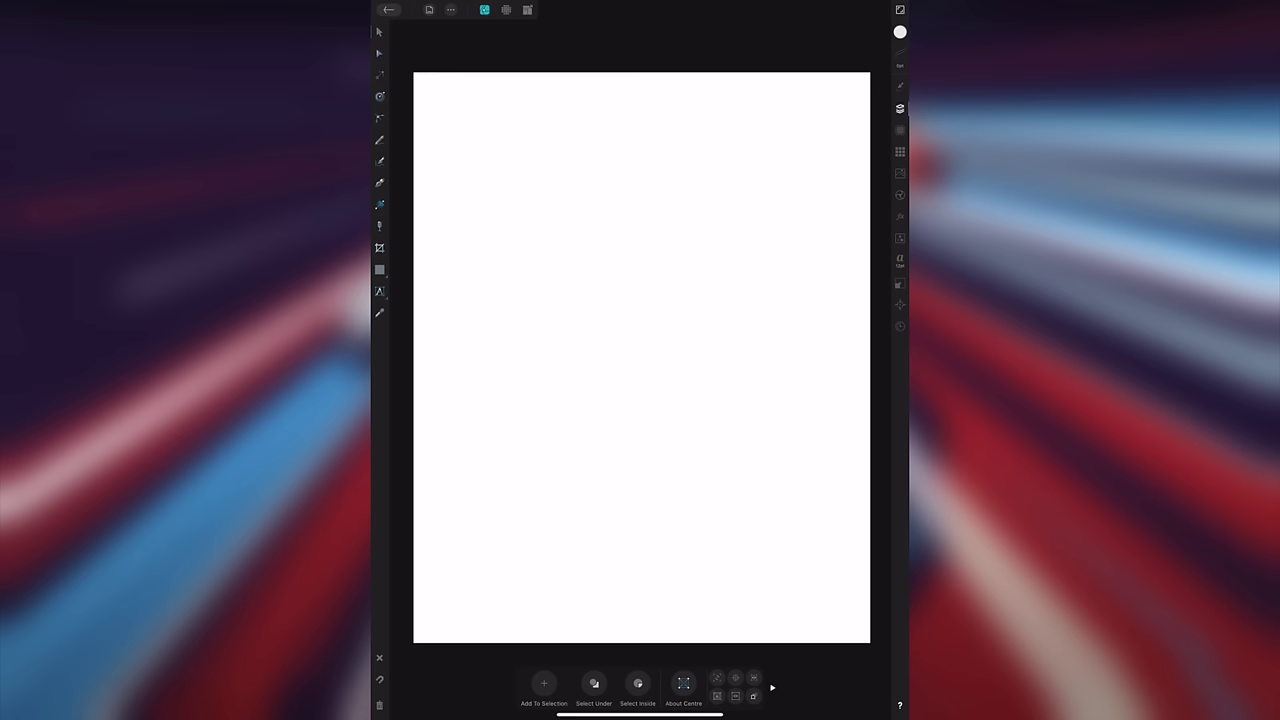
{"action": "left_click", "coordinate": [801, 30]}
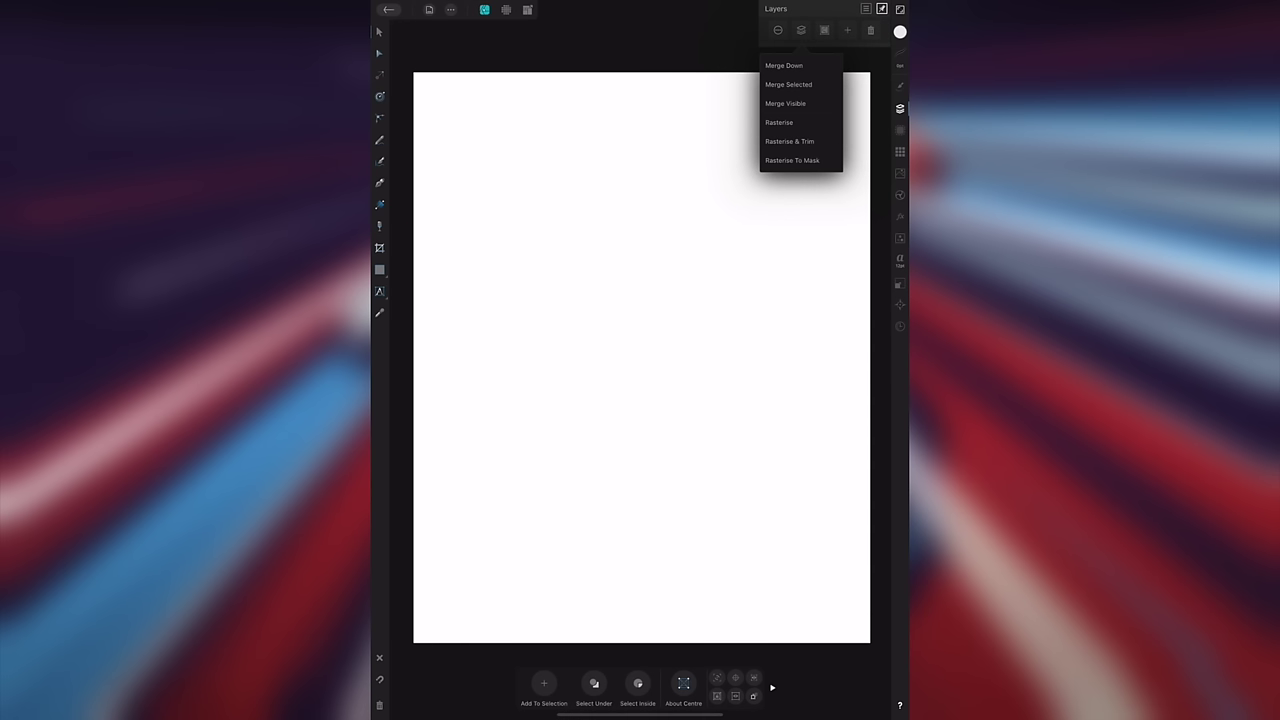
{"action": "left_click", "coordinate": [847, 30]}
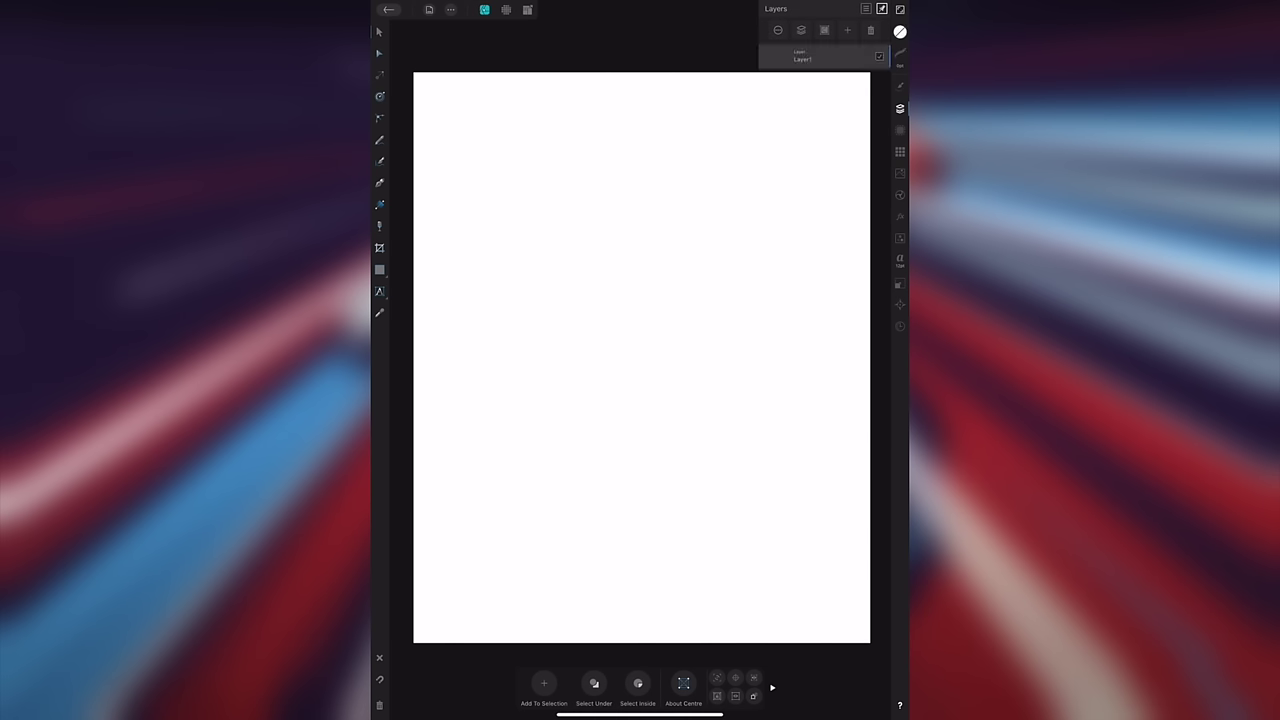
Rename the new layer as sketch and return to the layer list
{"action": "left_click", "coordinate": [880, 56]}
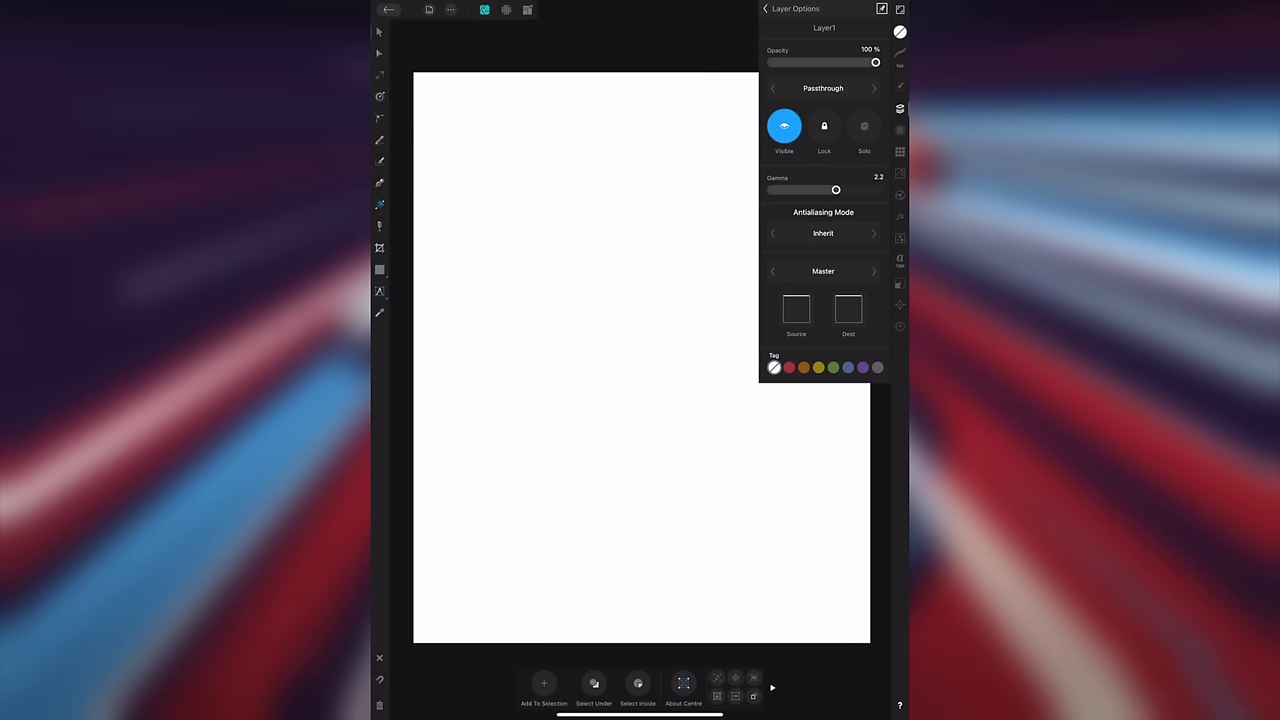
{"action": "left_click", "coordinate": [824, 28]}
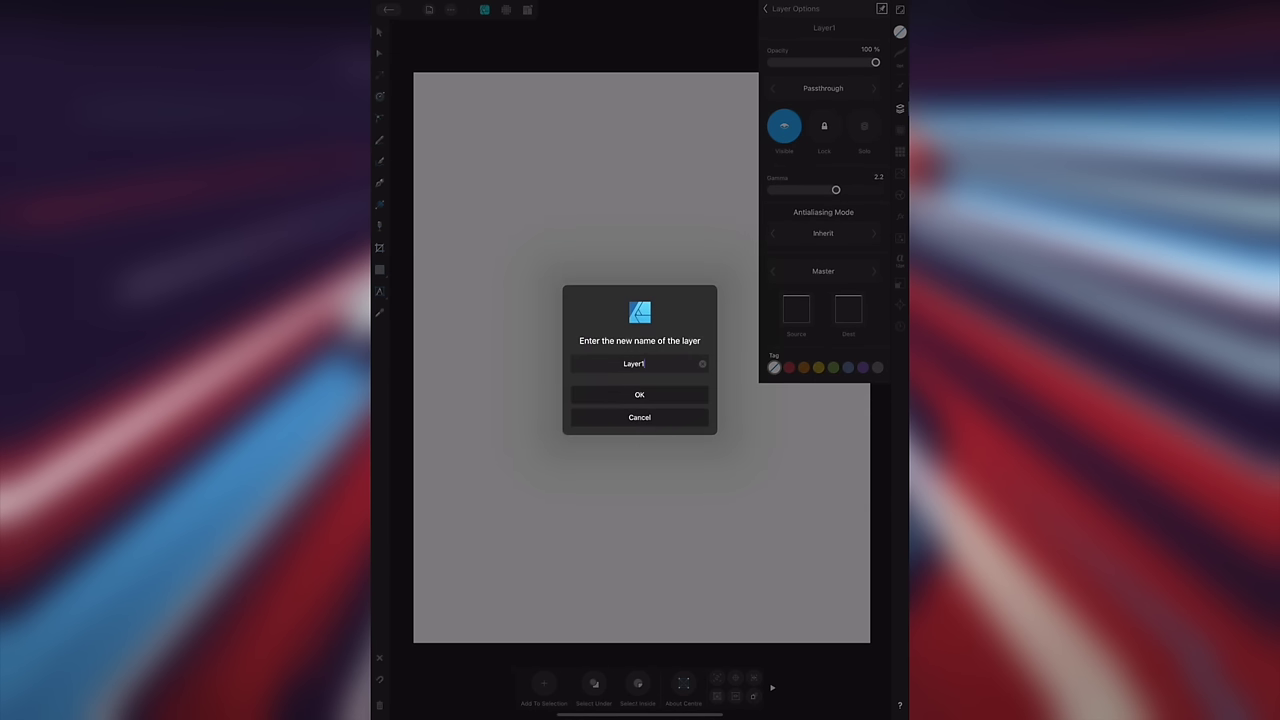
{"action": "left_click", "coordinate": [644, 364]}
{"action": "key", "text": "BackSpace"}
{"action": "key", "text": "BackSpace"}
{"action": "key", "text": "BackSpace"}
{"action": "key", "text": "BackSpace"}
{"action": "key", "text": "BackSpace"}
{"action": "key", "text": "BackSpace"}
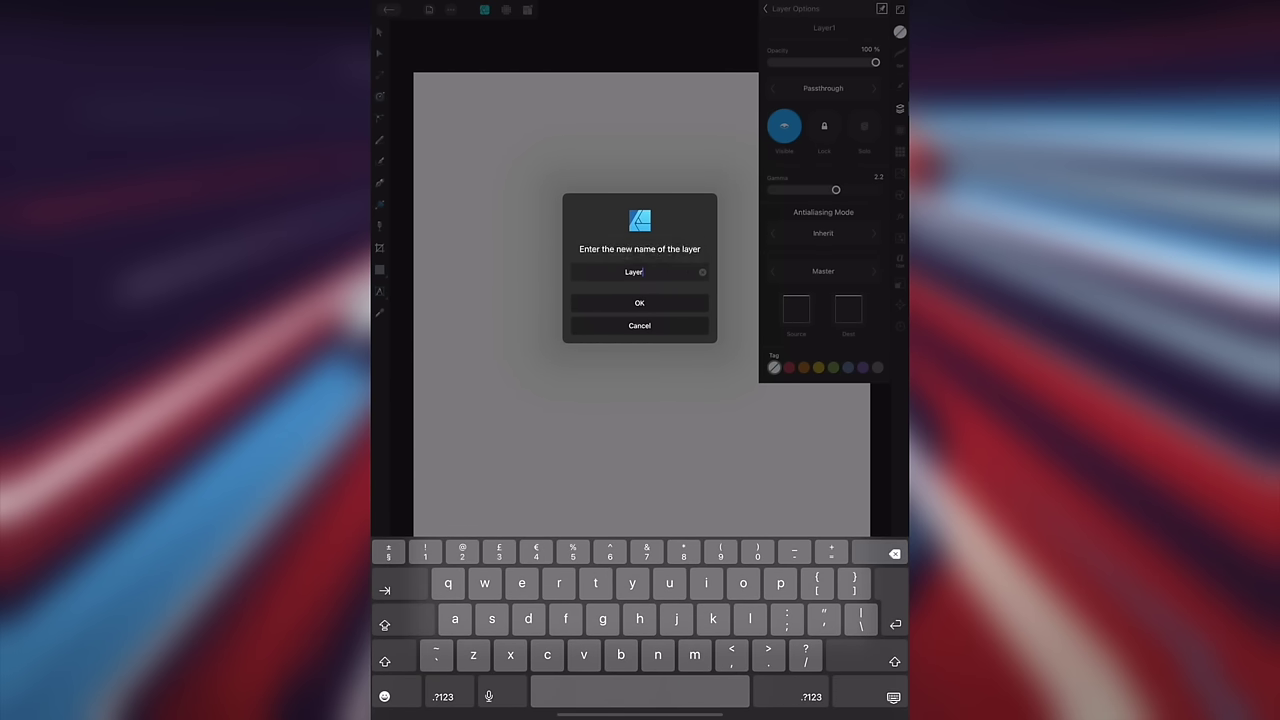
{"action": "type", "text": "s"}
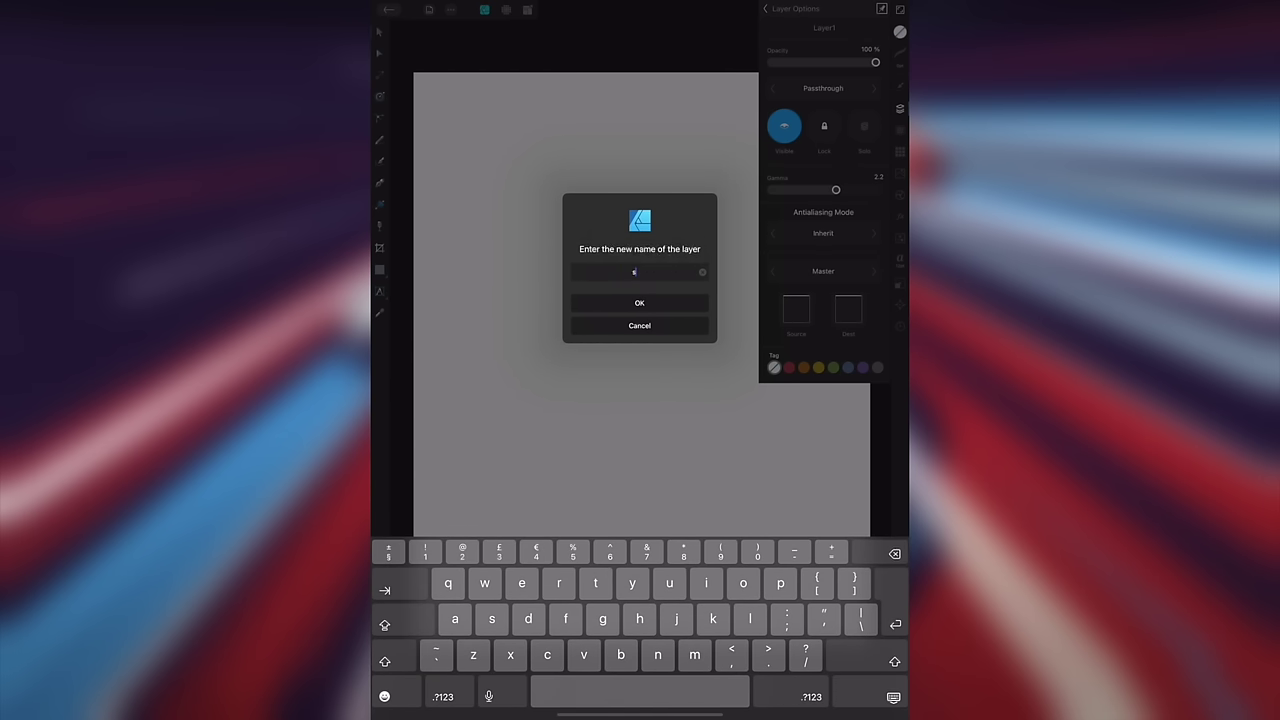
{"action": "type", "text": "ketch"}
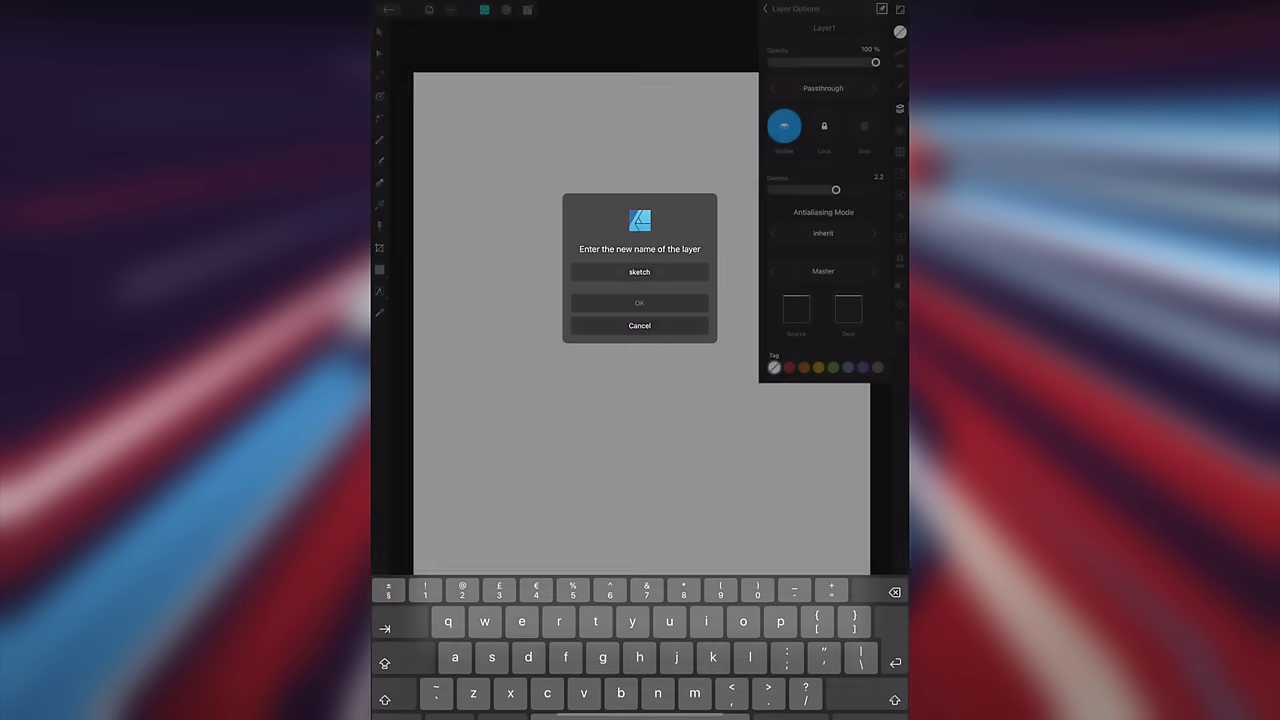
{"action": "key", "text": "Return"}
{"action": "left_click", "coordinate": [767, 9]}
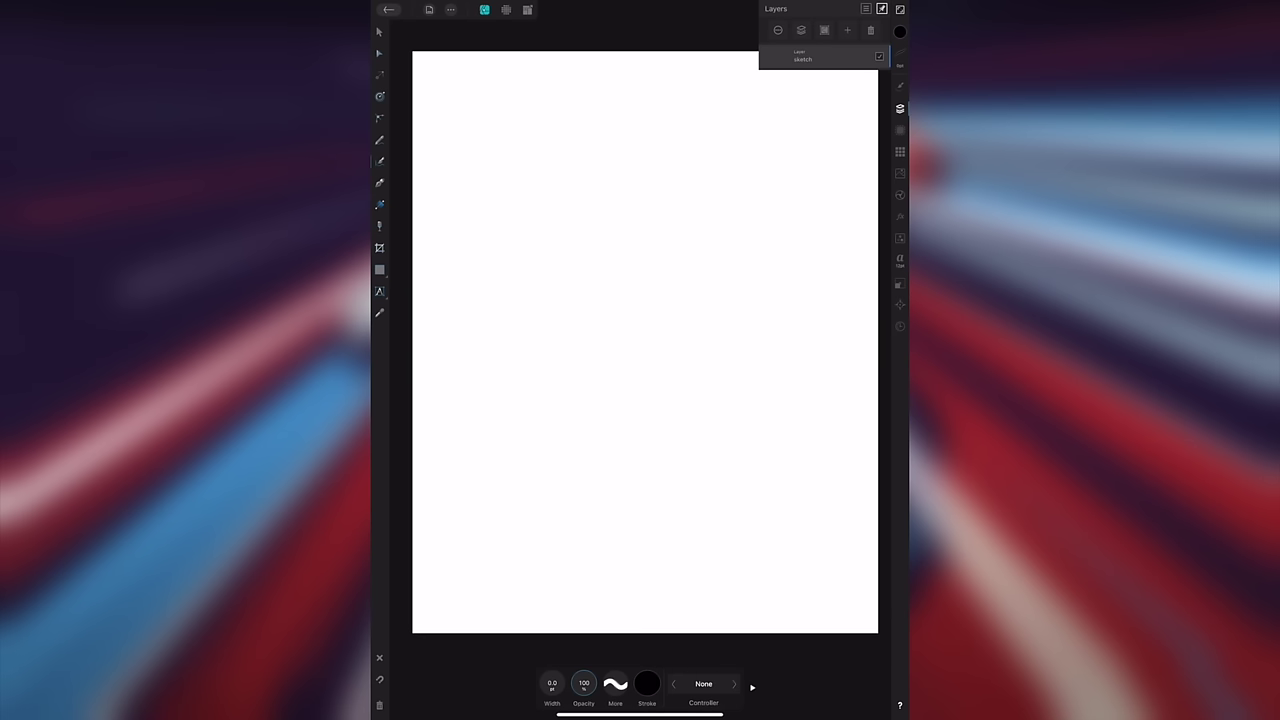
Set the brush width to 1 pt and sketch a slightly sloping hip line across the middle of the page
{"action": "left_click", "coordinate": [552, 684]}
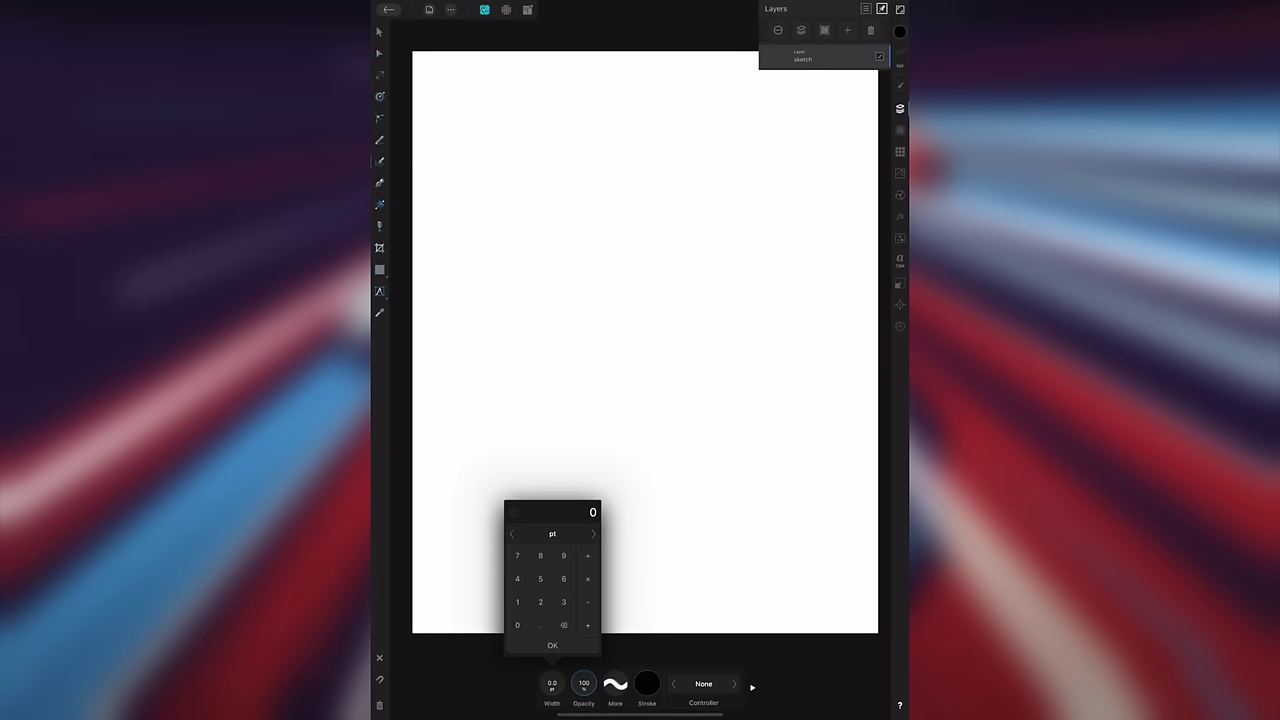
{"action": "left_click", "coordinate": [517, 601]}
{"action": "left_click", "coordinate": [552, 645]}
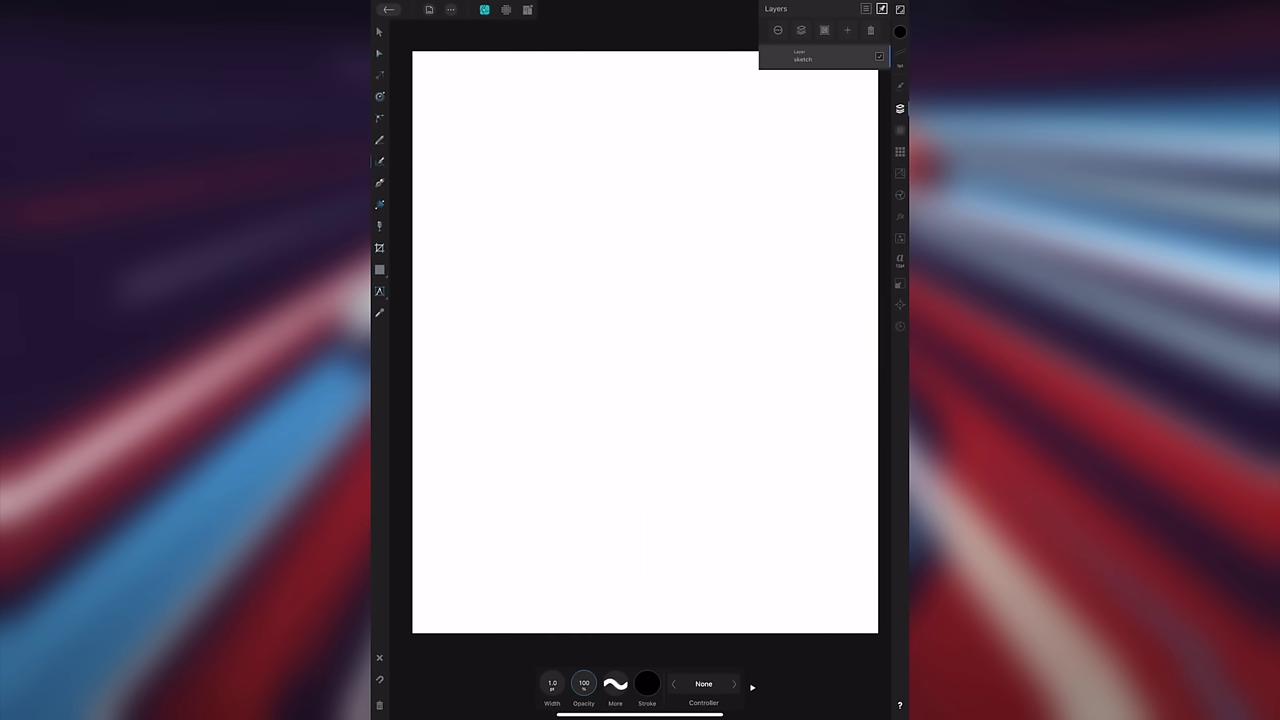
{"action": "left_click_drag", "start_coordinate": [542, 316], "coordinate": [660, 329]}
{"action": "mouse_move", "coordinate": [542, 317]}
{"action": "left_mouse_down"}
{"action": "mouse_move", "coordinate": [688, 332]}
{"action": "mouse_move", "coordinate": [664, 332]}
{"action": "left_mouse_up"}
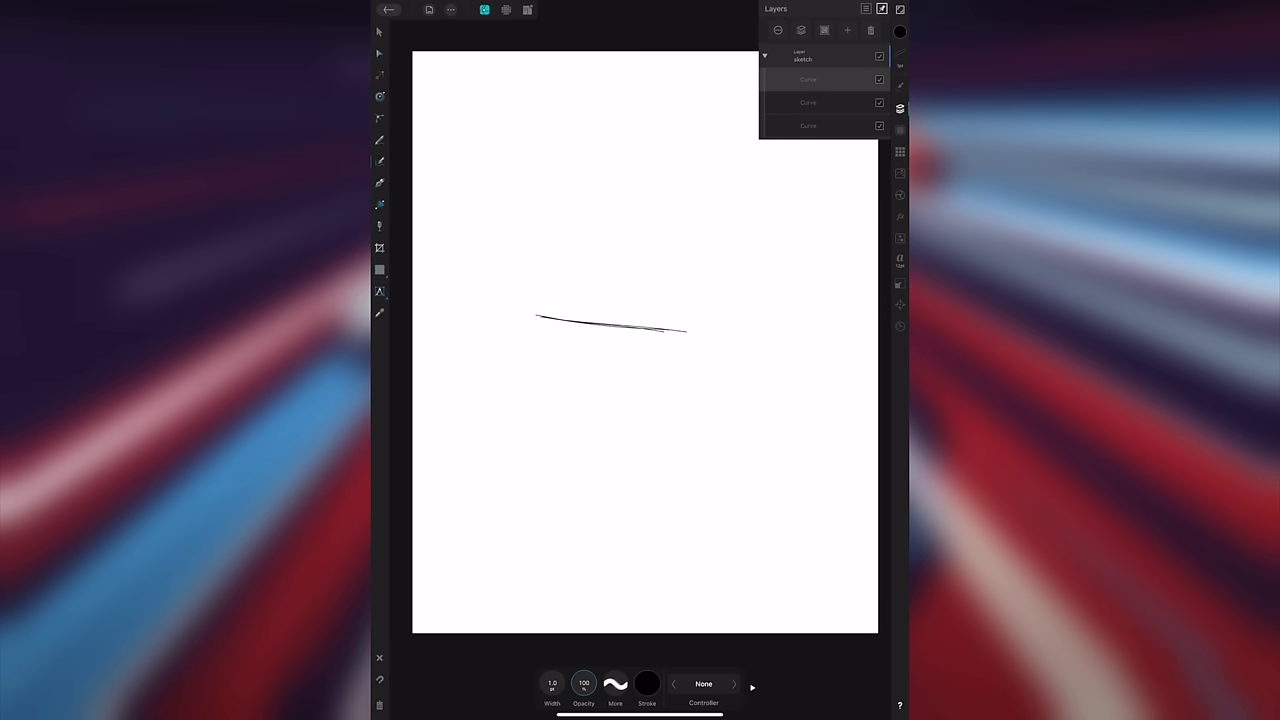
{"action": "left_click", "coordinate": [765, 56]}
{"action": "left_click", "coordinate": [900, 109]}
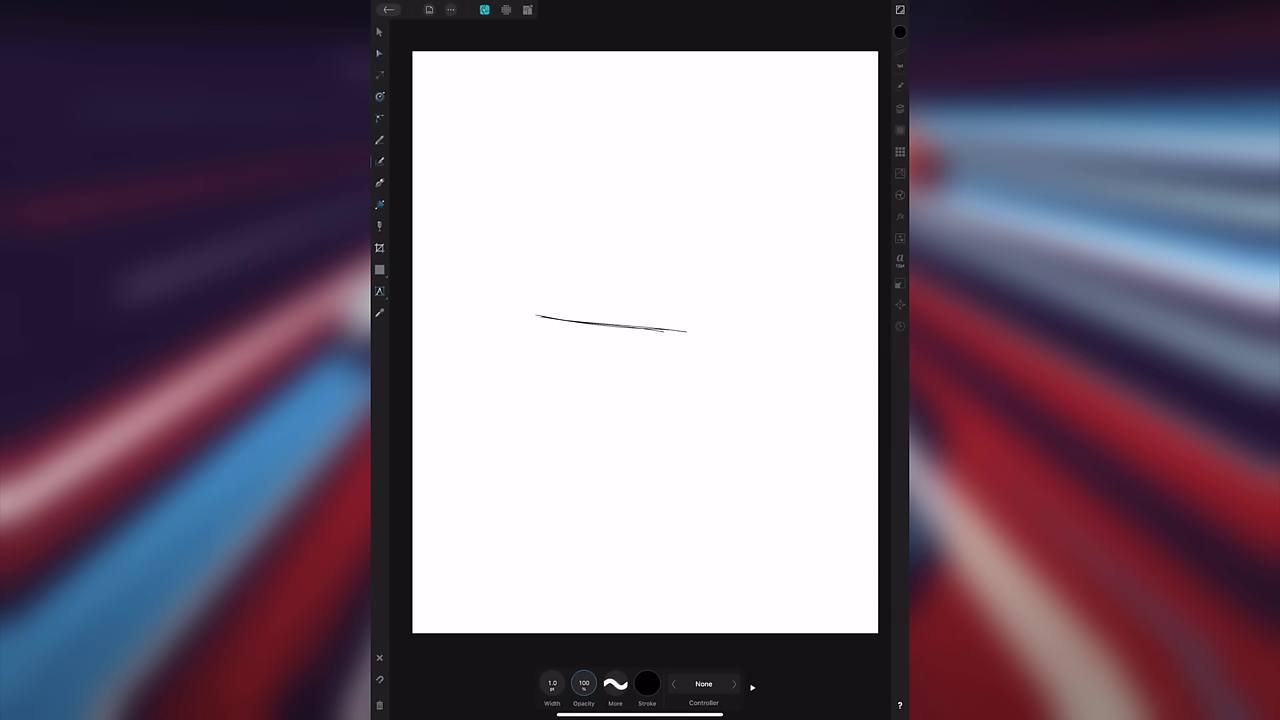
Sketch the figure's spine above the hip line, one leg line below it and a slanted shoulder line
{"action": "left_click_drag", "start_coordinate": [638, 172], "coordinate": [598, 318]}
{"action": "left_click_drag", "start_coordinate": [645, 147], "coordinate": [599, 305]}
{"action": "left_click_drag", "start_coordinate": [627, 216], "coordinate": [598, 322]}
{"action": "mouse_move", "coordinate": [536, 316]}
{"action": "left_mouse_down"}
{"action": "mouse_move", "coordinate": [618, 522]}
{"action": "mouse_move", "coordinate": [556, 346]}
{"action": "mouse_move", "coordinate": [610, 506]}
{"action": "left_mouse_up"}
{"action": "left_click_drag", "start_coordinate": [602, 131], "coordinate": [689, 156]}
{"action": "left_click_drag", "start_coordinate": [578, 127], "coordinate": [686, 155]}
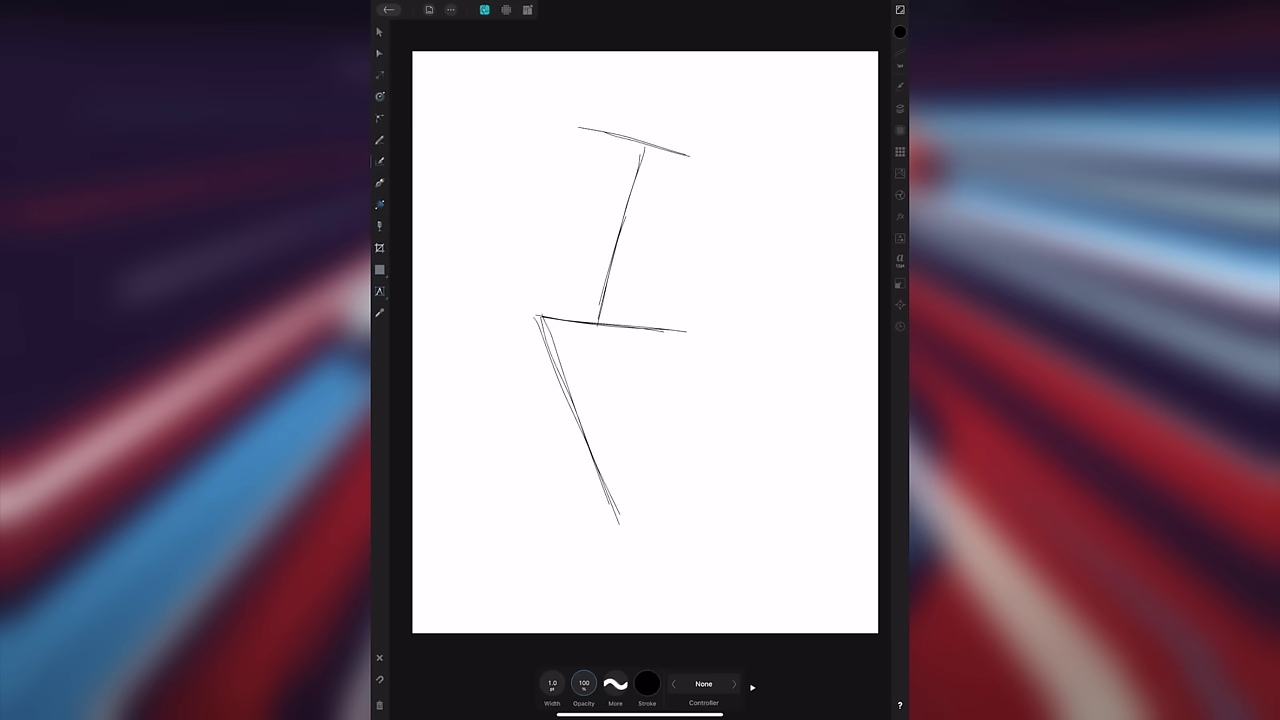
Scale the whole stick-figure sketch down slightly and move it towards the page centre
{"action": "left_click", "coordinate": [379, 31]}
{"action": "left_click_drag", "start_coordinate": [492, 98], "coordinate": [778, 602]}
{"action": "left_click_drag", "start_coordinate": [690, 127], "coordinate": [674, 169]}
{"action": "left_click_drag", "start_coordinate": [603, 346], "coordinate": [627, 345]}
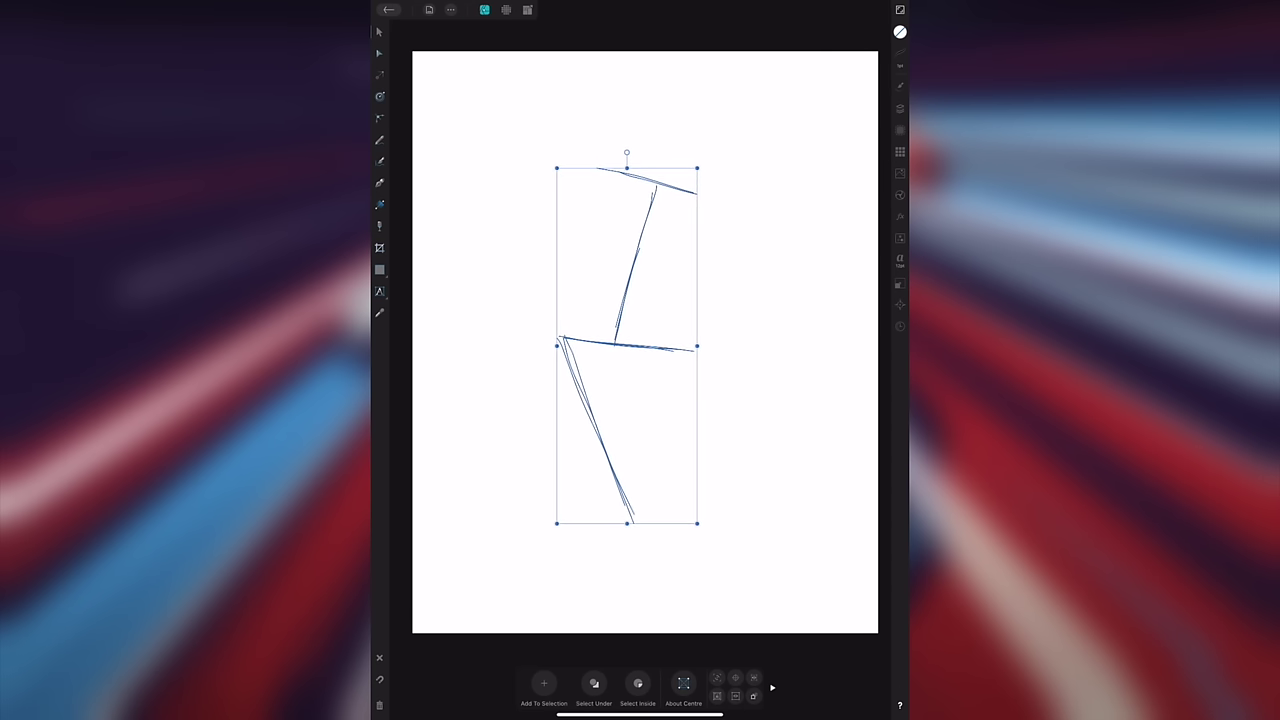
{"action": "left_click", "coordinate": [379, 658]}
{"action": "left_click", "coordinate": [379, 160]}
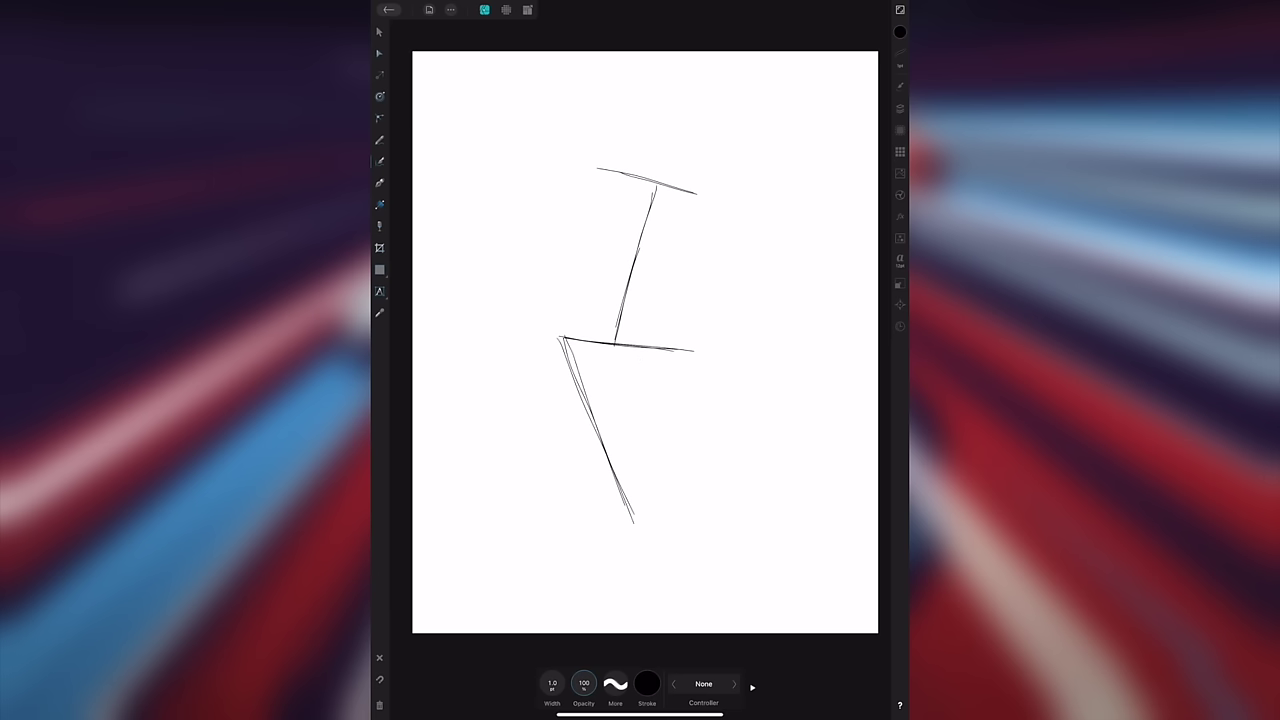
{"action": "left_click", "coordinate": [380, 32]}
{"action": "left_click", "coordinate": [647, 180]}
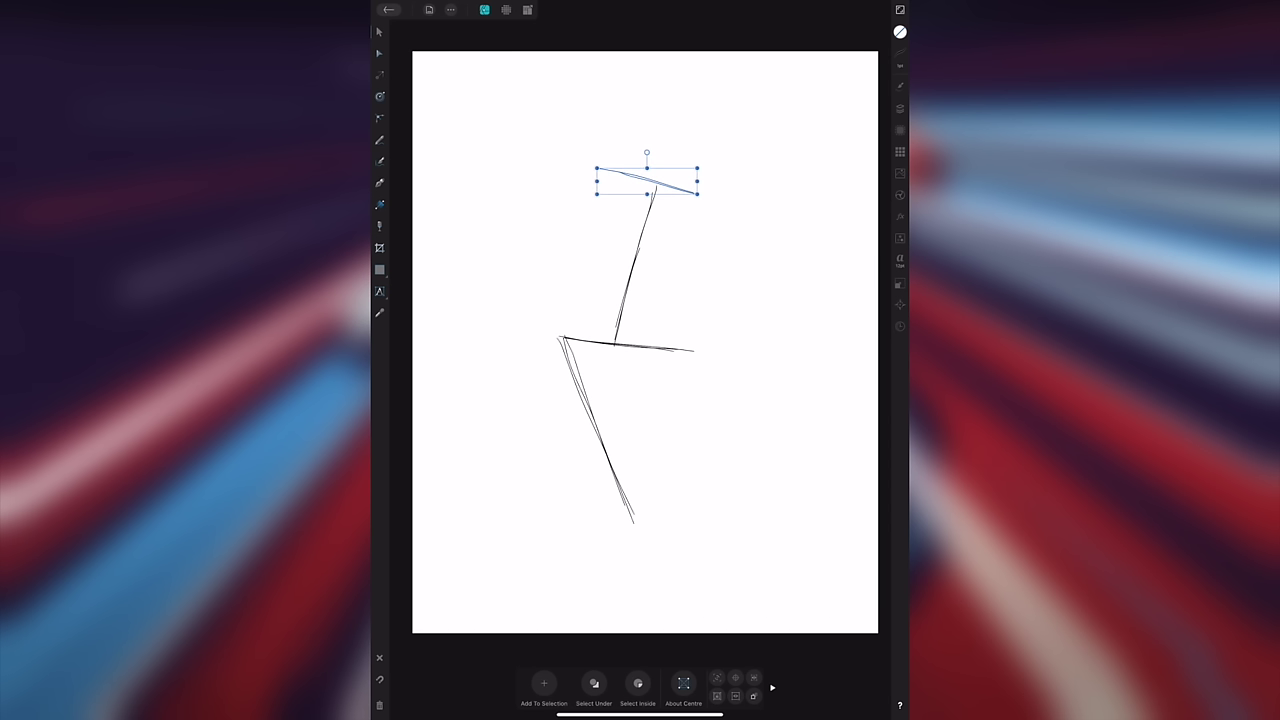
{"action": "left_click", "coordinate": [380, 161]}
{"action": "left_click", "coordinate": [380, 183]}
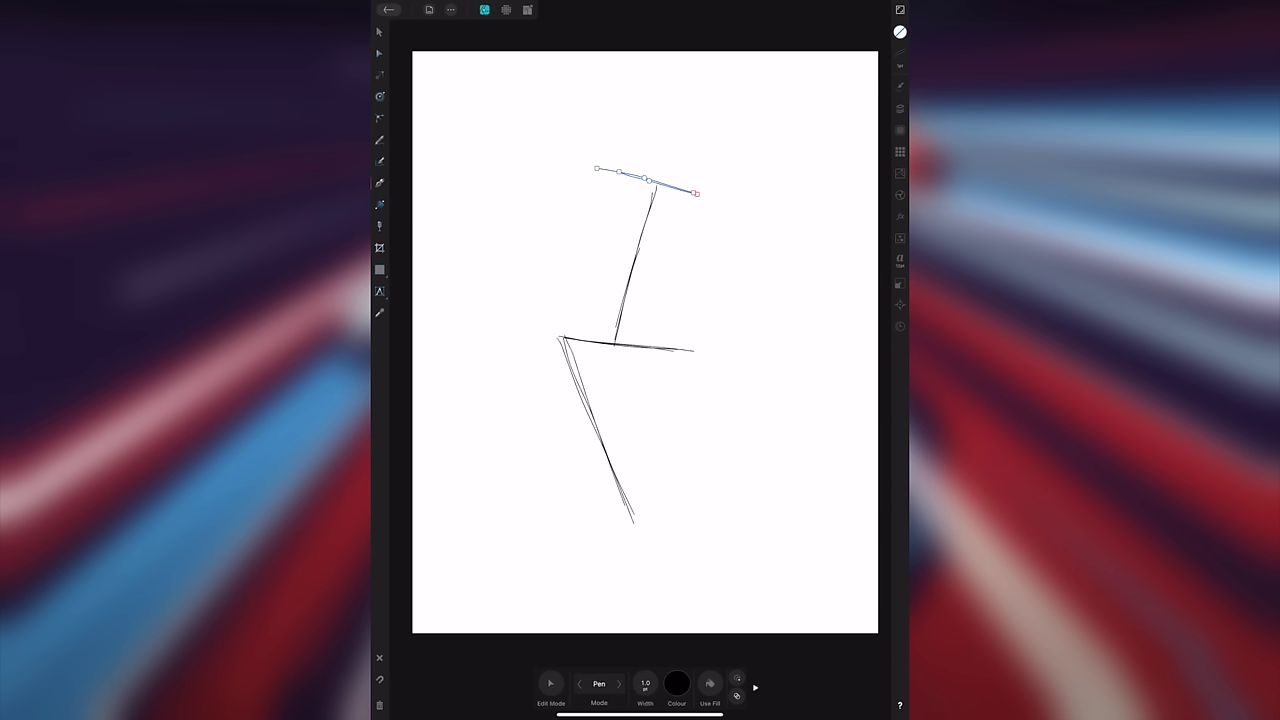
{"action": "left_click", "coordinate": [380, 32]}
{"action": "left_click", "coordinate": [760, 270]}
{"action": "left_click", "coordinate": [380, 183]}
Extend the shoulder line further to the right and sketch an oval head of overlapping strokes above it
{"action": "left_click", "coordinate": [380, 161]}
{"action": "left_click_drag", "start_coordinate": [597, 167], "coordinate": [733, 207]}
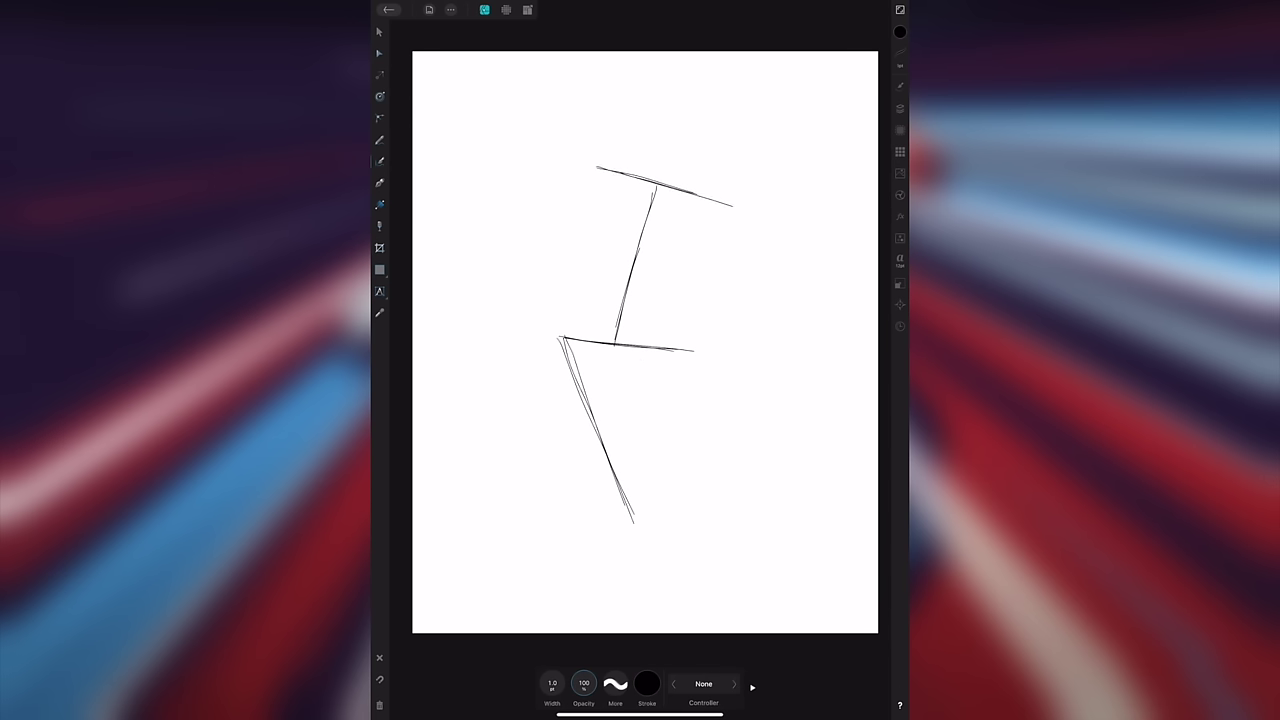
{"action": "mouse_move", "coordinate": [697, 95]}
{"action": "left_mouse_down"}
{"action": "mouse_move", "coordinate": [708, 112]}
{"action": "mouse_move", "coordinate": [653, 178]}
{"action": "left_mouse_up"}
{"action": "key", "text": "ctrl+z"}
{"action": "mouse_move", "coordinate": [672, 104]}
{"action": "left_mouse_down"}
{"action": "mouse_move", "coordinate": [697, 102]}
{"action": "mouse_move", "coordinate": [693, 92]}
{"action": "mouse_move", "coordinate": [645, 146]}
{"action": "mouse_move", "coordinate": [690, 94]}
{"action": "mouse_move", "coordinate": [722, 145]}
{"action": "mouse_move", "coordinate": [714, 95]}
{"action": "left_mouse_up"}
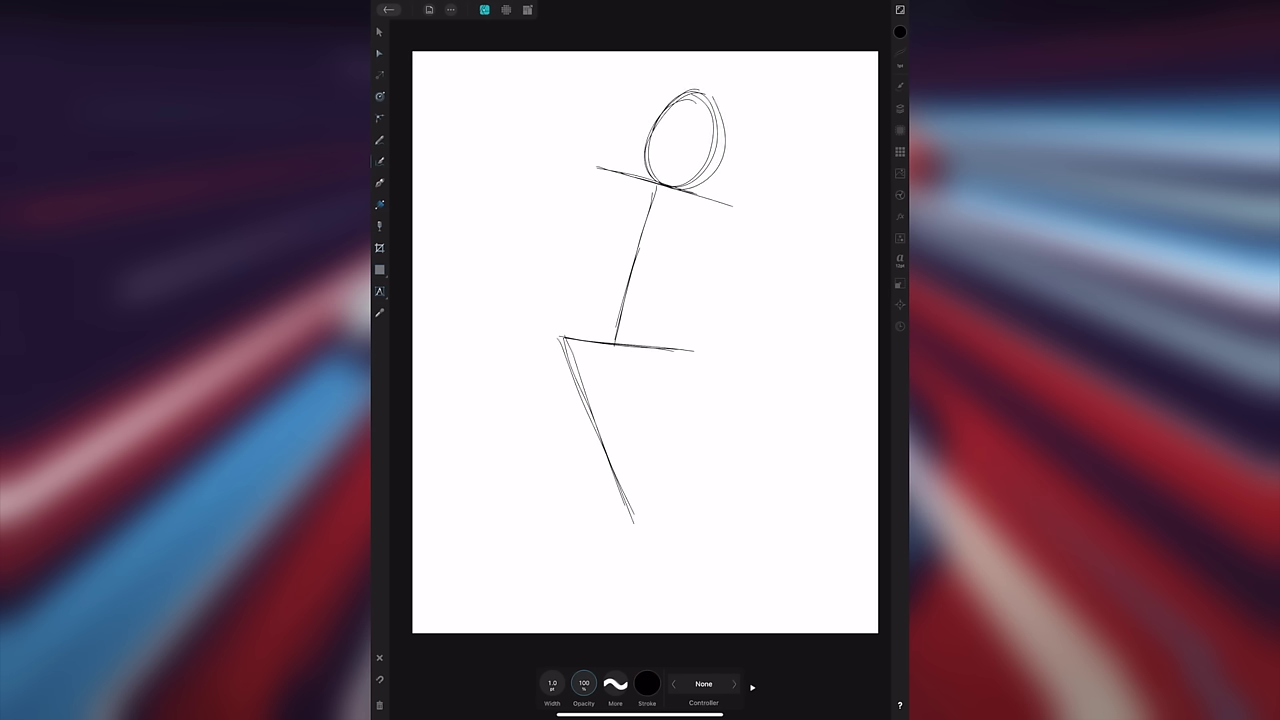
{"action": "key", "text": "ctrl+z"}
{"action": "mouse_move", "coordinate": [712, 94]}
{"action": "left_mouse_down"}
{"action": "mouse_move", "coordinate": [682, 94]}
{"action": "mouse_move", "coordinate": [652, 182]}
{"action": "mouse_move", "coordinate": [718, 138]}
{"action": "mouse_move", "coordinate": [708, 93]}
{"action": "left_mouse_up"}
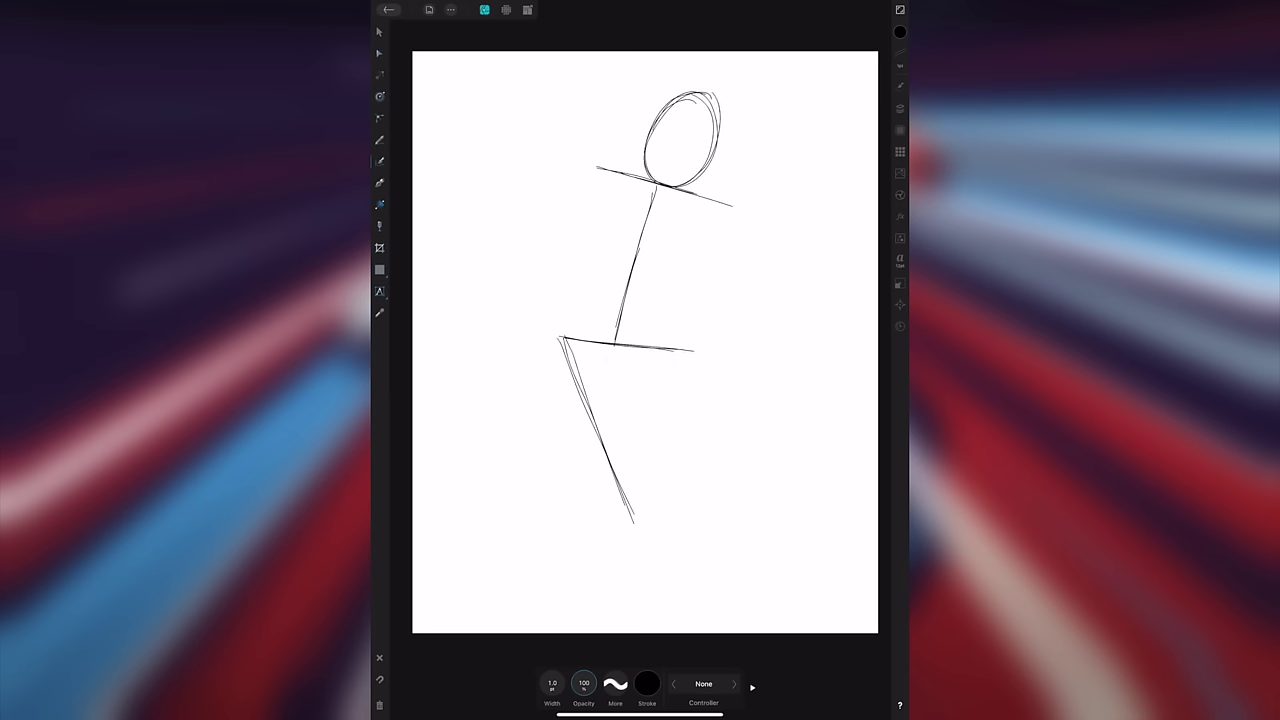
Sketch a curved eye line and a vertical centre line inside the head oval as face guides
{"action": "key", "text": "v"}
{"action": "key", "text": "Escape"}
{"action": "key", "text": "p"}
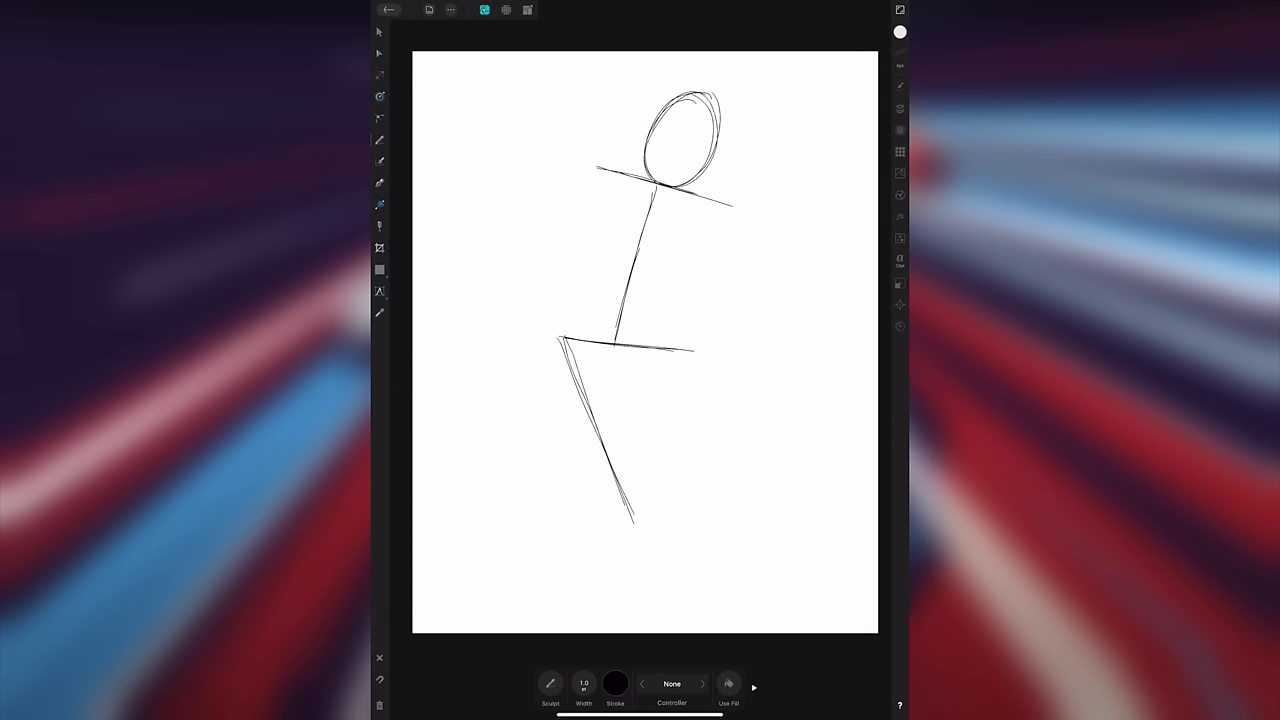
{"action": "key", "text": "n"}
{"action": "mouse_move", "coordinate": [655, 126]}
{"action": "left_mouse_down"}
{"action": "mouse_move", "coordinate": [710, 146]}
{"action": "mouse_move", "coordinate": [661, 181]}
{"action": "left_mouse_up"}
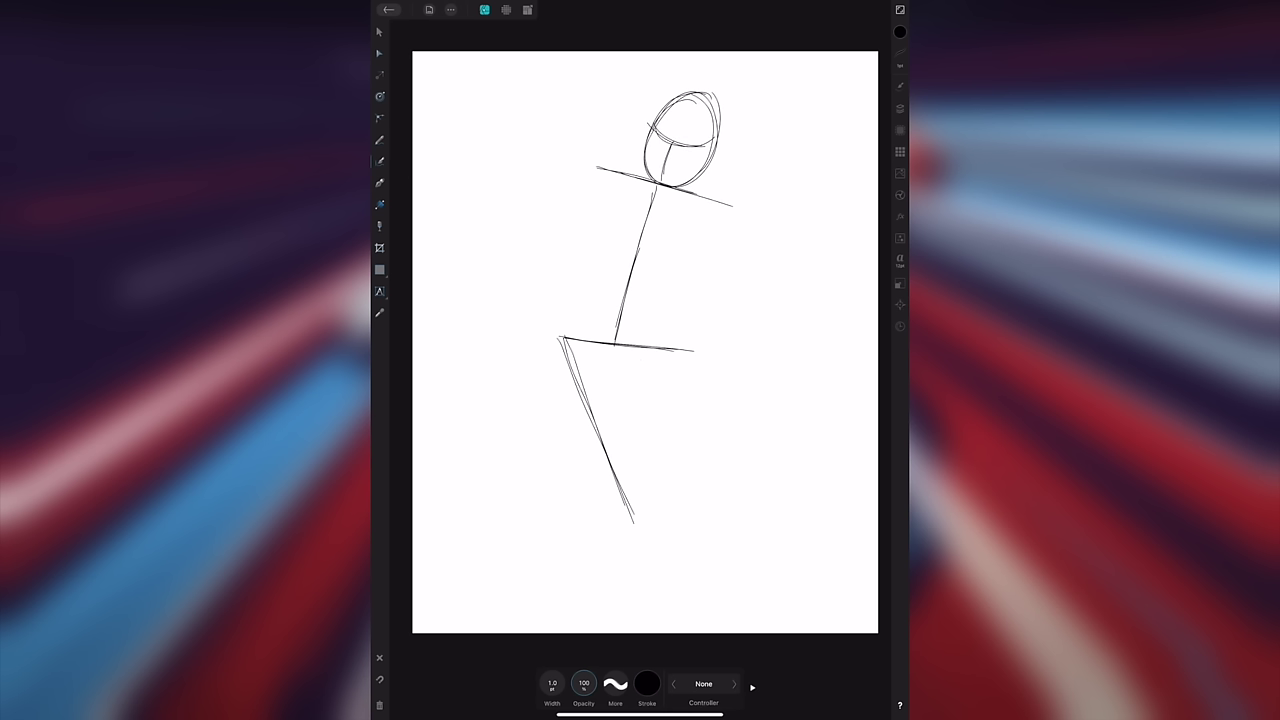
Sketch both arms down from the shoulder ends with bent elbows, adding a short hand stroke on the right-hand arm
{"action": "mouse_move", "coordinate": [600, 170]}
{"action": "left_mouse_down"}
{"action": "mouse_move", "coordinate": [510, 253]}
{"action": "mouse_move", "coordinate": [536, 226]}
{"action": "left_mouse_up"}
{"action": "left_click", "coordinate": [379, 32]}
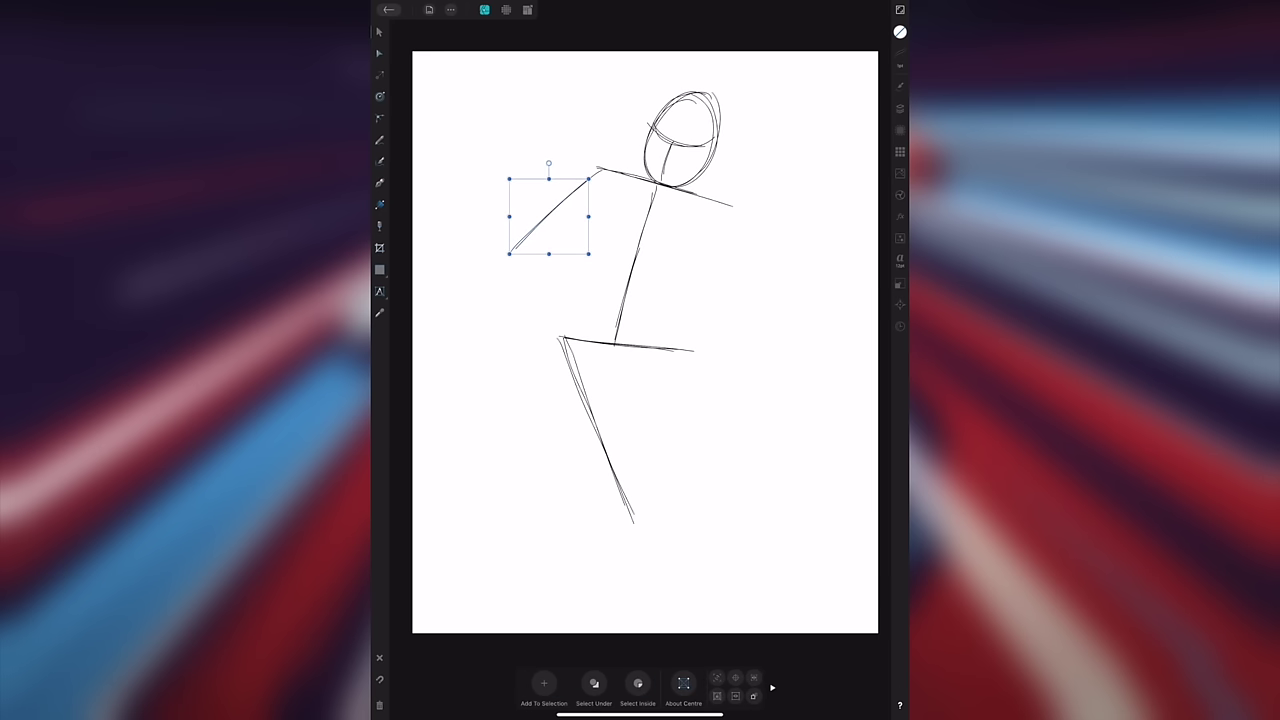
{"action": "left_click", "coordinate": [379, 658]}
{"action": "key", "text": "n"}
{"action": "mouse_move", "coordinate": [518, 248]}
{"action": "left_mouse_down"}
{"action": "mouse_move", "coordinate": [537, 350]}
{"action": "mouse_move", "coordinate": [530, 342]}
{"action": "left_mouse_up"}
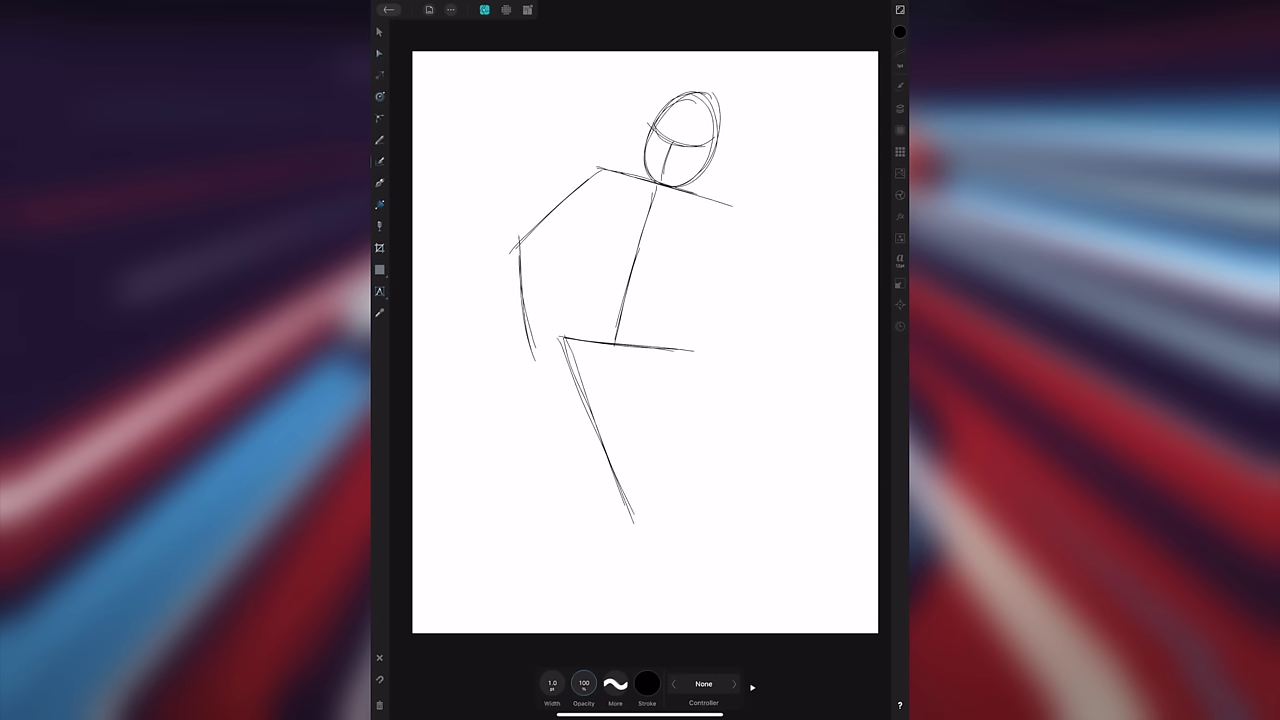
{"action": "mouse_move", "coordinate": [716, 203]}
{"action": "left_mouse_down"}
{"action": "mouse_move", "coordinate": [752, 298]}
{"action": "mouse_move", "coordinate": [814, 364]}
{"action": "left_mouse_up"}
{"action": "left_click_drag", "start_coordinate": [748, 288], "coordinate": [822, 386]}
{"action": "key", "text": "v"}
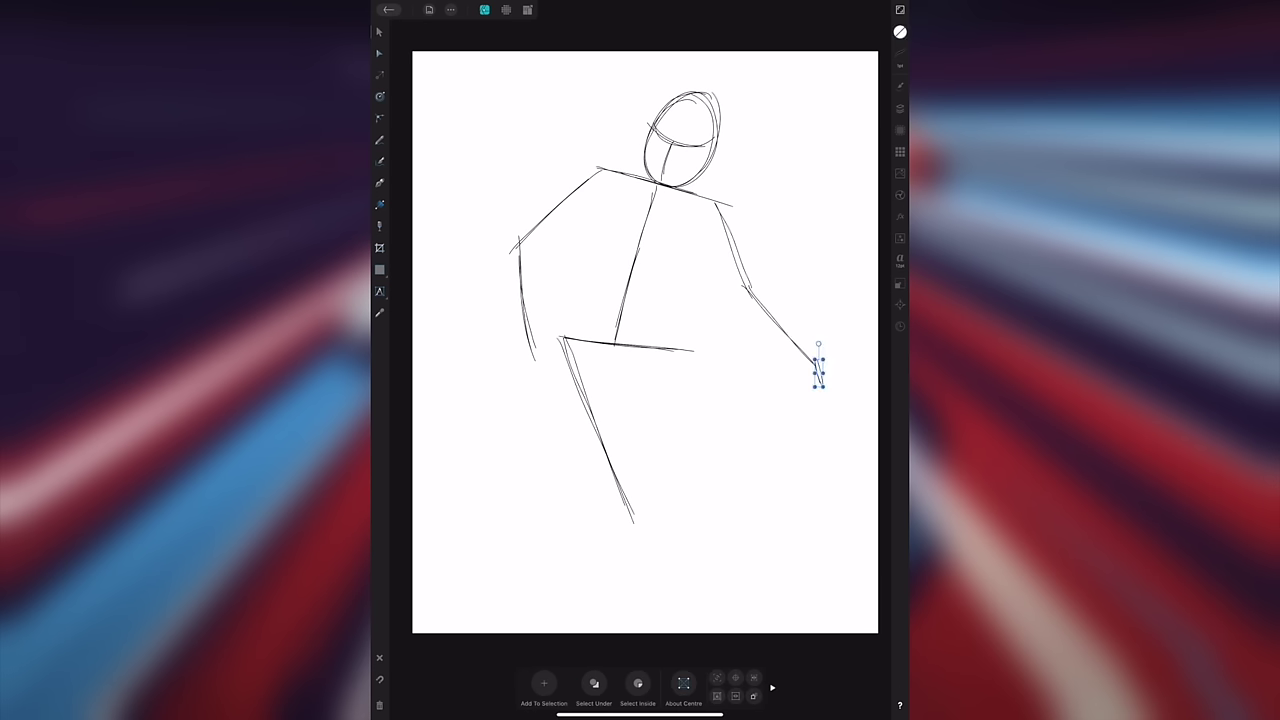
{"action": "left_click_drag", "start_coordinate": [597, 430], "coordinate": [666, 625]}
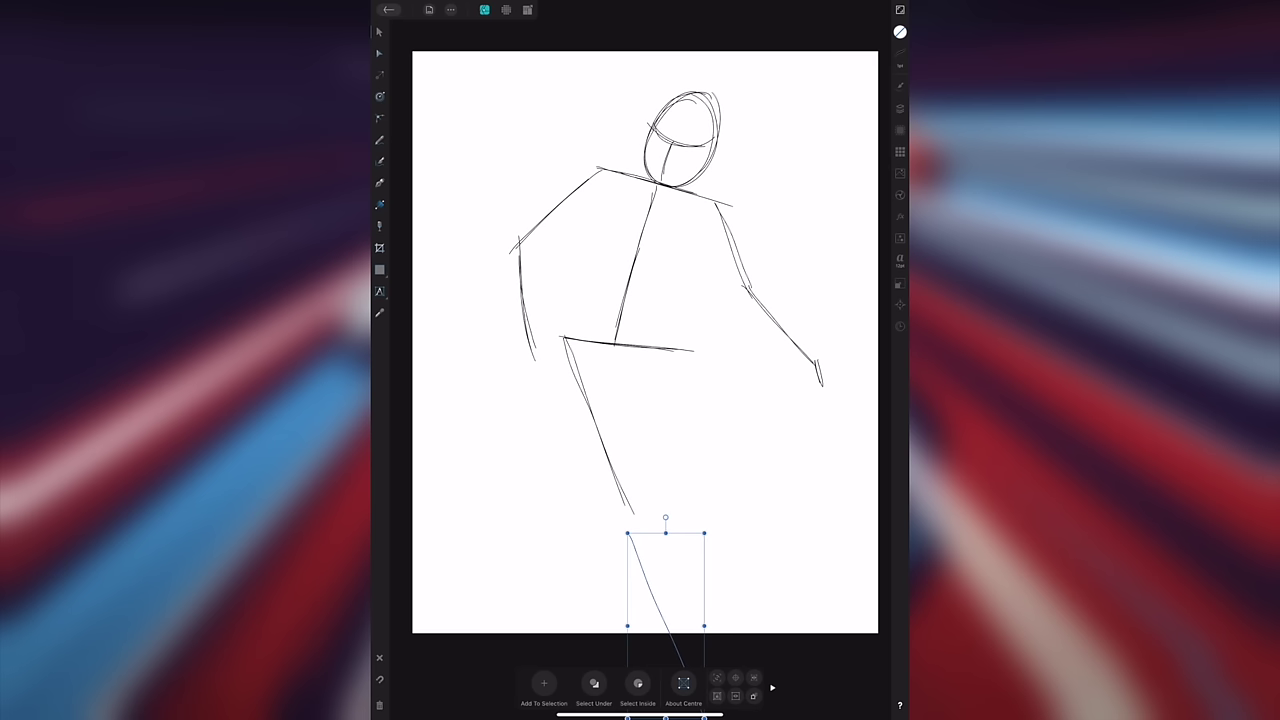
{"action": "key", "text": "ctrl+z"}
{"action": "key", "text": "b"}
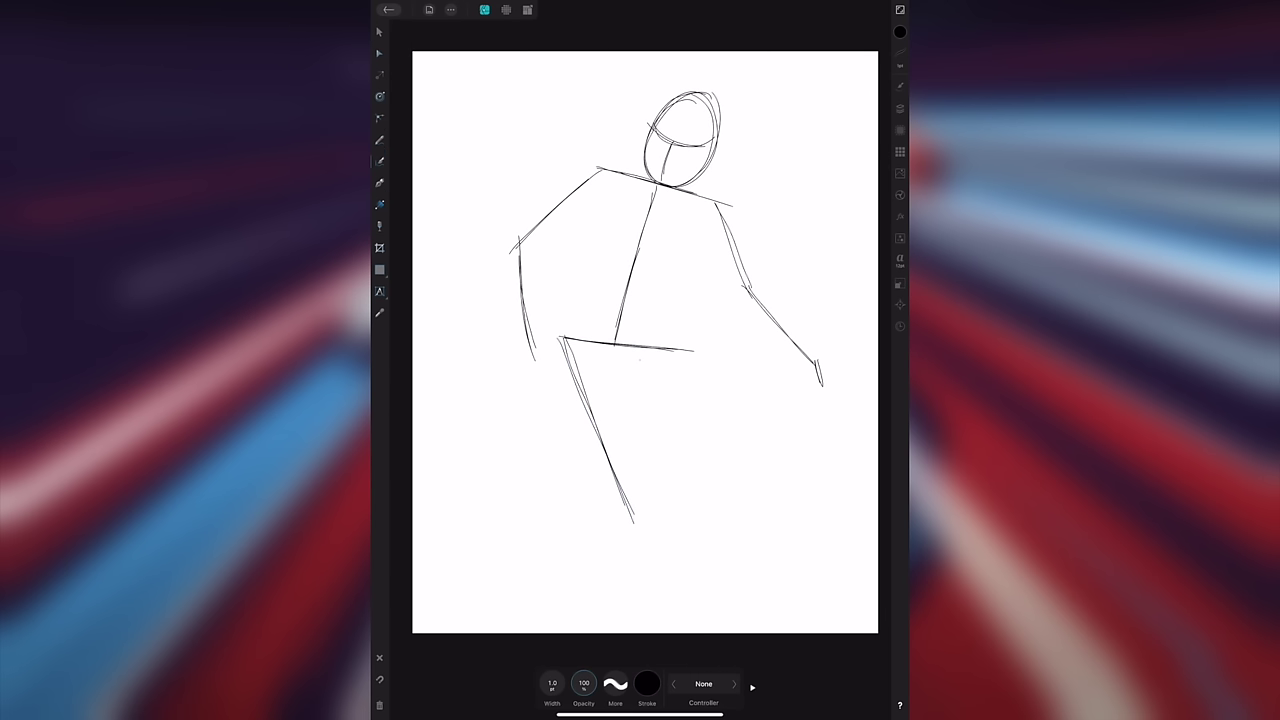
Sketch the left-hand lower leg and foot, and the whole right-hand leg with a bent knee and a flat foot
{"action": "left_click_drag", "start_coordinate": [564, 338], "coordinate": [634, 540]}
{"action": "mouse_move", "coordinate": [592, 412]}
{"action": "left_mouse_down"}
{"action": "mouse_move", "coordinate": [648, 570]}
{"action": "mouse_move", "coordinate": [688, 585]}
{"action": "left_mouse_up"}
{"action": "left_click_drag", "start_coordinate": [632, 535], "coordinate": [680, 580]}
{"action": "mouse_move", "coordinate": [694, 352]}
{"action": "left_mouse_down"}
{"action": "mouse_move", "coordinate": [748, 472]}
{"action": "mouse_move", "coordinate": [716, 584]}
{"action": "left_mouse_up"}
{"action": "mouse_move", "coordinate": [744, 472]}
{"action": "left_mouse_down"}
{"action": "mouse_move", "coordinate": [714, 592]}
{"action": "mouse_move", "coordinate": [776, 598]}
{"action": "left_mouse_up"}
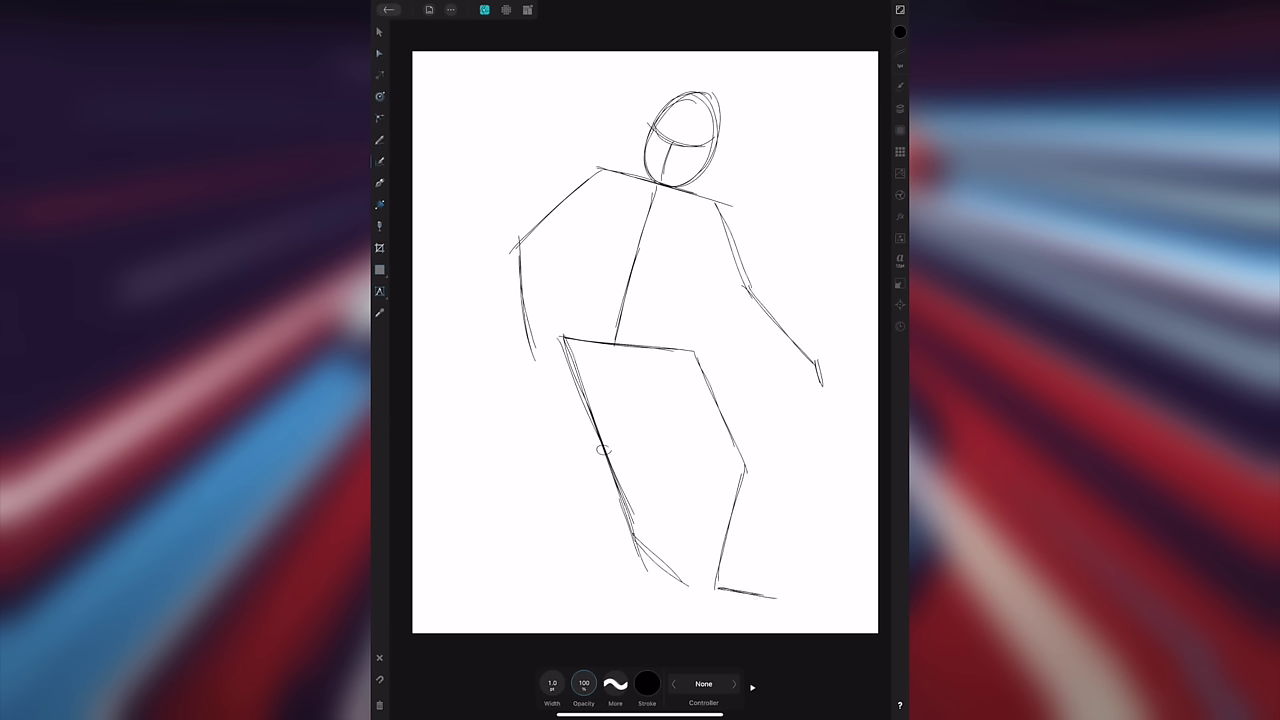
Sketch a round ball in front of the left-hand foot and a long ground line beneath the ball and feet
{"action": "mouse_move", "coordinate": [535, 534]}
{"action": "left_mouse_down"}
{"action": "mouse_move", "coordinate": [536, 593]}
{"action": "mouse_move", "coordinate": [567, 548]}
{"action": "left_mouse_up"}
{"action": "key", "text": "ctrl+z"}
{"action": "mouse_move", "coordinate": [522, 573]}
{"action": "left_mouse_down"}
{"action": "mouse_move", "coordinate": [562, 510]}
{"action": "mouse_move", "coordinate": [505, 573]}
{"action": "mouse_move", "coordinate": [566, 515]}
{"action": "mouse_move", "coordinate": [478, 540]}
{"action": "mouse_move", "coordinate": [566, 504]}
{"action": "mouse_move", "coordinate": [512, 478]}
{"action": "mouse_move", "coordinate": [482, 496]}
{"action": "mouse_move", "coordinate": [566, 512]}
{"action": "left_mouse_up"}
{"action": "left_click", "coordinate": [379, 32]}
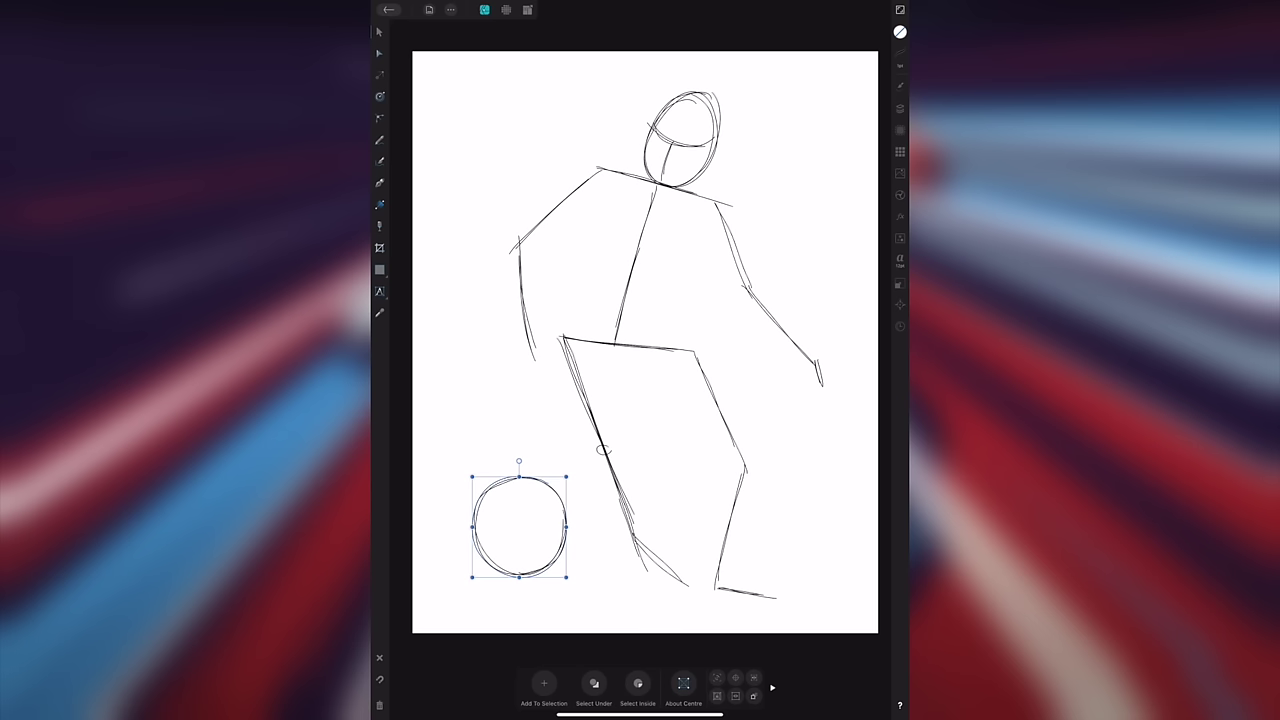
{"action": "left_click", "coordinate": [379, 160]}
{"action": "mouse_move", "coordinate": [464, 583]}
{"action": "left_mouse_down"}
{"action": "mouse_move", "coordinate": [790, 597]}
{"action": "mouse_move", "coordinate": [744, 590]}
{"action": "left_mouse_up"}
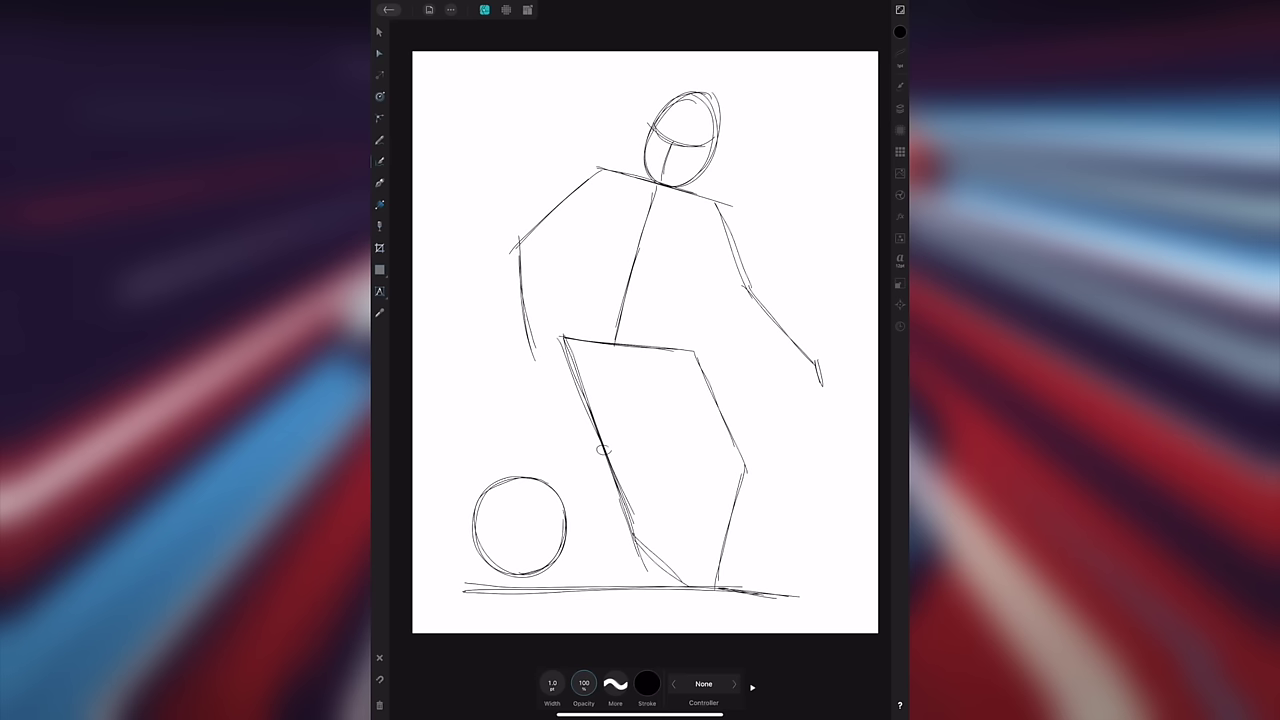
Add a short hand stroke to the left-hand arm and scale the head strokes up slightly
{"action": "left_click_drag", "start_coordinate": [533, 349], "coordinate": [561, 380]}
{"action": "left_click", "coordinate": [379, 32]}
{"action": "left_click_drag", "start_coordinate": [637, 83], "coordinate": [717, 188]}
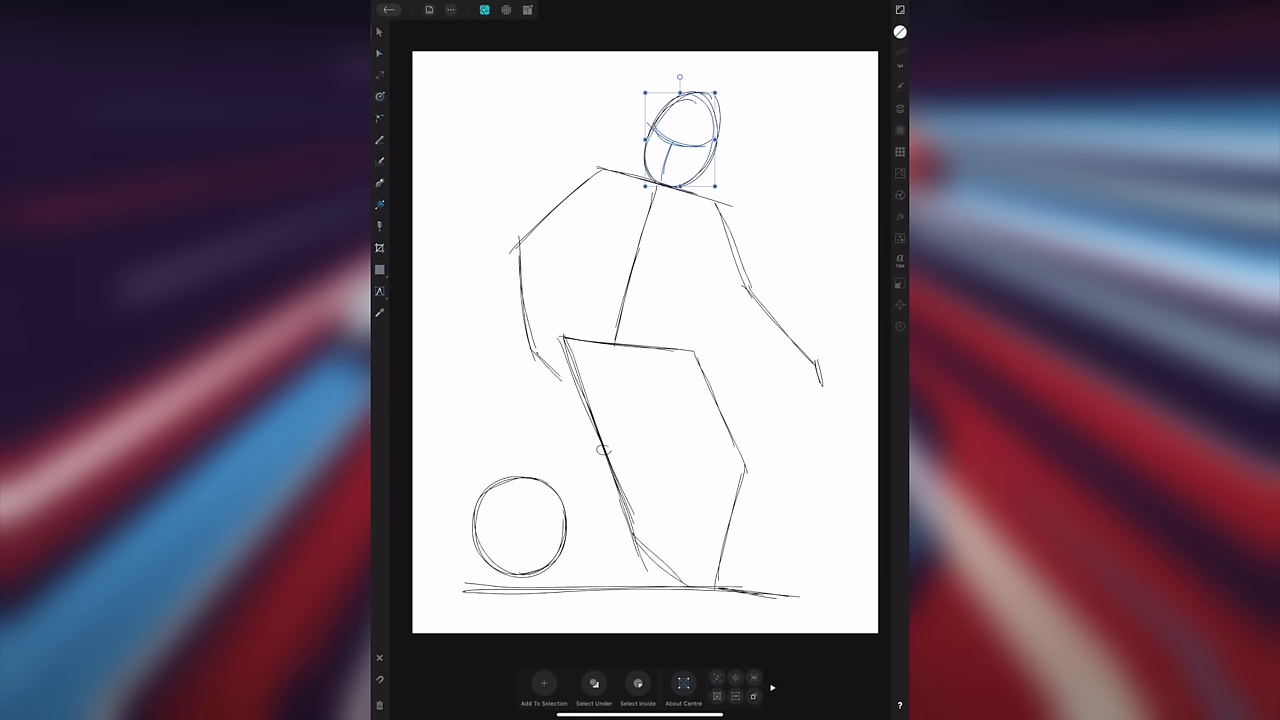
{"action": "mouse_move", "coordinate": [624, 71]}
{"action": "left_mouse_down"}
{"action": "mouse_move", "coordinate": [677, 149]}
{"action": "mouse_move", "coordinate": [736, 196]}
{"action": "left_mouse_up"}
{"action": "left_click_drag", "start_coordinate": [720, 92], "coordinate": [727, 81]}
{"action": "left_click", "coordinate": [379, 658]}
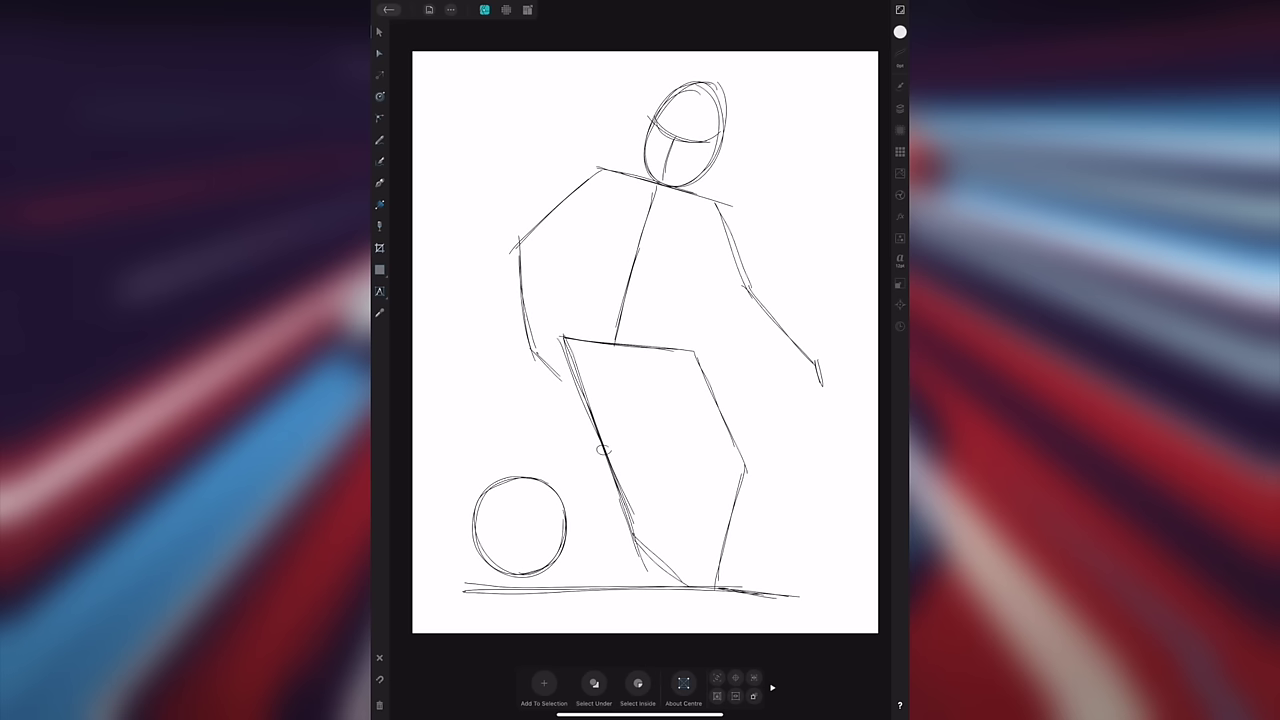
Add a new vector layer above the sketch layer
{"action": "left_click", "coordinate": [379, 160]}
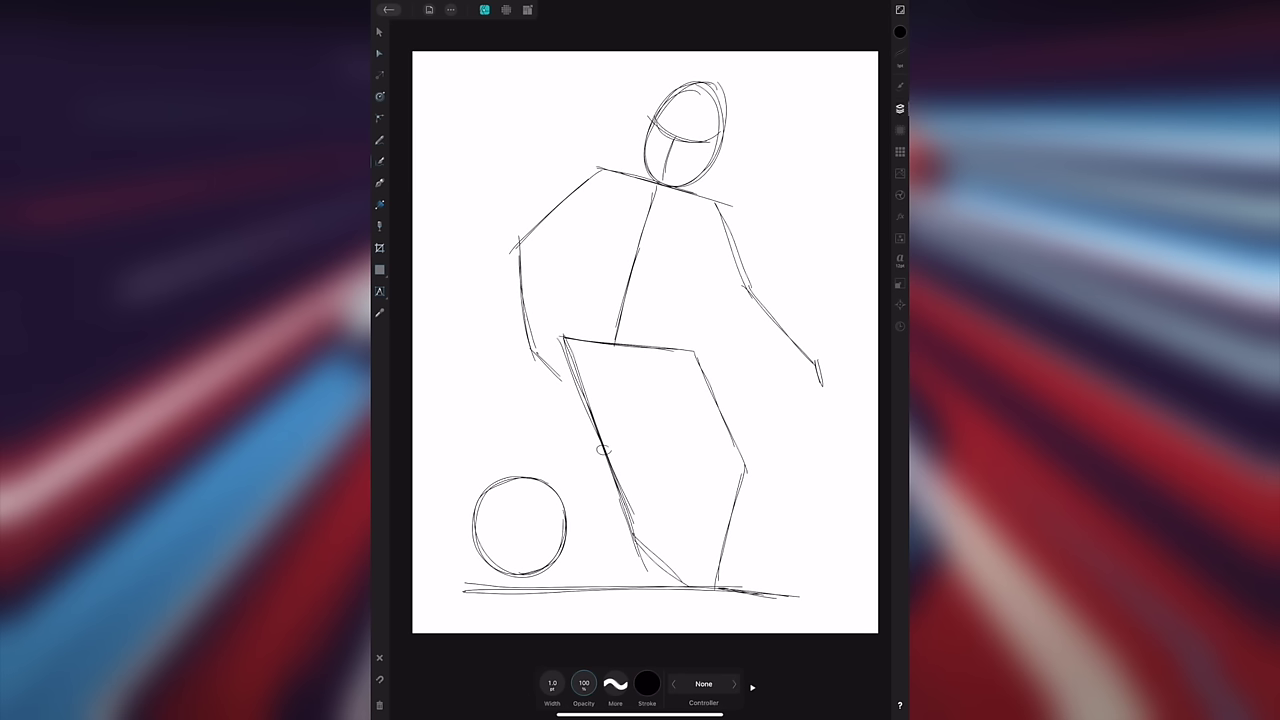
{"action": "left_click", "coordinate": [900, 108]}
{"action": "left_click", "coordinate": [764, 56]}
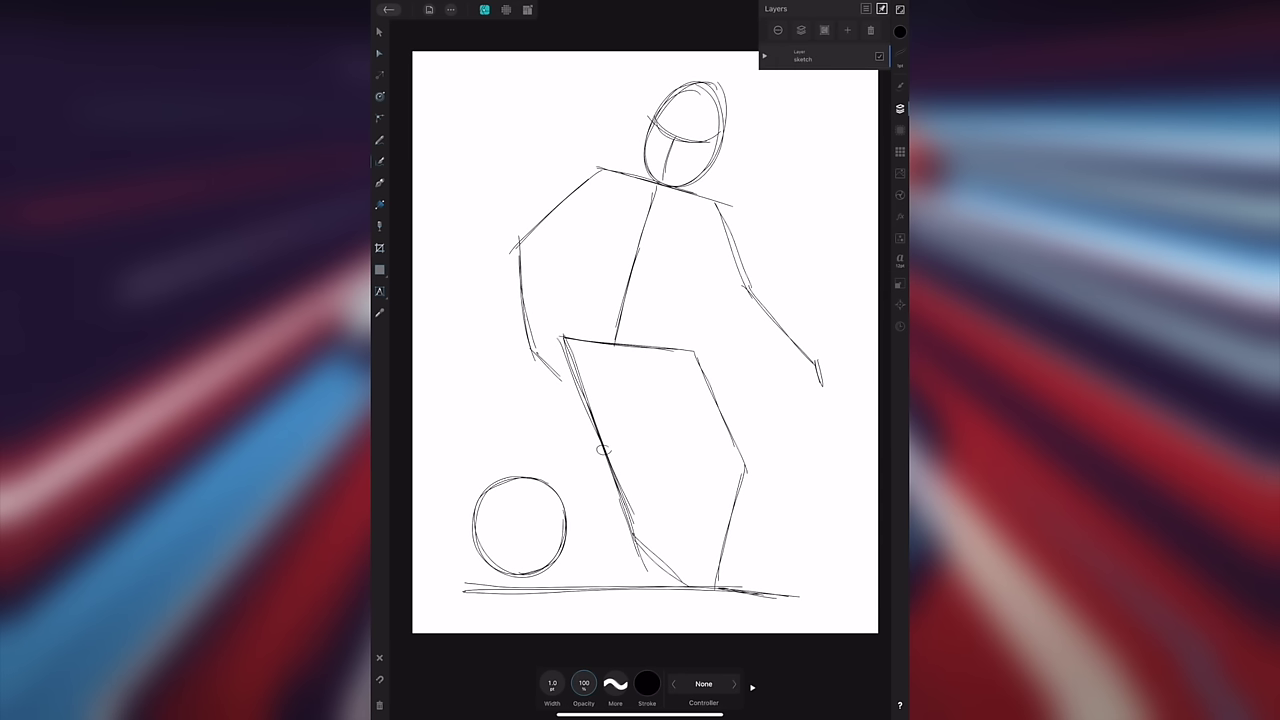
{"action": "left_click", "coordinate": [847, 30]}
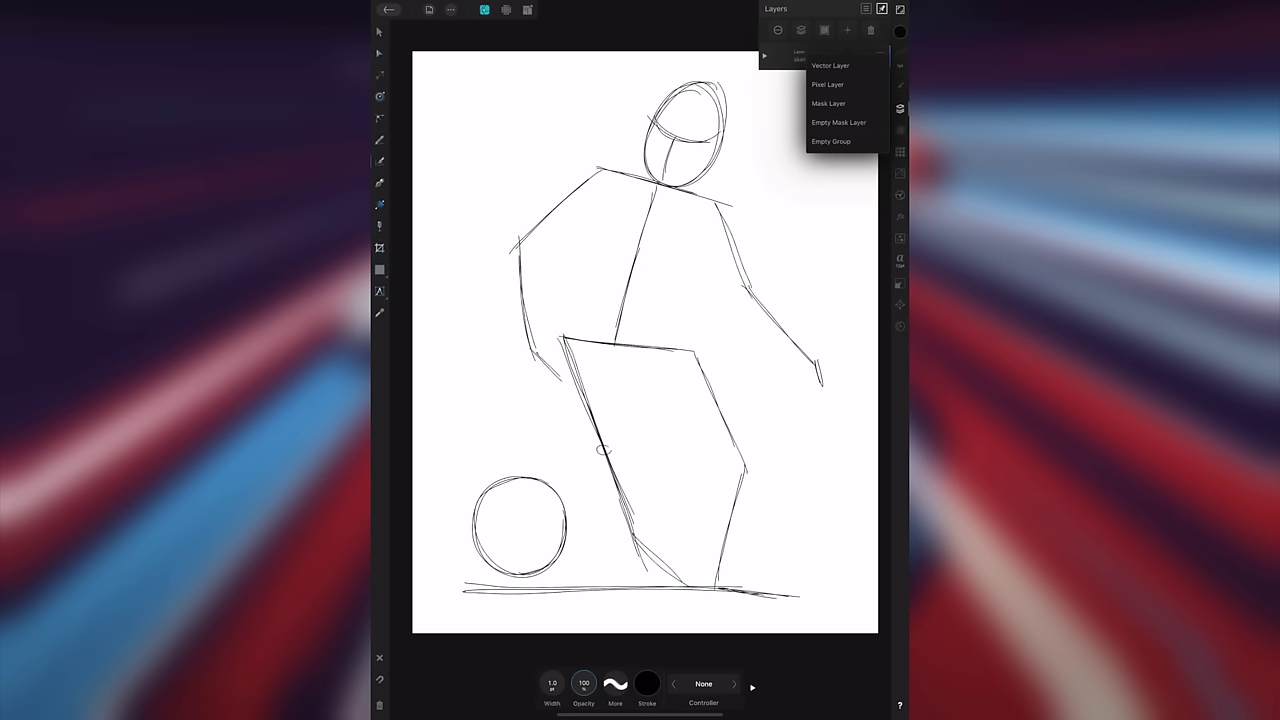
{"action": "left_click", "coordinate": [830, 65]}
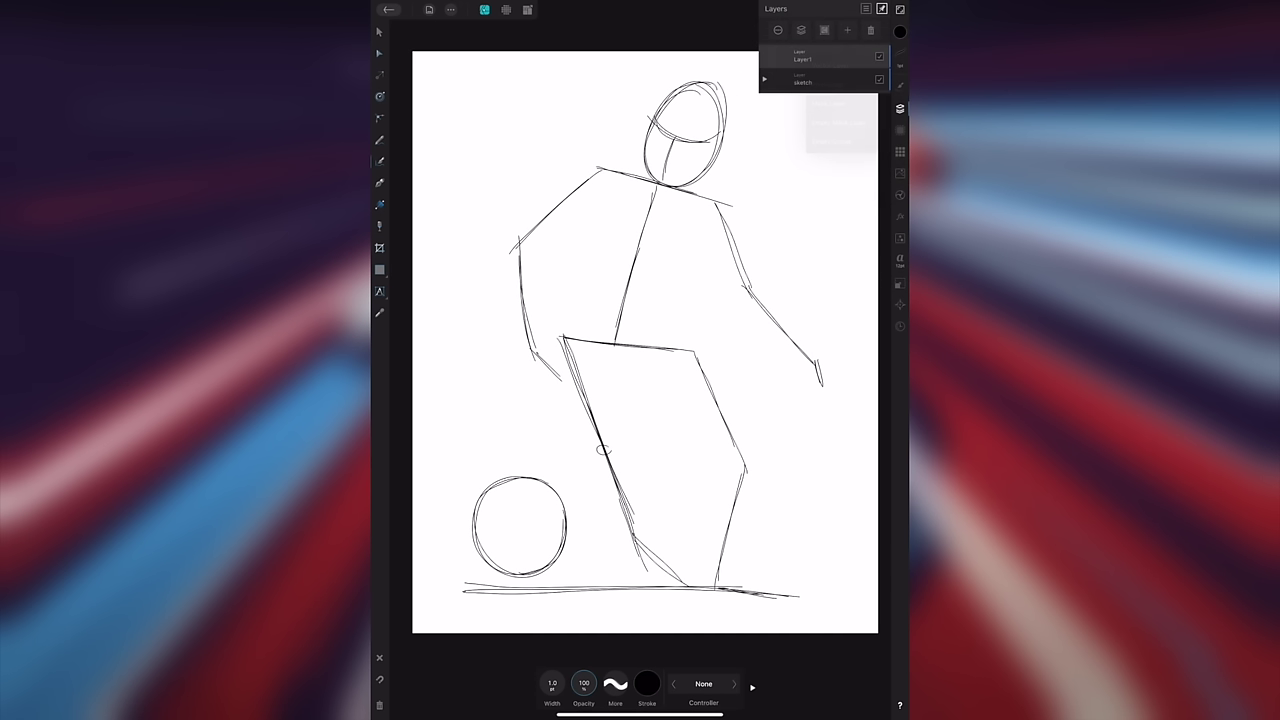
Rename the new vector layer "sketch 2"
{"action": "left_click", "coordinate": [778, 30]}
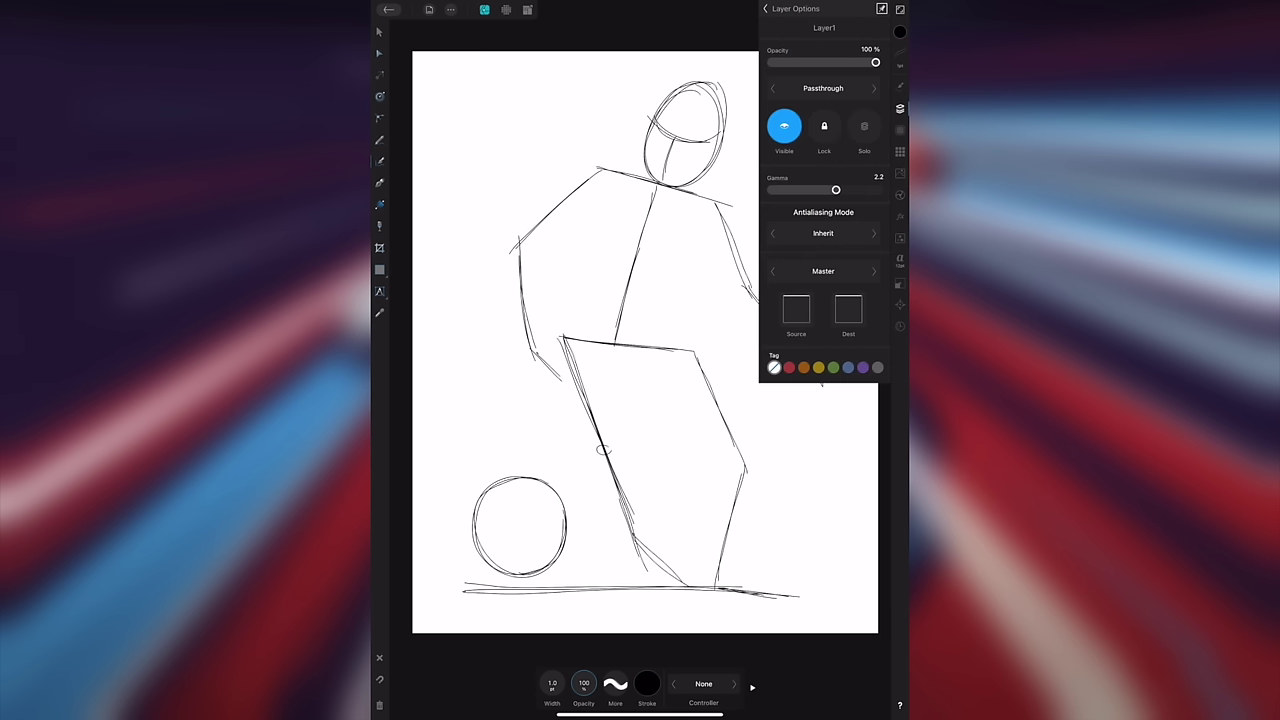
{"action": "left_click", "coordinate": [824, 28]}
{"action": "key", "text": "BackSpace"}
{"action": "key", "text": "BackSpace"}
{"action": "key", "text": "BackSpace"}
{"action": "key", "text": "BackSpace"}
{"action": "key", "text": "BackSpace"}
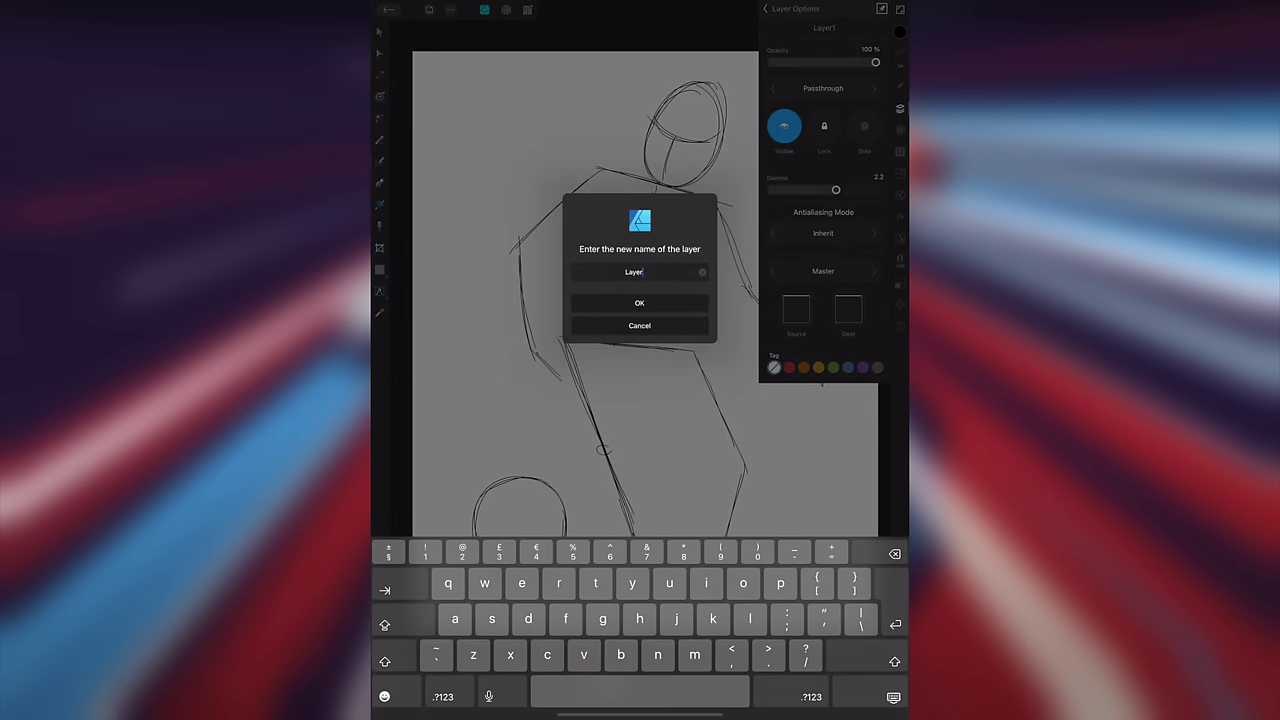
{"action": "key", "text": "BackSpace"}
{"action": "type", "text": "sketch 2"}
{"action": "key", "text": "Return"}
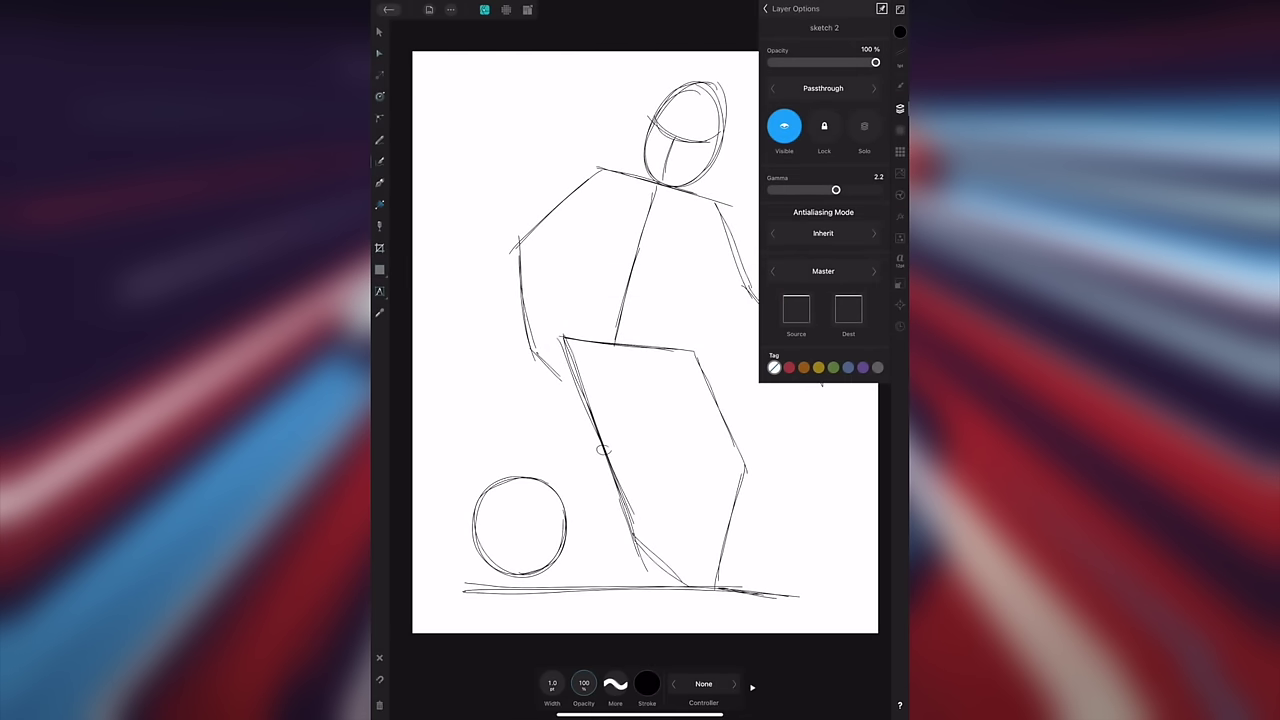
Lock the original sketch layer and return to the layer list
{"action": "left_click", "coordinate": [766, 9]}
{"action": "left_click", "coordinate": [825, 80]}
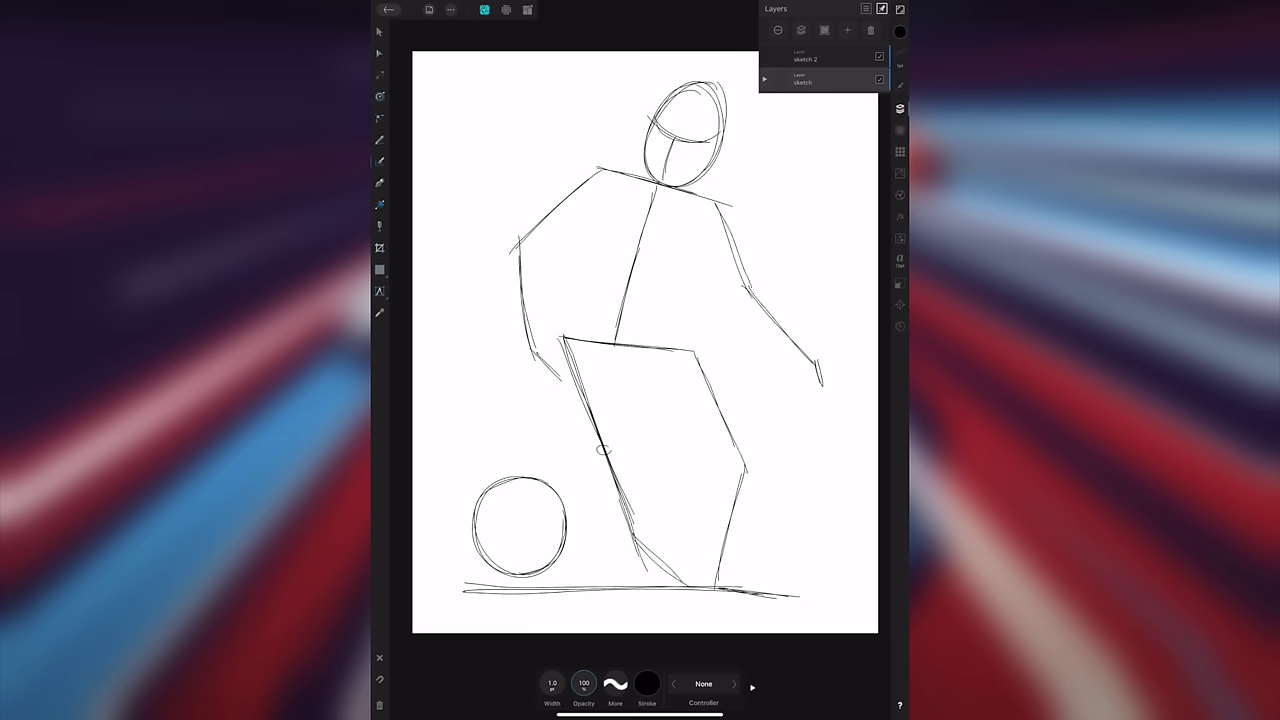
{"action": "left_click", "coordinate": [778, 30]}
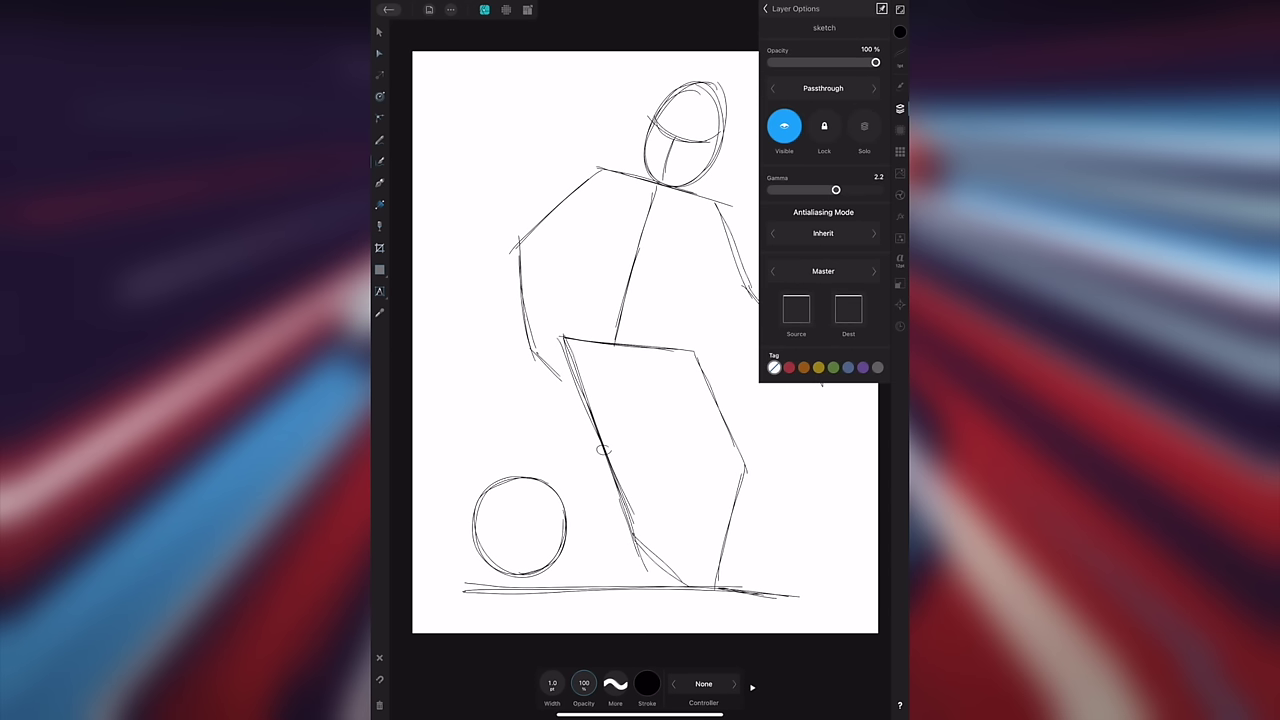
{"action": "left_click", "coordinate": [824, 126]}
{"action": "left_click", "coordinate": [766, 8]}
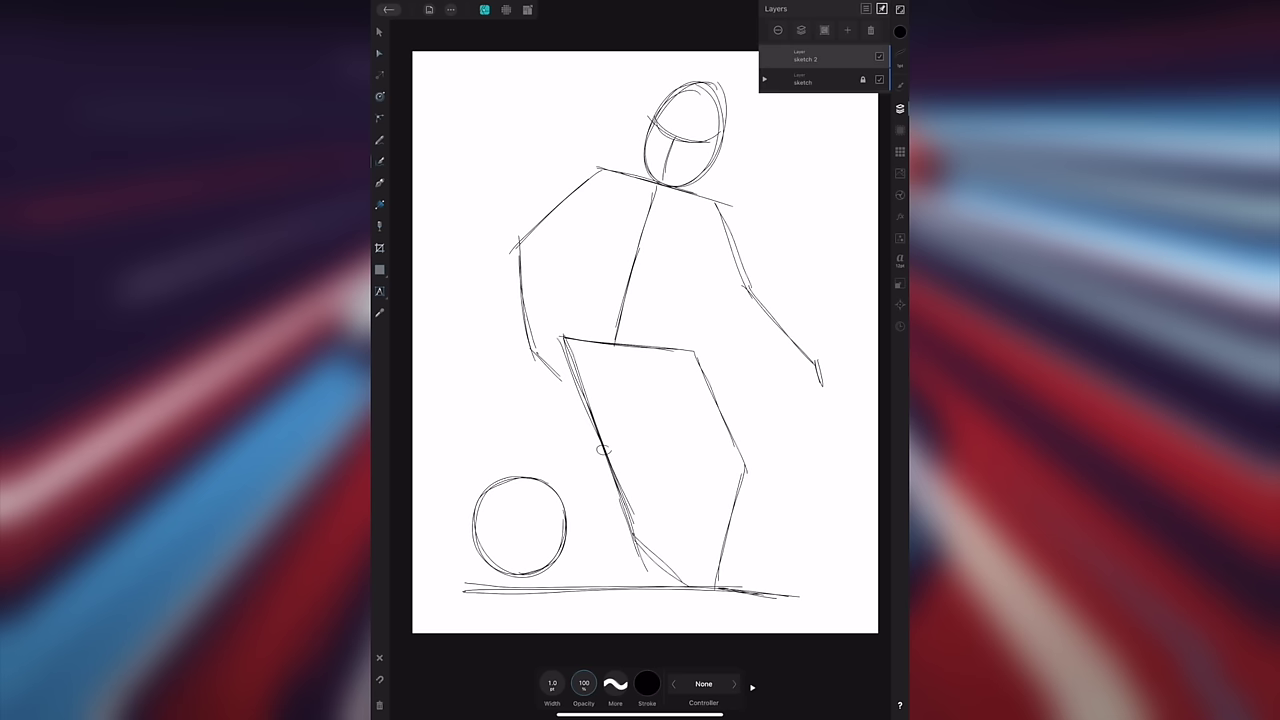
Lower the original sketch layer's opacity to 36 % and make sketch 2 the active layer
{"action": "scroll", "coordinate": [700, 160], "scroll_direction": "up", "scroll_amount": 5}
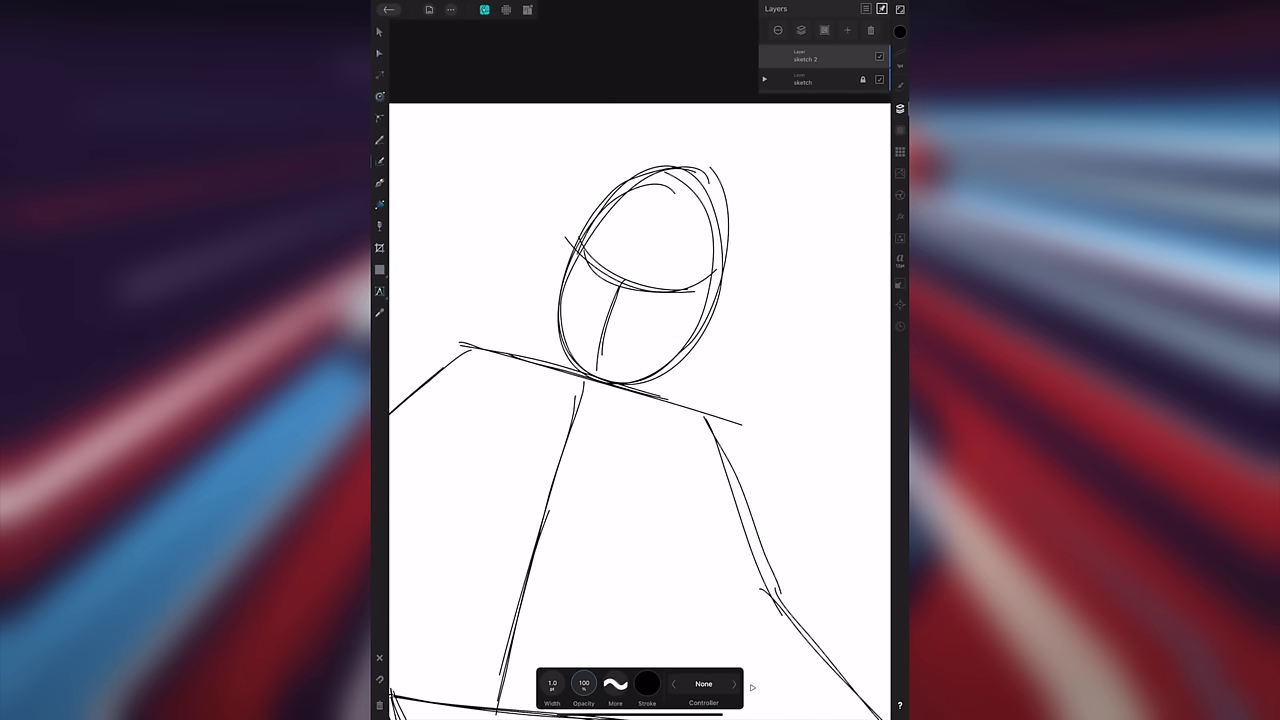
{"action": "left_click", "coordinate": [826, 80]}
{"action": "left_click", "coordinate": [778, 30]}
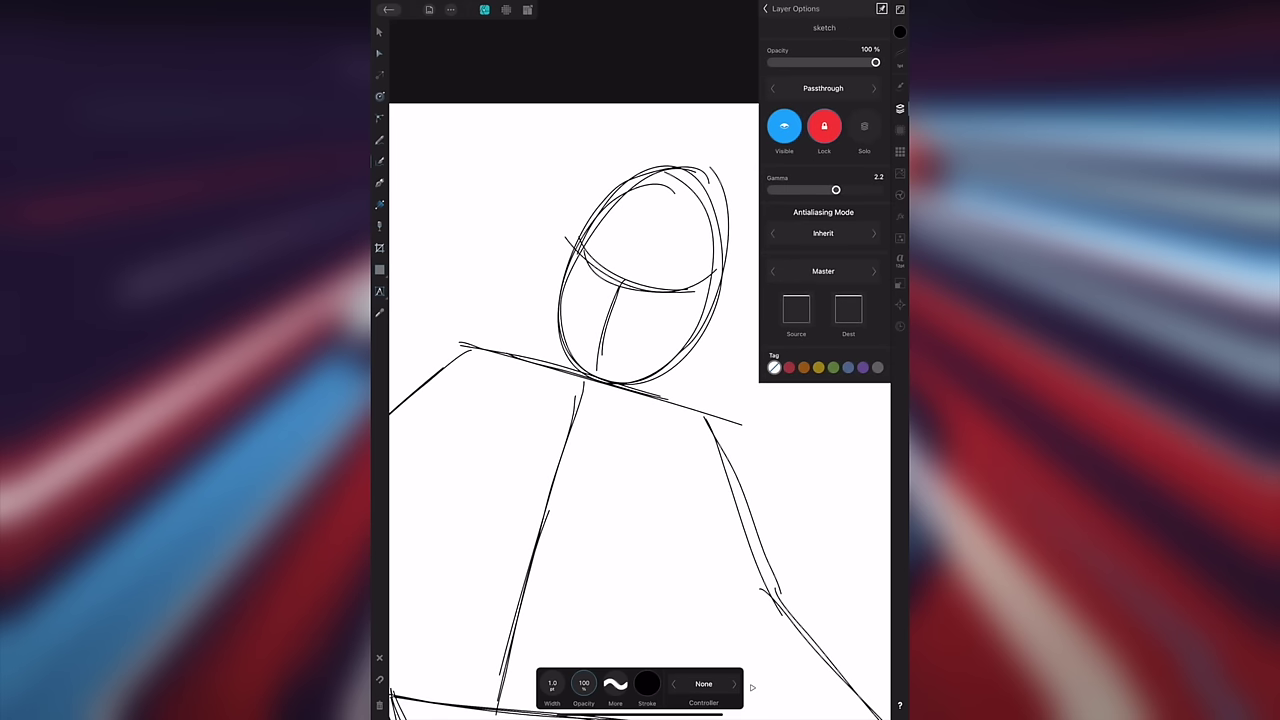
{"action": "left_click_drag", "start_coordinate": [876, 62], "coordinate": [808, 62]}
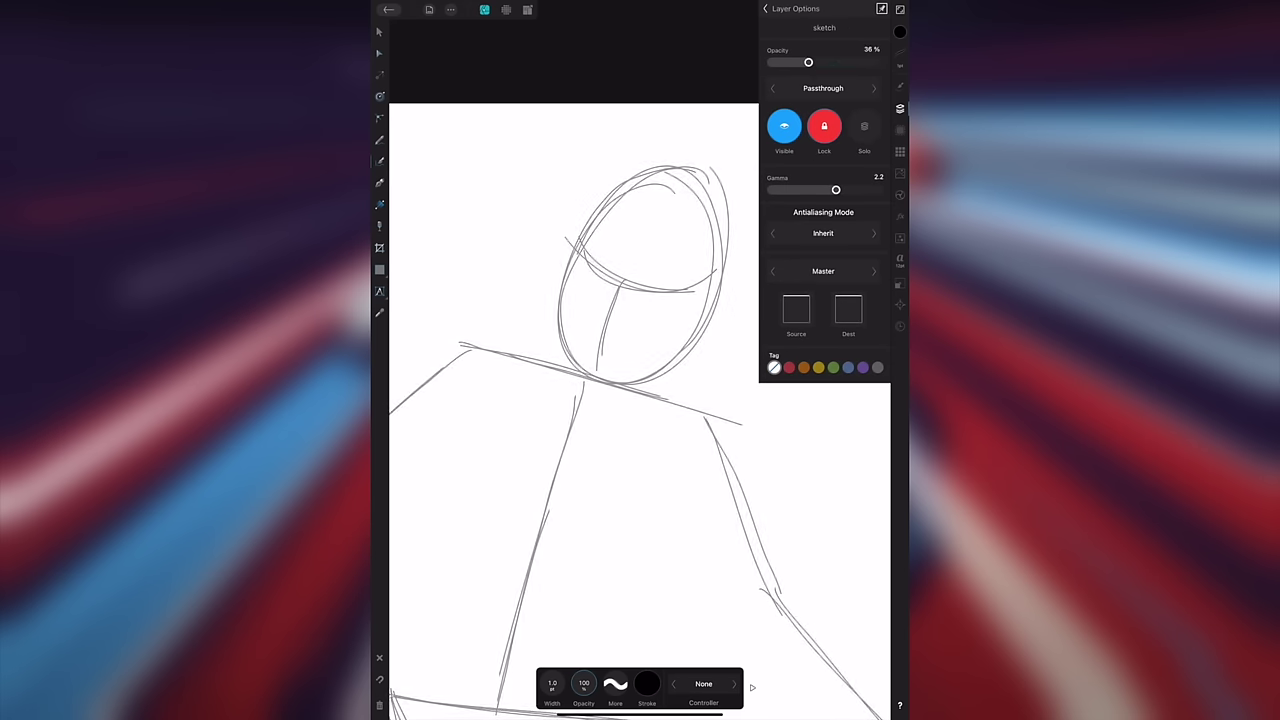
{"action": "left_click", "coordinate": [766, 9]}
{"action": "left_click", "coordinate": [820, 57]}
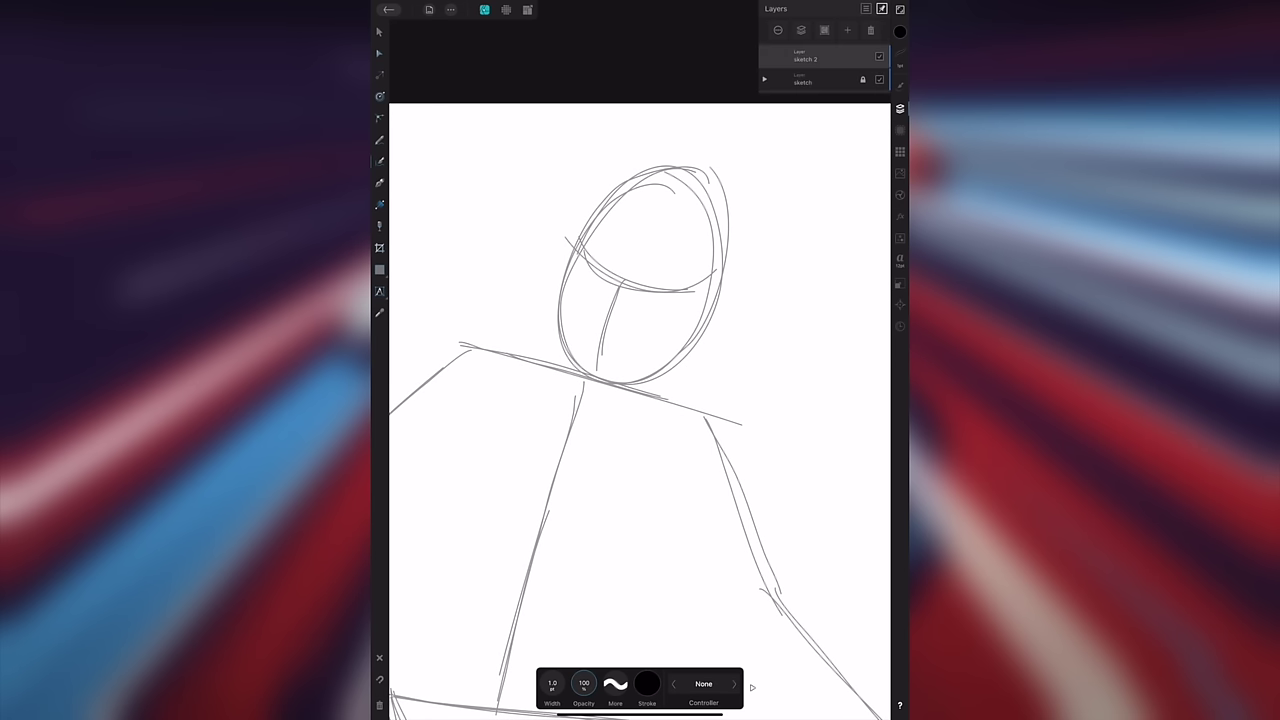
Draw a cleaner, narrower head oval on sketch 2 over the faded head guide with the brush
{"action": "left_click", "coordinate": [380, 54]}
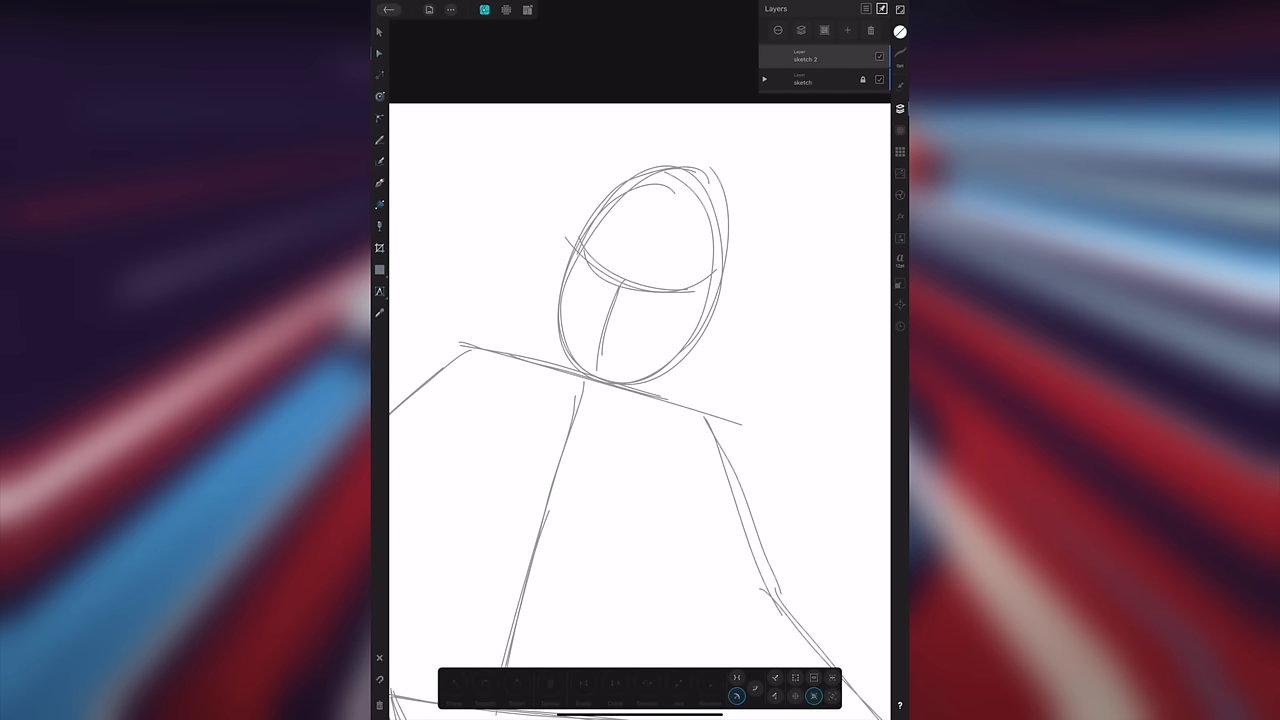
{"action": "key", "text": "b"}
{"action": "left_click_drag", "start_coordinate": [652, 172], "coordinate": [677, 176]}
{"action": "key", "text": "ctrl+z"}
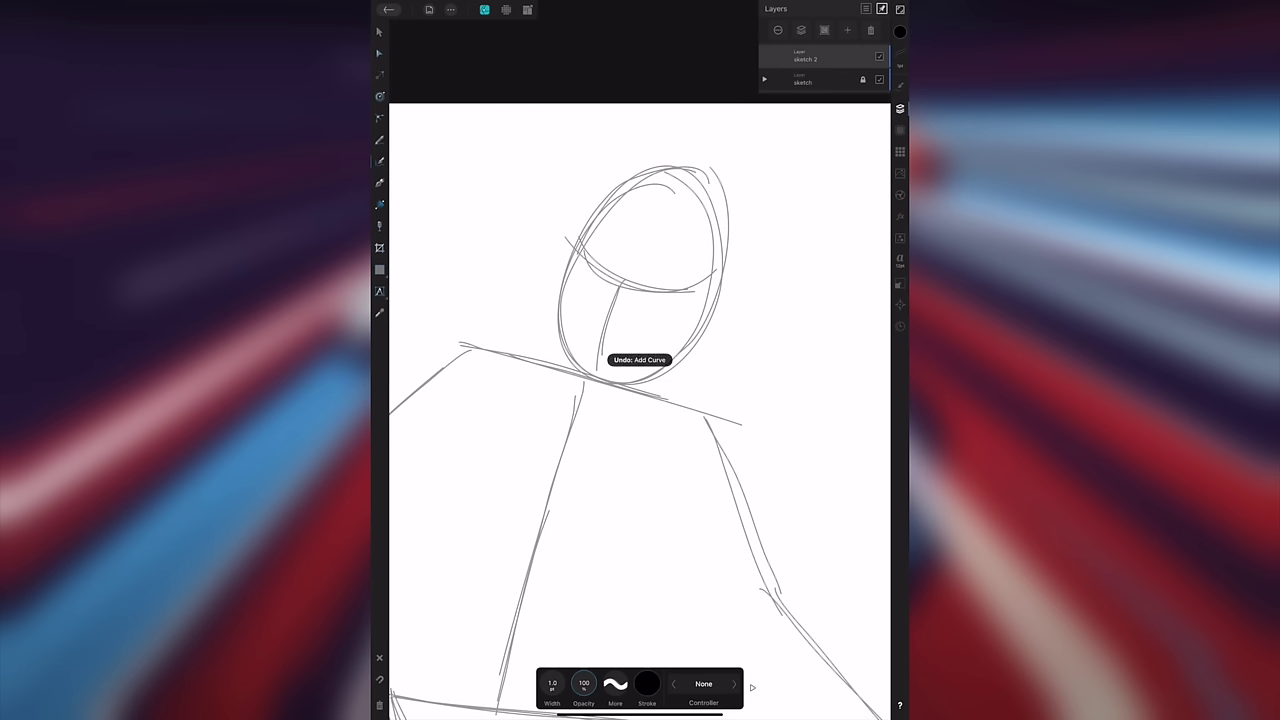
{"action": "mouse_move", "coordinate": [673, 172]}
{"action": "left_mouse_down"}
{"action": "mouse_move", "coordinate": [627, 183]}
{"action": "mouse_move", "coordinate": [589, 219]}
{"action": "mouse_move", "coordinate": [569, 275]}
{"action": "mouse_move", "coordinate": [577, 340]}
{"action": "mouse_move", "coordinate": [626, 373]}
{"action": "mouse_move", "coordinate": [681, 345]}
{"action": "mouse_move", "coordinate": [707, 293]}
{"action": "mouse_move", "coordinate": [710, 210]}
{"action": "mouse_move", "coordinate": [676, 174]}
{"action": "mouse_move", "coordinate": [602, 204]}
{"action": "mouse_move", "coordinate": [570, 328]}
{"action": "left_mouse_up"}
{"action": "mouse_move", "coordinate": [670, 358]}
{"action": "left_mouse_down"}
{"action": "mouse_move", "coordinate": [648, 370]}
{"action": "mouse_move", "coordinate": [700, 310]}
{"action": "mouse_move", "coordinate": [714, 250]}
{"action": "mouse_move", "coordinate": [700, 186]}
{"action": "left_mouse_up"}
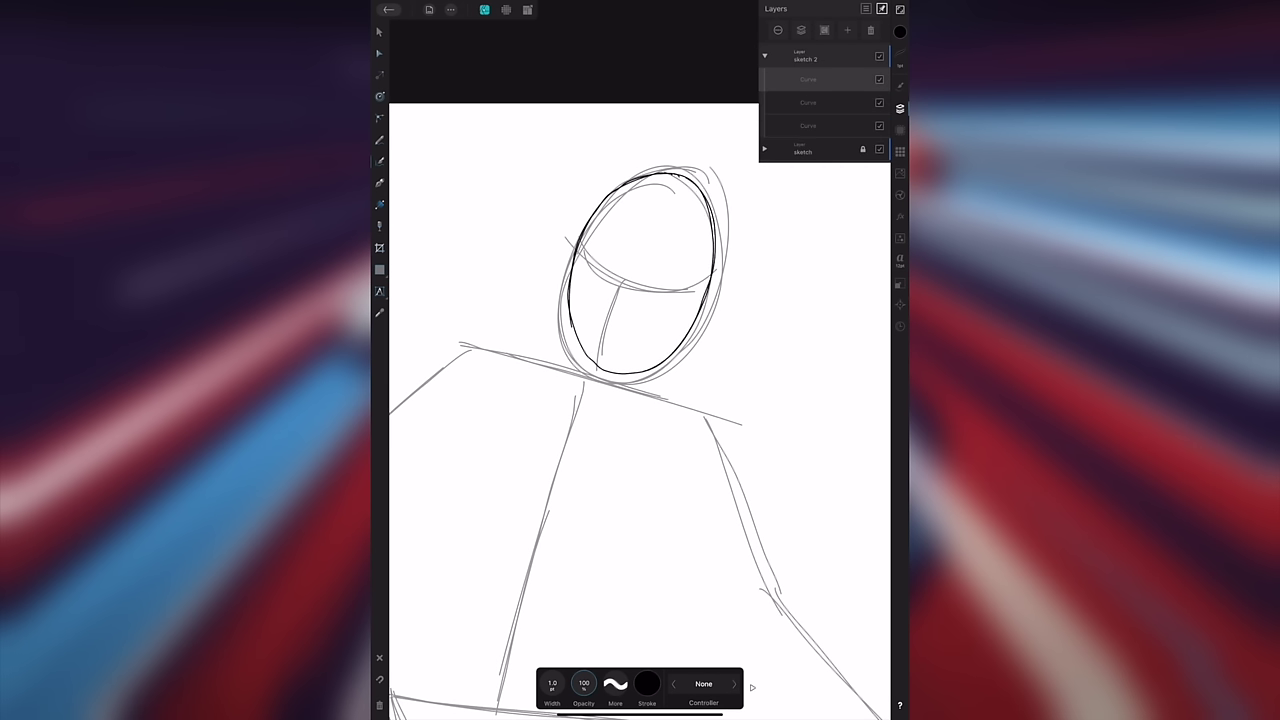
Sketch a small hair tie at the crown of the head and a rounded loop of hair rising from it
{"action": "left_click_drag", "start_coordinate": [666, 172], "coordinate": [686, 170]}
{"action": "scroll", "coordinate": [640, 360], "scroll_direction": "up", "scroll_amount": 5}
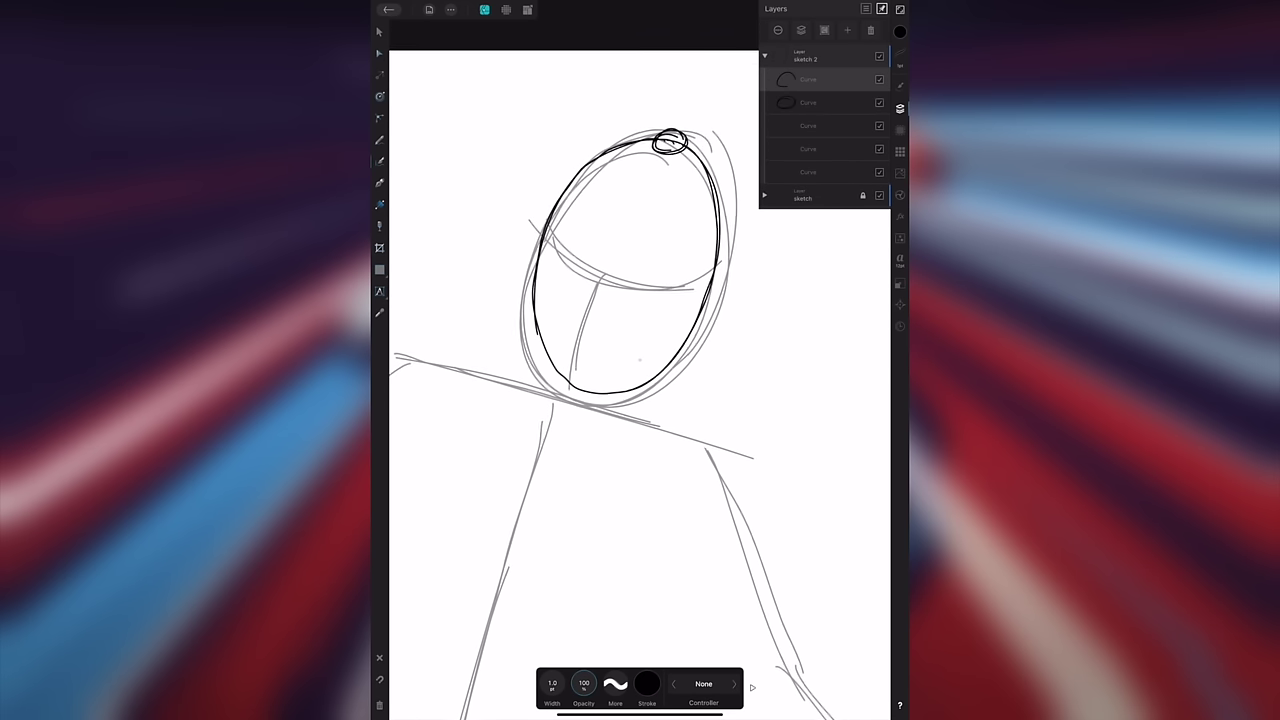
{"action": "left_click", "coordinate": [765, 56]}
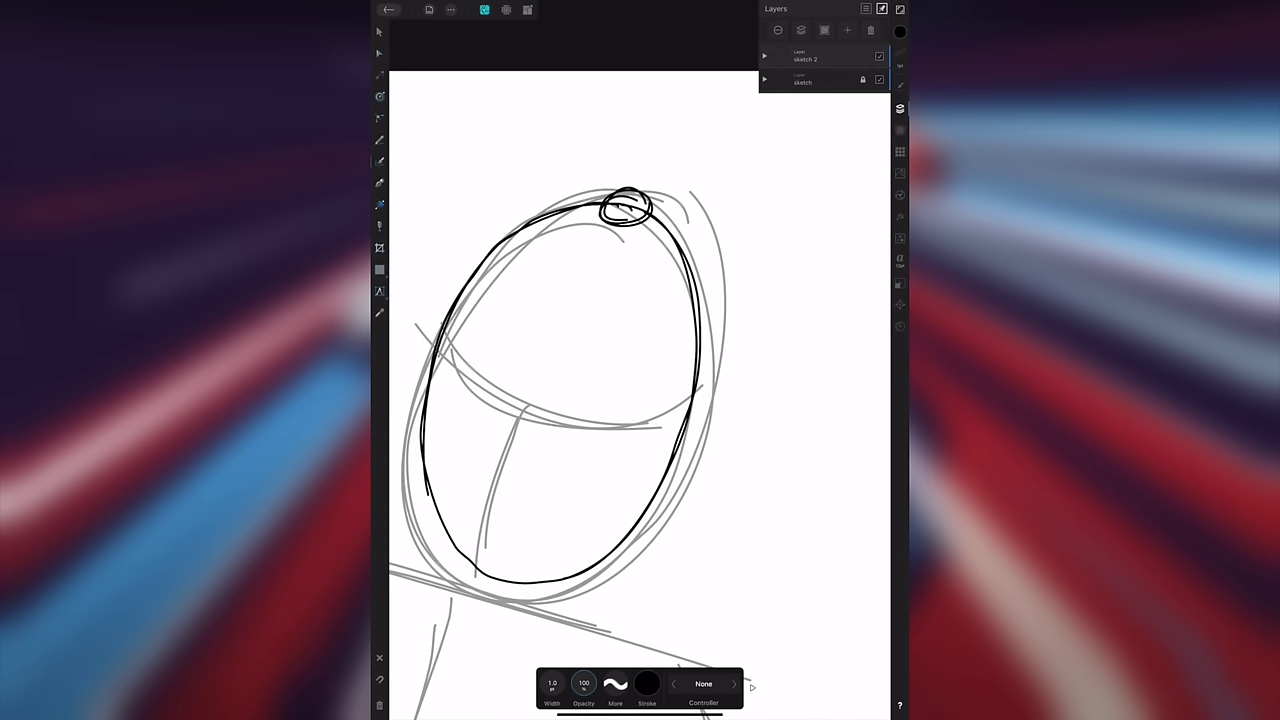
{"action": "left_click", "coordinate": [900, 108]}
{"action": "left_click_drag", "start_coordinate": [606, 196], "coordinate": [712, 140]}
{"action": "mouse_move", "coordinate": [626, 100]}
{"action": "left_mouse_down"}
{"action": "mouse_move", "coordinate": [660, 222]}
{"action": "mouse_move", "coordinate": [704, 160]}
{"action": "mouse_move", "coordinate": [598, 190]}
{"action": "left_mouse_up"}
Sketch loose hair strands flowing out from behind the head: wavy ones near the crown and two curves lower down
{"action": "mouse_move", "coordinate": [702, 128]}
{"action": "left_mouse_down"}
{"action": "mouse_move", "coordinate": [678, 214]}
{"action": "mouse_move", "coordinate": [818, 362]}
{"action": "left_mouse_up"}
{"action": "left_click_drag", "start_coordinate": [705, 224], "coordinate": [746, 350]}
{"action": "scroll", "coordinate": [640, 400], "scroll_direction": "down", "scroll_amount": 3}
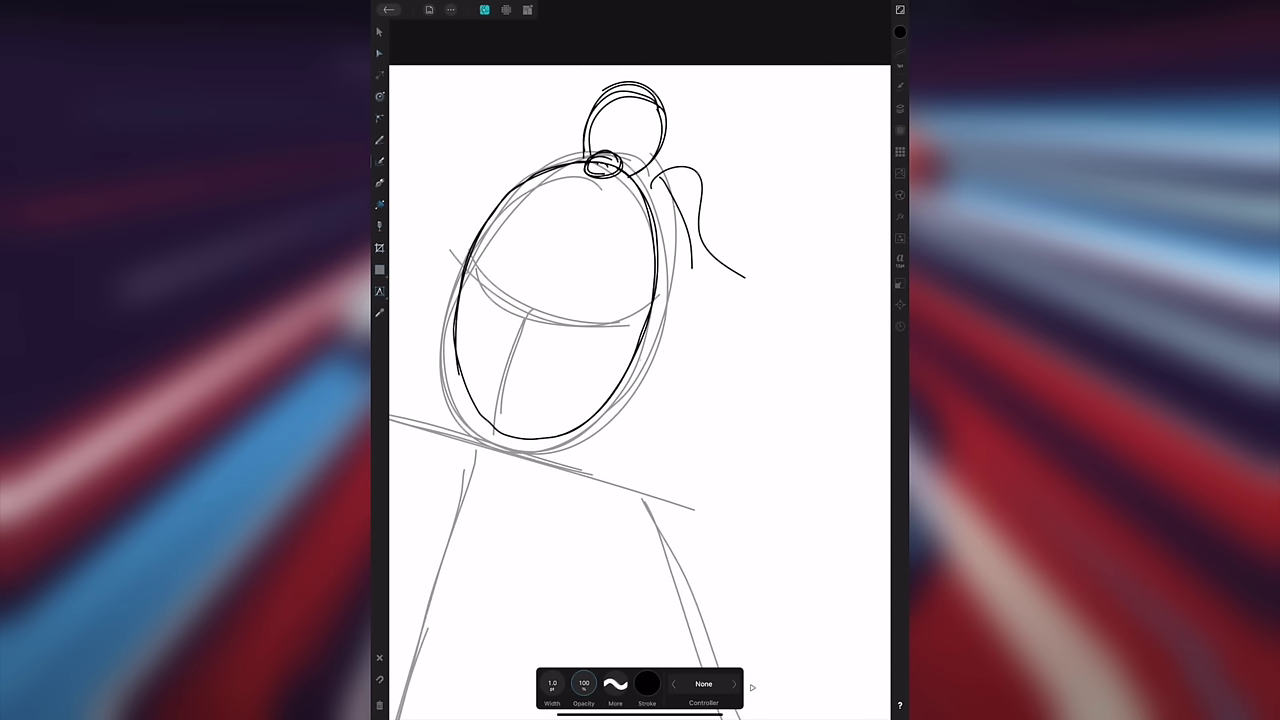
{"action": "left_click_drag", "start_coordinate": [662, 360], "coordinate": [762, 386]}
{"action": "left_click_drag", "start_coordinate": [648, 322], "coordinate": [767, 355]}
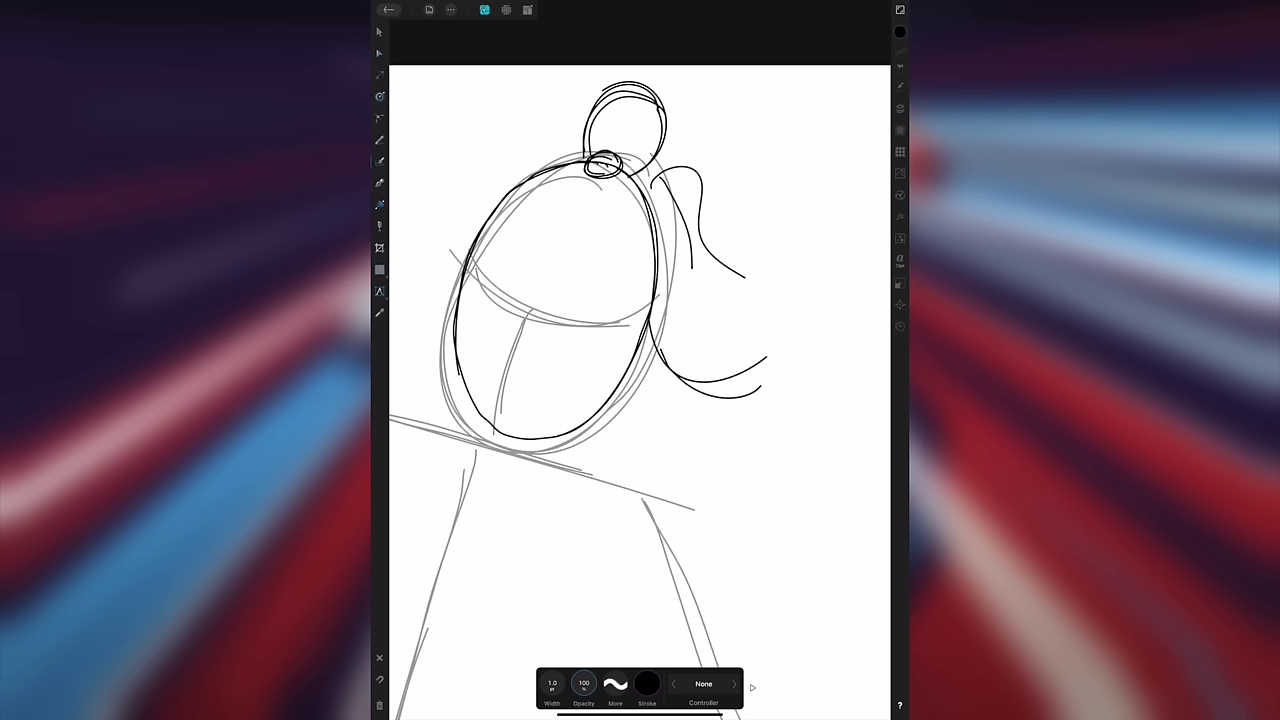
Draw a curved centre line down the face, a hairline across the forehead and down the side, and the right-hand ear
{"action": "mouse_move", "coordinate": [502, 432]}
{"action": "left_mouse_down"}
{"action": "mouse_move", "coordinate": [572, 177]}
{"action": "mouse_move", "coordinate": [498, 290]}
{"action": "mouse_move", "coordinate": [486, 355]}
{"action": "mouse_move", "coordinate": [538, 191]}
{"action": "left_mouse_up"}
{"action": "scroll", "coordinate": [602, 320], "scroll_direction": "up", "scroll_amount": 2}
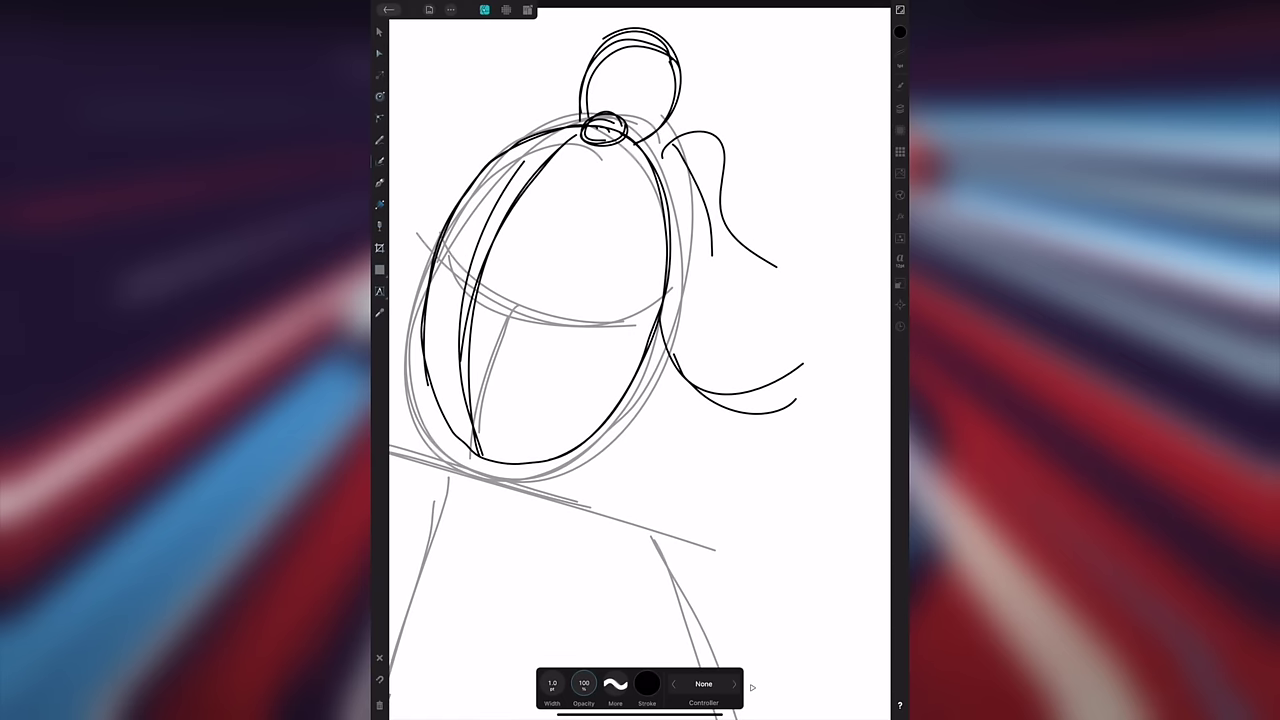
{"action": "scroll", "coordinate": [640, 366], "scroll_direction": "down", "scroll_amount": 4}
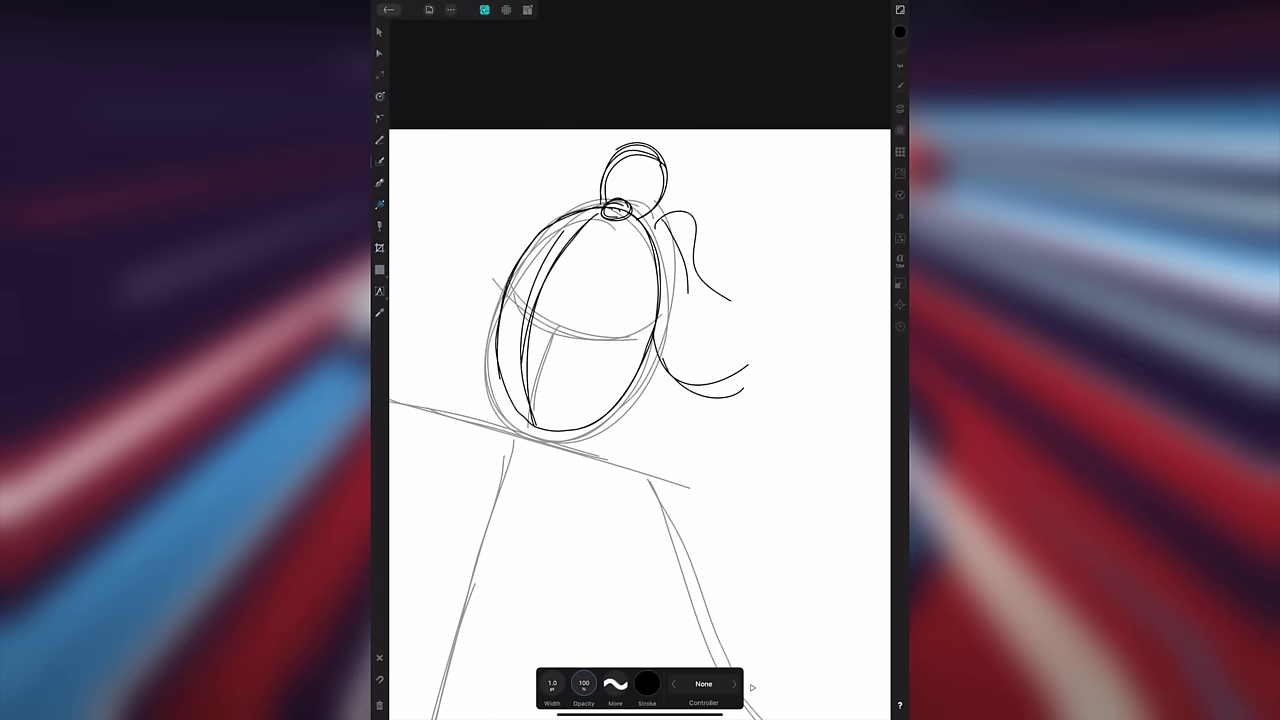
{"action": "mouse_move", "coordinate": [544, 242]}
{"action": "left_mouse_down"}
{"action": "mouse_move", "coordinate": [622, 290]}
{"action": "mouse_move", "coordinate": [632, 278]}
{"action": "mouse_move", "coordinate": [584, 276]}
{"action": "mouse_move", "coordinate": [638, 336]}
{"action": "left_mouse_up"}
{"action": "left_click_drag", "start_coordinate": [632, 282], "coordinate": [640, 375]}
{"action": "left_click_drag", "start_coordinate": [662, 314], "coordinate": [650, 358]}
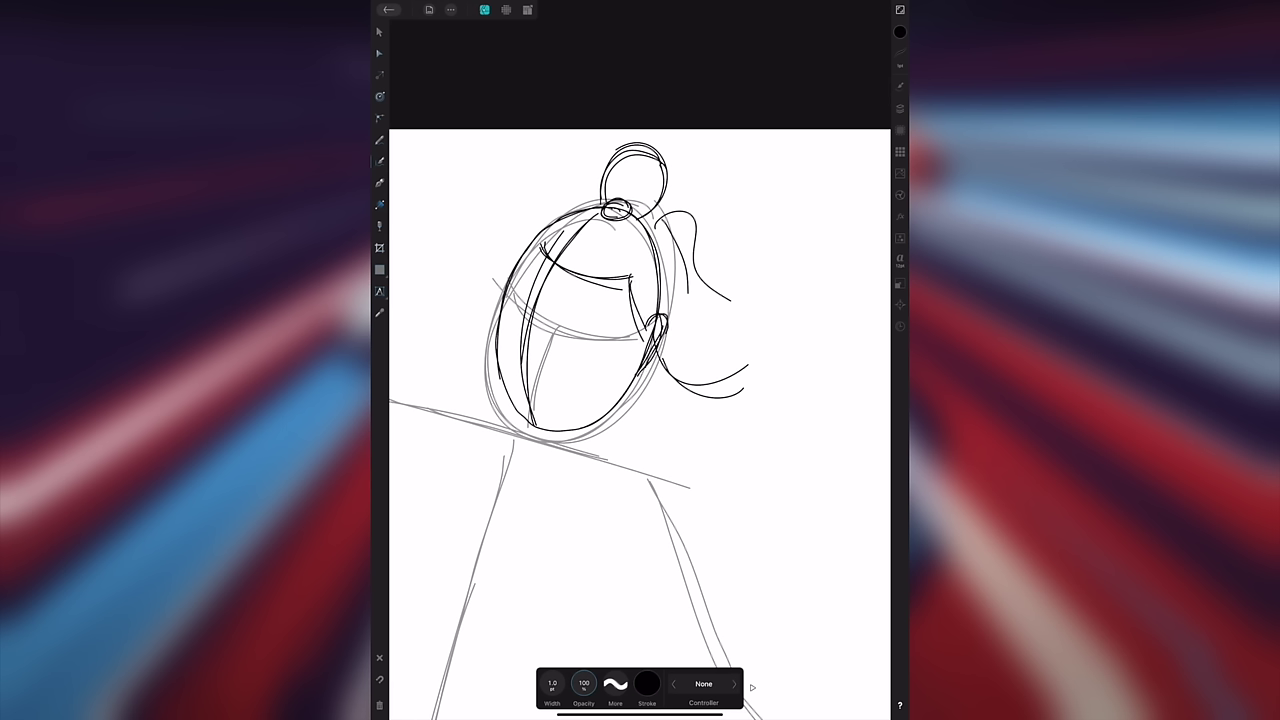
Sketch the left-hand ear, undoing the first version and redrawing it smaller and lower on the head's edge
{"action": "left_click_drag", "start_coordinate": [526, 244], "coordinate": [506, 280]}
{"action": "mouse_move", "coordinate": [514, 254]}
{"action": "left_mouse_down"}
{"action": "mouse_move", "coordinate": [508, 292]}
{"action": "mouse_move", "coordinate": [530, 242]}
{"action": "left_mouse_up"}
{"action": "key", "text": "ctrl+z"}
{"action": "key", "text": "ctrl+z"}
{"action": "key", "text": "ctrl+z"}
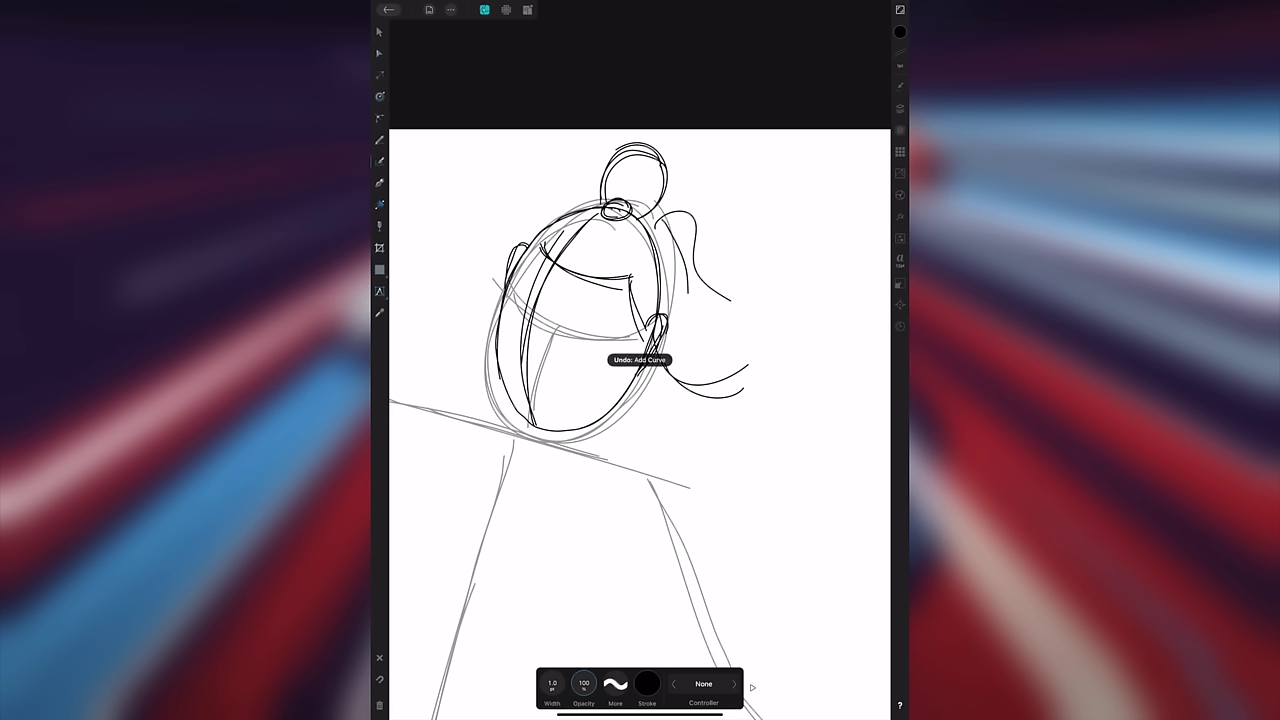
{"action": "left_click_drag", "start_coordinate": [518, 256], "coordinate": [498, 310]}
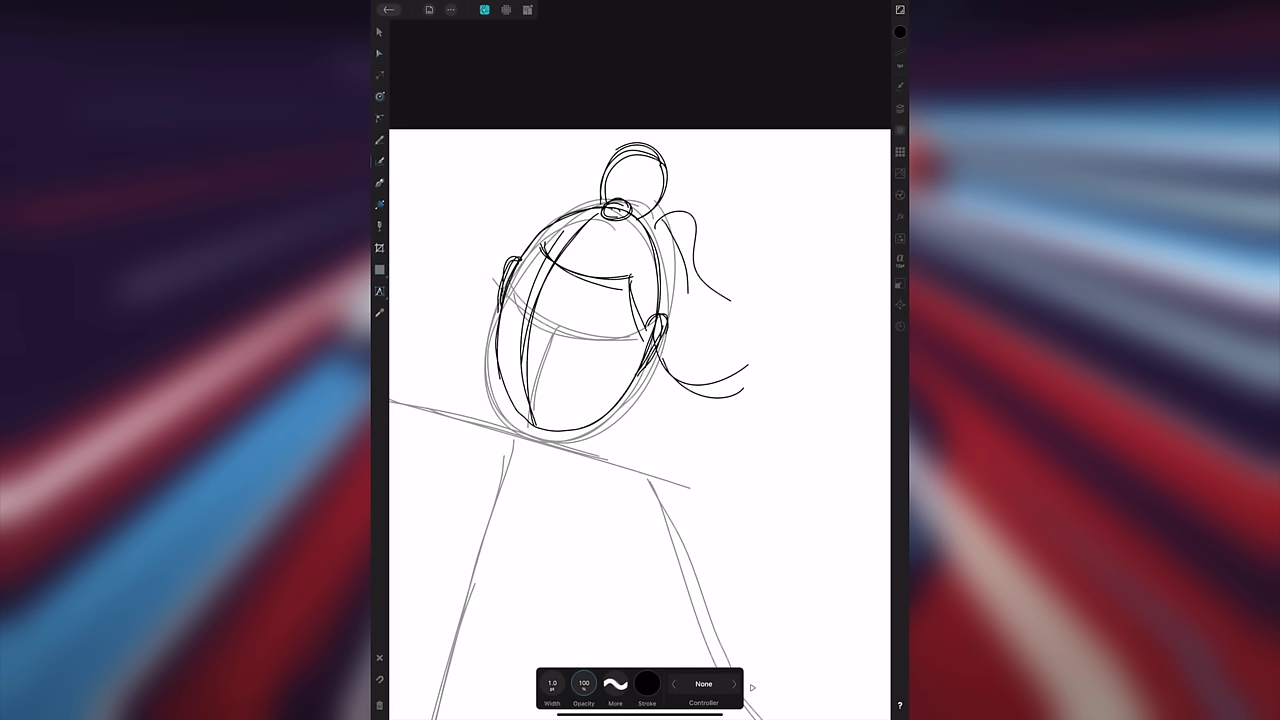
Sketch a curved guide line across the face at eye level and a small curved eye on each side beneath it
{"action": "mouse_move", "coordinate": [513, 289]}
{"action": "left_mouse_down"}
{"action": "mouse_move", "coordinate": [533, 311]}
{"action": "mouse_move", "coordinate": [598, 332]}
{"action": "left_mouse_up"}
{"action": "mouse_move", "coordinate": [528, 311]}
{"action": "left_mouse_down"}
{"action": "mouse_move", "coordinate": [584, 329]}
{"action": "mouse_move", "coordinate": [574, 360]}
{"action": "left_mouse_up"}
{"action": "key", "text": "ctrl+z"}
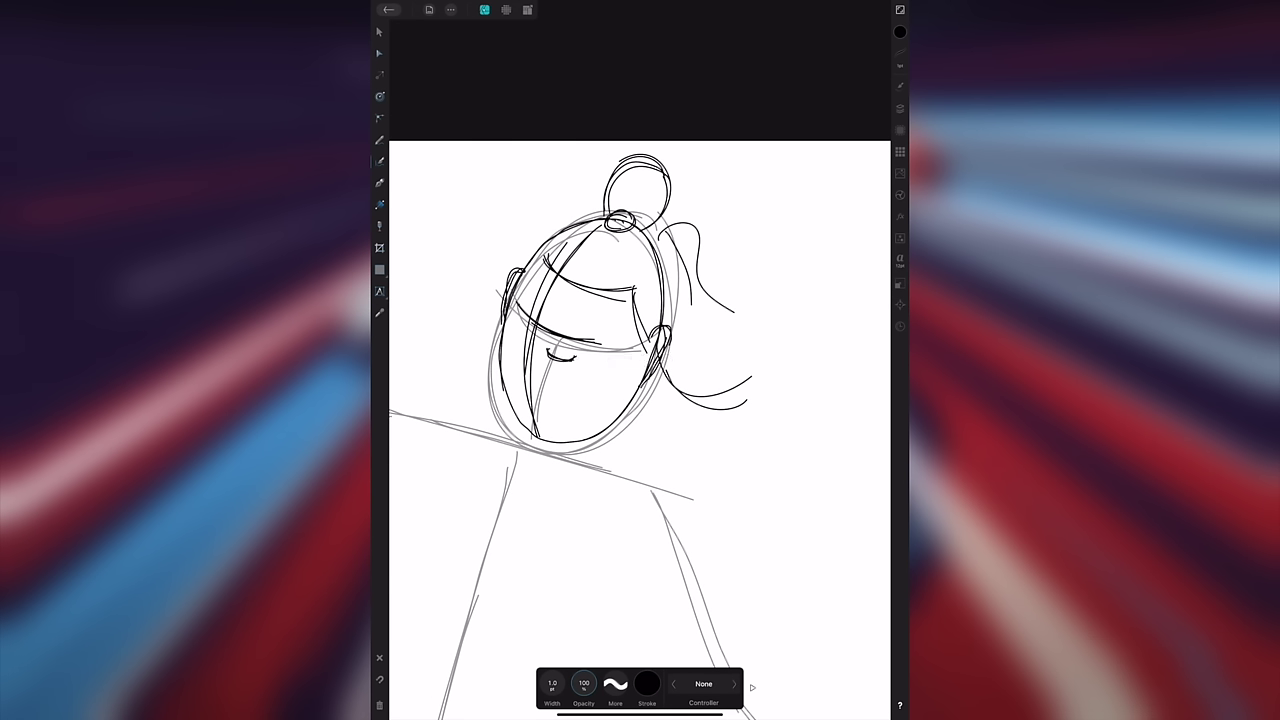
{"action": "left_click_drag", "start_coordinate": [509, 321], "coordinate": [532, 326]}
{"action": "key", "text": "ctrl+z"}
{"action": "key", "text": "ctrl+z"}
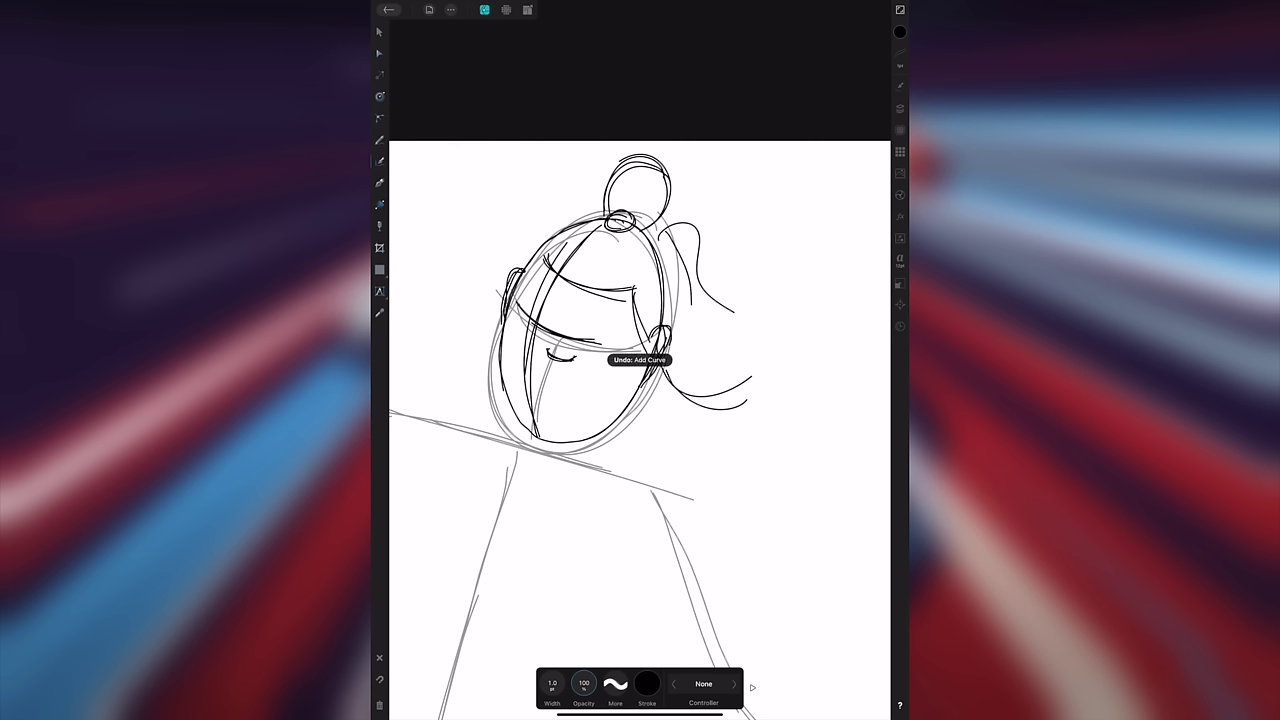
{"action": "left_click_drag", "start_coordinate": [512, 328], "coordinate": [526, 334]}
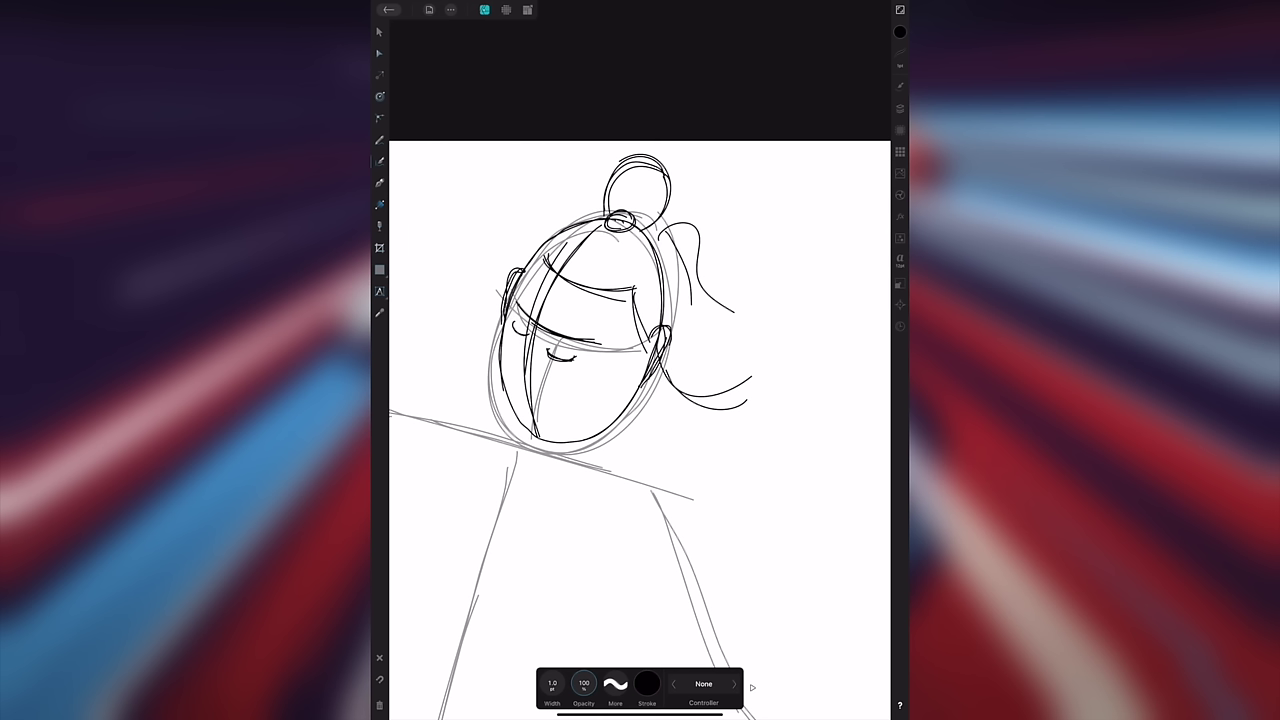
Sketch the nose along the face's centre line and a short mouth stroke below it, leaving the mouth selected
{"action": "mouse_move", "coordinate": [534, 336]}
{"action": "left_mouse_down"}
{"action": "mouse_move", "coordinate": [526, 382]}
{"action": "mouse_move", "coordinate": [544, 384]}
{"action": "mouse_move", "coordinate": [534, 352]}
{"action": "mouse_move", "coordinate": [542, 388]}
{"action": "left_mouse_up"}
{"action": "left_click_drag", "start_coordinate": [521, 402], "coordinate": [551, 408]}
{"action": "left_click", "coordinate": [380, 32]}
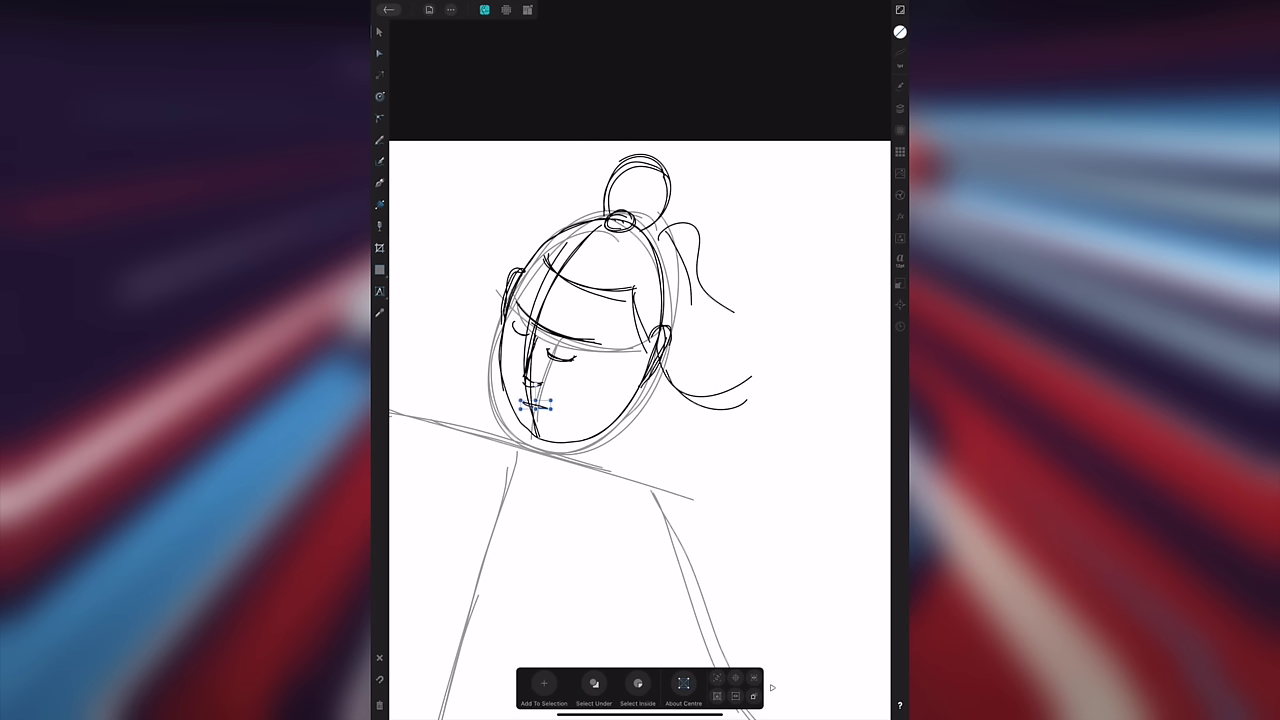
{"action": "scroll", "coordinate": [620, 400], "scroll_direction": "down", "scroll_amount": 1}
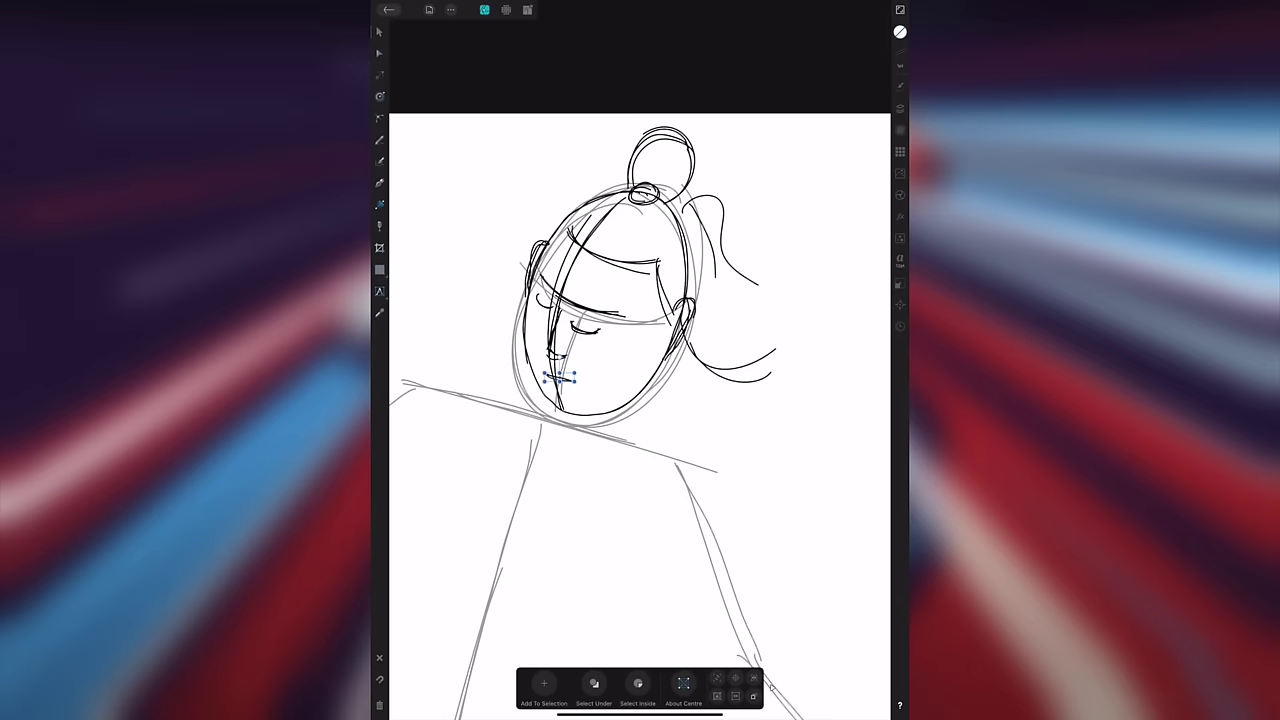
{"action": "left_click", "coordinate": [650, 385]}
{"action": "left_click_drag", "start_coordinate": [665, 362], "coordinate": [644, 402]}
{"action": "key", "text": "ctrl+z"}
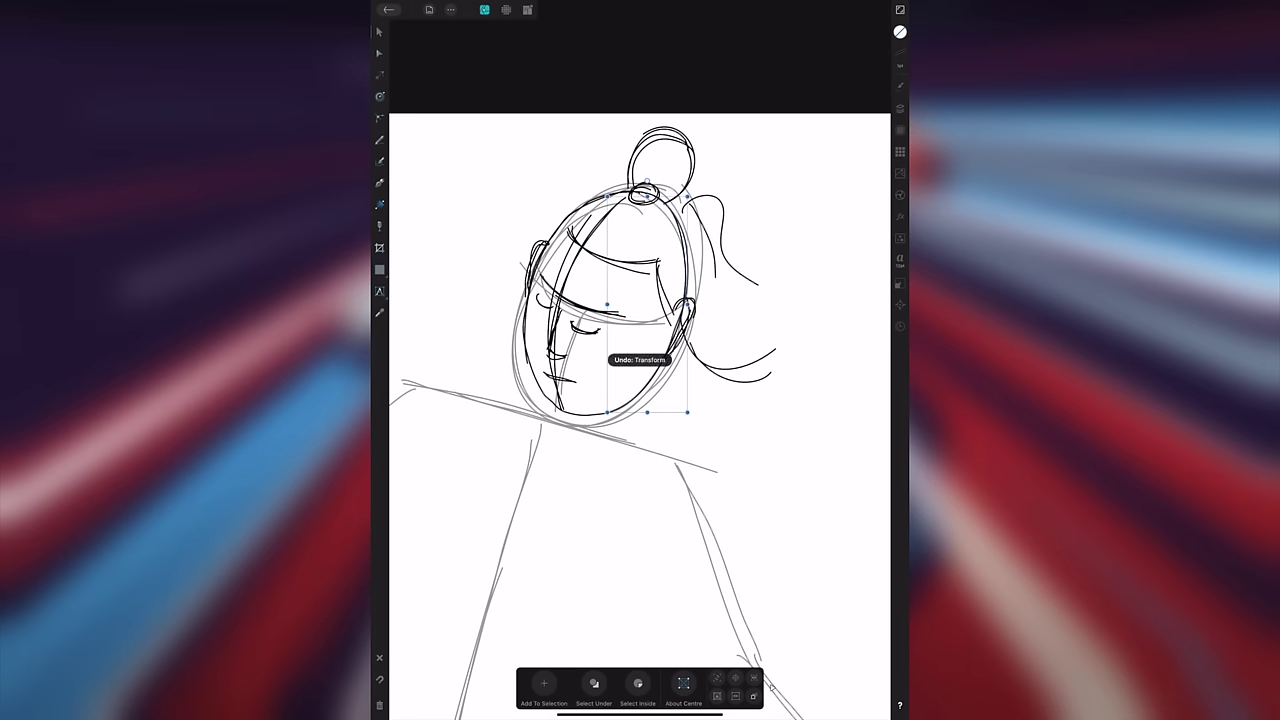
Sketch a V-shaped neckline below the chin with doubled brush strokes running down from each side of the jaw
{"action": "key", "text": "n"}
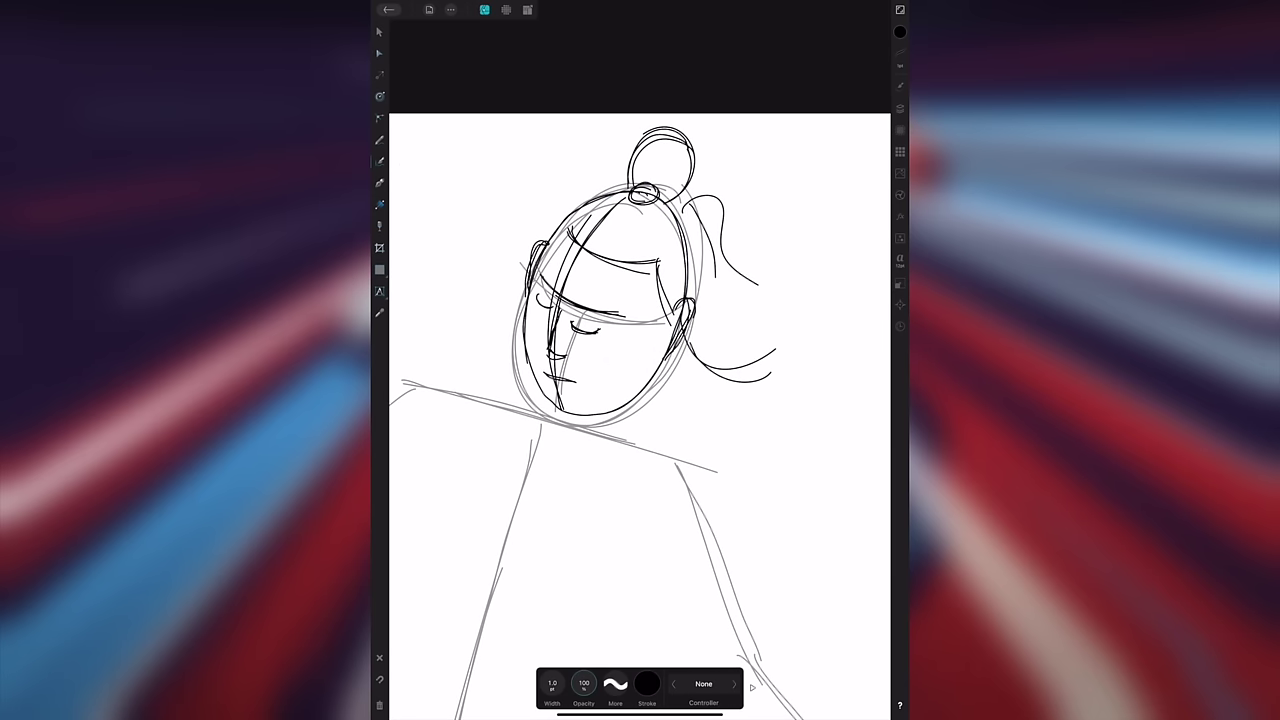
{"action": "left_click_drag", "start_coordinate": [528, 370], "coordinate": [540, 442]}
{"action": "left_click_drag", "start_coordinate": [525, 393], "coordinate": [557, 485]}
{"action": "left_click_drag", "start_coordinate": [551, 482], "coordinate": [620, 412]}
{"action": "left_click_drag", "start_coordinate": [553, 475], "coordinate": [620, 410]}
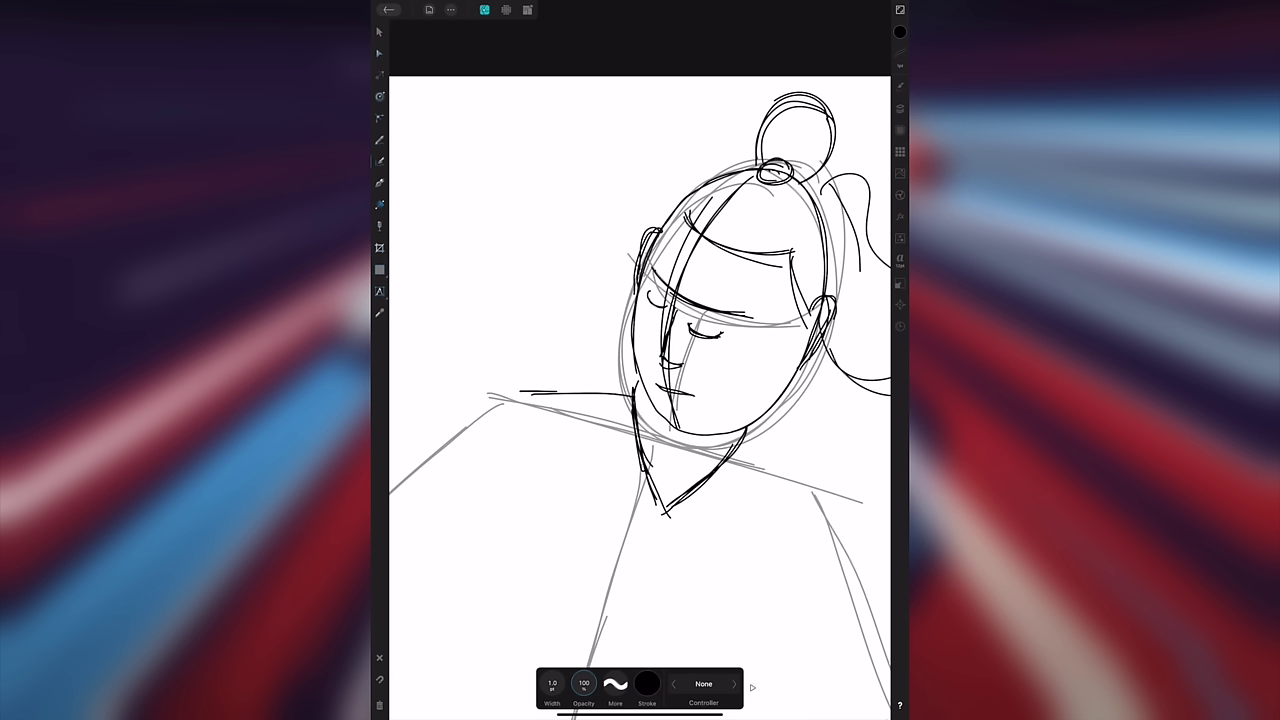
Sketch the left-hand shoulder line outward from the neck, undoing the first strokes and redrawing it slightly higher
{"action": "left_click_drag", "start_coordinate": [556, 392], "coordinate": [606, 391]}
{"action": "key", "text": "ctrl+z"}
{"action": "key", "text": "ctrl+z"}
{"action": "key", "text": "ctrl+z"}
{"action": "left_click_drag", "start_coordinate": [522, 388], "coordinate": [636, 379]}
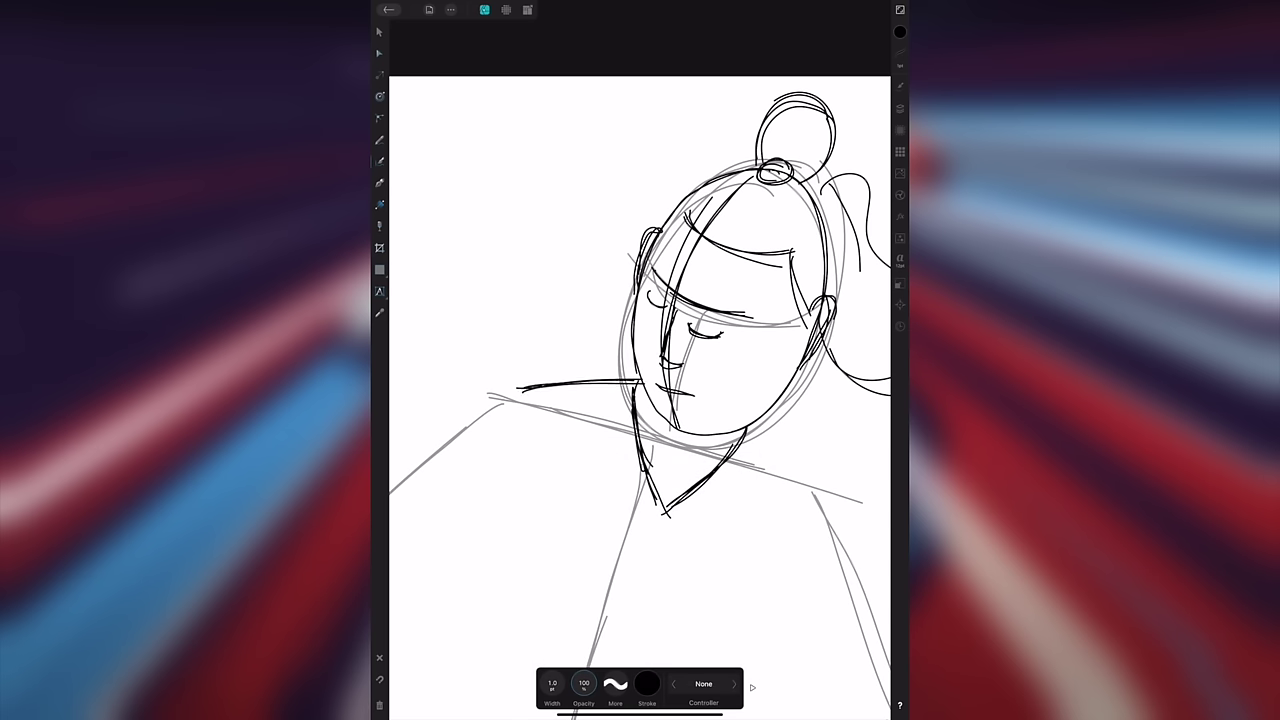
{"action": "scroll", "coordinate": [640, 384], "scroll_direction": "down", "scroll_amount": 2}
{"action": "left_click_drag", "start_coordinate": [525, 352], "coordinate": [656, 335]}
Sketch the left-hand short sleeve with a sloping outer edge, a hem across the arm and an underside towards the armpit
{"action": "scroll", "coordinate": [640, 400], "scroll_direction": "down", "scroll_amount": 3}
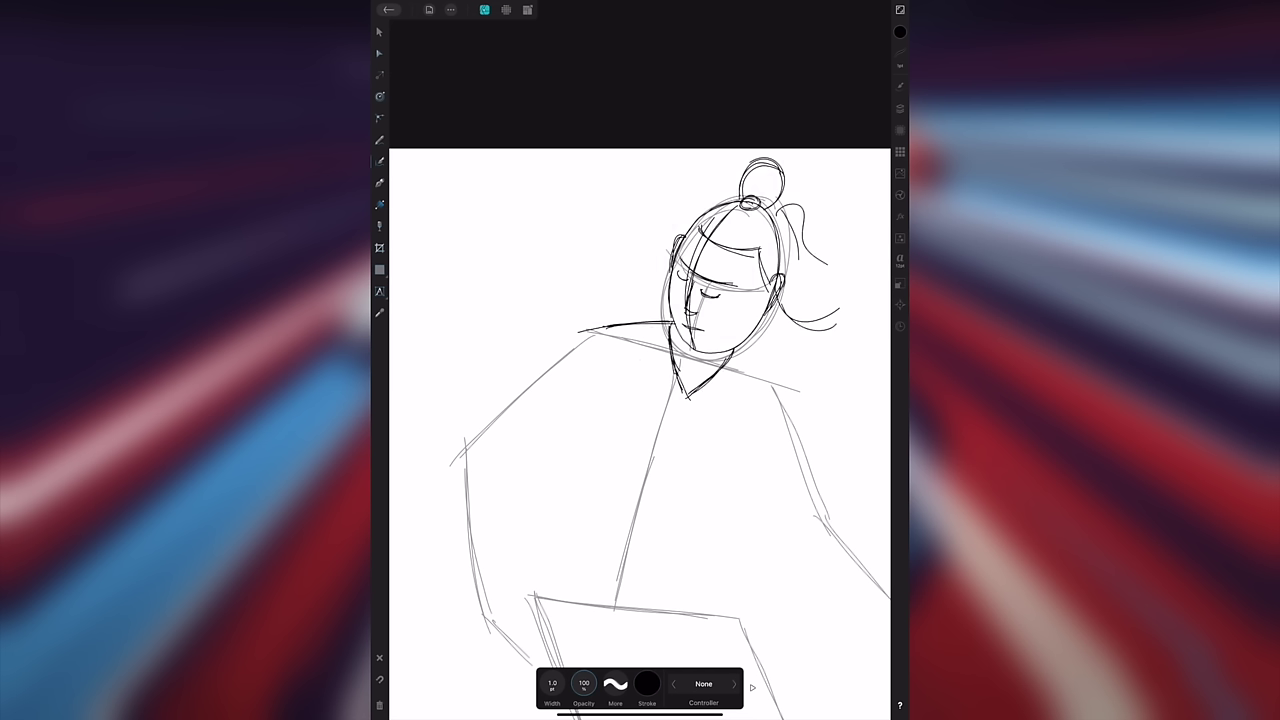
{"action": "mouse_move", "coordinate": [479, 404]}
{"action": "left_mouse_down"}
{"action": "mouse_move", "coordinate": [527, 448]}
{"action": "mouse_move", "coordinate": [570, 340]}
{"action": "mouse_move", "coordinate": [589, 331]}
{"action": "left_mouse_up"}
{"action": "left_click_drag", "start_coordinate": [484, 407], "coordinate": [586, 326]}
{"action": "left_click_drag", "start_coordinate": [522, 452], "coordinate": [592, 414]}
{"action": "left_click_drag", "start_coordinate": [518, 456], "coordinate": [594, 412]}
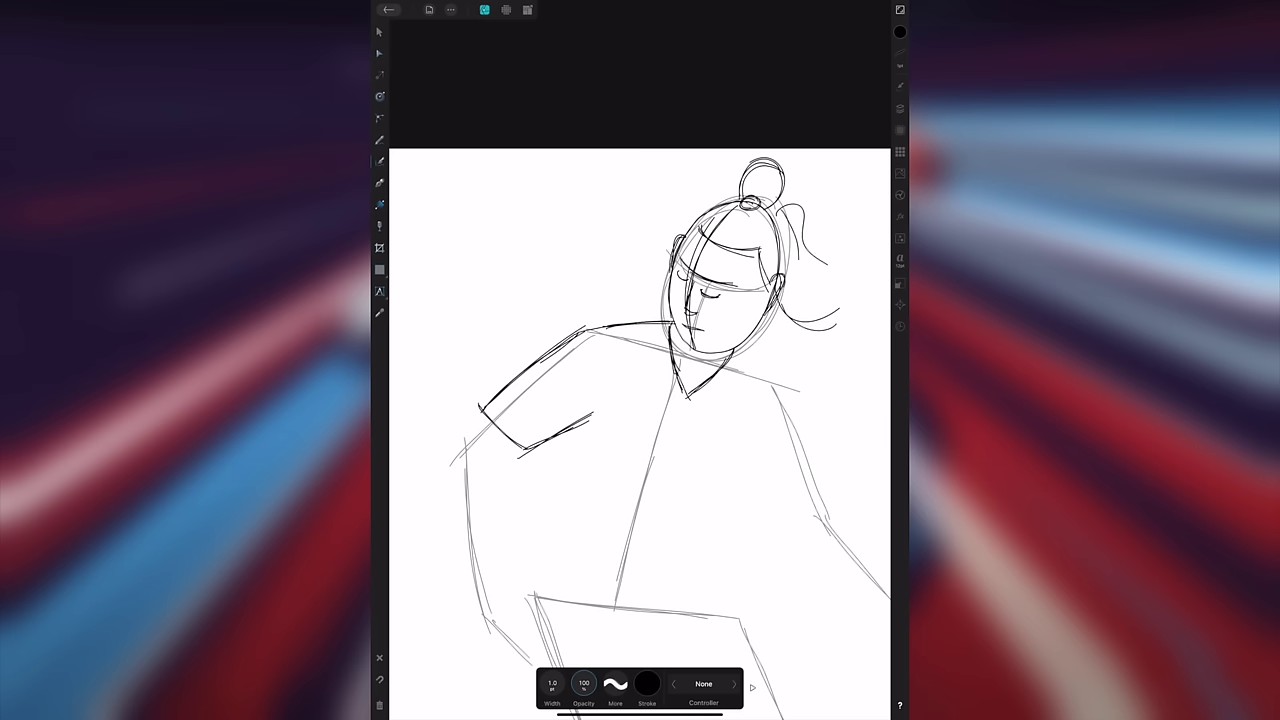
Sketch the left-hand side of the torso as a slightly curved line from the armpit down to the waist
{"action": "scroll", "coordinate": [640, 434], "scroll_direction": "down", "scroll_amount": 2}
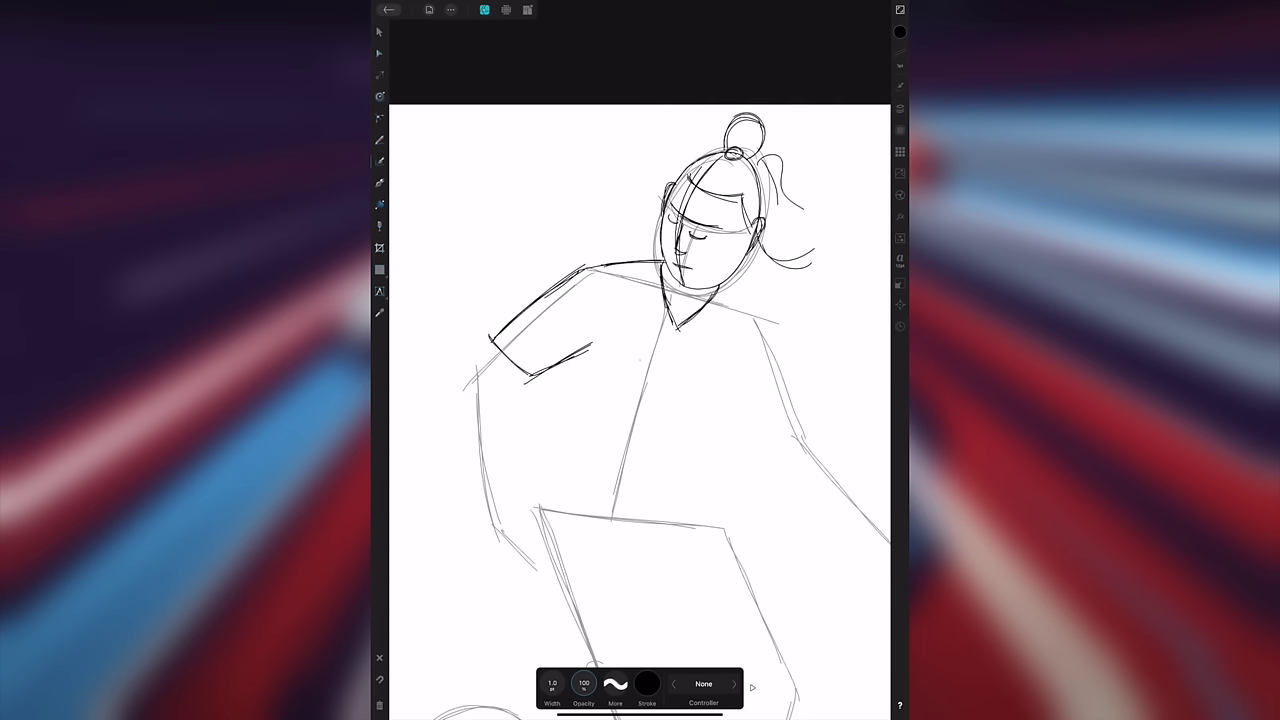
{"action": "left_click_drag", "start_coordinate": [555, 418], "coordinate": [546, 498]}
{"action": "left_click_drag", "start_coordinate": [568, 364], "coordinate": [547, 504]}
{"action": "left_click_drag", "start_coordinate": [572, 354], "coordinate": [548, 476]}
{"action": "scroll", "coordinate": [640, 412], "scroll_direction": "left", "scroll_amount": 1}
{"action": "left_click_drag", "start_coordinate": [612, 348], "coordinate": [591, 490]}
Sketch the outer and inner edges of the left-hand arm below the sleeve, leaving the outer stroke selected
{"action": "left_click_drag", "start_coordinate": [532, 338], "coordinate": [540, 329]}
{"action": "left_click_drag", "start_coordinate": [522, 442], "coordinate": [530, 494]}
{"action": "mouse_move", "coordinate": [522, 354]}
{"action": "left_mouse_down"}
{"action": "mouse_move", "coordinate": [528, 488]}
{"action": "mouse_move", "coordinate": [520, 458]}
{"action": "left_mouse_up"}
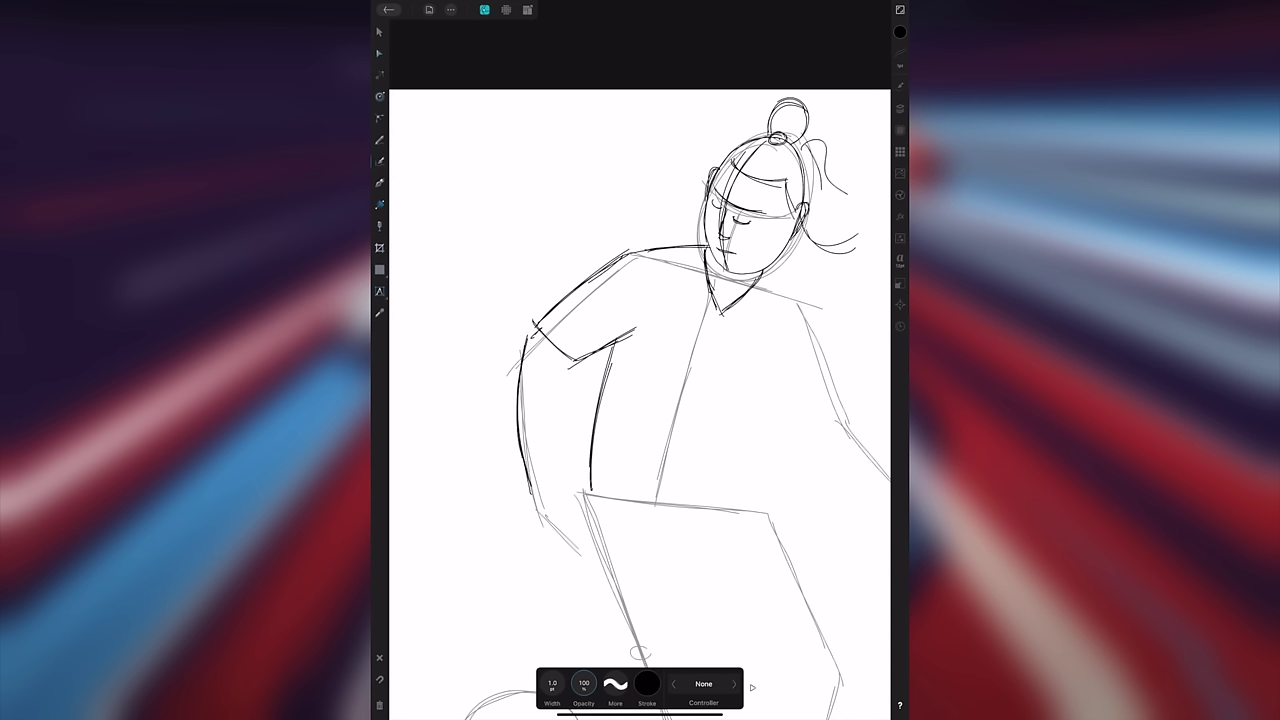
{"action": "mouse_move", "coordinate": [562, 358]}
{"action": "left_mouse_down"}
{"action": "mouse_move", "coordinate": [555, 496]}
{"action": "mouse_move", "coordinate": [556, 468]}
{"action": "left_mouse_up"}
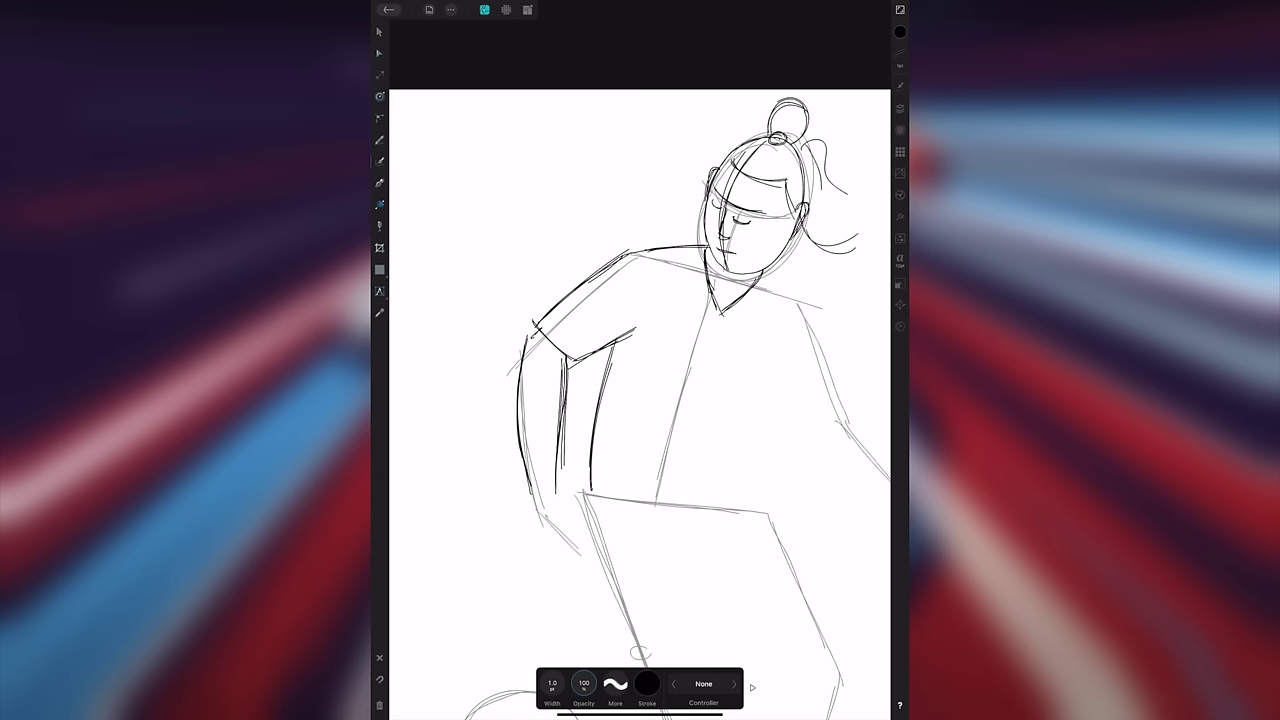
{"action": "key", "text": "v"}
{"action": "left_click", "coordinate": [519, 430]}
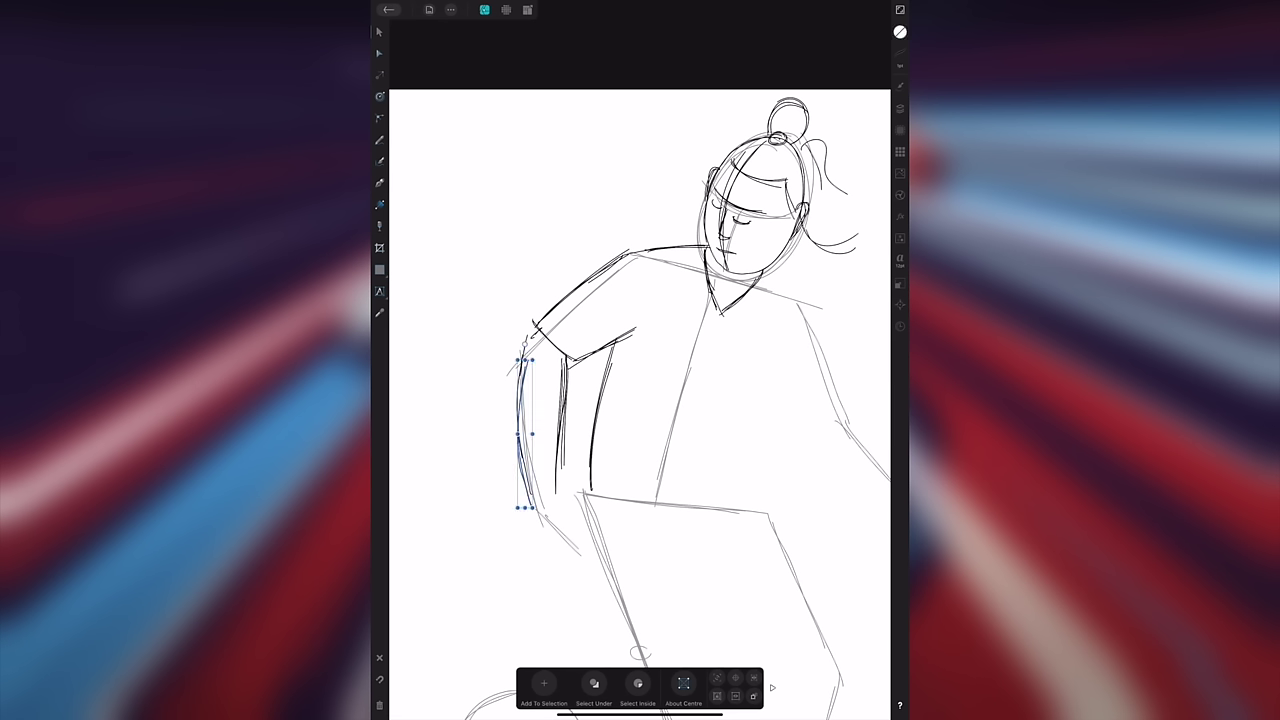
Sketch the left-hand hand with short strokes that close the end of the arm beside the hip
{"action": "left_click", "coordinate": [380, 161]}
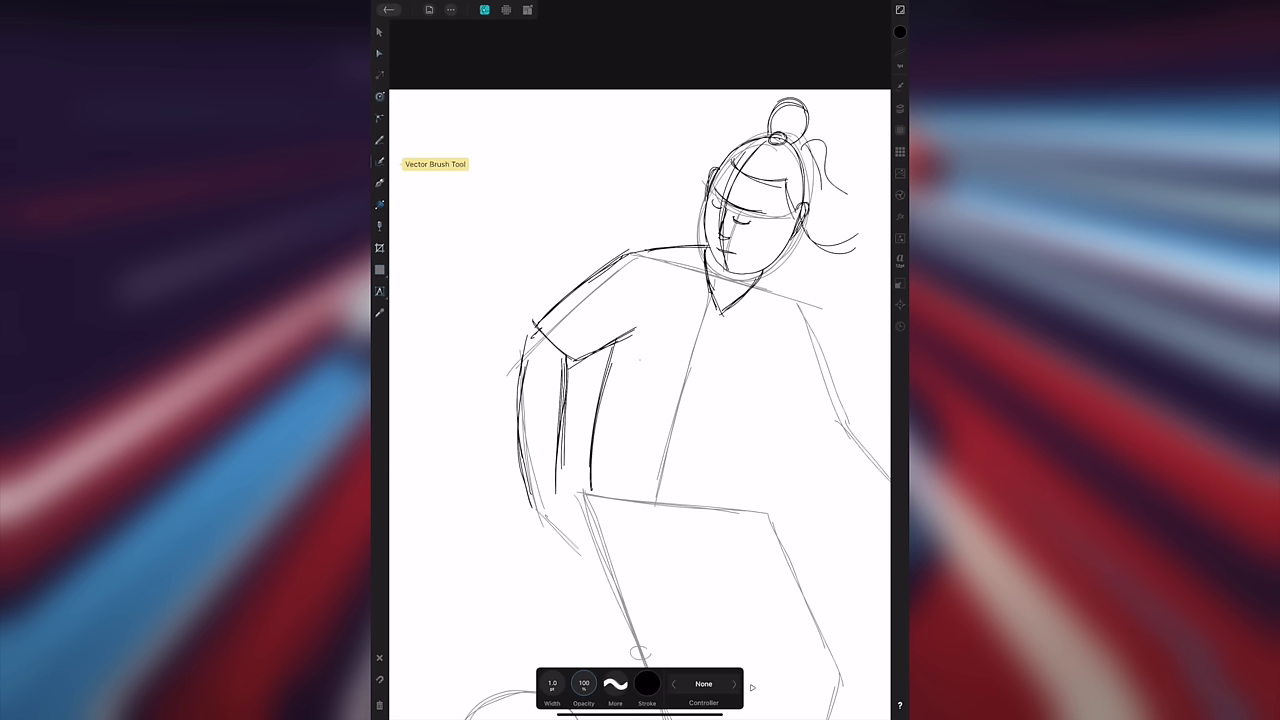
{"action": "mouse_move", "coordinate": [525, 476]}
{"action": "left_mouse_down"}
{"action": "mouse_move", "coordinate": [528, 521]}
{"action": "mouse_move", "coordinate": [562, 535]}
{"action": "left_mouse_up"}
{"action": "mouse_move", "coordinate": [560, 467]}
{"action": "left_mouse_down"}
{"action": "mouse_move", "coordinate": [572, 502]}
{"action": "mouse_move", "coordinate": [556, 536]}
{"action": "left_mouse_up"}
Set the vector brush's stroke colour to black
{"action": "scroll", "coordinate": [640, 380], "scroll_direction": "down", "scroll_amount": 3}
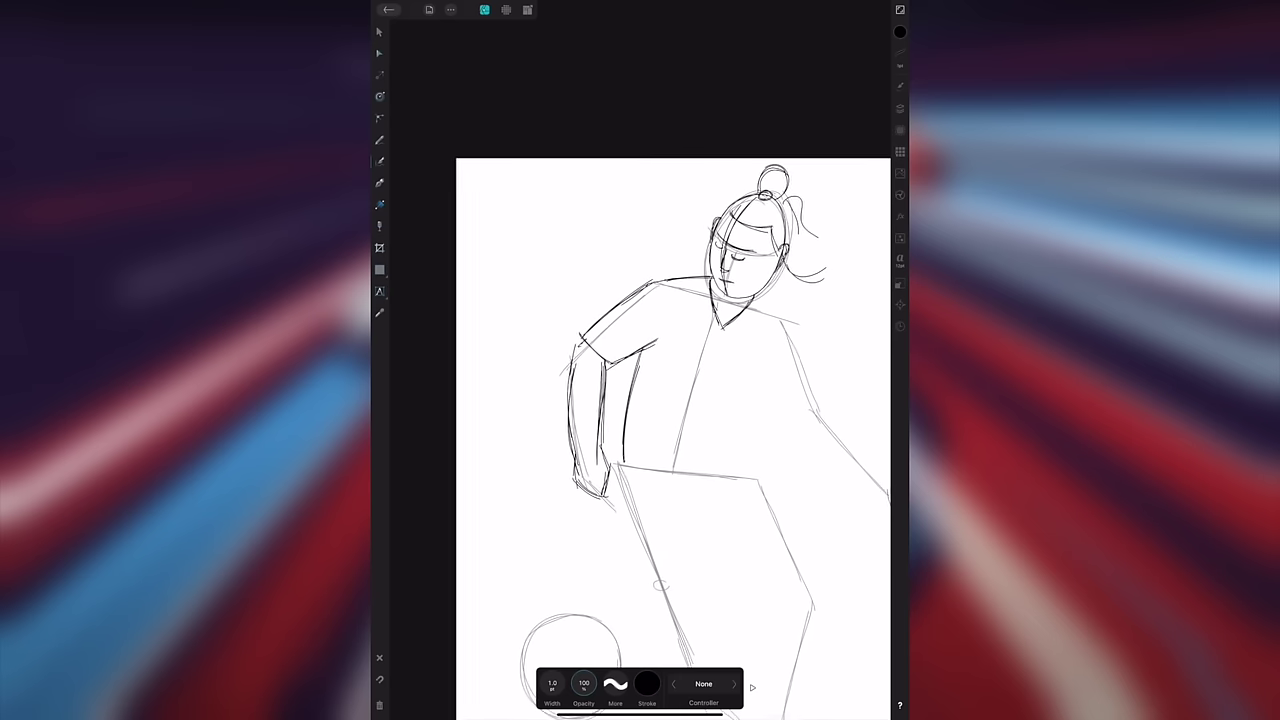
{"action": "left_click_drag", "start_coordinate": [791, 249], "coordinate": [651, 86]}
{"action": "left_click", "coordinate": [651, 86]}
{"action": "scroll", "coordinate": [640, 360], "scroll_direction": "up", "scroll_amount": 4}
{"action": "scroll", "coordinate": [640, 360], "scroll_direction": "up", "scroll_amount": 4}
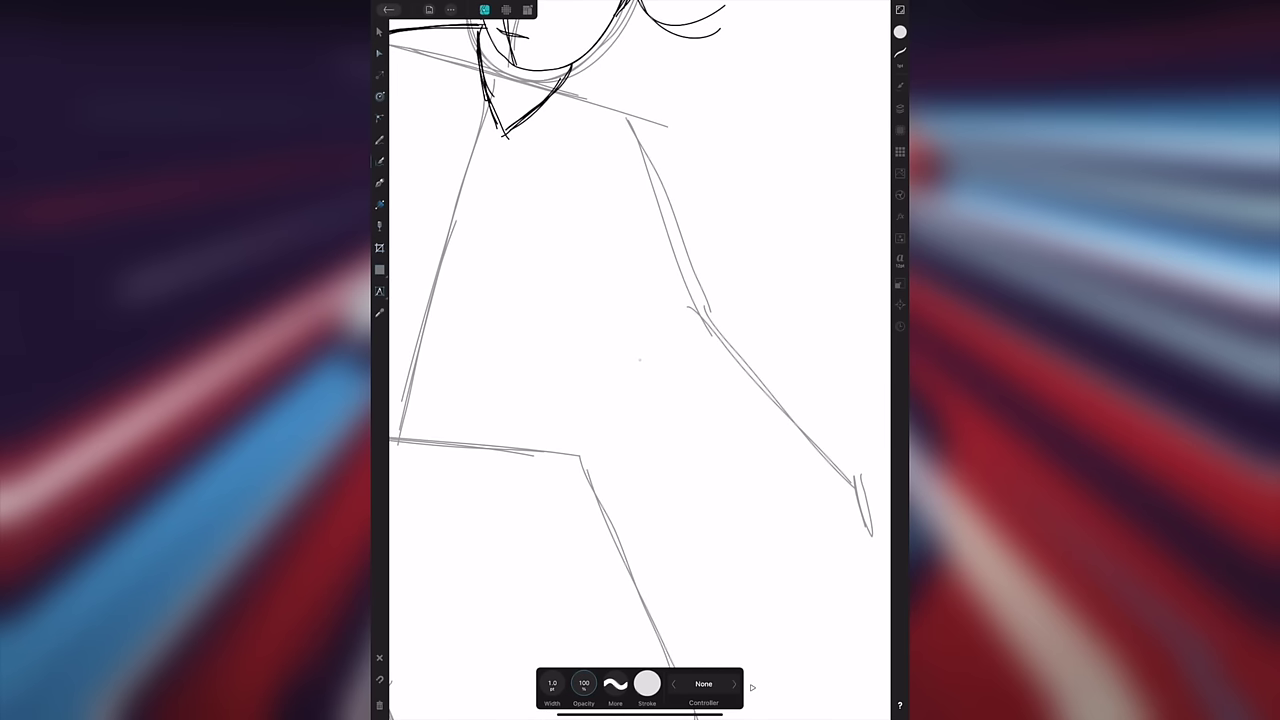
{"action": "scroll", "coordinate": [640, 360], "scroll_direction": "up", "scroll_amount": 3}
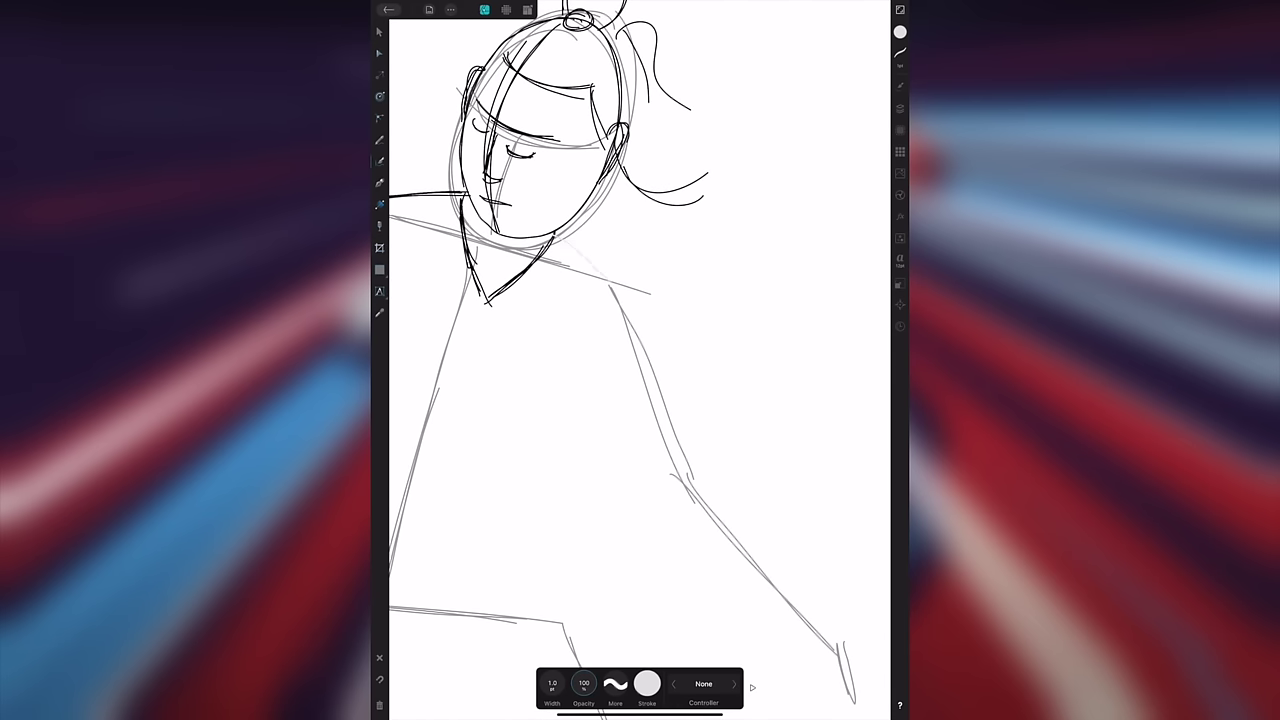
{"action": "left_click", "coordinate": [647, 683]}
{"action": "left_click_drag", "start_coordinate": [691, 540], "coordinate": [589, 540]}
{"action": "left_click", "coordinate": [577, 248]}
Sketch the right-hand shoulder line from the neck and a short sleeve with a curved hem and underside
{"action": "left_click_drag", "start_coordinate": [554, 230], "coordinate": [606, 281]}
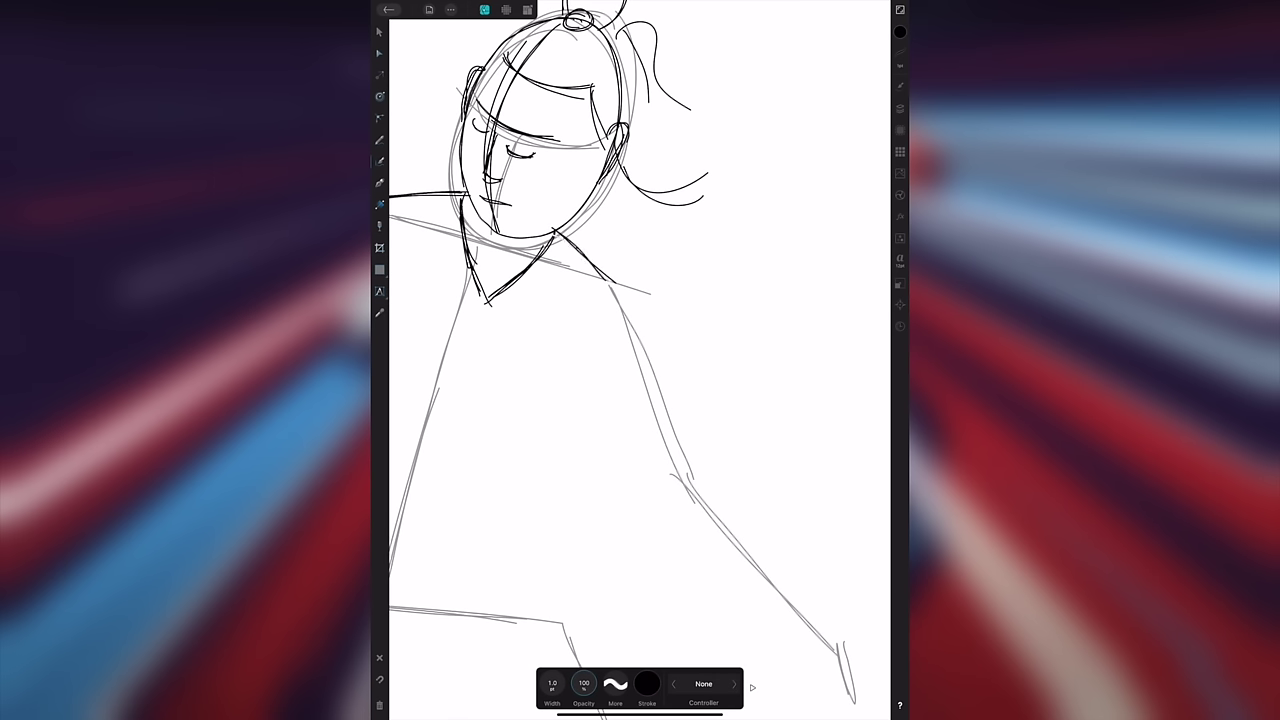
{"action": "left_click_drag", "start_coordinate": [615, 268], "coordinate": [658, 385]}
{"action": "mouse_move", "coordinate": [597, 432]}
{"action": "left_mouse_down"}
{"action": "mouse_move", "coordinate": [655, 413]}
{"action": "mouse_move", "coordinate": [662, 382]}
{"action": "left_mouse_up"}
{"action": "left_click_drag", "start_coordinate": [552, 378], "coordinate": [592, 430]}
{"action": "mouse_move", "coordinate": [610, 278]}
{"action": "left_mouse_down"}
{"action": "mouse_move", "coordinate": [660, 388]}
{"action": "mouse_move", "coordinate": [638, 337]}
{"action": "left_mouse_up"}
{"action": "left_click_drag", "start_coordinate": [557, 232], "coordinate": [613, 281]}
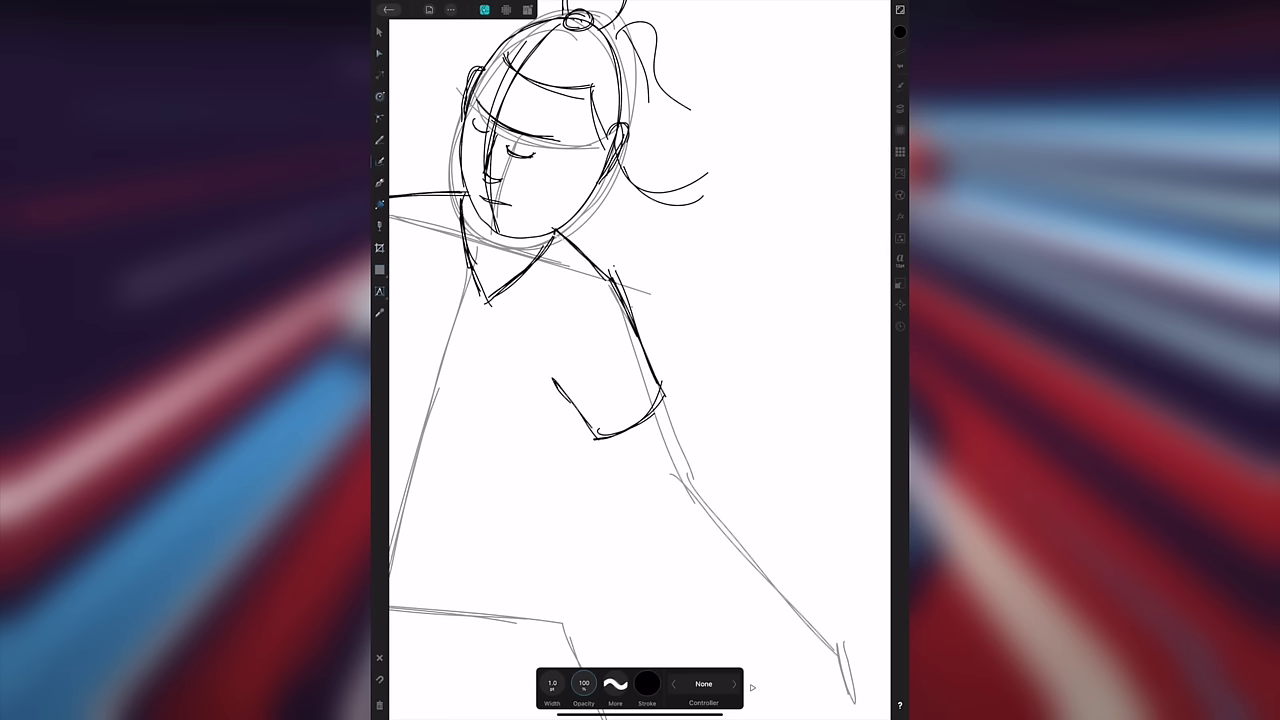
Sketch the right-hand side of the torso as overlapping diagonal strokes from the armpit towards the waist
{"action": "left_click_drag", "start_coordinate": [620, 400], "coordinate": [648, 372]}
{"action": "left_click_drag", "start_coordinate": [522, 540], "coordinate": [592, 392]}
{"action": "left_click_drag", "start_coordinate": [558, 456], "coordinate": [614, 330]}
{"action": "left_click_drag", "start_coordinate": [528, 518], "coordinate": [615, 334]}
{"action": "scroll", "coordinate": [580, 395], "scroll_direction": "down", "scroll_amount": 4}
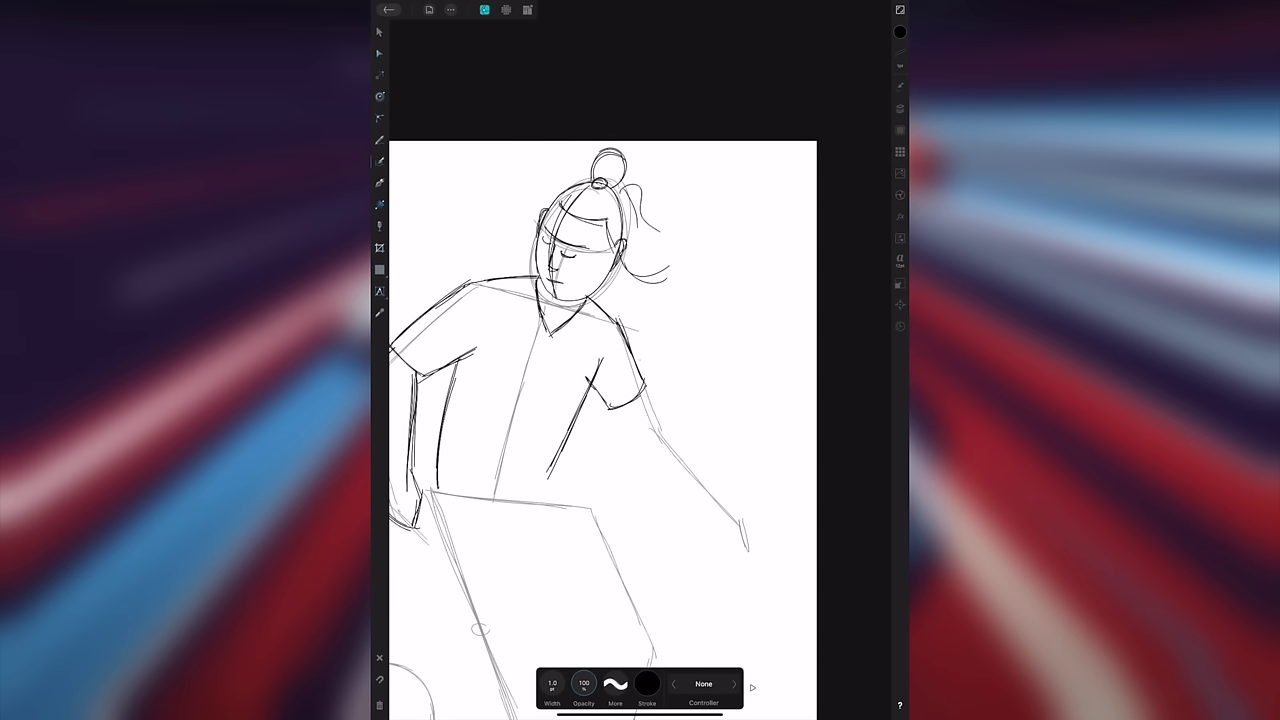
{"action": "scroll", "coordinate": [572, 437], "scroll_direction": "up", "scroll_amount": 5}
{"action": "left_click", "coordinate": [379, 32]}
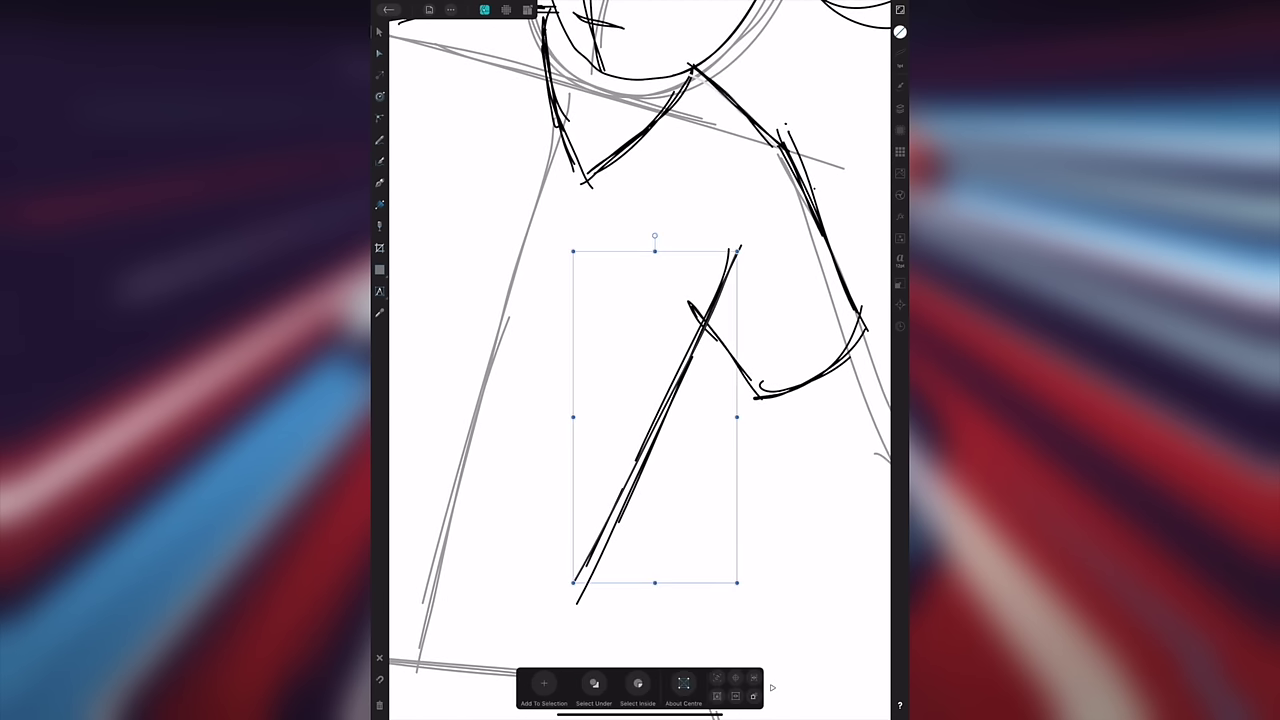
Draw the lower edge of the right-hand arm curving down from the sleeve hem
{"action": "scroll", "coordinate": [640, 400], "scroll_direction": "down", "scroll_amount": 2}
{"action": "scroll", "coordinate": [640, 400], "scroll_direction": "right", "scroll_amount": 3}
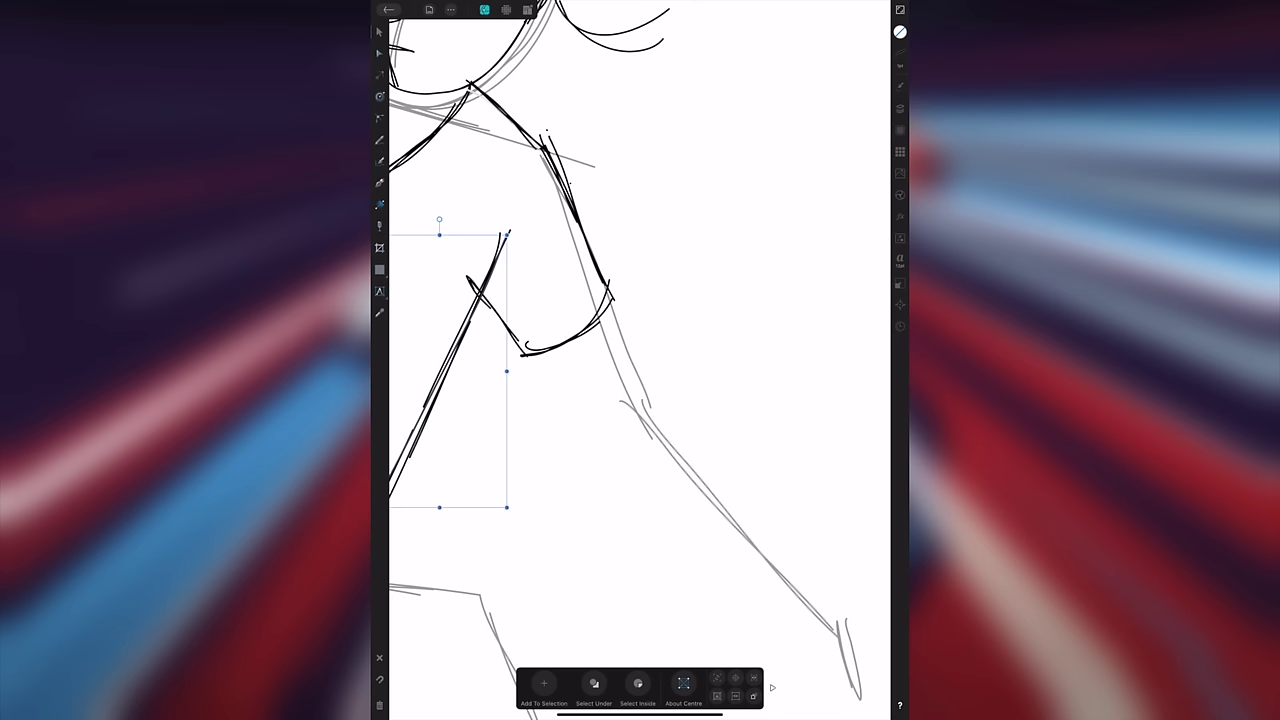
{"action": "left_click", "coordinate": [379, 161]}
{"action": "scroll", "coordinate": [625, 491], "scroll_direction": "up", "scroll_amount": 2}
{"action": "mouse_move", "coordinate": [516, 338]}
{"action": "left_mouse_down"}
{"action": "mouse_move", "coordinate": [598, 496]}
{"action": "mouse_move", "coordinate": [654, 568]}
{"action": "left_mouse_up"}
{"action": "scroll", "coordinate": [640, 360], "scroll_direction": "down", "scroll_amount": 2}
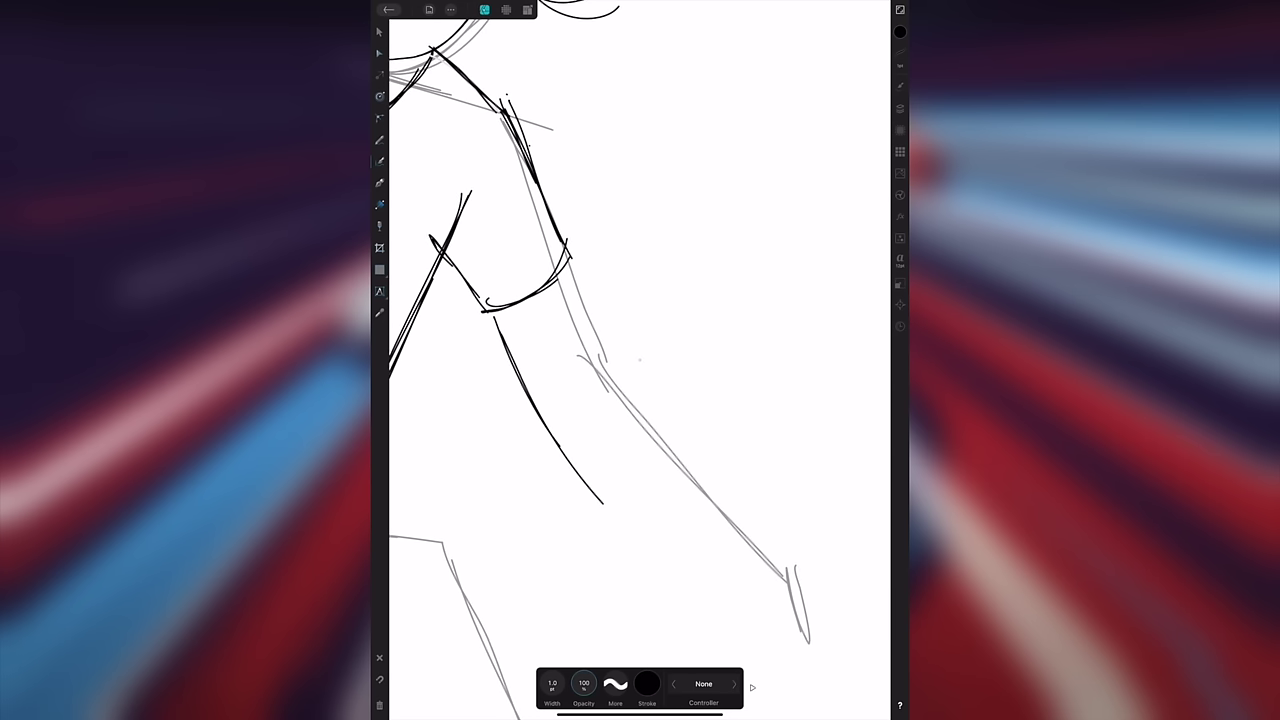
Sketch the upper edge of the right-hand arm and extend its lower edge to the wrist
{"action": "key", "text": "v"}
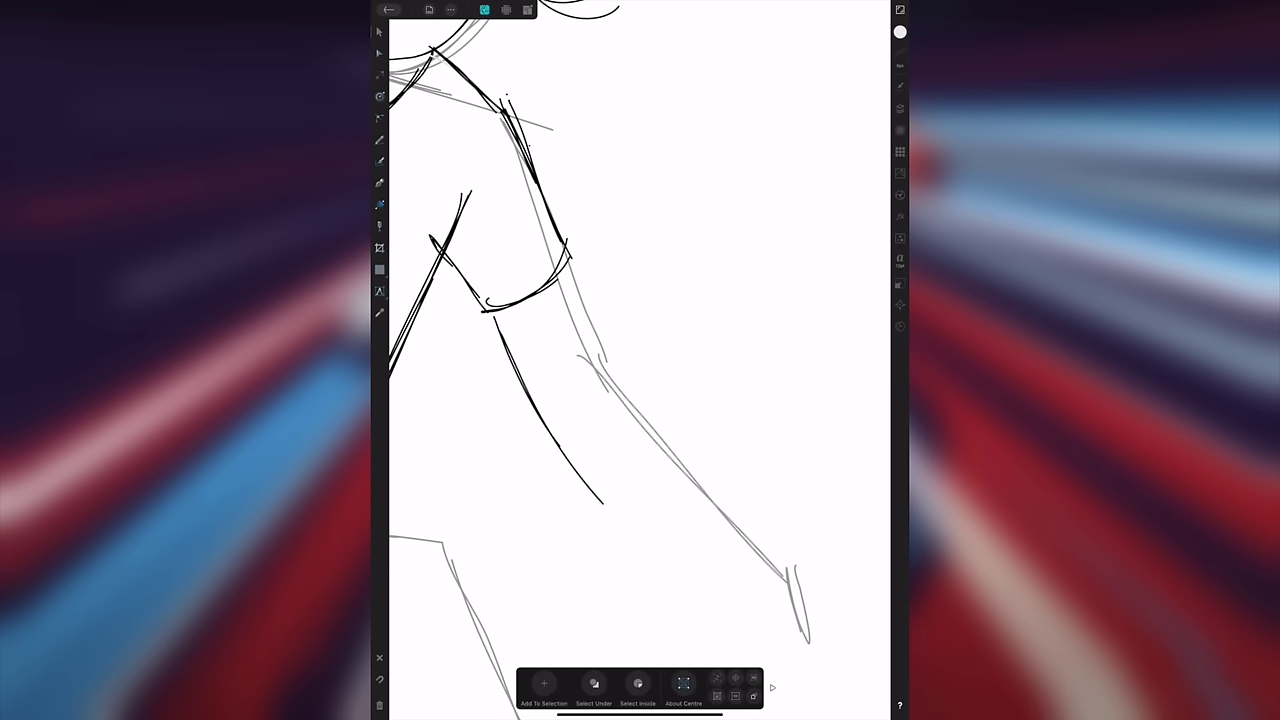
{"action": "key", "text": "b"}
{"action": "mouse_move", "coordinate": [562, 280]}
{"action": "left_mouse_down"}
{"action": "mouse_move", "coordinate": [652, 422]}
{"action": "mouse_move", "coordinate": [678, 508]}
{"action": "mouse_move", "coordinate": [594, 330]}
{"action": "mouse_move", "coordinate": [682, 532]}
{"action": "left_mouse_up"}
{"action": "left_click_drag", "start_coordinate": [497, 328], "coordinate": [675, 593]}
{"action": "key", "text": "v"}
{"action": "key", "text": "b"}
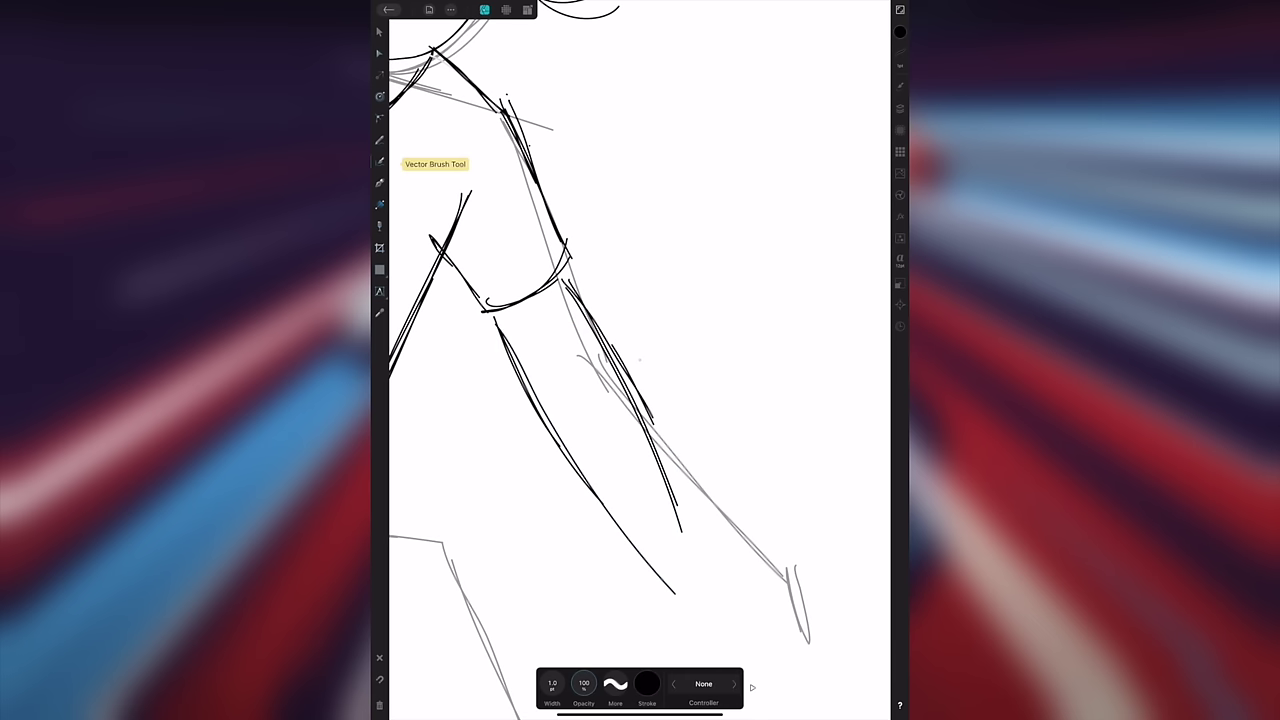
{"action": "left_click_drag", "start_coordinate": [647, 543], "coordinate": [702, 626]}
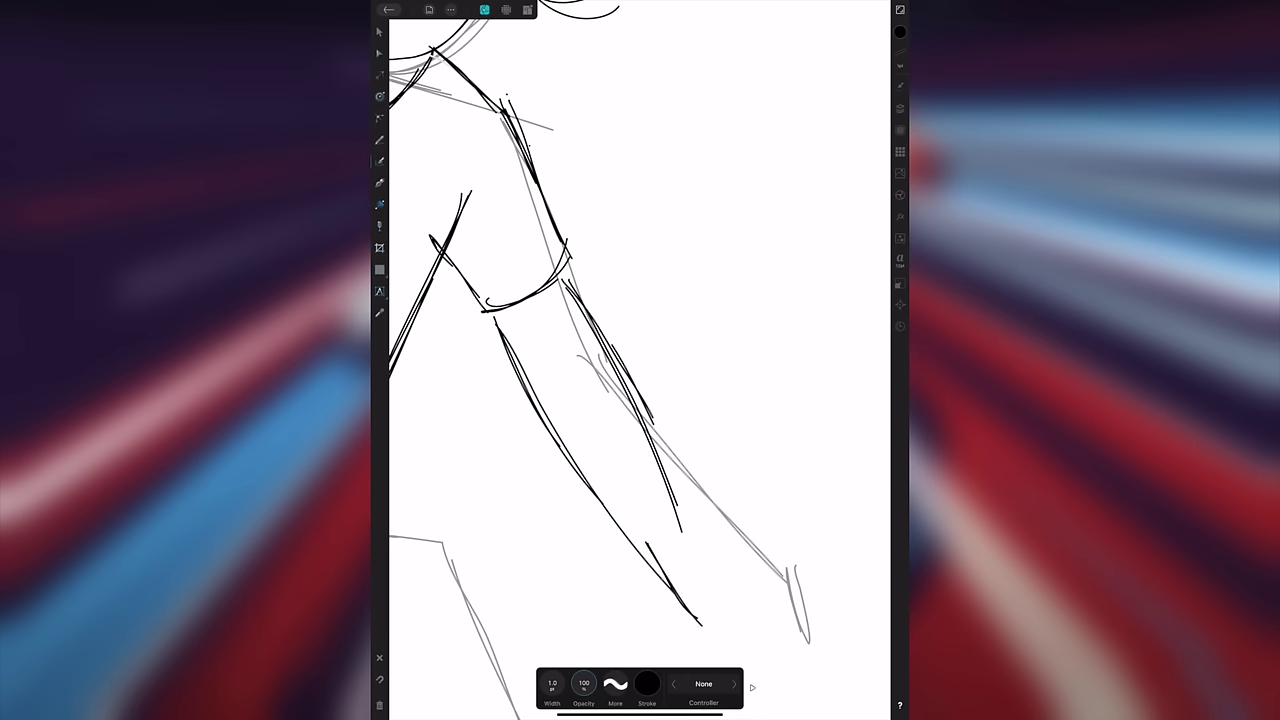
{"action": "key", "text": "v"}
{"action": "mouse_move", "coordinate": [655, 450]}
{"action": "left_mouse_down"}
{"action": "mouse_move", "coordinate": [698, 486]}
{"action": "mouse_move", "coordinate": [731, 564]}
{"action": "mouse_move", "coordinate": [738, 634]}
{"action": "left_mouse_up"}
{"action": "key", "text": "ctrl+z"}
Sketch the right-hand hand at the end of the arm, with the back of the hand, a thumb and downward-pointing fingers
{"action": "key", "text": "b"}
{"action": "left_click_drag", "start_coordinate": [722, 571], "coordinate": [734, 635]}
{"action": "left_click_drag", "start_coordinate": [718, 552], "coordinate": [738, 646]}
{"action": "scroll", "coordinate": [640, 360], "scroll_direction": "down", "scroll_amount": 5}
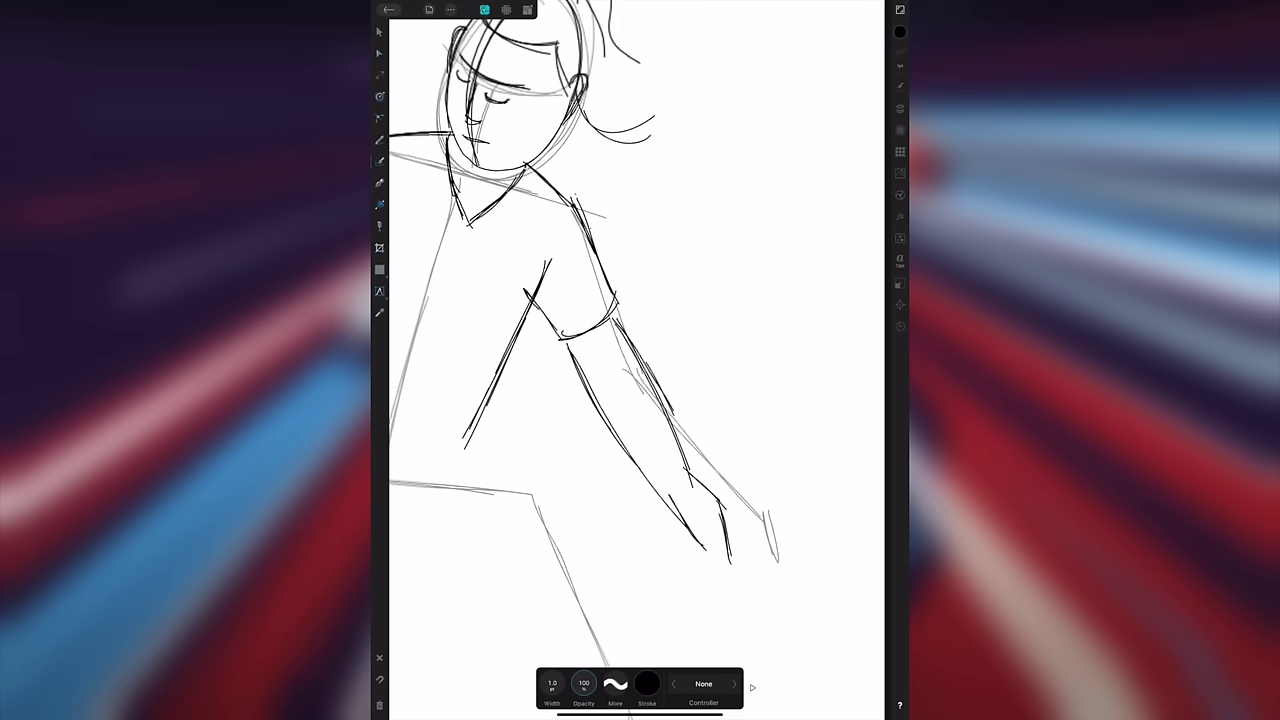
{"action": "scroll", "coordinate": [820, 420], "scroll_direction": "up", "scroll_amount": 5}
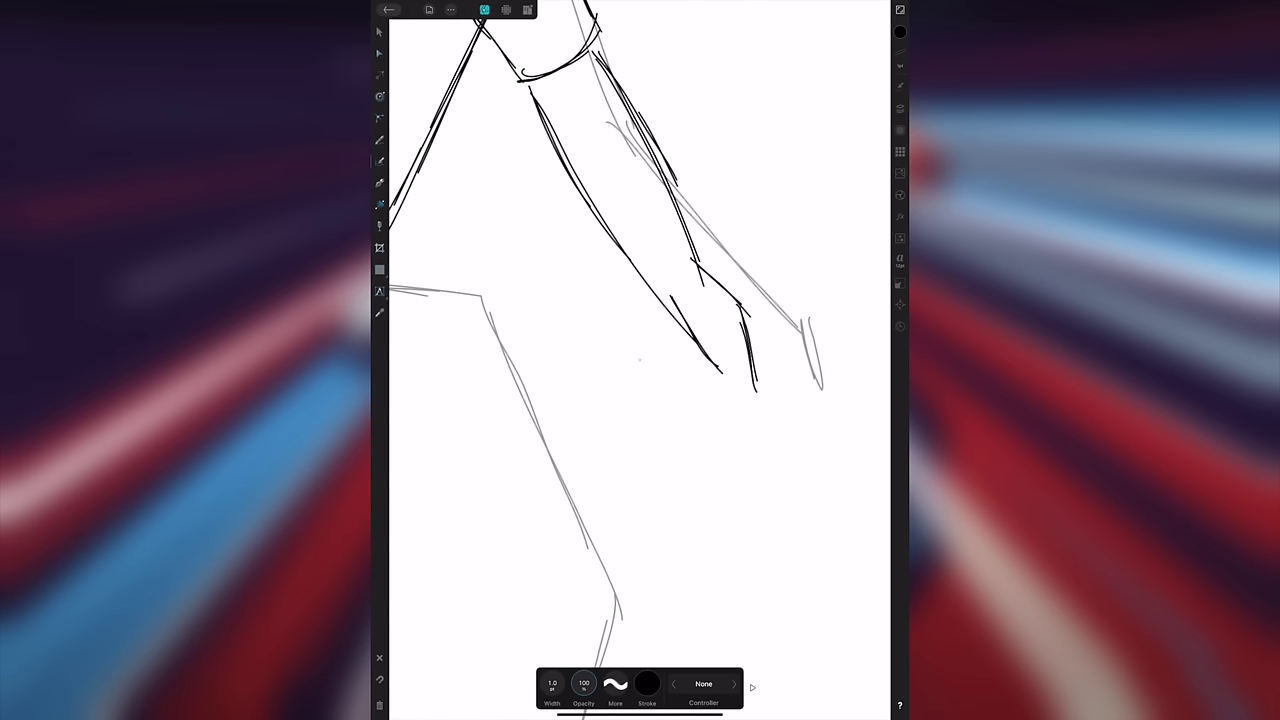
{"action": "left_click_drag", "start_coordinate": [712, 314], "coordinate": [750, 398]}
{"action": "left_click_drag", "start_coordinate": [740, 352], "coordinate": [742, 392]}
{"action": "left_click_drag", "start_coordinate": [712, 370], "coordinate": [734, 368]}
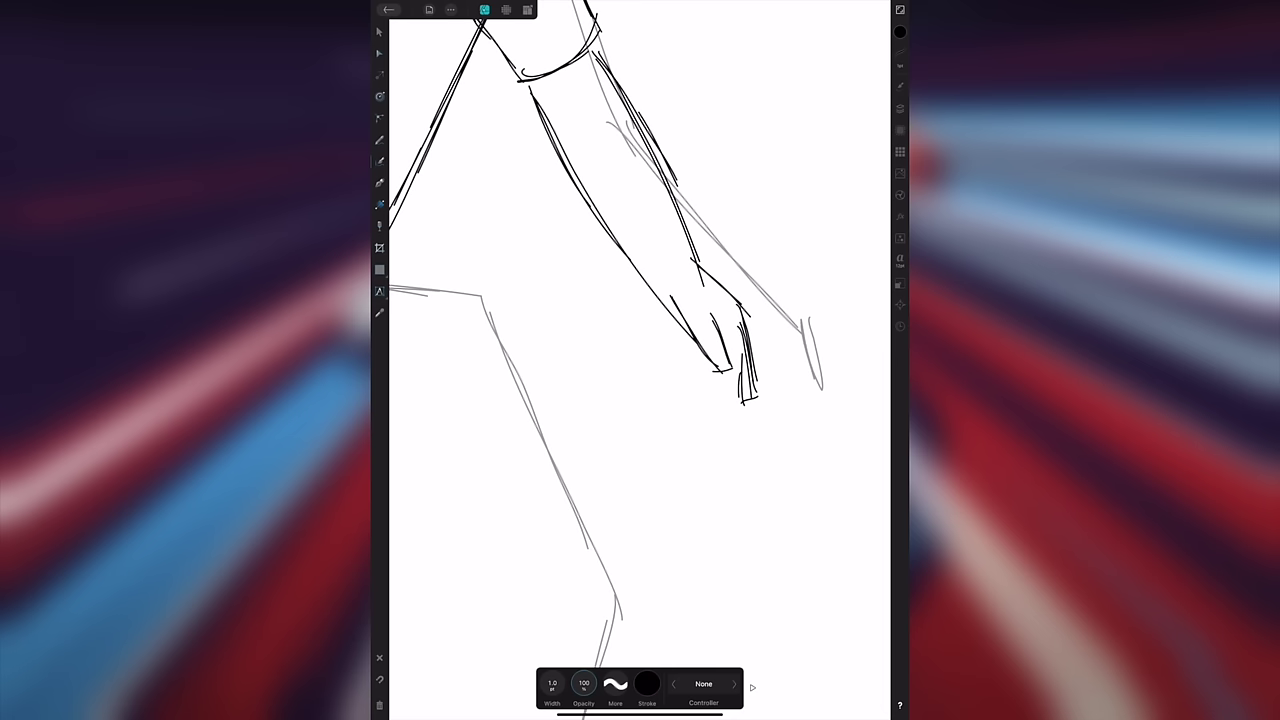
Reinforce the right-hand side of the torso with two more diagonal strokes from the armpit to near the waist
{"action": "scroll", "coordinate": [640, 360], "scroll_direction": "down", "scroll_amount": 5}
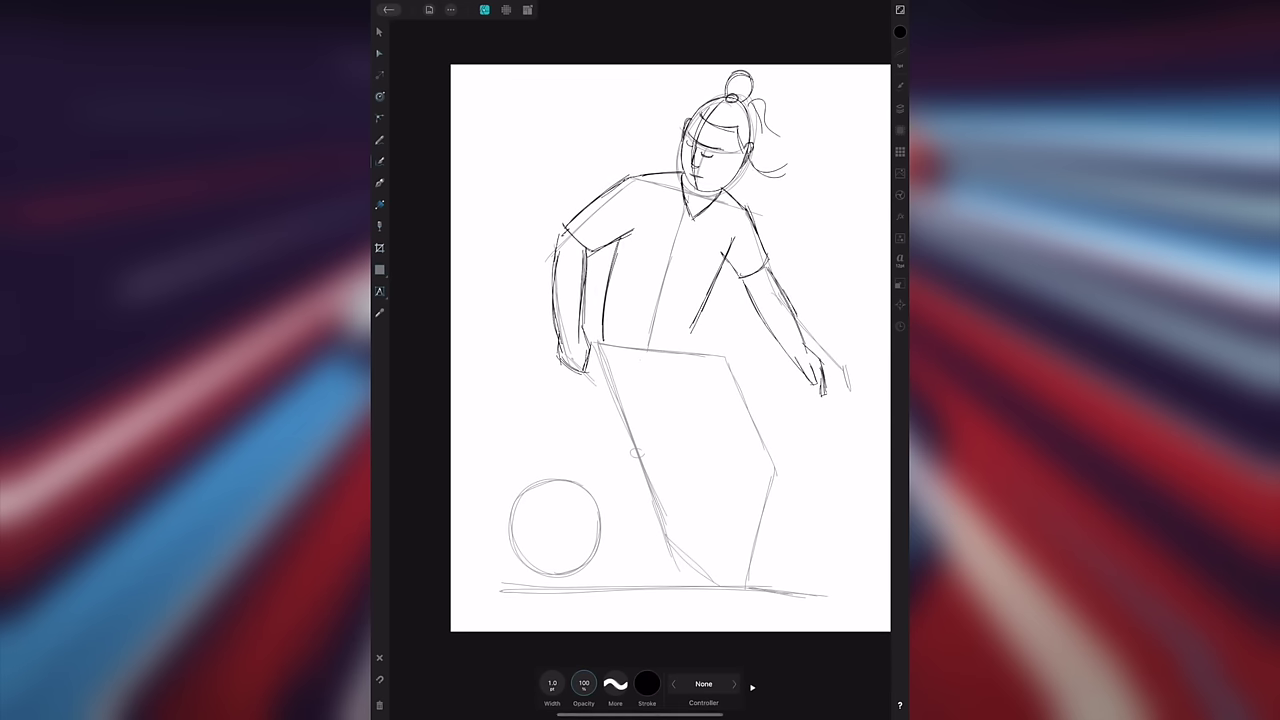
{"action": "scroll", "coordinate": [712, 295], "scroll_direction": "up", "scroll_amount": 5}
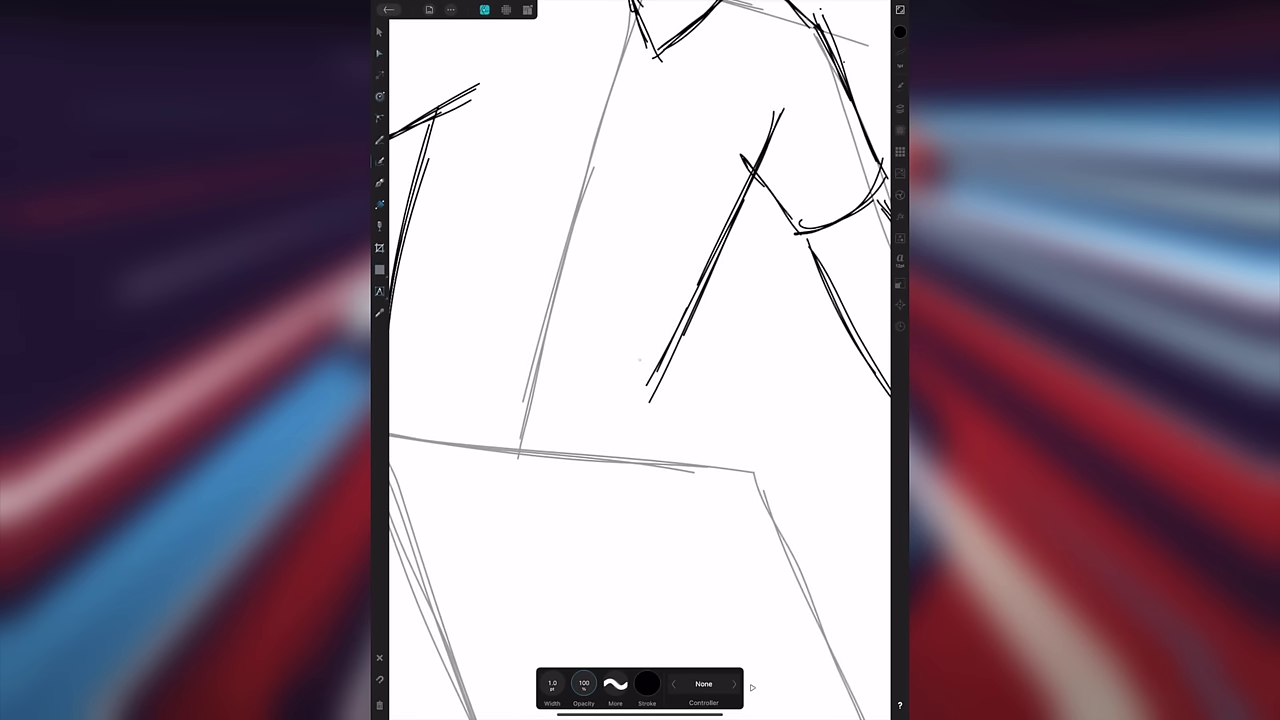
{"action": "left_click_drag", "start_coordinate": [657, 416], "coordinate": [783, 110]}
{"action": "left_click_drag", "start_coordinate": [673, 392], "coordinate": [770, 145]}
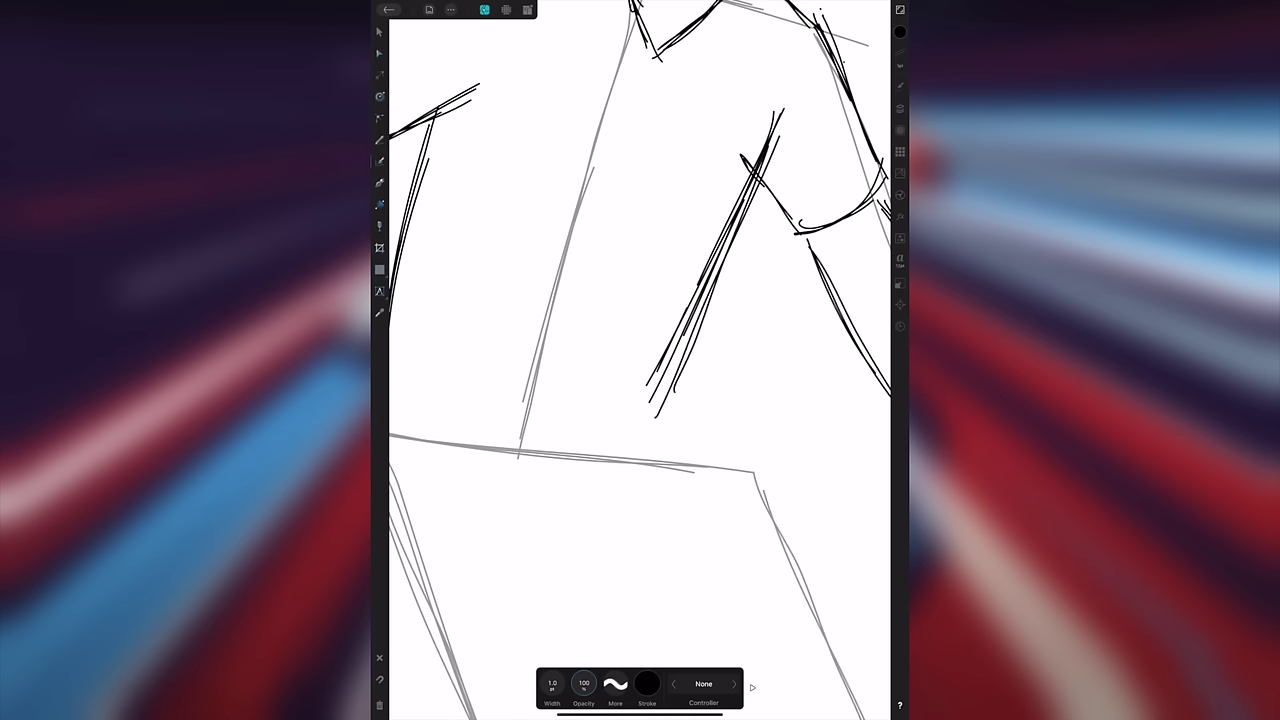
Sketch the shirt's hem across the waist above the hip guide line, undoing a stray stroke
{"action": "scroll", "coordinate": [640, 360], "scroll_direction": "down", "scroll_amount": 2}
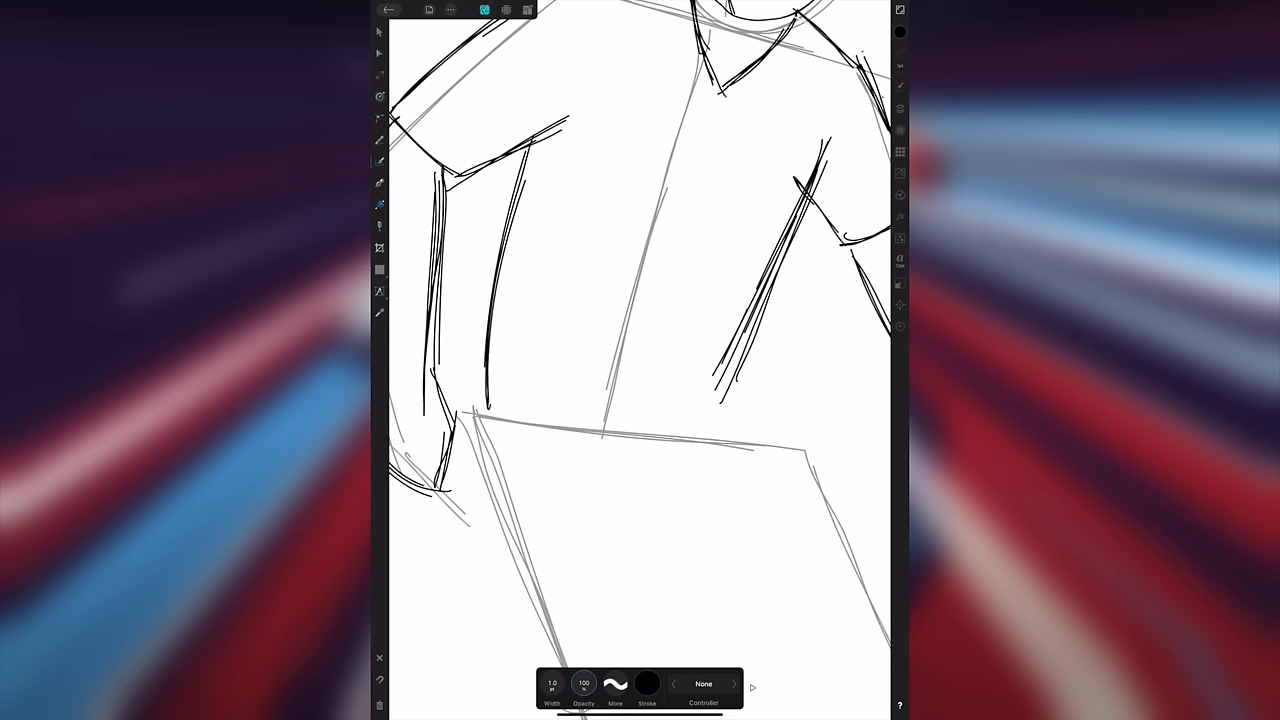
{"action": "scroll", "coordinate": [640, 360], "scroll_direction": "down", "scroll_amount": 3}
{"action": "scroll", "coordinate": [640, 360], "scroll_direction": "up", "scroll_amount": 2}
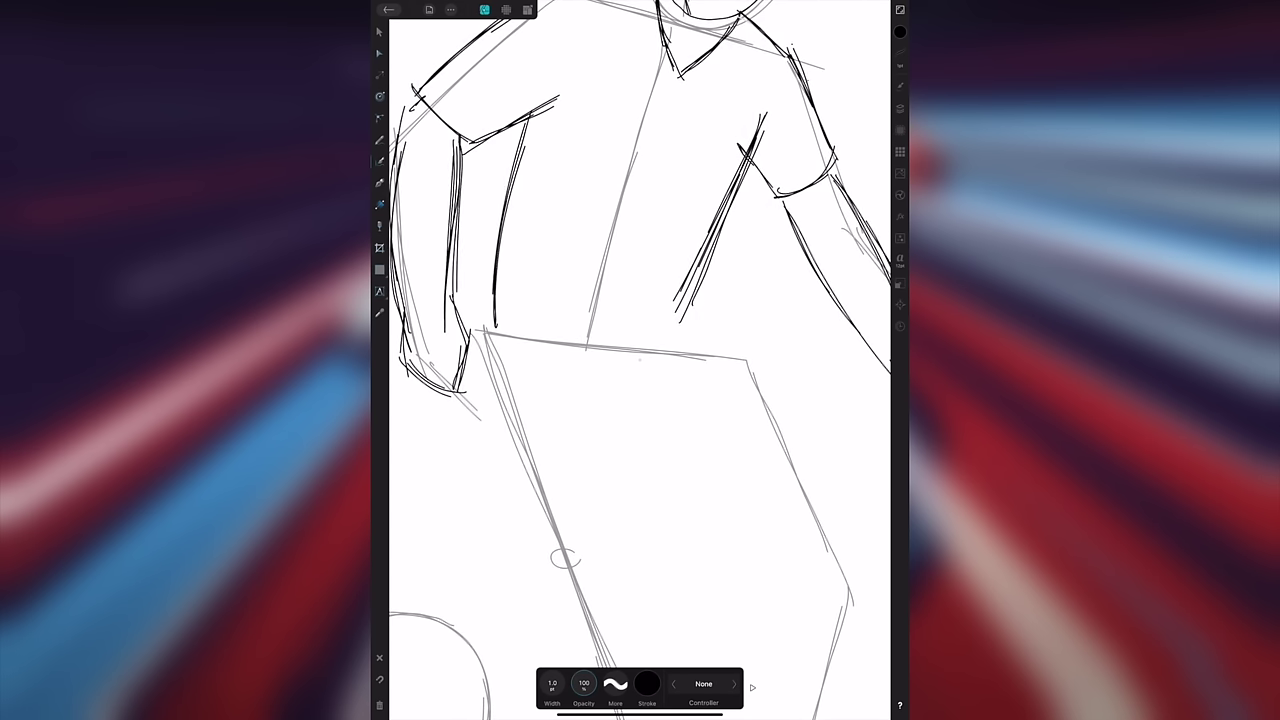
{"action": "mouse_move", "coordinate": [482, 338]}
{"action": "left_mouse_down"}
{"action": "mouse_move", "coordinate": [520, 327]}
{"action": "mouse_move", "coordinate": [710, 354]}
{"action": "mouse_move", "coordinate": [506, 325]}
{"action": "mouse_move", "coordinate": [486, 337]}
{"action": "left_mouse_up"}
{"action": "key", "text": "ctrl+z"}
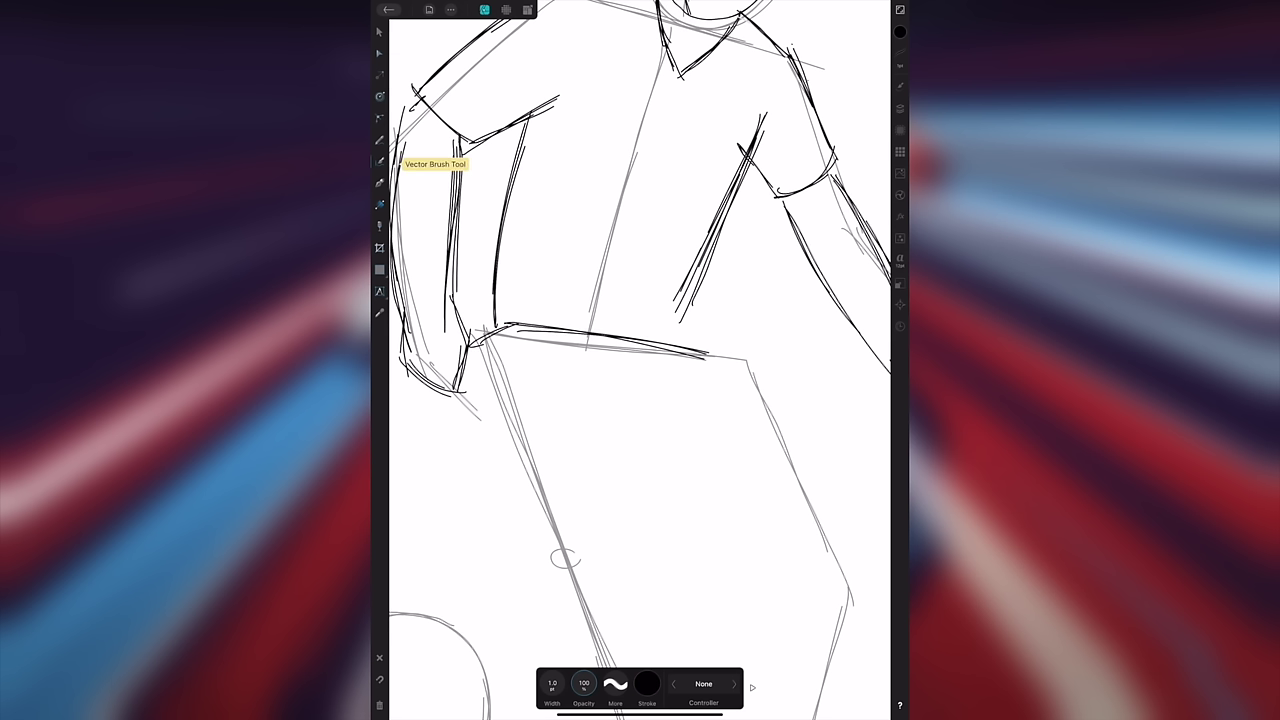
Sketch the outer edge of the left-hand thigh from the hip and its curved inner edge from below the hem's middle
{"action": "left_click_drag", "start_coordinate": [478, 396], "coordinate": [520, 518]}
{"action": "mouse_move", "coordinate": [474, 340]}
{"action": "left_mouse_down"}
{"action": "mouse_move", "coordinate": [512, 510]}
{"action": "mouse_move", "coordinate": [495, 482]}
{"action": "left_mouse_up"}
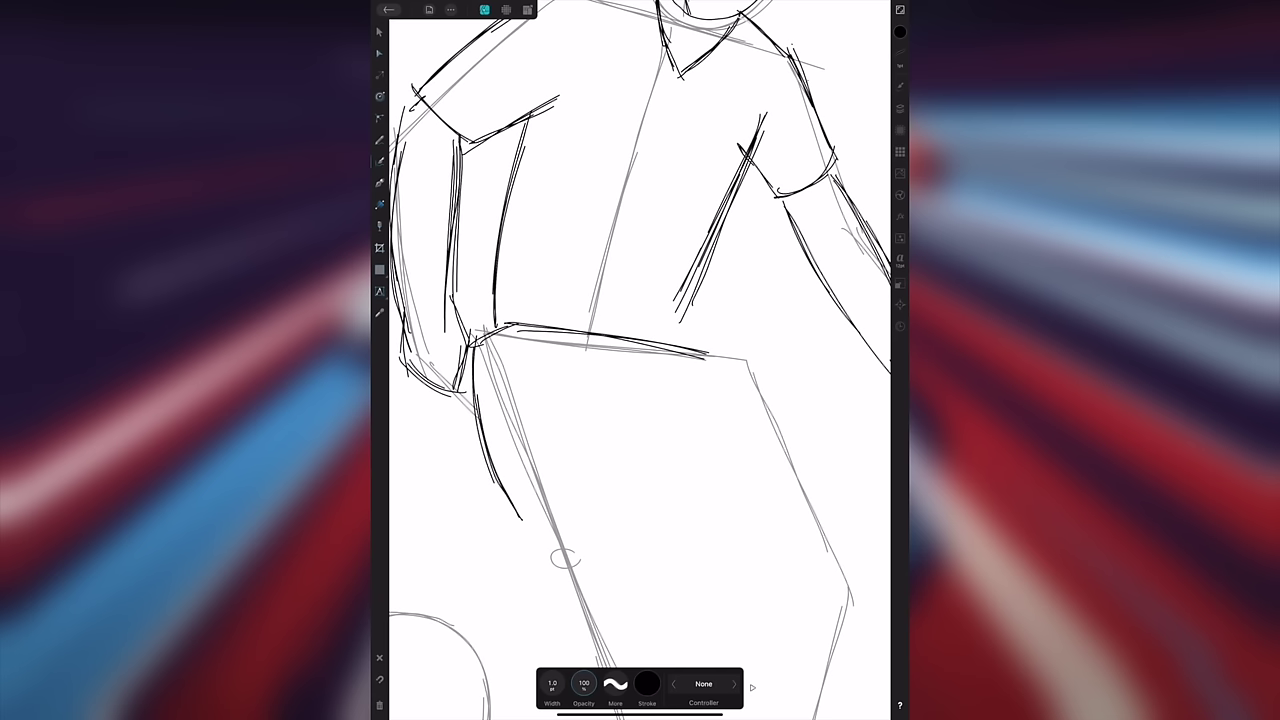
{"action": "mouse_move", "coordinate": [580, 358]}
{"action": "left_mouse_down"}
{"action": "mouse_move", "coordinate": [625, 426]}
{"action": "mouse_move", "coordinate": [616, 520]}
{"action": "left_mouse_up"}
{"action": "left_click_drag", "start_coordinate": [626, 436], "coordinate": [619, 494]}
{"action": "left_click_drag", "start_coordinate": [562, 348], "coordinate": [622, 420]}
{"action": "left_click_drag", "start_coordinate": [593, 363], "coordinate": [631, 449]}
{"action": "scroll", "coordinate": [640, 360], "scroll_direction": "up", "scroll_amount": 3}
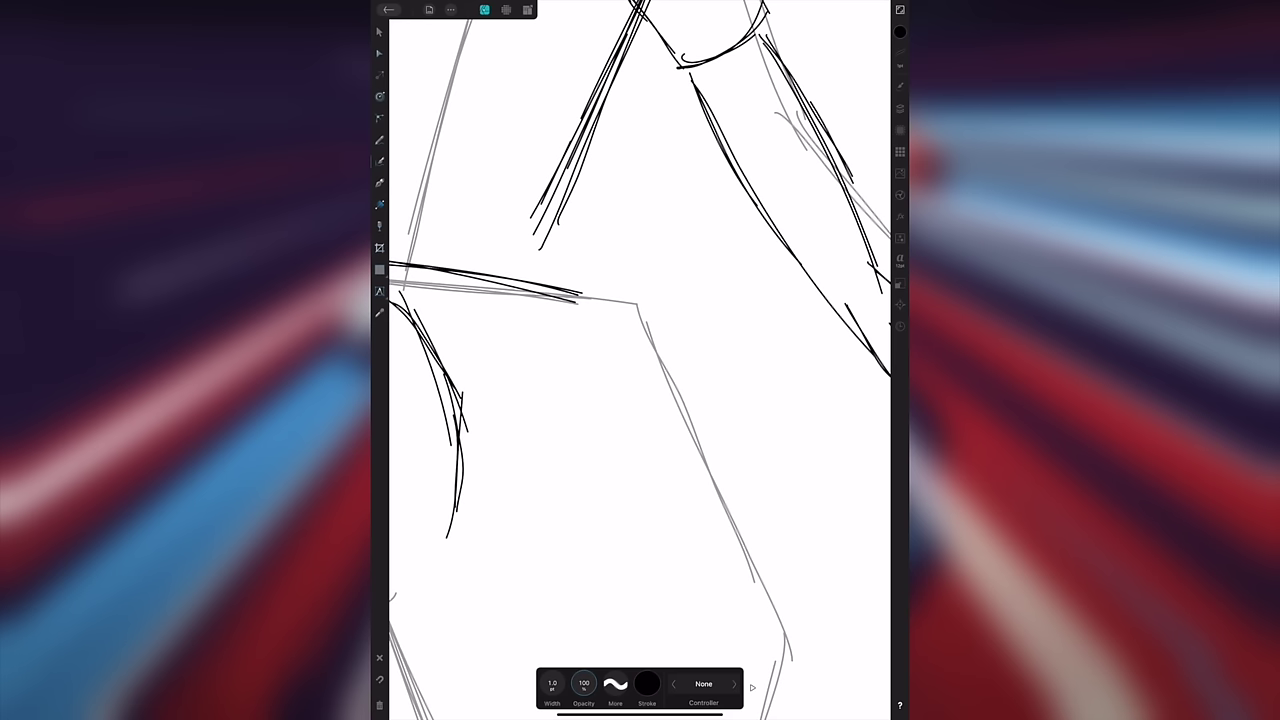
Sketch the right-hand thigh with doubled outer and lower edges and a curved shorts hem across the thigh
{"action": "scroll", "coordinate": [515, 333], "scroll_direction": "down", "scroll_amount": 3}
{"action": "left_click_drag", "start_coordinate": [564, 308], "coordinate": [691, 539]}
{"action": "left_click_drag", "start_coordinate": [579, 333], "coordinate": [689, 541]}
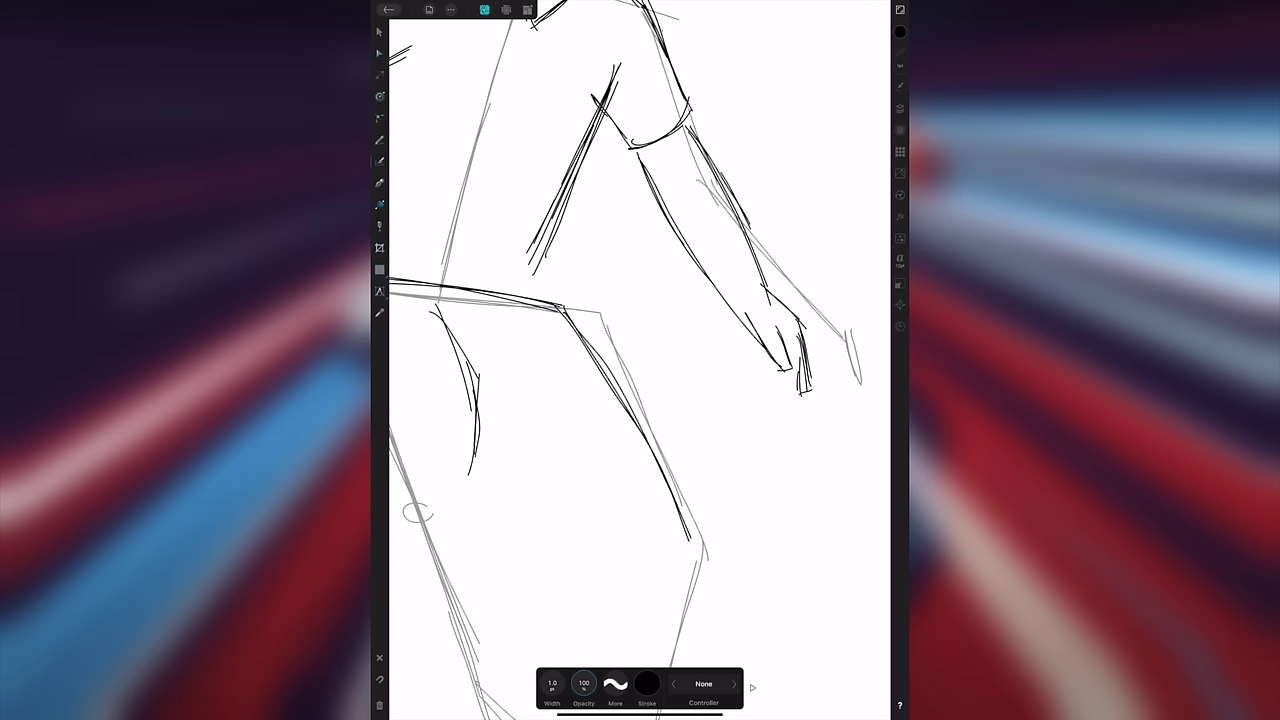
{"action": "left_click_drag", "start_coordinate": [481, 456], "coordinate": [584, 585]}
{"action": "left_click_drag", "start_coordinate": [496, 458], "coordinate": [584, 580]}
{"action": "mouse_move", "coordinate": [506, 492]}
{"action": "left_mouse_down"}
{"action": "mouse_move", "coordinate": [594, 410]}
{"action": "mouse_move", "coordinate": [630, 406]}
{"action": "left_mouse_up"}
{"action": "left_click_drag", "start_coordinate": [518, 478], "coordinate": [624, 407]}
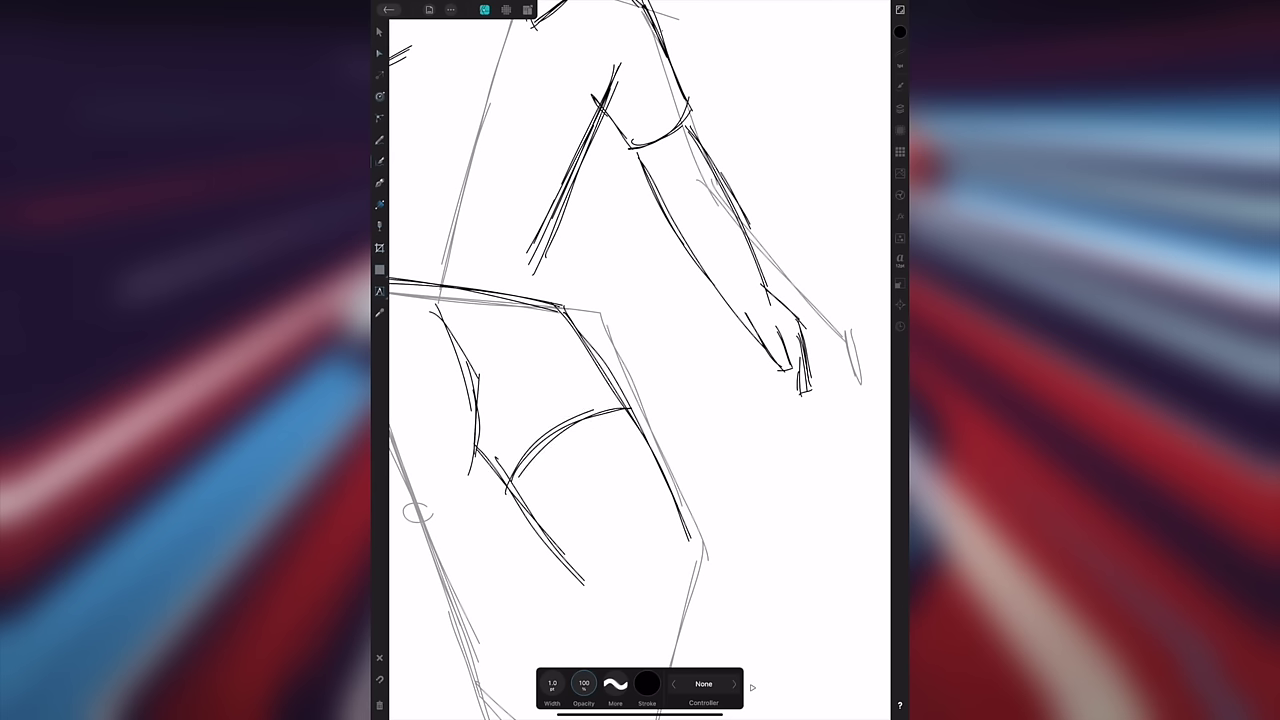
Rotate the strokes forming the right-hand thigh's lower edge slightly counter-clockwise and shift them toward the knee, undoing a stray edit first
{"action": "scroll", "coordinate": [640, 360], "scroll_direction": "down", "scroll_amount": 5}
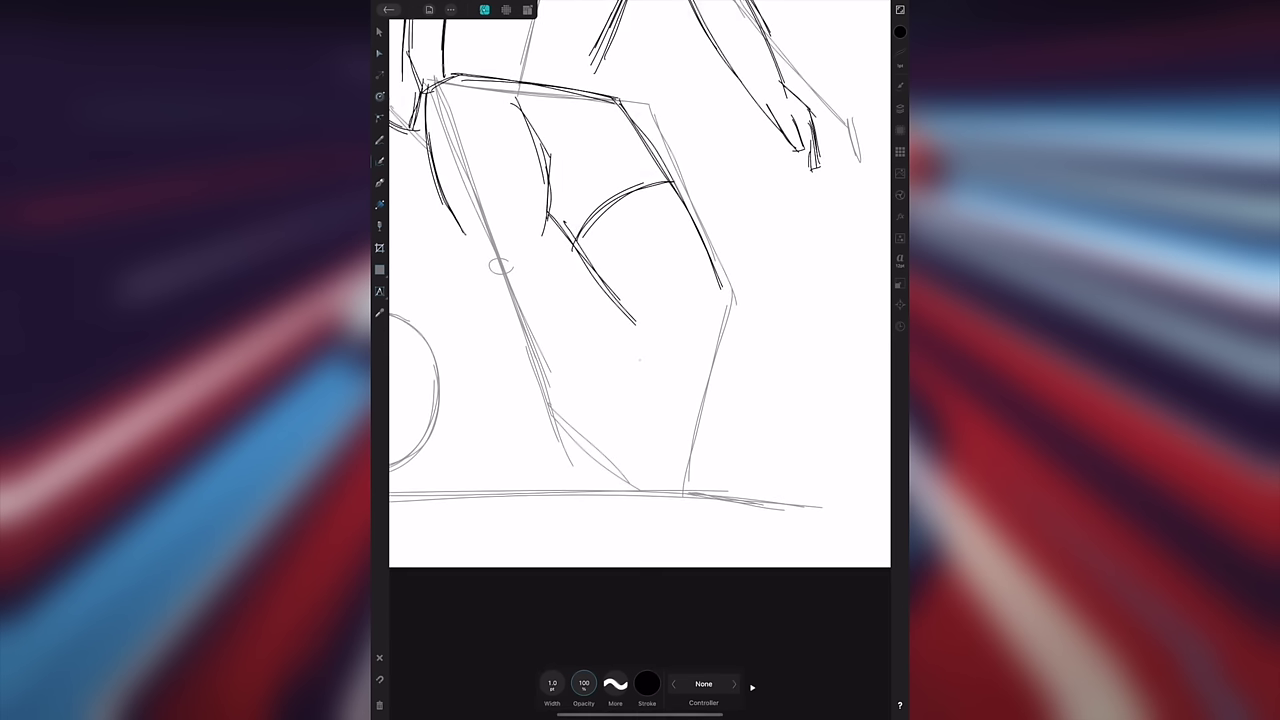
{"action": "left_click", "coordinate": [379, 32]}
{"action": "left_click_drag", "start_coordinate": [584, 261], "coordinate": [656, 269]}
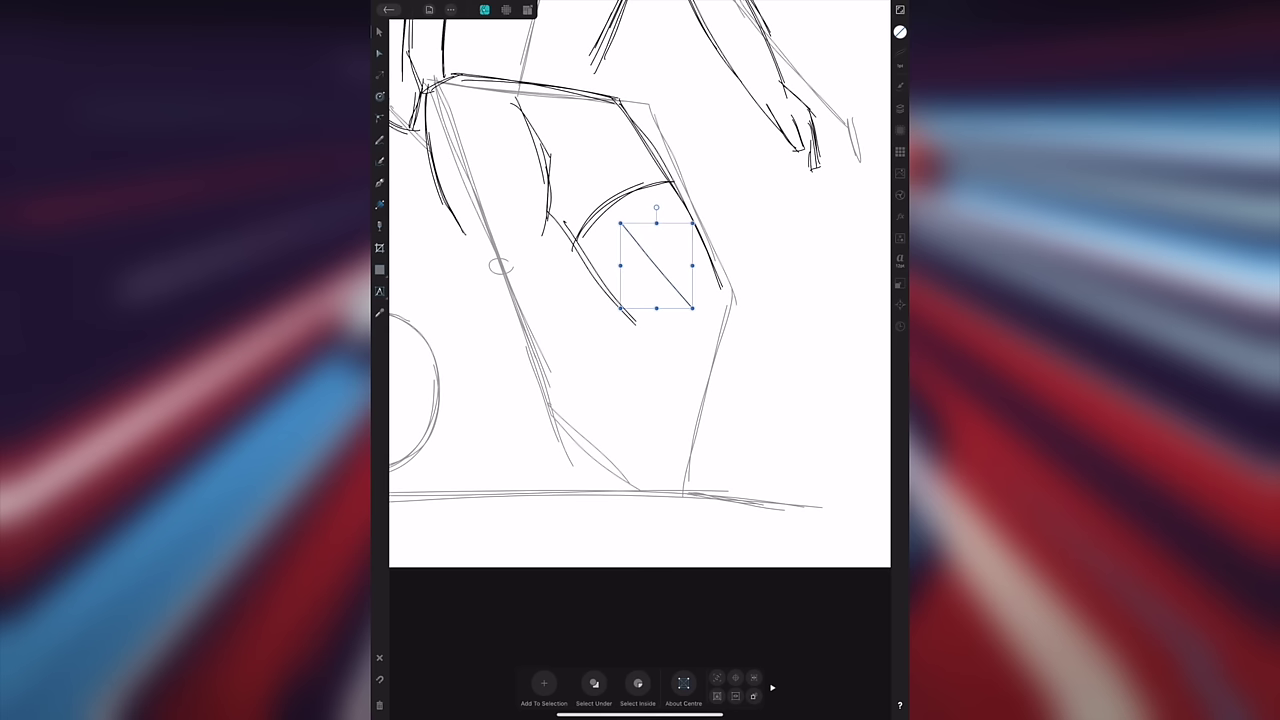
{"action": "key", "text": "ctrl+z"}
{"action": "key", "text": "ctrl+z"}
{"action": "key", "text": "ctrl+z"}
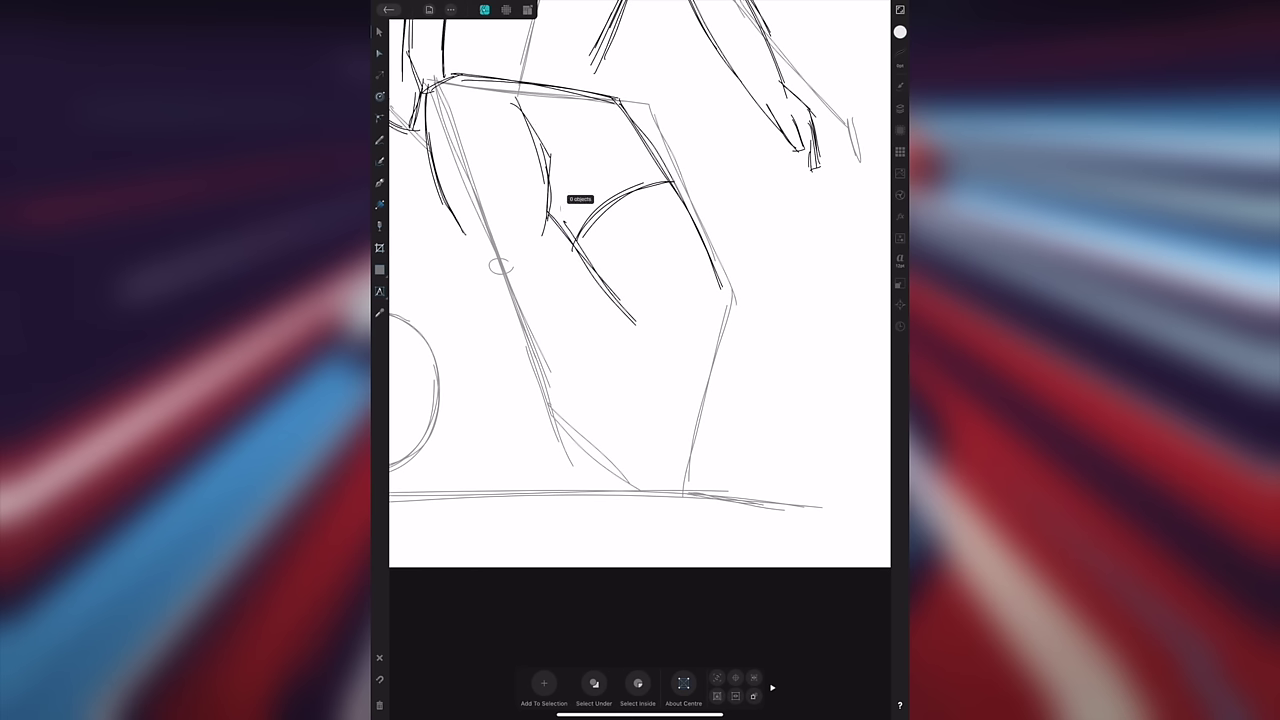
{"action": "left_click_drag", "start_coordinate": [535, 200], "coordinate": [650, 338]}
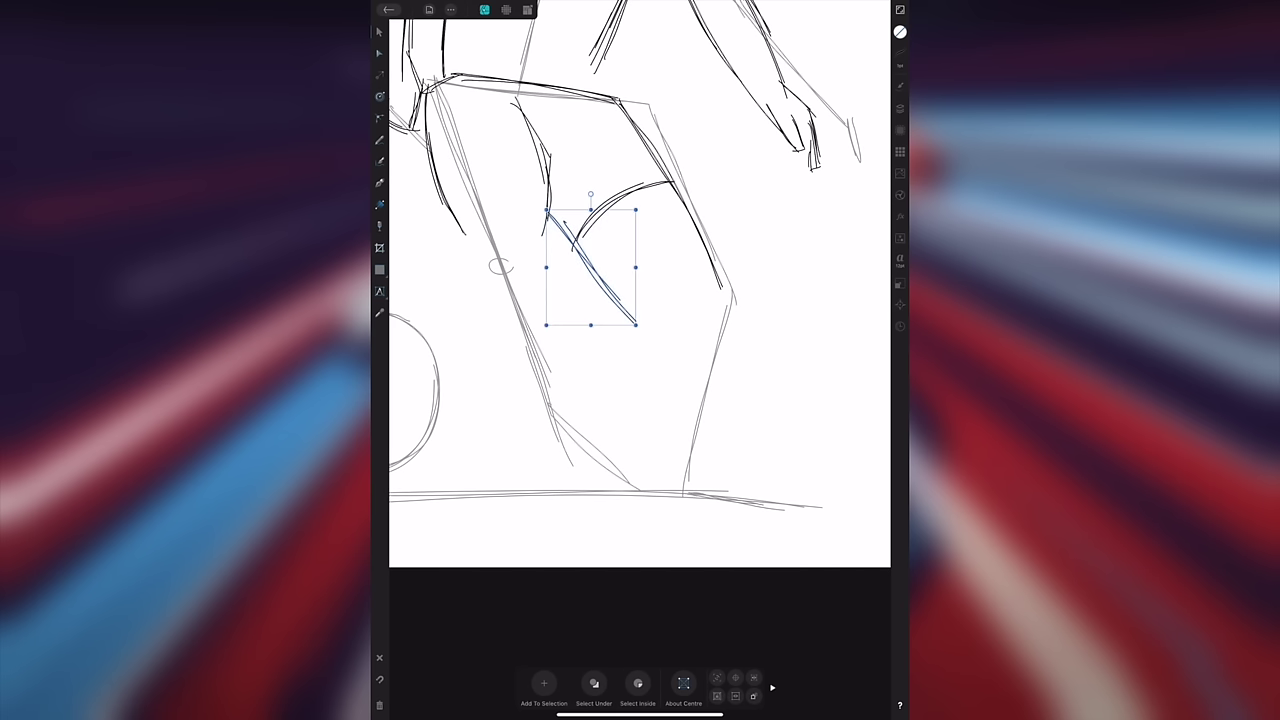
{"action": "left_click_drag", "start_coordinate": [591, 194], "coordinate": [578, 195]}
{"action": "left_click_drag", "start_coordinate": [592, 267], "coordinate": [603, 267]}
{"action": "key", "text": "Escape"}
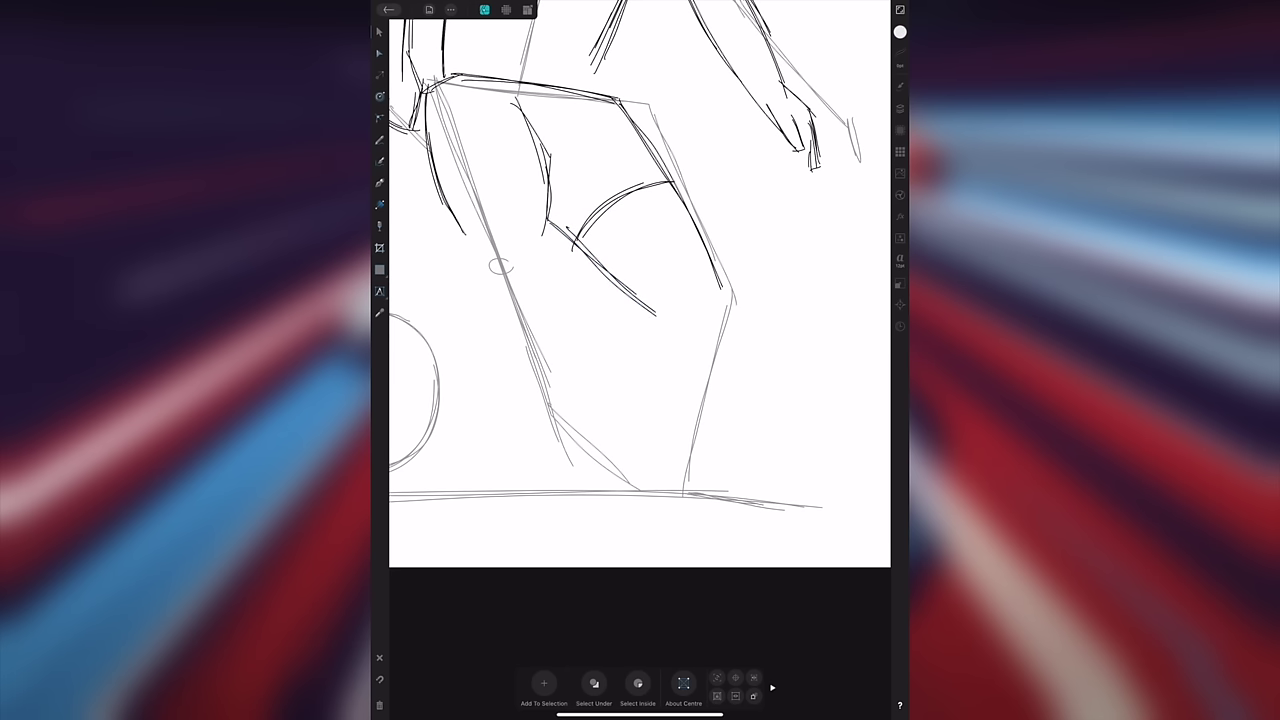
Sketch the right-hand lower leg with the brush, adding both side edges, a curved knee line and an ankle line
{"action": "left_click", "coordinate": [379, 161]}
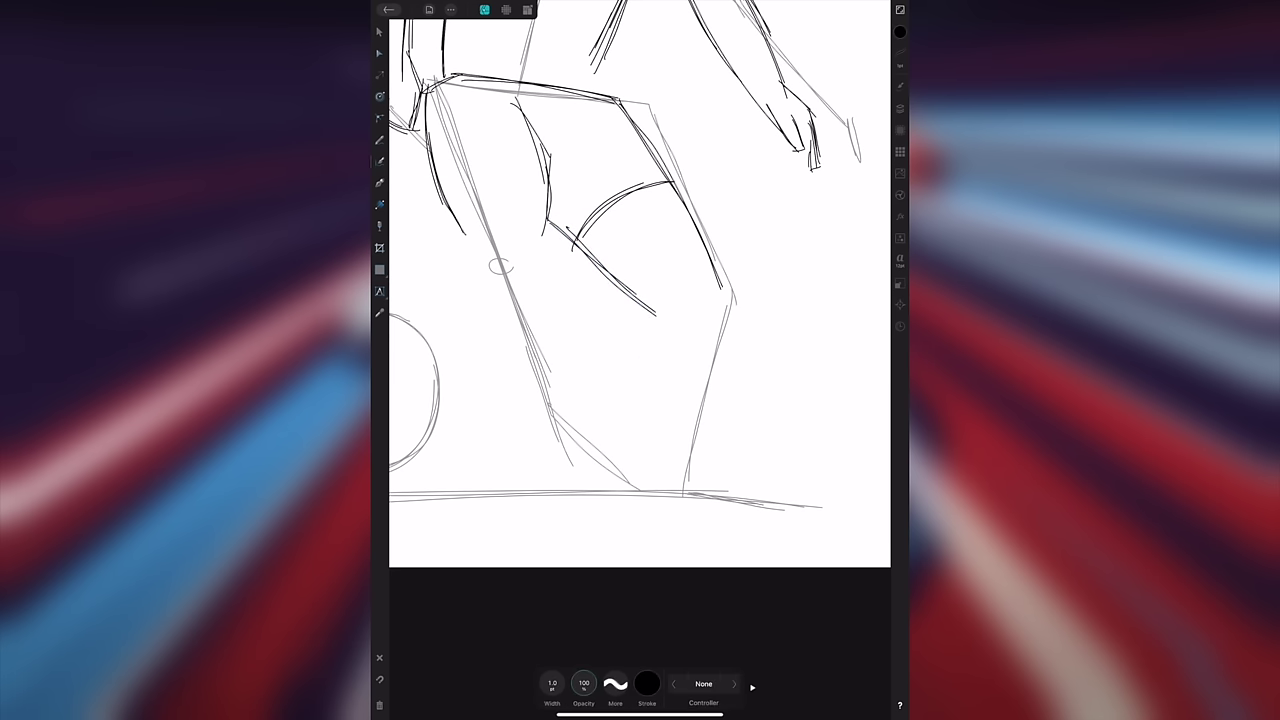
{"action": "mouse_move", "coordinate": [658, 454]}
{"action": "left_mouse_down"}
{"action": "mouse_move", "coordinate": [700, 455]}
{"action": "mouse_move", "coordinate": [664, 309]}
{"action": "mouse_move", "coordinate": [659, 447]}
{"action": "left_mouse_up"}
{"action": "mouse_move", "coordinate": [657, 316]}
{"action": "left_mouse_down"}
{"action": "mouse_move", "coordinate": [652, 454]}
{"action": "mouse_move", "coordinate": [726, 328]}
{"action": "mouse_move", "coordinate": [708, 414]}
{"action": "left_mouse_up"}
{"action": "left_click_drag", "start_coordinate": [728, 294], "coordinate": [710, 404]}
{"action": "left_click_drag", "start_coordinate": [657, 313], "coordinate": [730, 295]}
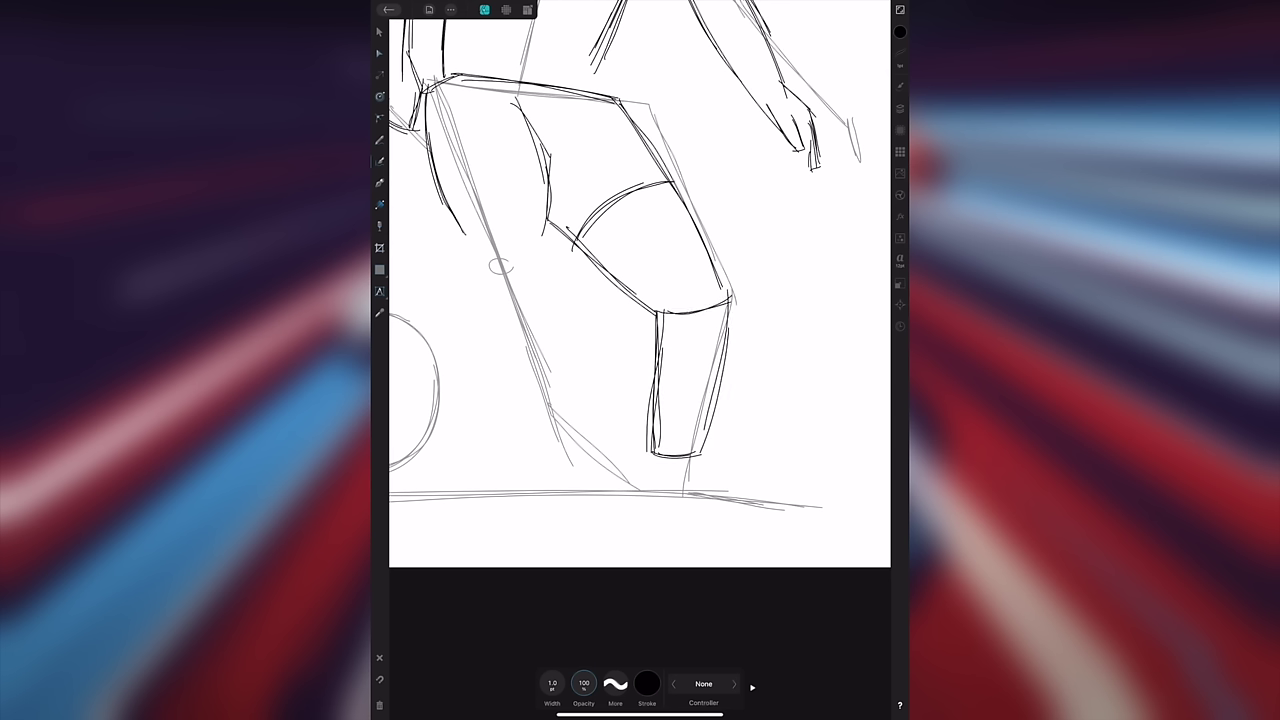
Sketch the right-hand foot resting on the ground line and reinforce the outer calf edge with two more strokes
{"action": "mouse_move", "coordinate": [651, 456]}
{"action": "left_mouse_down"}
{"action": "mouse_move", "coordinate": [638, 494]}
{"action": "mouse_move", "coordinate": [644, 482]}
{"action": "left_mouse_up"}
{"action": "left_click_drag", "start_coordinate": [638, 494], "coordinate": [744, 488]}
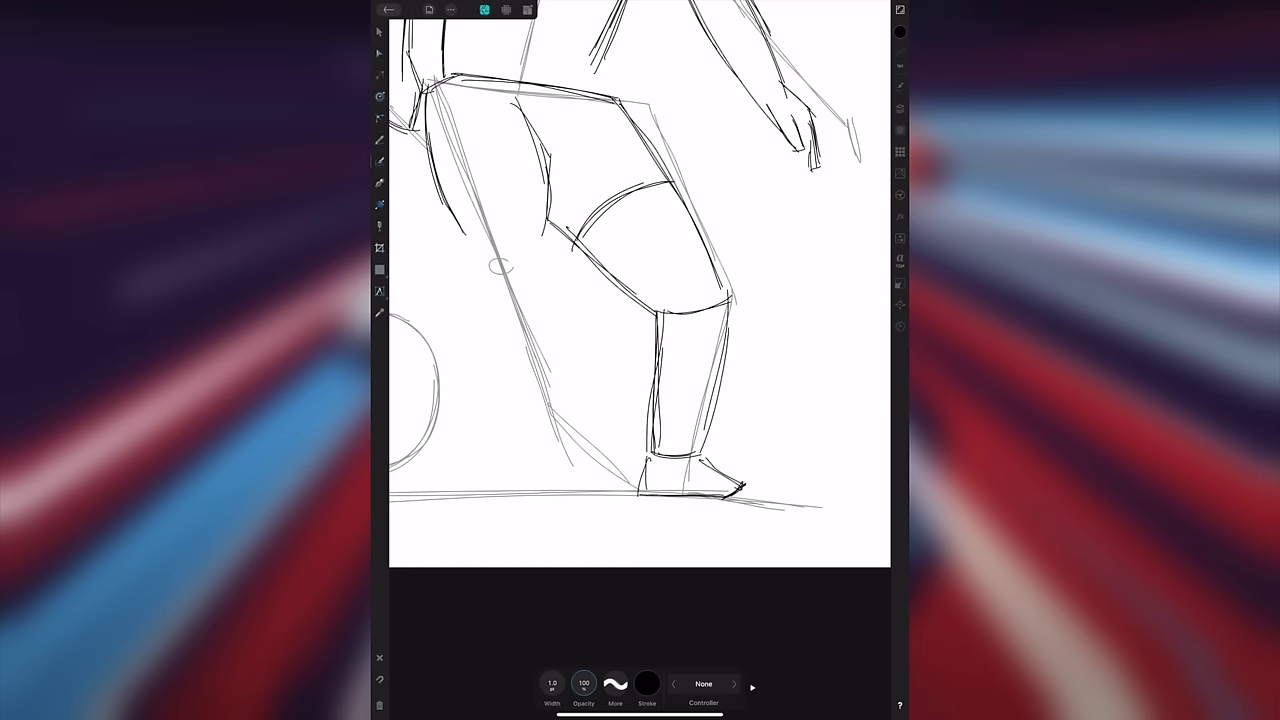
{"action": "left_click_drag", "start_coordinate": [691, 455], "coordinate": [728, 299]}
{"action": "left_click_drag", "start_coordinate": [731, 284], "coordinate": [690, 447]}
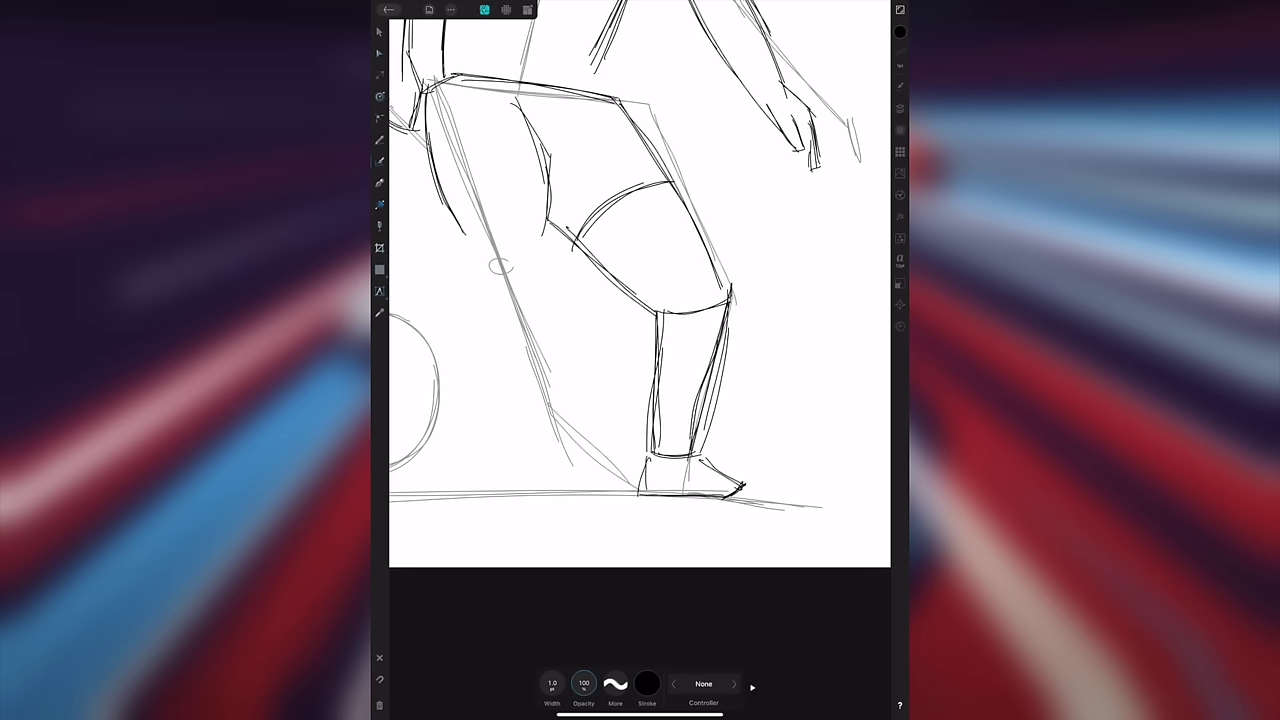
Sketch the left-hand lower leg with a small knee curve, both calf edges and a sock band below the knee
{"action": "scroll", "coordinate": [640, 300], "scroll_direction": "up", "scroll_amount": 2}
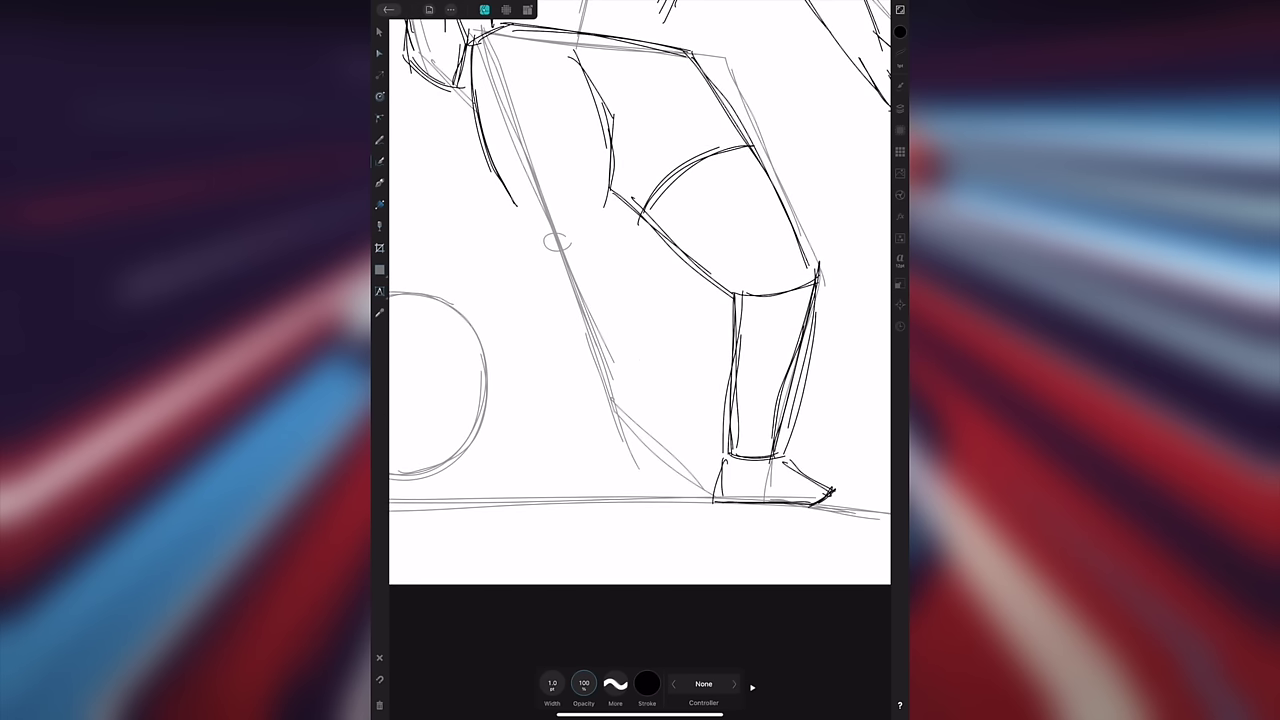
{"action": "mouse_move", "coordinate": [545, 237]}
{"action": "left_mouse_down"}
{"action": "mouse_move", "coordinate": [583, 227]}
{"action": "mouse_move", "coordinate": [535, 304]}
{"action": "left_mouse_up"}
{"action": "mouse_move", "coordinate": [524, 240]}
{"action": "left_mouse_down"}
{"action": "mouse_move", "coordinate": [558, 362]}
{"action": "mouse_move", "coordinate": [602, 421]}
{"action": "left_mouse_up"}
{"action": "left_click_drag", "start_coordinate": [600, 224], "coordinate": [630, 358]}
{"action": "left_click_drag", "start_coordinate": [616, 292], "coordinate": [632, 404]}
{"action": "left_click_drag", "start_coordinate": [602, 230], "coordinate": [633, 404]}
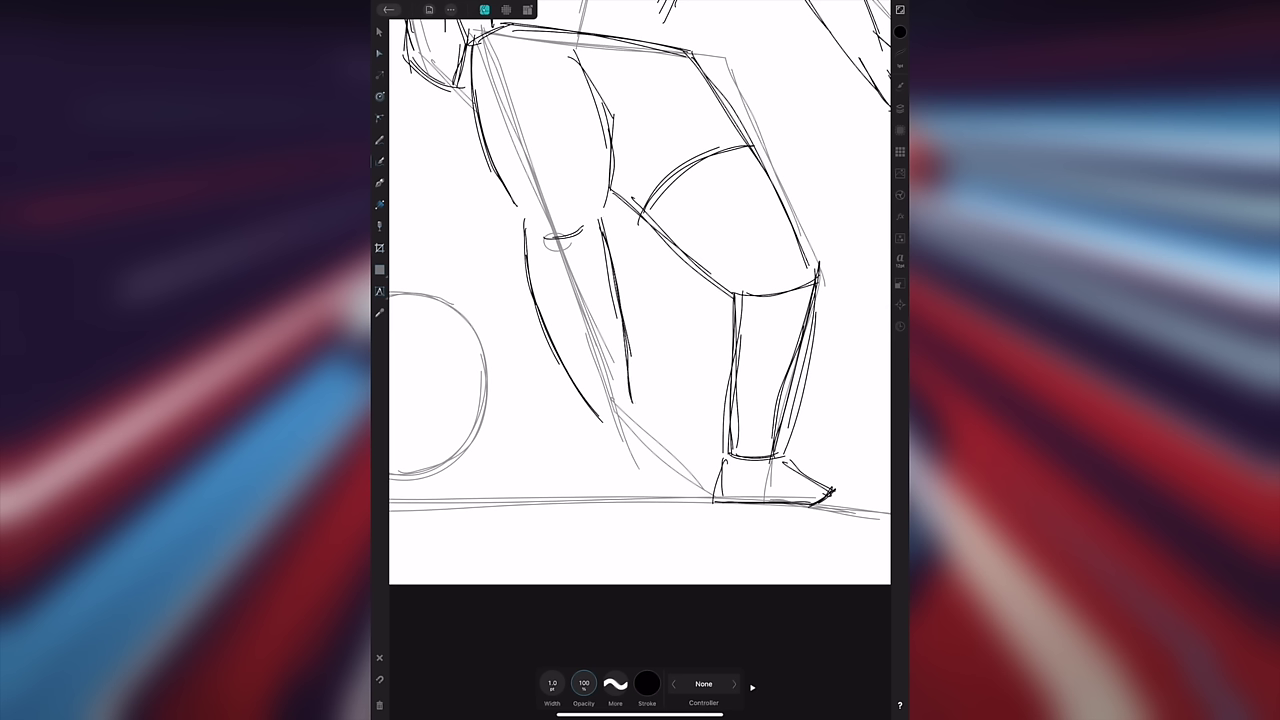
{"action": "mouse_move", "coordinate": [528, 250]}
{"action": "left_mouse_down"}
{"action": "mouse_move", "coordinate": [602, 240]}
{"action": "mouse_move", "coordinate": [584, 232]}
{"action": "left_mouse_up"}
Sketch the left-hand foot angled down from the ankle, with an ankle line, heel, sole and rounded toe
{"action": "mouse_move", "coordinate": [600, 420]}
{"action": "left_mouse_down"}
{"action": "mouse_move", "coordinate": [632, 397]}
{"action": "mouse_move", "coordinate": [640, 470]}
{"action": "mouse_move", "coordinate": [670, 478]}
{"action": "left_mouse_up"}
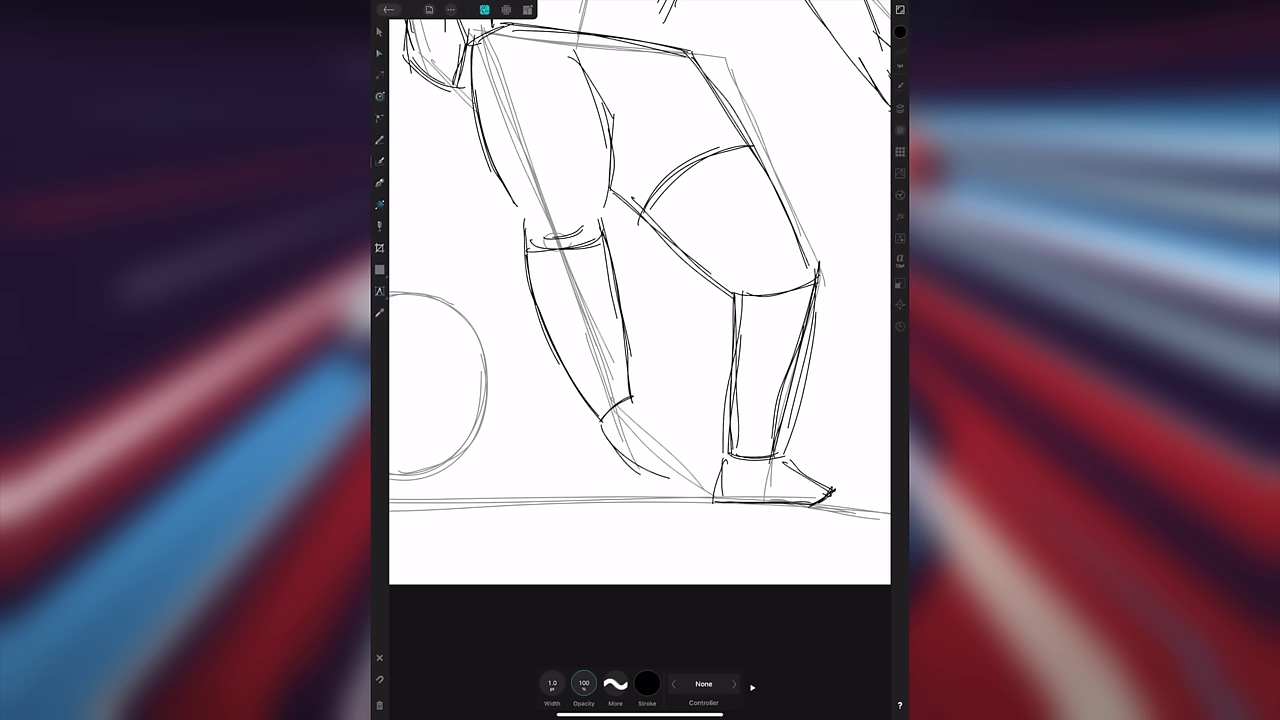
{"action": "mouse_move", "coordinate": [632, 400]}
{"action": "left_mouse_down"}
{"action": "mouse_move", "coordinate": [702, 452]}
{"action": "mouse_move", "coordinate": [668, 488]}
{"action": "left_mouse_up"}
{"action": "left_click_drag", "start_coordinate": [668, 420], "coordinate": [696, 450]}
Sketch the ball as a circle slightly below its guide, undoing a stray stroke, and draw the ground line beneath ball and feet
{"action": "scroll", "coordinate": [640, 300], "scroll_direction": "down", "scroll_amount": 3}
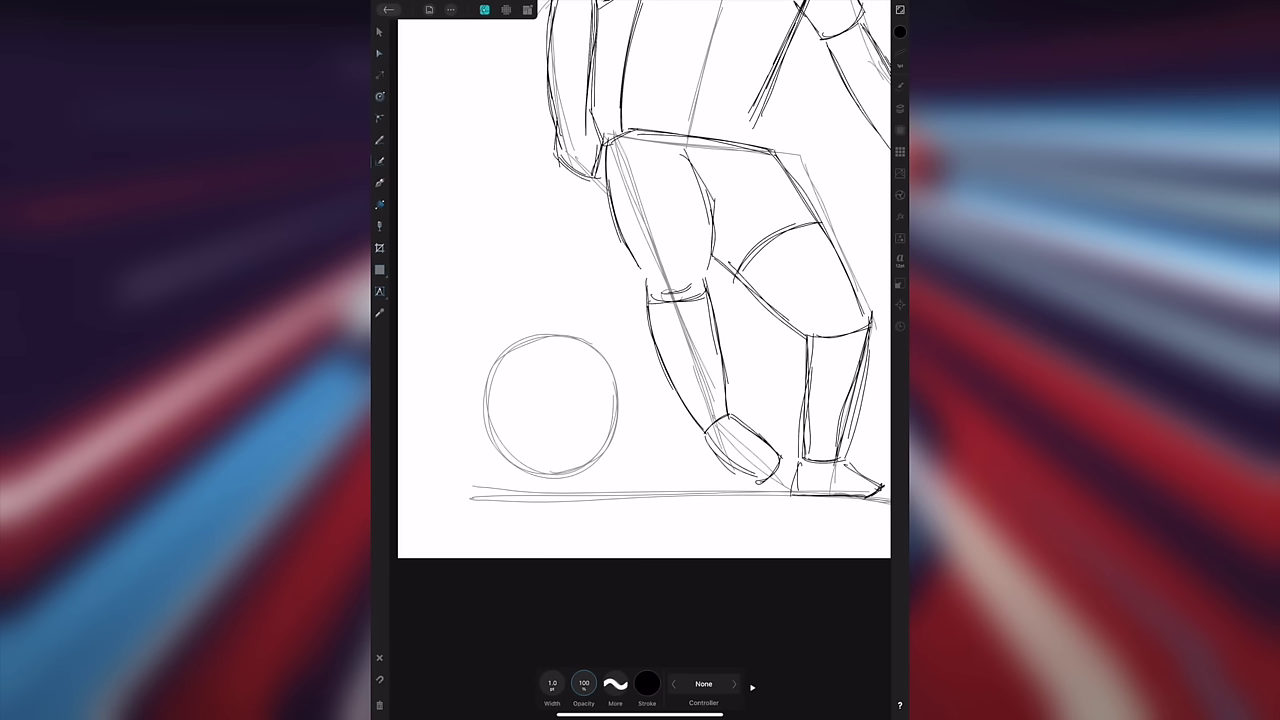
{"action": "left_click_drag", "start_coordinate": [522, 487], "coordinate": [582, 462]}
{"action": "key", "text": "ctrl+z"}
{"action": "mouse_move", "coordinate": [560, 369]}
{"action": "left_mouse_down"}
{"action": "mouse_move", "coordinate": [497, 395]}
{"action": "mouse_move", "coordinate": [486, 455]}
{"action": "mouse_move", "coordinate": [570, 492]}
{"action": "mouse_move", "coordinate": [610, 430]}
{"action": "mouse_move", "coordinate": [562, 372]}
{"action": "mouse_move", "coordinate": [510, 375]}
{"action": "mouse_move", "coordinate": [486, 450]}
{"action": "mouse_move", "coordinate": [536, 493]}
{"action": "mouse_move", "coordinate": [596, 470]}
{"action": "mouse_move", "coordinate": [582, 378]}
{"action": "mouse_move", "coordinate": [542, 369]}
{"action": "left_mouse_up"}
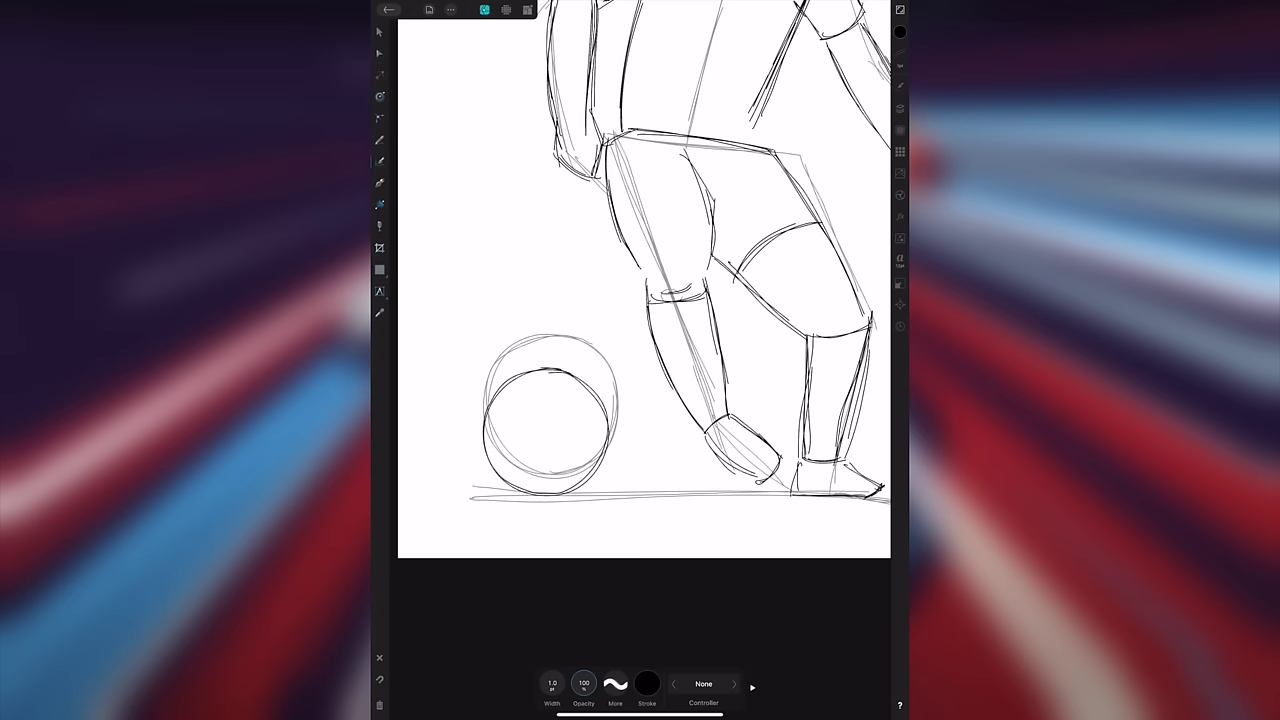
{"action": "left_click_drag", "start_coordinate": [492, 498], "coordinate": [878, 503]}
{"action": "scroll", "coordinate": [749, 306], "scroll_direction": "down", "scroll_amount": 5}
{"action": "scroll", "coordinate": [680, 300], "scroll_direction": "up", "scroll_amount": 5}
{"action": "scroll", "coordinate": [640, 340], "scroll_direction": "down", "scroll_amount": 3}
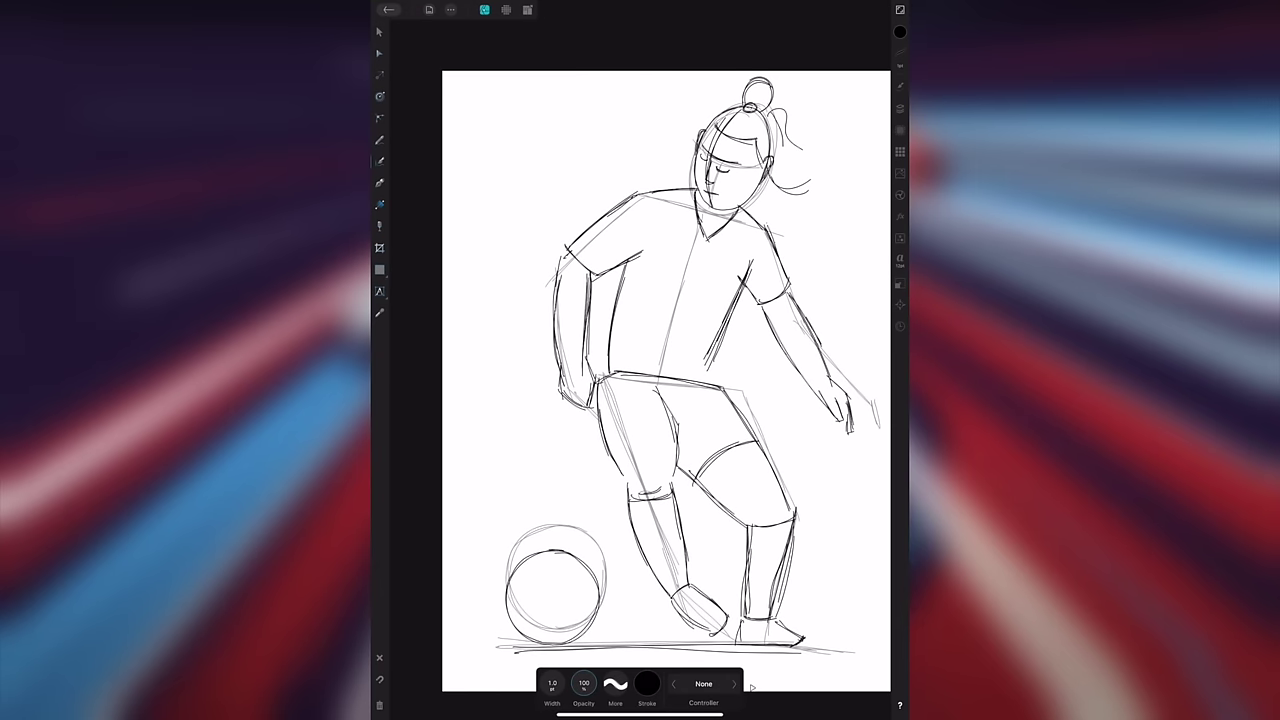
{"action": "scroll", "coordinate": [650, 360], "scroll_direction": "up", "scroll_amount": 2}
{"action": "scroll", "coordinate": [640, 360], "scroll_direction": "right", "scroll_amount": 1}
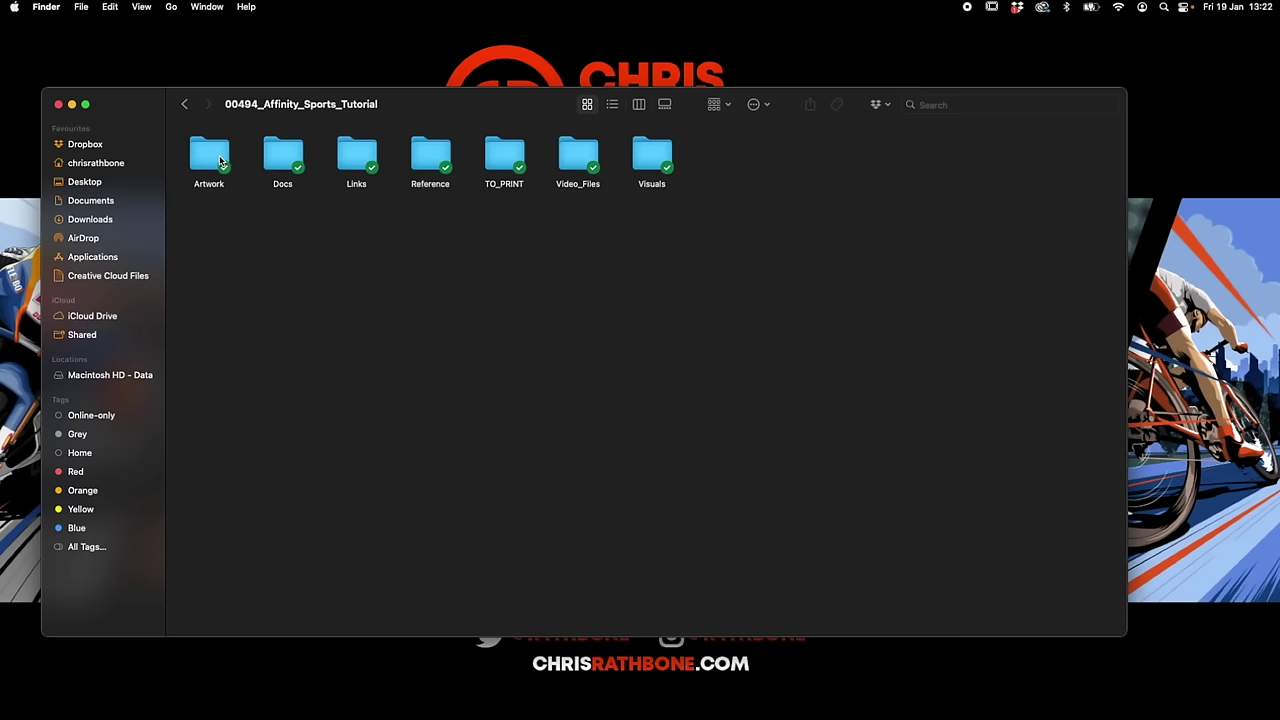
Switch to the Mac and open athlete.afdesign from the Artwork folder in Affinity Designer
{"action": "double_click", "coordinate": [218, 160]}
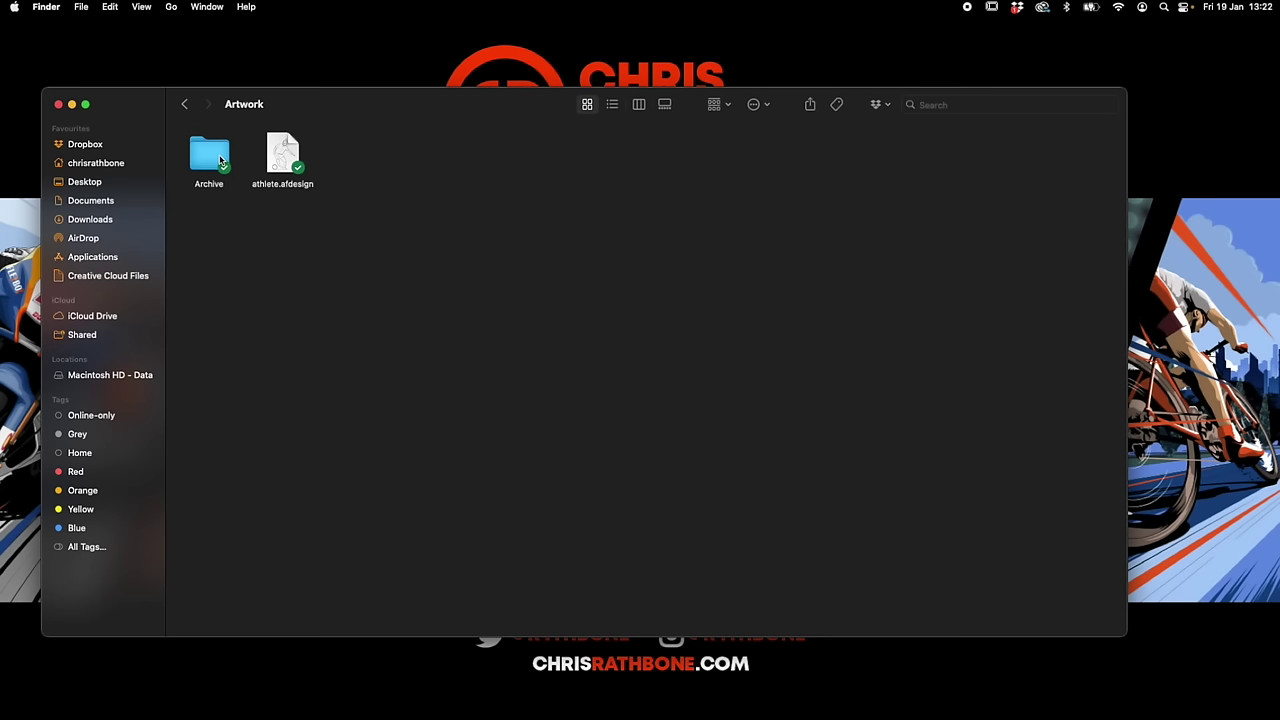
{"action": "left_click", "coordinate": [284, 137]}
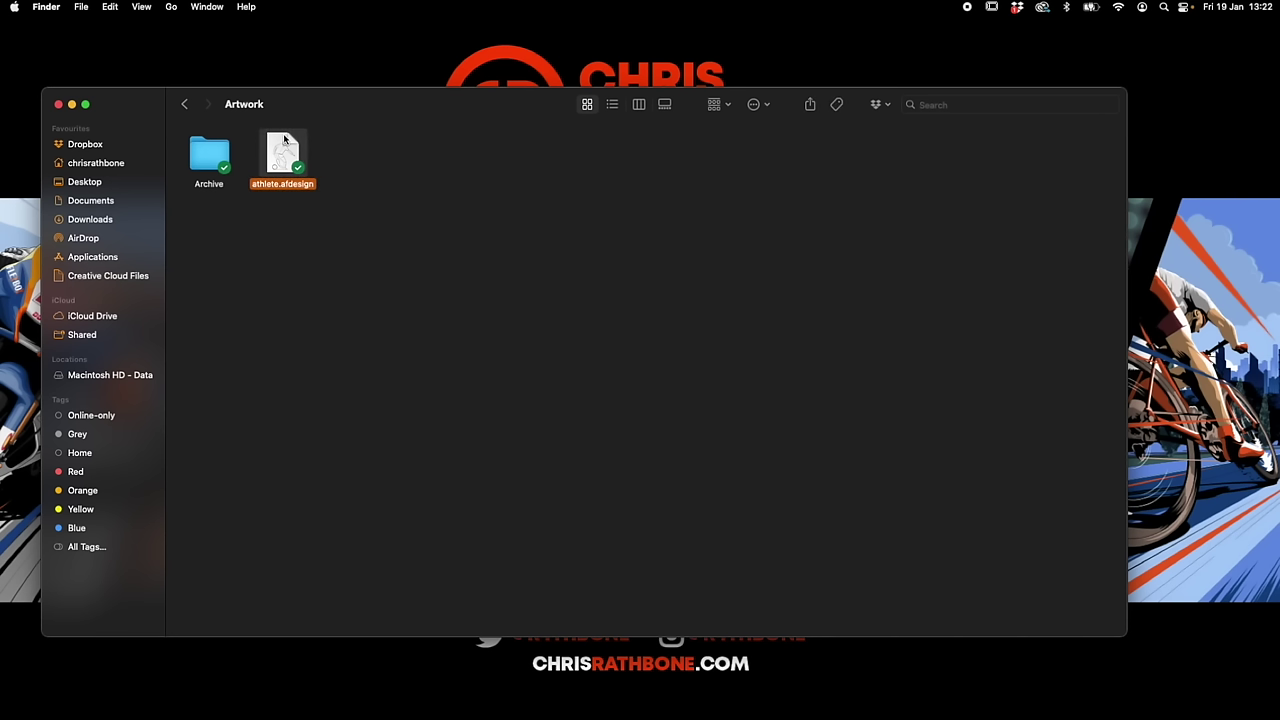
{"action": "double_click", "coordinate": [286, 139]}
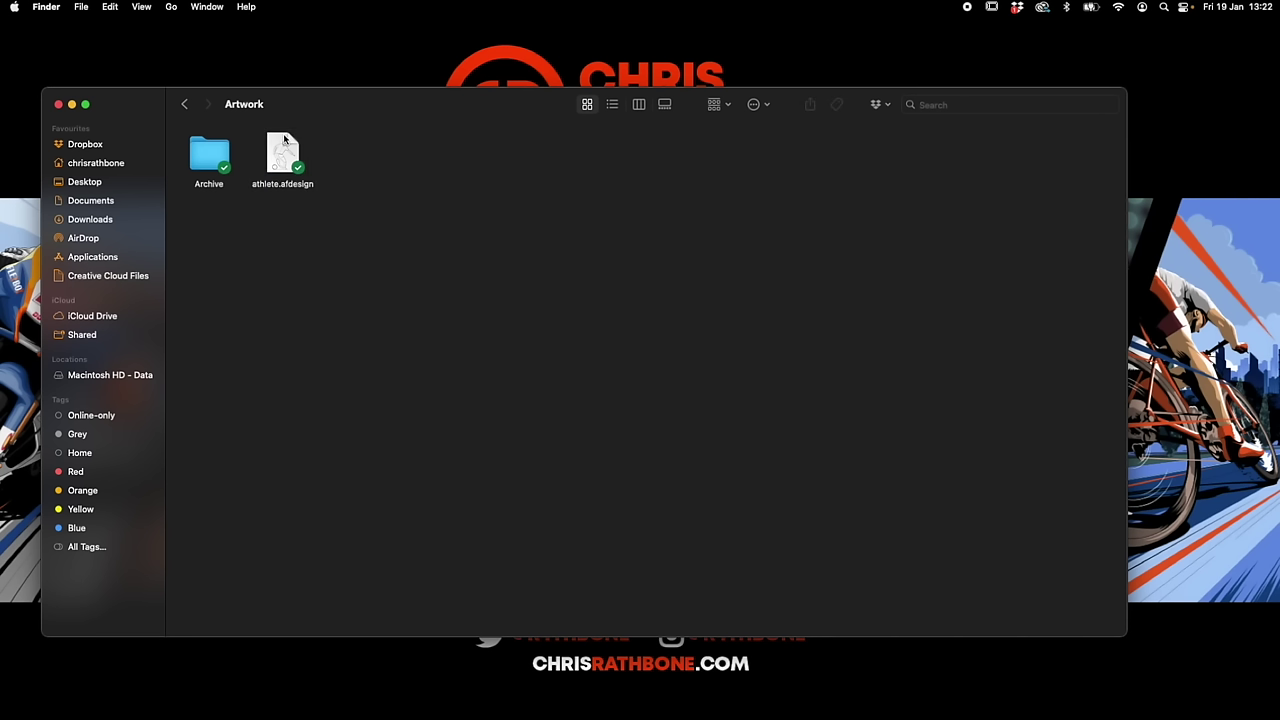
{"action": "left_click", "coordinate": [284, 139]}
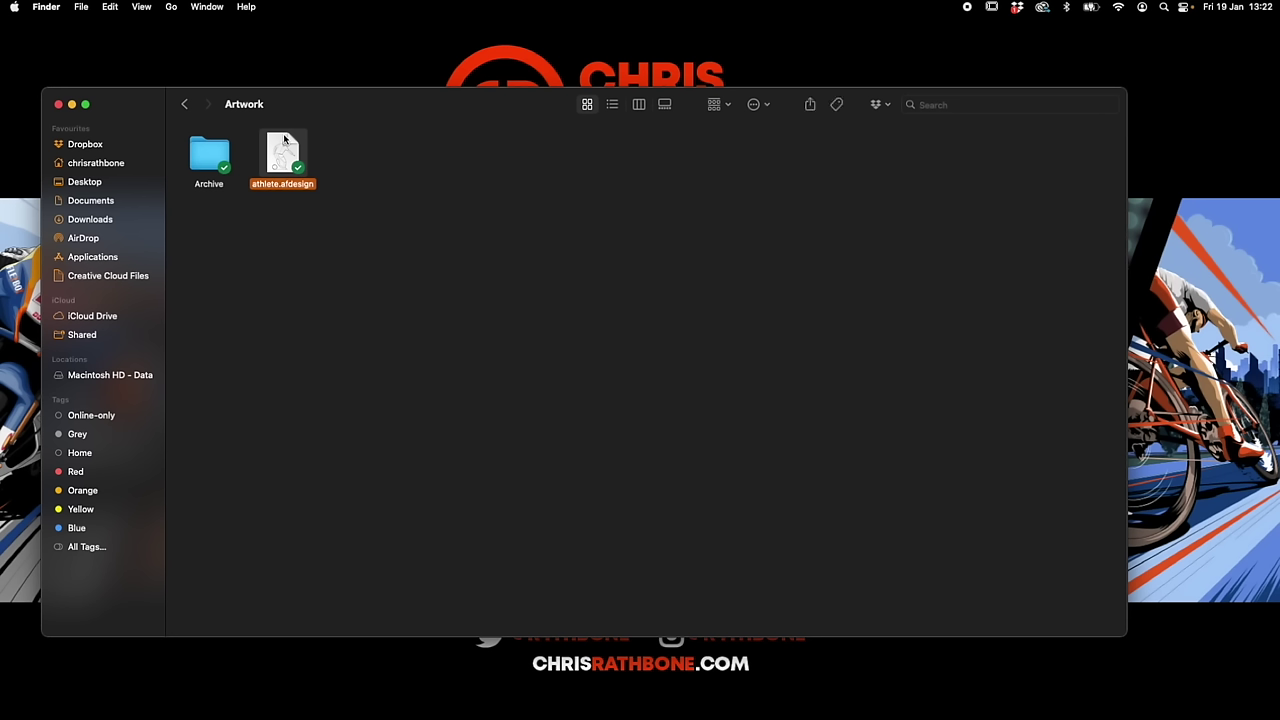
{"action": "left_click", "coordinate": [284, 139], "text": "super"}
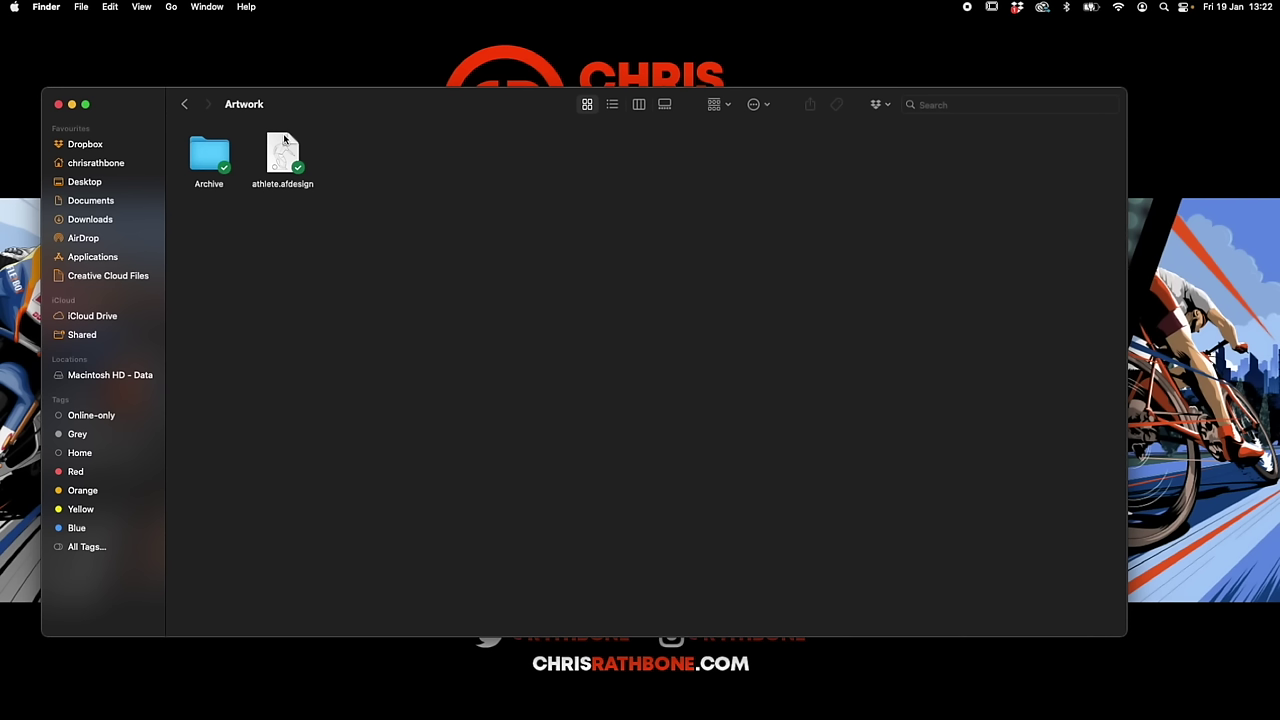
{"action": "left_click", "coordinate": [284, 140]}
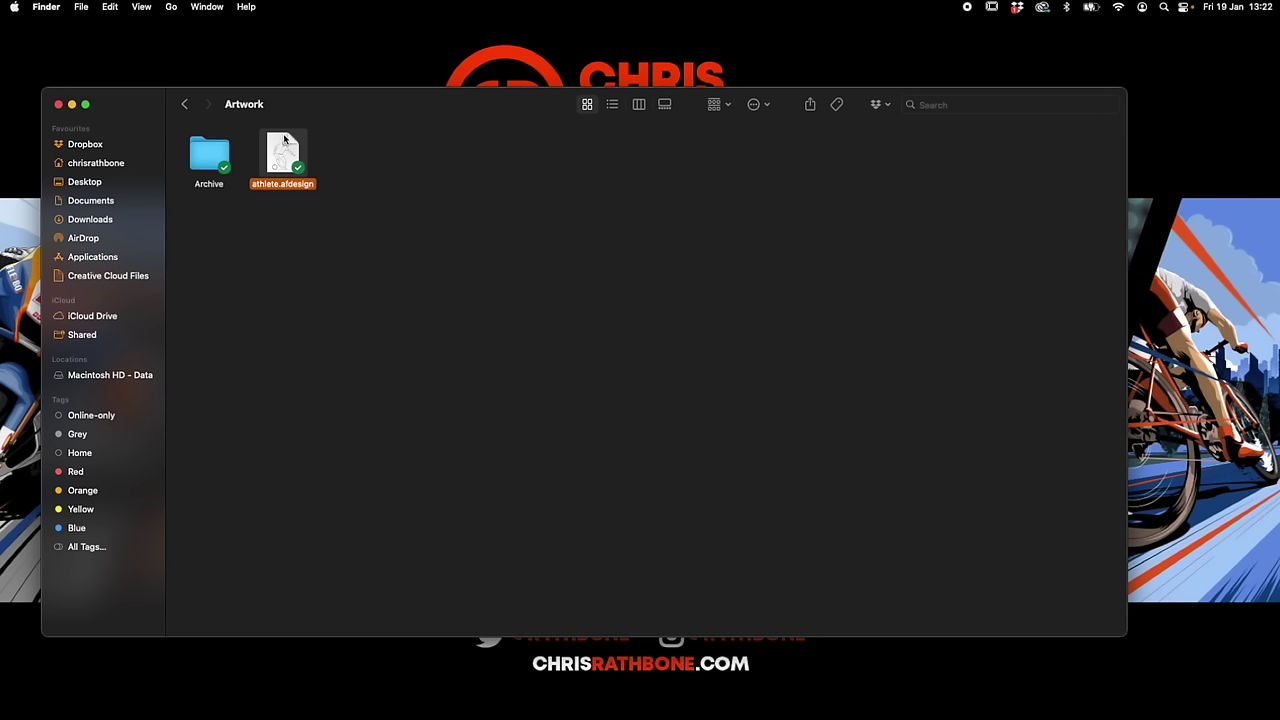
{"action": "double_click", "coordinate": [285, 139]}
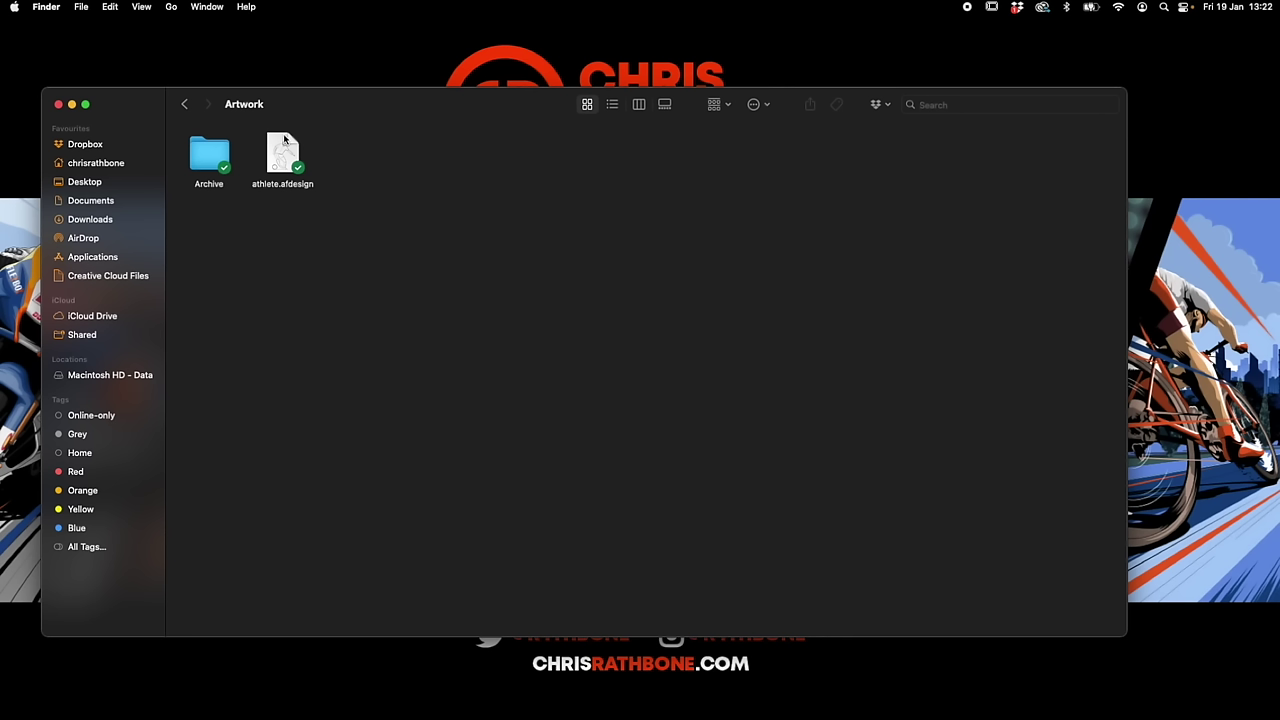
{"action": "left_click", "coordinate": [284, 137]}
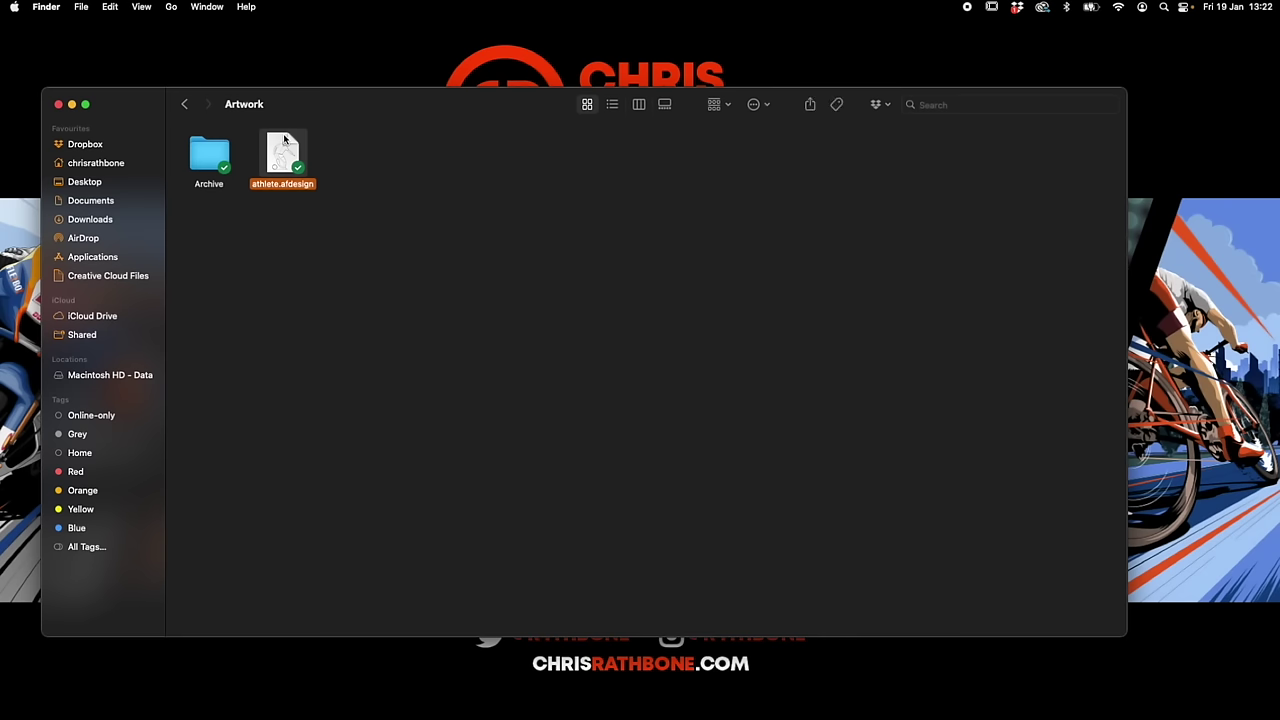
{"action": "double_click", "coordinate": [284, 148]}
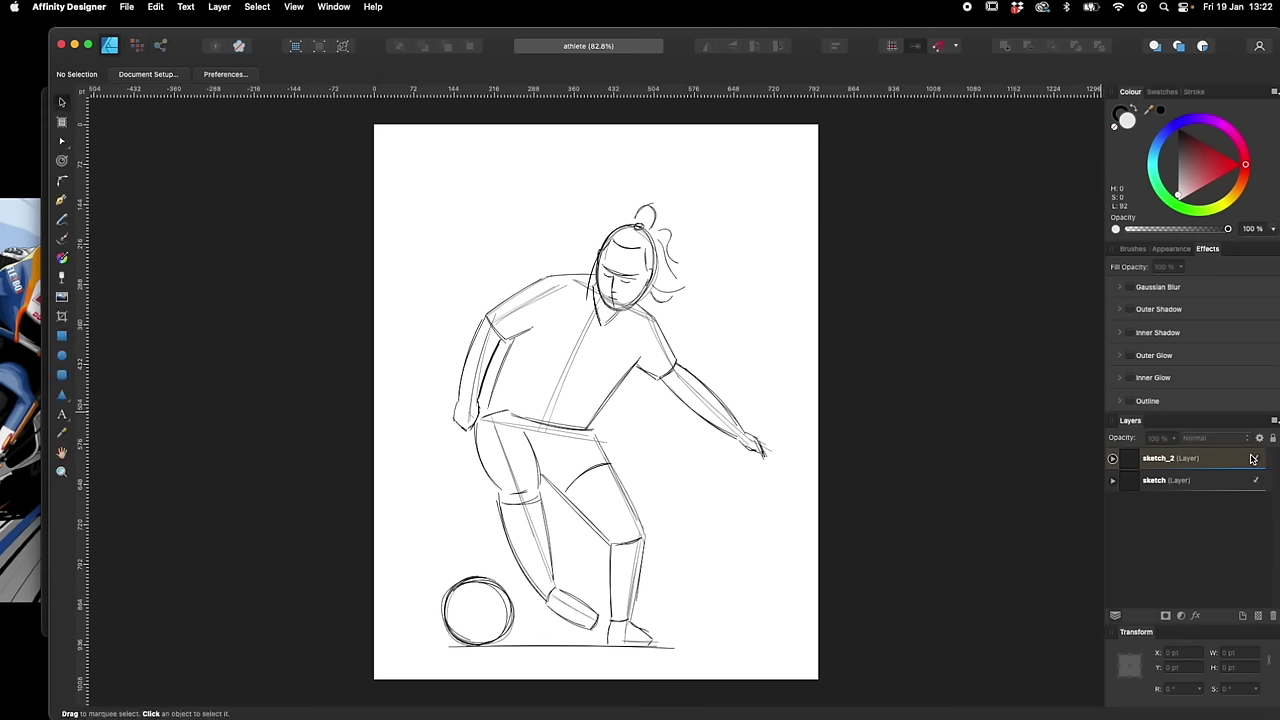
Hide and show the sketch_2 and sketch layers in turn to check what each one contains
{"action": "left_click", "coordinate": [1256, 460]}
{"action": "left_click", "coordinate": [1256, 460]}
{"action": "left_click", "coordinate": [1256, 482]}
{"action": "left_click", "coordinate": [1256, 483]}
{"action": "key", "text": "super+plus"}
{"action": "key", "text": "super+plus"}
{"action": "left_click_drag", "start_coordinate": [788, 311], "coordinate": [803, 386]}
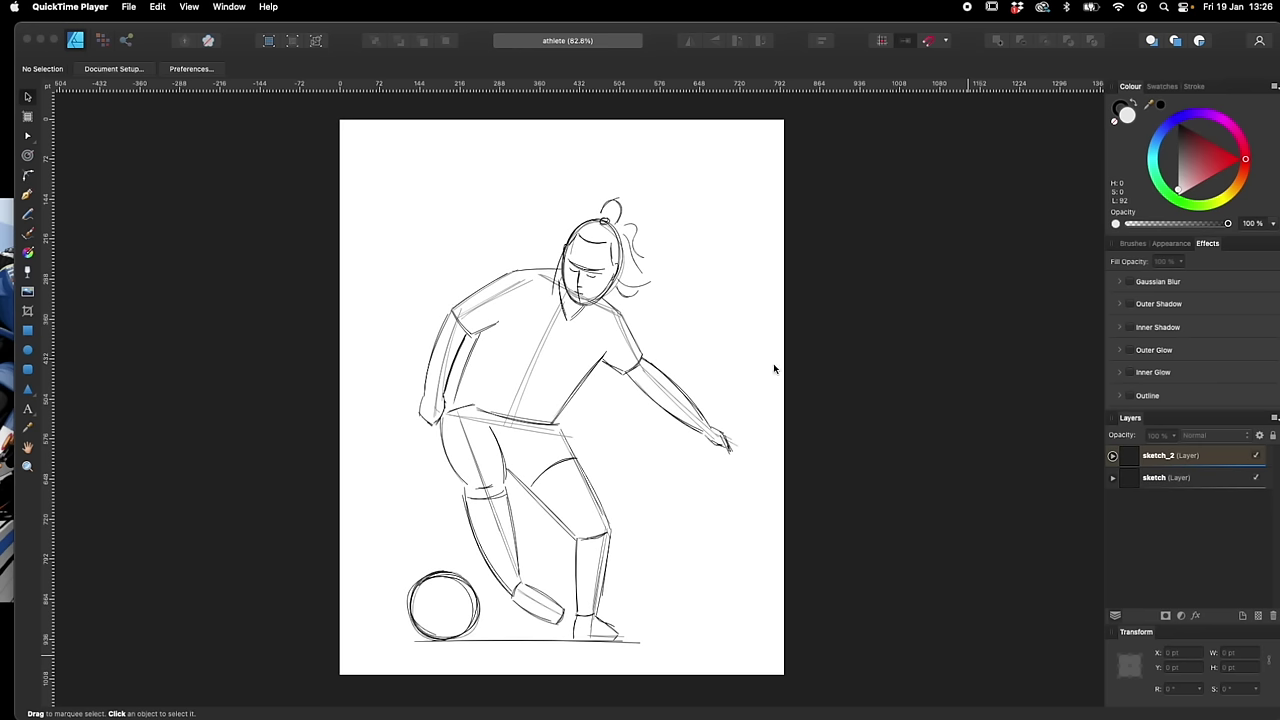
Select all the strokes of the figure and ball on both sketch layers and recolour them cyan
{"action": "left_click", "coordinate": [312, 153]}
{"action": "left_click_drag", "start_coordinate": [312, 153], "coordinate": [766, 663]}
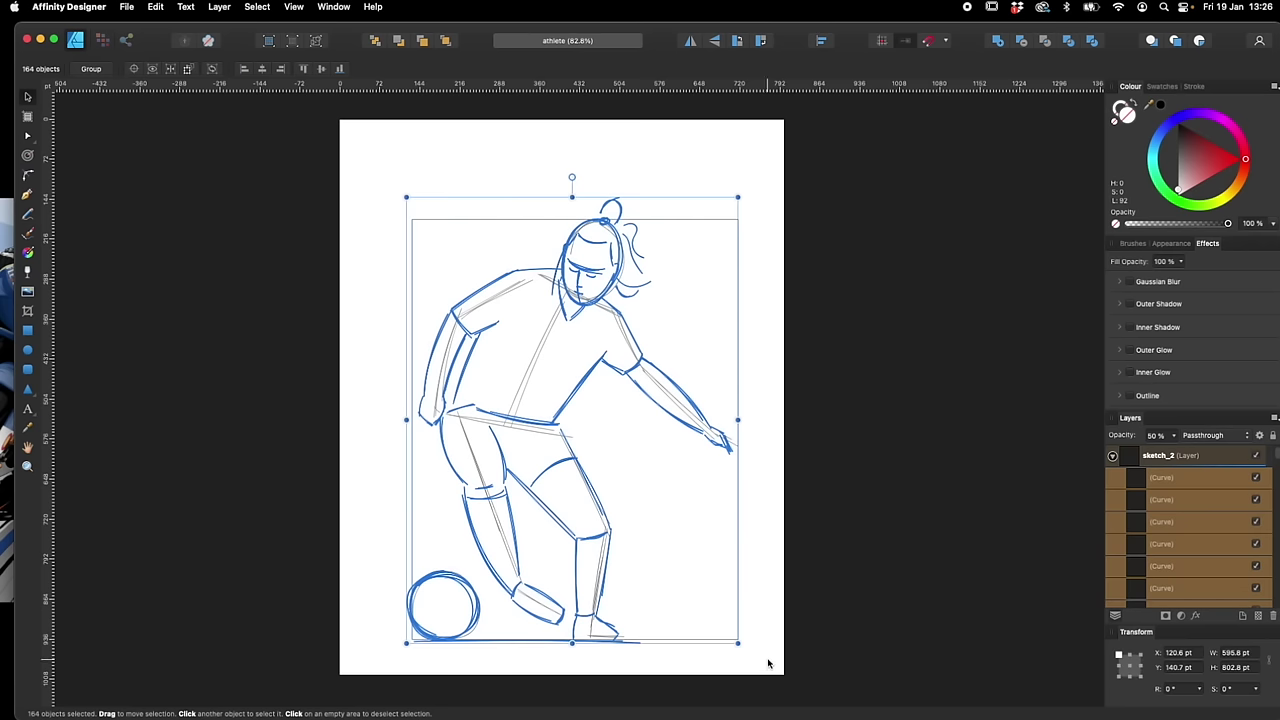
{"action": "left_click", "coordinate": [1112, 456]}
{"action": "left_click", "coordinate": [1208, 480]}
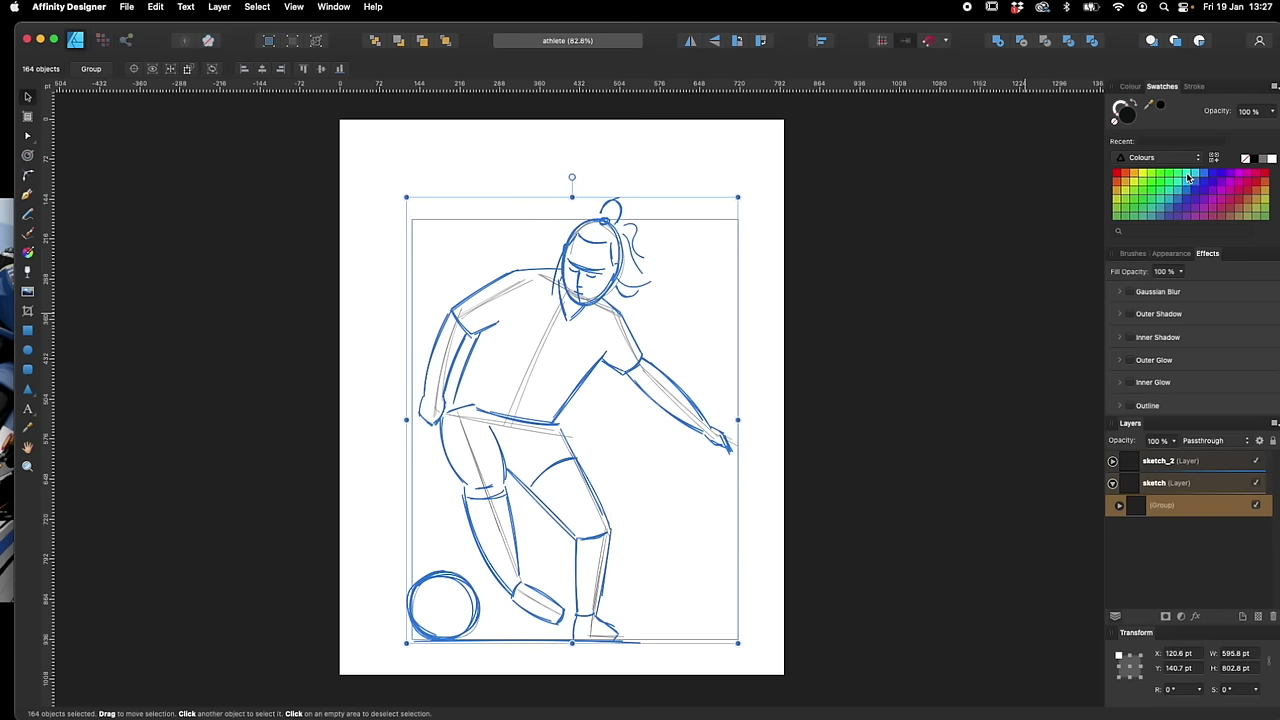
{"action": "left_click", "coordinate": [1196, 177]}
{"action": "left_click", "coordinate": [875, 336]}
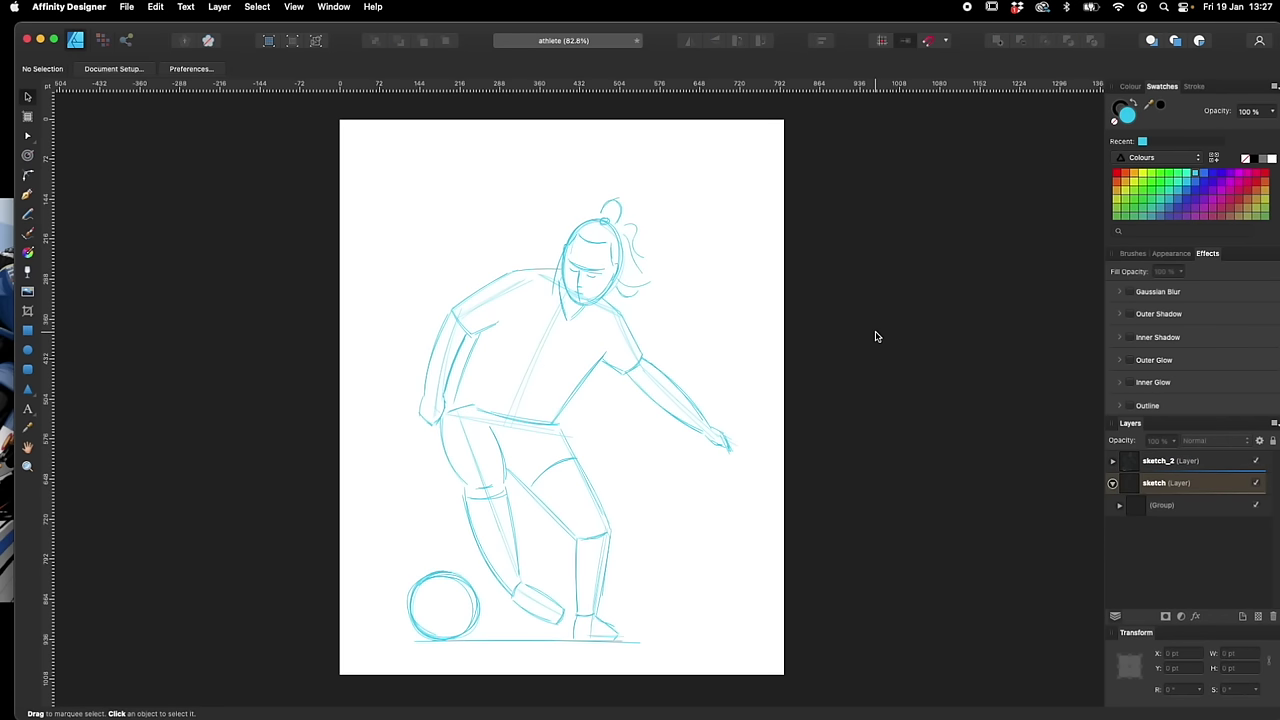
Set the colour opacity of all the sketch strokes to 60% and collapse the sketch_2 and sketch layers
{"action": "mouse_move", "coordinate": [315, 134]}
{"action": "left_mouse_down"}
{"action": "mouse_move", "coordinate": [786, 677]}
{"action": "mouse_move", "coordinate": [801, 652]}
{"action": "left_mouse_up"}
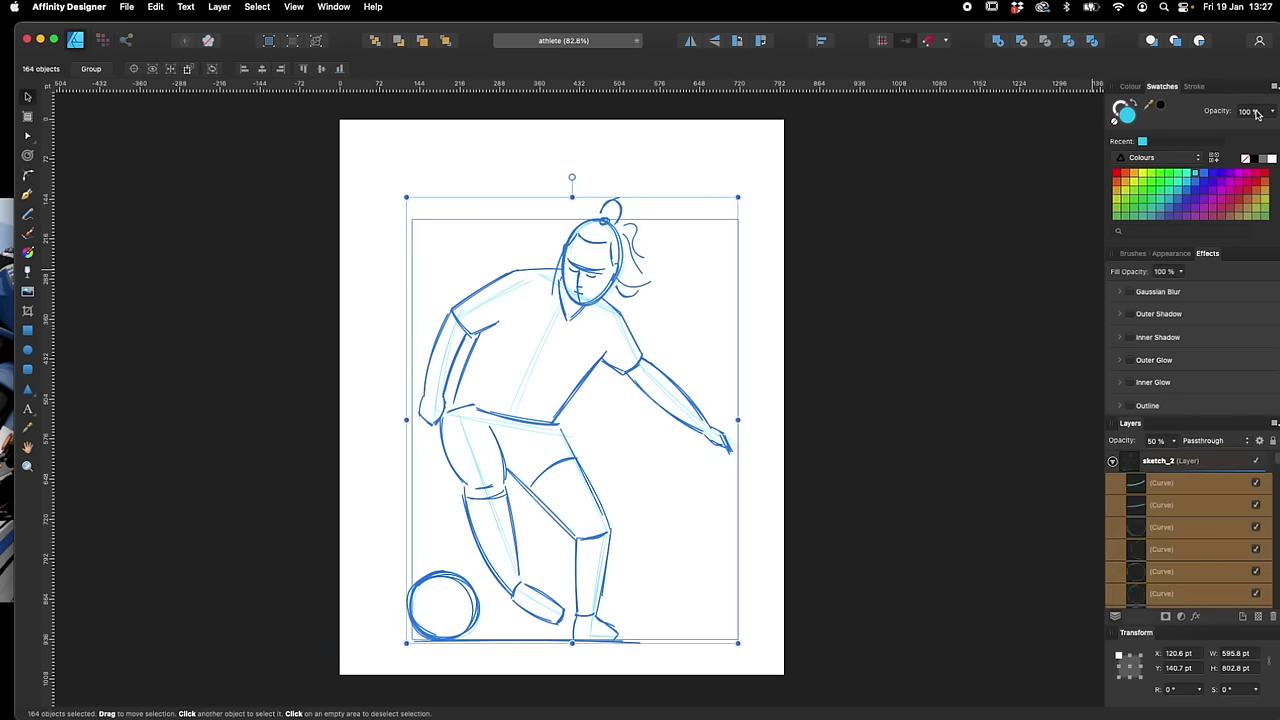
{"action": "type", "text": "60"}
{"action": "key", "text": "Return"}
{"action": "left_click", "coordinate": [826, 223]}
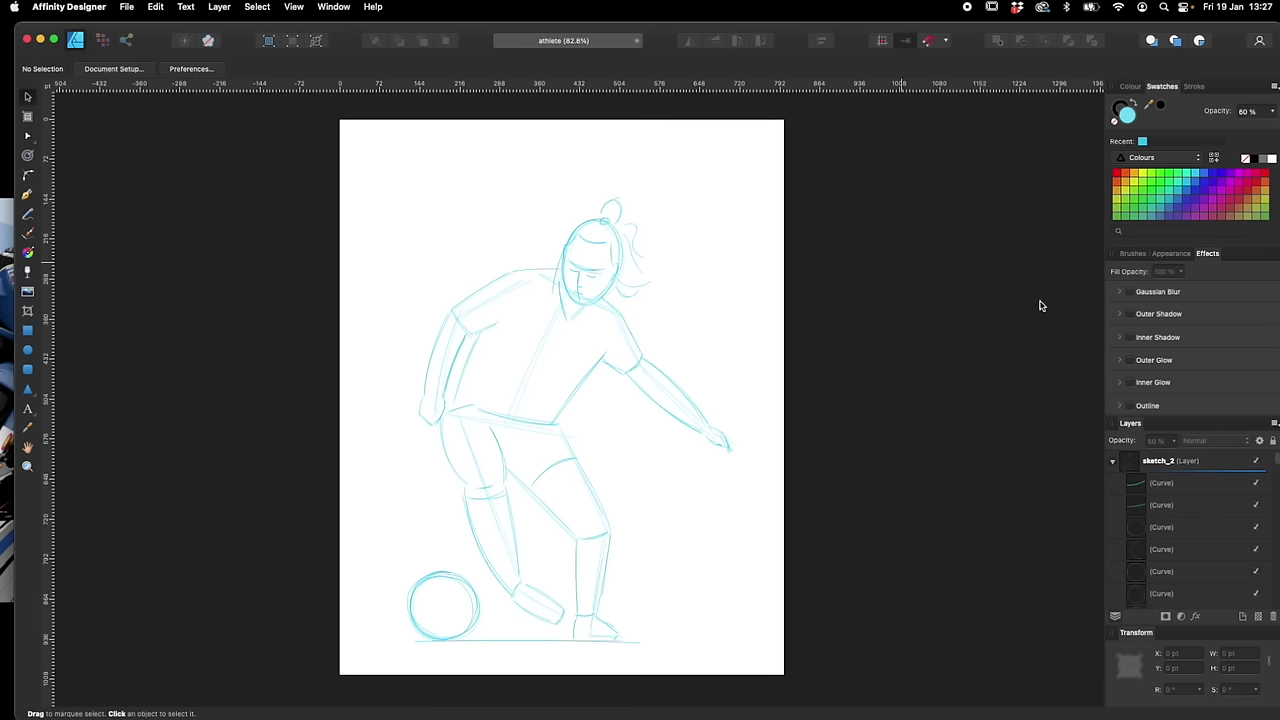
{"action": "left_click", "coordinate": [1112, 461]}
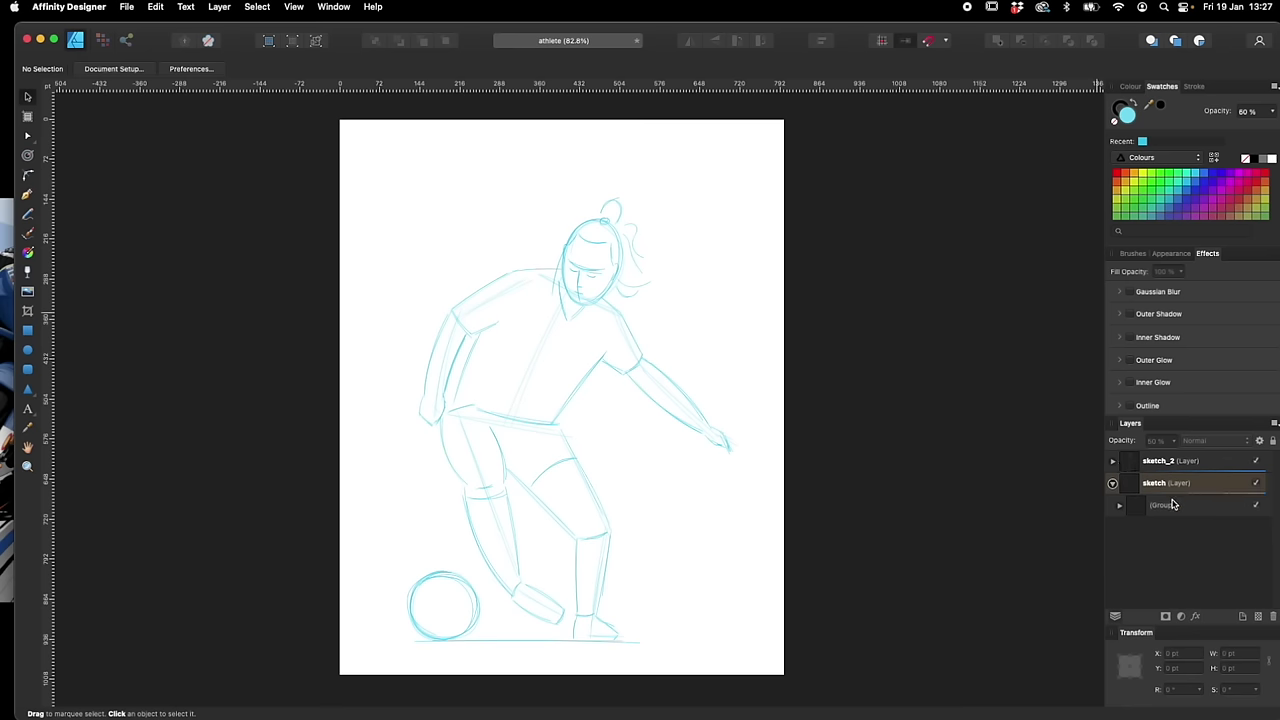
{"action": "left_click", "coordinate": [1112, 483]}
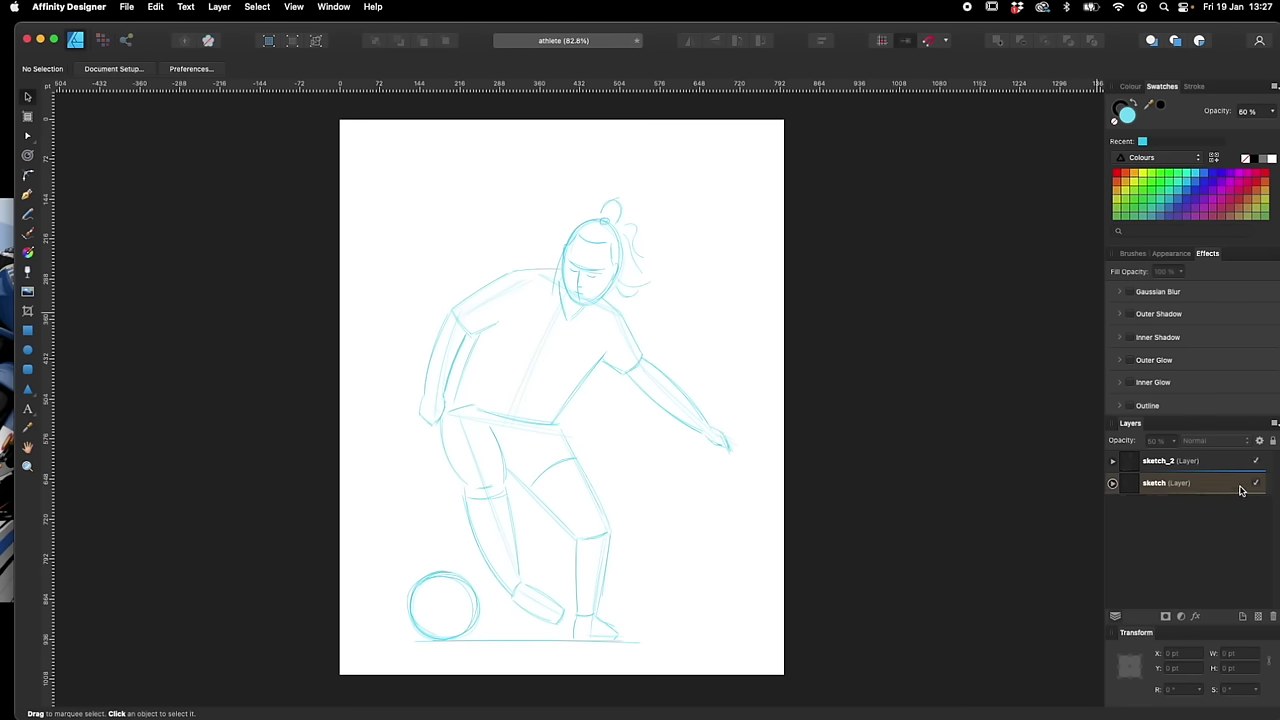
Lock the sketch and sketch_2 layers
{"action": "left_click", "coordinate": [1241, 488]}
{"action": "left_click", "coordinate": [1272, 441]}
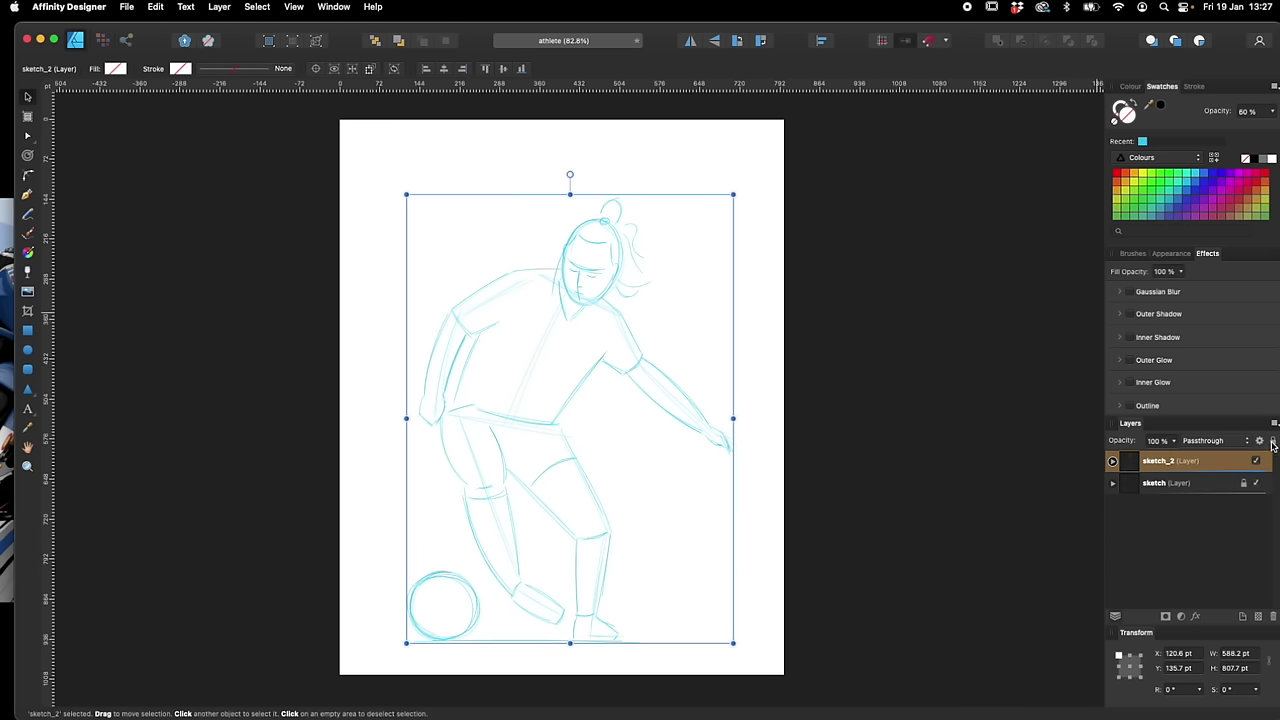
{"action": "left_click", "coordinate": [1243, 608]}
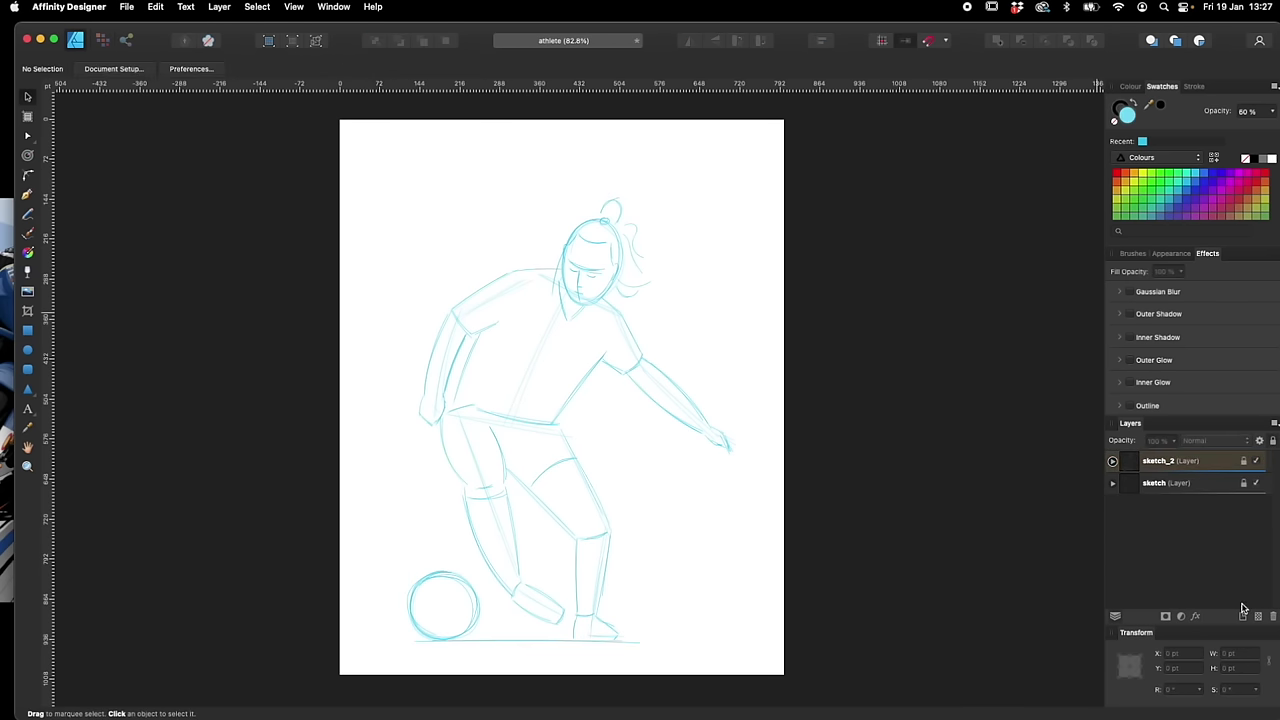
Add a new layer named Inking above sketch_2 and make it the active layer
{"action": "left_click", "coordinate": [1243, 616]}
{"action": "double_click", "coordinate": [1163, 463]}
{"action": "type", "text": "Inking"}
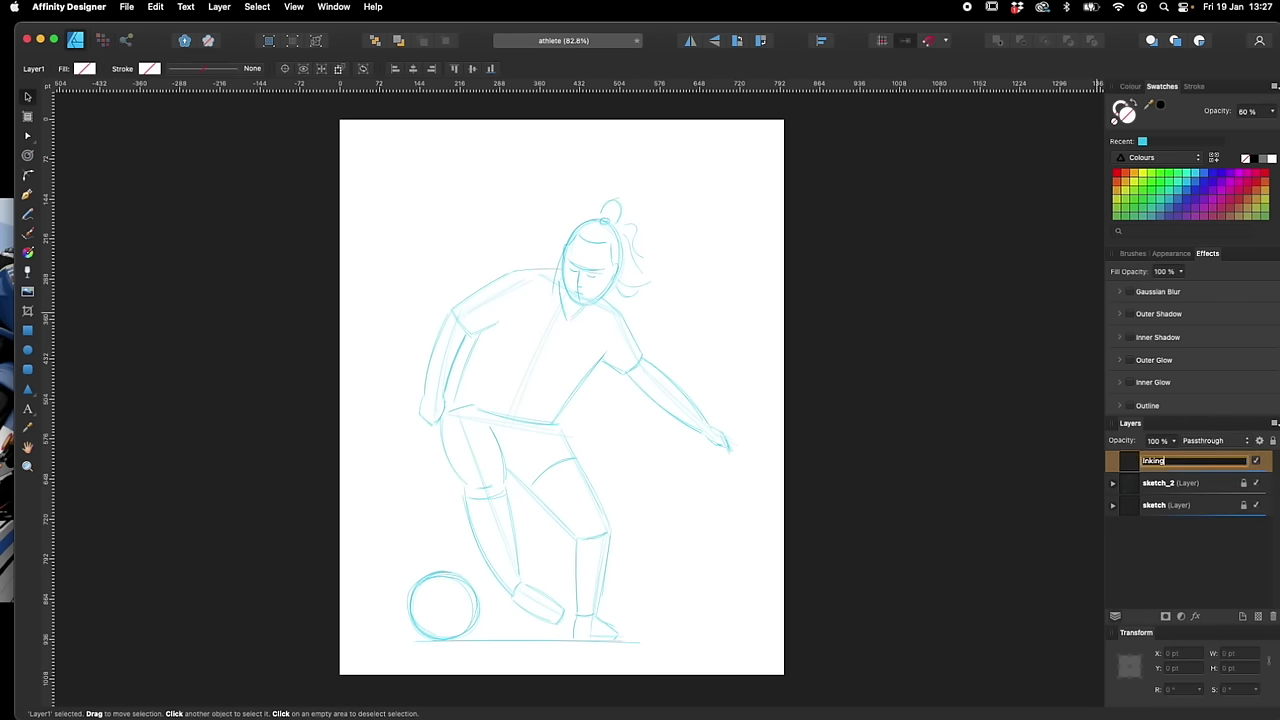
{"action": "left_click", "coordinate": [1185, 505]}
{"action": "left_click", "coordinate": [1206, 461]}
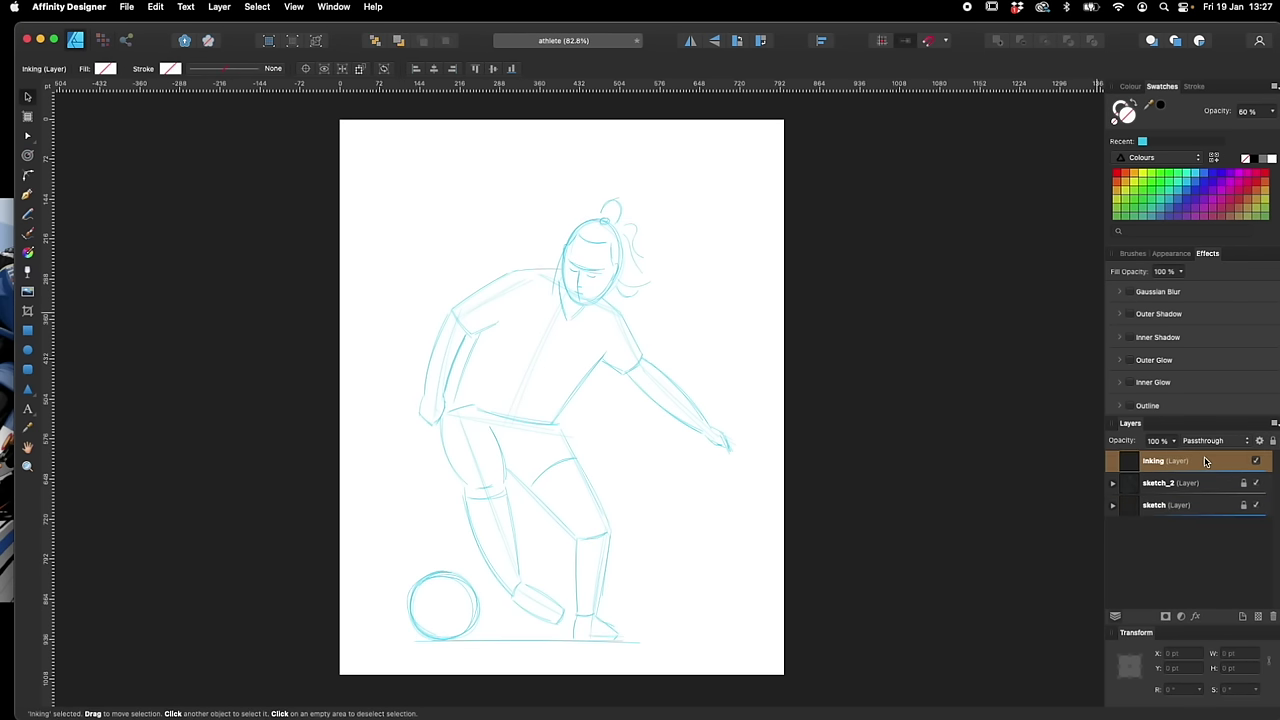
With the Pen tool, trace the face from the left temple around the chin to the right cheek as an open curve about 89 × 100 pt
{"action": "left_click_drag", "start_coordinate": [451, 200], "coordinate": [648, 336]}
{"action": "left_click_drag", "start_coordinate": [478, 178], "coordinate": [757, 383]}
{"action": "left_click_drag", "start_coordinate": [677, 326], "coordinate": [820, 434]}
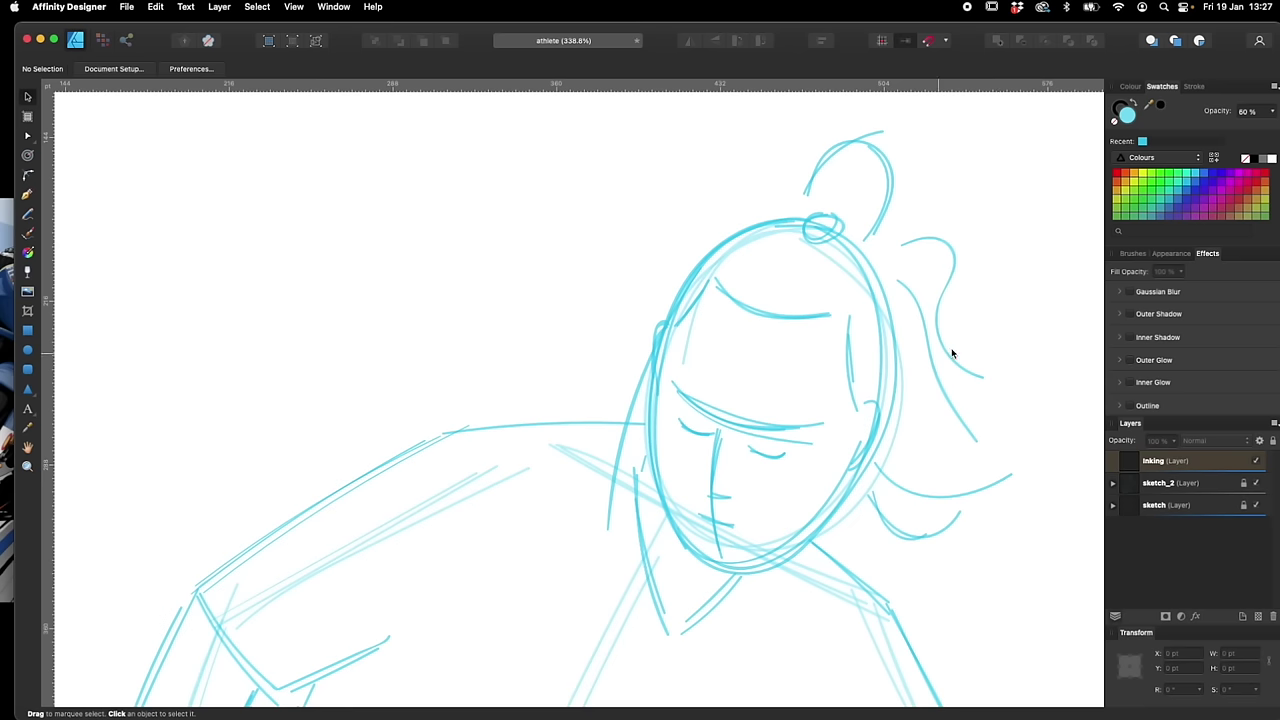
{"action": "scroll", "coordinate": [783, 514], "scroll_direction": "up", "scroll_amount": 5}
{"action": "scroll", "coordinate": [783, 514], "scroll_direction": "right", "scroll_amount": 5}
{"action": "key", "text": "super+equal"}
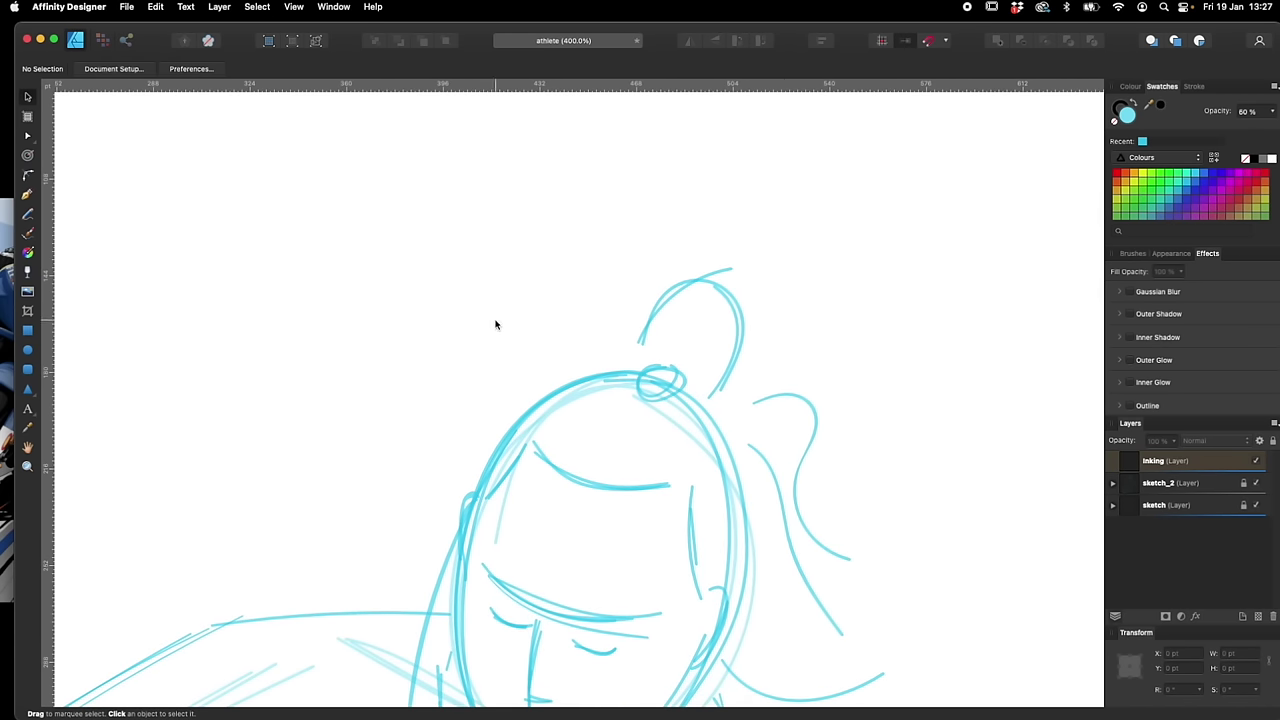
{"action": "left_click", "coordinate": [29, 195]}
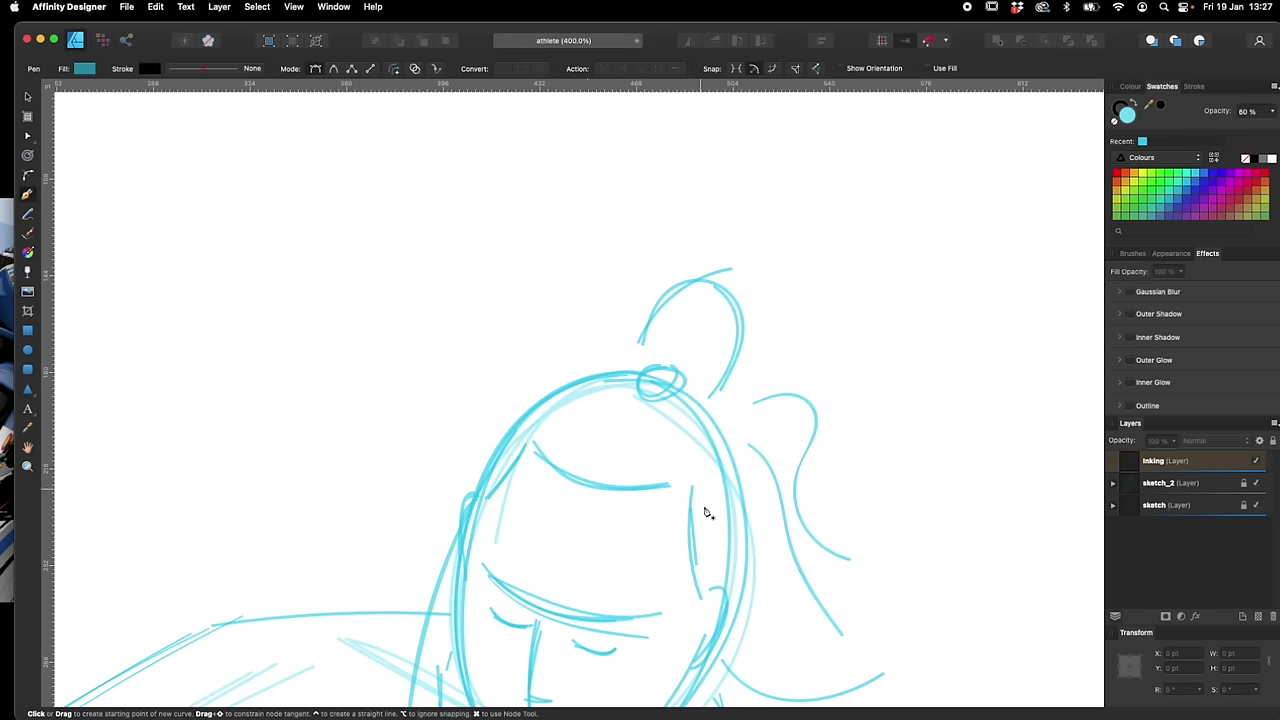
{"action": "left_click_drag", "start_coordinate": [769, 594], "coordinate": [768, 503]}
{"action": "key", "text": "super+minus"}
{"action": "scroll", "coordinate": [768, 503], "scroll_direction": "down", "scroll_amount": 2}
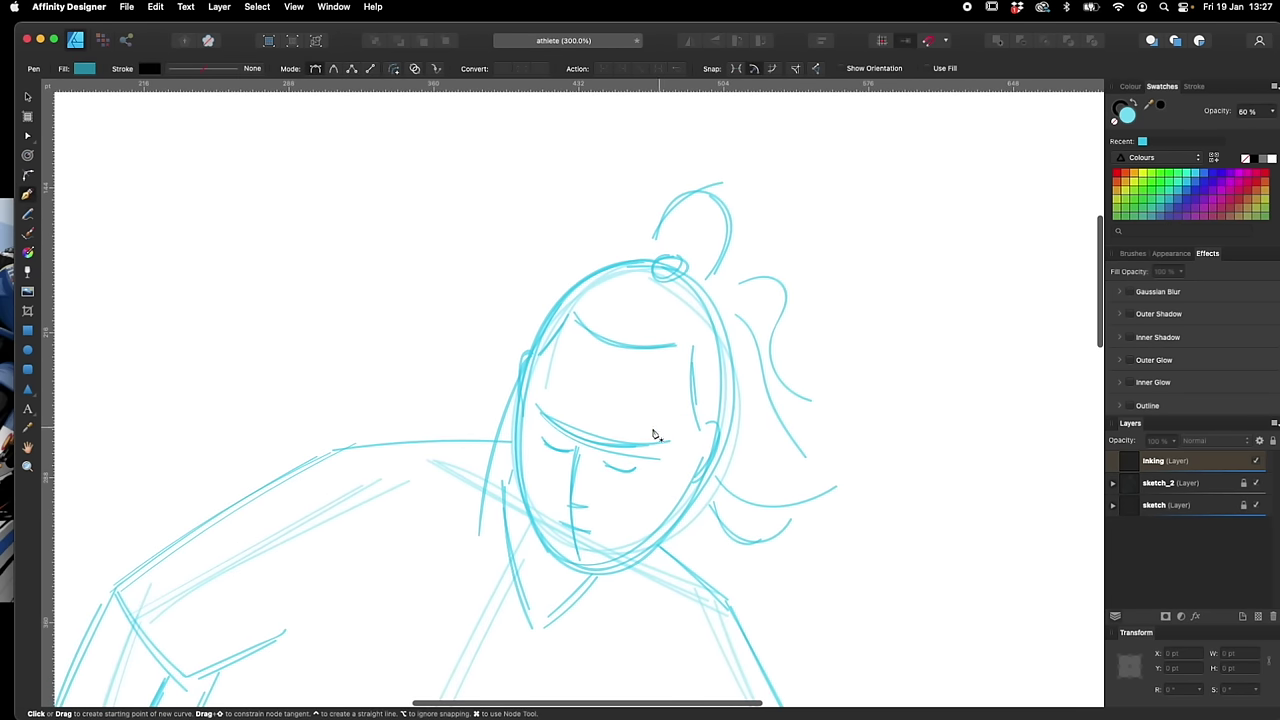
{"action": "left_click", "coordinate": [528, 373]}
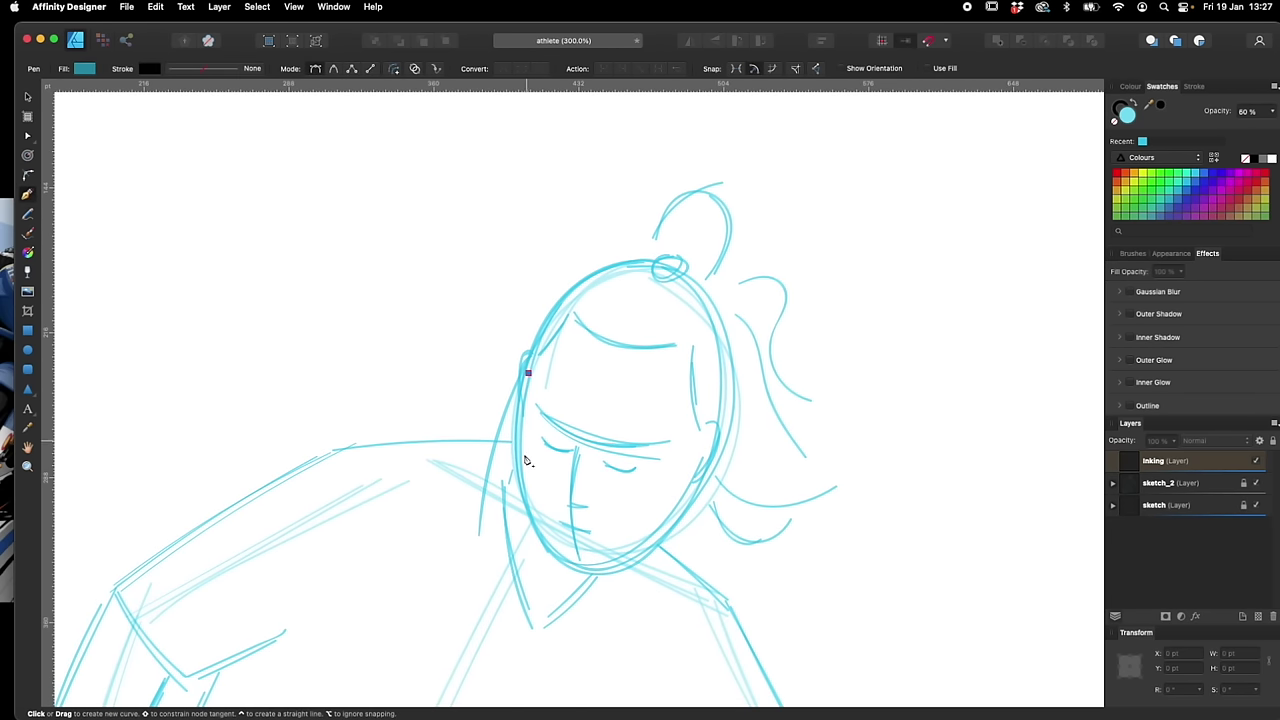
{"action": "left_click_drag", "start_coordinate": [519, 478], "coordinate": [523, 531]}
{"action": "left_click", "coordinate": [551, 562]}
{"action": "left_click", "coordinate": [598, 574]}
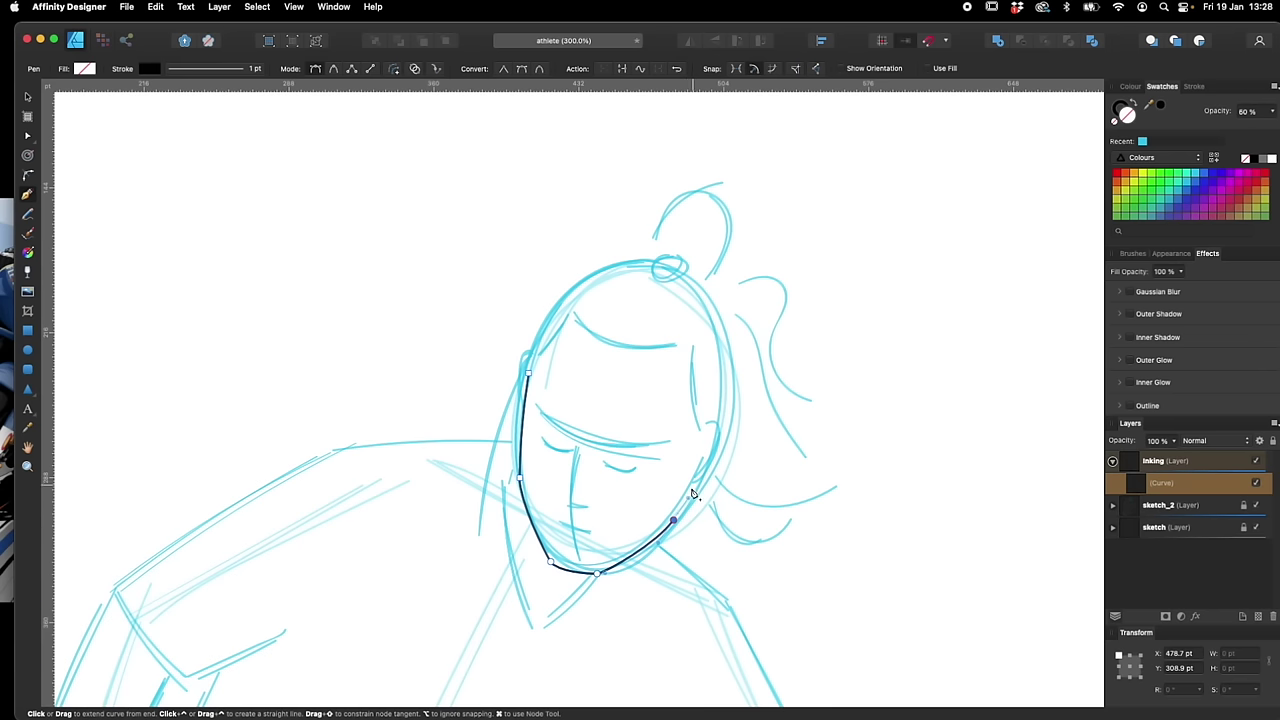
{"action": "left_click", "coordinate": [669, 521]}
{"action": "left_click", "coordinate": [699, 458]}
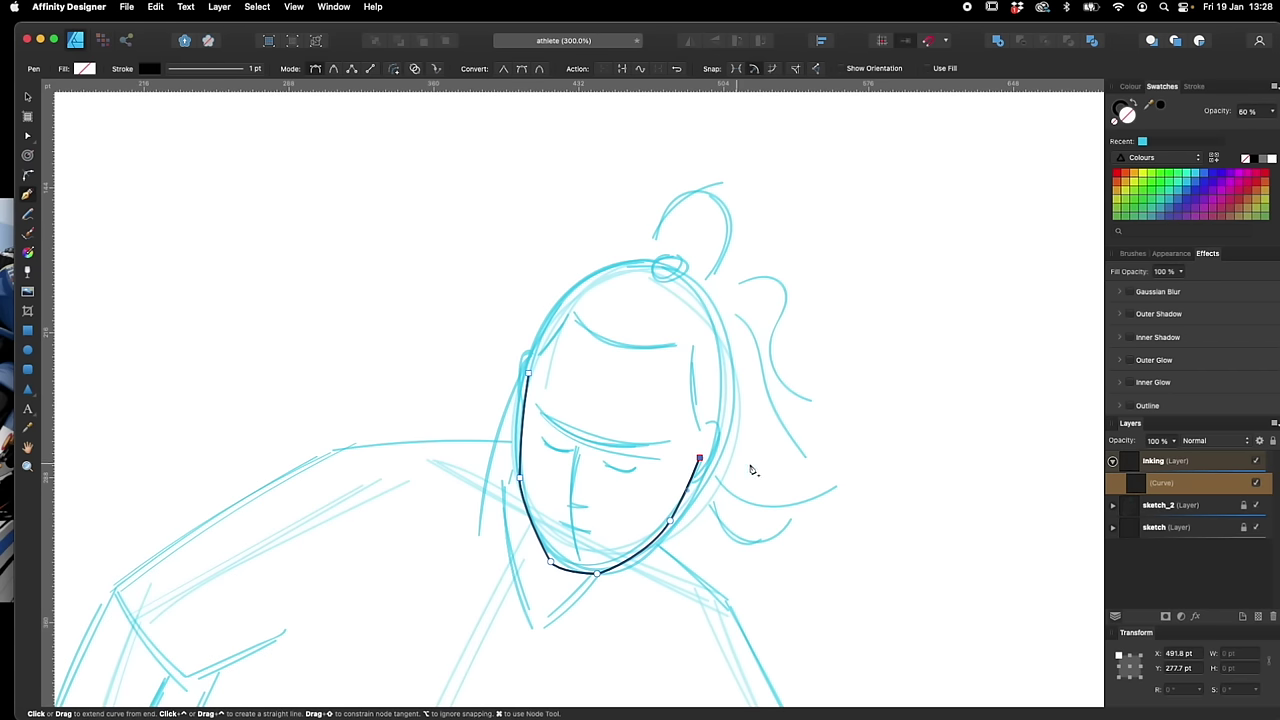
{"action": "key", "text": "v"}
{"action": "left_click", "coordinate": [871, 434]}
Adjust the nodes and handles at the left cheek and chin of the face curve to smooth its contour
{"action": "key", "text": "a"}
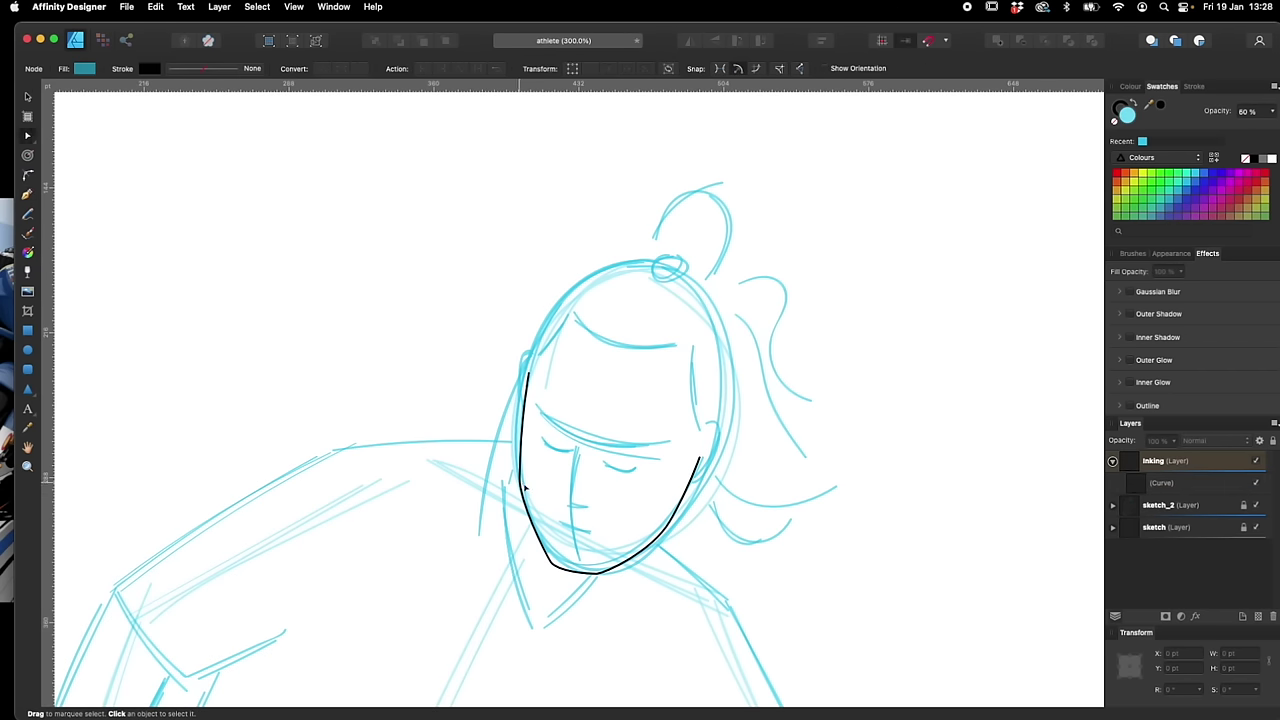
{"action": "left_click", "coordinate": [521, 487]}
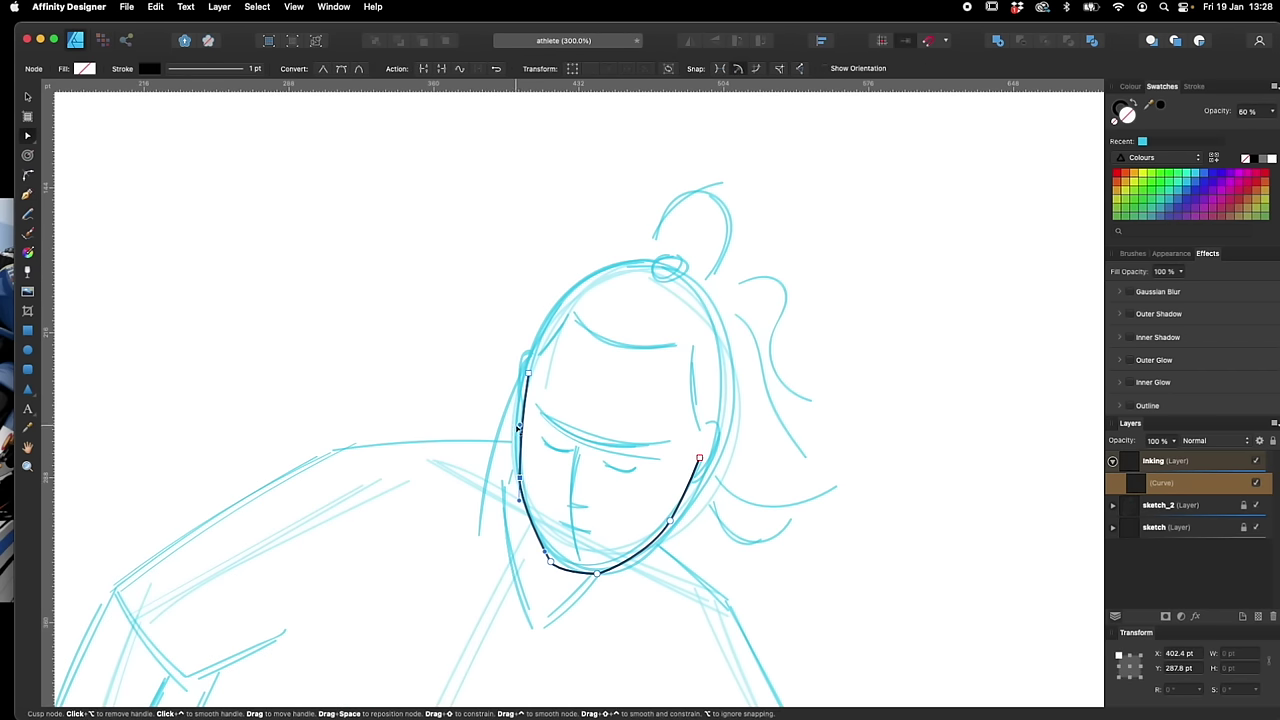
{"action": "key", "text": "c"}
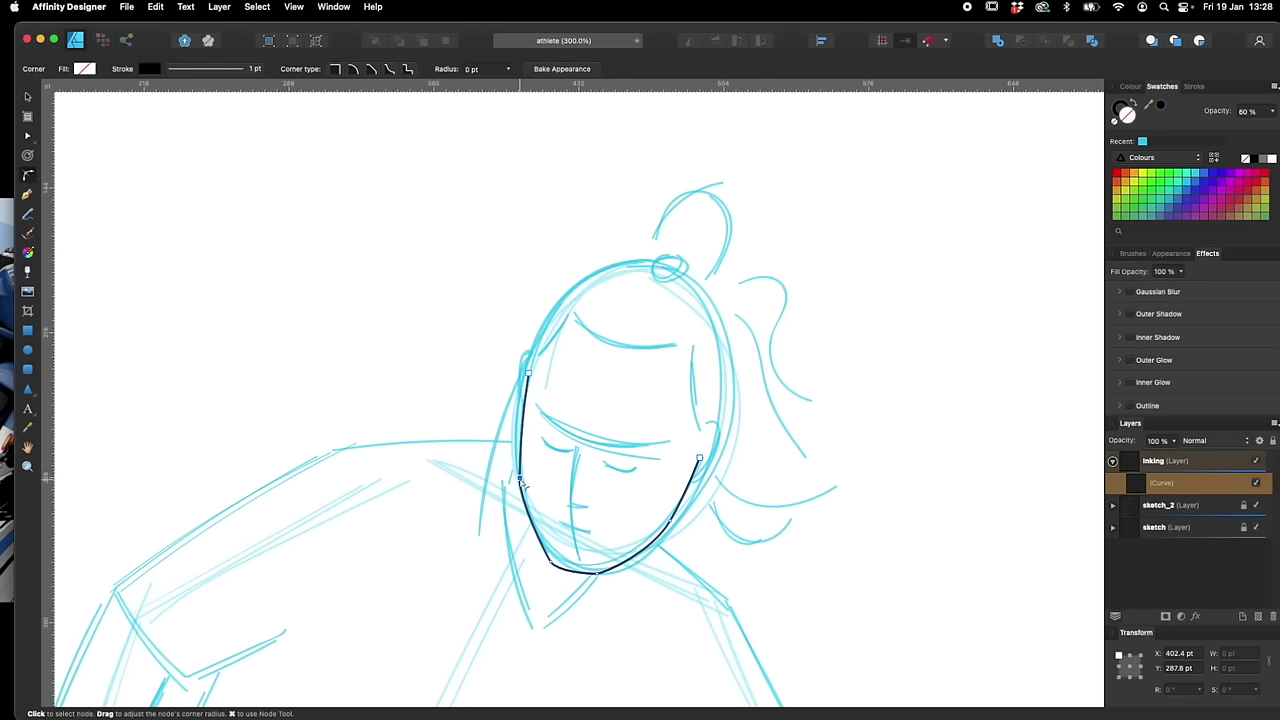
{"action": "key", "text": "v"}
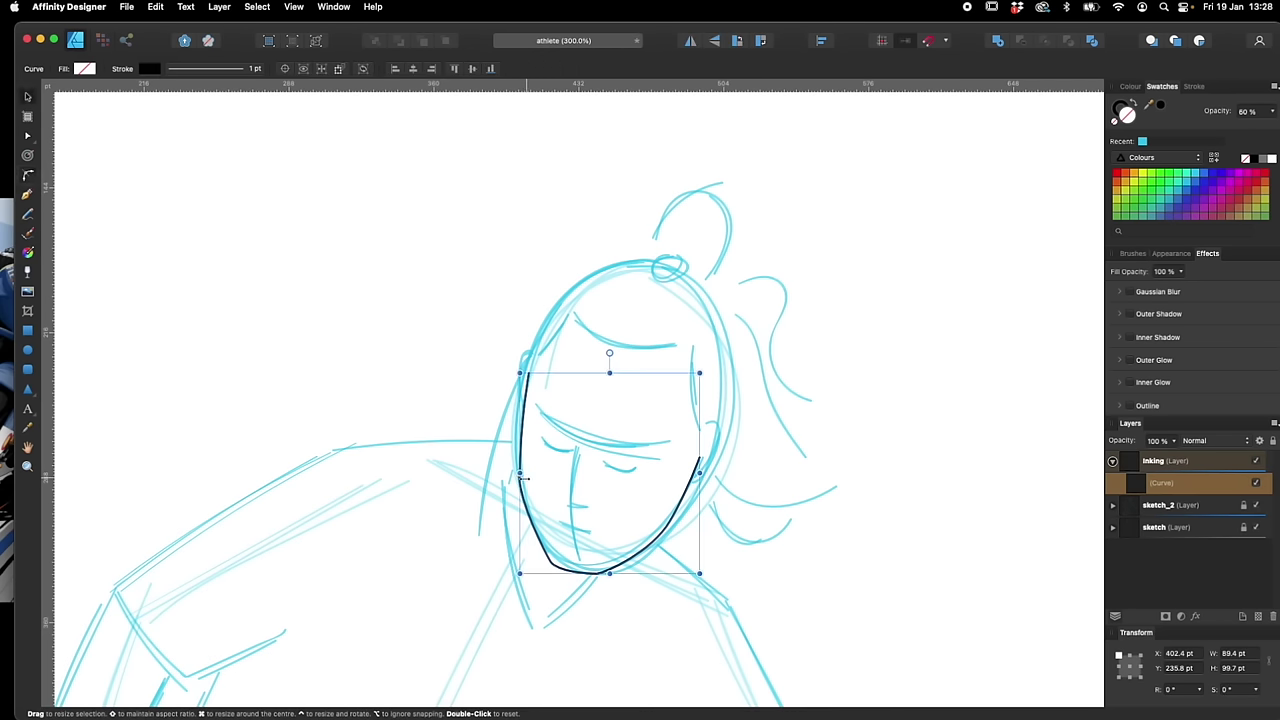
{"action": "key", "text": "a"}
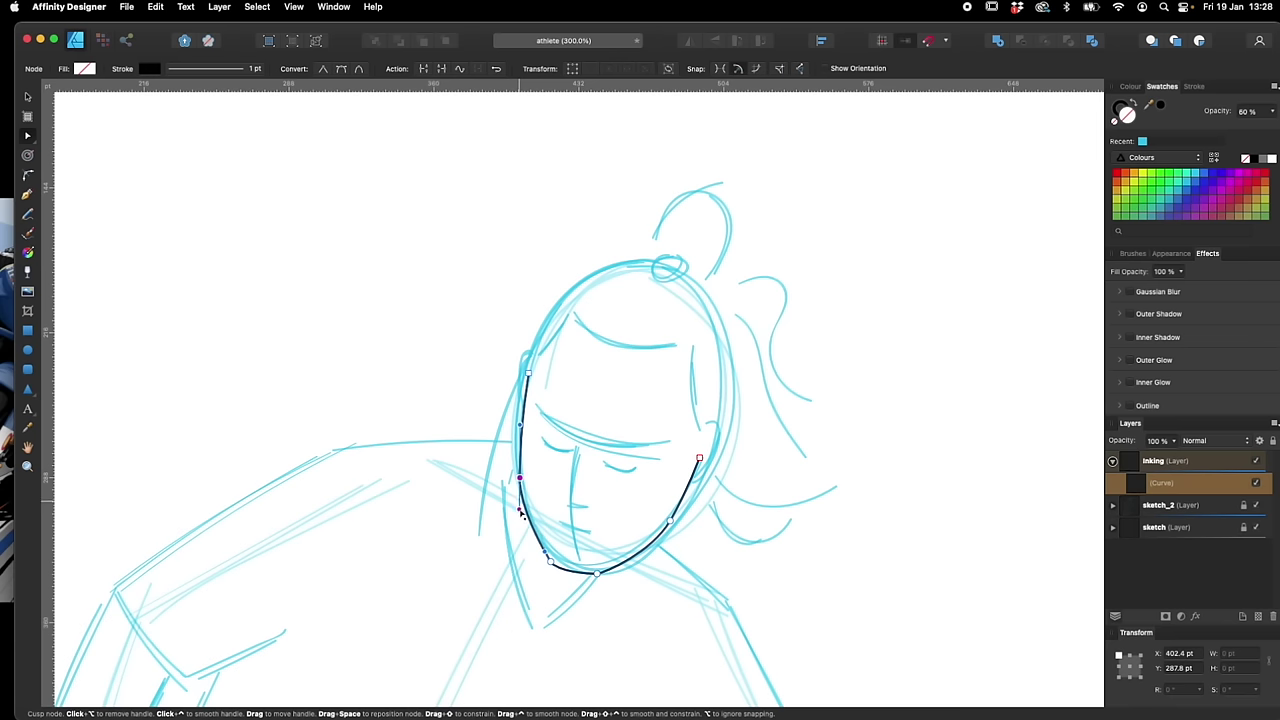
{"action": "left_click", "coordinate": [519, 478]}
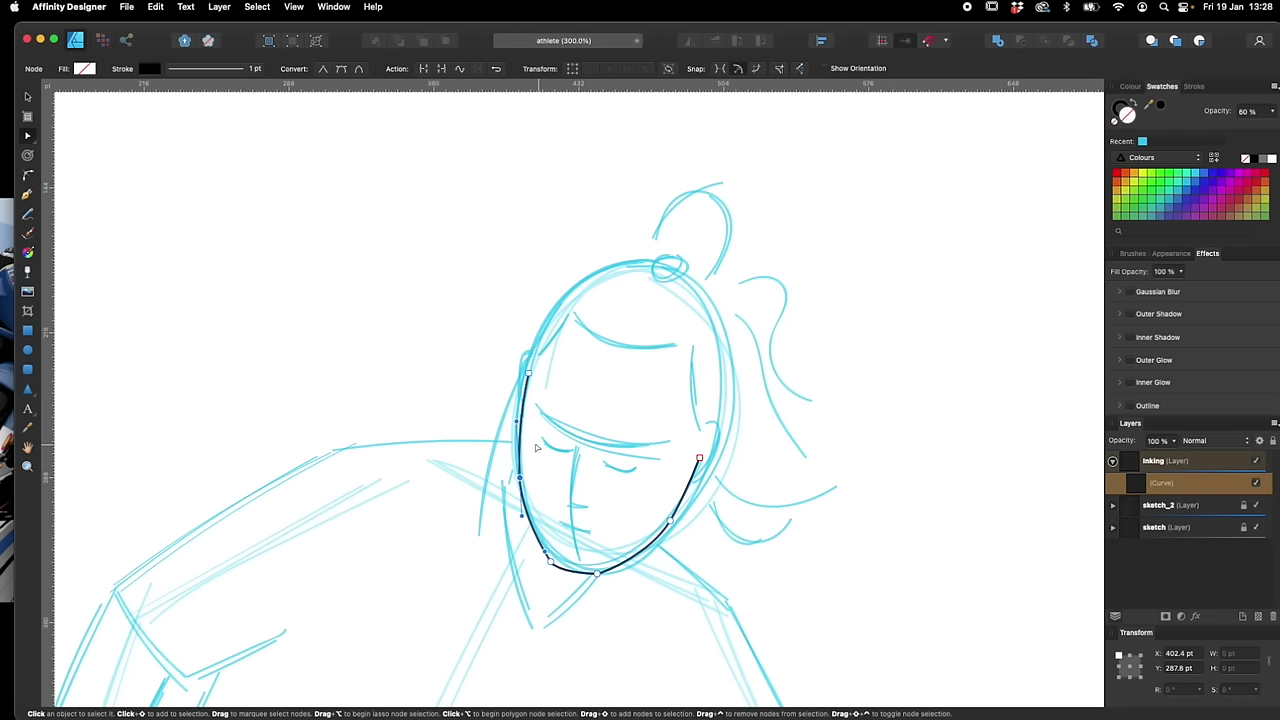
{"action": "left_click", "coordinate": [536, 447]}
{"action": "left_click", "coordinate": [552, 566]}
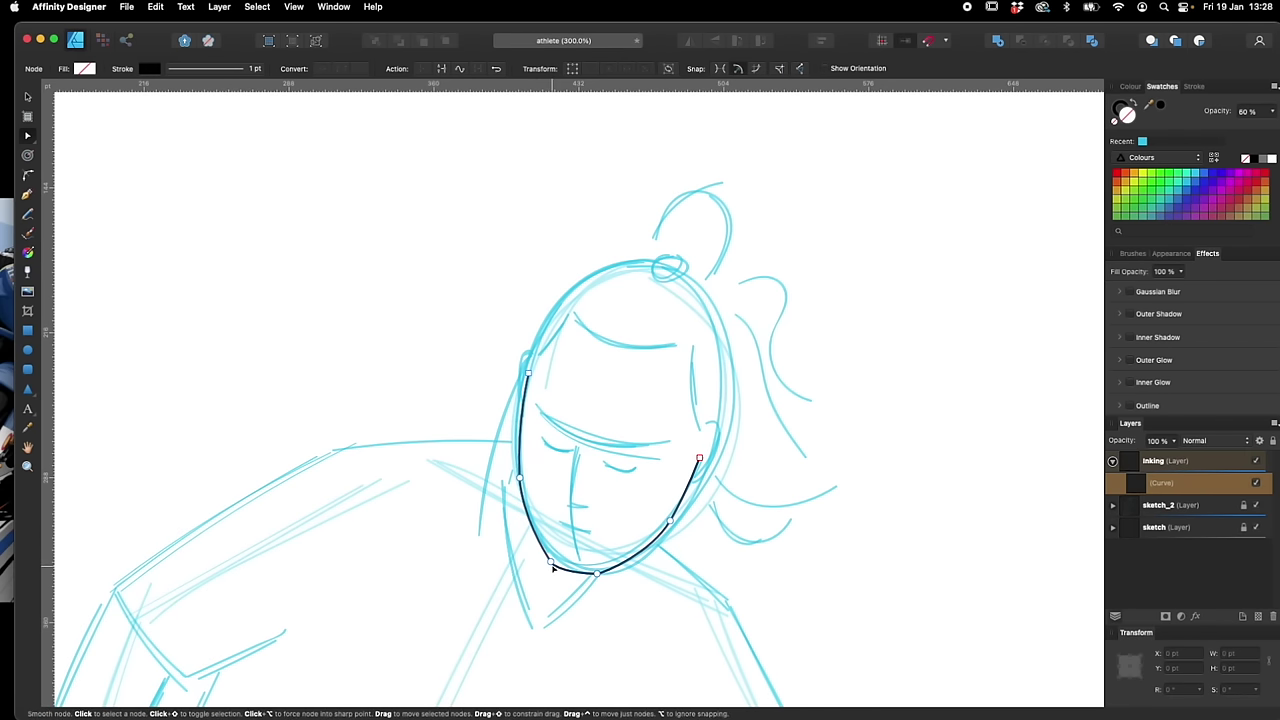
{"action": "left_click", "coordinate": [585, 515]}
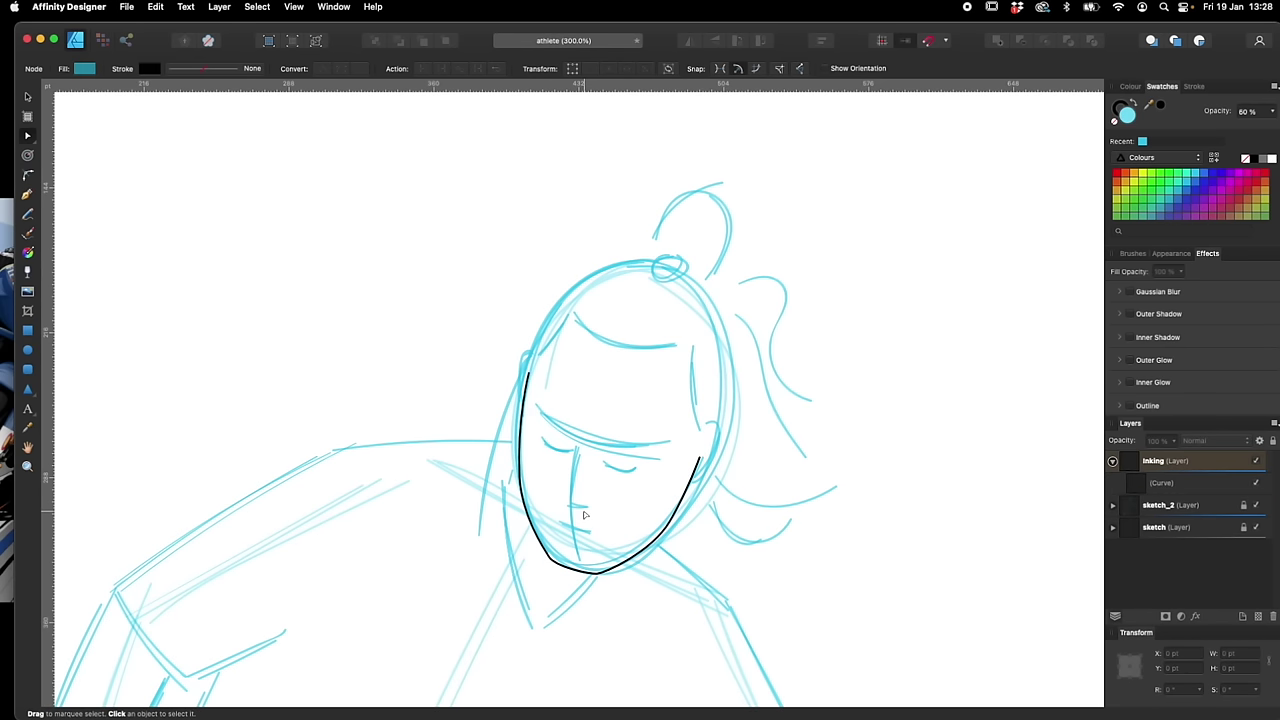
Ink the closed eye on the right side of the face as a short downward-bowed Pen curve
{"action": "scroll", "coordinate": [585, 515], "scroll_direction": "up", "scroll_amount": 3}
{"action": "key", "text": "p"}
{"action": "scroll", "coordinate": [828, 566], "scroll_direction": "down", "scroll_amount": 2}
{"action": "left_click", "coordinate": [580, 456]}
{"action": "left_click_drag", "start_coordinate": [638, 472], "coordinate": [645, 477]}
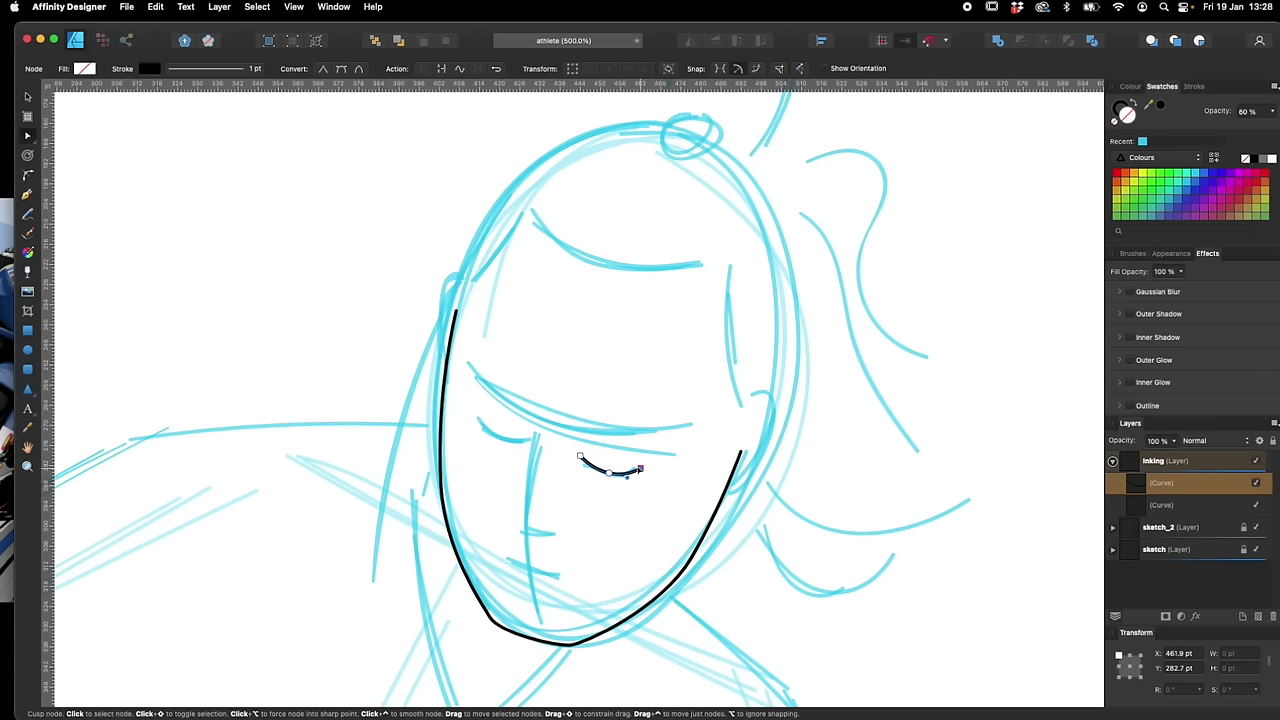
{"action": "key", "text": "a"}
{"action": "left_click", "coordinate": [478, 421]}
Ink the closed eye on the left side of the face and a short slanted line for the nose bridge
{"action": "key", "text": "p"}
{"action": "left_click", "coordinate": [478, 420]}
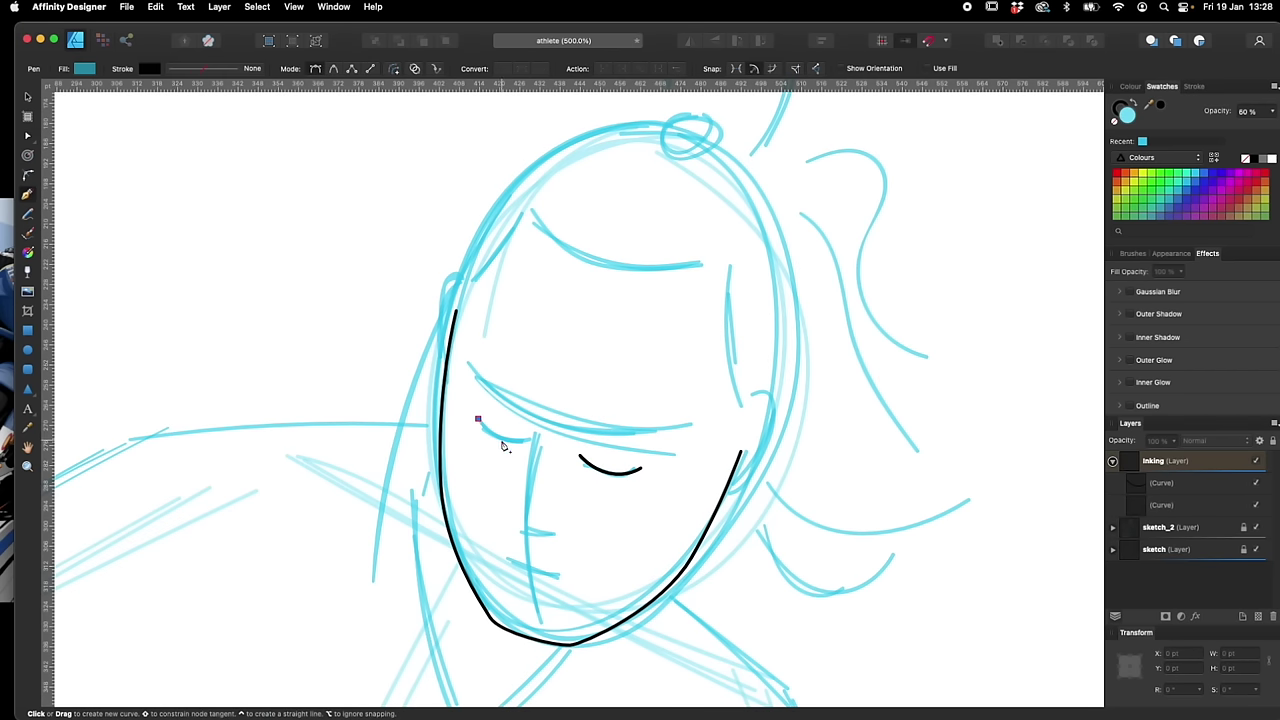
{"action": "left_click_drag", "start_coordinate": [500, 444], "coordinate": [533, 447]}
{"action": "left_click", "coordinate": [531, 442]}
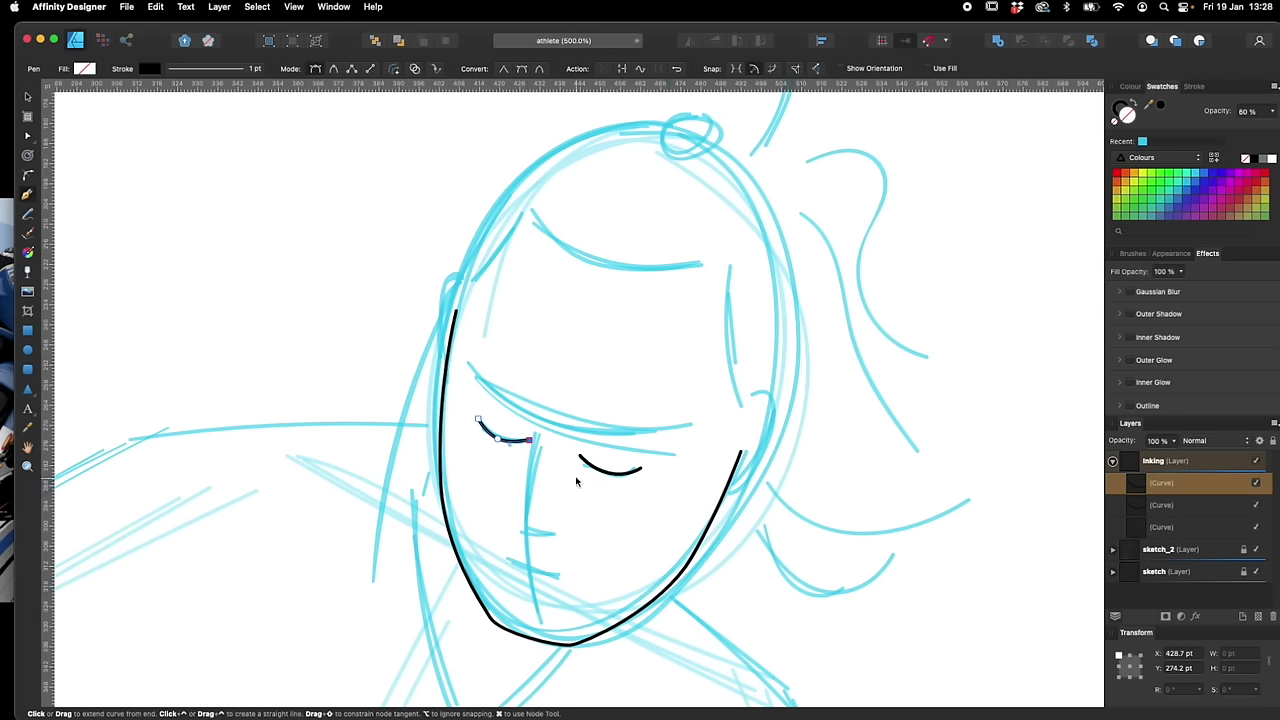
{"action": "key", "text": "Escape"}
{"action": "left_click_drag", "start_coordinate": [537, 439], "coordinate": [523, 490]}
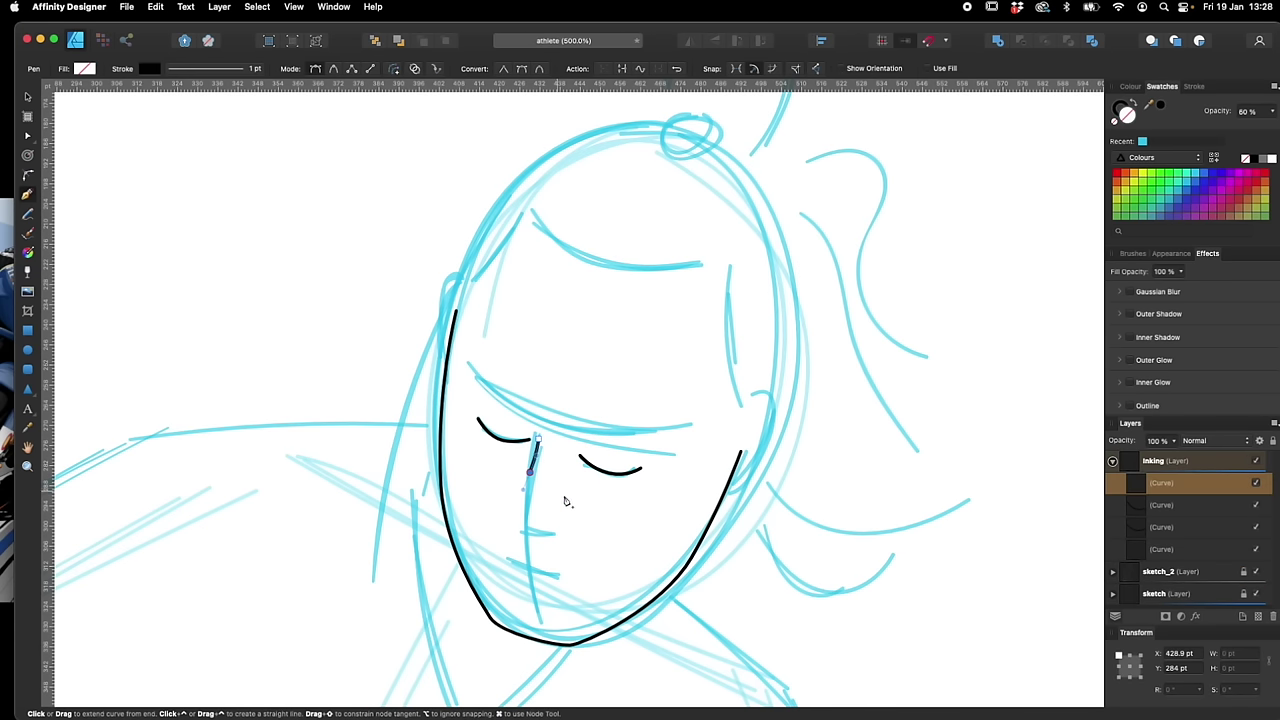
{"action": "key", "text": "Escape"}
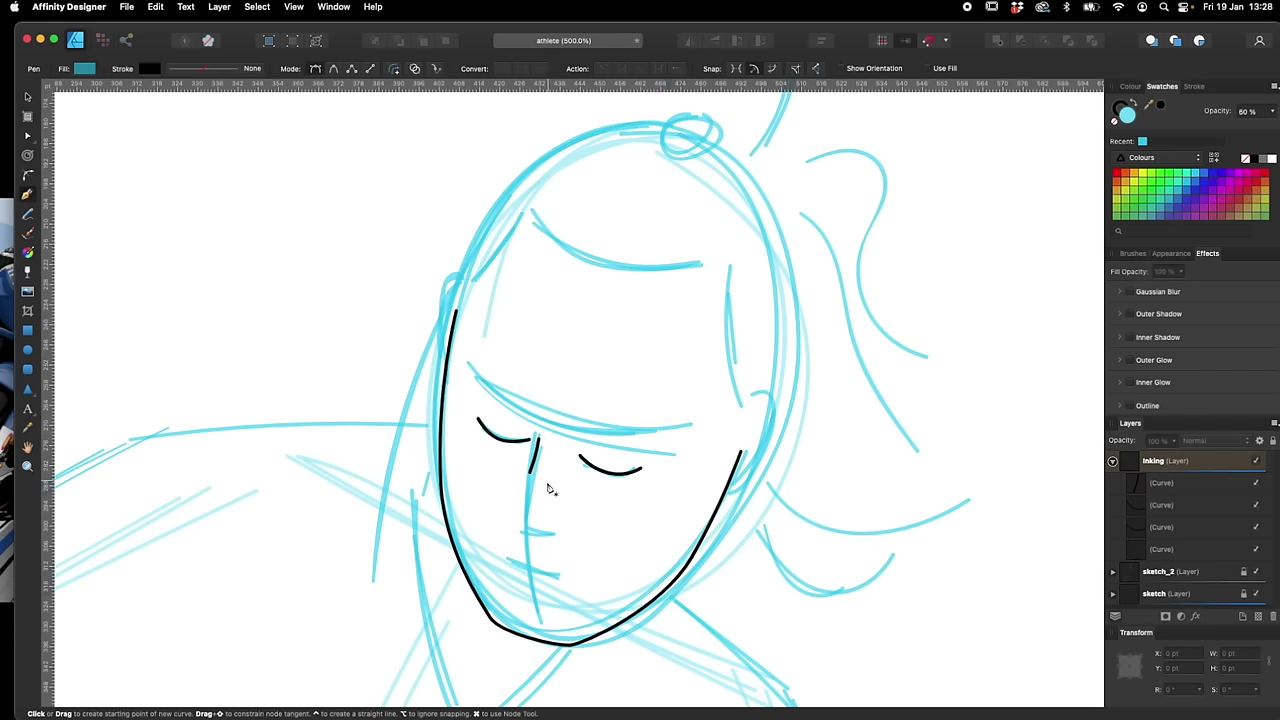
{"action": "left_click", "coordinate": [516, 508]}
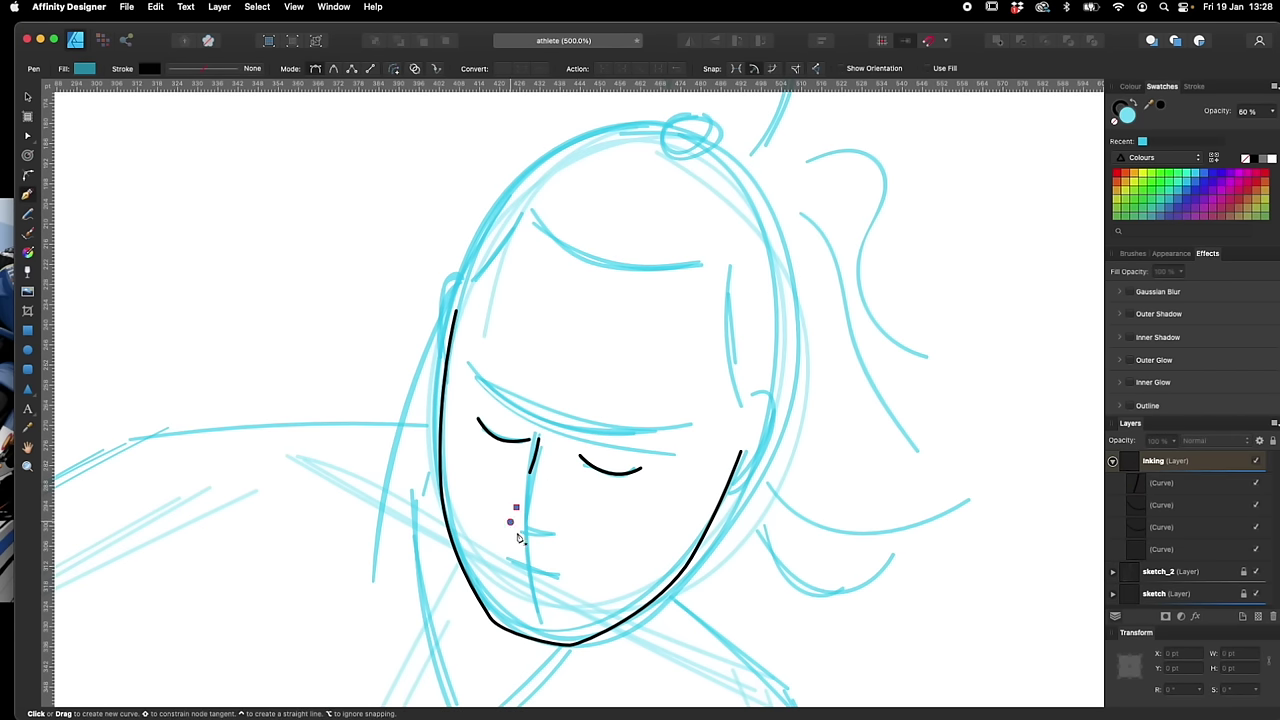
{"action": "left_click_drag", "start_coordinate": [516, 532], "coordinate": [526, 537]}
{"action": "key", "text": "super+z"}
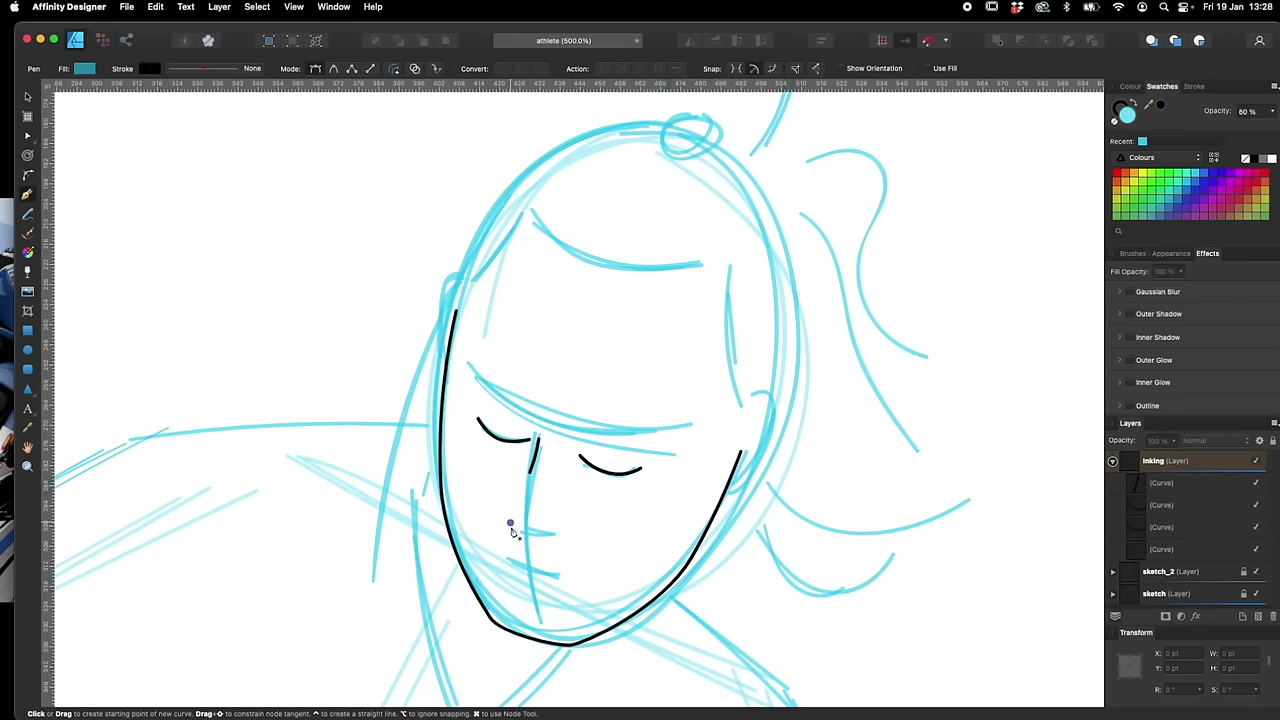
Draw the nose tip and nostrils as an open U-shaped Pen curve below the nose bridge, and deselect it
{"action": "left_click", "coordinate": [516, 510]}
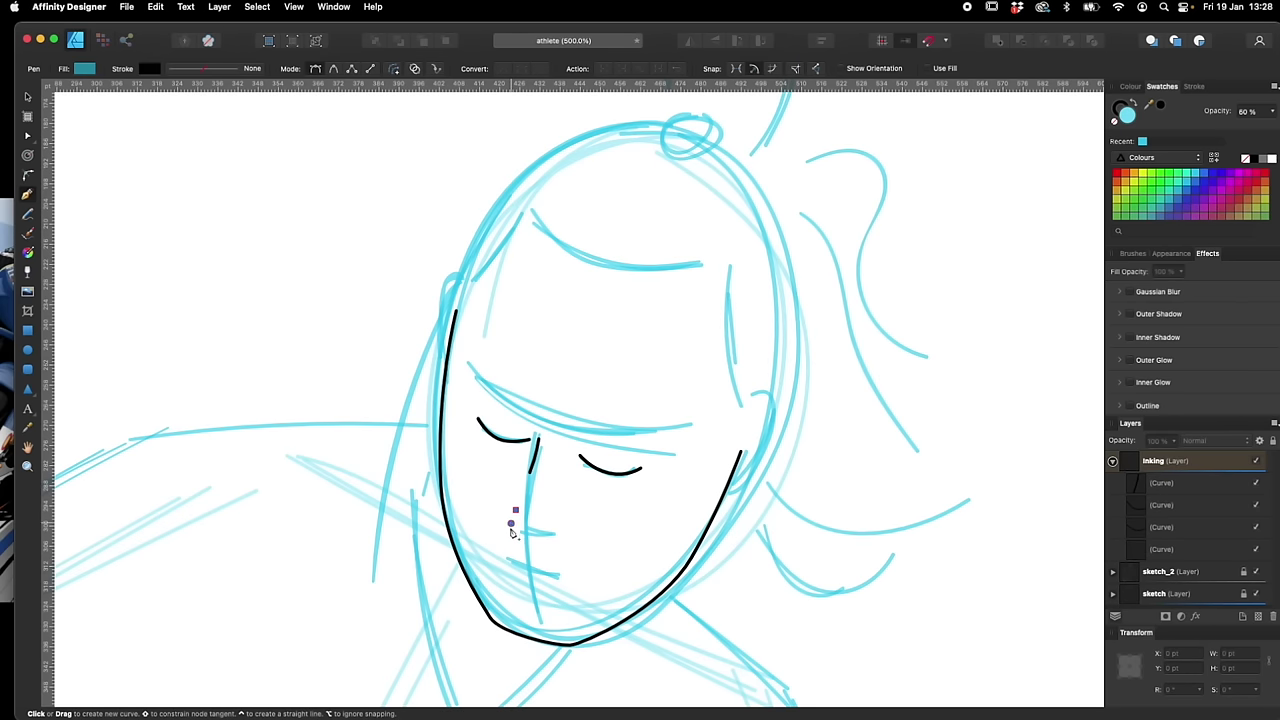
{"action": "left_click_drag", "start_coordinate": [511, 532], "coordinate": [536, 544]}
{"action": "left_click", "coordinate": [557, 516]}
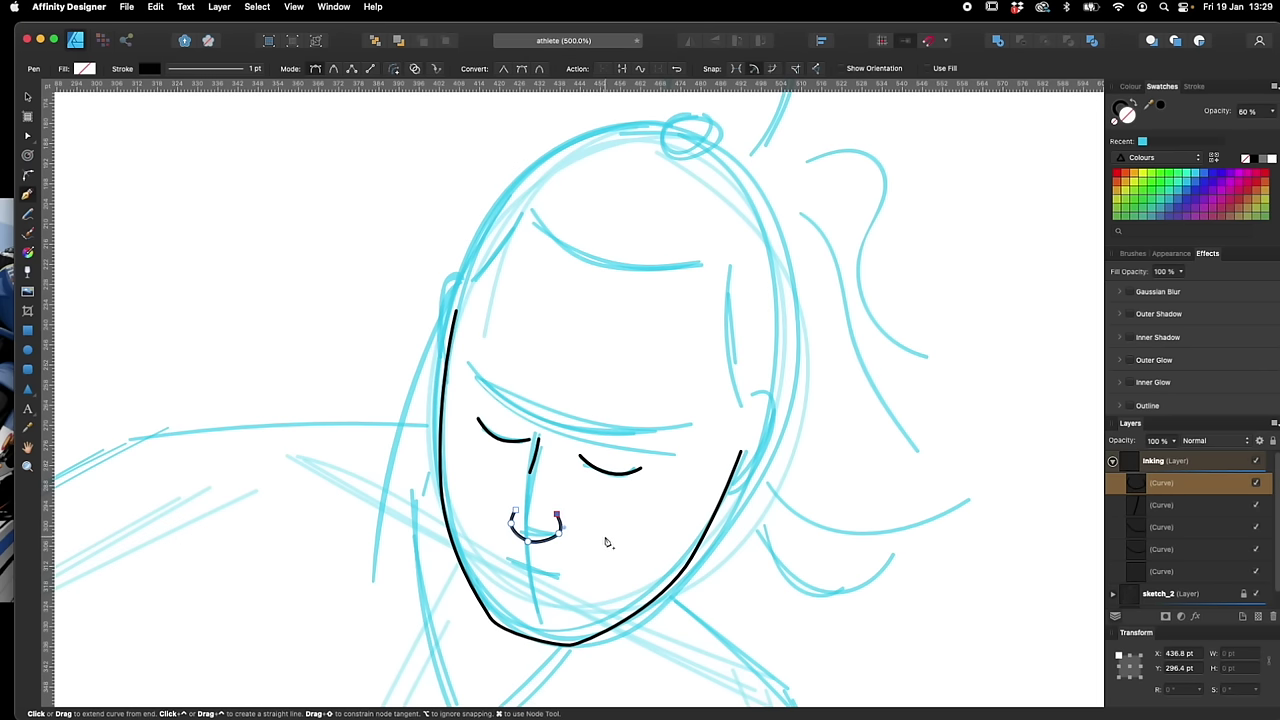
{"action": "key", "text": "v"}
{"action": "left_click", "coordinate": [608, 533]}
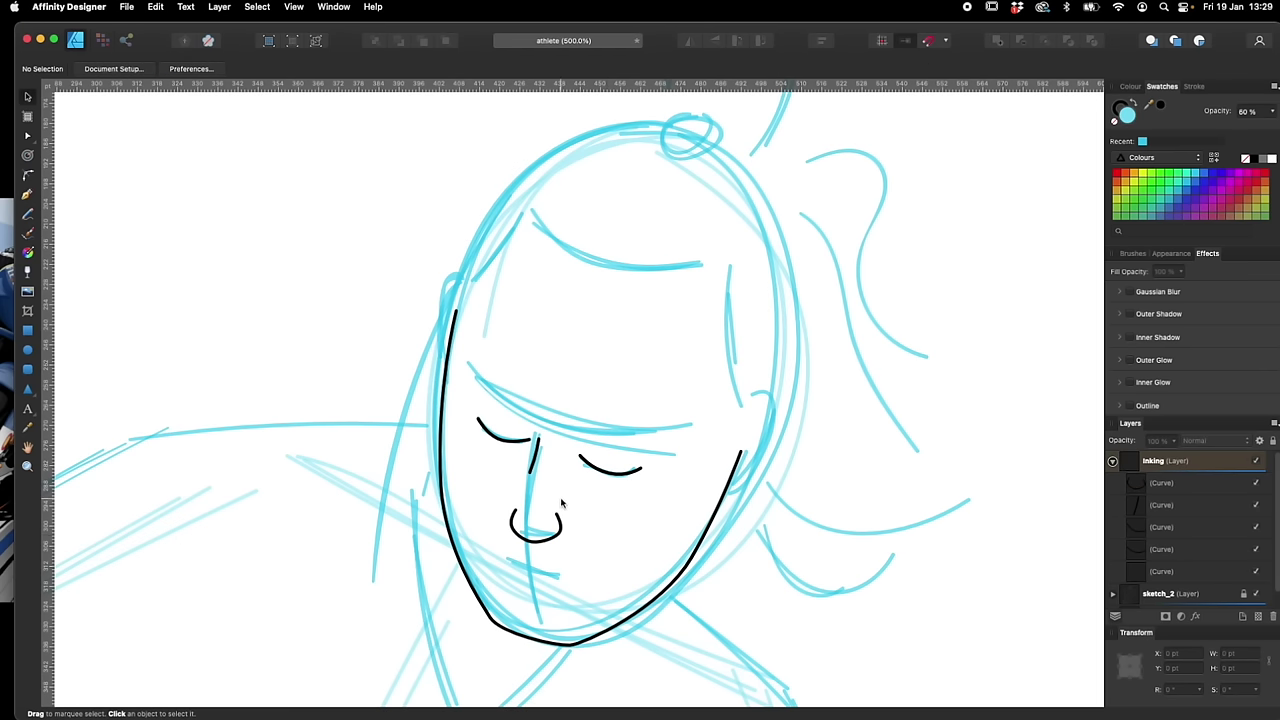
Reshape the nose curve by moving its side nodes so that both nostrils flare outward
{"action": "scroll", "coordinate": [502, 479], "scroll_direction": "up", "scroll_amount": 5}
{"action": "key", "text": "a"}
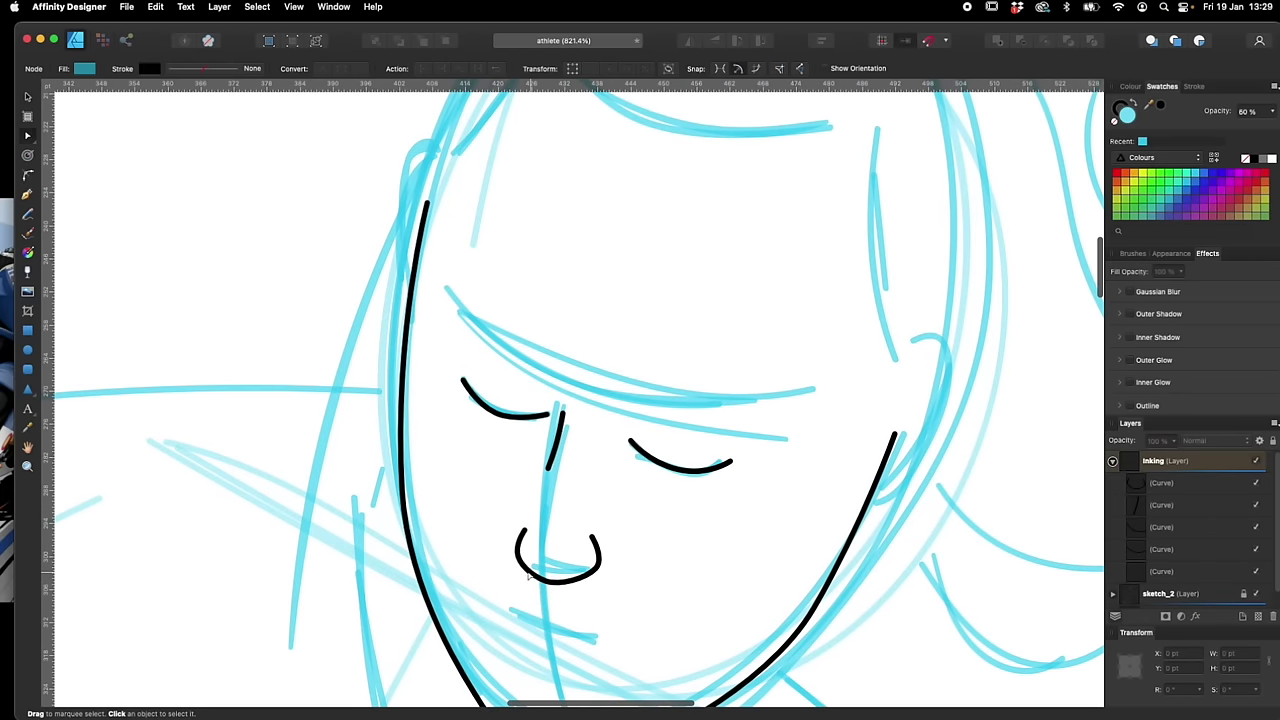
{"action": "left_click", "coordinate": [522, 566]}
{"action": "left_click_drag", "start_coordinate": [518, 552], "coordinate": [516, 545]}
{"action": "left_click_drag", "start_coordinate": [598, 569], "coordinate": [601, 535]}
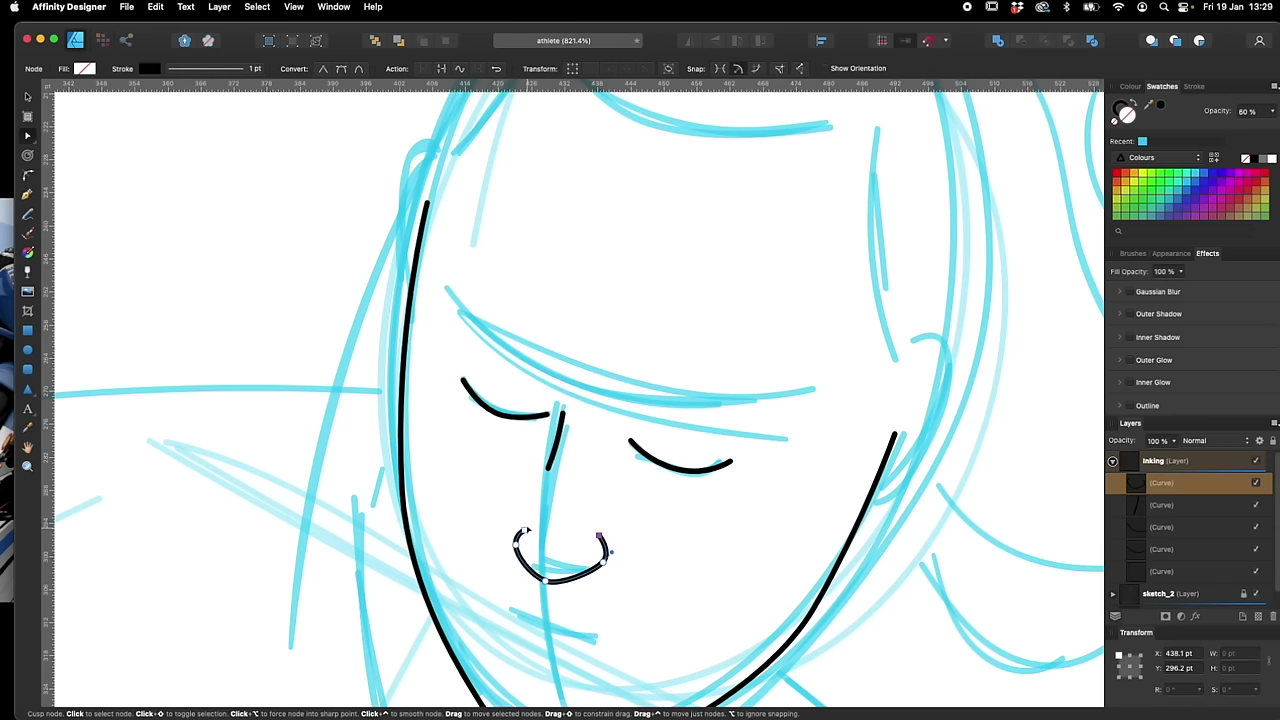
{"action": "left_click", "coordinate": [610, 495]}
With the Pencil tool, draw a short arched stroke about 11.5 pt wide above the closed eye on the right side
{"action": "scroll", "coordinate": [786, 551], "scroll_direction": "up", "scroll_amount": 3}
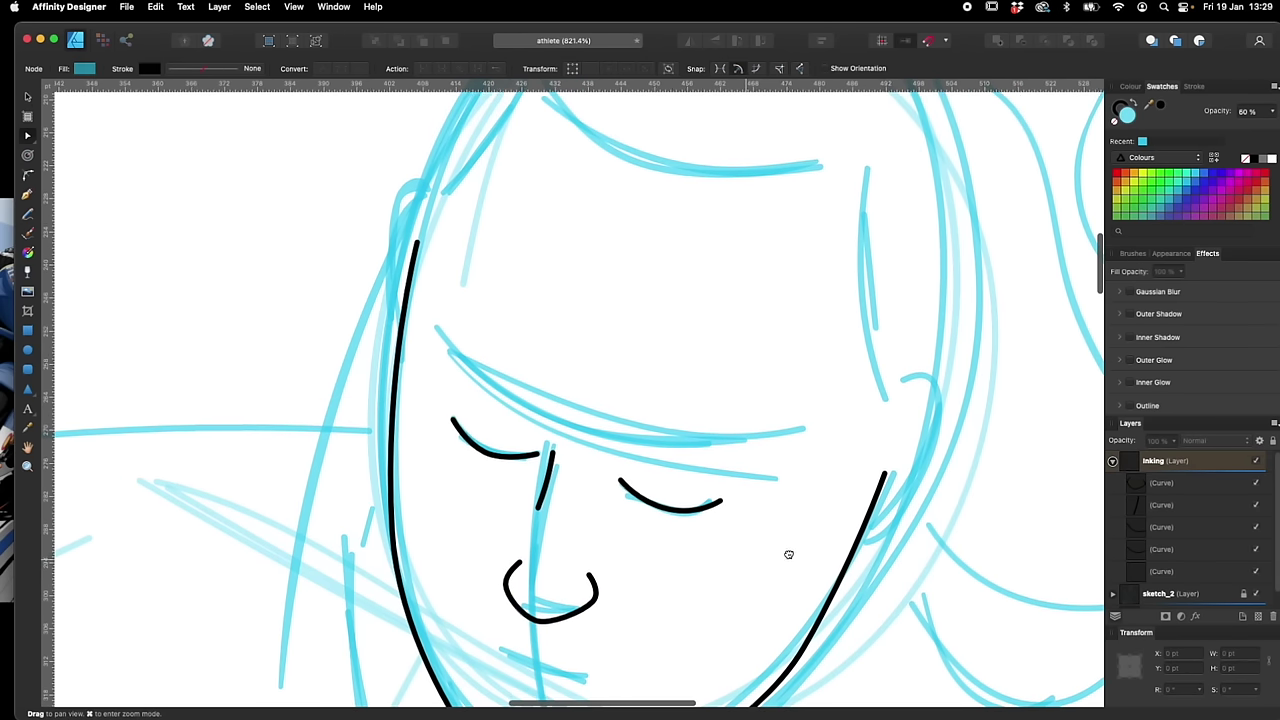
{"action": "scroll", "coordinate": [809, 504], "scroll_direction": "up", "scroll_amount": 2}
{"action": "key", "text": "n"}
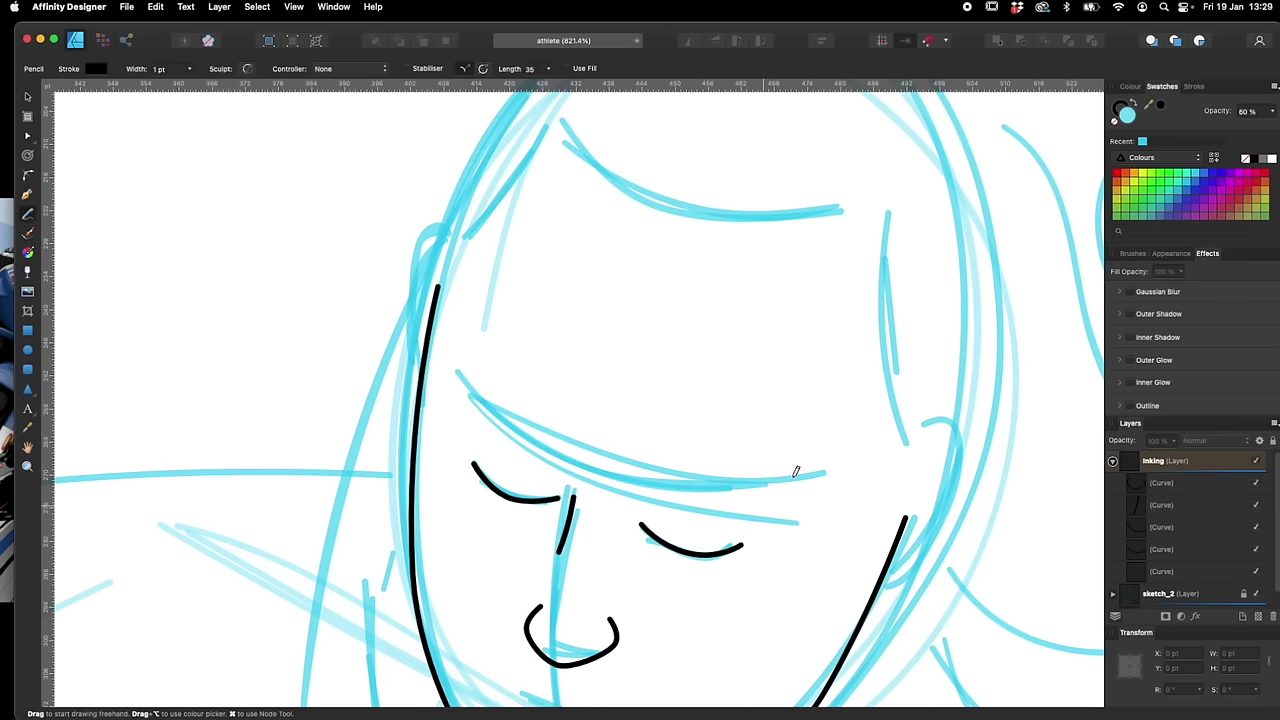
{"action": "left_click_drag", "start_coordinate": [681, 498], "coordinate": [737, 503]}
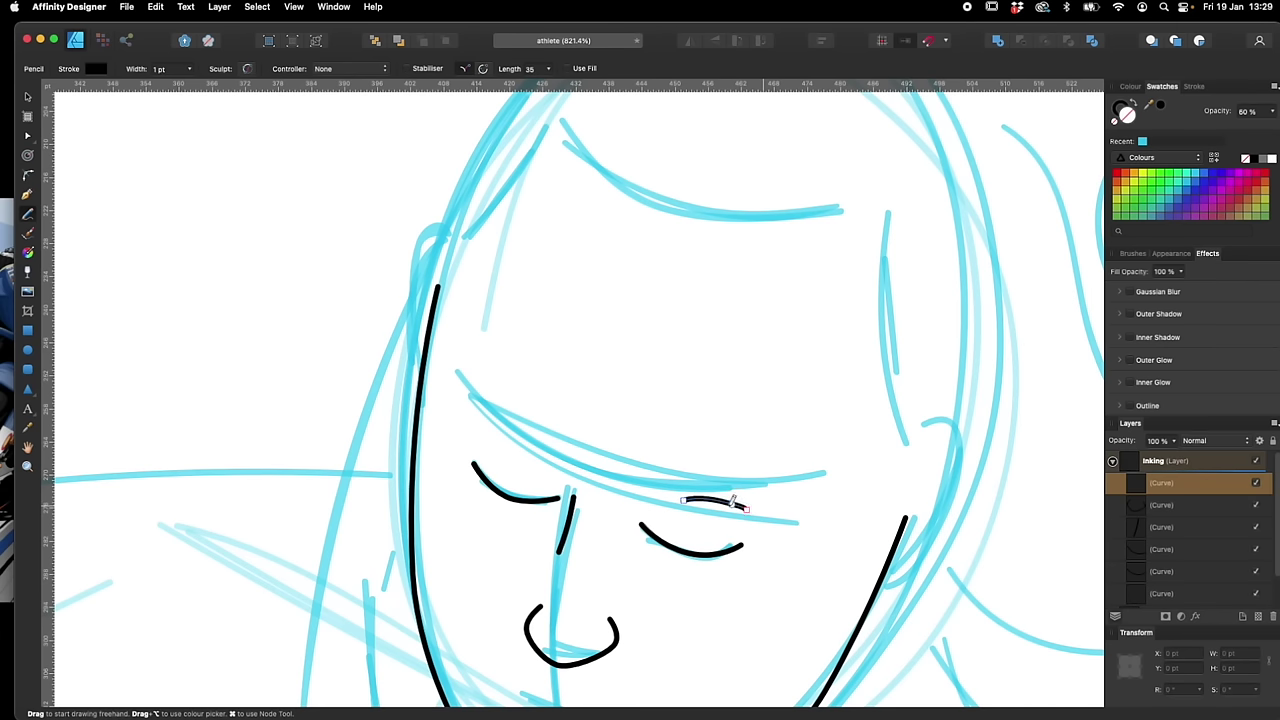
{"action": "key", "text": "v"}
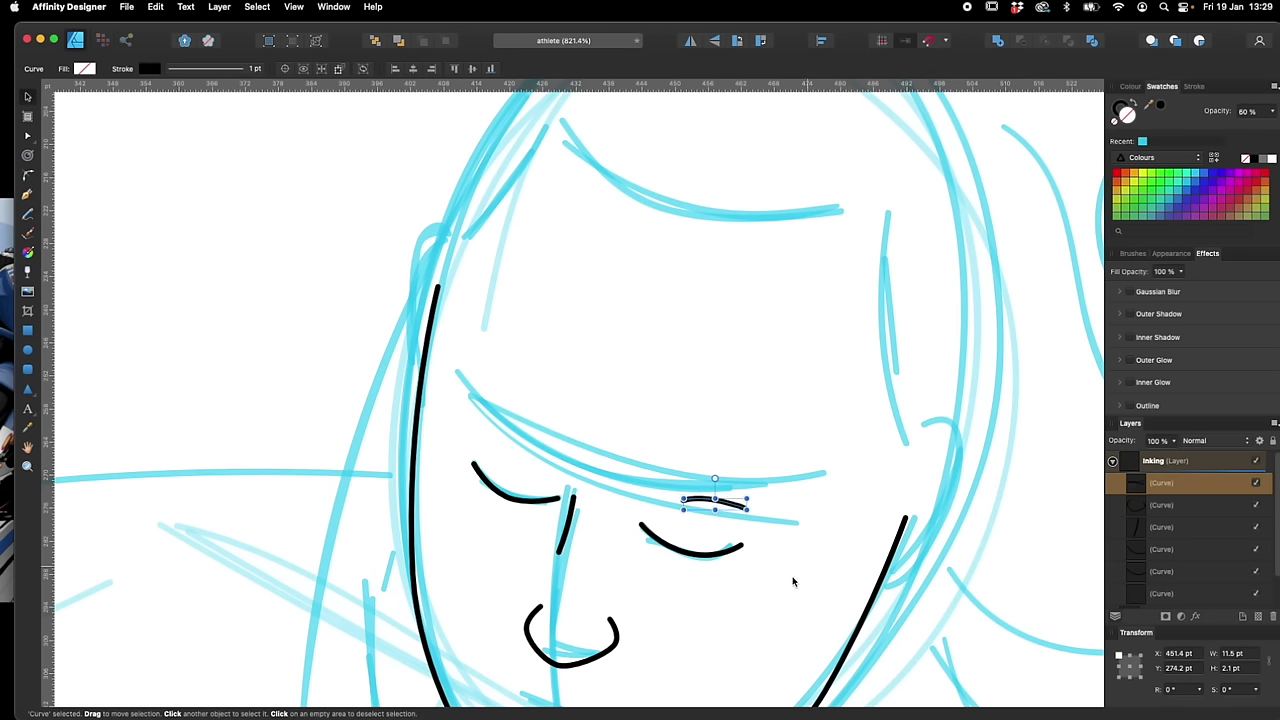
Pencil short detail strokes around both closed eyes: an inner-corner curve and under-eye line on the right, an under-eye line and eyelid arch on the left
{"action": "key", "text": "n"}
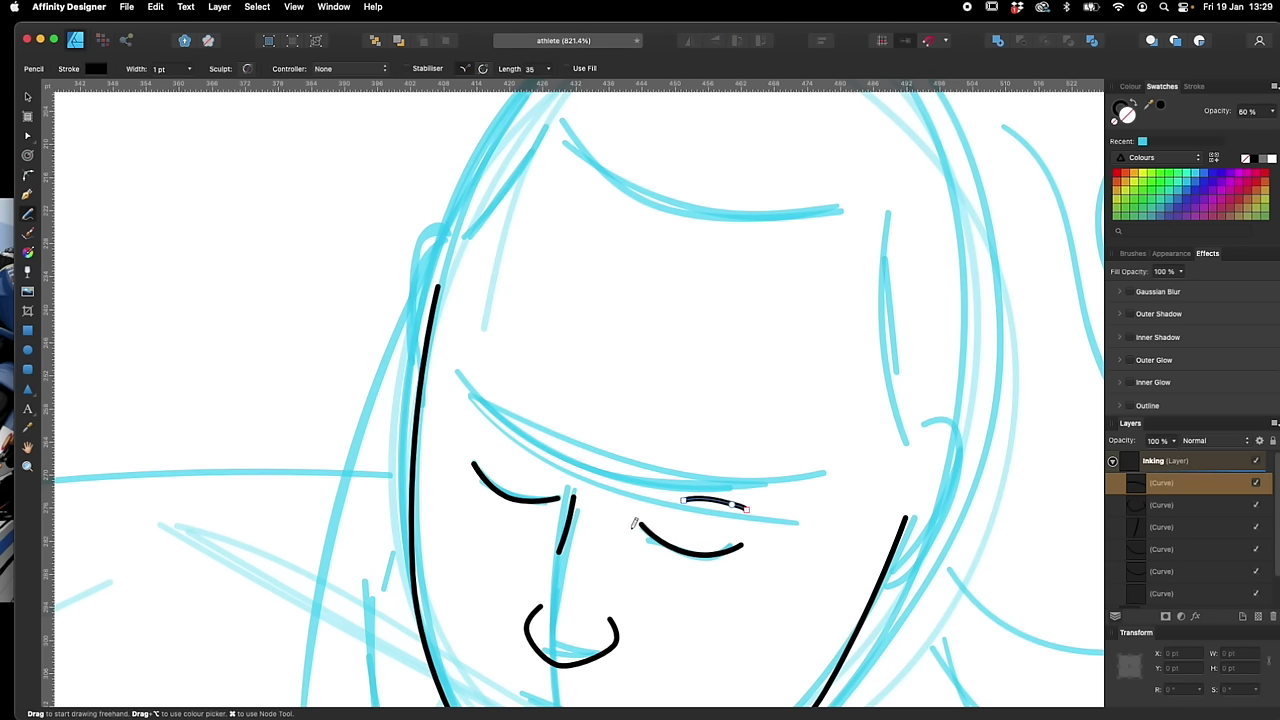
{"action": "key", "text": "super+z"}
{"action": "left_click_drag", "start_coordinate": [630, 518], "coordinate": [627, 541]}
{"action": "left_click_drag", "start_coordinate": [645, 556], "coordinate": [690, 584]}
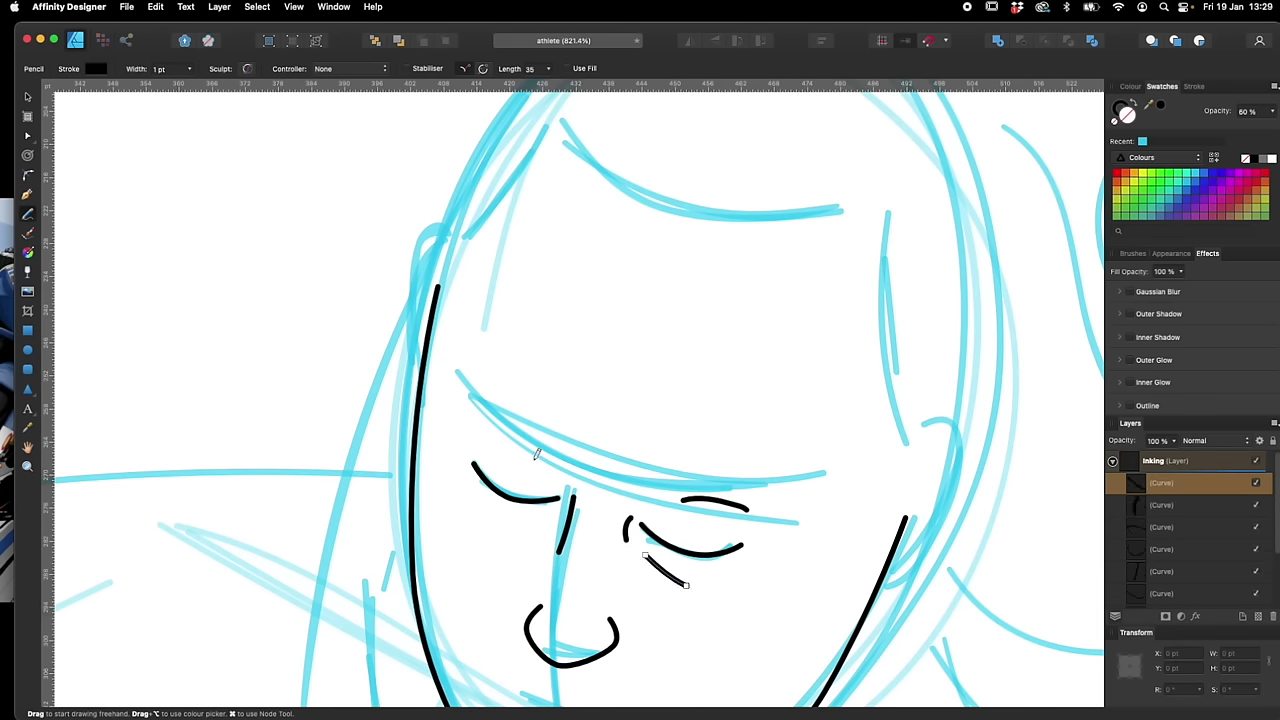
{"action": "left_click_drag", "start_coordinate": [516, 517], "coordinate": [548, 508]}
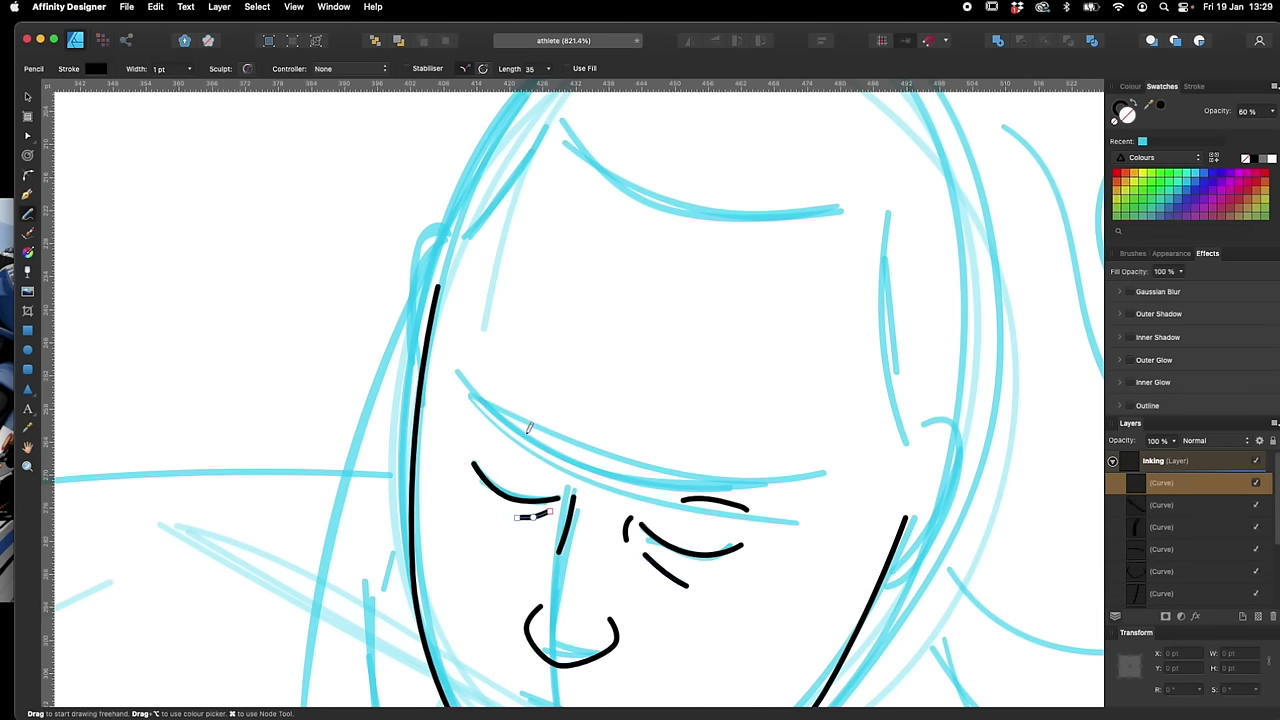
{"action": "left_click_drag", "start_coordinate": [481, 441], "coordinate": [537, 453]}
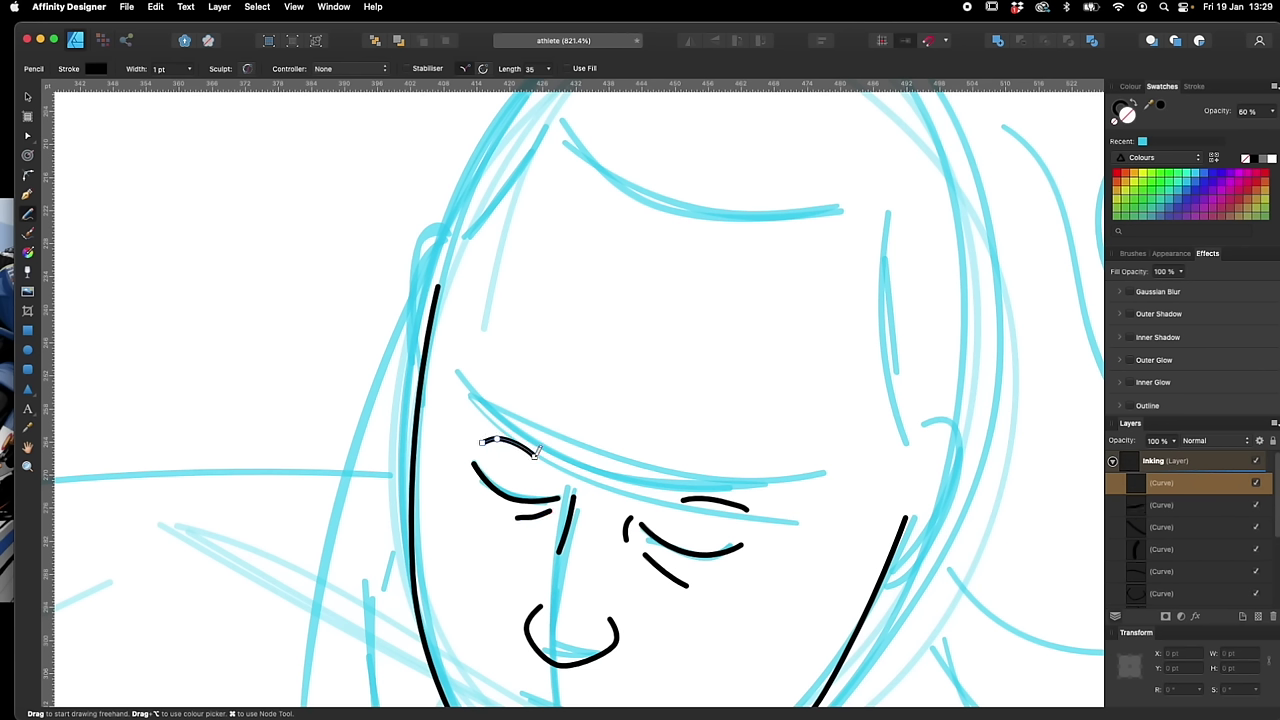
Pencil both eyebrows as pairs of wavy lines above the eyes, following the slant of the sketch, and deselect them
{"action": "mouse_move", "coordinate": [576, 446]}
{"action": "left_mouse_down"}
{"action": "mouse_move", "coordinate": [477, 361]}
{"action": "mouse_move", "coordinate": [501, 402]}
{"action": "mouse_move", "coordinate": [560, 438]}
{"action": "left_mouse_up"}
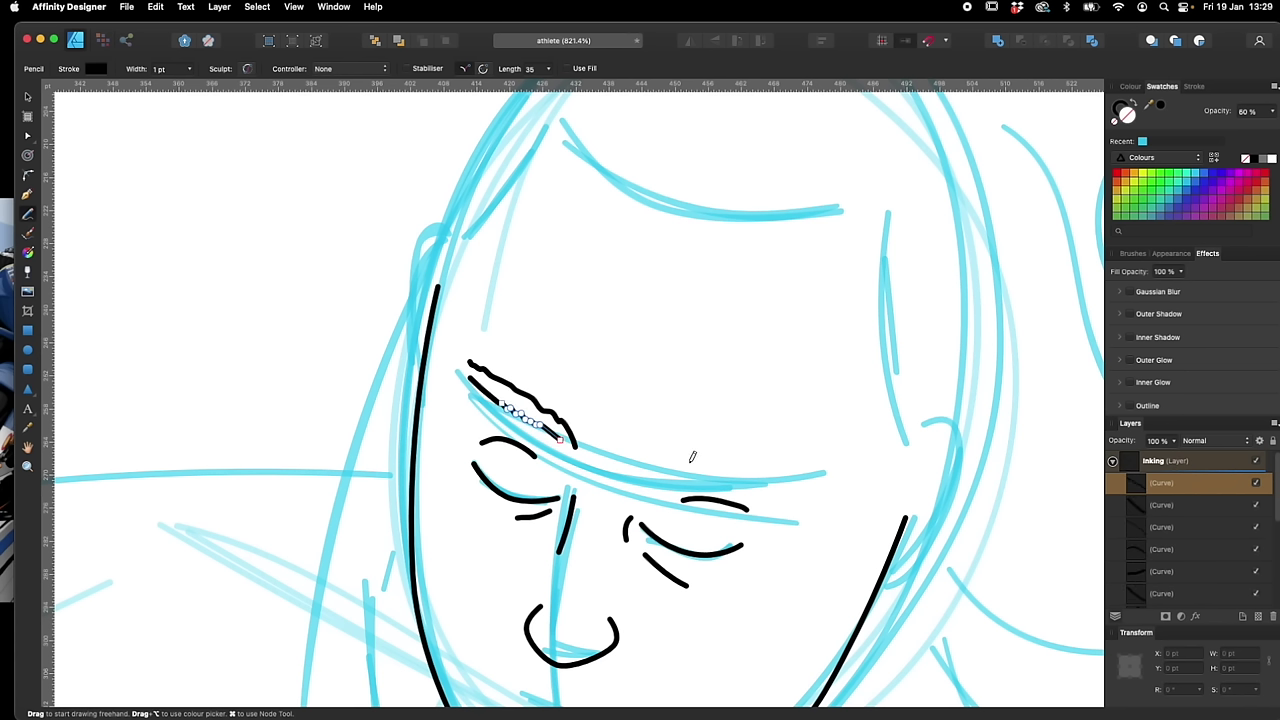
{"action": "left_click_drag", "start_coordinate": [680, 459], "coordinate": [787, 452]}
{"action": "left_click_drag", "start_coordinate": [664, 450], "coordinate": [786, 437]}
{"action": "key", "text": "super+minus"}
{"action": "key", "text": "super+minus"}
{"action": "key", "text": "super+minus"}
{"action": "key", "text": "super+minus"}
{"action": "key", "text": "super+minus"}
{"action": "key", "text": "super+minus"}
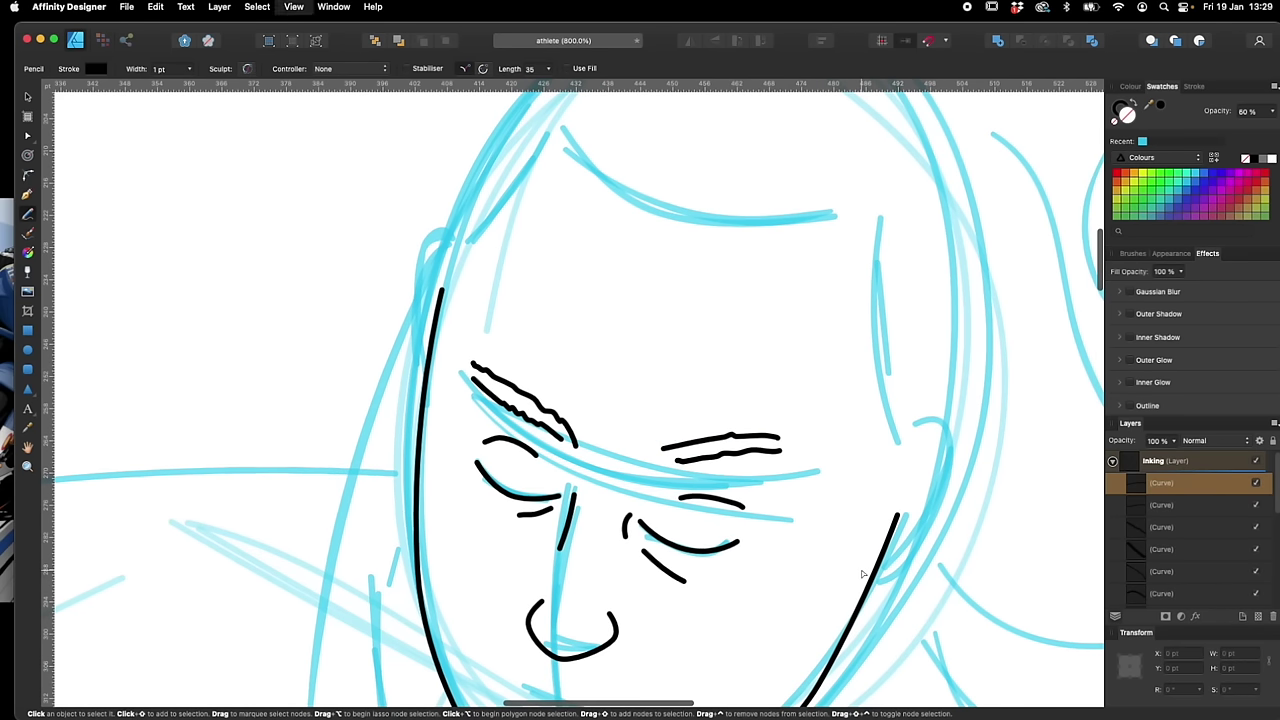
{"action": "key", "text": "v"}
{"action": "left_click", "coordinate": [682, 612]}
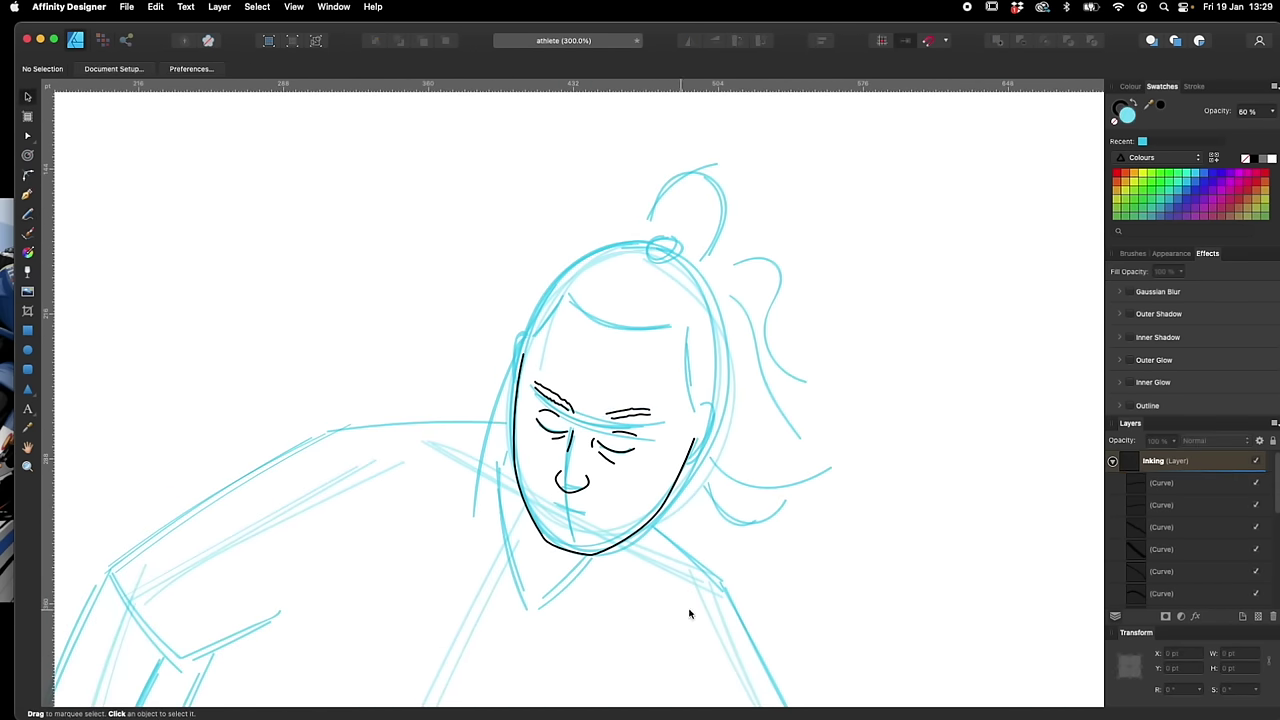
Draw the mouth line as a three-node Pen curve about 24 pt wide below the nose, and deselect it
{"action": "left_click_drag", "start_coordinate": [481, 362], "coordinate": [714, 449]}
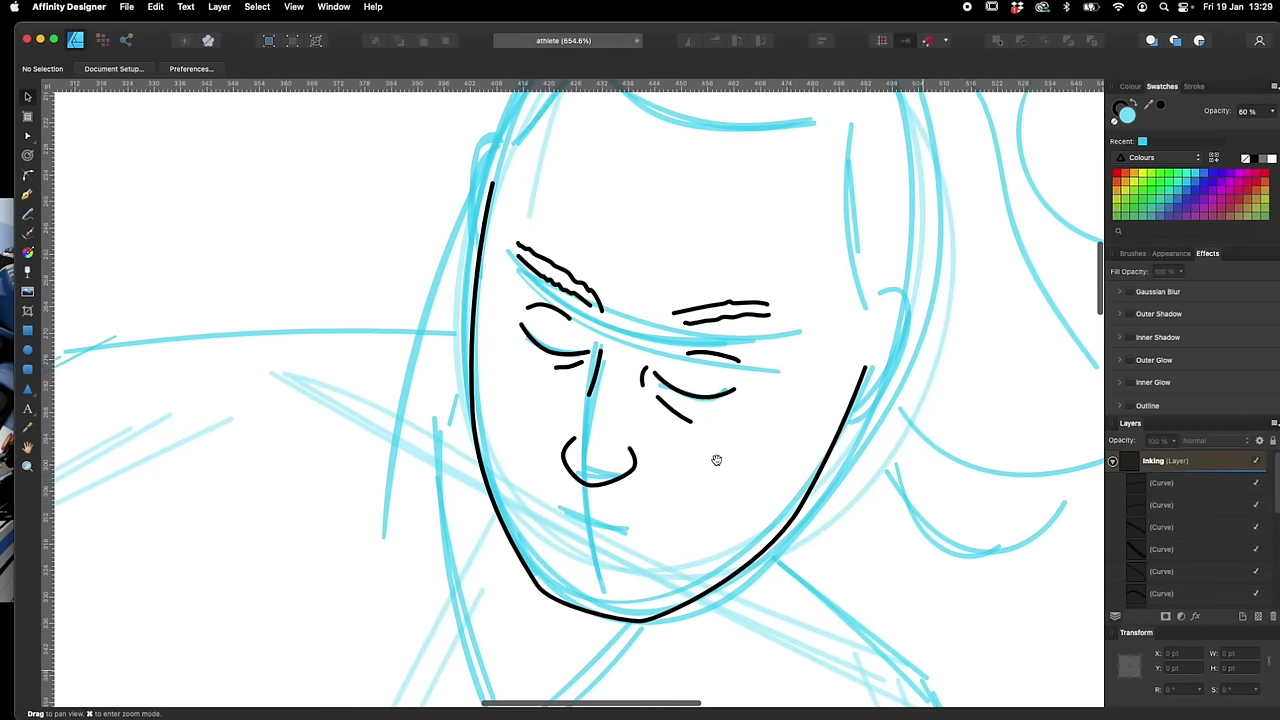
{"action": "scroll", "coordinate": [686, 528], "scroll_direction": "up", "scroll_amount": 2}
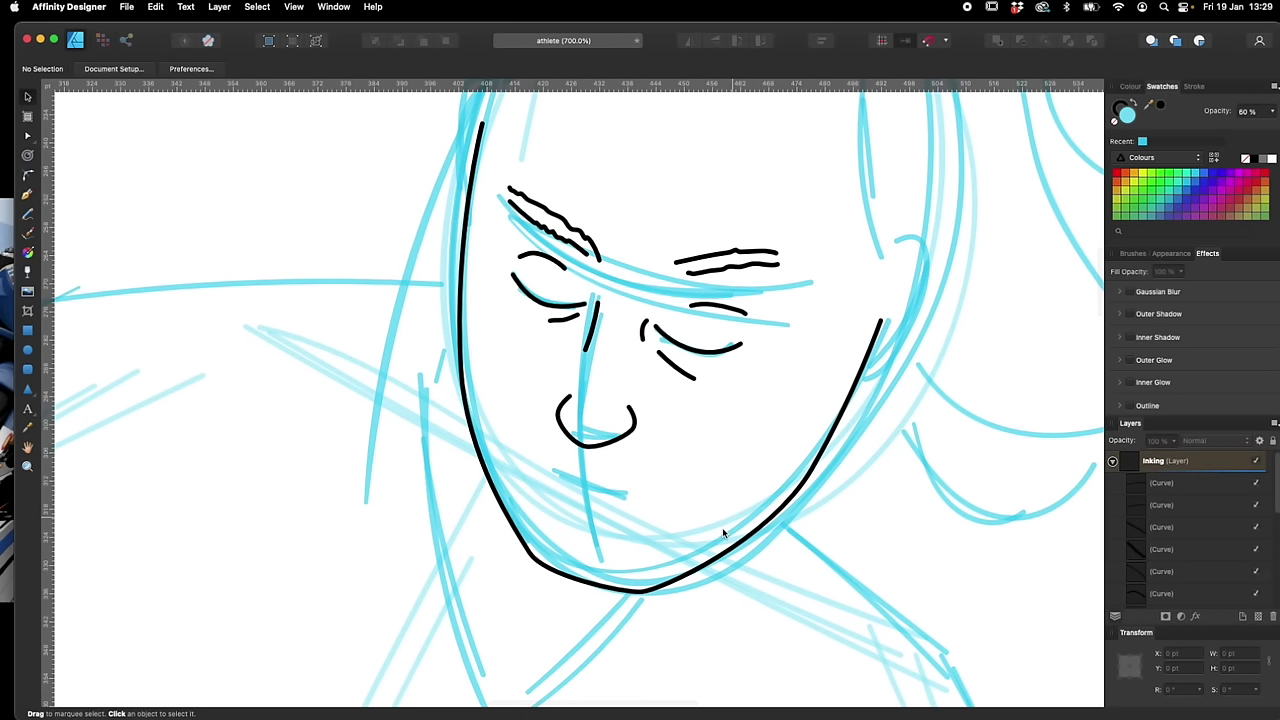
{"action": "key", "text": "p"}
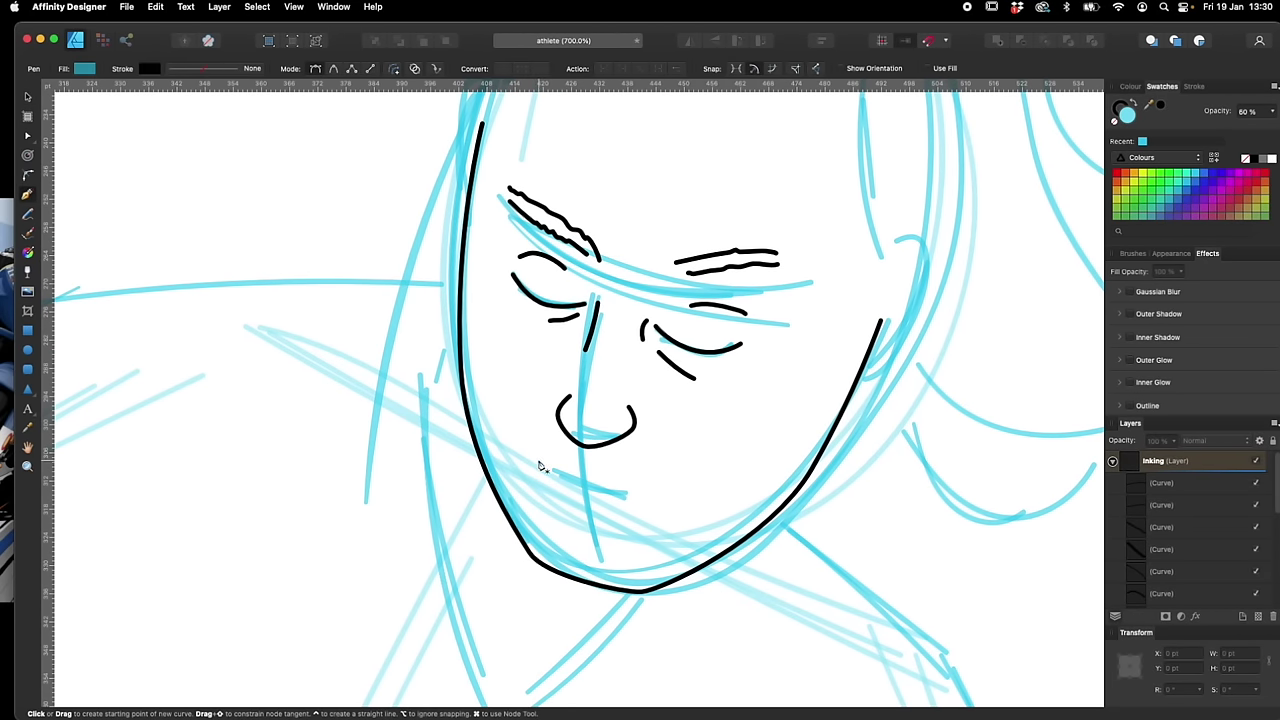
{"action": "left_click", "coordinate": [538, 456]}
{"action": "left_click", "coordinate": [577, 487]}
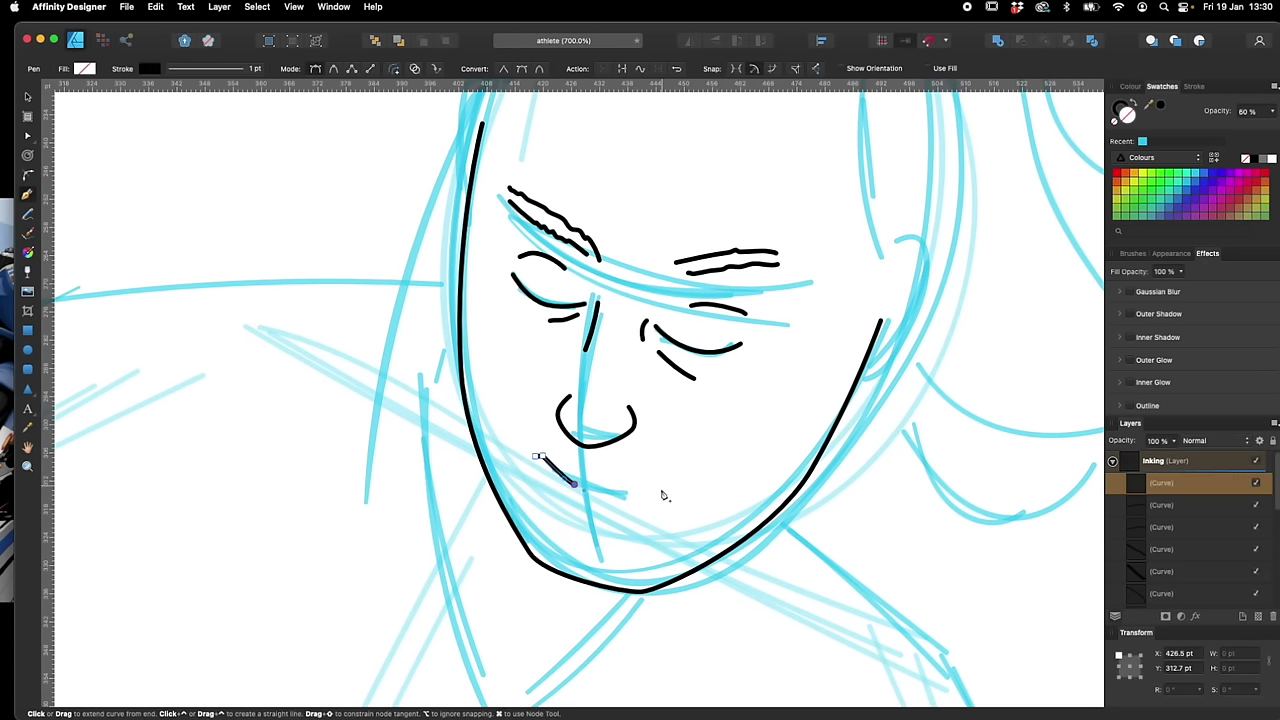
{"action": "left_click", "coordinate": [639, 494]}
{"action": "key", "text": "v"}
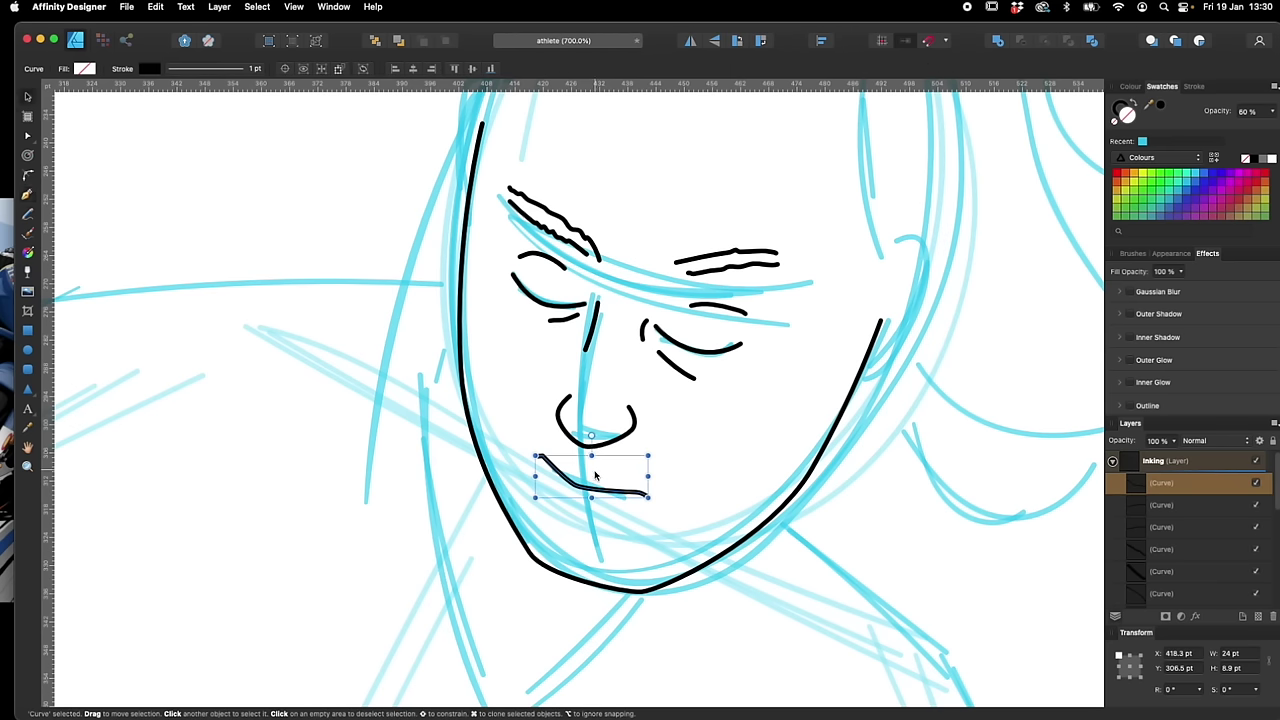
{"action": "left_click", "coordinate": [551, 480]}
Draw a curved lower lip below the mouth line and an upper lip contour about 12.9 pt wide above it with the Pen tool
{"action": "key", "text": "p"}
{"action": "left_click", "coordinate": [549, 475]}
{"action": "left_click_drag", "start_coordinate": [564, 499], "coordinate": [658, 492]}
{"action": "key", "text": "v"}
{"action": "left_click", "coordinate": [555, 463]}
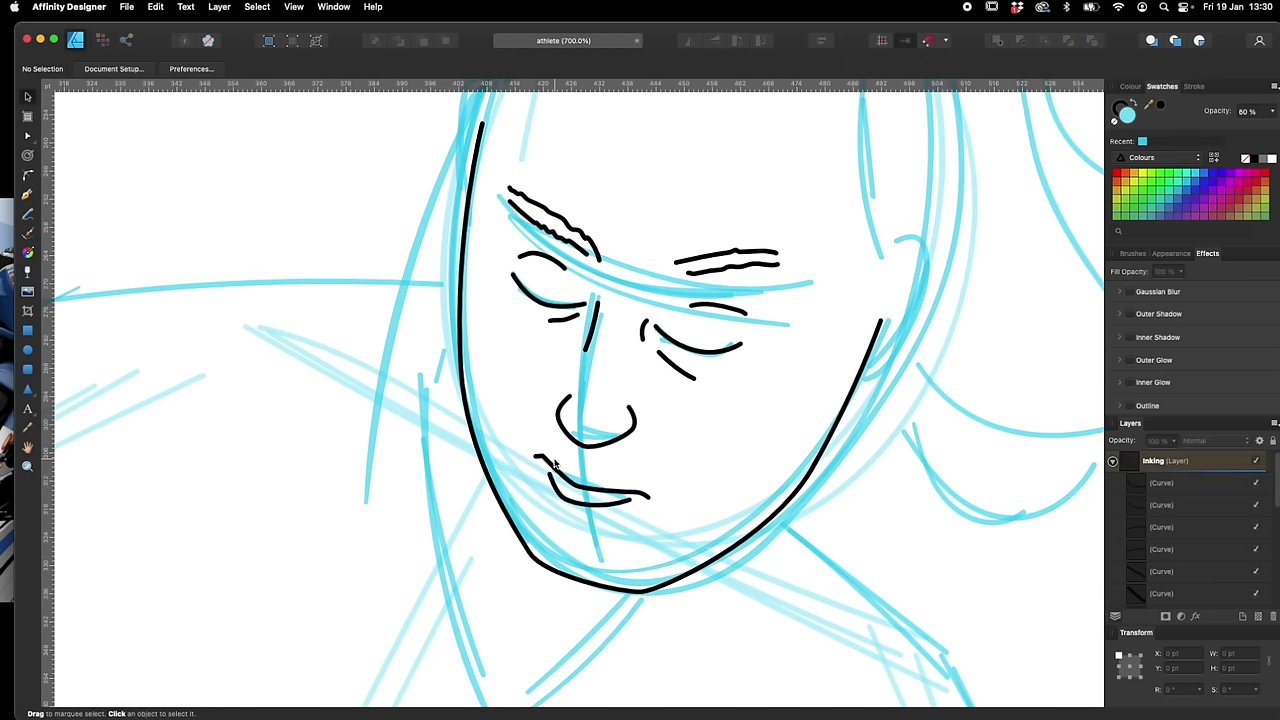
{"action": "key", "text": "p"}
{"action": "left_click", "coordinate": [578, 474]}
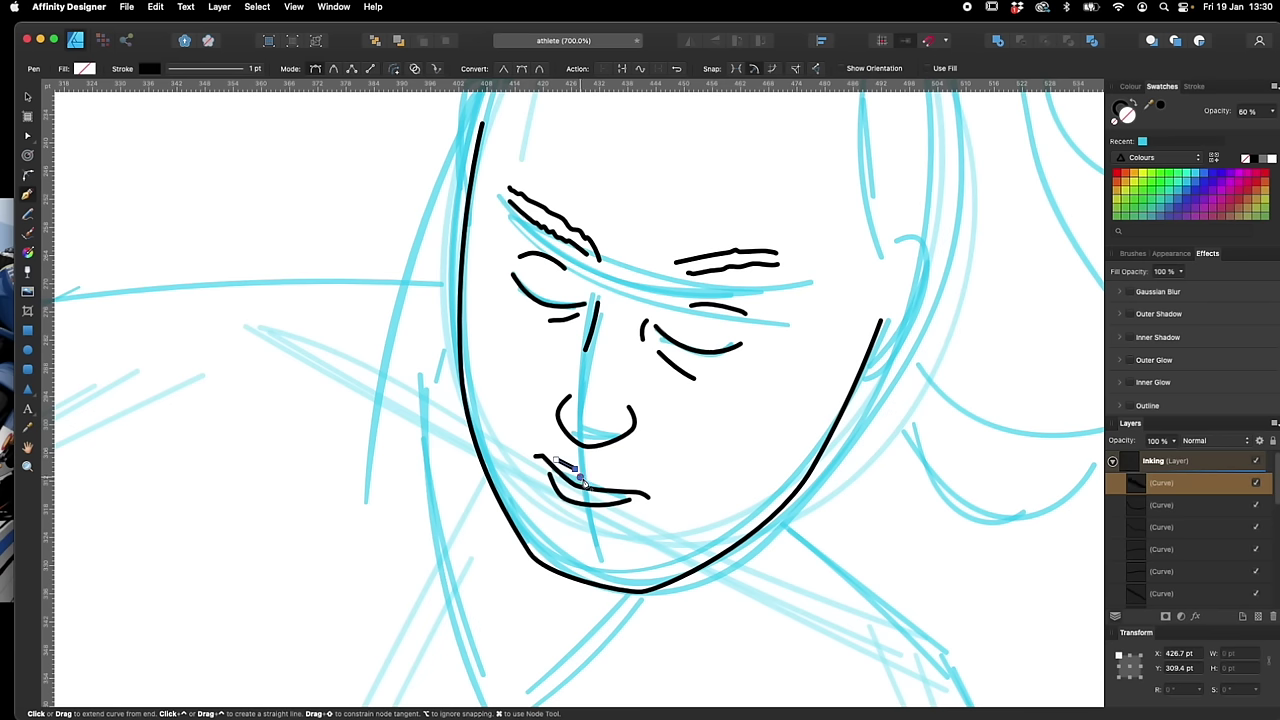
{"action": "left_click_drag", "start_coordinate": [618, 483], "coordinate": [638, 498]}
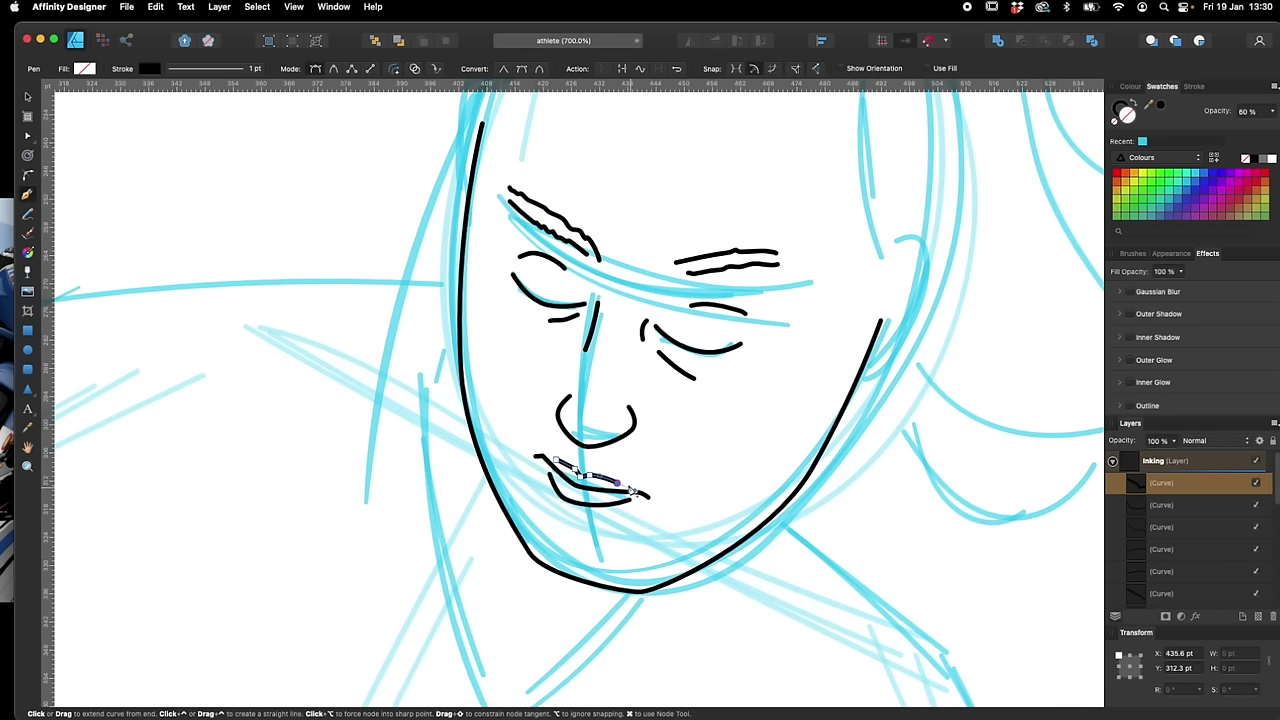
{"action": "key", "text": "v"}
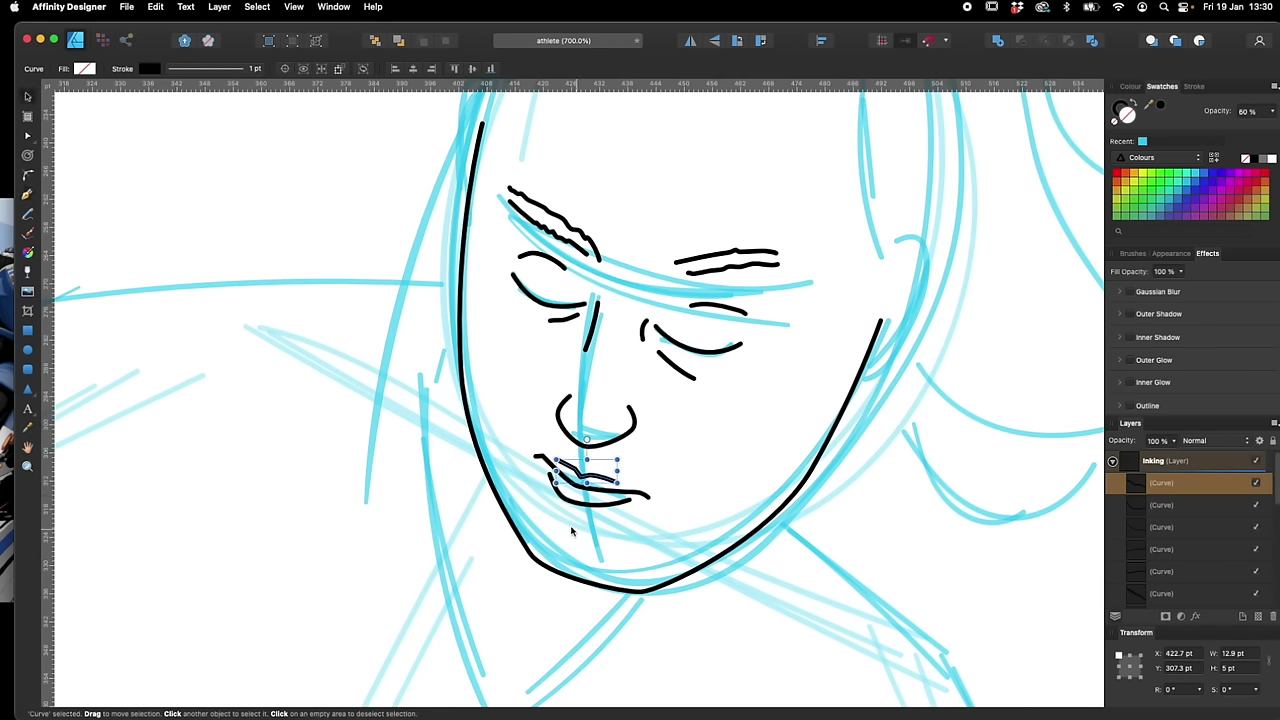
{"action": "left_click", "coordinate": [559, 520]}
Draw a short curved Pen crease below the lower lip and pencil a short slanted crease on each side of the nose
{"action": "key", "text": "p"}
{"action": "left_click", "coordinate": [560, 517]}
{"action": "left_click_drag", "start_coordinate": [607, 529], "coordinate": [630, 545]}
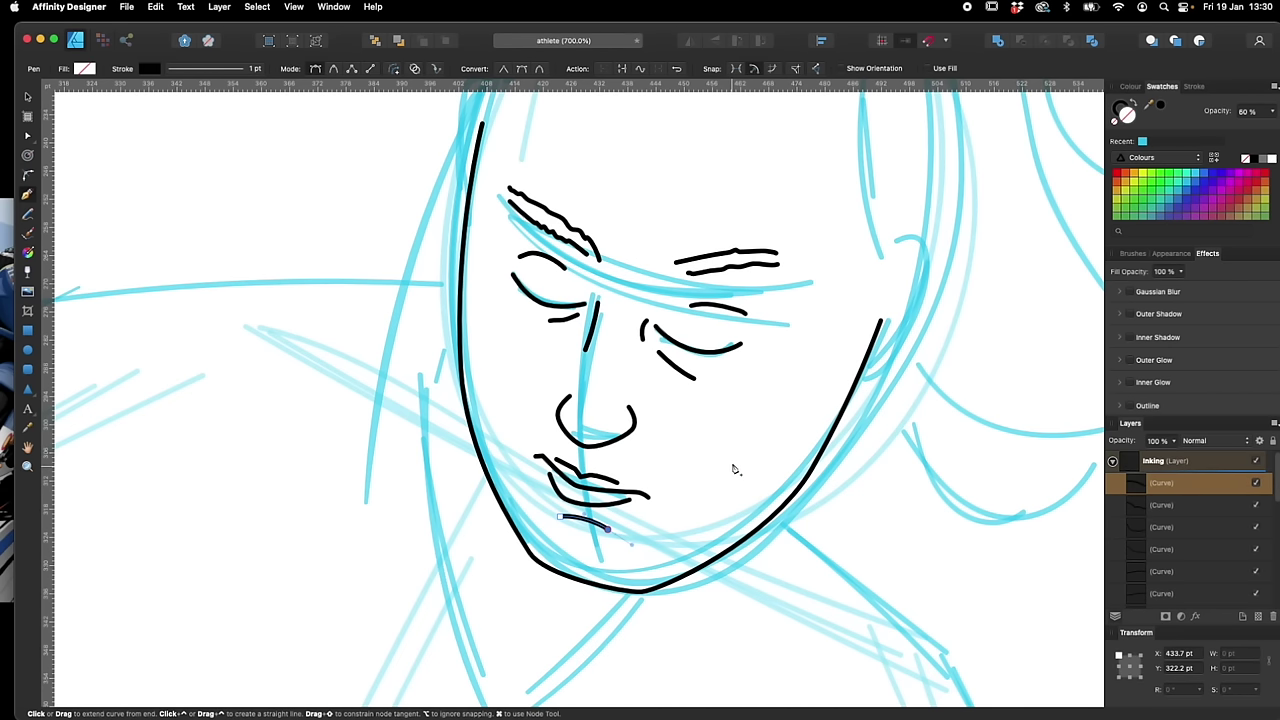
{"action": "key", "text": "a"}
{"action": "scroll", "coordinate": [733, 469], "scroll_direction": "up", "scroll_amount": 3}
{"action": "key", "text": "n"}
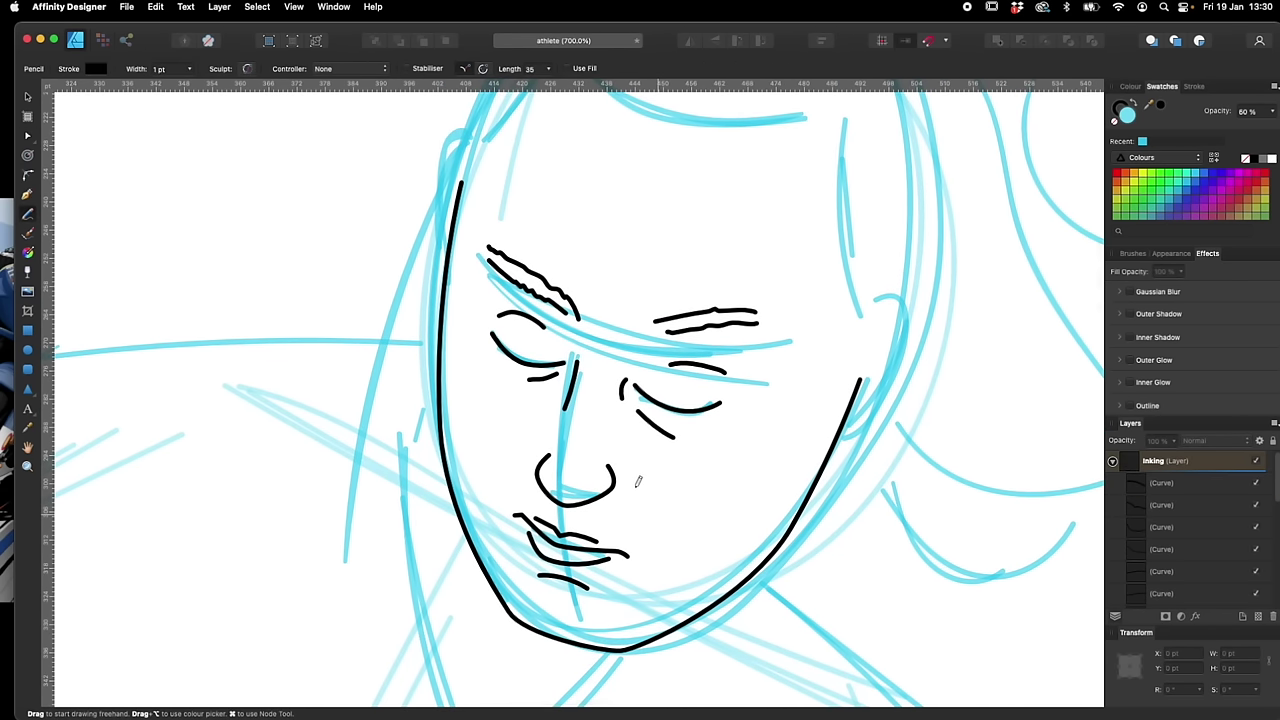
{"action": "left_click_drag", "start_coordinate": [634, 476], "coordinate": [645, 503]}
{"action": "left_click_drag", "start_coordinate": [527, 457], "coordinate": [513, 474]}
Ink the head outline with a Pen curve from the left temple over the crown to the hair tie, and deselect it
{"action": "scroll", "coordinate": [729, 434], "scroll_direction": "up", "scroll_amount": 10}
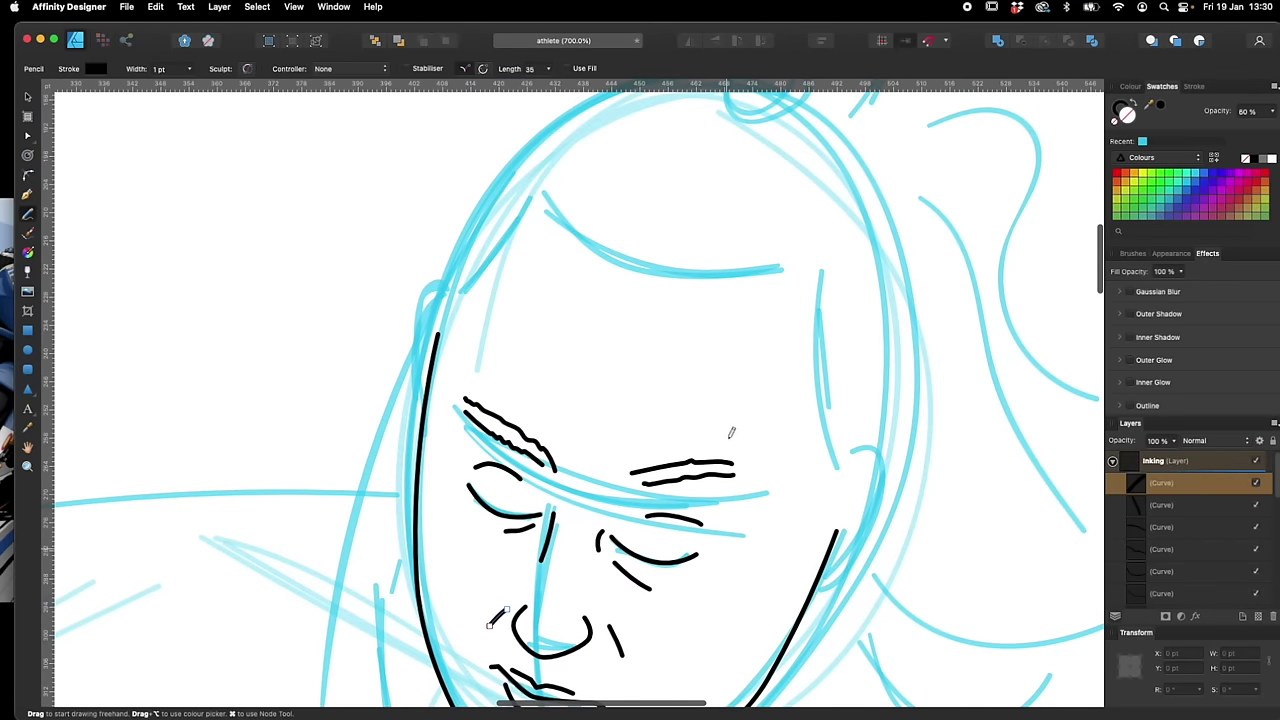
{"action": "key", "text": "p"}
{"action": "left_click", "coordinate": [404, 468]}
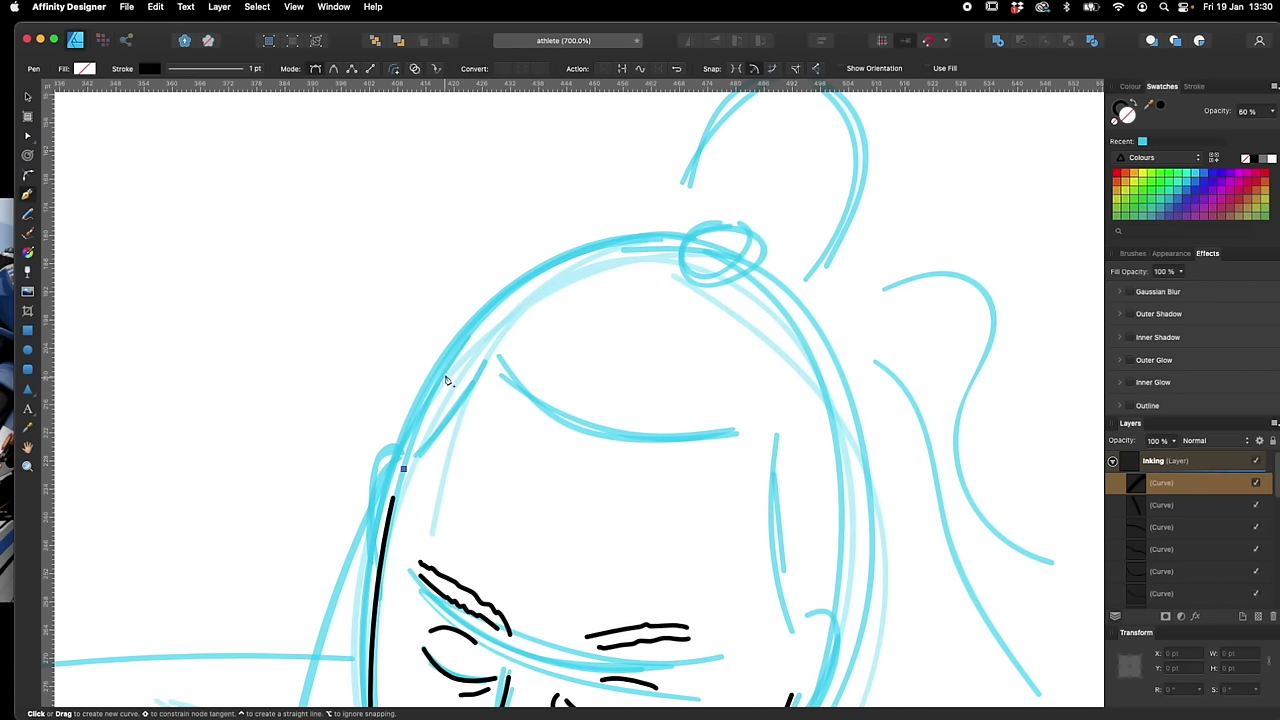
{"action": "left_click_drag", "start_coordinate": [432, 385], "coordinate": [444, 367]}
{"action": "scroll", "coordinate": [444, 367], "scroll_direction": "up", "scroll_amount": 3}
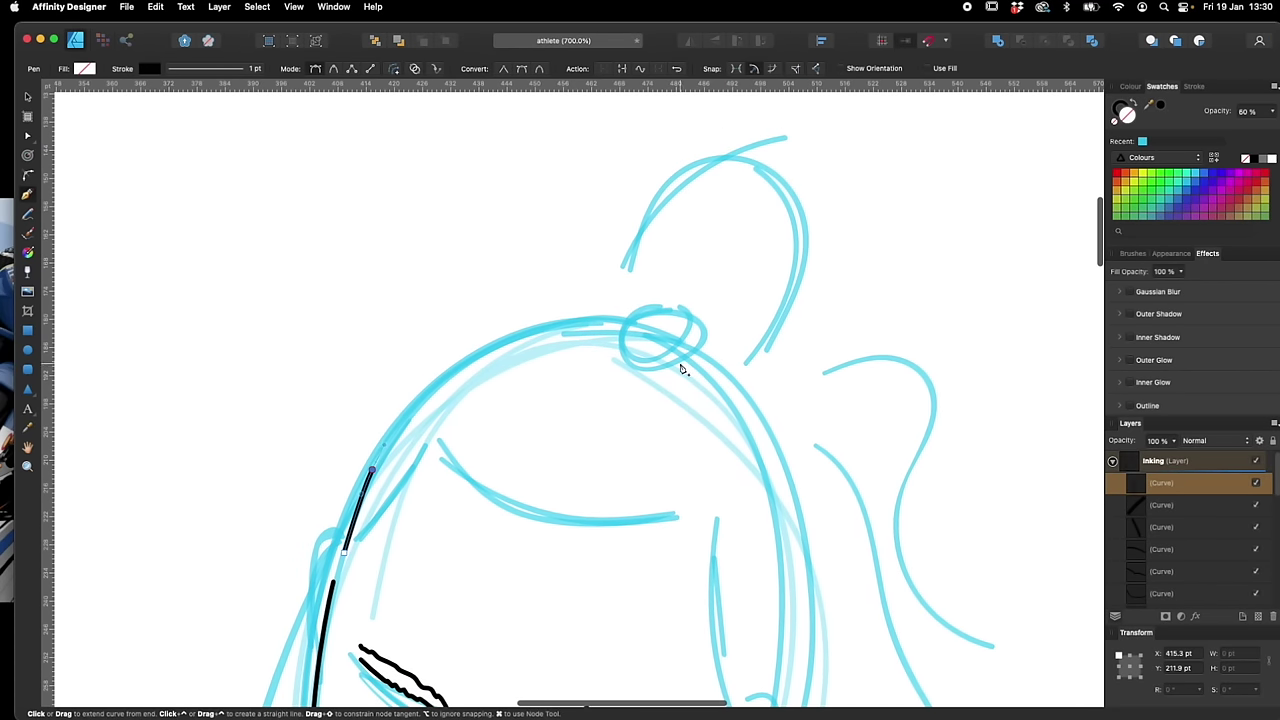
{"action": "left_click_drag", "start_coordinate": [612, 334], "coordinate": [745, 352]}
{"action": "scroll", "coordinate": [790, 380], "scroll_direction": "down", "scroll_amount": 4}
{"action": "scroll", "coordinate": [790, 380], "scroll_direction": "right", "scroll_amount": 4}
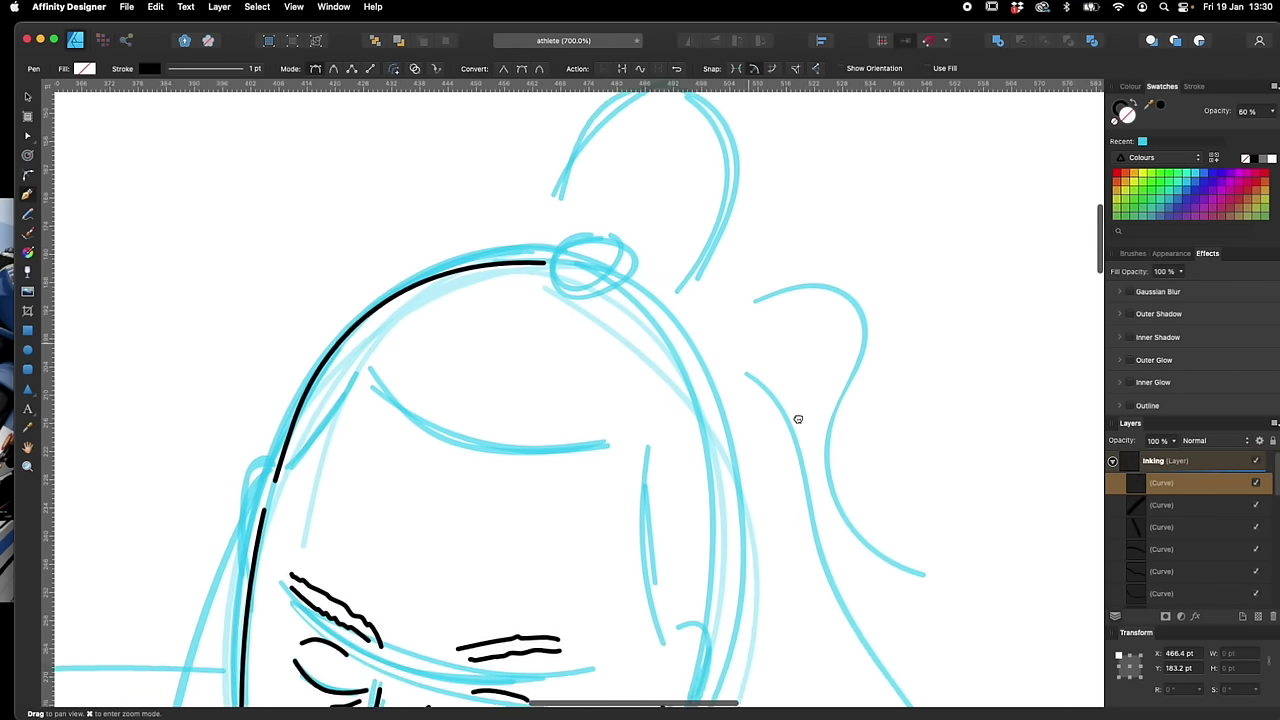
{"action": "key", "text": "n"}
{"action": "left_click_drag", "start_coordinate": [756, 420], "coordinate": [745, 414]}
{"action": "key", "text": "p"}
{"action": "key", "text": "Escape"}
{"action": "key", "text": "Escape"}
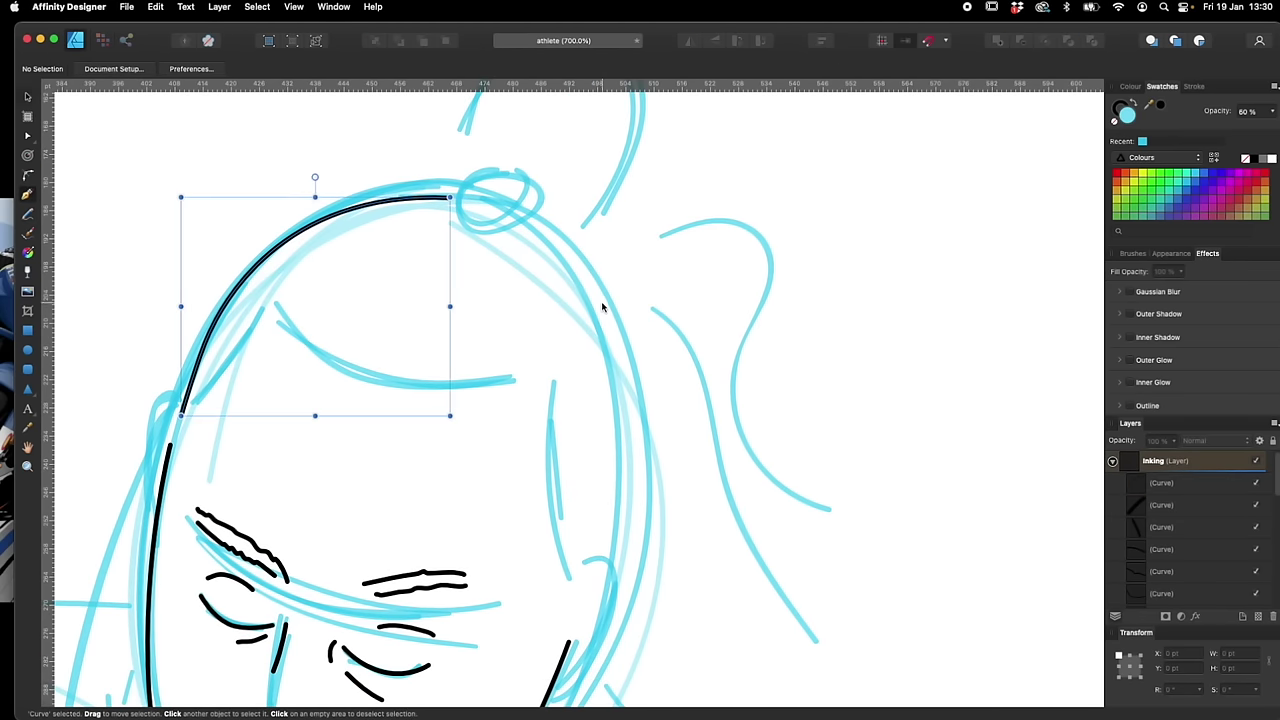
Ink the right side of the head with a Pen curve from beside the hair tie down to the top of the ear
{"action": "left_click", "coordinate": [548, 229]}
{"action": "left_click", "coordinate": [548, 232]}
{"action": "left_click", "coordinate": [625, 341]}
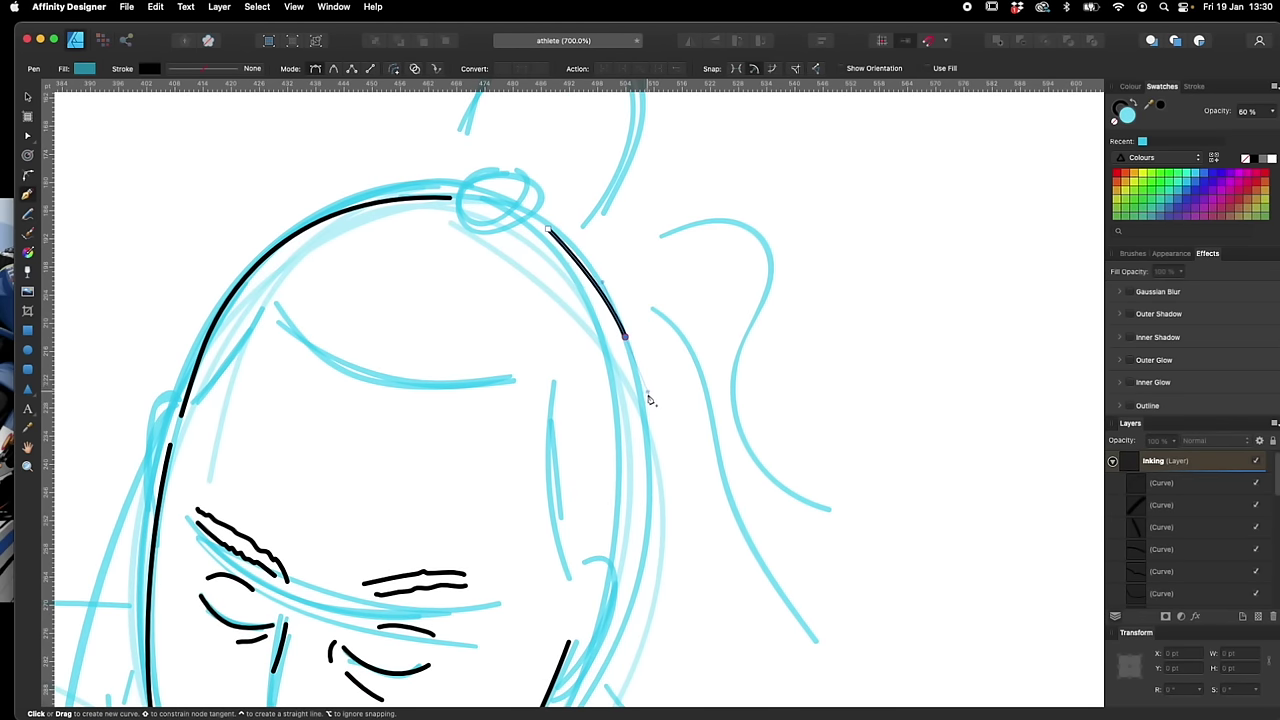
{"action": "left_click_drag", "start_coordinate": [688, 527], "coordinate": [679, 360]}
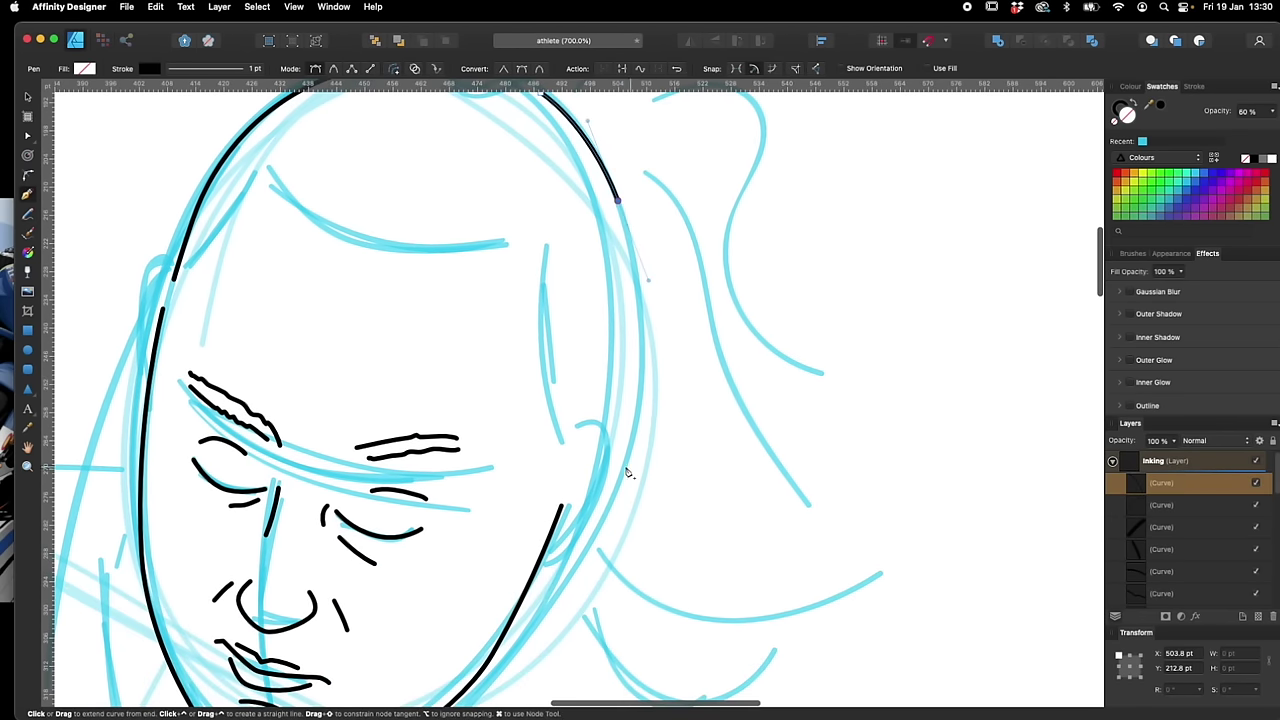
{"action": "left_click_drag", "start_coordinate": [606, 428], "coordinate": [600, 480]}
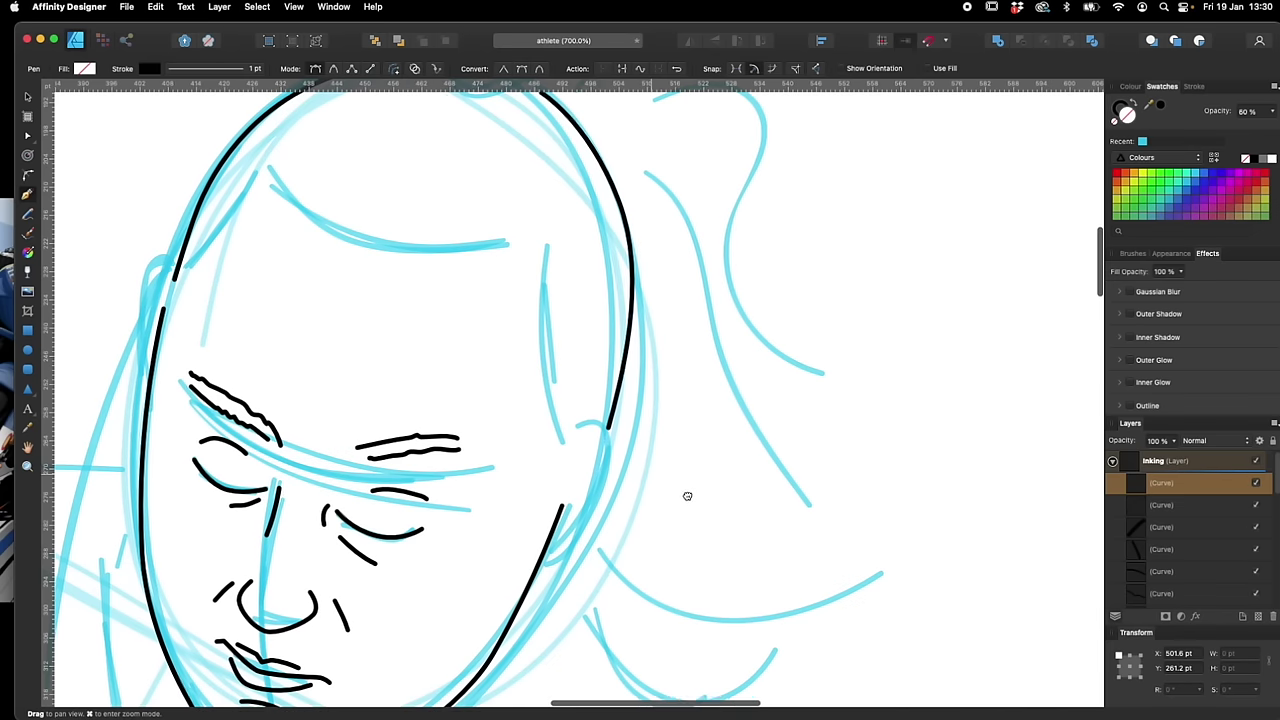
{"action": "left_click_drag", "start_coordinate": [687, 496], "coordinate": [731, 529]}
{"action": "key", "text": "Escape"}
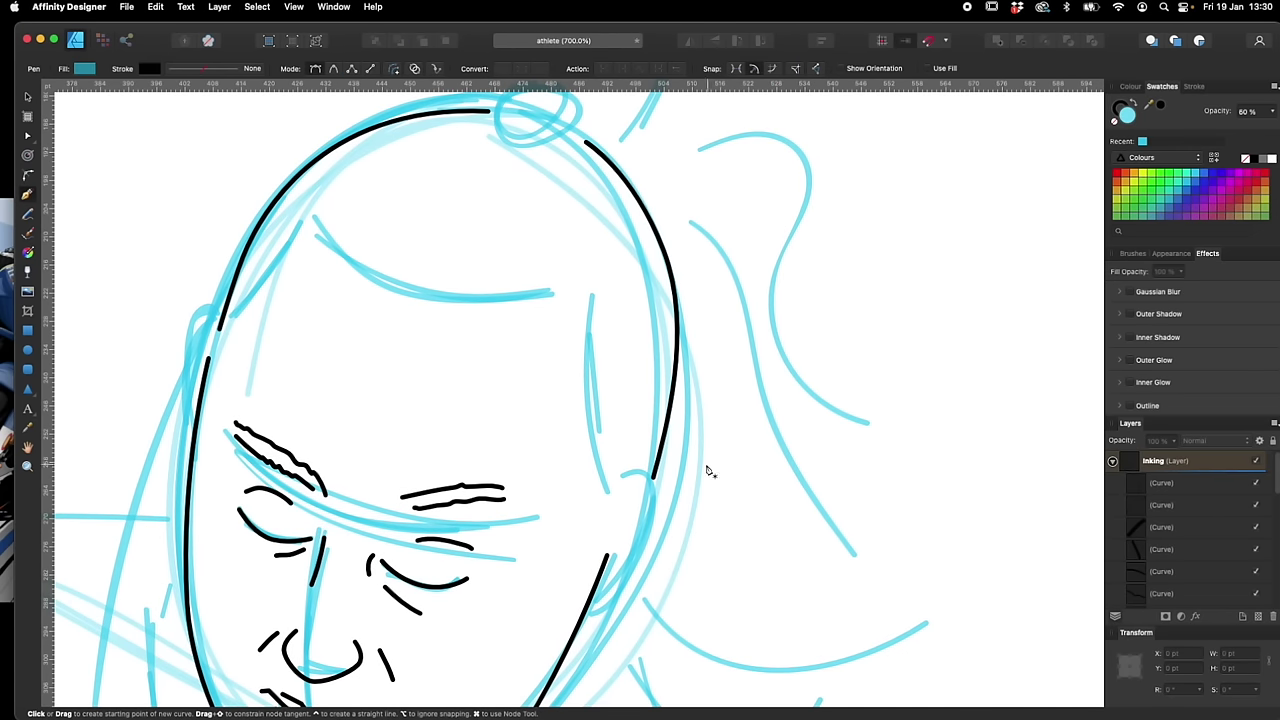
Draw the outer contour of the right ear as a Pen curve from its upper edge around to the jawline, and deselect it
{"action": "left_click", "coordinate": [617, 489]}
{"action": "left_click_drag", "start_coordinate": [652, 474], "coordinate": [669, 480]}
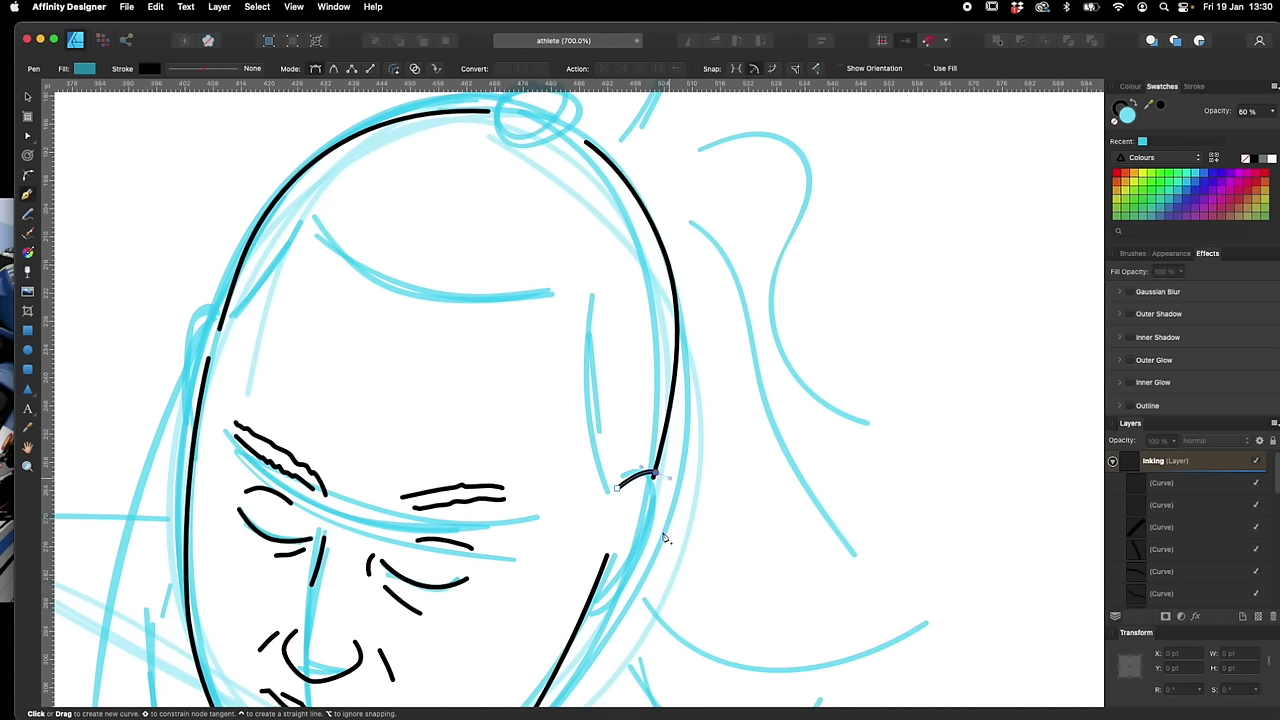
{"action": "left_click_drag", "start_coordinate": [656, 531], "coordinate": [652, 556]}
{"action": "scroll", "coordinate": [650, 540], "scroll_direction": "down", "scroll_amount": 2}
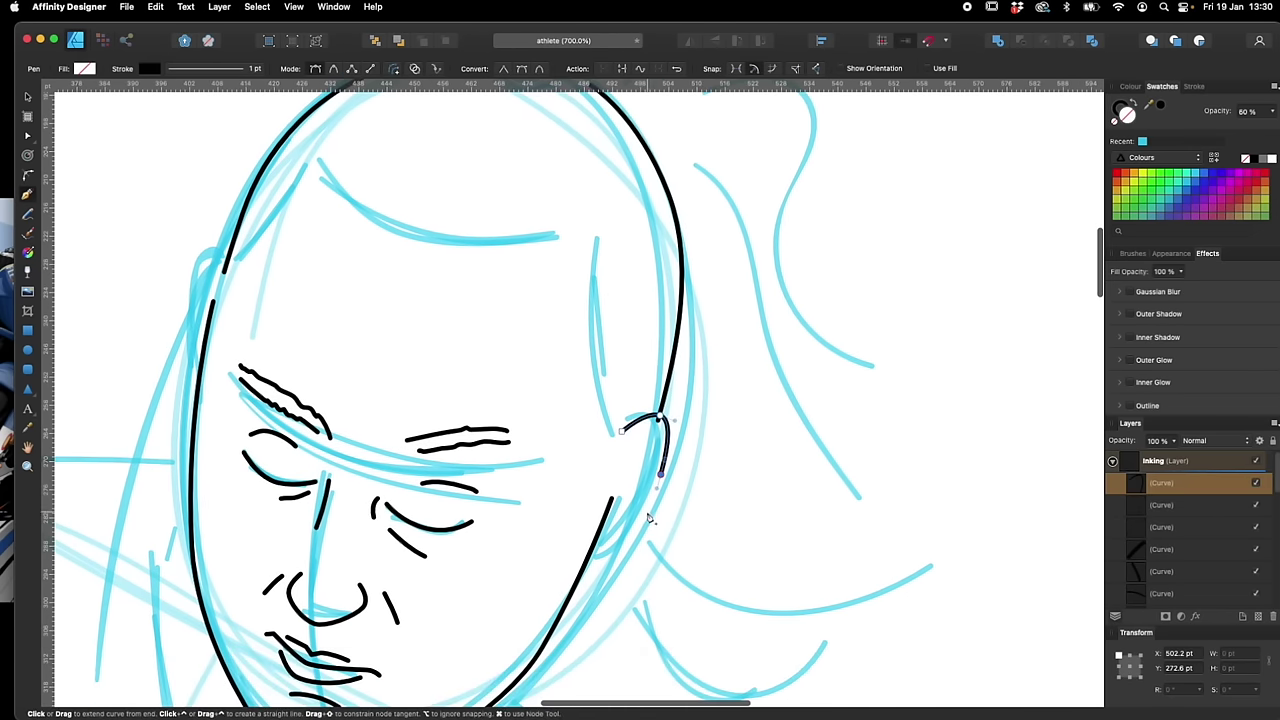
{"action": "left_click_drag", "start_coordinate": [636, 511], "coordinate": [568, 562]}
{"action": "left_click", "coordinate": [627, 536]}
{"action": "key", "text": "v"}
{"action": "left_click", "coordinate": [696, 533]}
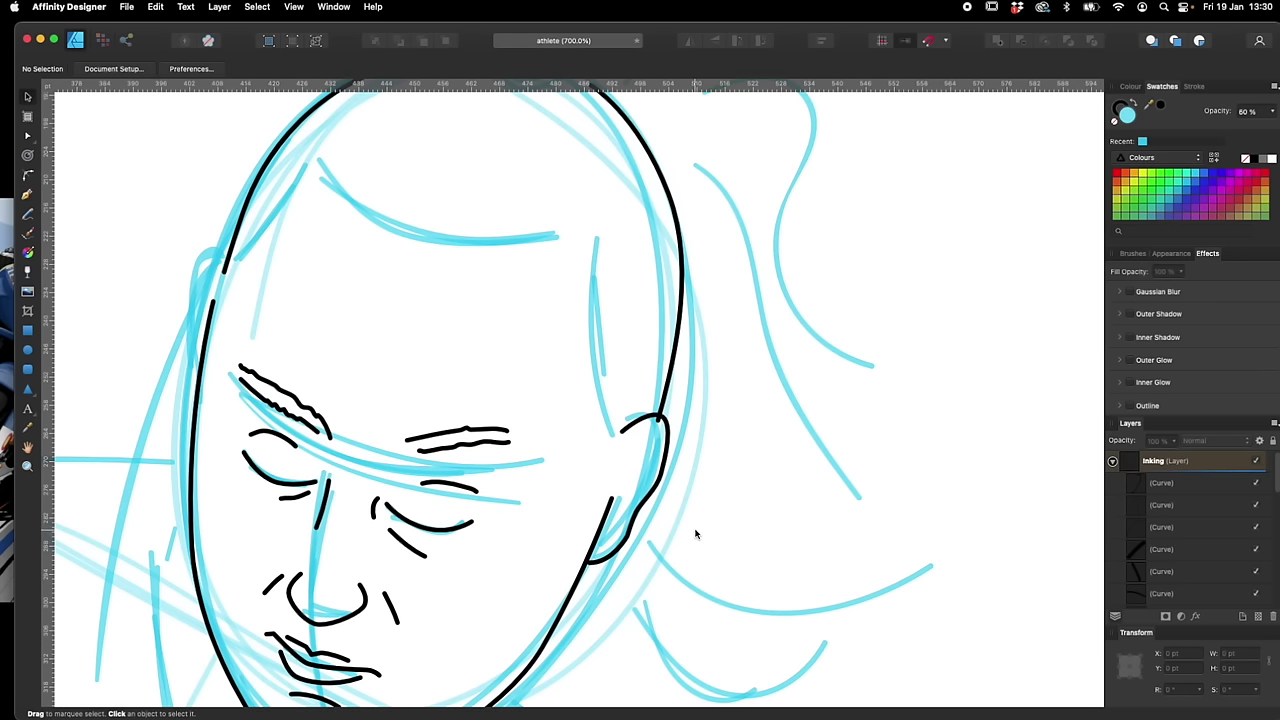
Draw a small Pen curve about 2.8 by 9.2 pt inside the ear, just above the end of the jawline
{"action": "key", "text": "p"}
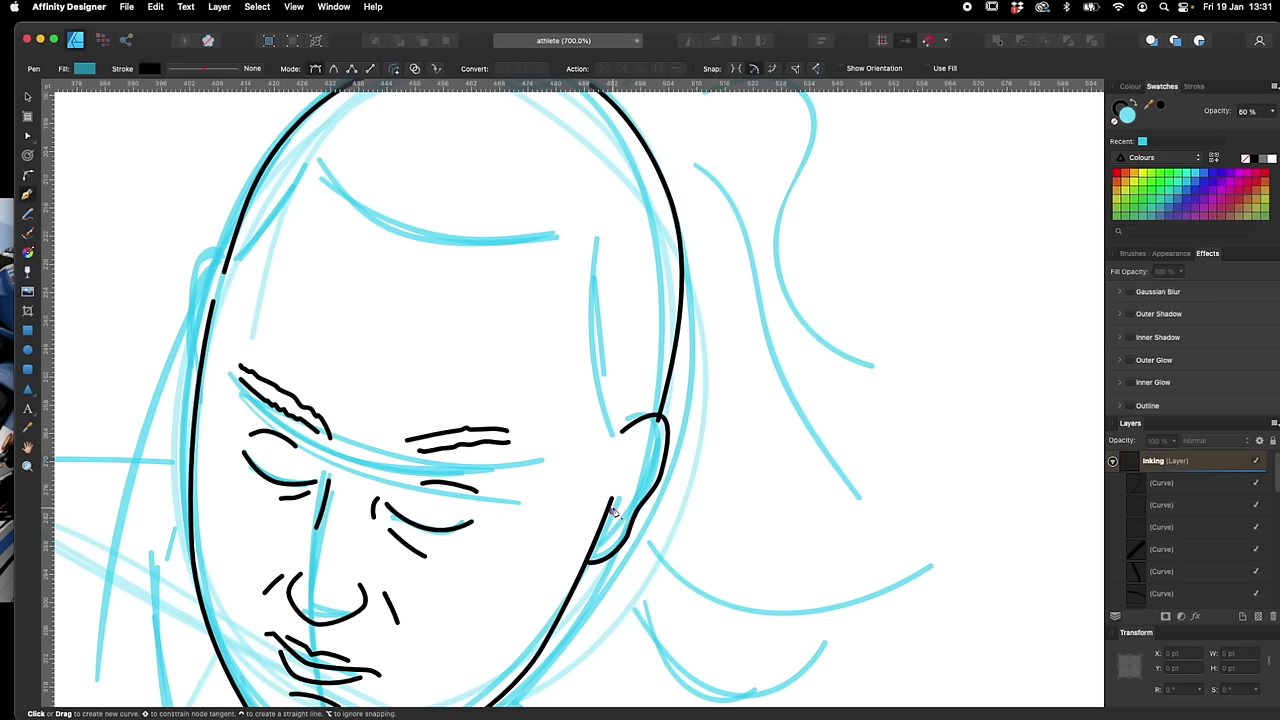
{"action": "left_click_drag", "start_coordinate": [623, 469], "coordinate": [616, 458]}
{"action": "key", "text": "v"}
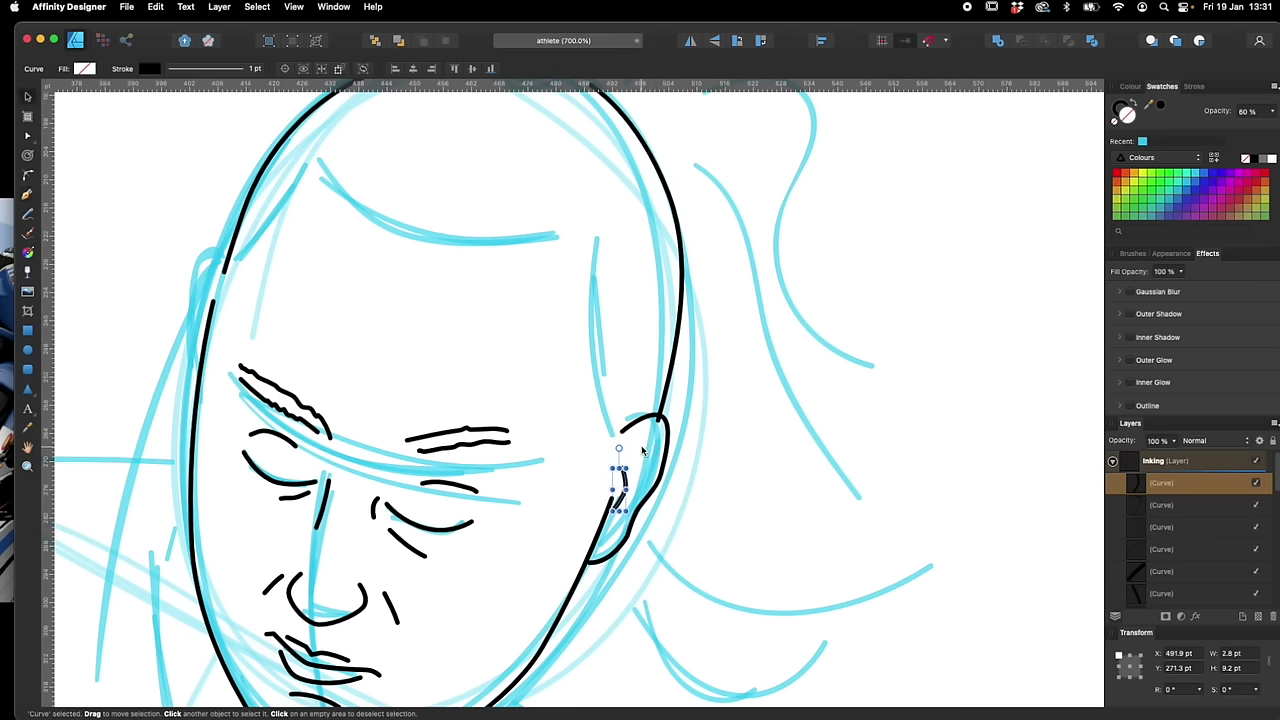
{"action": "key", "text": "p"}
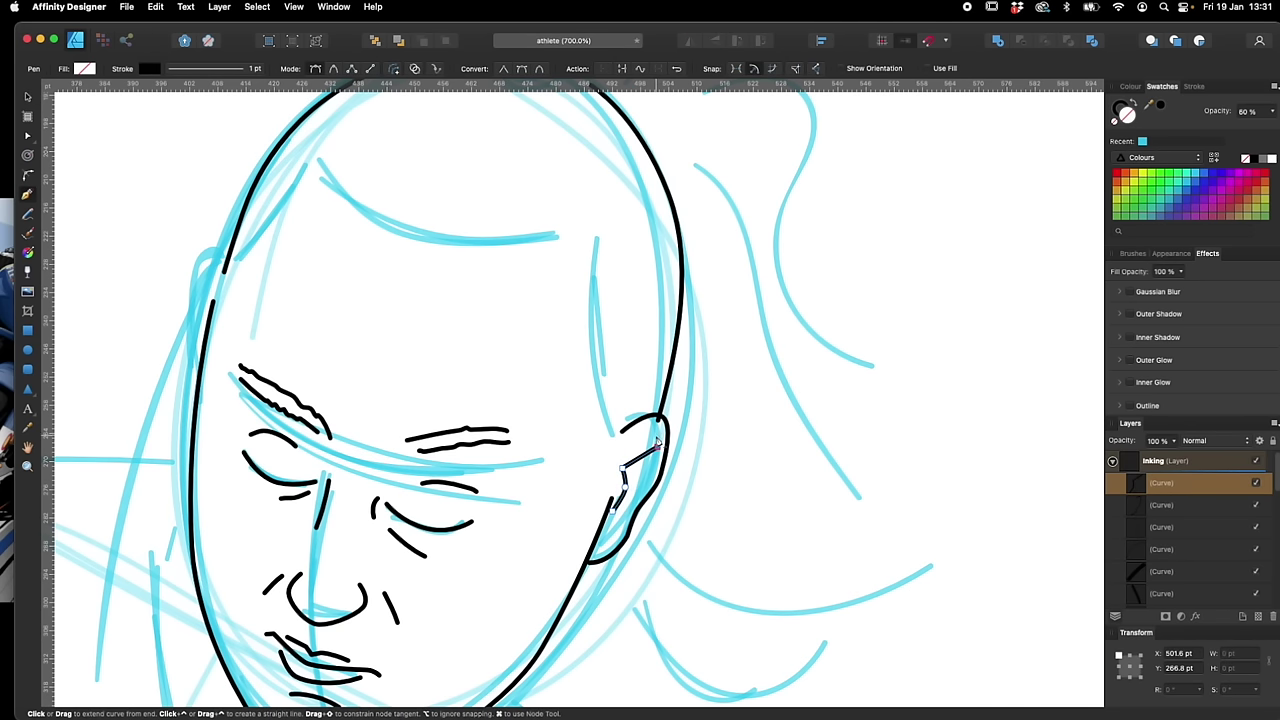
{"action": "key", "text": "v"}
{"action": "left_click", "coordinate": [655, 445]}
Draw the inner ear fold as a hooked Pen curve following the upper rim down towards the small inner curve
{"action": "key", "text": "p"}
{"action": "left_click", "coordinate": [657, 452]}
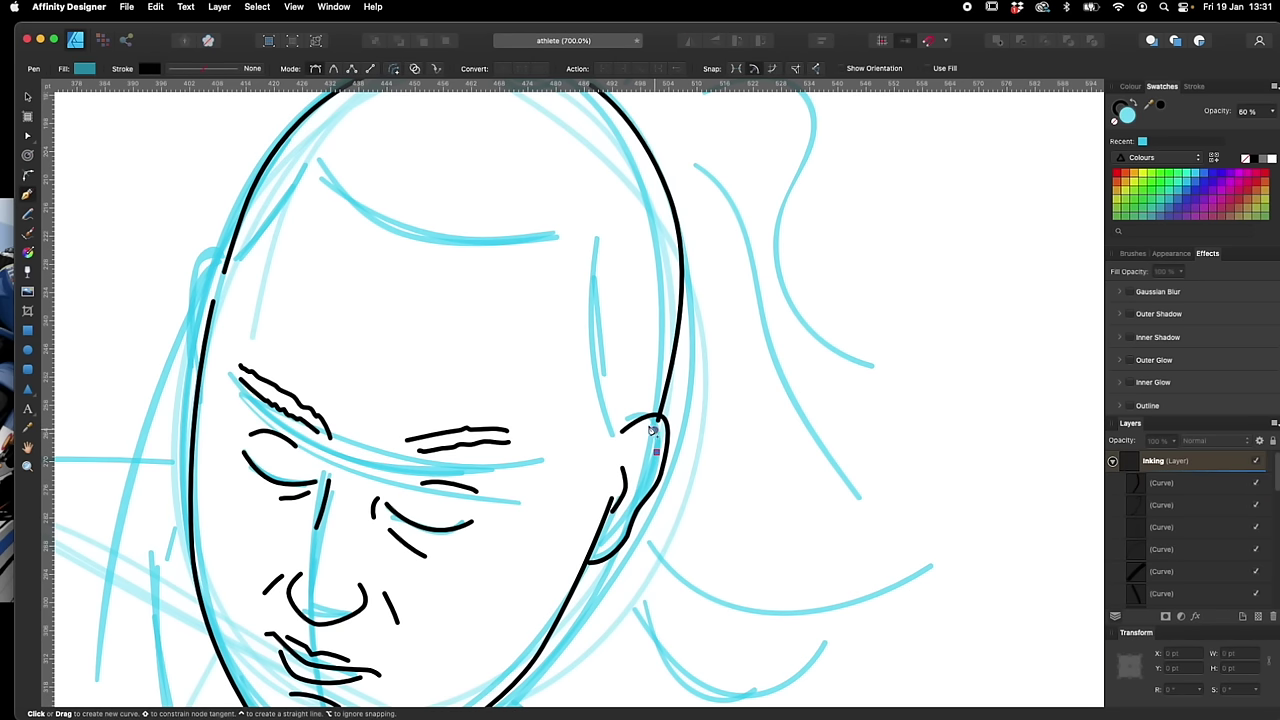
{"action": "left_click", "coordinate": [655, 430]}
{"action": "left_click", "coordinate": [634, 446]}
{"action": "left_click", "coordinate": [621, 461]}
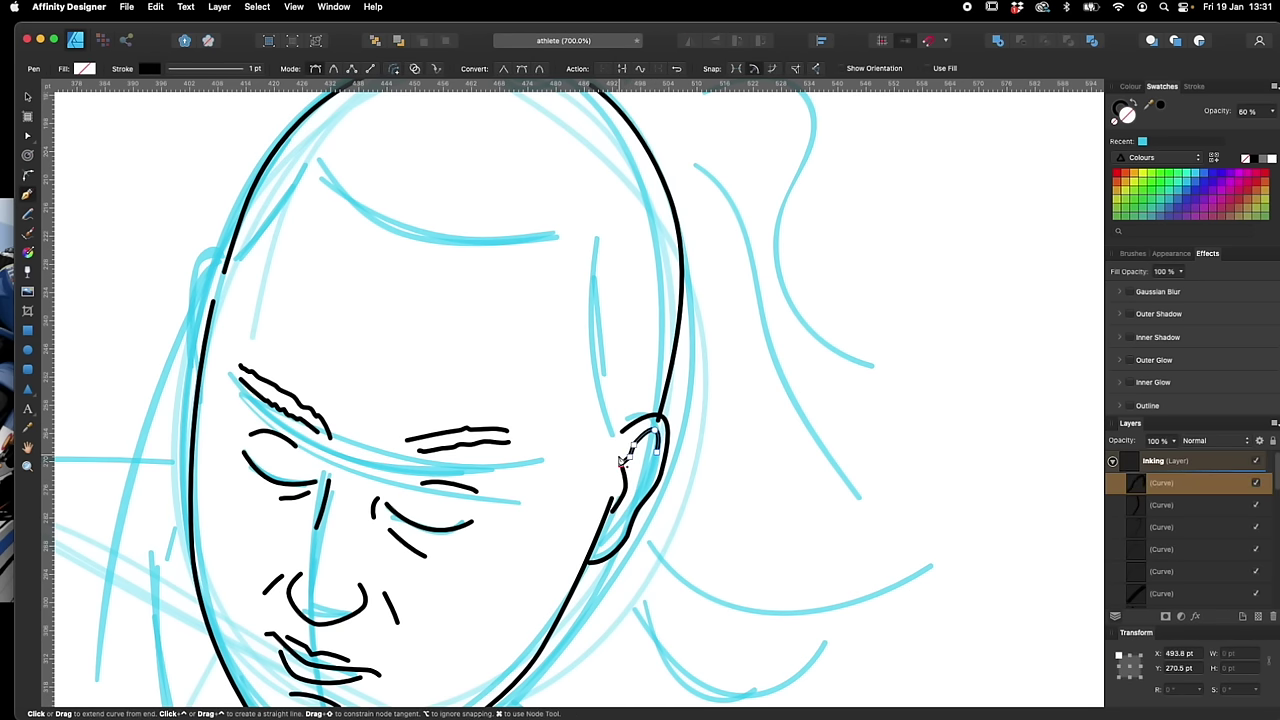
Draw a second inner ear line as a Pen curve about 3.7 by 12.7 pt inside the fold, and deselect it
{"action": "key", "text": "v"}
{"action": "left_click", "coordinate": [743, 500]}
{"action": "key", "text": "p"}
{"action": "left_click", "coordinate": [643, 445]}
{"action": "left_click", "coordinate": [641, 484]}
{"action": "left_click", "coordinate": [627, 505]}
{"action": "key", "text": "v"}
{"action": "left_click", "coordinate": [705, 464]}
{"action": "left_click_drag", "start_coordinate": [644, 477], "coordinate": [641, 484]}
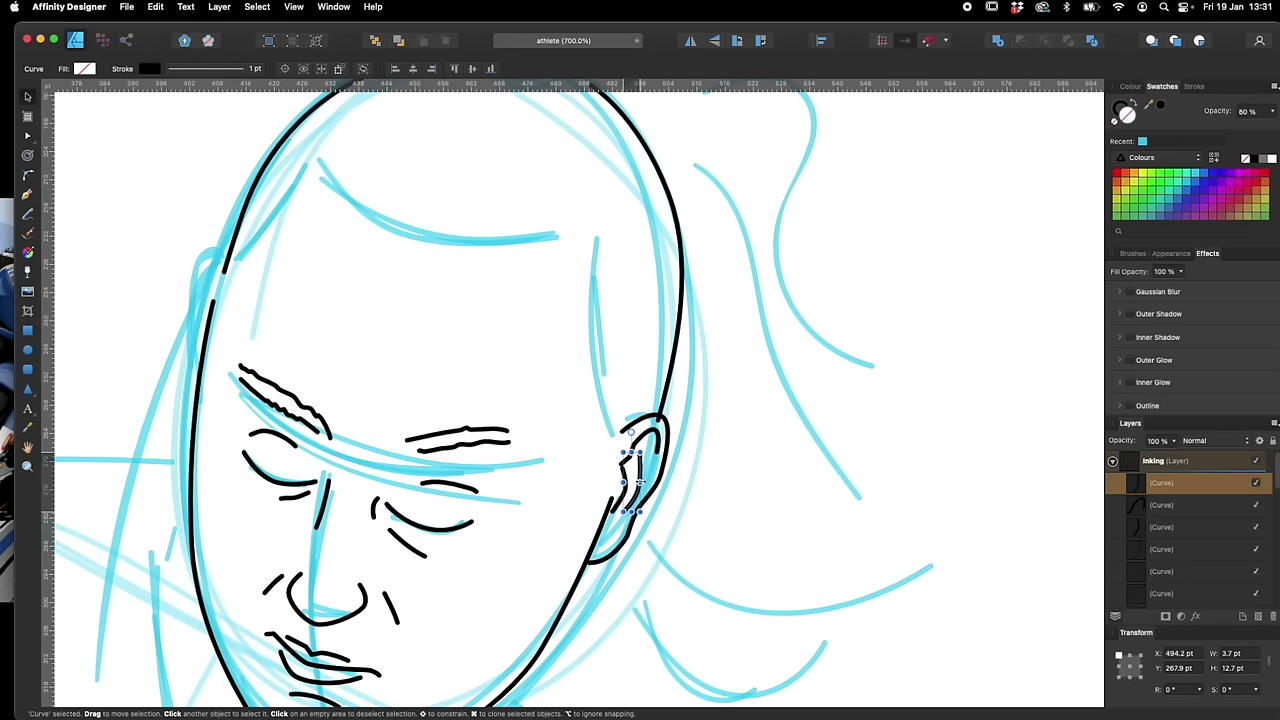
{"action": "left_click", "coordinate": [726, 453]}
Ink the hair tie on top of the head as a looped Pen curve with an inner fold, and deselect it
{"action": "key", "text": "super+minus"}
{"action": "scroll", "coordinate": [727, 453], "scroll_direction": "up", "scroll_amount": 5}
{"action": "key", "text": "p"}
{"action": "left_click", "coordinate": [530, 382]}
{"action": "mouse_move", "coordinate": [513, 406]}
{"action": "left_mouse_down"}
{"action": "mouse_move", "coordinate": [527, 423]}
{"action": "mouse_move", "coordinate": [601, 408]}
{"action": "left_mouse_up"}
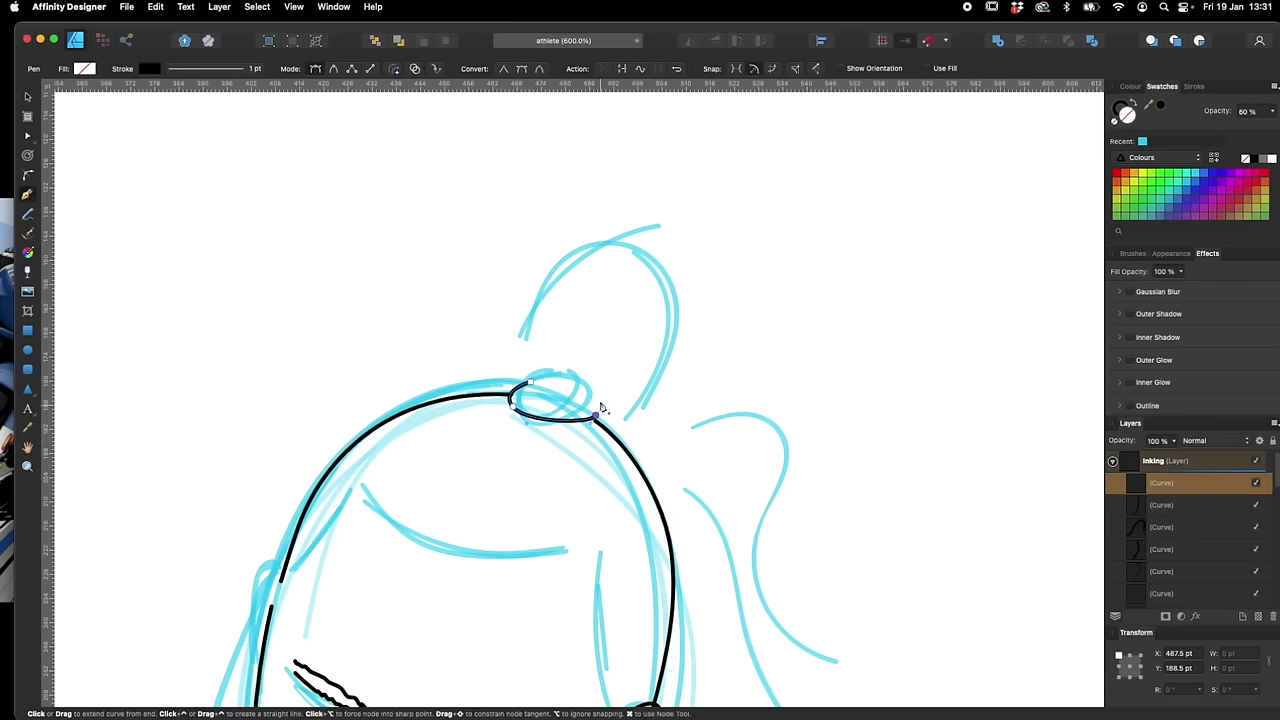
{"action": "left_click_drag", "start_coordinate": [549, 375], "coordinate": [530, 375]}
{"action": "left_click_drag", "start_coordinate": [595, 410], "coordinate": [692, 412]}
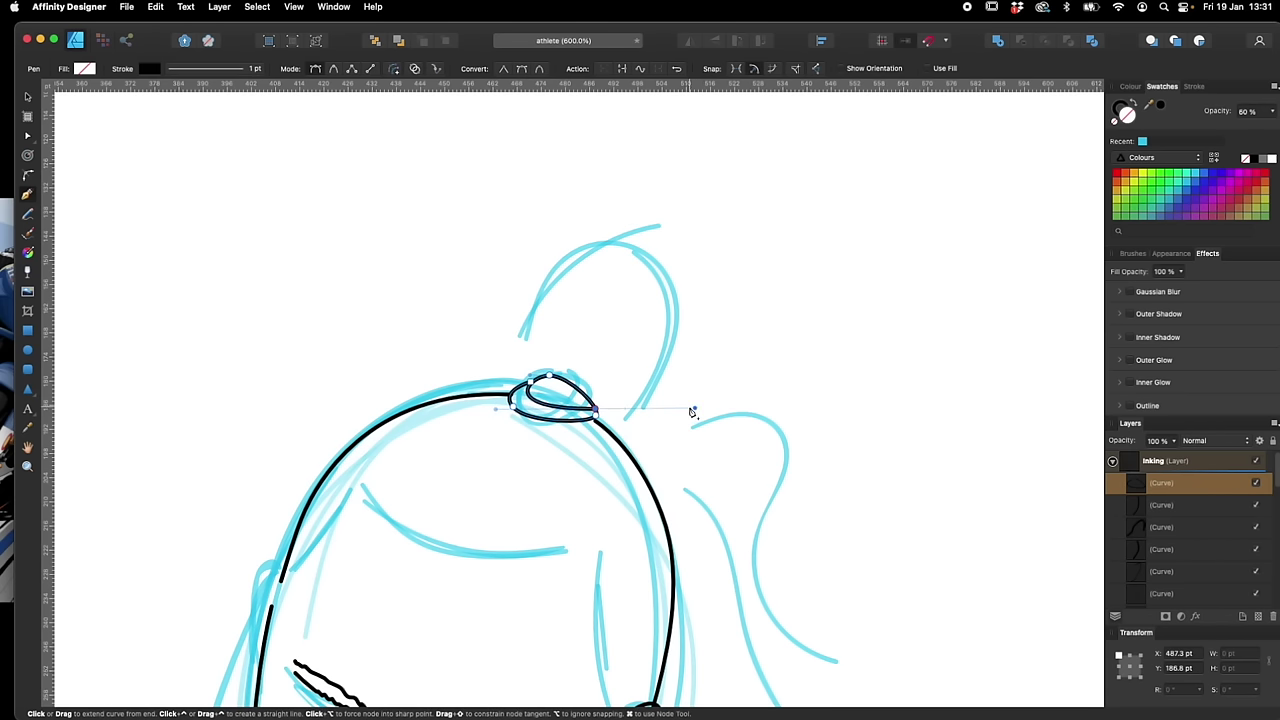
{"action": "key", "text": "v"}
{"action": "left_click", "coordinate": [700, 384]}
Draw the bun's outer left contour as a Pen curve from the hair tie up over its top, and deselect it
{"action": "key", "text": "p"}
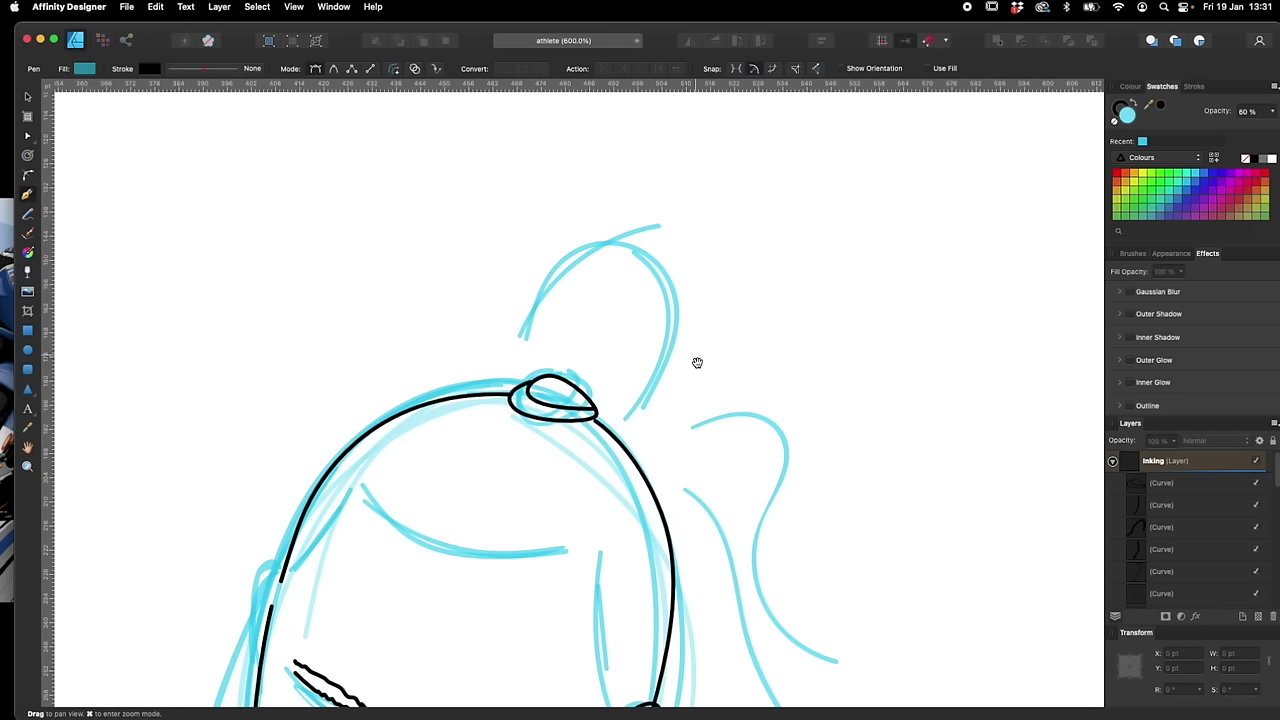
{"action": "scroll", "coordinate": [563, 360], "scroll_direction": "up", "scroll_amount": 2}
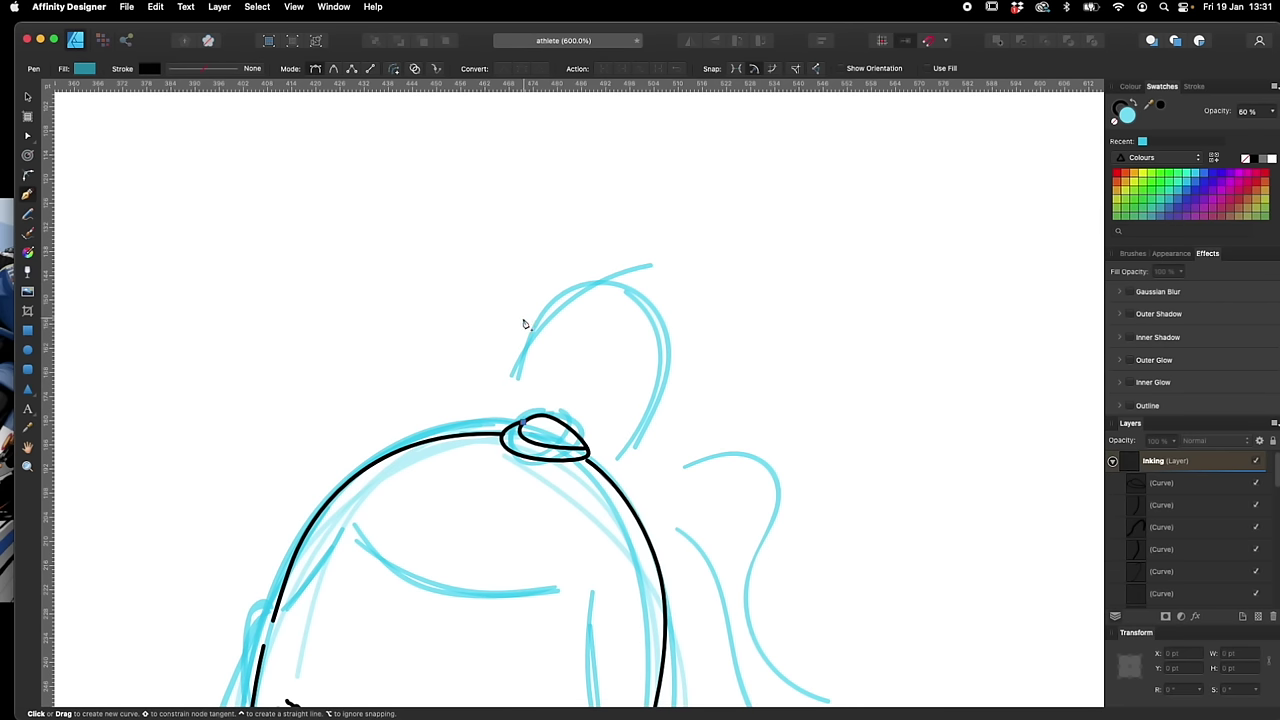
{"action": "left_click_drag", "start_coordinate": [523, 322], "coordinate": [557, 265]}
{"action": "left_click", "coordinate": [616, 281]}
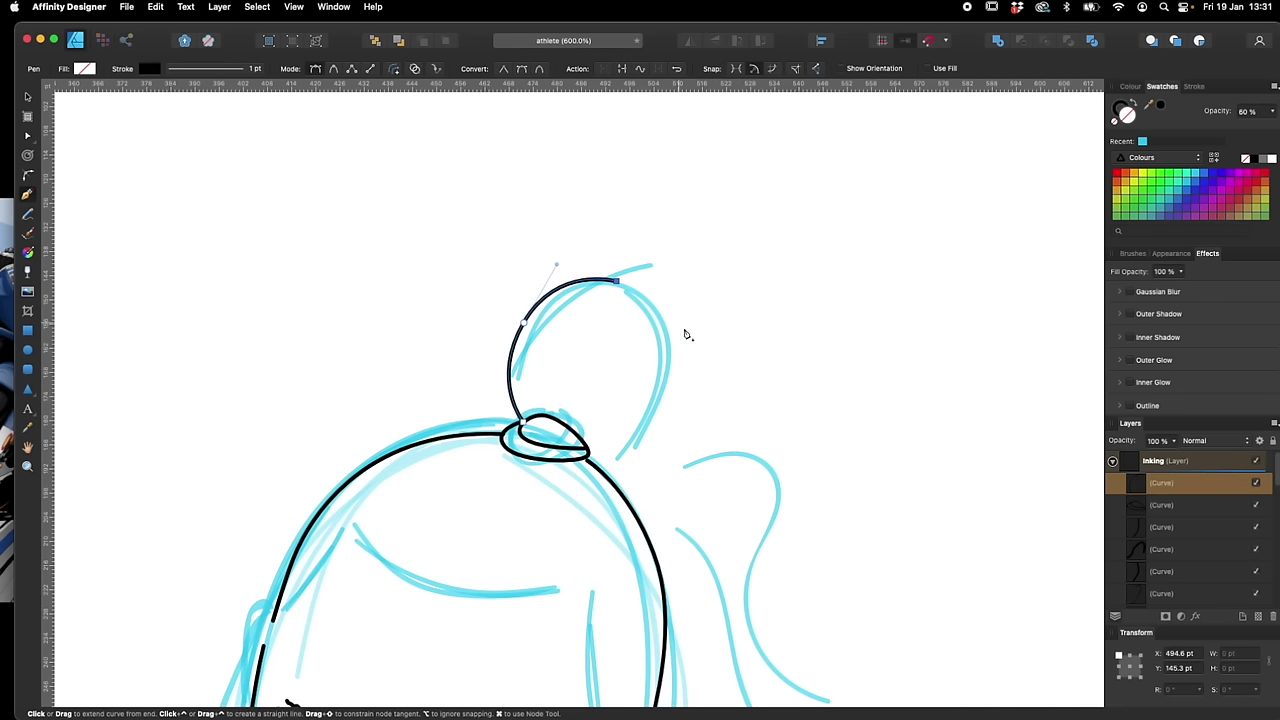
{"action": "key", "text": "super+d"}
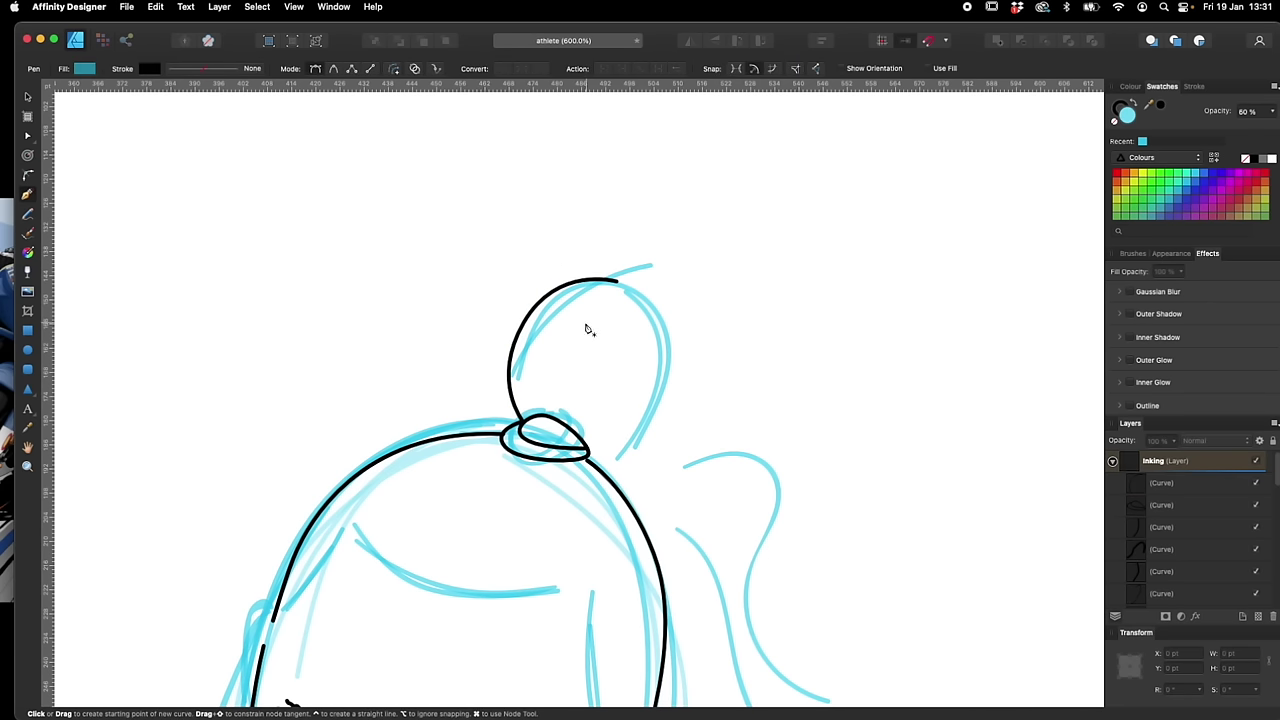
Draw a second Pen curve just inside the bun's left contour, starting at the hair tie, and deselect it
{"action": "left_click", "coordinate": [522, 418]}
{"action": "left_click_drag", "start_coordinate": [530, 334], "coordinate": [638, 312]}
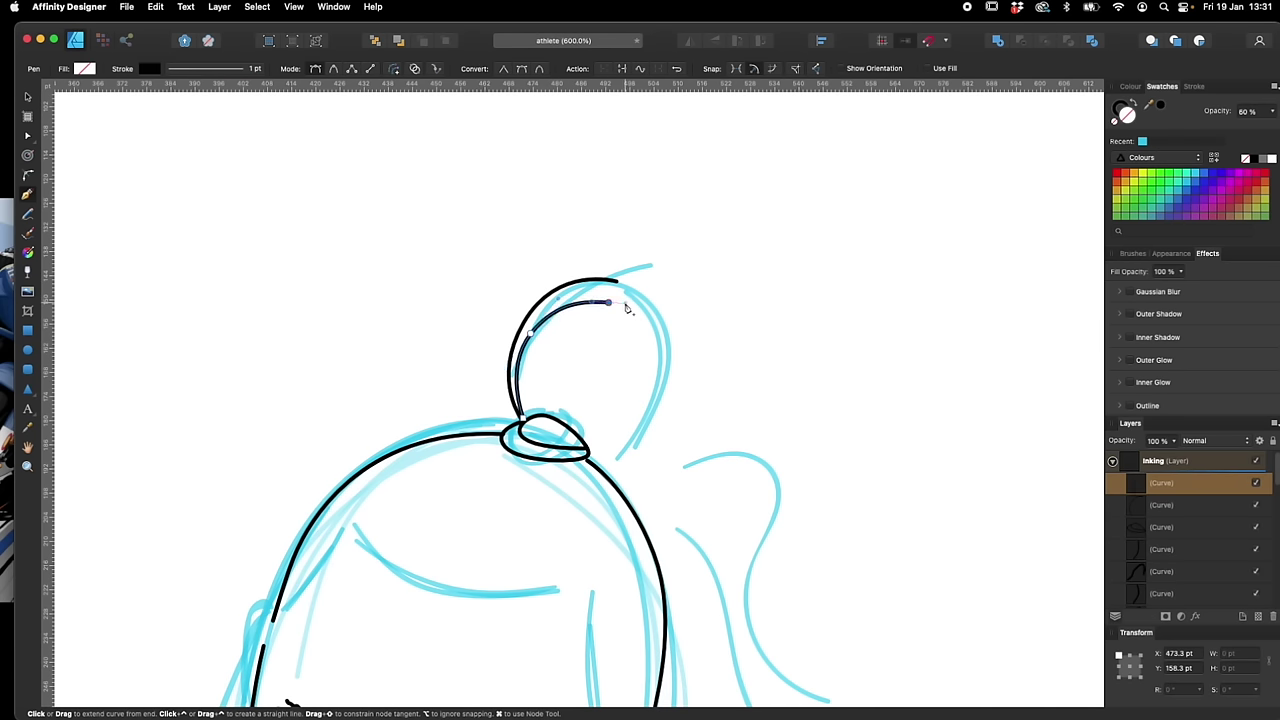
{"action": "key", "text": "b"}
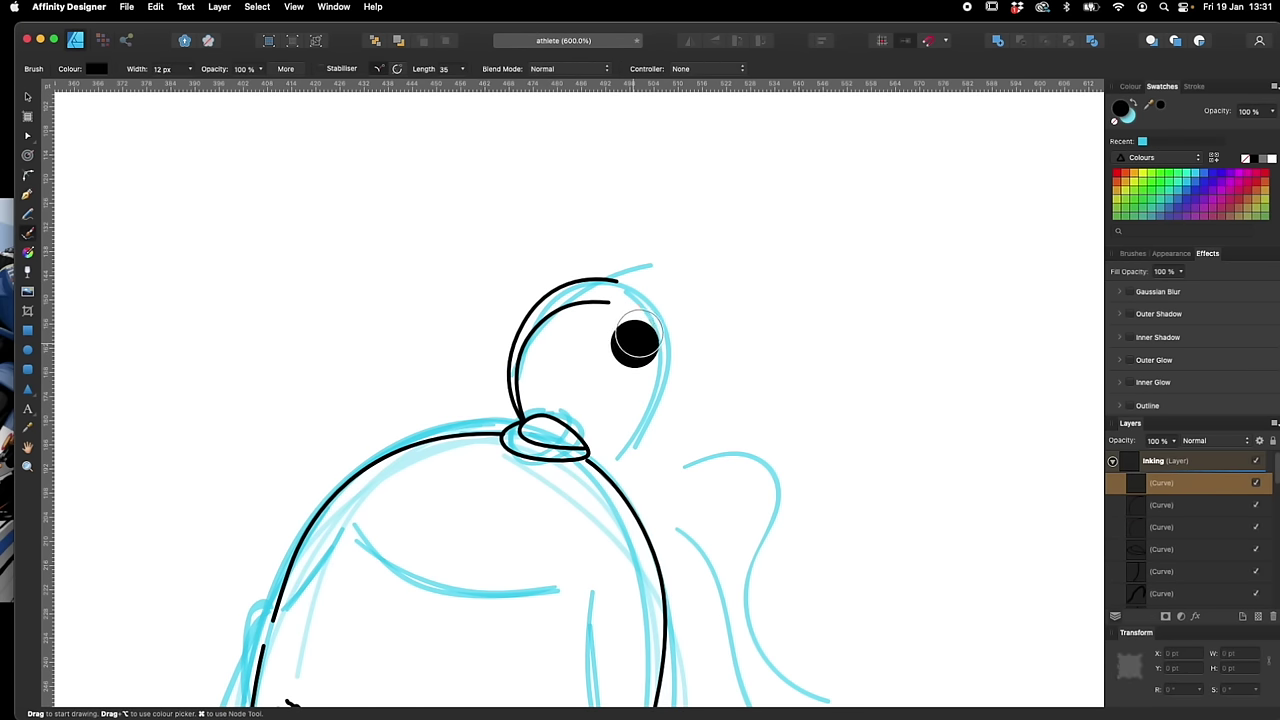
{"action": "key", "text": "v"}
{"action": "left_click", "coordinate": [652, 296]}
Draw the bun's right edge with the Pencil as a slightly ragged curve over the guide, and deselect it
{"action": "key", "text": "n"}
{"action": "mouse_move", "coordinate": [628, 441]}
{"action": "left_mouse_down"}
{"action": "mouse_move", "coordinate": [663, 405]}
{"action": "mouse_move", "coordinate": [682, 349]}
{"action": "mouse_move", "coordinate": [656, 291]}
{"action": "left_mouse_up"}
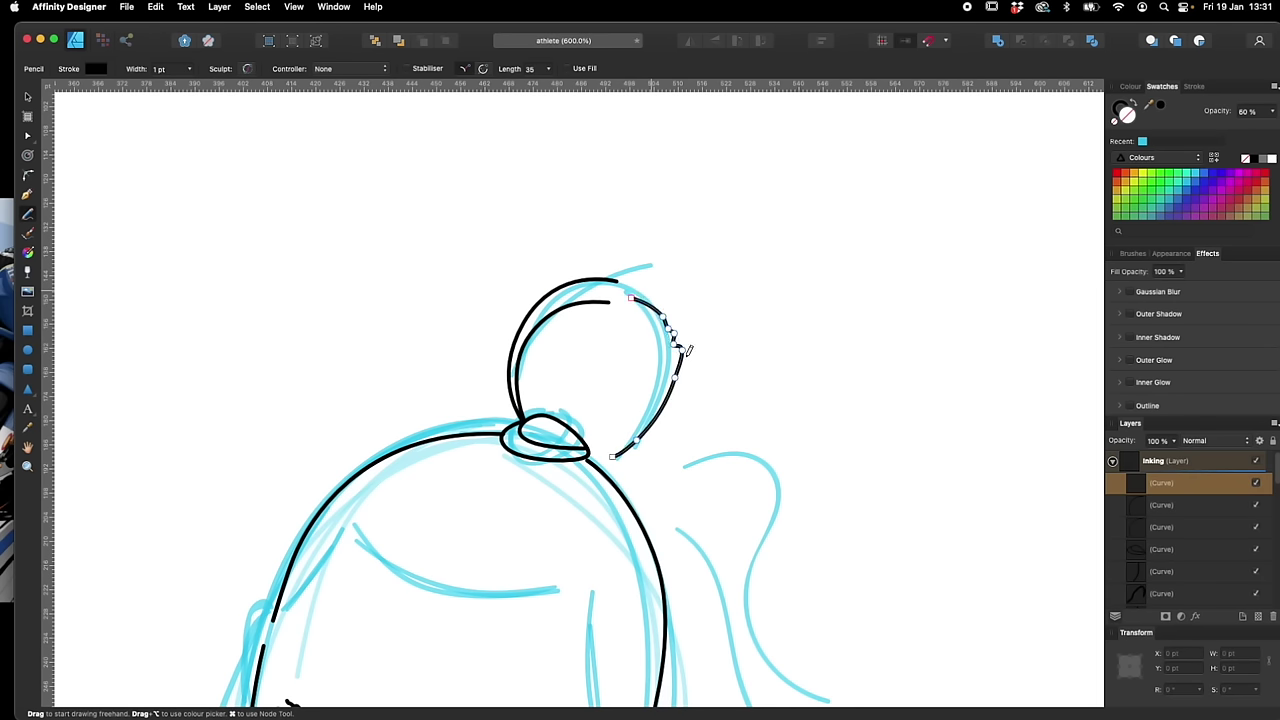
{"action": "left_click_drag", "start_coordinate": [746, 407], "coordinate": [674, 340]}
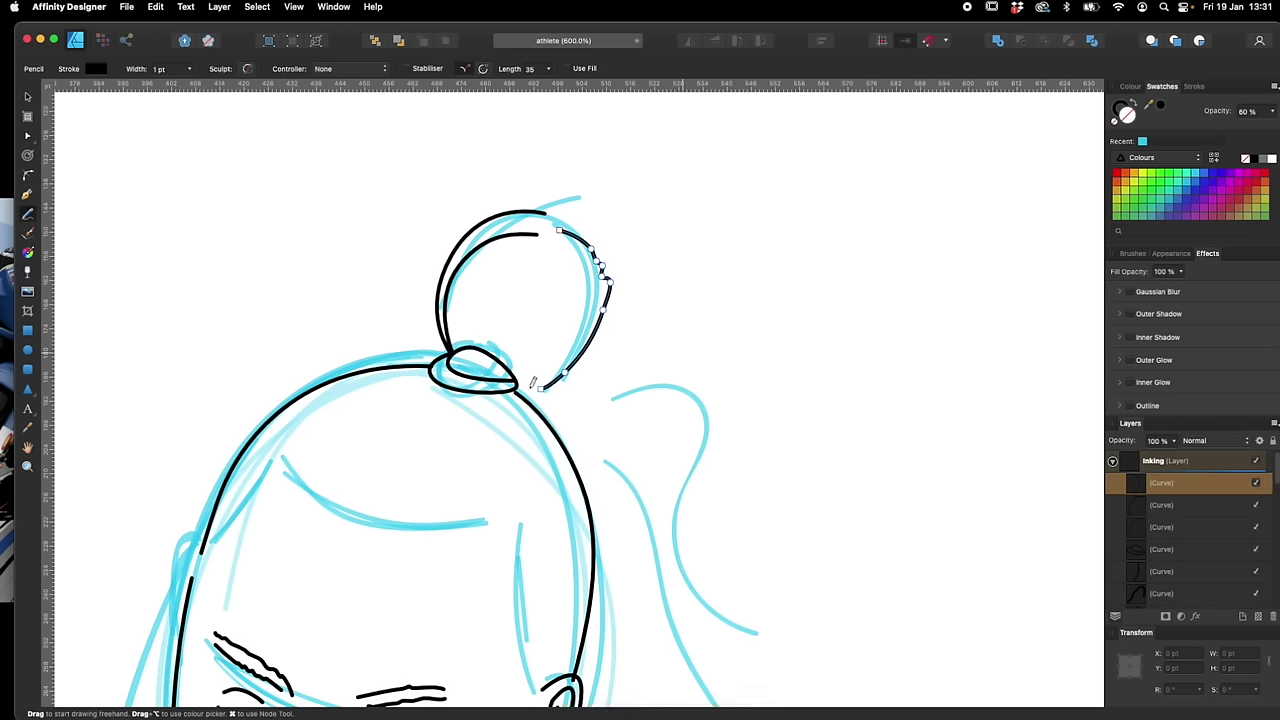
{"action": "key", "text": "v"}
{"action": "left_click", "coordinate": [530, 384]}
Draw two flowing Pencil strands, a short one from the hair tie and a long one down the ponytail's outer side, redoing the first attempt
{"action": "key", "text": "n"}
{"action": "mouse_move", "coordinate": [518, 383]}
{"action": "left_mouse_down"}
{"action": "mouse_move", "coordinate": [570, 398]}
{"action": "mouse_move", "coordinate": [690, 500]}
{"action": "left_mouse_up"}
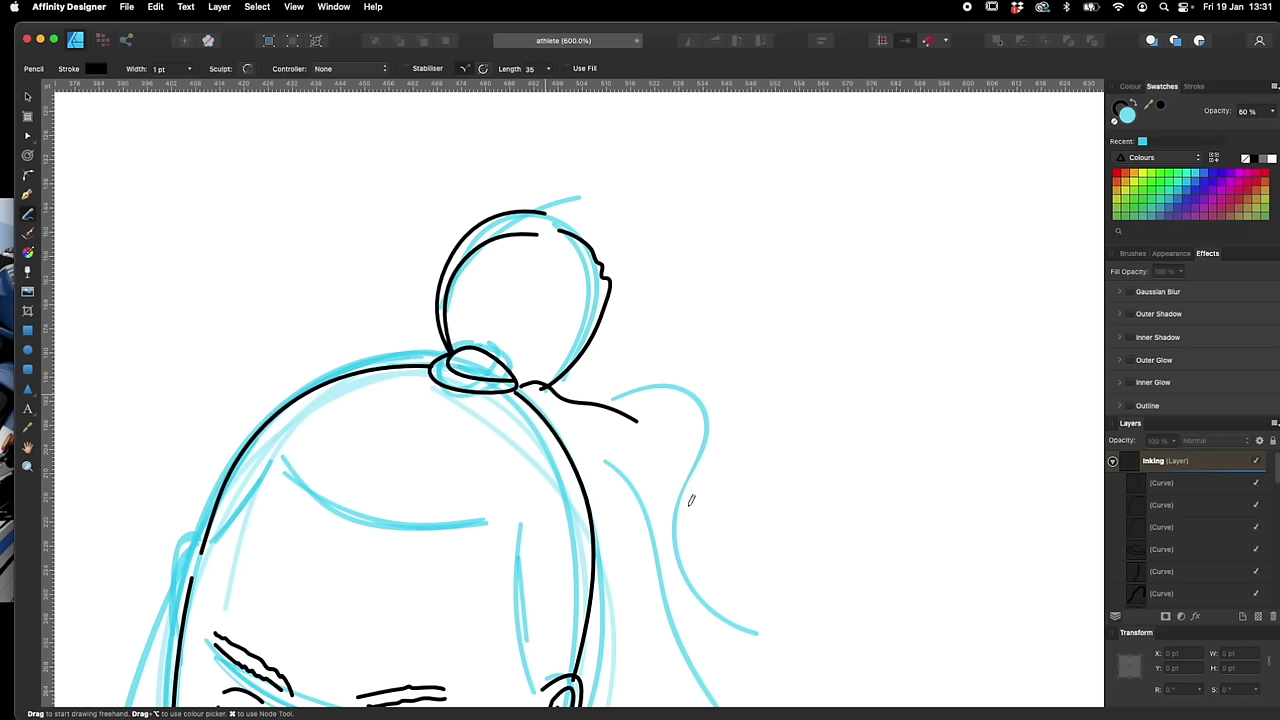
{"action": "key", "text": "super+z"}
{"action": "mouse_move", "coordinate": [530, 388]}
{"action": "left_mouse_down"}
{"action": "mouse_move", "coordinate": [601, 391]}
{"action": "mouse_move", "coordinate": [678, 451]}
{"action": "left_mouse_up"}
{"action": "left_click_drag", "start_coordinate": [734, 495], "coordinate": [683, 351]}
{"action": "mouse_move", "coordinate": [507, 285]}
{"action": "left_mouse_down"}
{"action": "mouse_move", "coordinate": [591, 346]}
{"action": "mouse_move", "coordinate": [630, 516]}
{"action": "mouse_move", "coordinate": [776, 600]}
{"action": "left_mouse_up"}
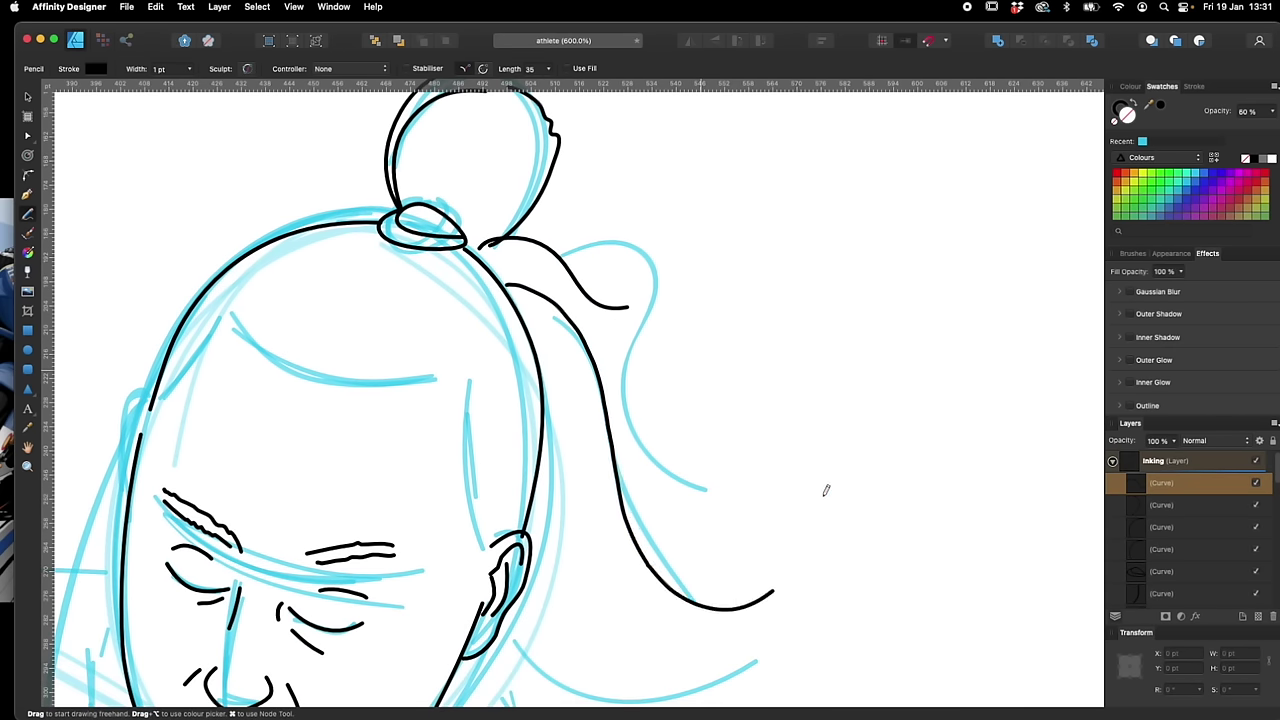
Draw the ponytail's lower outline in Pencil, from the line below the ear around the bottom edge to the forked tip
{"action": "scroll", "coordinate": [806, 546], "scroll_direction": "down", "scroll_amount": 5}
{"action": "mouse_move", "coordinate": [480, 466]}
{"action": "left_mouse_down"}
{"action": "mouse_move", "coordinate": [475, 585]}
{"action": "mouse_move", "coordinate": [704, 556]}
{"action": "mouse_move", "coordinate": [737, 497]}
{"action": "left_mouse_up"}
{"action": "left_click_drag", "start_coordinate": [607, 572], "coordinate": [788, 373]}
{"action": "key", "text": "super+z"}
{"action": "mouse_move", "coordinate": [637, 563]}
{"action": "left_mouse_down"}
{"action": "mouse_move", "coordinate": [684, 534]}
{"action": "mouse_move", "coordinate": [762, 425]}
{"action": "left_mouse_up"}
Draw two curved Pencil strands inside the ponytail beside the ear, redoing the first attempt, and deselect them
{"action": "mouse_move", "coordinate": [648, 498]}
{"action": "left_mouse_down"}
{"action": "mouse_move", "coordinate": [584, 452]}
{"action": "mouse_move", "coordinate": [532, 326]}
{"action": "left_mouse_up"}
{"action": "key", "text": "super+z"}
{"action": "mouse_move", "coordinate": [648, 504]}
{"action": "left_mouse_down"}
{"action": "mouse_move", "coordinate": [593, 478]}
{"action": "mouse_move", "coordinate": [557, 425]}
{"action": "mouse_move", "coordinate": [539, 290]}
{"action": "left_mouse_up"}
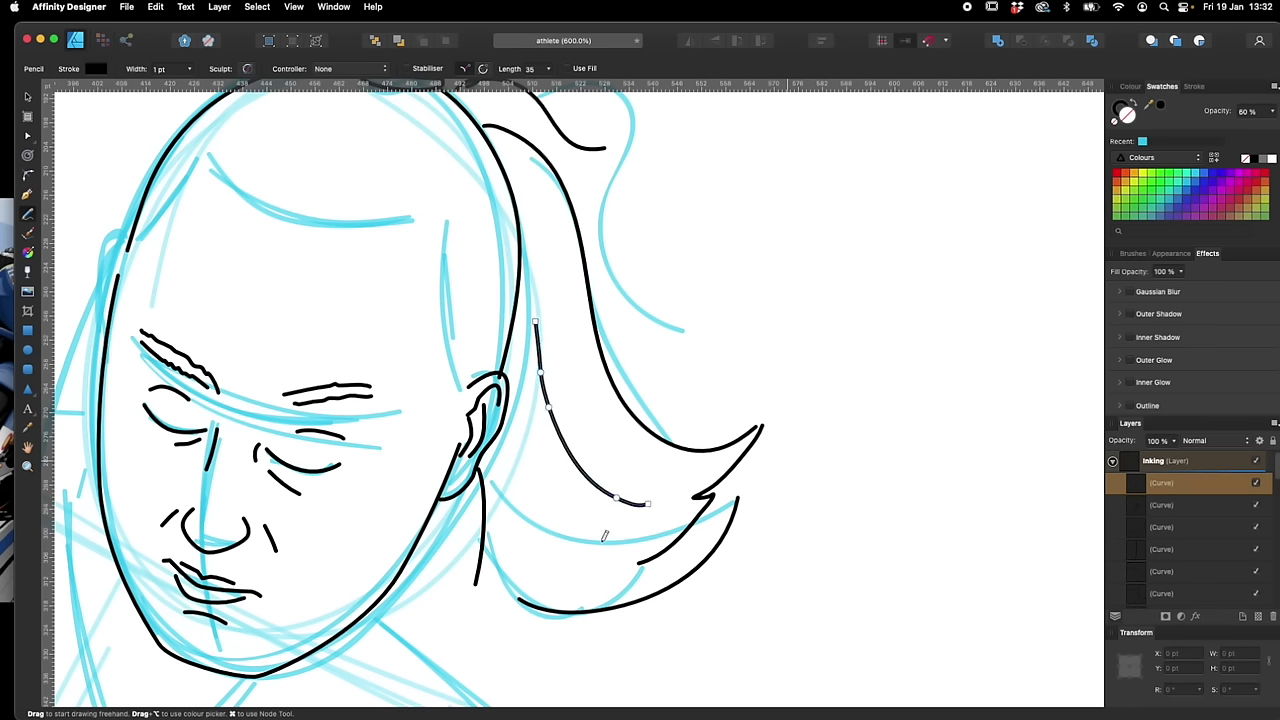
{"action": "mouse_move", "coordinate": [549, 519]}
{"action": "left_mouse_down"}
{"action": "mouse_move", "coordinate": [525, 443]}
{"action": "mouse_move", "coordinate": [523, 347]}
{"action": "left_mouse_up"}
{"action": "key", "text": "v"}
{"action": "left_click", "coordinate": [740, 314]}
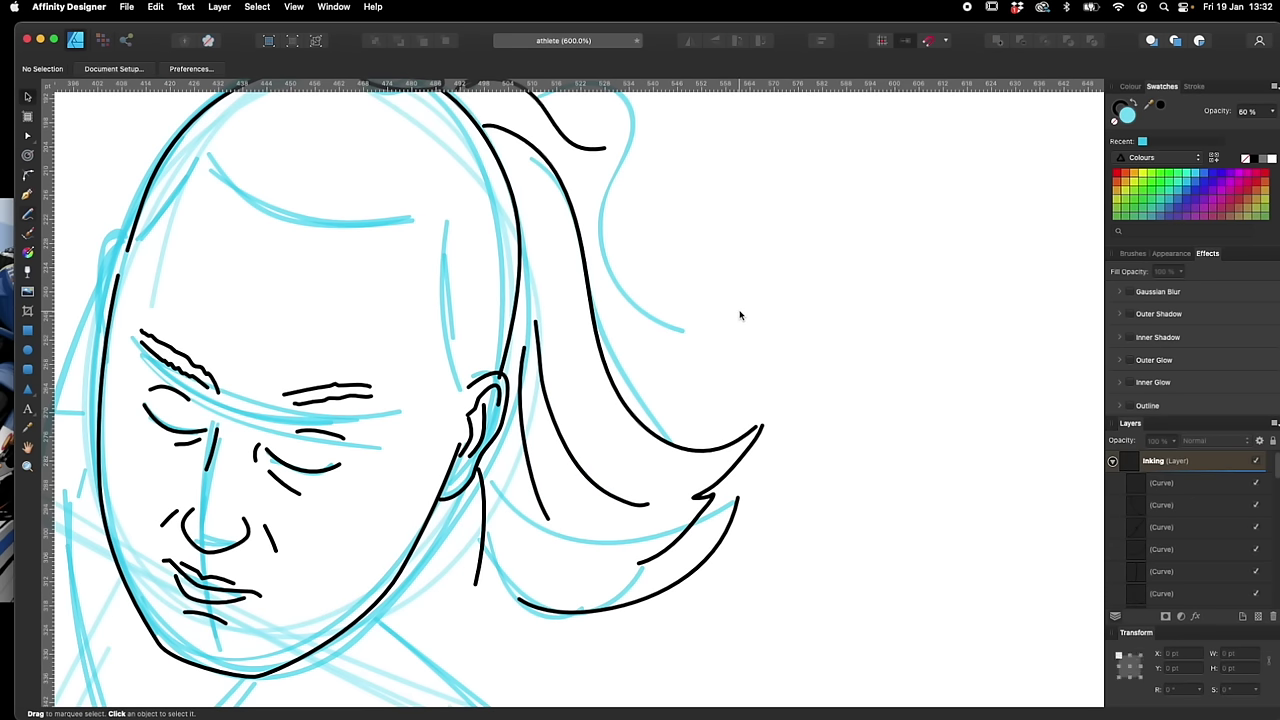
Draw the jagged hairline in Pencil across the forehead and down both temples, following the cyan guide
{"action": "key", "text": "super+minus"}
{"action": "key", "text": "super+minus"}
{"action": "key", "text": "super+minus"}
{"action": "key", "text": "super+minus"}
{"action": "left_click_drag", "start_coordinate": [679, 460], "coordinate": [769, 494]}
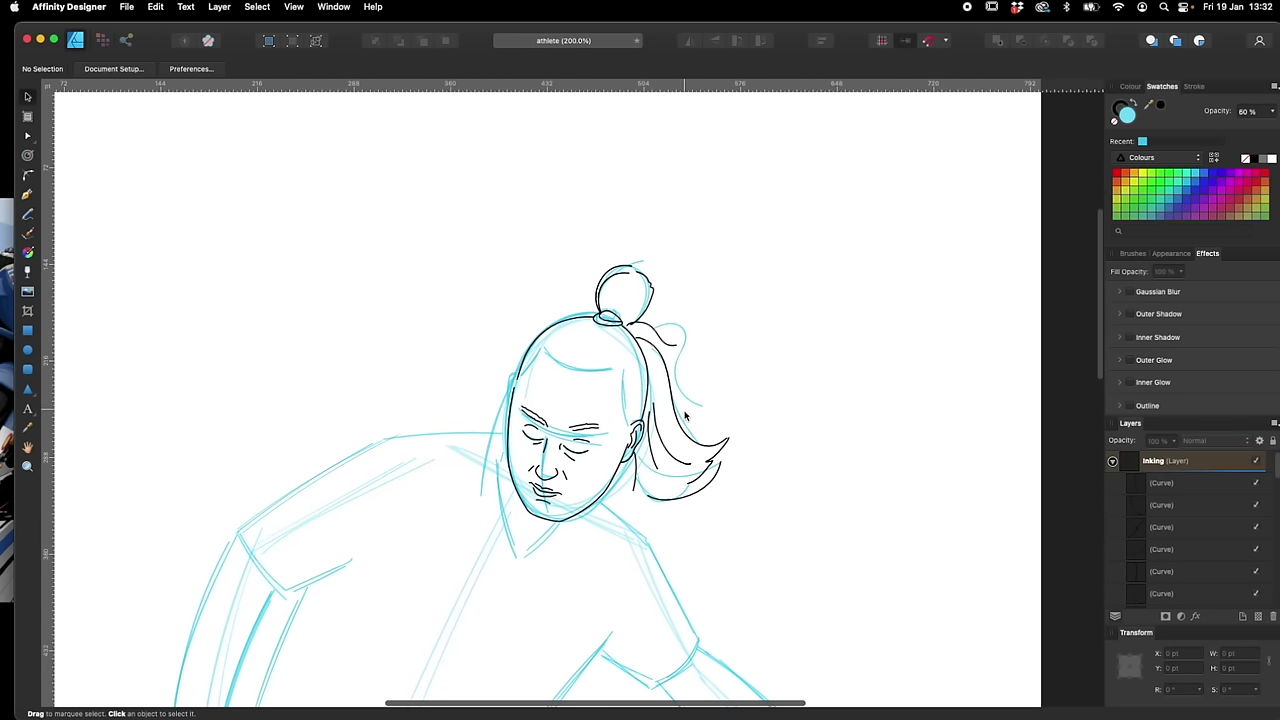
{"action": "key", "text": "super+plus"}
{"action": "key", "text": "super+plus"}
{"action": "scroll", "coordinate": [713, 460], "scroll_direction": "up", "scroll_amount": 2}
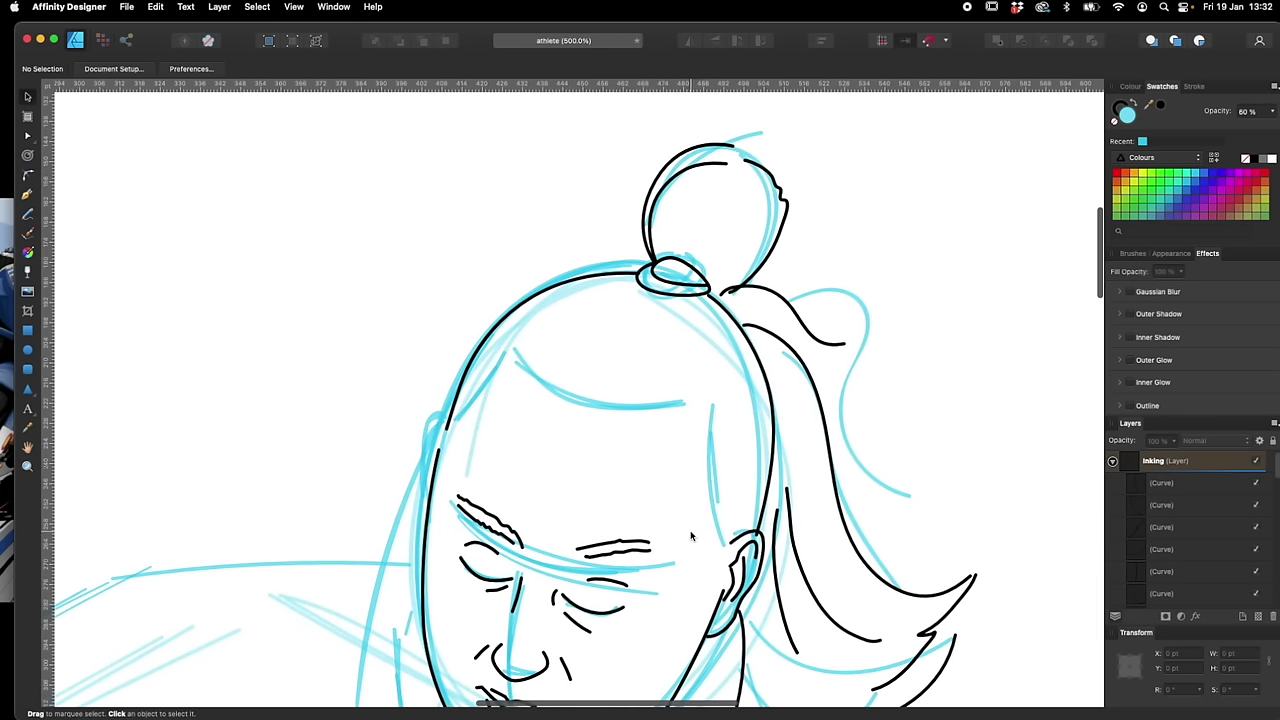
{"action": "key", "text": "n"}
{"action": "mouse_move", "coordinate": [516, 337]}
{"action": "left_mouse_down"}
{"action": "mouse_move", "coordinate": [534, 373]}
{"action": "mouse_move", "coordinate": [607, 405]}
{"action": "mouse_move", "coordinate": [693, 395]}
{"action": "mouse_move", "coordinate": [721, 541]}
{"action": "left_mouse_up"}
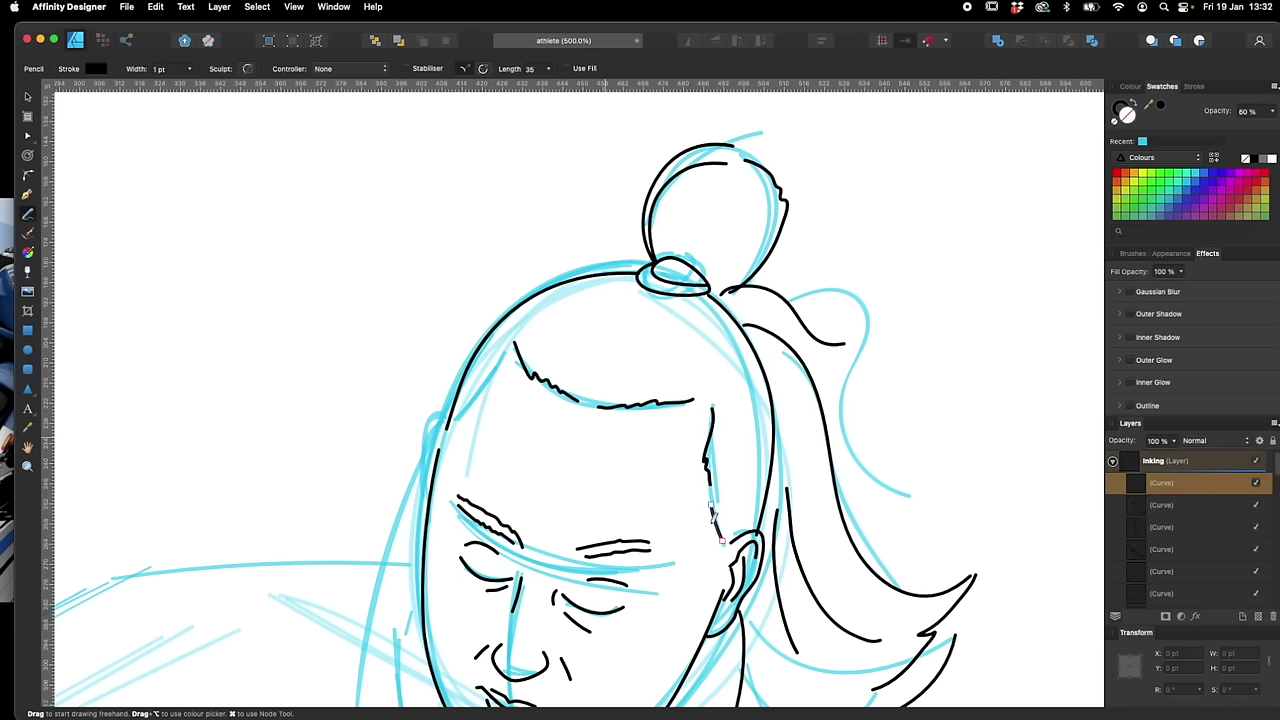
{"action": "left_click_drag", "start_coordinate": [446, 467], "coordinate": [512, 346]}
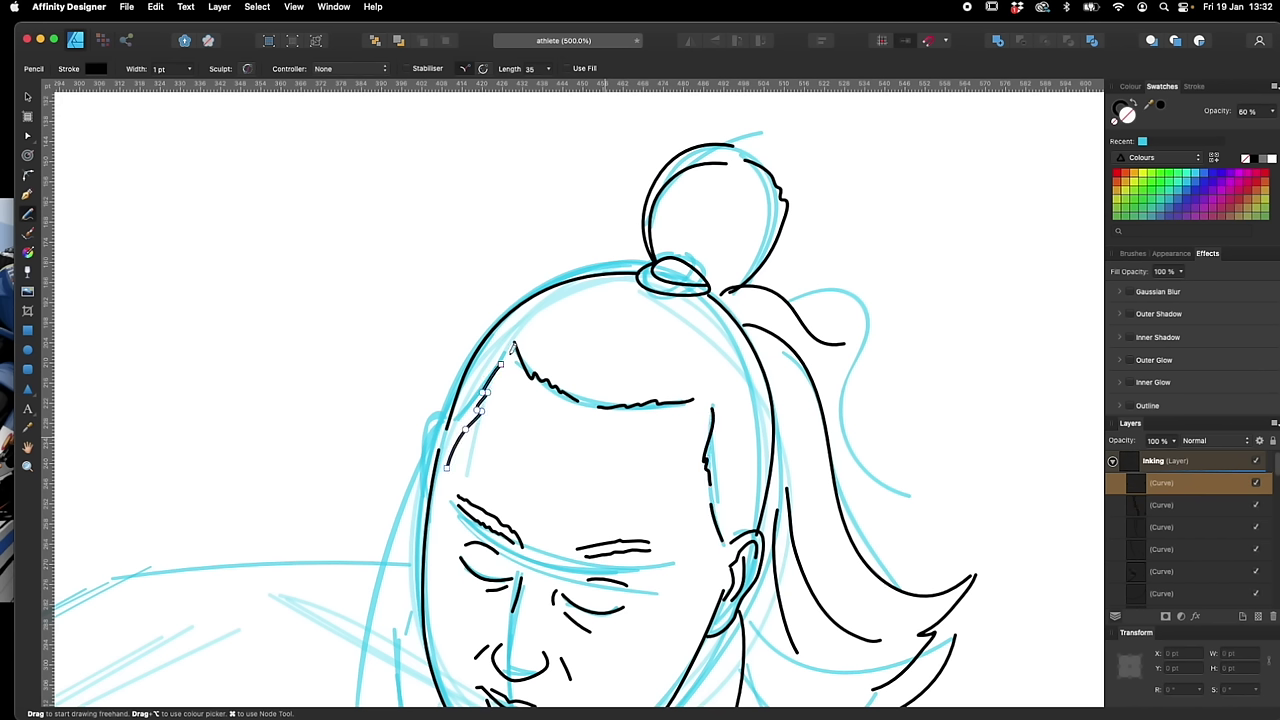
Draw the far ear's contour and add short Pencil hair strokes above the near ear and below the hair tie
{"action": "mouse_move", "coordinate": [447, 418]}
{"action": "left_mouse_down"}
{"action": "mouse_move", "coordinate": [430, 410]}
{"action": "mouse_move", "coordinate": [433, 520]}
{"action": "left_mouse_up"}
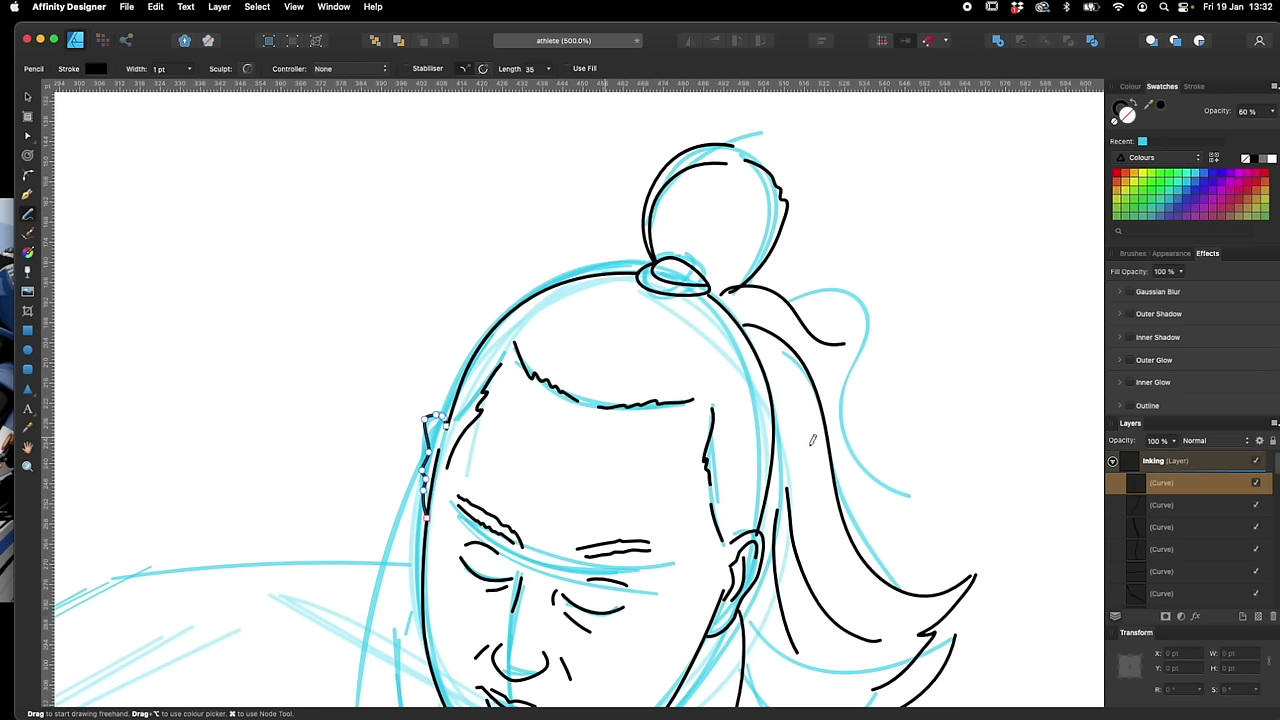
{"action": "left_click_drag", "start_coordinate": [742, 487], "coordinate": [747, 455]}
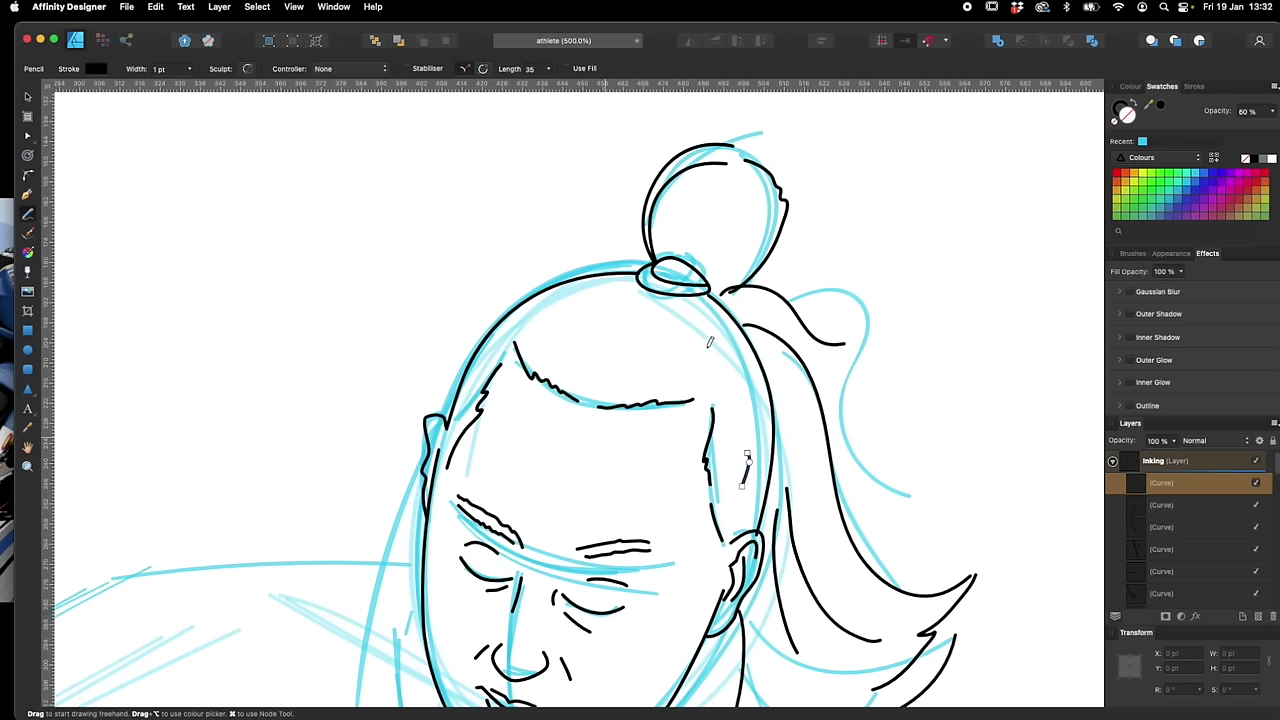
{"action": "left_click_drag", "start_coordinate": [545, 349], "coordinate": [627, 290]}
{"action": "left_click_drag", "start_coordinate": [647, 343], "coordinate": [655, 309]}
{"action": "left_click_drag", "start_coordinate": [685, 340], "coordinate": [685, 328]}
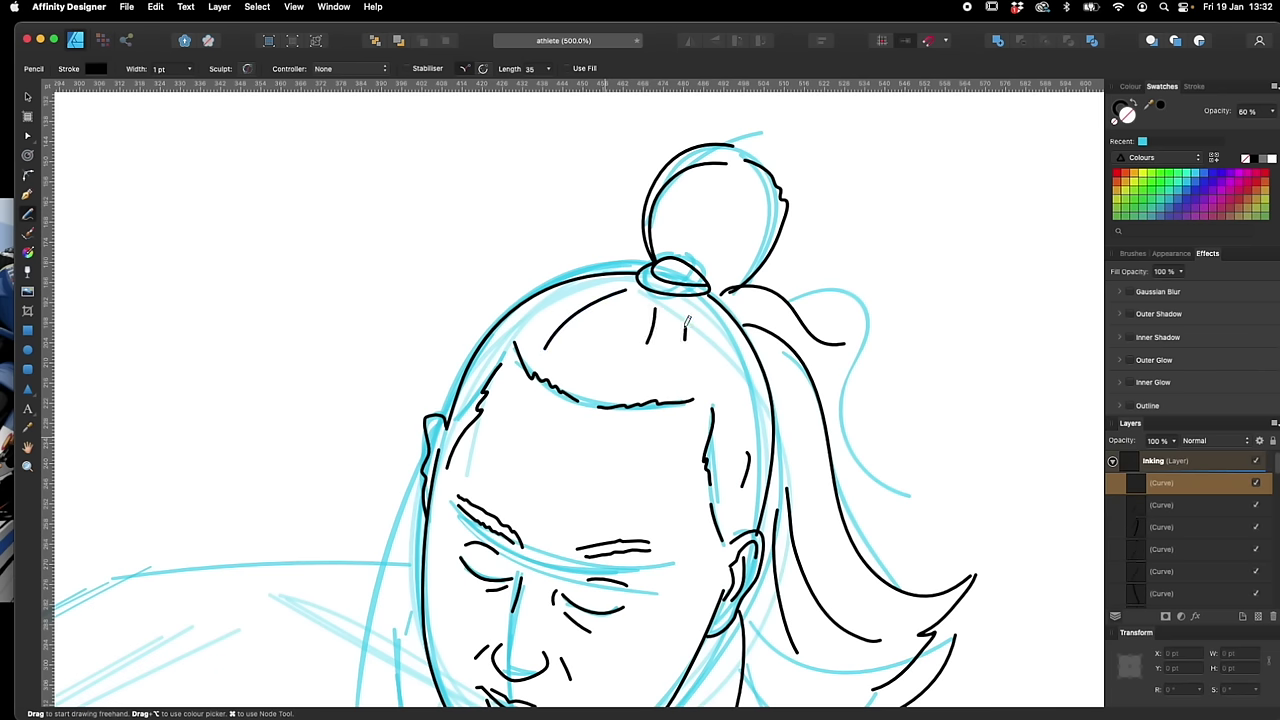
Collapse the Inking layer and hide the sketch_2 and sketch layers to leave only the inked lines
{"action": "key", "text": "super+minus"}
{"action": "key", "text": "super+minus"}
{"action": "key", "text": "super+minus"}
{"action": "left_click", "coordinate": [781, 558]}
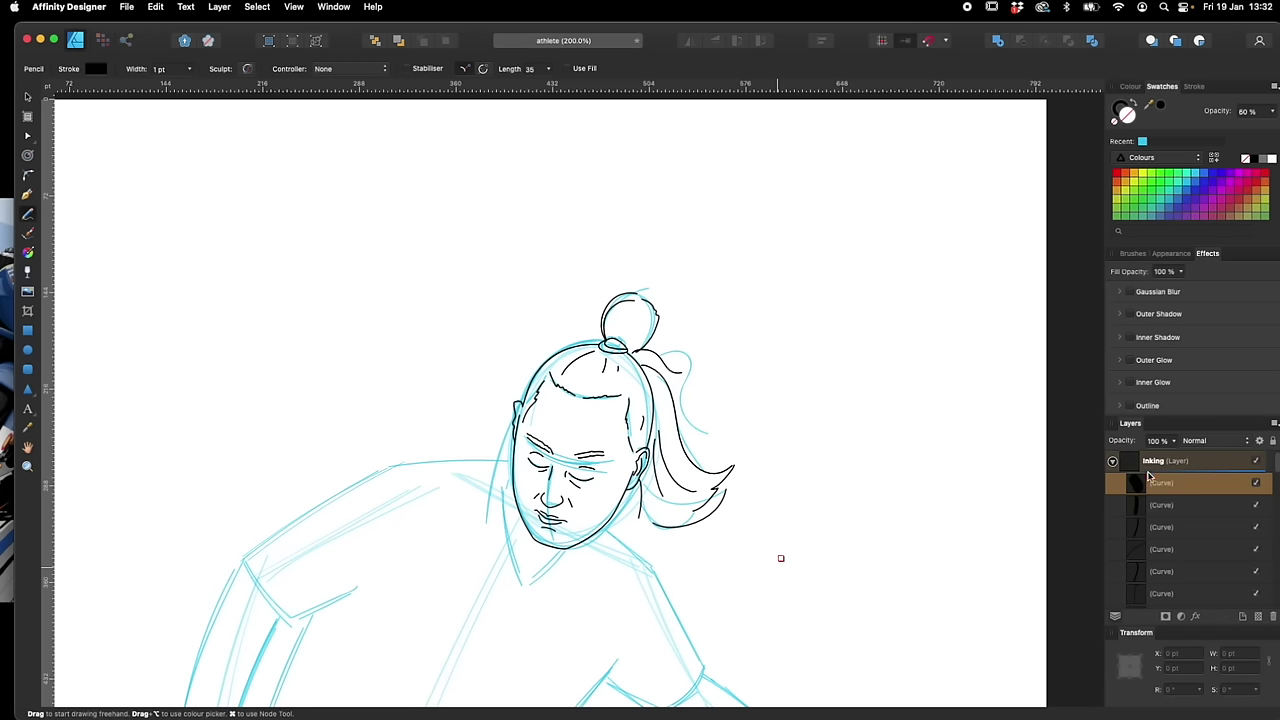
{"action": "left_click", "coordinate": [1113, 462]}
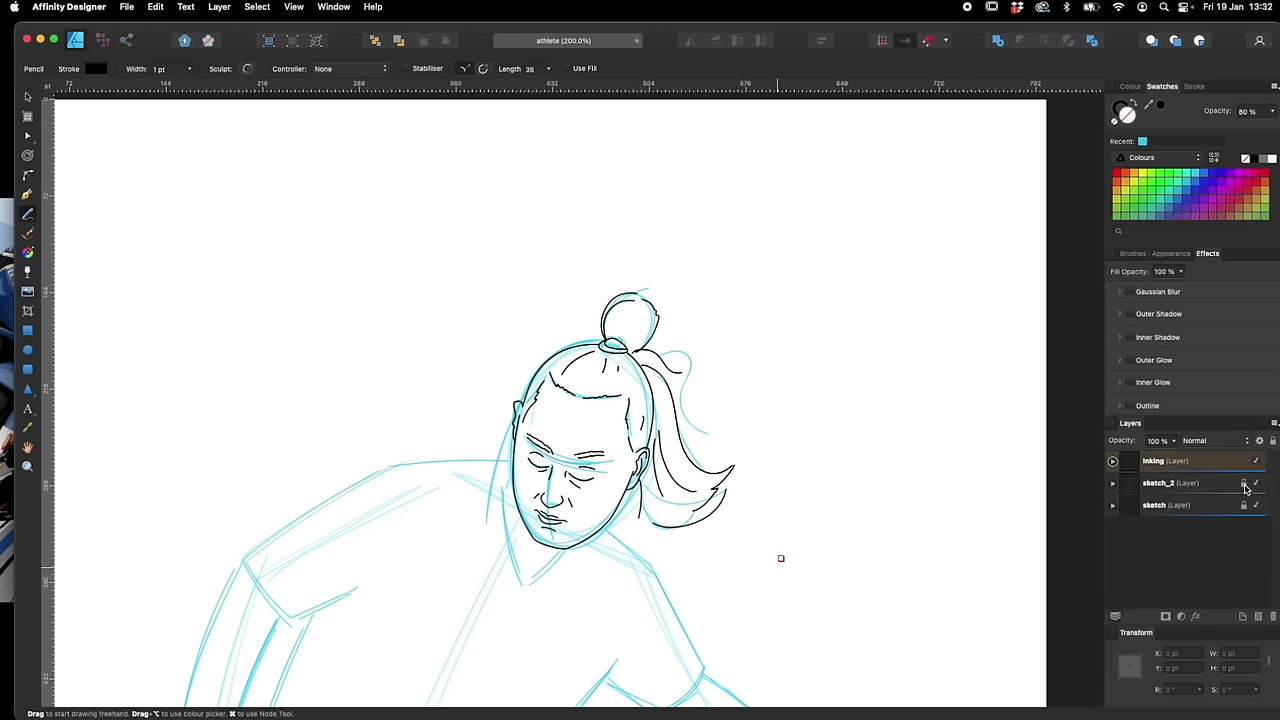
{"action": "left_click", "coordinate": [1257, 487]}
{"action": "left_click", "coordinate": [1256, 505]}
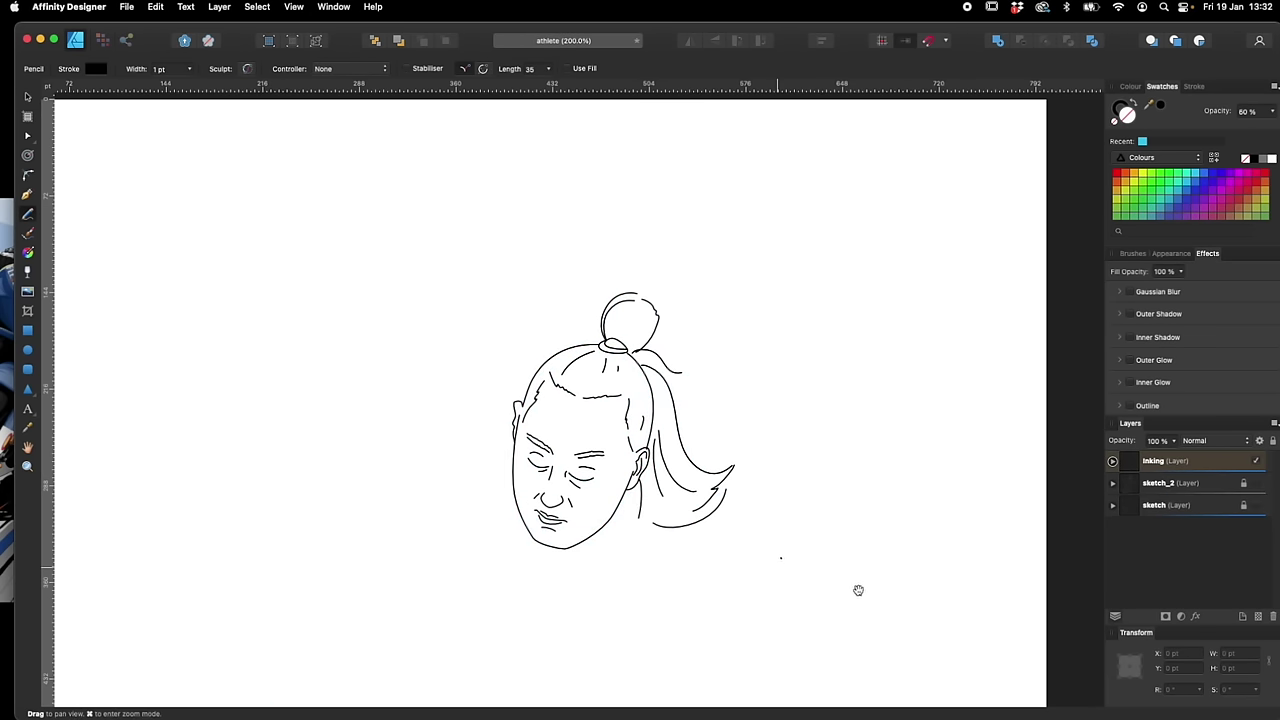
{"action": "scroll", "coordinate": [857, 589], "scroll_direction": "down", "scroll_amount": 3}
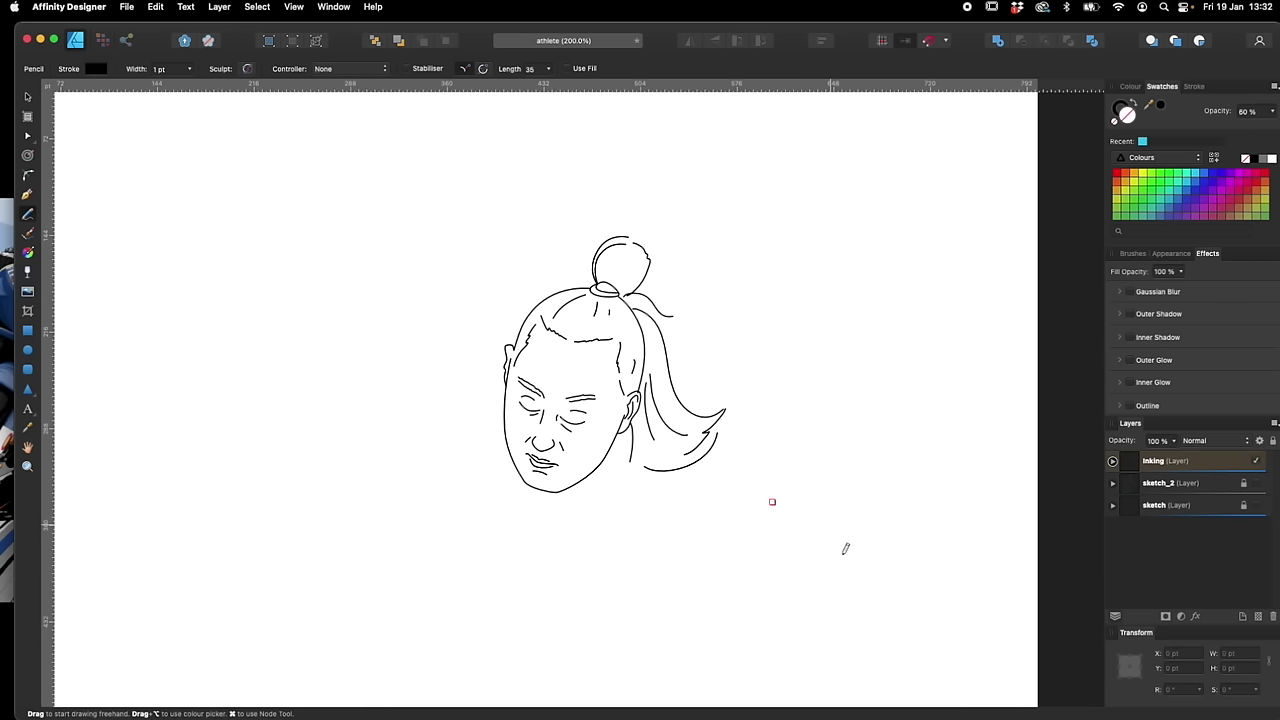
Select all the inked head curves and shape their stroke pressure profile to thin ends with a full-width middle, and deselect them
{"action": "key", "text": "v"}
{"action": "mouse_move", "coordinate": [440, 181]}
{"action": "left_mouse_down"}
{"action": "mouse_move", "coordinate": [560, 366]}
{"action": "mouse_move", "coordinate": [836, 594]}
{"action": "left_mouse_up"}
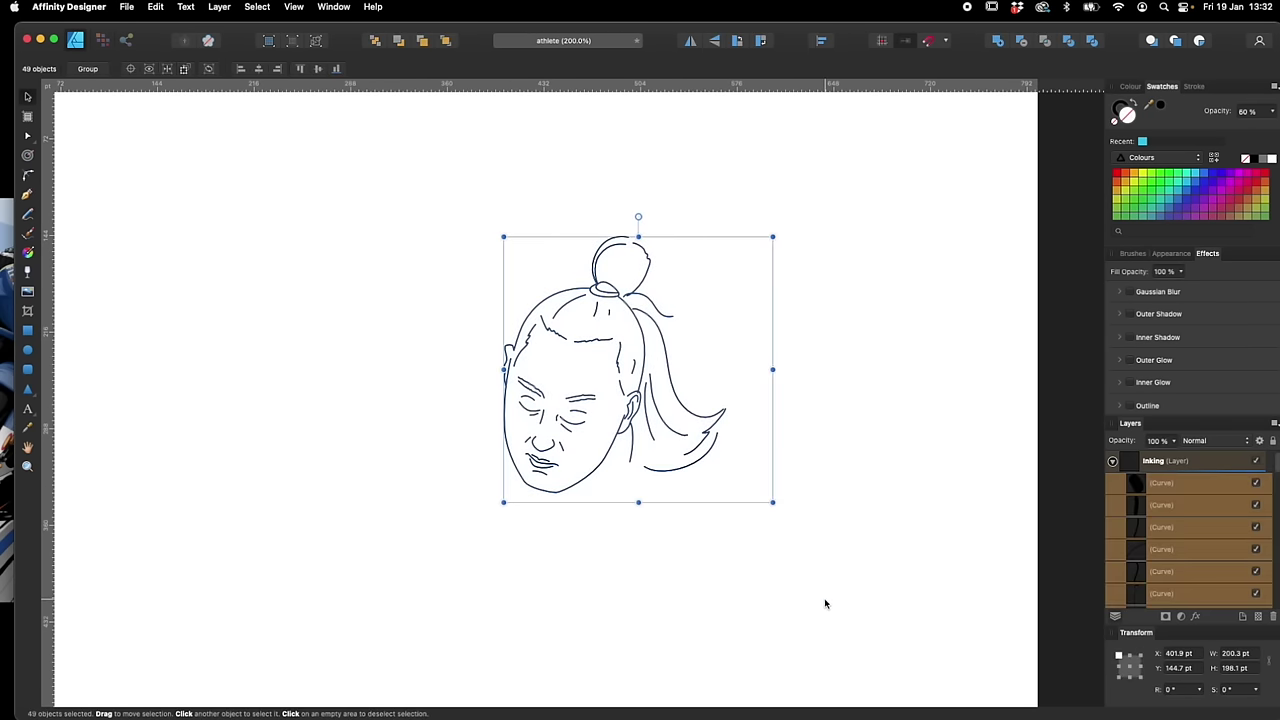
{"action": "key", "text": "super+equal"}
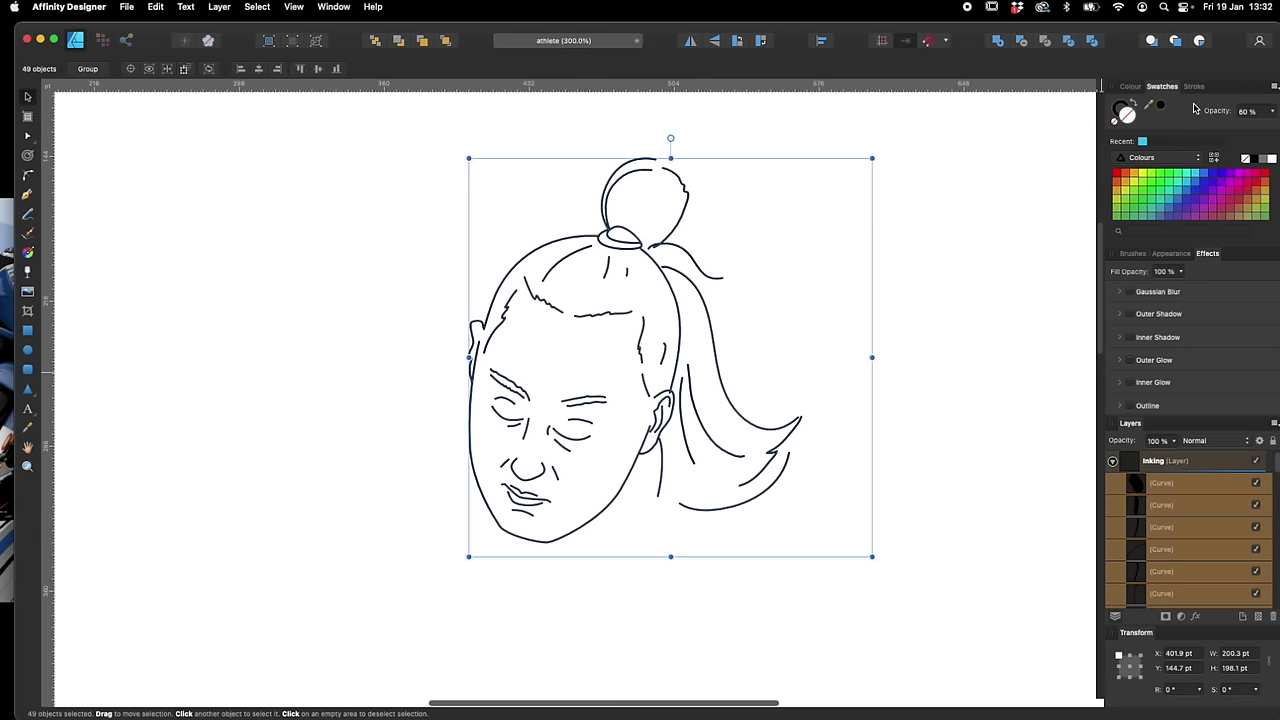
{"action": "left_click", "coordinate": [1195, 89]}
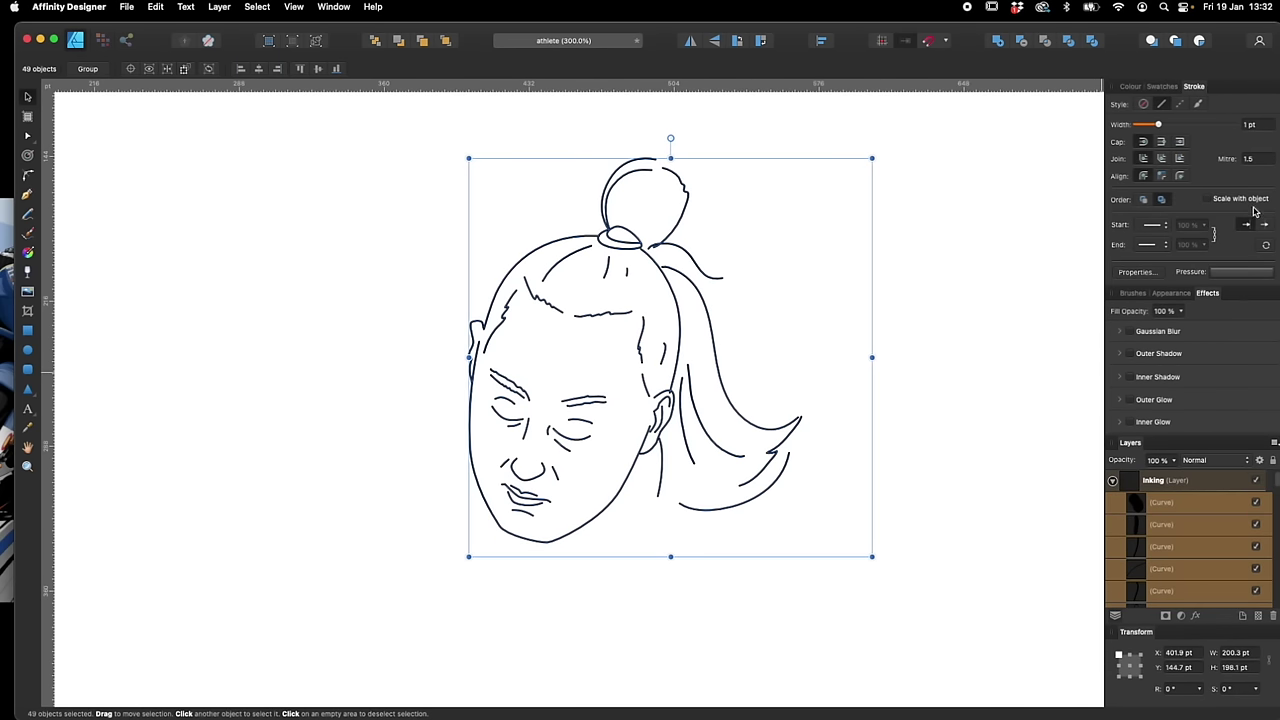
{"action": "left_click", "coordinate": [1233, 274]}
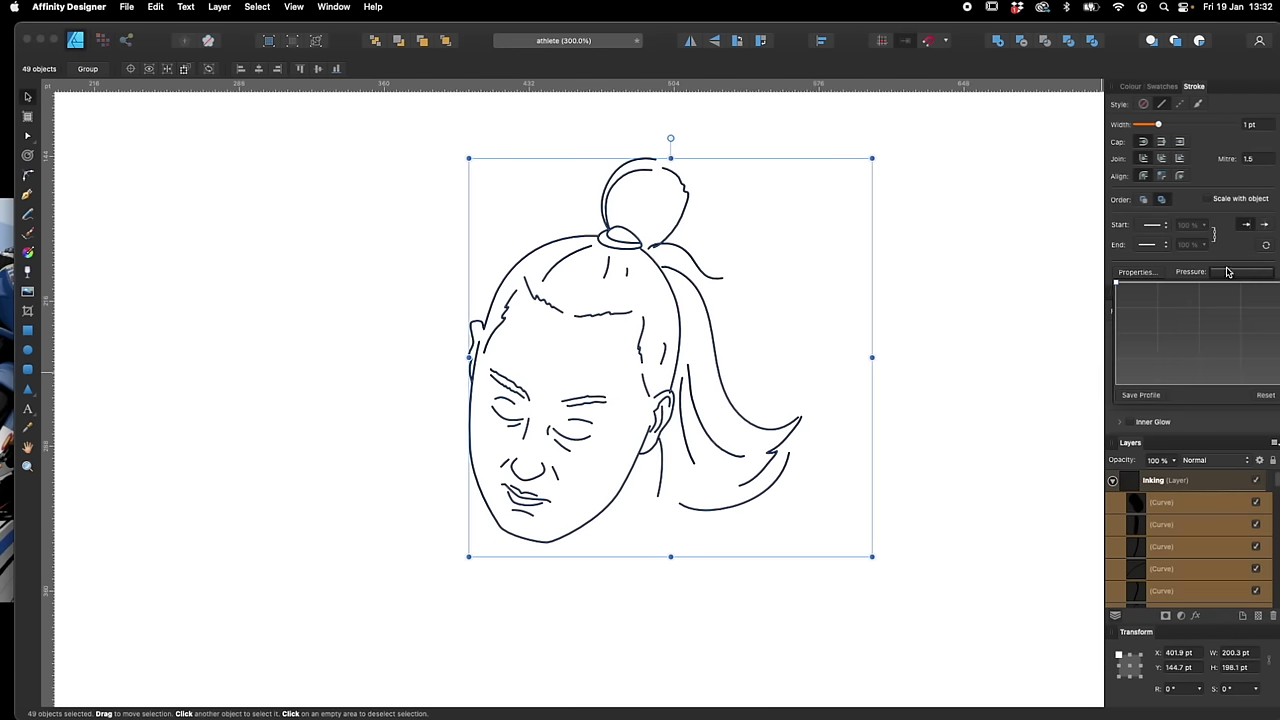
{"action": "left_click_drag", "start_coordinate": [1116, 284], "coordinate": [1118, 298]}
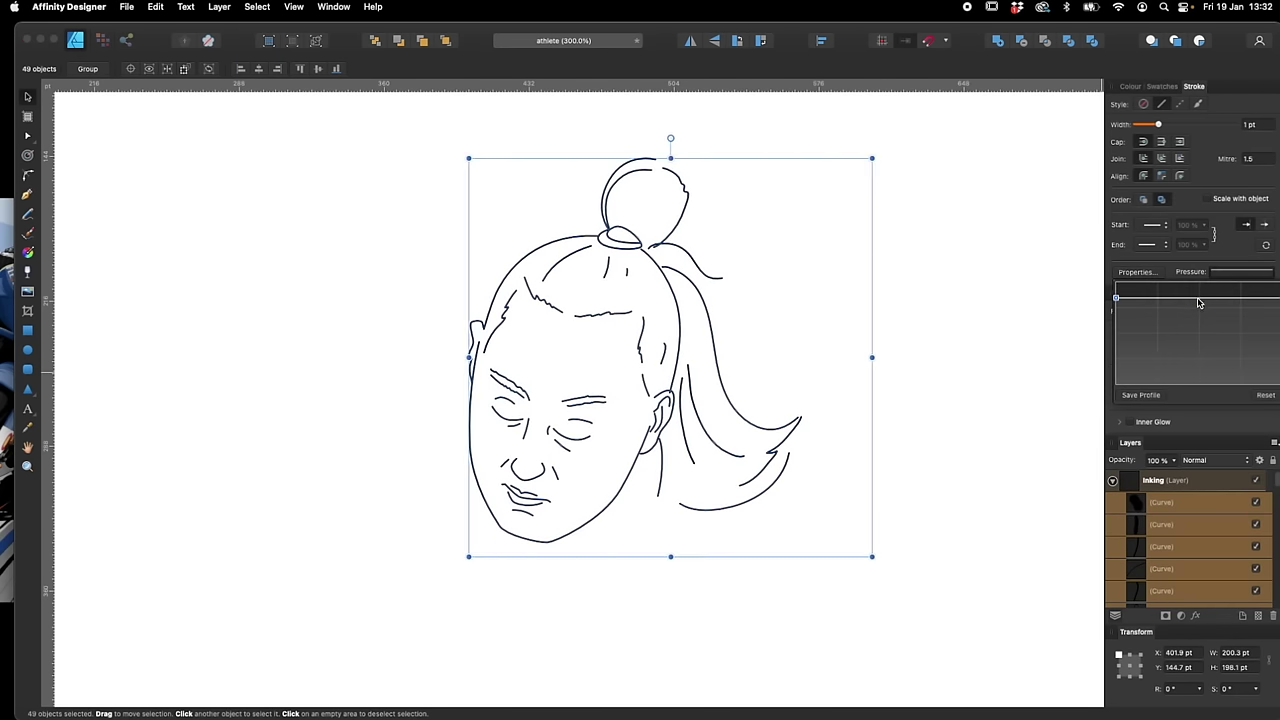
{"action": "left_click_drag", "start_coordinate": [1198, 298], "coordinate": [1197, 283]}
{"action": "mouse_move", "coordinate": [1118, 305]}
{"action": "left_mouse_down"}
{"action": "mouse_move", "coordinate": [1117, 412]}
{"action": "mouse_move", "coordinate": [1116, 339]}
{"action": "left_mouse_up"}
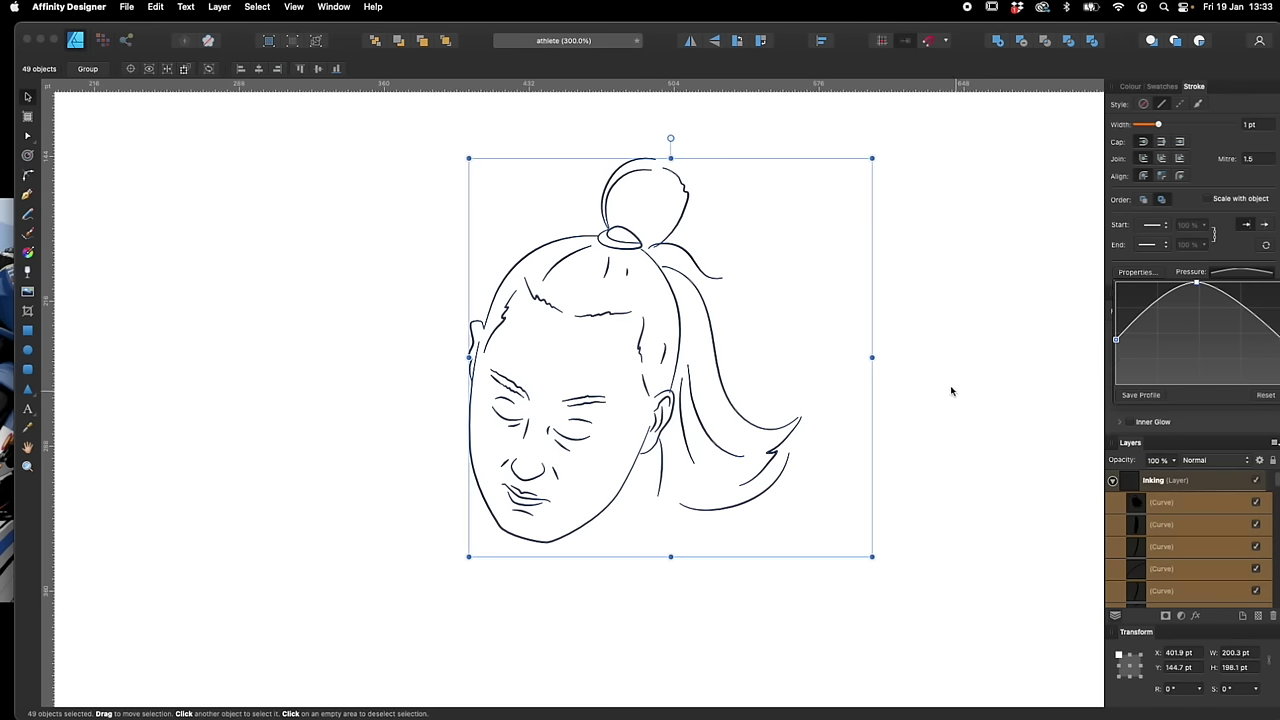
{"action": "left_click", "coordinate": [920, 353]}
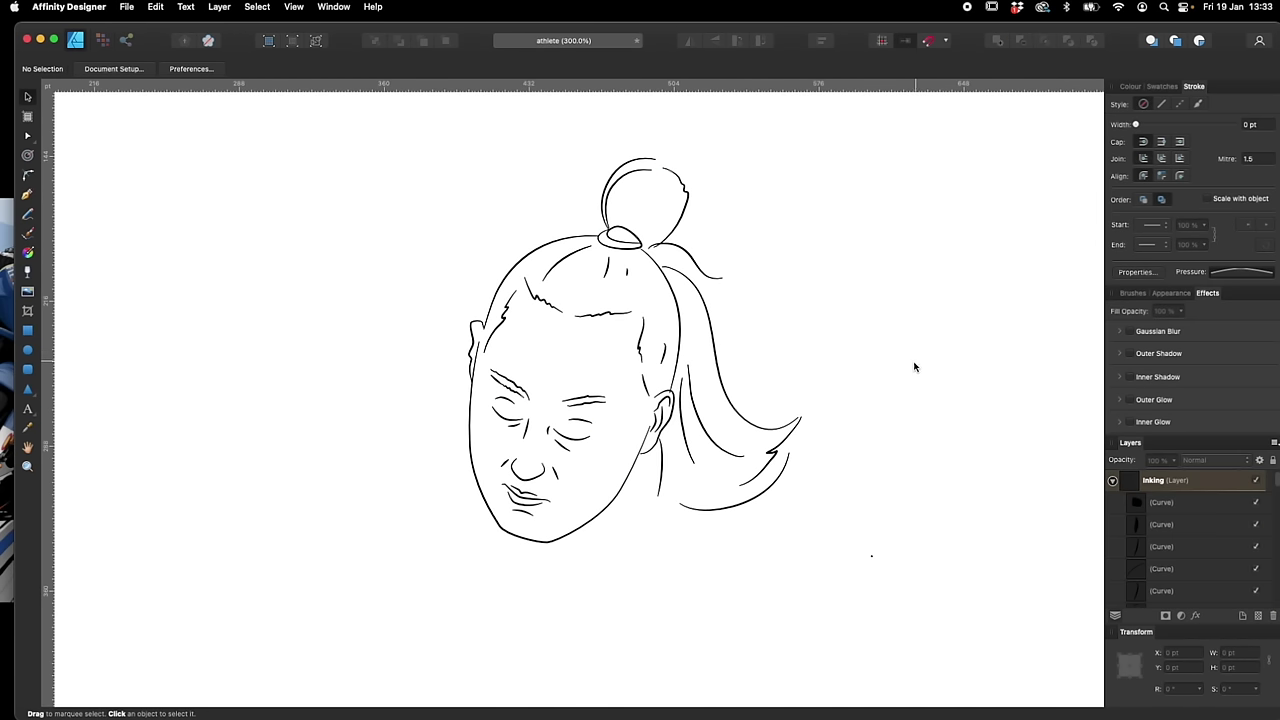
Select the skull, face, eyelid, nose, lip, near-ear, ponytail and bun contour curves and set their stroke width to 2 pt
{"action": "left_click", "coordinate": [586, 236]}
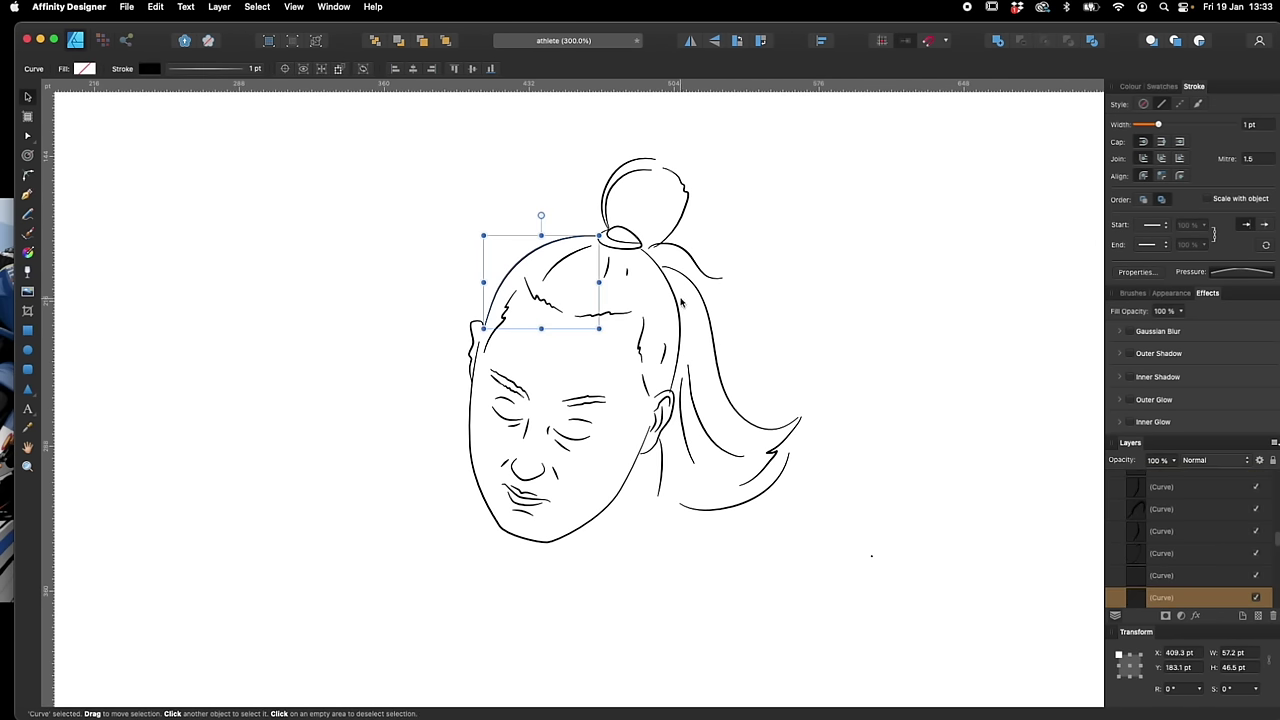
{"action": "left_click", "coordinate": [680, 301], "text": "shift"}
{"action": "left_click", "coordinate": [476, 370], "text": "shift"}
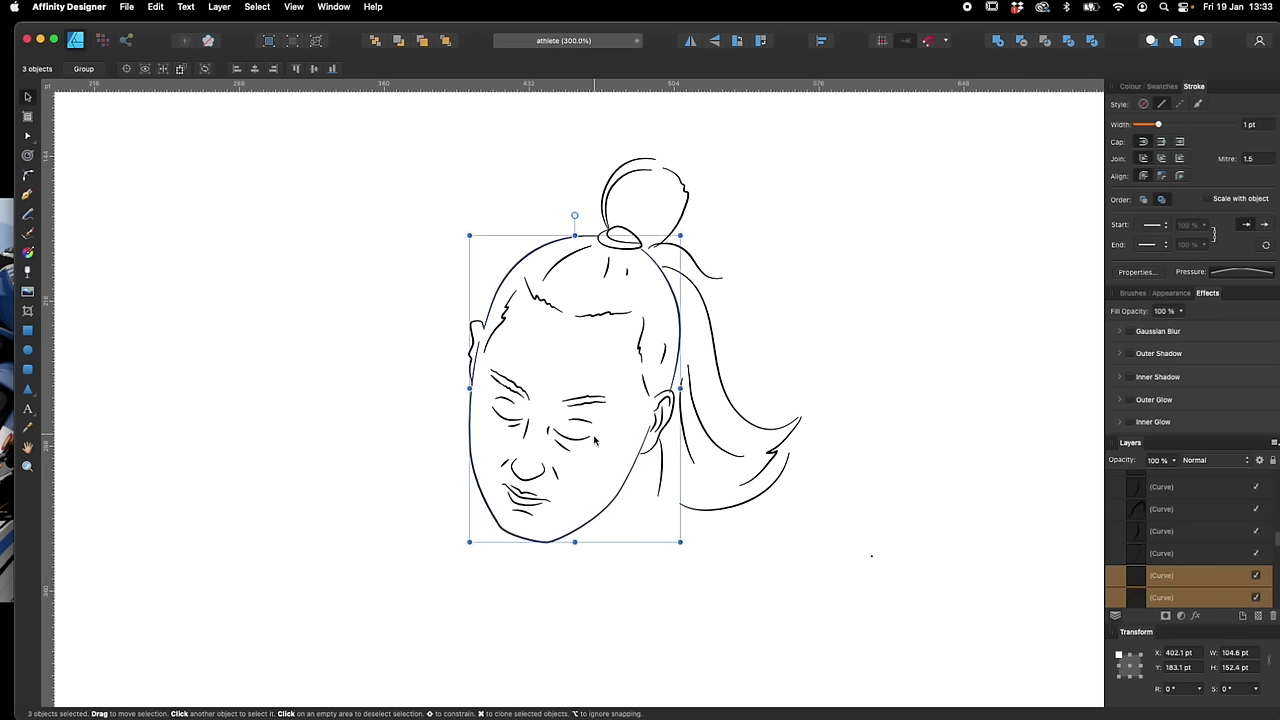
{"action": "left_click", "coordinate": [587, 425], "text": "shift"}
{"action": "left_click", "coordinate": [507, 421], "text": "shift"}
{"action": "left_click", "coordinate": [531, 483], "text": "shift"}
{"action": "left_click", "coordinate": [552, 505], "text": "shift"}
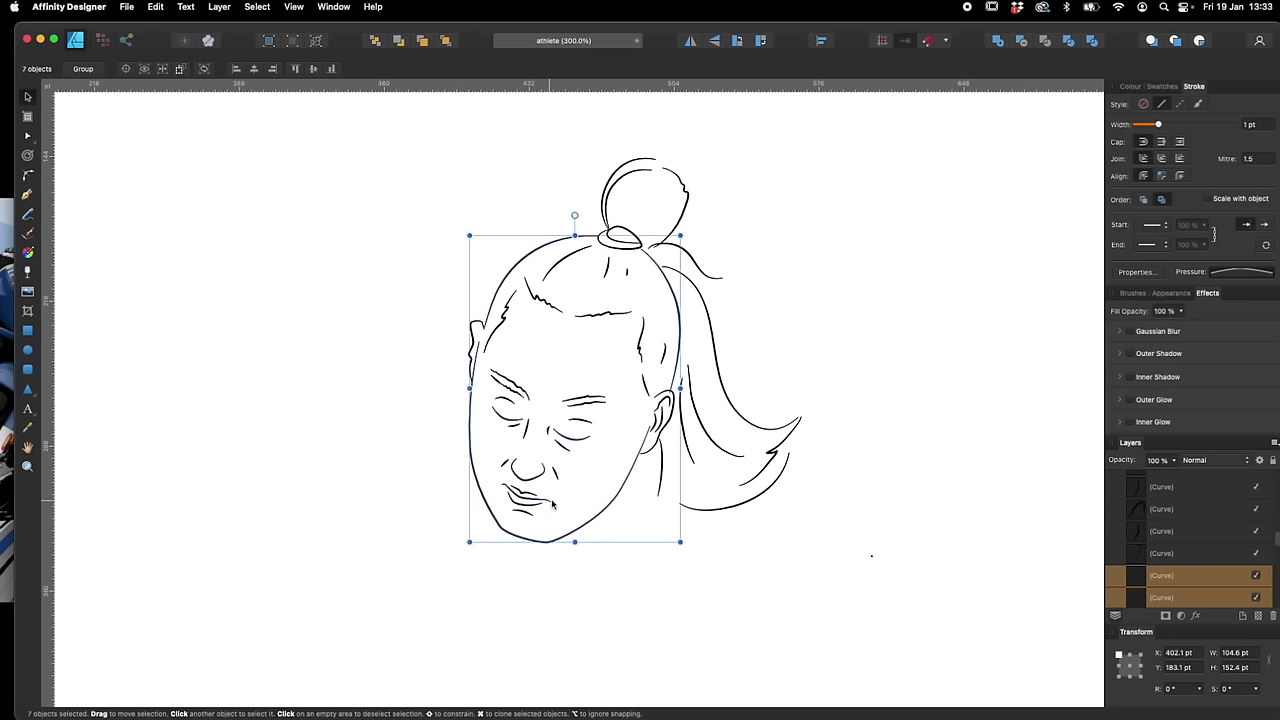
{"action": "left_click", "coordinate": [676, 418], "text": "shift"}
{"action": "left_click", "coordinate": [740, 406], "text": "shift"}
{"action": "left_click", "coordinate": [686, 193], "text": "shift"}
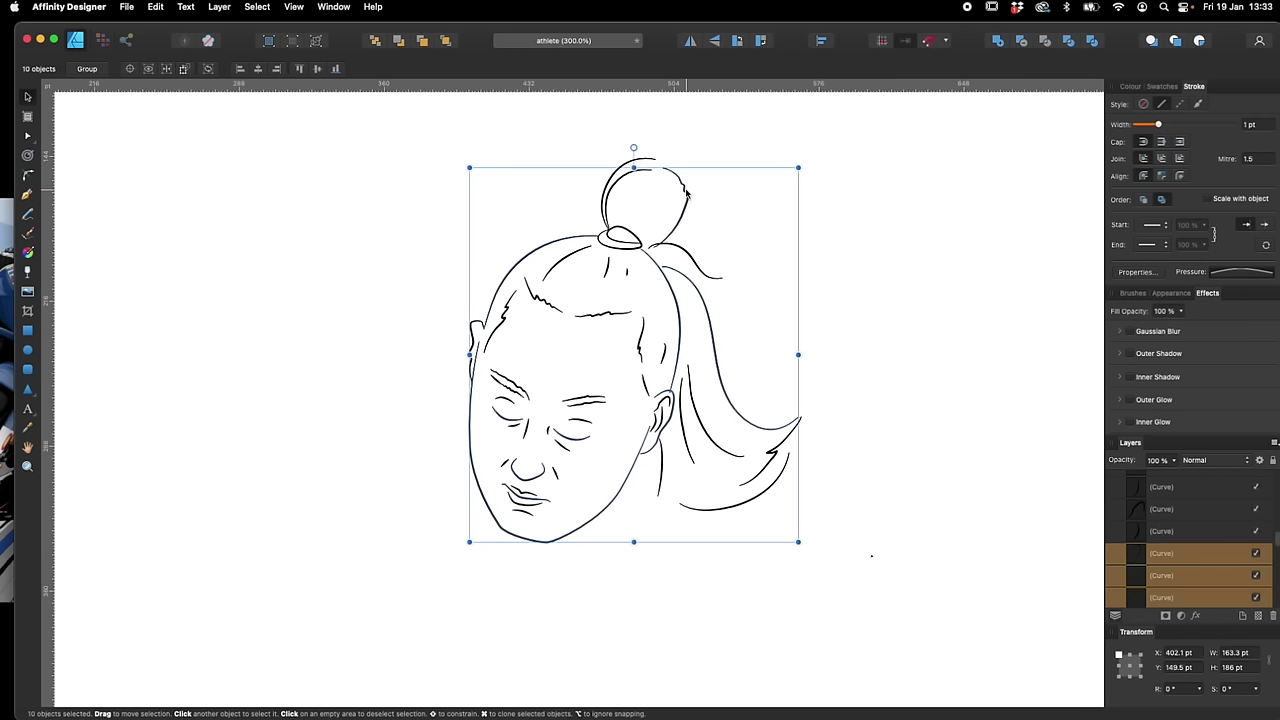
{"action": "left_click", "coordinate": [1251, 126]}
{"action": "type", "text": "2"}
{"action": "key", "text": "Return"}
{"action": "type", "text": "4"}
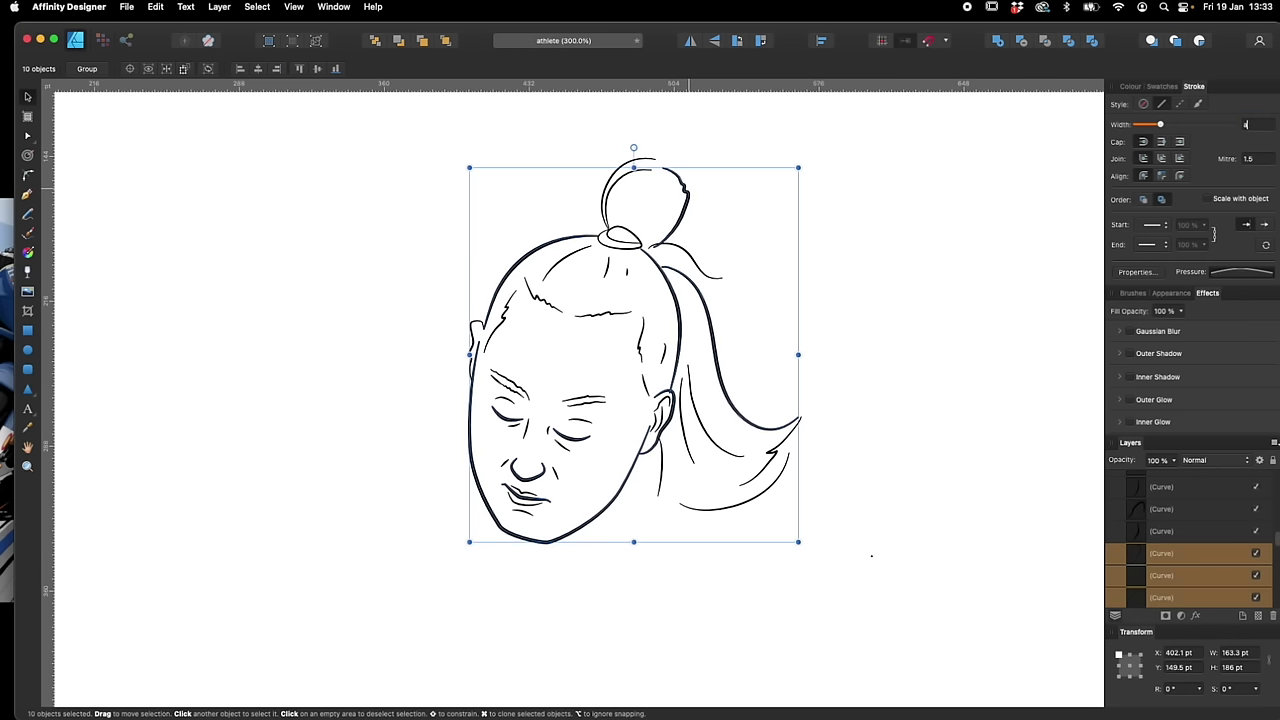
{"action": "left_click", "coordinate": [889, 463]}
Set the stroke width of the far ear's contour and the hair tie curve to 2 pt
{"action": "left_click", "coordinate": [481, 327]}
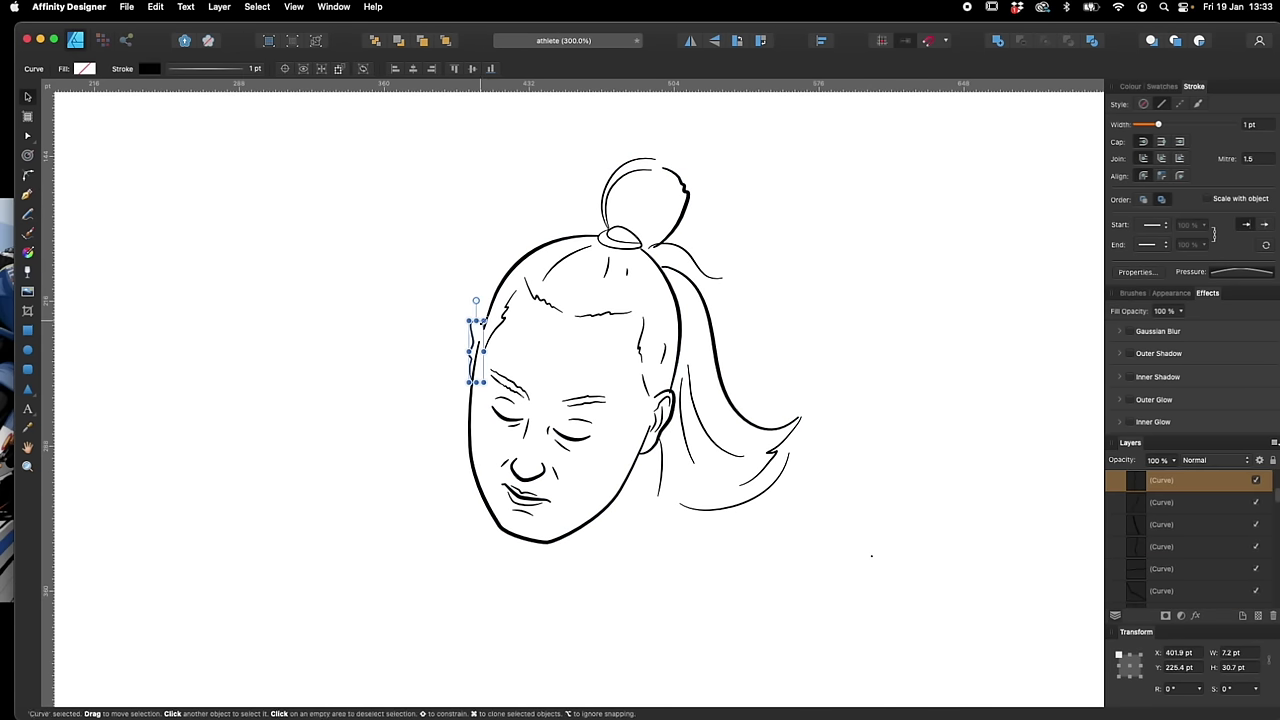
{"action": "left_click", "coordinate": [1257, 124]}
{"action": "type", "text": "2"}
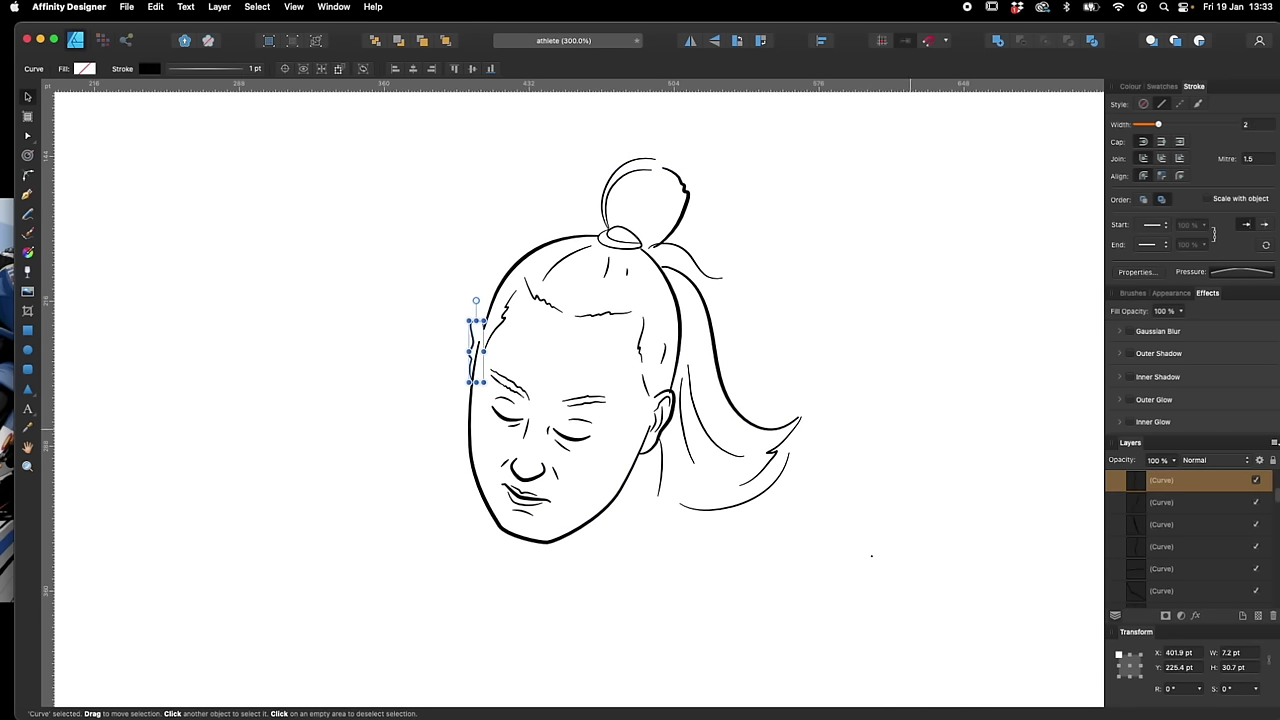
{"action": "left_click", "coordinate": [910, 433]}
{"action": "left_click", "coordinate": [610, 247]}
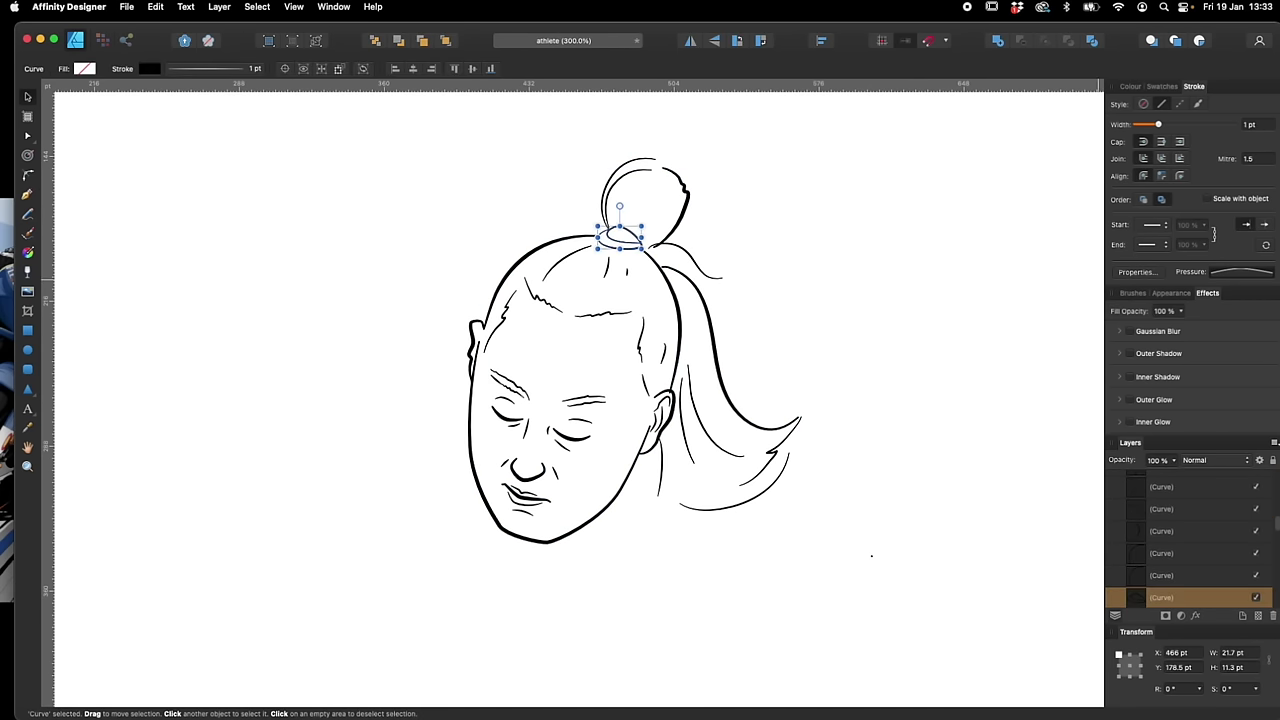
{"action": "type", "text": "2"}
{"action": "key", "text": "Return"}
{"action": "key", "text": "Escape"}
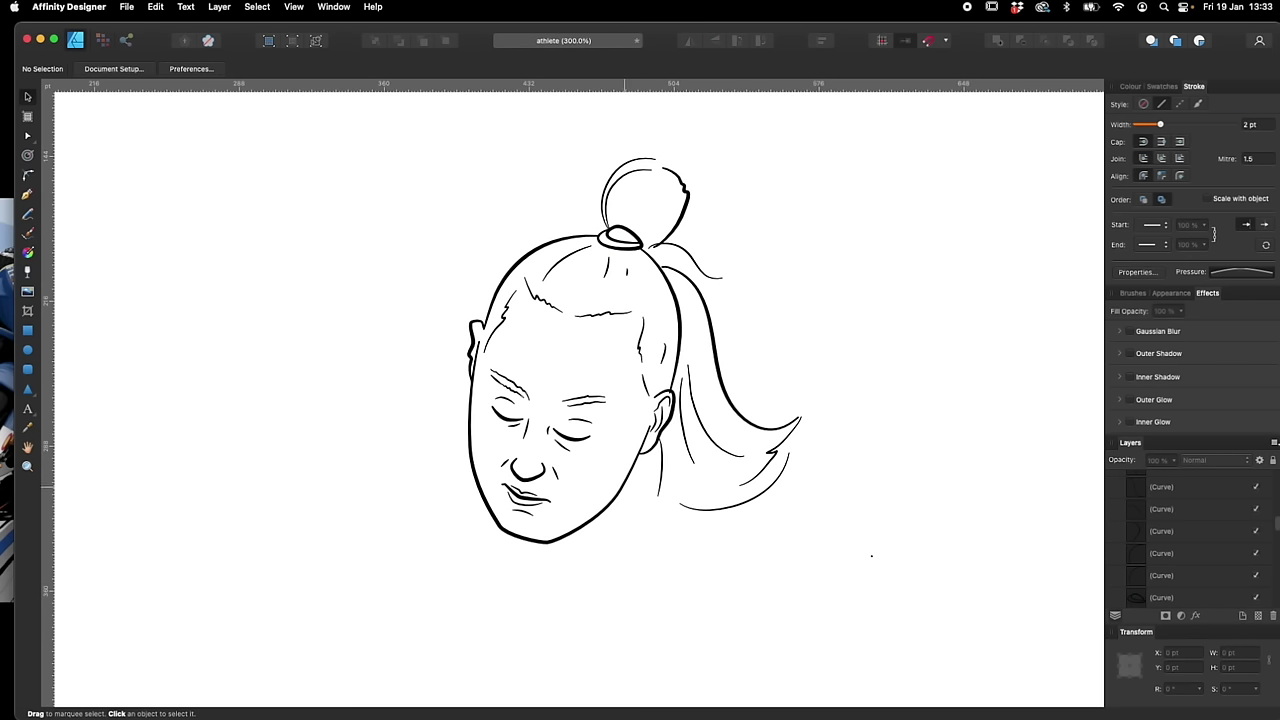
Narrow the face outline slightly on the near side, and shift the near-ear curves inward so they meet the jawline
{"action": "left_click", "coordinate": [624, 485]}
{"action": "left_click_drag", "start_coordinate": [650, 441], "coordinate": [639, 441]}
{"action": "key", "text": "Escape"}
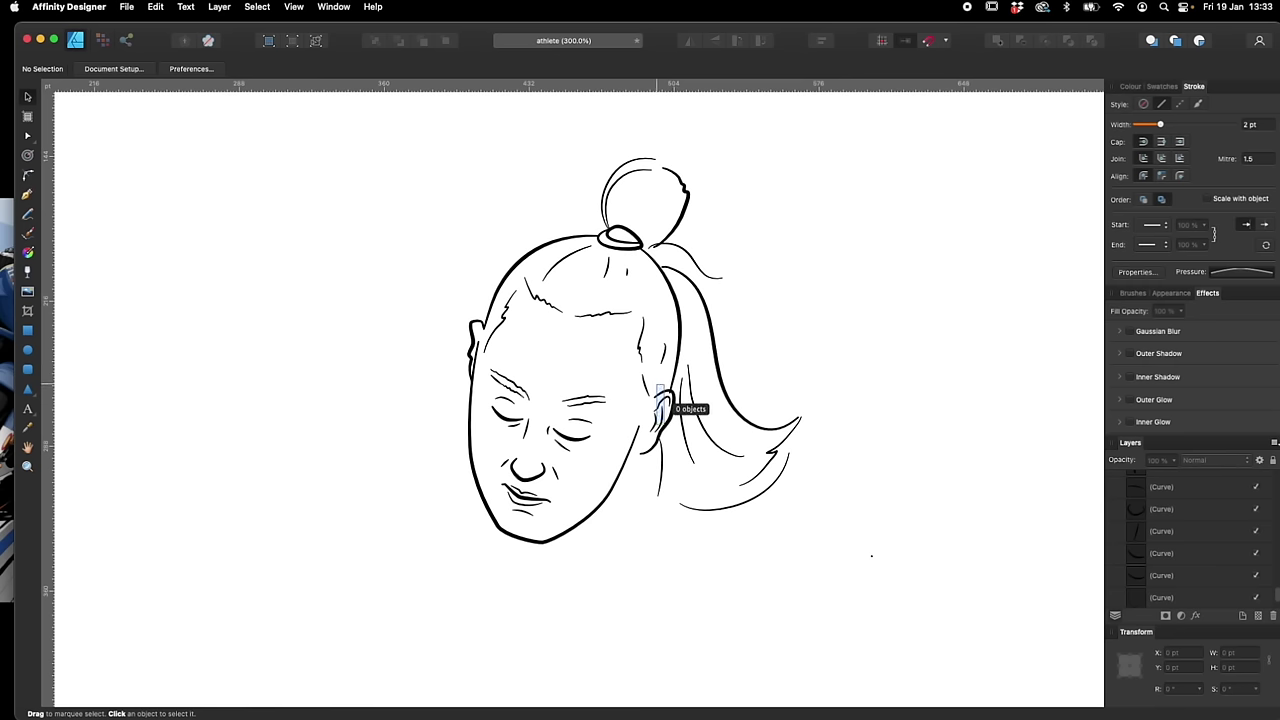
{"action": "left_click_drag", "start_coordinate": [646, 368], "coordinate": [680, 470]}
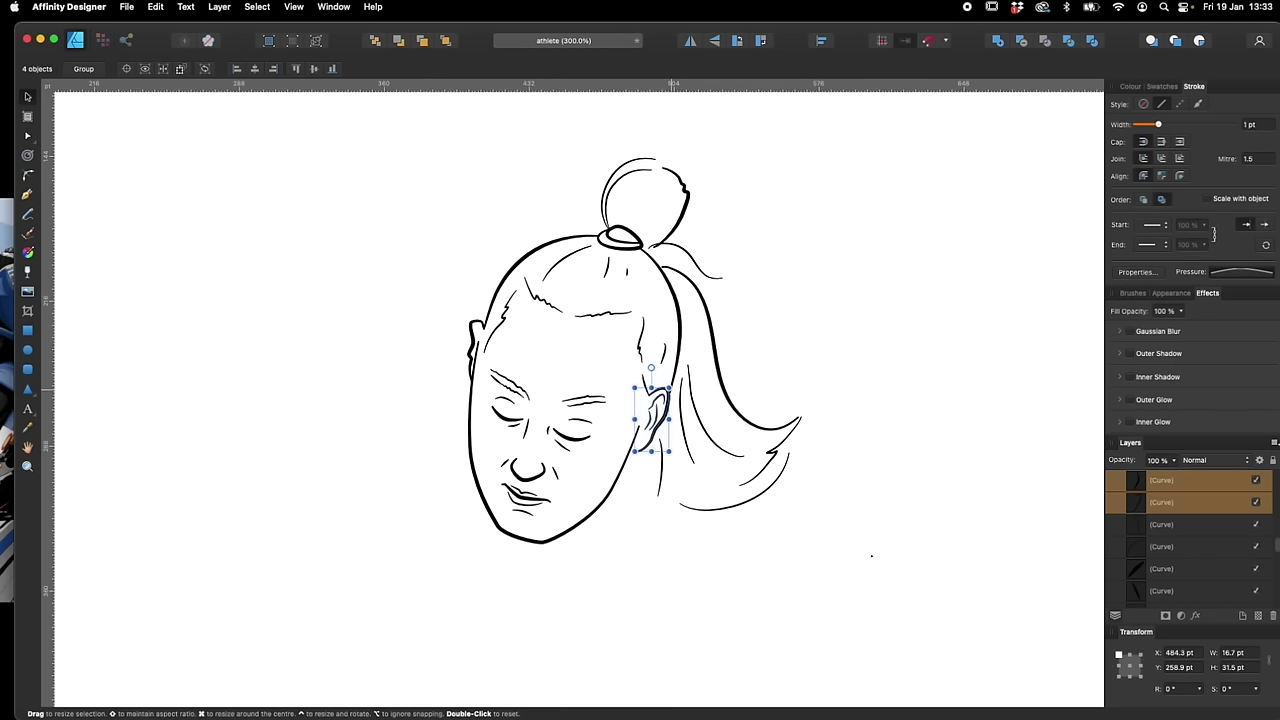
{"action": "left_click", "coordinate": [679, 388]}
{"action": "key", "text": "Escape"}
{"action": "key", "text": "a"}
{"action": "left_click", "coordinate": [640, 428]}
{"action": "key", "text": "Escape"}
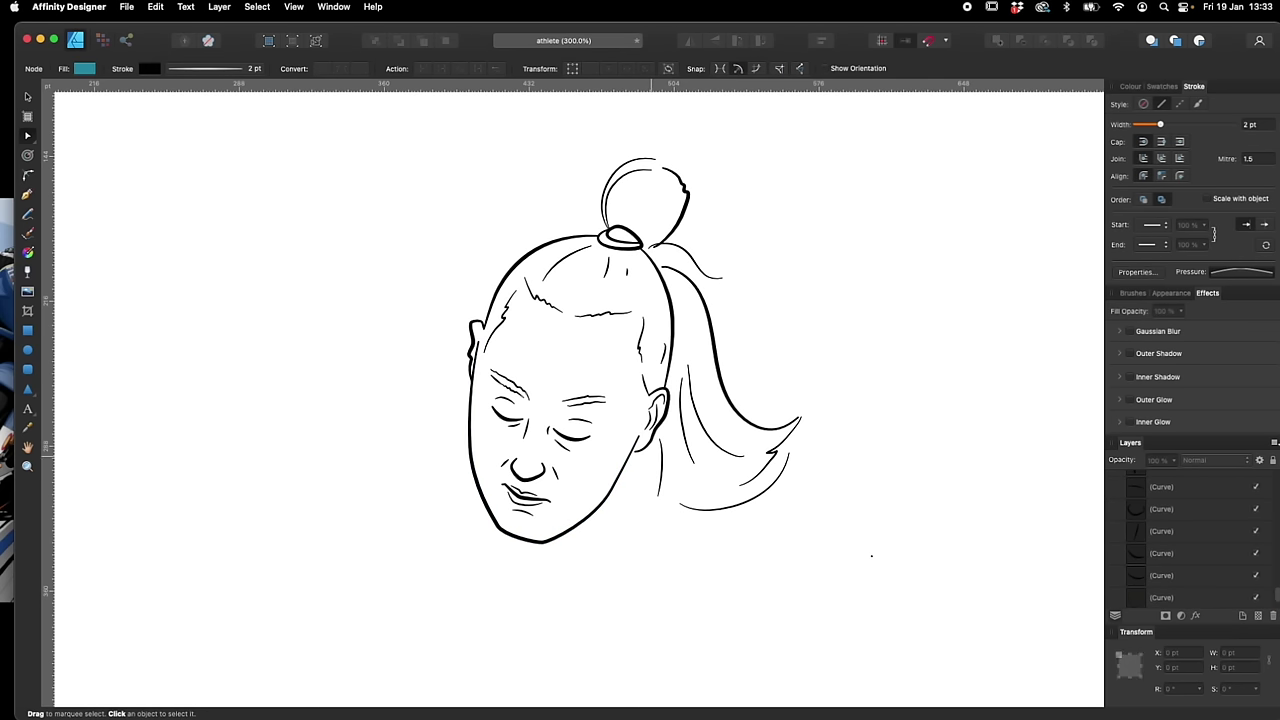
{"action": "key", "text": "super+1"}
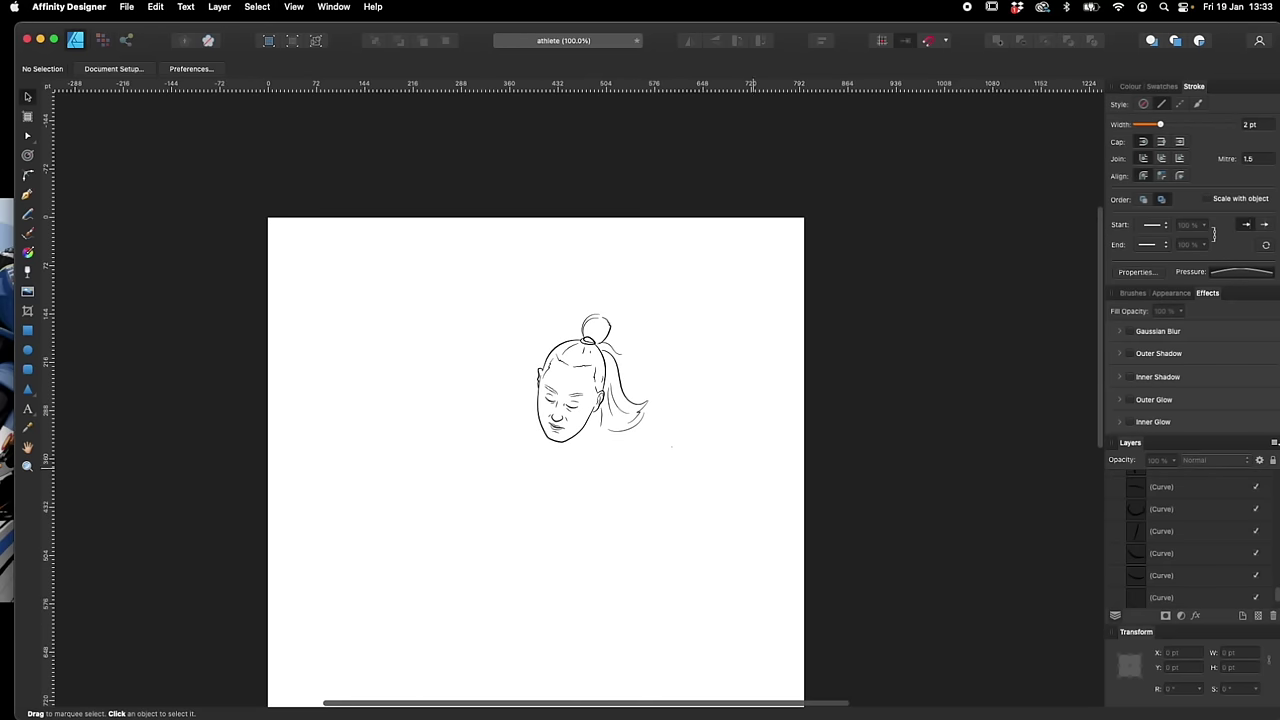
{"action": "key", "text": "super+a"}
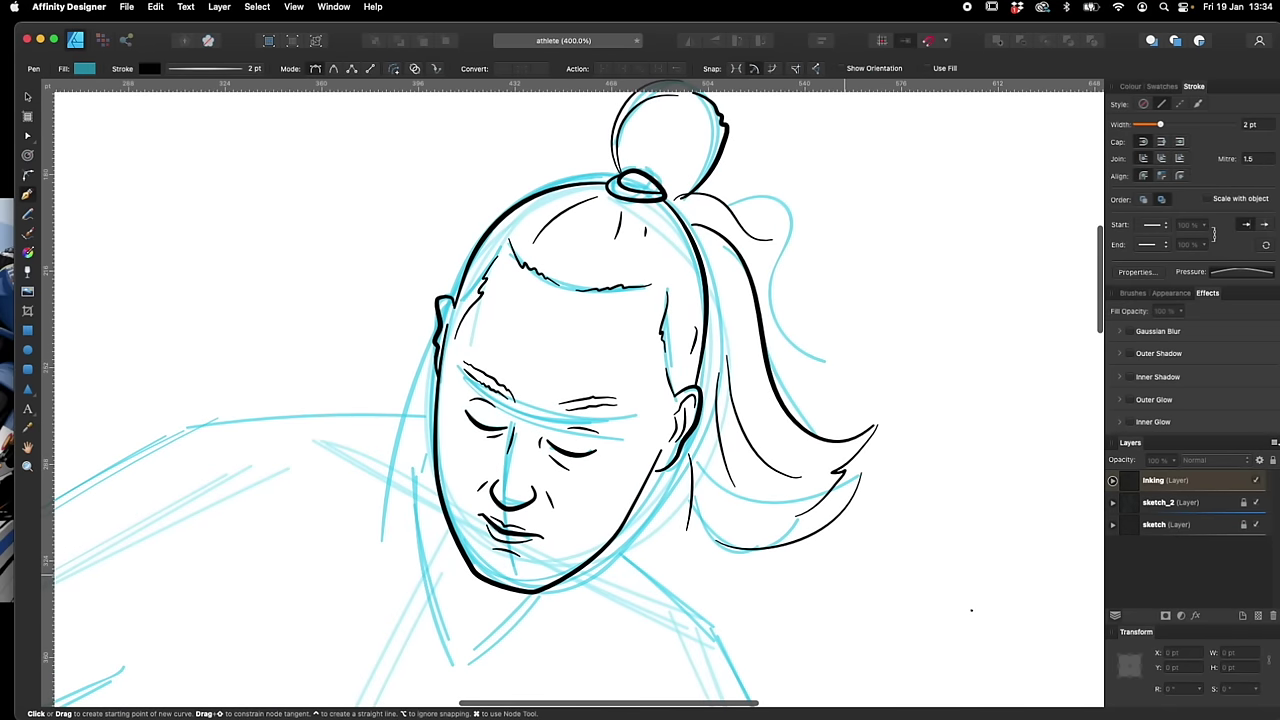
Draw the inner V-shaped collar with the Pen tool, from the far jaw down to its point and back up to the chin
{"action": "left_click", "coordinate": [435, 457]}
{"action": "left_click_drag", "start_coordinate": [418, 485], "coordinate": [412, 497]}
{"action": "key", "text": "space"}
{"action": "left_click_drag", "start_coordinate": [515, 580], "coordinate": [530, 458]}
{"action": "key", "text": "space"}
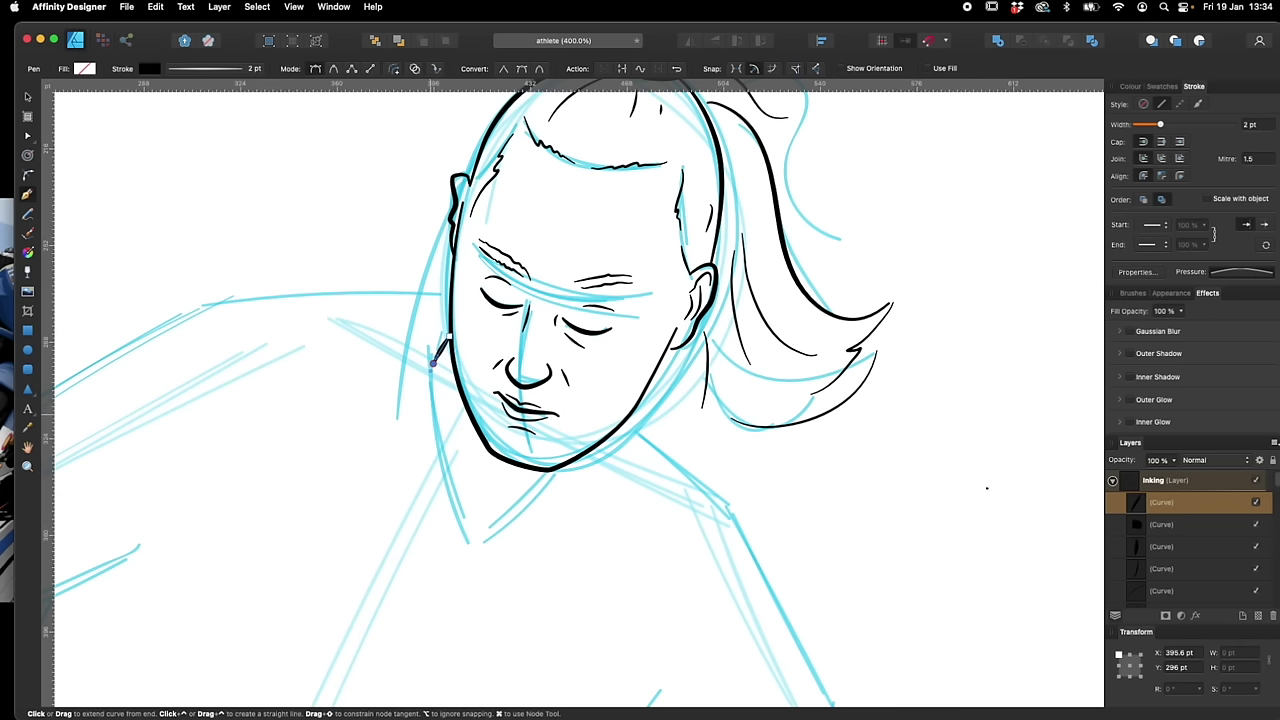
{"action": "left_click", "coordinate": [431, 433]}
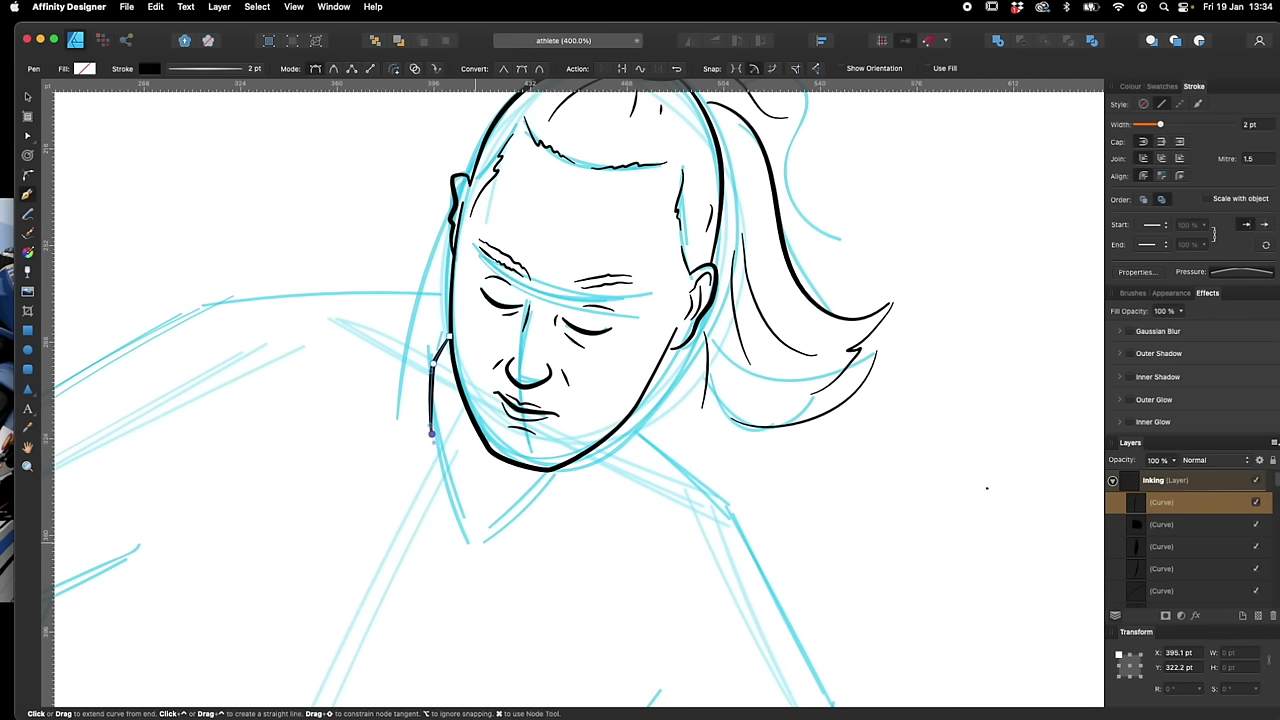
{"action": "left_click_drag", "start_coordinate": [473, 540], "coordinate": [506, 579]}
{"action": "key", "text": "space"}
{"action": "left_click_drag", "start_coordinate": [636, 511], "coordinate": [710, 524]}
{"action": "key", "text": "space"}
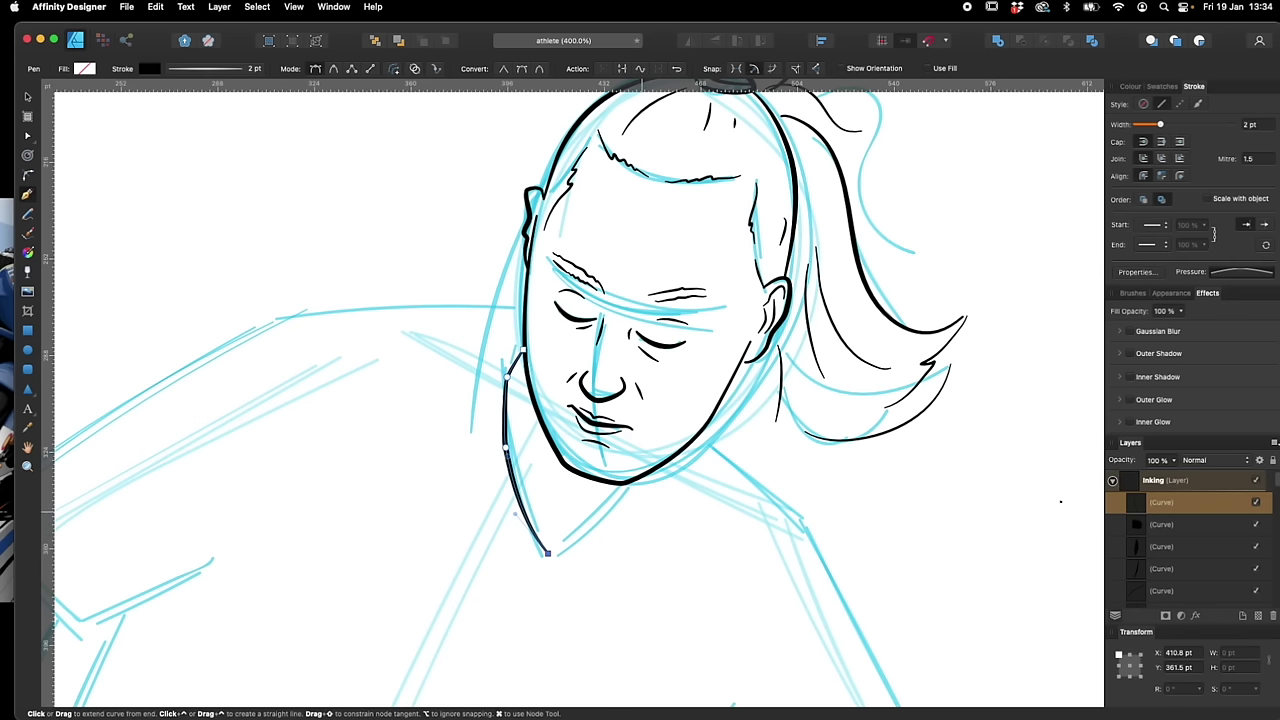
{"action": "left_click", "coordinate": [578, 548]}
{"action": "left_click_drag", "start_coordinate": [650, 473], "coordinate": [676, 432]}
{"action": "key", "text": "v"}
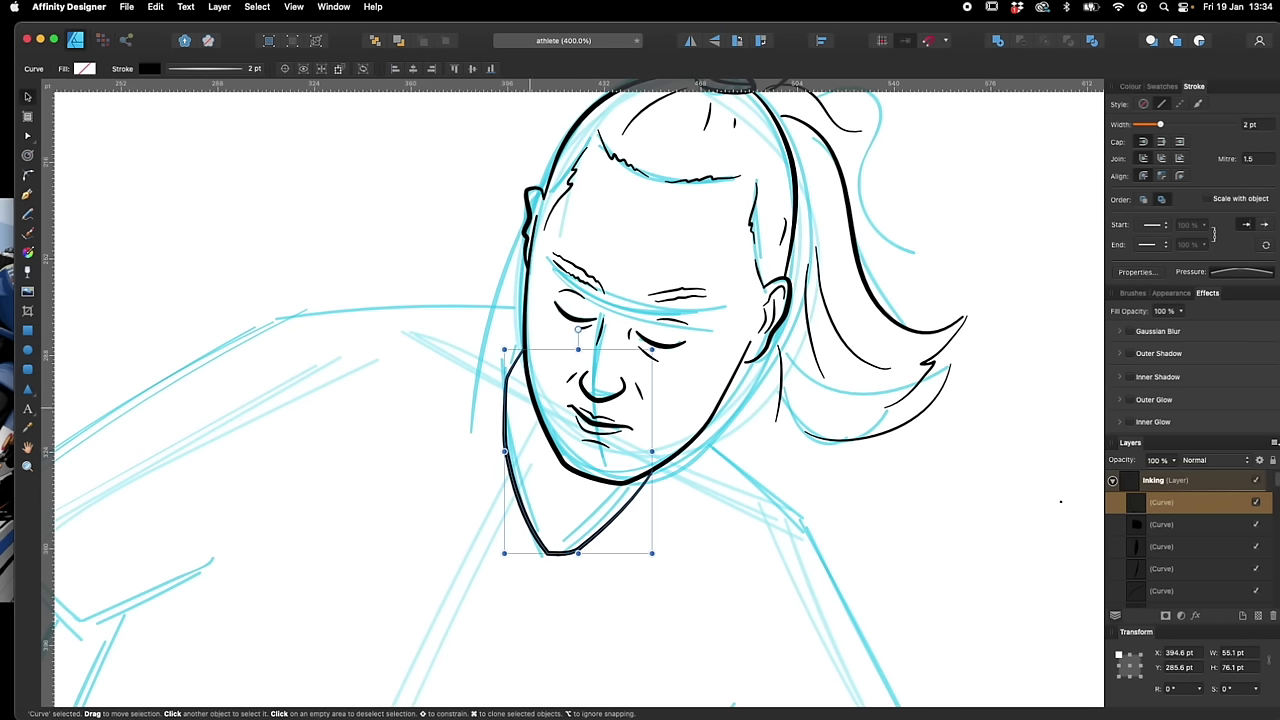
Set the V-shaped collar curve's stroke width to 1 pt and deselect it
{"action": "key", "text": "super+d"}
{"action": "key", "text": "p"}
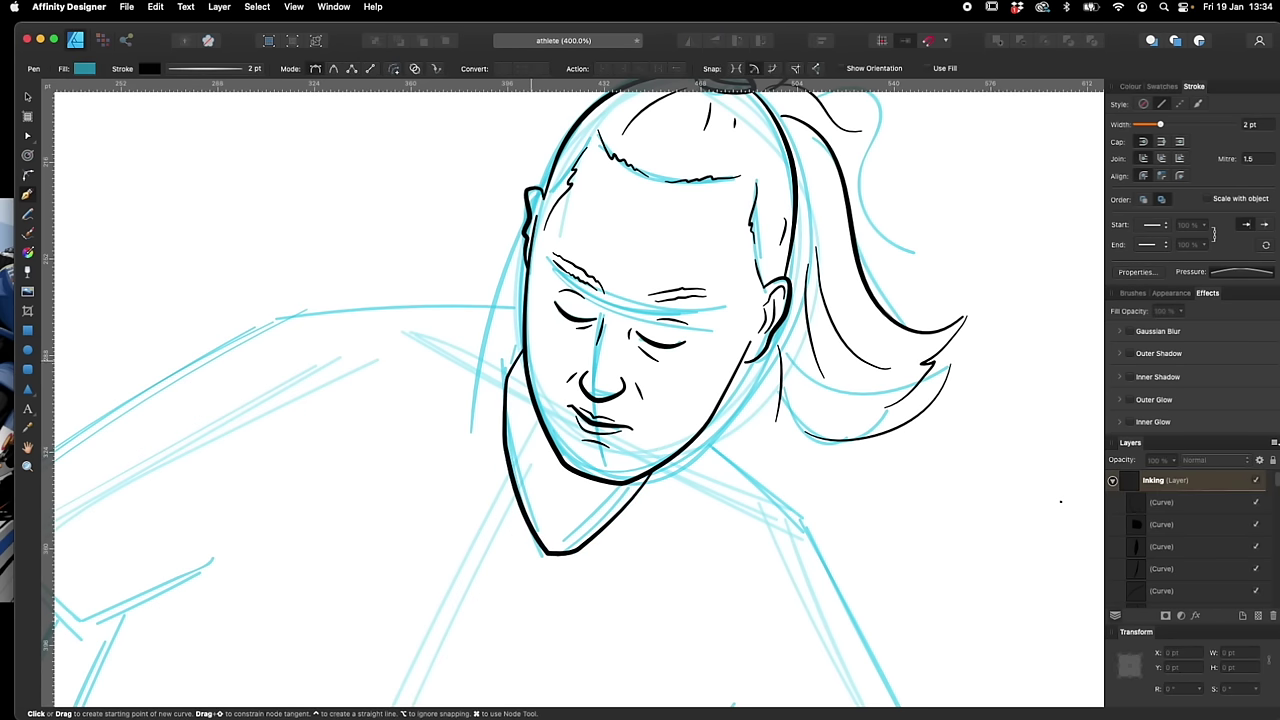
{"action": "key", "text": "v"}
{"action": "left_click", "coordinate": [506, 406]}
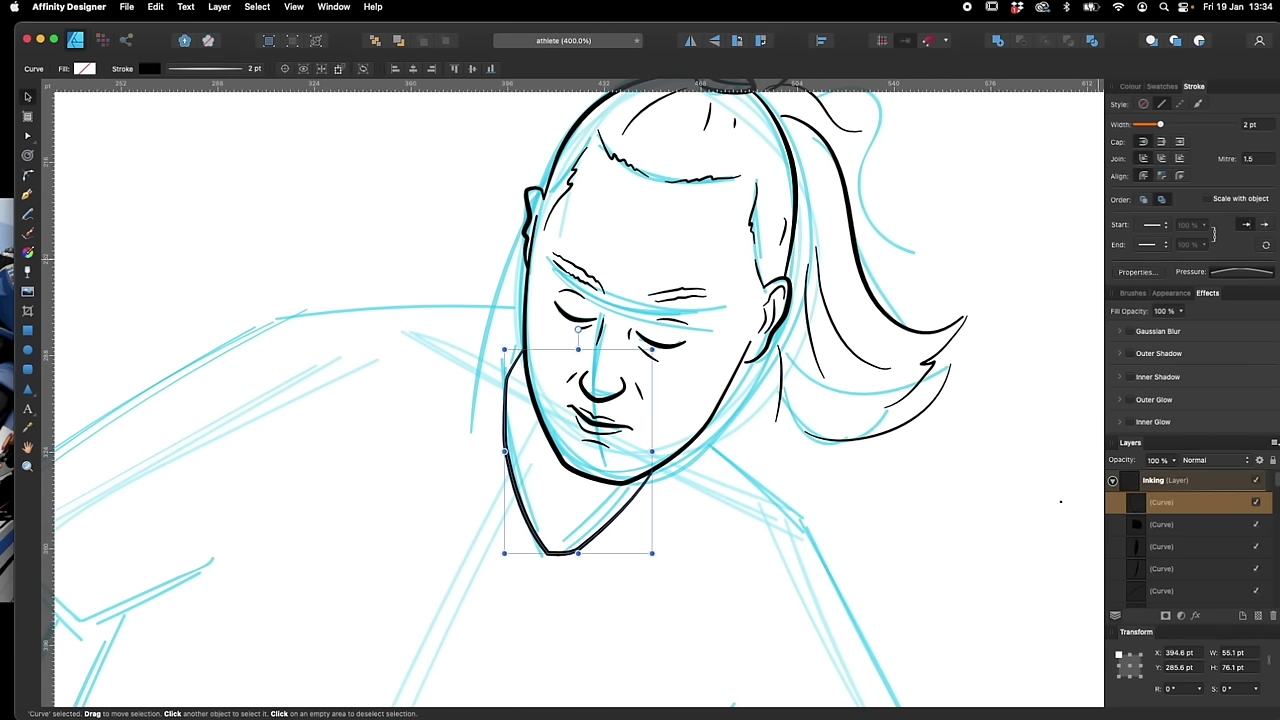
{"action": "key", "text": "super+d"}
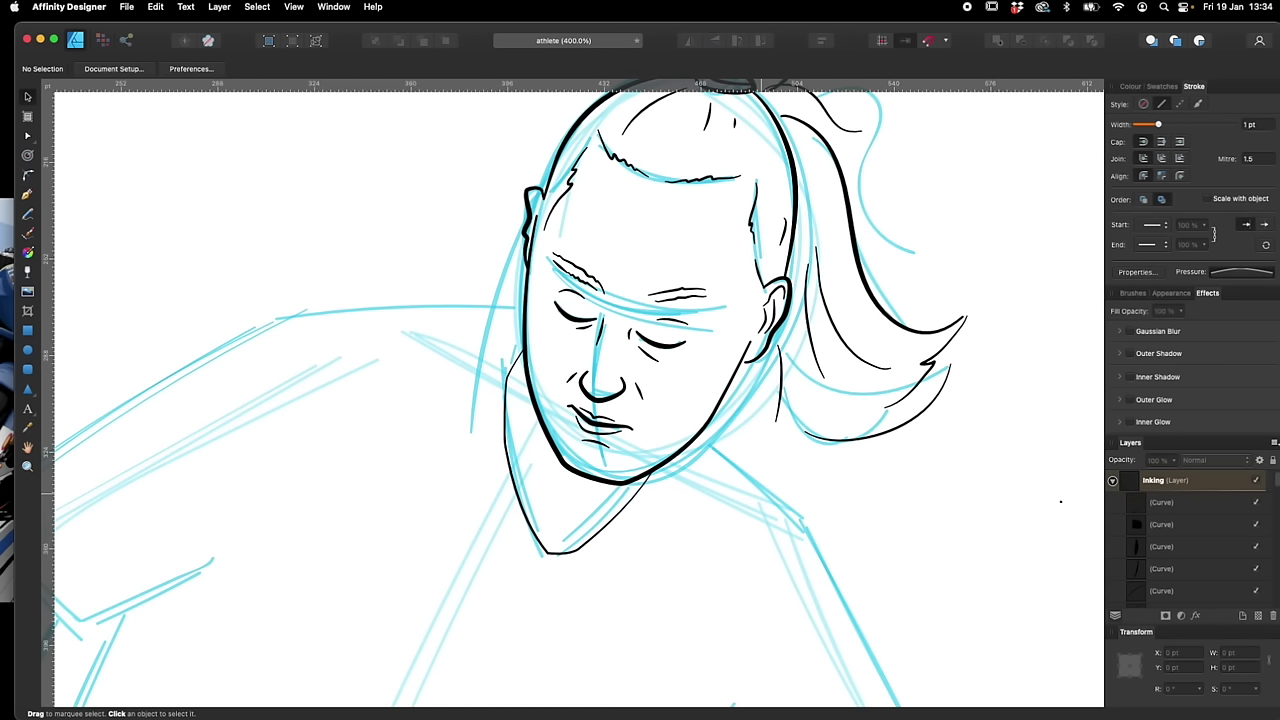
Draw the collar's outer edge on the far side of the neck and a second curve parallel to it, as separate Pen curves
{"action": "key", "text": "p"}
{"action": "left_click", "coordinate": [480, 346]}
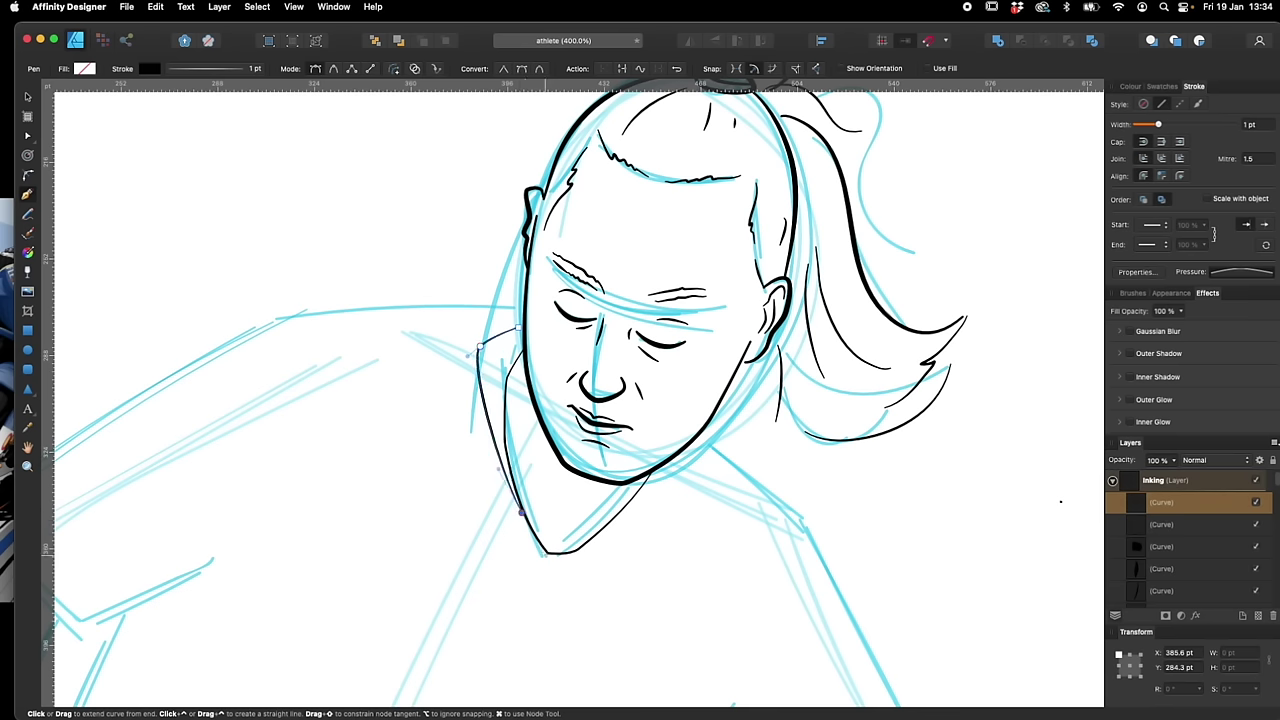
{"action": "left_click_drag", "start_coordinate": [522, 512], "coordinate": [573, 599]}
{"action": "key", "text": "v"}
{"action": "left_click", "coordinate": [493, 532]}
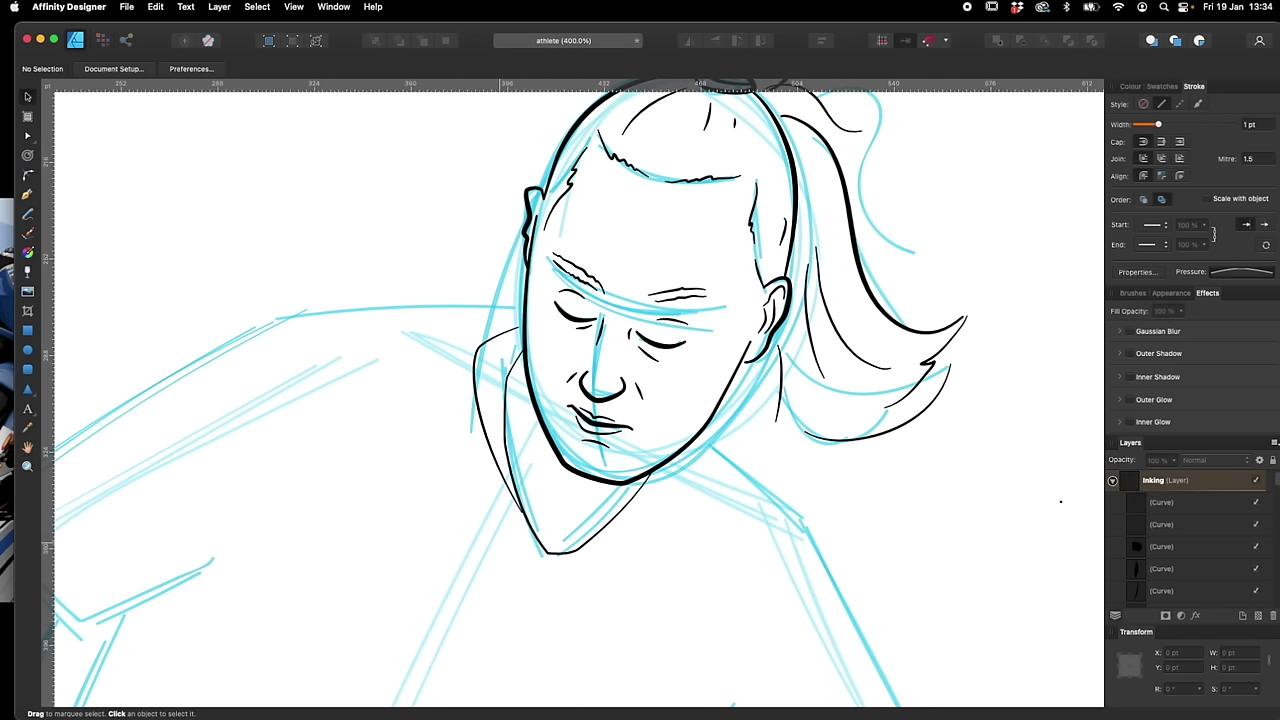
{"action": "key", "text": "p"}
{"action": "left_click_drag", "start_coordinate": [528, 576], "coordinate": [591, 649]}
{"action": "key", "text": "v"}
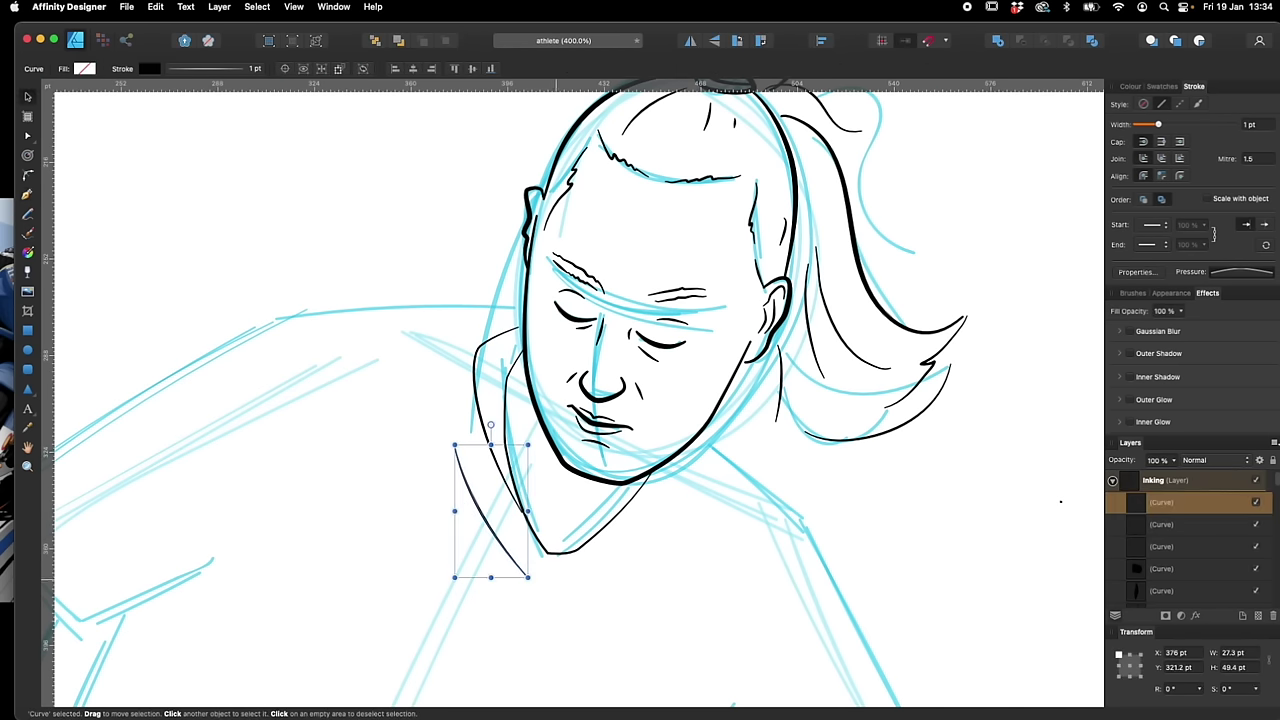
{"action": "key", "text": "super+d"}
Draw the lower collar edge up to the near jaw and a short curve beside it, as separate Pen curves
{"action": "key", "text": "p"}
{"action": "left_click", "coordinate": [551, 585]}
{"action": "left_click", "coordinate": [620, 548]}
{"action": "left_click", "coordinate": [675, 470]}
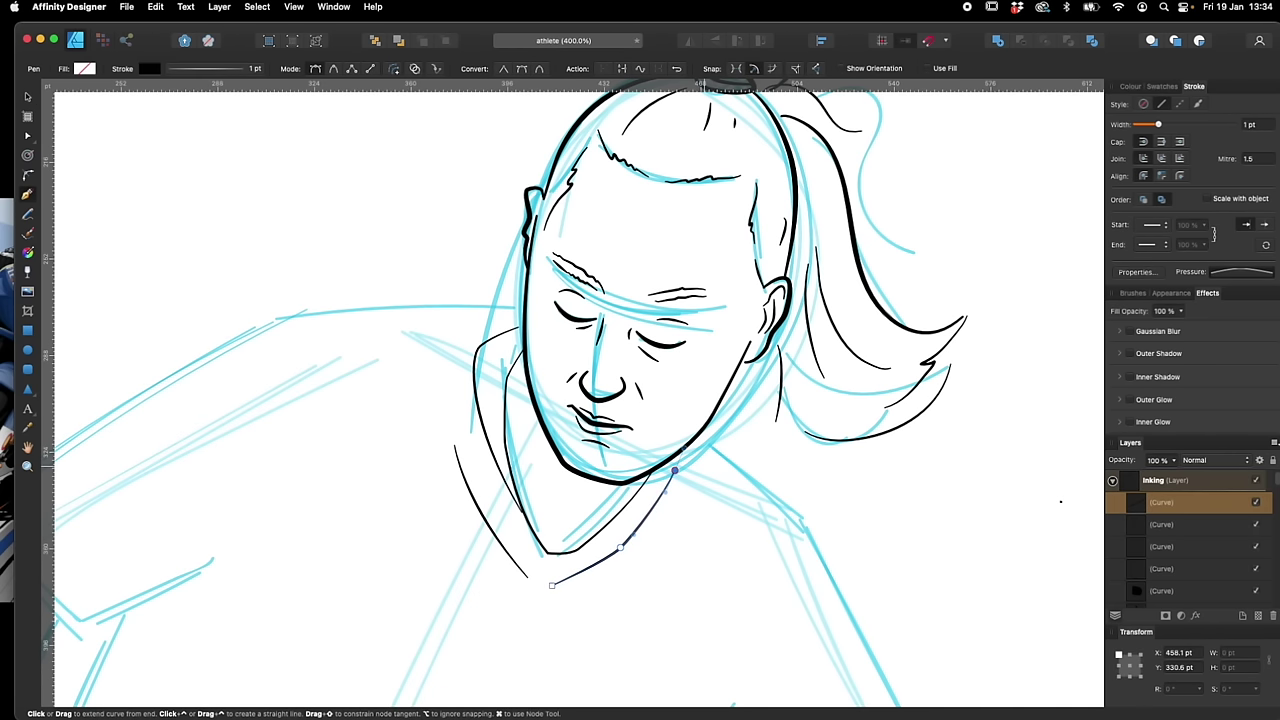
{"action": "key", "text": "v"}
{"action": "key", "text": "super+d"}
{"action": "key", "text": "p"}
{"action": "left_click", "coordinate": [701, 458]}
{"action": "left_click_drag", "start_coordinate": [653, 542], "coordinate": [630, 573]}
{"action": "key", "text": "v"}
Draw the near shoulder line with the Pen tool from the jaw to the top of the sleeve, with a small fabric fold
{"action": "key", "text": "p"}
{"action": "left_click", "coordinate": [701, 434]}
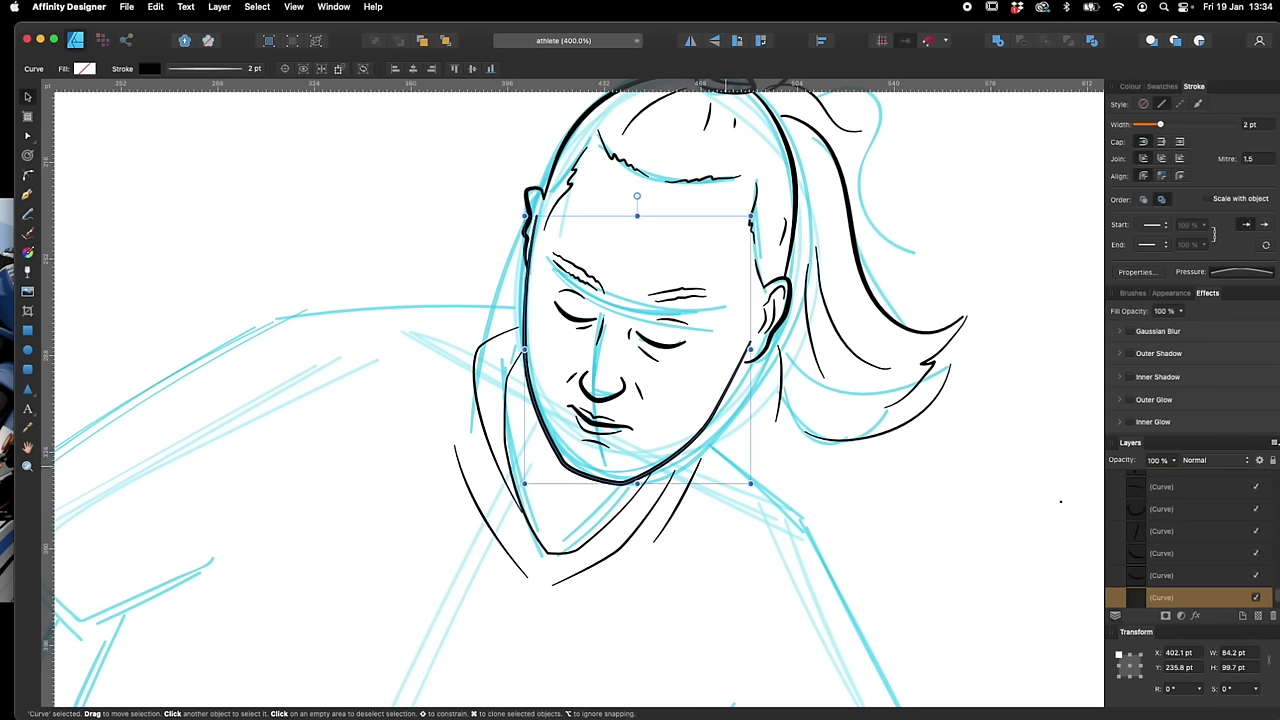
{"action": "left_click", "coordinate": [723, 466]}
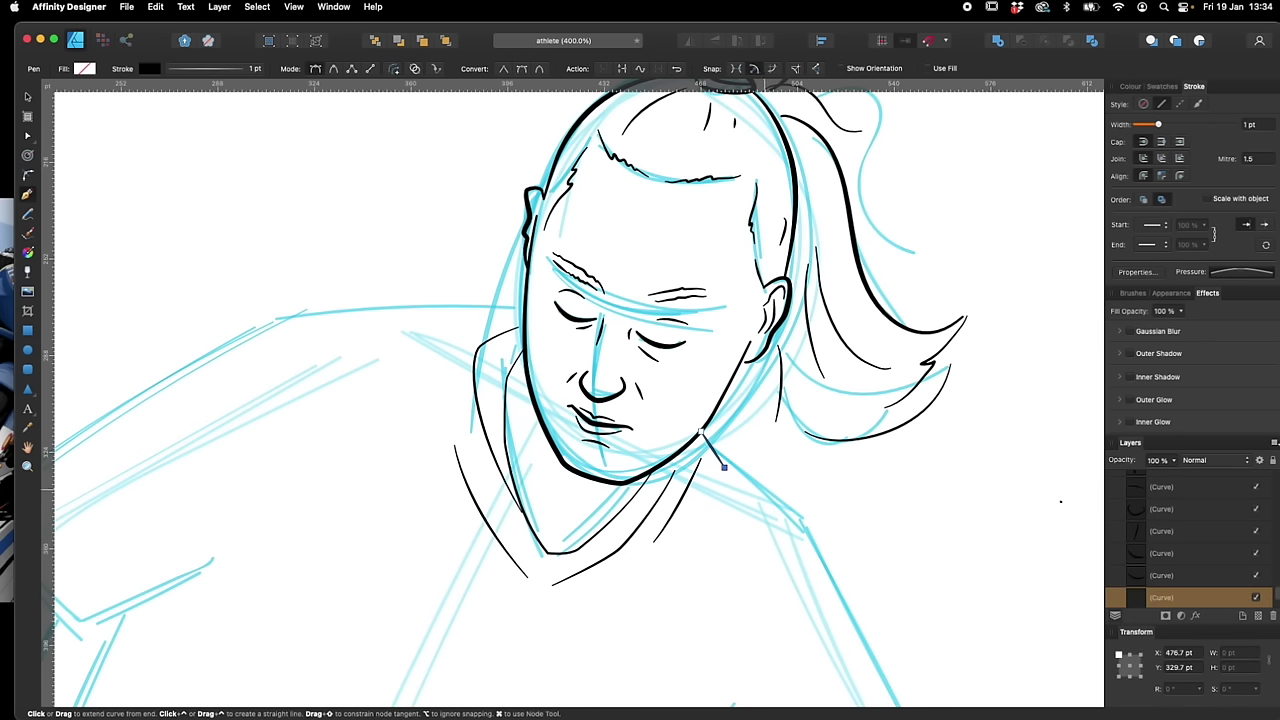
{"action": "left_click", "coordinate": [777, 496]}
{"action": "left_click", "coordinate": [789, 515]}
{"action": "left_click", "coordinate": [806, 521]}
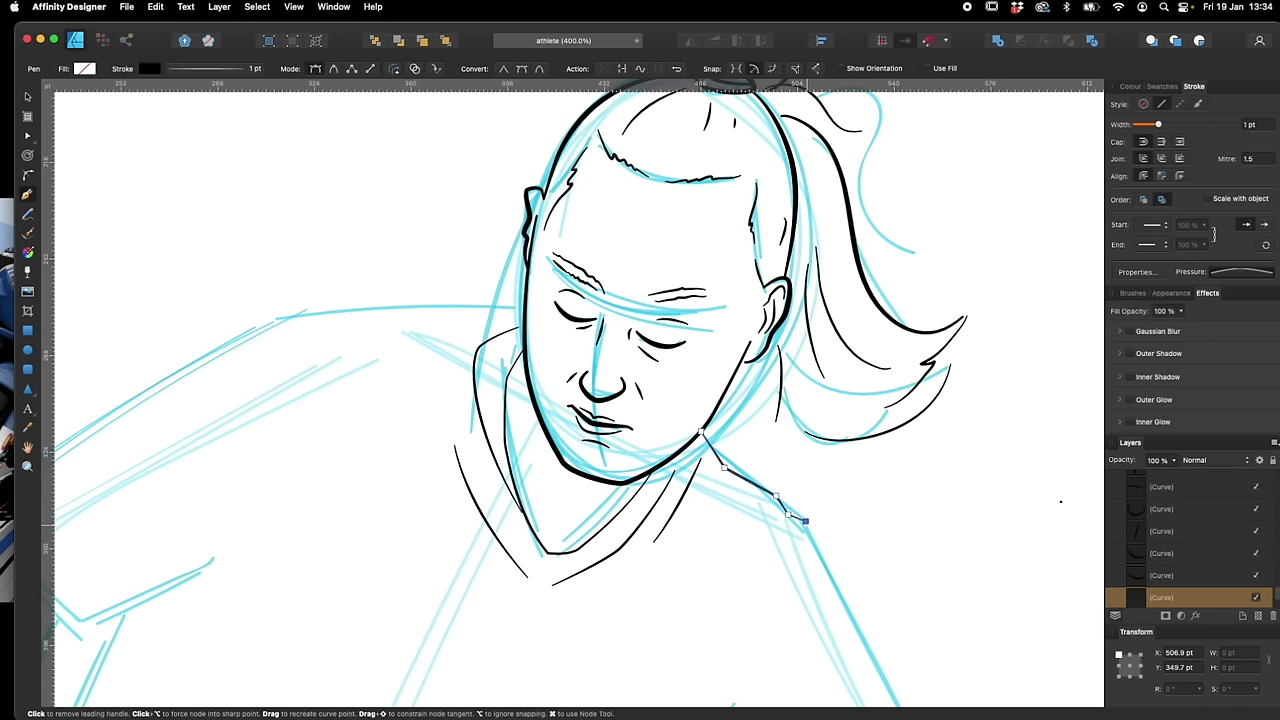
{"action": "scroll", "coordinate": [806, 521], "scroll_direction": "down", "scroll_amount": 5}
{"action": "scroll", "coordinate": [806, 521], "scroll_direction": "right", "scroll_amount": 4}
{"action": "left_click_drag", "start_coordinate": [938, 333], "coordinate": [898, 285]}
{"action": "key", "text": "v"}
{"action": "key", "text": "super+d"}
Draw the near sleeve's outer edge with the Pen tool, continuing from the shoulder line along the upper arm
{"action": "key", "text": "p"}
{"action": "left_click", "coordinate": [666, 347]}
{"action": "left_click", "coordinate": [709, 452]}
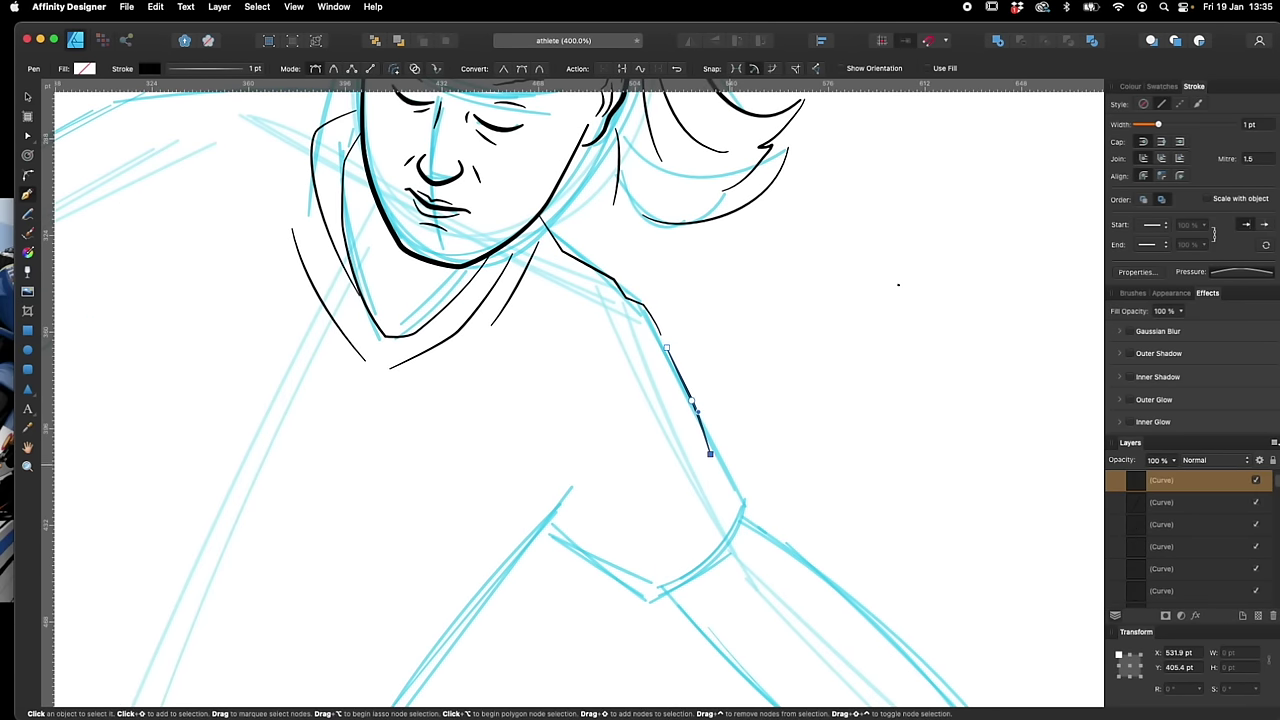
{"action": "key", "text": "v"}
{"action": "key", "text": "super+d"}
Draw the near sleeve's hem as one Pen curve from the armpit, with a small fold, around the arm to the sleeve's outer edge
{"action": "key", "text": "p"}
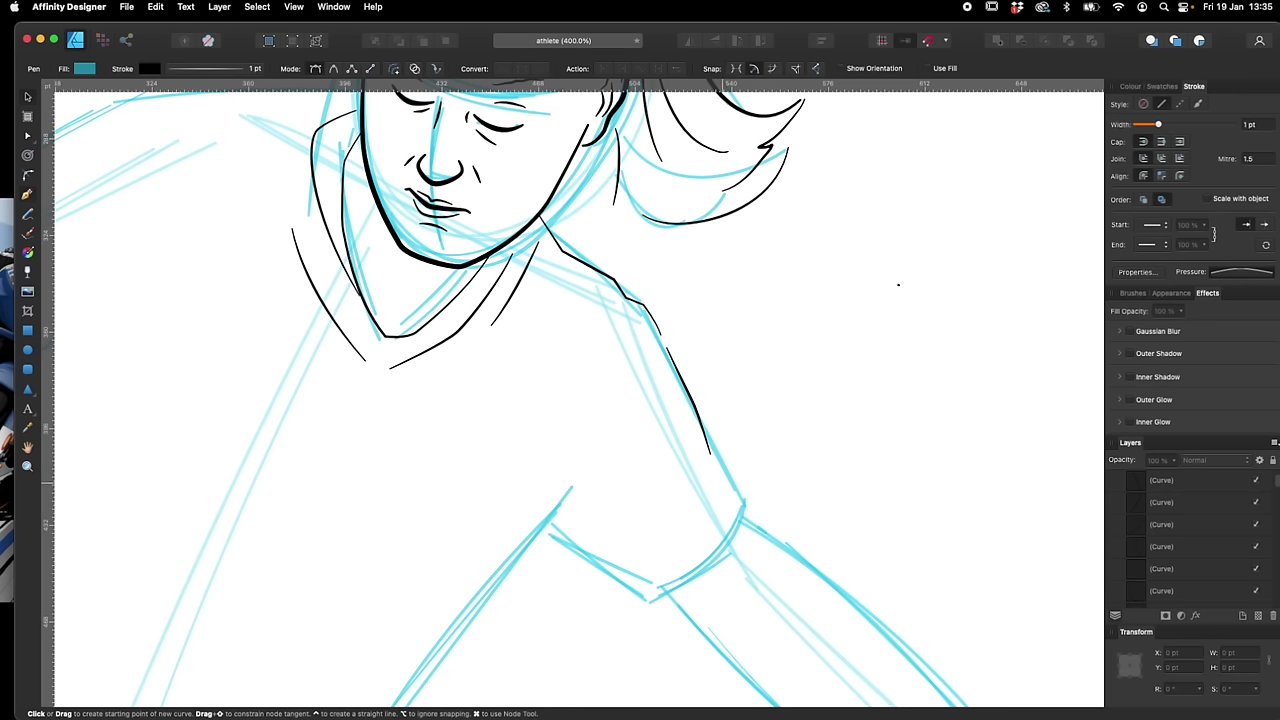
{"action": "left_click", "coordinate": [540, 532]}
{"action": "left_click_drag", "start_coordinate": [592, 553], "coordinate": [601, 567]}
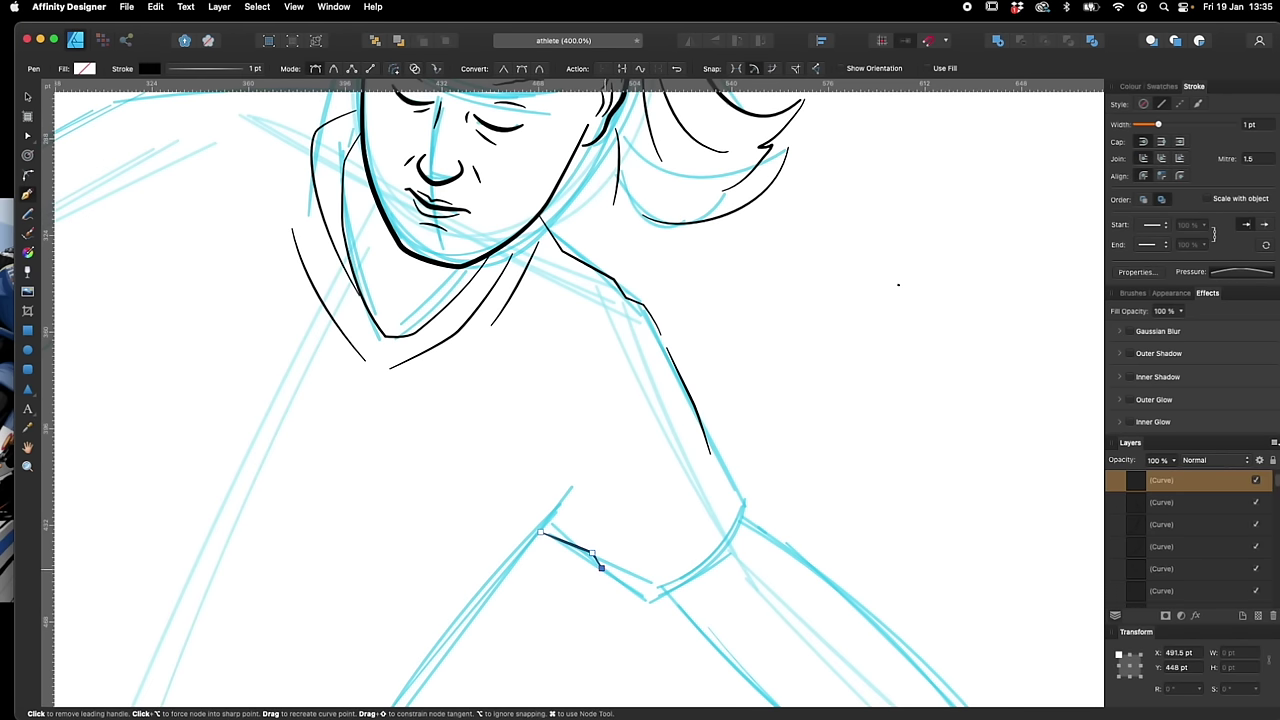
{"action": "left_click", "coordinate": [655, 591]}
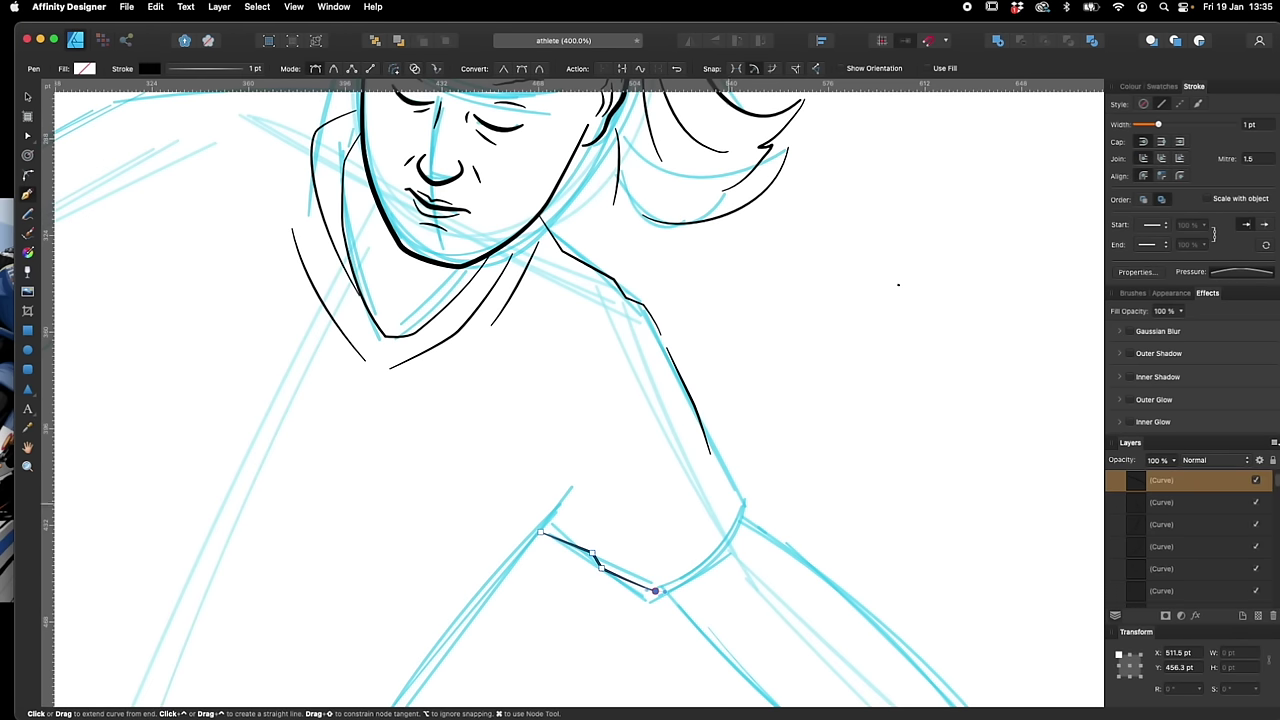
{"action": "left_click_drag", "start_coordinate": [727, 561], "coordinate": [740, 551]}
{"action": "left_click", "coordinate": [743, 494]}
{"action": "left_click", "coordinate": [725, 451]}
{"action": "left_click", "coordinate": [711, 441]}
{"action": "key", "text": "v"}
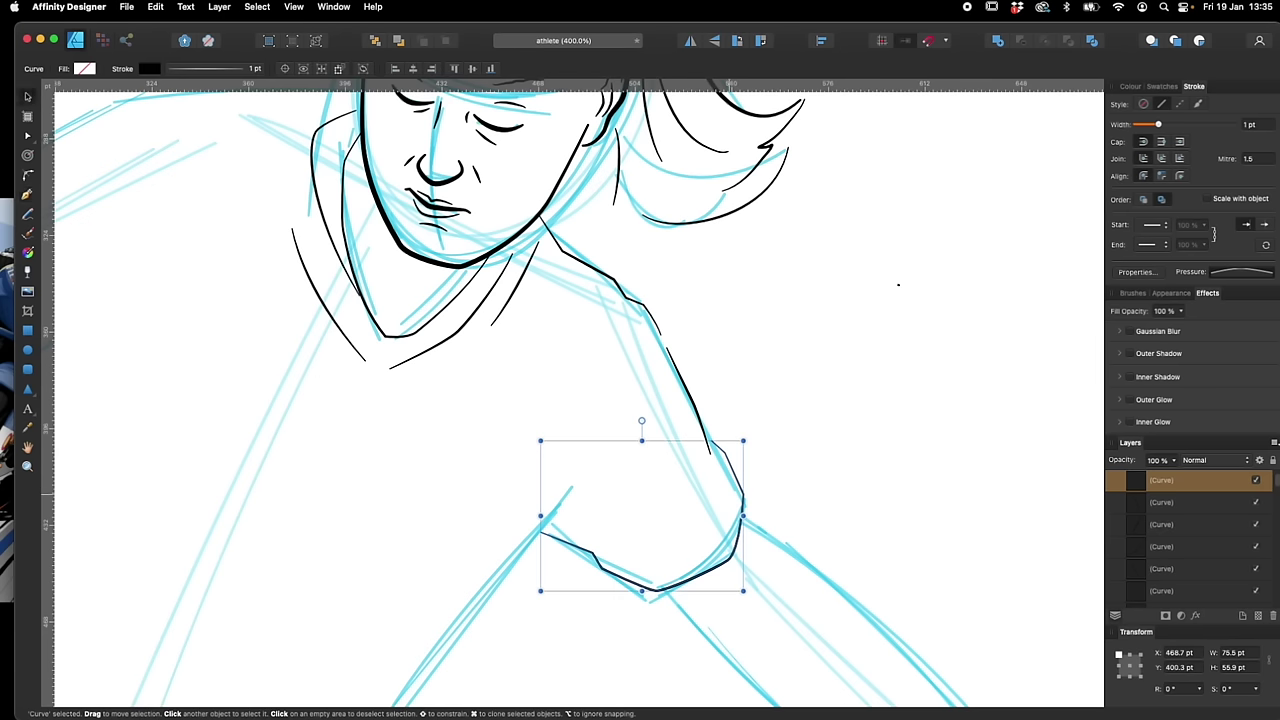
{"action": "left_click_drag", "start_coordinate": [900, 283], "coordinate": [925, 155]}
{"action": "key", "text": "super+minus"}
{"action": "key", "text": "p"}
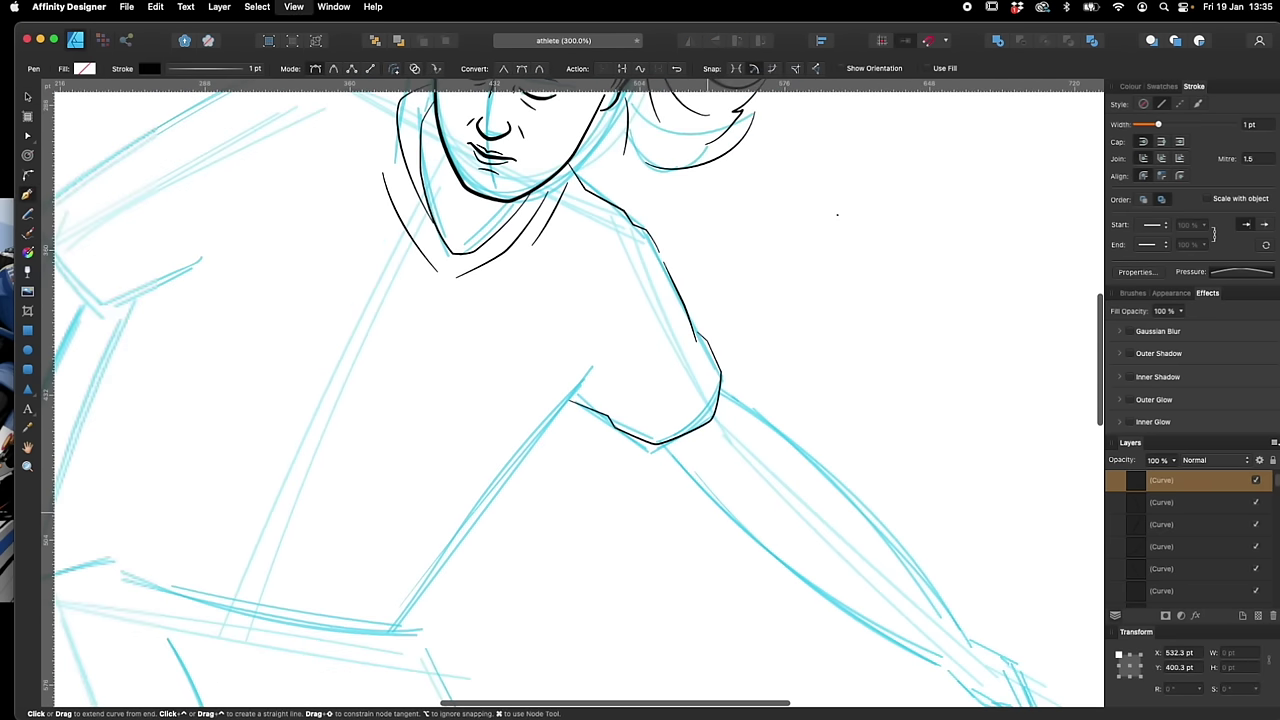
{"action": "left_click", "coordinate": [613, 343]}
{"action": "mouse_move", "coordinate": [434, 592]}
{"action": "left_mouse_down"}
{"action": "mouse_move", "coordinate": [521, 457]}
{"action": "mouse_move", "coordinate": [452, 544]}
{"action": "left_mouse_up"}
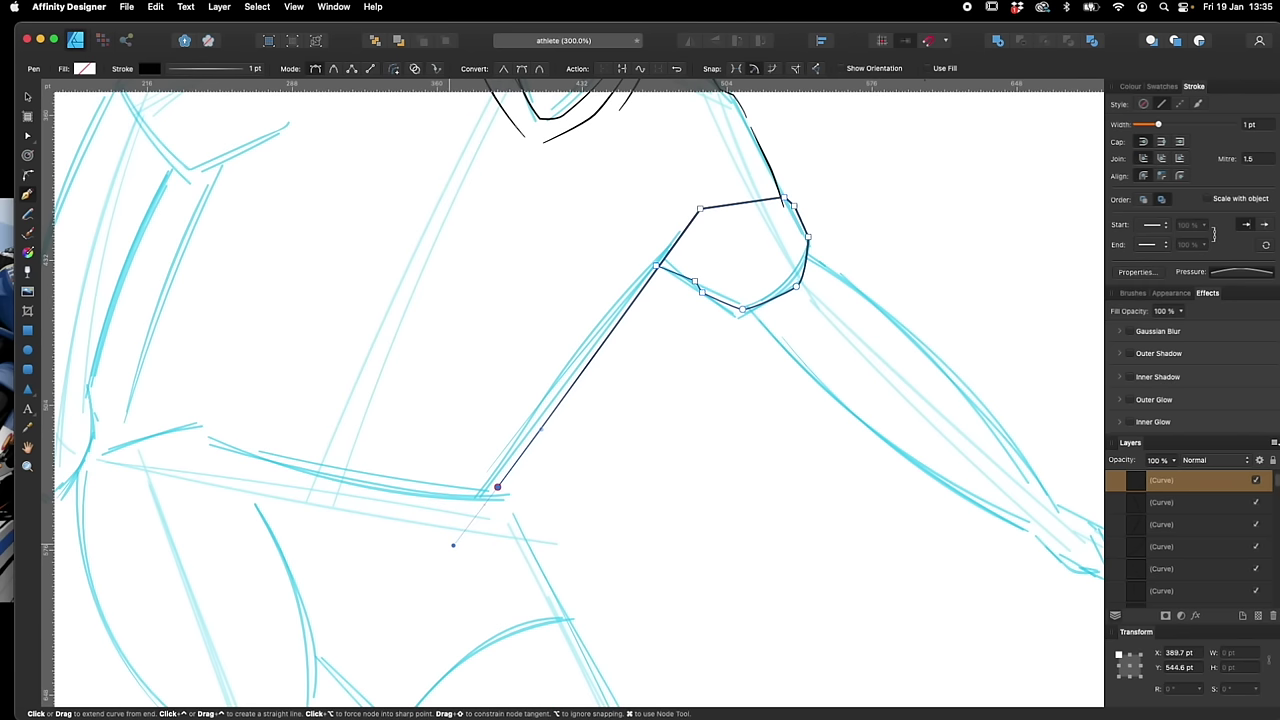
{"action": "key", "text": "super+z"}
{"action": "key", "text": "super+z"}
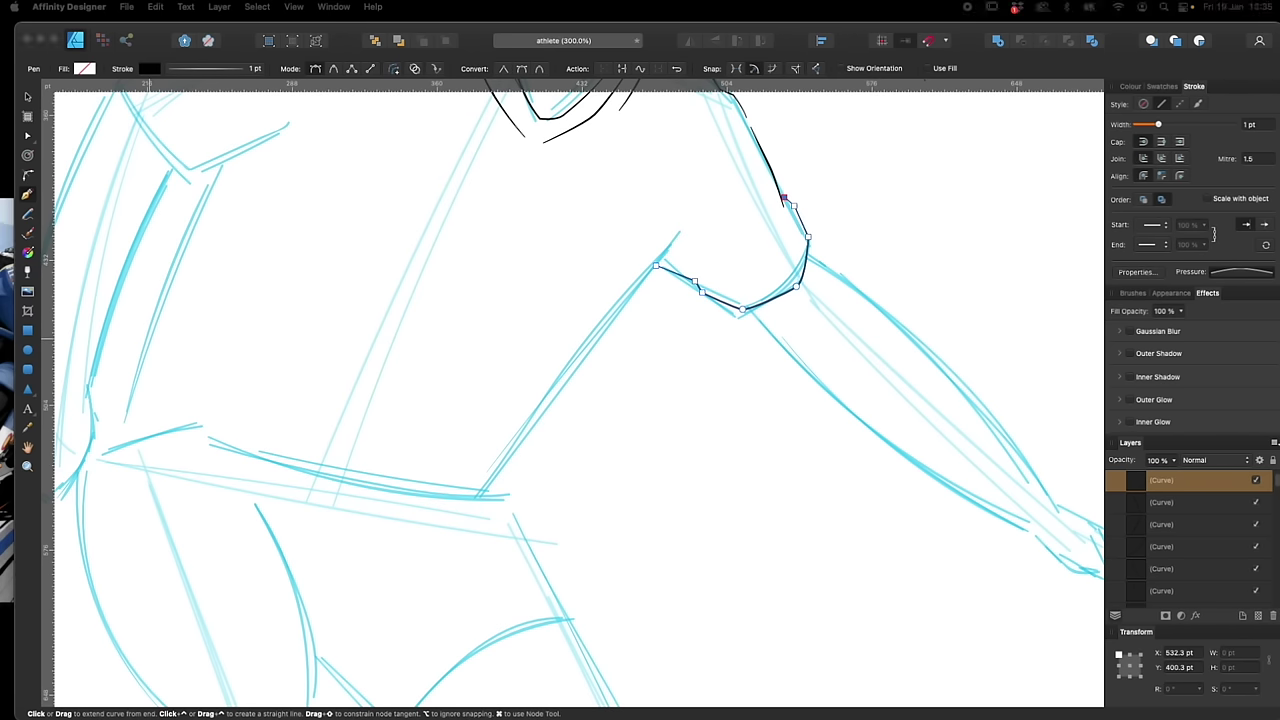
{"action": "left_click", "coordinate": [687, 310]}
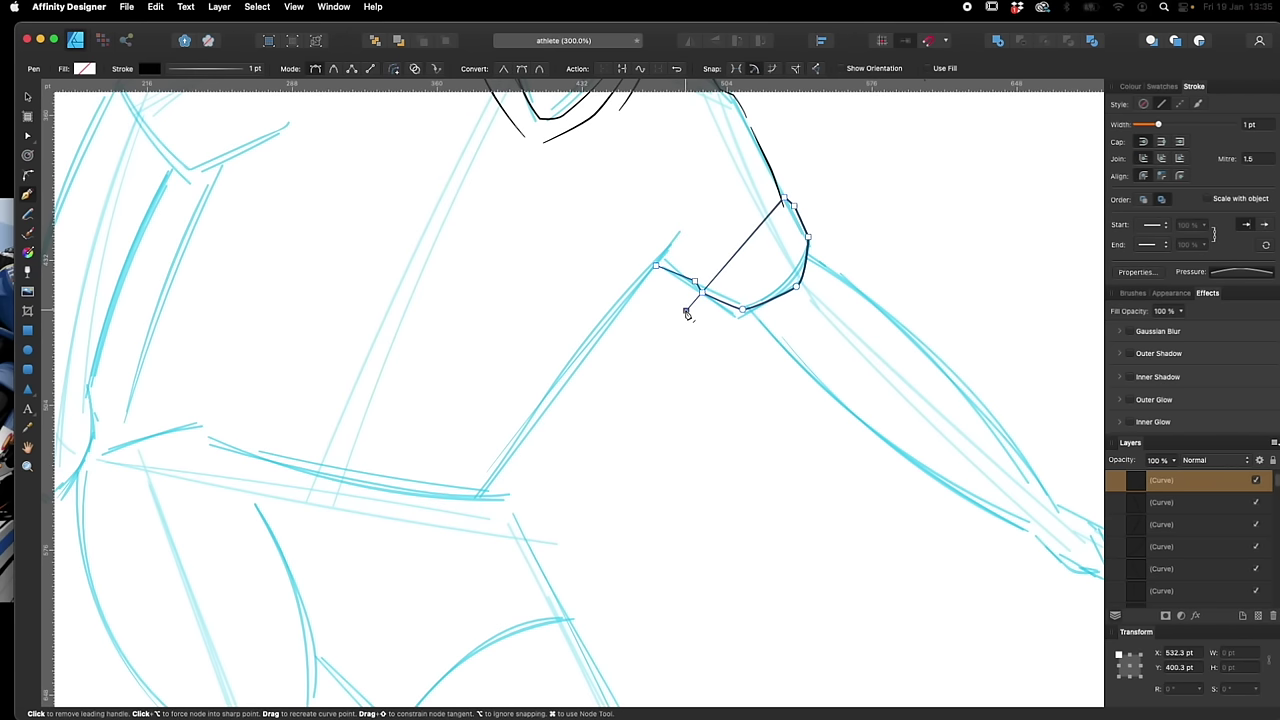
{"action": "key", "text": "super+z"}
Draw the near side of the shirt's torso as one Pen curve from just above the armpit down to the waist hem
{"action": "key", "text": "v"}
{"action": "left_click", "coordinate": [689, 325]}
{"action": "key", "text": "p"}
{"action": "left_click", "coordinate": [689, 221]}
{"action": "left_click", "coordinate": [568, 401]}
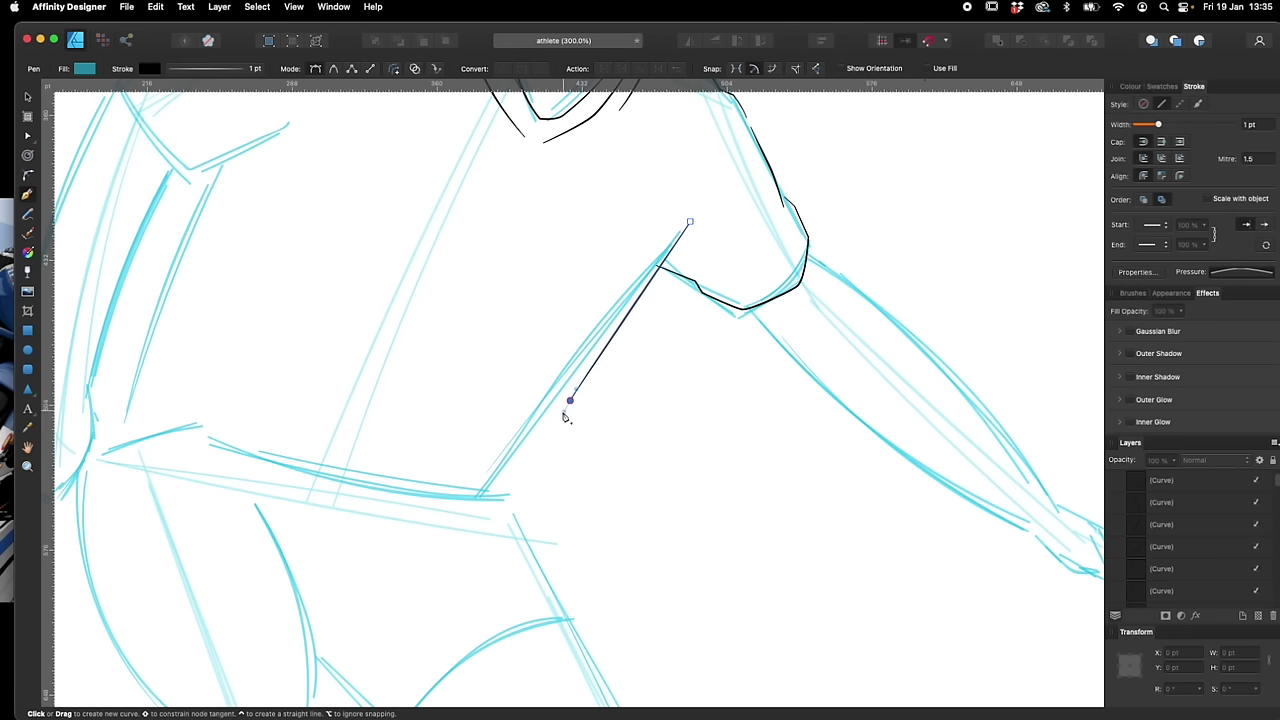
{"action": "left_click", "coordinate": [493, 491]}
{"action": "key", "text": "v"}
{"action": "left_click", "coordinate": [645, 474]}
{"action": "left_click_drag", "start_coordinate": [706, 409], "coordinate": [620, 572]}
Set the stroke width of the torso side, shoulder, outer sleeve and sleeve hem curves to 2 pt
{"action": "left_click", "coordinate": [579, 425]}
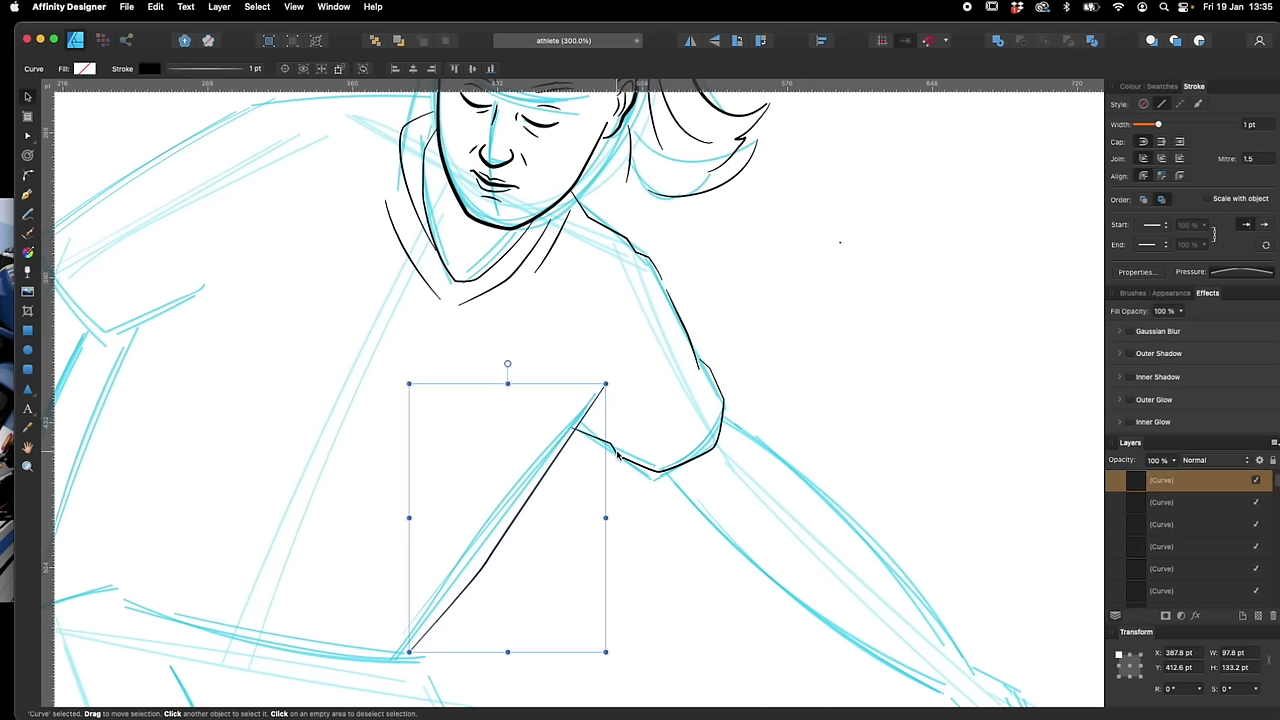
{"action": "left_click", "coordinate": [617, 453], "text": "shift"}
{"action": "left_click", "coordinate": [618, 235], "text": "shift"}
{"action": "left_click", "coordinate": [680, 319], "text": "shift"}
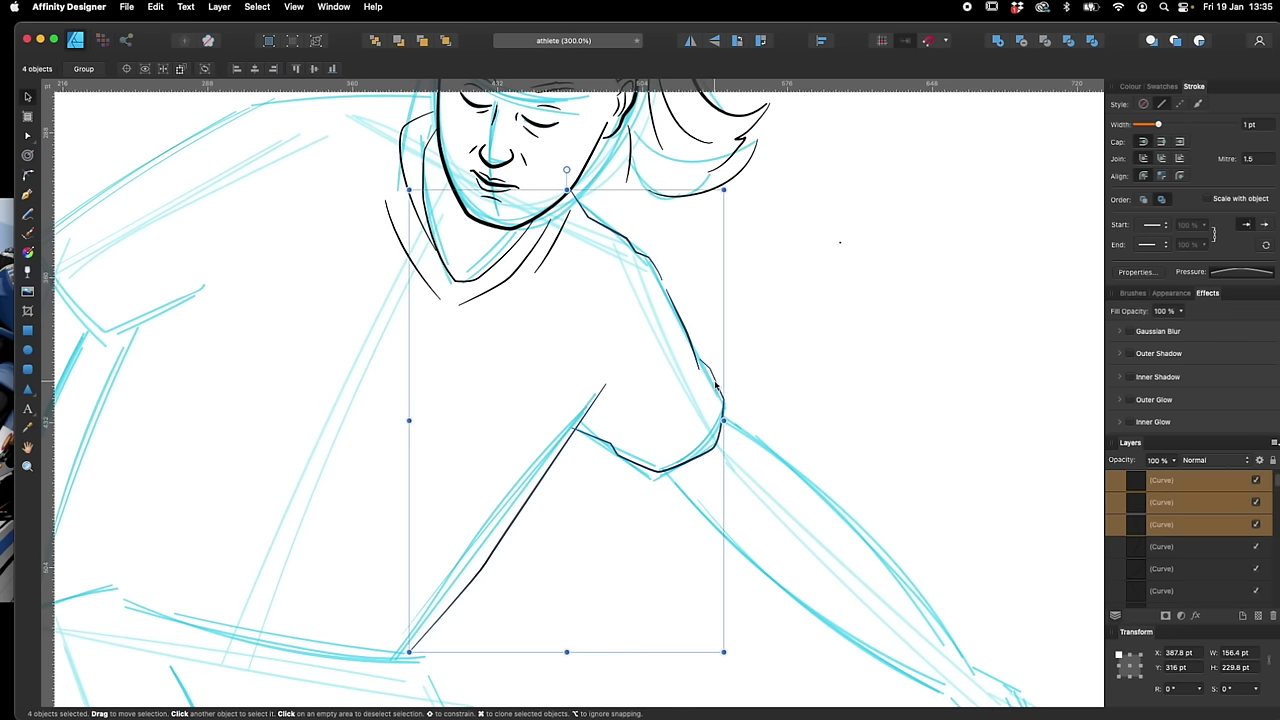
{"action": "left_click", "coordinate": [715, 385], "text": "shift"}
{"action": "left_click_drag", "start_coordinate": [1262, 126], "coordinate": [1224, 136]}
{"action": "type", "text": "2"}
{"action": "key", "text": "Return"}
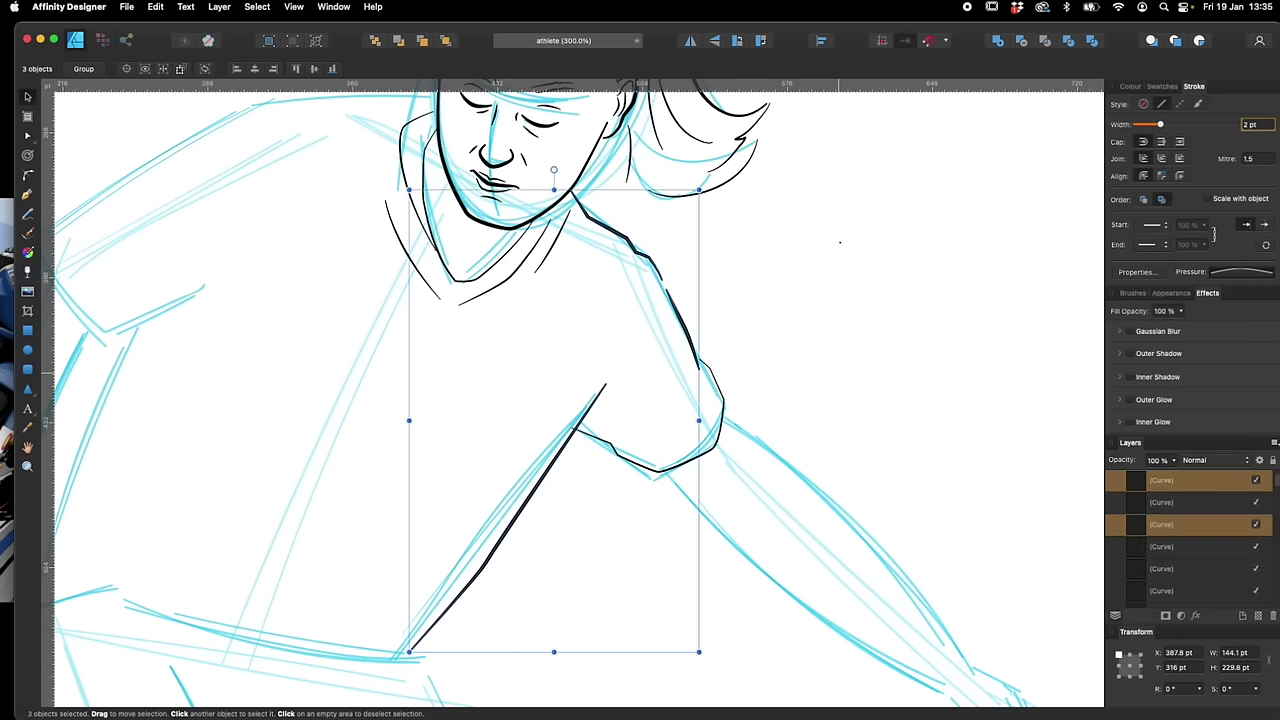
{"action": "left_click", "coordinate": [832, 373]}
{"action": "left_click", "coordinate": [714, 449]}
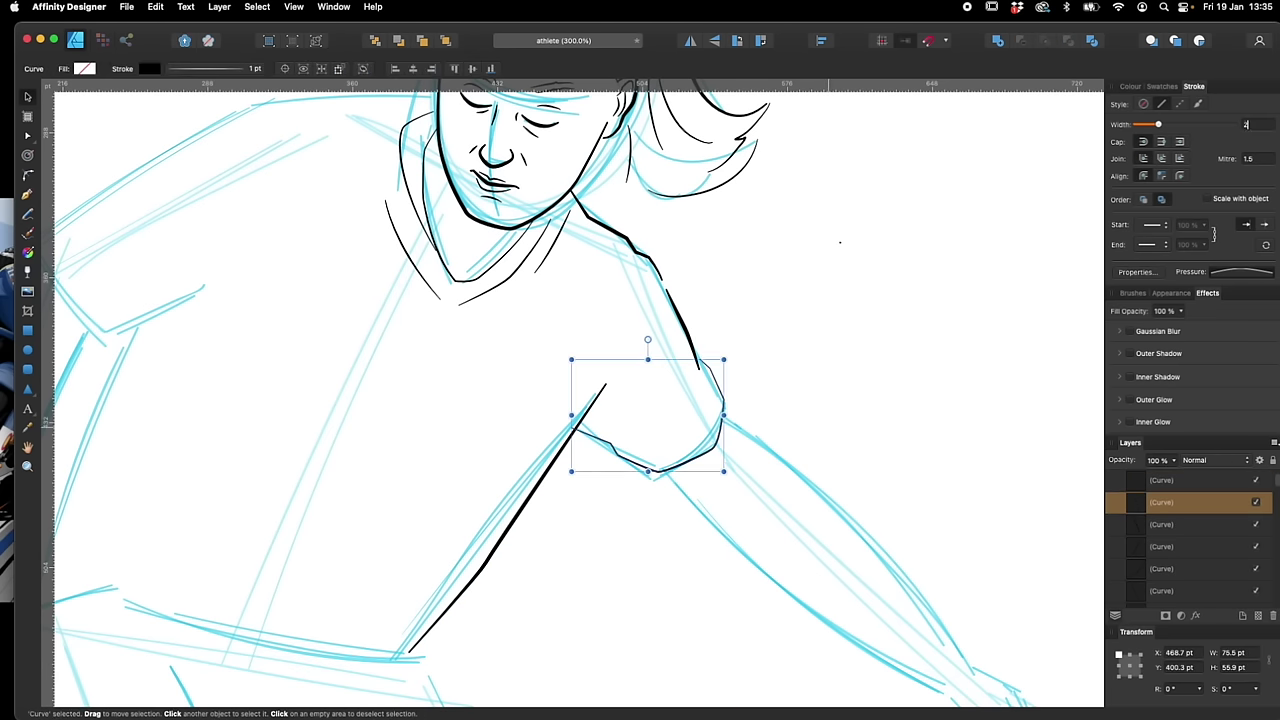
{"action": "key", "text": "Return"}
{"action": "left_click", "coordinate": [829, 427]}
Draw the lower edge of the near arm as one Pen curve from the sleeve hem towards the wrist
{"action": "left_click_drag", "start_coordinate": [926, 532], "coordinate": [713, 454]}
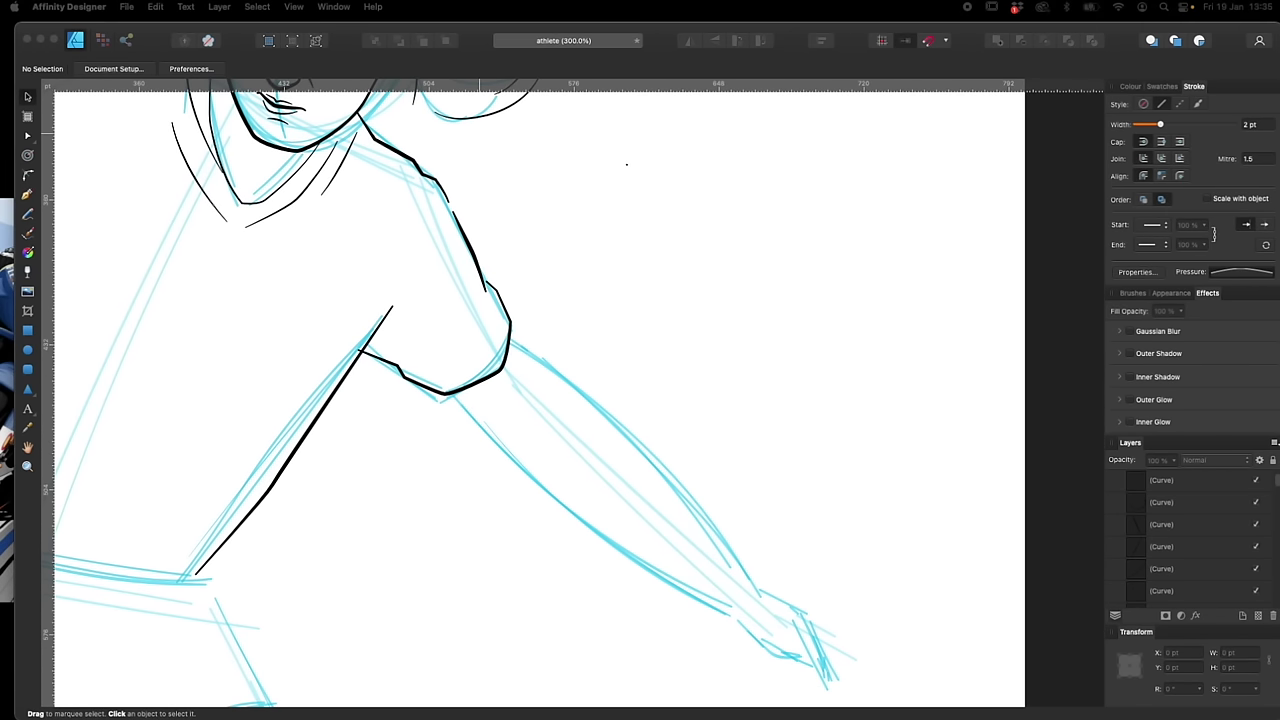
{"action": "left_click", "coordinate": [660, 391]}
{"action": "key", "text": "p"}
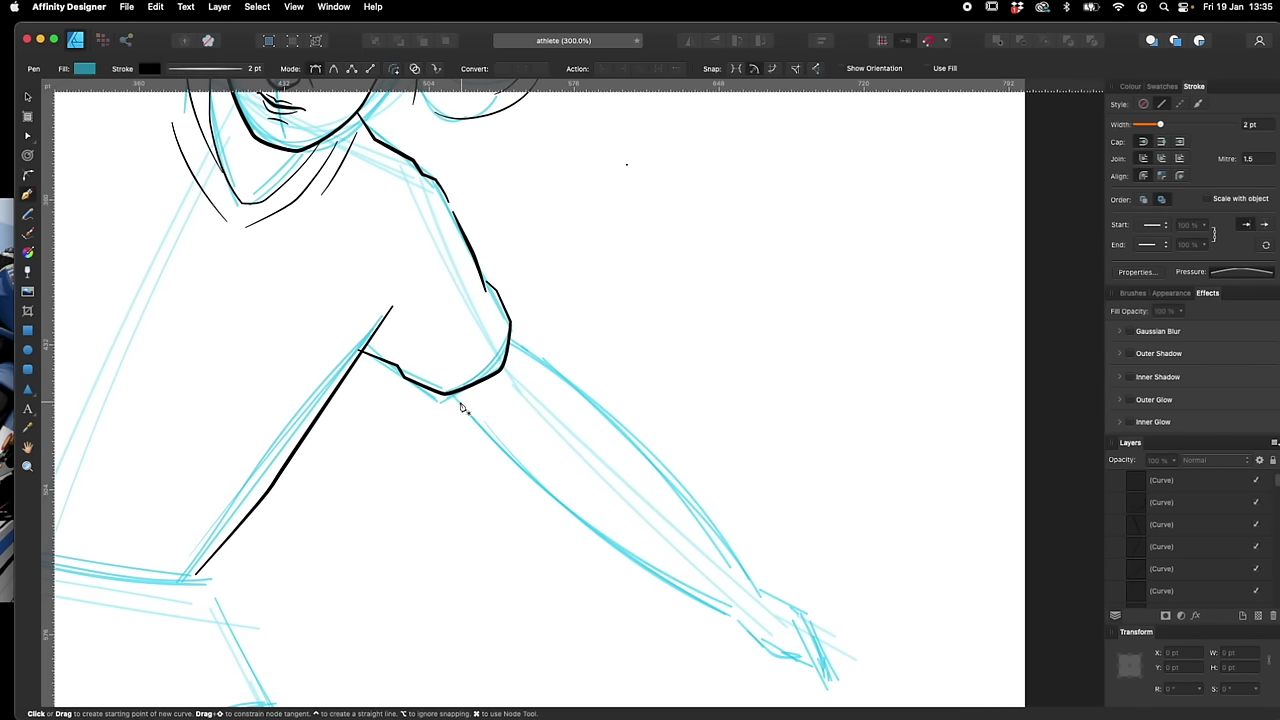
{"action": "left_click", "coordinate": [455, 399]}
{"action": "left_click", "coordinate": [478, 427]}
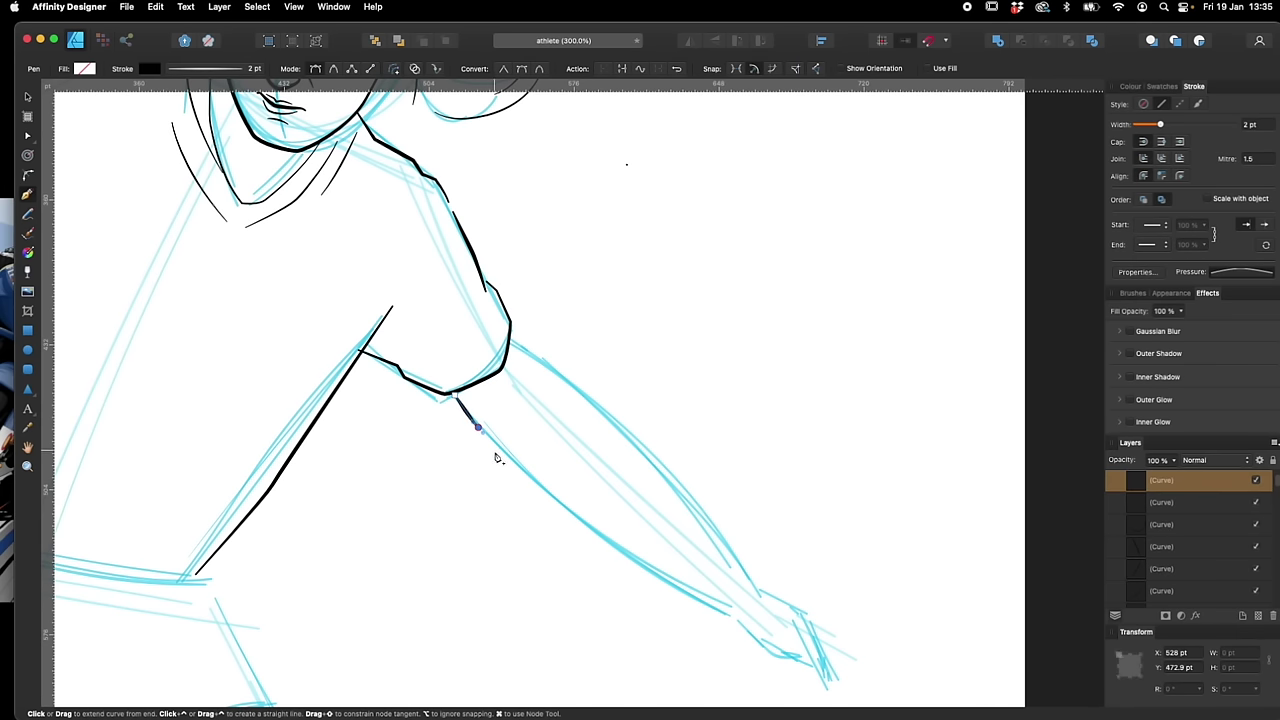
{"action": "scroll", "coordinate": [614, 500], "scroll_direction": "down", "scroll_amount": 3}
{"action": "left_click_drag", "start_coordinate": [654, 533], "coordinate": [780, 612]}
{"action": "key", "text": "v"}
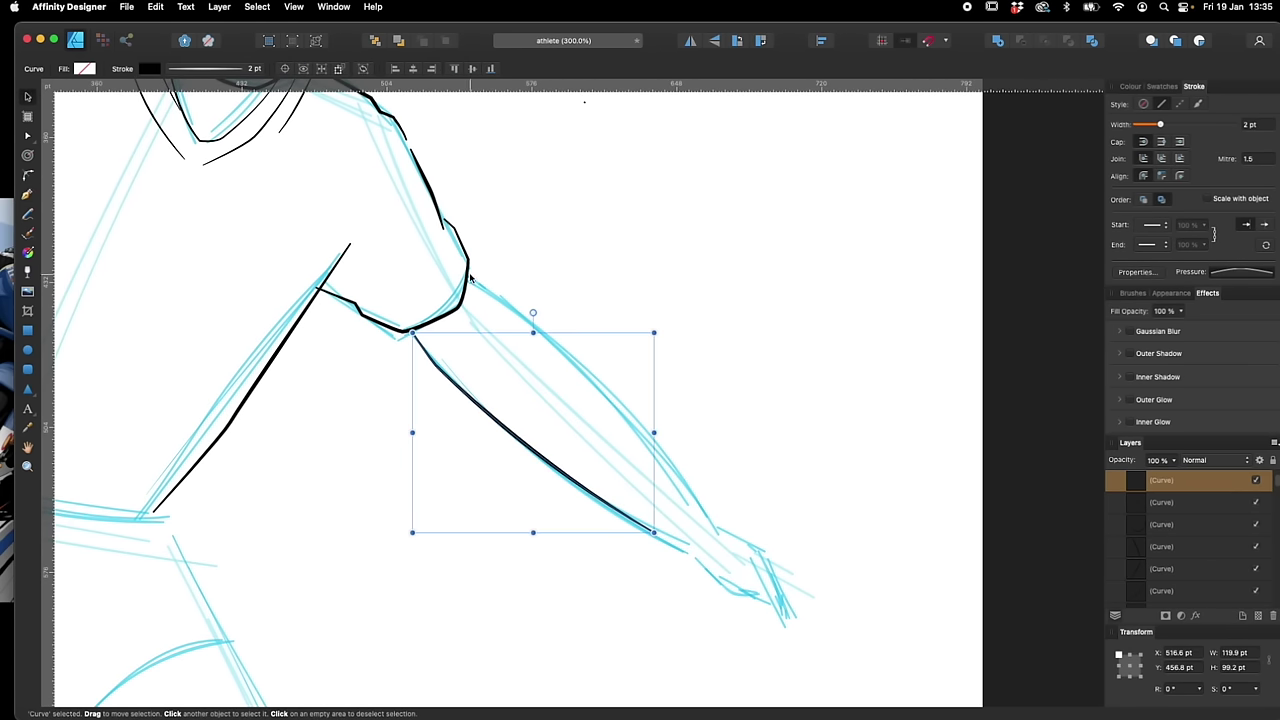
Draw the upper edge of the near arm as a separate Pen curve from the sleeve's outer corner down to the wrist
{"action": "left_click", "coordinate": [470, 280]}
{"action": "key", "text": "p"}
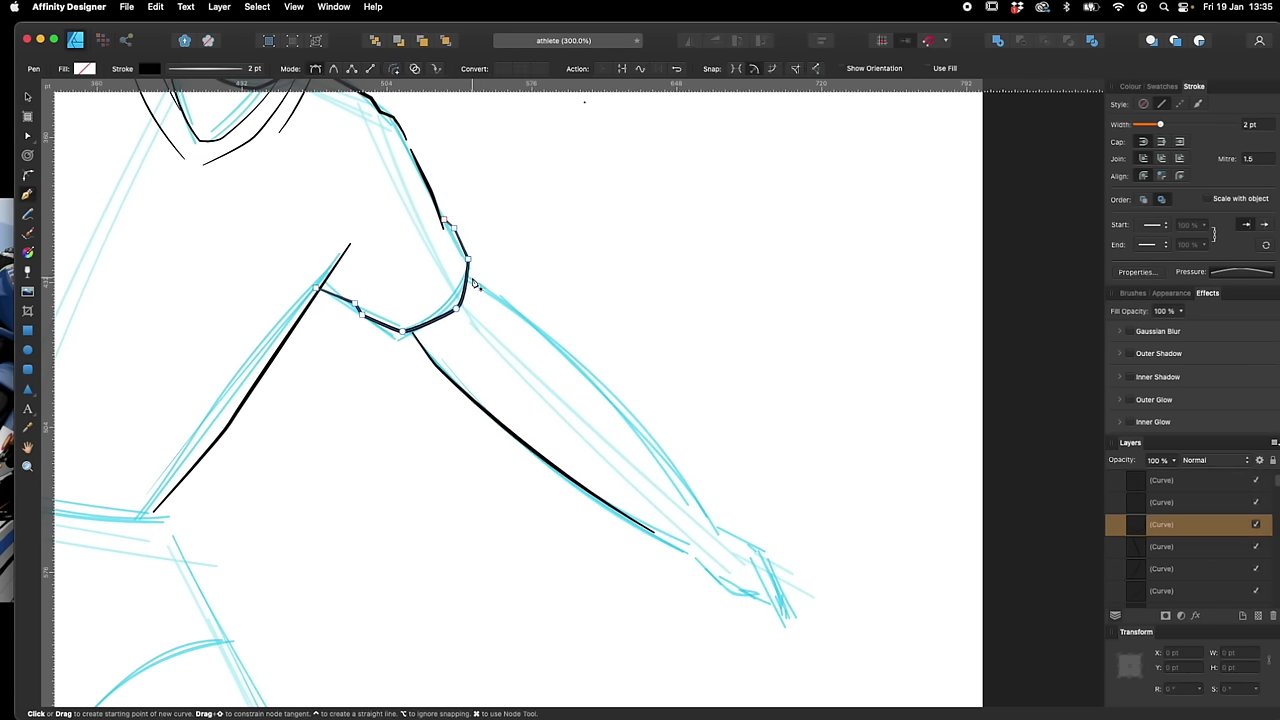
{"action": "key", "text": "v"}
{"action": "key", "text": "p"}
{"action": "left_click", "coordinate": [472, 280]}
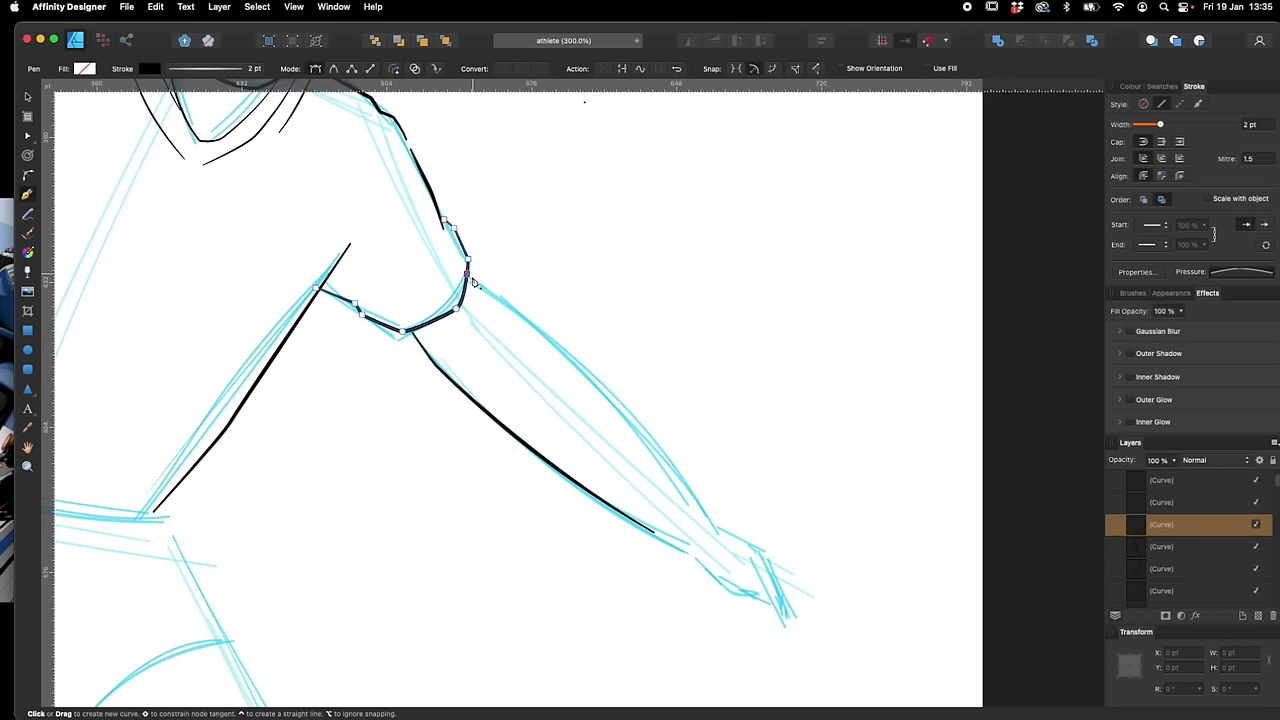
{"action": "left_click", "coordinate": [483, 293]}
{"action": "left_click", "coordinate": [520, 312]}
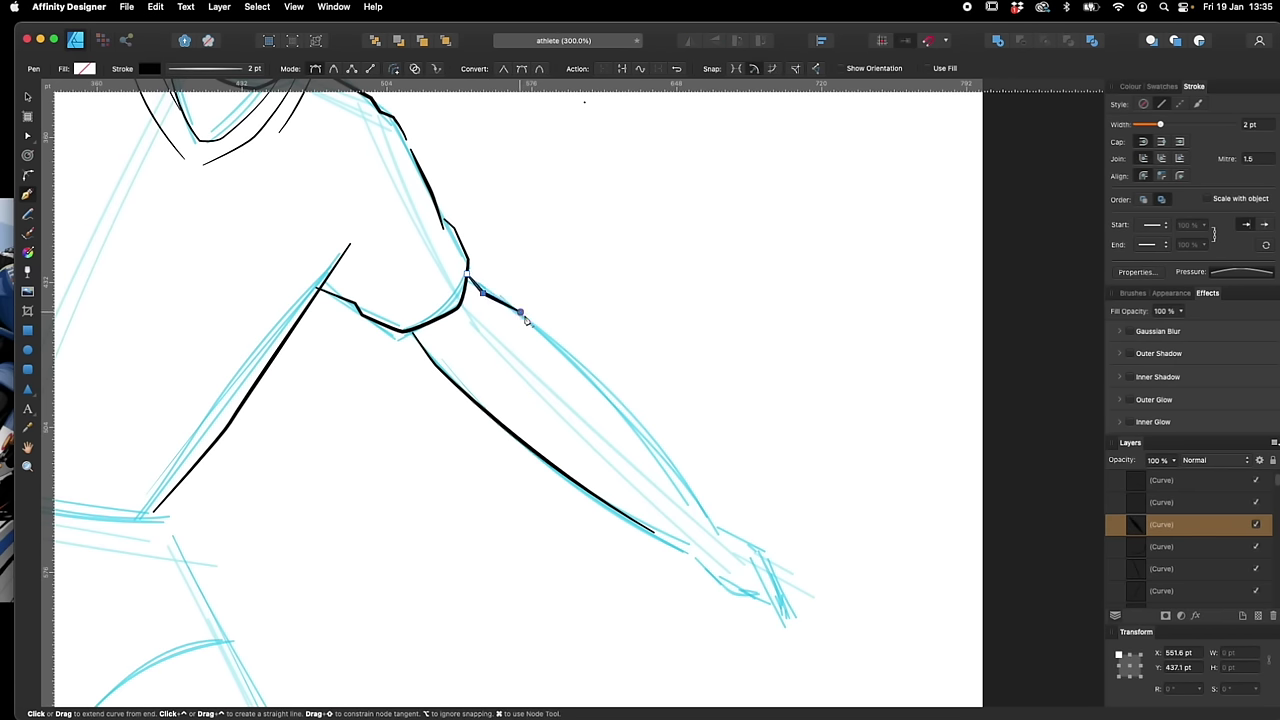
{"action": "left_click", "coordinate": [618, 422]}
{"action": "left_click", "coordinate": [687, 494]}
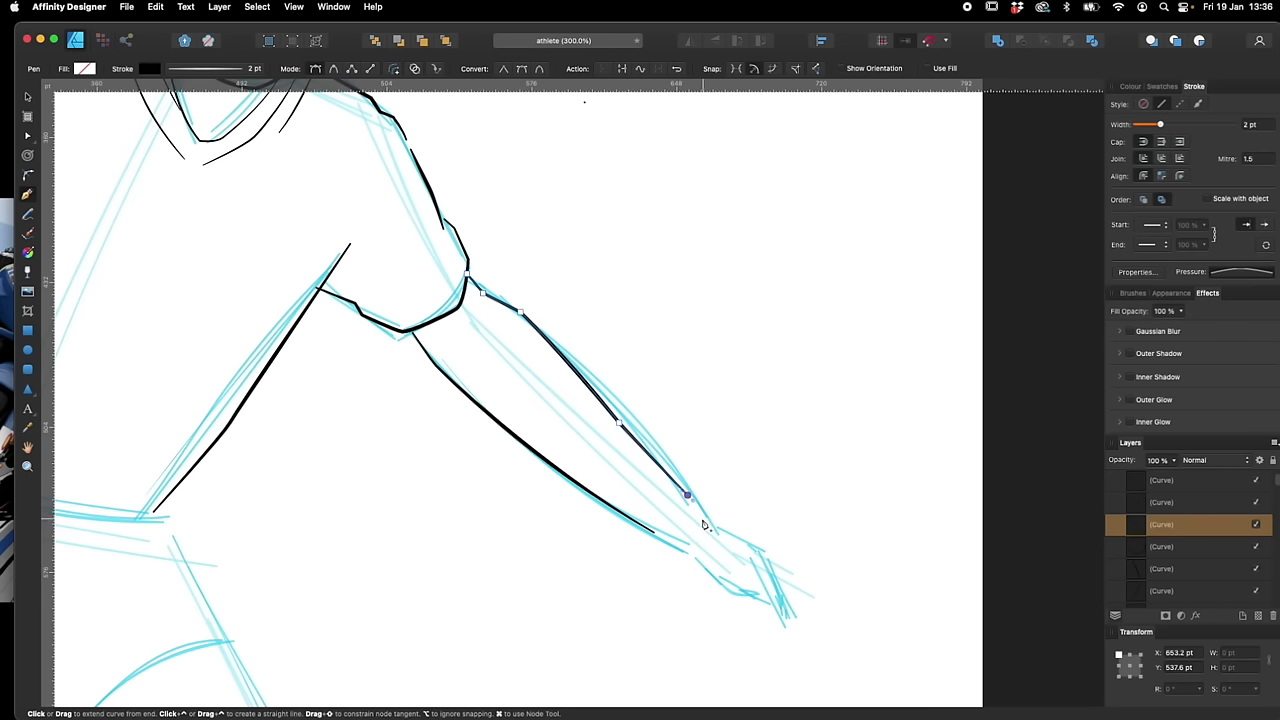
{"action": "key", "text": "v"}
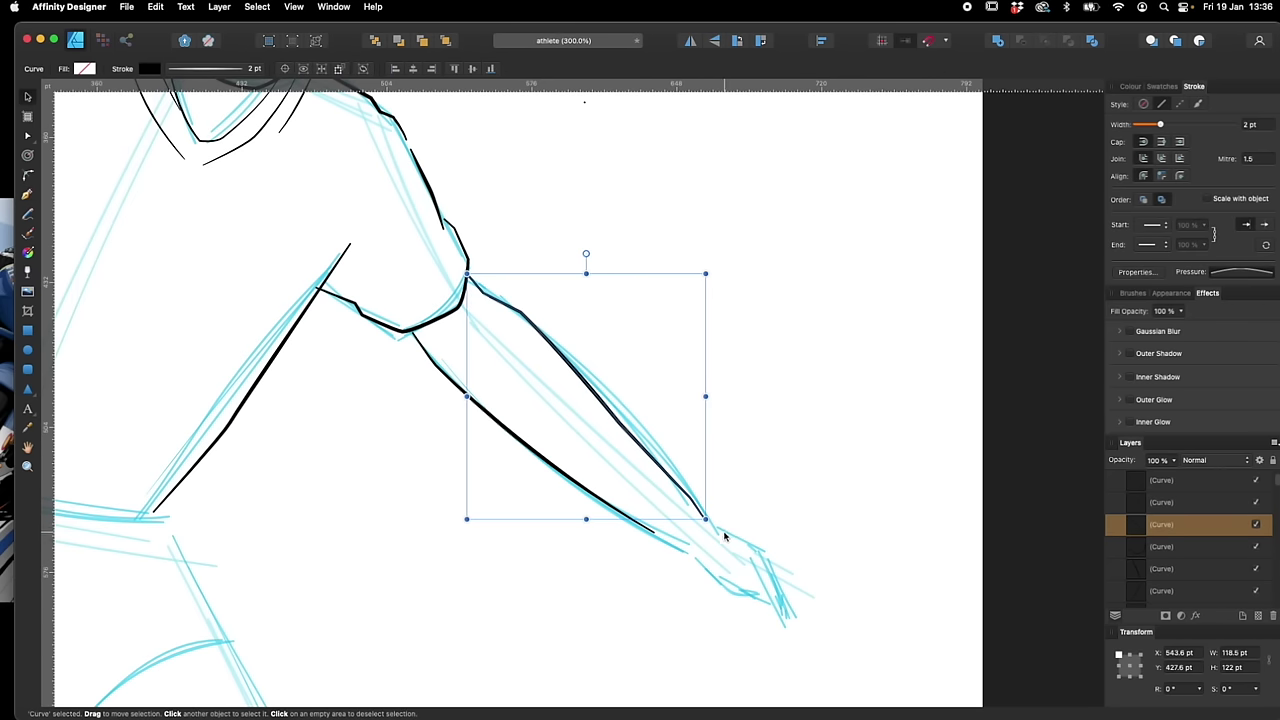
{"action": "key", "text": "p"}
{"action": "key", "text": "super+z"}
{"action": "key", "text": "v"}
{"action": "left_click", "coordinate": [755, 525]}
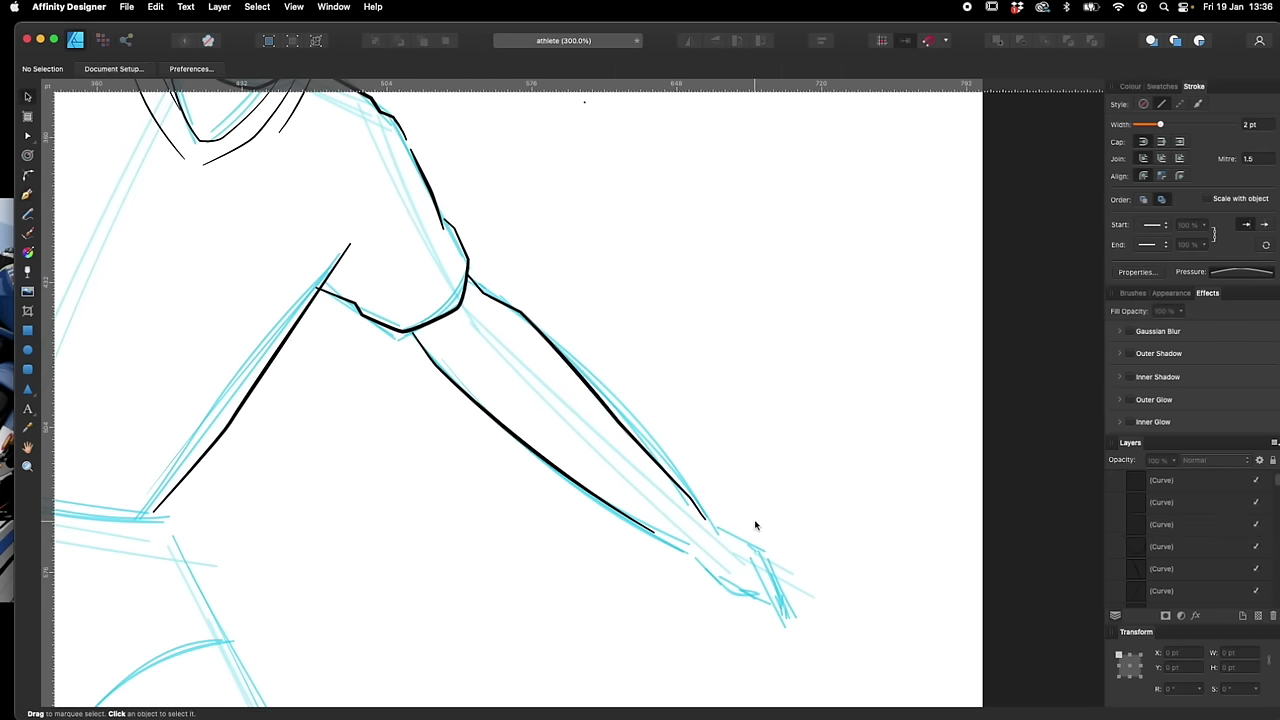
Draw the back of the near hand with the Pen tool from the wrist over the knuckle, ending in a narrow looped fingertip
{"action": "key", "text": "p"}
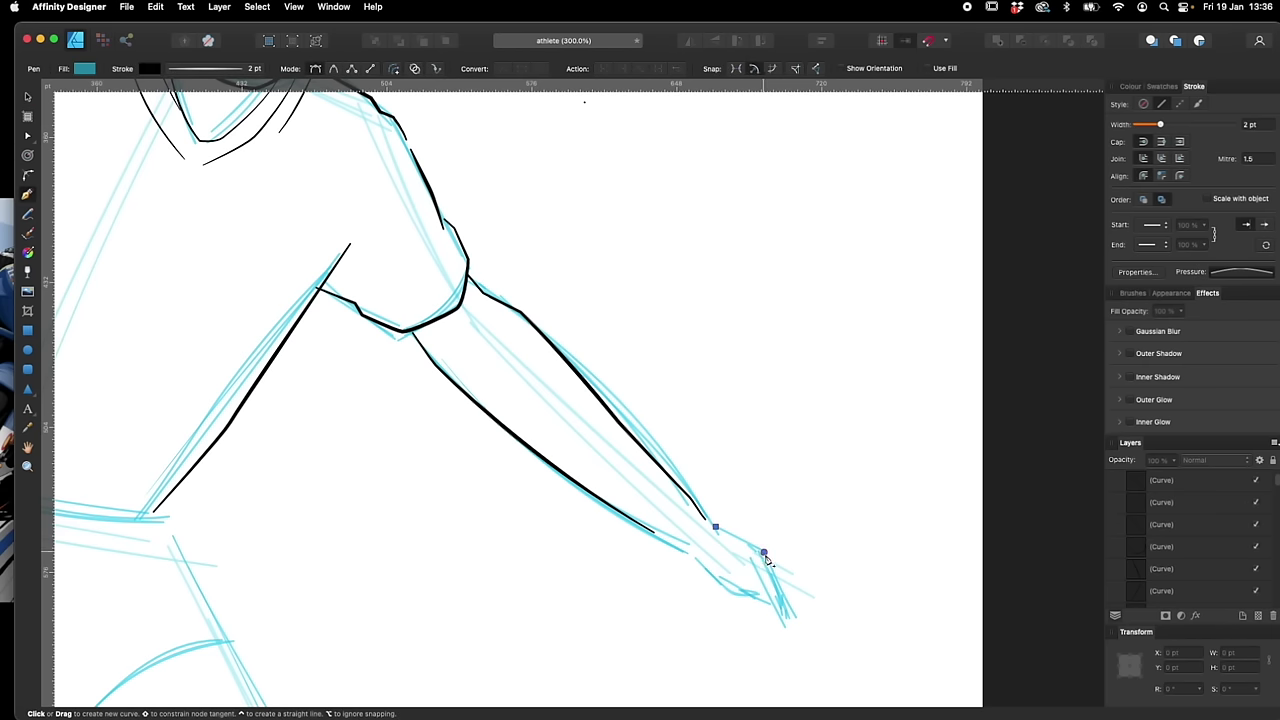
{"action": "left_click", "coordinate": [764, 553]}
{"action": "left_click", "coordinate": [786, 601]}
{"action": "left_click", "coordinate": [790, 637]}
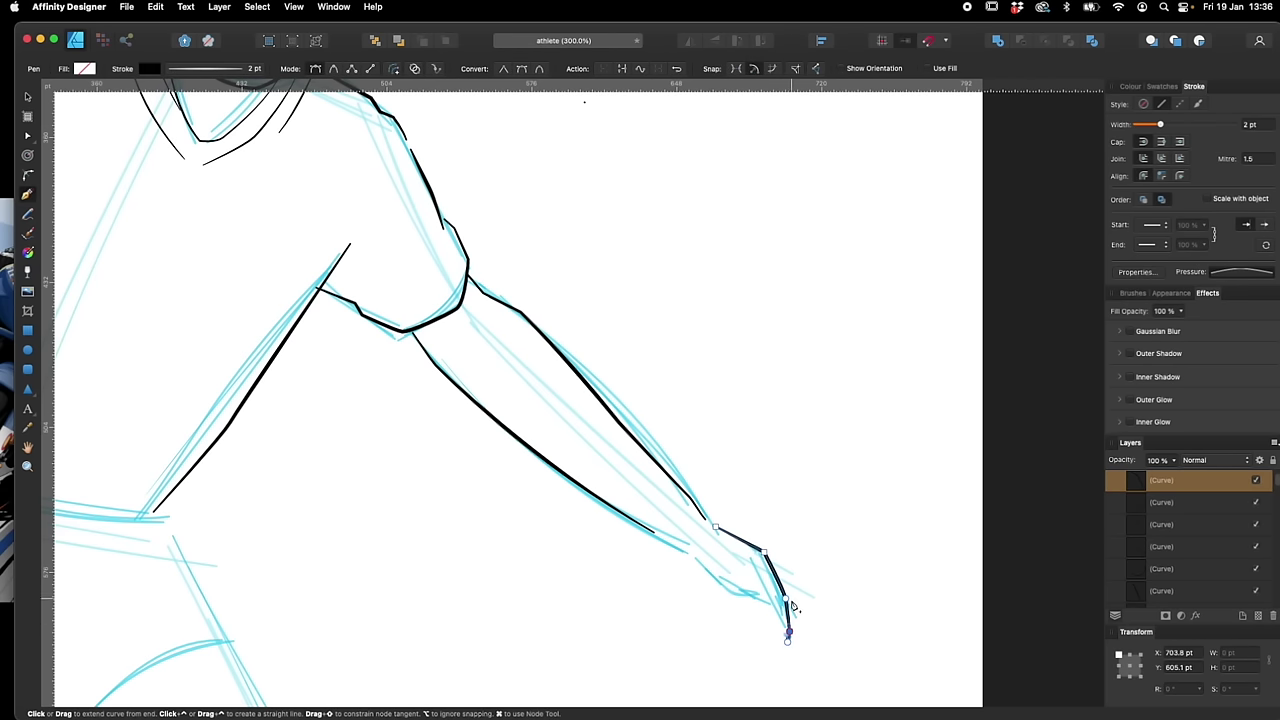
{"action": "scroll", "coordinate": [790, 630], "scroll_direction": "up", "scroll_amount": 3}
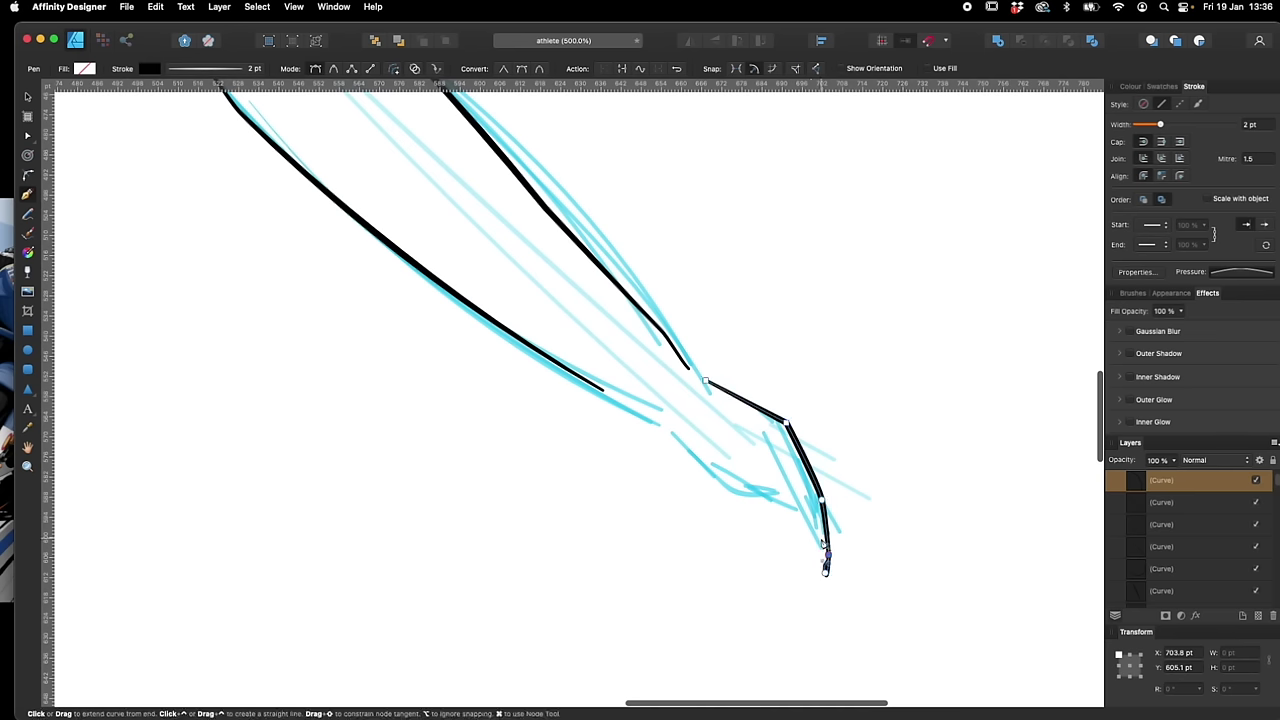
{"action": "left_click", "coordinate": [826, 545]}
{"action": "key", "text": "super+z"}
{"action": "key", "text": "super+z"}
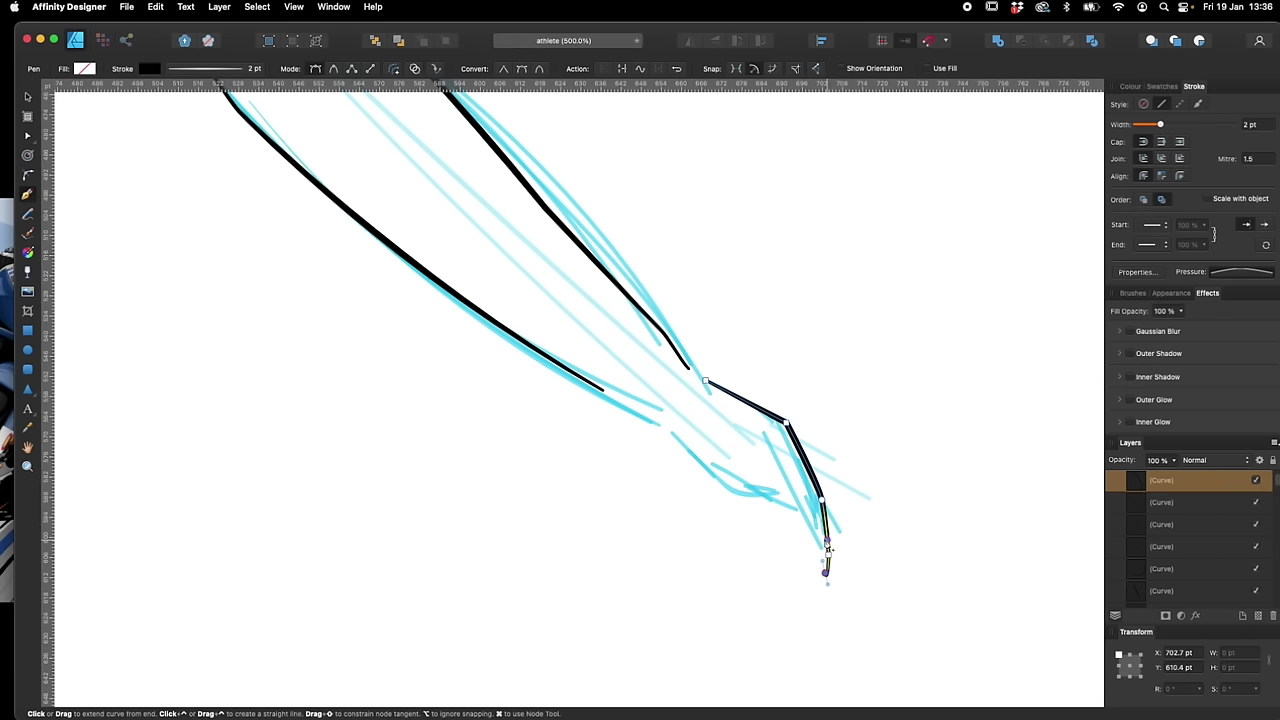
{"action": "left_click_drag", "start_coordinate": [827, 543], "coordinate": [836, 538]}
{"action": "left_click", "coordinate": [853, 531], "text": "super"}
Draw the thumb outline as one Pen curve from the wrist's underside around the thumb tip and back into the hand
{"action": "key", "text": "p"}
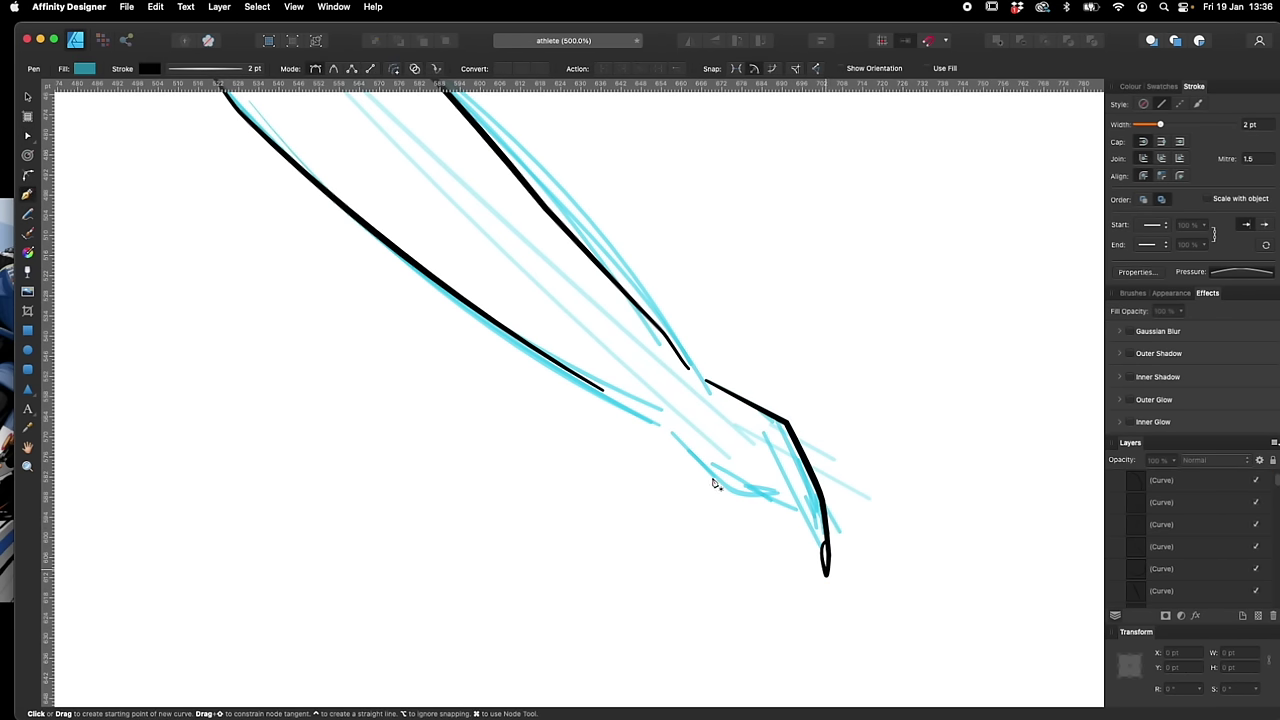
{"action": "key", "text": "a"}
{"action": "key", "text": "p"}
{"action": "left_click", "coordinate": [637, 413]}
{"action": "left_click_drag", "start_coordinate": [670, 460], "coordinate": [720, 490]}
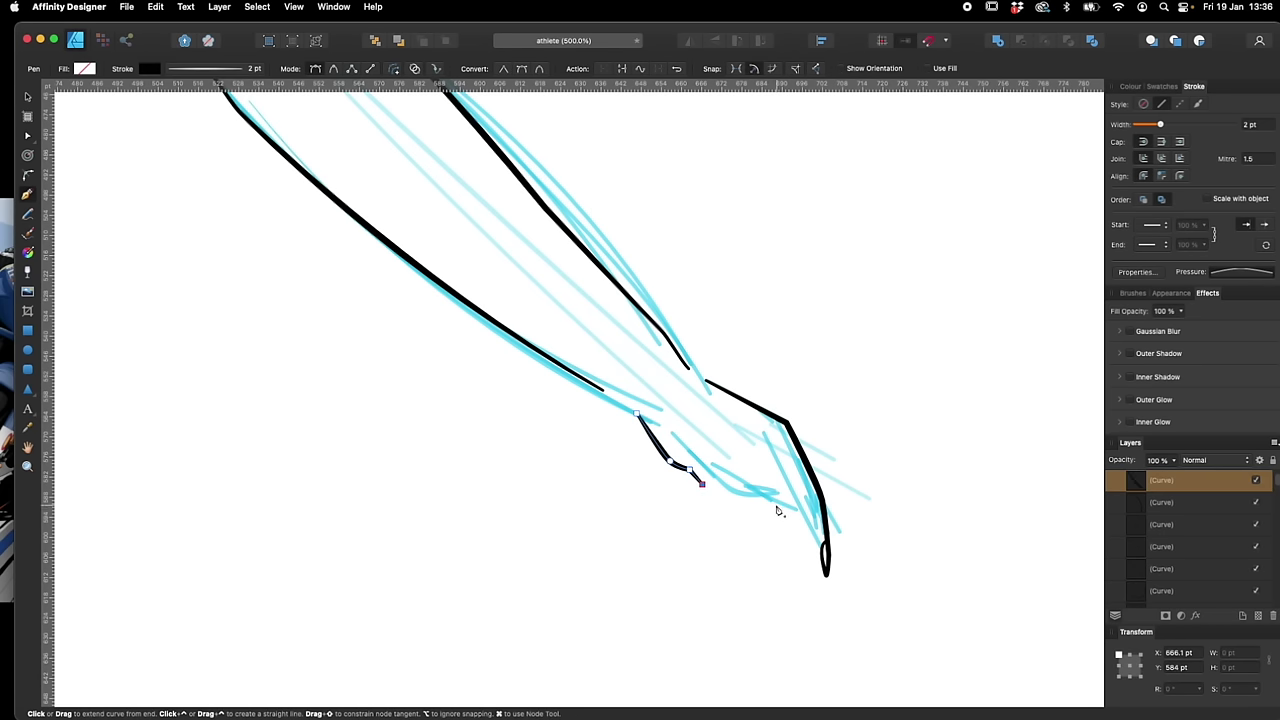
{"action": "left_click", "coordinate": [742, 497]}
{"action": "left_click", "coordinate": [805, 527]}
{"action": "left_click", "coordinate": [816, 506]}
{"action": "left_click", "coordinate": [779, 475]}
{"action": "left_click", "coordinate": [746, 466]}
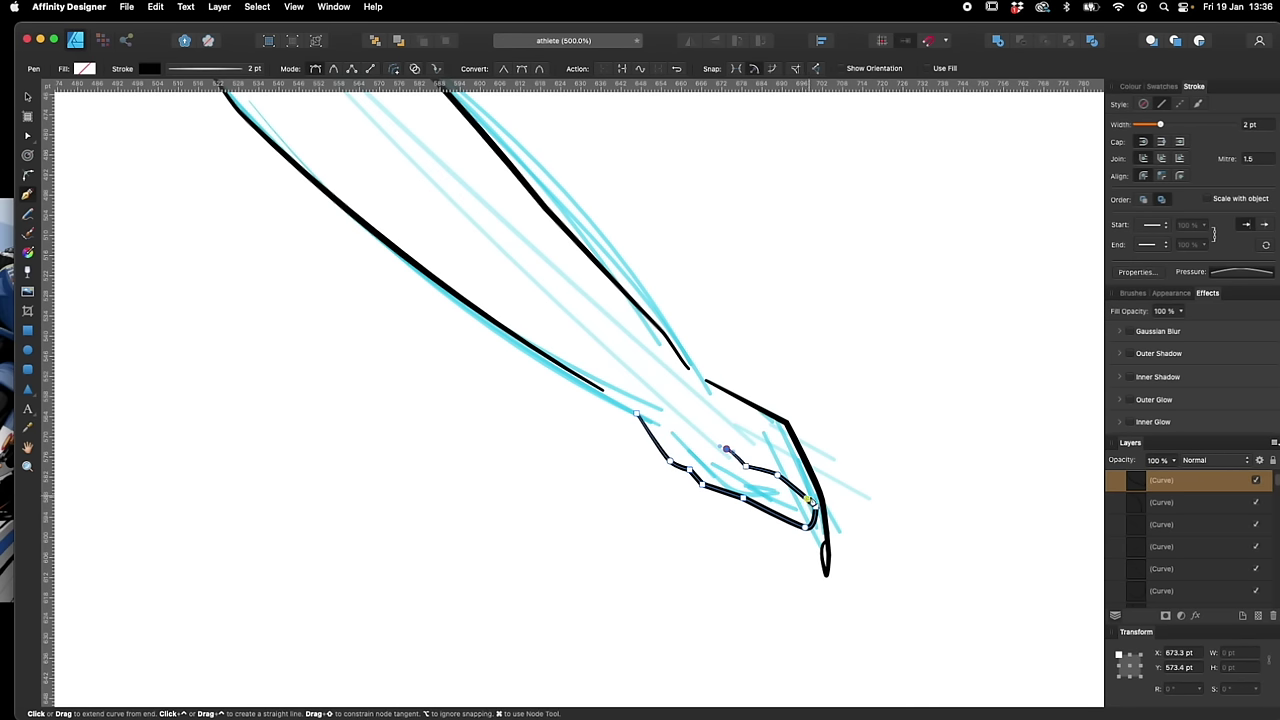
{"action": "key", "text": "Escape"}
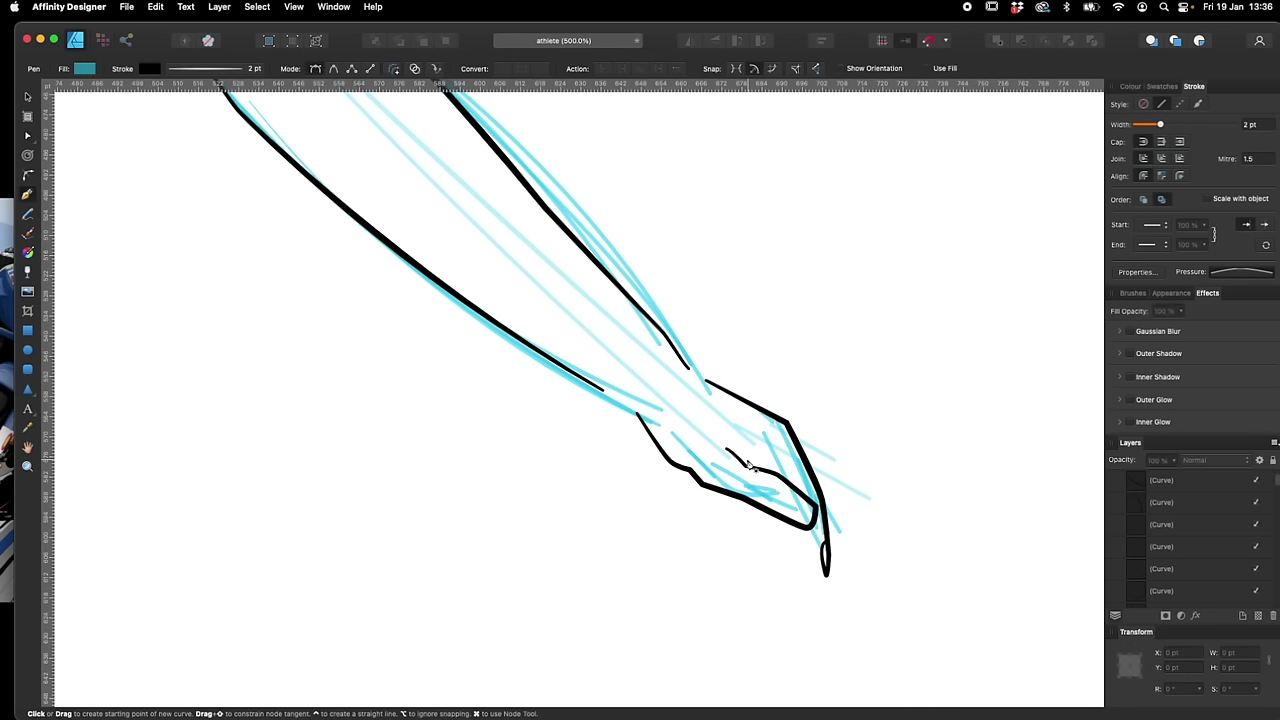
Add two short crease strokes with the Pen tool along the thumb's upper edge inside the hand
{"action": "left_click_drag", "start_coordinate": [778, 475], "coordinate": [789, 481]}
{"action": "key", "text": "a"}
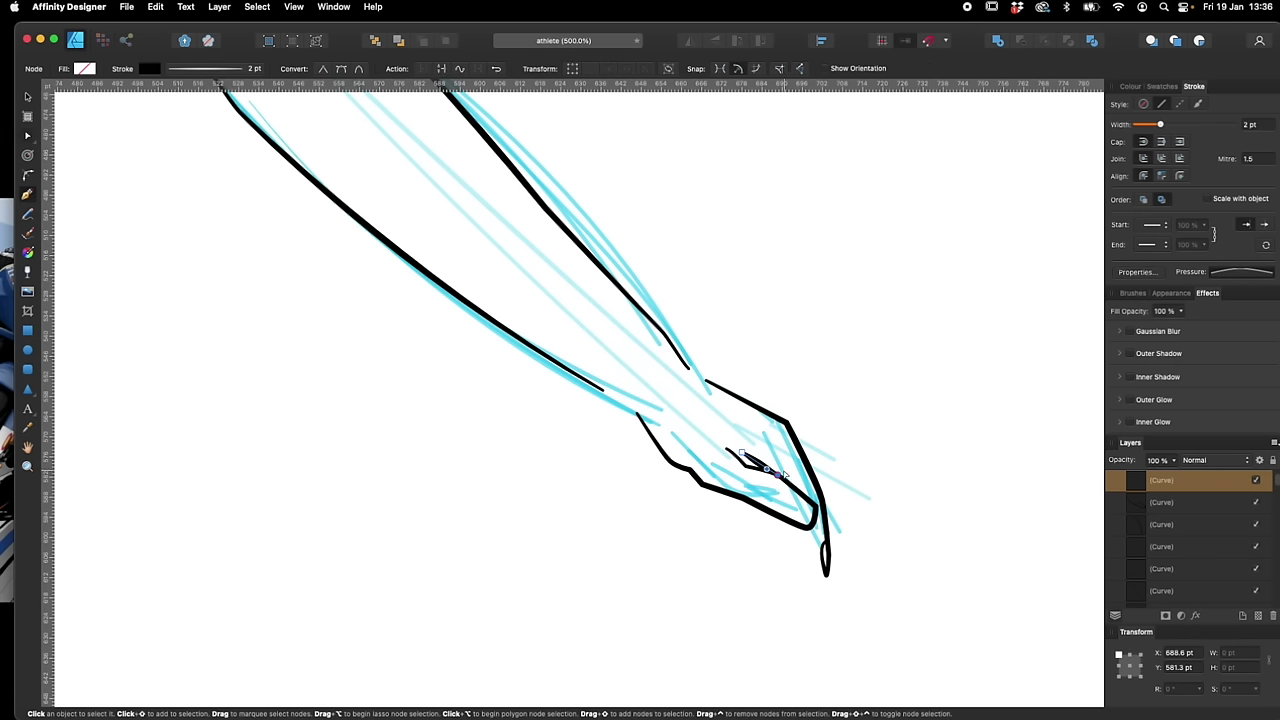
{"action": "key", "text": "Escape"}
{"action": "key", "text": "p"}
{"action": "key", "text": "a"}
{"action": "key", "text": "p"}
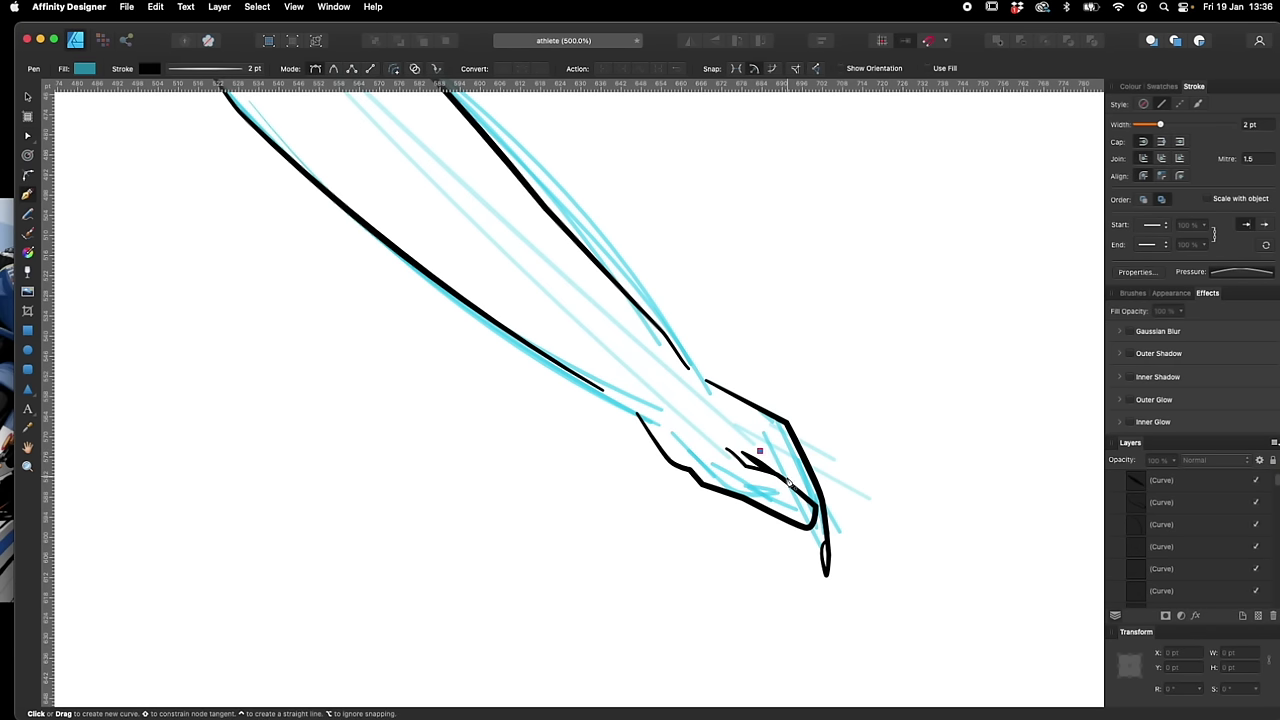
{"action": "left_click", "coordinate": [783, 471]}
{"action": "left_click", "coordinate": [798, 492]}
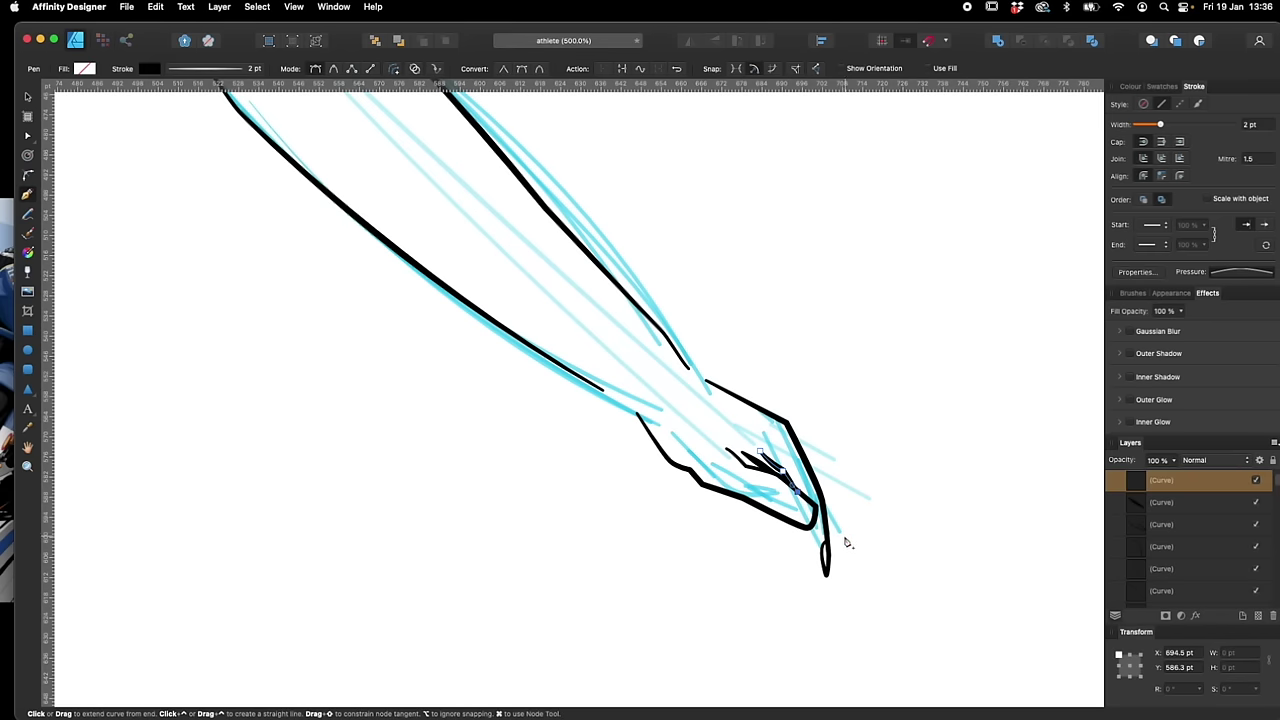
{"action": "key", "text": "a"}
{"action": "left_click", "coordinate": [865, 568]}
Draw a short curved fingertip with the Pen tool between the thumb tip and the looped finger
{"action": "key", "text": "p"}
{"action": "left_click", "coordinate": [803, 528]}
{"action": "left_click_drag", "start_coordinate": [823, 563], "coordinate": [839, 567]}
{"action": "key", "text": "v"}
{"action": "left_click", "coordinate": [874, 537]}
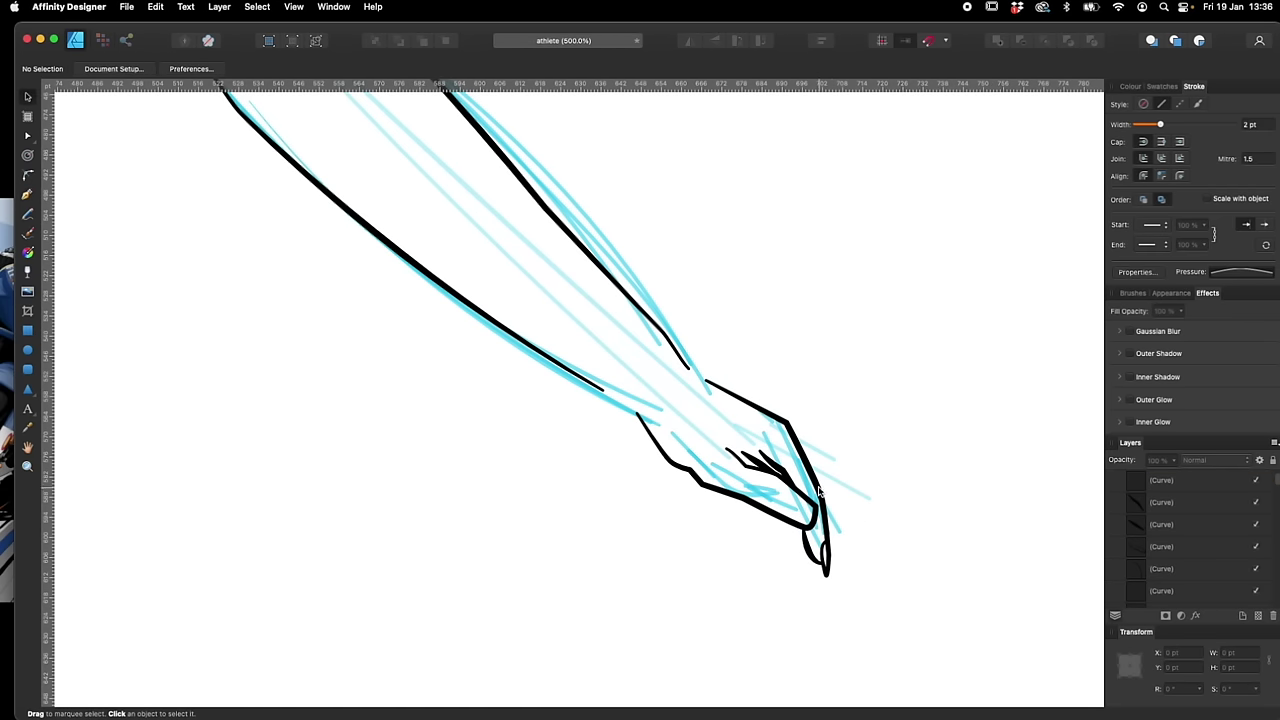
Draw another finger with the Pen tool on the outer side of the hand, from the looped finger around its tip to the knuckle edge
{"action": "left_click", "coordinate": [818, 490]}
{"action": "key", "text": "p"}
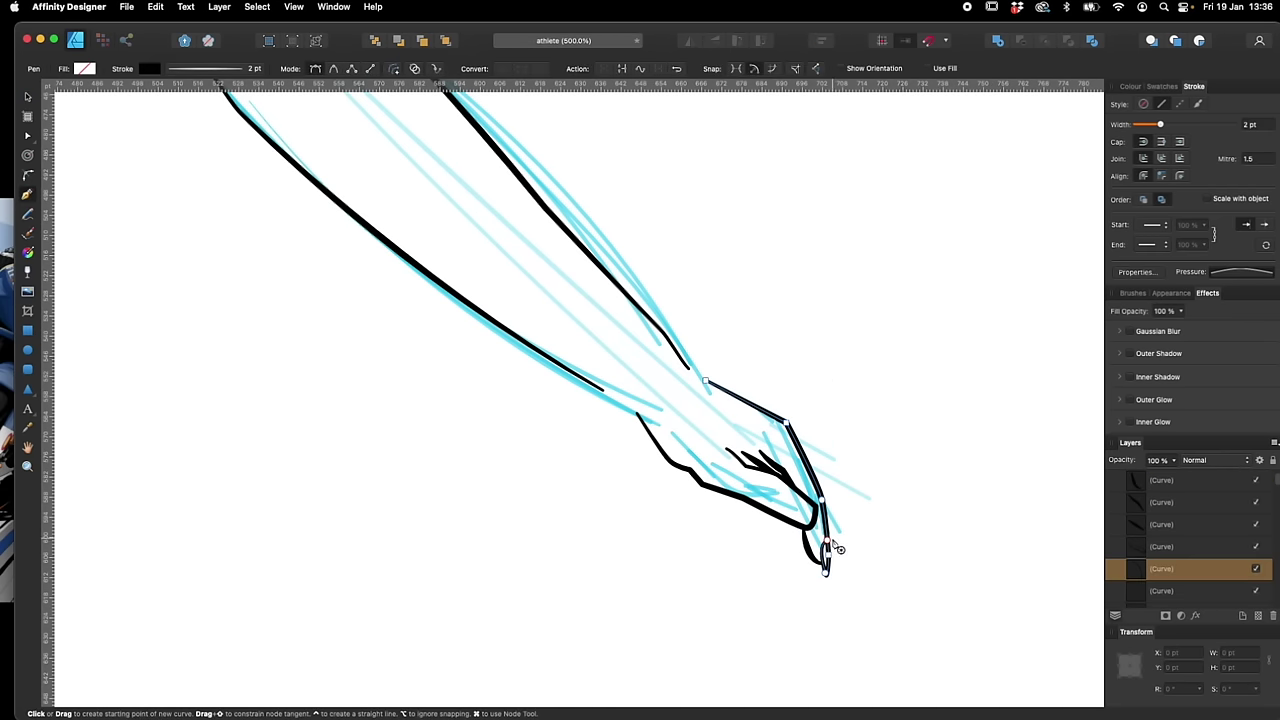
{"action": "left_click", "coordinate": [845, 560]}
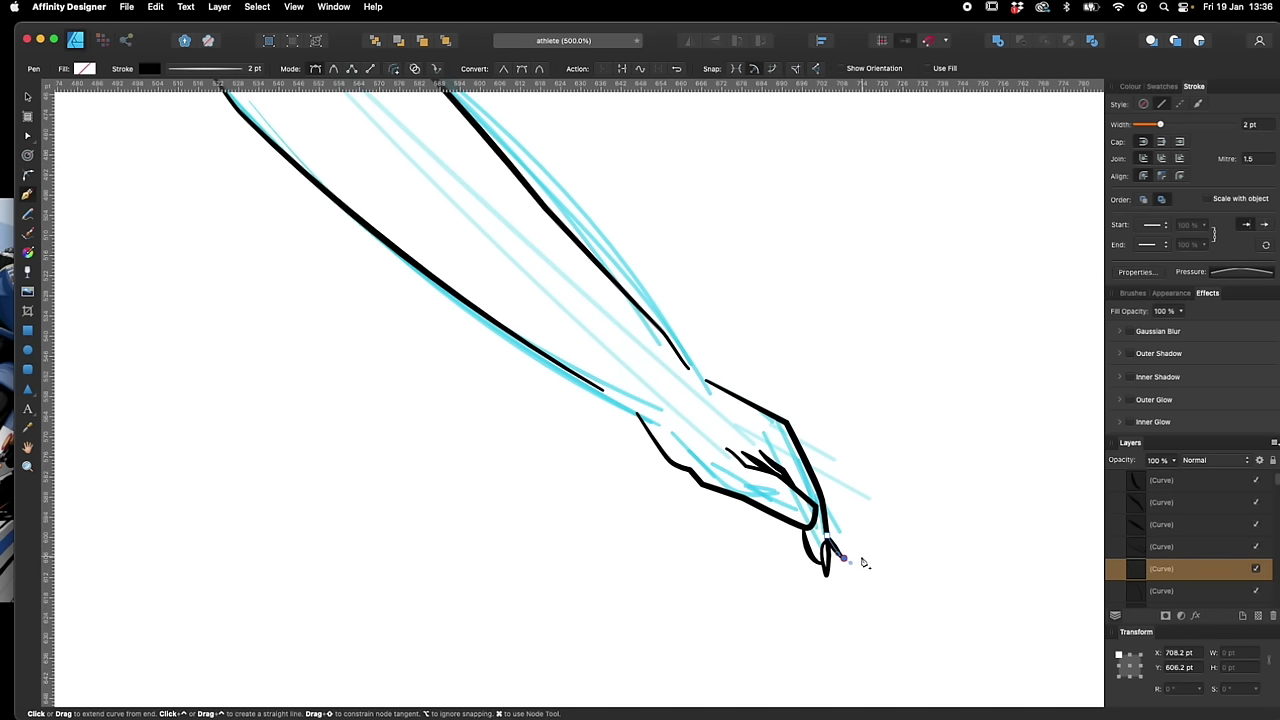
{"action": "left_click", "coordinate": [855, 550]}
{"action": "left_click", "coordinate": [840, 510]}
{"action": "left_click", "coordinate": [808, 456]}
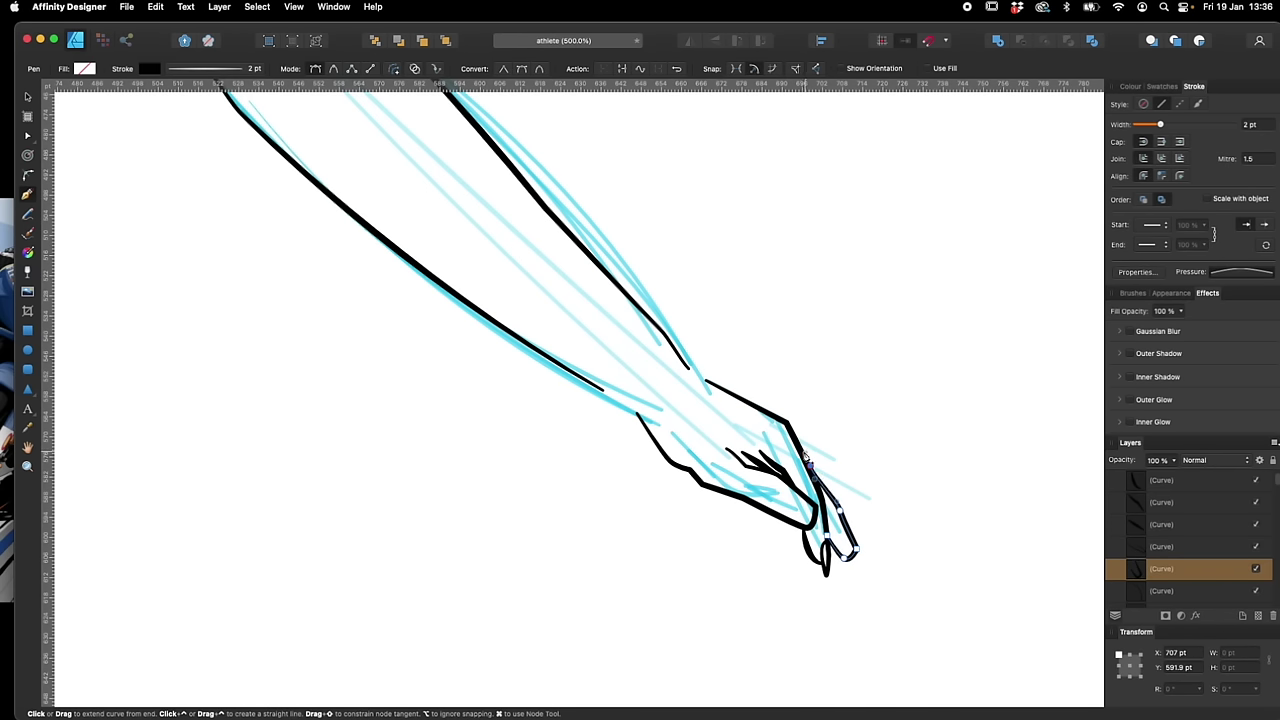
{"action": "key", "text": "Escape"}
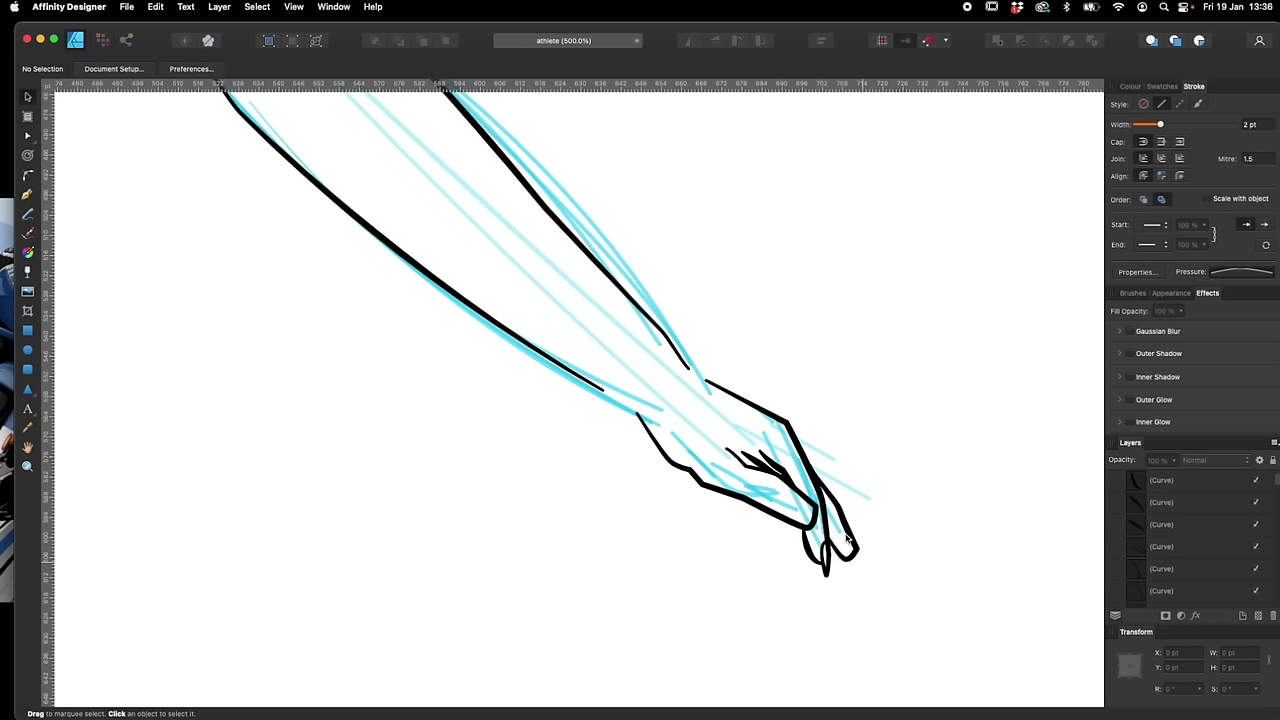
Add a short thick Pen stroke along the outer edge of the outermost finger's tip
{"action": "left_click", "coordinate": [860, 562]}
{"action": "left_click_drag", "start_coordinate": [846, 530], "coordinate": [827, 510]}
{"action": "key", "text": "Escape"}
Reshape the outermost finger's curve at its tip by its nodes and fit the short thickening stroke against it
{"action": "key", "text": "a"}
{"action": "left_click", "coordinate": [848, 560]}
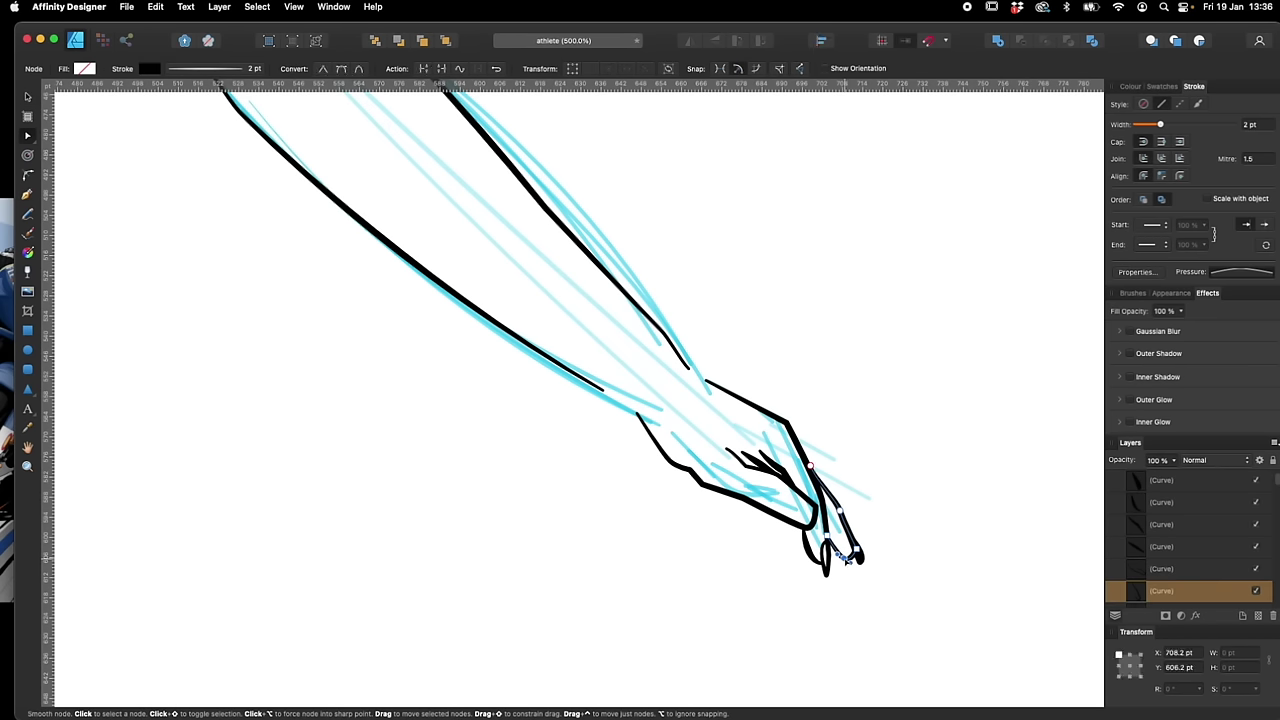
{"action": "left_click", "coordinate": [889, 504]}
{"action": "key", "text": "a"}
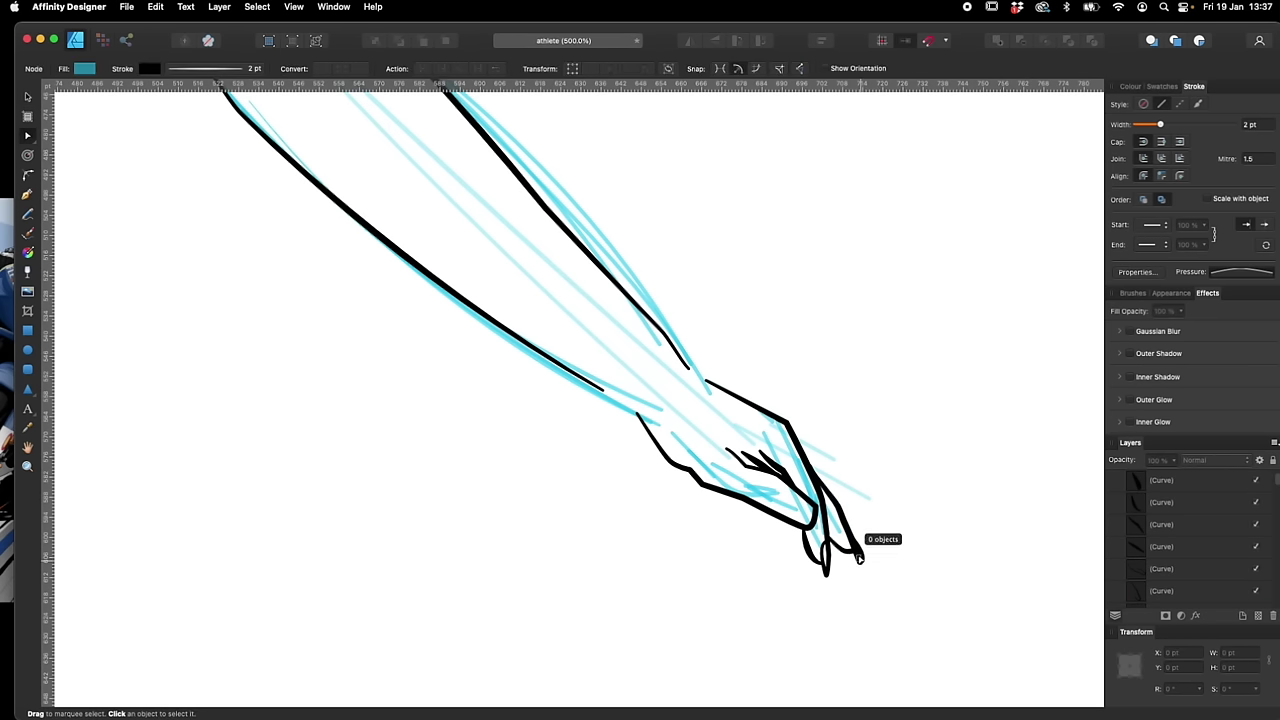
{"action": "left_click", "coordinate": [858, 545]}
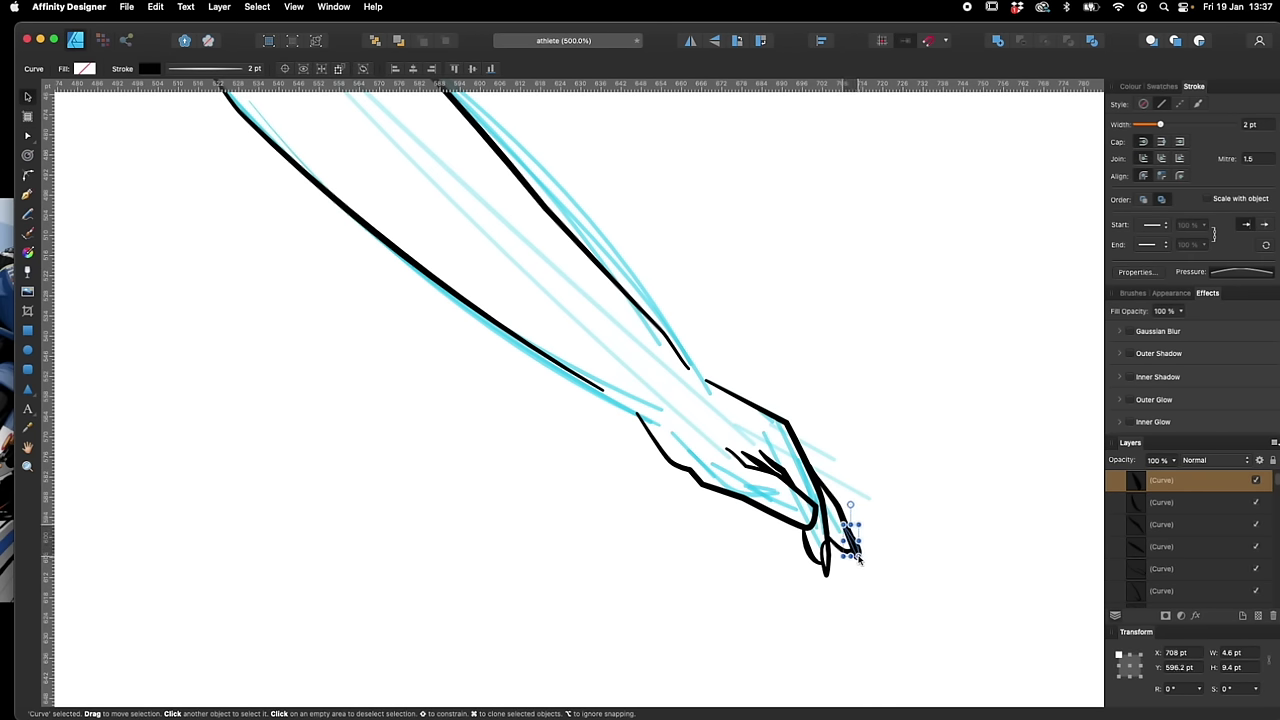
{"action": "left_click", "coordinate": [886, 521]}
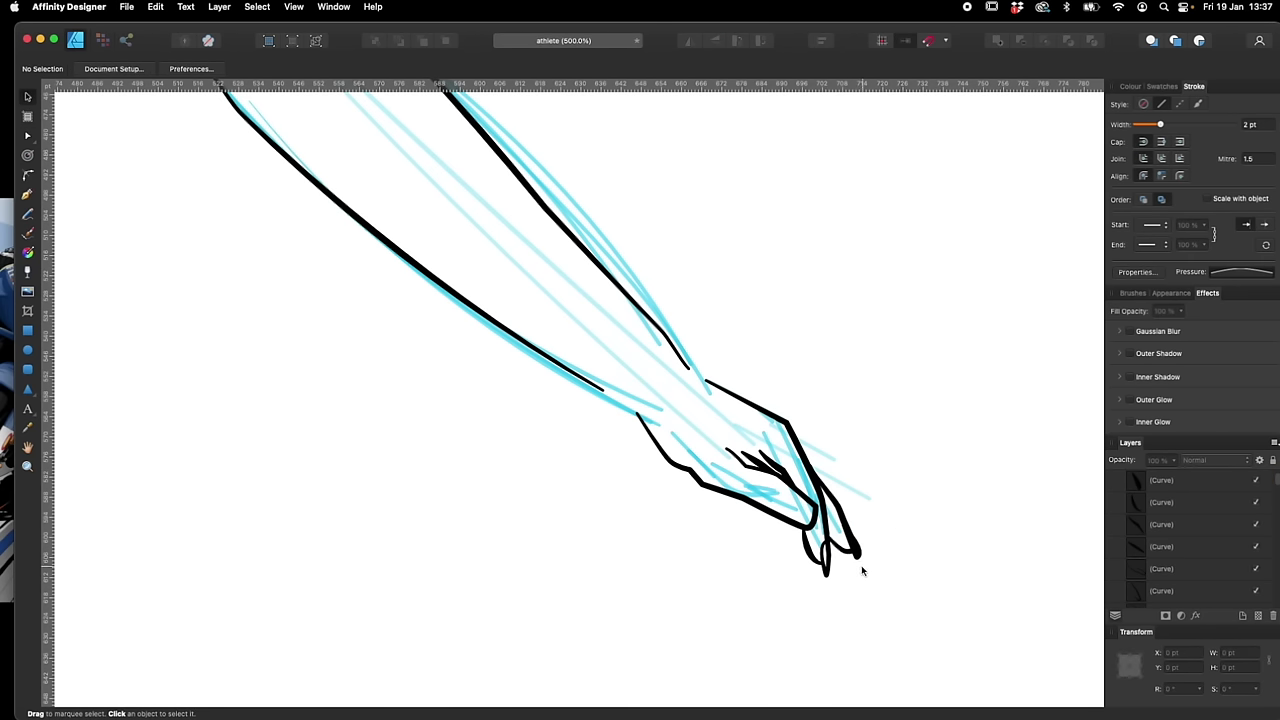
Draw a small rounded thumbnail with the Pen tool inside the thumb tip
{"action": "key", "text": "p"}
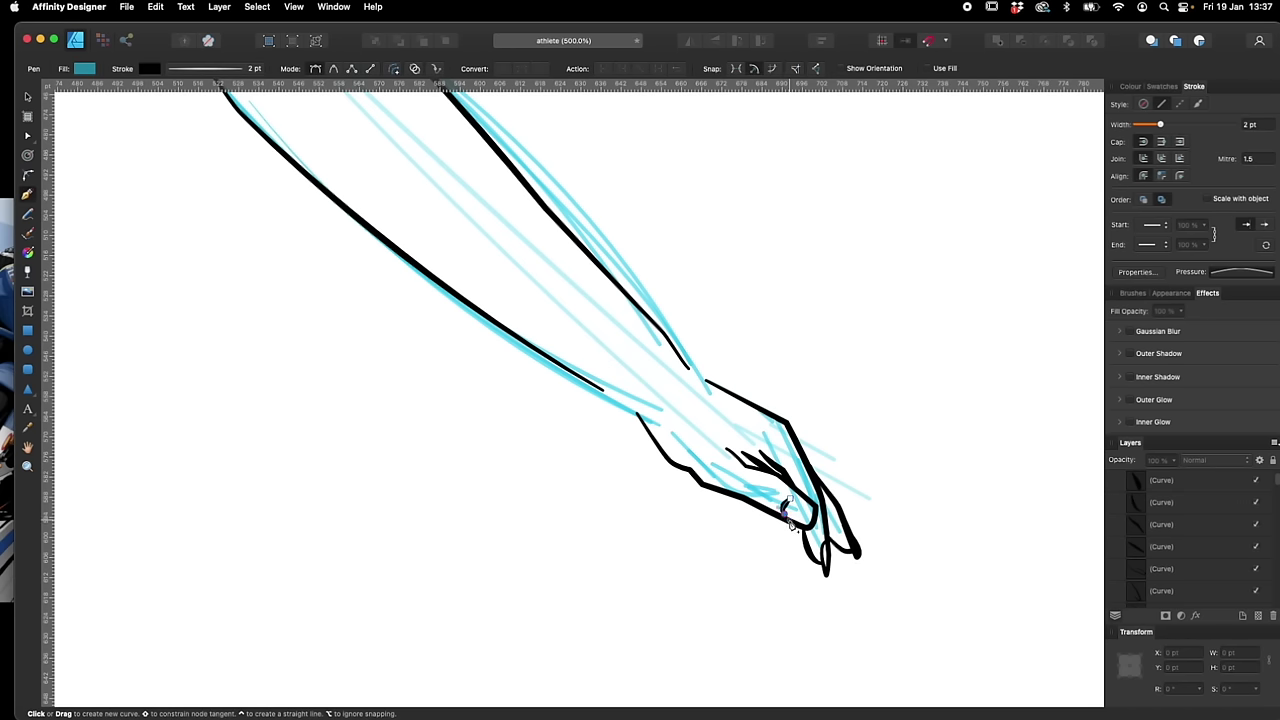
{"action": "left_click", "coordinate": [786, 506]}
{"action": "left_click_drag", "start_coordinate": [790, 499], "coordinate": [763, 490]}
{"action": "key", "text": "v"}
{"action": "left_click", "coordinate": [875, 475]}
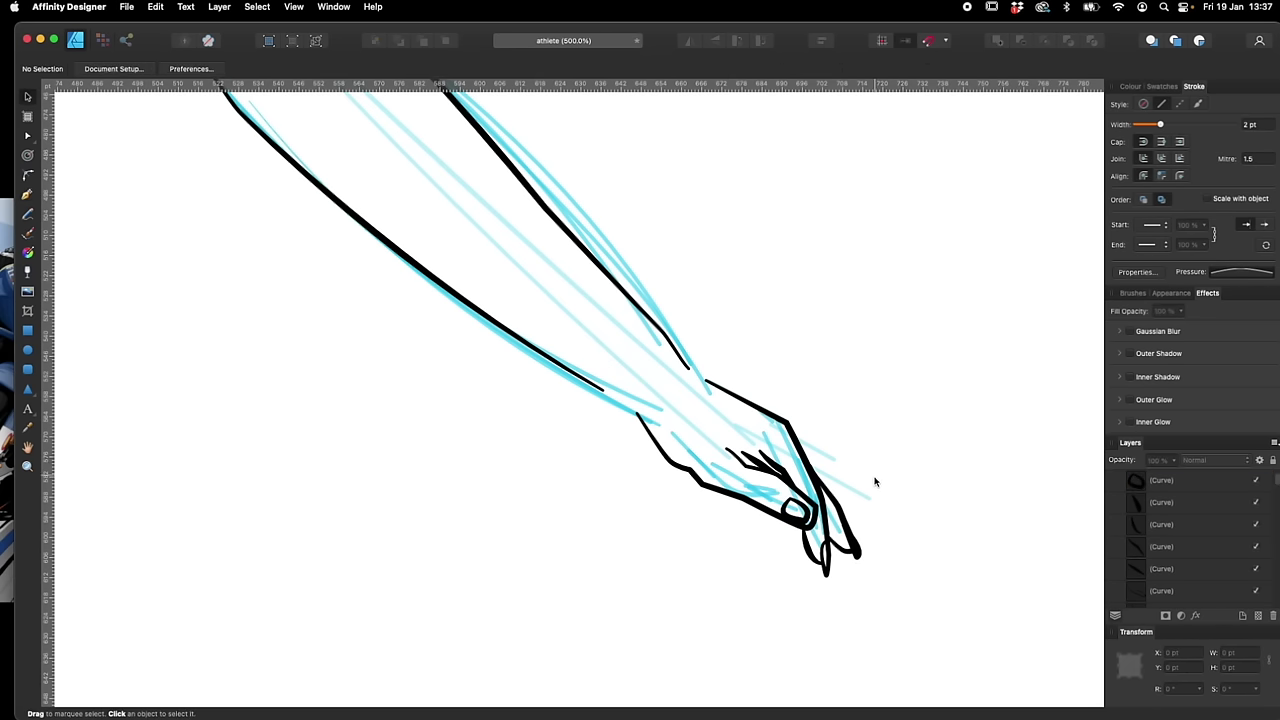
Collapse the Inking and sketch_2 layers in the layer list
{"action": "key", "text": "super+minus"}
{"action": "key", "text": "super+minus"}
{"action": "key", "text": "super+minus"}
{"action": "left_click_drag", "start_coordinate": [769, 545], "coordinate": [930, 708]}
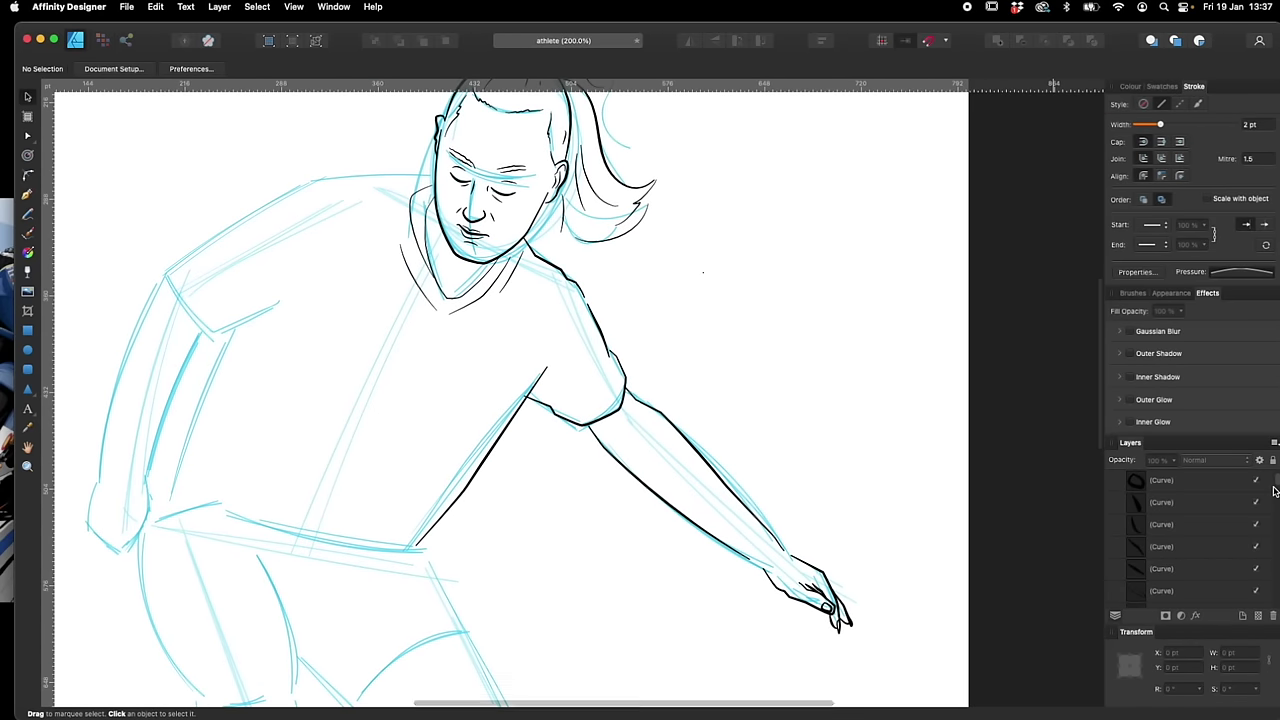
{"action": "left_click_drag", "start_coordinate": [1275, 485], "coordinate": [1275, 473]}
{"action": "left_click", "coordinate": [1112, 481]}
{"action": "left_click", "coordinate": [1114, 526]}
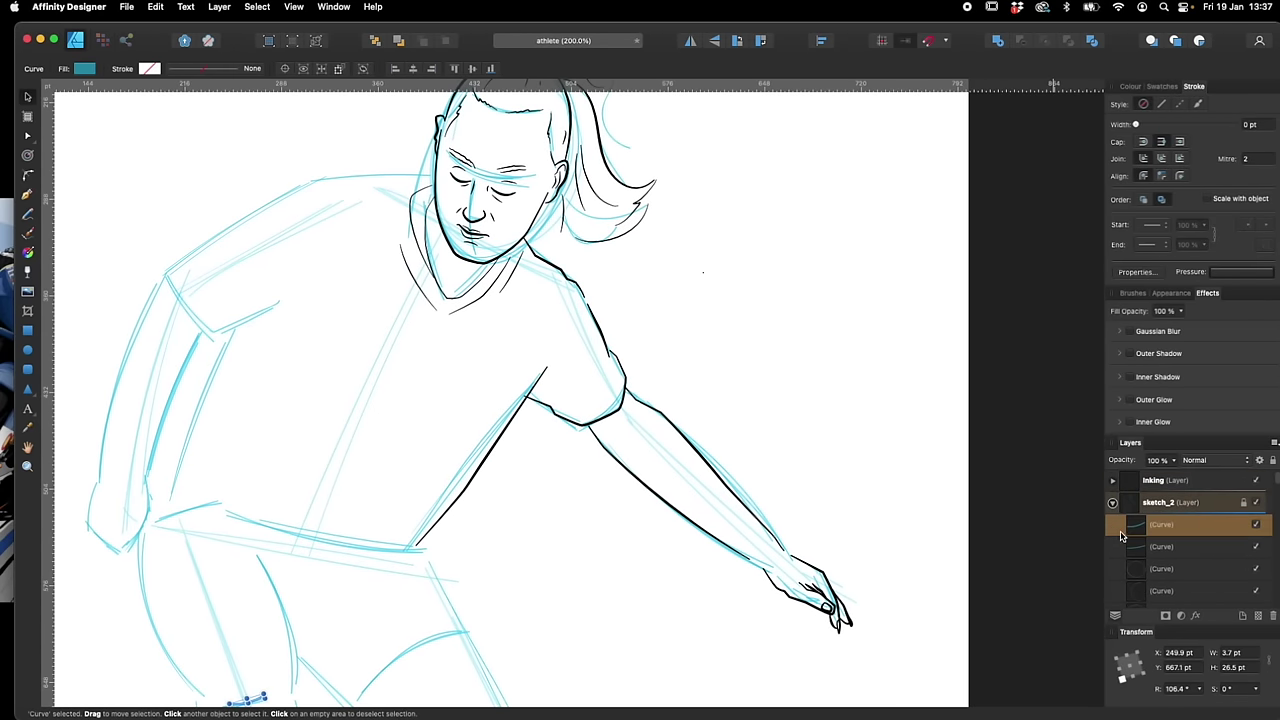
{"action": "left_click", "coordinate": [1113, 503]}
Hide and reshow the sketch_2 and sketch layers to compare them with the inking
{"action": "left_click", "coordinate": [1255, 508]}
{"action": "left_click", "coordinate": [1257, 524]}
{"action": "left_click", "coordinate": [1257, 524]}
{"action": "left_click", "coordinate": [1257, 505]}
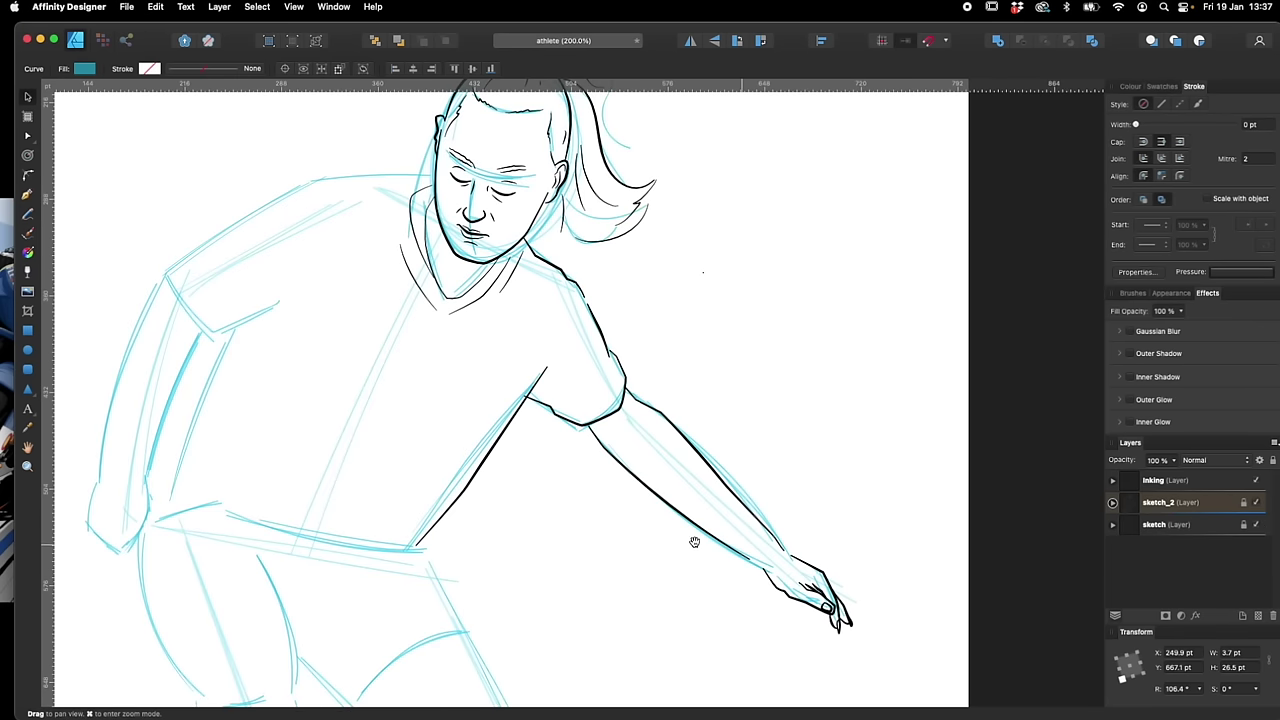
Draw three fabric crease strokes with the Pencil tool on the inked sleeve, two above the cuff and one rising diagonally from the armpit
{"action": "left_click_drag", "start_coordinate": [694, 543], "coordinate": [789, 580]}
{"action": "key", "text": "super+plus"}
{"action": "key", "text": "p"}
{"action": "mouse_move", "coordinate": [691, 621]}
{"action": "left_mouse_down"}
{"action": "mouse_move", "coordinate": [748, 517]}
{"action": "mouse_move", "coordinate": [772, 632]}
{"action": "left_mouse_up"}
{"action": "key", "text": "n"}
{"action": "left_click_drag", "start_coordinate": [797, 468], "coordinate": [924, 469]}
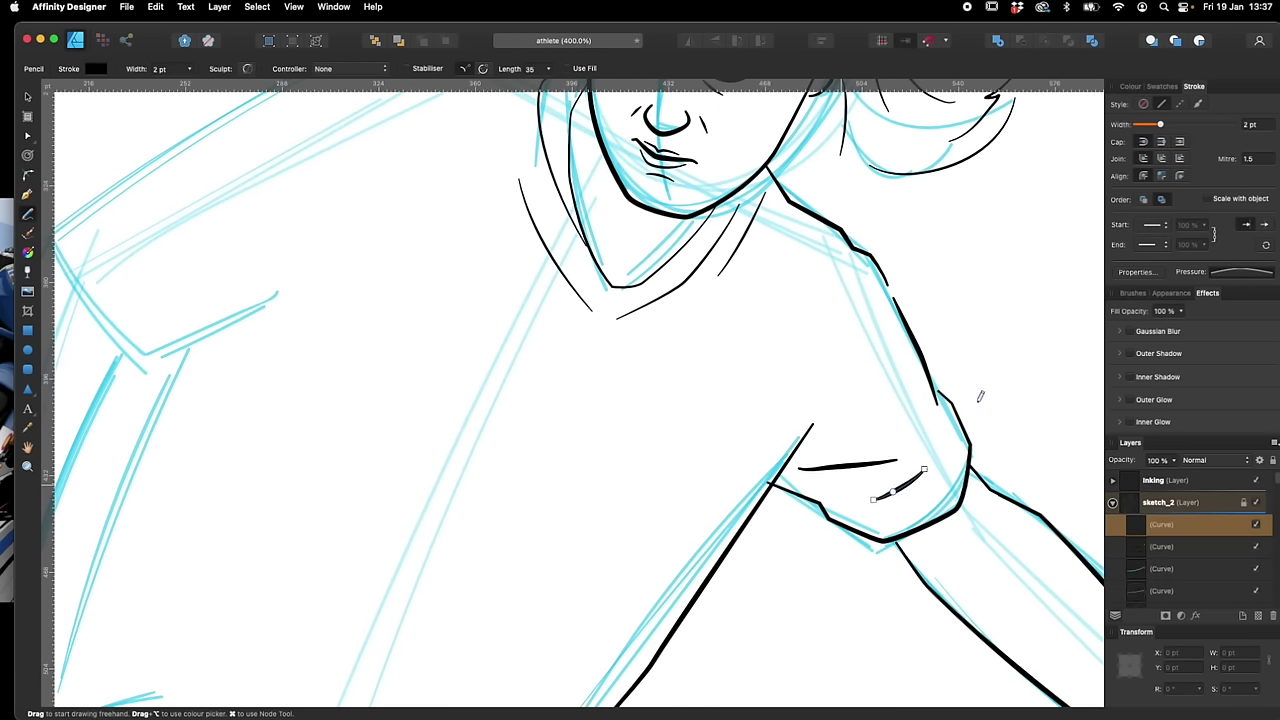
{"action": "left_click_drag", "start_coordinate": [811, 445], "coordinate": [883, 360]}
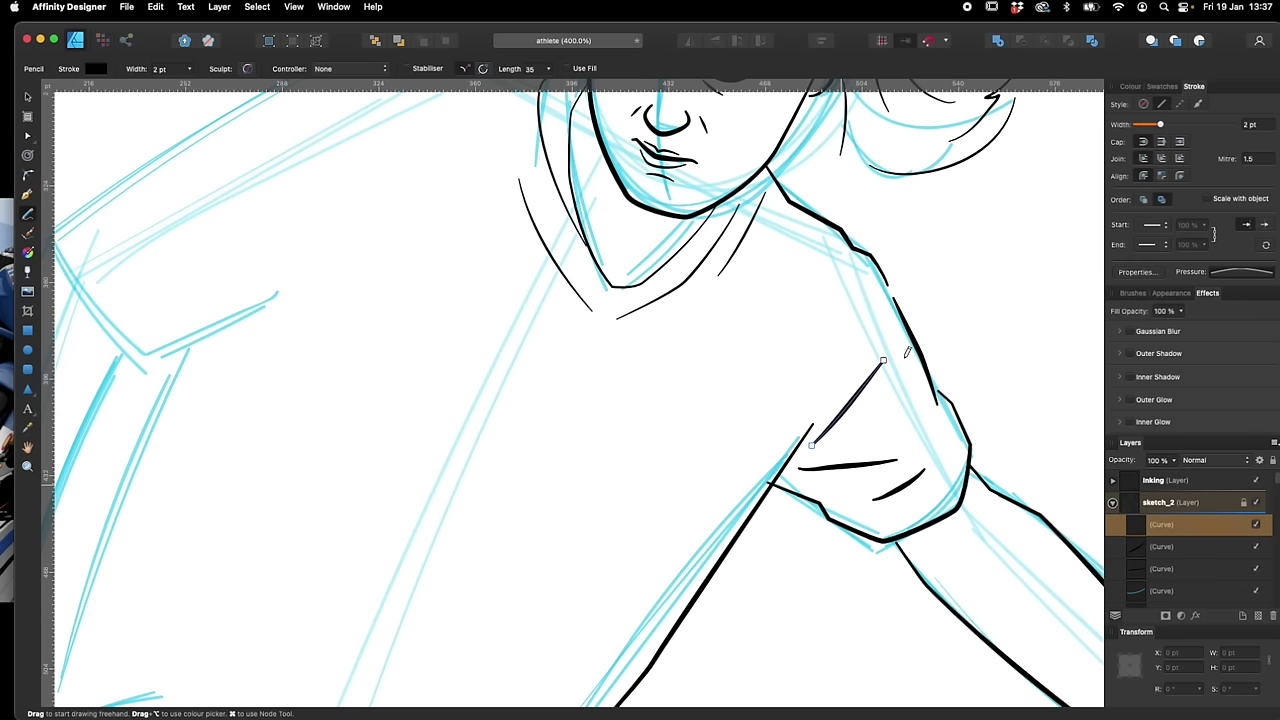
Draw the top of the opposite shoulder as a Pen curve from beside the neck outward, and deselect it
{"action": "left_click_drag", "start_coordinate": [651, 386], "coordinate": [793, 509]}
{"action": "scroll", "coordinate": [793, 509], "scroll_direction": "up", "scroll_amount": 4}
{"action": "key", "text": "p"}
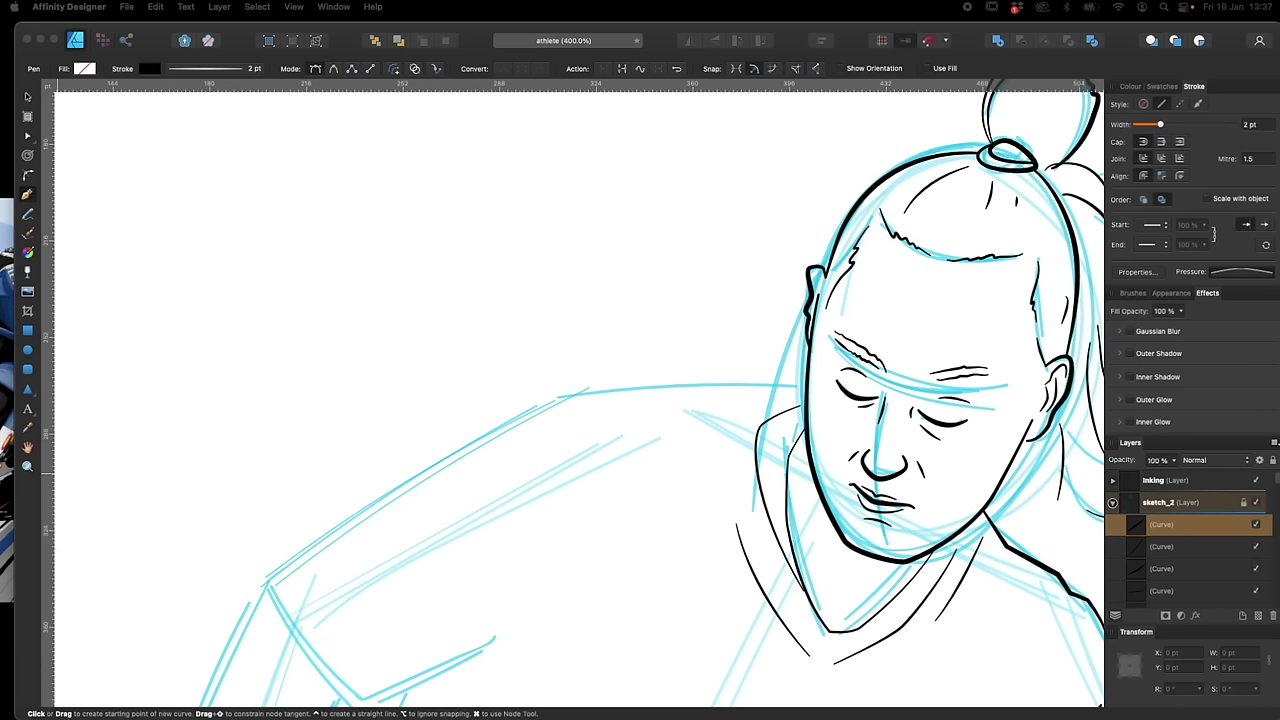
{"action": "left_click", "coordinate": [801, 402]}
{"action": "left_click", "coordinate": [740, 407]}
{"action": "left_click", "coordinate": [662, 393]}
{"action": "left_click", "coordinate": [560, 406]}
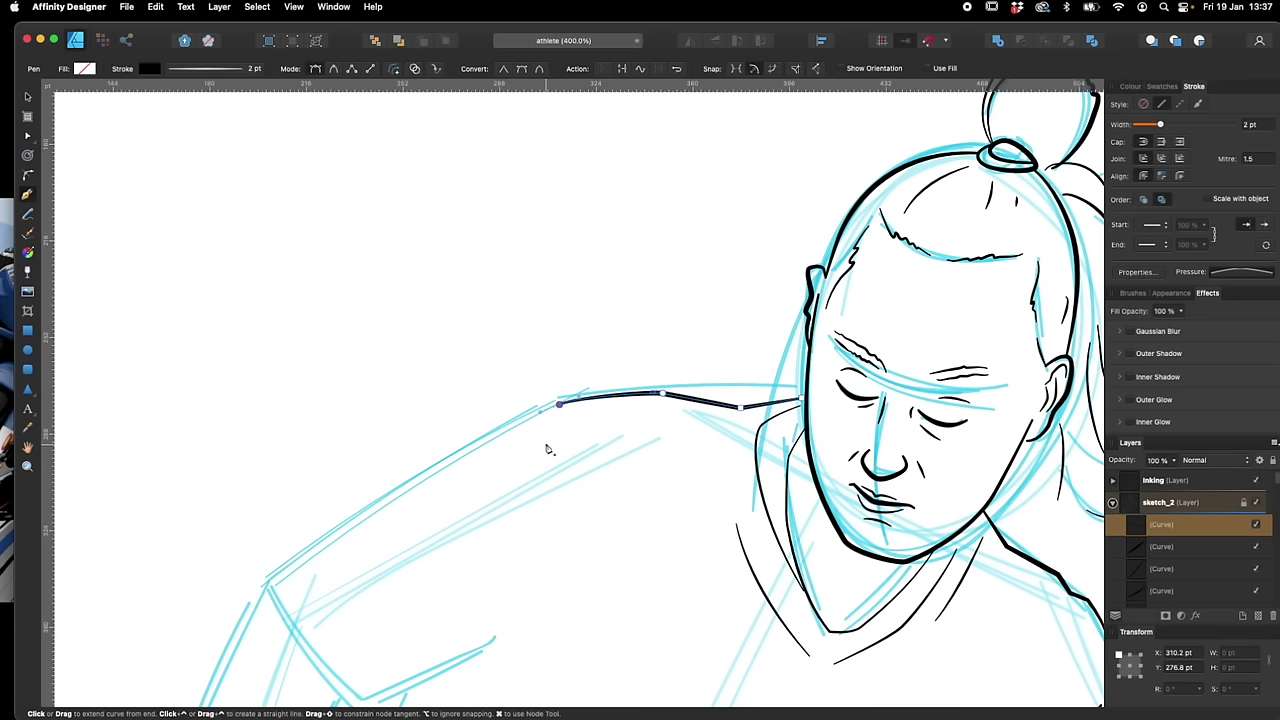
{"action": "key", "text": "n"}
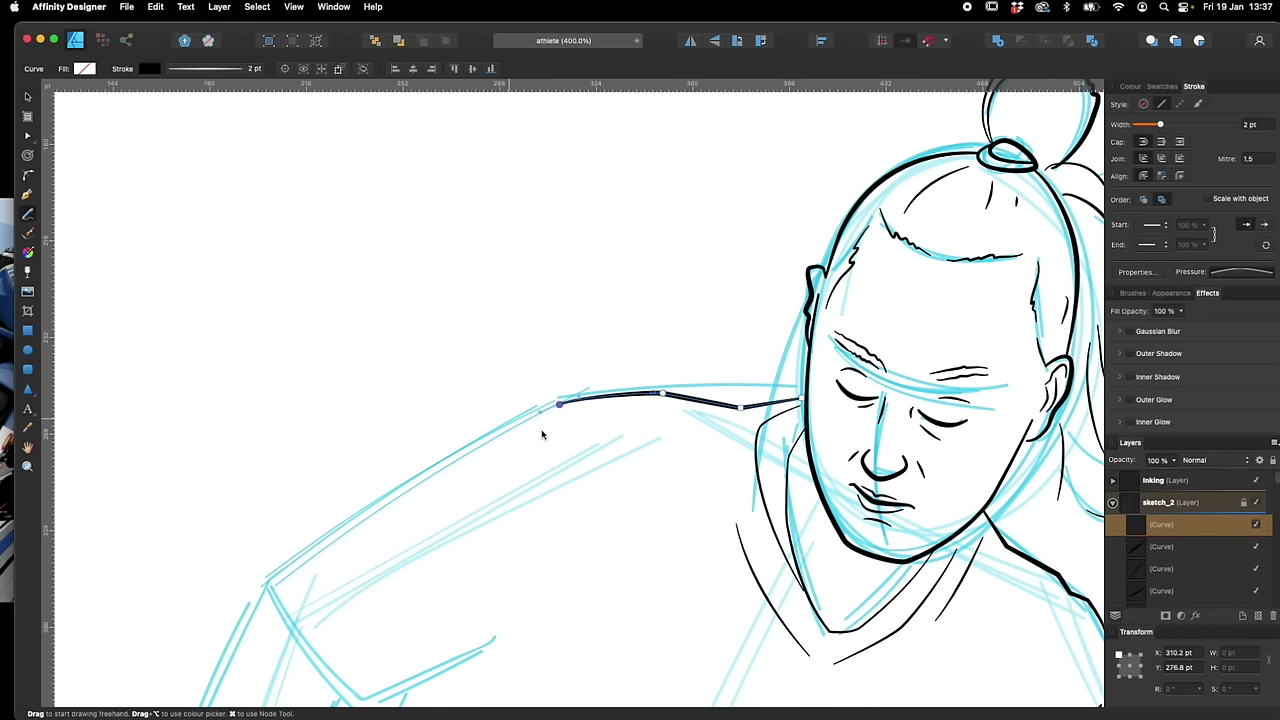
{"action": "key", "text": "super+d"}
Continue the shoulder with a new Pen curve that forms small stepped fabric folds and runs down to the sleeve's outer corner
{"action": "key", "text": "p"}
{"action": "left_click", "coordinate": [512, 421]}
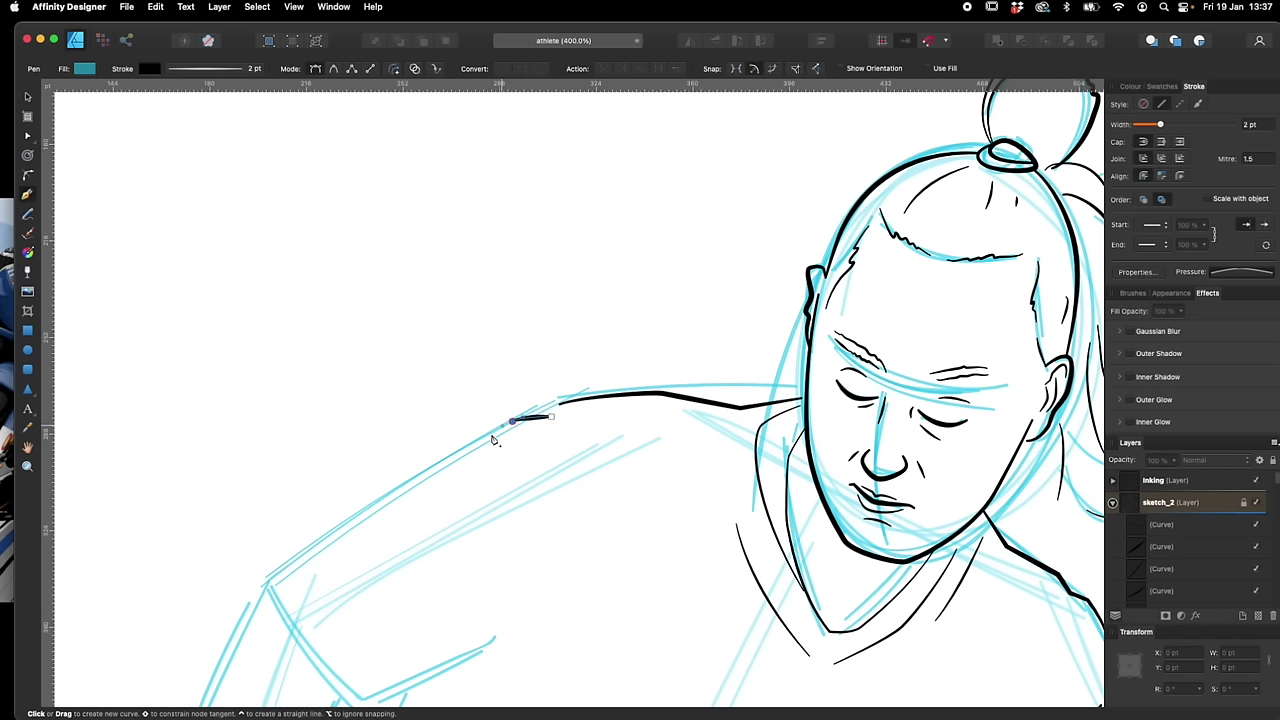
{"action": "left_click", "coordinate": [490, 442]}
{"action": "left_click", "coordinate": [461, 452]}
{"action": "left_click", "coordinate": [447, 467]}
{"action": "key", "text": "space"}
{"action": "left_click_drag", "start_coordinate": [399, 534], "coordinate": [528, 445]}
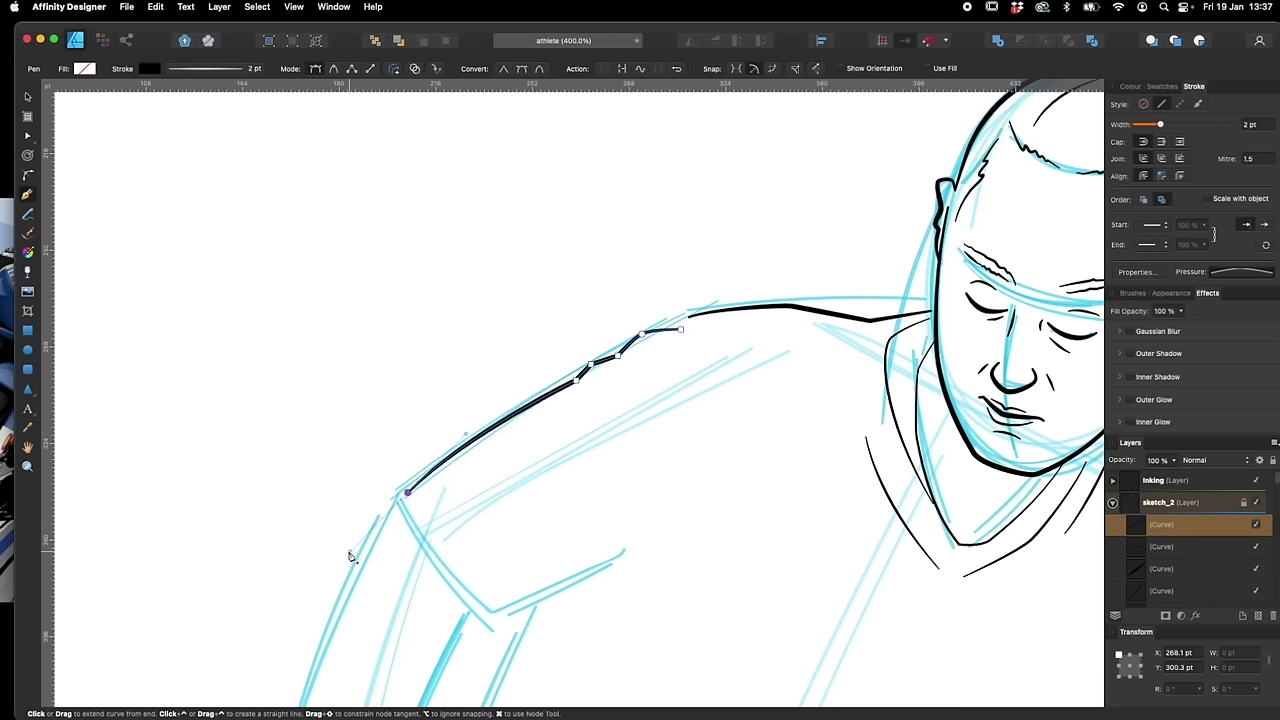
{"action": "left_click", "coordinate": [407, 492]}
Extend the curve around the sleeve opening and along its underside, sweep it up into the torso at the armpit, and deselect it
{"action": "left_click", "coordinate": [413, 540]}
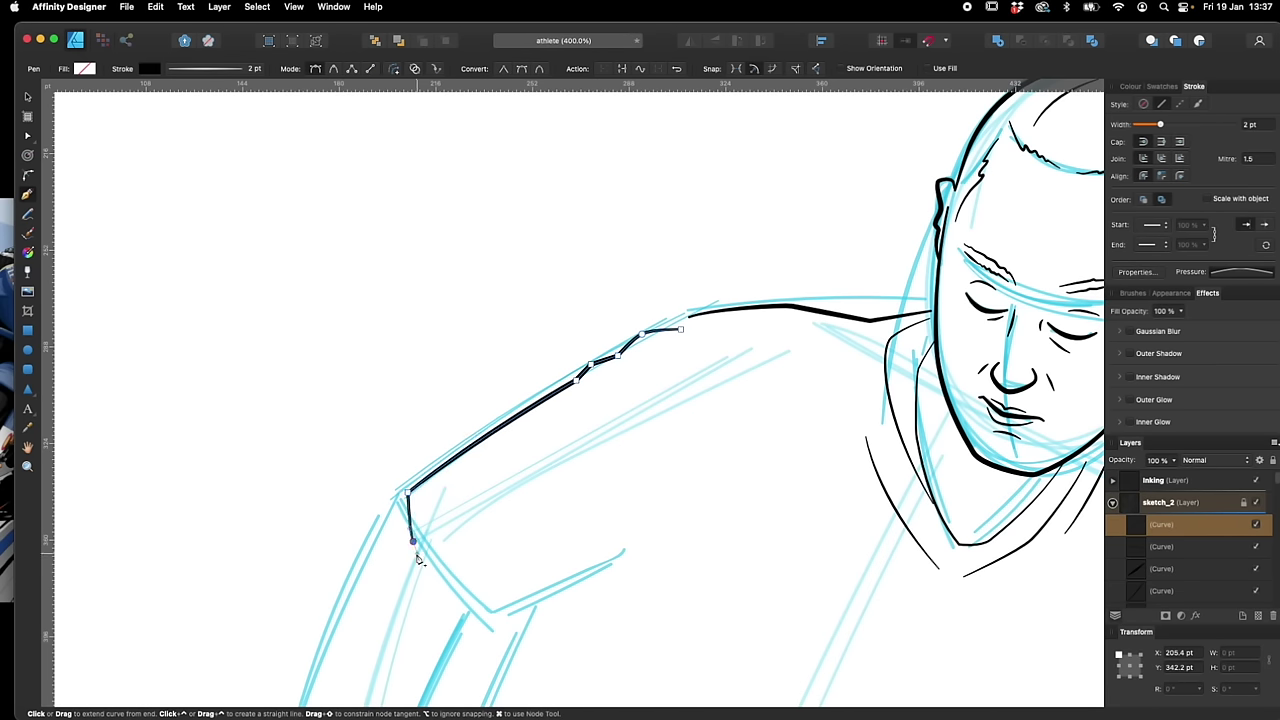
{"action": "left_click", "coordinate": [494, 620]}
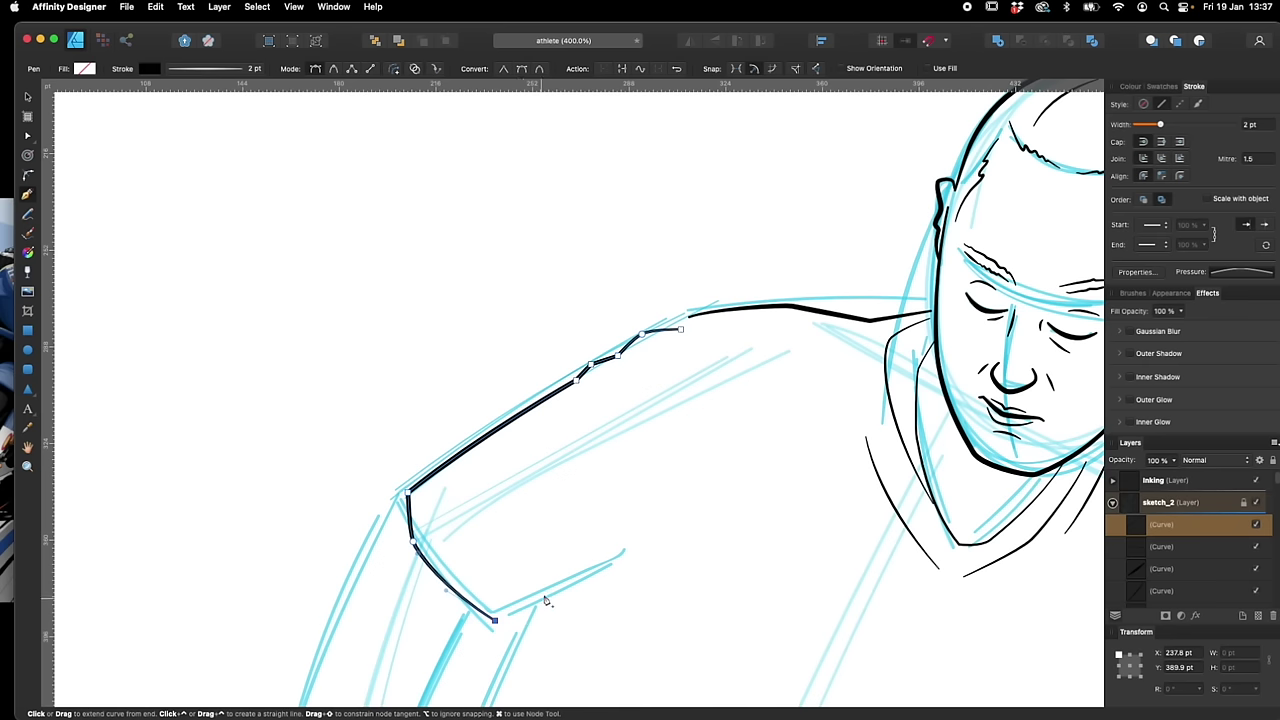
{"action": "left_click", "coordinate": [549, 597]}
{"action": "left_click", "coordinate": [569, 580]}
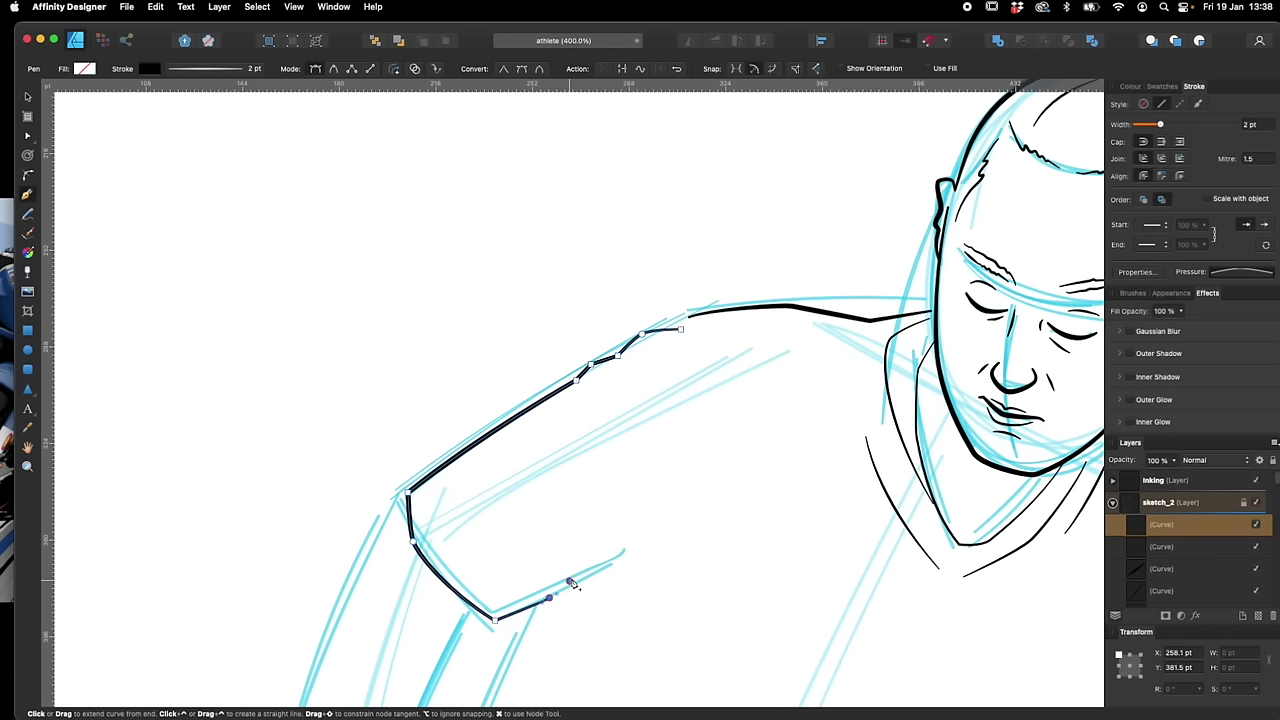
{"action": "left_click", "coordinate": [636, 548]}
{"action": "left_click_drag", "start_coordinate": [700, 451], "coordinate": [723, 398]}
{"action": "key", "text": "v"}
{"action": "left_click", "coordinate": [748, 533]}
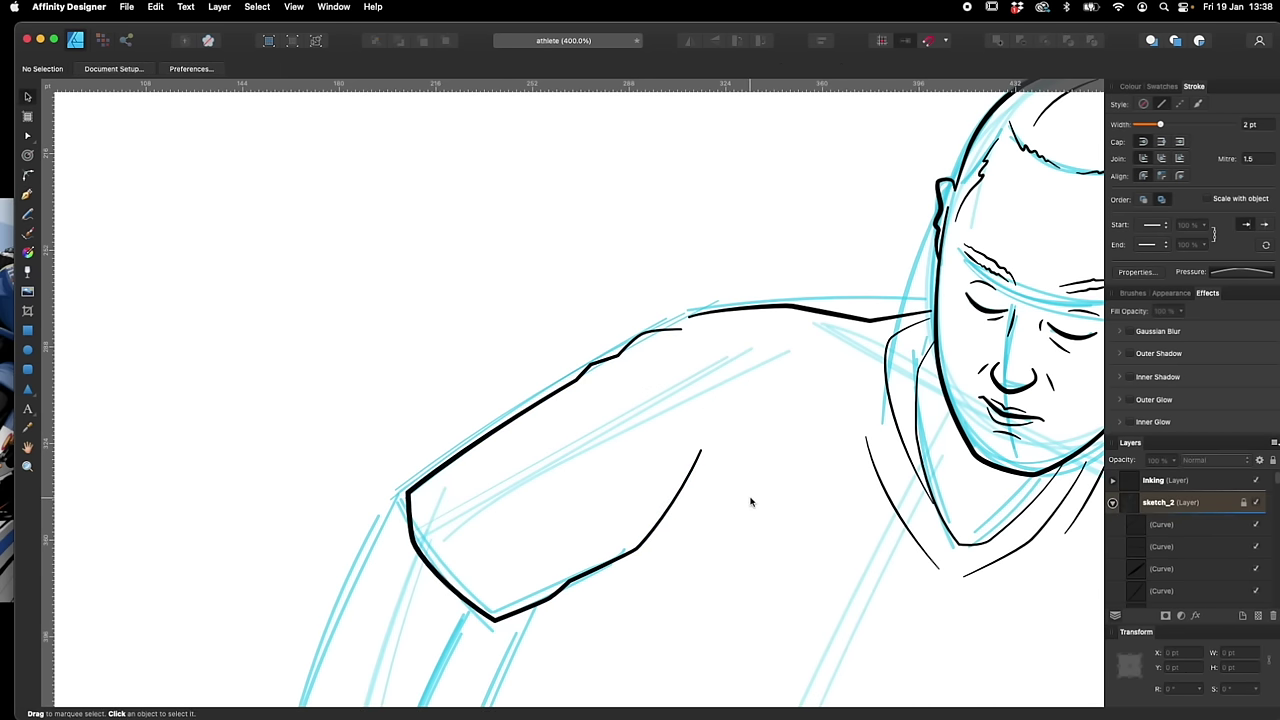
Draw short cloth fold lines around the armpit and shoulder of the sleeve over the lowered arm with the Pencil tool
{"action": "key", "text": "n"}
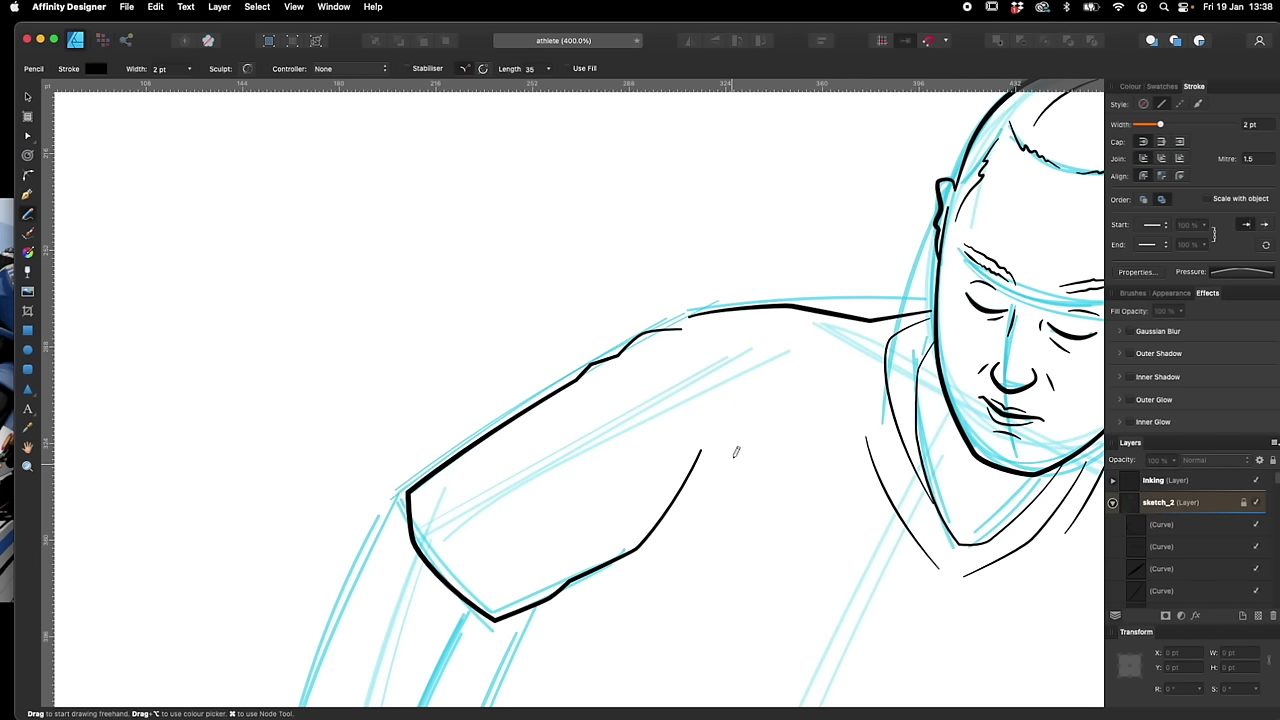
{"action": "left_click_drag", "start_coordinate": [691, 509], "coordinate": [748, 414]}
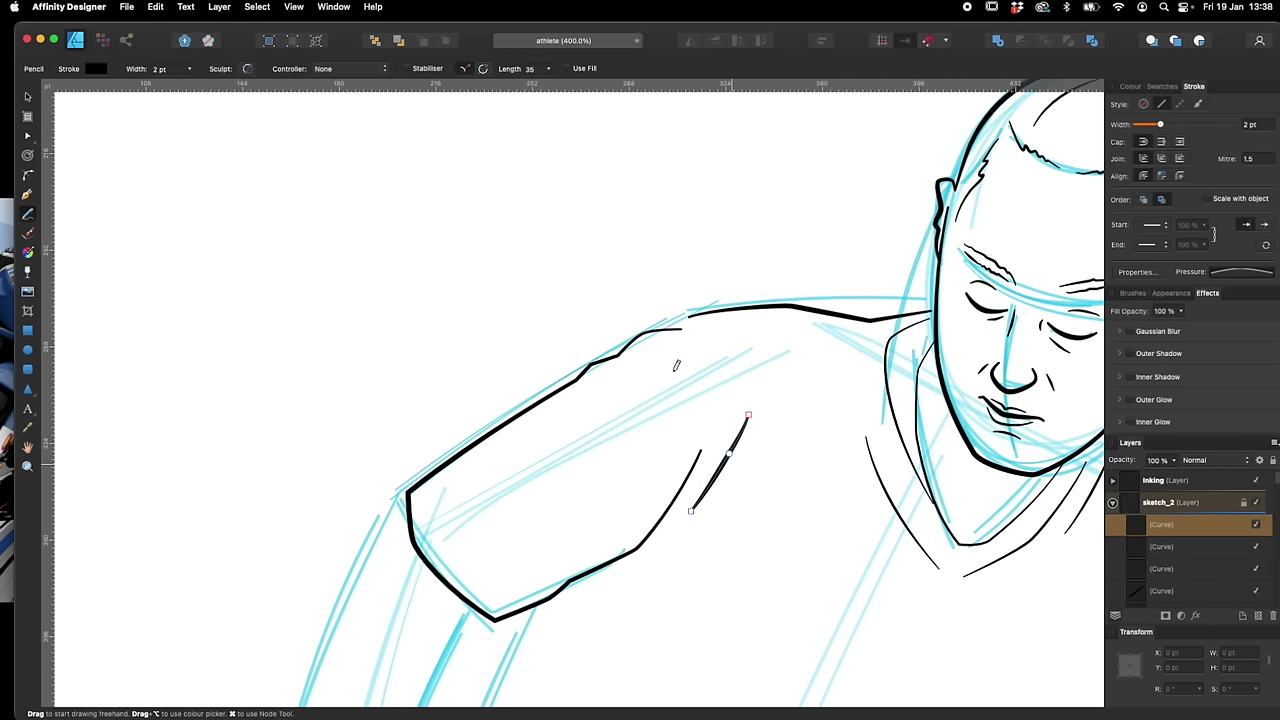
{"action": "mouse_move", "coordinate": [659, 342]}
{"action": "left_mouse_down"}
{"action": "mouse_move", "coordinate": [690, 385]}
{"action": "mouse_move", "coordinate": [681, 466]}
{"action": "mouse_move", "coordinate": [700, 364]}
{"action": "left_mouse_up"}
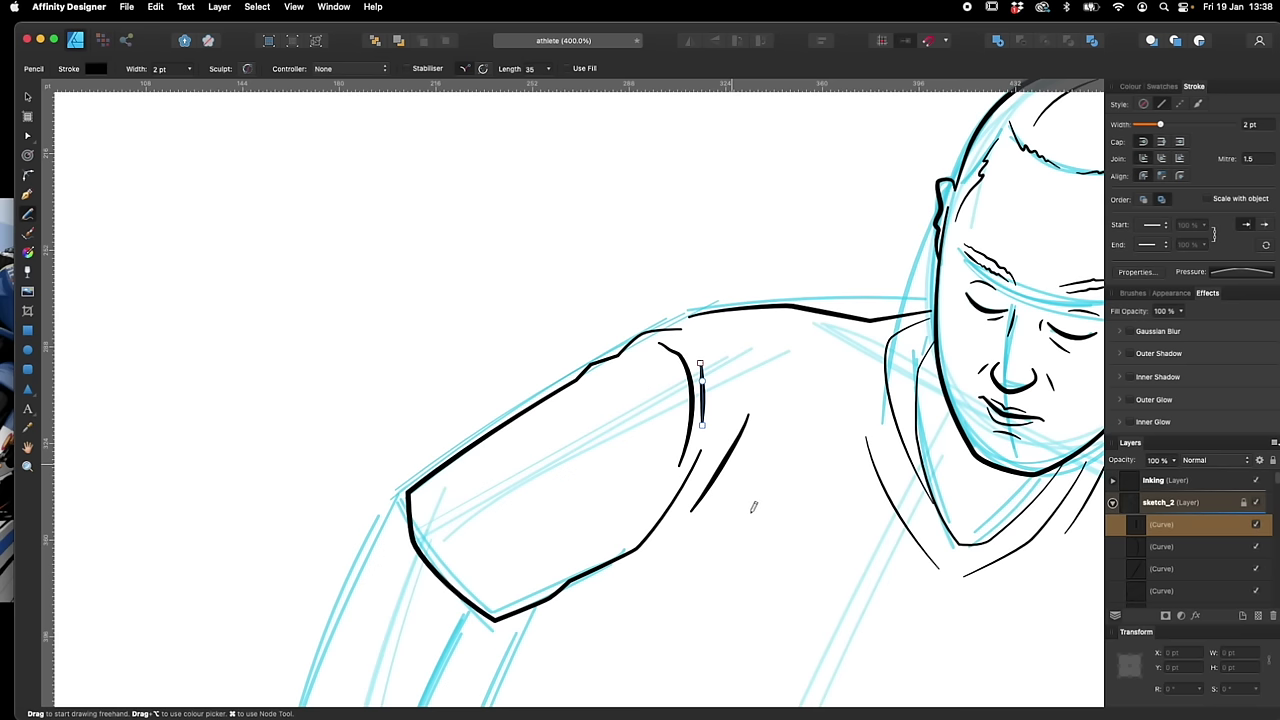
{"action": "key", "text": "v"}
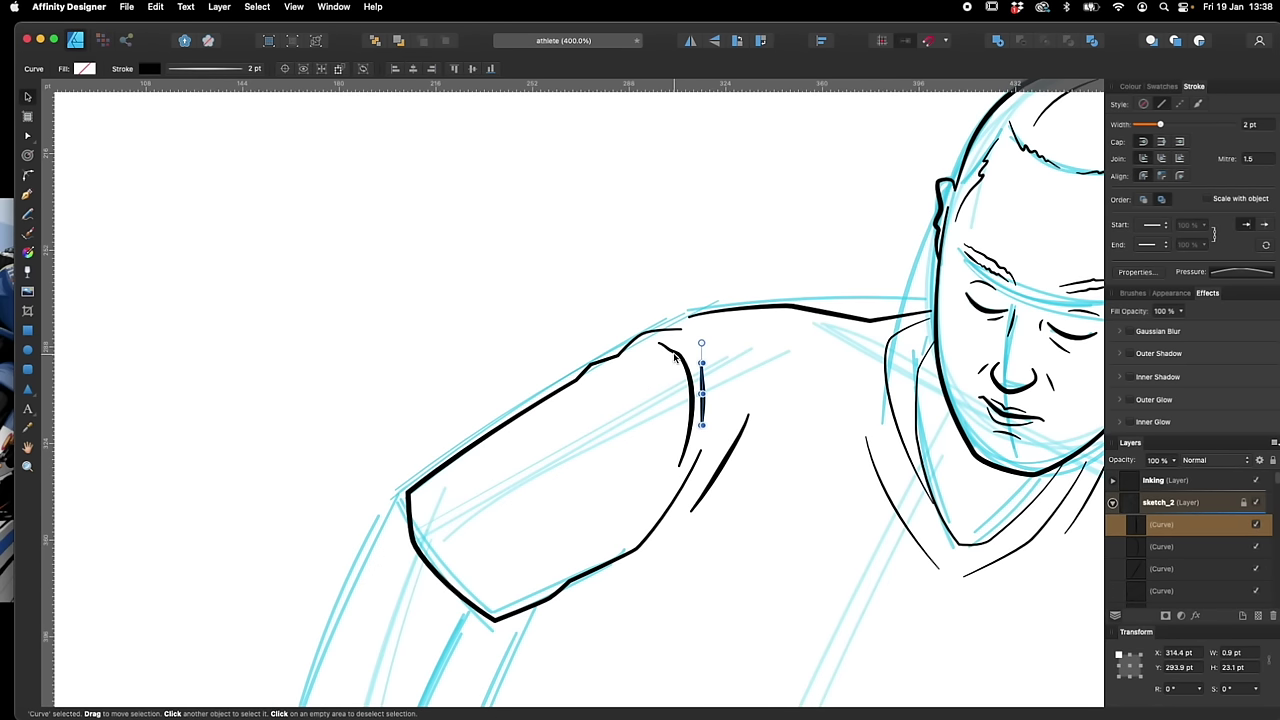
{"action": "key", "text": "n"}
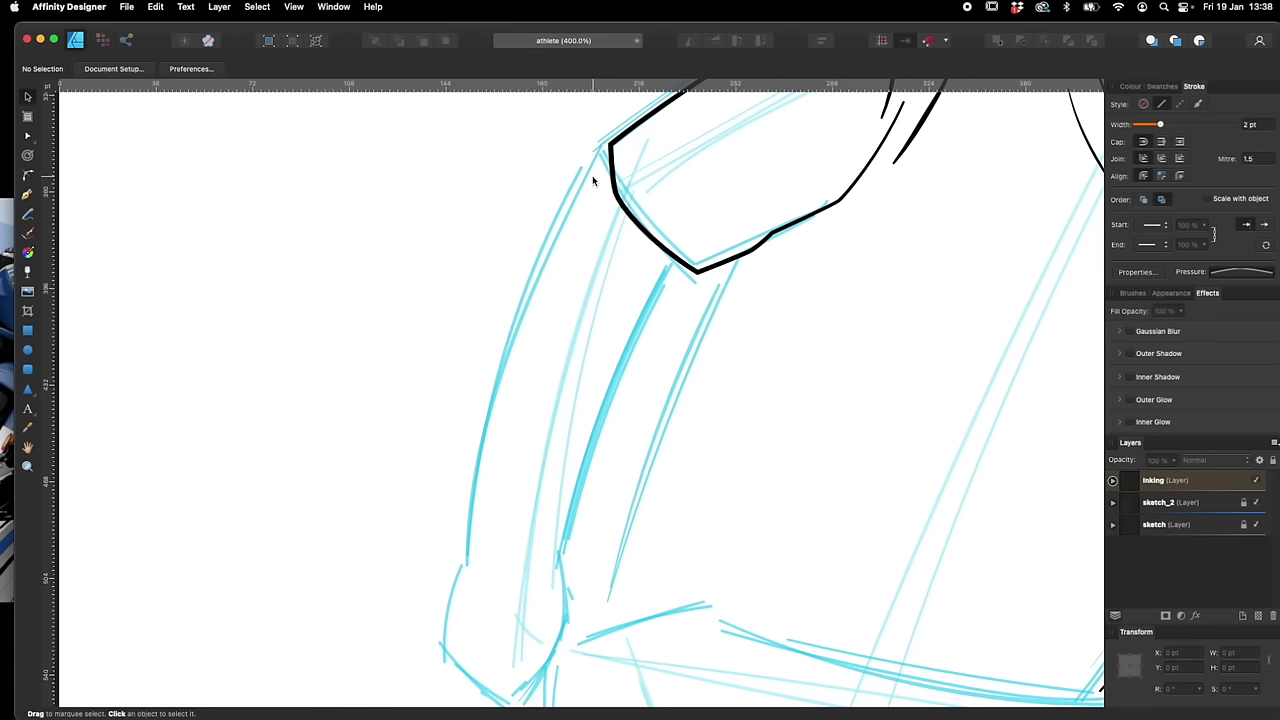
Ink the outer edge of the lowered forearm from near the wrist up to the sleeve with the Pen tool
{"action": "key", "text": "p"}
{"action": "scroll", "coordinate": [591, 181], "scroll_direction": "up", "scroll_amount": 3}
{"action": "left_click", "coordinate": [469, 557]}
{"action": "left_click", "coordinate": [487, 420]}
{"action": "left_click", "coordinate": [565, 255]}
{"action": "left_click", "coordinate": [597, 211]}
{"action": "key", "text": "Escape"}
Ink the inner edge of the lowered forearm down to the wrist, following the blue sketch
{"action": "left_click_drag", "start_coordinate": [571, 535], "coordinate": [524, 658]}
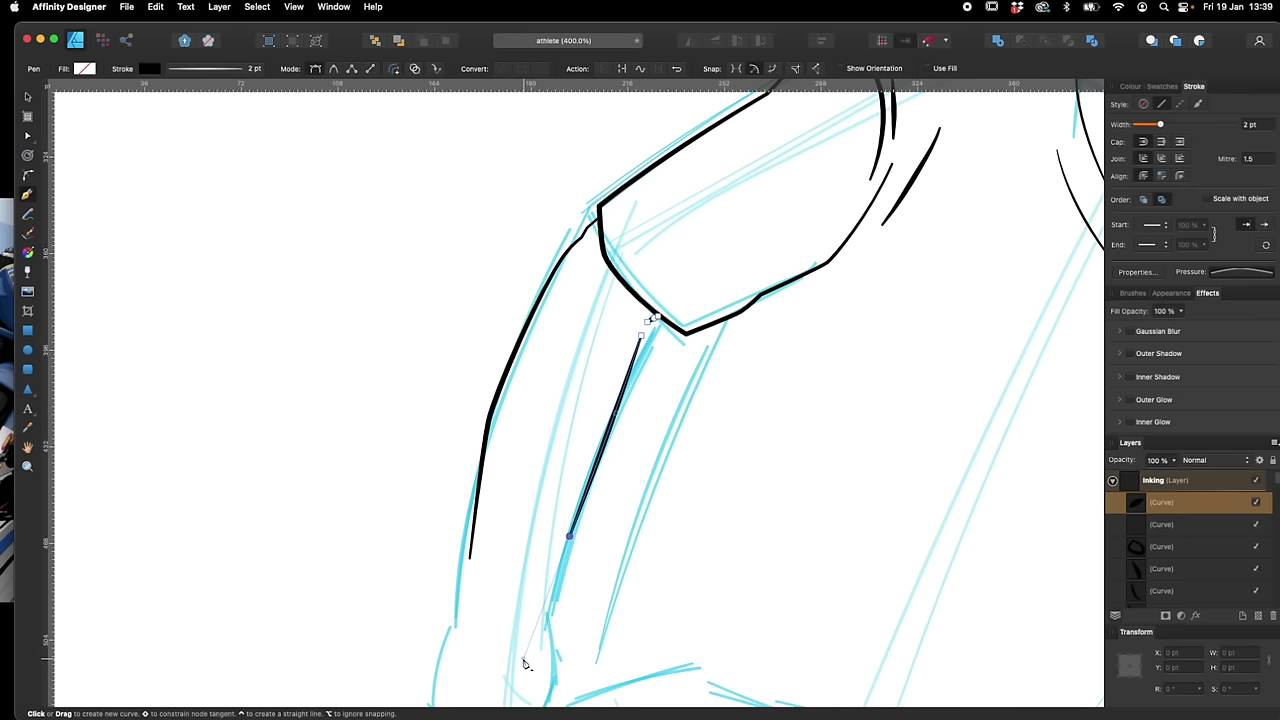
{"action": "left_click", "coordinate": [551, 603]}
{"action": "key", "text": "space"}
{"action": "left_click_drag", "start_coordinate": [555, 610], "coordinate": [573, 466]}
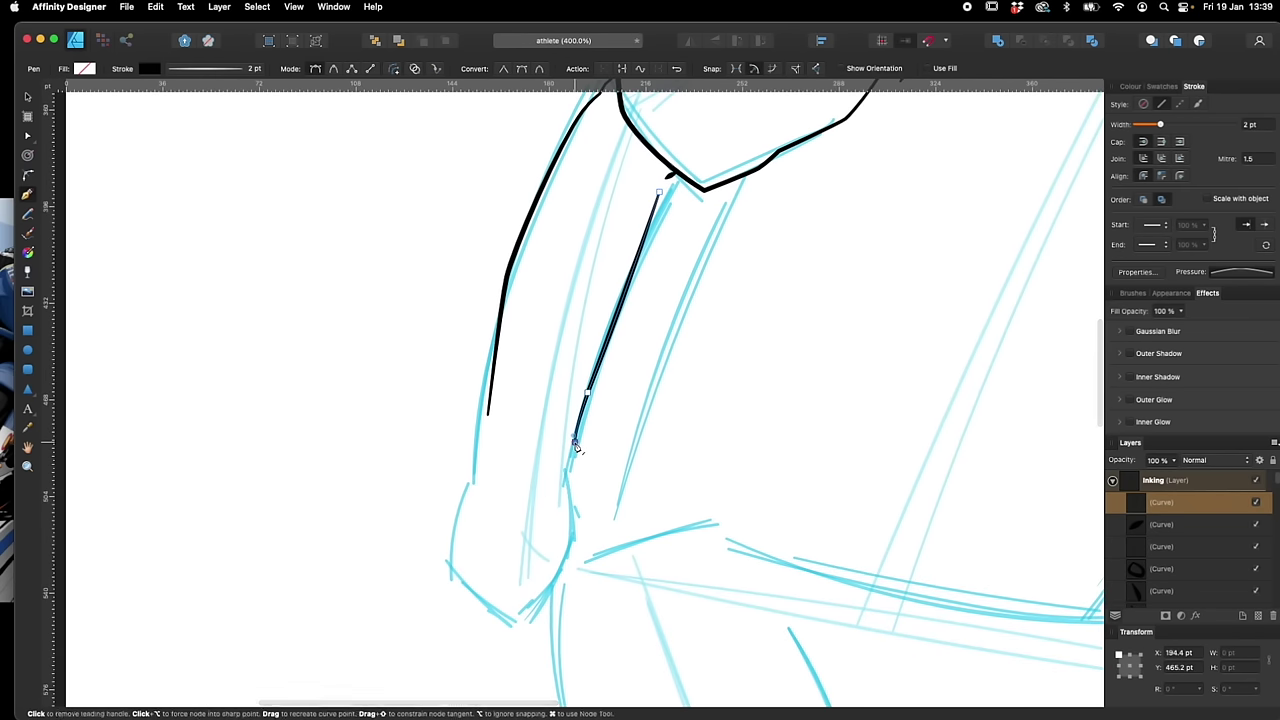
{"action": "left_click", "coordinate": [567, 485]}
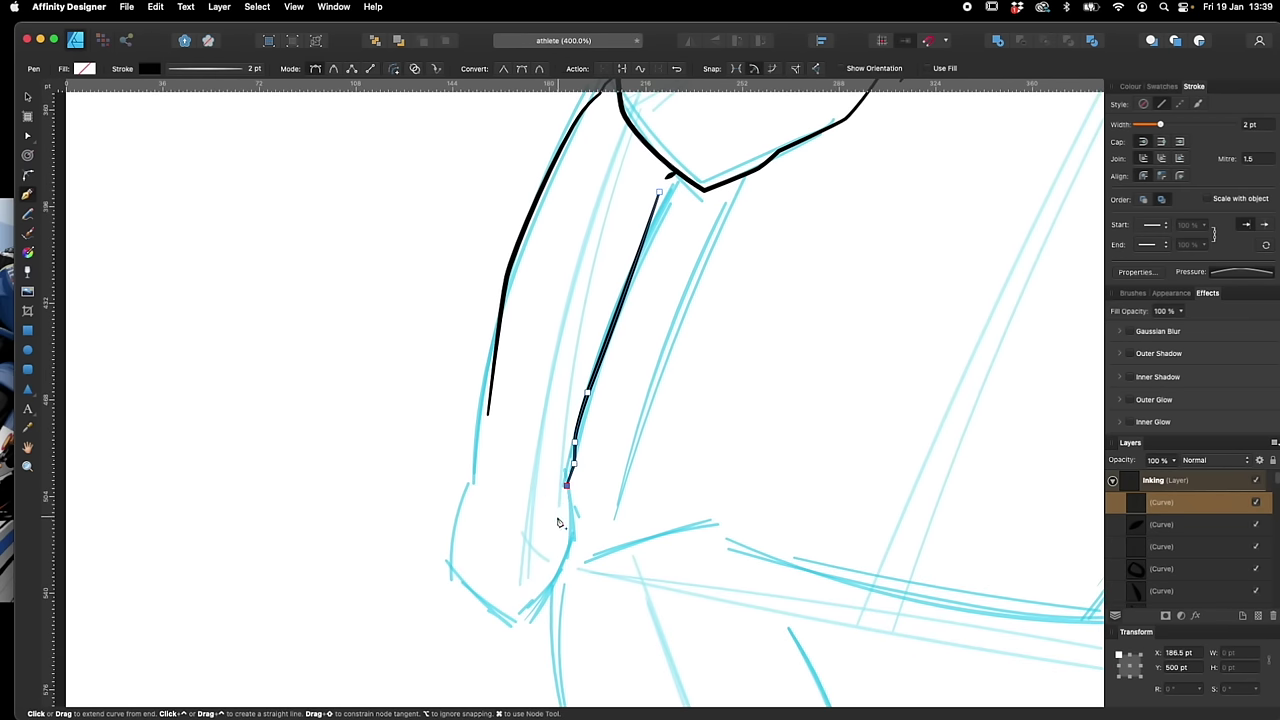
{"action": "key", "text": "n"}
Extend the forearm's outer curve from its lower end to the wrist with two more points
{"action": "key", "text": "a"}
{"action": "left_click", "coordinate": [488, 414]}
{"action": "left_click", "coordinate": [488, 414]}
{"action": "key", "text": "p"}
{"action": "left_click", "coordinate": [481, 433]}
{"action": "left_click", "coordinate": [481, 458]}
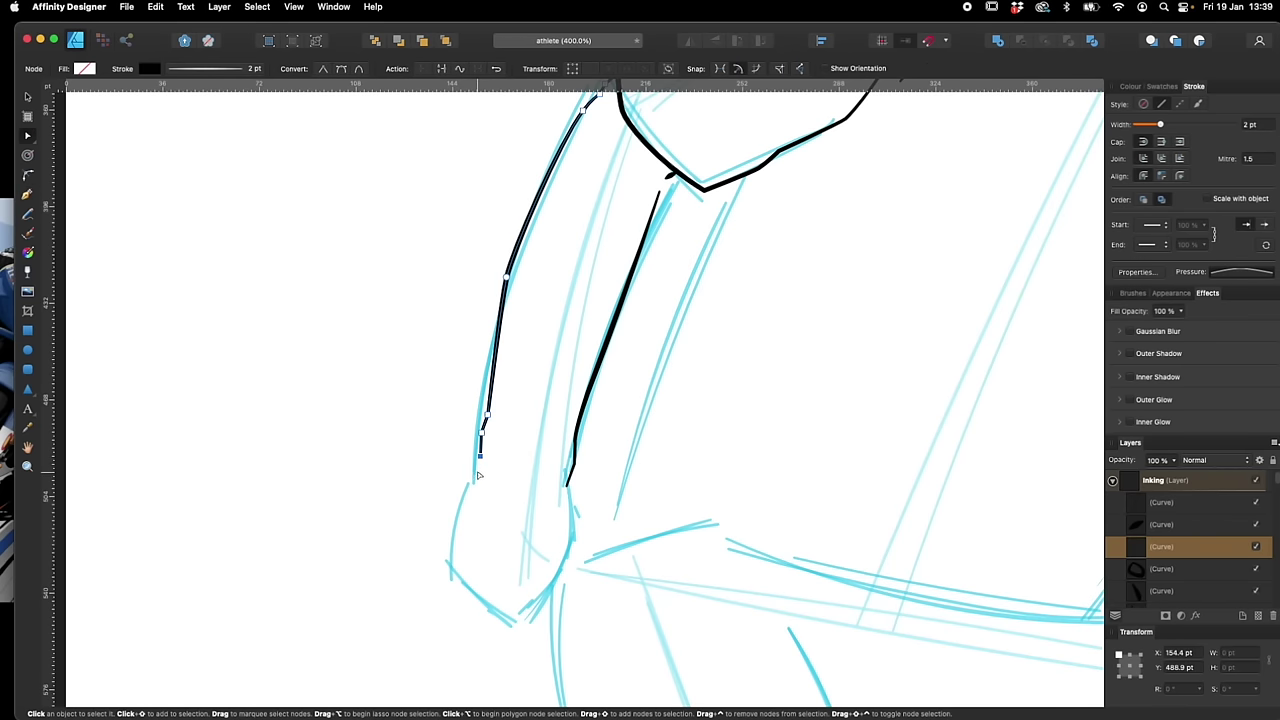
{"action": "key", "text": "Escape"}
{"action": "key", "text": "a"}
Ink the back of the hand from the wrist down to the first knuckle with the Pen tool
{"action": "key", "text": "p"}
{"action": "left_click", "coordinate": [474, 477]}
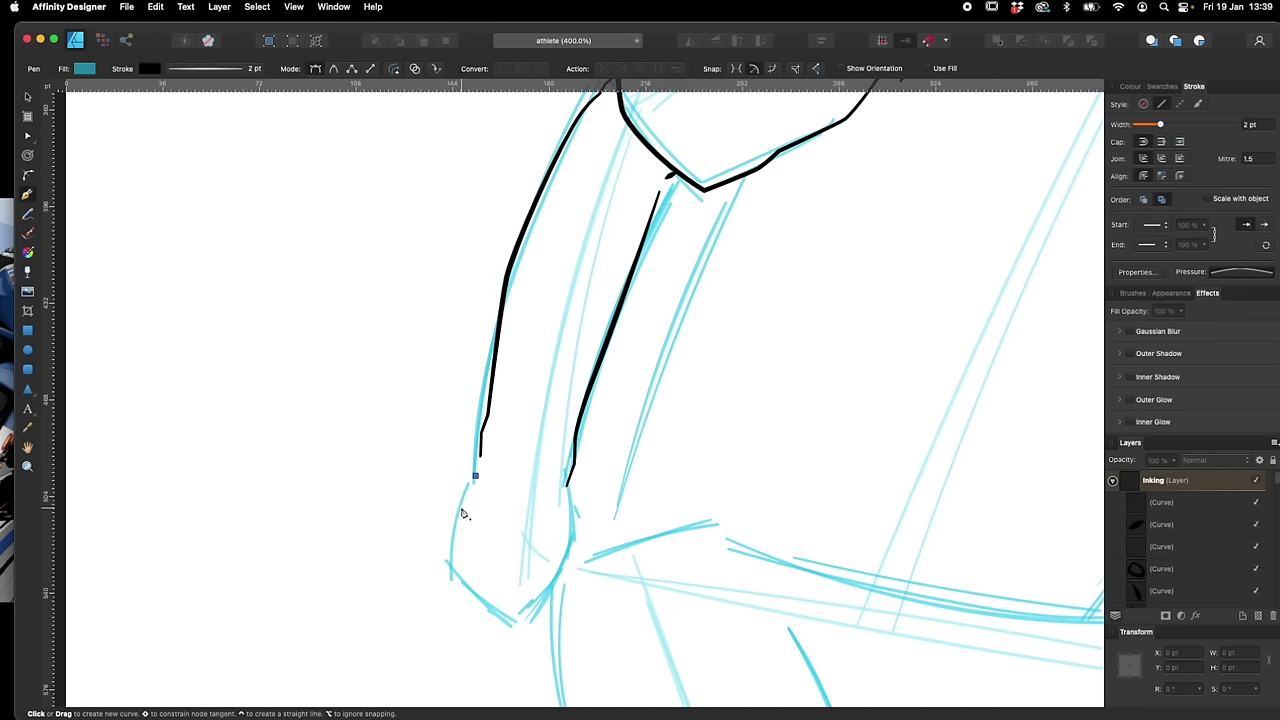
{"action": "left_click", "coordinate": [461, 507]}
{"action": "left_click_drag", "start_coordinate": [457, 573], "coordinate": [460, 589]}
{"action": "left_click", "coordinate": [457, 573]}
{"action": "left_click", "coordinate": [467, 583]}
{"action": "key", "text": "a"}
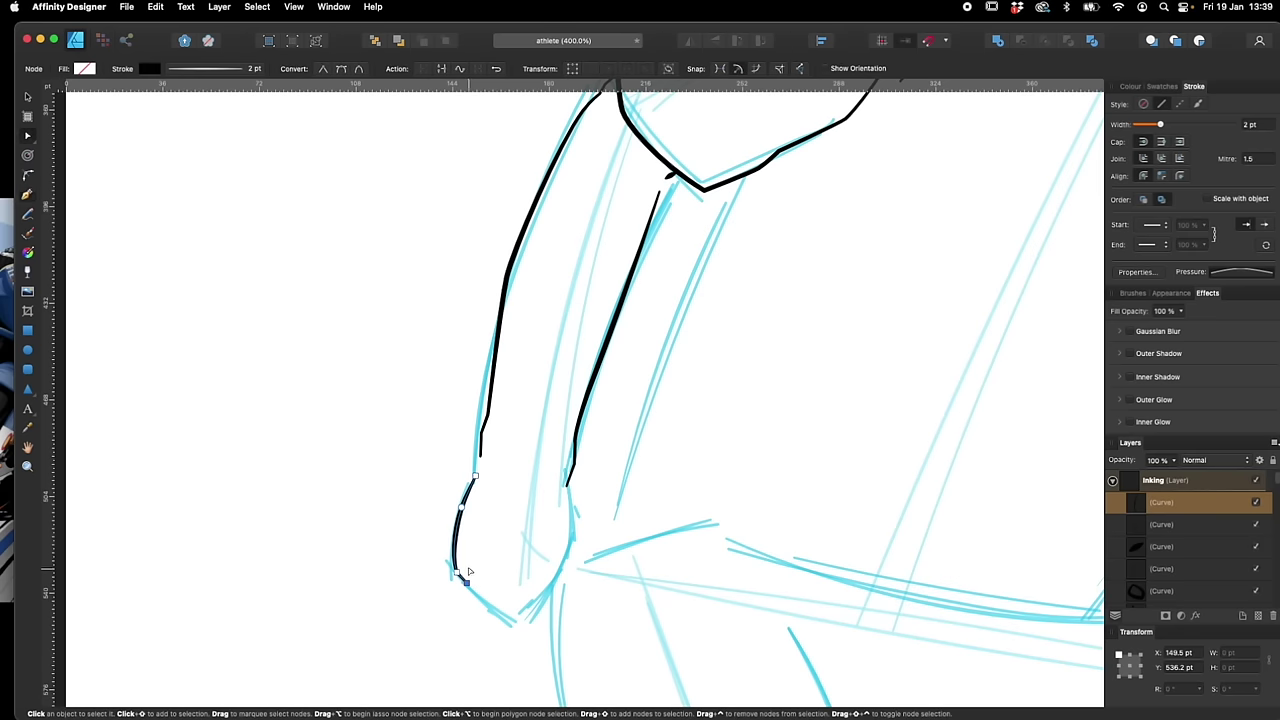
Ink the first curled finger at the lower edge of the hand, joining it to the back of the hand
{"action": "left_click", "coordinate": [470, 560]}
{"action": "key", "text": "p"}
{"action": "left_click_drag", "start_coordinate": [469, 558], "coordinate": [480, 598]}
{"action": "key", "text": "a"}
{"action": "left_click", "coordinate": [491, 583]}
Ink the next curled finger beside the first one, ending in a short upward hook
{"action": "key", "text": "p"}
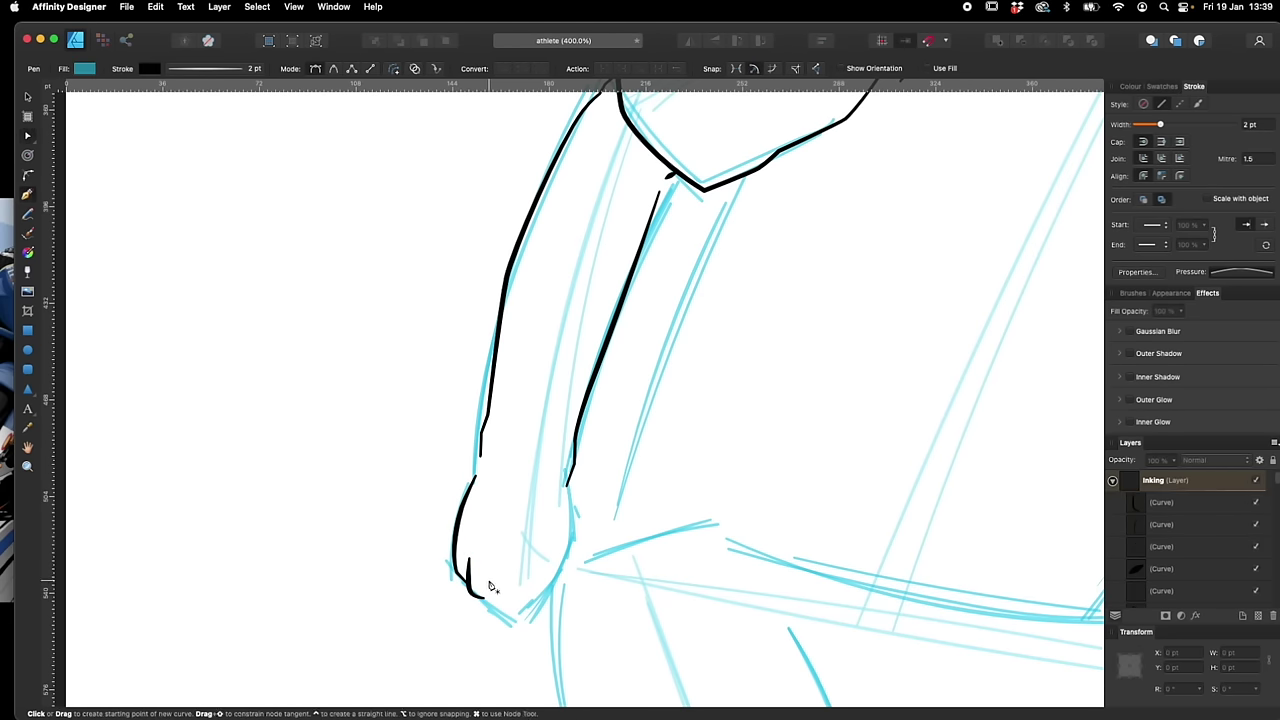
{"action": "left_click_drag", "start_coordinate": [489, 581], "coordinate": [488, 608]}
{"action": "left_click", "coordinate": [487, 604]}
{"action": "left_click", "coordinate": [499, 611]}
{"action": "left_click", "coordinate": [512, 602]}
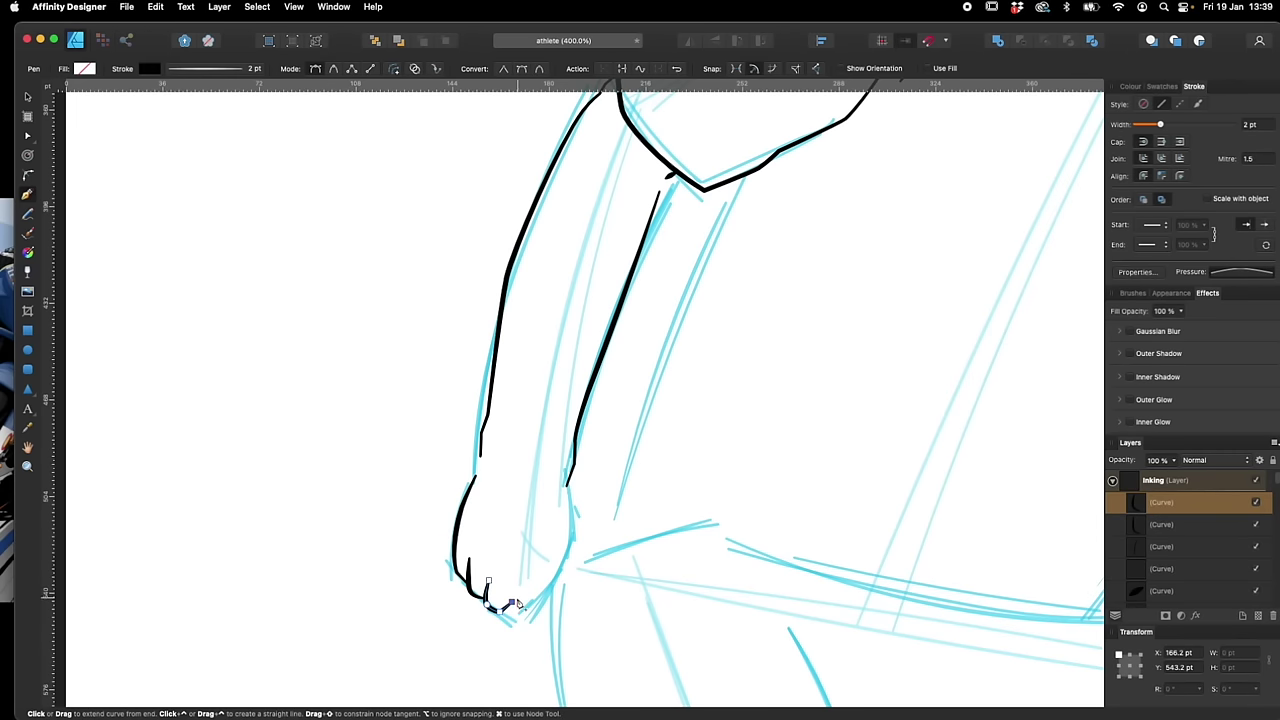
{"action": "left_click", "coordinate": [514, 631], "text": "super"}
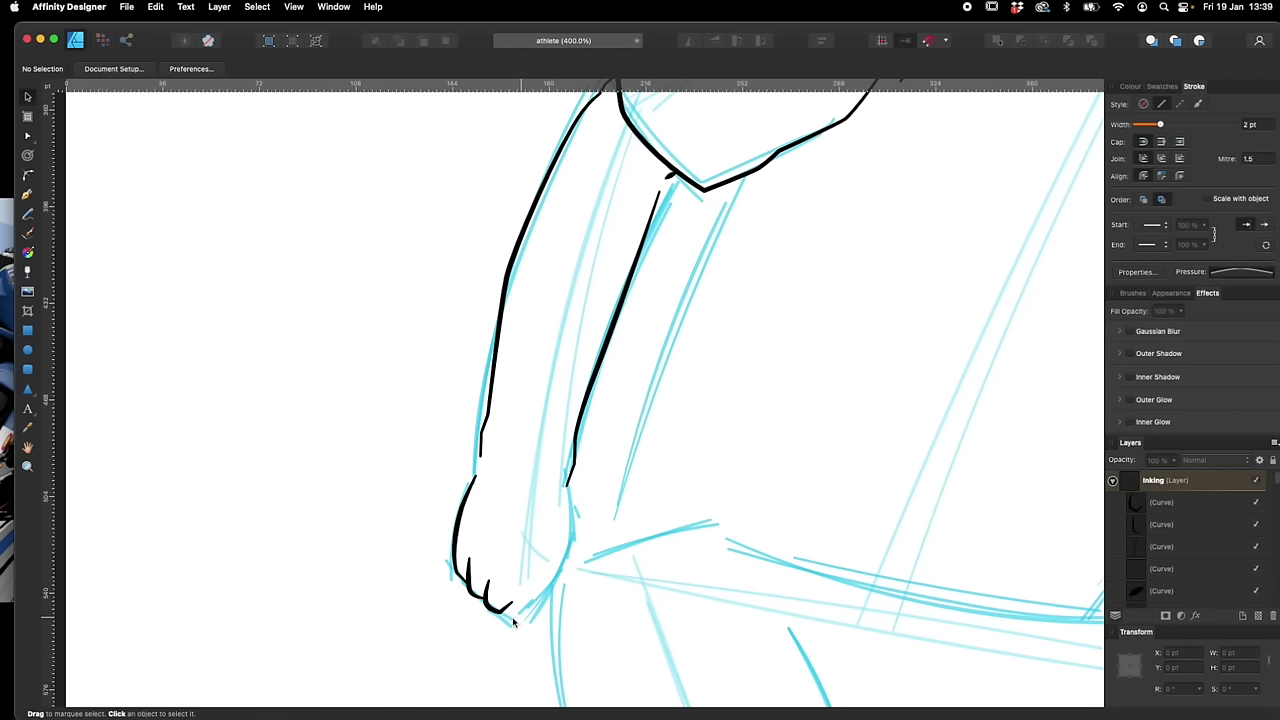
Ink the last finger and the inner edge of the hand up to the wrist
{"action": "left_click", "coordinate": [505, 611]}
{"action": "left_click_drag", "start_coordinate": [516, 619], "coordinate": [524, 619]}
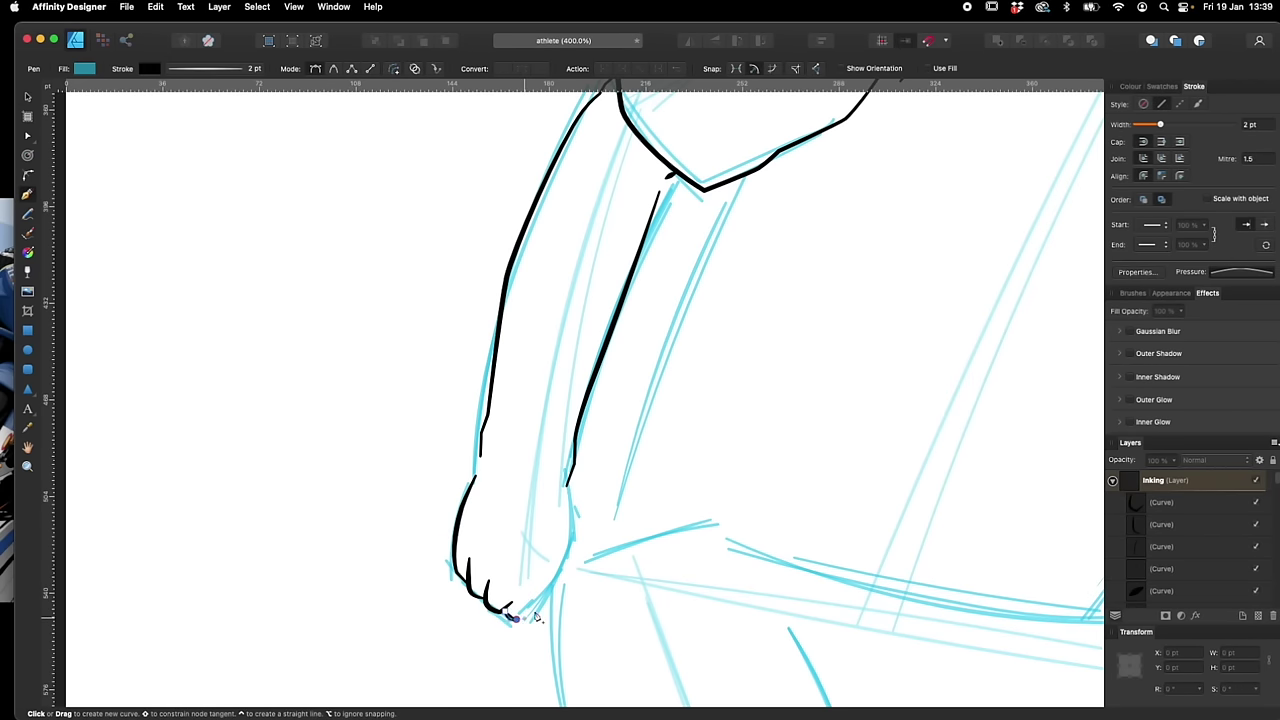
{"action": "left_click", "coordinate": [536, 615]}
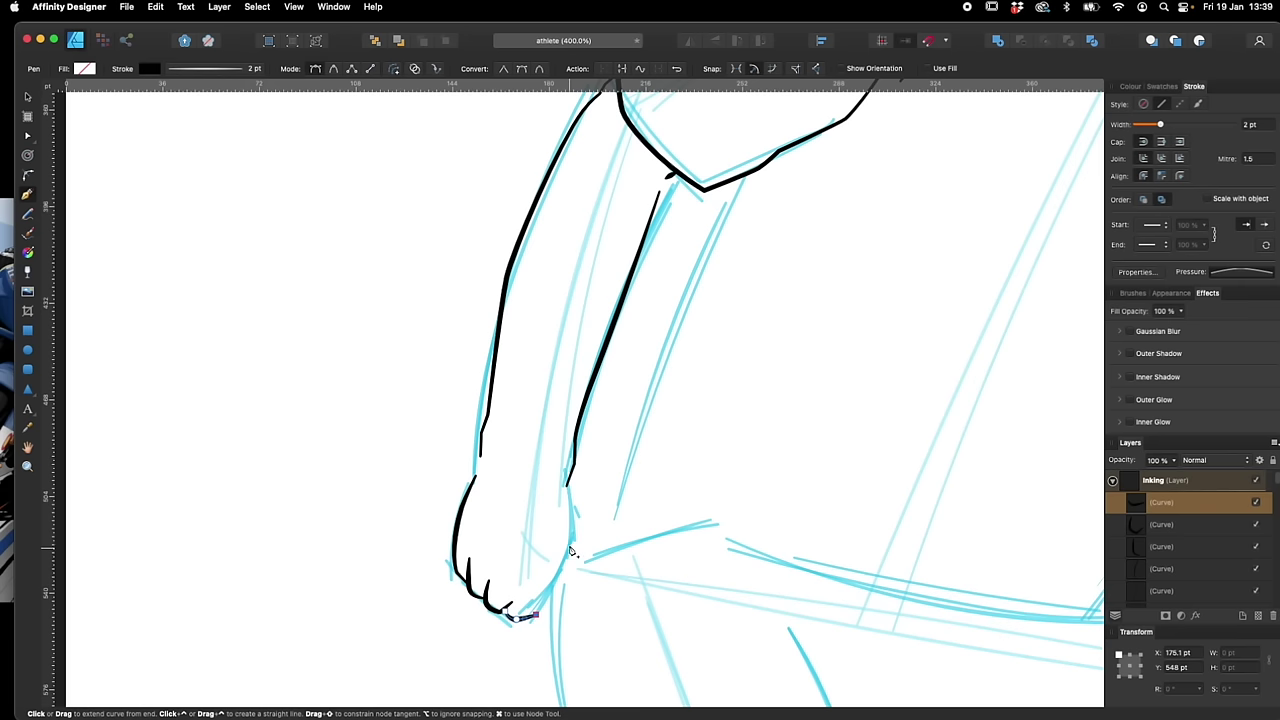
{"action": "left_click", "coordinate": [558, 571]}
{"action": "left_click", "coordinate": [560, 501]}
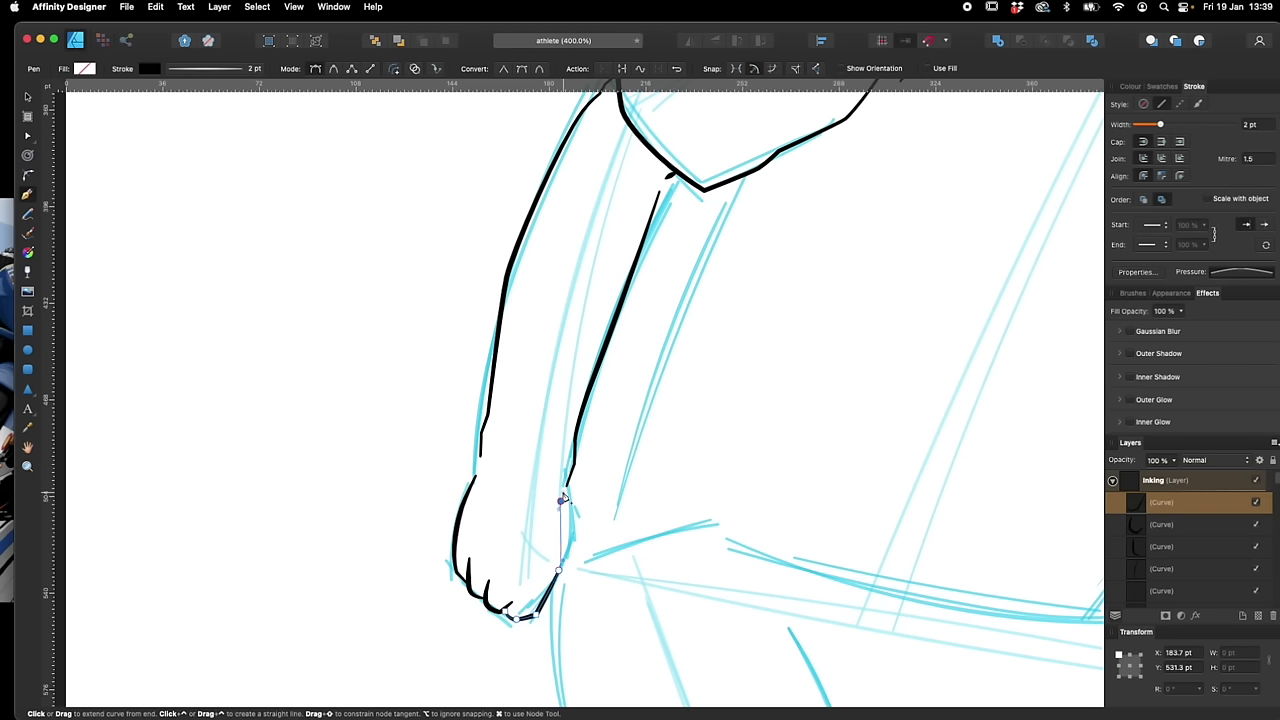
Draw a small thumb curve along the inner edge of the fist with the Pencil tool
{"action": "key", "text": "super+plus"}
{"action": "left_click_drag", "start_coordinate": [582, 597], "coordinate": [598, 532]}
{"action": "key", "text": "b"}
{"action": "key", "text": "v"}
{"action": "left_click", "coordinate": [584, 607]}
{"action": "key", "text": "n"}
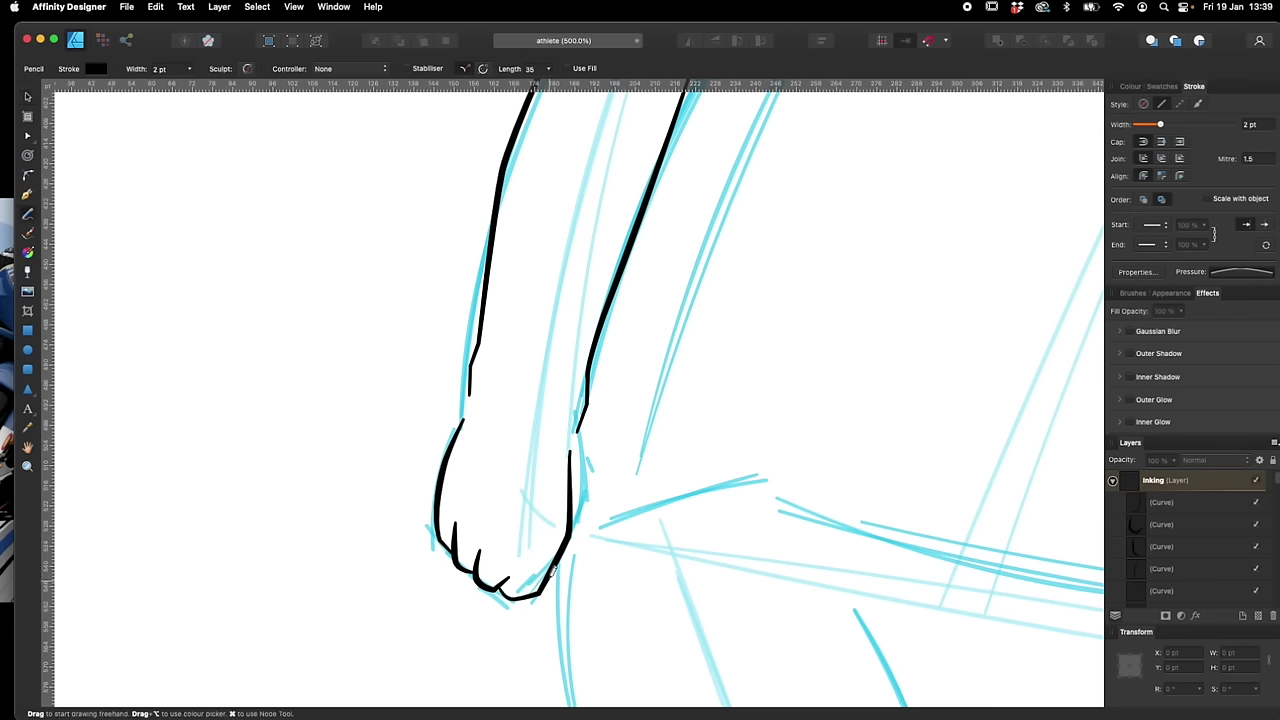
{"action": "left_click_drag", "start_coordinate": [569, 545], "coordinate": [552, 588]}
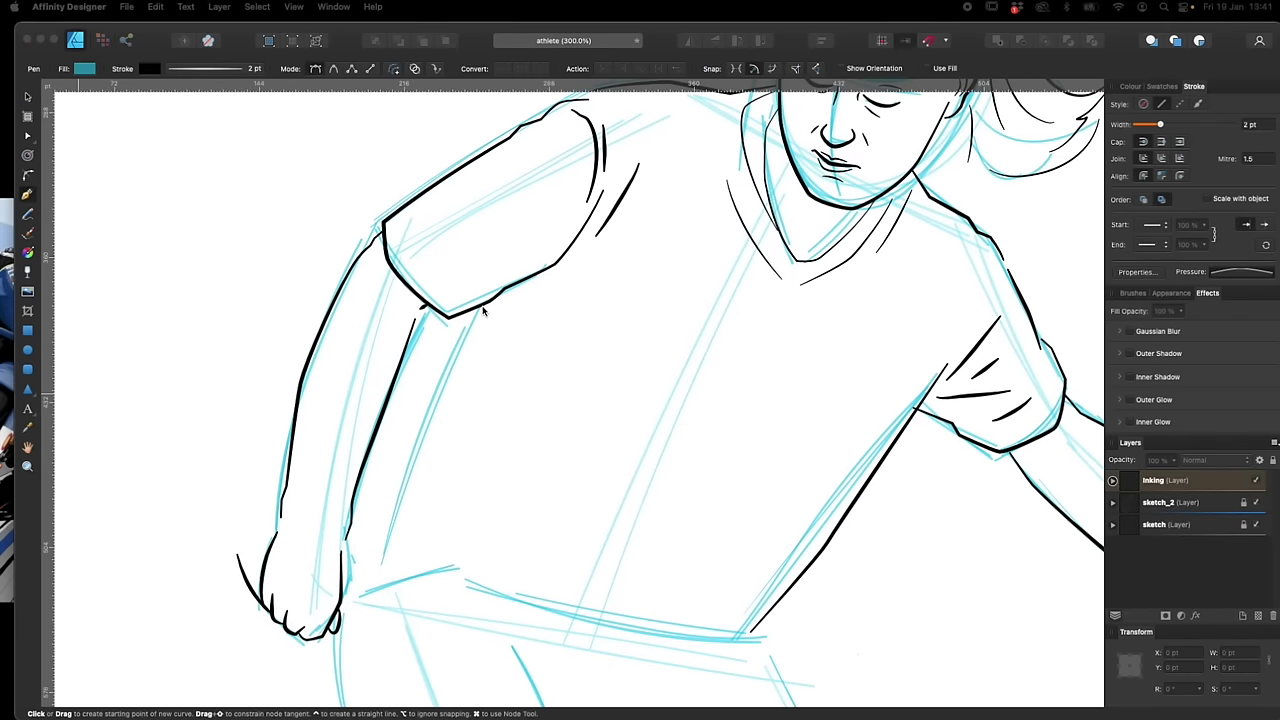
Ink the shirt's side edge from the sleeve down to the waist and add a short crease beside it
{"action": "left_click", "coordinate": [482, 308]}
{"action": "left_click_drag", "start_coordinate": [443, 451], "coordinate": [434, 528]}
{"action": "left_click", "coordinate": [459, 385]}
{"action": "left_click_drag", "start_coordinate": [415, 483], "coordinate": [410, 492]}
{"action": "left_click_drag", "start_coordinate": [353, 586], "coordinate": [350, 605]}
Draw long fold lines running from the armpit down across the shirt with the Pencil tool
{"action": "key", "text": "n"}
{"action": "left_click_drag", "start_coordinate": [527, 293], "coordinate": [569, 418]}
{"action": "left_click_drag", "start_coordinate": [525, 346], "coordinate": [672, 590]}
{"action": "left_click_drag", "start_coordinate": [611, 422], "coordinate": [716, 522]}
{"action": "left_click_drag", "start_coordinate": [499, 347], "coordinate": [532, 504]}
{"action": "left_click_drag", "start_coordinate": [492, 296], "coordinate": [486, 390]}
Select the fold lines on the shirt and both sleeves and reduce their stroke width
{"action": "key", "text": "v"}
{"action": "left_click_drag", "start_coordinate": [791, 474], "coordinate": [734, 470]}
{"action": "left_click", "coordinate": [600, 462]}
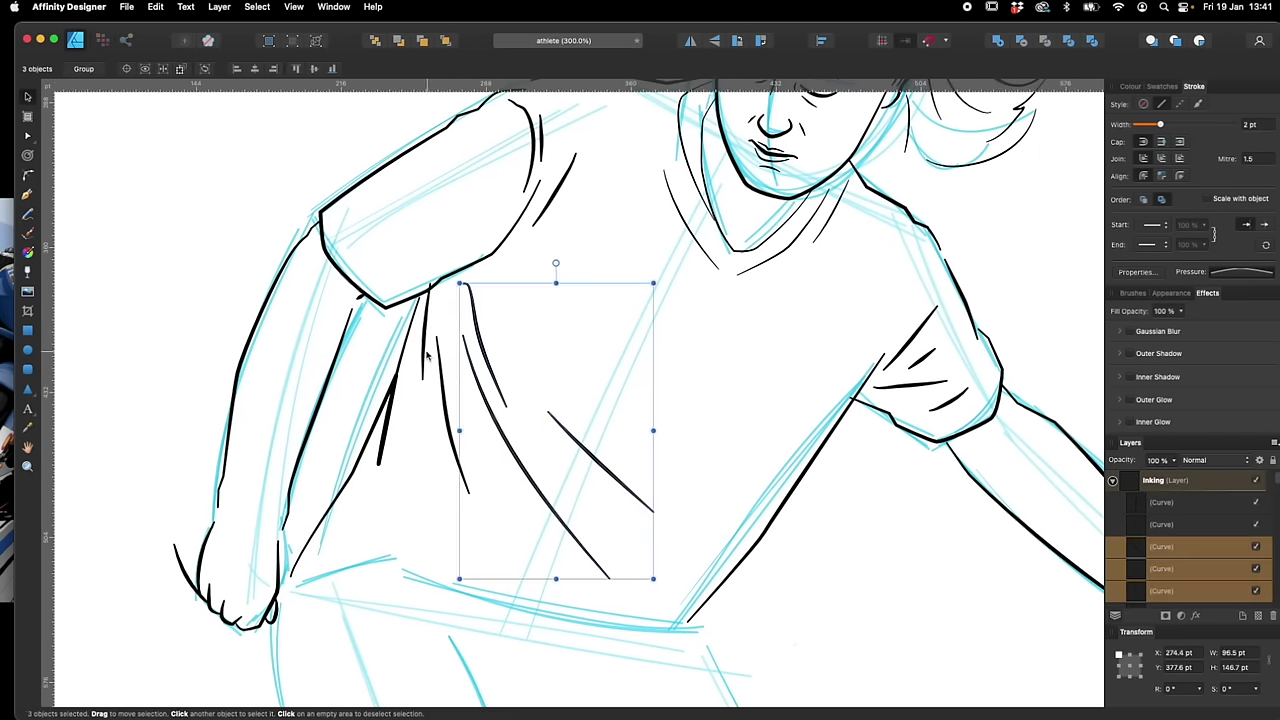
{"action": "left_click", "coordinate": [425, 356], "text": "shift"}
{"action": "left_click", "coordinate": [440, 366], "text": "shift"}
{"action": "left_click", "coordinate": [533, 150], "text": "shift"}
{"action": "scroll", "coordinate": [640, 330], "scroll_direction": "right", "scroll_amount": 4}
{"action": "left_click", "coordinate": [750, 489], "text": "shift"}
{"action": "left_click", "coordinate": [940, 360]}
{"action": "scroll", "coordinate": [640, 380], "scroll_direction": "left", "scroll_amount": 4}
{"action": "left_click", "coordinate": [380, 423]}
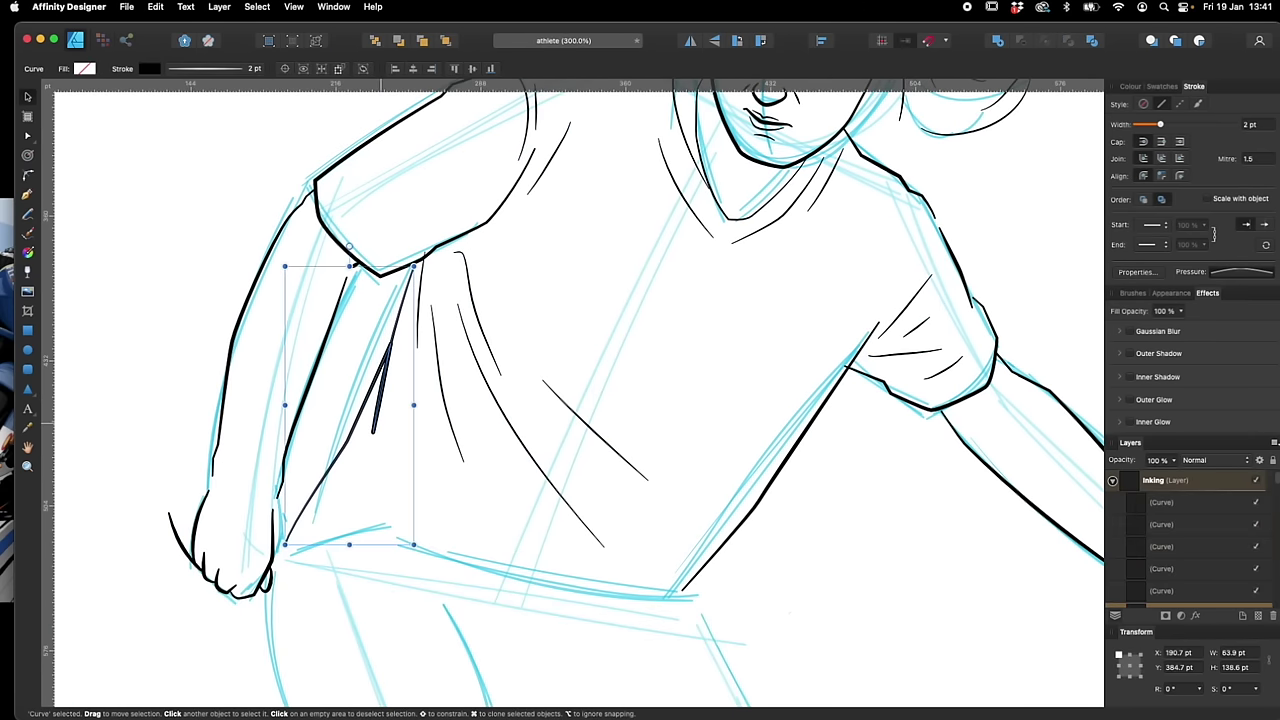
Ink the shirt's lower hem along the waist and add short crease lines just above it
{"action": "scroll", "coordinate": [380, 423], "scroll_direction": "left", "scroll_amount": 4}
{"action": "key", "text": "p"}
{"action": "left_click", "coordinate": [428, 428]}
{"action": "left_click_drag", "start_coordinate": [512, 395], "coordinate": [538, 391]}
{"action": "key", "text": "Escape"}
{"action": "left_click_drag", "start_coordinate": [706, 454], "coordinate": [768, 450]}
{"action": "left_click", "coordinate": [534, 370]}
{"action": "left_click", "coordinate": [716, 448]}
Ink a second curve below the shirt hem, running across the hips to the far side
{"action": "left_click", "coordinate": [426, 445]}
{"action": "left_click_drag", "start_coordinate": [505, 421], "coordinate": [526, 422]}
{"action": "left_click_drag", "start_coordinate": [666, 469], "coordinate": [688, 474]}
{"action": "left_click_drag", "start_coordinate": [828, 477], "coordinate": [838, 480]}
{"action": "left_click", "coordinate": [856, 489]}
Ink the outer edge of the shorts on the far leg and the curved leg opening across its thigh
{"action": "scroll", "coordinate": [856, 489], "scroll_direction": "down", "scroll_amount": 3}
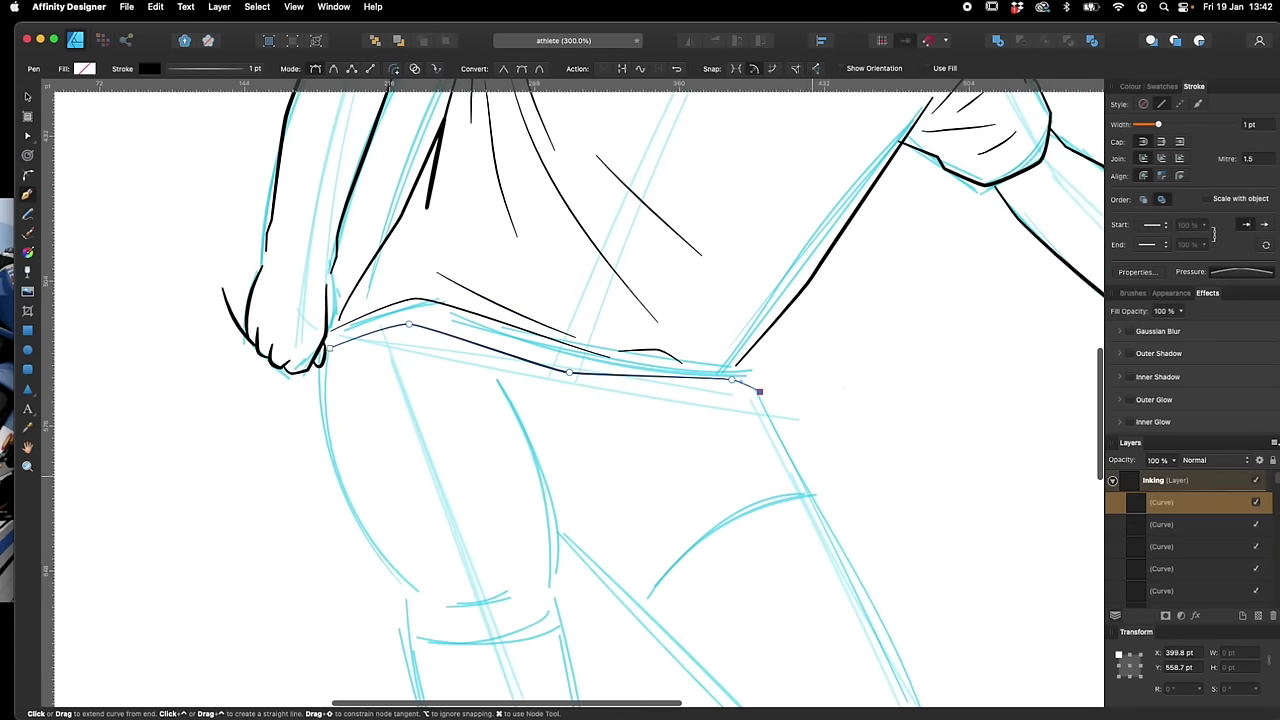
{"action": "left_click", "coordinate": [799, 472]}
{"action": "left_click", "coordinate": [816, 486]}
{"action": "left_click", "coordinate": [818, 501]}
{"action": "scroll", "coordinate": [818, 501], "scroll_direction": "down", "scroll_amount": 3}
{"action": "left_click", "coordinate": [856, 397]}
{"action": "left_click_drag", "start_coordinate": [702, 469], "coordinate": [689, 489]}
{"action": "left_click", "coordinate": [686, 520]}
Ink the inner edge of the far shorts leg from the leg opening up to the crotch
{"action": "left_click", "coordinate": [654, 506]}
{"action": "left_click", "coordinate": [627, 494]}
{"action": "left_click", "coordinate": [614, 465]}
{"action": "left_click", "coordinate": [554, 410]}
{"action": "left_click_drag", "start_coordinate": [560, 410], "coordinate": [608, 495]}
Draw crease lines across the upper part of the far shorts leg with the Pencil tool
{"action": "key", "text": "n"}
{"action": "left_click_drag", "start_coordinate": [697, 439], "coordinate": [759, 430]}
{"action": "left_click_drag", "start_coordinate": [577, 376], "coordinate": [629, 396]}
{"action": "left_click_drag", "start_coordinate": [594, 400], "coordinate": [768, 374]}
Ink the outer thigh edge of the shorts on the near leg with two overlapping Pen curves
{"action": "key", "text": "p"}
{"action": "left_click", "coordinate": [449, 345]}
{"action": "left_click_drag", "start_coordinate": [447, 389], "coordinate": [458, 453]}
{"action": "key", "text": "Escape"}
{"action": "key", "text": "p"}
{"action": "left_click", "coordinate": [455, 388]}
{"action": "mouse_move", "coordinate": [496, 530]}
{"action": "left_mouse_down"}
{"action": "mouse_move", "coordinate": [507, 537]}
{"action": "mouse_move", "coordinate": [488, 498]}
{"action": "left_mouse_up"}
{"action": "key", "text": "Escape"}
Ink the arched leg opening of the near shorts leg and continue it down the inner side toward the knee
{"action": "key", "text": "p"}
{"action": "left_click", "coordinate": [531, 572]}
{"action": "left_click_drag", "start_coordinate": [550, 414], "coordinate": [613, 398]}
{"action": "left_click_drag", "start_coordinate": [674, 471], "coordinate": [679, 482]}
{"action": "left_click", "coordinate": [674, 520]}
{"action": "left_click", "coordinate": [682, 538]}
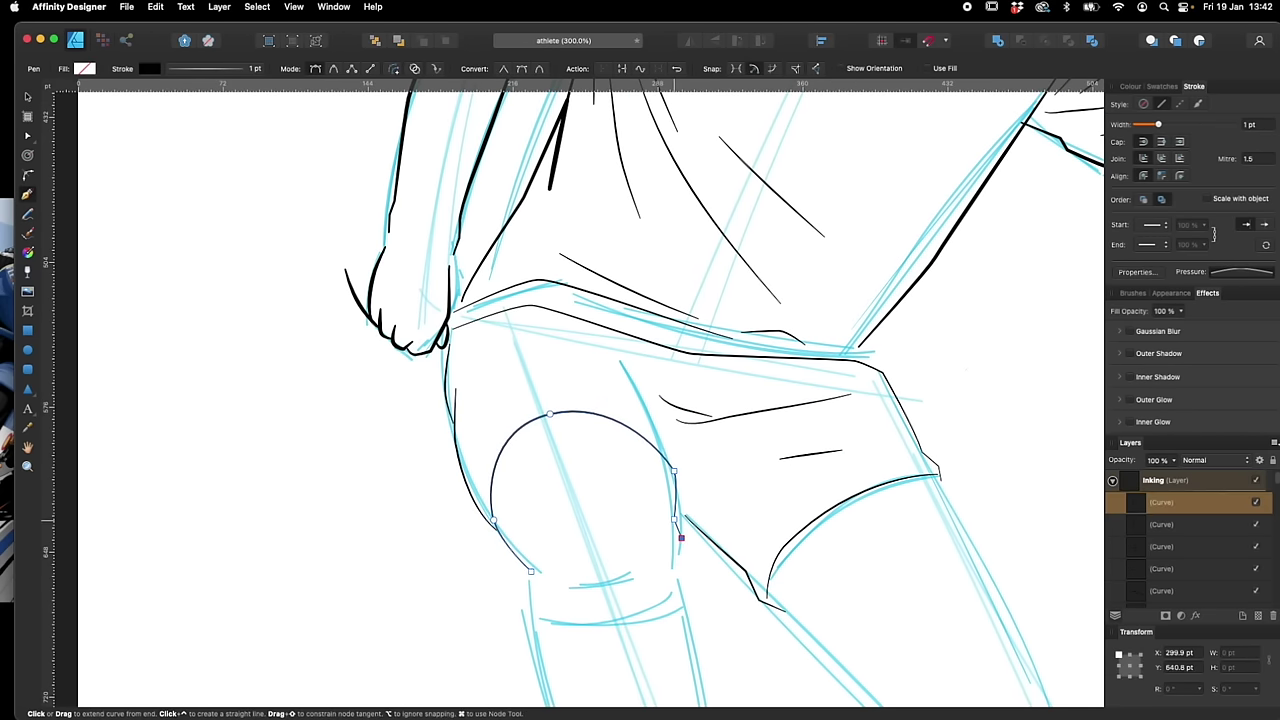
{"action": "left_click", "coordinate": [677, 575]}
Select the outline curves of the shorts and set their stroke width to 2 pt
{"action": "key", "text": "v"}
{"action": "left_click", "coordinate": [572, 495]}
{"action": "left_click", "coordinate": [445, 465], "text": "shift"}
{"action": "left_click", "coordinate": [468, 573], "text": "shift"}
{"action": "left_click", "coordinate": [880, 456], "text": "shift"}
{"action": "left_click", "coordinate": [838, 588], "text": "shift"}
{"action": "left_click", "coordinate": [724, 637], "text": "shift"}
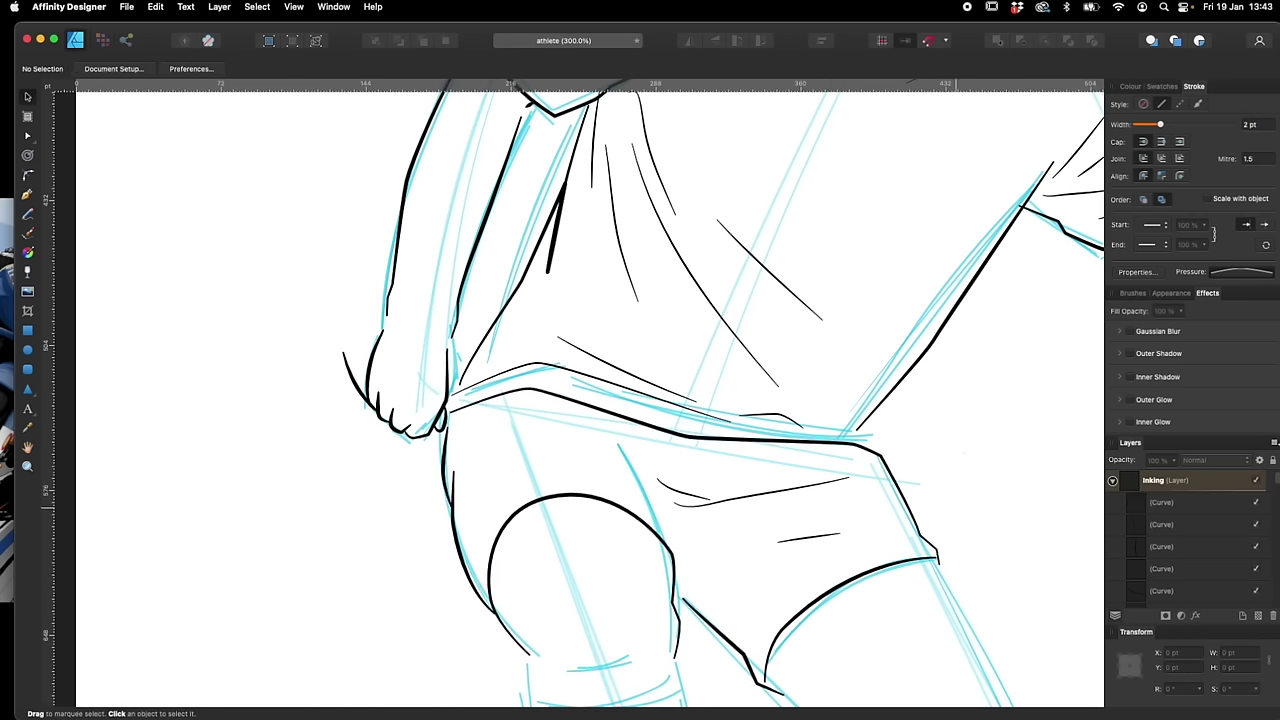
Ink the inner edge of the near shorts leg from the upper thigh down to the leg opening
{"action": "left_click_drag", "start_coordinate": [956, 508], "coordinate": [883, 448]}
{"action": "key", "text": "p"}
{"action": "left_click", "coordinate": [552, 392]}
{"action": "left_click_drag", "start_coordinate": [607, 469], "coordinate": [614, 488]}
{"action": "left_click_drag", "start_coordinate": [602, 543], "coordinate": [593, 560]}
{"action": "key", "text": "v"}
Draw a short curved crease across the top of the near thigh and set its stroke width to 1 pt
{"action": "key", "text": "p"}
{"action": "left_click", "coordinate": [457, 375]}
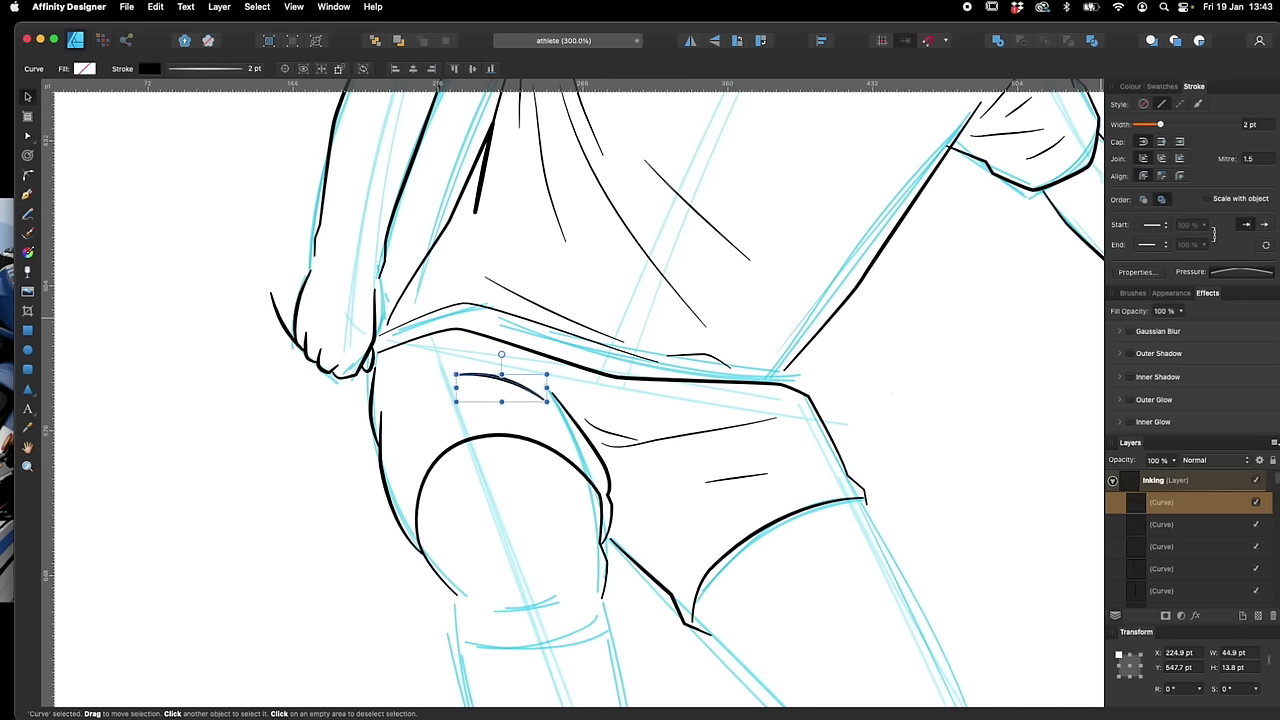
{"action": "left_click", "coordinate": [1252, 124]}
{"action": "type", "text": "1"}
{"action": "key", "text": "Escape"}
{"action": "scroll", "coordinate": [580, 400], "scroll_direction": "down", "scroll_amount": 3}
Draw two short kneecap detail marks on the near leg with the Pencil tool
{"action": "key", "text": "n"}
{"action": "left_click_drag", "start_coordinate": [416, 453], "coordinate": [427, 484]}
{"action": "left_click_drag", "start_coordinate": [458, 420], "coordinate": [476, 428]}
{"action": "scroll", "coordinate": [540, 400], "scroll_direction": "down", "scroll_amount": 2}
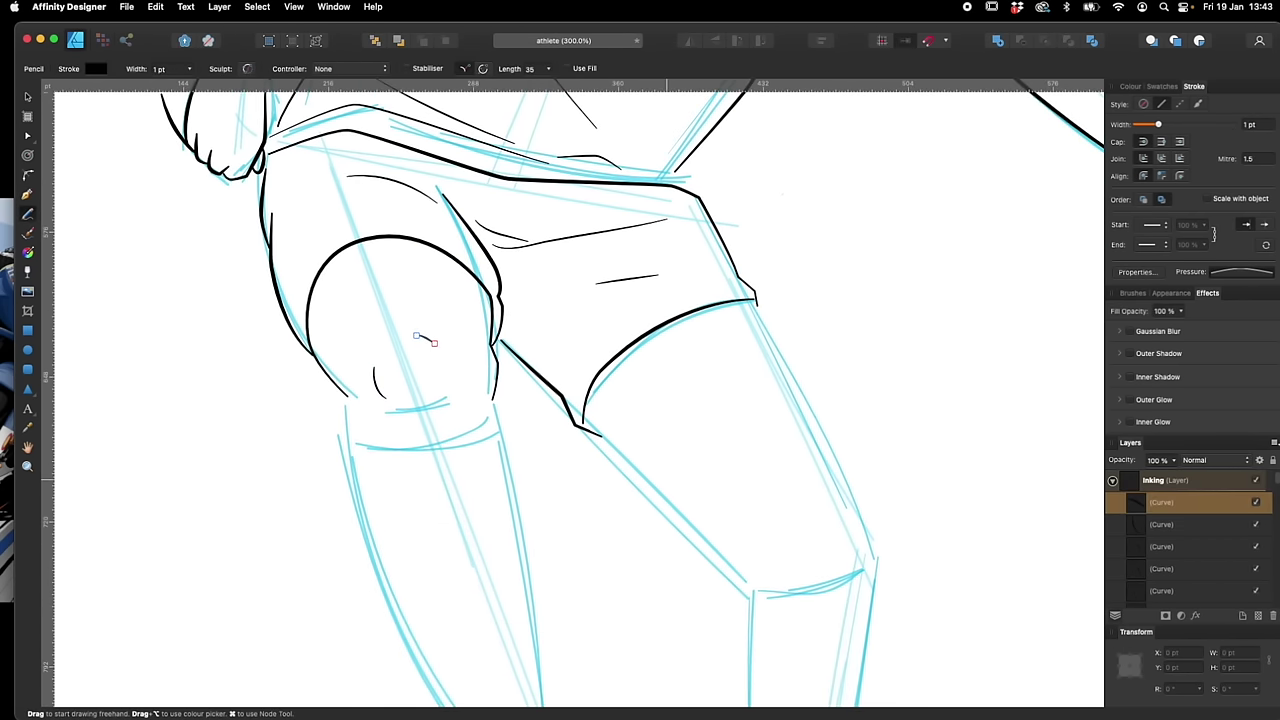
Ink the curved sock top below the near knee with the Pen tool, joining both sides of the leg
{"action": "key", "text": "p"}
{"action": "left_click", "coordinate": [338, 363]}
{"action": "left_click_drag", "start_coordinate": [362, 452], "coordinate": [374, 484]}
{"action": "key", "text": "Escape"}
Ink the inner edge of the near lower leg down to the ankle and the sock's bottom edge
{"action": "left_click", "coordinate": [501, 410]}
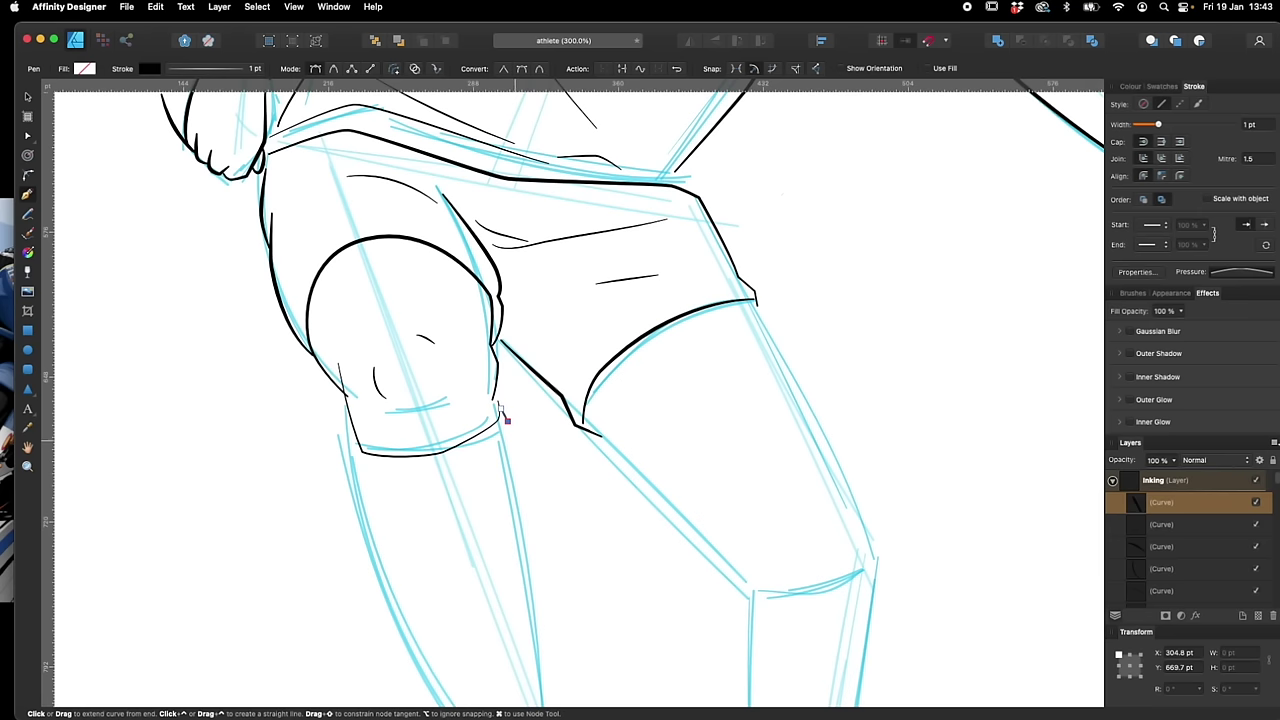
{"action": "left_click", "coordinate": [508, 423]}
{"action": "left_click_drag", "start_coordinate": [519, 507], "coordinate": [523, 540]}
{"action": "left_click_drag", "start_coordinate": [524, 542], "coordinate": [485, 375]}
{"action": "left_click", "coordinate": [505, 508]}
{"action": "left_click_drag", "start_coordinate": [458, 563], "coordinate": [425, 574]}
{"action": "key", "text": "Escape"}
Ink the outer edge of the near lower leg from the sock top down, plus the short ankle lines
{"action": "left_click", "coordinate": [318, 272]}
{"action": "left_click_drag", "start_coordinate": [322, 300], "coordinate": [324, 330]}
{"action": "mouse_move", "coordinate": [357, 447]}
{"action": "left_mouse_down"}
{"action": "mouse_move", "coordinate": [421, 562]}
{"action": "mouse_move", "coordinate": [480, 606]}
{"action": "left_mouse_up"}
{"action": "key", "text": "Escape"}
{"action": "scroll", "coordinate": [447, 483], "scroll_direction": "down", "scroll_amount": 2}
{"action": "key", "text": "v"}
{"action": "key", "text": "p"}
{"action": "left_click", "coordinate": [482, 460]}
{"action": "left_click", "coordinate": [491, 503]}
Select the near lower leg curves together and set their stroke width to 2 pt
{"action": "key", "text": "v"}
{"action": "left_click", "coordinate": [481, 428]}
{"action": "left_click", "coordinate": [487, 487], "text": "shift"}
{"action": "scroll", "coordinate": [505, 420], "scroll_direction": "up", "scroll_amount": 5}
{"action": "left_click", "coordinate": [434, 441], "text": "shift"}
{"action": "left_click", "coordinate": [1252, 125]}
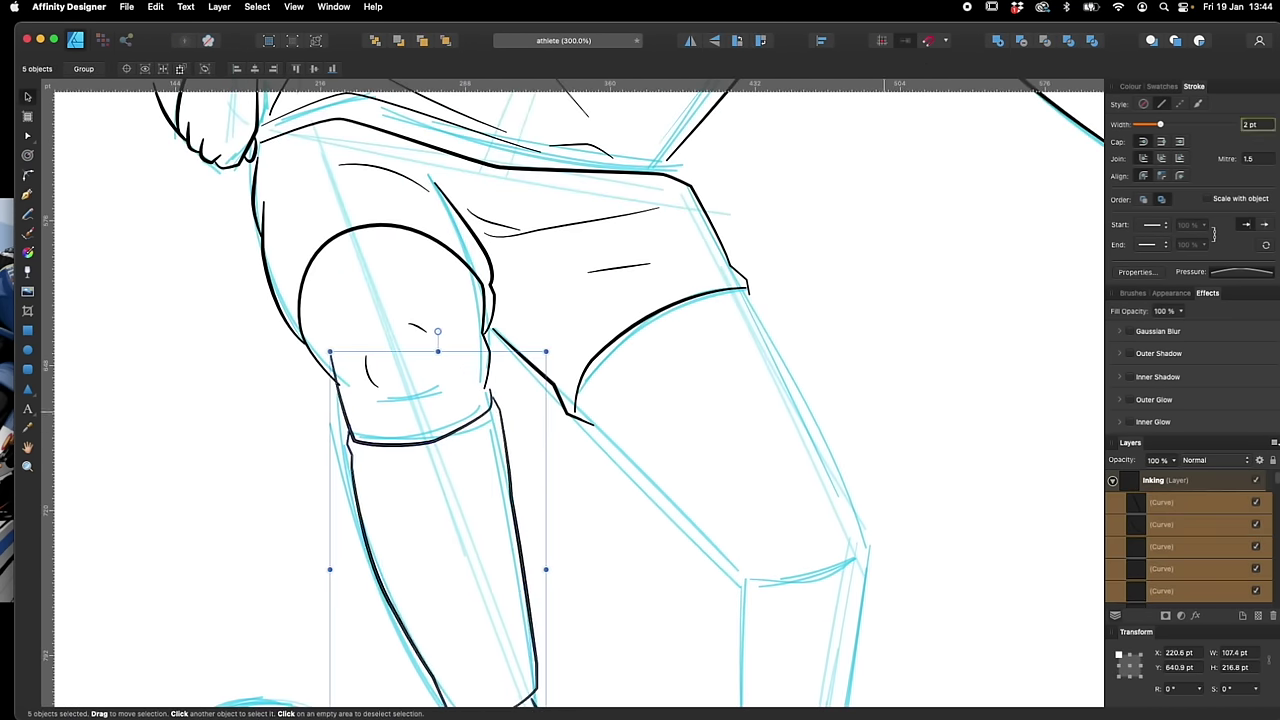
{"action": "type", "text": "2"}
{"action": "key", "text": "Return"}
Ink the inner edge of the far thigh from the shorts' leg opening down to the knee
{"action": "scroll", "coordinate": [505, 420], "scroll_direction": "down", "scroll_amount": 5}
{"action": "key", "text": "p"}
{"action": "key", "text": "super+minus"}
{"action": "key", "text": "super+minus"}
{"action": "key", "text": "super+plus"}
{"action": "key", "text": "super+plus"}
{"action": "scroll", "coordinate": [591, 449], "scroll_direction": "down", "scroll_amount": 3}
{"action": "left_click", "coordinate": [440, 320]}
{"action": "left_click_drag", "start_coordinate": [521, 397], "coordinate": [557, 428]}
{"action": "left_click", "coordinate": [608, 487]}
{"action": "key", "text": "Escape"}
Ink the outer edge of the far thigh and the curved sock top below the far knee
{"action": "left_click", "coordinate": [606, 204]}
{"action": "left_click_drag", "start_coordinate": [678, 345], "coordinate": [696, 382]}
{"action": "left_click", "coordinate": [724, 453]}
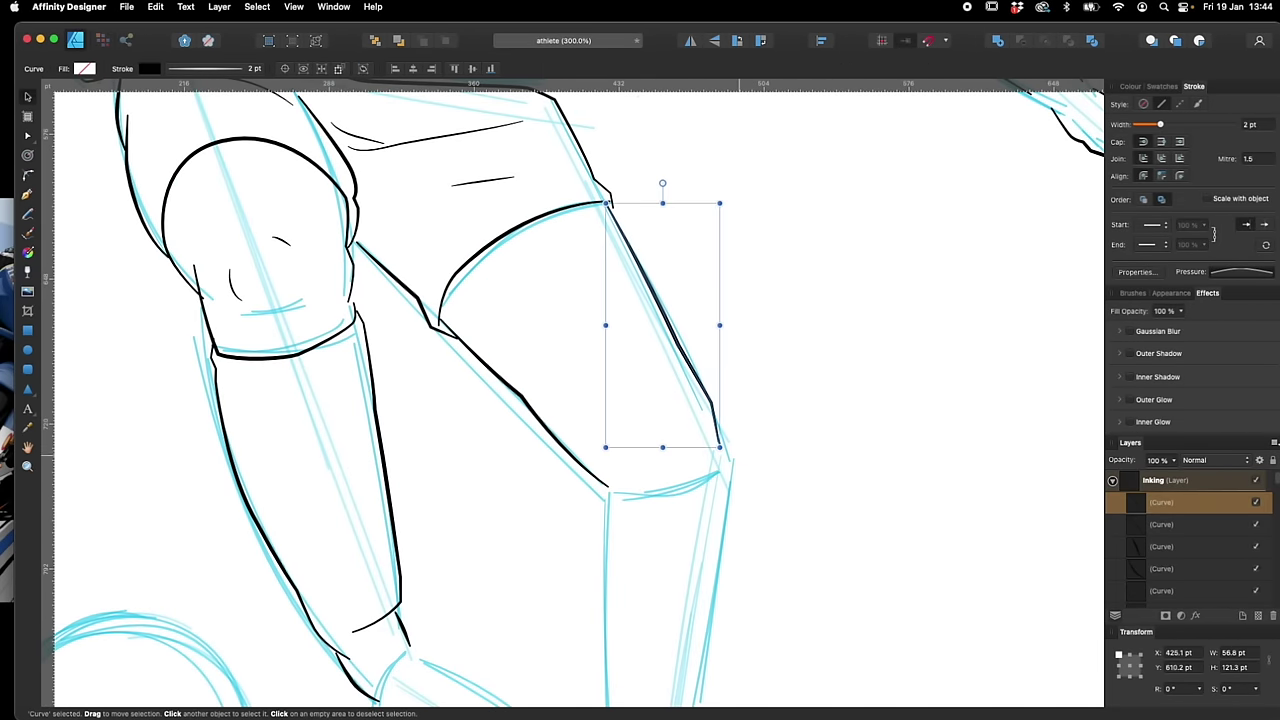
{"action": "left_click", "coordinate": [611, 494]}
{"action": "left_click", "coordinate": [590, 474]}
{"action": "key", "text": "Escape"}
Ink the inner edge of the far lower leg from the sock top down to the ankle notch
{"action": "left_click_drag", "start_coordinate": [590, 474], "coordinate": [590, 363]}
{"action": "left_click", "coordinate": [603, 377]}
{"action": "mouse_move", "coordinate": [600, 426]}
{"action": "left_mouse_down"}
{"action": "mouse_move", "coordinate": [601, 438]}
{"action": "mouse_move", "coordinate": [610, 335]}
{"action": "left_mouse_up"}
{"action": "left_click_drag", "start_coordinate": [614, 436], "coordinate": [614, 450]}
{"action": "left_click", "coordinate": [616, 524]}
{"action": "left_click", "coordinate": [617, 535]}
{"action": "key", "text": "Escape"}
Ink the outer edge of the far lower leg and continue it into the sock's bottom edge
{"action": "left_click", "coordinate": [733, 215]}
{"action": "left_click", "coordinate": [737, 287]}
{"action": "left_click", "coordinate": [740, 316]}
{"action": "left_click", "coordinate": [697, 492]}
{"action": "left_click_drag", "start_coordinate": [640, 514], "coordinate": [619, 515]}
{"action": "key", "text": "Escape"}
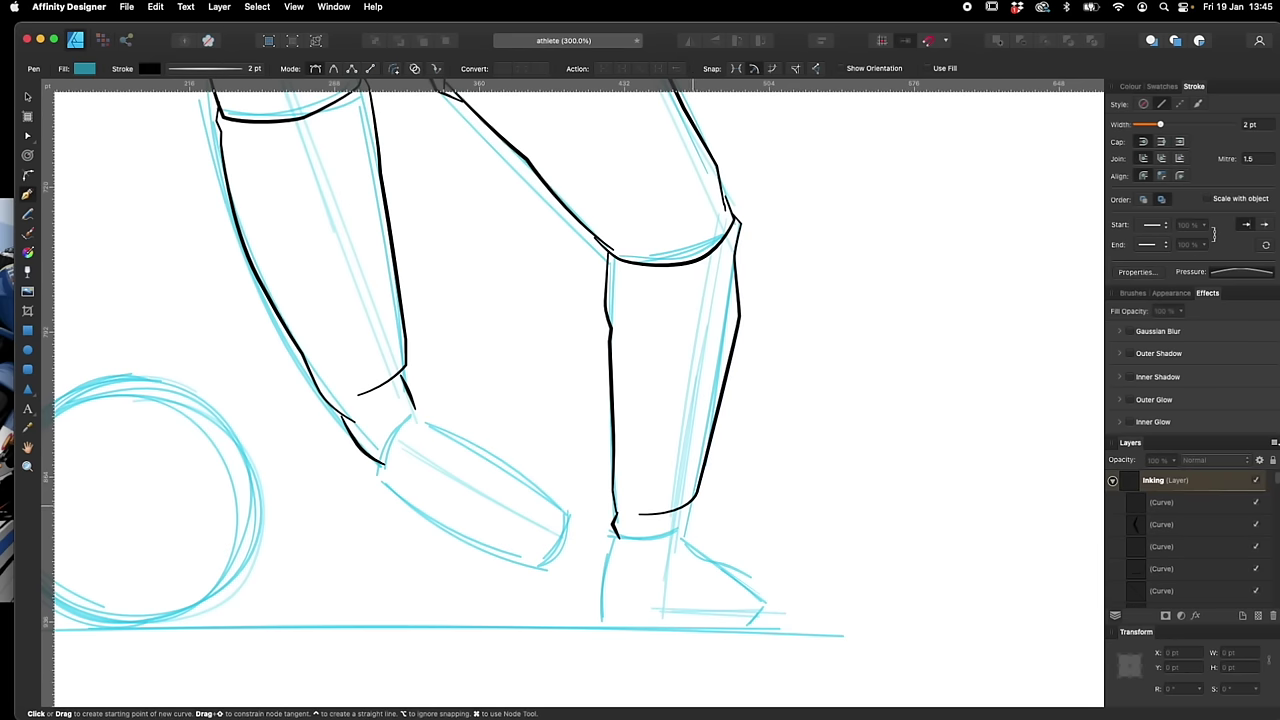
Ink the jagged front ankle line under the far sock and a short detail mark on the far knee
{"action": "left_click", "coordinate": [686, 507]}
{"action": "left_click", "coordinate": [690, 520]}
{"action": "left_click", "coordinate": [687, 533]}
{"action": "key", "text": "v"}
{"action": "left_click_drag", "start_coordinate": [656, 555], "coordinate": [683, 681]}
{"action": "left_click", "coordinate": [313, 134]}
{"action": "left_click_drag", "start_coordinate": [313, 134], "coordinate": [715, 343]}
{"action": "key", "text": "Escape"}
Ink the curved heel line of the standing foot from the ankle down to the ground
{"action": "key", "text": "p"}
{"action": "left_click_drag", "start_coordinate": [778, 565], "coordinate": [793, 402]}
{"action": "left_click", "coordinate": [660, 502]}
{"action": "left_click_drag", "start_coordinate": [650, 583], "coordinate": [654, 608]}
{"action": "key", "text": "v"}
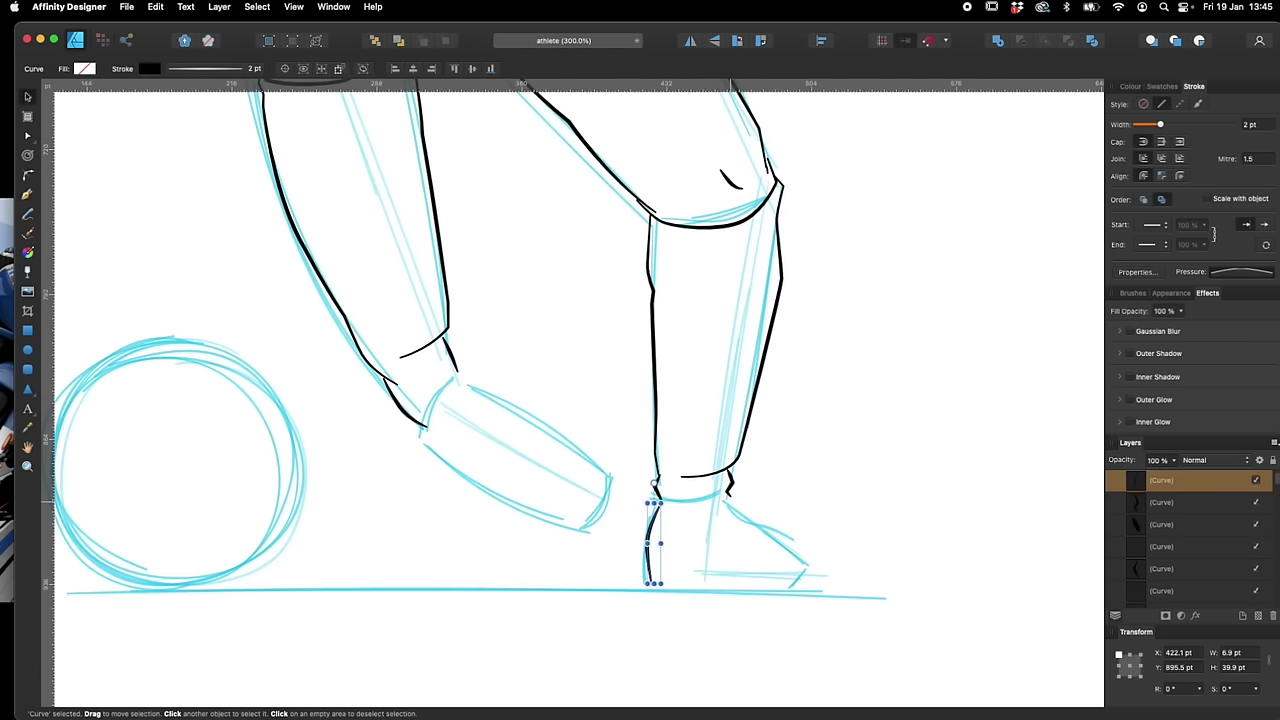
{"action": "key", "text": "Escape"}
Ink the standing shoe's collar curve and its upper outline, ending at the toe
{"action": "key", "text": "p"}
{"action": "left_click", "coordinate": [663, 504]}
{"action": "left_click_drag", "start_coordinate": [701, 516], "coordinate": [722, 504]}
{"action": "key", "text": "v"}
{"action": "key", "text": "Escape"}
{"action": "key", "text": "p"}
{"action": "left_click", "coordinate": [736, 547]}
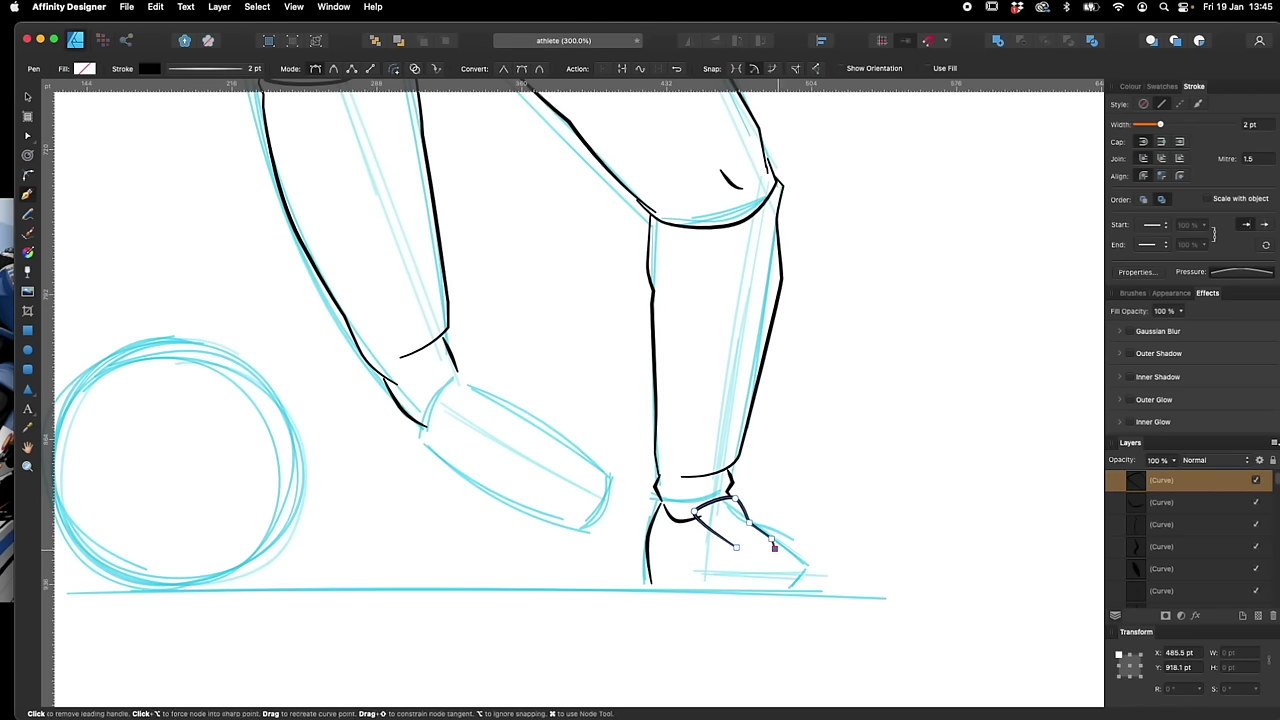
{"action": "key", "text": "Escape"}
Ink the collar opening and upper edge of the near foot's shoe toward the toe
{"action": "left_click", "coordinate": [433, 425]}
{"action": "left_click", "coordinate": [457, 378]}
{"action": "left_click", "coordinate": [481, 410]}
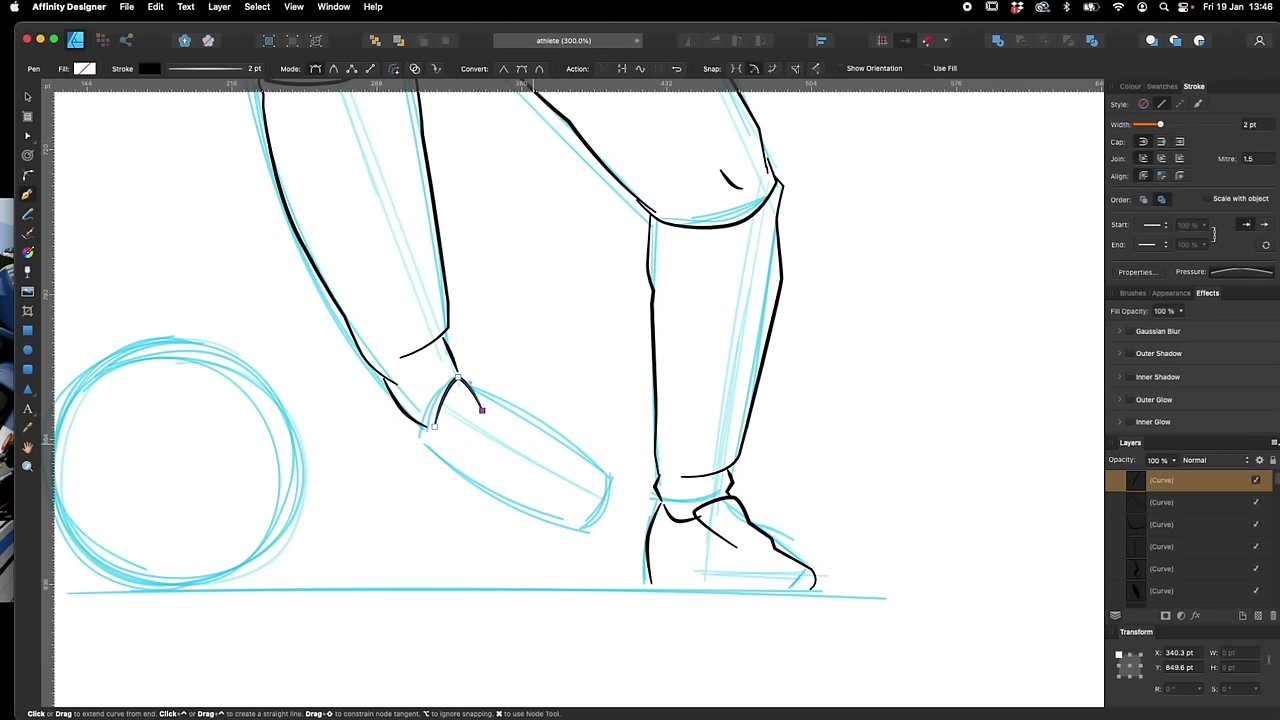
{"action": "left_click", "coordinate": [532, 430]}
{"action": "left_click", "coordinate": [562, 428]}
{"action": "left_click", "coordinate": [612, 482]}
Ink the toe and sole edge of the near foot's shoe and the crease running from its collar
{"action": "left_click_drag", "start_coordinate": [483, 487], "coordinate": [462, 483]}
{"action": "mouse_move", "coordinate": [430, 443]}
{"action": "left_mouse_down"}
{"action": "mouse_move", "coordinate": [423, 430]}
{"action": "mouse_move", "coordinate": [474, 460]}
{"action": "mouse_move", "coordinate": [755, 473]}
{"action": "left_mouse_up"}
{"action": "key", "text": "v"}
{"action": "key", "text": "Escape"}
{"action": "key", "text": "a"}
{"action": "left_click", "coordinate": [436, 424]}
{"action": "key", "text": "p"}
{"action": "key", "text": "v"}
{"action": "key", "text": "Escape"}
Collapse the Inking layer and toggle the sketch layers' visibility to examine the inked figure as a whole
{"action": "key", "text": "super+minus"}
{"action": "key", "text": "super+minus"}
{"action": "left_click", "coordinate": [1113, 480]}
{"action": "left_click", "coordinate": [1256, 502]}
{"action": "left_click_drag", "start_coordinate": [860, 240], "coordinate": [803, 461]}
{"action": "key", "text": "super+plus"}
{"action": "scroll", "coordinate": [600, 400], "scroll_direction": "down", "scroll_amount": 5}
{"action": "left_click", "coordinate": [1256, 502]}
{"action": "left_click", "coordinate": [1256, 524]}
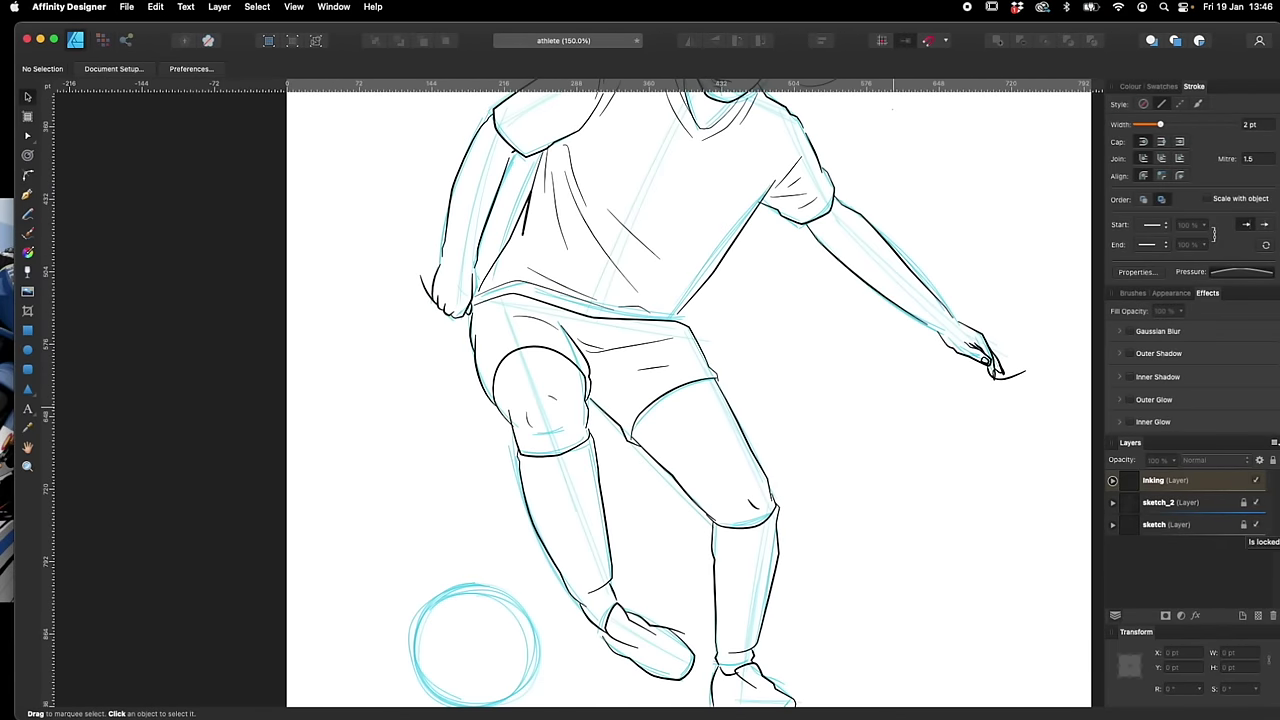
Draw a circle over the sketched ball with the Ellipse tool and remove its fill
{"action": "key", "text": "super+plus"}
{"action": "key", "text": "super+plus"}
{"action": "scroll", "coordinate": [579, 400], "scroll_direction": "down", "scroll_amount": 6}
{"action": "scroll", "coordinate": [579, 400], "scroll_direction": "left", "scroll_amount": 2}
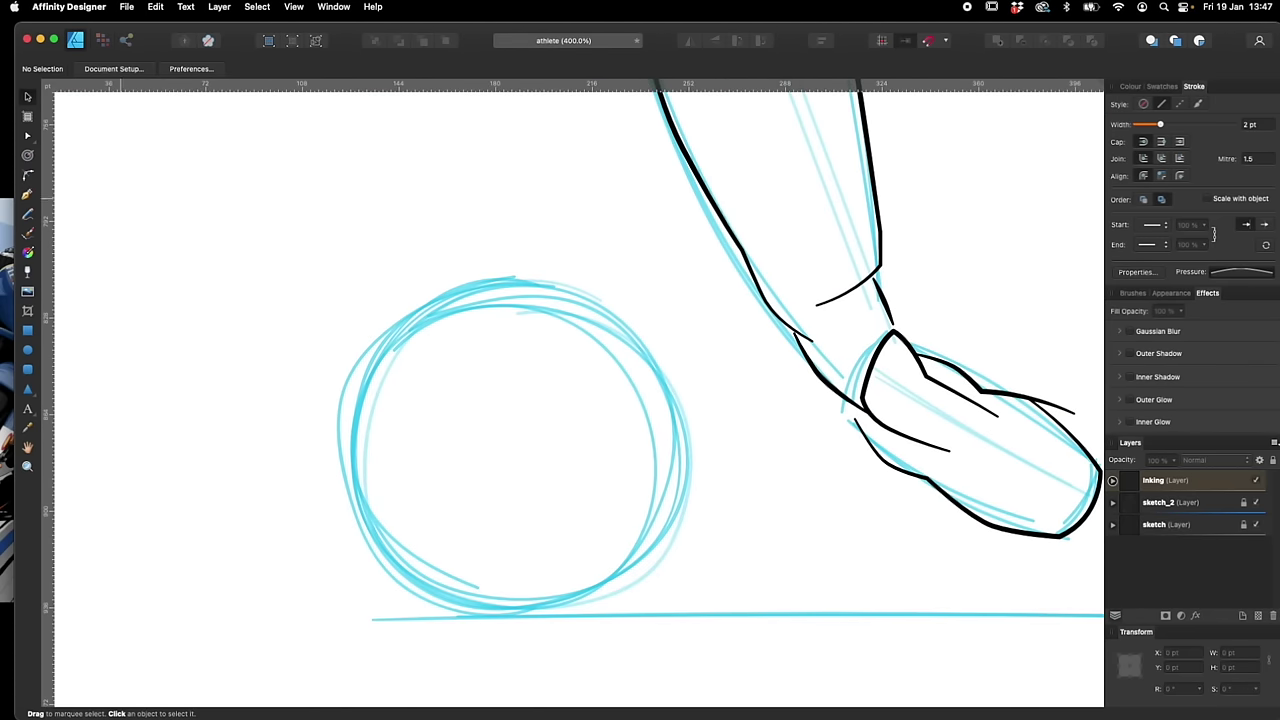
{"action": "key", "text": "m"}
{"action": "left_click_drag", "start_coordinate": [368, 298], "coordinate": [683, 611]}
{"action": "left_click_drag", "start_coordinate": [368, 298], "coordinate": [357, 286]}
{"action": "left_click", "coordinate": [1130, 86]}
{"action": "left_click", "coordinate": [1115, 121]}
{"action": "key", "text": "v"}
{"action": "scroll", "coordinate": [800, 570], "scroll_direction": "right", "scroll_amount": 4}
{"action": "key", "text": "super+minus"}
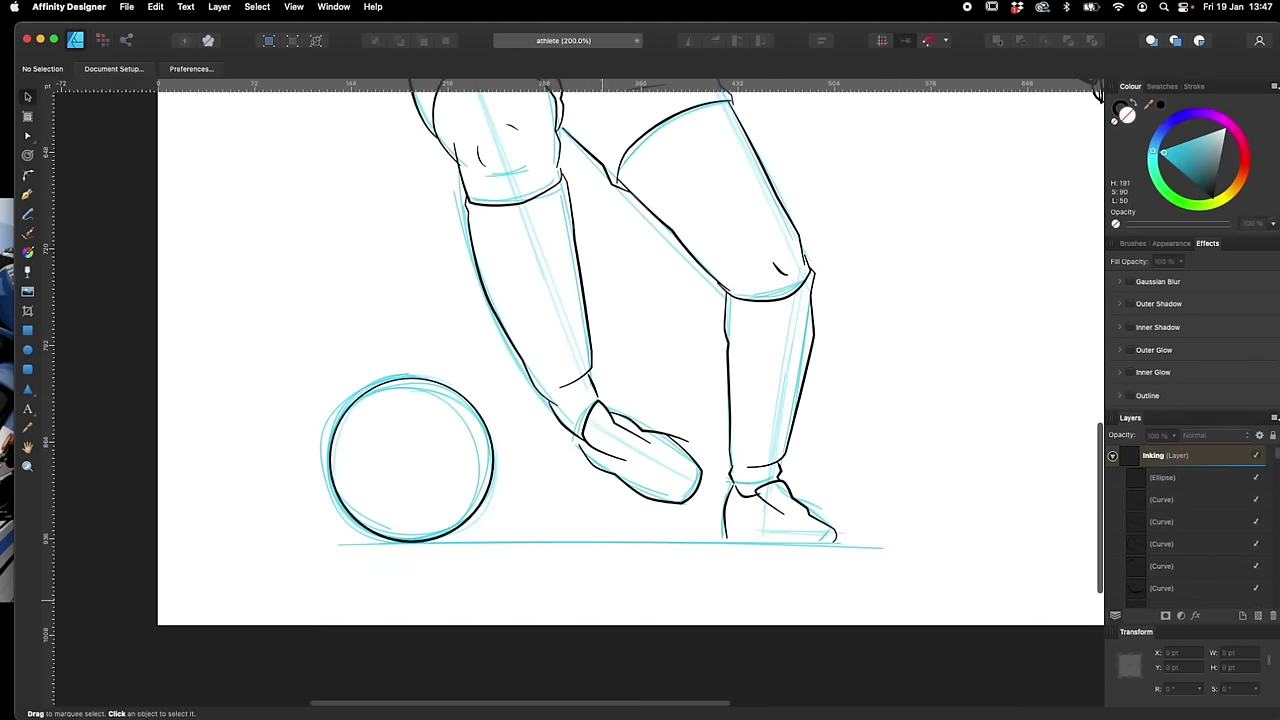
Draw jagged grass strokes along the ground line under the ball and the standing foot with the Pencil tool
{"action": "key", "text": "super+plus"}
{"action": "key", "text": "n"}
{"action": "left_click_drag", "start_coordinate": [785, 606], "coordinate": [953, 612]}
{"action": "scroll", "coordinate": [880, 600], "scroll_direction": "right", "scroll_amount": 3}
{"action": "scroll", "coordinate": [700, 590], "scroll_direction": "left", "scroll_amount": 7}
{"action": "left_click_drag", "start_coordinate": [369, 568], "coordinate": [671, 560]}
{"action": "left_click_drag", "start_coordinate": [711, 564], "coordinate": [751, 562]}
{"action": "scroll", "coordinate": [579, 400], "scroll_direction": "up", "scroll_amount": 6}
Set the stroke width of the short detail mark on the far knee to 1 pt
{"action": "left_click_drag", "start_coordinate": [842, 402], "coordinate": [870, 425]}
{"action": "left_click", "coordinate": [1194, 86]}
{"action": "left_click", "coordinate": [1250, 124]}
{"action": "type", "text": "1"}
{"action": "key", "text": "Return"}
{"action": "key", "text": "v"}
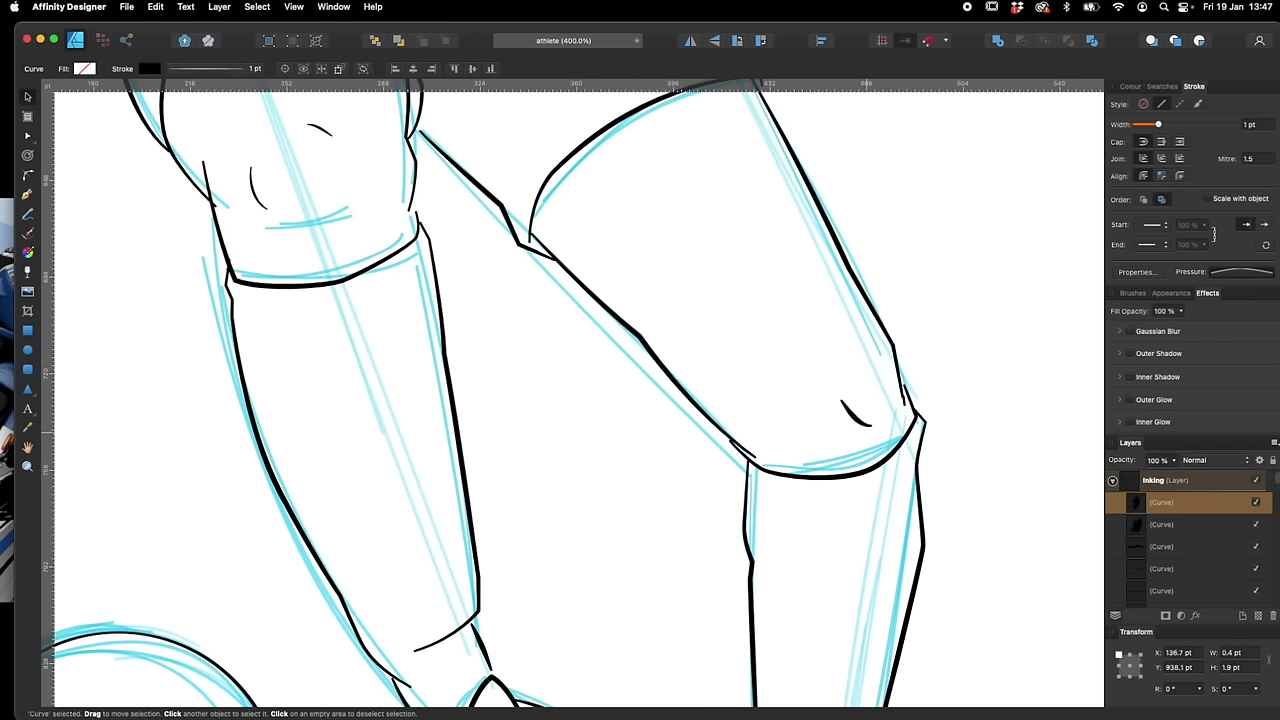
Draw fold lines and short vertical rib marks on the upper part of the far sock with the Pencil tool
{"action": "left_click_drag", "start_coordinate": [884, 588], "coordinate": [915, 608]}
{"action": "scroll", "coordinate": [915, 608], "scroll_direction": "right", "scroll_amount": 3}
{"action": "key", "text": "n"}
{"action": "left_click_drag", "start_coordinate": [635, 428], "coordinate": [726, 432]}
{"action": "left_click_drag", "start_coordinate": [653, 535], "coordinate": [787, 490]}
{"action": "left_click_drag", "start_coordinate": [702, 495], "coordinate": [742, 487]}
{"action": "left_click_drag", "start_coordinate": [651, 444], "coordinate": [646, 500]}
{"action": "left_click_drag", "start_coordinate": [665, 444], "coordinate": [665, 500]}
{"action": "left_click_drag", "start_coordinate": [674, 453], "coordinate": [677, 482]}
{"action": "scroll", "coordinate": [776, 476], "scroll_direction": "down", "scroll_amount": 3}
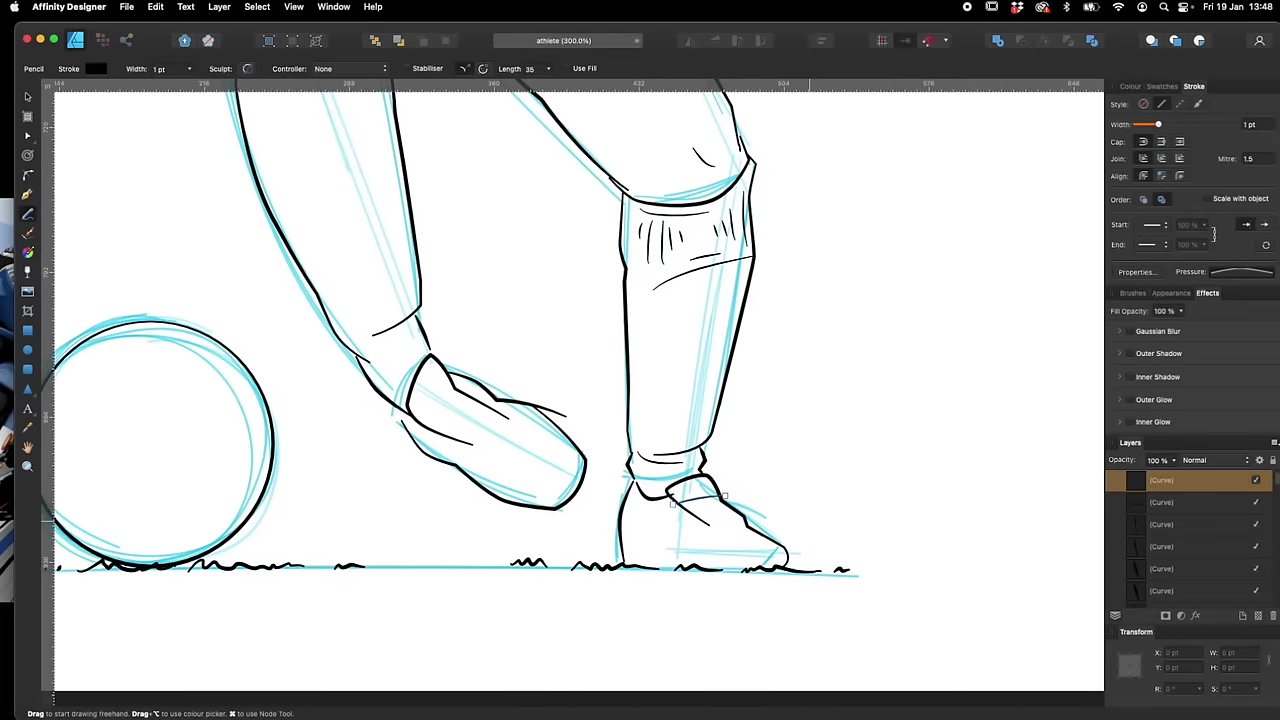
Draw lace lines across the standing shoe and crossed laces on the near foot's shoe with 2 pt Pencil strokes
{"action": "left_click_drag", "start_coordinate": [724, 495], "coordinate": [726, 495]}
{"action": "left_click_drag", "start_coordinate": [726, 541], "coordinate": [774, 533]}
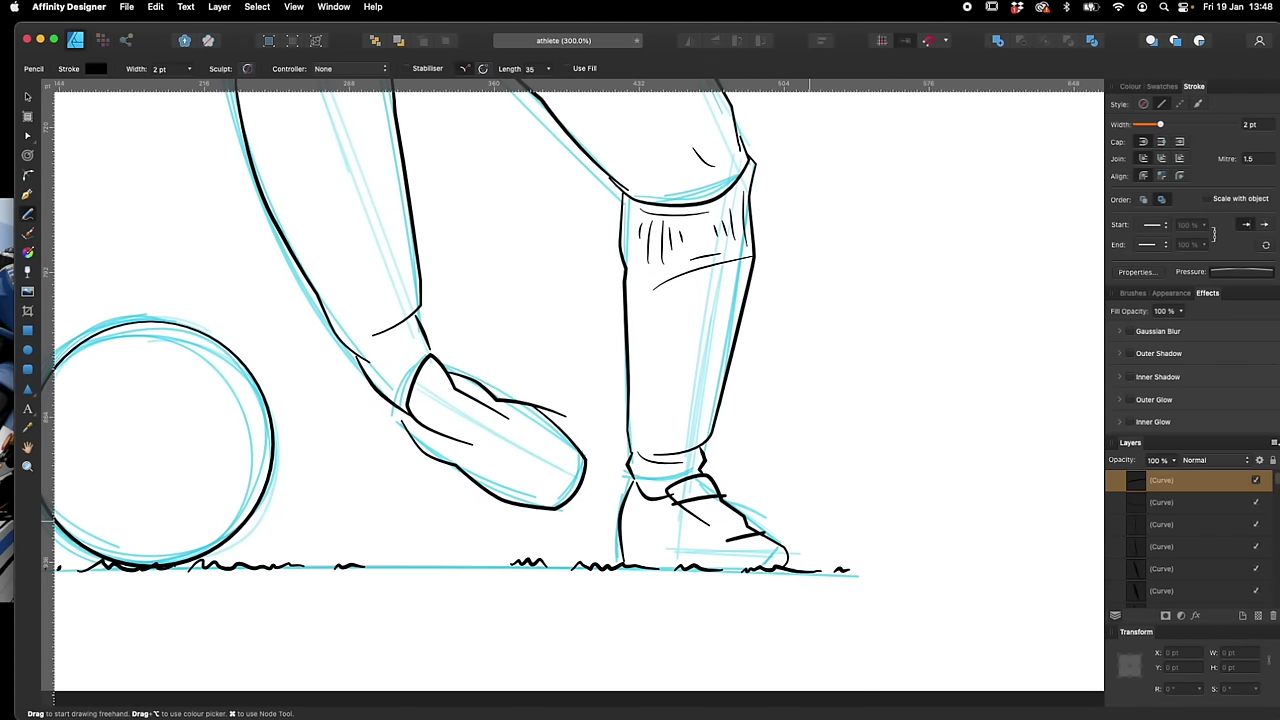
{"action": "scroll", "coordinate": [810, 521], "scroll_direction": "left", "scroll_amount": 2}
{"action": "scroll", "coordinate": [810, 521], "scroll_direction": "up", "scroll_amount": 1}
{"action": "left_click_drag", "start_coordinate": [547, 433], "coordinate": [517, 478]}
{"action": "left_click_drag", "start_coordinate": [617, 465], "coordinate": [611, 513]}
{"action": "left_click_drag", "start_coordinate": [583, 502], "coordinate": [633, 481]}
{"action": "left_click_drag", "start_coordinate": [590, 452], "coordinate": [583, 501]}
Ink a curved fold line across the upper part of the near sock
{"action": "scroll", "coordinate": [500, 400], "scroll_direction": "up", "scroll_amount": 5}
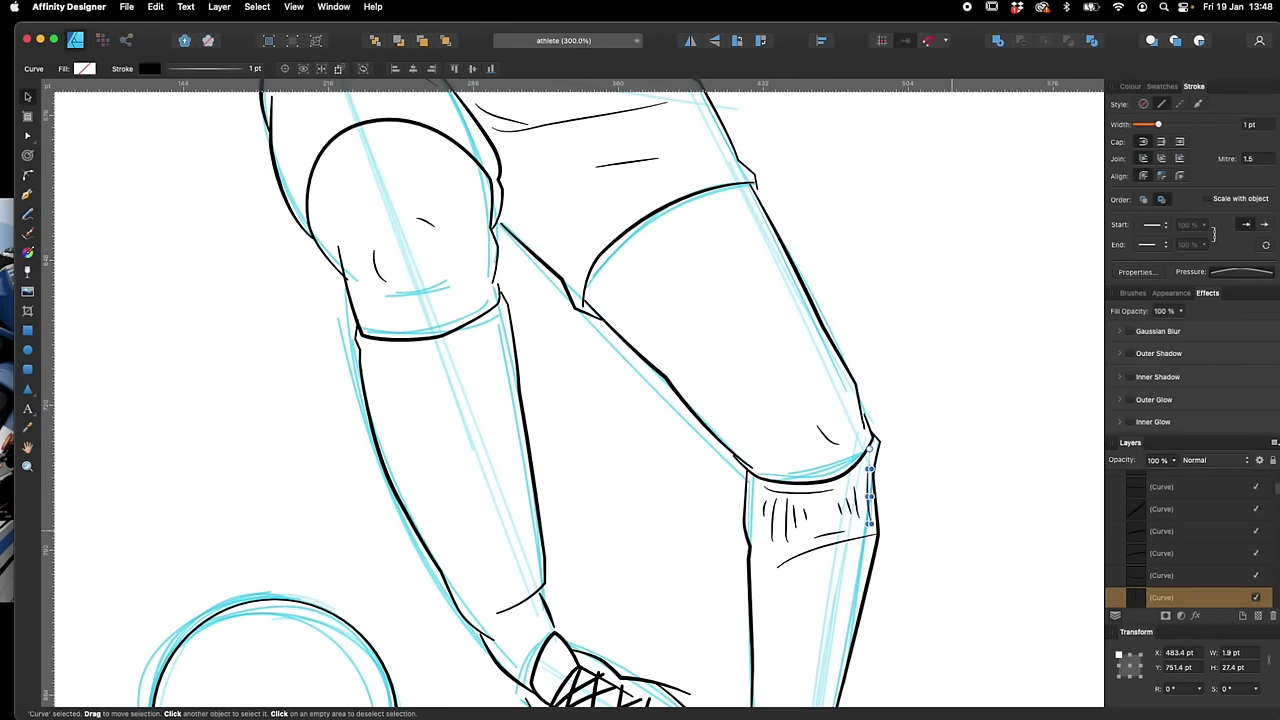
{"action": "scroll", "coordinate": [500, 400], "scroll_direction": "left", "scroll_amount": 2}
{"action": "mouse_move", "coordinate": [459, 437]}
{"action": "left_mouse_down"}
{"action": "mouse_move", "coordinate": [509, 404]}
{"action": "mouse_move", "coordinate": [591, 392]}
{"action": "left_mouse_up"}
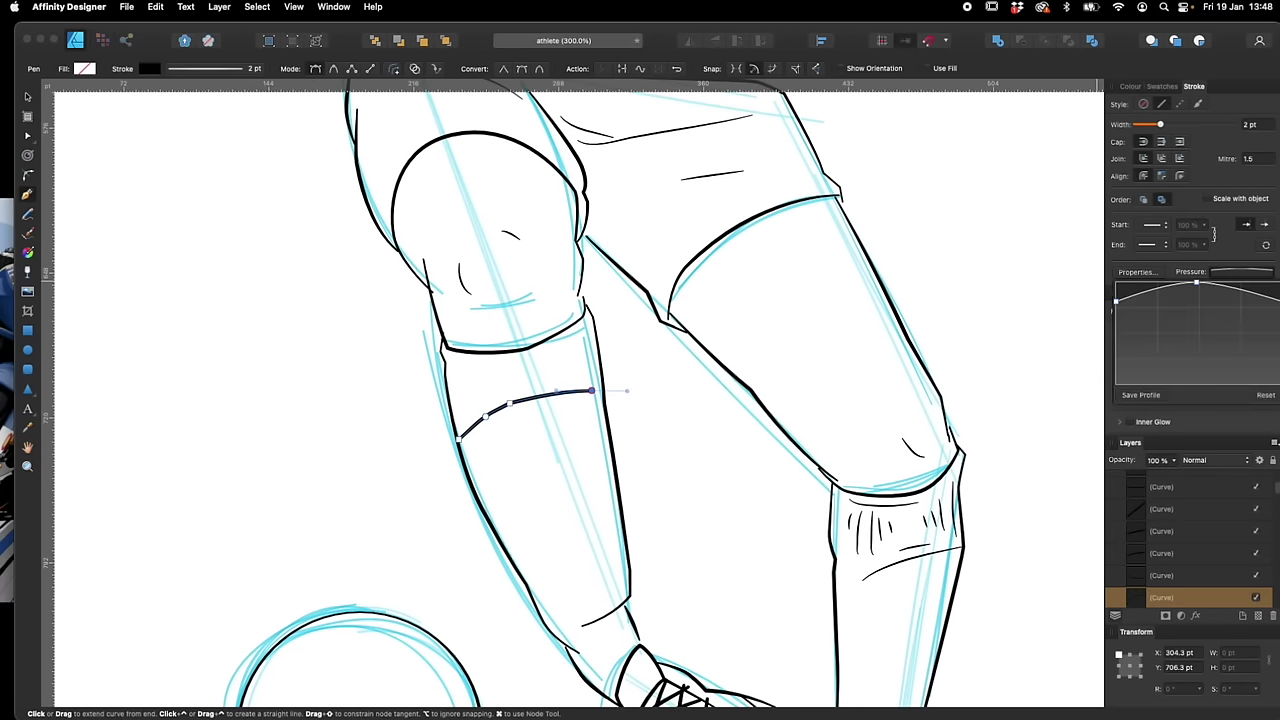
{"action": "key", "text": "v"}
Draw a short line along the near sock's bottom edge with the Pencil tool
{"action": "key", "text": "n"}
{"action": "scroll", "coordinate": [563, 400], "scroll_direction": "down", "scroll_amount": 4}
{"action": "left_click_drag", "start_coordinate": [584, 481], "coordinate": [623, 450]}
{"action": "key", "text": "super+plus"}
{"action": "key", "text": "super+plus"}
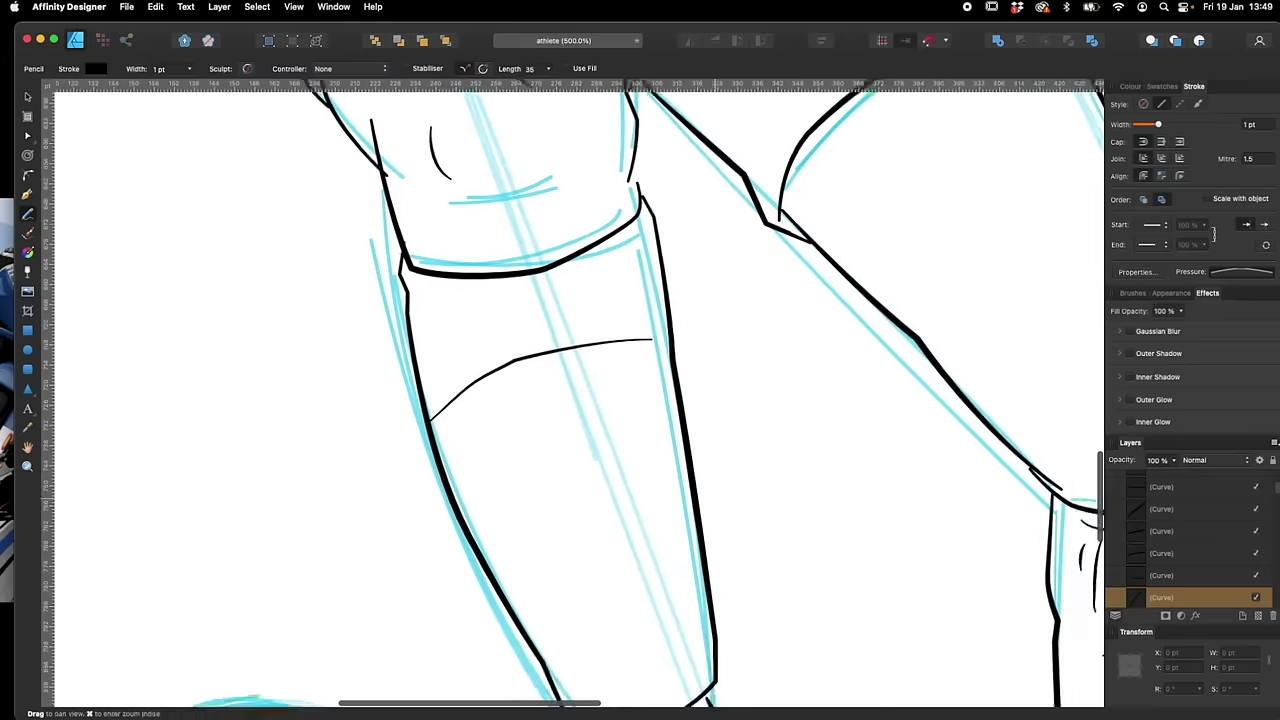
Draw short vertical rib marks across the upper band of the near sock with the Pencil tool
{"action": "scroll", "coordinate": [563, 400], "scroll_direction": "up", "scroll_amount": 2}
{"action": "left_click_drag", "start_coordinate": [461, 362], "coordinate": [468, 440]}
{"action": "left_click_drag", "start_coordinate": [476, 365], "coordinate": [475, 434]}
{"action": "left_click_drag", "start_coordinate": [492, 361], "coordinate": [493, 395]}
{"action": "key", "text": "super+minus"}
{"action": "scroll", "coordinate": [580, 400], "scroll_direction": "up", "scroll_amount": 6}
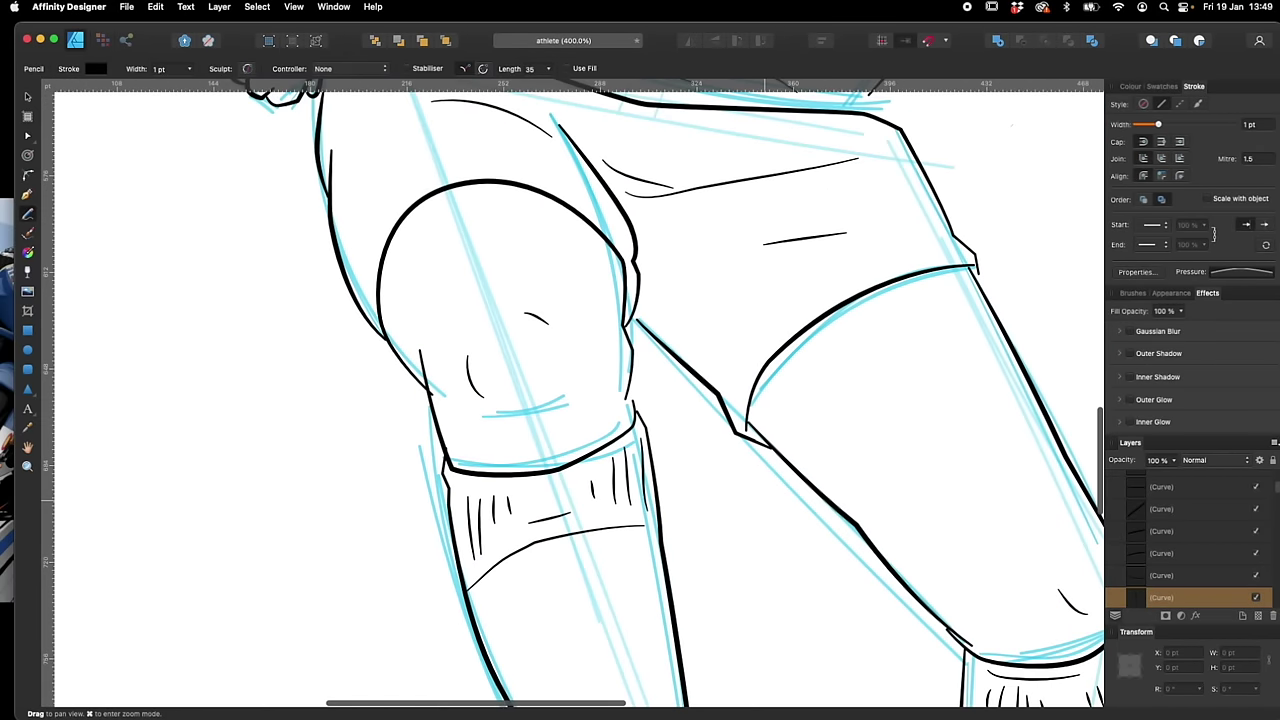
{"action": "left_click_drag", "start_coordinate": [440, 443], "coordinate": [447, 480]}
{"action": "left_click_drag", "start_coordinate": [546, 230], "coordinate": [437, 467]}
{"action": "left_click_drag", "start_coordinate": [471, 391], "coordinate": [432, 481]}
Examine the inked line work across the athlete's legs, shorts and shirt for missing details
{"action": "scroll", "coordinate": [580, 400], "scroll_direction": "up", "scroll_amount": 4}
{"action": "scroll", "coordinate": [580, 400], "scroll_direction": "down", "scroll_amount": 2}
{"action": "scroll", "coordinate": [580, 400], "scroll_direction": "right", "scroll_amount": 3}
{"action": "scroll", "coordinate": [580, 400], "scroll_direction": "right", "scroll_amount": 1}
{"action": "left_click_drag", "start_coordinate": [800, 180], "coordinate": [772, 434]}
{"action": "key", "text": "super+minus"}
{"action": "left_click_drag", "start_coordinate": [500, 670], "coordinate": [718, 150]}
{"action": "key", "text": "super+plus"}
{"action": "key", "text": "super+plus"}
{"action": "key", "text": "super+plus"}
{"action": "left_click_drag", "start_coordinate": [484, 700], "coordinate": [774, 433]}
{"action": "left_click_drag", "start_coordinate": [719, 502], "coordinate": [747, 500]}
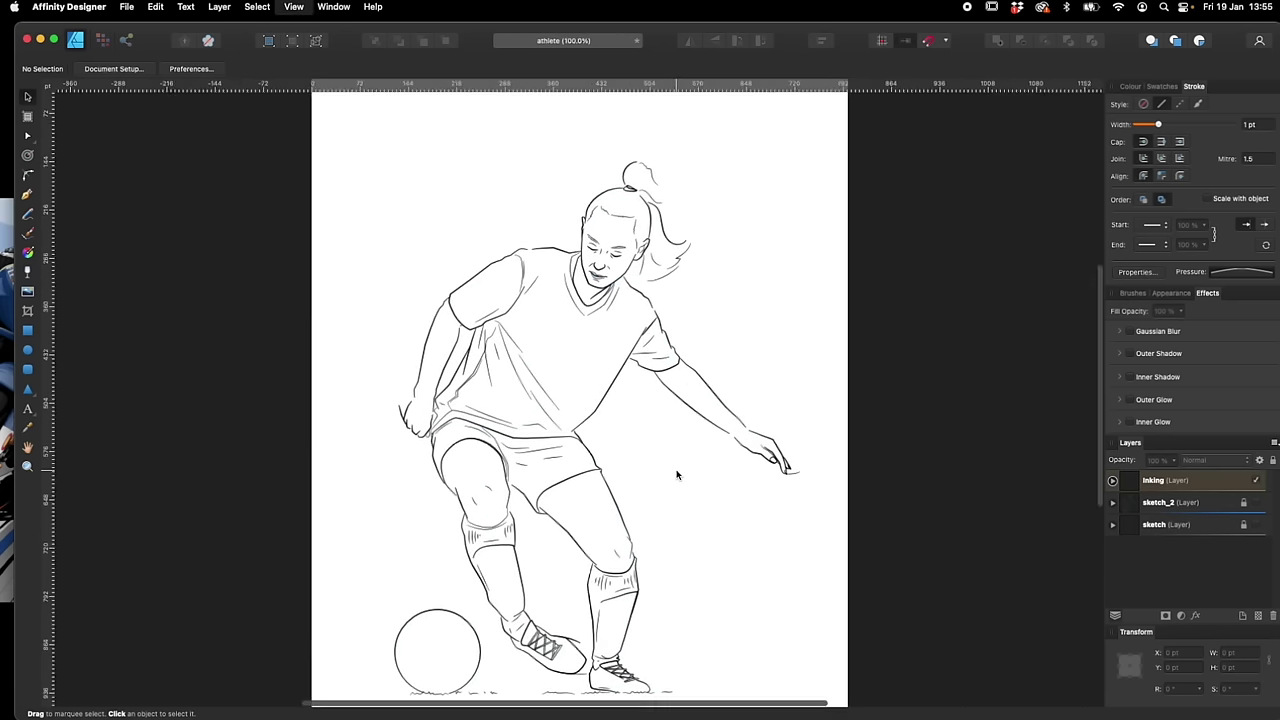
Expand the Inking layer and select its topmost curve
{"action": "scroll", "coordinate": [677, 477], "scroll_direction": "up", "scroll_amount": 5}
{"action": "scroll", "coordinate": [637, 389], "scroll_direction": "up", "scroll_amount": 3}
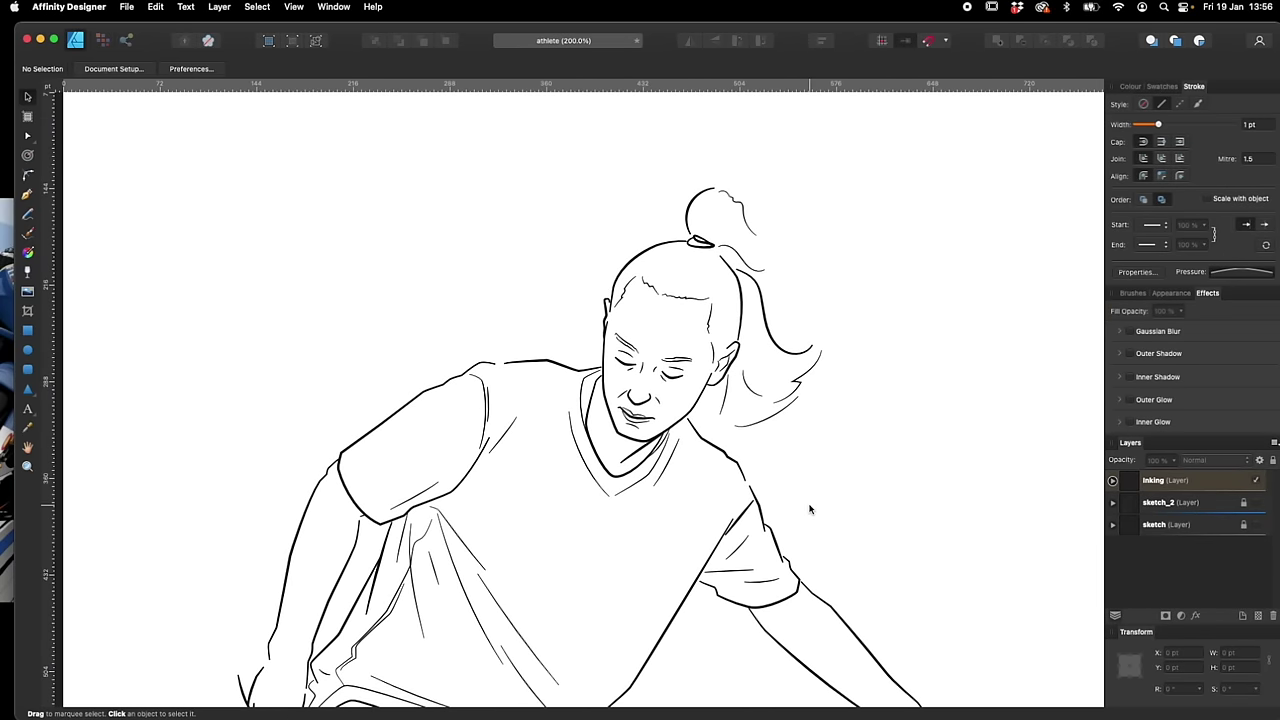
{"action": "scroll", "coordinate": [735, 175], "scroll_direction": "up", "scroll_amount": 3}
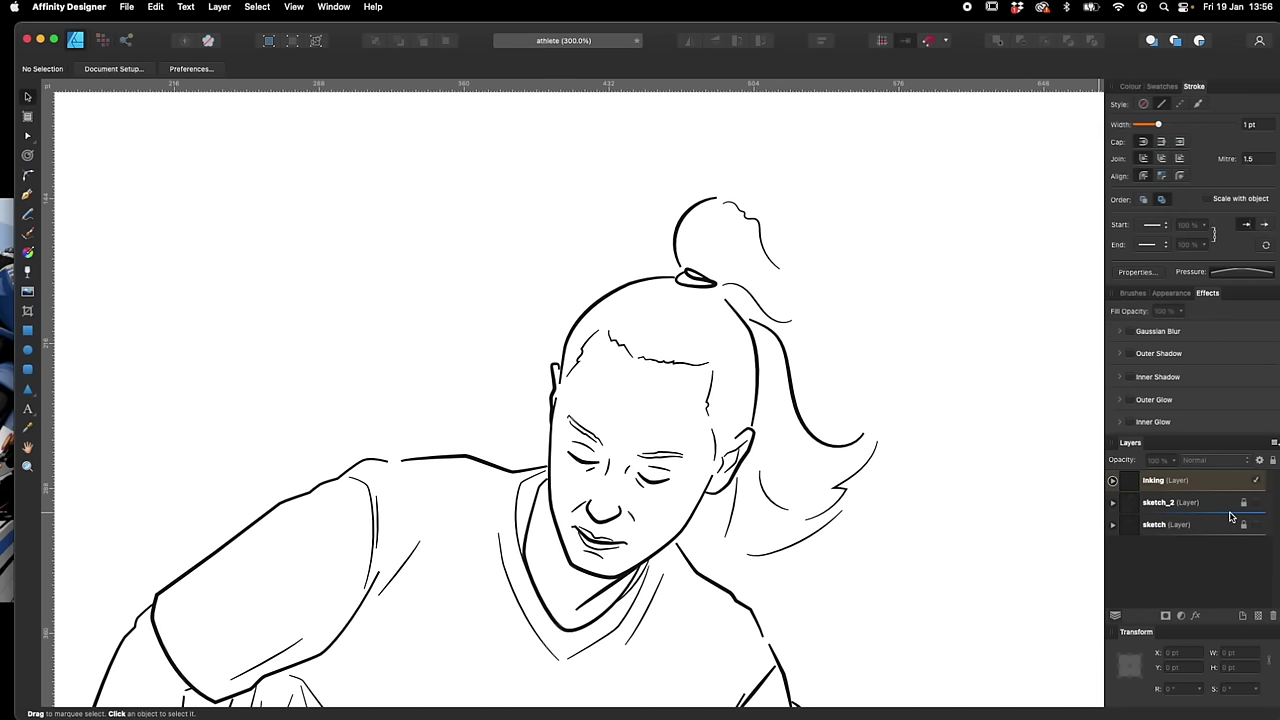
{"action": "left_click", "coordinate": [1113, 481]}
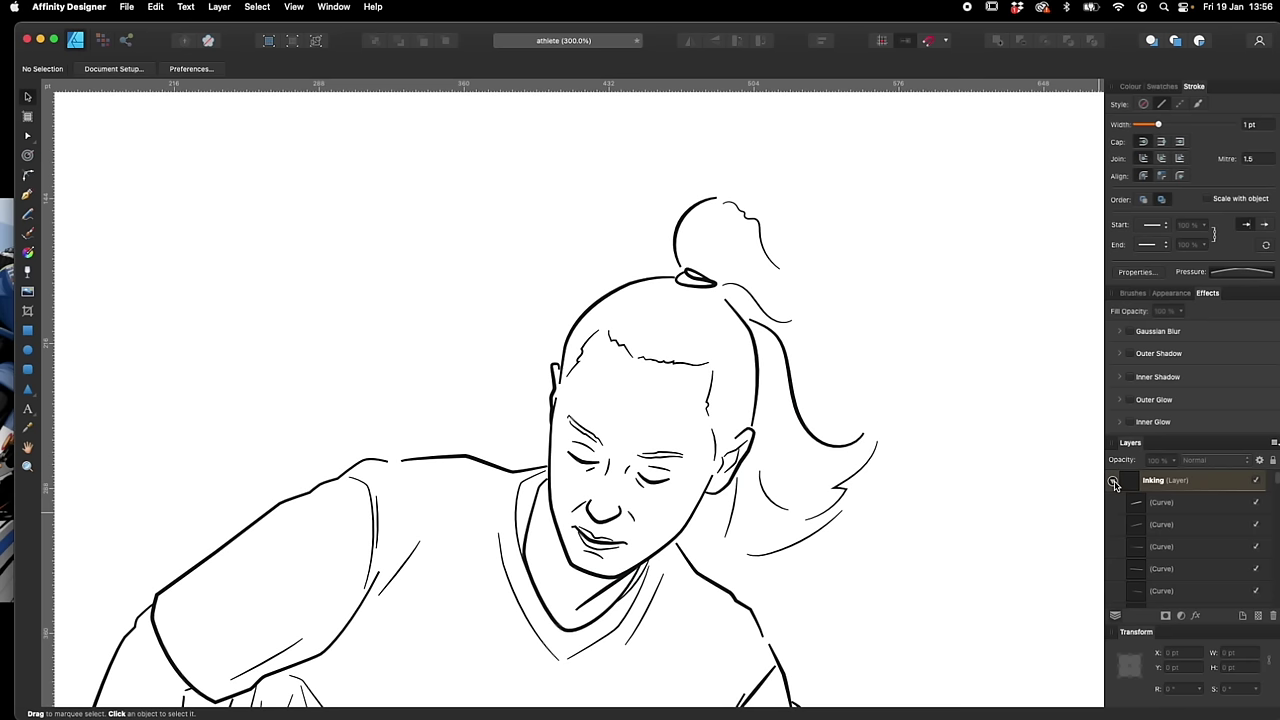
{"action": "left_click", "coordinate": [1205, 503]}
Outline jagged hair-shadow shapes at the base of the ponytail, just above the hair tie, with the Pen tool
{"action": "scroll", "coordinate": [800, 480], "scroll_direction": "up", "scroll_amount": 3}
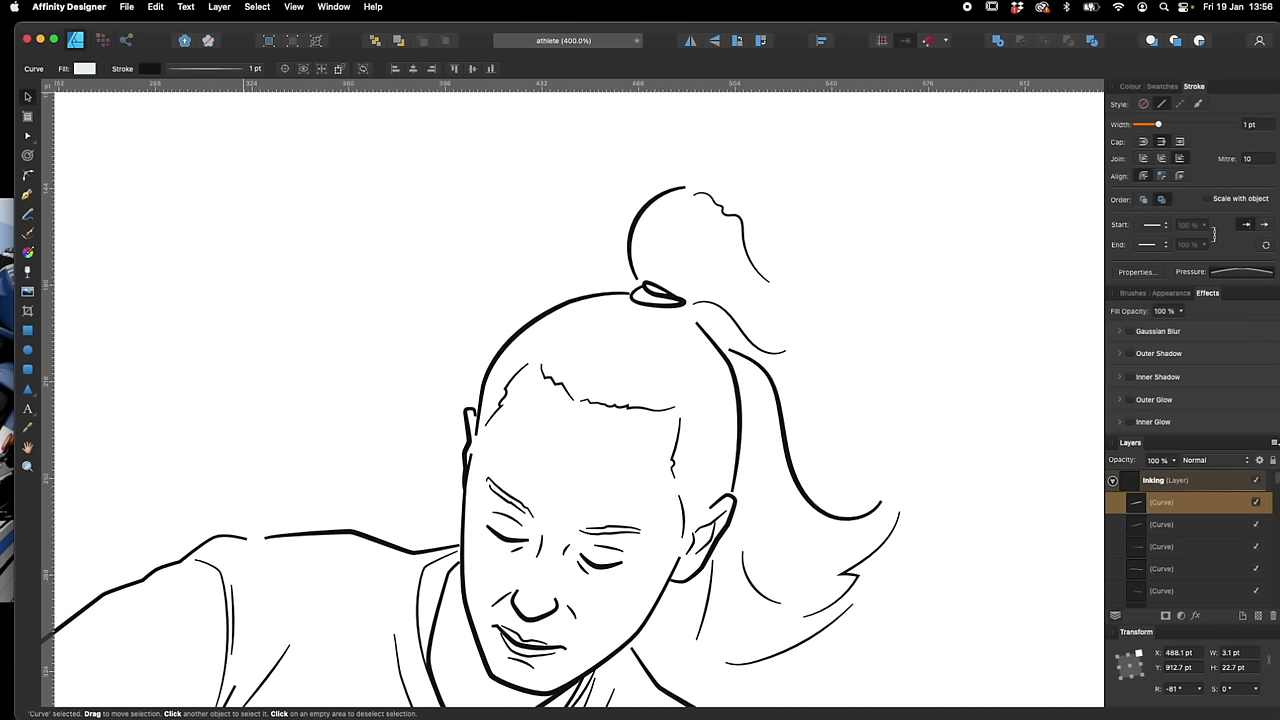
{"action": "left_click", "coordinate": [637, 273]}
{"action": "left_click_drag", "start_coordinate": [684, 248], "coordinate": [686, 323]}
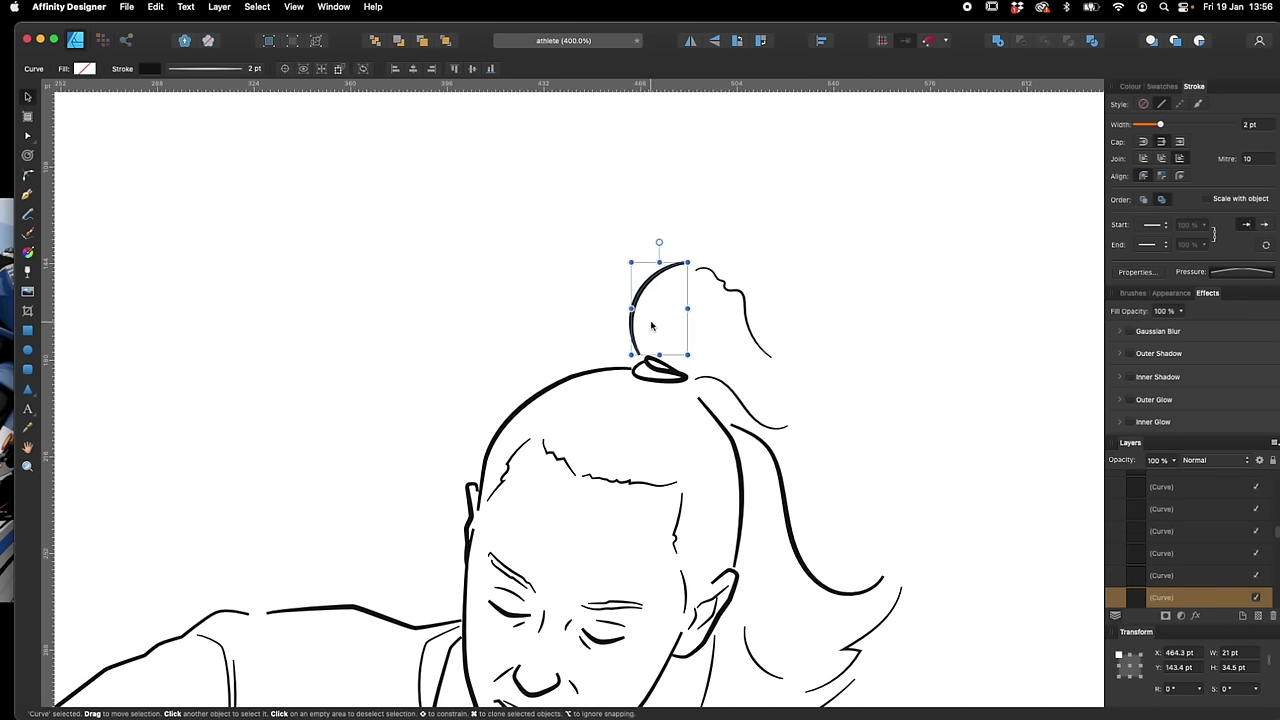
{"action": "left_click", "coordinate": [652, 330]}
{"action": "key", "text": "p"}
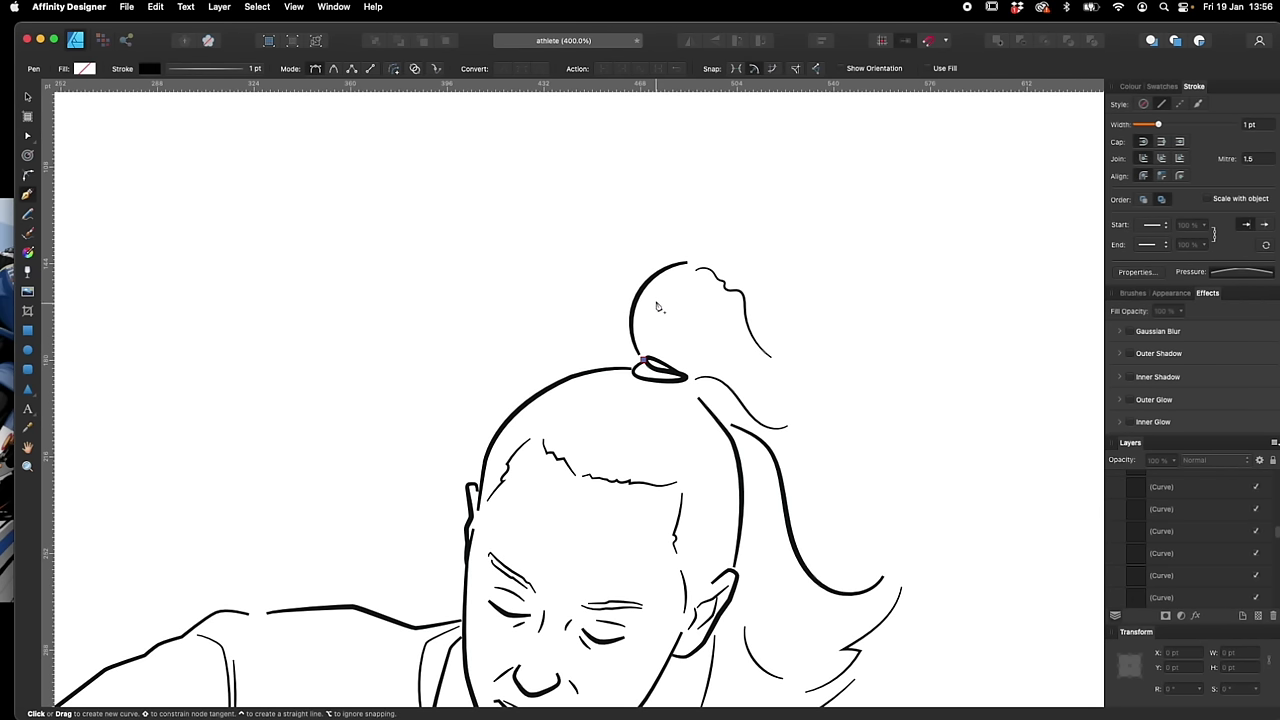
{"action": "left_click_drag", "start_coordinate": [671, 277], "coordinate": [652, 329]}
{"action": "left_click", "coordinate": [653, 333]}
{"action": "left_click", "coordinate": [666, 319]}
{"action": "left_click", "coordinate": [666, 330]}
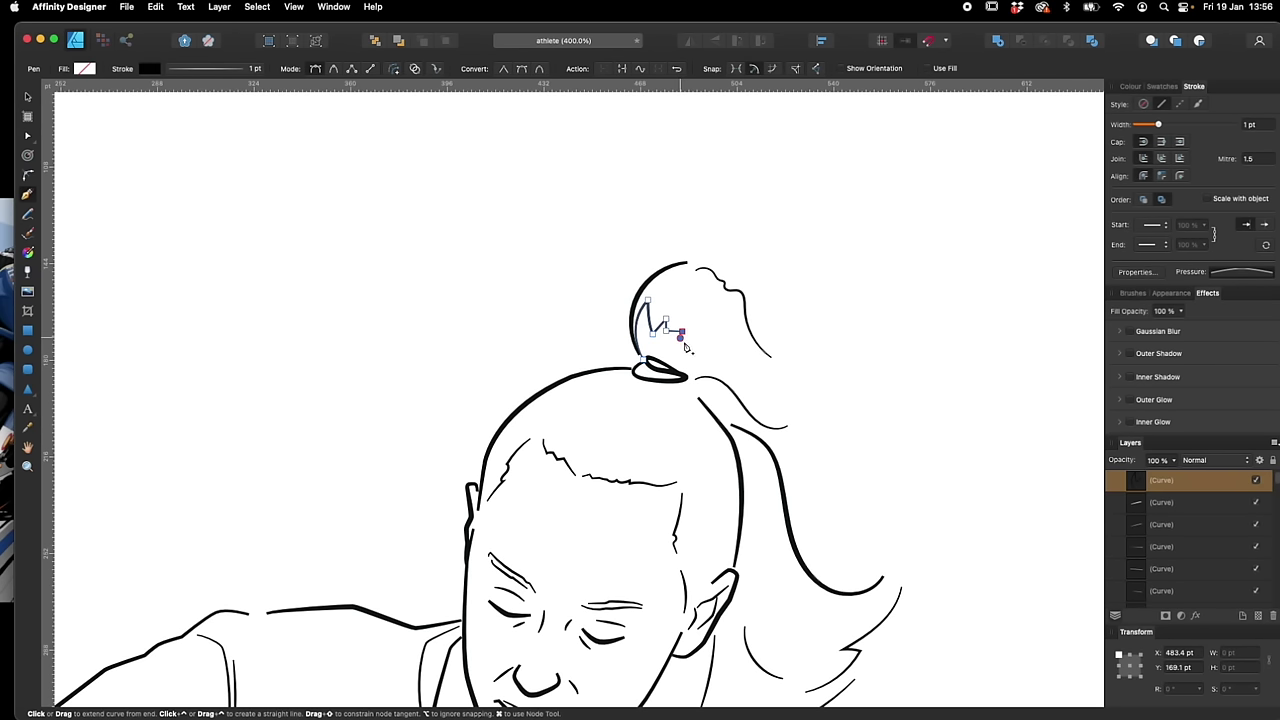
{"action": "left_click", "coordinate": [689, 338]}
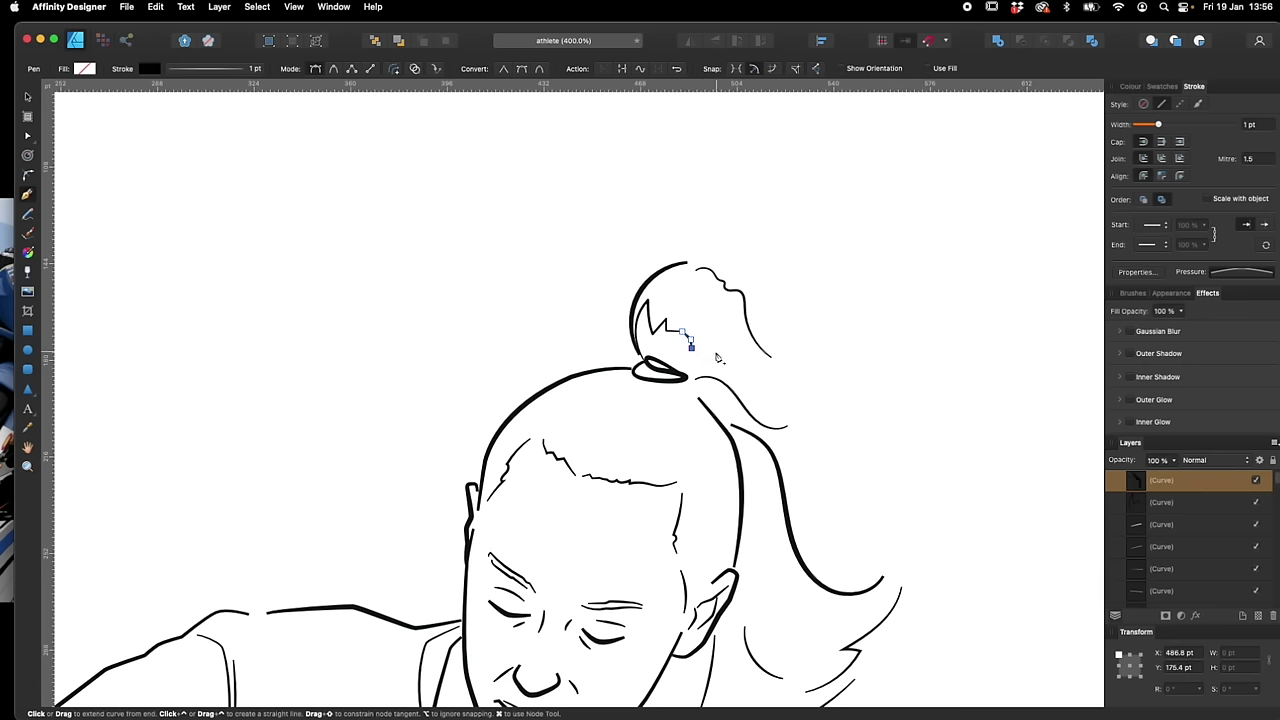
{"action": "left_click_drag", "start_coordinate": [694, 369], "coordinate": [710, 378]}
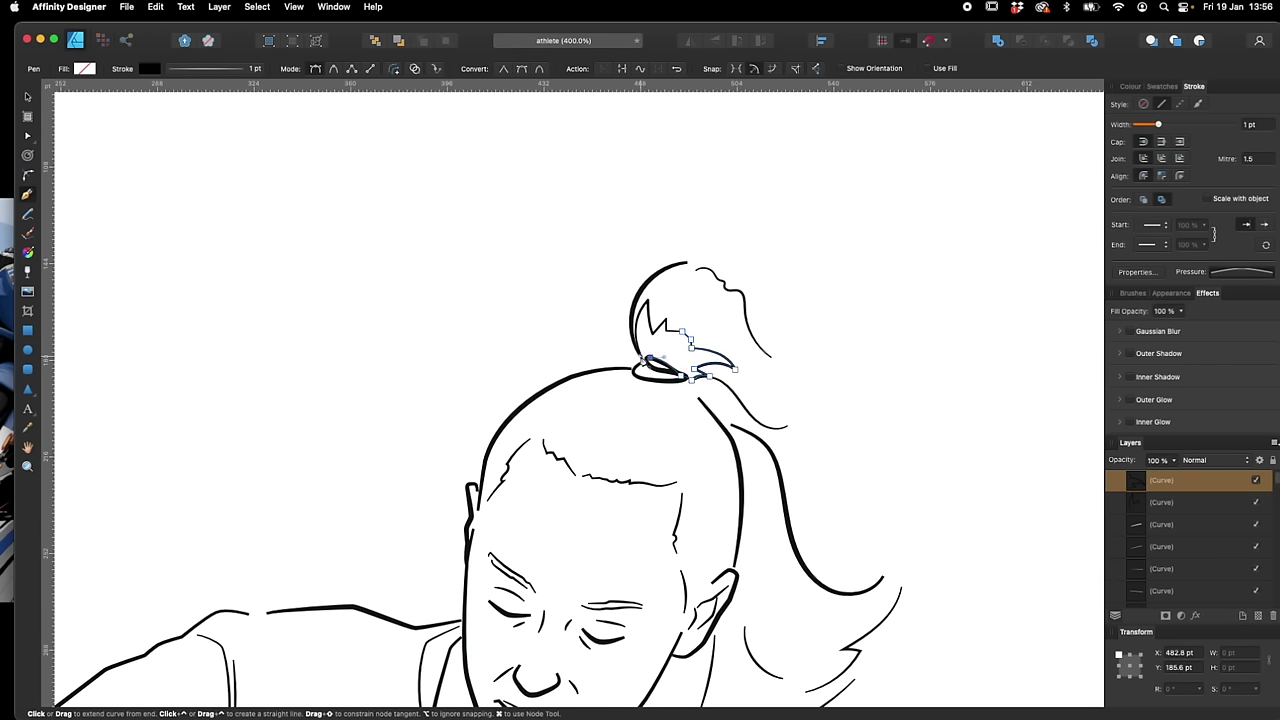
Select both ponytail shadow shapes and give them a solid black fill with no stroke
{"action": "key", "text": "v"}
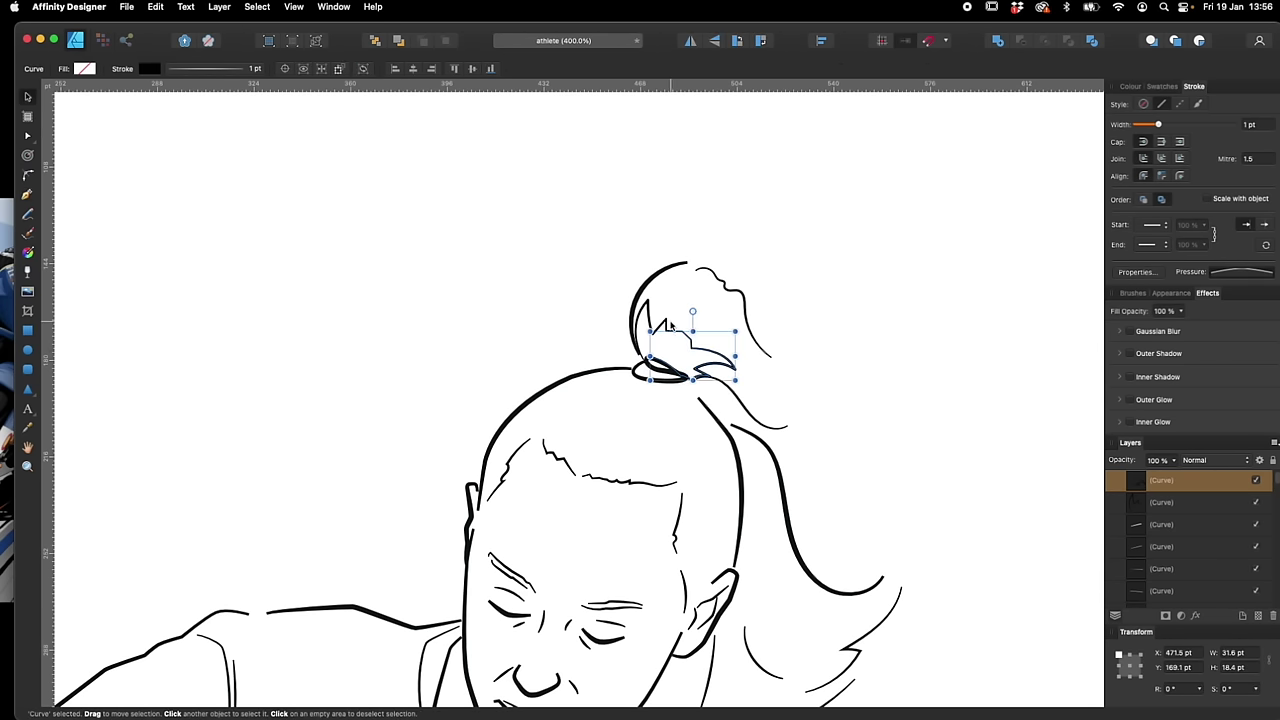
{"action": "left_click", "coordinate": [670, 325], "text": "shift"}
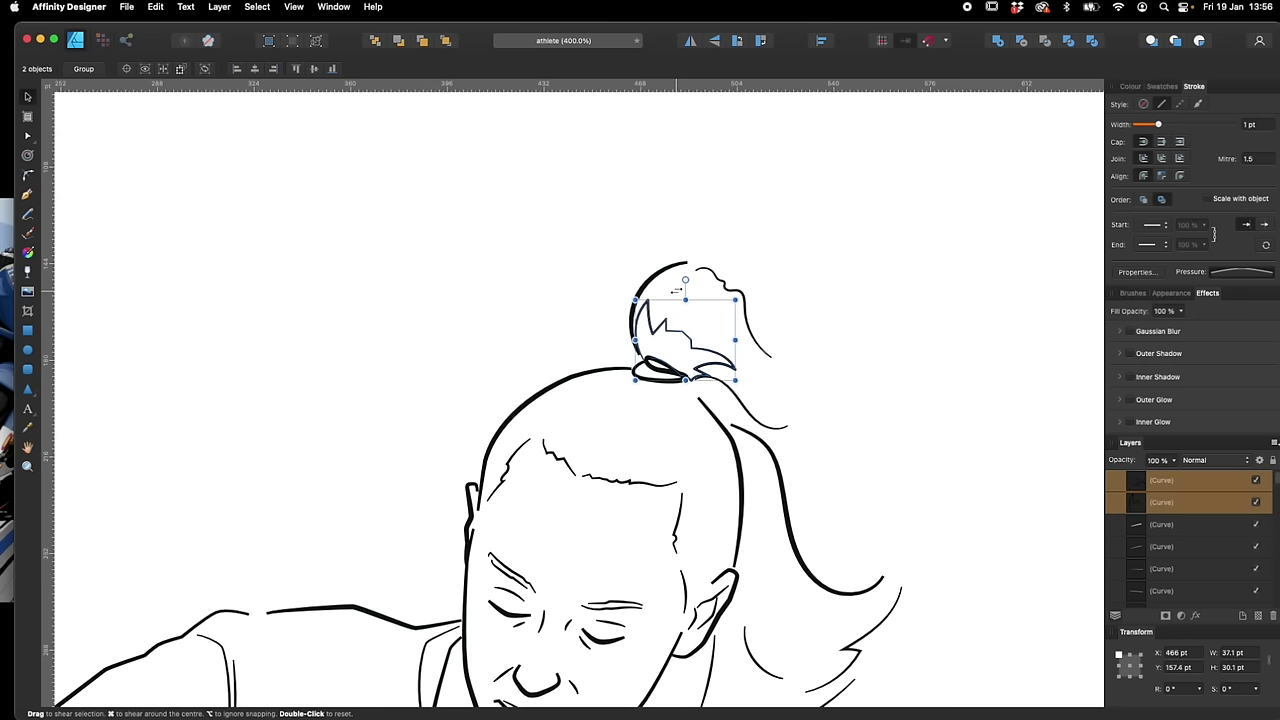
{"action": "left_click", "coordinate": [1141, 87]}
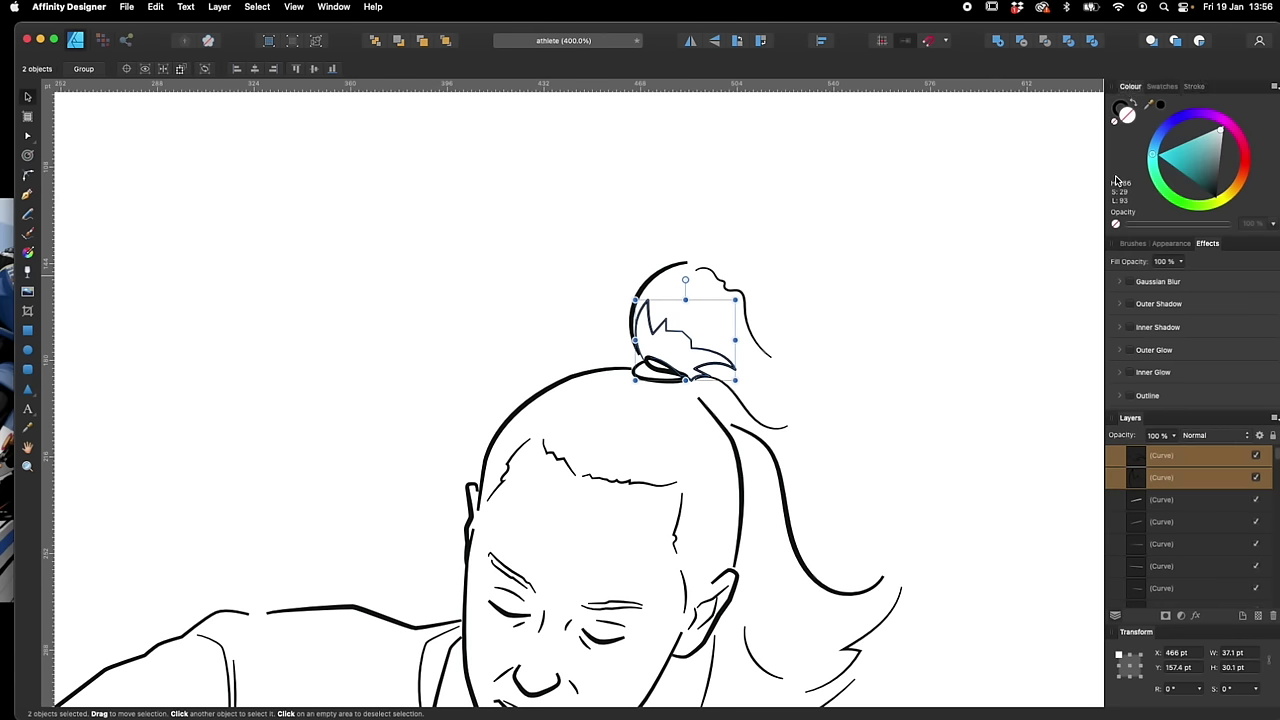
{"action": "left_click", "coordinate": [694, 312]}
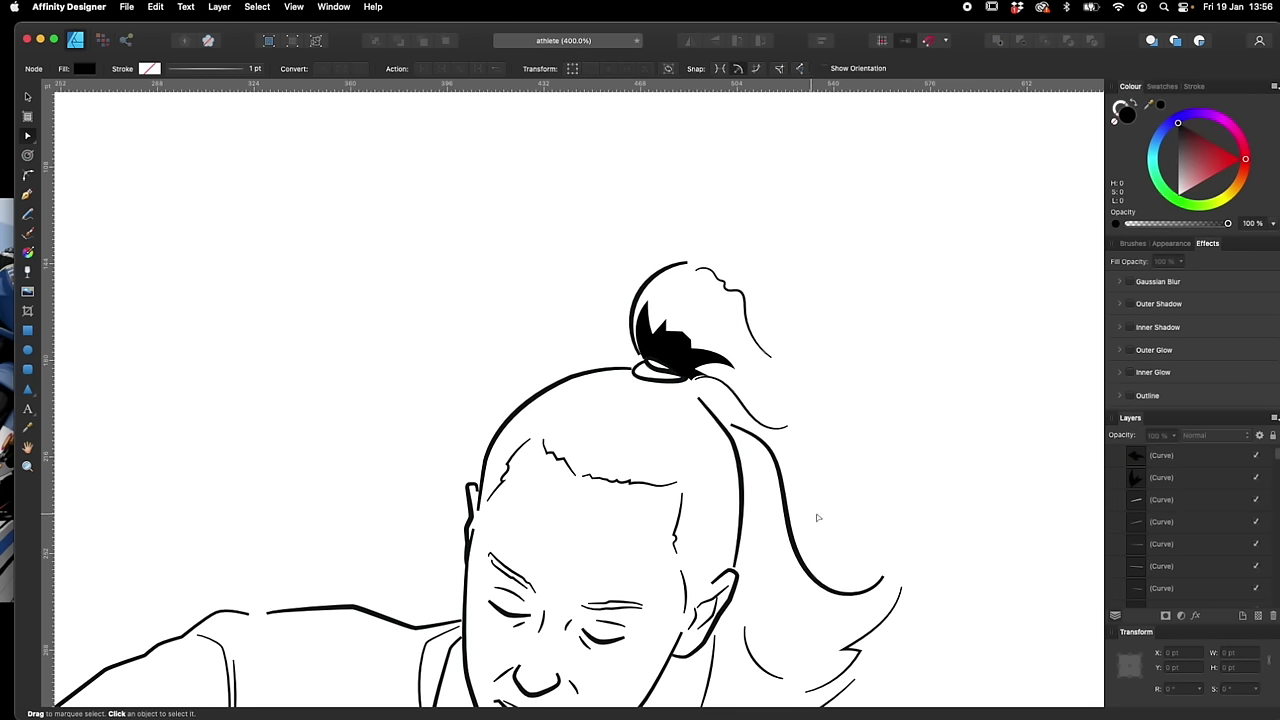
Outline a spiky hair-shadow shape on the crown of the head below the hair tie with the Pen tool
{"action": "key", "text": "p"}
{"action": "left_click", "coordinate": [634, 372]}
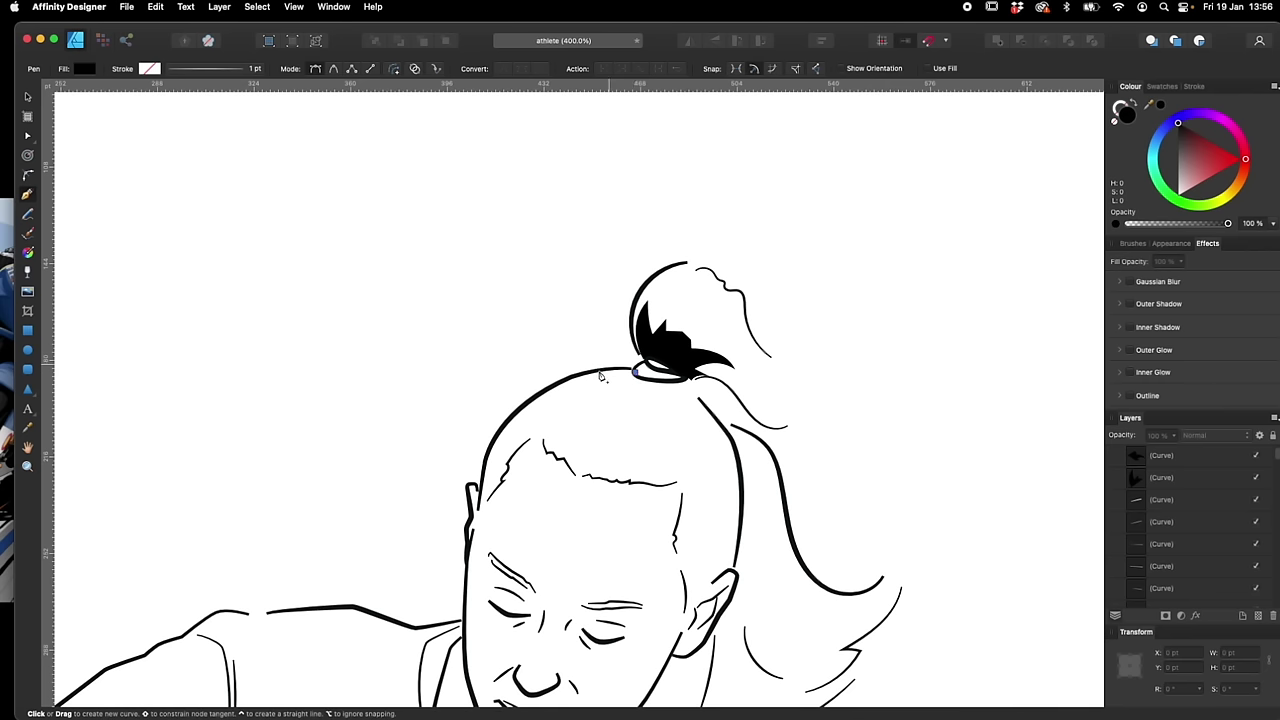
{"action": "left_click_drag", "start_coordinate": [584, 403], "coordinate": [581, 397]}
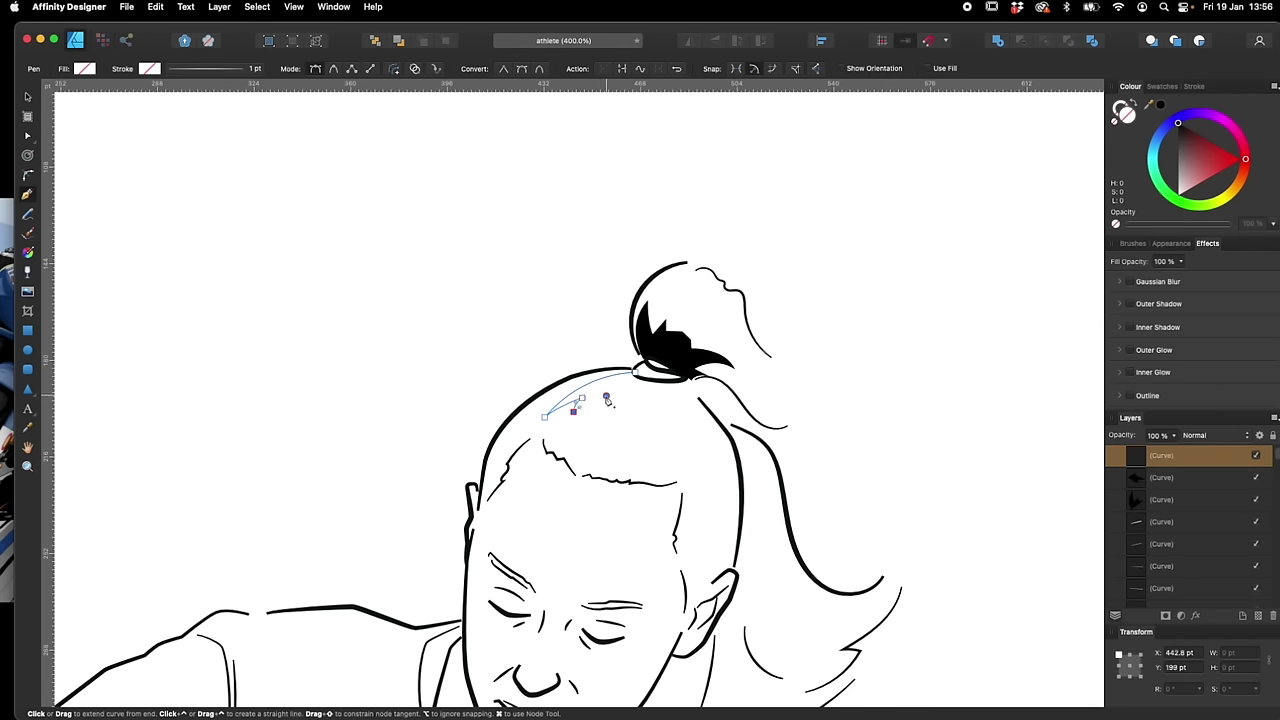
{"action": "left_click_drag", "start_coordinate": [584, 458], "coordinate": [605, 423]}
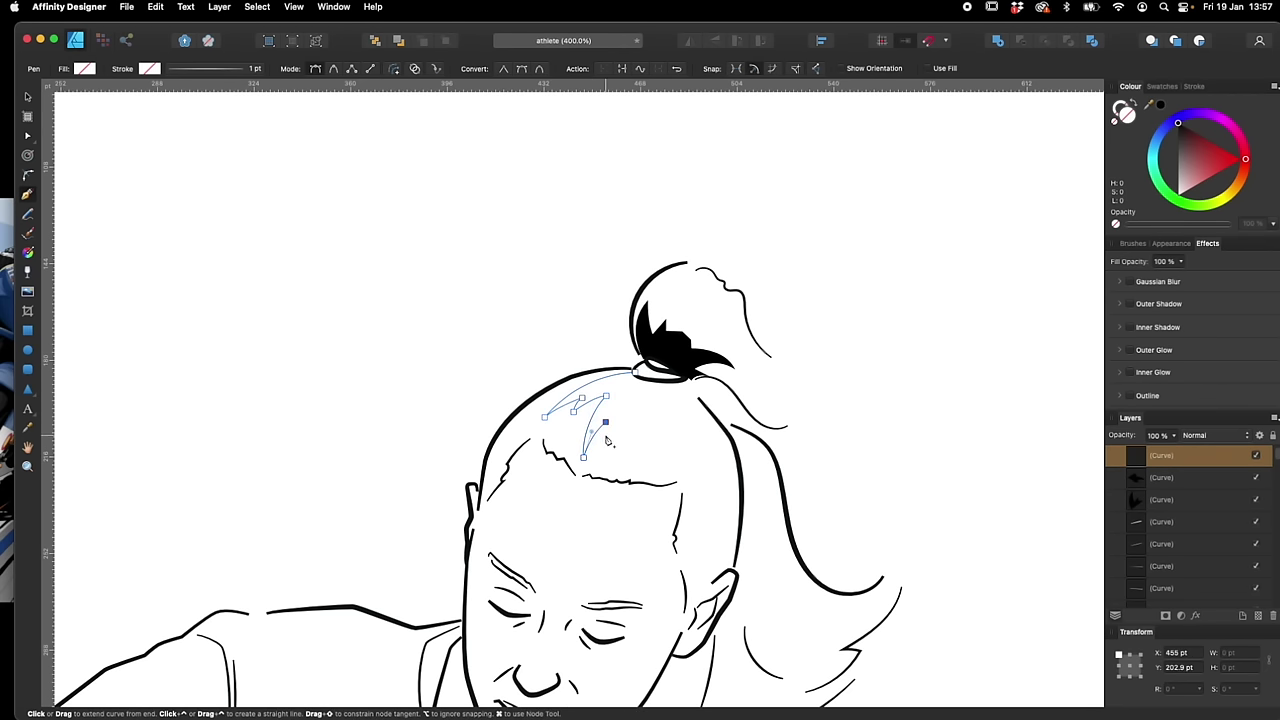
{"action": "left_click", "coordinate": [620, 432]}
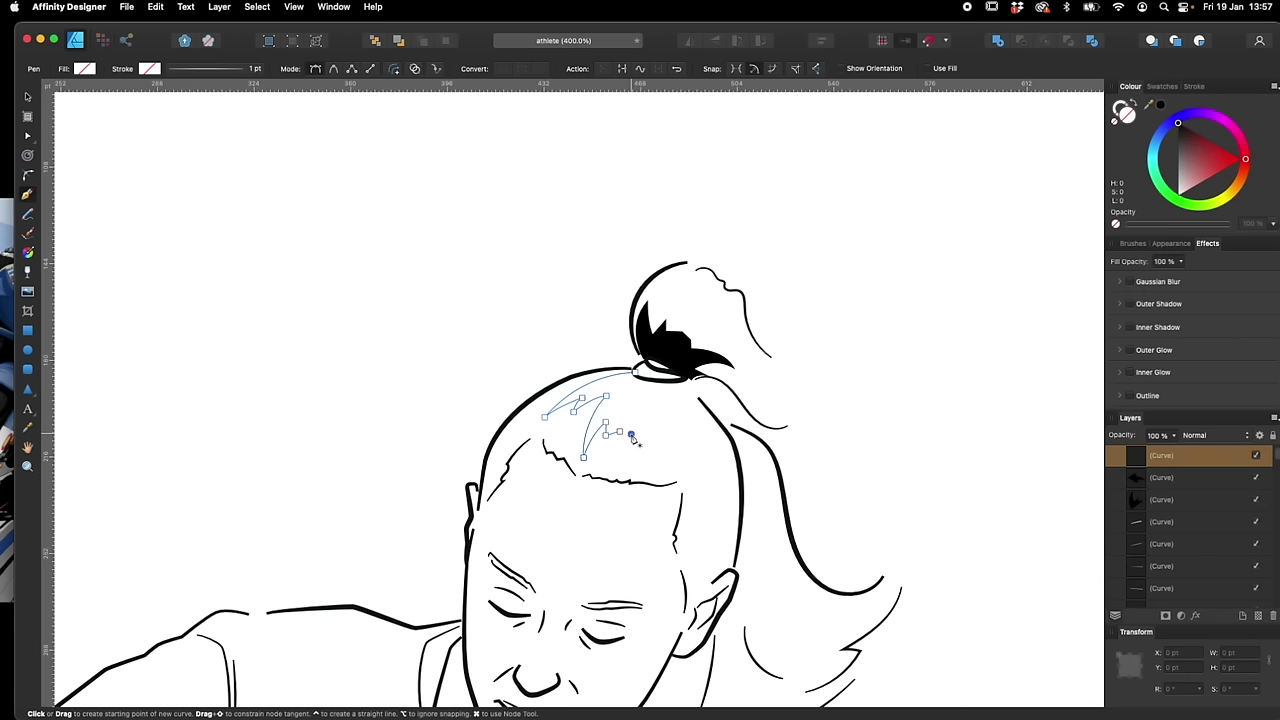
{"action": "key", "text": "super+z"}
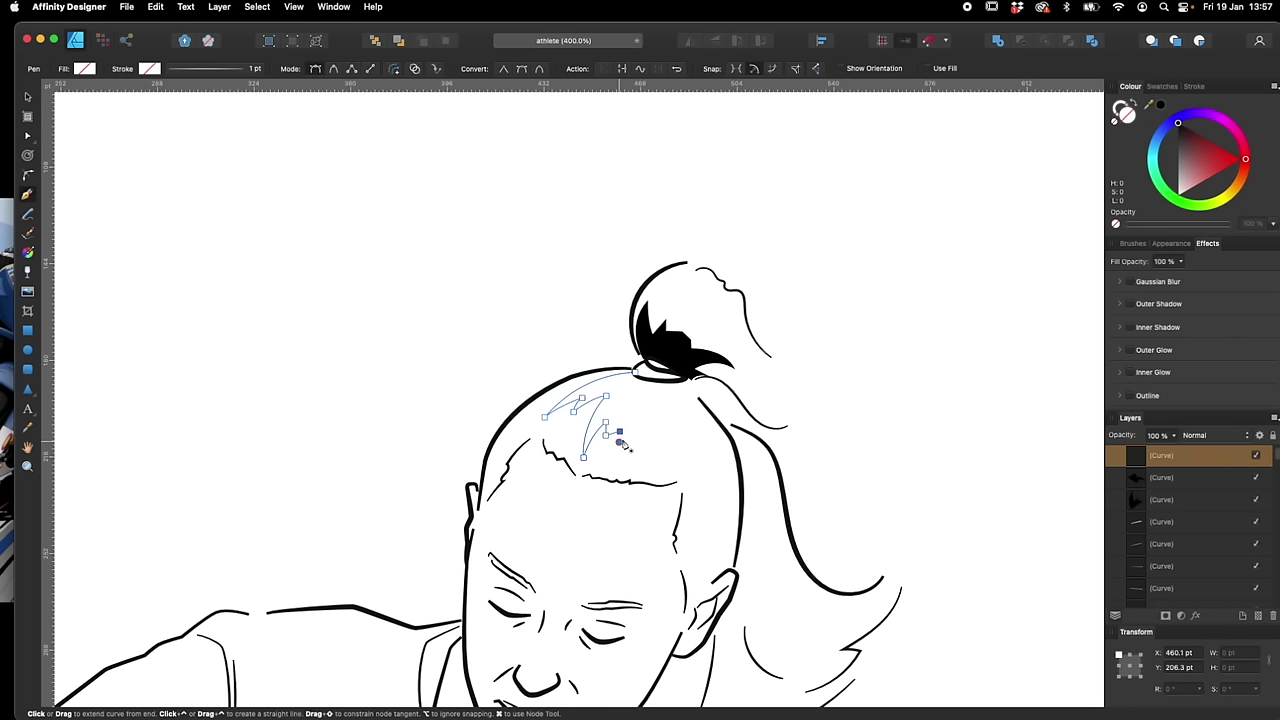
{"action": "left_click", "coordinate": [620, 436]}
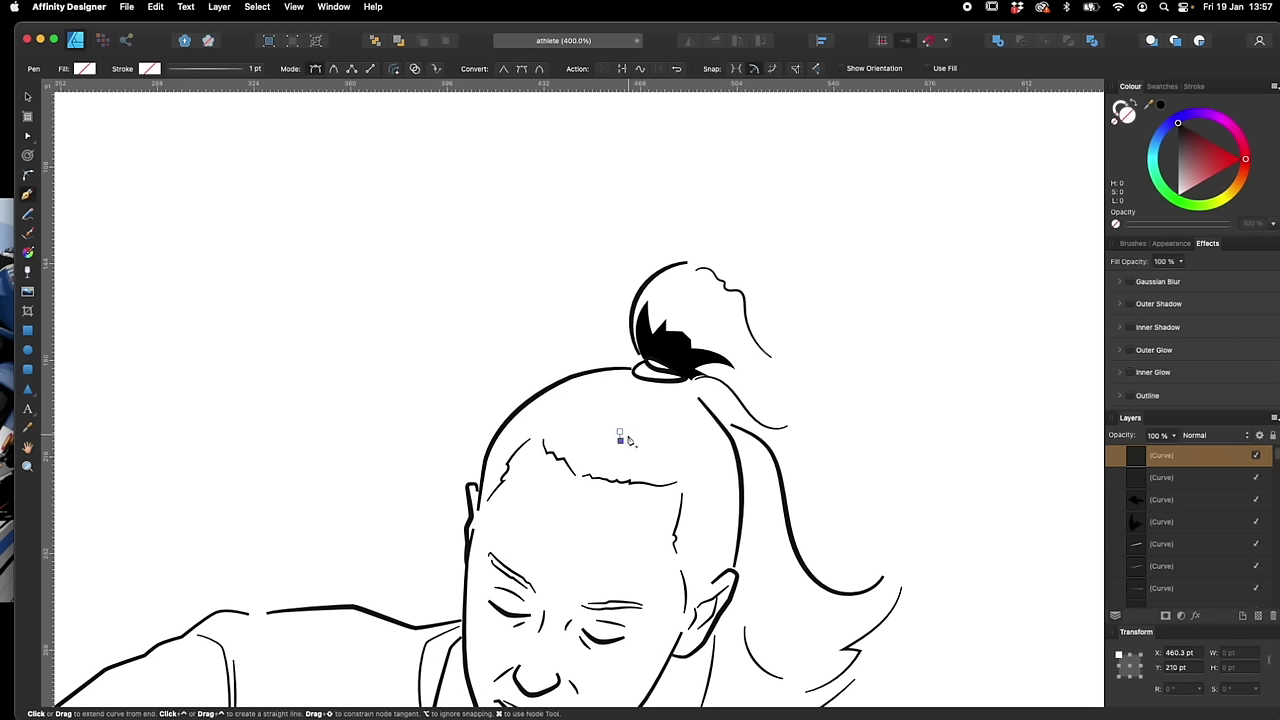
{"action": "key", "text": "super+z"}
{"action": "left_click", "coordinate": [620, 433]}
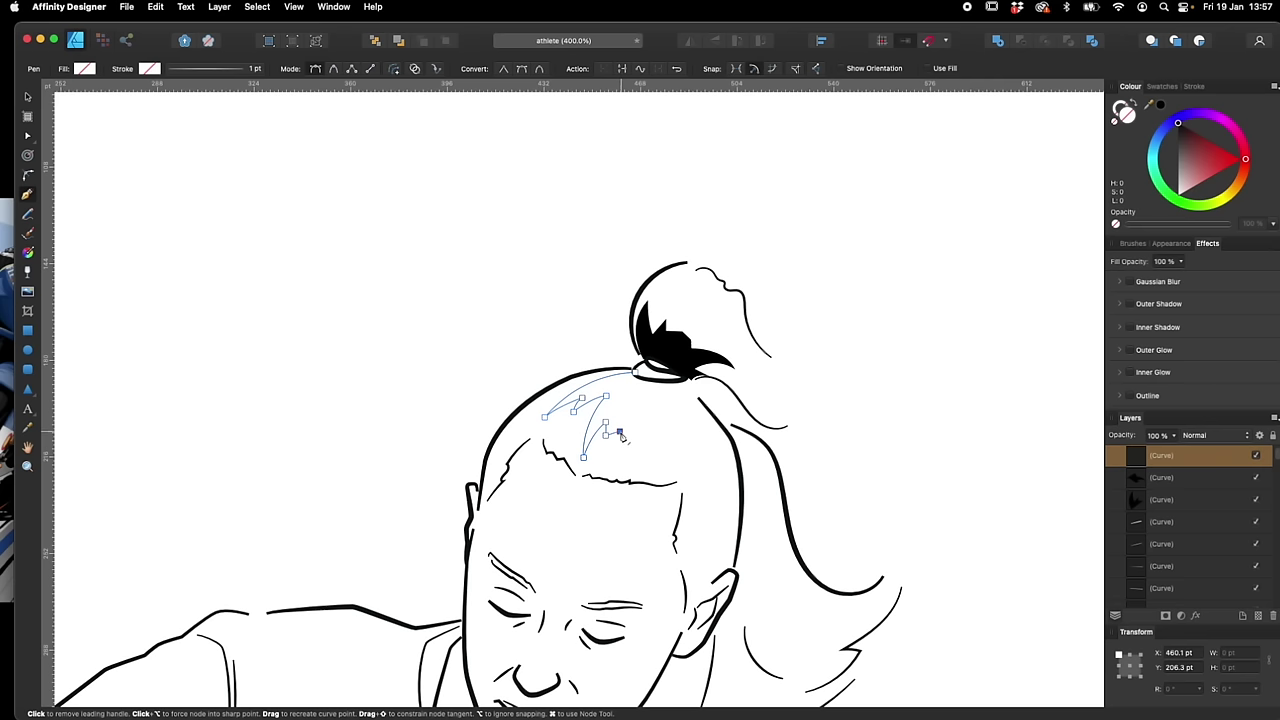
{"action": "left_click", "coordinate": [630, 424]}
{"action": "left_click", "coordinate": [639, 435]}
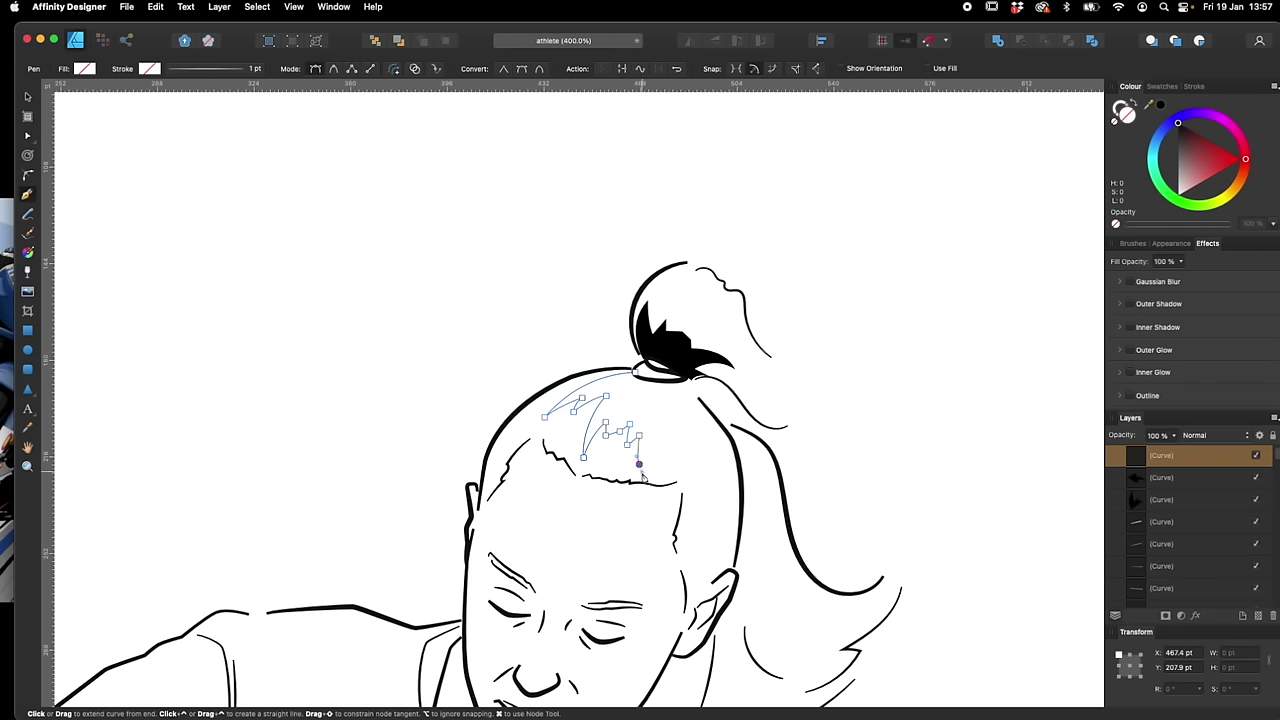
{"action": "left_click", "coordinate": [649, 449]}
{"action": "key", "text": "Escape"}
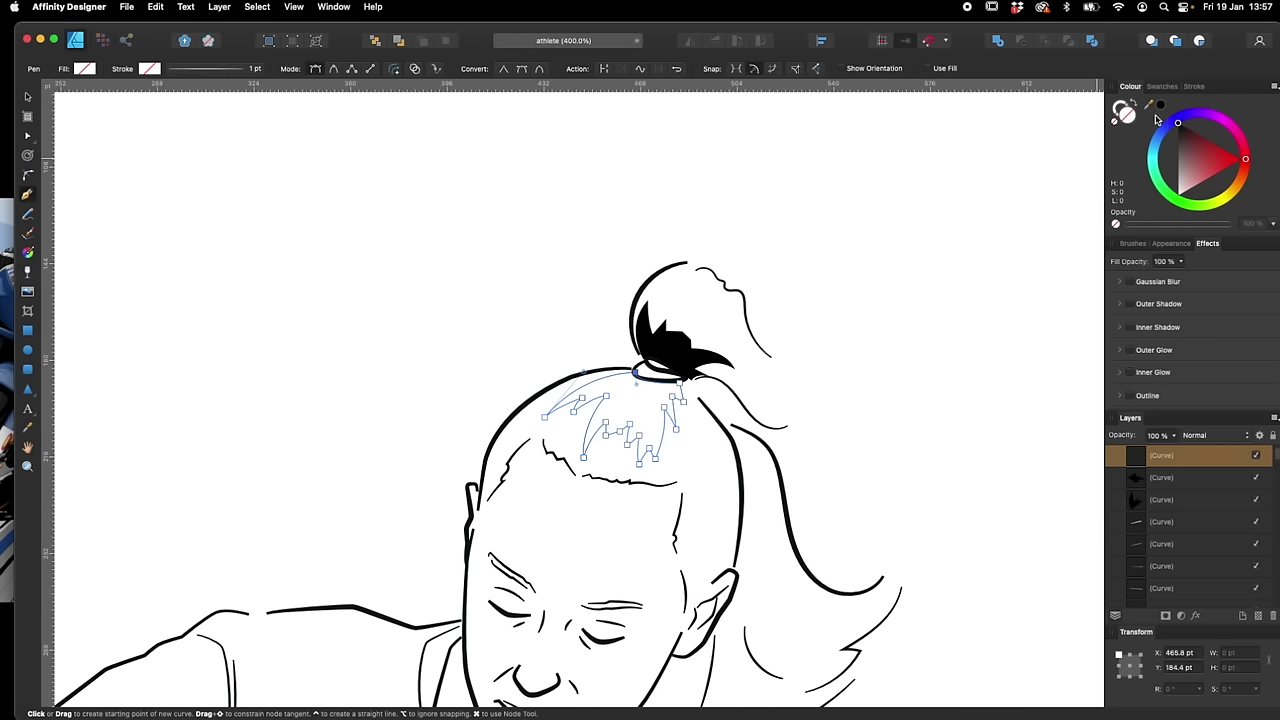
Fill the crown hair-shadow shape solid black and deselect it
{"action": "left_click", "coordinate": [1159, 106]}
{"action": "key", "text": "v"}
{"action": "left_click", "coordinate": [805, 425]}
Outline a long shadow shape with pointed strands down the hanging hair behind the head and ear with the Pen tool
{"action": "left_click_drag", "start_coordinate": [845, 514], "coordinate": [814, 422]}
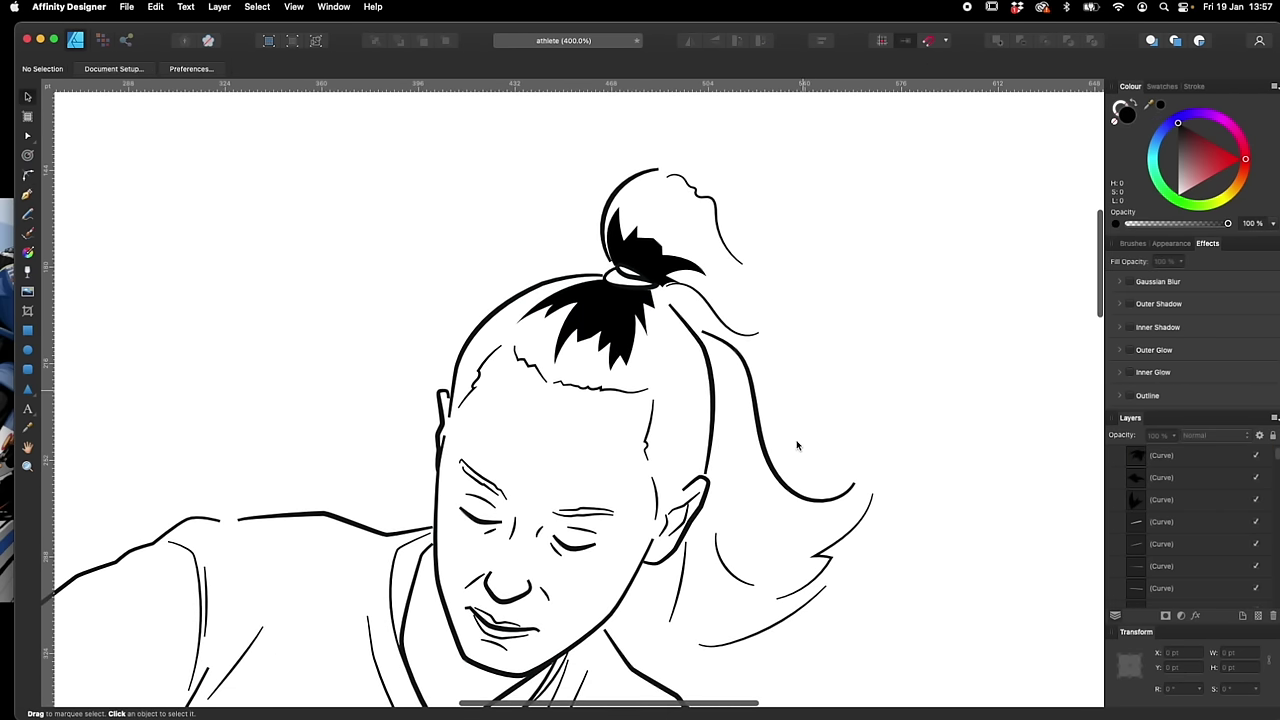
{"action": "key", "text": "p"}
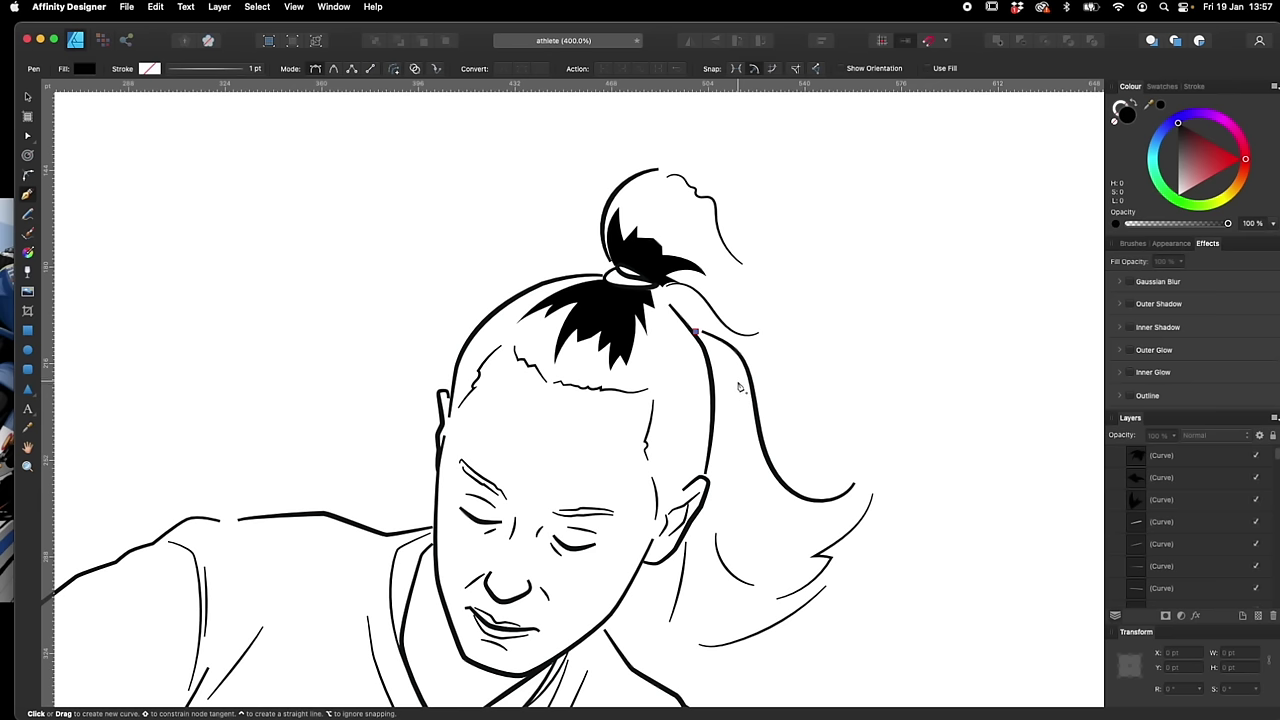
{"action": "left_click", "coordinate": [723, 369]}
{"action": "left_click_drag", "start_coordinate": [738, 424], "coordinate": [737, 466]}
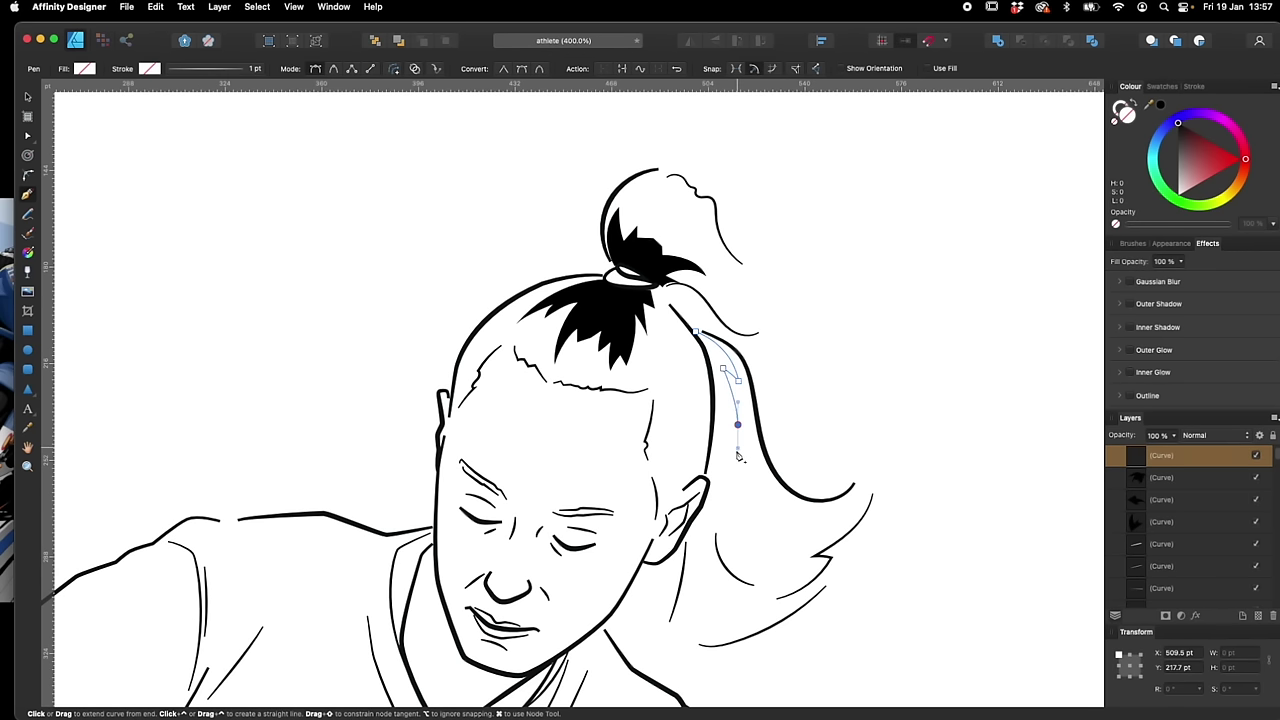
{"action": "left_click_drag", "start_coordinate": [758, 558], "coordinate": [793, 586]}
{"action": "left_click", "coordinate": [721, 512]}
{"action": "left_click_drag", "start_coordinate": [772, 519], "coordinate": [766, 469]}
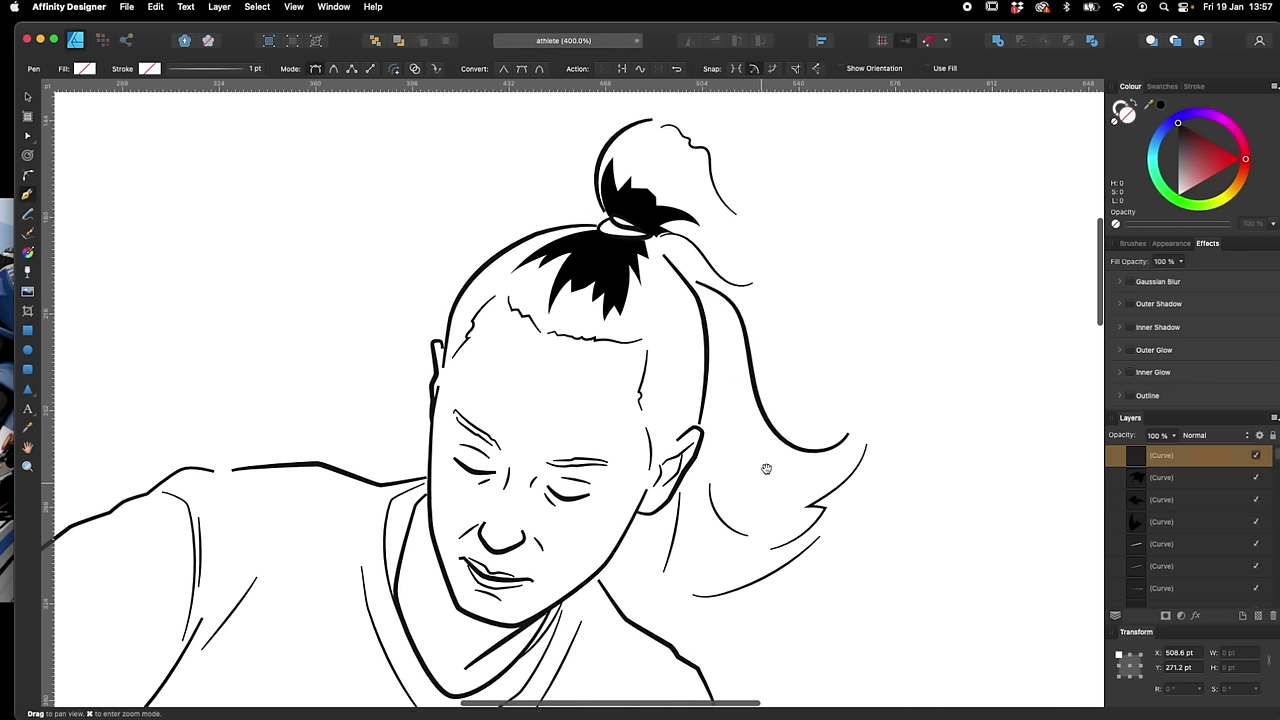
{"action": "left_click", "coordinate": [716, 501]}
{"action": "left_click", "coordinate": [704, 484]}
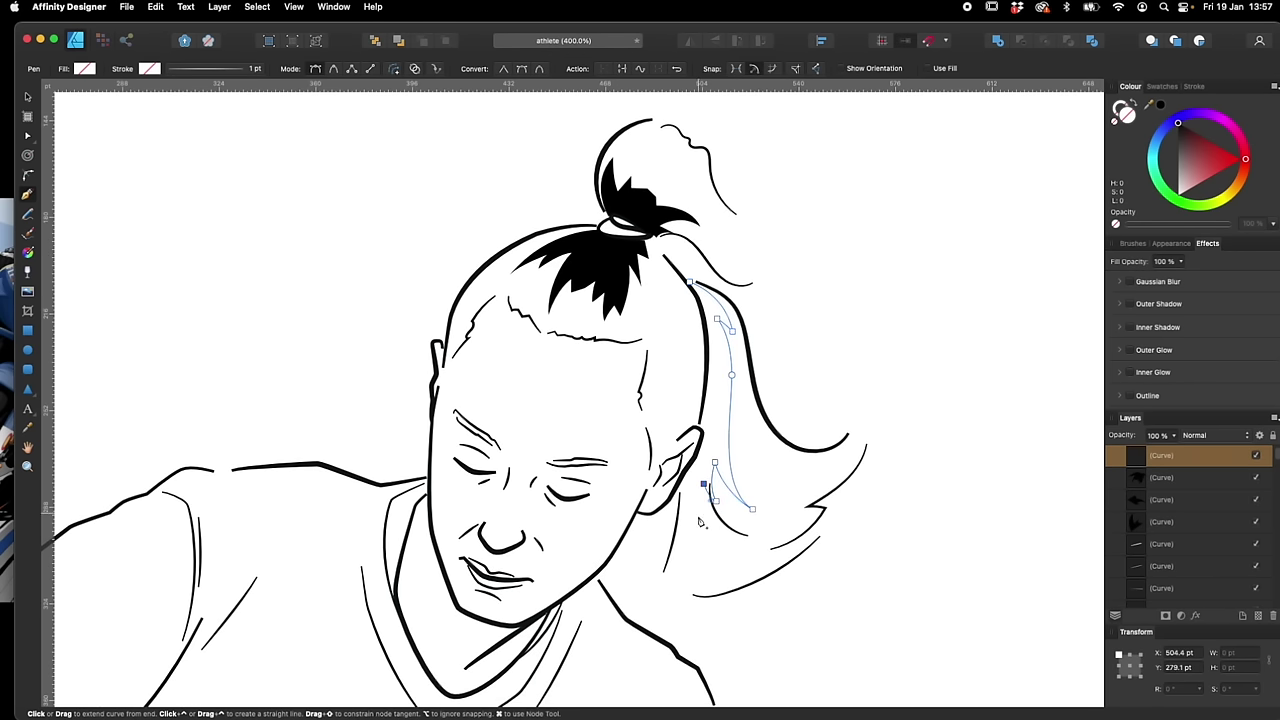
{"action": "left_click", "coordinate": [692, 532]}
{"action": "left_click", "coordinate": [690, 282]}
Fill the hanging hair's shadow shape solid black and deselect it
{"action": "left_click", "coordinate": [1160, 104]}
{"action": "key", "text": "v"}
{"action": "left_click", "coordinate": [855, 507]}
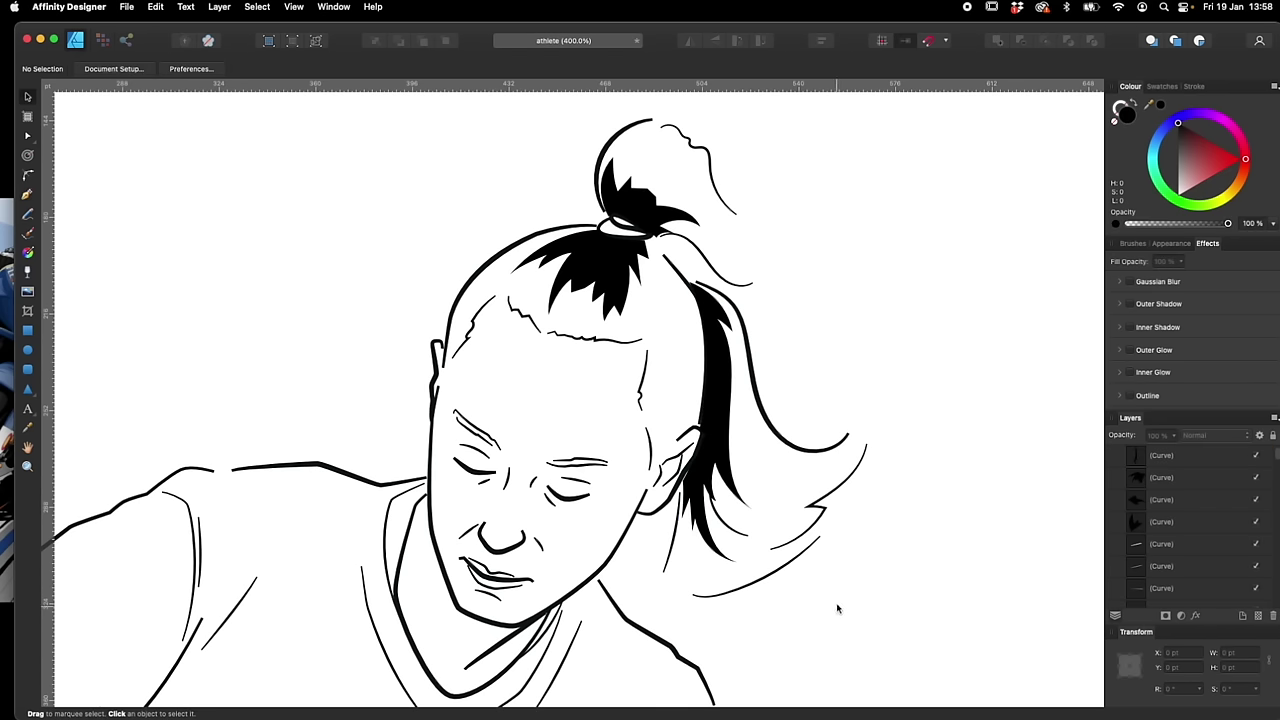
Draw a black-filled shape thickening the lash line of the athlete's left eye with the Pen tool
{"action": "scroll", "coordinate": [797, 604], "scroll_direction": "up", "scroll_amount": 4}
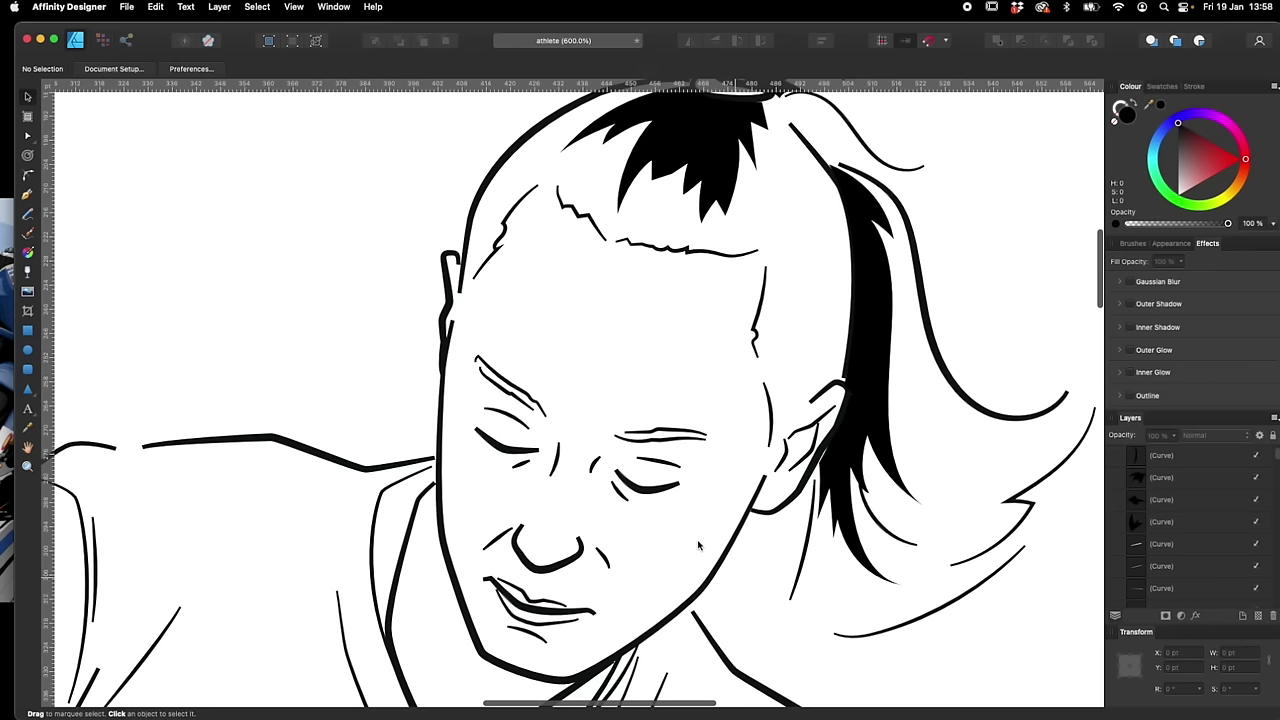
{"action": "key", "text": "p"}
{"action": "scroll", "coordinate": [665, 520], "scroll_direction": "down", "scroll_amount": 2}
{"action": "left_click", "coordinate": [580, 436]}
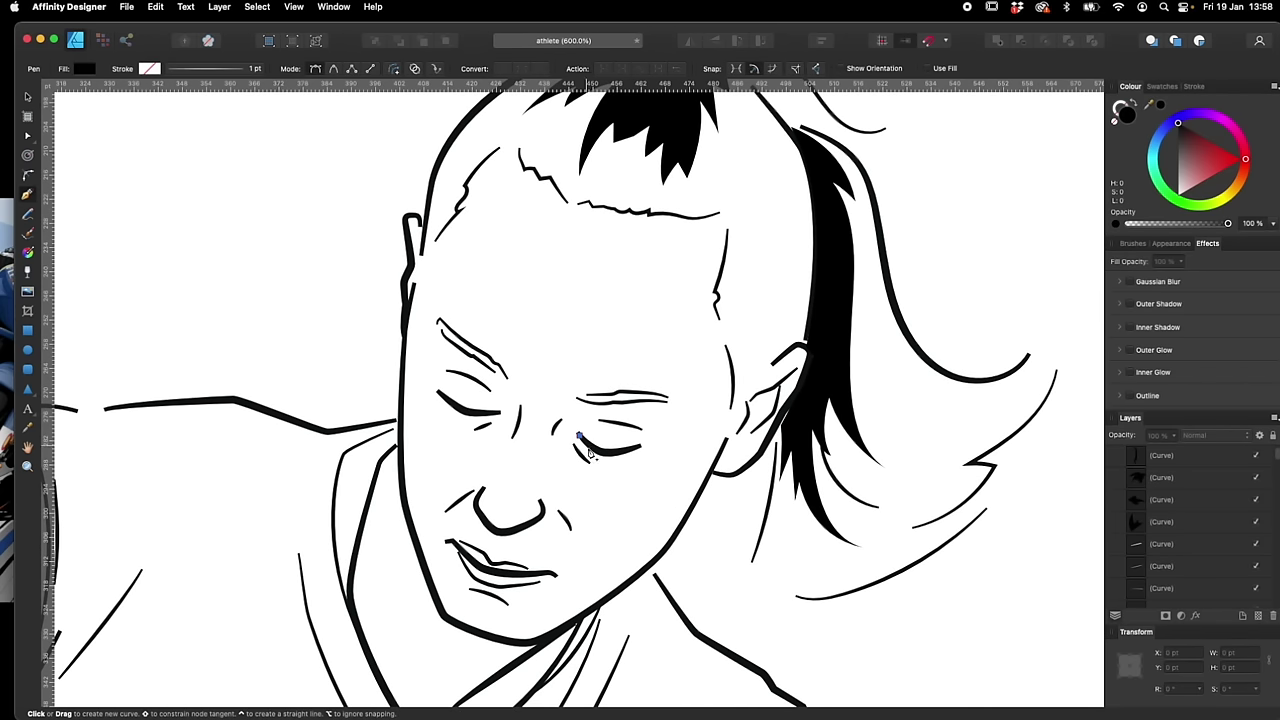
{"action": "left_click", "coordinate": [634, 456]}
{"action": "key", "text": "Escape"}
{"action": "key", "text": "v"}
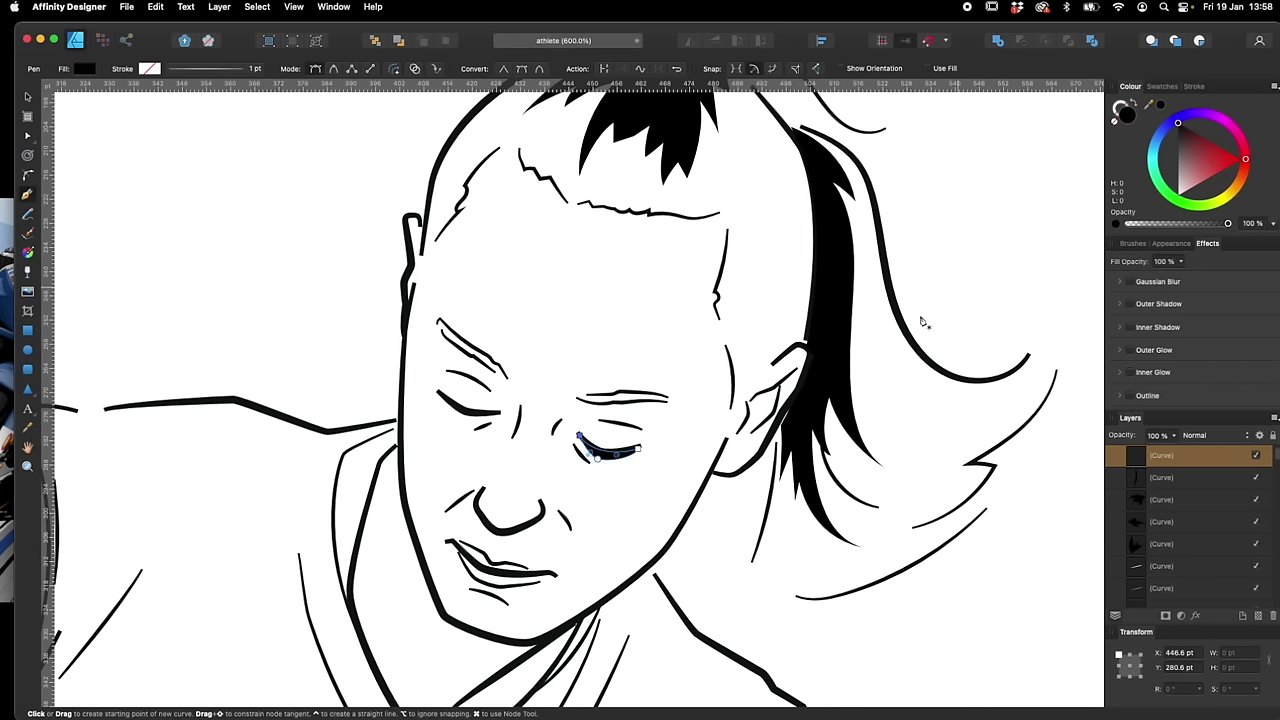
{"action": "left_click", "coordinate": [660, 490]}
Add short black eyelashes under the athlete's left eye, then swap the fill and stroke colours
{"action": "key", "text": "b"}
{"action": "key", "text": "n"}
{"action": "mouse_move", "coordinate": [610, 450]}
{"action": "left_mouse_down"}
{"action": "mouse_move", "coordinate": [608, 461]}
{"action": "mouse_move", "coordinate": [594, 434]}
{"action": "mouse_move", "coordinate": [652, 468]}
{"action": "left_mouse_up"}
{"action": "key", "text": "v"}
{"action": "left_click", "coordinate": [1161, 106]}
{"action": "key", "text": "shift+x"}
{"action": "left_click", "coordinate": [684, 397]}
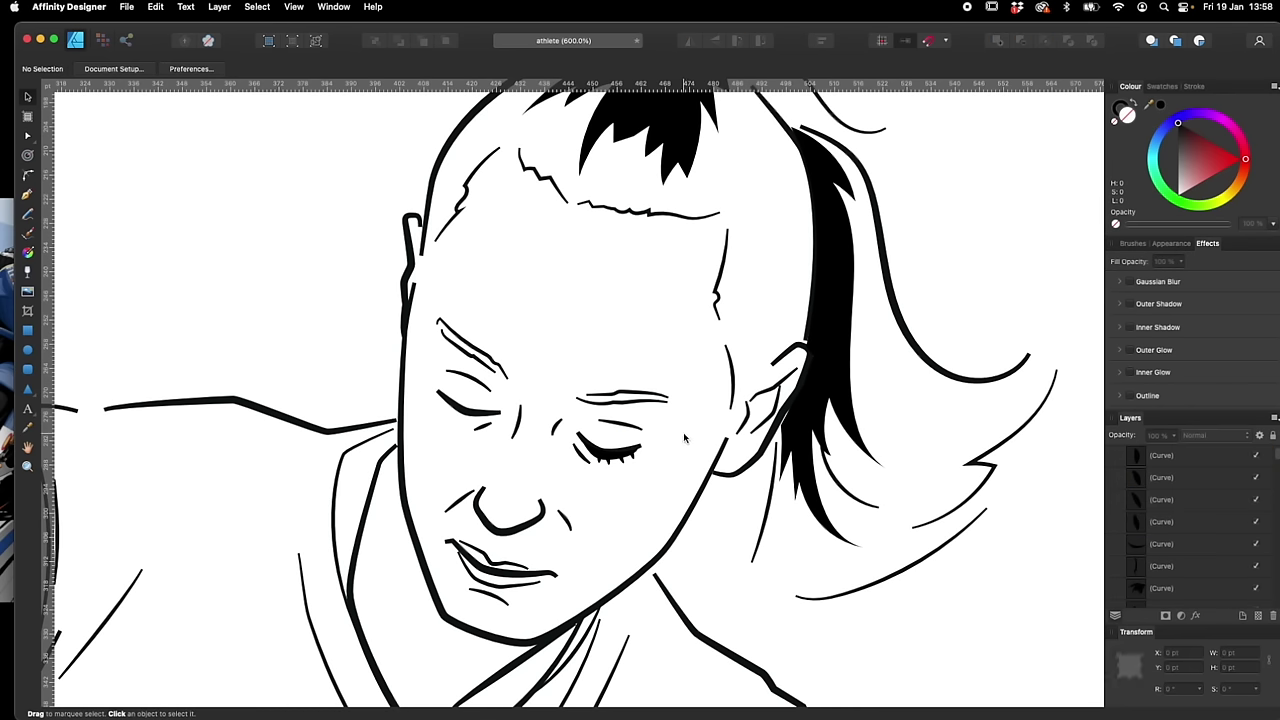
Draw a black-filled shape thickening the lash line of the athlete's right eye with the Pen tool
{"action": "key", "text": "p"}
{"action": "left_click", "coordinate": [434, 395]}
{"action": "left_click_drag", "start_coordinate": [482, 416], "coordinate": [487, 414]}
{"action": "left_click", "coordinate": [500, 413]}
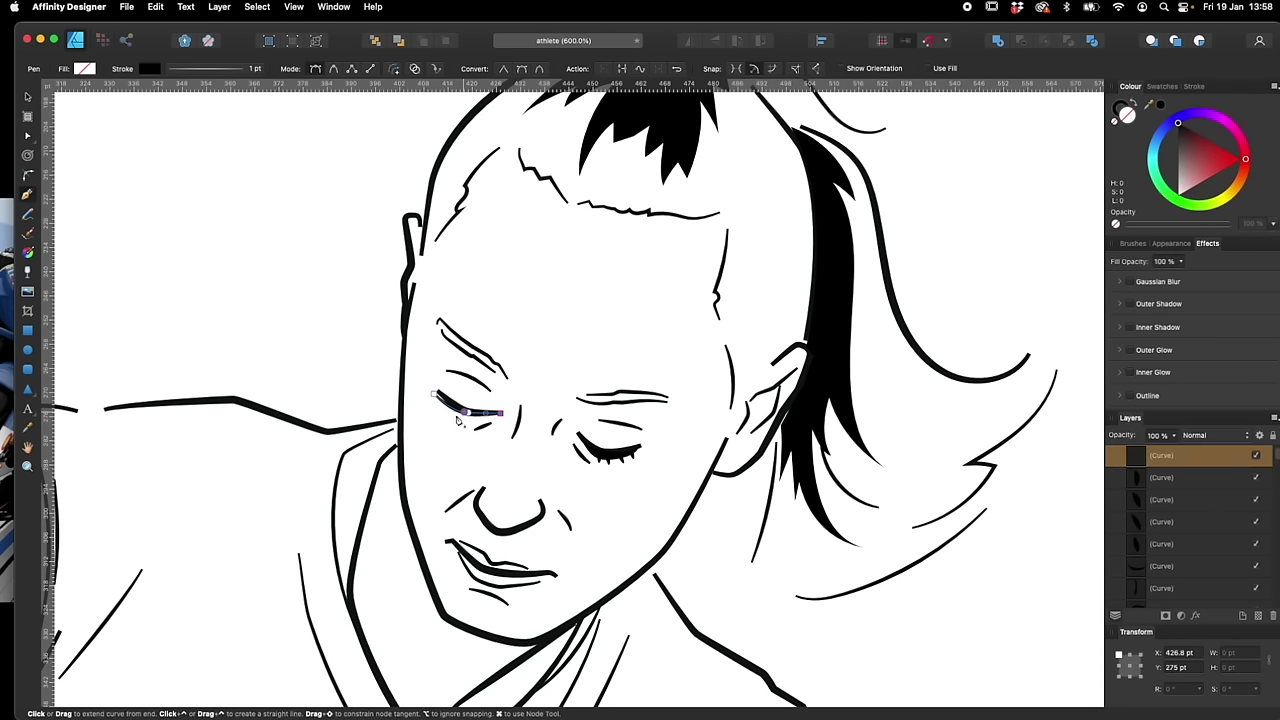
{"action": "key", "text": "super+equal"}
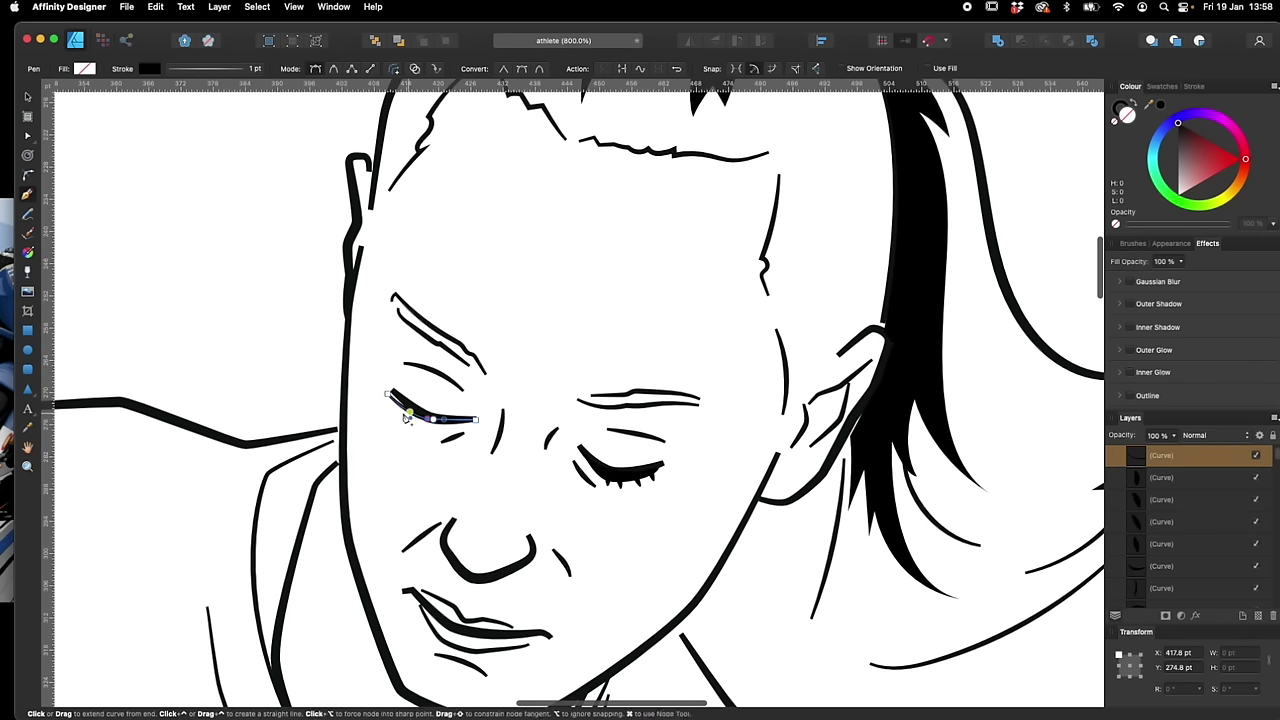
{"action": "left_click", "coordinate": [379, 401]}
{"action": "key", "text": "shift+x"}
{"action": "key", "text": "v"}
{"action": "left_click", "coordinate": [645, 587]}
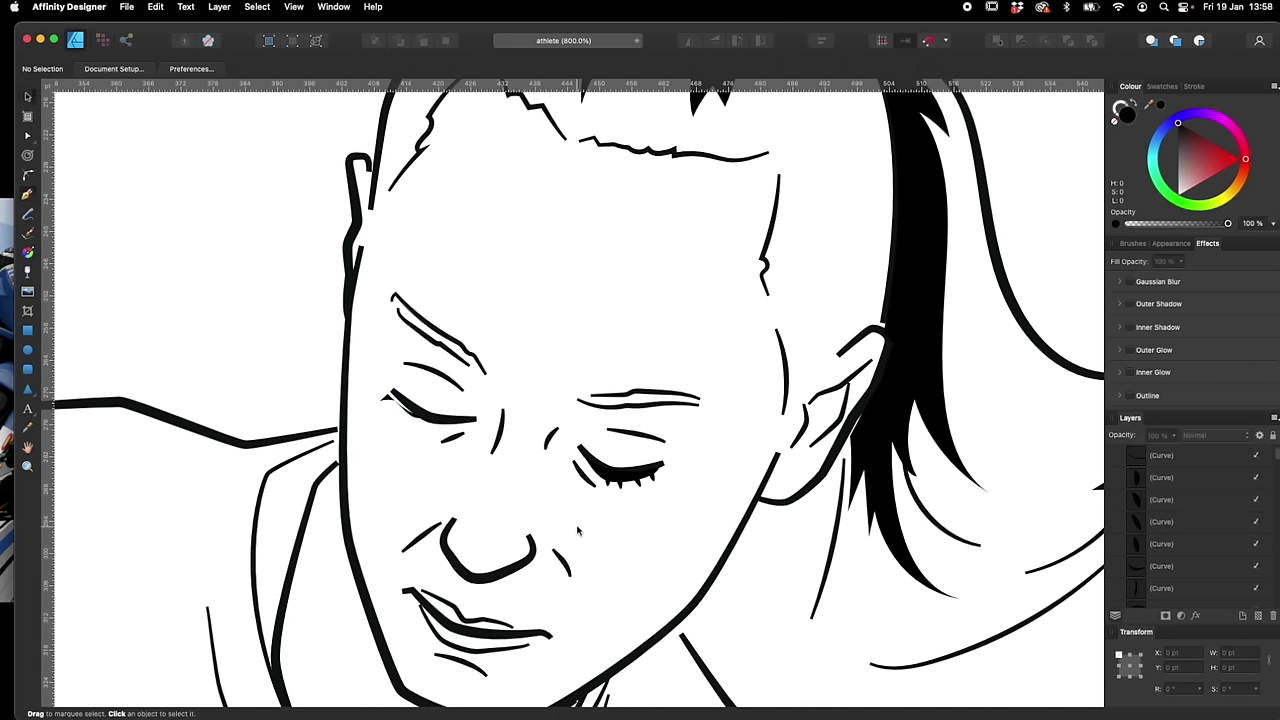
Adjust the nodes at the outer corner of the right eye's lash shape with the Node tool
{"action": "key", "text": "a"}
{"action": "left_click", "coordinate": [394, 397]}
{"action": "left_click", "coordinate": [389, 395]}
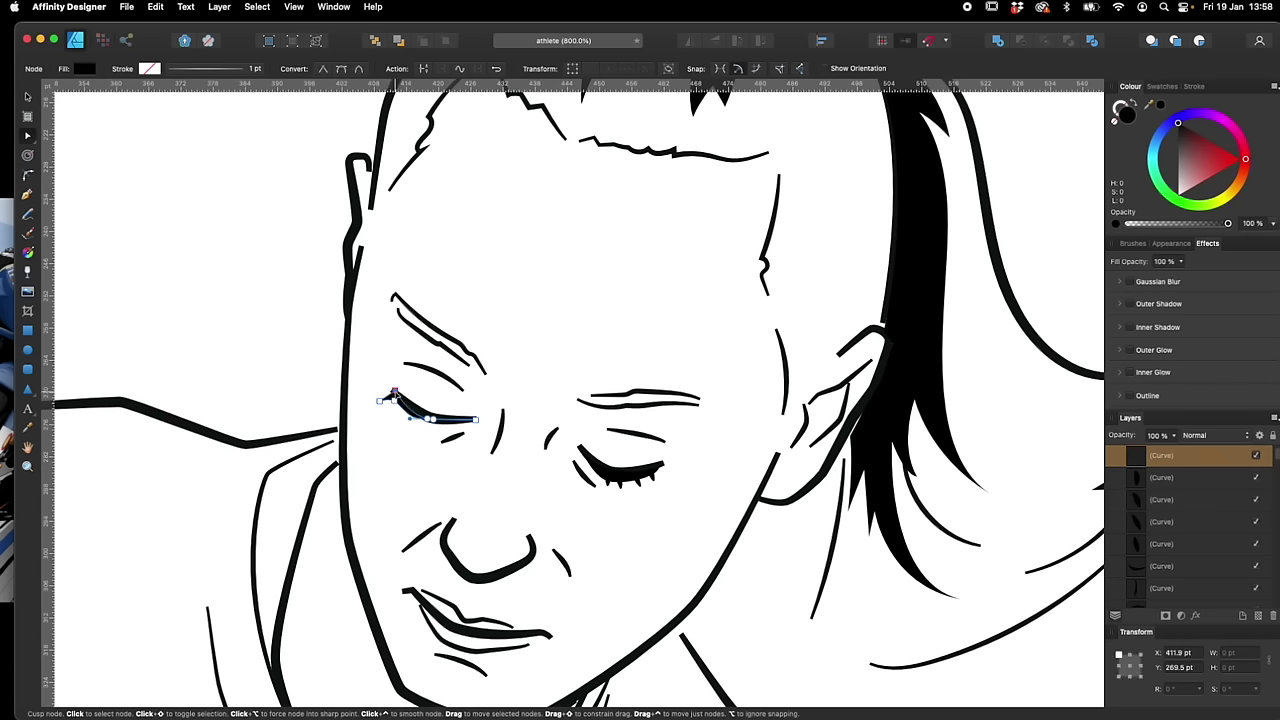
{"action": "key", "text": "Escape"}
Add four short black eyelashes under the athlete's right eye and deselect them
{"action": "key", "text": "v"}
{"action": "left_click", "coordinate": [619, 476]}
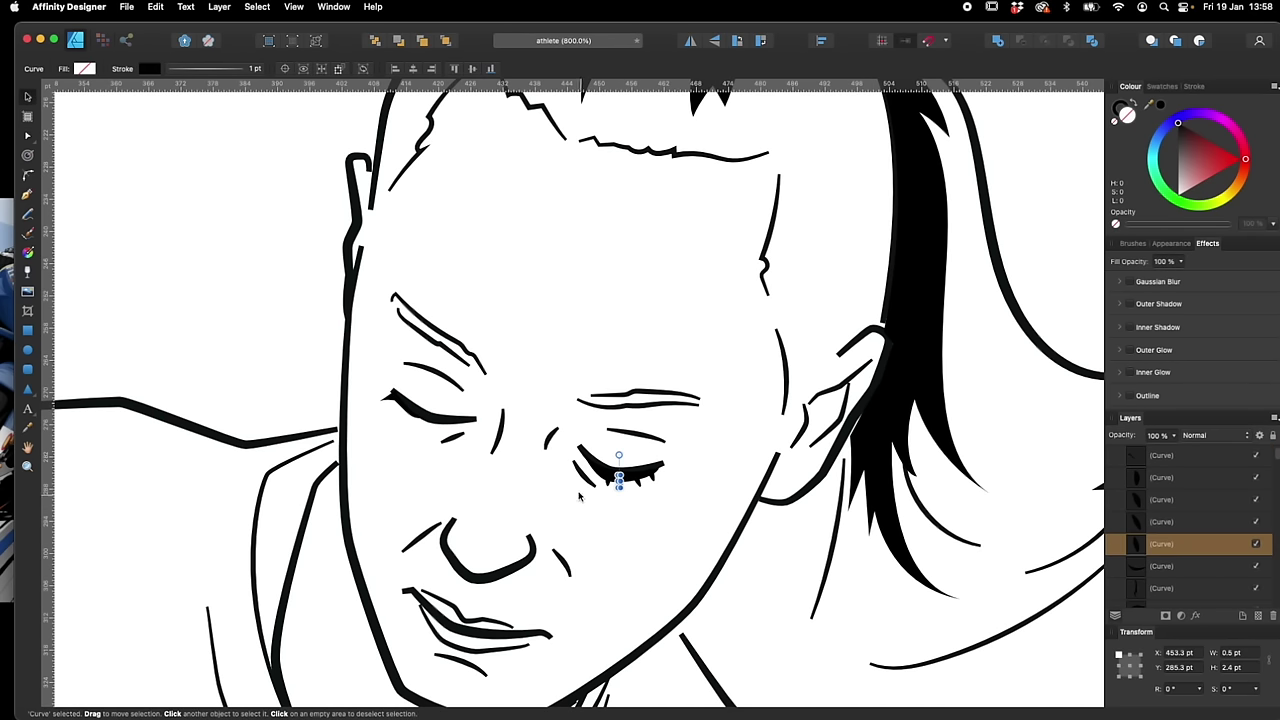
{"action": "key", "text": "n"}
{"action": "mouse_move", "coordinate": [408, 401]}
{"action": "left_mouse_down"}
{"action": "mouse_move", "coordinate": [490, 436]}
{"action": "mouse_move", "coordinate": [462, 428]}
{"action": "left_mouse_up"}
{"action": "key", "text": "v"}
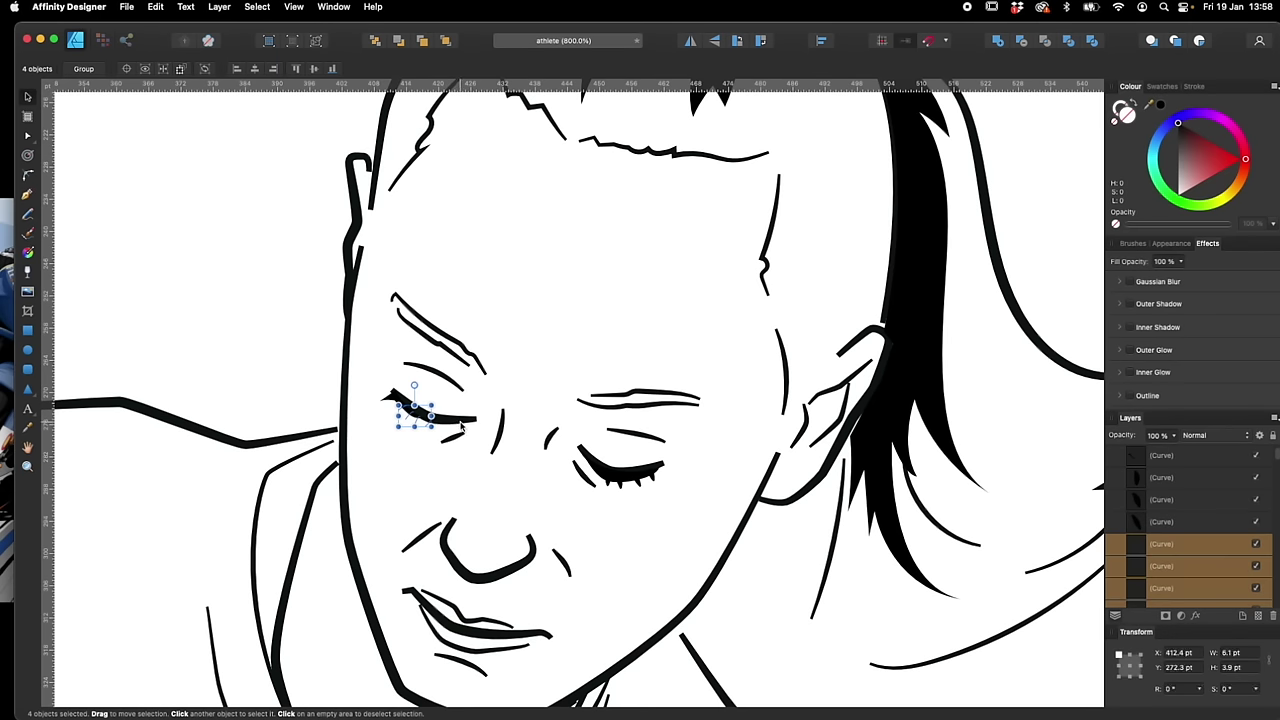
{"action": "left_click", "coordinate": [1162, 106]}
{"action": "key", "text": "shift+x"}
{"action": "left_click", "coordinate": [671, 514]}
Draw a pointed shadow shape on the neck below the jaw with the Pen tool and fill it solid black
{"action": "key", "text": "super+minus"}
{"action": "key", "text": "super+minus"}
{"action": "key", "text": "super+minus"}
{"action": "key", "text": "super+minus"}
{"action": "key", "text": "super+minus"}
{"action": "key", "text": "super+minus"}
{"action": "key", "text": "super+minus"}
{"action": "key", "text": "super+minus"}
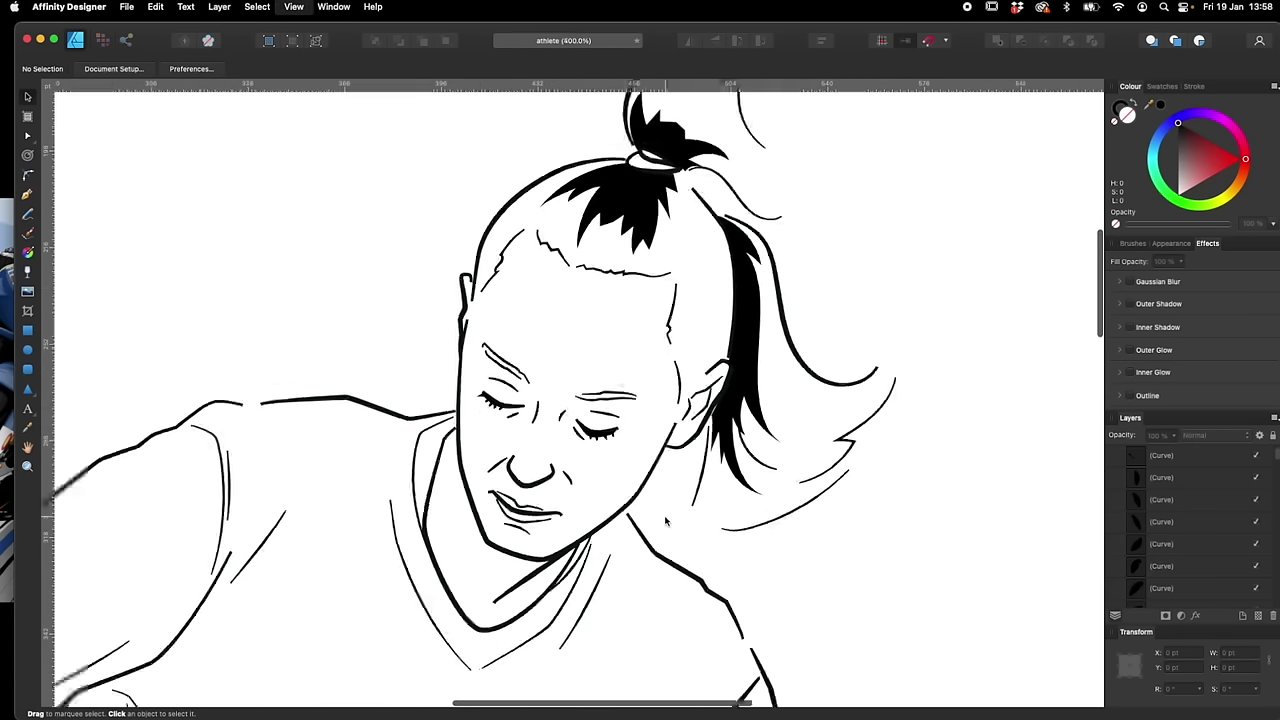
{"action": "key", "text": "super+equal"}
{"action": "key", "text": "super+equal"}
{"action": "key", "text": "super+equal"}
{"action": "key", "text": "super+equal"}
{"action": "key", "text": "super+equal"}
{"action": "scroll", "coordinate": [812, 630], "scroll_direction": "down", "scroll_amount": 2}
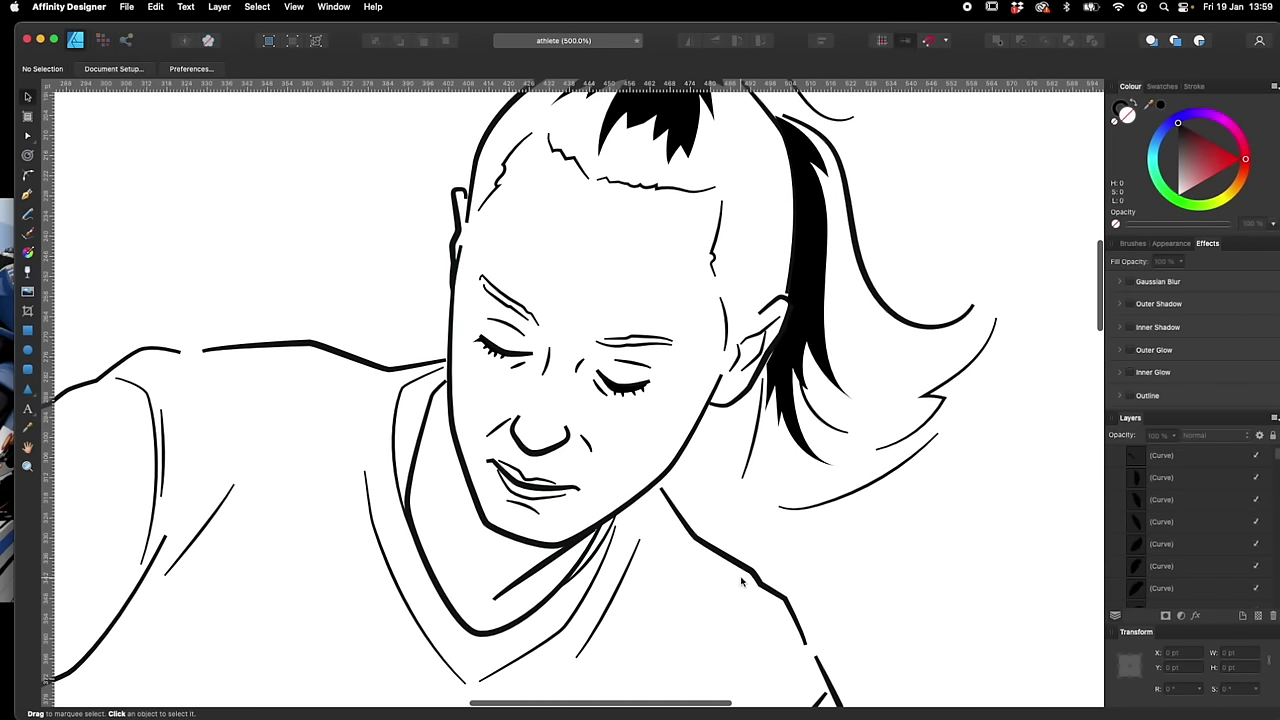
{"action": "key", "text": "p"}
{"action": "left_click", "coordinate": [583, 538]}
{"action": "left_click", "coordinate": [517, 585]}
{"action": "left_click", "coordinate": [552, 569]}
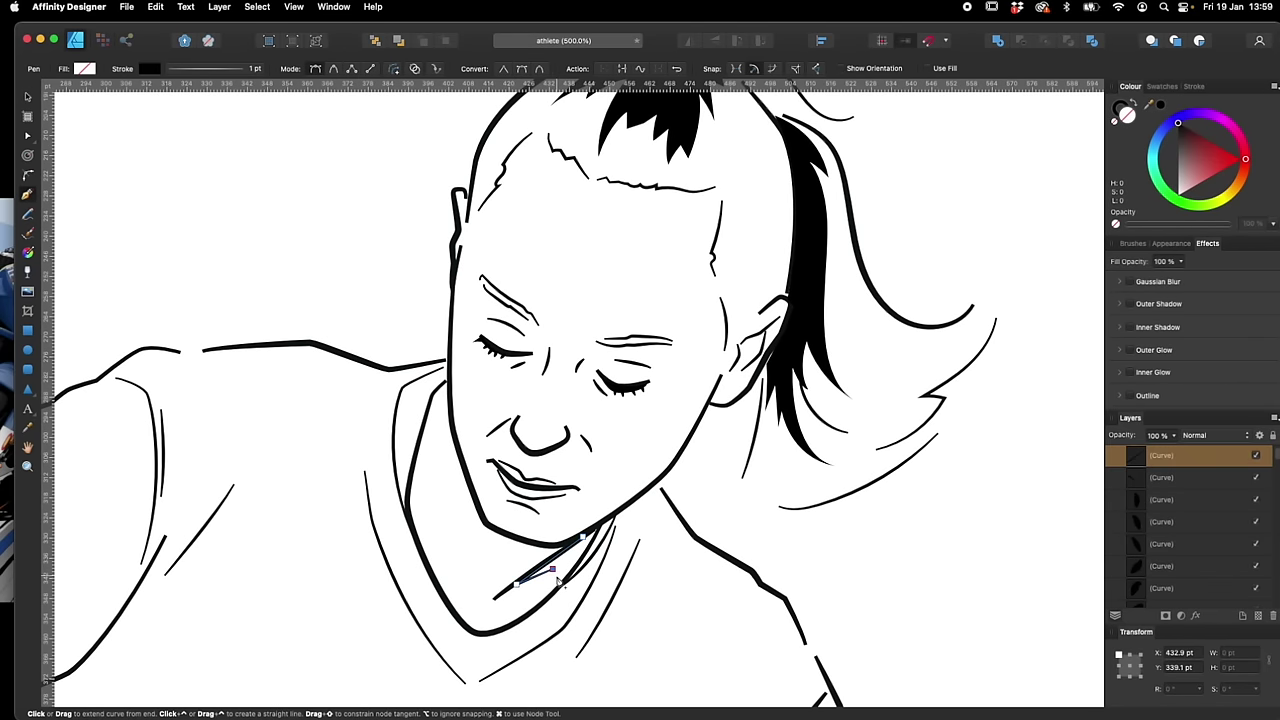
{"action": "key", "text": "Escape"}
{"action": "left_click_drag", "start_coordinate": [517, 622], "coordinate": [548, 612]}
{"action": "key", "text": "super+z"}
{"action": "left_click_drag", "start_coordinate": [511, 623], "coordinate": [574, 588]}
{"action": "left_click", "coordinate": [611, 510]}
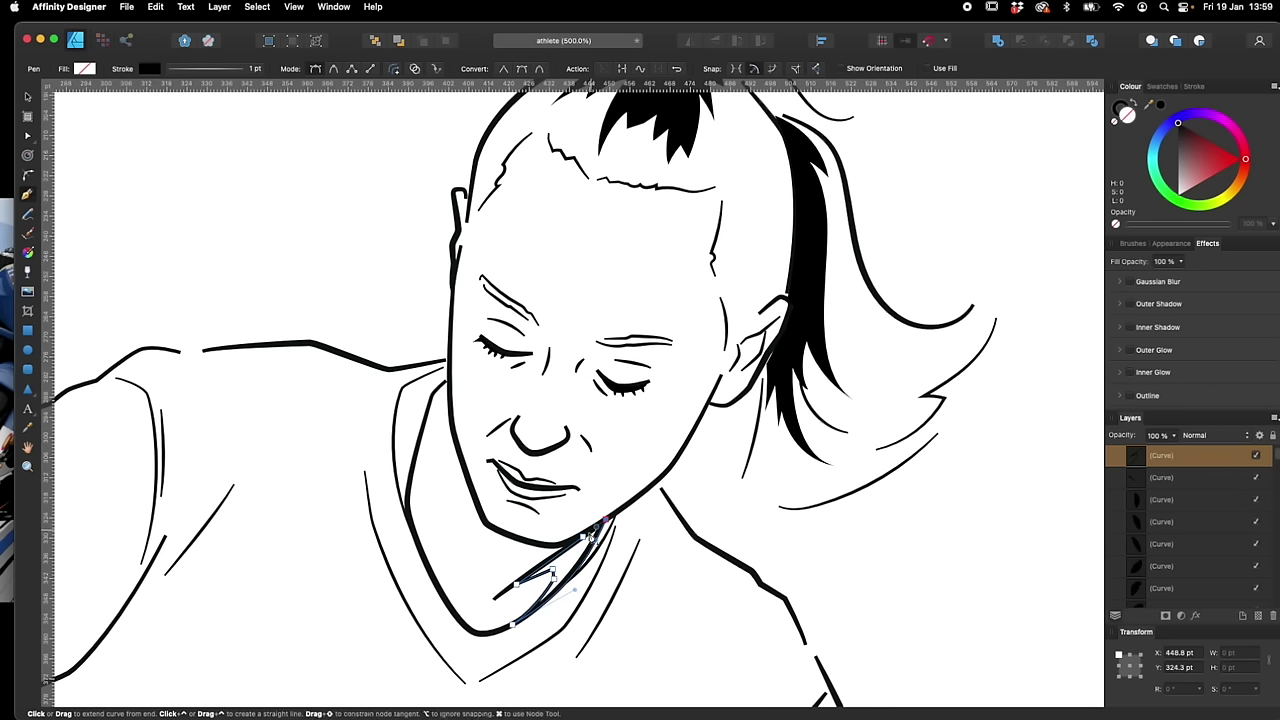
{"action": "key", "text": "shift+x"}
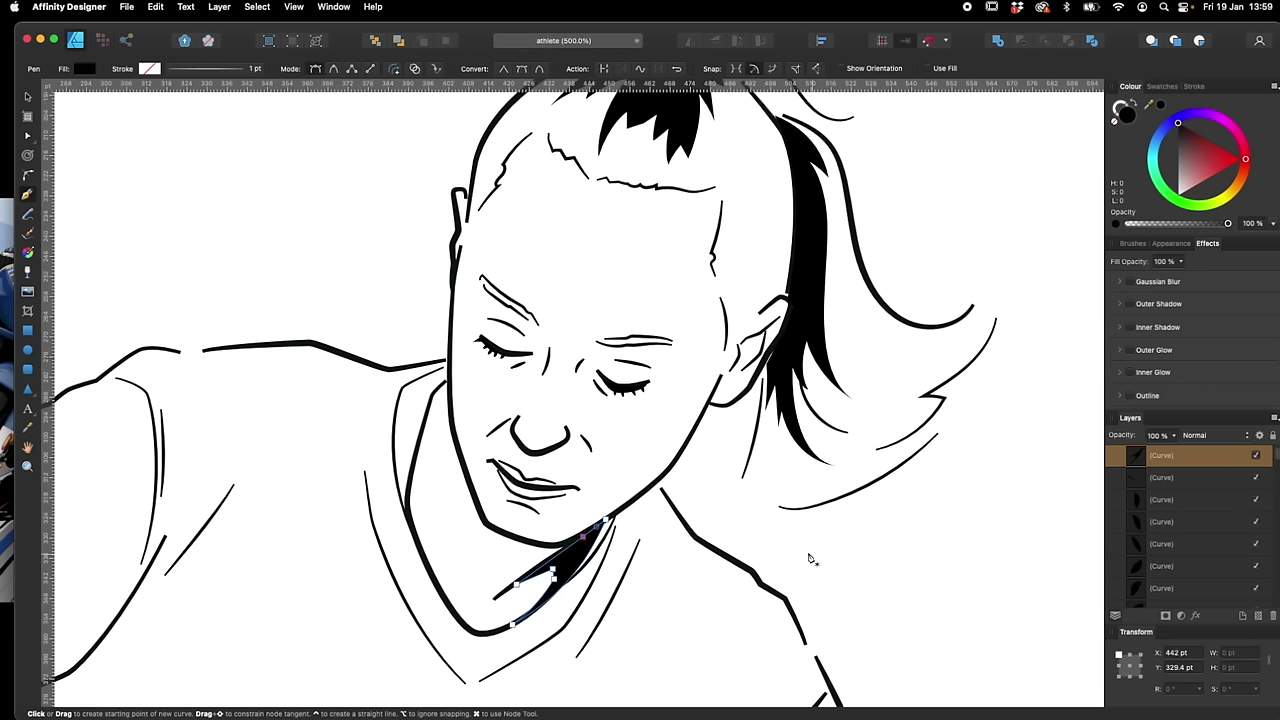
Trace the lower edge of a long shadow beneath the shirt hem across the shorts with the Pen tool
{"action": "scroll", "coordinate": [810, 559], "scroll_direction": "down", "scroll_amount": 10}
{"action": "scroll", "coordinate": [802, 453], "scroll_direction": "down", "scroll_amount": 10}
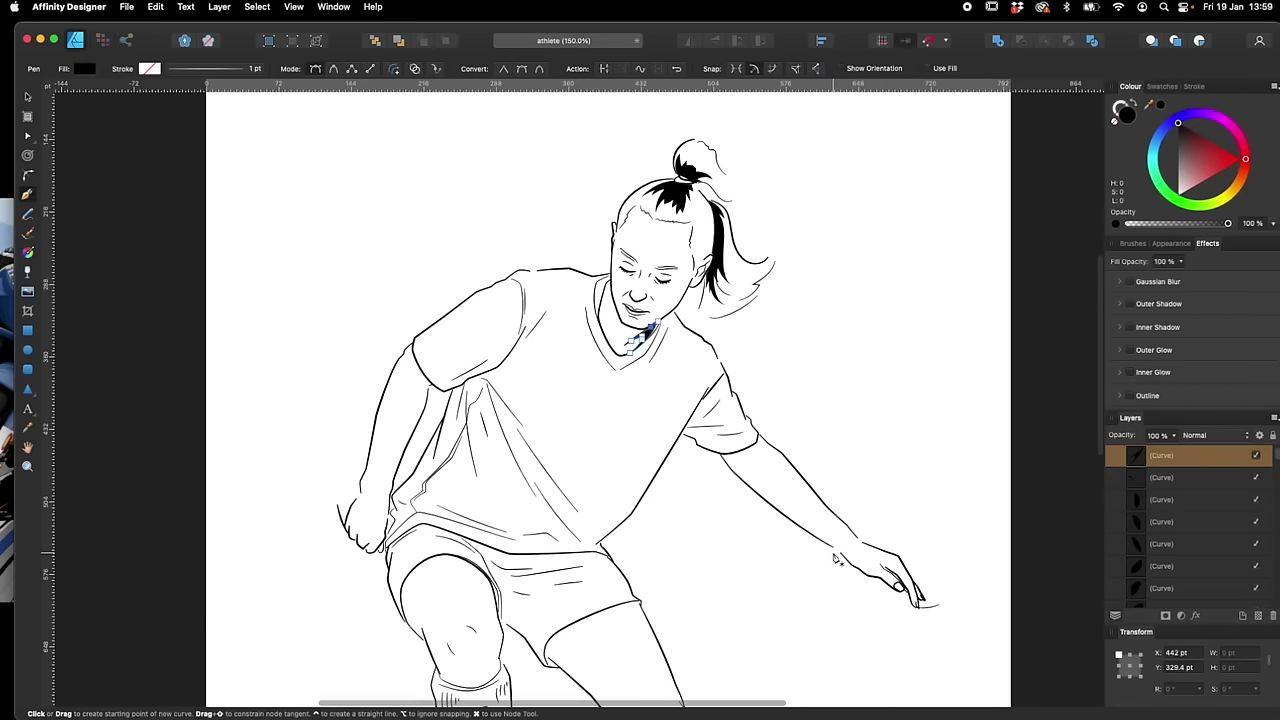
{"action": "scroll", "coordinate": [810, 580], "scroll_direction": "up", "scroll_amount": 8}
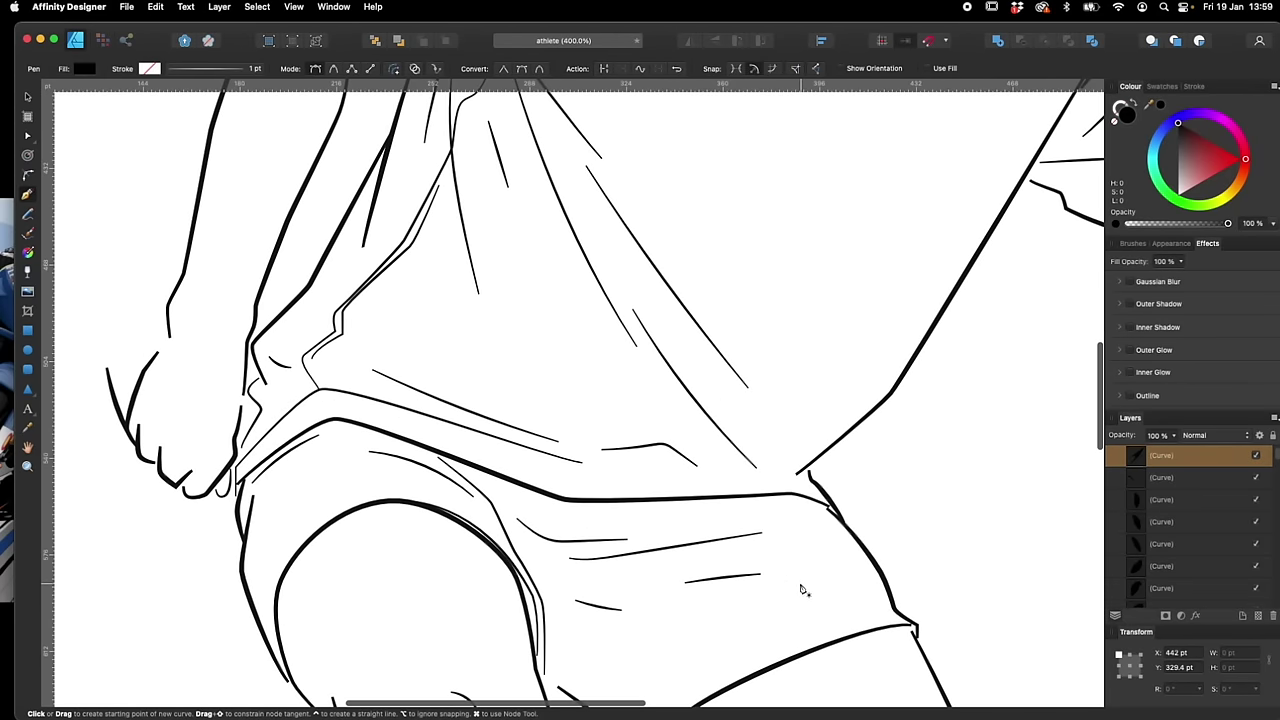
{"action": "key", "text": "v"}
{"action": "left_click_drag", "start_coordinate": [715, 566], "coordinate": [783, 526]}
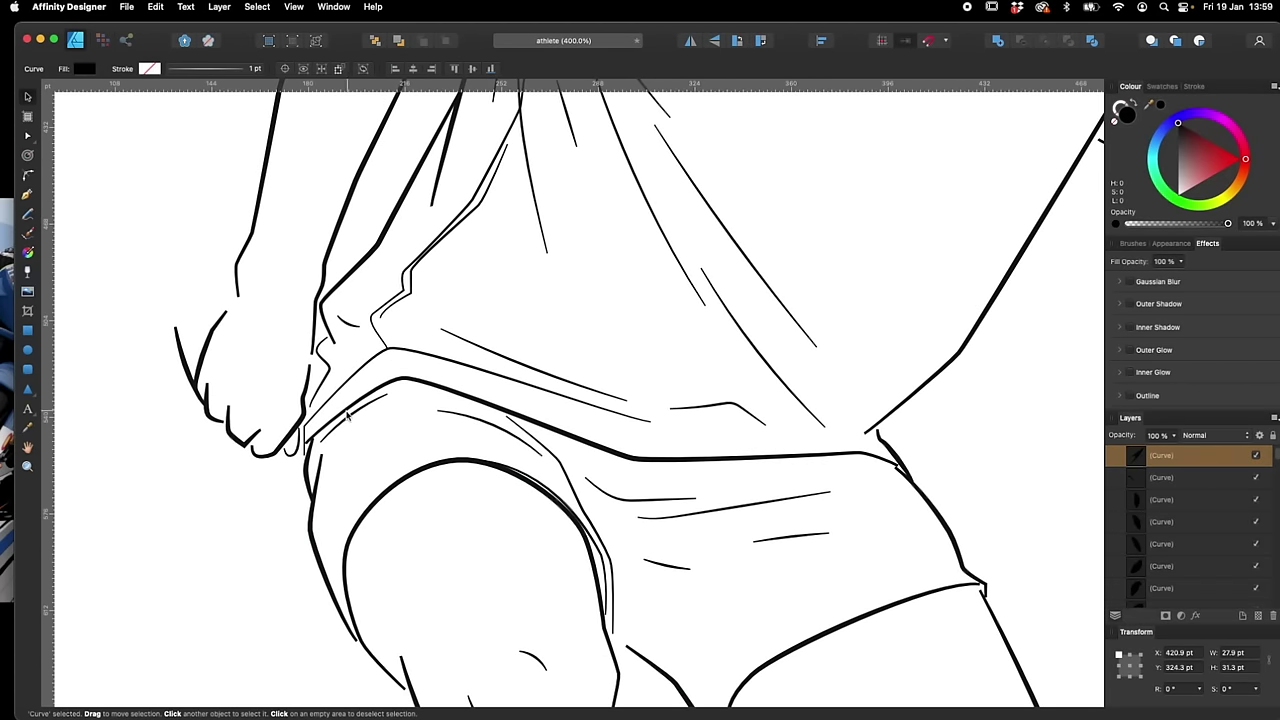
{"action": "left_click", "coordinate": [359, 405]}
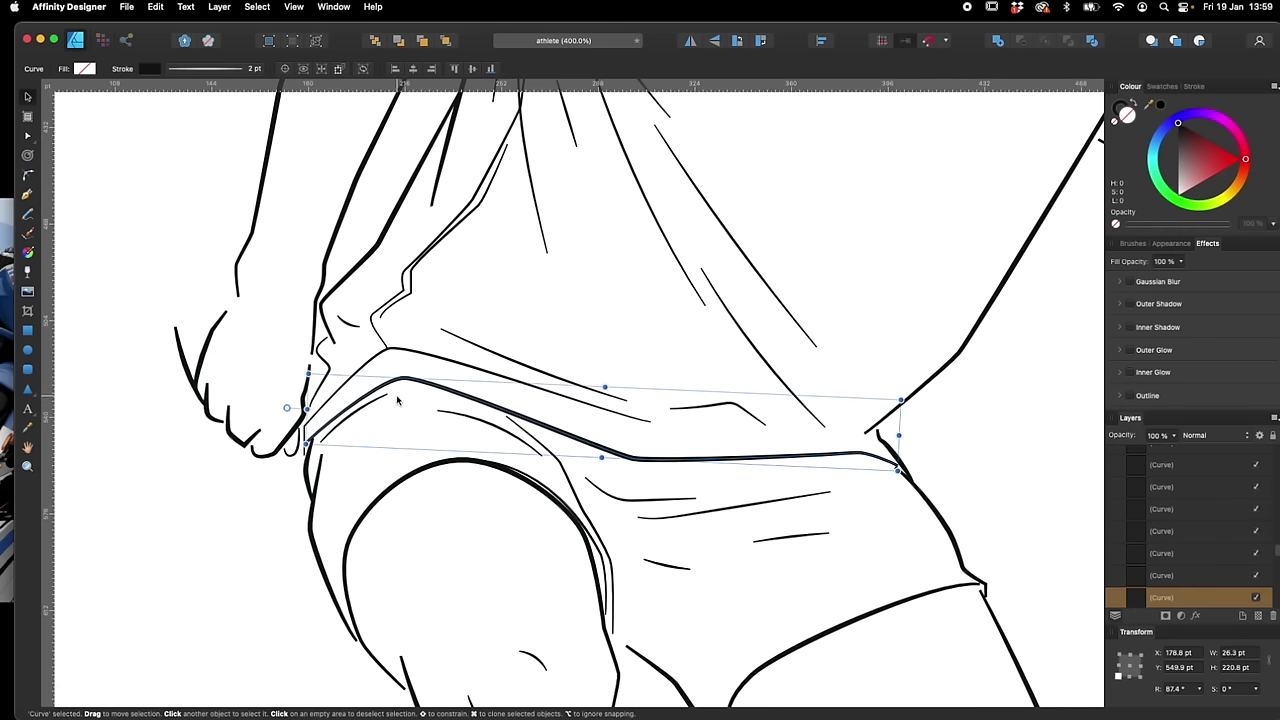
{"action": "left_click", "coordinate": [396, 400]}
{"action": "key", "text": "p"}
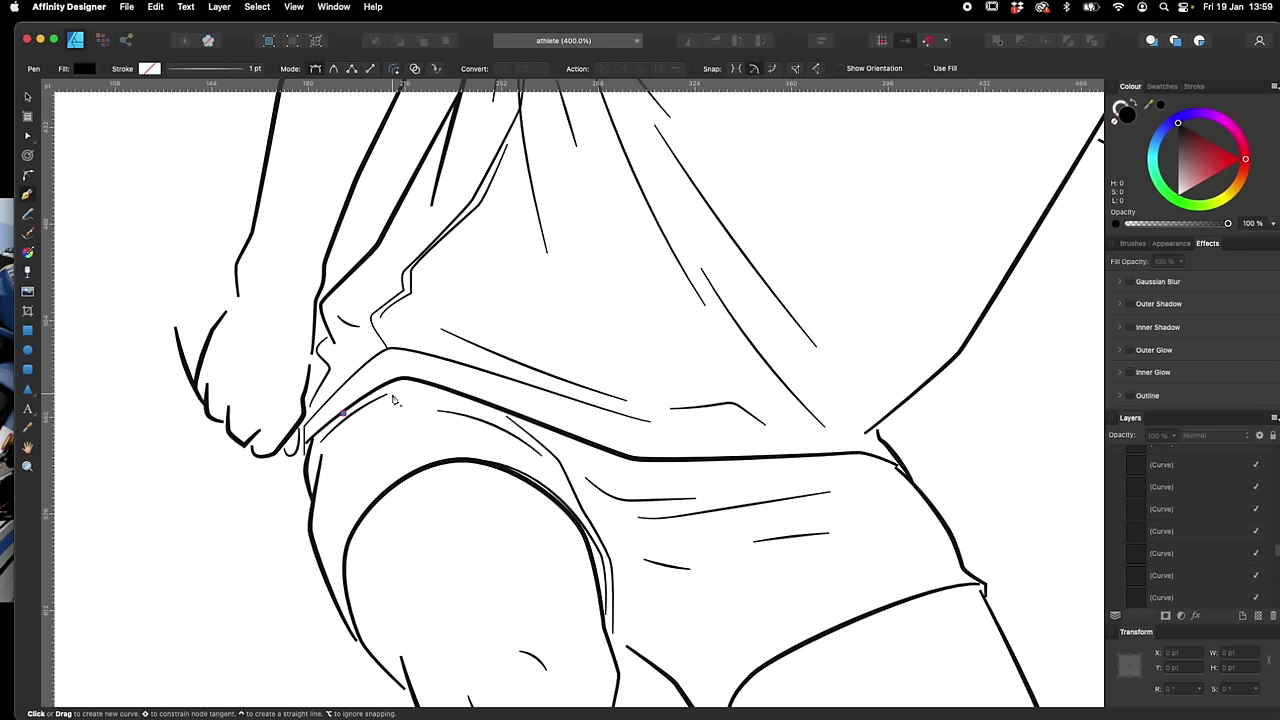
{"action": "left_click", "coordinate": [382, 399]}
{"action": "left_click", "coordinate": [412, 389]}
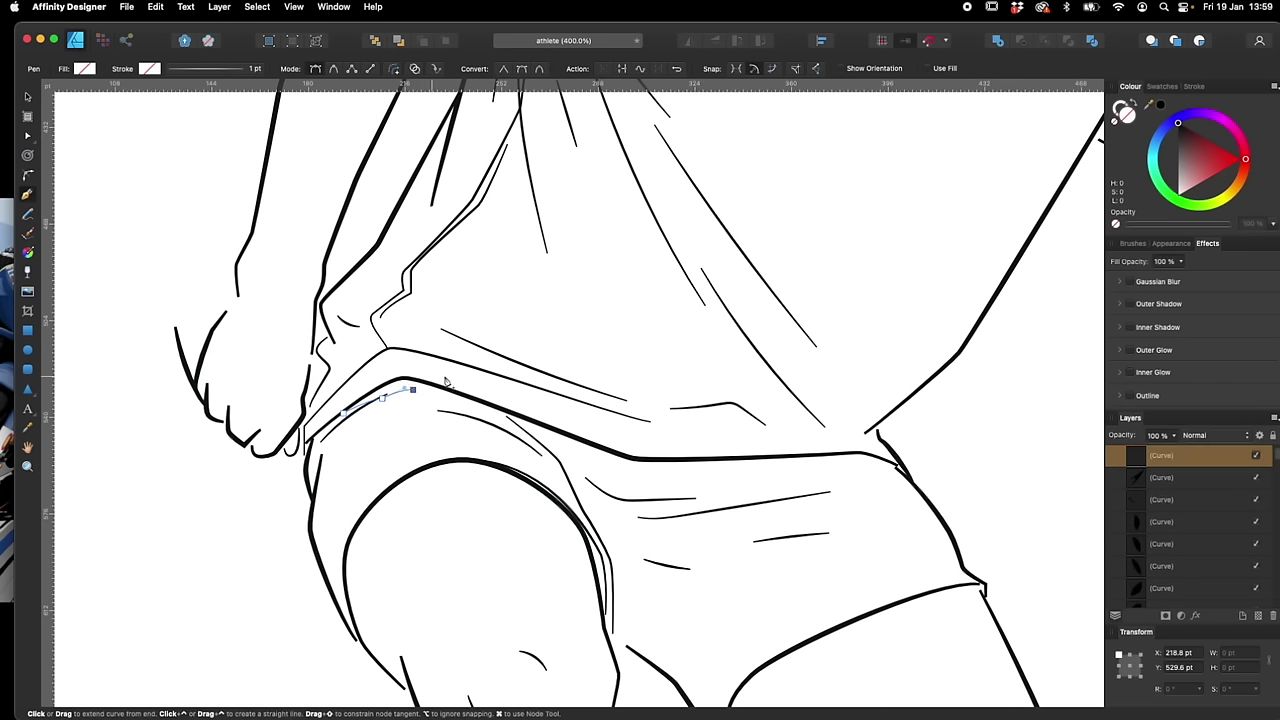
{"action": "left_click", "coordinate": [552, 454]}
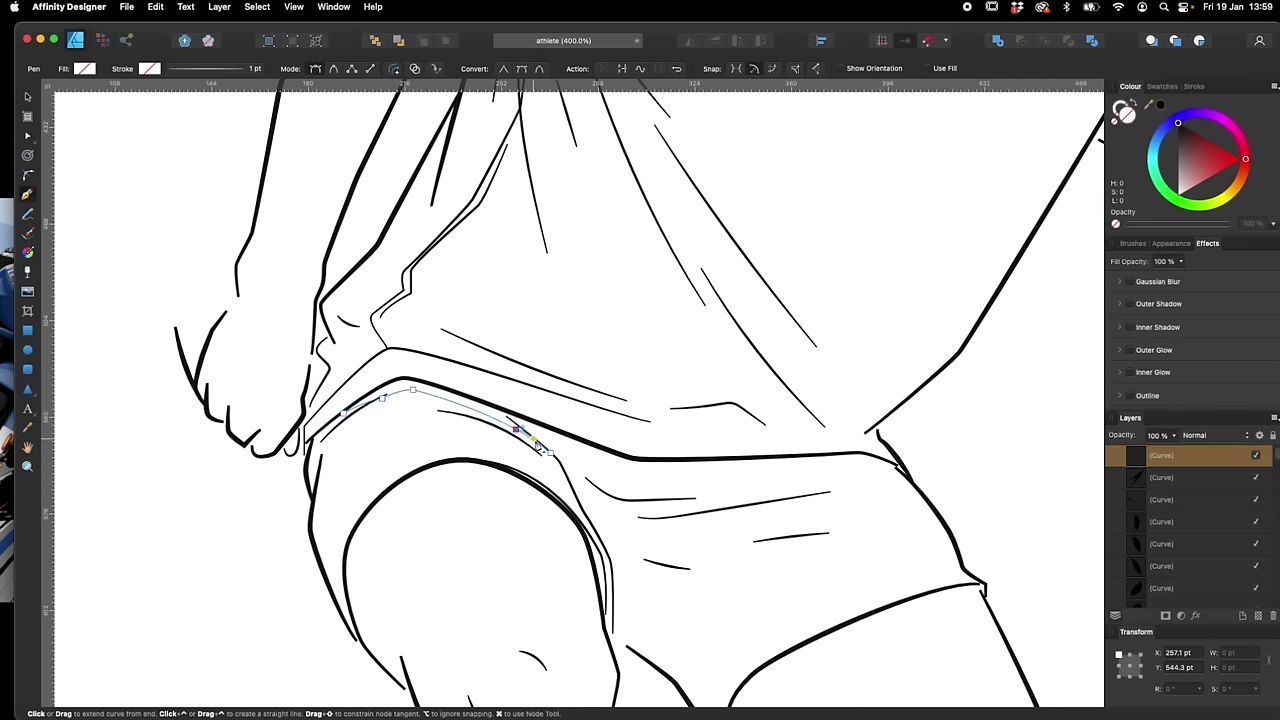
{"action": "left_click", "coordinate": [512, 421]}
{"action": "left_click_drag", "start_coordinate": [627, 477], "coordinate": [641, 485]}
{"action": "left_click_drag", "start_coordinate": [857, 454], "coordinate": [890, 458]}
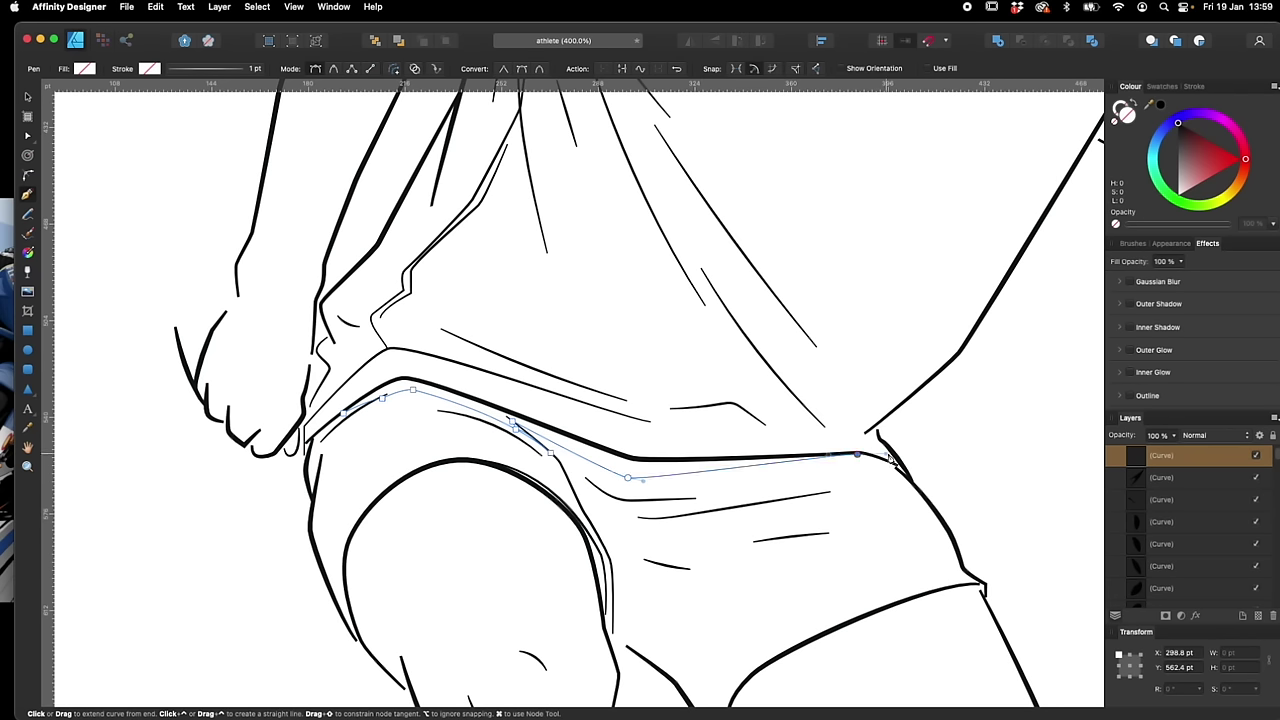
Close the shadow shape along the shirt hem's outline and fill it solid black
{"action": "left_click_drag", "start_coordinate": [637, 458], "coordinate": [593, 457]}
{"action": "left_click_drag", "start_coordinate": [399, 376], "coordinate": [384, 387]}
{"action": "left_click", "coordinate": [343, 413]}
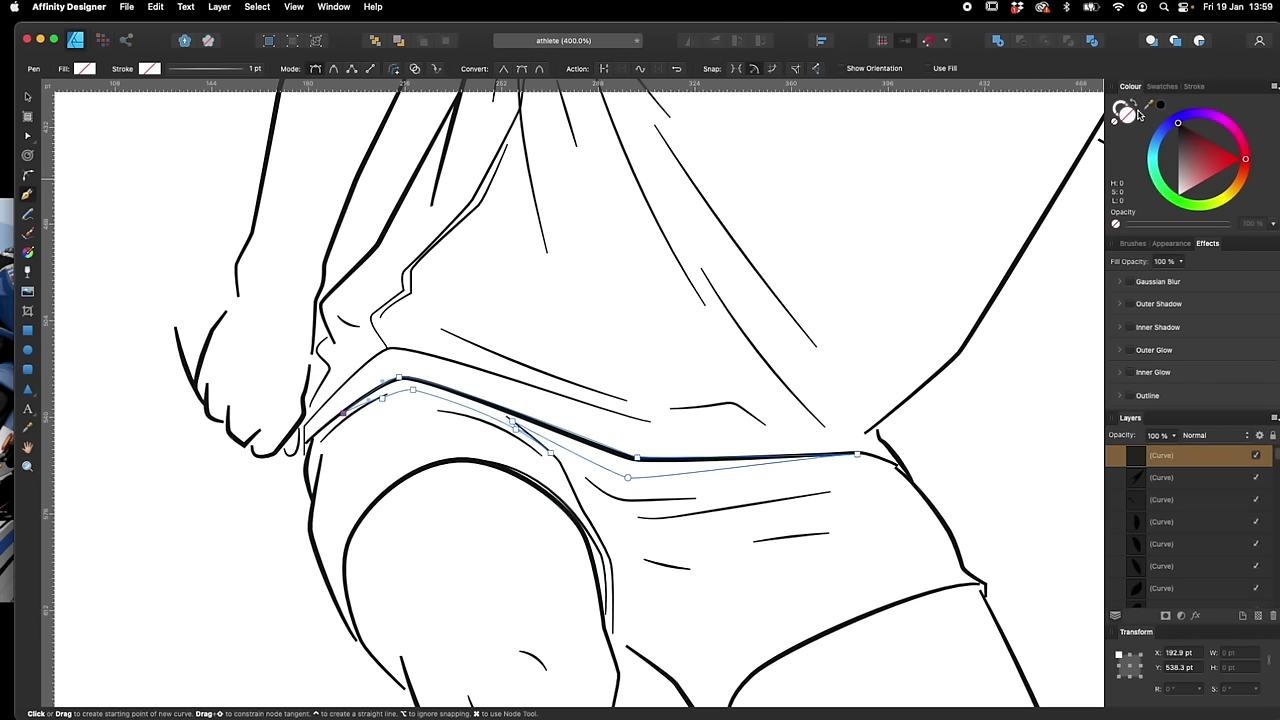
{"action": "left_click", "coordinate": [1160, 105]}
Draw a jagged shadow with pointed fold spikes on the shorts beside the front thigh and fill it black
{"action": "left_click_drag", "start_coordinate": [887, 585], "coordinate": [834, 461]}
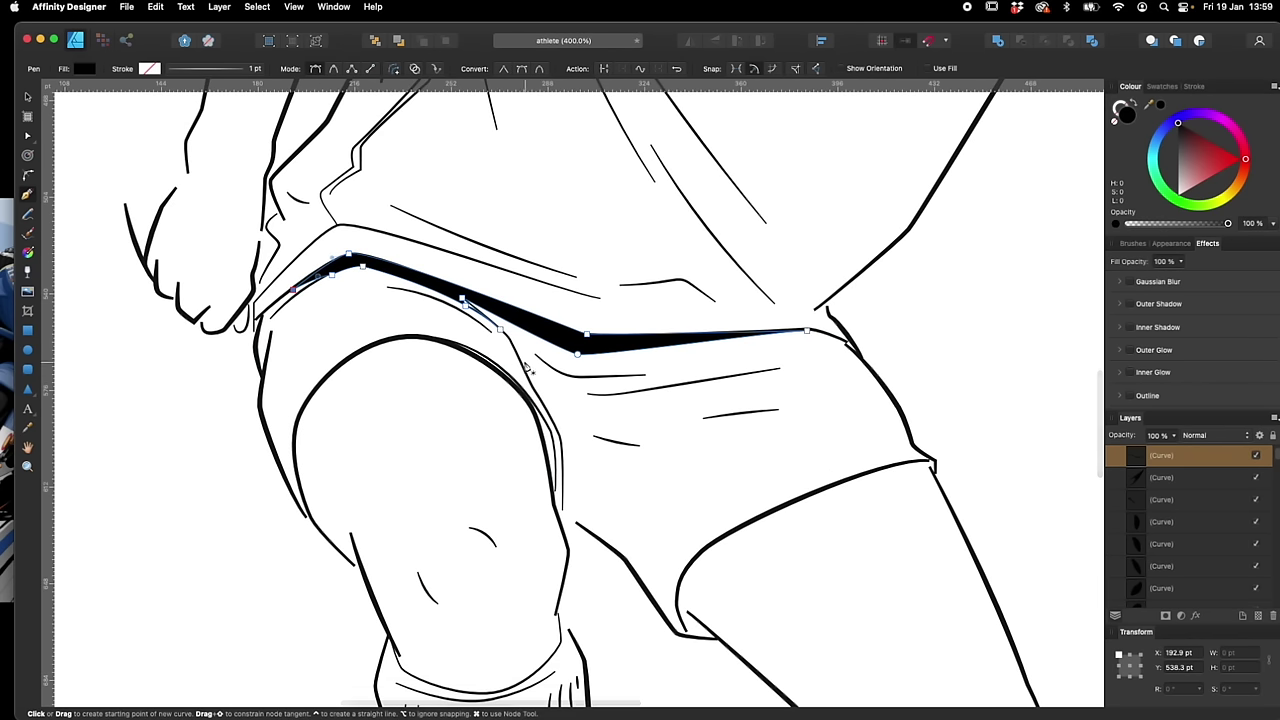
{"action": "left_click_drag", "start_coordinate": [558, 388], "coordinate": [598, 420]}
{"action": "left_click_drag", "start_coordinate": [652, 389], "coordinate": [566, 402]}
{"action": "left_click_drag", "start_coordinate": [644, 452], "coordinate": [567, 426]}
{"action": "left_click", "coordinate": [576, 460]}
{"action": "left_click", "coordinate": [601, 502]}
{"action": "left_click", "coordinate": [572, 499]}
{"action": "left_click", "coordinate": [605, 542]}
{"action": "left_click", "coordinate": [563, 517]}
{"action": "left_click_drag", "start_coordinate": [559, 434], "coordinate": [550, 416]}
{"action": "left_click", "coordinate": [517, 353]}
{"action": "left_click", "coordinate": [1160, 104]}
Draw a tapering shadow along the inside of the shorts' other leg opening, fill it black and deselect it
{"action": "scroll", "coordinate": [682, 546], "scroll_direction": "down", "scroll_amount": 3}
{"action": "left_click", "coordinate": [681, 543]}
{"action": "left_click", "coordinate": [649, 515]}
{"action": "left_click_drag", "start_coordinate": [663, 466], "coordinate": [676, 450]}
{"action": "left_click", "coordinate": [746, 428]}
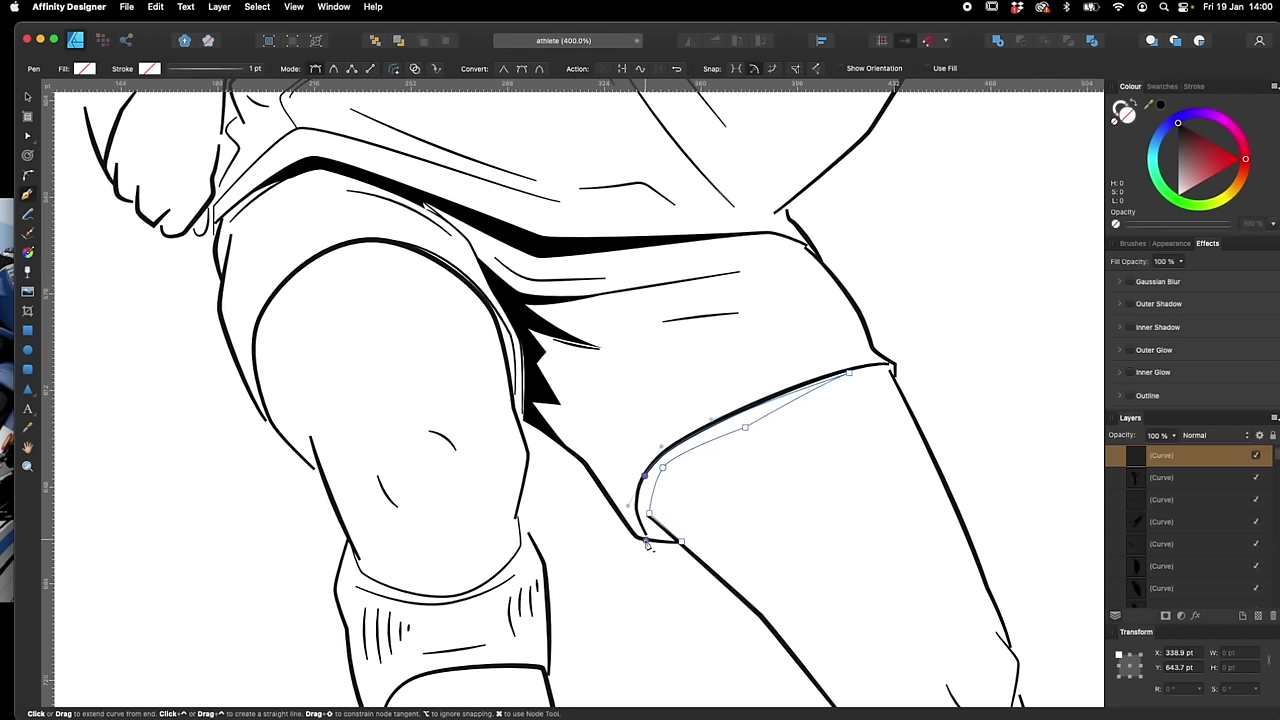
{"action": "left_click", "coordinate": [681, 543]}
{"action": "left_click", "coordinate": [1160, 104]}
{"action": "key", "text": "a"}
{"action": "left_click", "coordinate": [843, 349]}
Draw a small shadow shape above the front leg's sock with the Pen tool and fill it black
{"action": "scroll", "coordinate": [843, 349], "scroll_direction": "down", "scroll_amount": 5}
{"action": "key", "text": "p"}
{"action": "left_click", "coordinate": [544, 332]}
{"action": "left_click", "coordinate": [594, 335]}
{"action": "left_click", "coordinate": [571, 350]}
{"action": "left_click_drag", "start_coordinate": [634, 343], "coordinate": [645, 338]}
{"action": "left_click_drag", "start_coordinate": [534, 363], "coordinate": [505, 355]}
{"action": "left_click", "coordinate": [555, 353]}
{"action": "left_click", "coordinate": [1160, 105]}
Draw a narrow curved shadow on the front thigh beneath the shorts' hem and fill it black
{"action": "scroll", "coordinate": [263, 571], "scroll_direction": "down", "scroll_amount": 3}
{"action": "scroll", "coordinate": [666, 323], "scroll_direction": "up", "scroll_amount": 6}
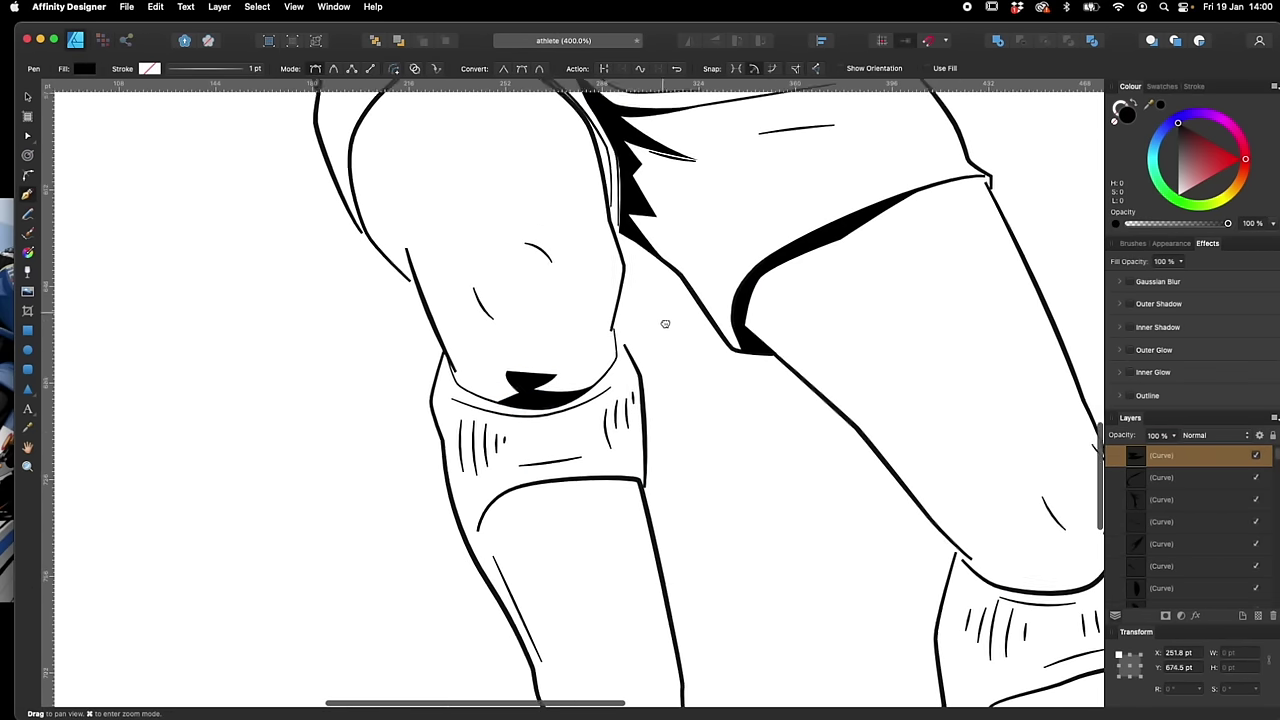
{"action": "left_click", "coordinate": [461, 181]}
{"action": "left_click_drag", "start_coordinate": [581, 250], "coordinate": [595, 270]}
{"action": "left_click", "coordinate": [615, 340]}
{"action": "left_click", "coordinate": [597, 259]}
{"action": "left_click", "coordinate": [461, 181]}
{"action": "left_click", "coordinate": [1160, 104]}
Trace the upper edge of a shadow shape on the raised boot from the heel around the opening and laces
{"action": "scroll", "coordinate": [786, 480], "scroll_direction": "down", "scroll_amount": 6}
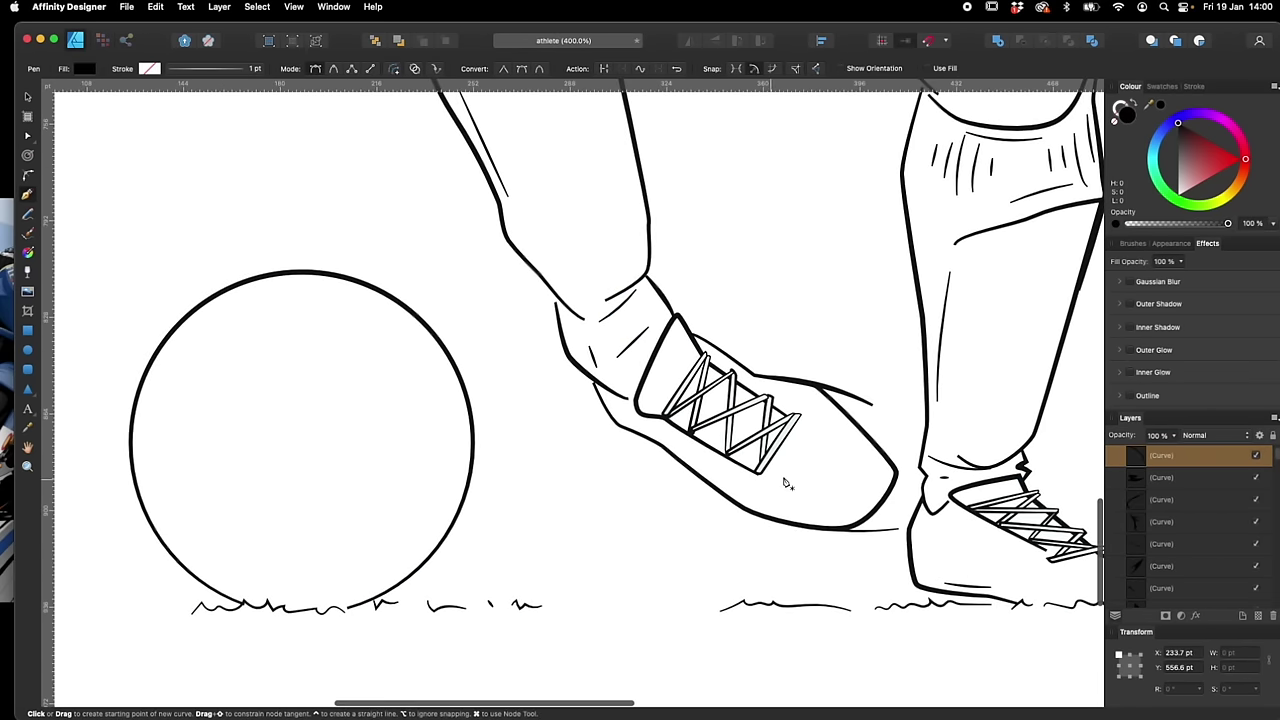
{"action": "left_click", "coordinate": [523, 399]}
{"action": "left_click_drag", "start_coordinate": [557, 424], "coordinate": [565, 428]}
{"action": "left_click_drag", "start_coordinate": [591, 434], "coordinate": [598, 437]}
{"action": "left_click_drag", "start_coordinate": [662, 469], "coordinate": [685, 478]}
{"action": "left_click", "coordinate": [591, 423]}
{"action": "left_click_drag", "start_coordinate": [567, 417], "coordinate": [560, 411]}
{"action": "left_click", "coordinate": [567, 381]}
{"action": "left_click_drag", "start_coordinate": [605, 374], "coordinate": [613, 379]}
{"action": "left_click_drag", "start_coordinate": [658, 451], "coordinate": [670, 460]}
{"action": "left_click", "coordinate": [715, 430]}
{"action": "left_click", "coordinate": [691, 486]}
{"action": "left_click", "coordinate": [662, 488]}
Continue the raised boot's shadow around the toe and along the sole back to the heel, and fill it black
{"action": "left_click", "coordinate": [799, 481]}
{"action": "left_click", "coordinate": [820, 474]}
{"action": "left_click_drag", "start_coordinate": [766, 530], "coordinate": [745, 531]}
{"action": "left_click_drag", "start_coordinate": [672, 512], "coordinate": [652, 502]}
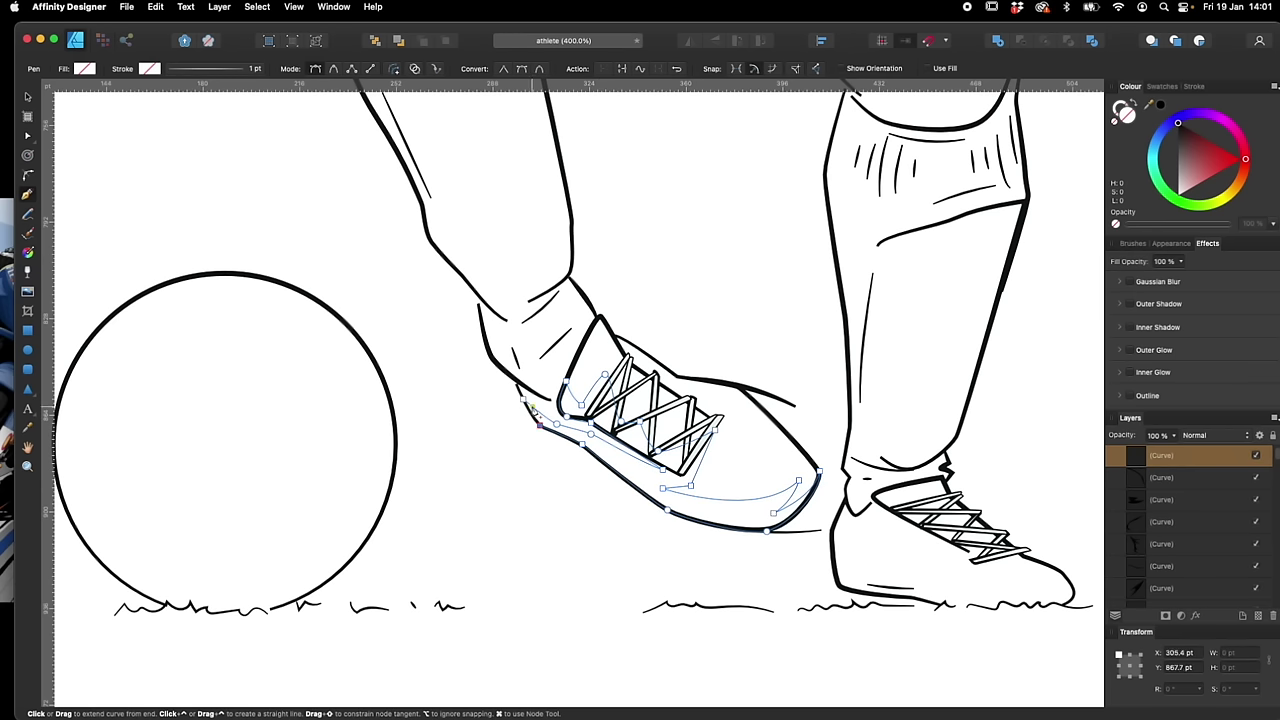
{"action": "left_click", "coordinate": [523, 399]}
{"action": "left_click", "coordinate": [1160, 104]}
Outline a shadow shape on the planted boot from the heel to the toe and back along the grass edge
{"action": "scroll", "coordinate": [690, 430], "scroll_direction": "right", "scroll_amount": 3}
{"action": "key", "text": "v"}
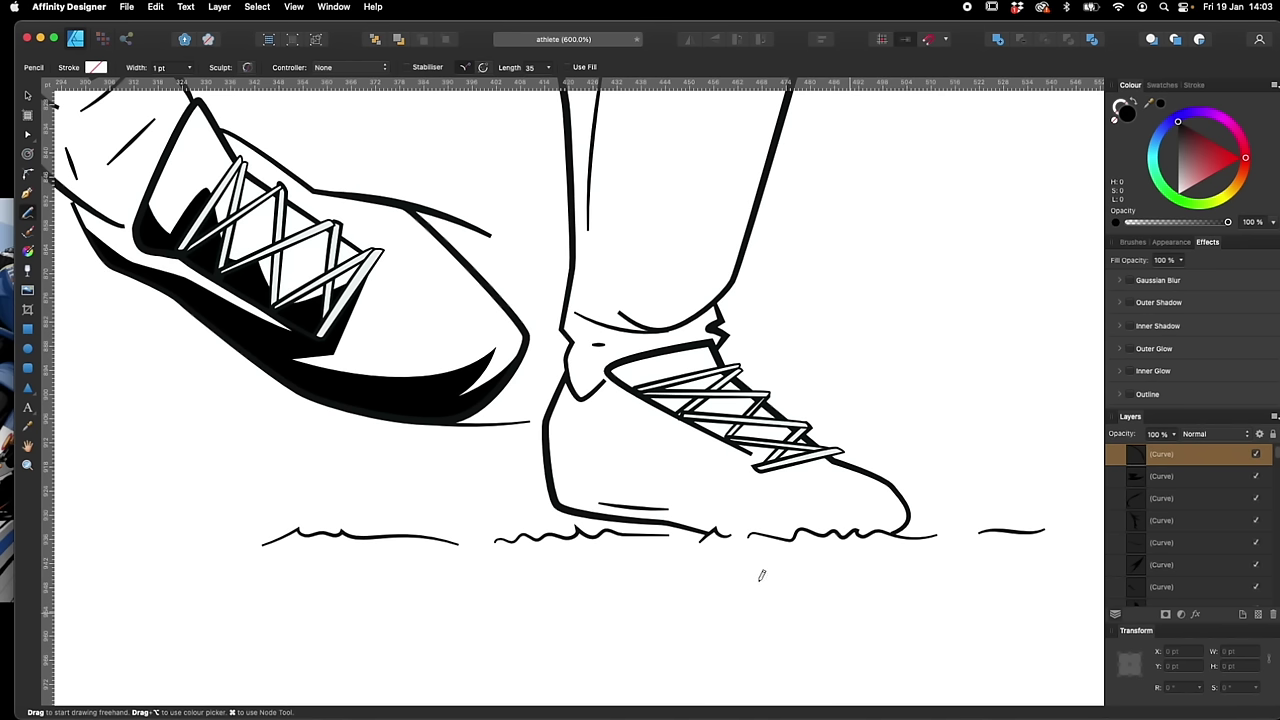
{"action": "left_click_drag", "start_coordinate": [555, 490], "coordinate": [607, 480]}
{"action": "left_click", "coordinate": [811, 506]}
{"action": "left_click", "coordinate": [779, 520]}
{"action": "left_click", "coordinate": [832, 519]}
{"action": "left_click", "coordinate": [892, 516]}
{"action": "left_click", "coordinate": [883, 531]}
{"action": "left_click", "coordinate": [848, 535]}
{"action": "left_click", "coordinate": [773, 539]}
Try to close the planted boot's shadow shape at the heel and fill it black, then undo it
{"action": "left_click", "coordinate": [664, 521]}
{"action": "left_click", "coordinate": [555, 488]}
{"action": "left_click_drag", "start_coordinate": [555, 488], "coordinate": [562, 464]}
{"action": "left_click", "coordinate": [1160, 104]}
{"action": "key", "text": "v"}
{"action": "key", "text": "super+z"}
{"action": "key", "text": "super+z"}
Close the planted boot's shadow outline along the sole and back to the heel, and fill it black
{"action": "key", "text": "p"}
{"action": "left_click", "coordinate": [714, 532]}
{"action": "left_click", "coordinate": [714, 532]}
{"action": "left_click", "coordinate": [665, 522]}
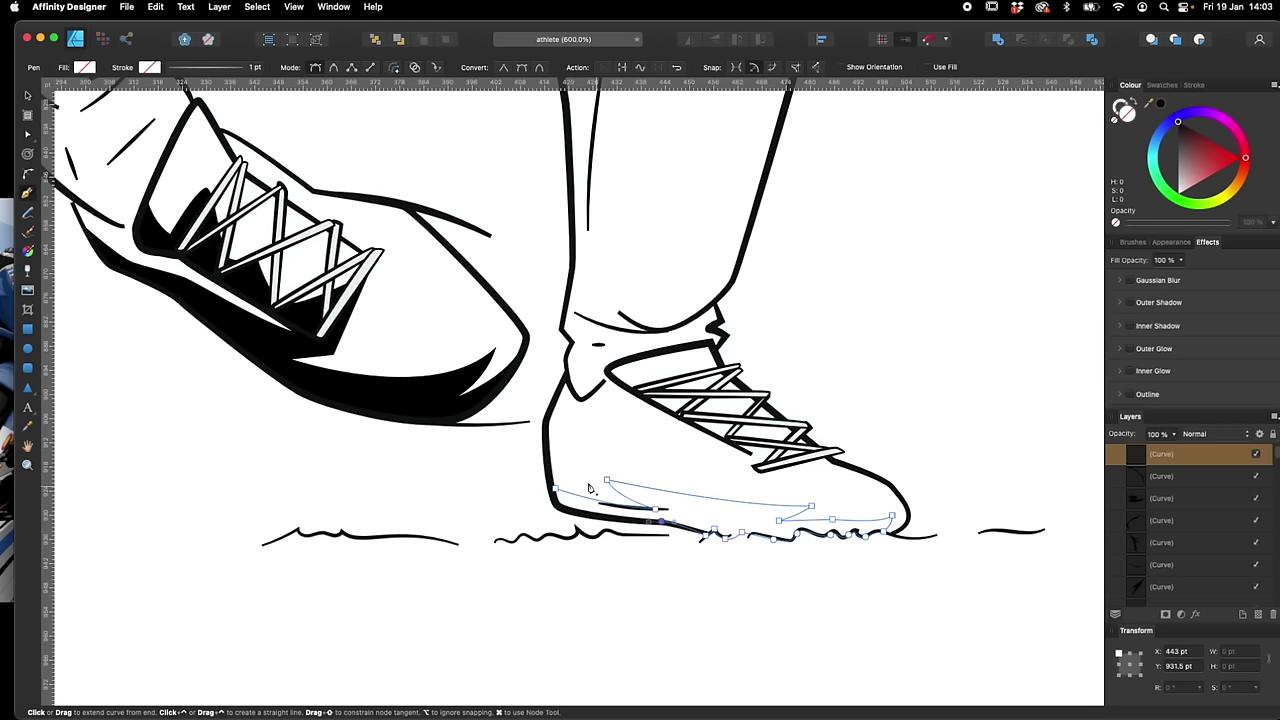
{"action": "left_click", "coordinate": [555, 488]}
{"action": "left_click", "coordinate": [1160, 104]}
Start a crescent shadow outline on the ball, curving from the grass up along its lower edge
{"action": "left_click_drag", "start_coordinate": [483, 557], "coordinate": [991, 569]}
{"action": "left_click_drag", "start_coordinate": [600, 560], "coordinate": [986, 548]}
{"action": "left_click", "coordinate": [429, 525]}
{"action": "left_click", "coordinate": [438, 532]}
{"action": "left_click_drag", "start_coordinate": [382, 480], "coordinate": [454, 517]}
{"action": "left_click_drag", "start_coordinate": [736, 373], "coordinate": [818, 266]}
Complete the ball's shadow outline back along the grass edge and fill it black
{"action": "left_click", "coordinate": [615, 534]}
{"action": "left_click", "coordinate": [589, 543]}
{"action": "left_click", "coordinate": [563, 546]}
{"action": "left_click", "coordinate": [551, 539]}
{"action": "left_click", "coordinate": [505, 538]}
{"action": "left_click", "coordinate": [487, 545]}
{"action": "left_click", "coordinate": [438, 532]}
{"action": "left_click", "coordinate": [1160, 104]}
{"action": "key", "text": "v"}
{"action": "left_click", "coordinate": [848, 509]}
{"action": "key", "text": "super+minus"}
{"action": "key", "text": "super+minus"}
{"action": "key", "text": "super+minus"}
{"action": "key", "text": "super+minus"}
{"action": "key", "text": "super+minus"}
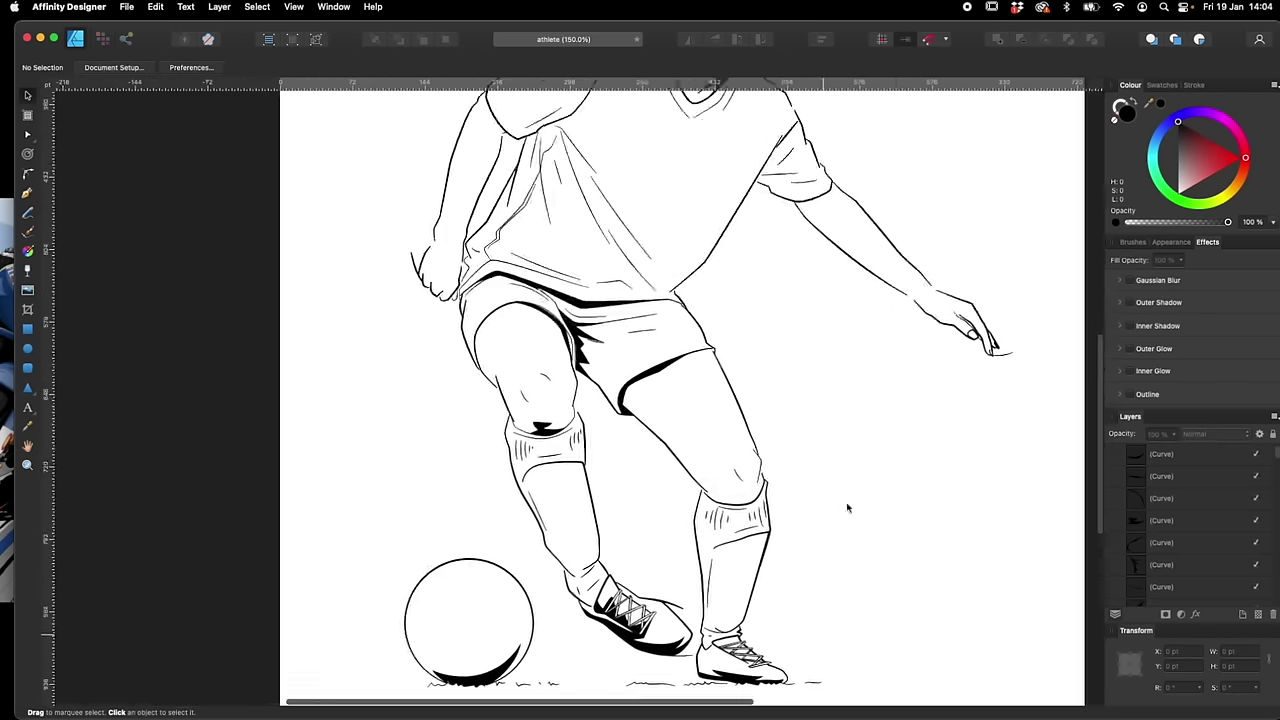
{"action": "left_click", "coordinate": [127, 7]}
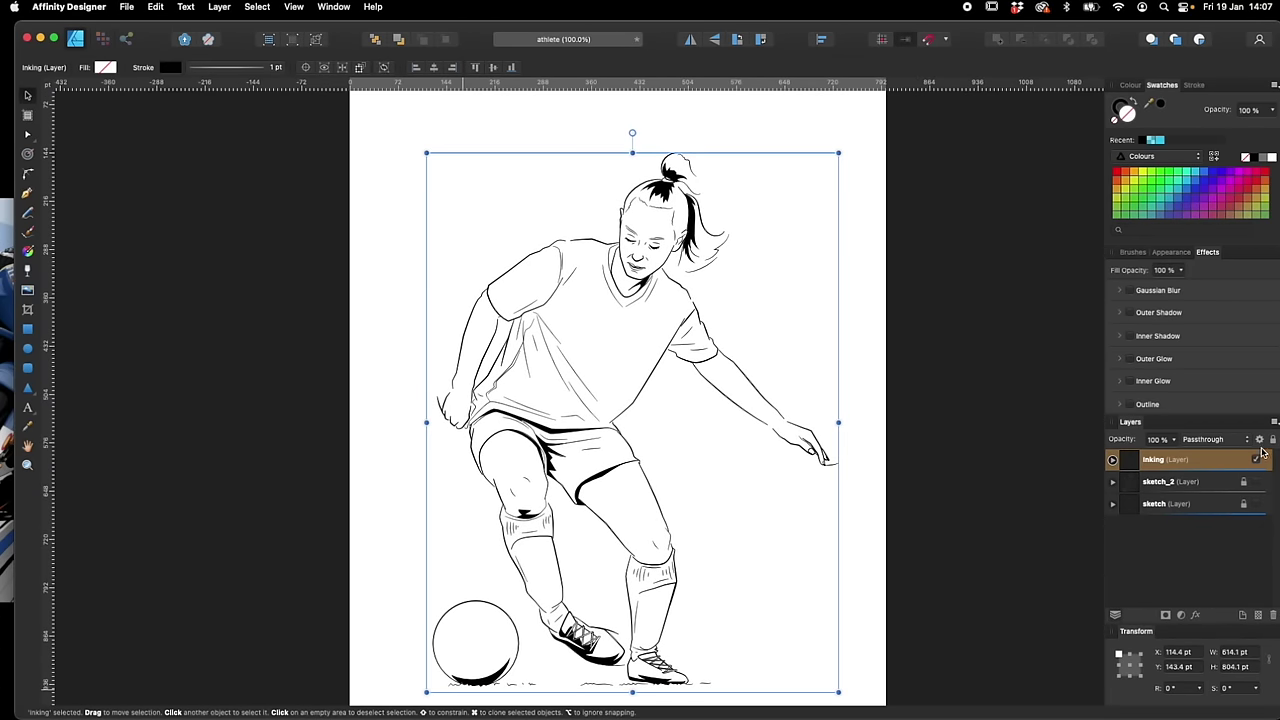
Lock the Inking layer and add a new layer named "Shadows"
{"action": "left_click", "coordinate": [1271, 440]}
{"action": "left_click", "coordinate": [1238, 601]}
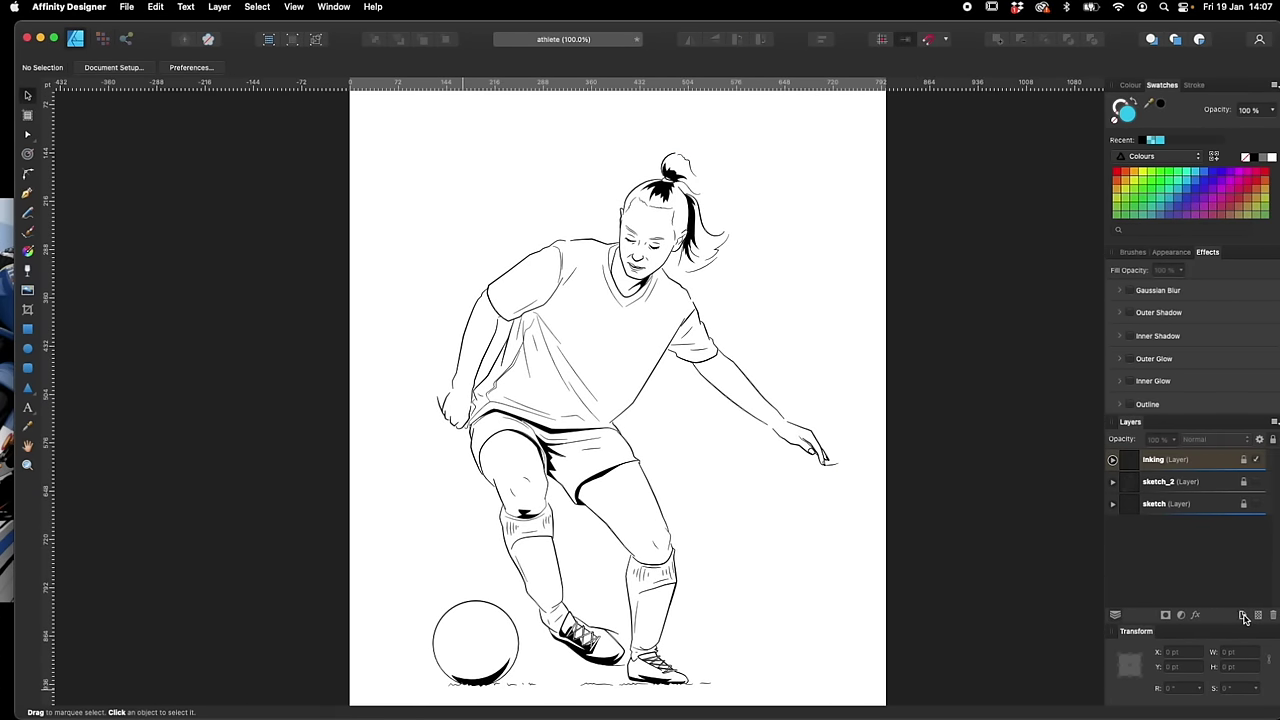
{"action": "left_click", "coordinate": [1243, 616]}
{"action": "double_click", "coordinate": [1155, 459]}
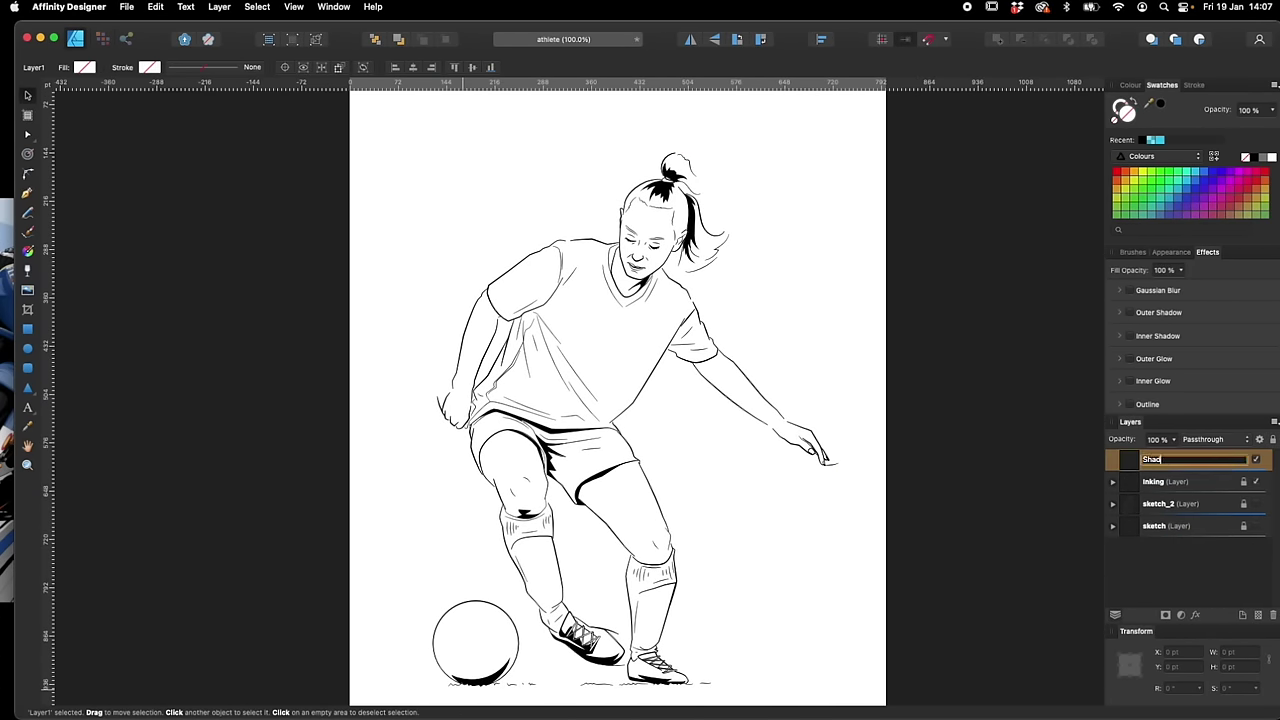
{"action": "type", "text": "Shadows"}
Move the Shadows layer directly below the Inking layer
{"action": "left_click", "coordinate": [1214, 482]}
{"action": "left_click", "coordinate": [1218, 459]}
{"action": "left_click_drag", "start_coordinate": [1218, 459], "coordinate": [1207, 492]}
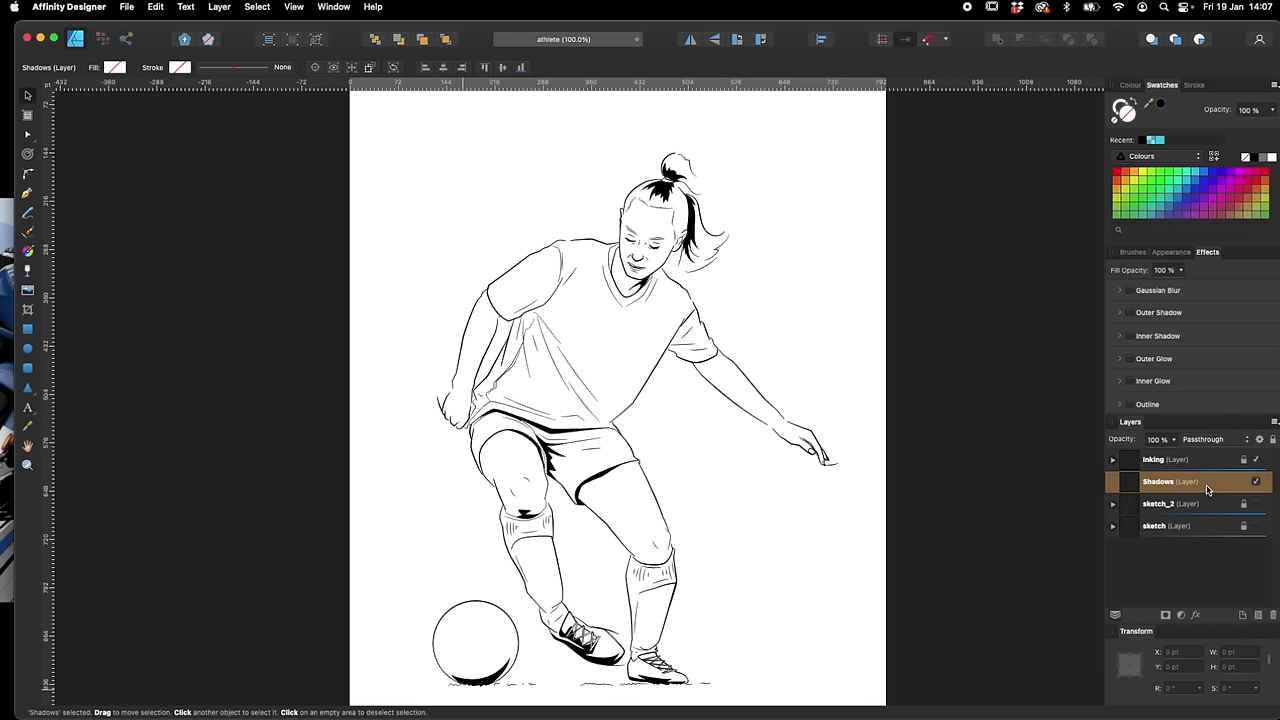
{"action": "left_click", "coordinate": [887, 576]}
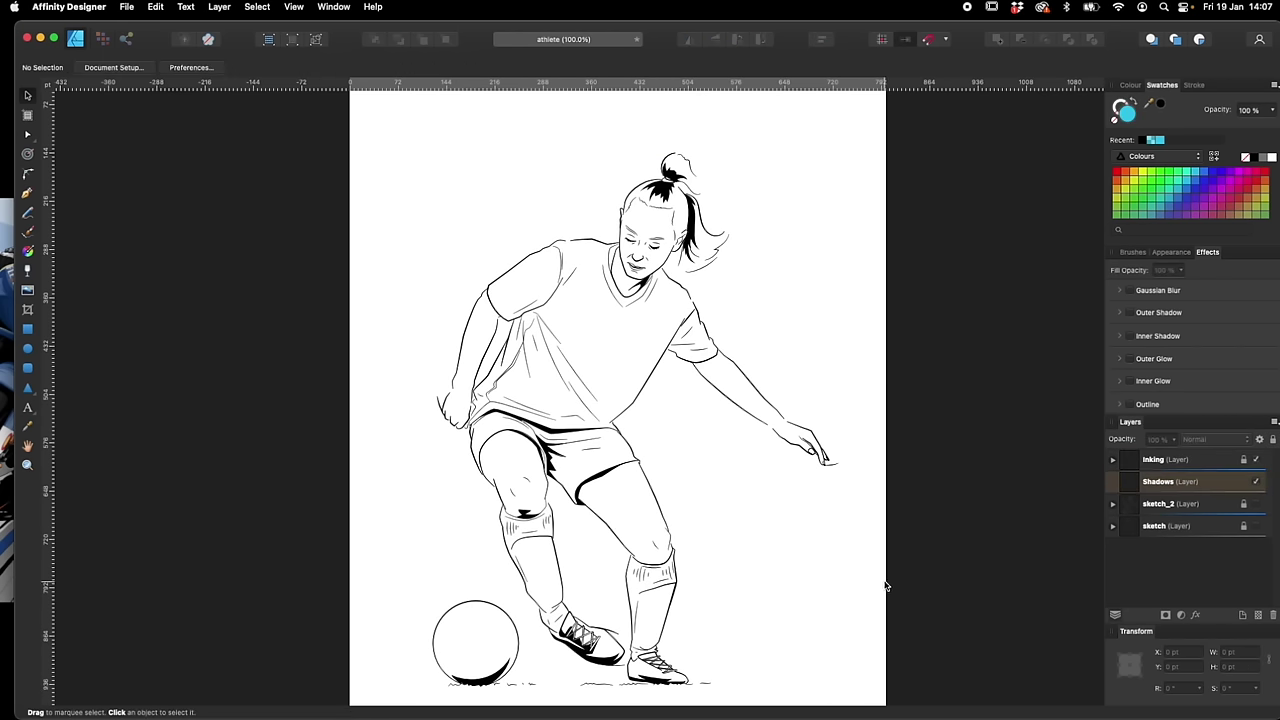
Add a dark brown global colour with CMYK values 47, 68, 67, 51 to the document swatches
{"action": "scroll", "coordinate": [746, 411], "scroll_direction": "up", "scroll_amount": 5}
{"action": "scroll", "coordinate": [842, 465], "scroll_direction": "up", "scroll_amount": 5}
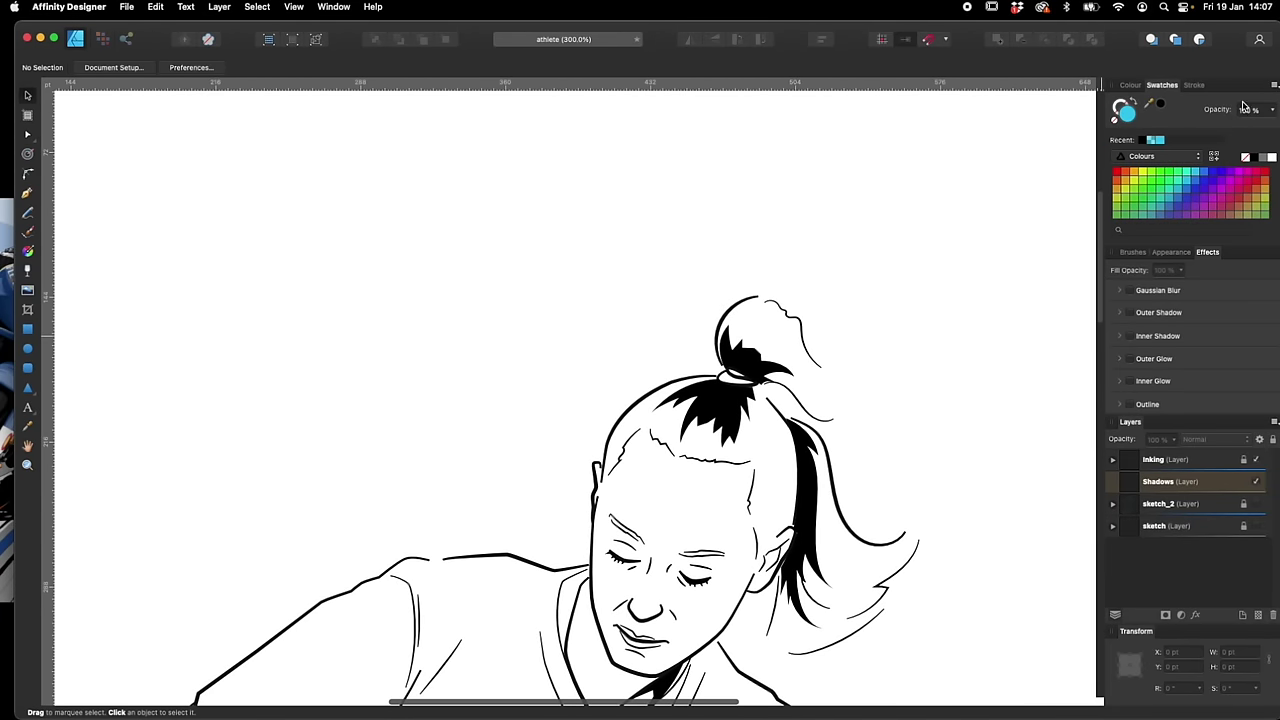
{"action": "left_click", "coordinate": [1273, 84]}
{"action": "left_click", "coordinate": [1160, 92]}
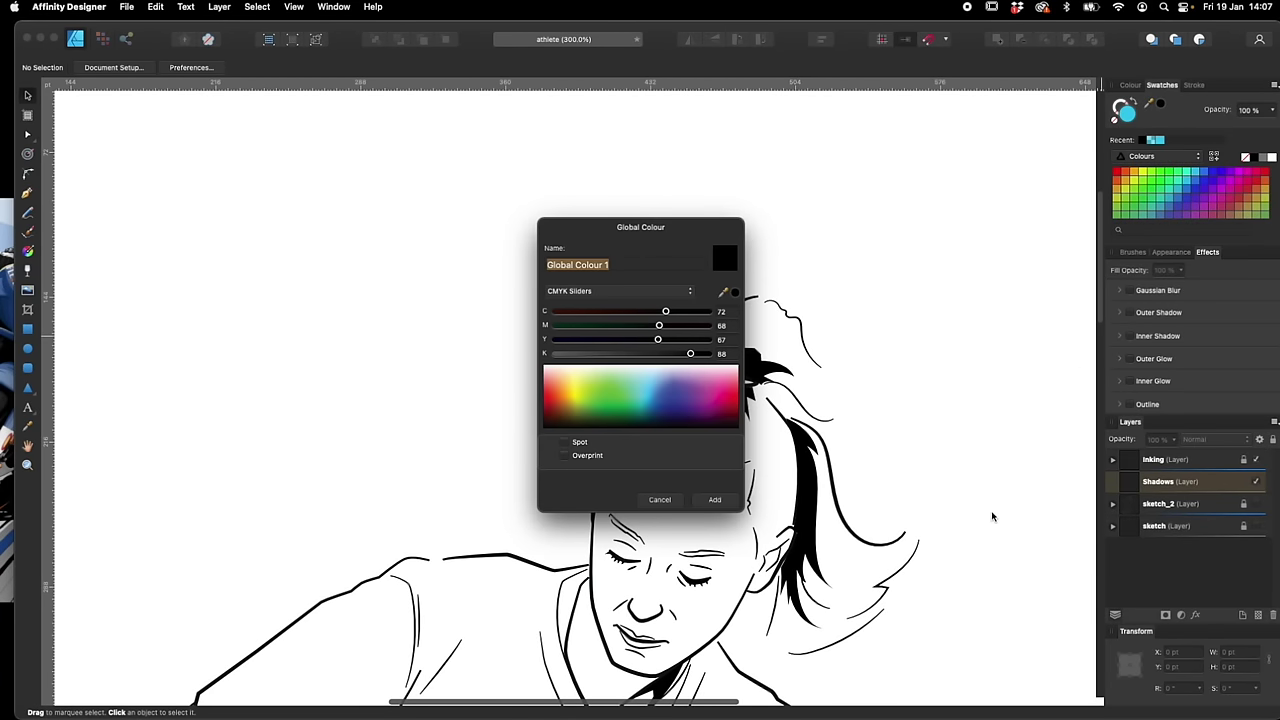
{"action": "left_click_drag", "start_coordinate": [690, 354], "coordinate": [633, 354]}
{"action": "left_click_drag", "start_coordinate": [665, 313], "coordinate": [627, 312]}
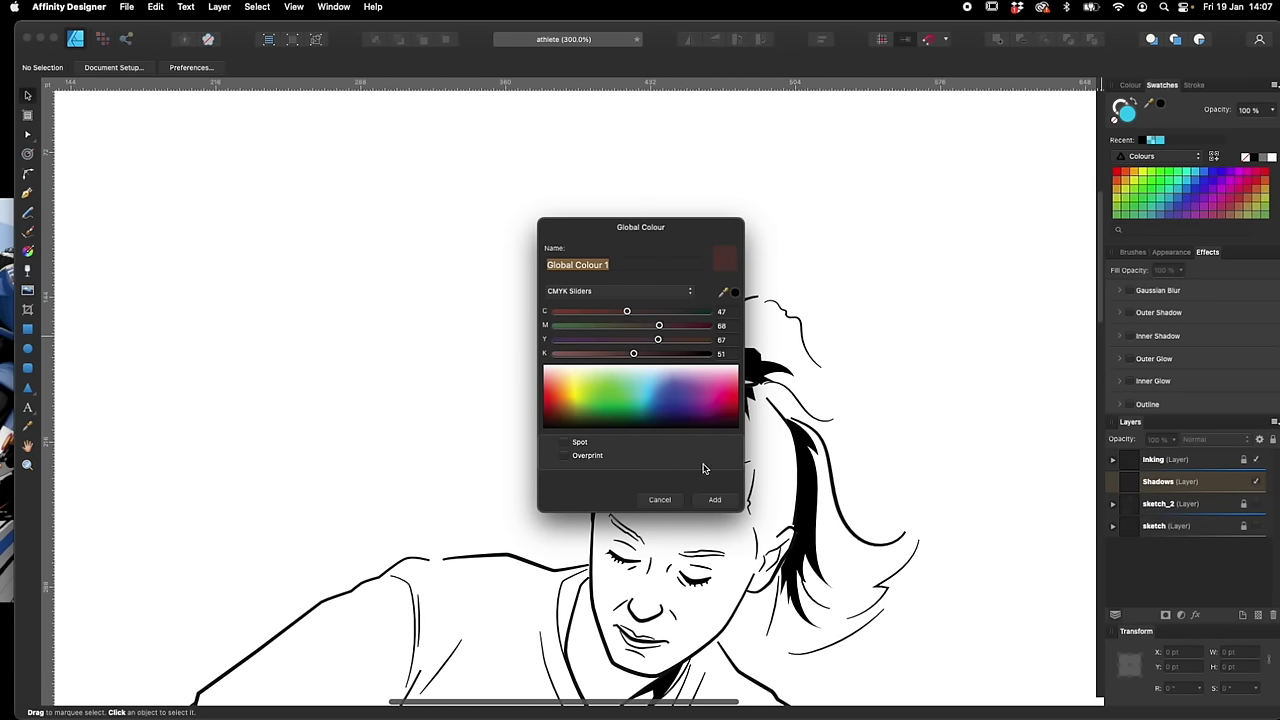
{"action": "left_click", "coordinate": [715, 499]}
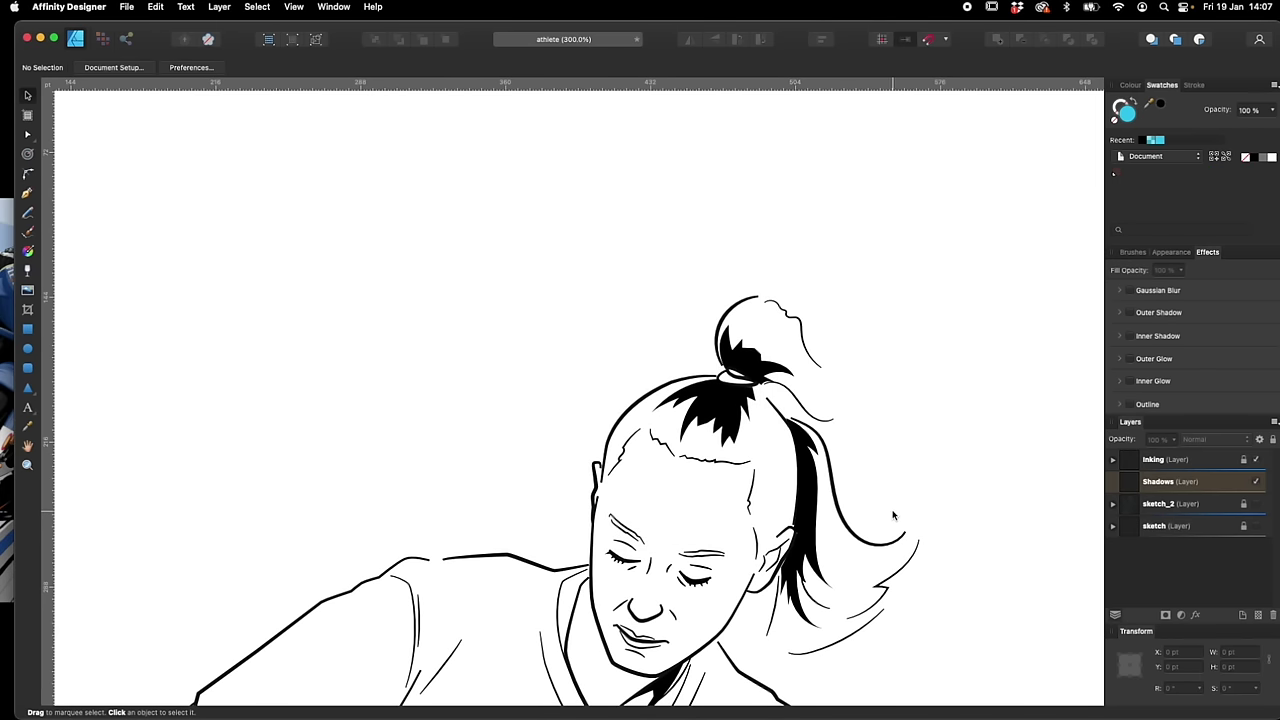
Start a shadow outline on the hair bun, from the hair tie up the outer edge and into the bun
{"action": "scroll", "coordinate": [890, 522], "scroll_direction": "up", "scroll_amount": 3}
{"action": "key", "text": "p"}
{"action": "left_click_drag", "start_coordinate": [717, 492], "coordinate": [689, 402]}
{"action": "left_click_drag", "start_coordinate": [690, 345], "coordinate": [656, 480]}
{"action": "key", "text": "v"}
{"action": "key", "text": "p"}
{"action": "left_click", "coordinate": [652, 337]}
{"action": "left_click_drag", "start_coordinate": [672, 255], "coordinate": [720, 227]}
{"action": "left_click", "coordinate": [672, 257]}
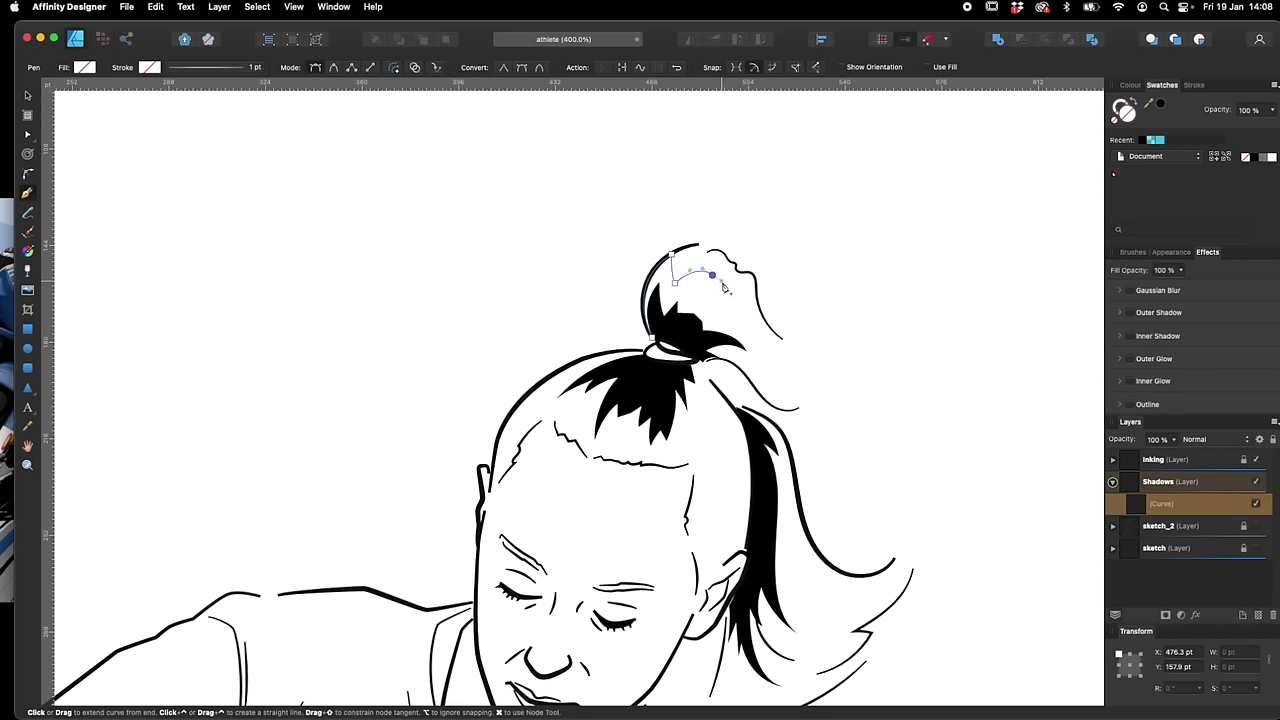
Continue the bun's shadow outline around the loose strand tips back to the hair tie, and fill it with the dark brown global colour
{"action": "left_click", "coordinate": [742, 319]}
{"action": "left_click", "coordinate": [767, 344]}
{"action": "left_click", "coordinate": [798, 352]}
{"action": "left_click", "coordinate": [788, 371]}
{"action": "left_click", "coordinate": [761, 362]}
{"action": "left_click", "coordinate": [801, 406]}
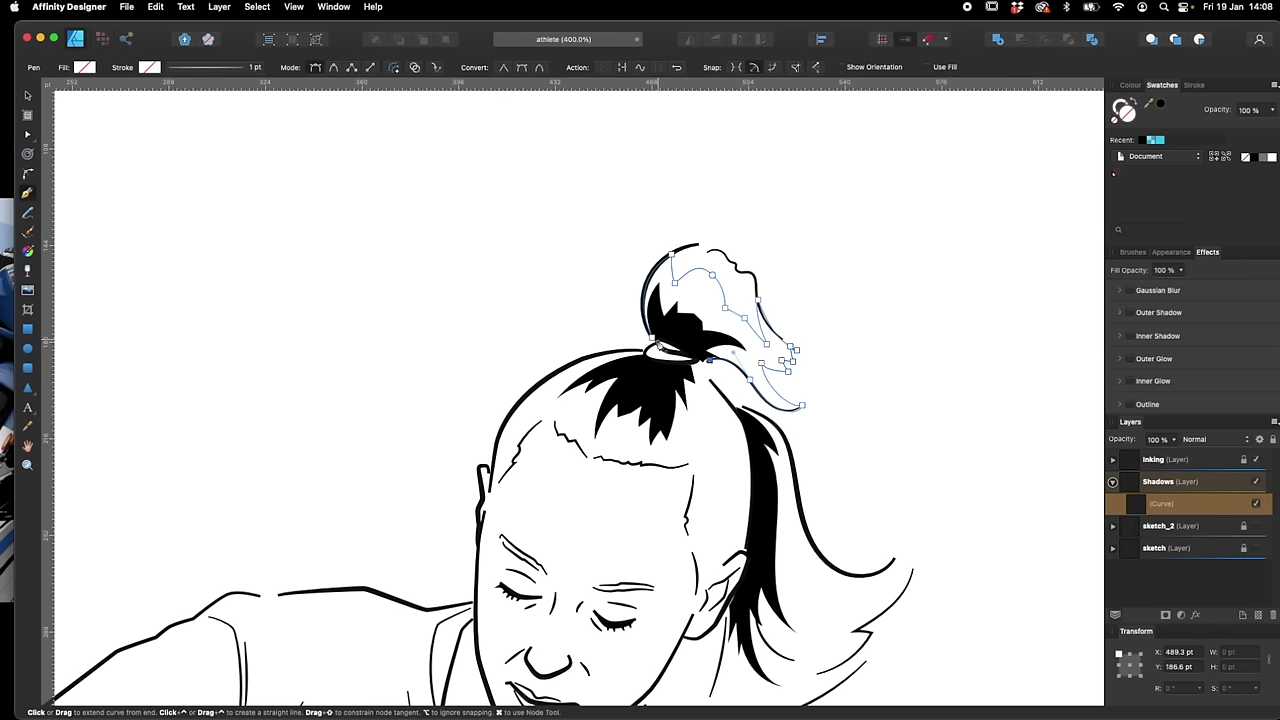
{"action": "left_click", "coordinate": [656, 345]}
{"action": "left_click", "coordinate": [1117, 175]}
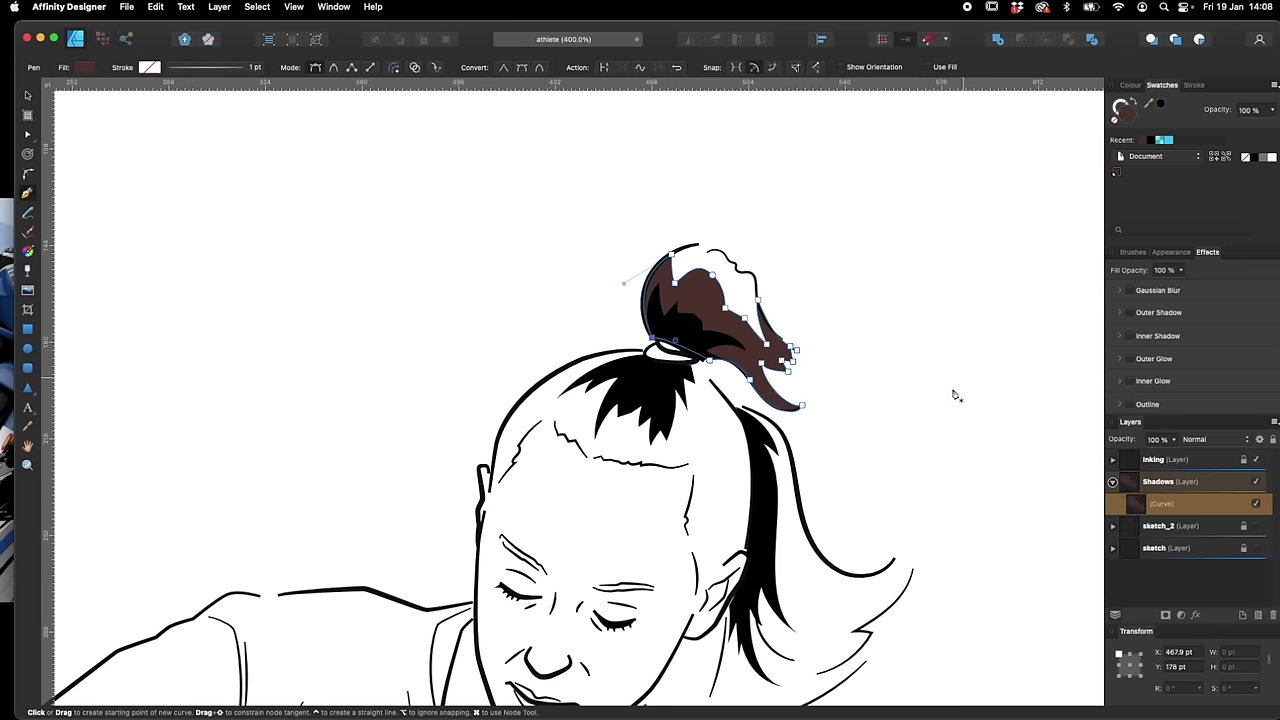
Edit the global colour swatch to a lighter grey-brown
{"action": "scroll", "coordinate": [872, 547], "scroll_direction": "down", "scroll_amount": 3}
{"action": "scroll", "coordinate": [872, 547], "scroll_direction": "right", "scroll_amount": 2}
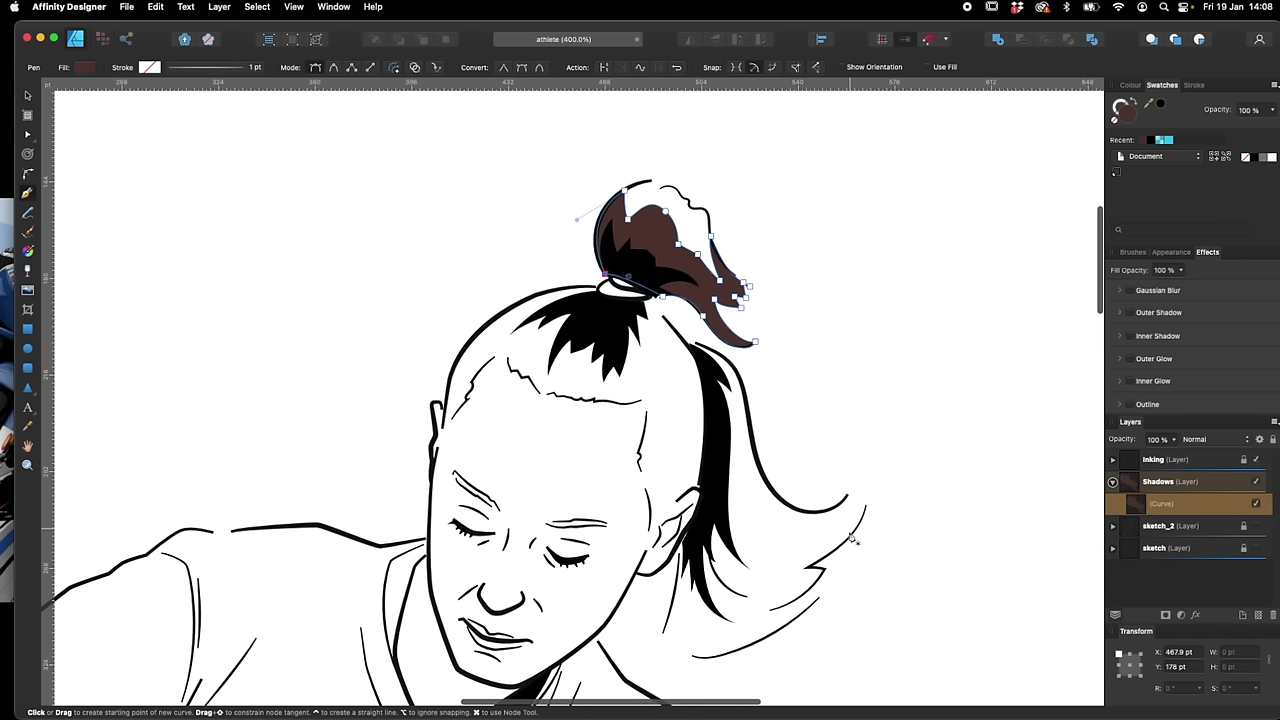
{"action": "double_click", "coordinate": [1117, 173]}
{"action": "left_click_drag", "start_coordinate": [1174, 250], "coordinate": [1164, 209]}
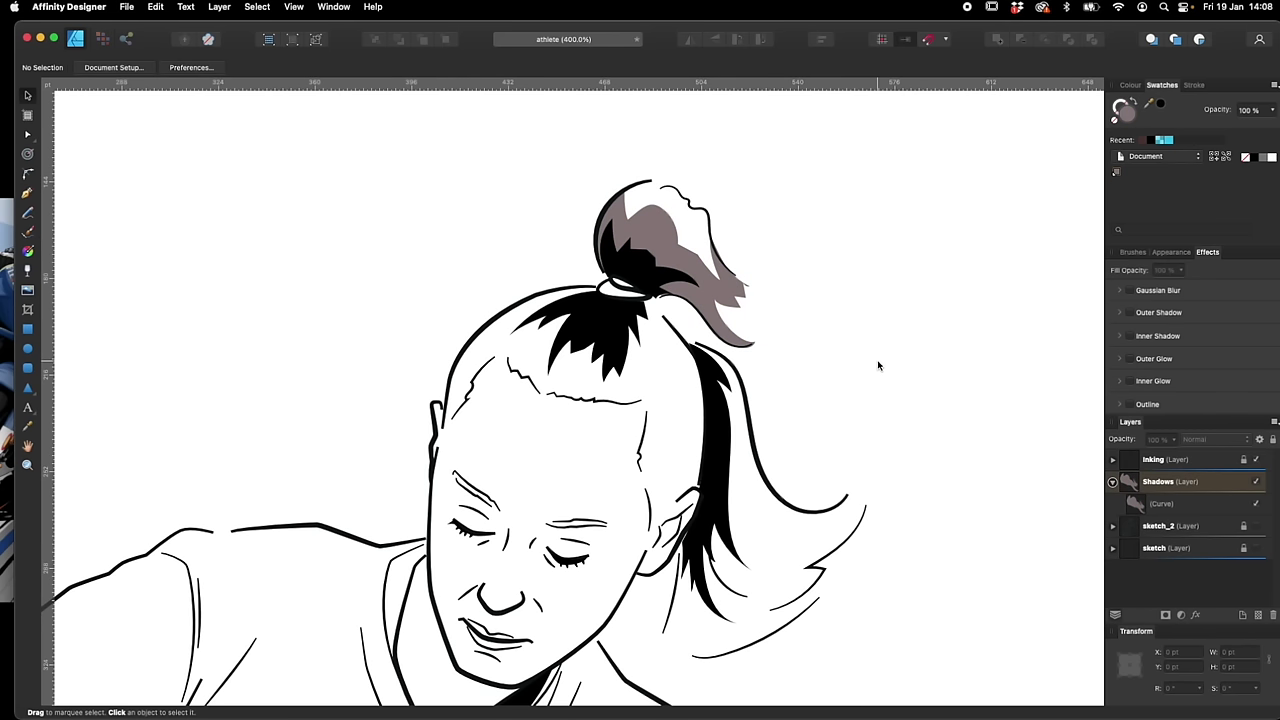
Start the ponytail's shadow outline from the back of the head down inside its outer edge to the first strand tip
{"action": "scroll", "coordinate": [831, 399], "scroll_direction": "down", "scroll_amount": 2}
{"action": "scroll", "coordinate": [831, 399], "scroll_direction": "right", "scroll_amount": 2}
{"action": "key", "text": "p"}
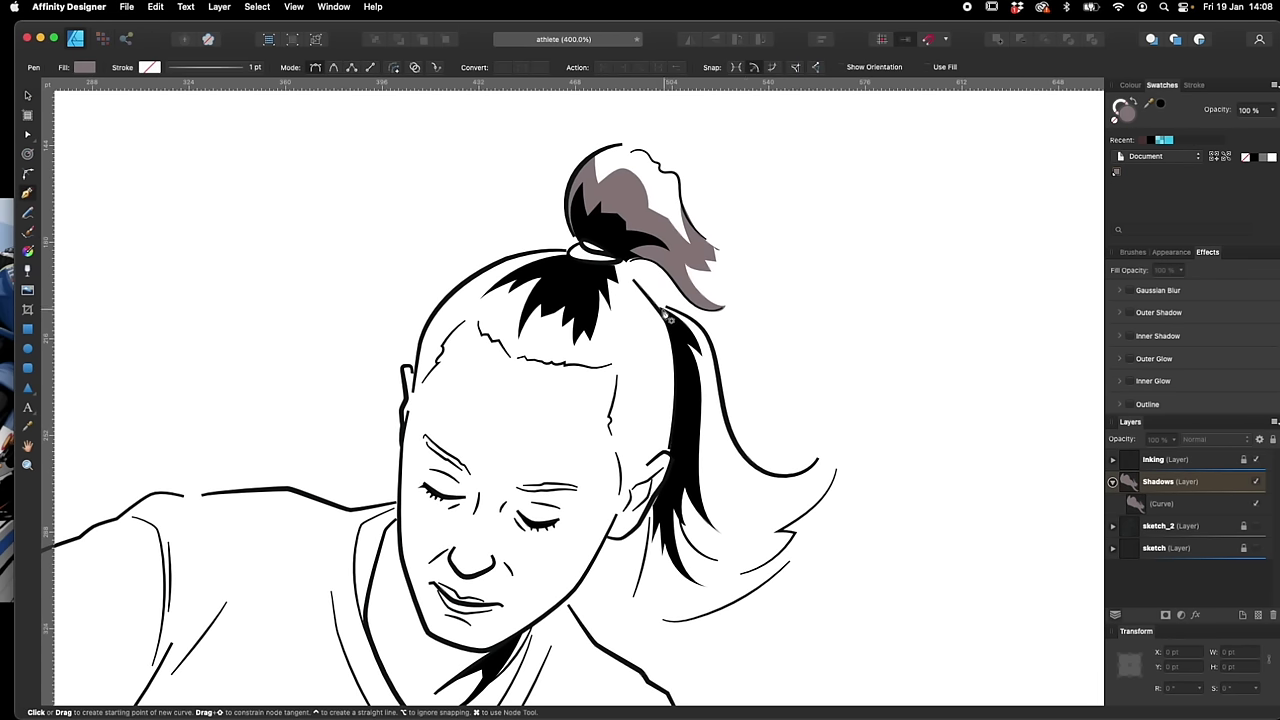
{"action": "left_click", "coordinate": [718, 372]}
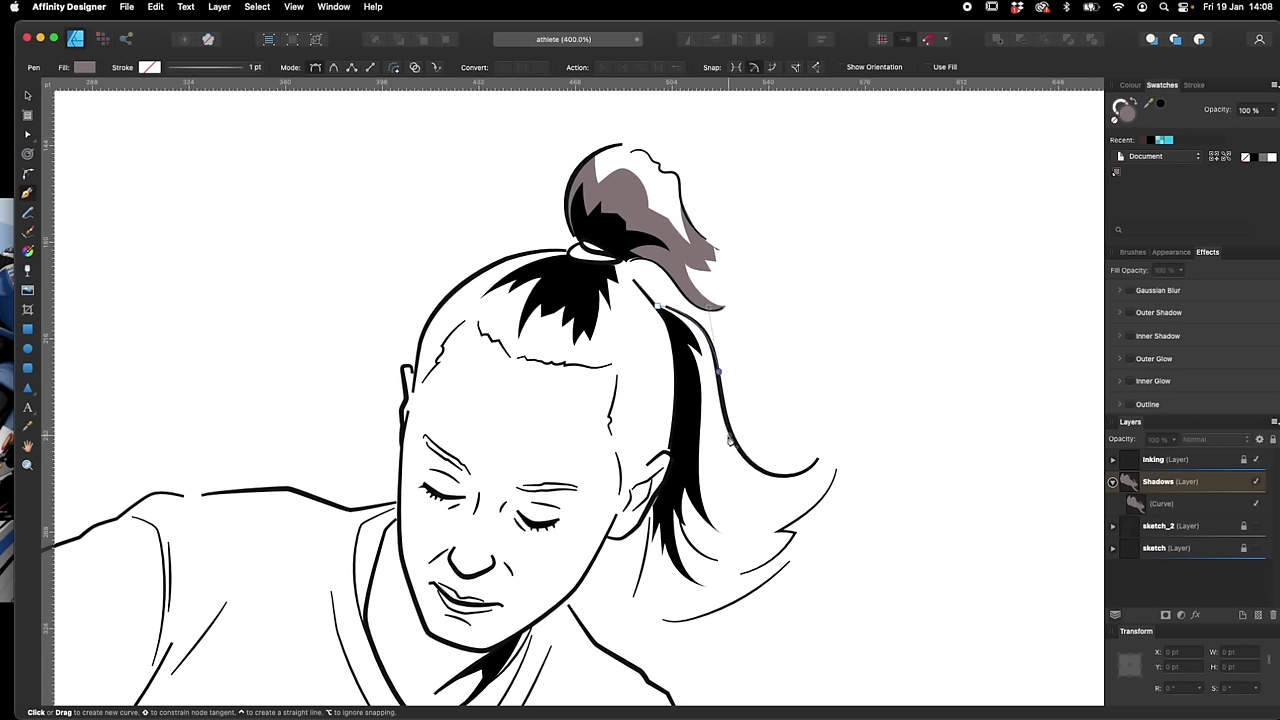
{"action": "left_click", "coordinate": [707, 355]}
{"action": "left_click_drag", "start_coordinate": [713, 410], "coordinate": [714, 440]}
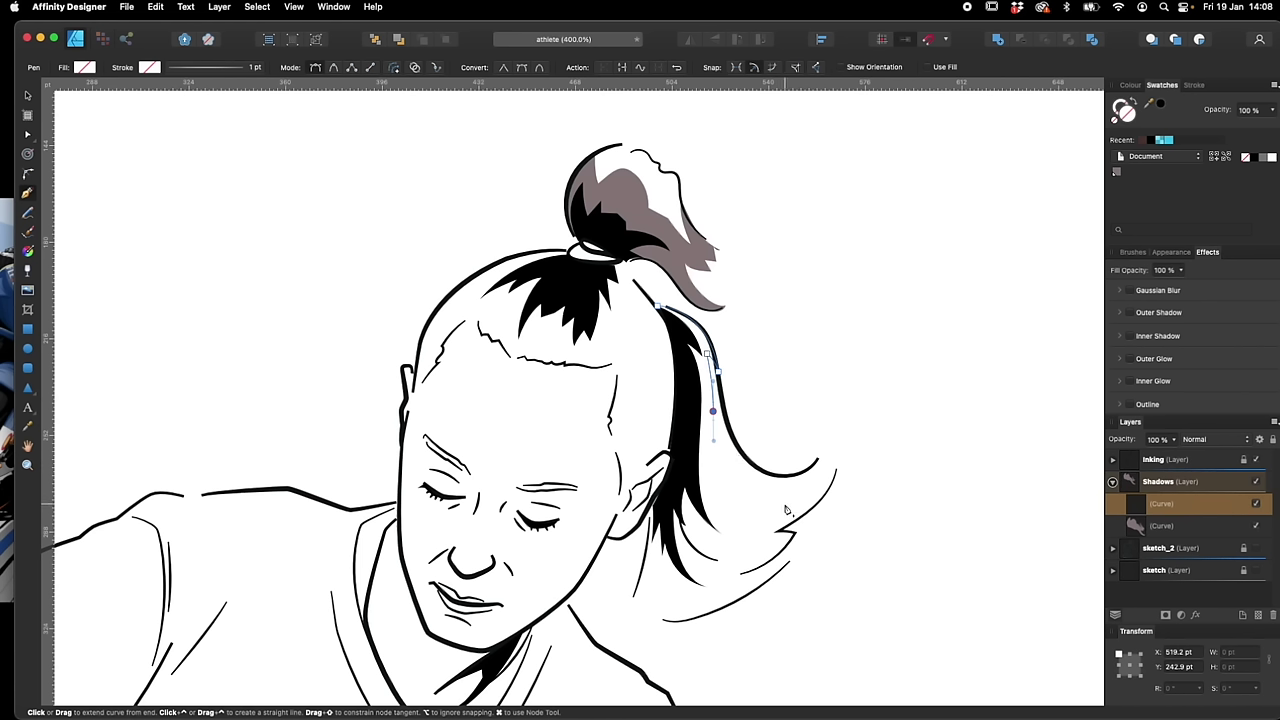
{"action": "left_click_drag", "start_coordinate": [796, 493], "coordinate": [858, 469]}
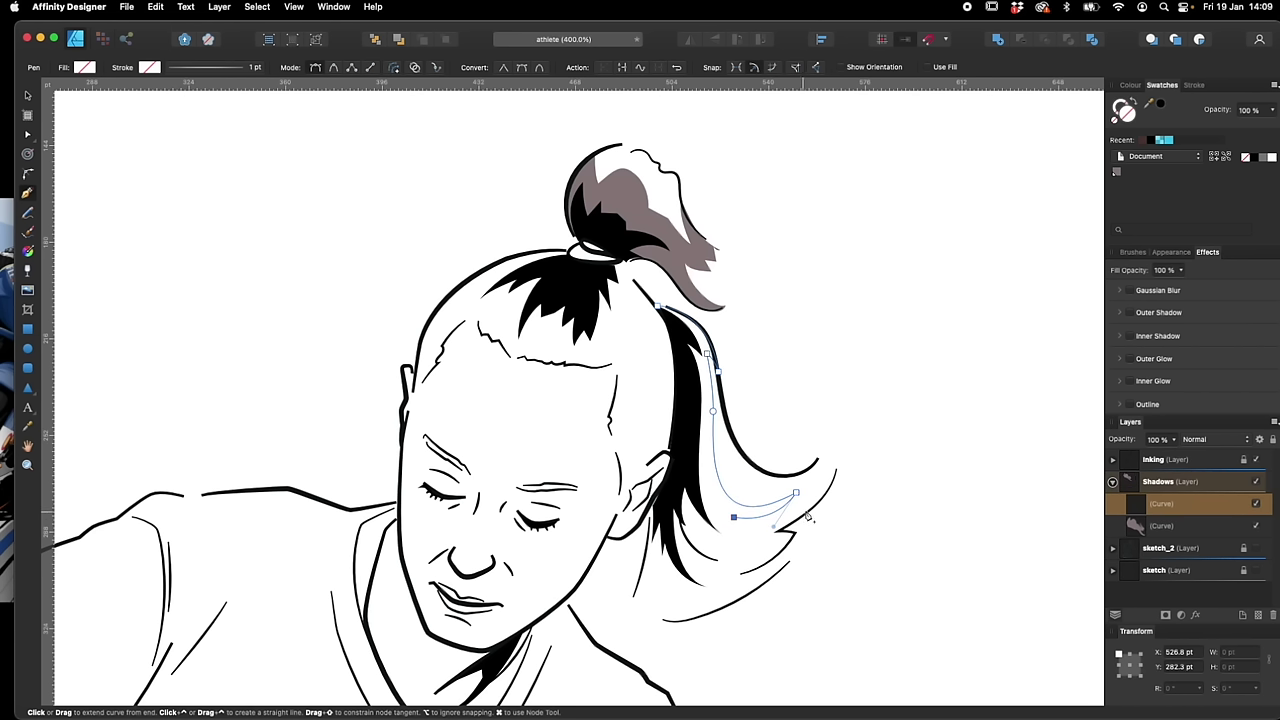
Continue the ponytail's shadow outline with pointed strand tips along its lower end
{"action": "left_click", "coordinate": [765, 531]}
{"action": "left_click", "coordinate": [733, 541]}
{"action": "left_click", "coordinate": [752, 550]}
{"action": "left_click_drag", "start_coordinate": [693, 522], "coordinate": [689, 549]}
{"action": "left_click", "coordinate": [781, 551]}
{"action": "left_click_drag", "start_coordinate": [659, 608], "coordinate": [664, 580]}
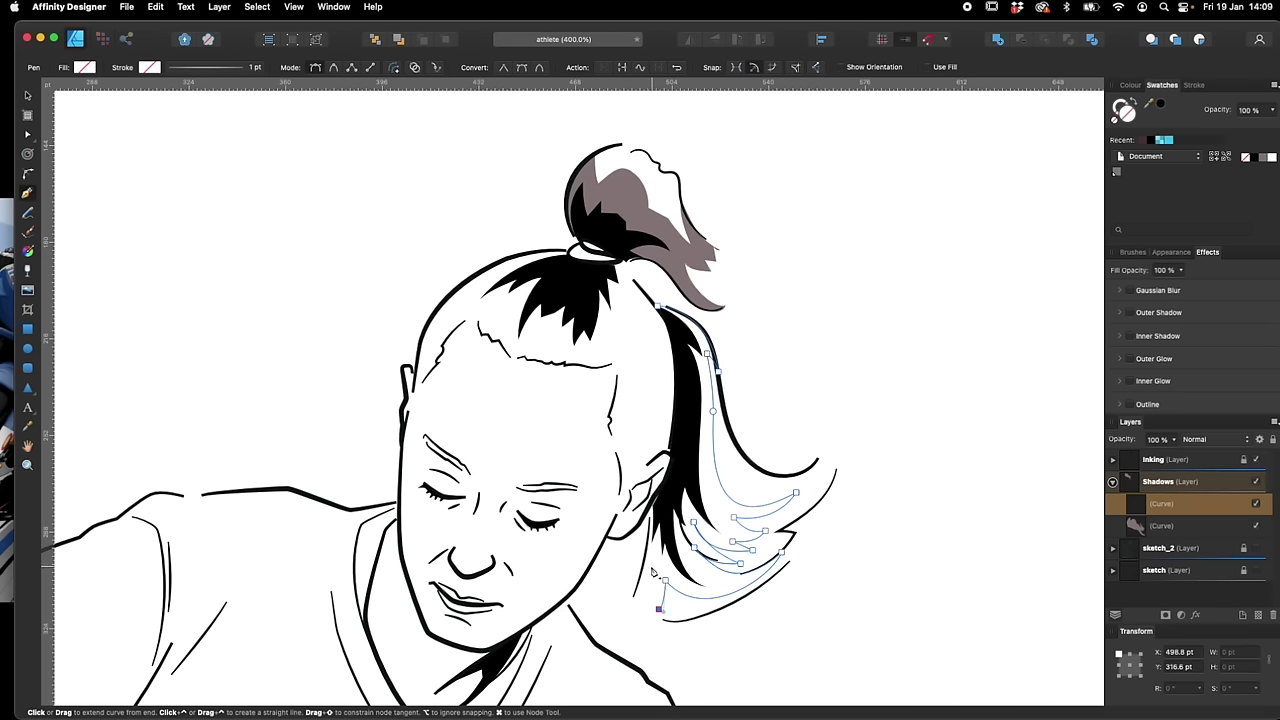
Close the ponytail's shadow outline along the back of the head and fill it with the grey-brown global colour
{"action": "left_click", "coordinate": [634, 594]}
{"action": "left_click_drag", "start_coordinate": [657, 305], "coordinate": [680, 335]}
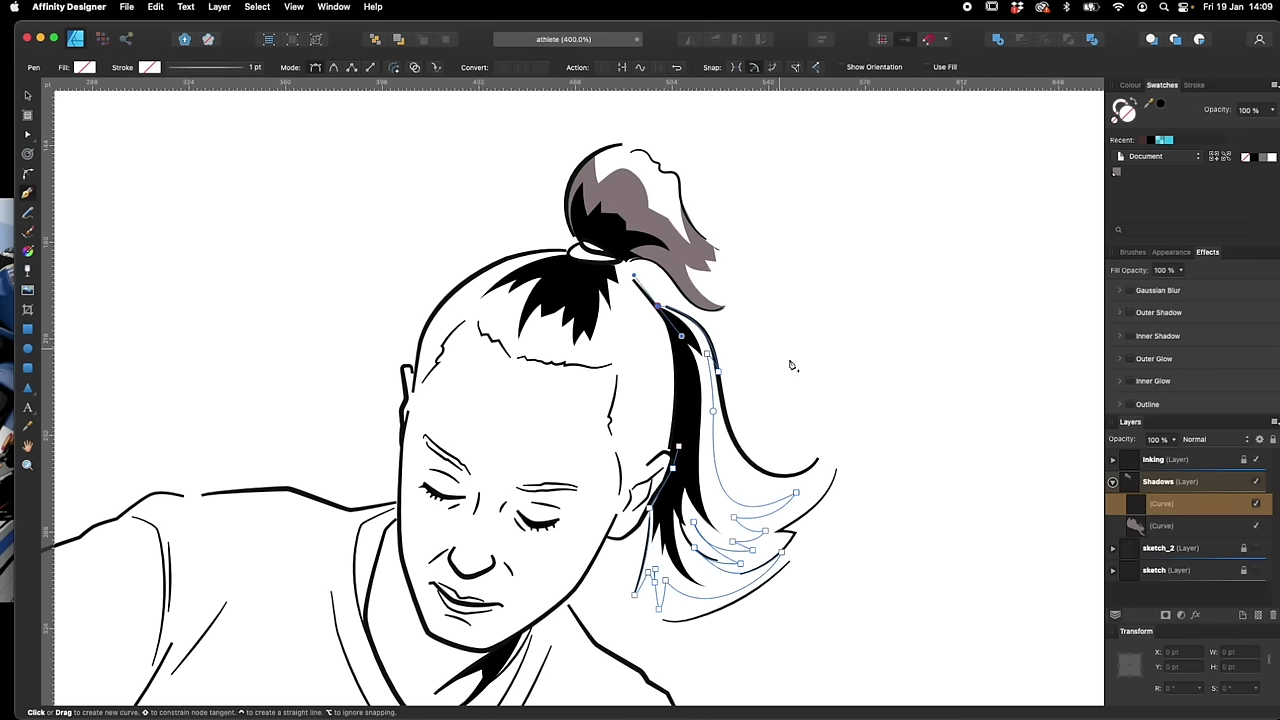
{"action": "left_click", "coordinate": [1117, 170]}
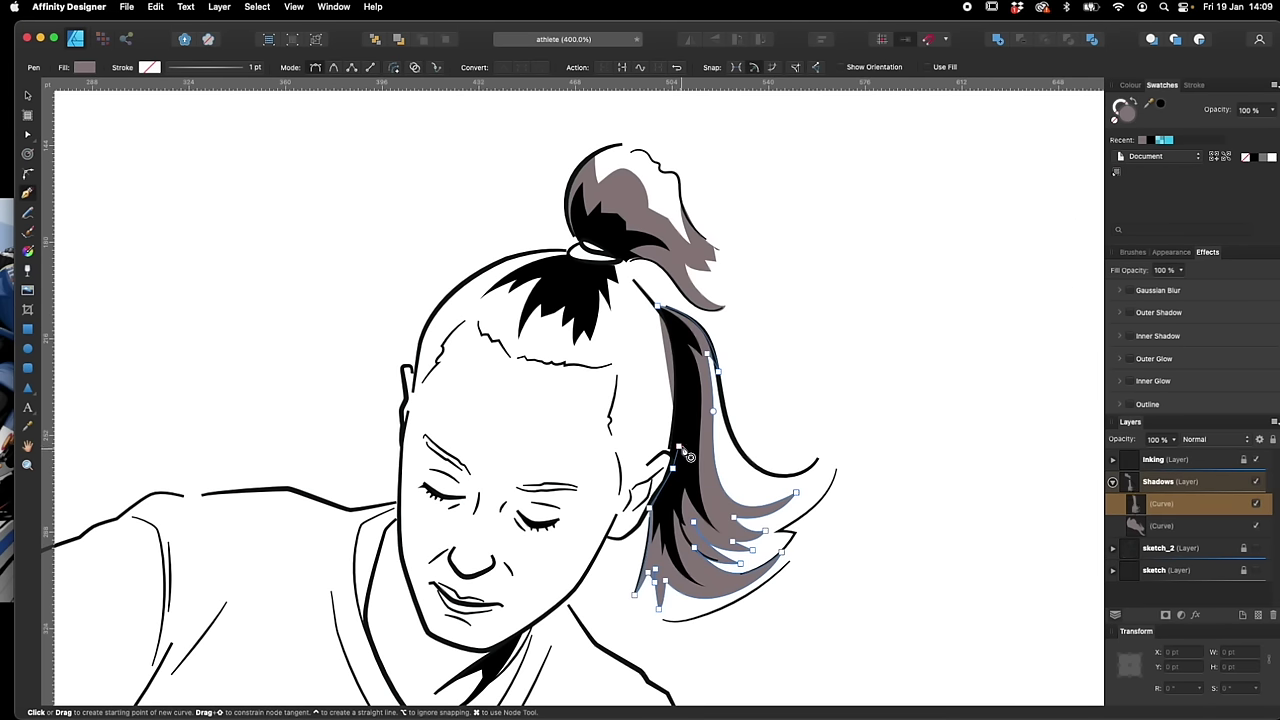
{"action": "key", "text": "a"}
{"action": "left_click", "coordinate": [852, 472]}
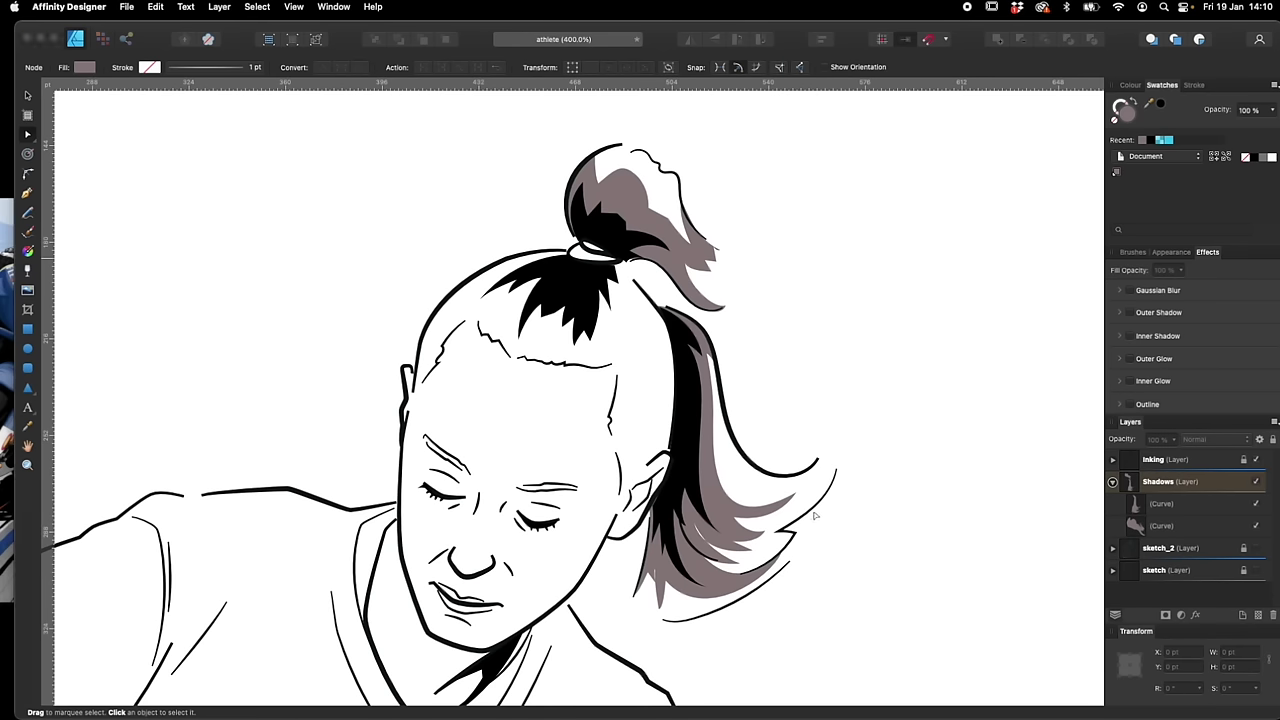
Start a shadow outline in the hair above the ear, along the back of the head
{"action": "scroll", "coordinate": [735, 412], "scroll_direction": "left", "scroll_amount": 2}
{"action": "scroll", "coordinate": [735, 412], "scroll_direction": "down", "scroll_amount": 1}
{"action": "key", "text": "p"}
{"action": "left_click", "coordinate": [722, 352]}
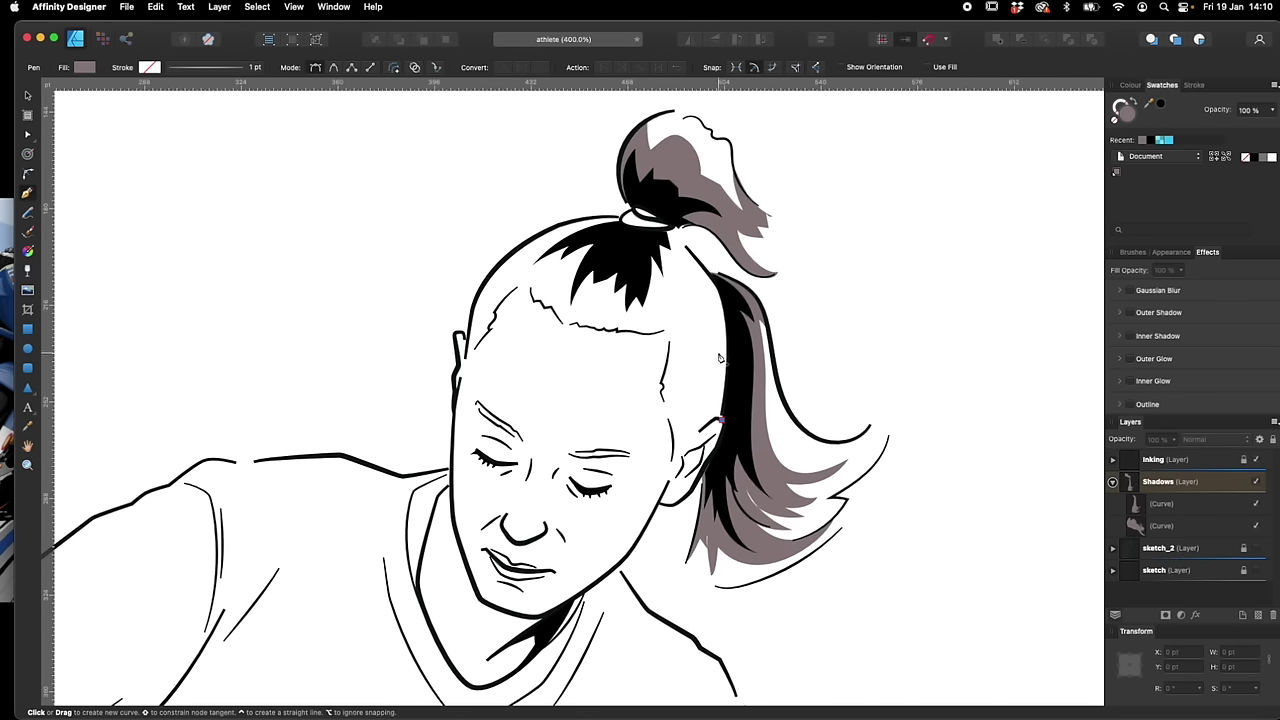
{"action": "left_click", "coordinate": [722, 353]}
{"action": "left_click_drag", "start_coordinate": [715, 388], "coordinate": [707, 433]}
{"action": "key", "text": "super+z"}
{"action": "left_click_drag", "start_coordinate": [715, 388], "coordinate": [708, 416]}
{"action": "key", "text": "super+z"}
{"action": "key", "text": "super+z"}
Complete the shadow above the ear with a jagged front edge and fill it with the grey-brown global colour
{"action": "left_click", "coordinate": [713, 393], "text": "alt"}
{"action": "left_click", "coordinate": [707, 378]}
{"action": "left_click", "coordinate": [702, 410], "text": "alt"}
{"action": "left_click", "coordinate": [693, 398]}
{"action": "left_click_drag", "start_coordinate": [698, 427], "coordinate": [682, 460]}
{"action": "left_click", "coordinate": [688, 442], "text": "alt"}
{"action": "left_click", "coordinate": [722, 420]}
{"action": "left_click", "coordinate": [1117, 172]}
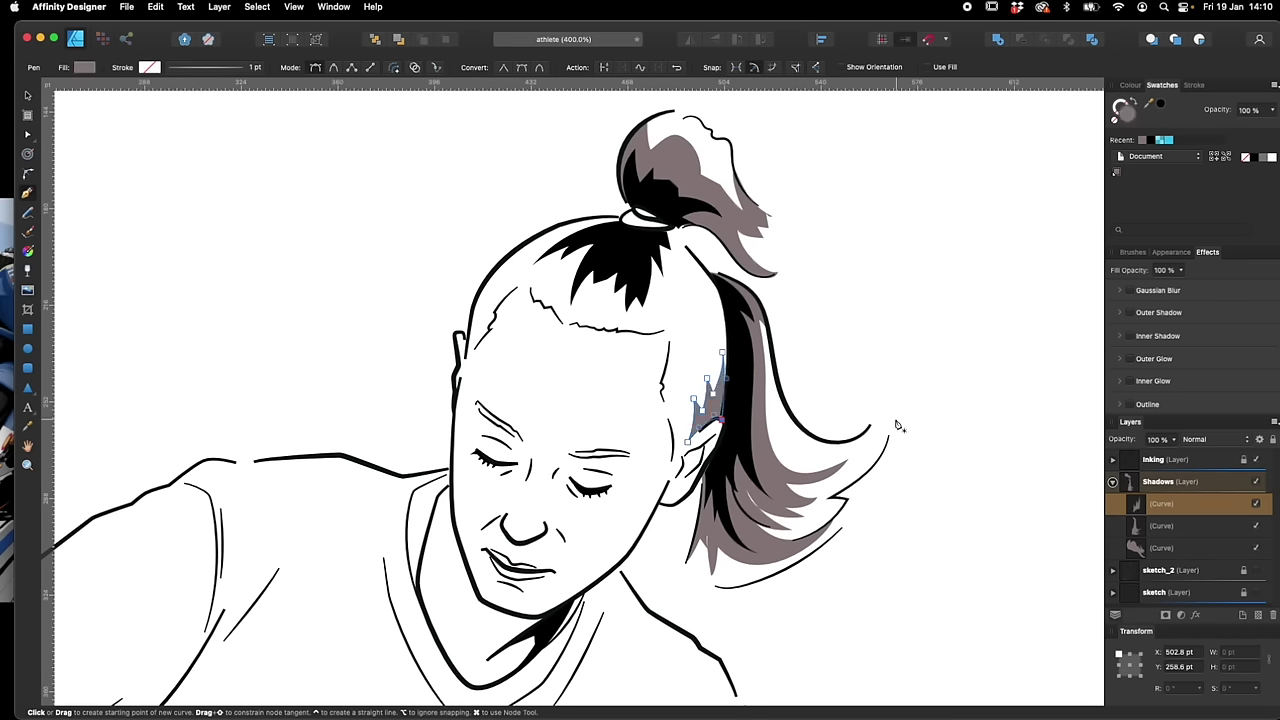
{"action": "key", "text": "super+d"}
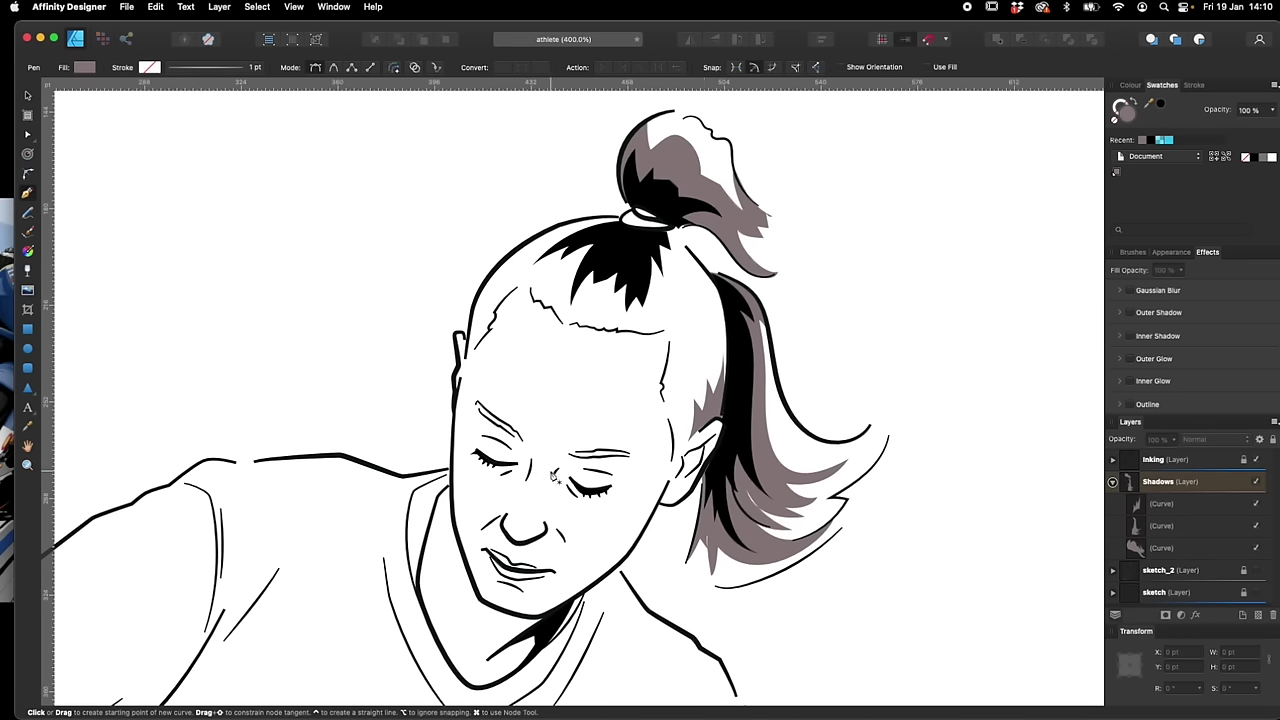
Outline a shadow around the closed eye nearest the ponytail, up to its eyebrow, and fill it grey-brown
{"action": "key", "text": "super+plus"}
{"action": "mouse_move", "coordinate": [602, 525]}
{"action": "left_mouse_down"}
{"action": "mouse_move", "coordinate": [641, 431]}
{"action": "mouse_move", "coordinate": [590, 442]}
{"action": "mouse_move", "coordinate": [645, 465]}
{"action": "left_mouse_up"}
{"action": "left_click", "coordinate": [584, 403]}
{"action": "left_click", "coordinate": [690, 444]}
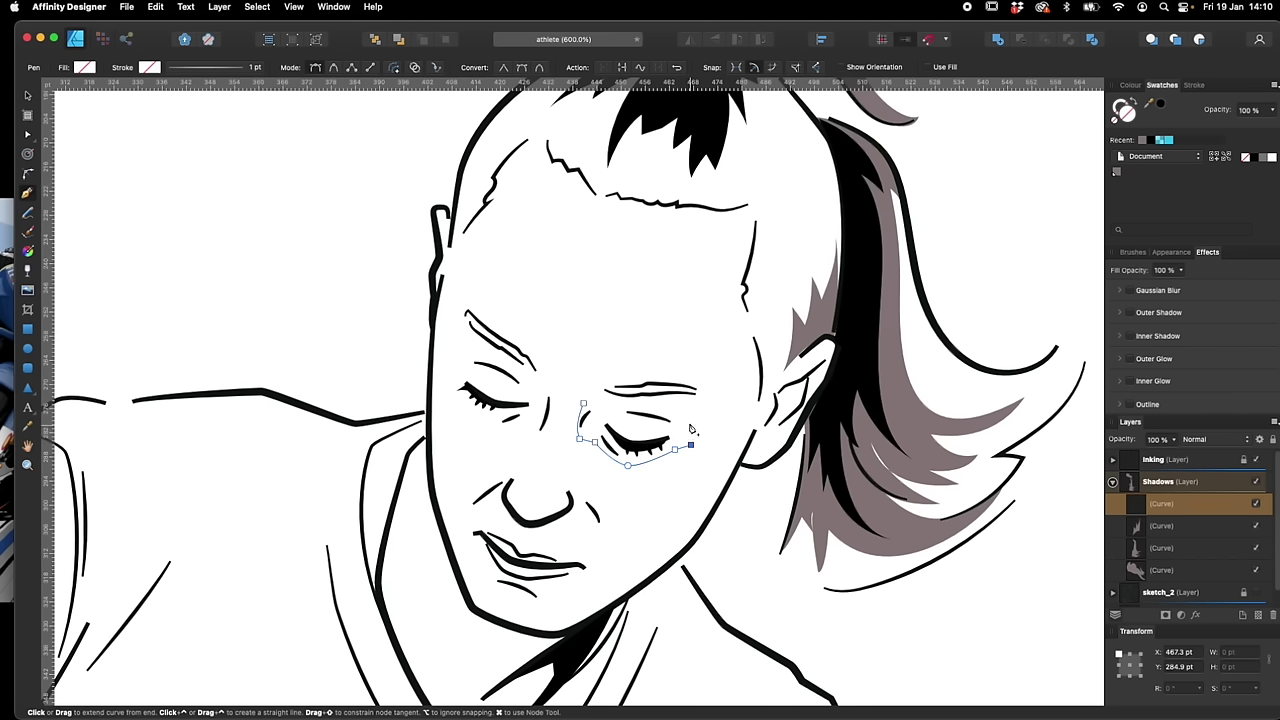
{"action": "left_click", "coordinate": [625, 411]}
{"action": "left_click_drag", "start_coordinate": [657, 401], "coordinate": [667, 400]}
{"action": "left_click", "coordinate": [607, 391]}
{"action": "left_click", "coordinate": [602, 398]}
{"action": "left_click", "coordinate": [584, 403]}
{"action": "left_click", "coordinate": [1117, 173]}
Outline a small shadow at the inner end of the other eyebrow
{"action": "left_click_drag", "start_coordinate": [635, 366], "coordinate": [651, 384]}
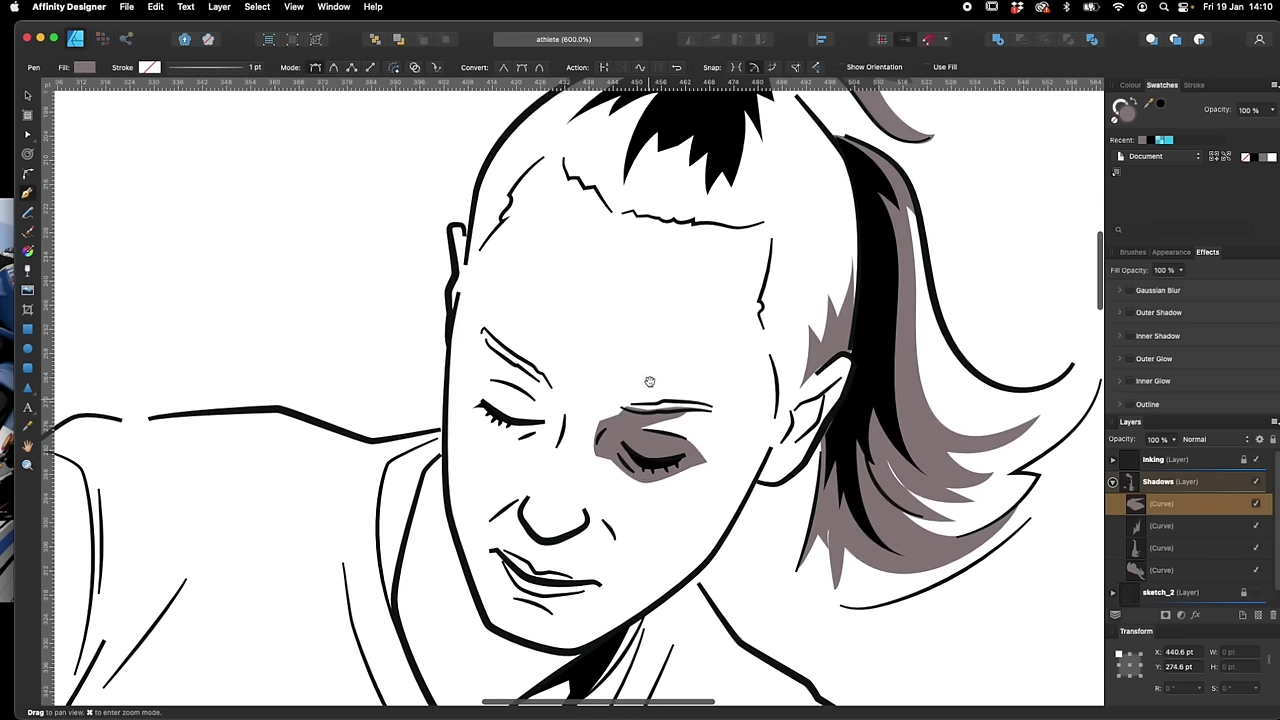
{"action": "left_click", "coordinate": [521, 367]}
{"action": "left_click", "coordinate": [540, 386]}
{"action": "left_click", "coordinate": [548, 405]}
{"action": "left_click", "coordinate": [551, 388]}
{"action": "key", "text": "Escape"}
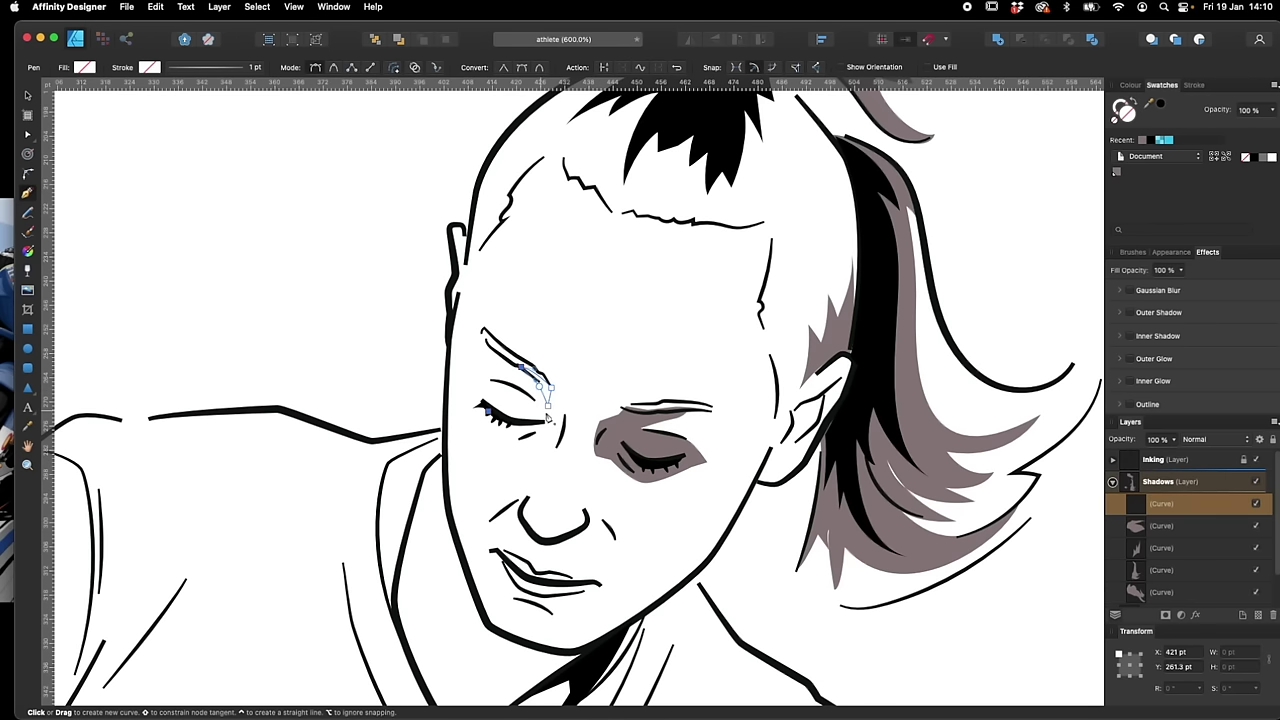
Add a thin grey-brown shadow beneath the lashes of the eye farthest from the ponytail
{"action": "left_click", "coordinate": [543, 423]}
{"action": "left_click_drag", "start_coordinate": [488, 411], "coordinate": [588, 470]}
{"action": "key", "text": "Escape"}
{"action": "key", "text": "v"}
{"action": "left_click", "coordinate": [1117, 172]}
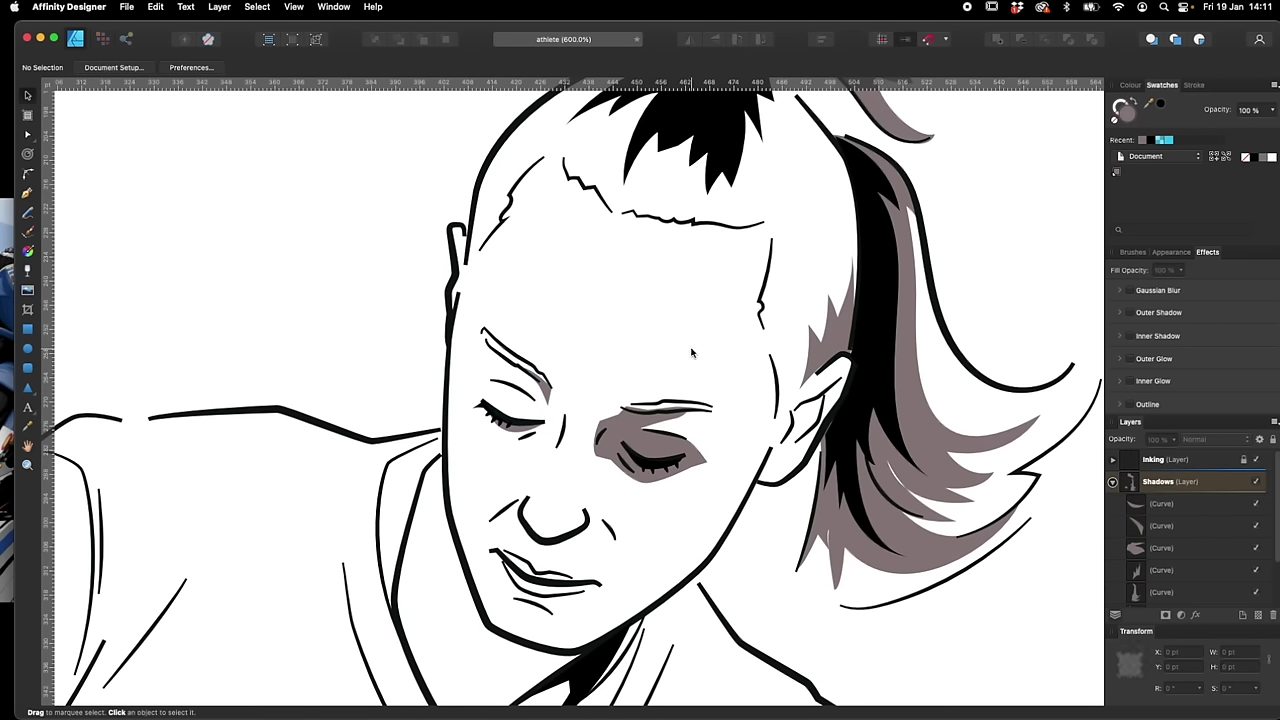
Outline a shadow under the nose and around the nostril to the cheek crease, filled grey-brown
{"action": "key", "text": "p"}
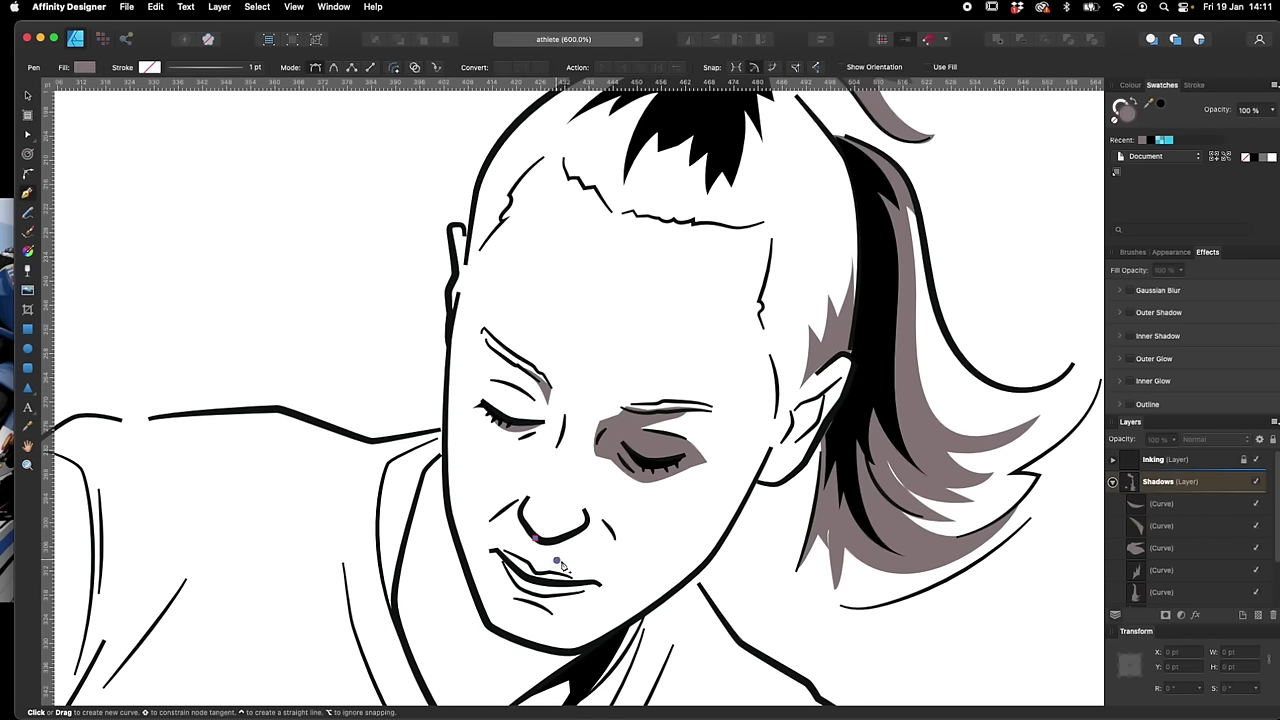
{"action": "left_click", "coordinate": [558, 562]}
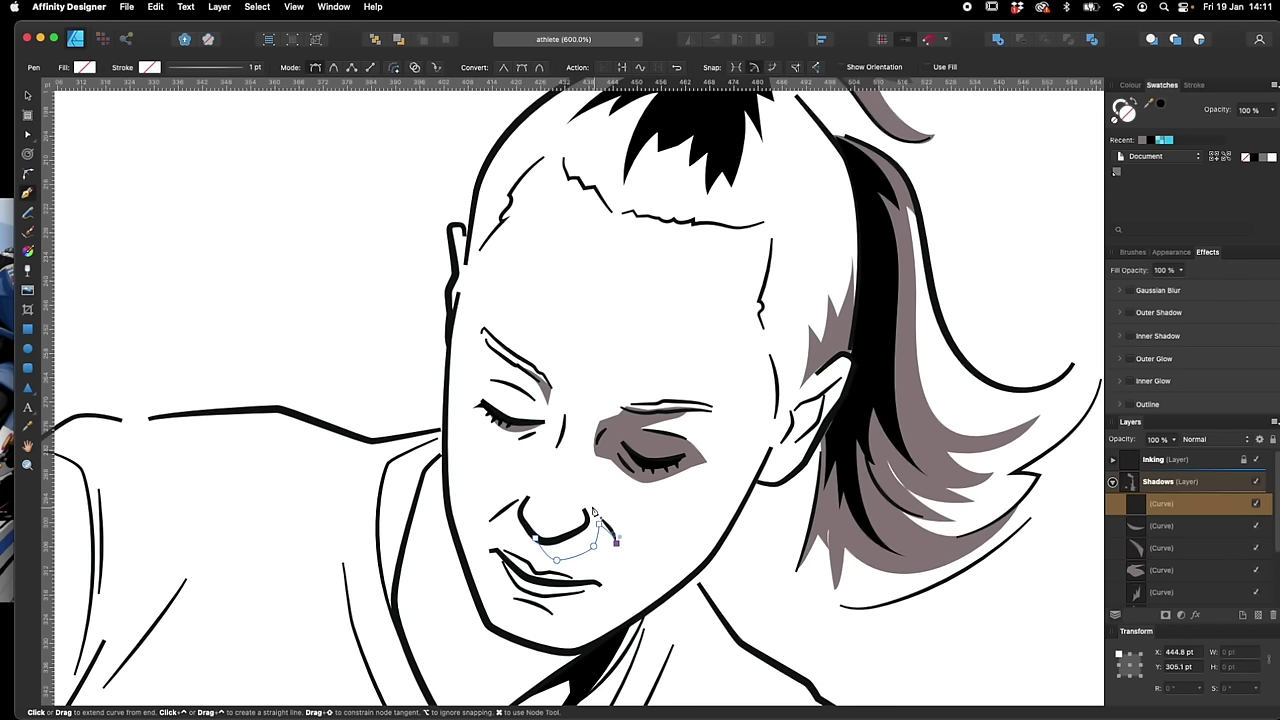
{"action": "left_click_drag", "start_coordinate": [535, 539], "coordinate": [487, 542]}
{"action": "scroll", "coordinate": [585, 512], "scroll_direction": "down", "scroll_amount": 2}
{"action": "key", "text": "v"}
{"action": "left_click", "coordinate": [517, 463]}
Add a narrow grey-brown shadow along the crease beside the other nostril
{"action": "key", "text": "p"}
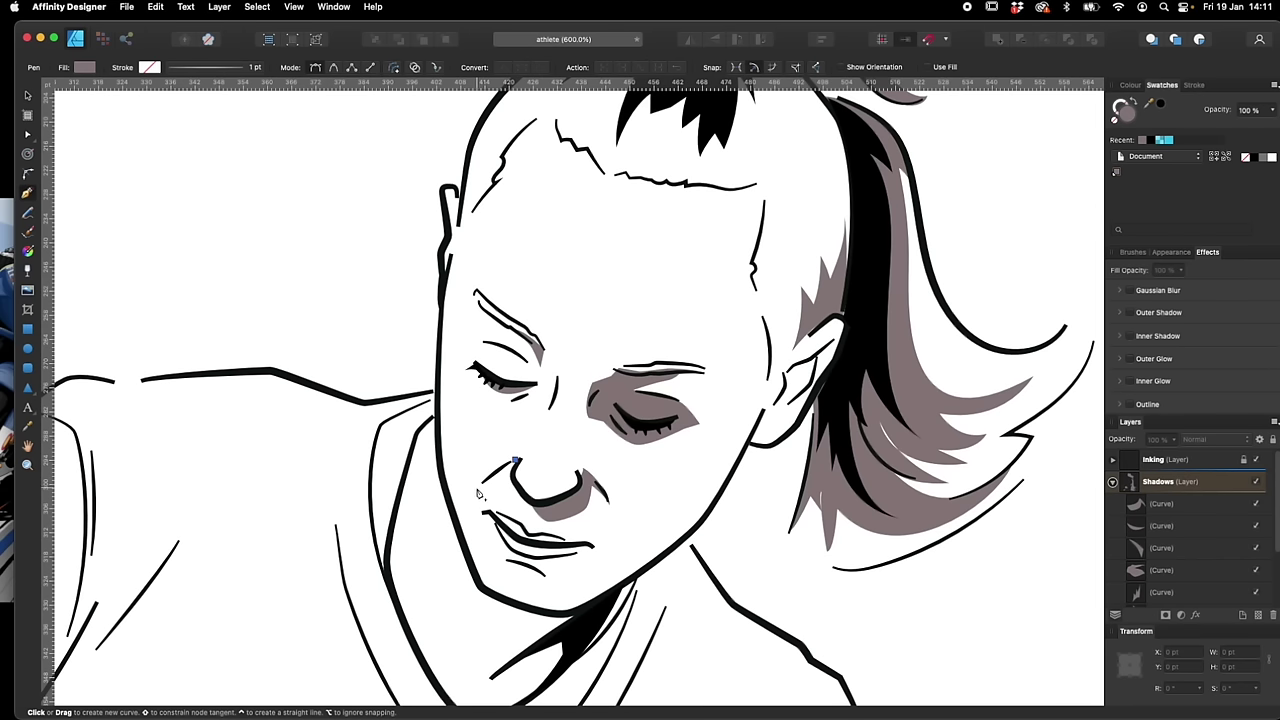
{"action": "left_click", "coordinate": [478, 486]}
{"action": "left_click", "coordinate": [517, 461]}
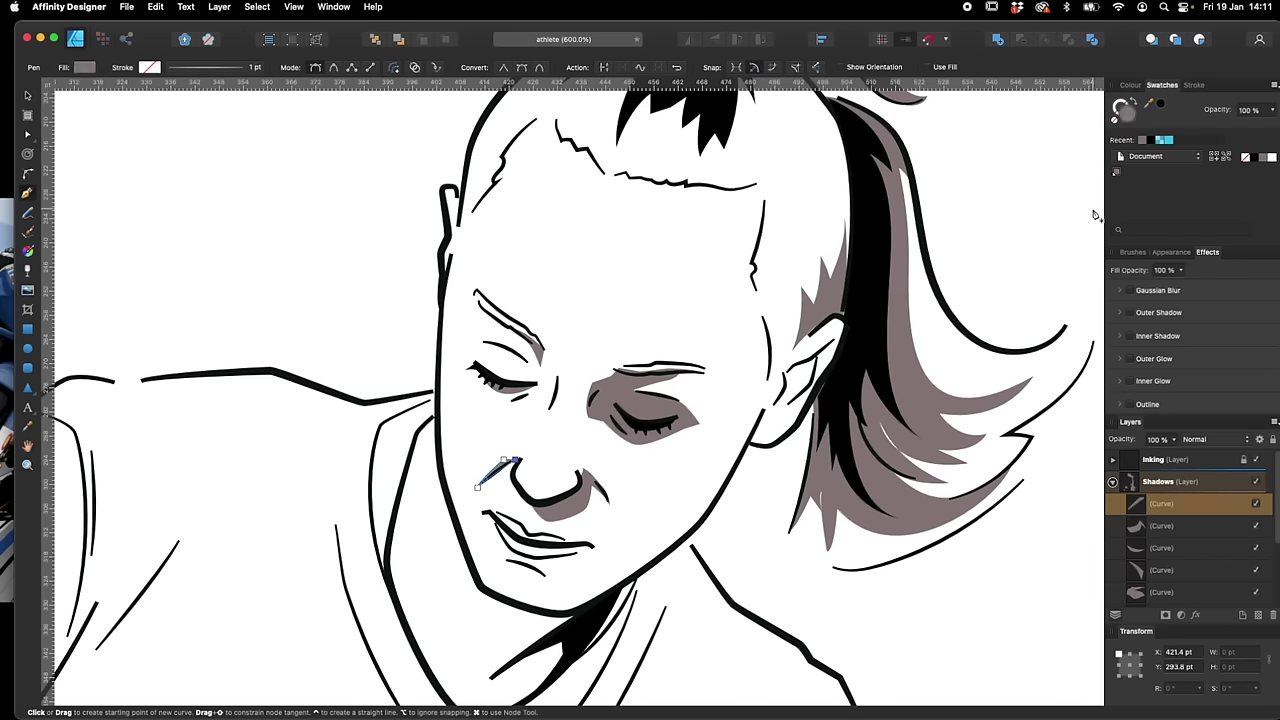
Add a narrow shadow along the cheek and jaw edge below the ear, filled with the grey-brown global colour
{"action": "key", "text": "v"}
{"action": "scroll", "coordinate": [857, 590], "scroll_direction": "up", "scroll_amount": 2}
{"action": "left_click", "coordinate": [692, 540]}
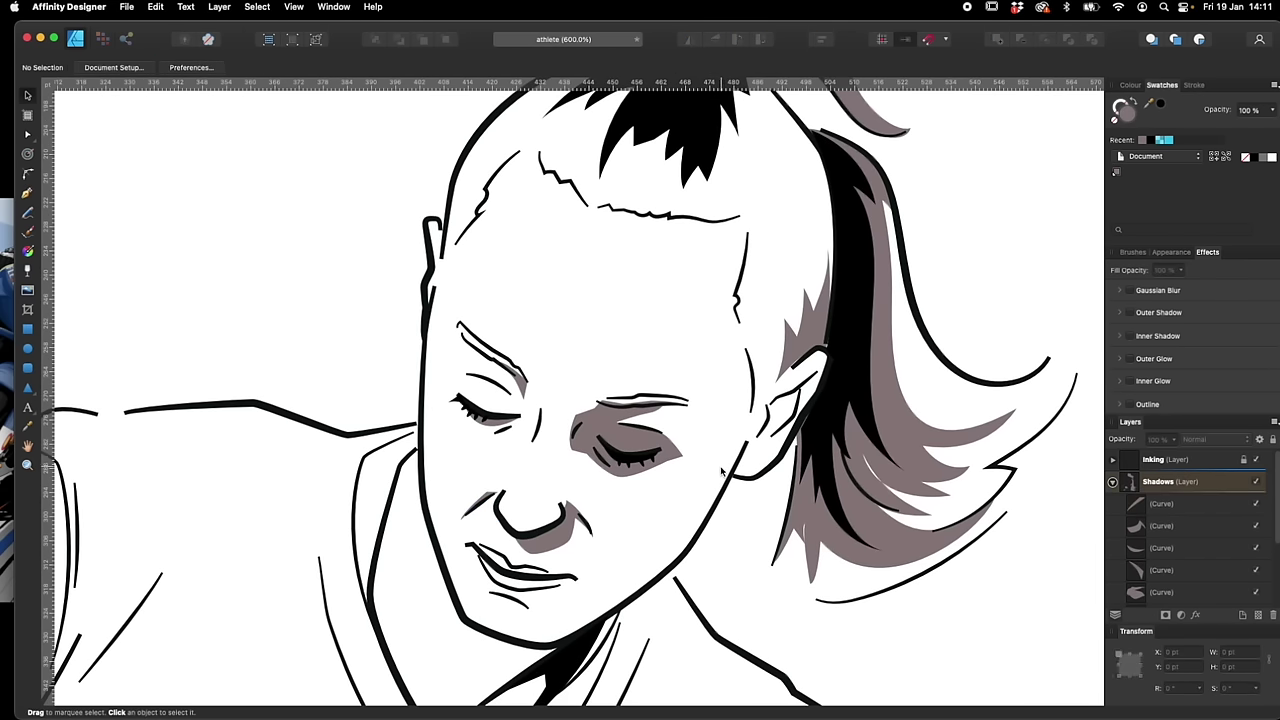
{"action": "scroll", "coordinate": [725, 463], "scroll_direction": "down", "scroll_amount": 3}
{"action": "key", "text": "p"}
{"action": "left_click", "coordinate": [664, 522]}
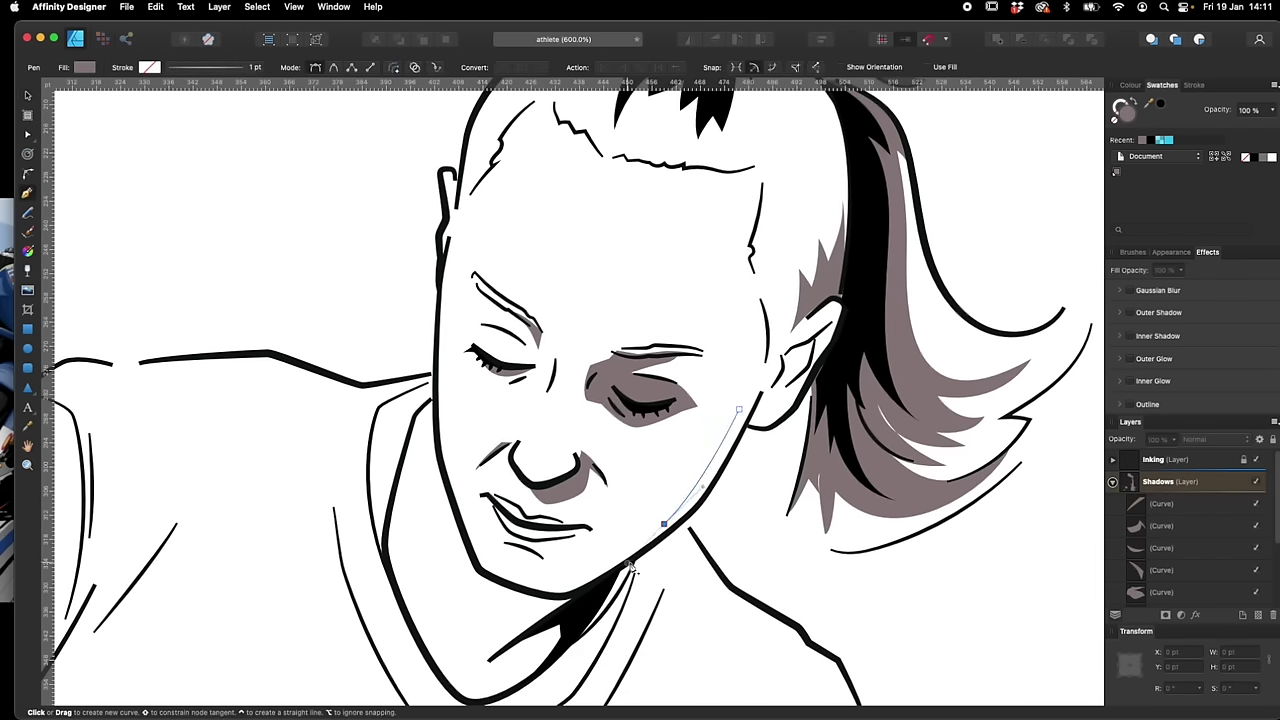
{"action": "left_click_drag", "start_coordinate": [739, 410], "coordinate": [740, 361]}
{"action": "left_click", "coordinate": [1116, 172]}
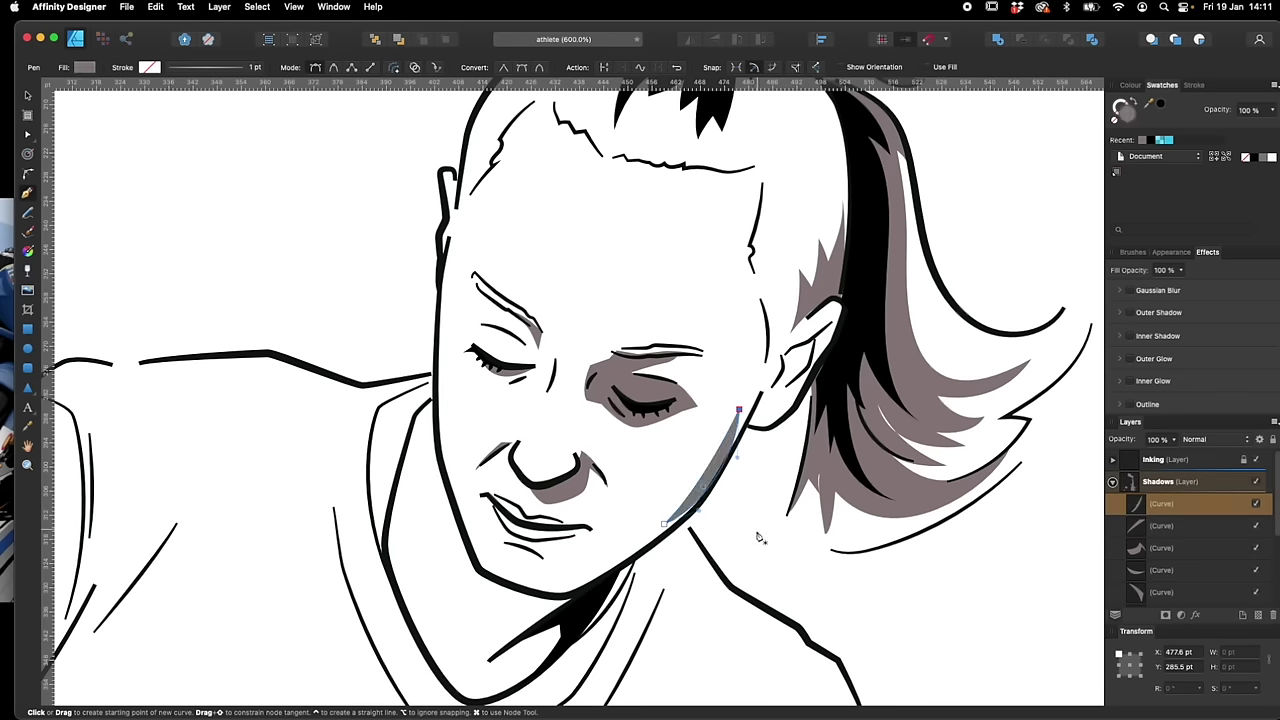
{"action": "key", "text": "v"}
{"action": "key", "text": "Escape"}
Outline a jagged shadow from the jaw around the mouth and chin down into the neck, filled grey-brown
{"action": "key", "text": "p"}
{"action": "left_click_drag", "start_coordinate": [618, 552], "coordinate": [563, 522]}
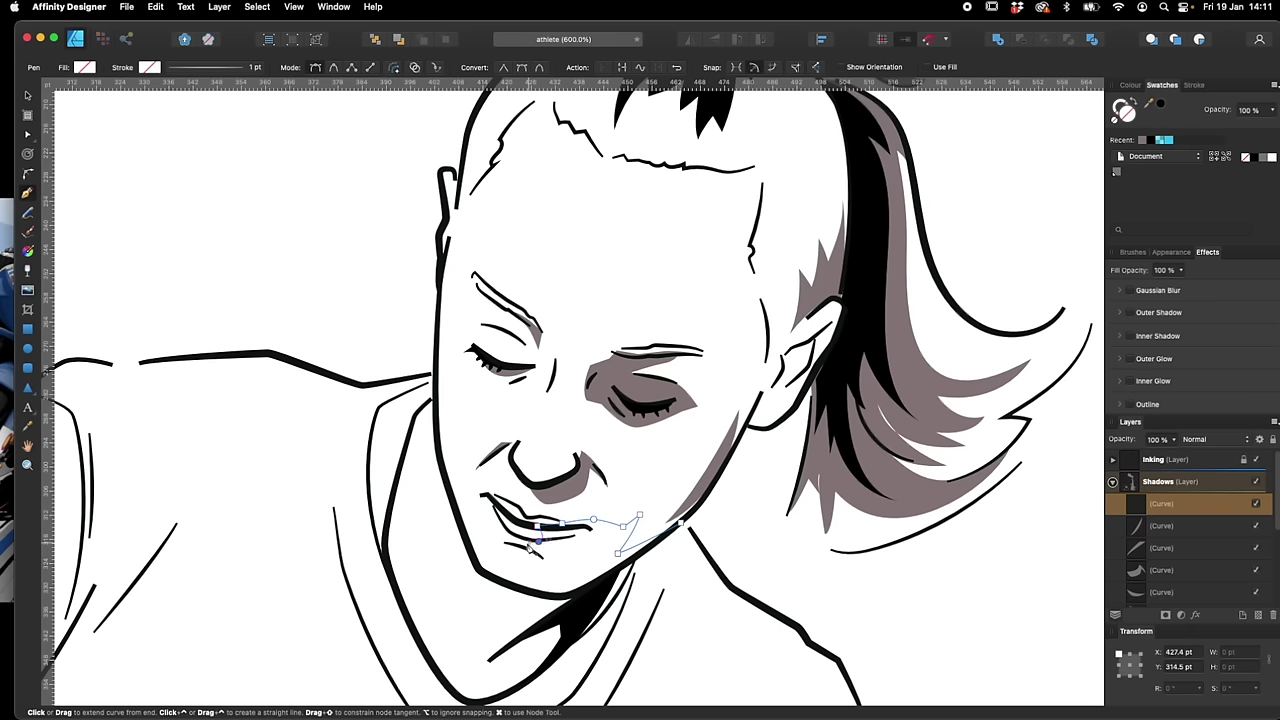
{"action": "left_click_drag", "start_coordinate": [500, 545], "coordinate": [522, 562]}
{"action": "left_click_drag", "start_coordinate": [468, 531], "coordinate": [455, 498]}
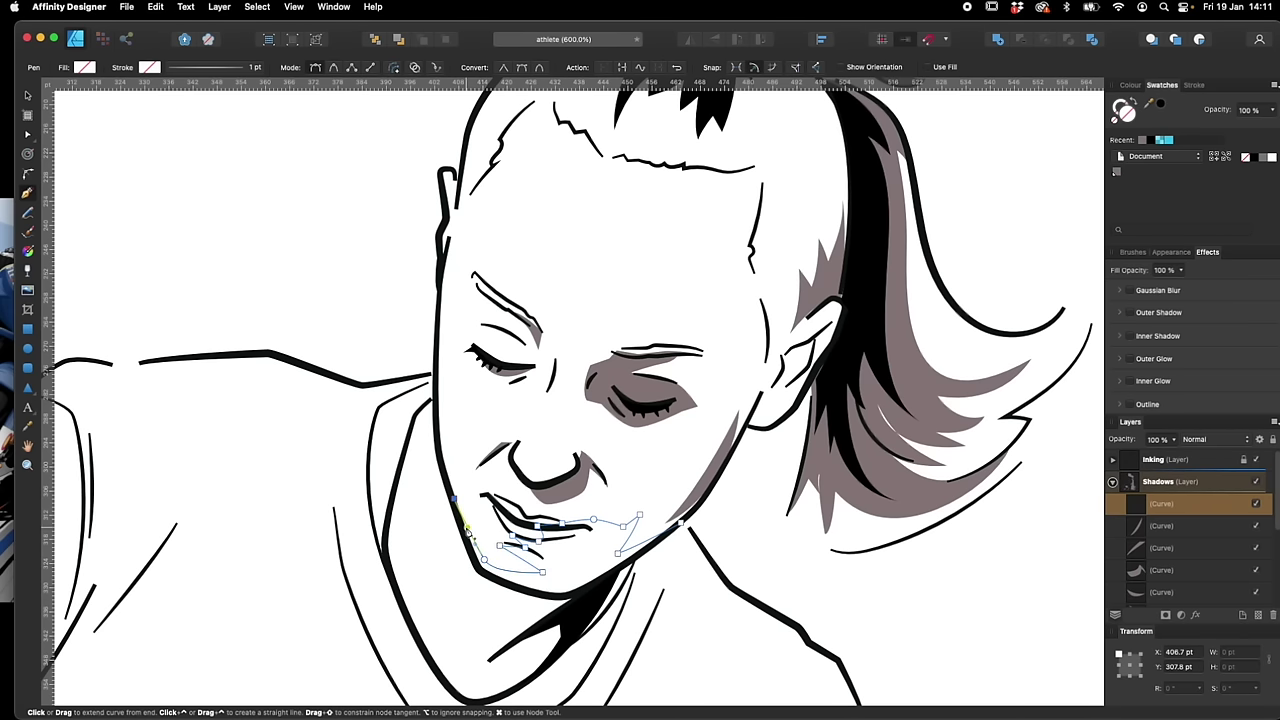
{"action": "left_click", "coordinate": [481, 612]}
{"action": "left_click", "coordinate": [514, 628]}
{"action": "scroll", "coordinate": [517, 630], "scroll_direction": "down", "scroll_amount": 3}
{"action": "left_click", "coordinate": [489, 590]}
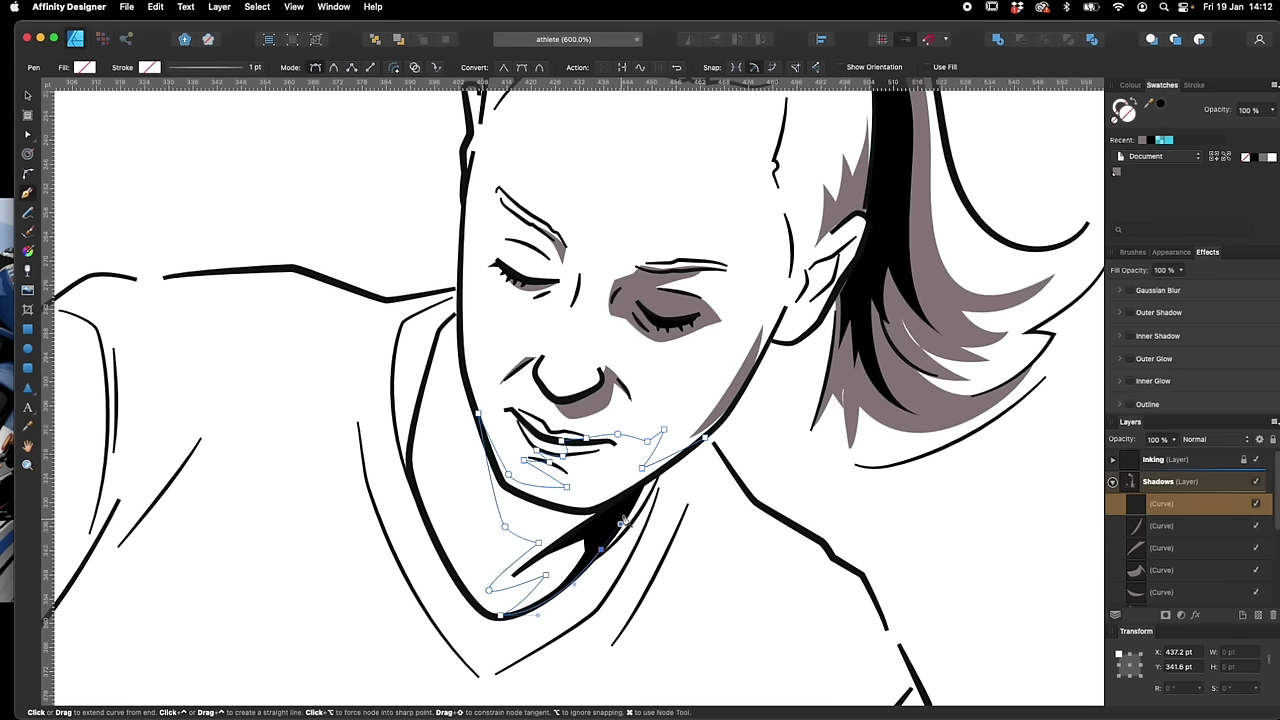
{"action": "left_click", "coordinate": [705, 437]}
{"action": "left_click_drag", "start_coordinate": [852, 534], "coordinate": [683, 634]}
Outline a shadow in front of and inside the ear beside the ponytail, filled with the grey-brown global colour
{"action": "left_click", "coordinate": [617, 340]}
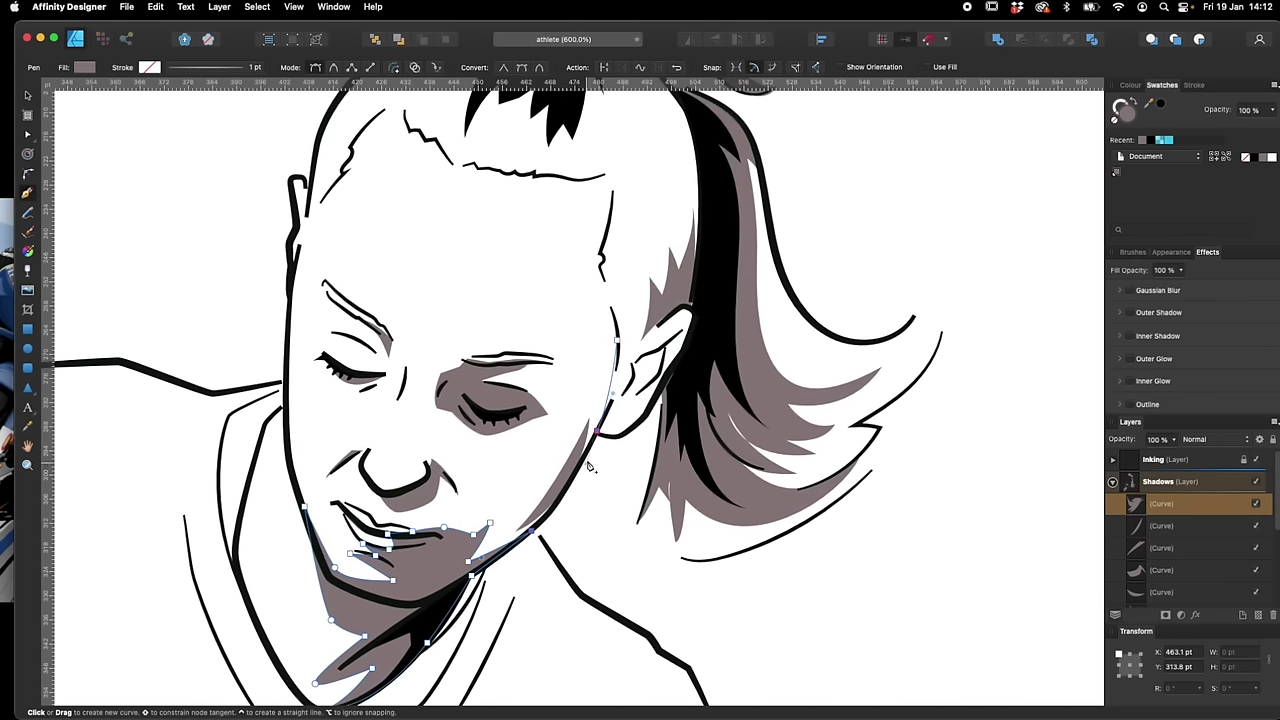
{"action": "left_click", "coordinate": [600, 432]}
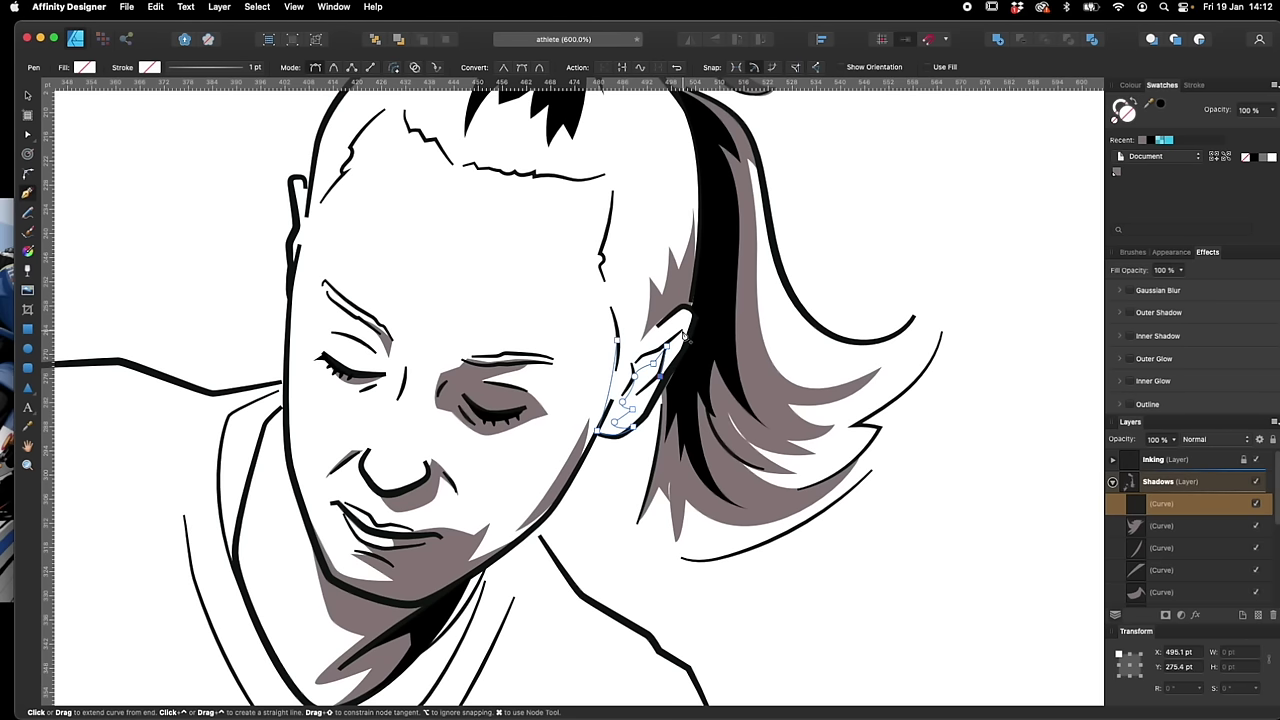
{"action": "left_click", "coordinate": [649, 388]}
{"action": "left_click", "coordinate": [649, 411]}
{"action": "left_click_drag", "start_coordinate": [675, 362], "coordinate": [685, 350]}
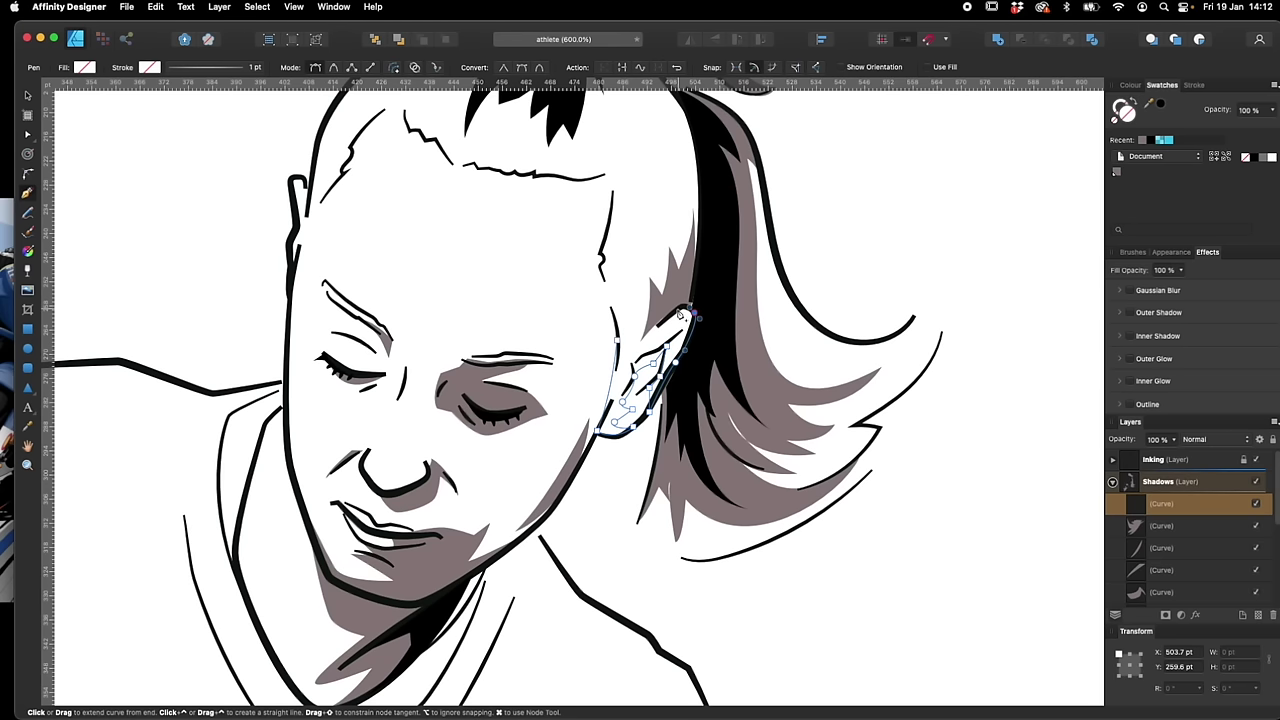
{"action": "left_click", "coordinate": [627, 361]}
{"action": "left_click", "coordinate": [617, 341]}
{"action": "left_click", "coordinate": [1116, 173]}
{"action": "key", "text": "v"}
{"action": "left_click", "coordinate": [861, 579]}
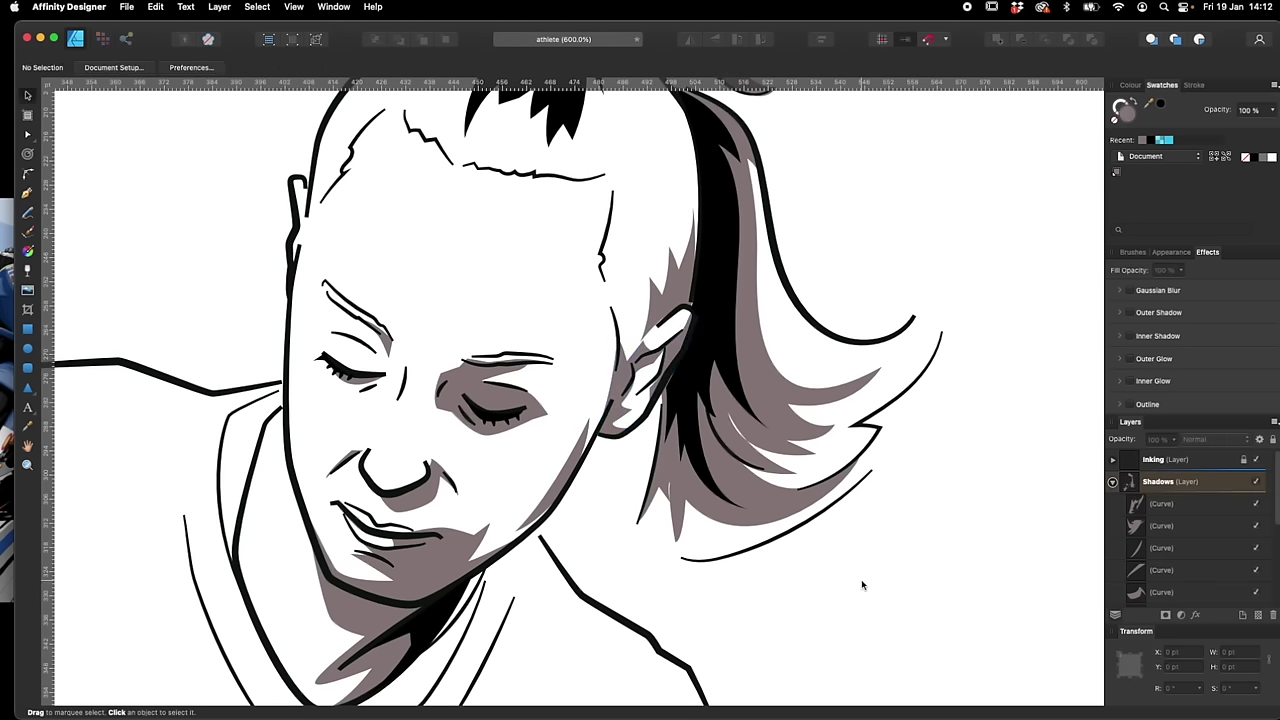
Lighten the shadows' global colour to a pale grey-brown
{"action": "key", "text": "super+minus"}
{"action": "key", "text": "super+minus"}
{"action": "scroll", "coordinate": [857, 573], "scroll_direction": "left", "scroll_amount": 3}
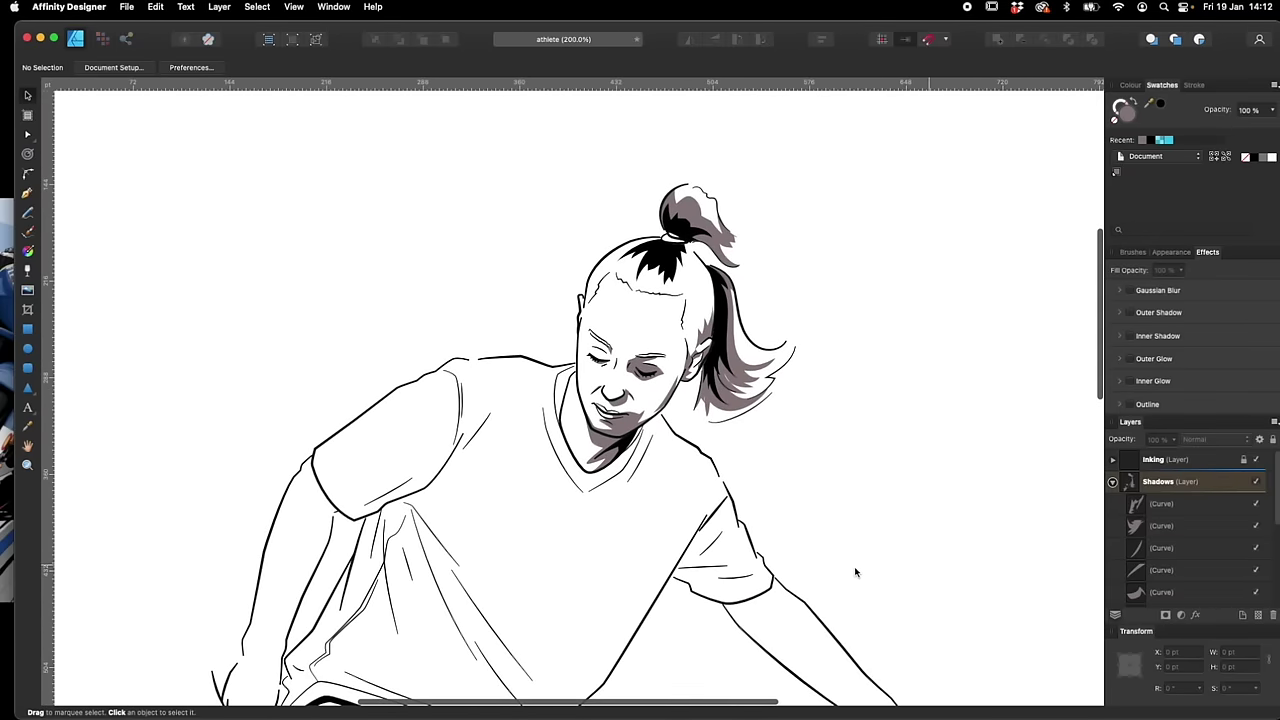
{"action": "double_click", "coordinate": [1117, 173]}
{"action": "left_click_drag", "start_coordinate": [1143, 250], "coordinate": [1112, 256]}
{"action": "left_click_drag", "start_coordinate": [1166, 209], "coordinate": [1152, 208]}
{"action": "left_click_drag", "start_coordinate": [1171, 221], "coordinate": [1147, 221]}
{"action": "left_click", "coordinate": [908, 417]}
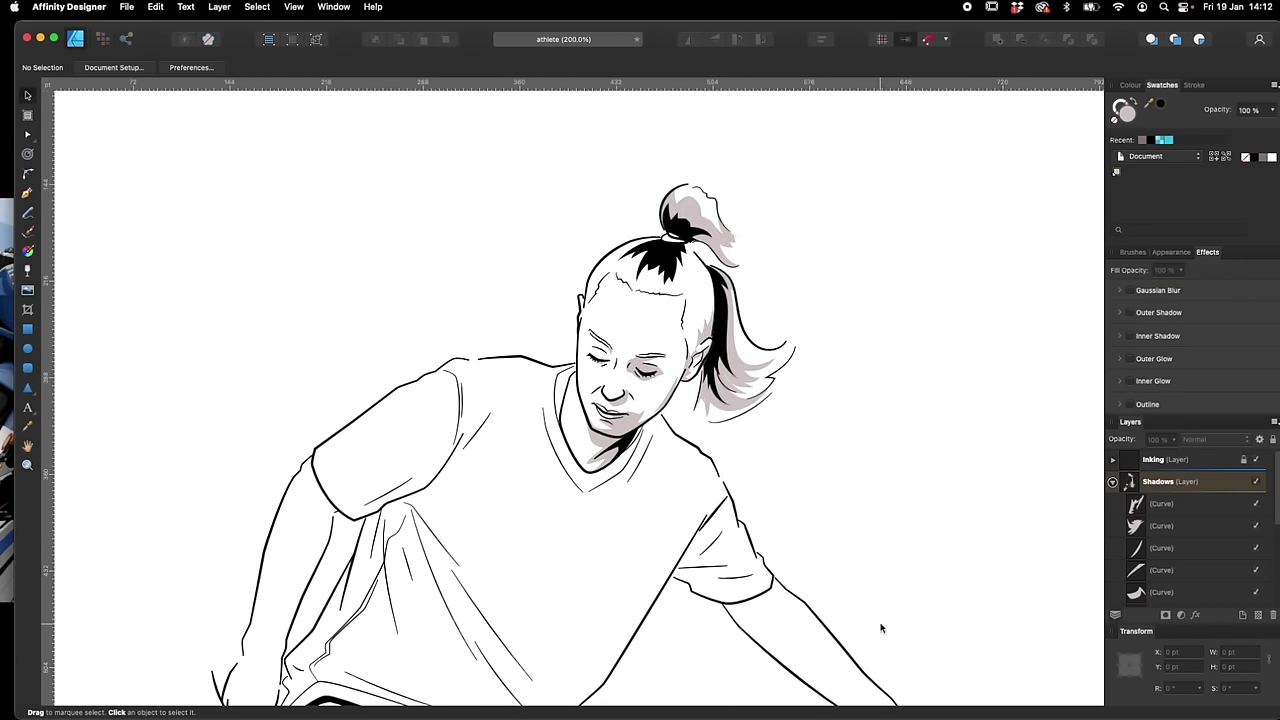
Outline a shirt shadow from the collar's V across the neck edge to the shoulder, filled with the shadow global colour
{"action": "key", "text": "super+minus"}
{"action": "key", "text": "super+plus"}
{"action": "key", "text": "super+plus"}
{"action": "left_click_drag", "start_coordinate": [914, 594], "coordinate": [880, 511]}
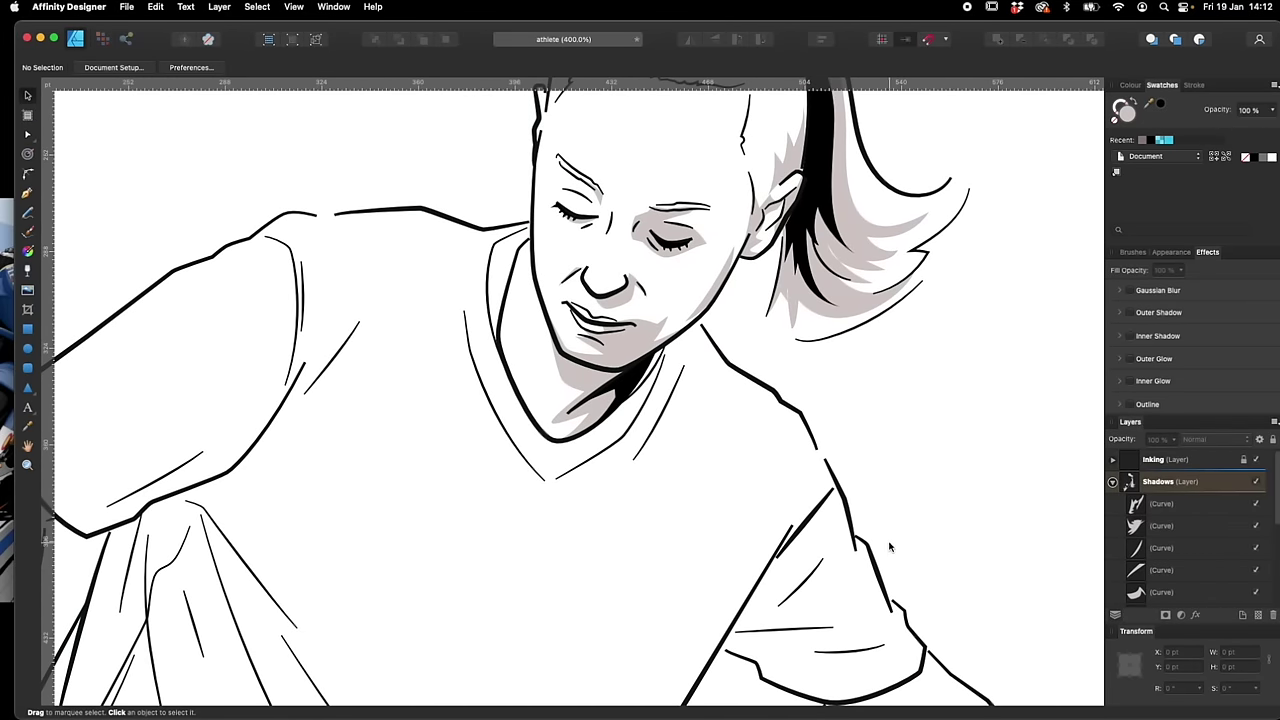
{"action": "key", "text": "p"}
{"action": "left_click", "coordinate": [703, 327]}
{"action": "left_click", "coordinate": [730, 367]}
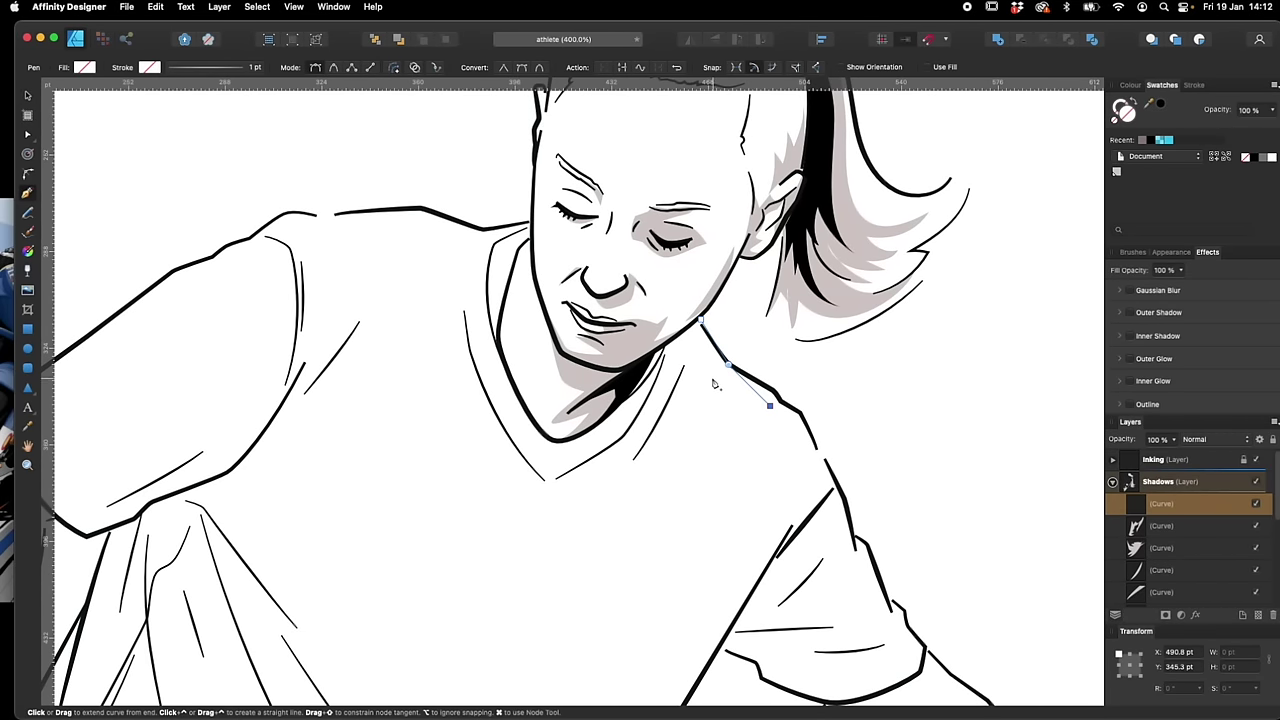
{"action": "left_click", "coordinate": [626, 467]}
{"action": "left_click", "coordinate": [620, 438]}
{"action": "left_click", "coordinate": [701, 321]}
{"action": "left_click", "coordinate": [1117, 172]}
Create a global colour named Shirt_Shadows for the shirt's collar shadow, with a lower black value
{"action": "left_click", "coordinate": [1274, 85]}
{"action": "left_click", "coordinate": [1264, 101]}
{"action": "type", "text": "Shirt_Shadows"}
{"action": "left_click_drag", "start_coordinate": [691, 354], "coordinate": [610, 340]}
{"action": "left_click", "coordinate": [715, 500]}
{"action": "key", "text": "v"}
{"action": "left_click", "coordinate": [894, 424]}
Rename the global colour swatch used for the skin shadows
{"action": "right_click", "coordinate": [1123, 174]}
{"action": "left_click", "coordinate": [1199, 210]}
{"action": "left_click", "coordinate": [905, 342]}
{"action": "left_click", "coordinate": [1274, 85]}
{"action": "left_click", "coordinate": [1195, 189]}
{"action": "left_click", "coordinate": [608, 294]}
{"action": "right_click", "coordinate": [1118, 172]}
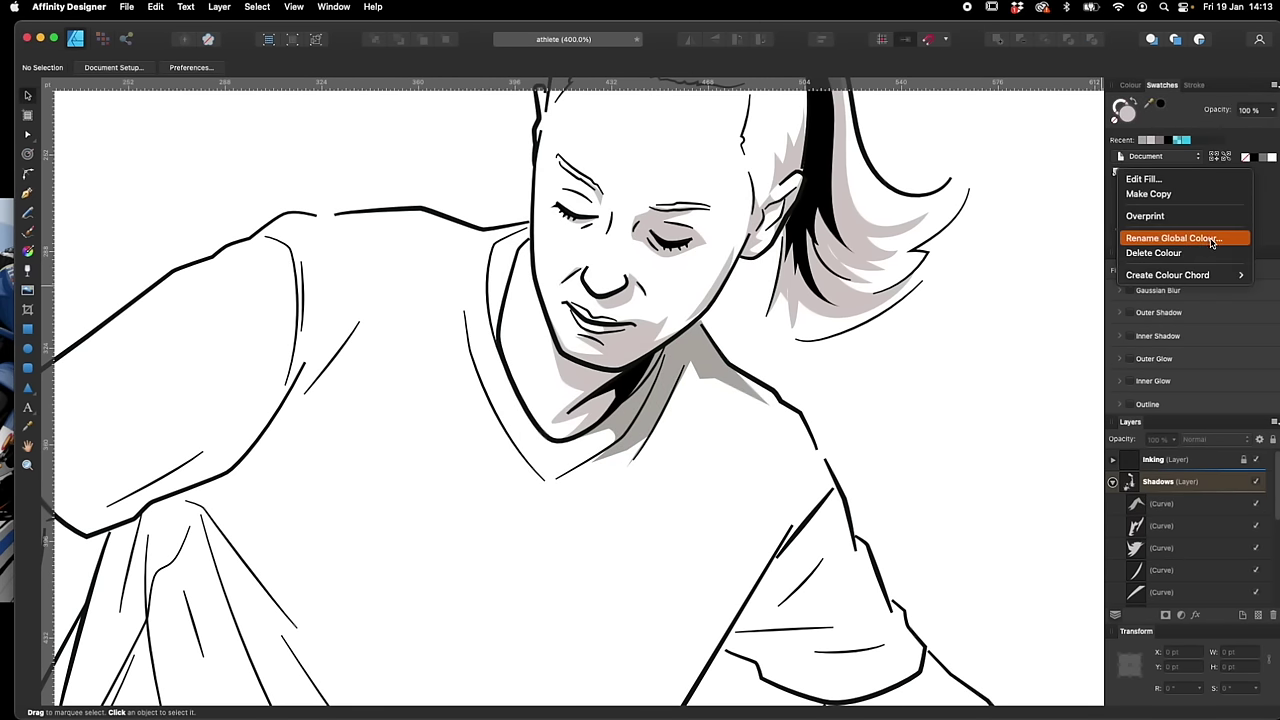
{"action": "left_click", "coordinate": [1170, 238]}
Add a global colour named Hair_Shadow for the selected ponytail and bun shadows
{"action": "left_click", "coordinate": [603, 291]}
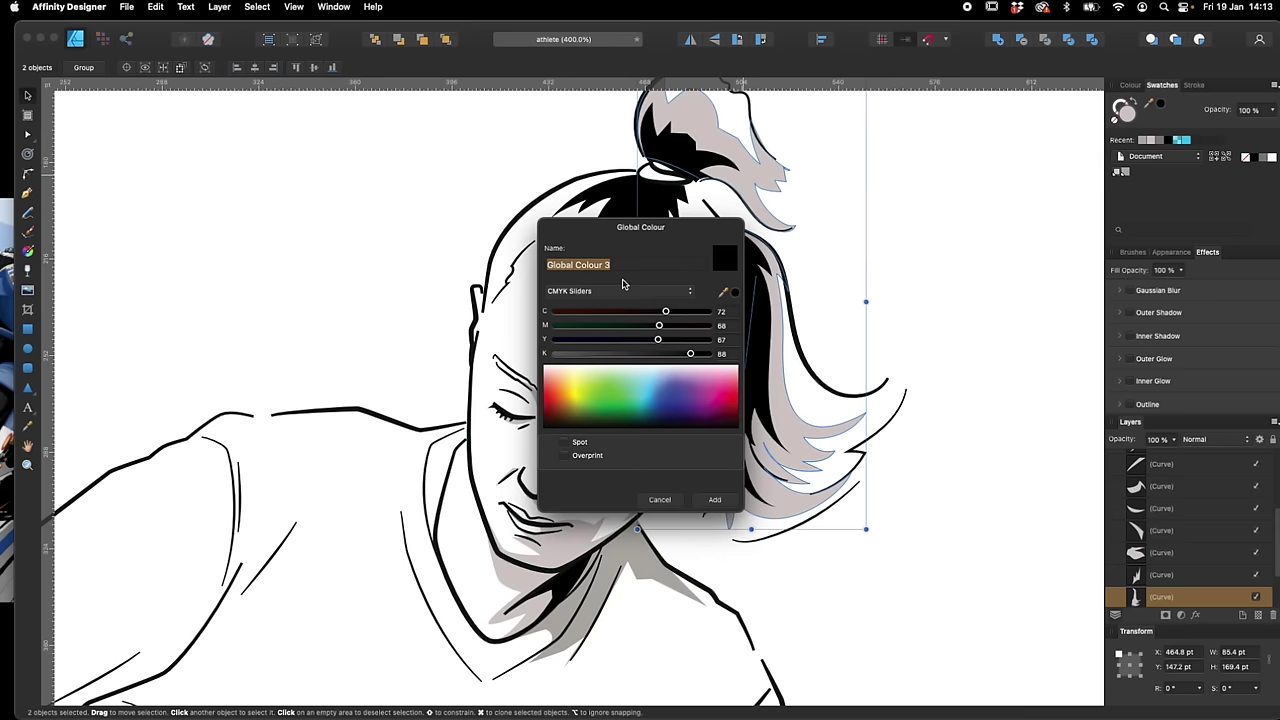
{"action": "type", "text": "Hair_Shadow"}
{"action": "left_click", "coordinate": [714, 500]}
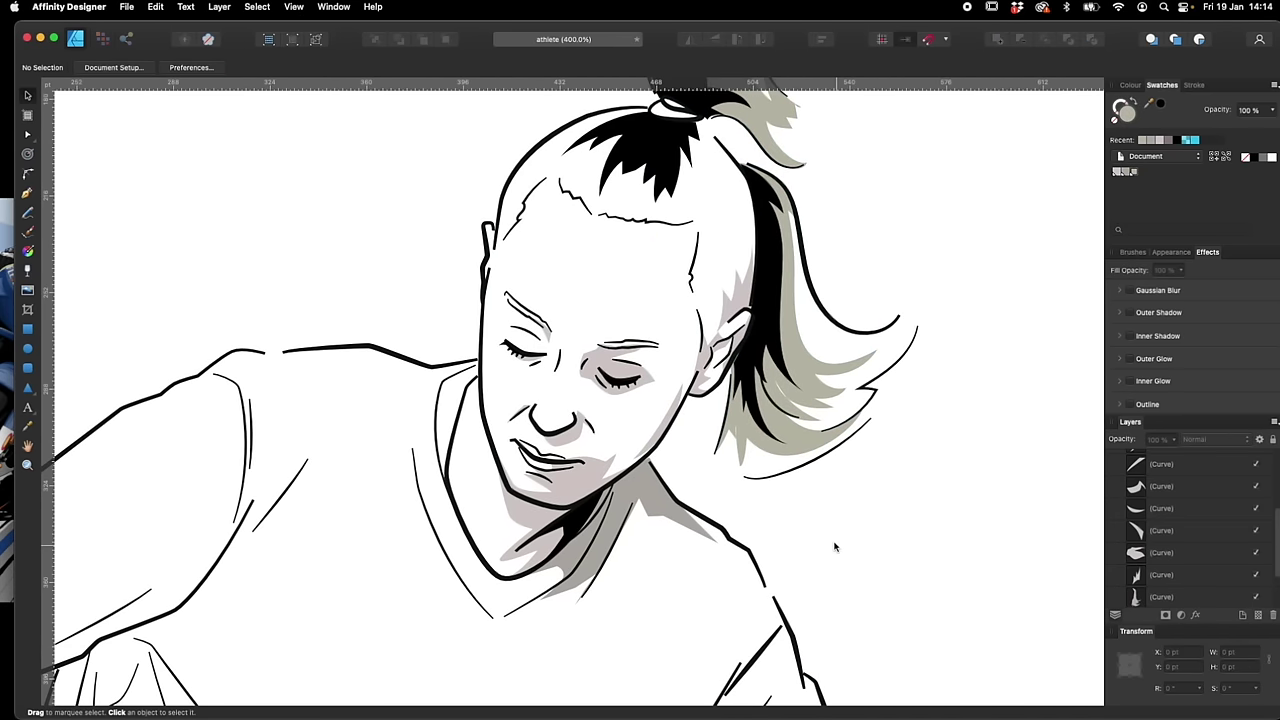
Outline a hair shadow across the top of the head above the hairline
{"action": "scroll", "coordinate": [831, 543], "scroll_direction": "up", "scroll_amount": 3}
{"action": "key", "text": "p"}
{"action": "left_click", "coordinate": [580, 395]}
{"action": "left_click", "coordinate": [596, 377]}
{"action": "key", "text": "super+plus"}
{"action": "key", "text": "super+plus"}
{"action": "key", "text": "super+plus"}
{"action": "left_click", "coordinate": [690, 398]}
{"action": "left_click", "coordinate": [768, 357]}
{"action": "left_click_drag", "start_coordinate": [866, 267], "coordinate": [808, 309]}
Shade the underside of the outstretched arm and its hand with pale grey-brown skin shadow shapes
{"action": "scroll", "coordinate": [807, 310], "scroll_direction": "down", "scroll_amount": 3}
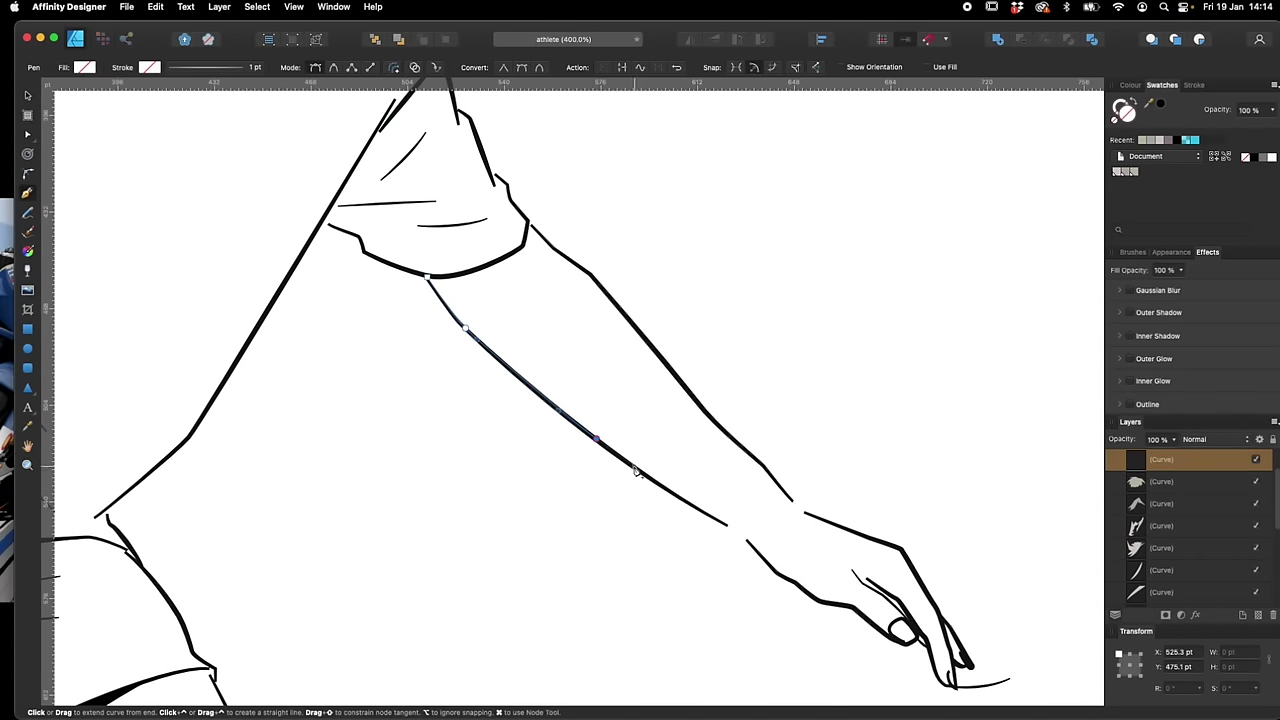
{"action": "left_click", "coordinate": [595, 440]}
{"action": "left_click_drag", "start_coordinate": [467, 313], "coordinate": [456, 296]}
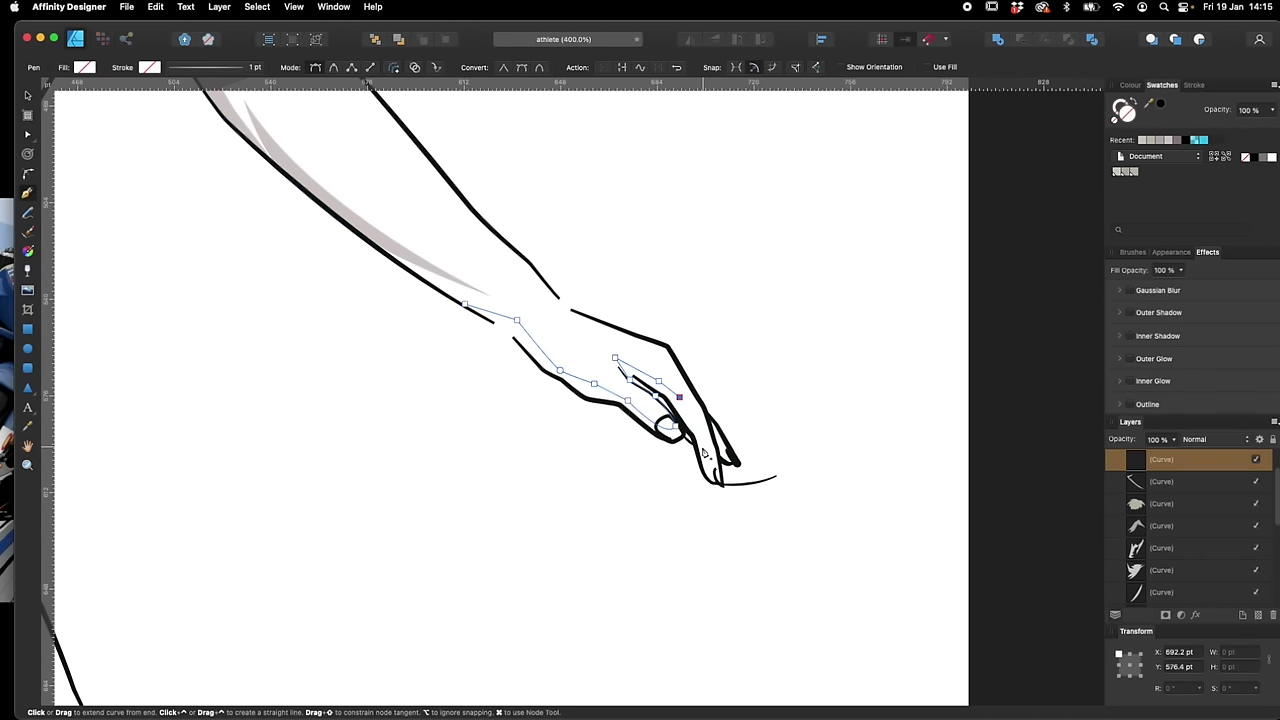
{"action": "left_click", "coordinate": [727, 461]}
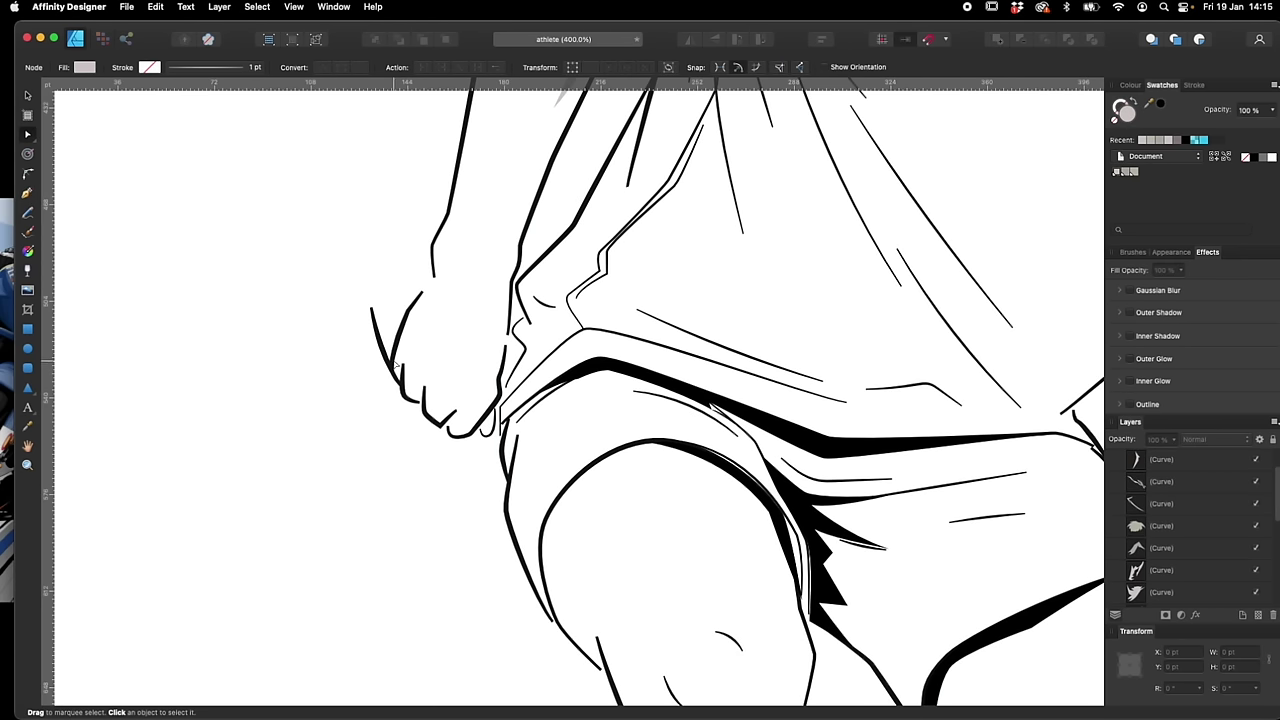
Add two small skin shadows between the thumb and first fingers of the lowered fist
{"action": "key", "text": "p"}
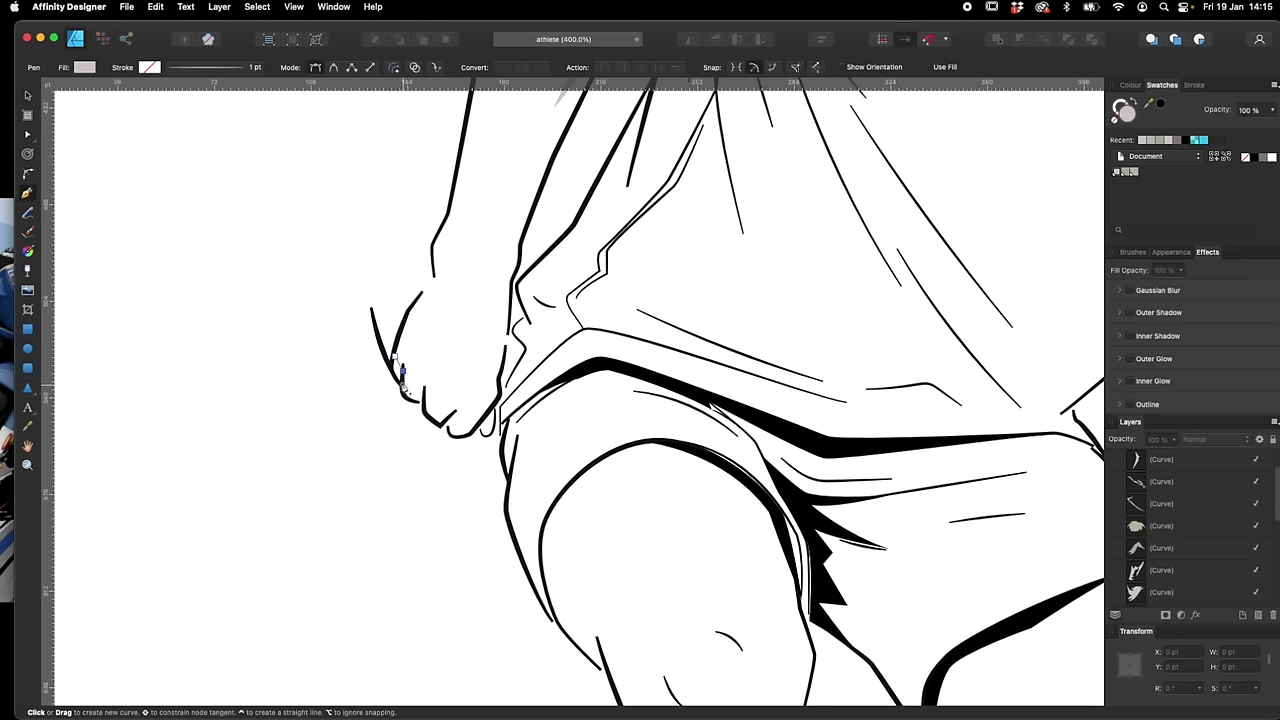
{"action": "left_click", "coordinate": [392, 364]}
{"action": "key", "text": "a"}
{"action": "scroll", "coordinate": [417, 391], "scroll_direction": "right", "scroll_amount": 3}
{"action": "key", "text": "p"}
{"action": "left_click", "coordinate": [303, 311]}
{"action": "left_click", "coordinate": [283, 325]}
{"action": "key", "text": "a"}
Outline a jagged skin shadow along the lowered fist's remaining fingers and up the inner wrist
{"action": "key", "text": "p"}
{"action": "left_click", "coordinate": [311, 349]}
{"action": "left_click", "coordinate": [339, 333]}
{"action": "left_click", "coordinate": [344, 347]}
{"action": "left_click", "coordinate": [372, 324]}
{"action": "left_click", "coordinate": [365, 310]}
{"action": "left_click", "coordinate": [381, 253]}
{"action": "left_click", "coordinate": [356, 293]}
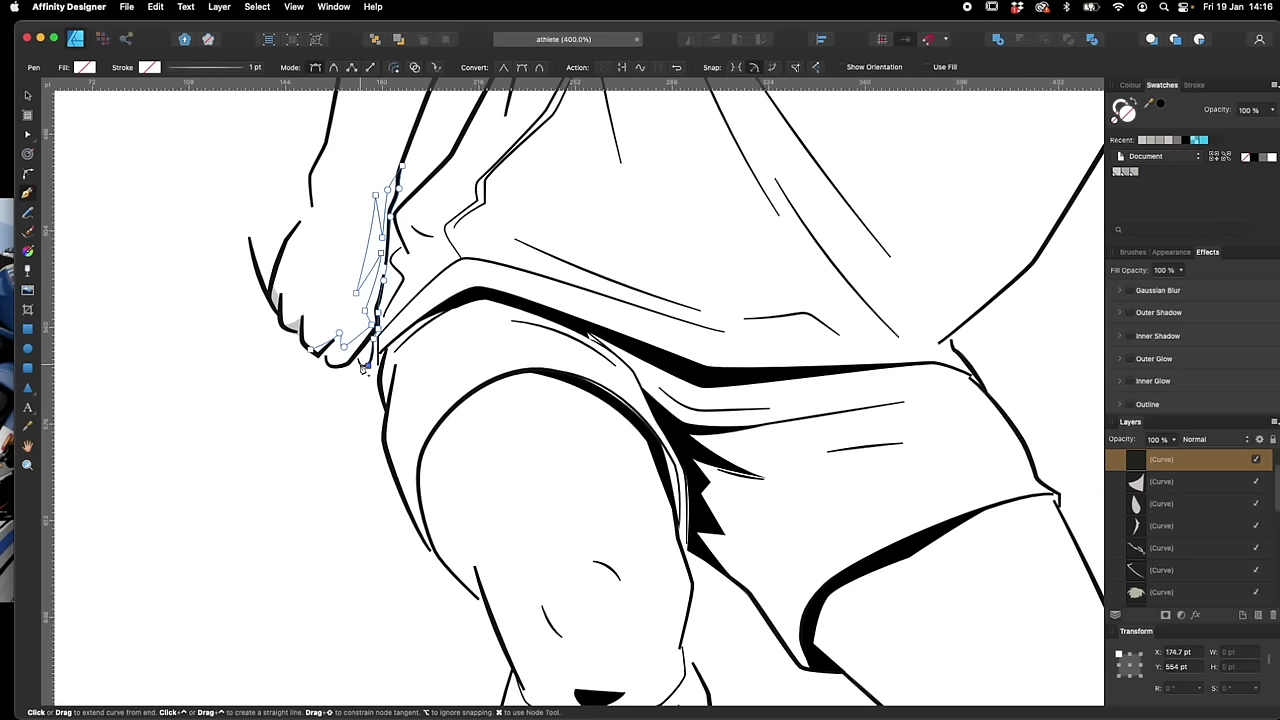
{"action": "left_click", "coordinate": [311, 349]}
Outline a jagged skin shadow over the raised leg's knee, just above the sock
{"action": "scroll", "coordinate": [330, 380], "scroll_direction": "down", "scroll_amount": 6}
{"action": "scroll", "coordinate": [330, 380], "scroll_direction": "right", "scroll_amount": 4}
{"action": "key", "text": "a"}
{"action": "key", "text": "p"}
{"action": "left_click", "coordinate": [325, 399]}
{"action": "left_click", "coordinate": [369, 405]}
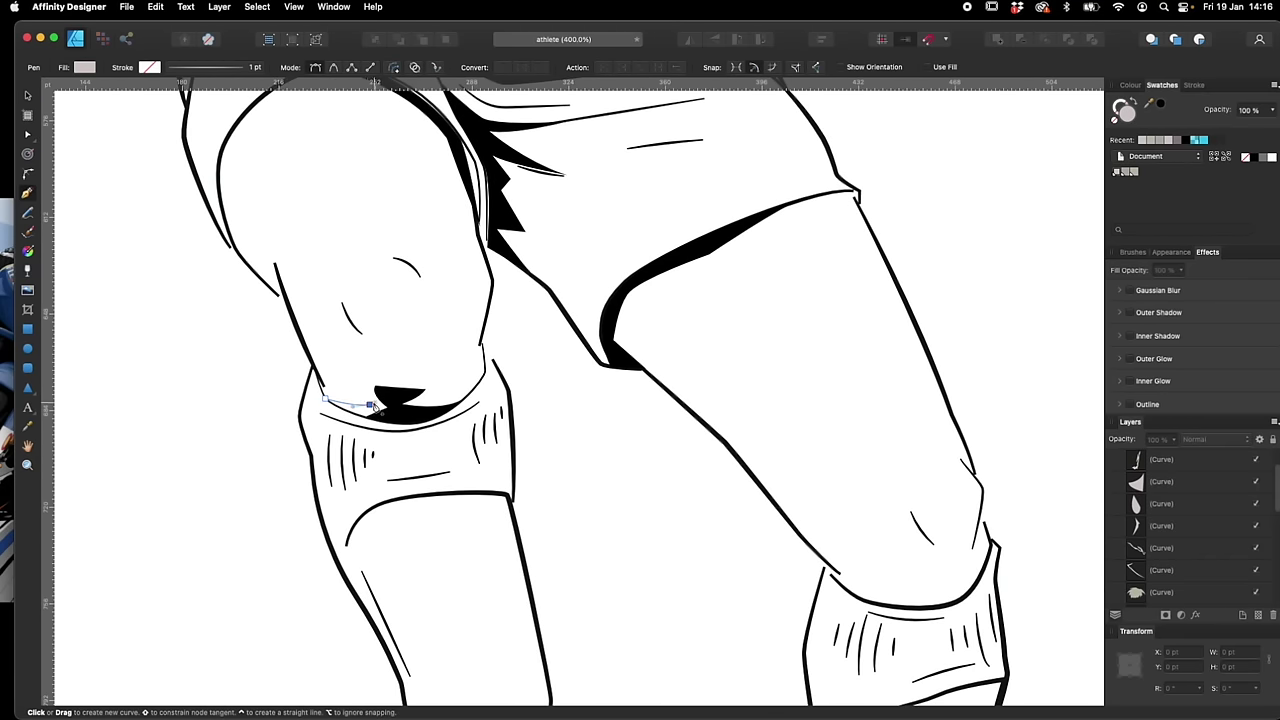
{"action": "left_click", "coordinate": [348, 378]}
{"action": "left_click", "coordinate": [361, 354]}
{"action": "left_click", "coordinate": [342, 300]}
{"action": "left_click", "coordinate": [388, 309]}
{"action": "left_click", "coordinate": [358, 316]}
{"action": "left_click", "coordinate": [441, 385]}
{"action": "left_click", "coordinate": [325, 399]}
Outline a shadow beneath the shorts' hem and along the other thigh's inner edge, filled with the skin shadow colour
{"action": "scroll", "coordinate": [648, 474], "scroll_direction": "right", "scroll_amount": 5}
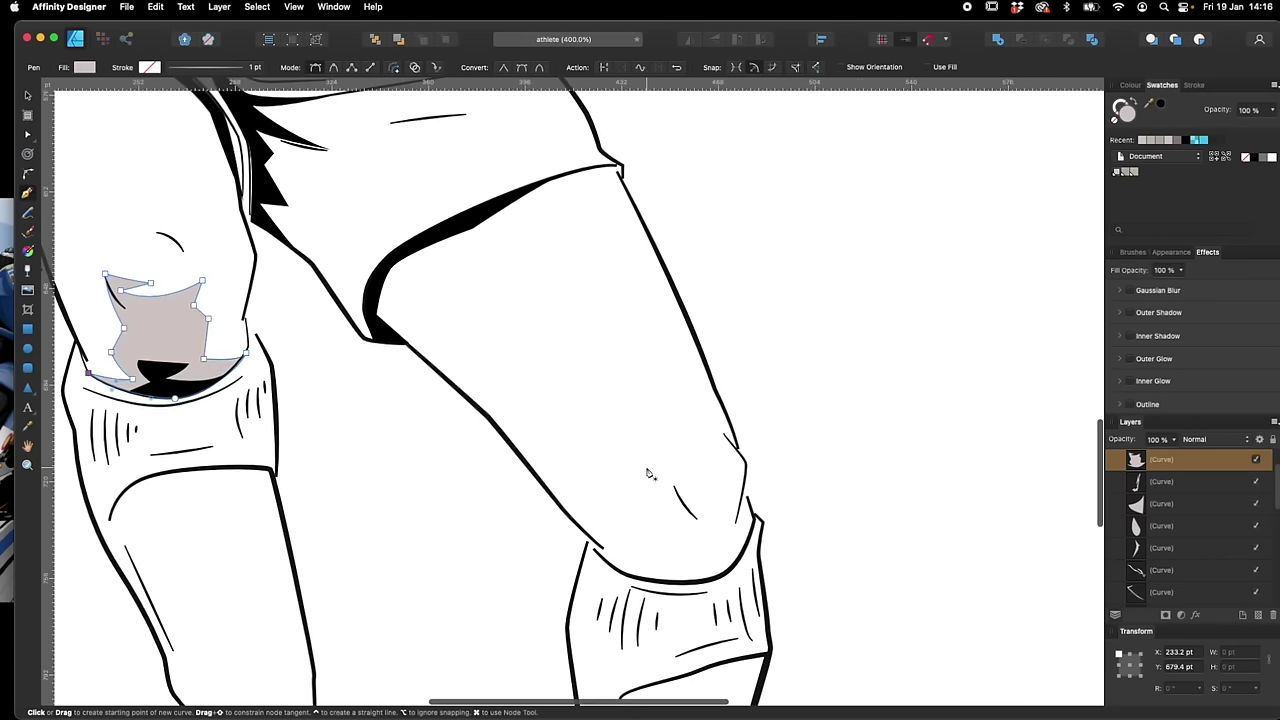
{"action": "scroll", "coordinate": [648, 474], "scroll_direction": "right", "scroll_amount": 5}
{"action": "left_click", "coordinate": [222, 217]}
{"action": "left_click", "coordinate": [278, 266]}
{"action": "left_click", "coordinate": [305, 269]}
{"action": "left_click", "coordinate": [397, 347]}
{"action": "left_click", "coordinate": [298, 235]}
{"action": "left_click", "coordinate": [448, 297]}
{"action": "left_click_drag", "start_coordinate": [367, 321], "coordinate": [342, 344]}
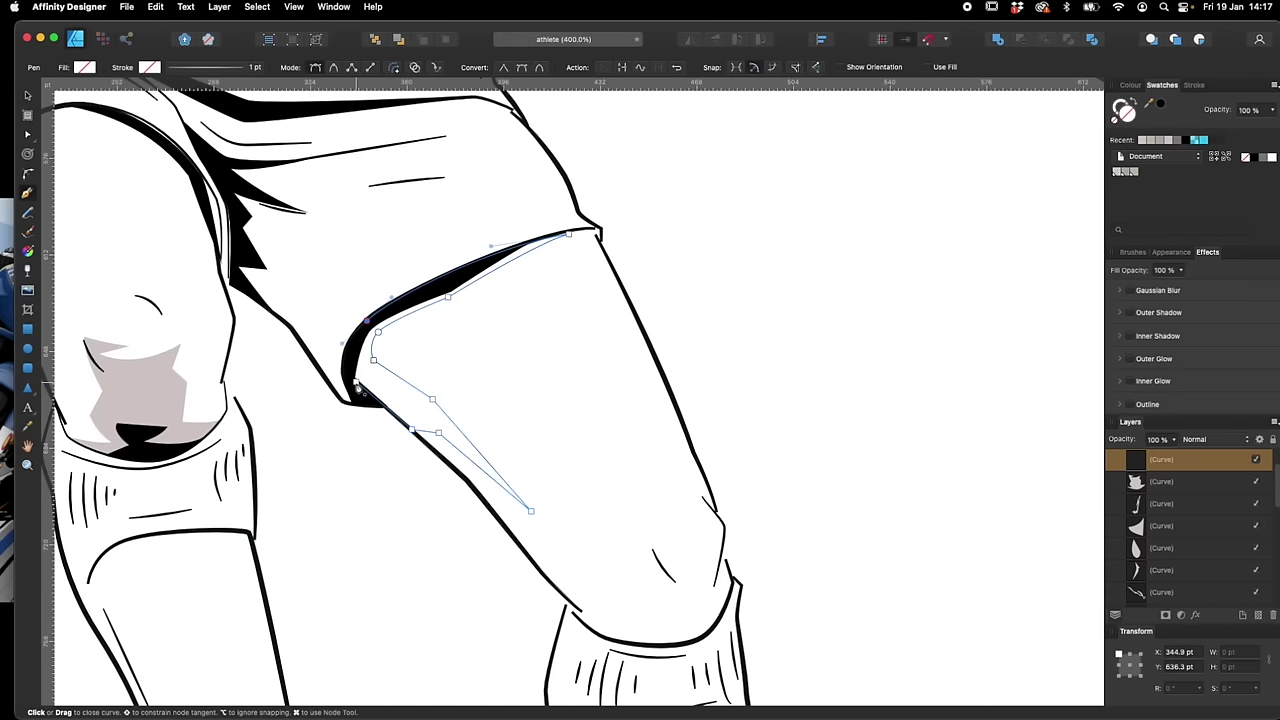
{"action": "left_click", "coordinate": [356, 382]}
{"action": "left_click", "coordinate": [1118, 172]}
Outline a shadow on that leg's knee above the sock, filled with the skin shadow colour
{"action": "scroll", "coordinate": [450, 366], "scroll_direction": "down", "scroll_amount": 5}
{"action": "scroll", "coordinate": [450, 366], "scroll_direction": "right", "scroll_amount": 3}
{"action": "left_click", "coordinate": [440, 357]}
{"action": "left_click", "coordinate": [508, 388]}
{"action": "left_click_drag", "start_coordinate": [506, 328], "coordinate": [513, 320]}
{"action": "left_click_drag", "start_coordinate": [563, 310], "coordinate": [572, 316]}
{"action": "left_click_drag", "start_coordinate": [580, 431], "coordinate": [540, 434]}
{"action": "left_click", "coordinate": [474, 401]}
{"action": "left_click", "coordinate": [440, 357]}
{"action": "left_click", "coordinate": [1118, 172]}
{"action": "scroll", "coordinate": [725, 580], "scroll_direction": "down", "scroll_amount": 4}
{"action": "key", "text": "v"}
{"action": "left_click", "coordinate": [632, 145]}
Check the name of the second global colour among the document swatches
{"action": "double_click", "coordinate": [1126, 172]}
{"action": "key", "text": "Escape"}
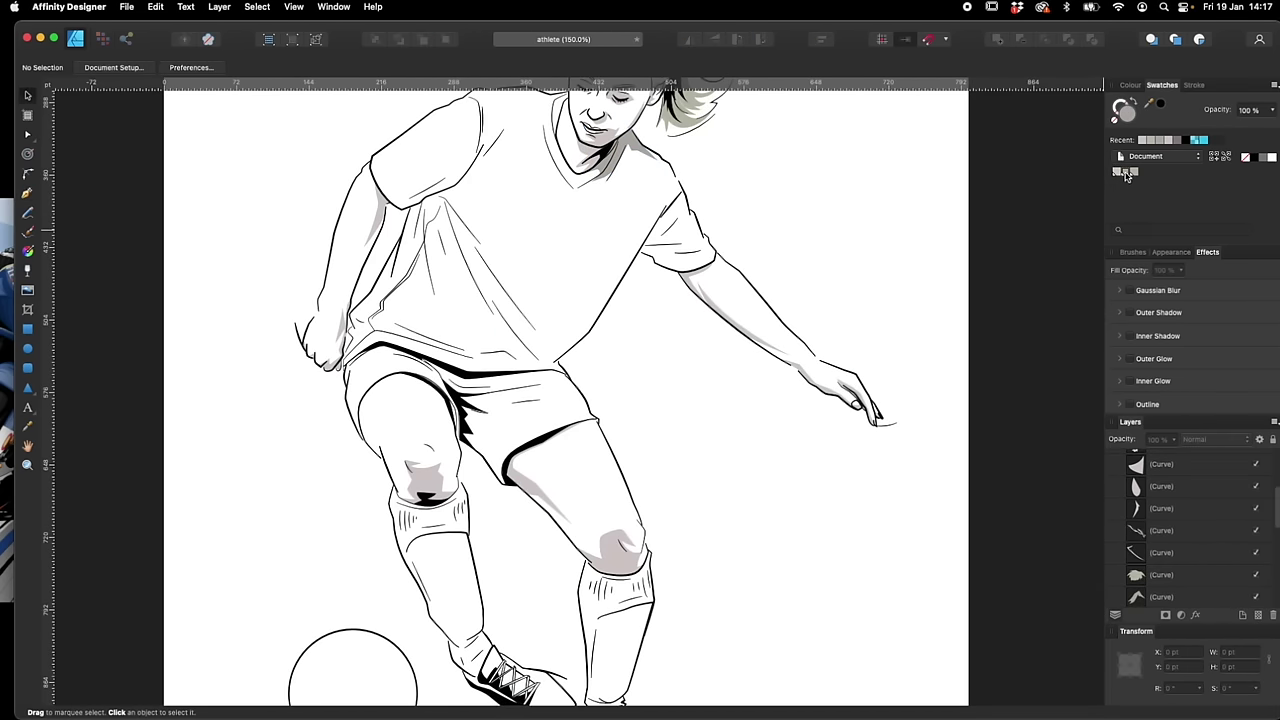
{"action": "right_click", "coordinate": [1122, 172]}
{"action": "left_click", "coordinate": [1180, 237]}
{"action": "key", "text": "Return"}
Using the collar shadow's fill, outline a shirt shadow down the sleeve seam and into the short folds under the armpit
{"action": "key", "text": "p"}
{"action": "key", "text": "super+equal"}
{"action": "key", "text": "super+equal"}
{"action": "scroll", "coordinate": [580, 398], "scroll_direction": "up", "scroll_amount": 5}
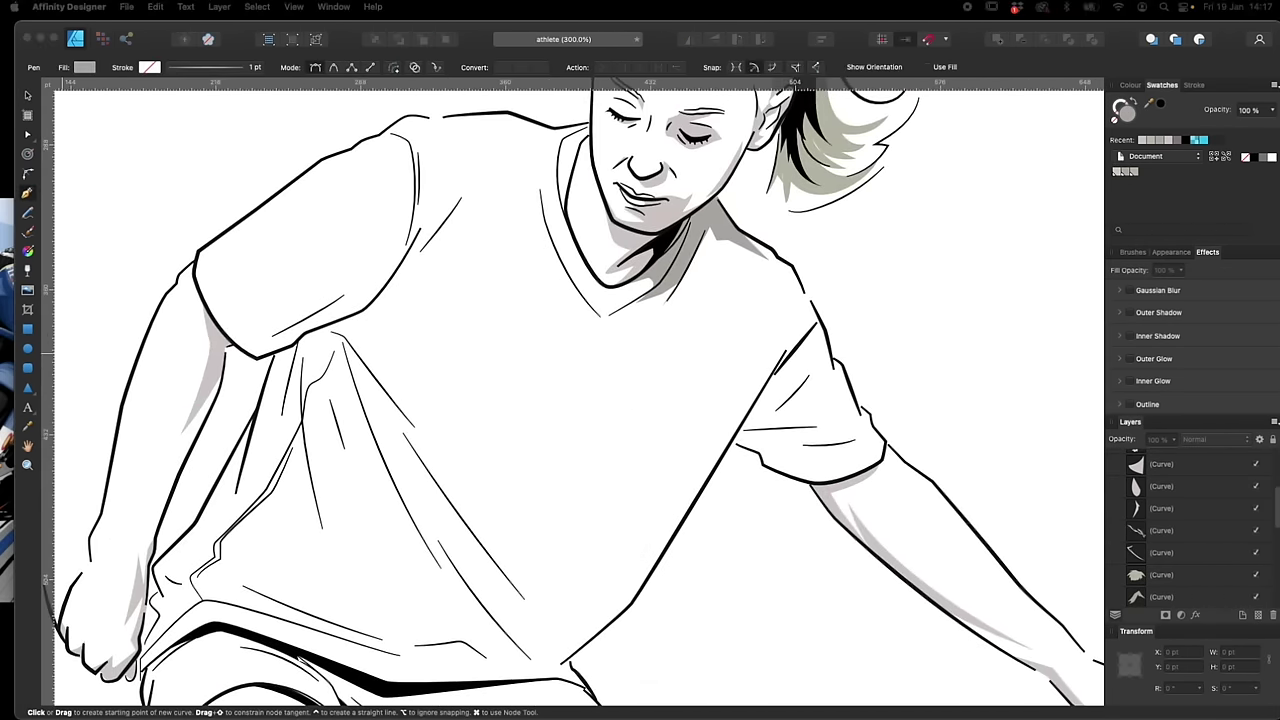
{"action": "scroll", "coordinate": [591, 429], "scroll_direction": "down", "scroll_amount": 2}
{"action": "key", "text": "v"}
{"action": "left_click", "coordinate": [743, 206]}
{"action": "key", "text": "p"}
{"action": "scroll", "coordinate": [497, 226], "scroll_direction": "up", "scroll_amount": 3}
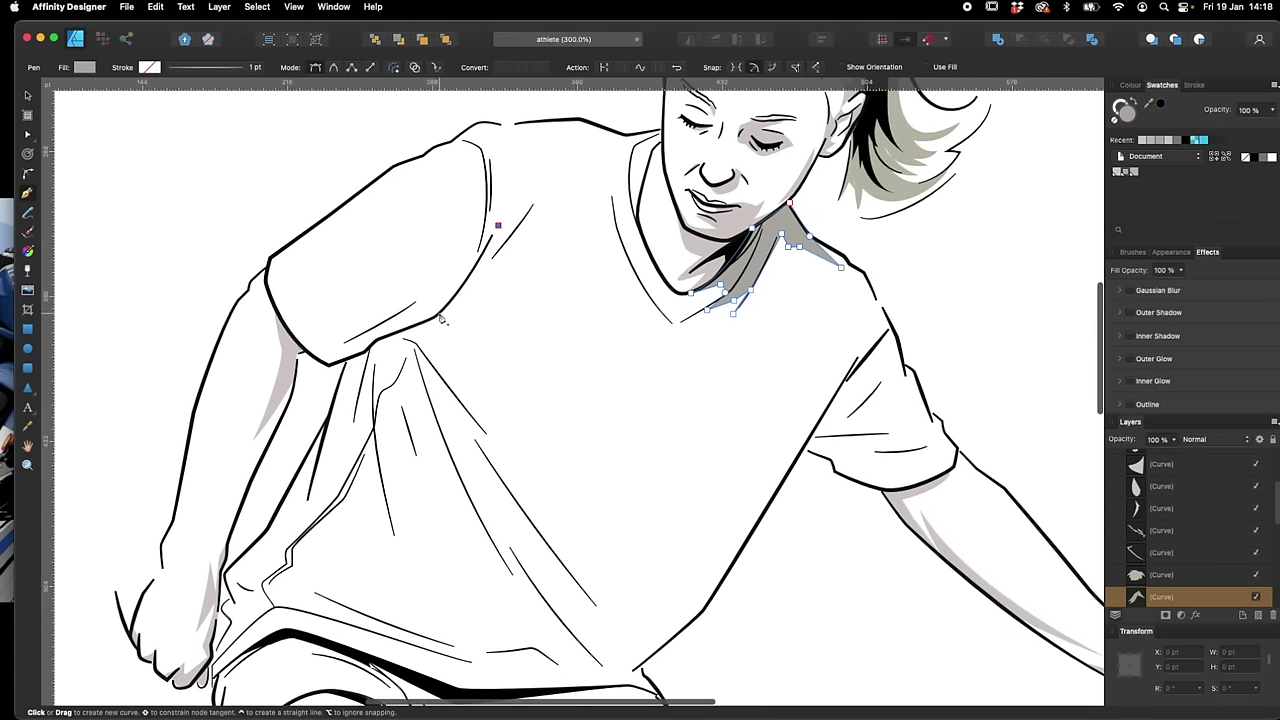
{"action": "left_click", "coordinate": [498, 226]}
{"action": "left_click", "coordinate": [435, 316]}
{"action": "left_click", "coordinate": [348, 360]}
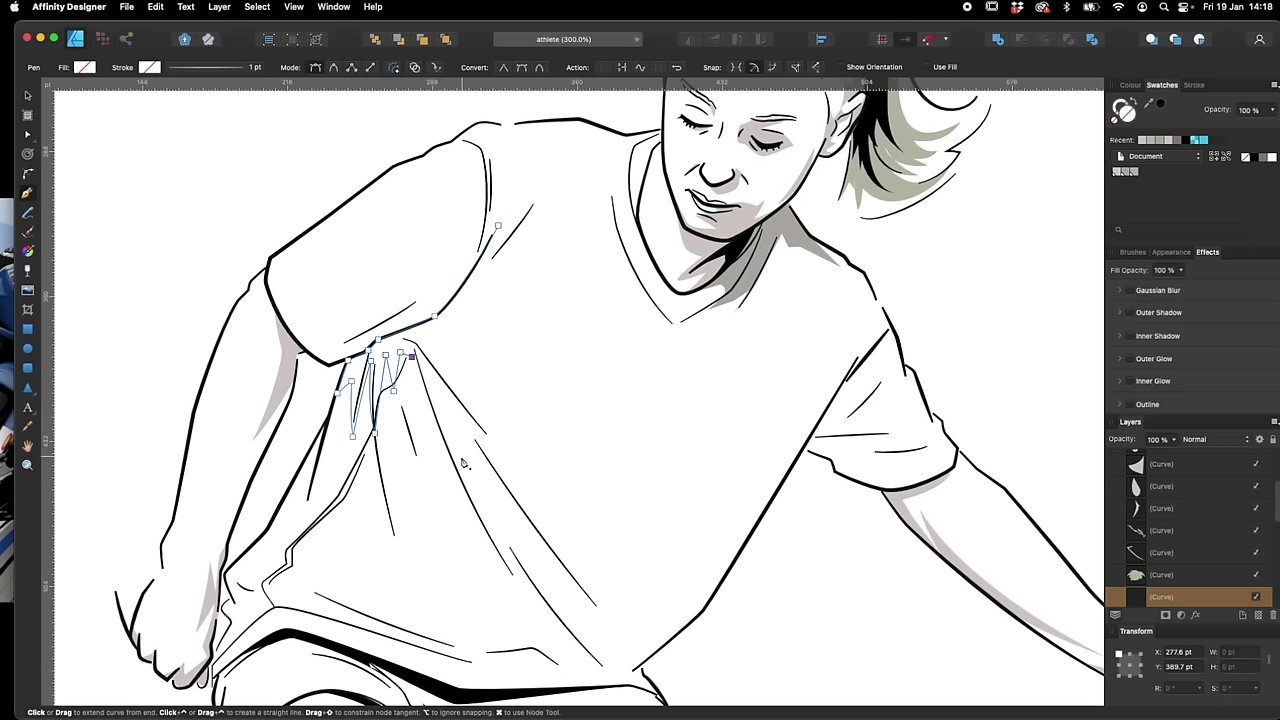
Continue the shirt shadow outline along the long diagonal torso folds and close it at the sleeve seam
{"action": "scroll", "coordinate": [545, 526], "scroll_direction": "down", "scroll_amount": 3}
{"action": "left_click", "coordinate": [574, 561]}
{"action": "left_click", "coordinate": [469, 392]}
{"action": "left_click", "coordinate": [380, 290]}
{"action": "scroll", "coordinate": [400, 290], "scroll_direction": "up", "scroll_amount": 3}
{"action": "left_click", "coordinate": [488, 237]}
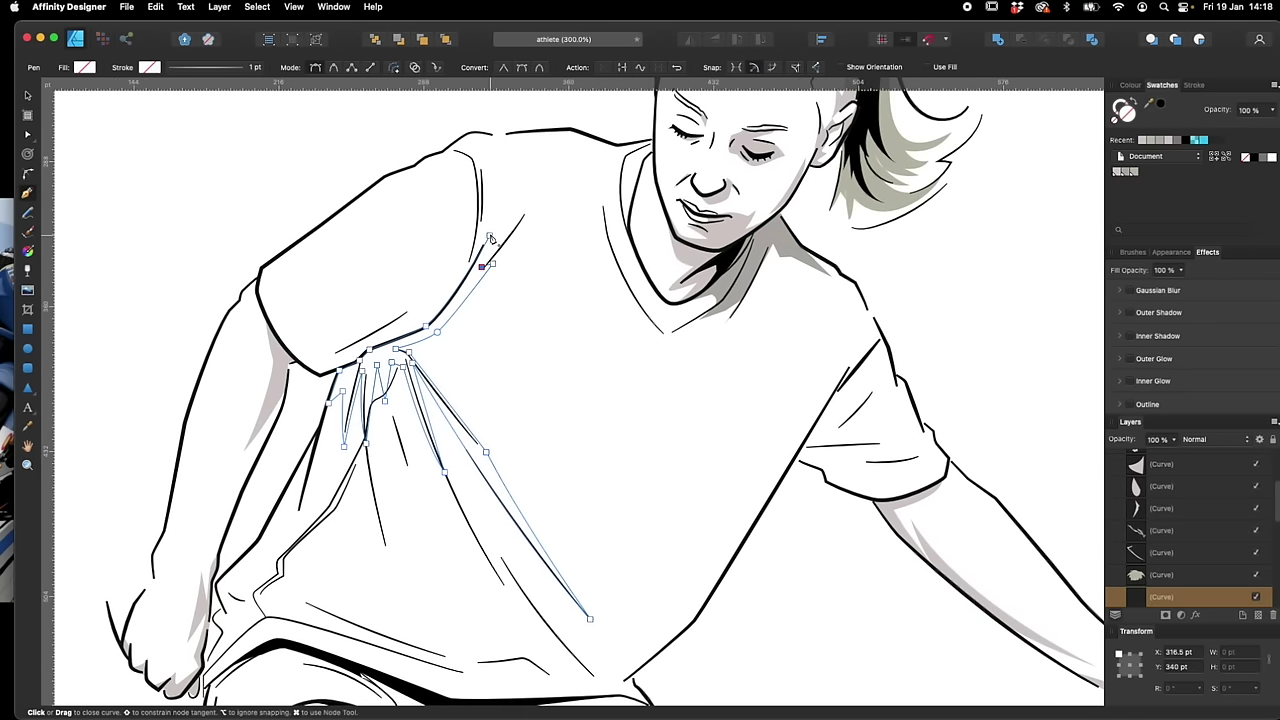
Fill the torso fold shadow with the shirt shadow colour, and outline a same-coloured shadow along the opposite sleeve's edge and cuff
{"action": "left_click", "coordinate": [1126, 172]}
{"action": "key", "text": "v"}
{"action": "scroll", "coordinate": [750, 275], "scroll_direction": "right", "scroll_amount": 4}
{"action": "key", "text": "p"}
{"action": "left_click", "coordinate": [571, 236]}
{"action": "left_click", "coordinate": [513, 340]}
{"action": "left_click", "coordinate": [543, 351]}
{"action": "left_click", "coordinate": [546, 363]}
{"action": "left_click_drag", "start_coordinate": [593, 380], "coordinate": [632, 377]}
{"action": "left_click", "coordinate": [663, 358]}
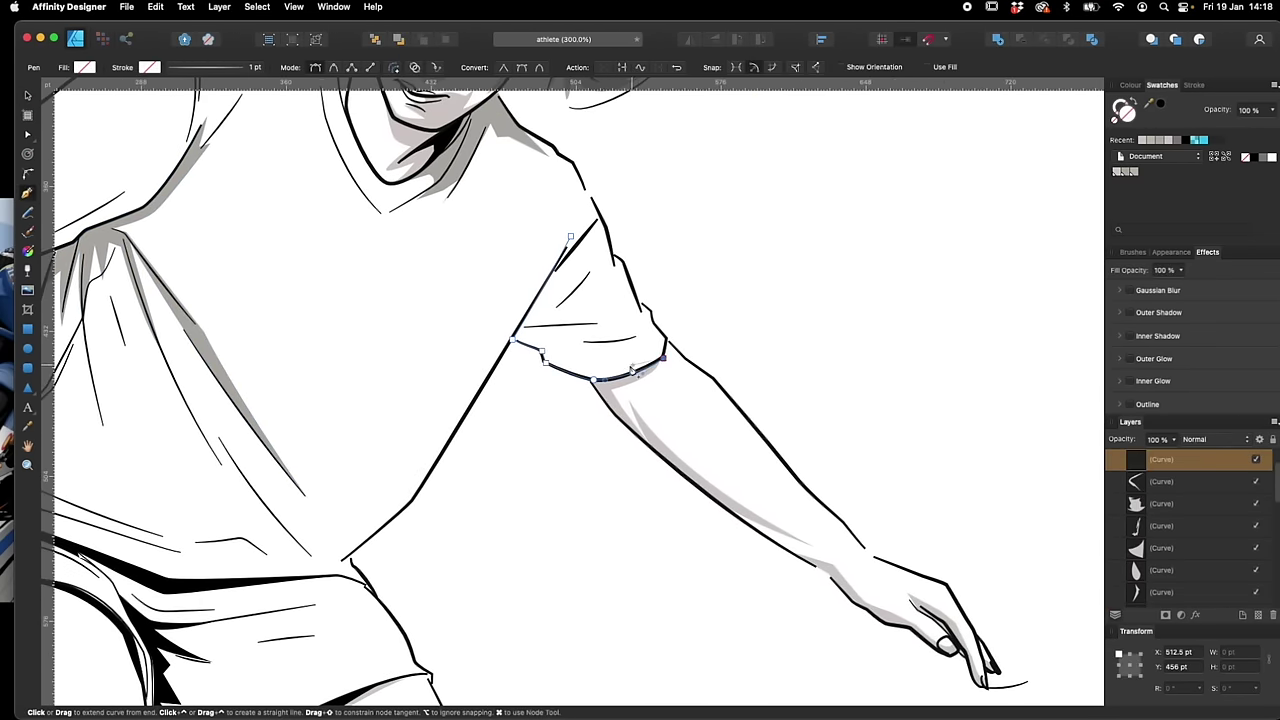
{"action": "left_click", "coordinate": [571, 236]}
{"action": "left_click", "coordinate": [1126, 172]}
Add a thin shirt shadow along the hem fold and a small triangular one where the hem meets the side edge at the waist
{"action": "mouse_move", "coordinate": [480, 640]}
{"action": "left_mouse_down"}
{"action": "mouse_move", "coordinate": [668, 451]}
{"action": "mouse_move", "coordinate": [739, 320]}
{"action": "left_mouse_up"}
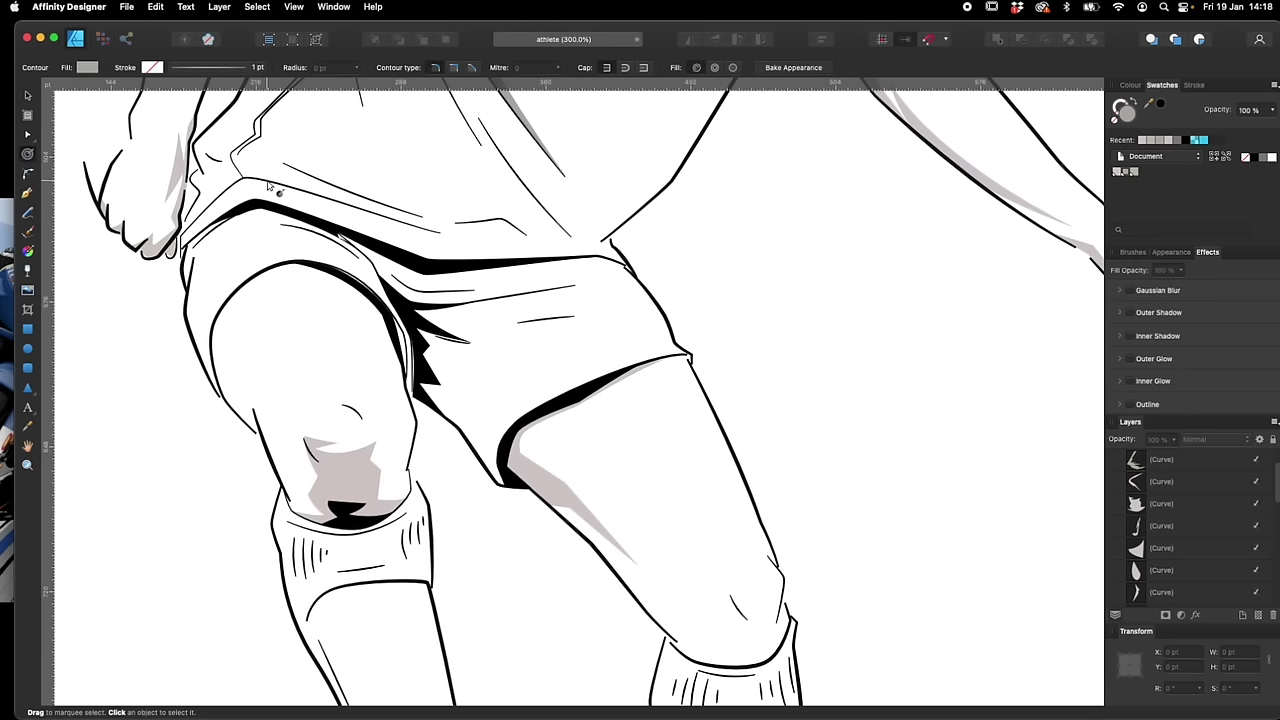
{"action": "key", "text": "p"}
{"action": "left_click", "coordinate": [265, 181]}
{"action": "left_click", "coordinate": [440, 232]}
{"action": "left_click", "coordinate": [265, 181]}
{"action": "left_click_drag", "start_coordinate": [621, 461], "coordinate": [633, 349]}
{"action": "left_click", "coordinate": [622, 125]}
{"action": "left_click", "coordinate": [606, 137]}
{"action": "left_click", "coordinate": [627, 135]}
{"action": "key", "text": "v"}
{"action": "left_click", "coordinate": [869, 302]}
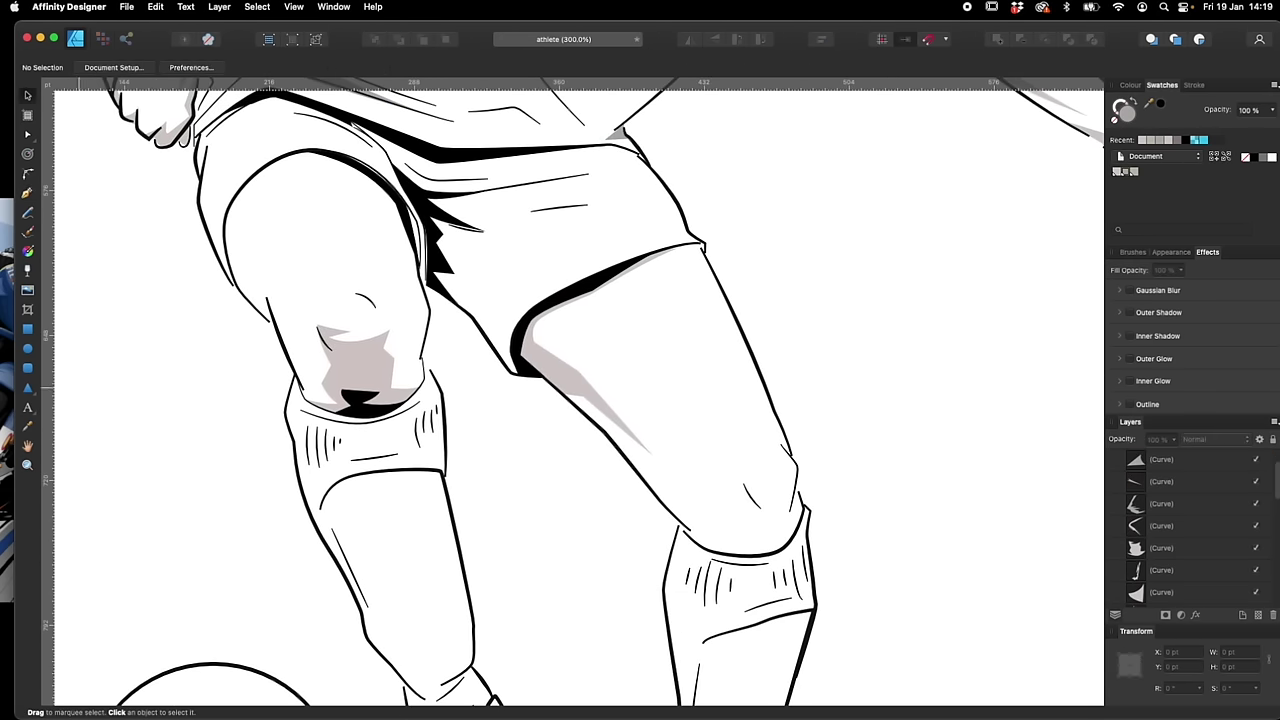
Add a global colour named Shorts_Shadows with adjusted colour values to the document swatches
{"action": "left_click", "coordinate": [1274, 85]}
{"action": "mouse_move", "coordinate": [811, 363]}
{"action": "left_mouse_down"}
{"action": "mouse_move", "coordinate": [705, 390]}
{"action": "mouse_move", "coordinate": [572, 355]}
{"action": "left_mouse_up"}
{"action": "left_click", "coordinate": [1207, 103]}
{"action": "type", "text": "Shorts_Shadows"}
{"action": "left_click_drag", "start_coordinate": [665, 311], "coordinate": [570, 311]}
{"action": "left_click_drag", "start_coordinate": [660, 326], "coordinate": [580, 330]}
{"action": "left_click", "coordinate": [715, 498]}
Start outlining a shorts shadow at the outer hip, following the waistband and running down the kicking leg's opening towards the crotch
{"action": "left_click_drag", "start_coordinate": [584, 241], "coordinate": [659, 375]}
{"action": "key", "text": "p"}
{"action": "left_click", "coordinate": [171, 293]}
{"action": "left_click", "coordinate": [165, 317]}
{"action": "left_click", "coordinate": [170, 342]}
{"action": "left_click", "coordinate": [184, 298]}
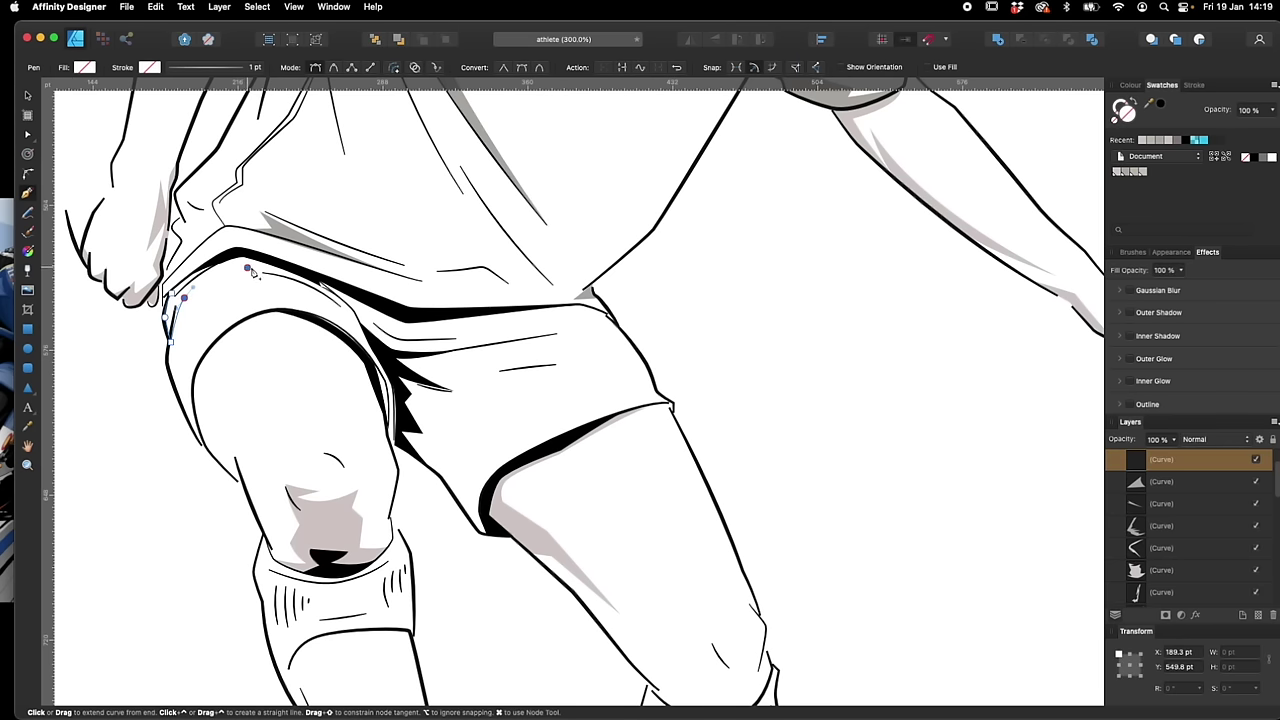
{"action": "left_click", "coordinate": [247, 268]}
{"action": "left_click", "coordinate": [218, 290]}
{"action": "left_click_drag", "start_coordinate": [371, 363], "coordinate": [378, 380]}
{"action": "left_click", "coordinate": [381, 399]}
{"action": "left_click", "coordinate": [390, 434]}
{"action": "left_click", "coordinate": [392, 444]}
Continue the shorts shadow past the crotch and through the folds below the waistband, close it and fill it with Shorts_Shadows
{"action": "left_click", "coordinate": [401, 448]}
{"action": "left_click_drag", "start_coordinate": [464, 489], "coordinate": [437, 443]}
{"action": "left_click", "coordinate": [414, 430]}
{"action": "left_click", "coordinate": [452, 486]}
{"action": "left_click", "coordinate": [442, 293]}
{"action": "left_click", "coordinate": [473, 281]}
{"action": "left_click", "coordinate": [426, 281]}
{"action": "left_click", "coordinate": [584, 271]}
{"action": "left_click_drag", "start_coordinate": [377, 264], "coordinate": [350, 261]}
{"action": "left_click", "coordinate": [145, 247]}
{"action": "left_click", "coordinate": [1142, 172]}
Check the name of the fourth global colour among the document swatches
{"action": "right_click", "coordinate": [1140, 172]}
{"action": "left_click", "coordinate": [1192, 239]}
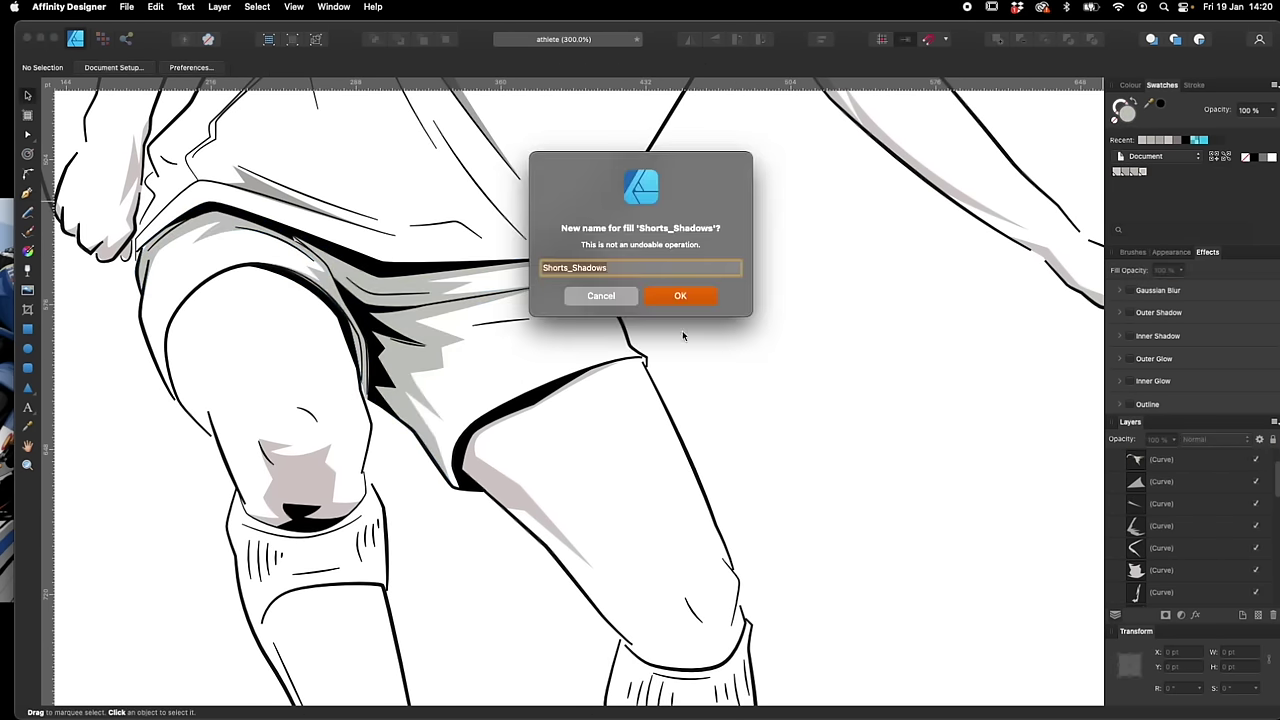
{"action": "left_click", "coordinate": [680, 296]}
{"action": "left_click", "coordinate": [1270, 88]}
{"action": "mouse_move", "coordinate": [1233, 267]}
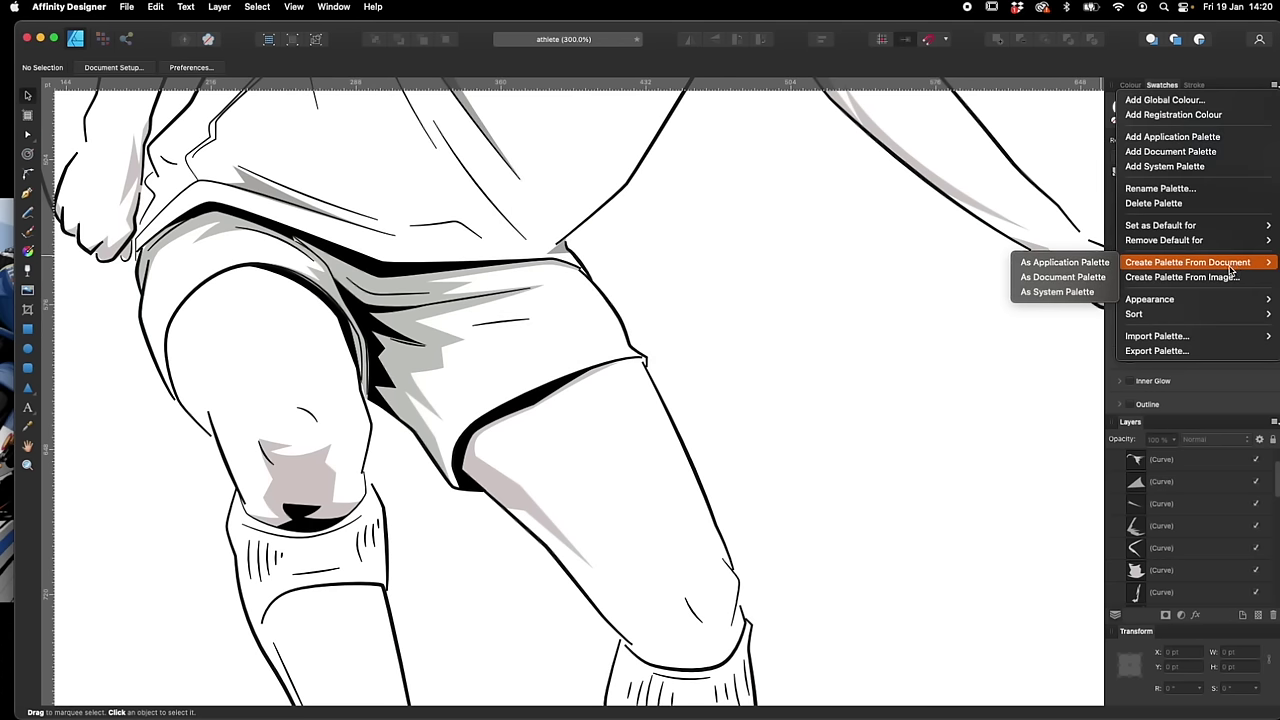
{"action": "left_click", "coordinate": [994, 255]}
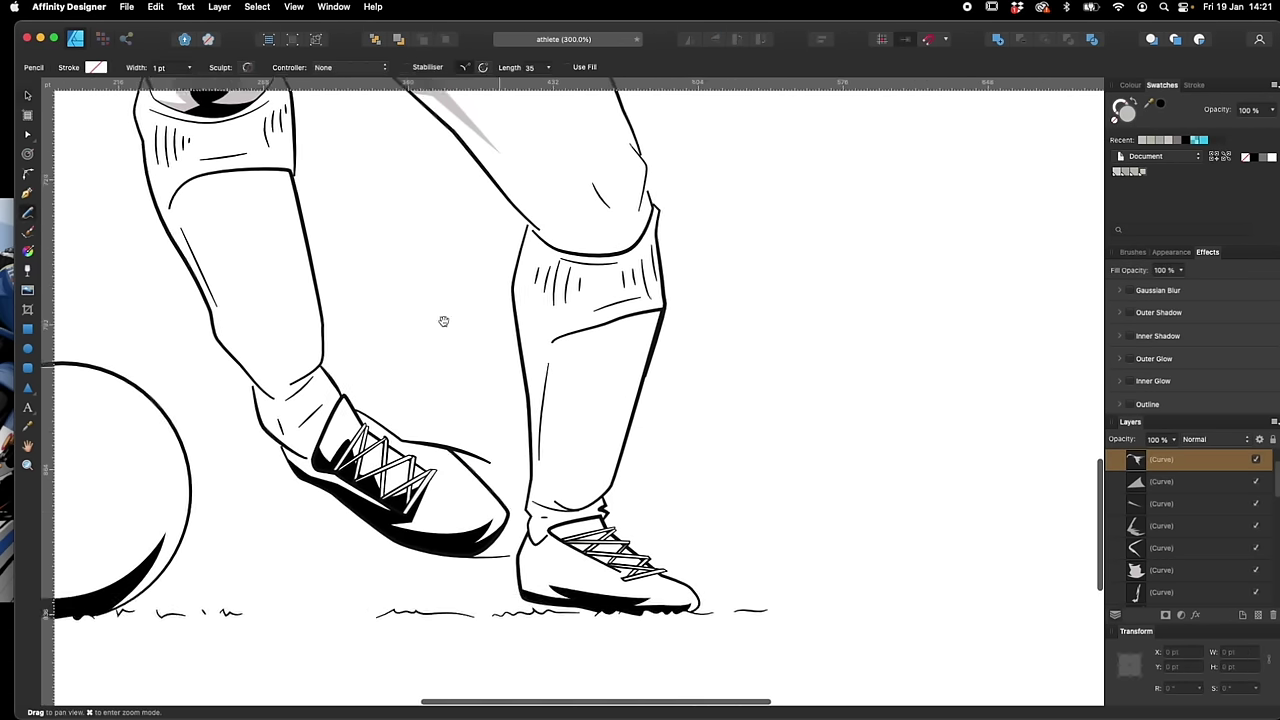
Draw a ragged freehand shadow across the ribbed cuff of the kicking leg's sock, filled with the Shorts_Shadows colour
{"action": "left_click_drag", "start_coordinate": [443, 321], "coordinate": [538, 477]}
{"action": "mouse_move", "coordinate": [278, 292]}
{"action": "left_mouse_down"}
{"action": "mouse_move", "coordinate": [332, 292]}
{"action": "mouse_move", "coordinate": [268, 286]}
{"action": "left_mouse_up"}
{"action": "key", "text": "super+z"}
{"action": "key", "text": "v"}
{"action": "left_click", "coordinate": [1143, 172]}
{"action": "left_click", "coordinate": [437, 326]}
Draw a small freehand shadow beside the ribs at the other side of that cuff, fill it with Shorts_Shadows and save the document
{"action": "key", "text": "n"}
{"action": "left_click_drag", "start_coordinate": [361, 276], "coordinate": [362, 280]}
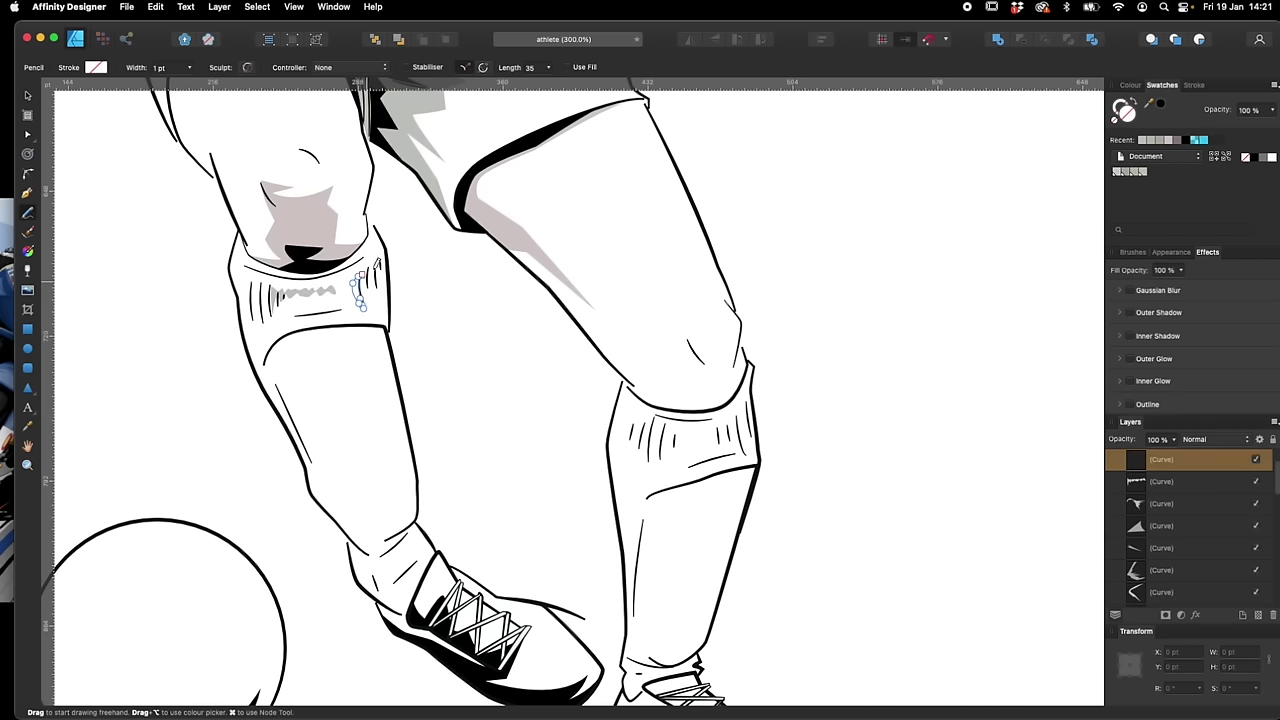
{"action": "key", "text": "v"}
{"action": "left_click", "coordinate": [345, 250]}
{"action": "left_click", "coordinate": [1143, 172]}
{"action": "left_click", "coordinate": [951, 354]}
{"action": "key", "text": "super+s"}
Start outlining a shadow below the same sock's cuff, running down the sock's outer edge to the ankle
{"action": "scroll", "coordinate": [951, 354], "scroll_direction": "down", "scroll_amount": 3}
{"action": "scroll", "coordinate": [951, 354], "scroll_direction": "right", "scroll_amount": 3}
{"action": "key", "text": "p"}
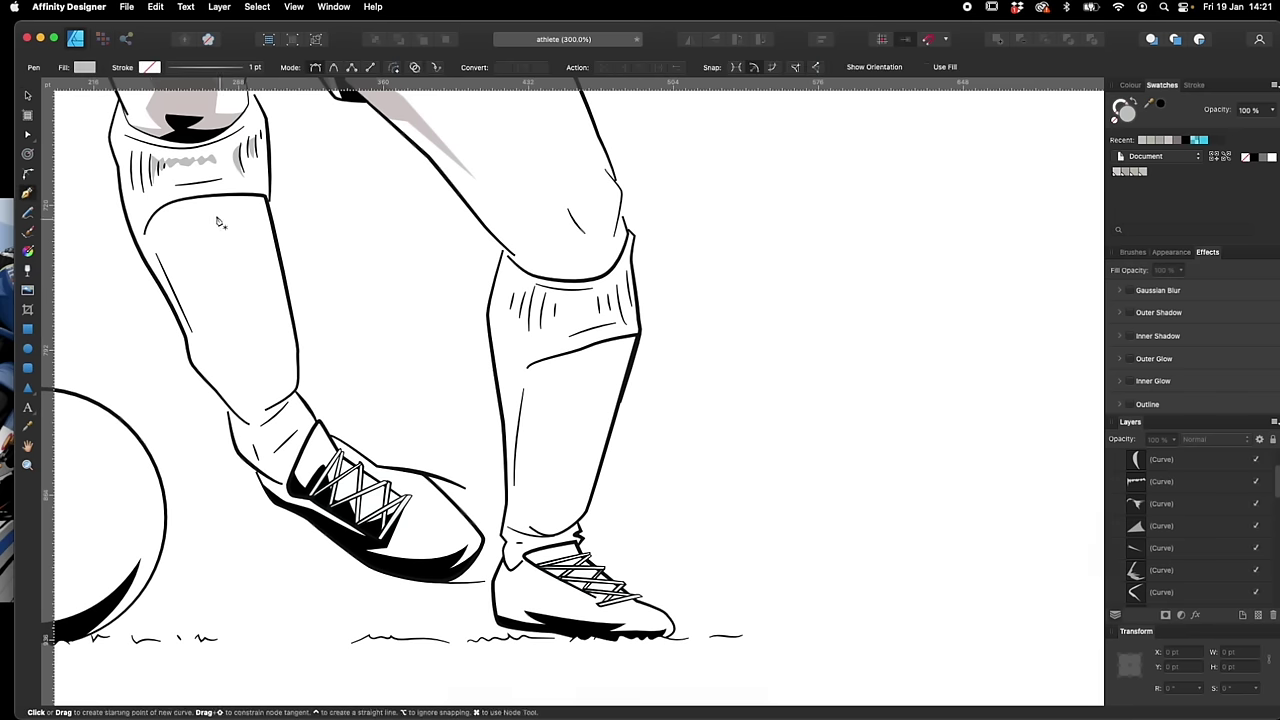
{"action": "left_click", "coordinate": [225, 205]}
{"action": "left_click_drag", "start_coordinate": [155, 234], "coordinate": [179, 289]}
{"action": "left_click", "coordinate": [203, 341]}
{"action": "left_click", "coordinate": [258, 457]}
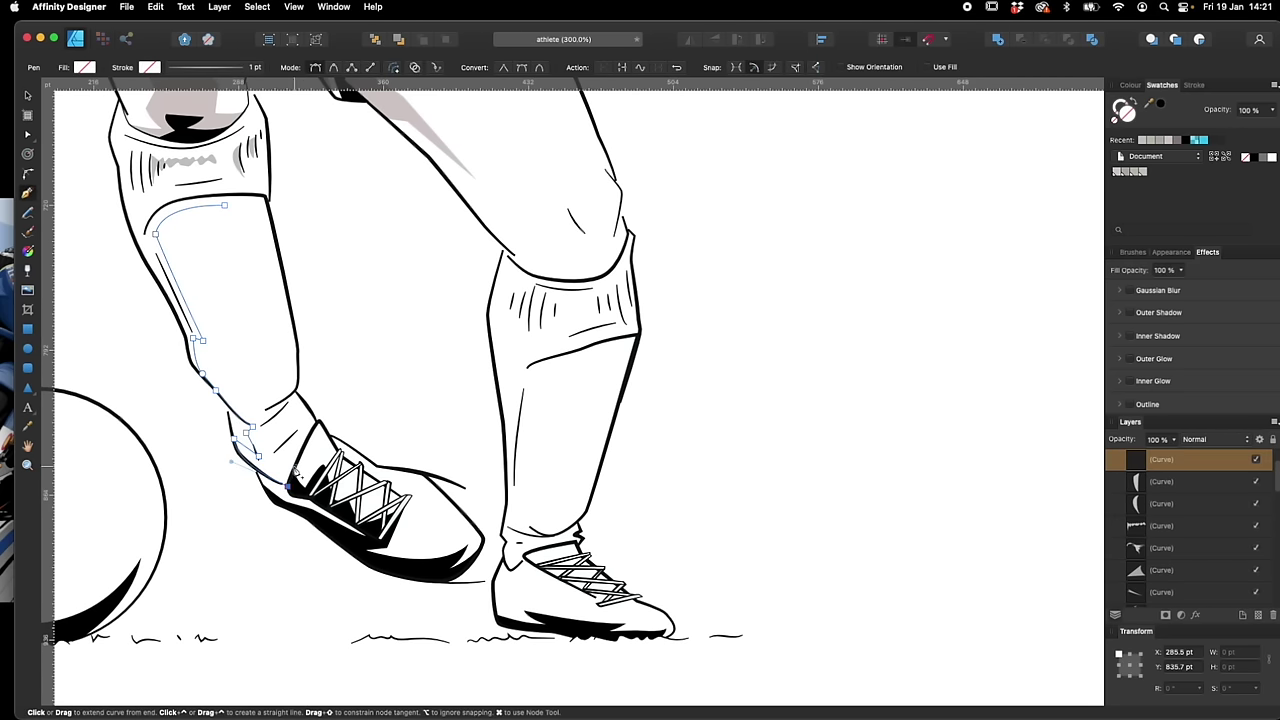
Continue the sock shadow outline back up from the ankle with a pointed fold and close it beneath the cuff
{"action": "left_click", "coordinate": [266, 396]}
{"action": "scroll", "coordinate": [266, 396], "scroll_direction": "up", "scroll_amount": 3}
{"action": "left_click", "coordinate": [206, 301]}
{"action": "left_click", "coordinate": [256, 376]}
{"action": "left_click_drag", "start_coordinate": [217, 287], "coordinate": [219, 272]}
{"action": "left_click", "coordinate": [241, 259]}
Give the closed sock shadow the same grey style as the other clothing shadows
{"action": "scroll", "coordinate": [457, 300], "scroll_direction": "up", "scroll_amount": 10}
{"action": "key", "text": "i"}
{"action": "key", "text": "v"}
{"action": "left_click", "coordinate": [428, 321]}
{"action": "scroll", "coordinate": [400, 526], "scroll_direction": "down", "scroll_amount": 4}
{"action": "left_click", "coordinate": [220, 443]}
{"action": "left_click", "coordinate": [265, 450]}
{"action": "key", "text": "super+shift+v"}
{"action": "scroll", "coordinate": [640, 371], "scroll_direction": "down", "scroll_amount": 4}
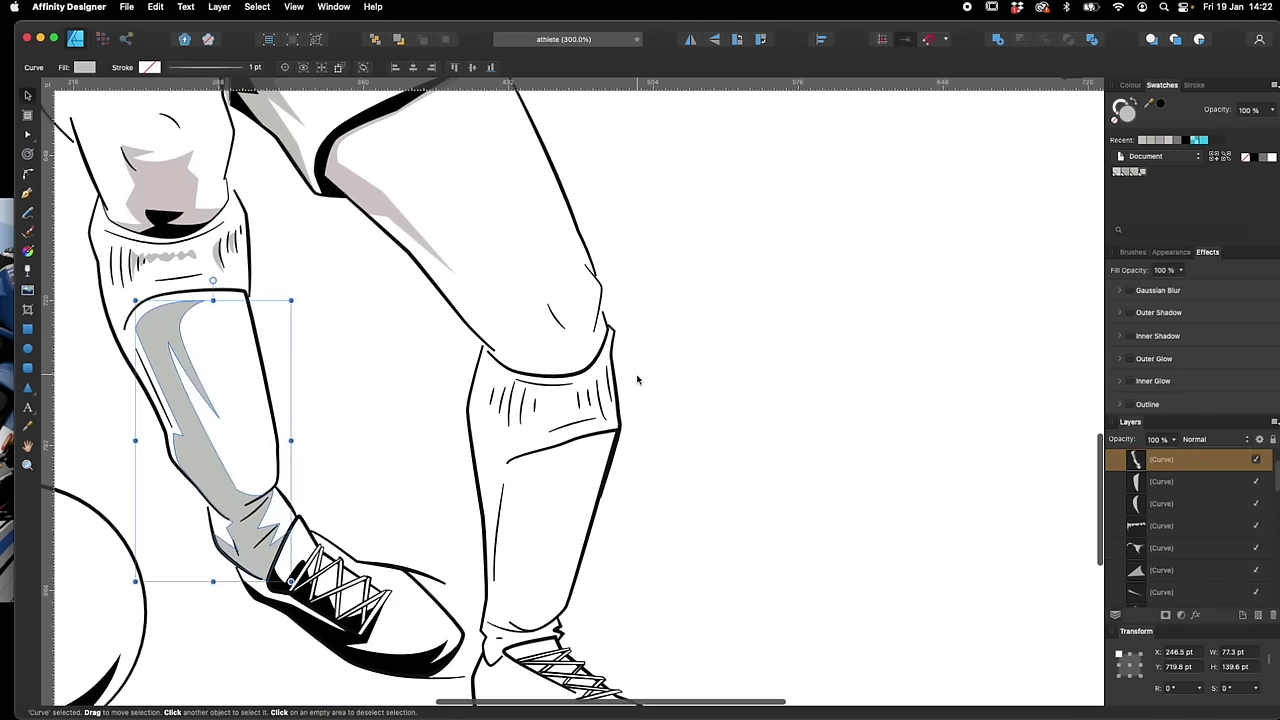
{"action": "left_click", "coordinate": [217, 257], "text": "shift"}
Outline a tapering shadow down the standing leg's sock below the cuff and fill it with the Shorts_Shadows colour
{"action": "scroll", "coordinate": [312, 414], "scroll_direction": "down", "scroll_amount": 4}
{"action": "key", "text": "p"}
{"action": "left_click", "coordinate": [493, 302]}
{"action": "left_click_drag", "start_coordinate": [432, 324], "coordinate": [420, 336]}
{"action": "left_click", "coordinate": [422, 354]}
{"action": "left_click", "coordinate": [444, 329]}
{"action": "left_click_drag", "start_coordinate": [427, 442], "coordinate": [435, 447]}
{"action": "left_click", "coordinate": [480, 323]}
{"action": "left_click", "coordinate": [1143, 175]}
Draw a ragged freehand shadow across the ribbed cuff of the standing leg's sock, filled with Shorts_Shadows
{"action": "key", "text": "b"}
{"action": "key", "text": "n"}
{"action": "left_click_drag", "start_coordinate": [434, 242], "coordinate": [438, 254]}
{"action": "left_click", "coordinate": [1143, 175]}
Outline a shadow around the standing leg's sock folds at the ankle and fill it with the Shorts_Shadows colour
{"action": "scroll", "coordinate": [595, 360], "scroll_direction": "down", "scroll_amount": 4}
{"action": "key", "text": "p"}
{"action": "left_click", "coordinate": [446, 349]}
{"action": "left_click", "coordinate": [428, 374]}
{"action": "left_click", "coordinate": [429, 410]}
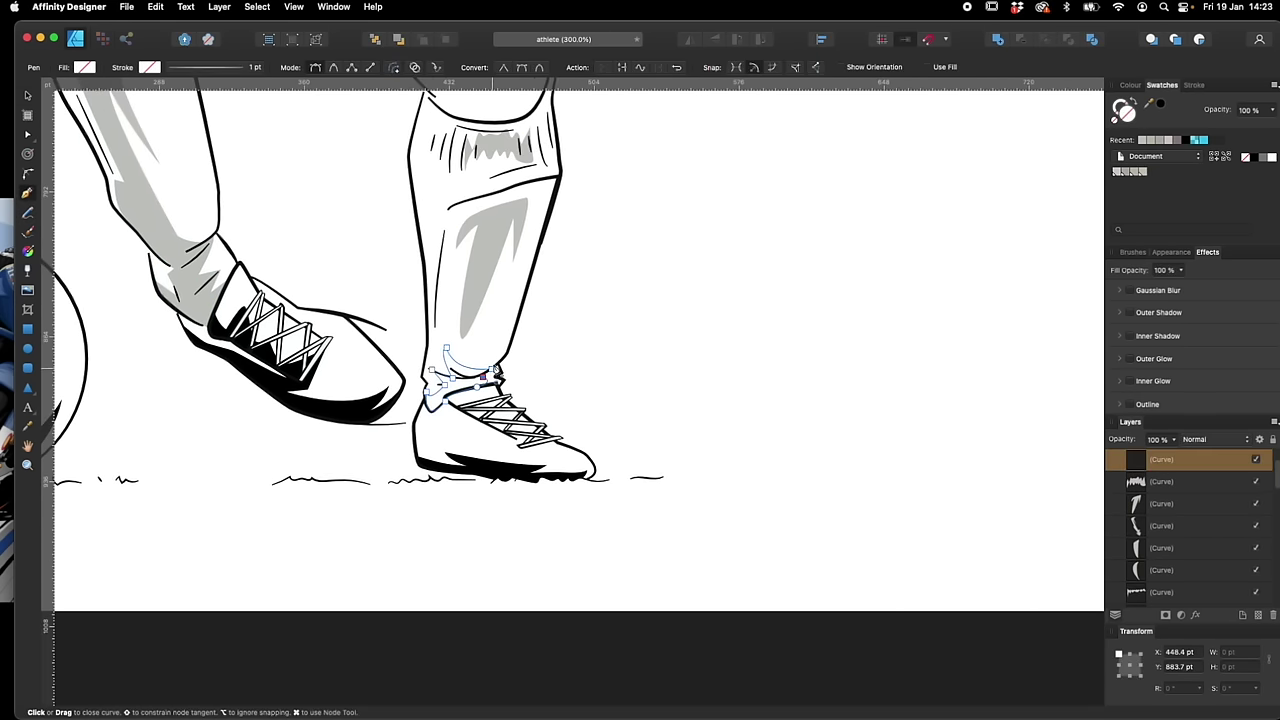
{"action": "left_click", "coordinate": [1143, 175]}
{"action": "key", "text": "v"}
{"action": "left_click", "coordinate": [672, 336]}
Outline a shadow along the heel and lower side of the standing foot's boot, filled with Shorts_Shadows
{"action": "scroll", "coordinate": [672, 336], "scroll_direction": "down", "scroll_amount": 3}
{"action": "scroll", "coordinate": [571, 440], "scroll_direction": "up", "scroll_amount": 4}
{"action": "key", "text": "p"}
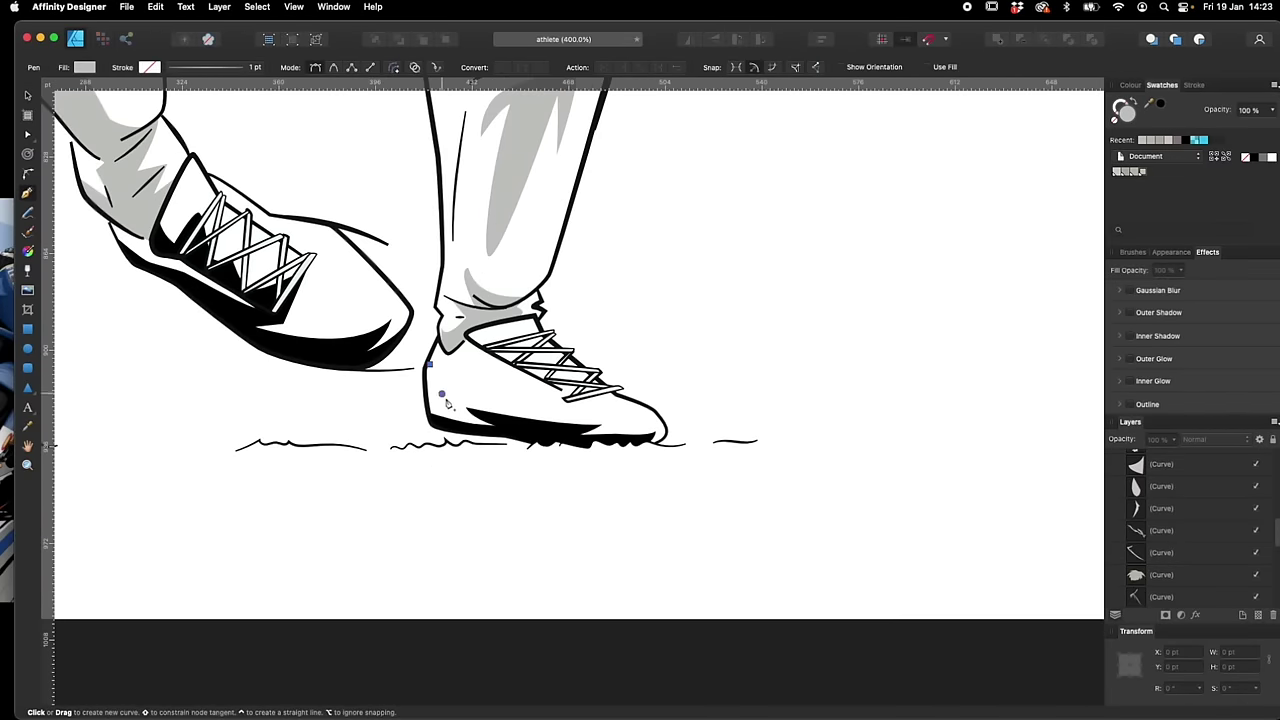
{"action": "left_click", "coordinate": [430, 364]}
{"action": "left_click_drag", "start_coordinate": [442, 394], "coordinate": [458, 399]}
{"action": "left_click_drag", "start_coordinate": [551, 407], "coordinate": [572, 411]}
{"action": "left_click_drag", "start_coordinate": [640, 430], "coordinate": [656, 433]}
{"action": "left_click", "coordinate": [478, 431]}
{"action": "left_click", "coordinate": [430, 364]}
{"action": "left_click", "coordinate": [1143, 172]}
Outline a shadow over the kicking foot's boot from the heel past the laces to the toe, filled with Shorts_Shadows
{"action": "scroll", "coordinate": [560, 360], "scroll_direction": "left", "scroll_amount": 4}
{"action": "left_click", "coordinate": [278, 311]}
{"action": "left_click", "coordinate": [318, 333]}
{"action": "left_click", "coordinate": [350, 267]}
{"action": "left_click", "coordinate": [348, 307]}
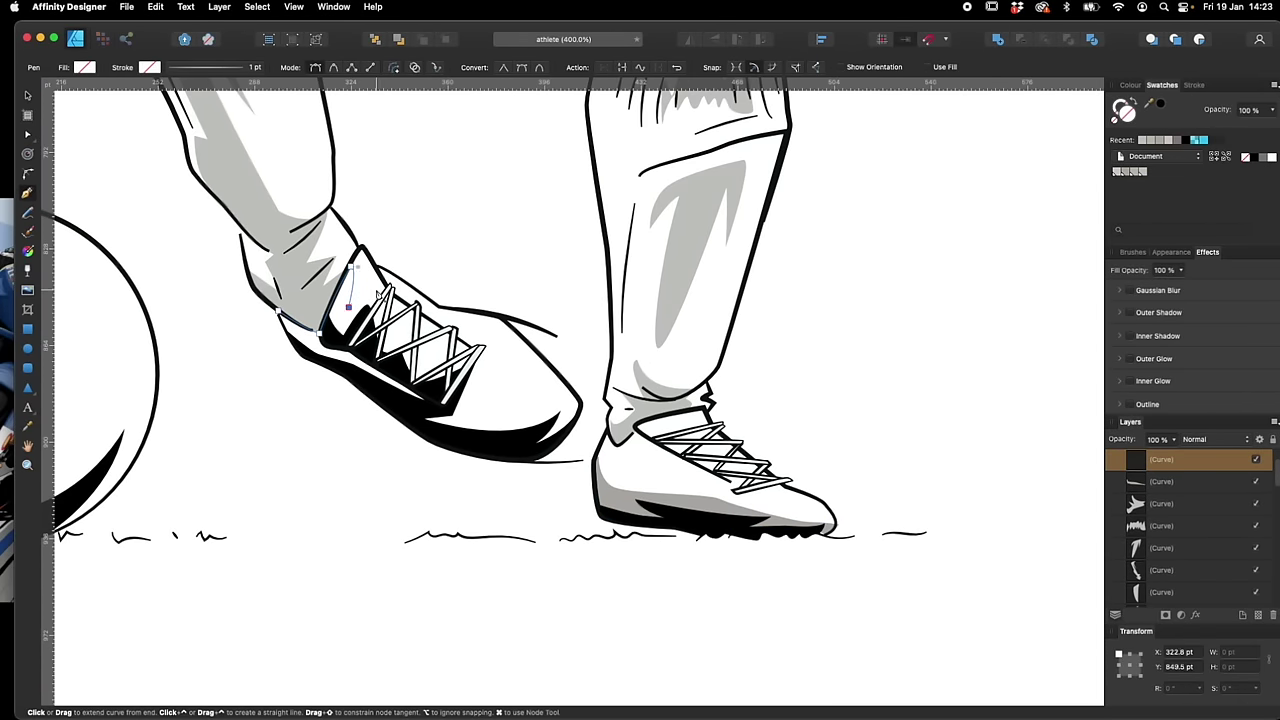
{"action": "left_click", "coordinate": [473, 418]}
{"action": "left_click", "coordinate": [580, 403]}
{"action": "left_click_drag", "start_coordinate": [524, 456], "coordinate": [509, 457]}
{"action": "left_click", "coordinate": [278, 311]}
{"action": "left_click", "coordinate": [1143, 172]}
Deselect the boot shadow and lock the Shadows layer
{"action": "key", "text": "super+minus"}
{"action": "key", "text": "super+minus"}
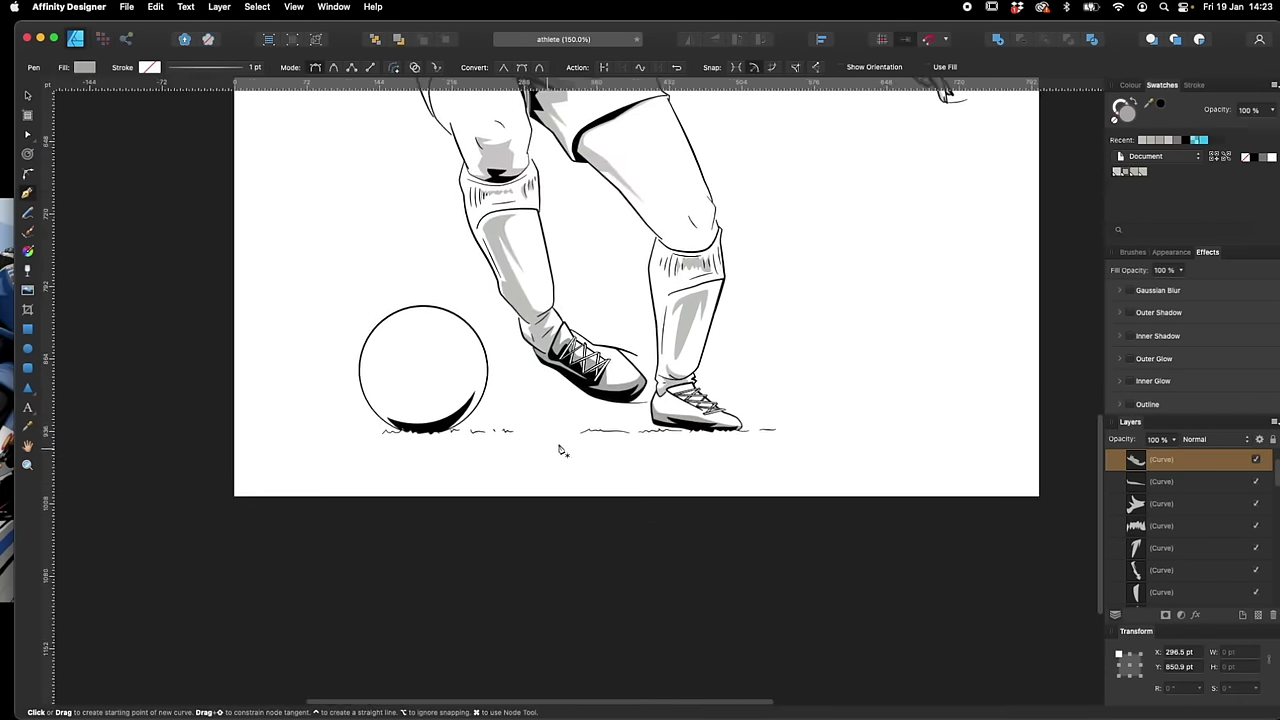
{"action": "scroll", "coordinate": [523, 466], "scroll_direction": "up", "scroll_amount": 4}
{"action": "key", "text": "v"}
{"action": "left_click", "coordinate": [742, 347]}
{"action": "scroll", "coordinate": [730, 356], "scroll_direction": "down", "scroll_amount": 2}
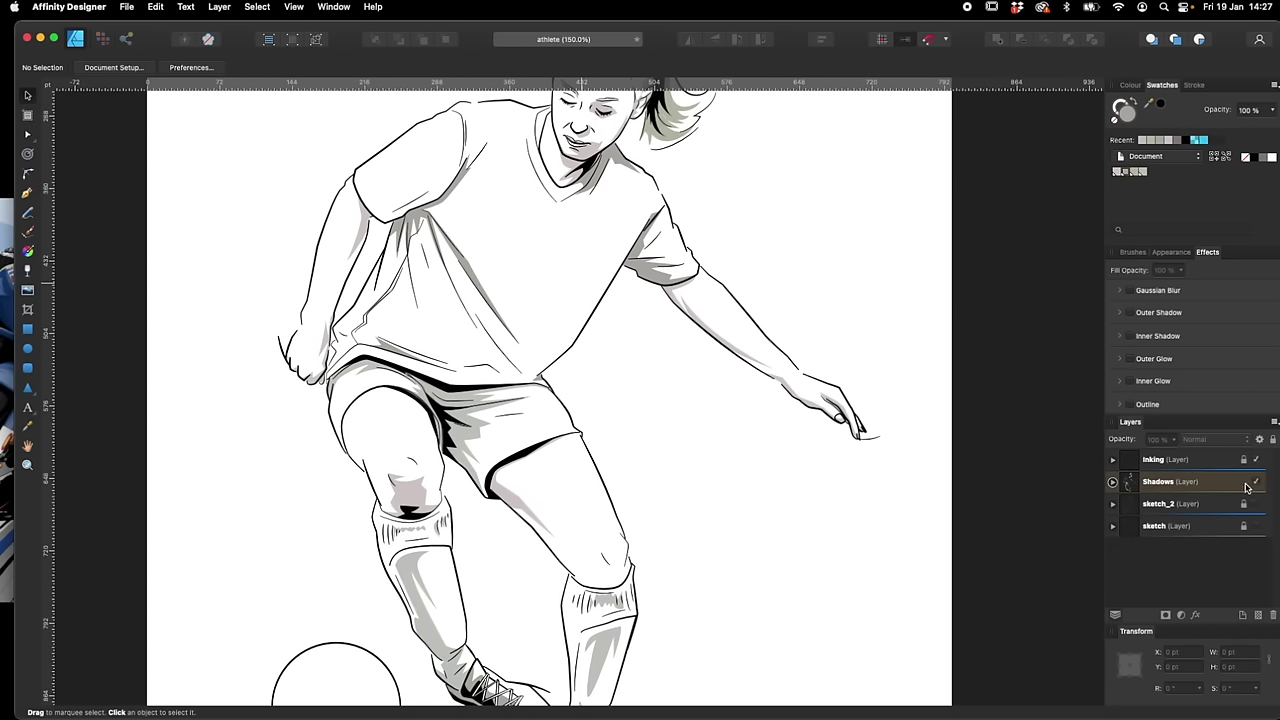
{"action": "left_click", "coordinate": [1243, 487]}
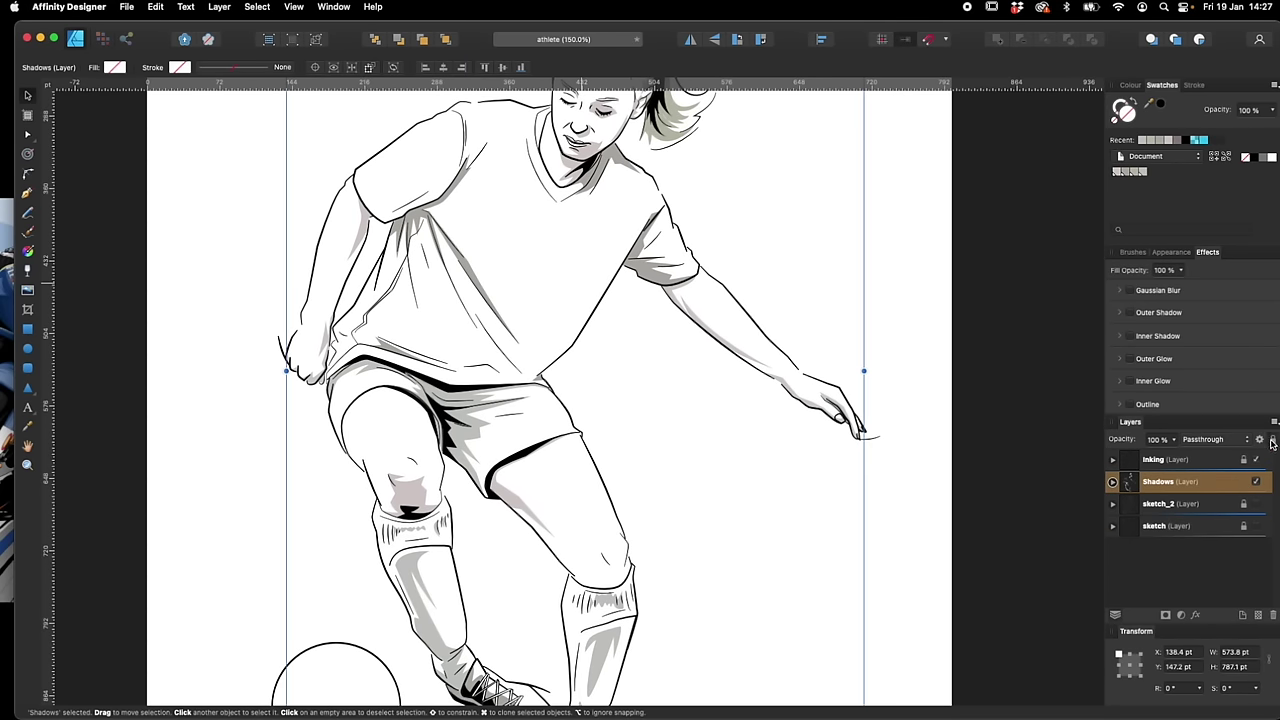
{"action": "left_click", "coordinate": [978, 523]}
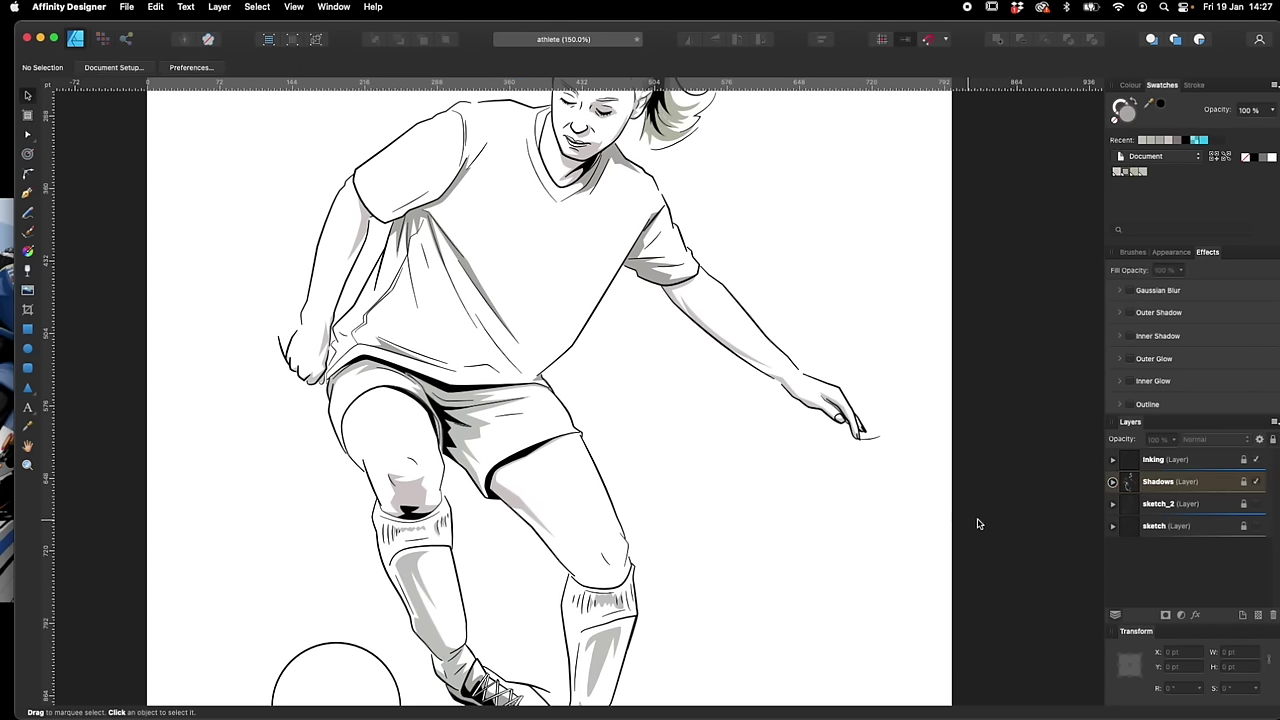
Add a new layer directly below Shadows and name it Colour
{"action": "left_click", "coordinate": [1217, 508]}
{"action": "left_click", "coordinate": [1243, 615]}
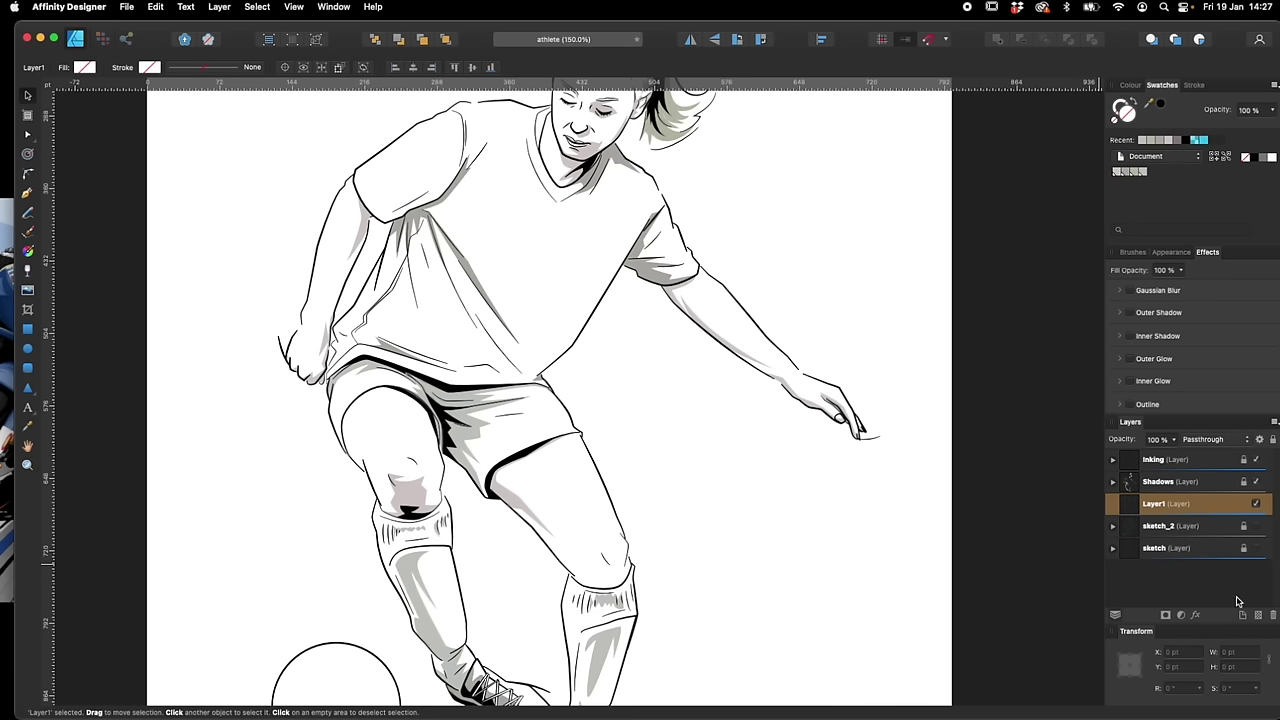
{"action": "double_click", "coordinate": [1153, 505]}
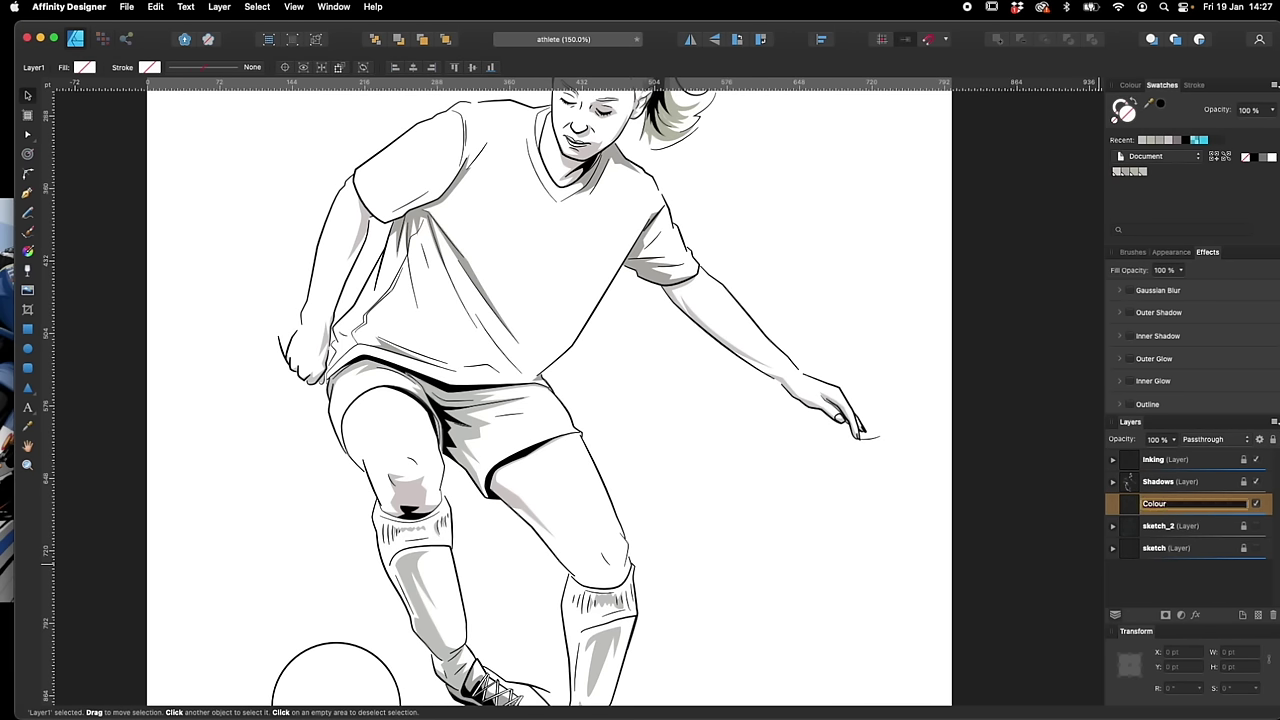
{"action": "key", "text": "Return"}
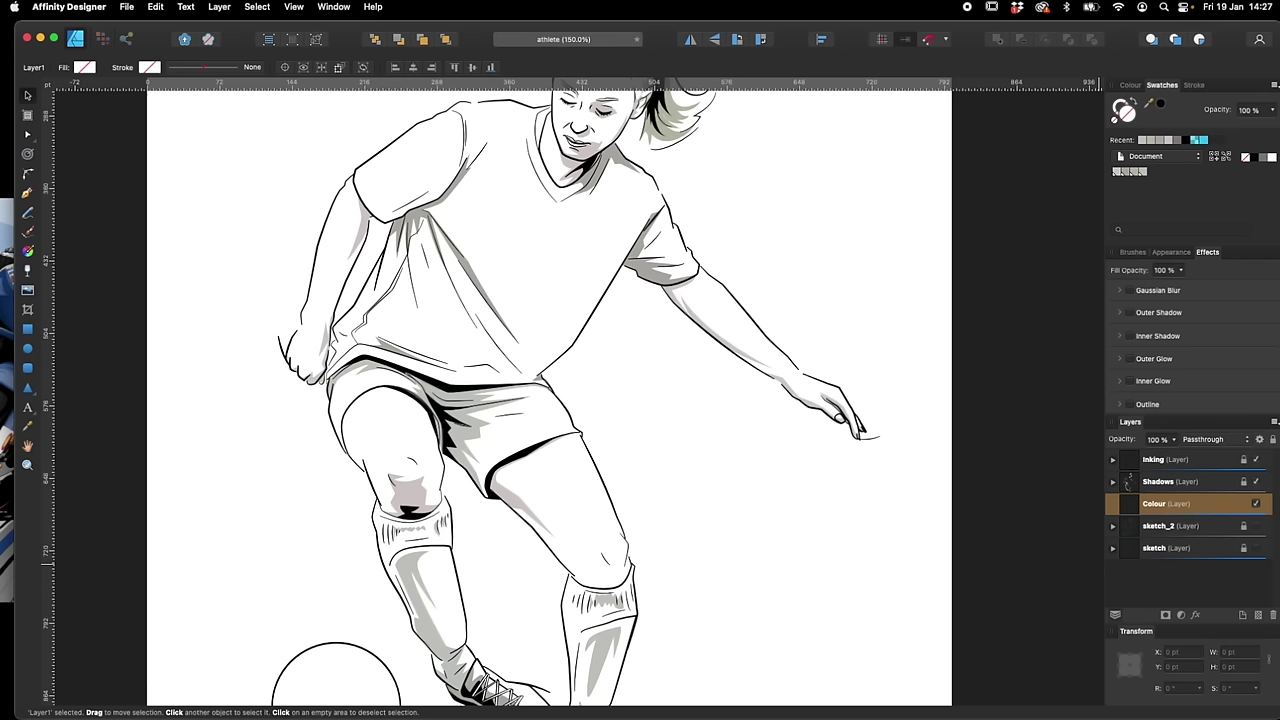
Add a global colour named Skin, with cyan and black at 0 and a reduced magenta value
{"action": "left_click", "coordinate": [699, 418]}
{"action": "key", "text": "super+plus"}
{"action": "left_click_drag", "start_coordinate": [688, 284], "coordinate": [689, 482]}
{"action": "scroll", "coordinate": [580, 400], "scroll_direction": "up", "scroll_amount": 10}
{"action": "left_click", "coordinate": [1274, 85]}
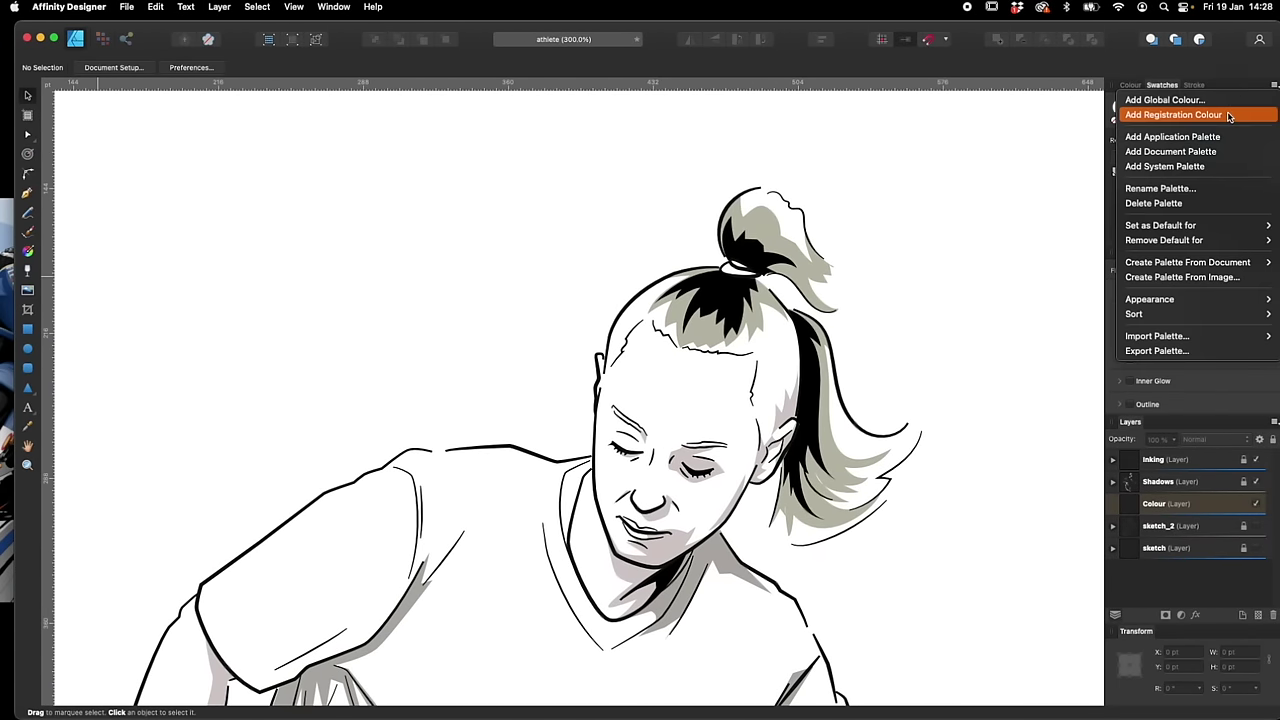
{"action": "left_click", "coordinate": [1195, 100]}
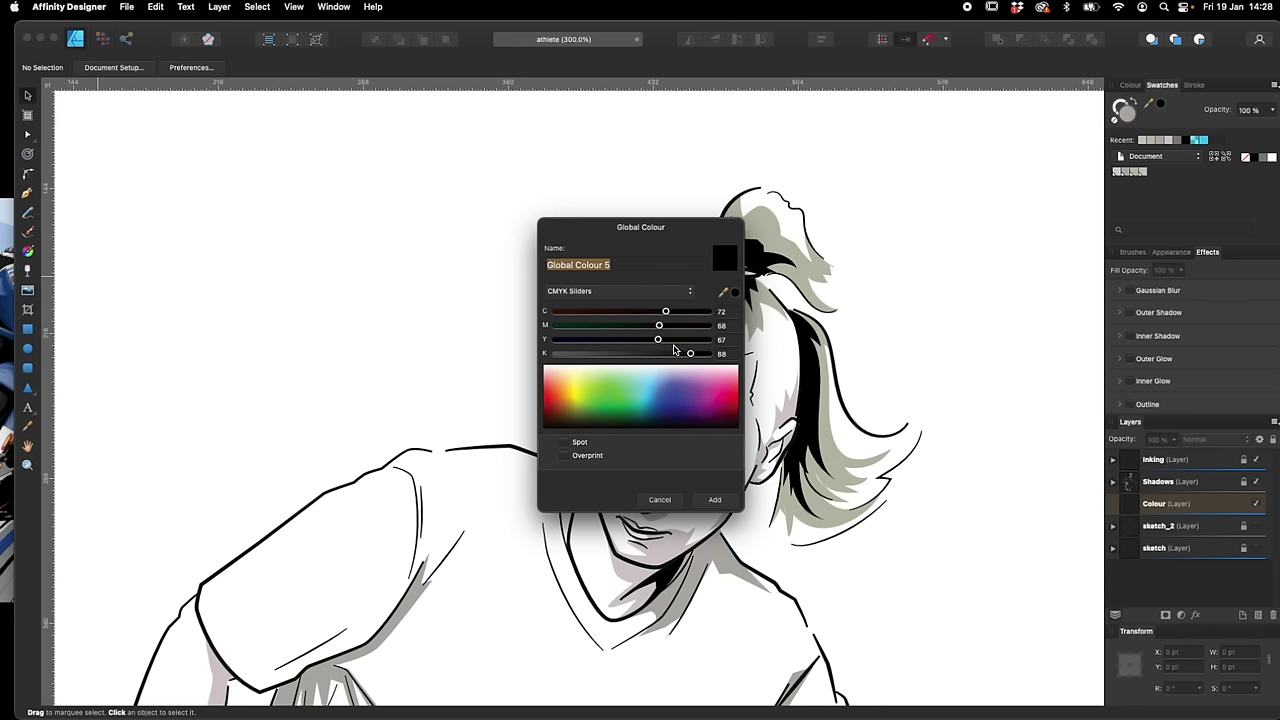
{"action": "type", "text": "Skin"}
{"action": "left_click_drag", "start_coordinate": [690, 354], "coordinate": [522, 370]}
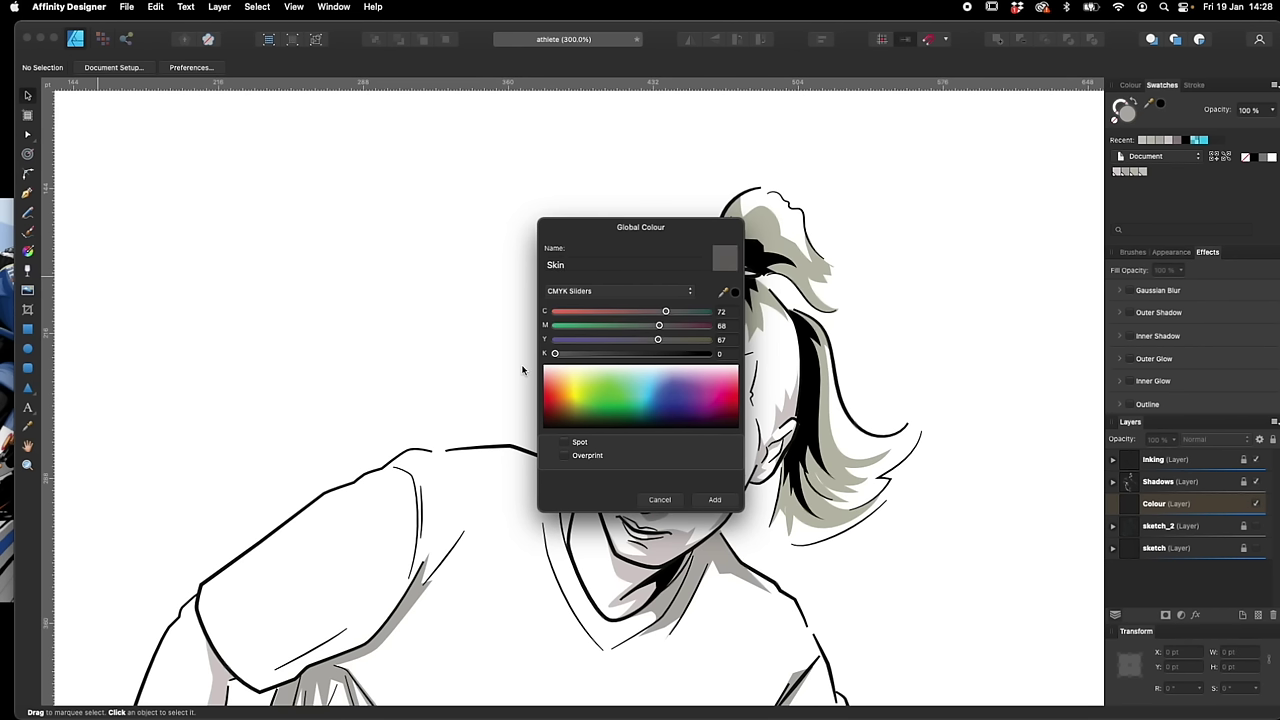
{"action": "left_click_drag", "start_coordinate": [663, 316], "coordinate": [555, 316]}
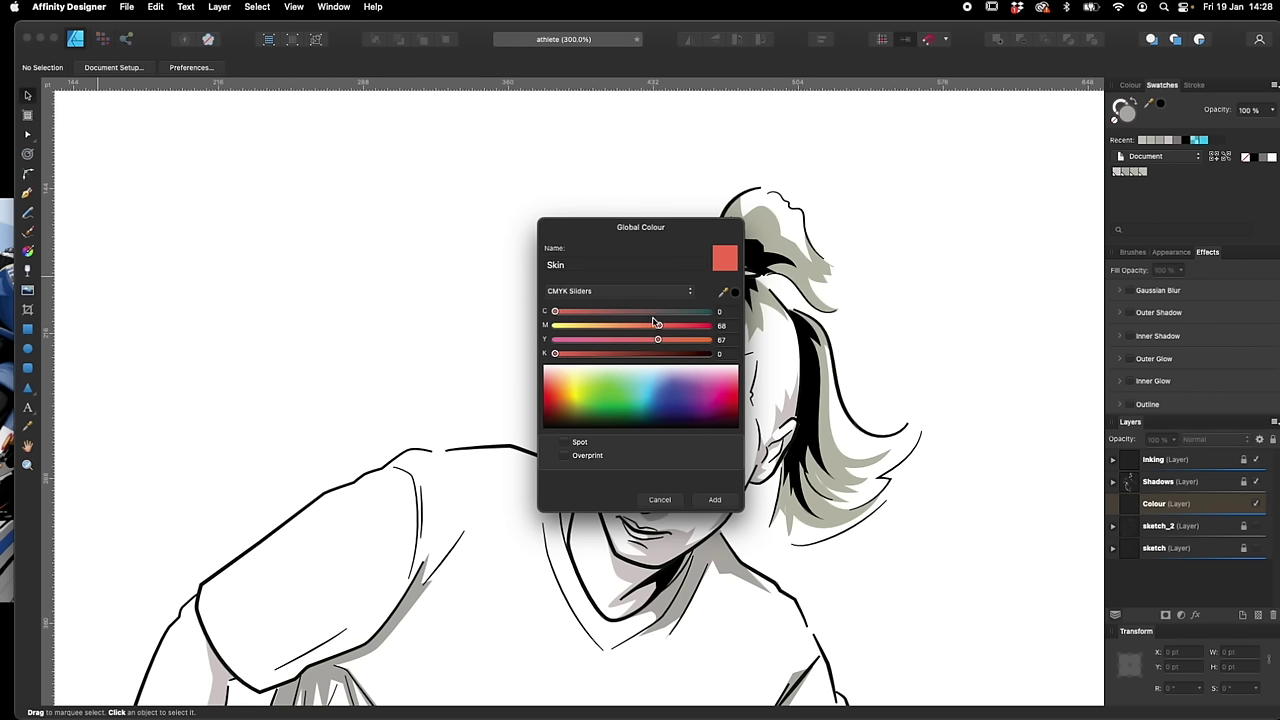
{"action": "left_click_drag", "start_coordinate": [659, 327], "coordinate": [612, 327]}
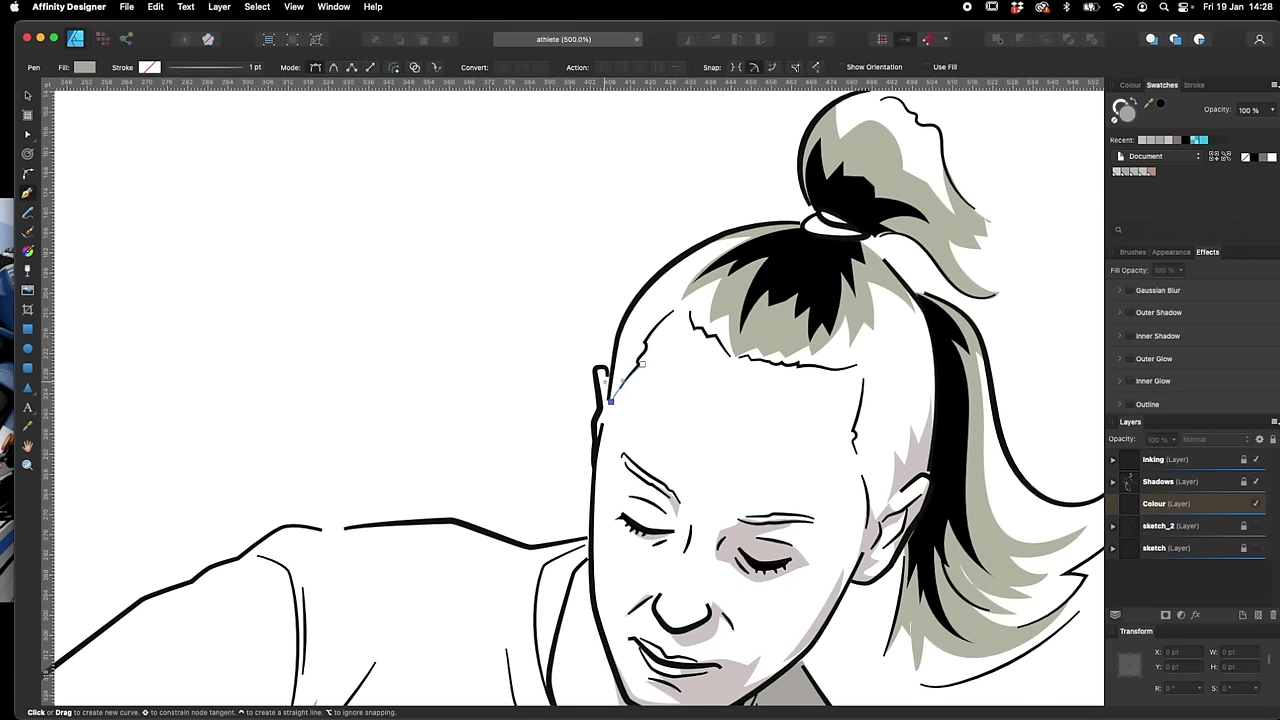
Start outlining the head and neck skin area around the far ear, down the cheek, along the V-neck collar and around the near ear
{"action": "left_click", "coordinate": [610, 400]}
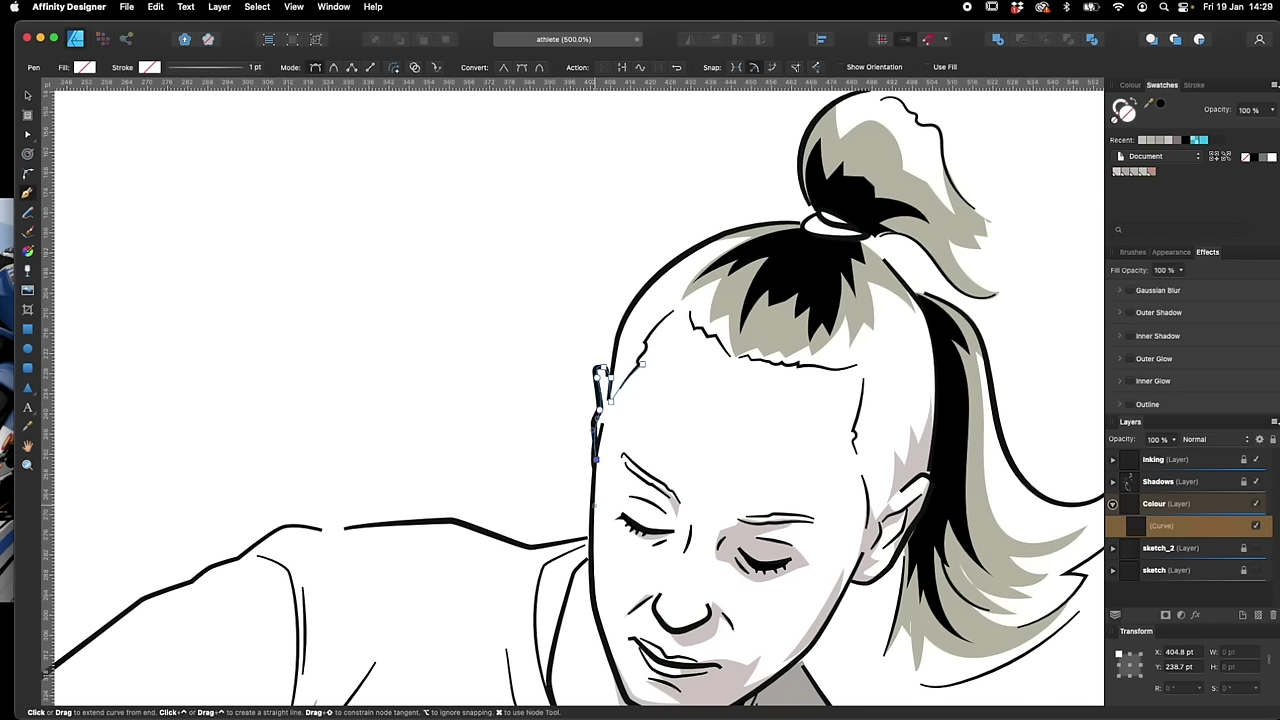
{"action": "scroll", "coordinate": [595, 460], "scroll_direction": "down", "scroll_amount": 5}
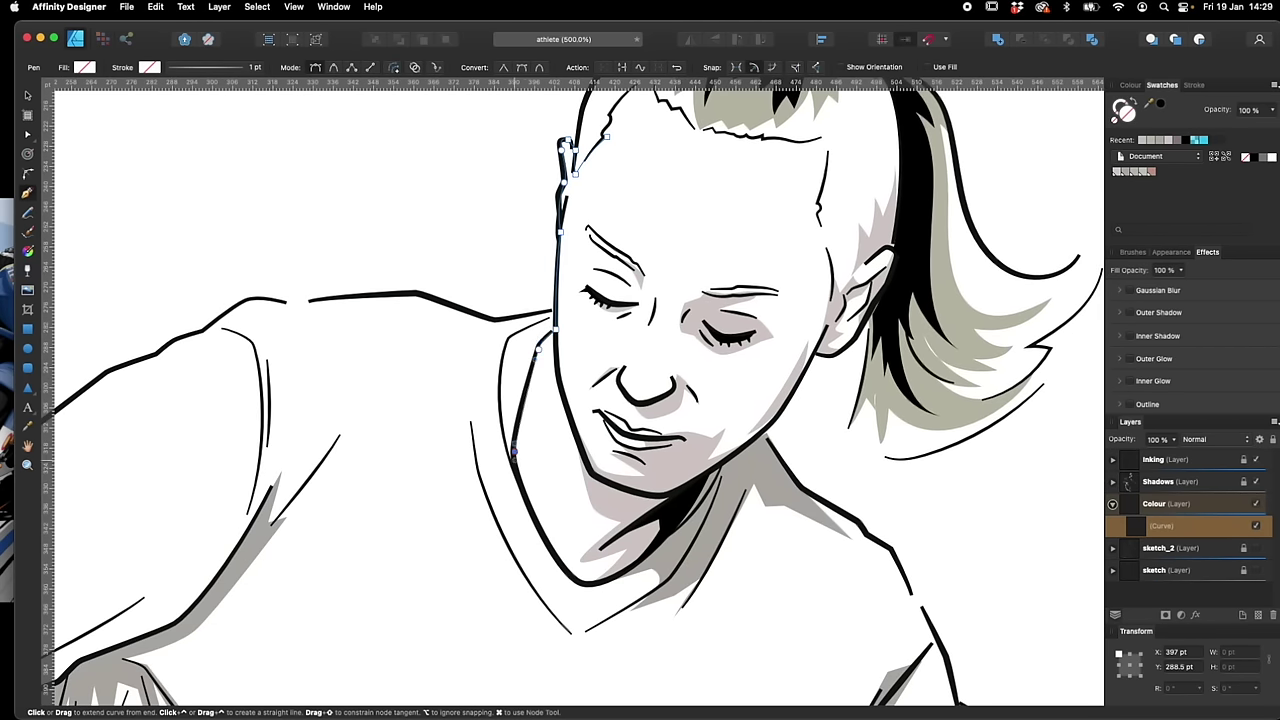
{"action": "scroll", "coordinate": [598, 590], "scroll_direction": "up", "scroll_amount": 5}
{"action": "scroll", "coordinate": [598, 590], "scroll_direction": "right", "scroll_amount": 5}
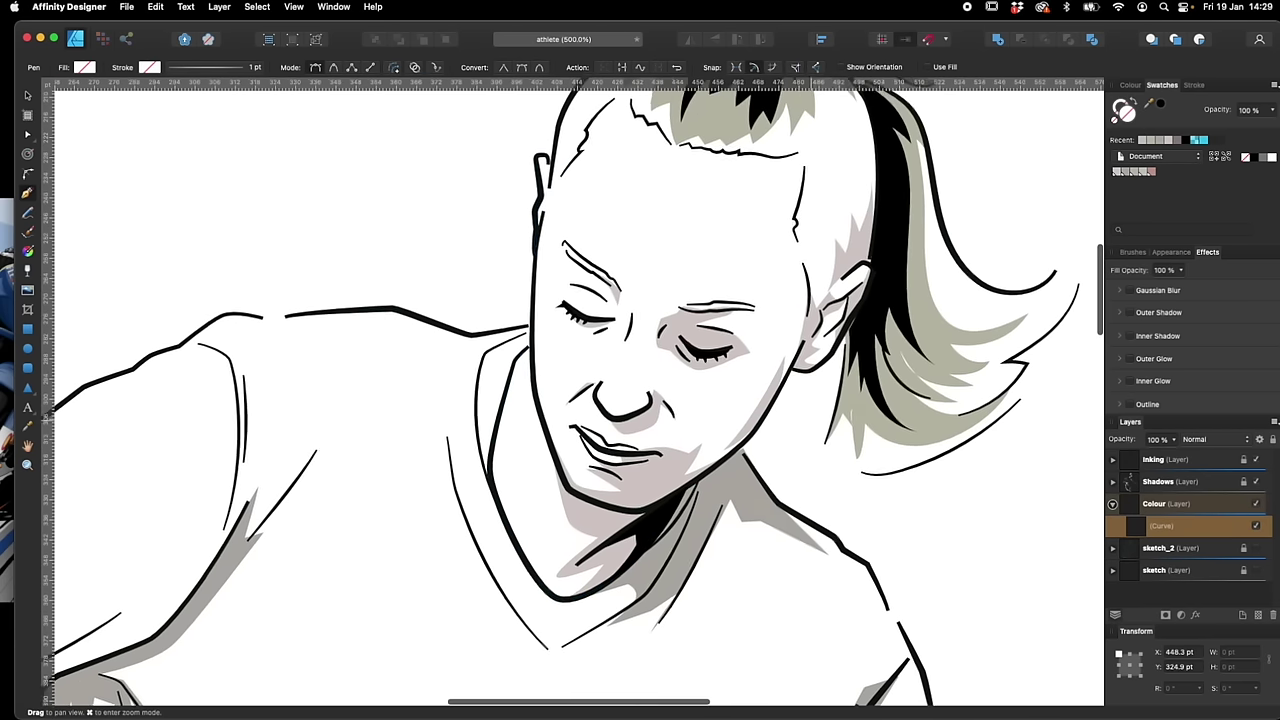
{"action": "left_click_drag", "start_coordinate": [725, 411], "coordinate": [711, 376]}
{"action": "left_click", "coordinate": [740, 366]}
{"action": "left_click", "coordinate": [696, 393]}
{"action": "left_click", "coordinate": [684, 410]}
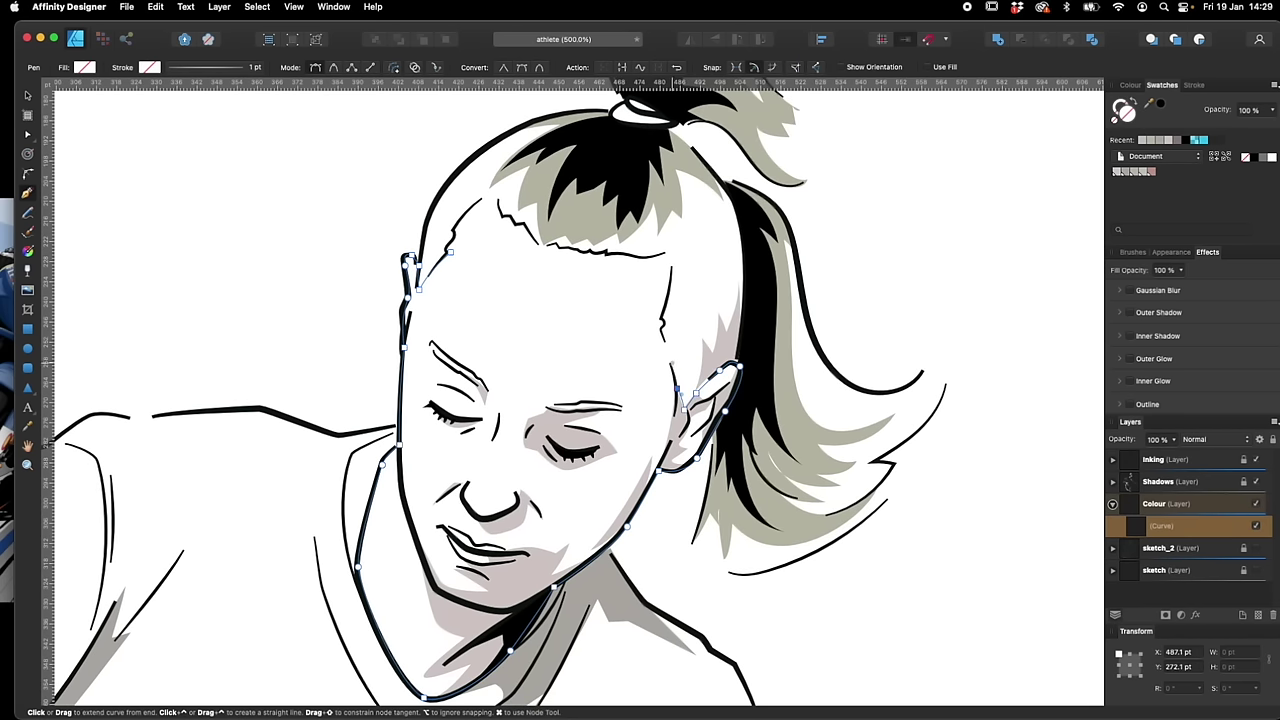
{"action": "left_click", "coordinate": [665, 348]}
Continue the face outline from the near ear up the temple hairline and onto the forehead hairline
{"action": "key", "text": "super+equal"}
{"action": "left_click_drag", "start_coordinate": [680, 313], "coordinate": [653, 462]}
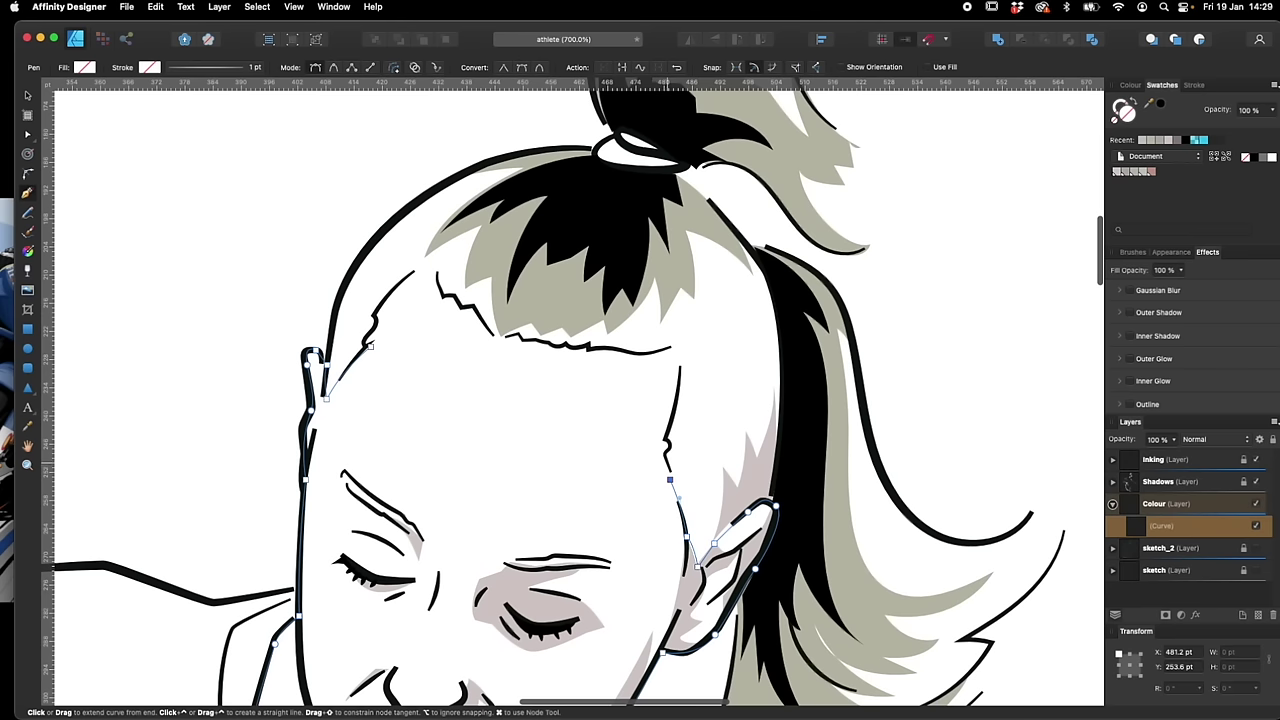
{"action": "key", "text": "Escape"}
{"action": "left_click", "coordinate": [666, 439]}
{"action": "left_click_drag", "start_coordinate": [673, 347], "coordinate": [665, 324]}
{"action": "left_click_drag", "start_coordinate": [616, 348], "coordinate": [603, 346]}
{"action": "left_click", "coordinate": [589, 351]}
{"action": "scroll", "coordinate": [588, 352], "scroll_direction": "up", "scroll_amount": 2}
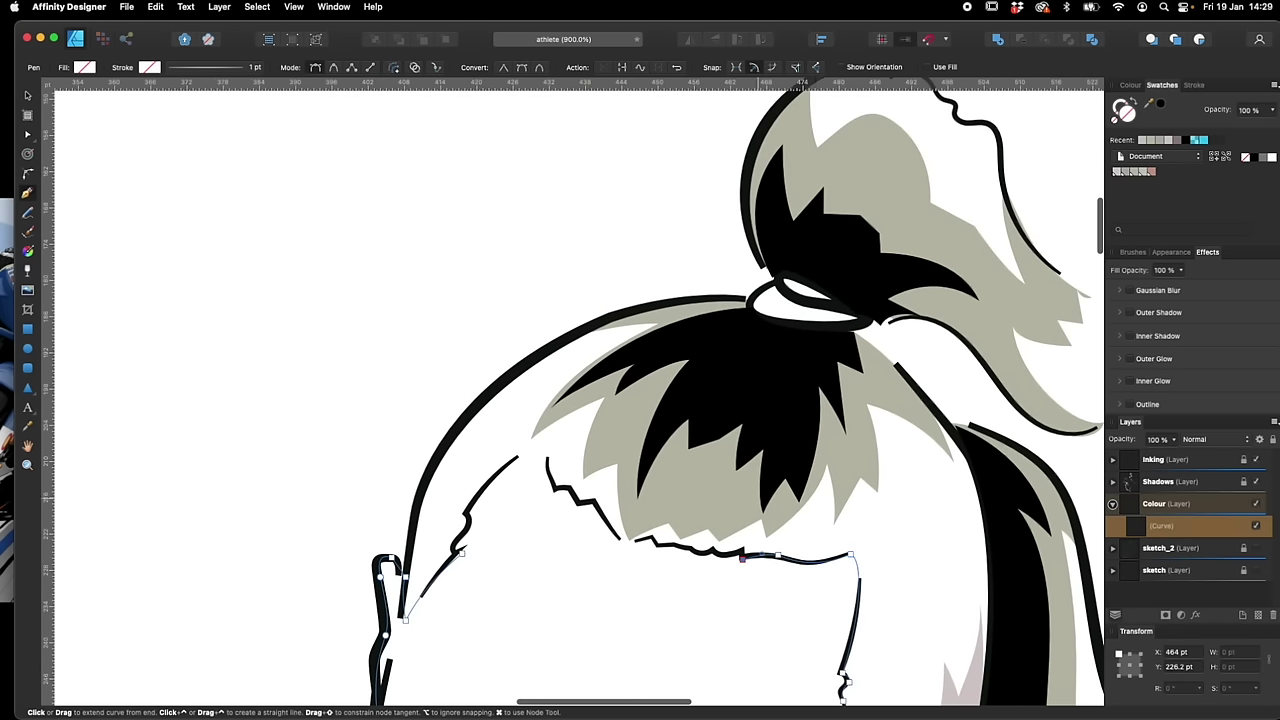
Trace the jagged forehead hairline back to the far temple, close the face shape and fill it with Skin
{"action": "left_click", "coordinate": [733, 554]}
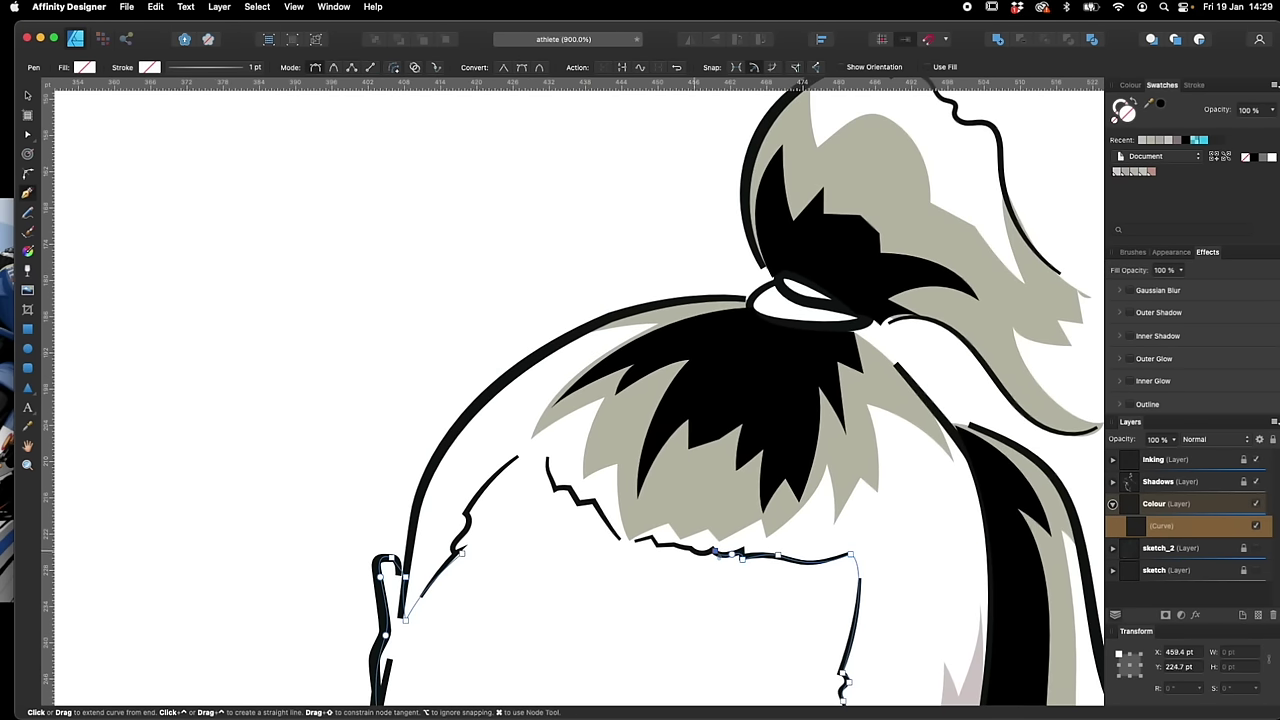
{"action": "left_click", "coordinate": [657, 545]}
{"action": "left_click", "coordinate": [577, 503]}
{"action": "left_click", "coordinate": [569, 488]}
{"action": "left_click", "coordinate": [556, 488]}
{"action": "left_click_drag", "start_coordinate": [548, 456], "coordinate": [533, 458]}
{"action": "left_click", "coordinate": [524, 455]}
{"action": "left_click", "coordinate": [467, 510]}
{"action": "left_click", "coordinate": [457, 546]}
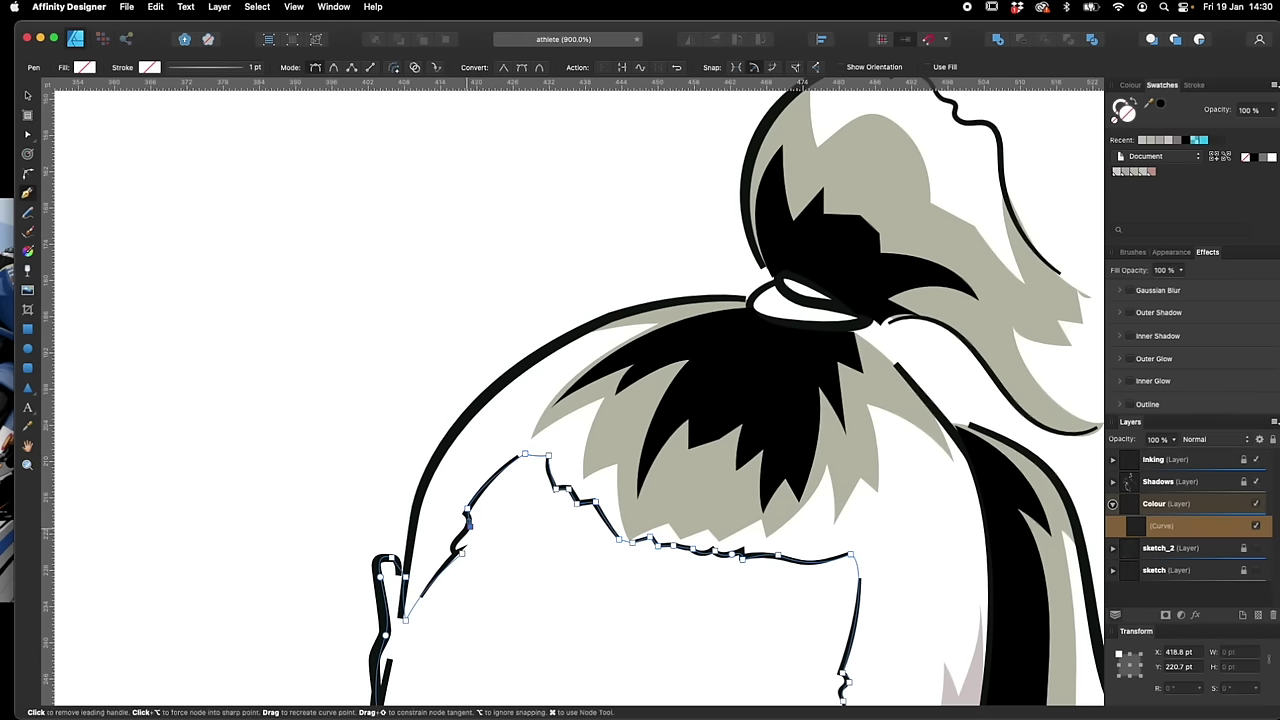
{"action": "left_click", "coordinate": [461, 552]}
{"action": "left_click", "coordinate": [1152, 172]}
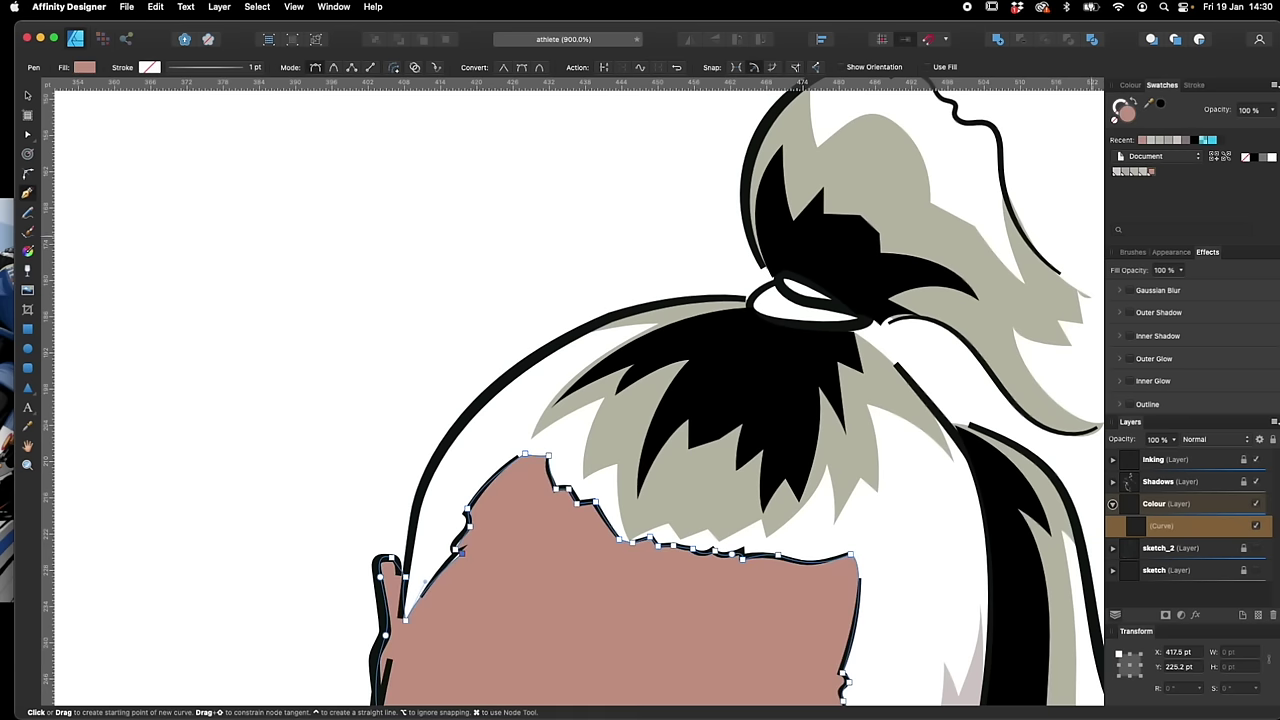
Nudge the face shape's node onto the inked hairline at the far temple and deselect the shape
{"action": "key", "text": "v"}
{"action": "key", "text": "a"}
{"action": "left_click_drag", "start_coordinate": [462, 554], "coordinate": [456, 554]}
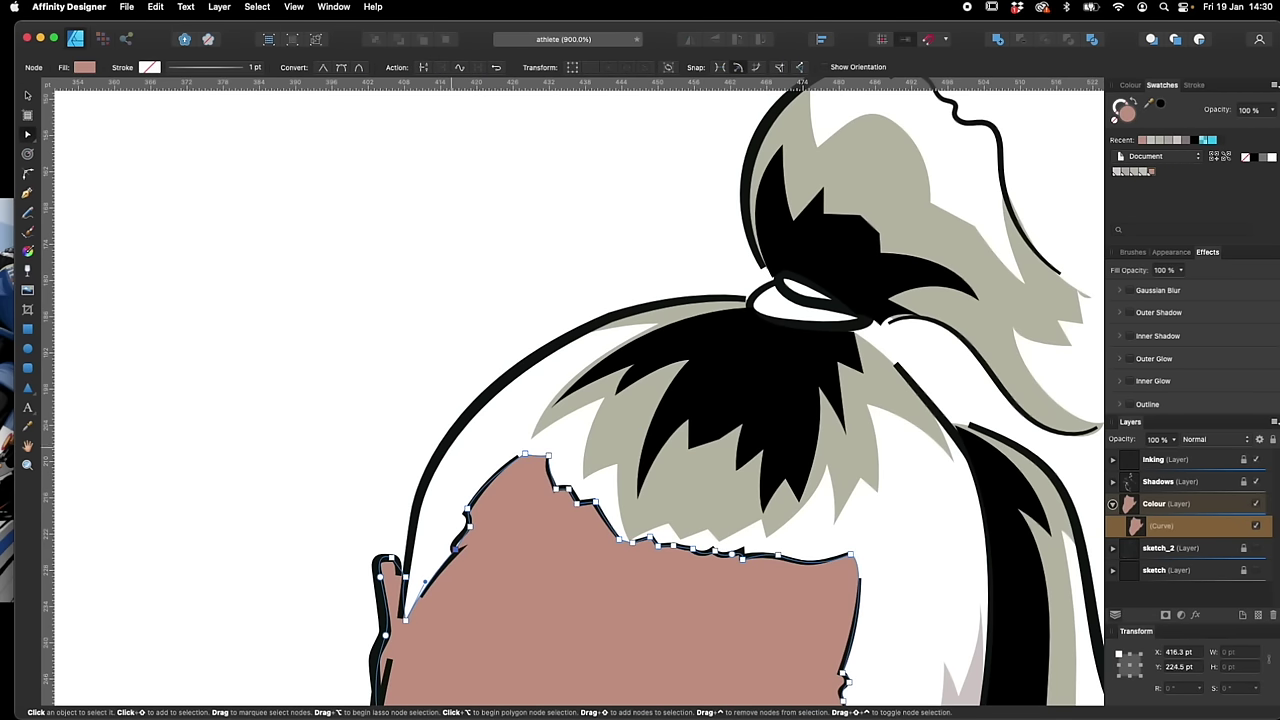
{"action": "left_click", "coordinate": [453, 467]}
{"action": "key", "text": "super+minus"}
{"action": "key", "text": "super+minus"}
{"action": "key", "text": "super+minus"}
{"action": "key", "text": "super+minus"}
{"action": "scroll", "coordinate": [579, 398], "scroll_direction": "down", "scroll_amount": 5}
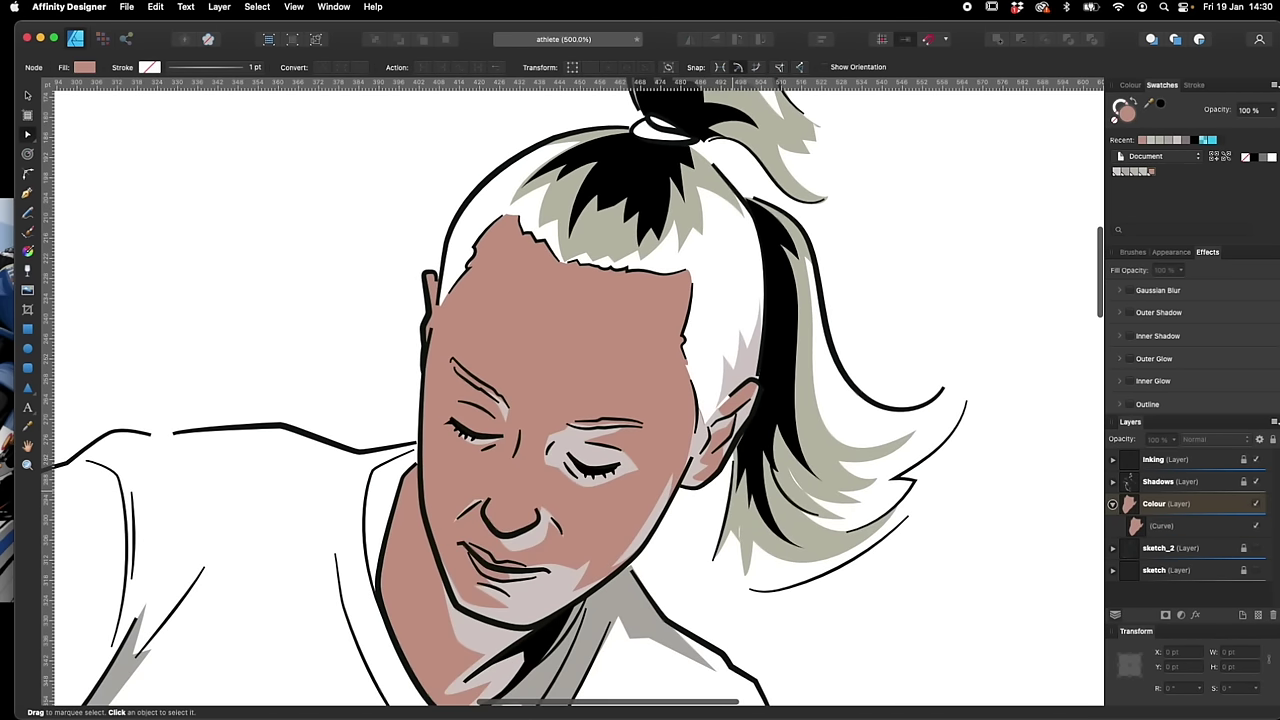
Edit the global Skin colour to magenta 33 and black 0
{"action": "double_click", "coordinate": [1152, 172]}
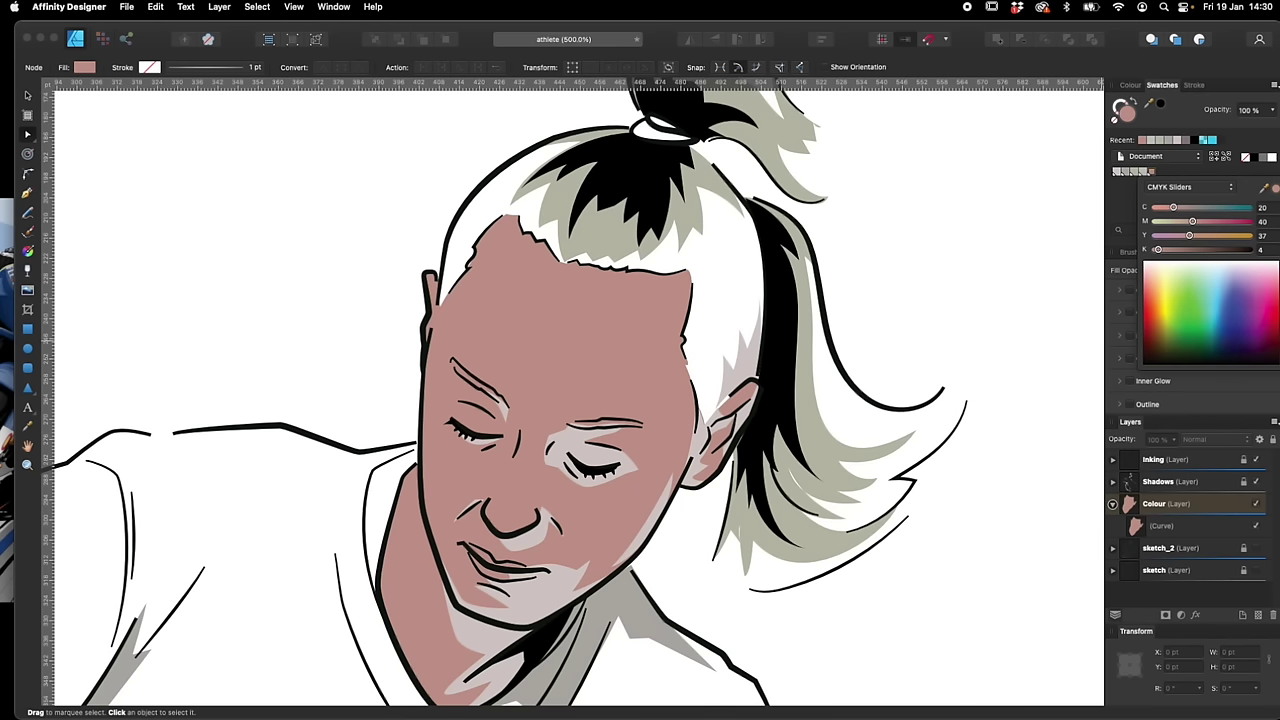
{"action": "left_click_drag", "start_coordinate": [1158, 250], "coordinate": [1154, 250]}
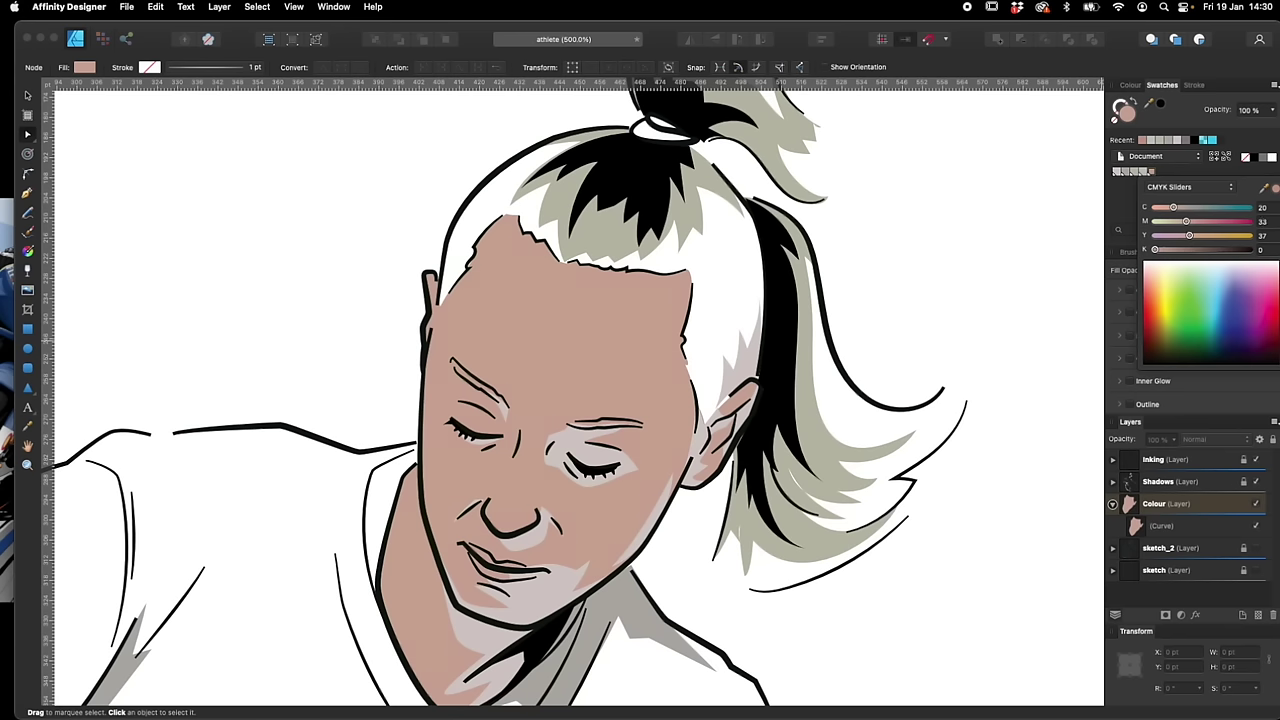
{"action": "left_click", "coordinate": [987, 395]}
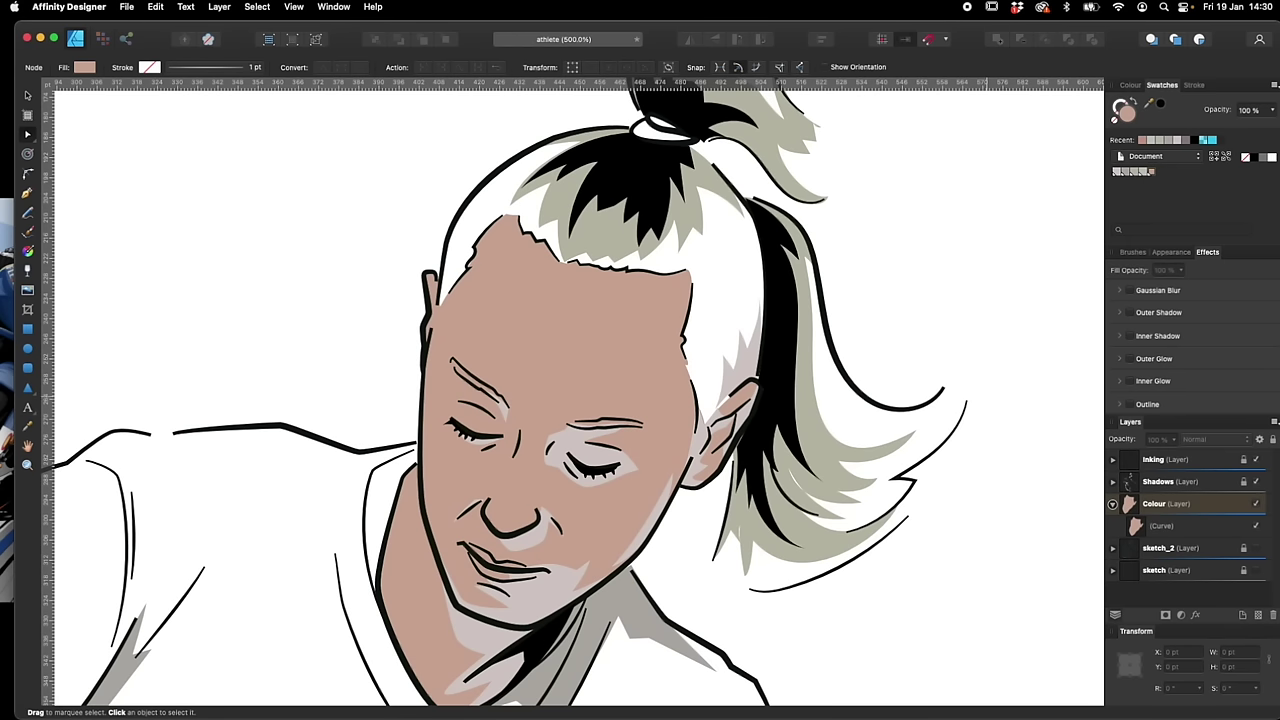
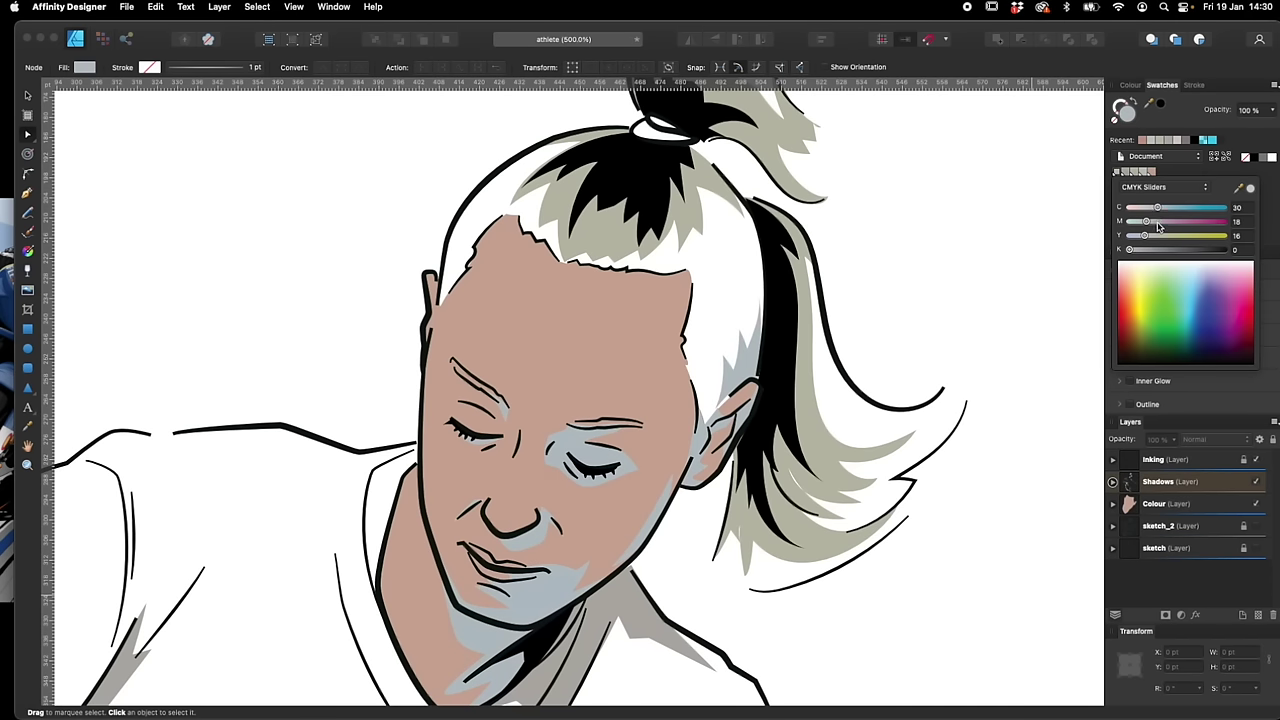
Set the global skin shadow colour to magenta 62, yellow 48 and black 25
{"action": "left_click_drag", "start_coordinate": [1150, 228], "coordinate": [1189, 229]}
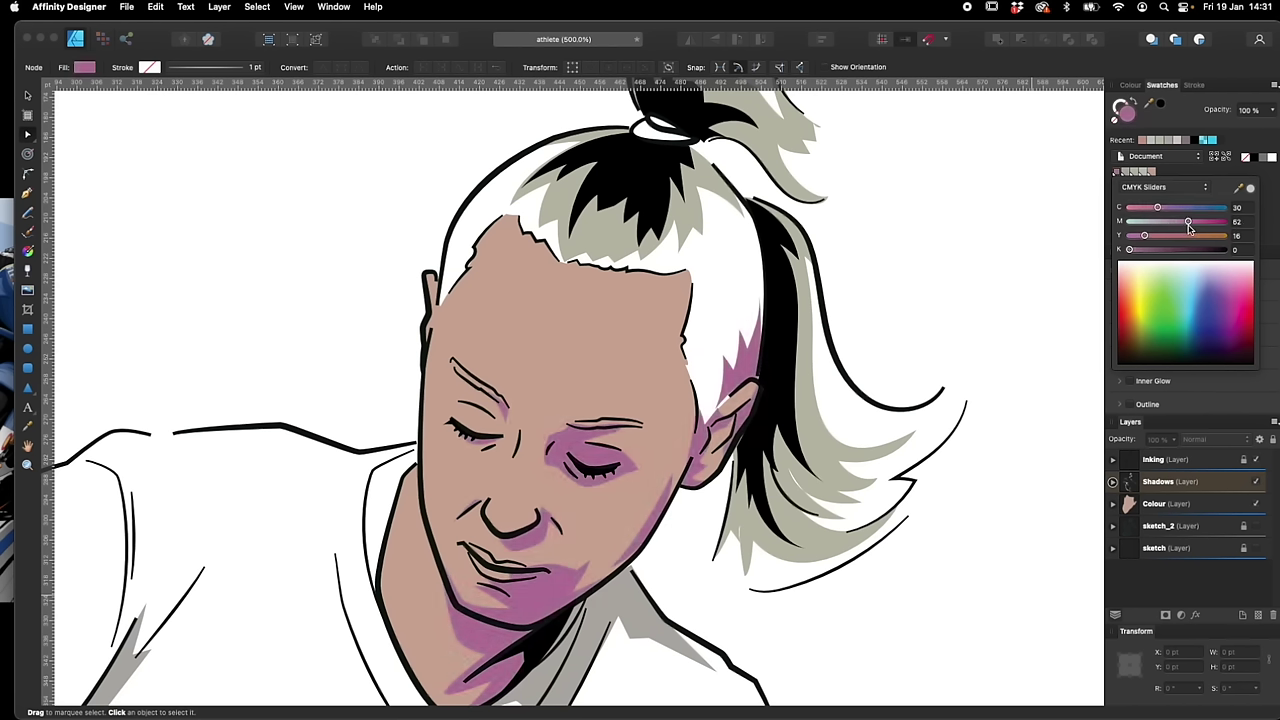
{"action": "left_click", "coordinate": [1164, 236]}
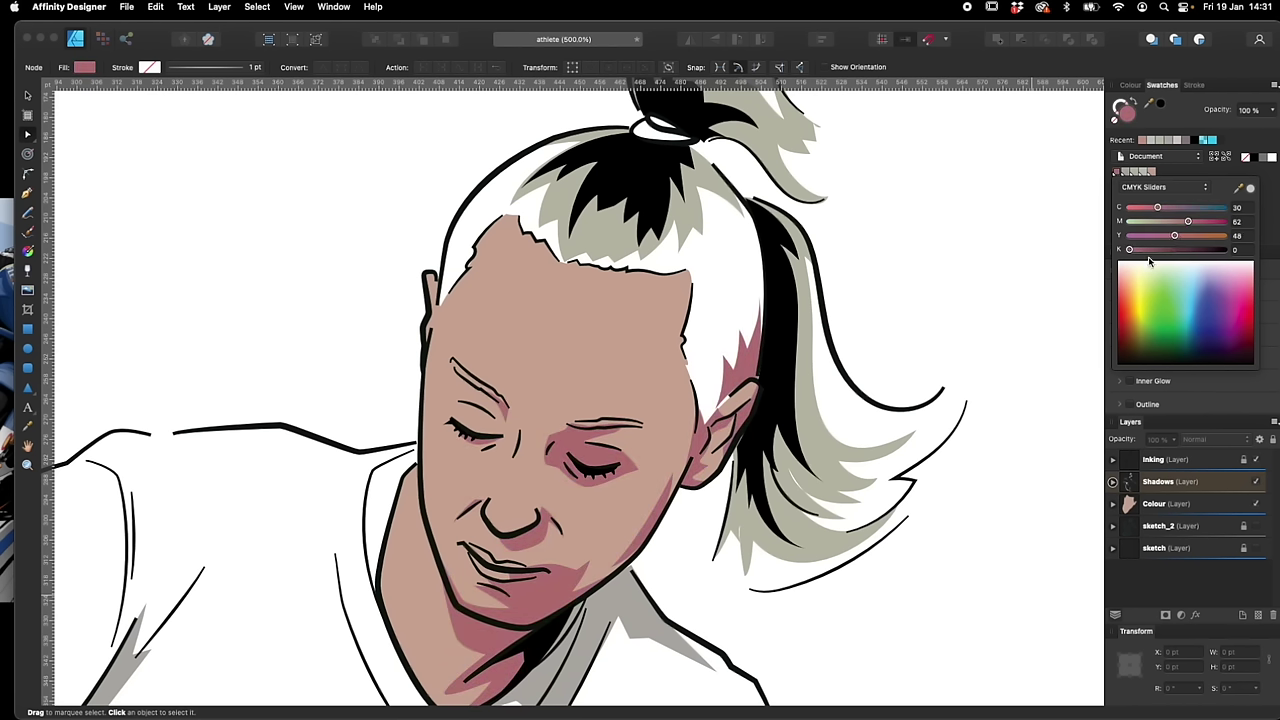
{"action": "left_click_drag", "start_coordinate": [1131, 251], "coordinate": [1155, 255]}
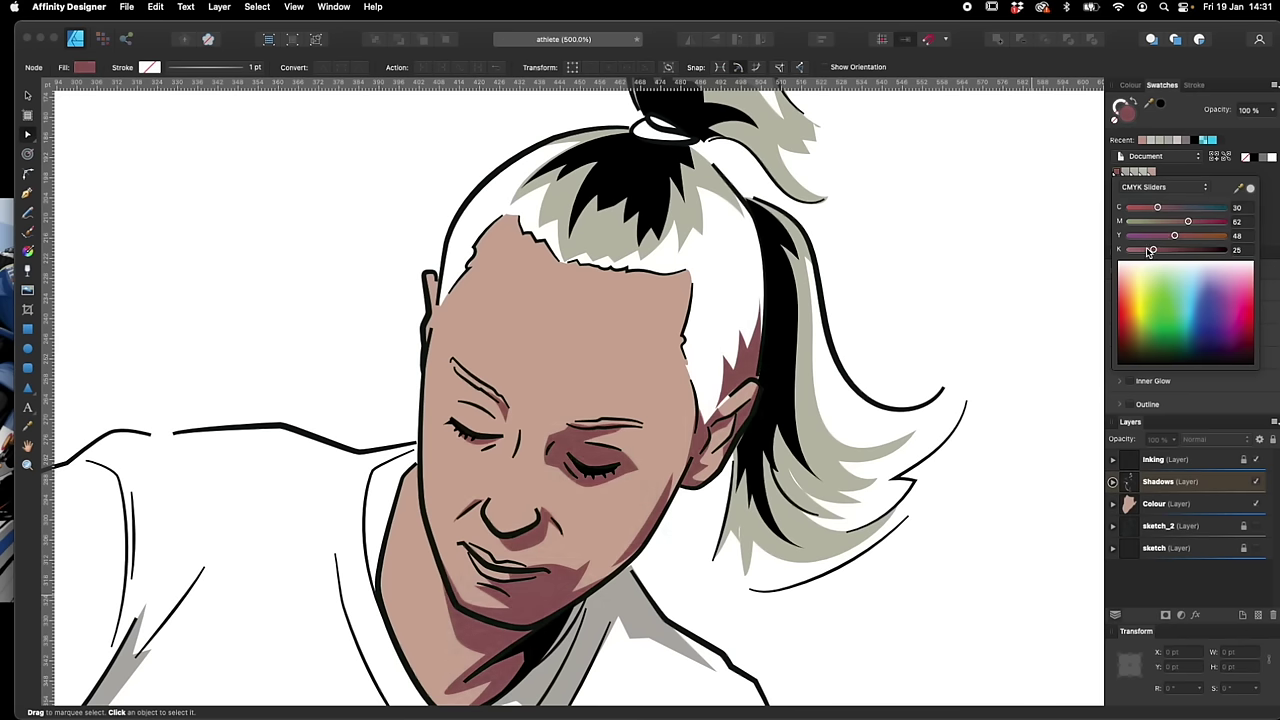
Start the lowered arm's skin shape on the Colour layer, tracing its outer edge from the sleeve hem to the wrist
{"action": "scroll", "coordinate": [830, 600], "scroll_direction": "down", "scroll_amount": 5}
{"action": "scroll", "coordinate": [830, 600], "scroll_direction": "left", "scroll_amount": 5}
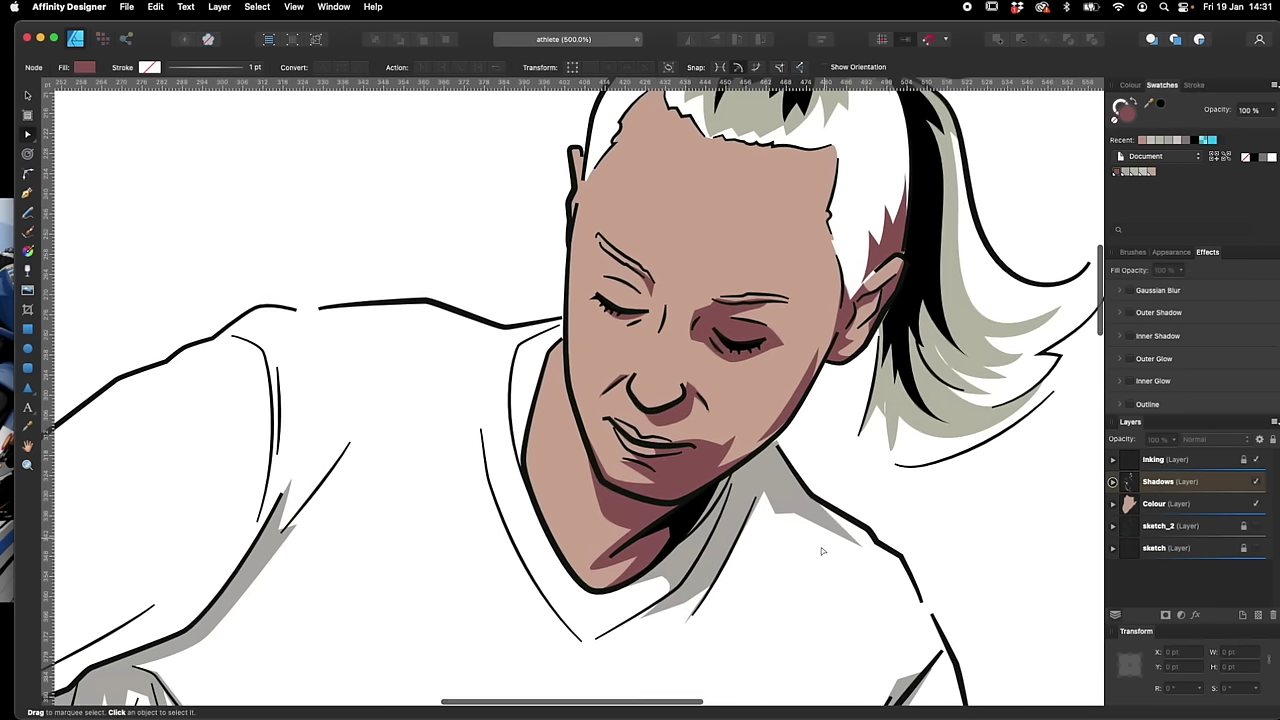
{"action": "scroll", "coordinate": [563, 349], "scroll_direction": "left", "scroll_amount": 5}
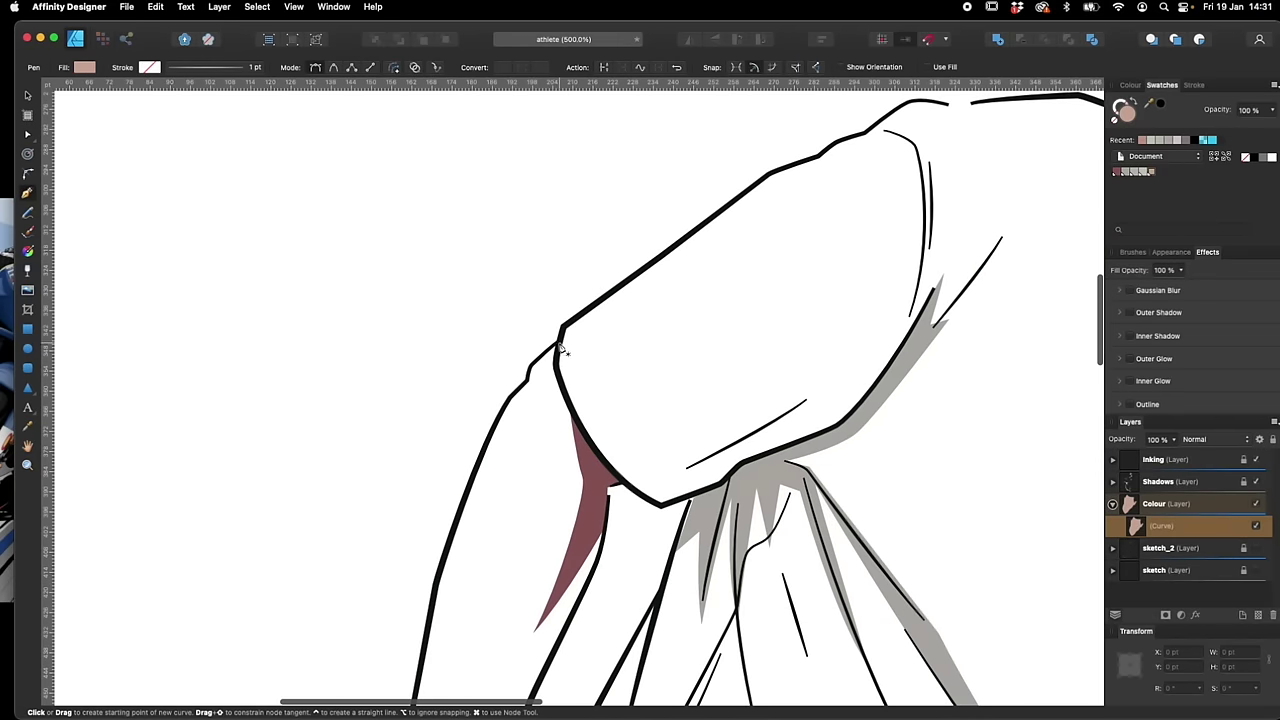
{"action": "left_click", "coordinate": [560, 343]}
{"action": "left_click_drag", "start_coordinate": [531, 367], "coordinate": [489, 439]}
{"action": "left_click", "coordinate": [527, 385]}
{"action": "scroll", "coordinate": [479, 458], "scroll_direction": "down", "scroll_amount": 5}
{"action": "left_click_drag", "start_coordinate": [475, 347], "coordinate": [466, 386]}
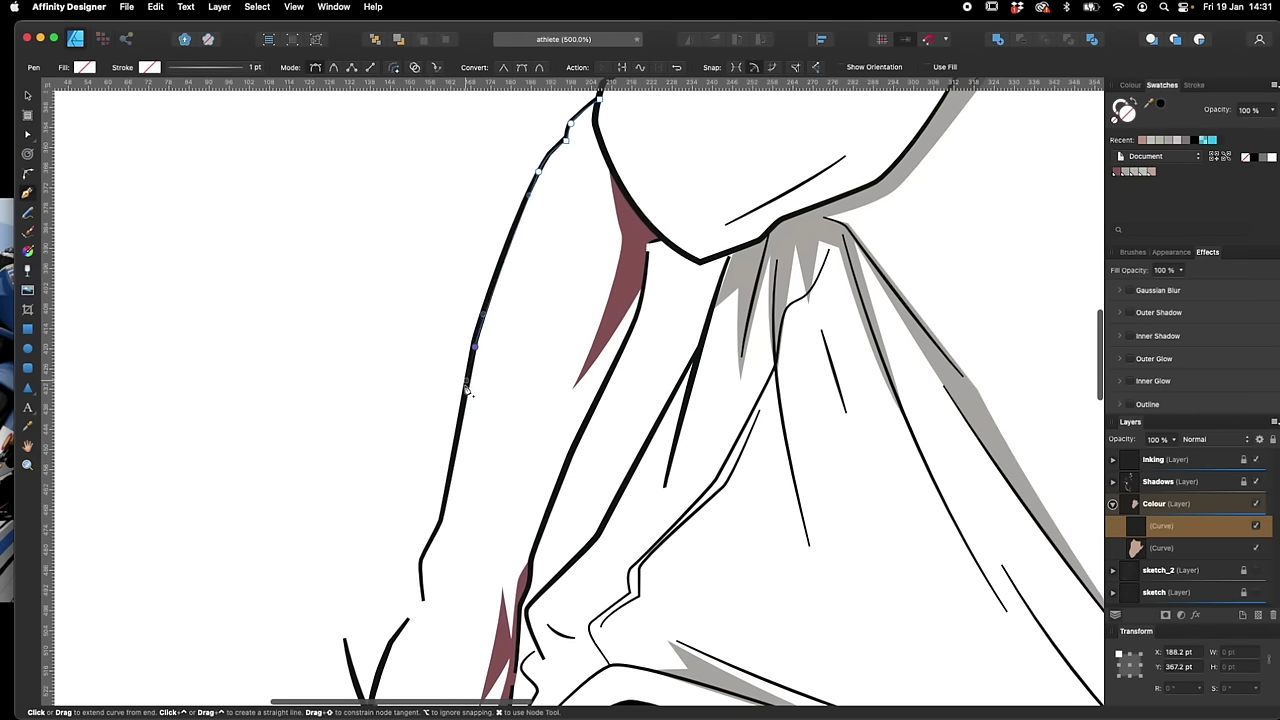
{"action": "left_click", "coordinate": [442, 521]}
{"action": "left_click_drag", "start_coordinate": [421, 562], "coordinate": [422, 573]}
{"action": "left_click", "coordinate": [424, 603]}
Continue the lowered arm's outline around the back of the hand and the curled fingers
{"action": "left_click_drag", "start_coordinate": [401, 666], "coordinate": [590, 570]}
{"action": "left_click", "coordinate": [533, 561]}
{"action": "left_click", "coordinate": [569, 572]}
{"action": "left_click", "coordinate": [589, 543]}
{"action": "left_click_drag", "start_coordinate": [595, 511], "coordinate": [592, 498]}
{"action": "left_click_drag", "start_coordinate": [605, 453], "coordinate": [604, 442]}
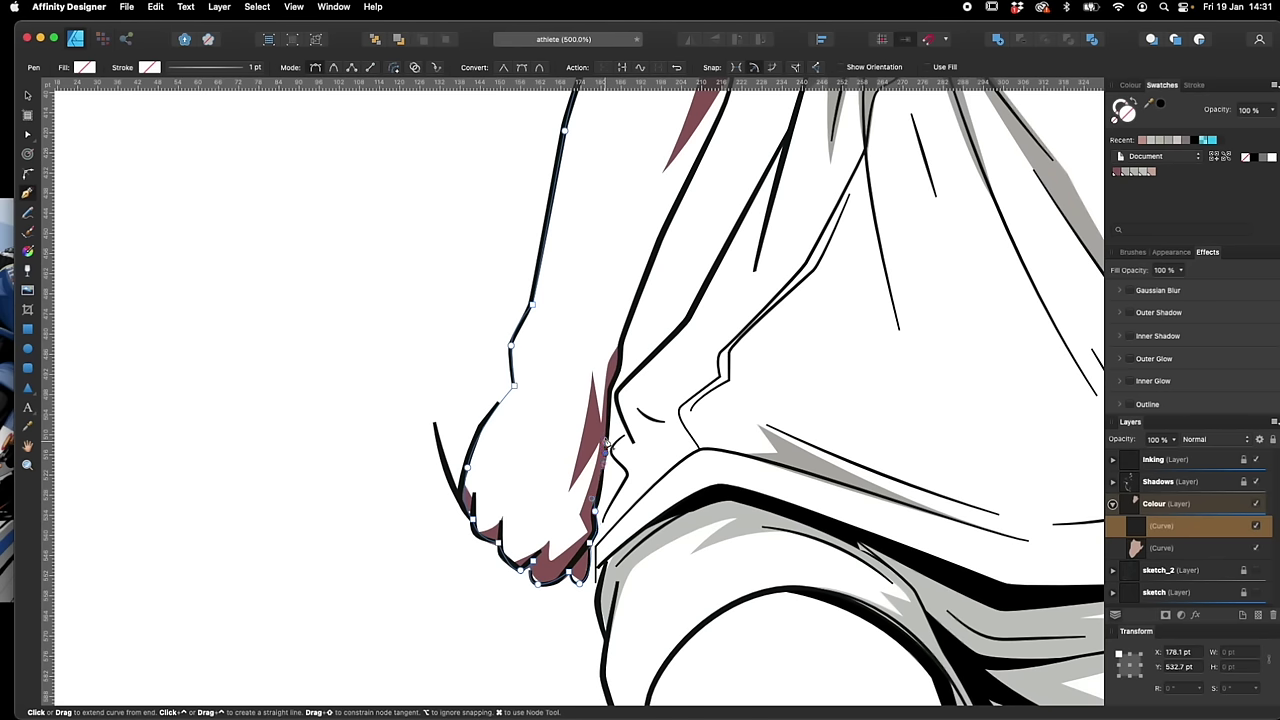
Close the lowered arm's outline up the inner forearm and under the sleeve, and fill it with Skin
{"action": "left_click", "coordinate": [611, 389]}
{"action": "left_click", "coordinate": [621, 347]}
{"action": "left_click_drag", "start_coordinate": [736, 220], "coordinate": [583, 443]}
{"action": "mouse_move", "coordinate": [615, 330]}
{"action": "left_mouse_down"}
{"action": "mouse_move", "coordinate": [618, 271]}
{"action": "mouse_move", "coordinate": [614, 317]}
{"action": "left_mouse_up"}
{"action": "left_click", "coordinate": [626, 321]}
{"action": "left_click_drag", "start_coordinate": [563, 206], "coordinate": [557, 166]}
{"action": "left_click", "coordinate": [565, 182]}
{"action": "left_click", "coordinate": [1151, 172]}
Start the outstretched arm's skin shape, tracing along the sleeve hem and down the arm's lower edge to the wrist
{"action": "key", "text": "space"}
{"action": "scroll", "coordinate": [1002, 399], "scroll_direction": "right", "scroll_amount": 5}
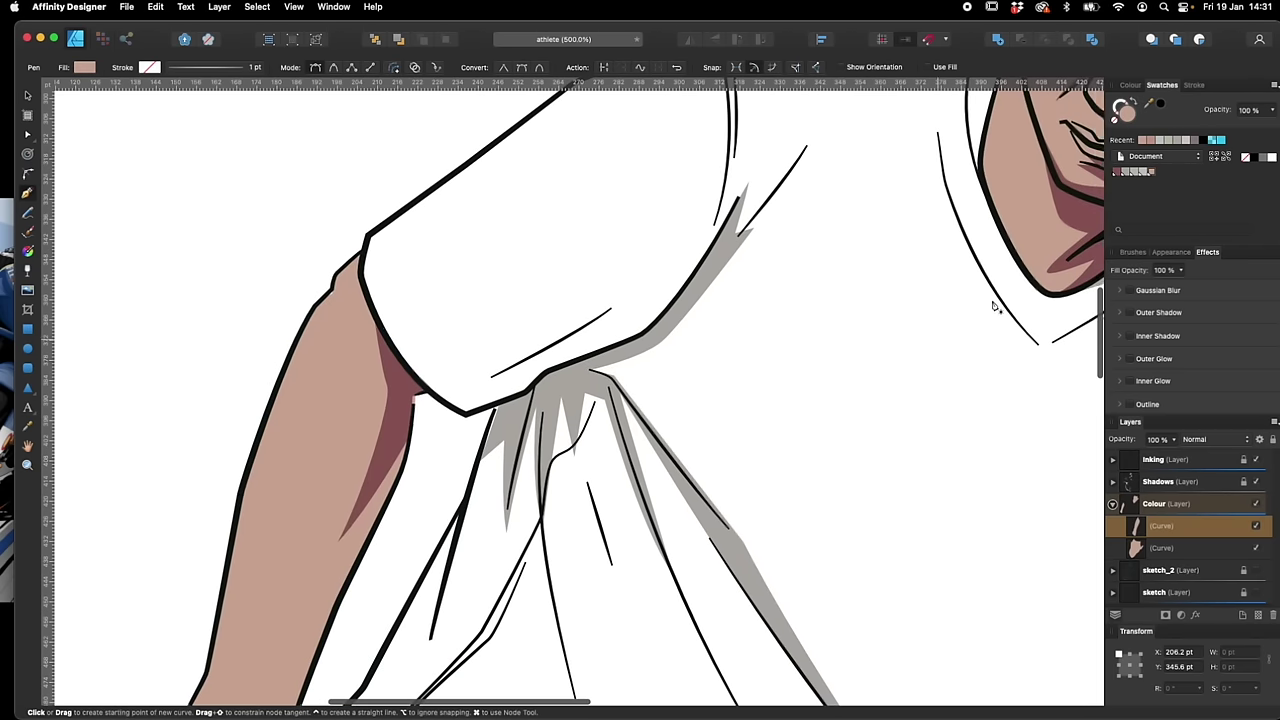
{"action": "scroll", "coordinate": [815, 633], "scroll_direction": "right", "scroll_amount": 10}
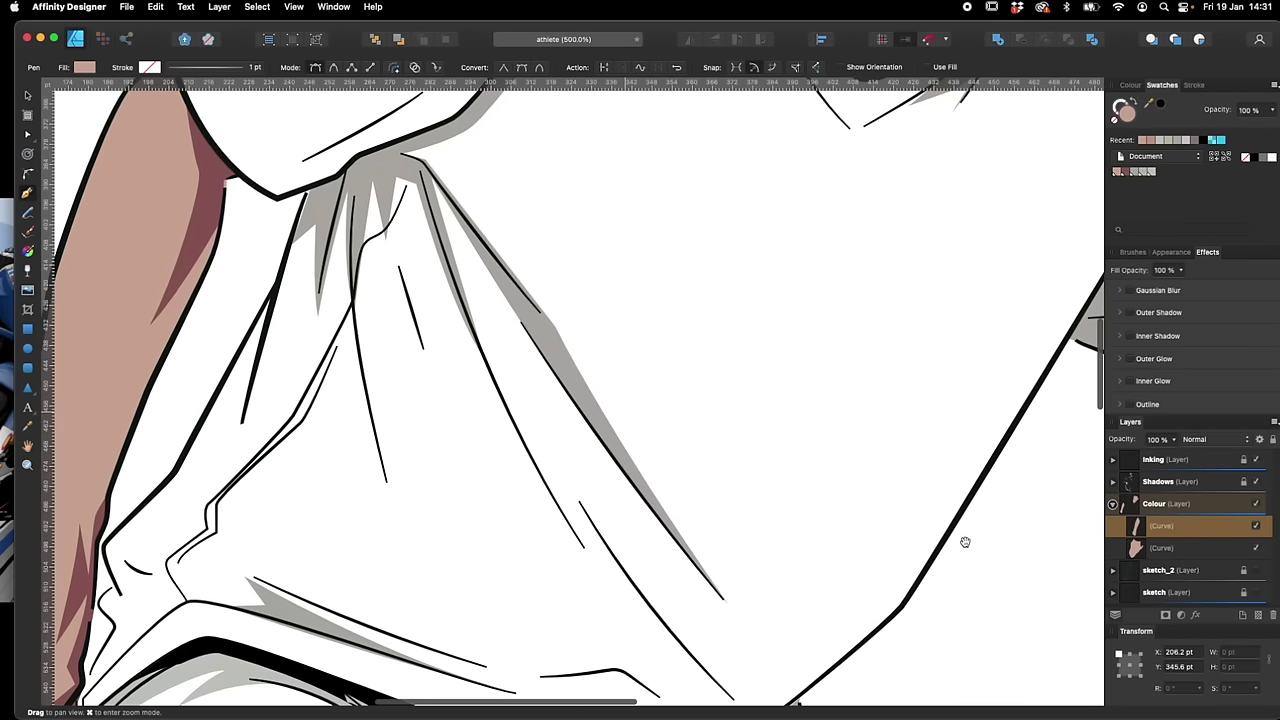
{"action": "left_click", "coordinate": [676, 516]}
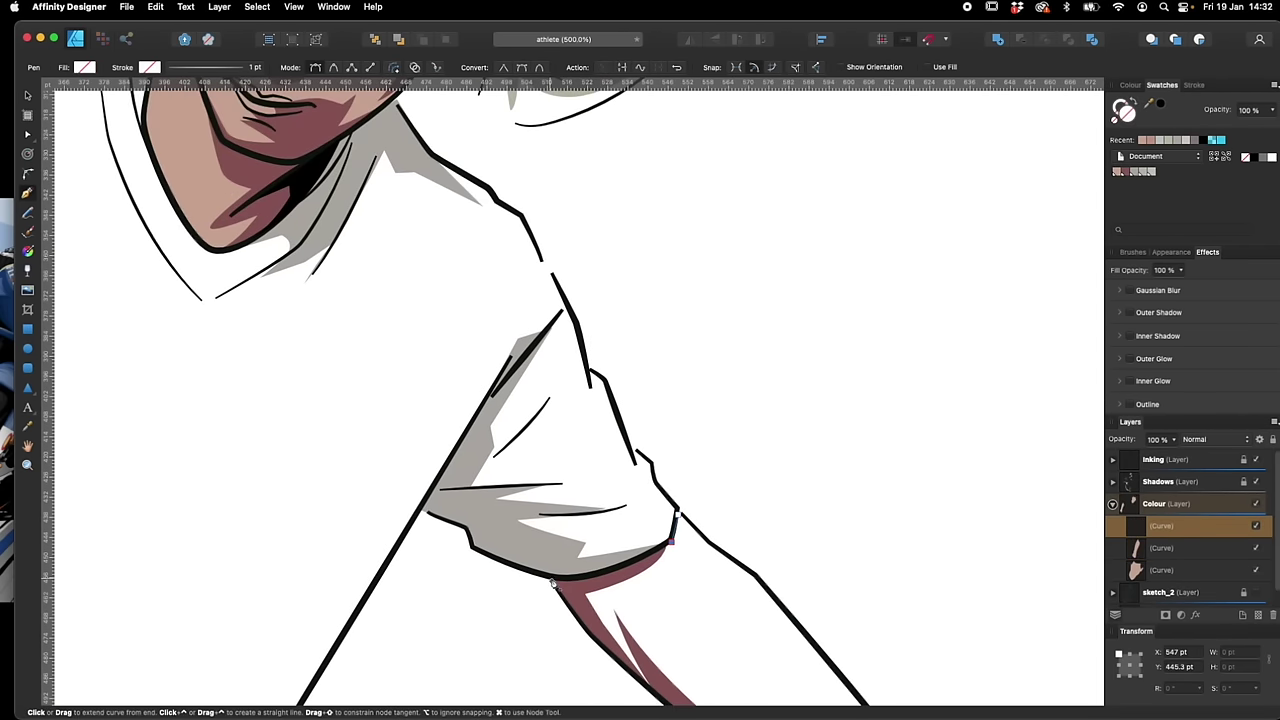
{"action": "scroll", "coordinate": [763, 531], "scroll_direction": "down", "scroll_amount": 5}
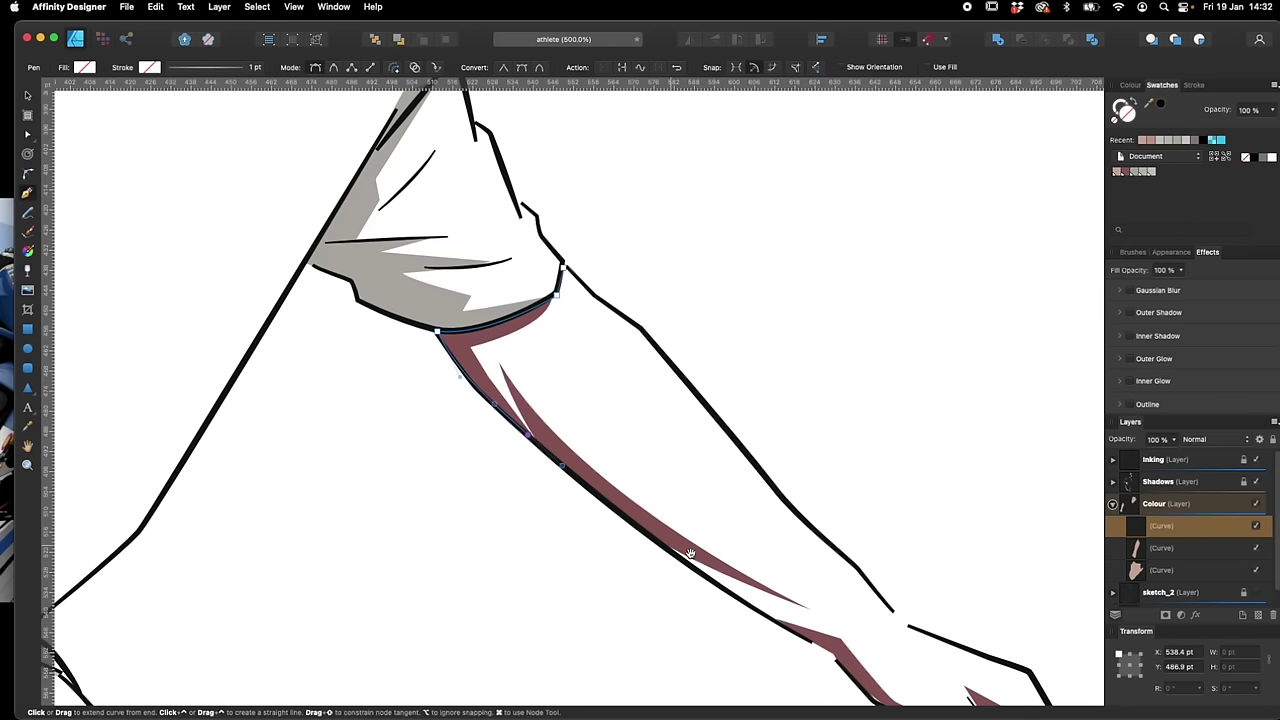
{"action": "scroll", "coordinate": [668, 548], "scroll_direction": "down", "scroll_amount": 3}
{"action": "scroll", "coordinate": [668, 548], "scroll_direction": "right", "scroll_amount": 3}
{"action": "left_click", "coordinate": [694, 519]}
{"action": "left_click", "coordinate": [743, 572]}
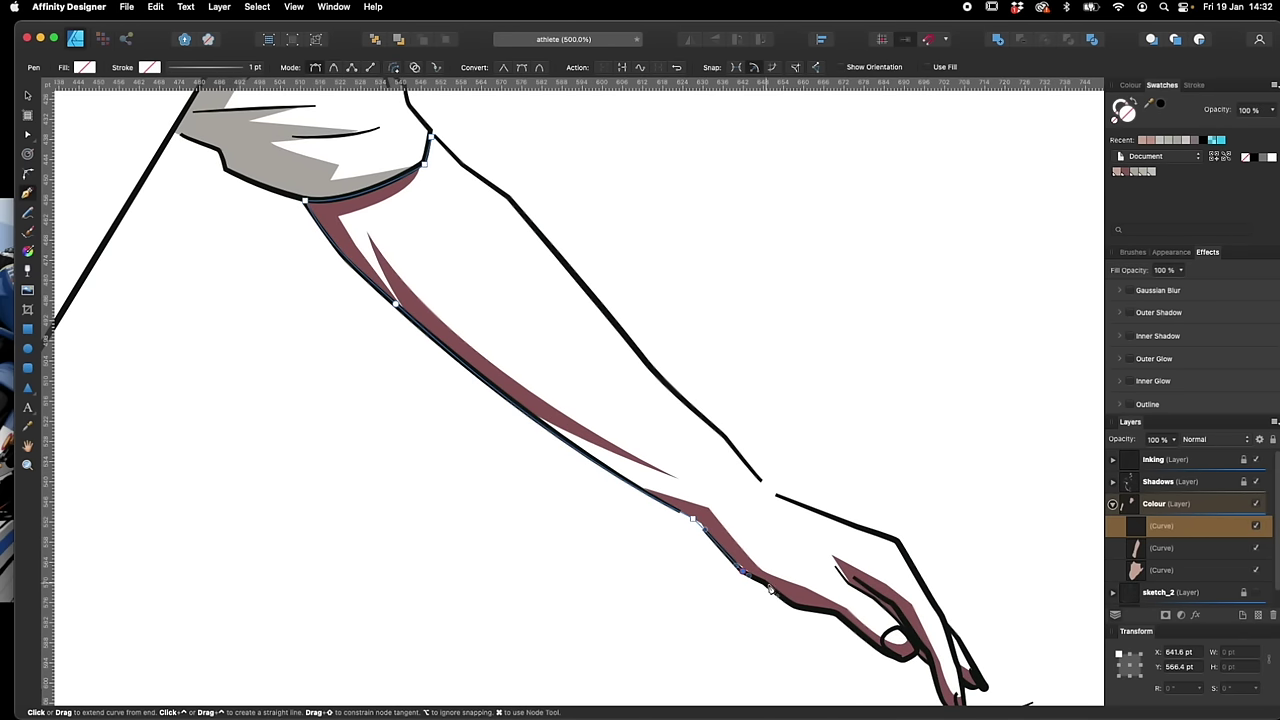
Continue the outstretched arm's outline along the palm, around the fingertips and over the back of the hand
{"action": "left_click", "coordinate": [765, 587]}
{"action": "left_click", "coordinate": [793, 608]}
{"action": "left_click", "coordinate": [831, 616]}
{"action": "left_click", "coordinate": [891, 658]}
{"action": "scroll", "coordinate": [900, 662], "scroll_direction": "down", "scroll_amount": 3}
{"action": "scroll", "coordinate": [900, 662], "scroll_direction": "right", "scroll_amount": 3}
{"action": "left_click", "coordinate": [760, 490]}
{"action": "left_click", "coordinate": [793, 526]}
{"action": "left_click", "coordinate": [791, 508]}
{"action": "left_click_drag", "start_coordinate": [783, 537], "coordinate": [804, 497]}
{"action": "left_click", "coordinate": [787, 466]}
{"action": "left_click", "coordinate": [776, 453]}
{"action": "left_click", "coordinate": [727, 368]}
Close the outstretched arm's outline along its upper edge to the sleeve and fill it with Skin
{"action": "scroll", "coordinate": [596, 317], "scroll_direction": "up", "scroll_amount": 4}
{"action": "scroll", "coordinate": [596, 317], "scroll_direction": "left", "scroll_amount": 2}
{"action": "left_click_drag", "start_coordinate": [703, 517], "coordinate": [690, 508]}
{"action": "left_click_drag", "start_coordinate": [654, 456], "coordinate": [640, 444]}
{"action": "left_click_drag", "start_coordinate": [569, 371], "coordinate": [525, 382]}
{"action": "scroll", "coordinate": [556, 358], "scroll_direction": "up", "scroll_amount": 3}
{"action": "scroll", "coordinate": [556, 358], "scroll_direction": "left", "scroll_amount": 2}
{"action": "left_click", "coordinate": [456, 332]}
{"action": "left_click", "coordinate": [1117, 172]}
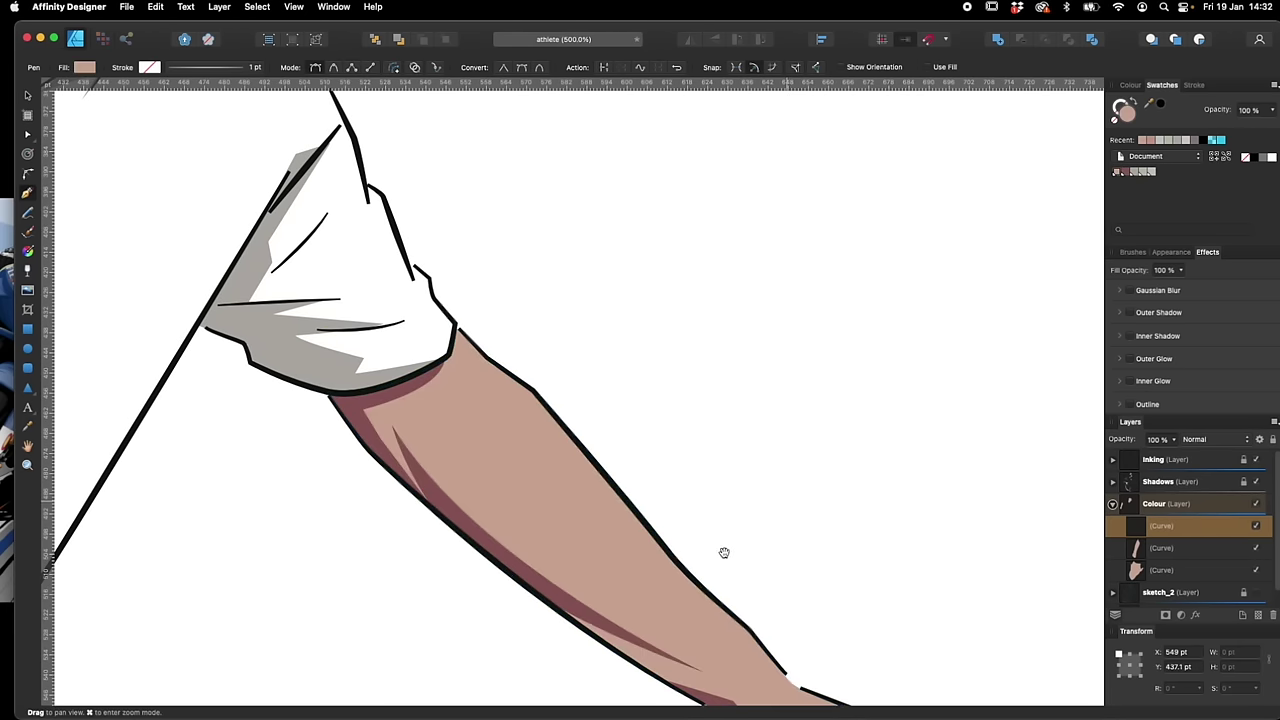
Start the rear leg's skin shape at the shorts hem and trace the thigh's outer edge down past the knee
{"action": "left_click_drag", "start_coordinate": [723, 551], "coordinate": [746, 457]}
{"action": "key", "text": "super+minus"}
{"action": "key", "text": "super+minus"}
{"action": "key", "text": "super+minus"}
{"action": "key", "text": "super+minus"}
{"action": "key", "text": "v"}
{"action": "left_click_drag", "start_coordinate": [671, 497], "coordinate": [959, 223]}
{"action": "key", "text": "super+plus"}
{"action": "key", "text": "super+plus"}
{"action": "key", "text": "super+plus"}
{"action": "key", "text": "super+plus"}
{"action": "left_click_drag", "start_coordinate": [680, 543], "coordinate": [641, 292]}
{"action": "key", "text": "p"}
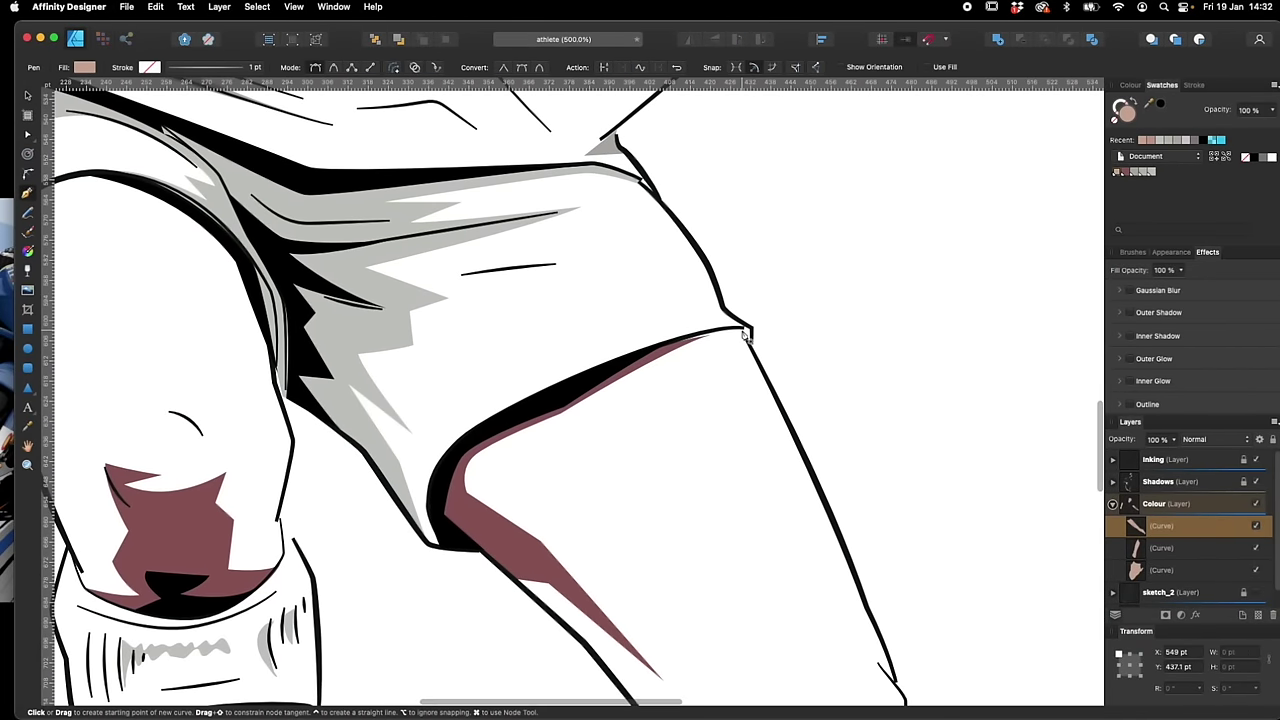
{"action": "left_click", "coordinate": [742, 329]}
{"action": "left_click_drag", "start_coordinate": [858, 560], "coordinate": [777, 449]}
{"action": "mouse_move", "coordinate": [787, 496]}
{"action": "left_mouse_down"}
{"action": "mouse_move", "coordinate": [824, 612]}
{"action": "mouse_move", "coordinate": [820, 582]}
{"action": "left_mouse_up"}
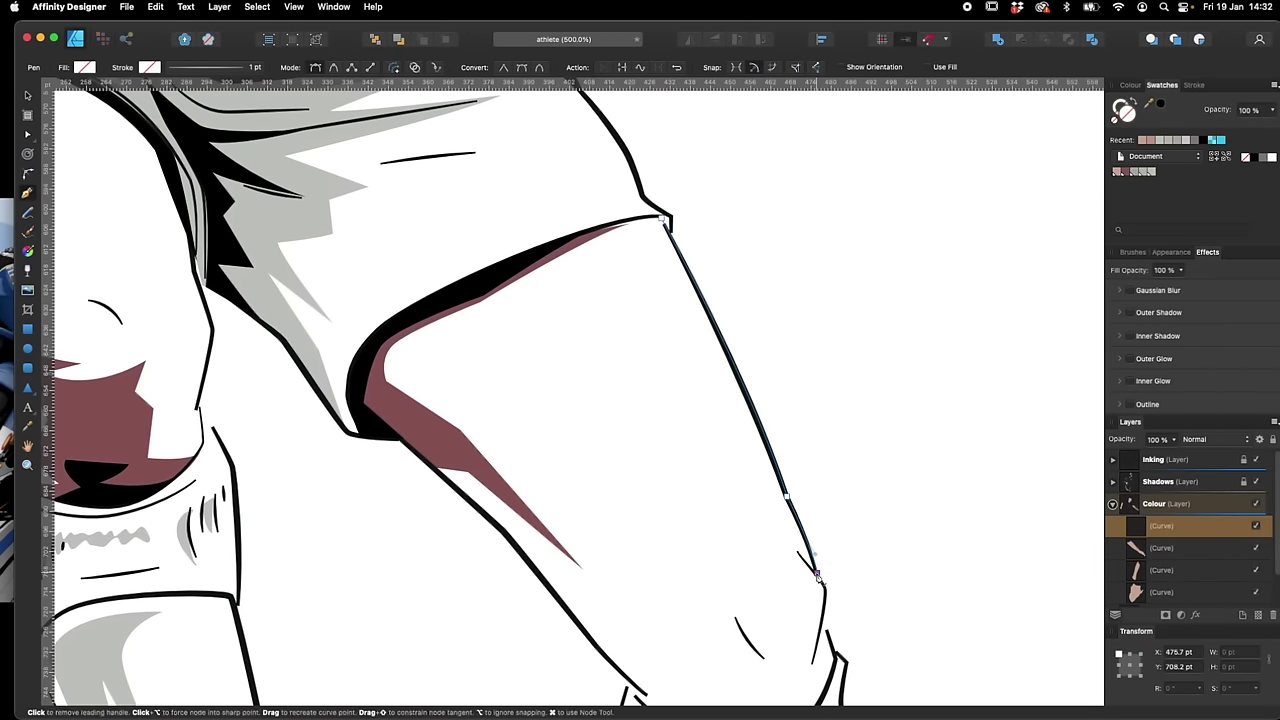
{"action": "scroll", "coordinate": [818, 580], "scroll_direction": "down", "scroll_amount": 2}
{"action": "scroll", "coordinate": [818, 580], "scroll_direction": "right", "scroll_amount": 1}
{"action": "left_click", "coordinate": [756, 530]}
Close the rear leg's outline up the thigh's underside and along the shorts hem, and fill it with Skin
{"action": "left_click_drag", "start_coordinate": [712, 601], "coordinate": [687, 608]}
{"action": "left_click_drag", "start_coordinate": [591, 597], "coordinate": [570, 585]}
{"action": "left_click", "coordinate": [427, 402]}
{"action": "scroll", "coordinate": [410, 430], "scroll_direction": "up", "scroll_amount": 3}
{"action": "scroll", "coordinate": [410, 430], "scroll_direction": "left", "scroll_amount": 2}
{"action": "left_click", "coordinate": [381, 465]}
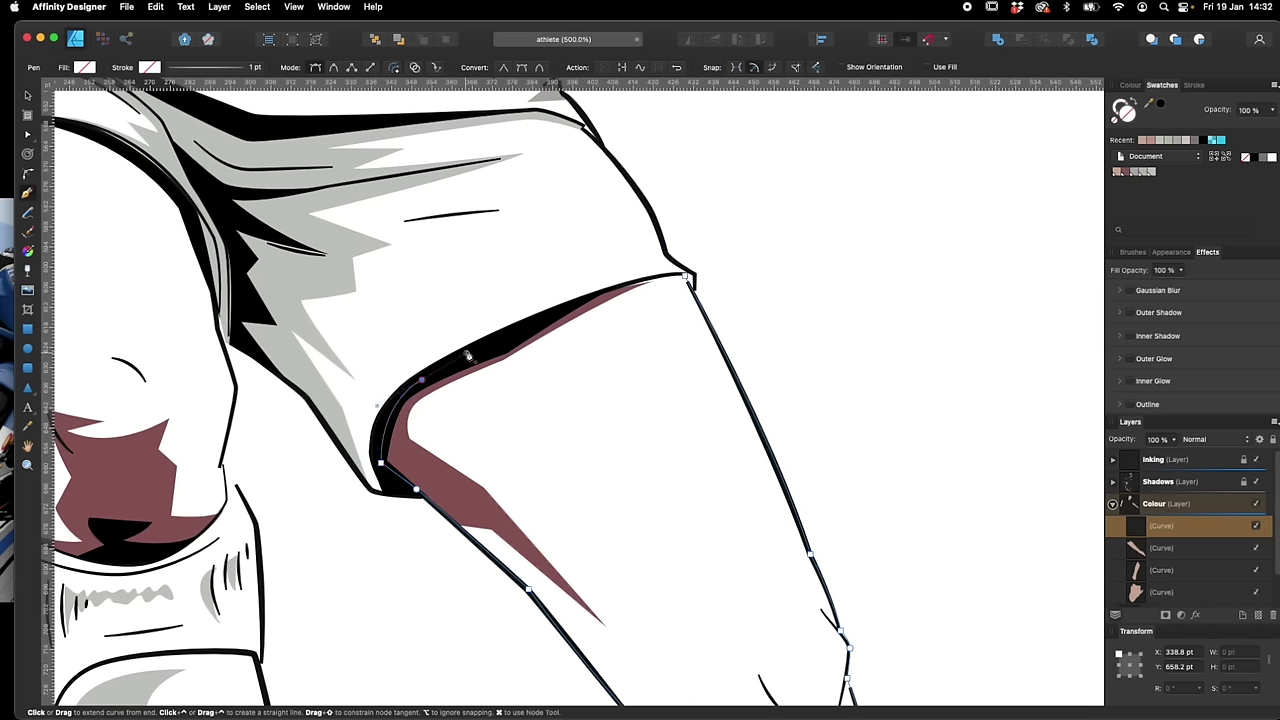
{"action": "left_click", "coordinate": [621, 287]}
{"action": "left_click", "coordinate": [685, 276]}
{"action": "left_click", "coordinate": [1117, 172]}
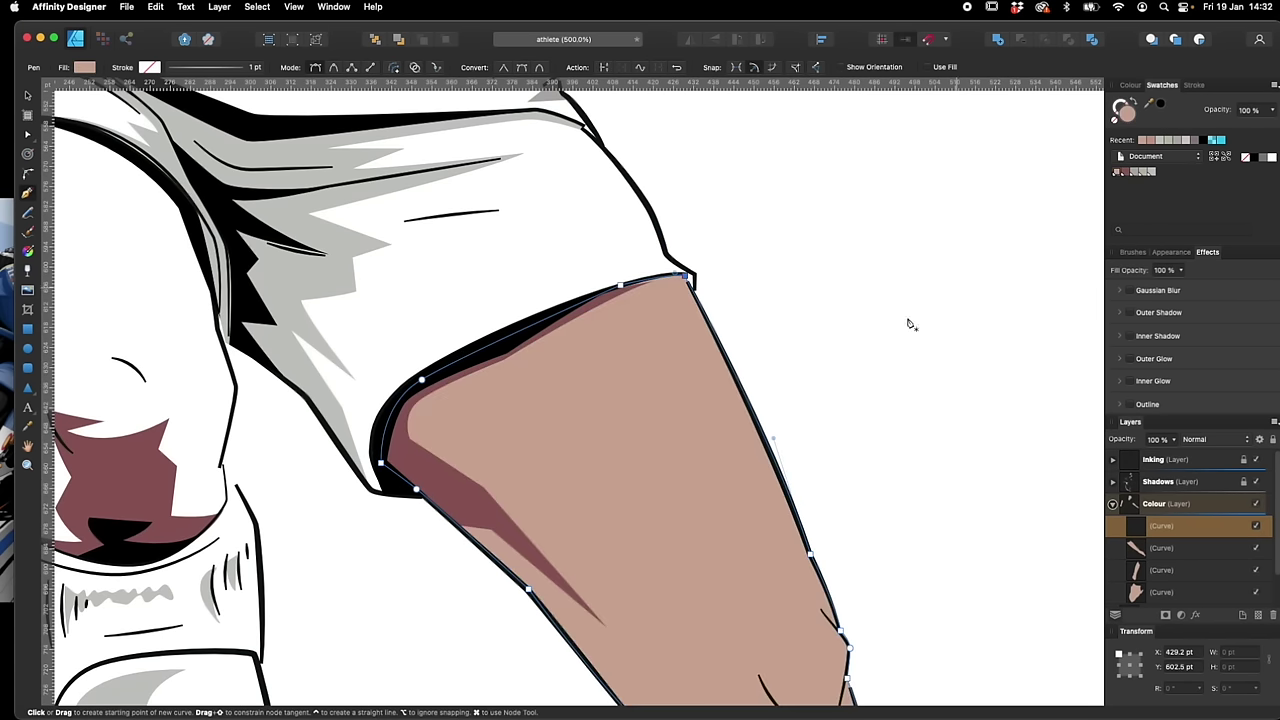
Outline the front leg's skin from the shorts hem down to the sock, along the sock's top edge and up the other side
{"action": "scroll", "coordinate": [650, 446], "scroll_direction": "left", "scroll_amount": 8}
{"action": "scroll", "coordinate": [650, 446], "scroll_direction": "down", "scroll_amount": 1}
{"action": "left_click", "coordinate": [298, 310]}
{"action": "left_click", "coordinate": [362, 376]}
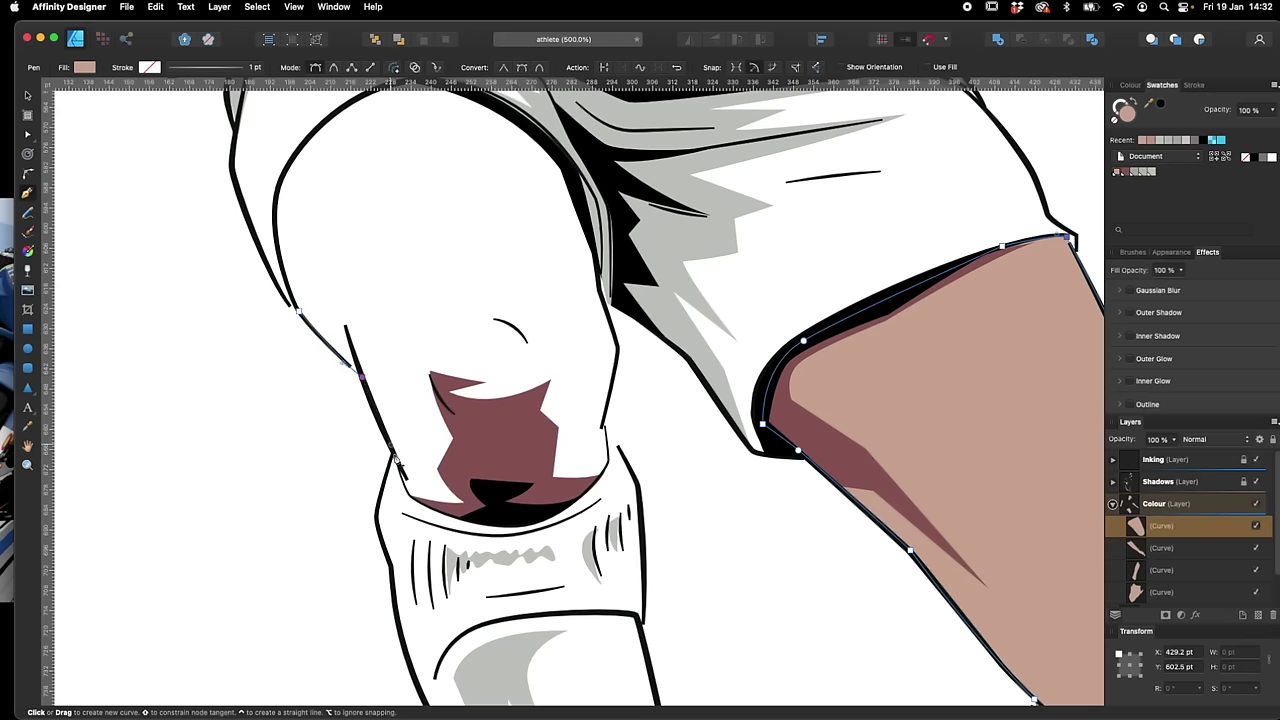
{"action": "left_click", "coordinate": [401, 467]}
{"action": "left_click", "coordinate": [412, 497]}
{"action": "left_click_drag", "start_coordinate": [535, 521], "coordinate": [575, 504]}
{"action": "left_click_drag", "start_coordinate": [609, 461], "coordinate": [610, 447]}
{"action": "left_click", "coordinate": [605, 427]}
{"action": "scroll", "coordinate": [632, 365], "scroll_direction": "up", "scroll_amount": 5}
{"action": "key", "text": "super+z"}
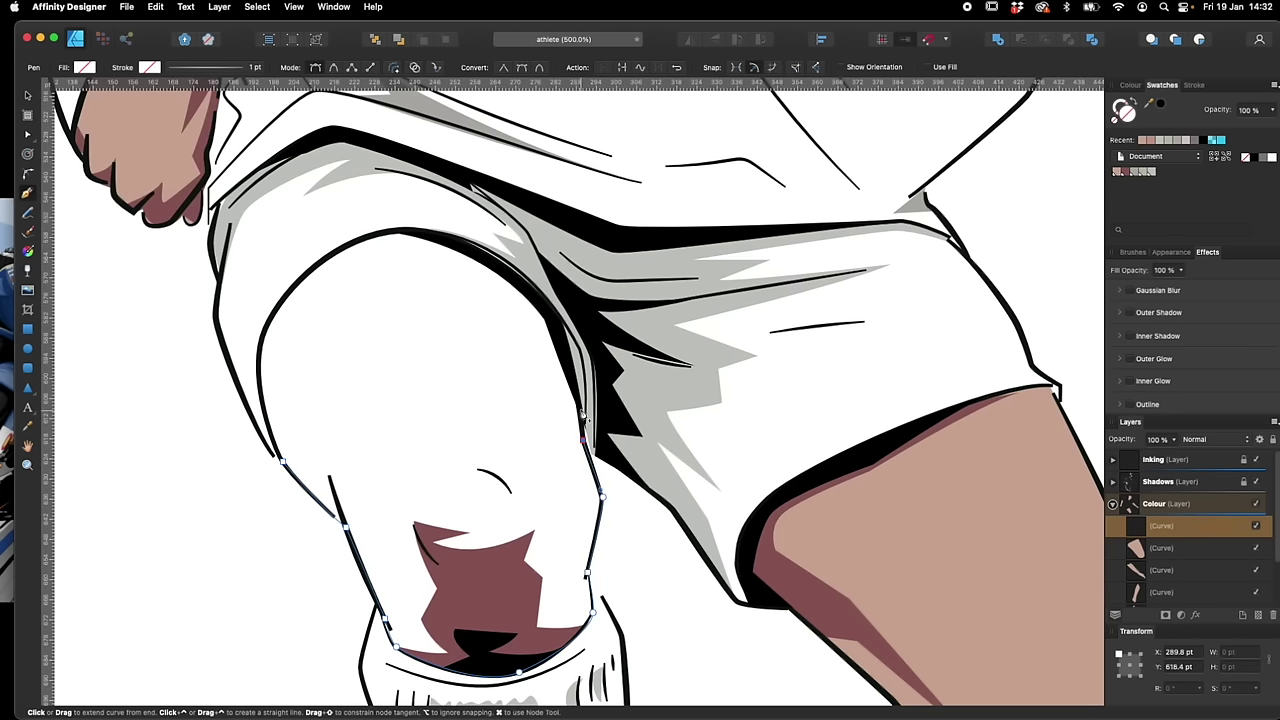
Close the front leg's outline around the shorts opening above the knee and fill it with Skin
{"action": "scroll", "coordinate": [560, 300], "scroll_direction": "up", "scroll_amount": 5}
{"action": "scroll", "coordinate": [560, 300], "scroll_direction": "left", "scroll_amount": 5}
{"action": "left_click", "coordinate": [578, 466]}
{"action": "scroll", "coordinate": [578, 466], "scroll_direction": "down", "scroll_amount": 4}
{"action": "scroll", "coordinate": [578, 466], "scroll_direction": "left", "scroll_amount": 1}
{"action": "left_click", "coordinate": [508, 423]}
{"action": "left_click", "coordinate": [531, 507]}
{"action": "left_click", "coordinate": [1120, 173]}
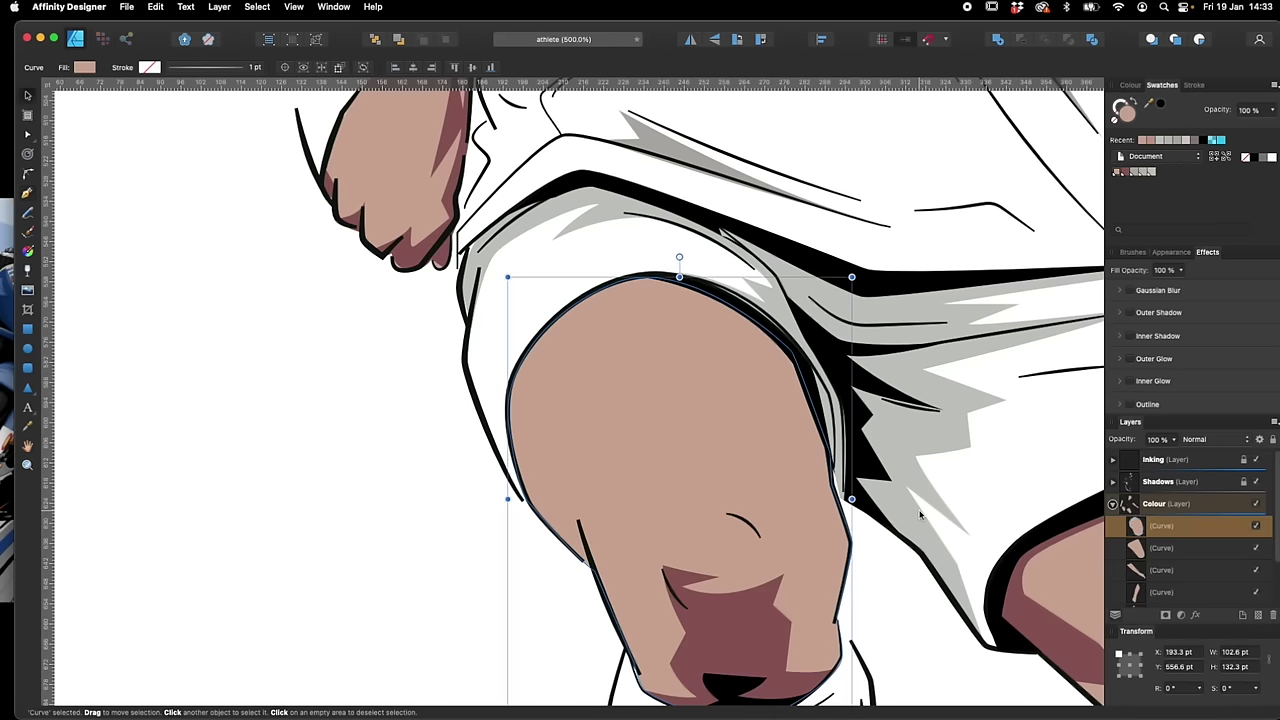
Collapse the Colour layer's contents and unlock the Shadows layer for editing around the face
{"action": "key", "text": "super+1"}
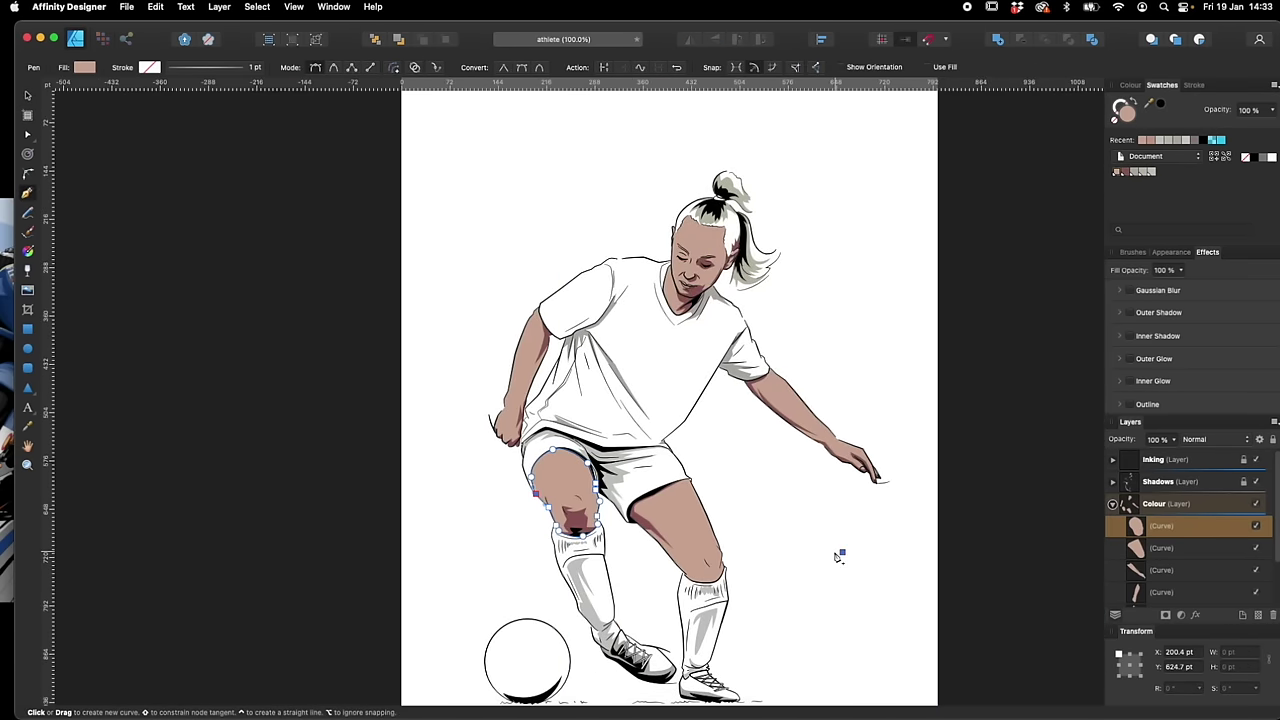
{"action": "key", "text": "super+plus"}
{"action": "key", "text": "super+plus"}
{"action": "key", "text": "super+plus"}
{"action": "left_click_drag", "start_coordinate": [946, 243], "coordinate": [757, 535]}
{"action": "key", "text": "super+plus"}
{"action": "key", "text": "super+plus"}
{"action": "key", "text": "super+plus"}
{"action": "key", "text": "super+plus"}
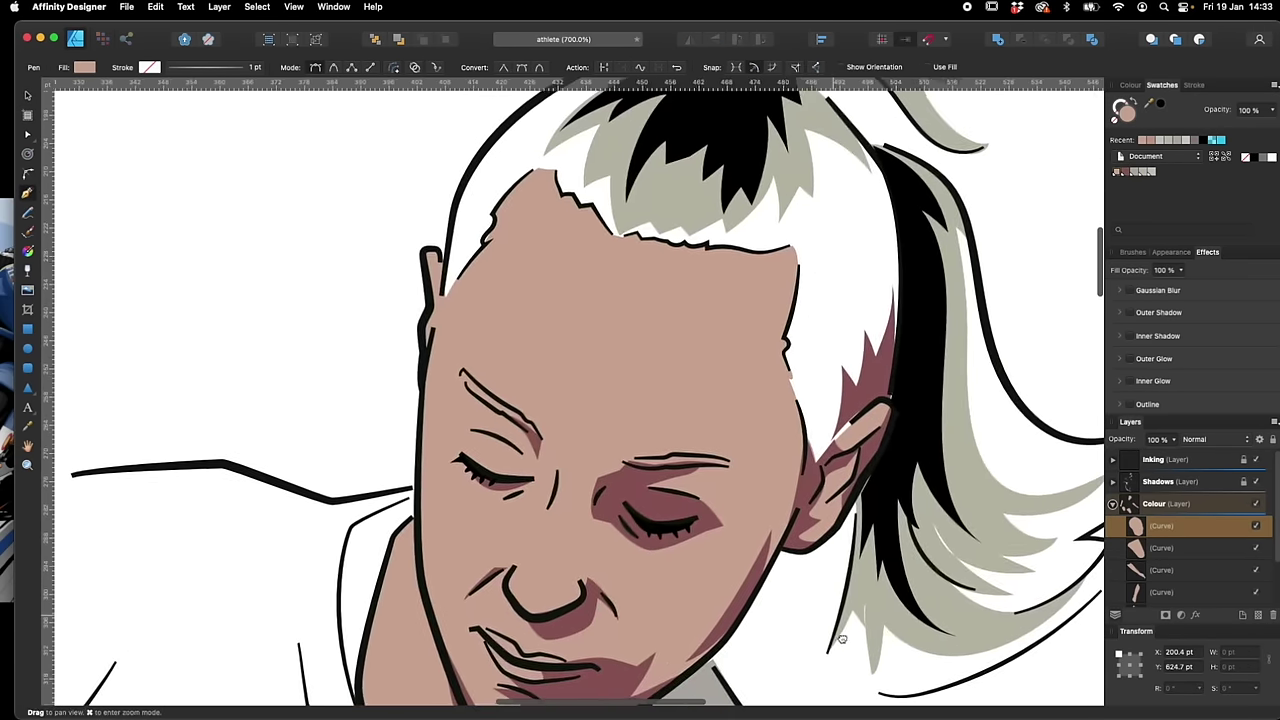
{"action": "left_click", "coordinate": [1113, 504]}
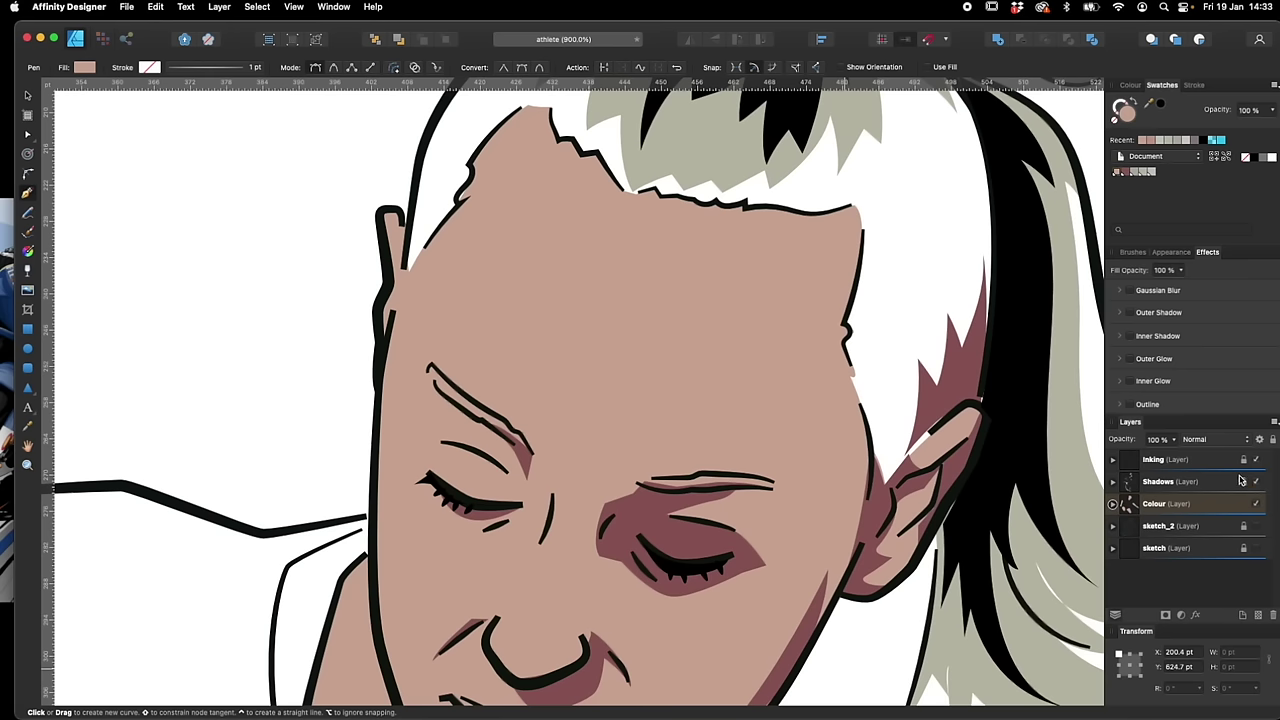
{"action": "left_click", "coordinate": [1256, 501]}
{"action": "left_click", "coordinate": [1215, 483]}
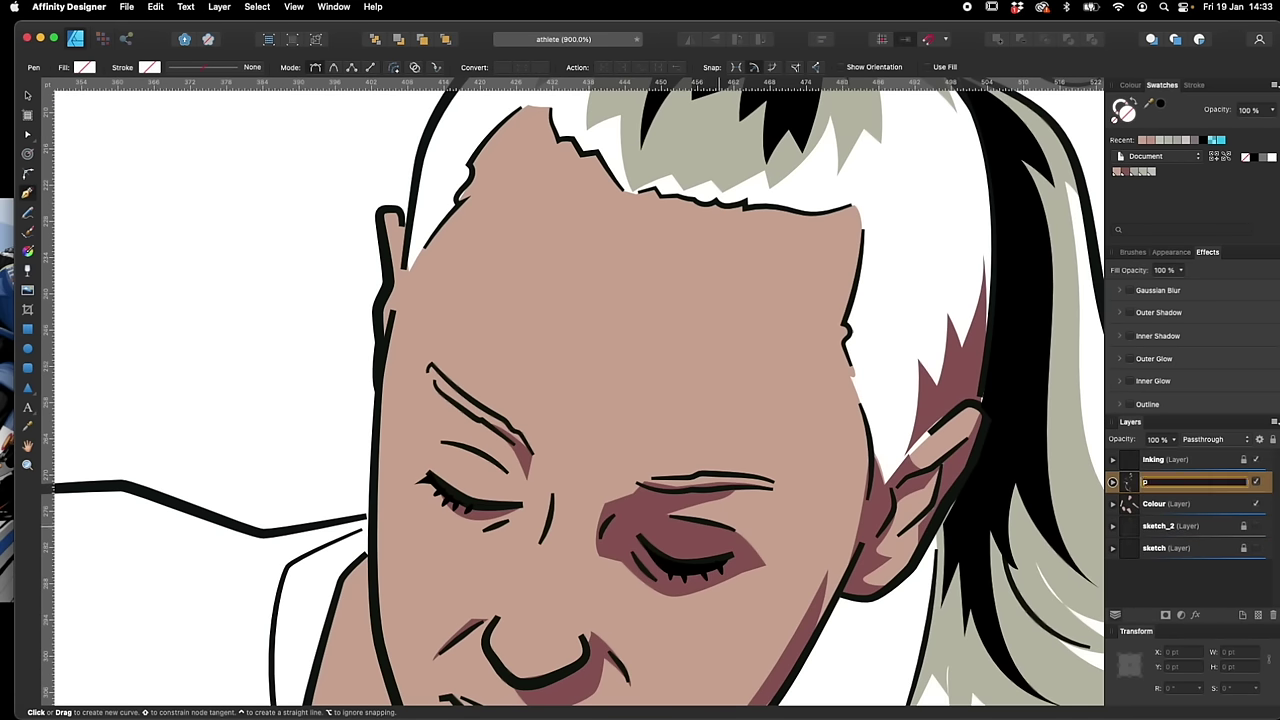
{"action": "left_click", "coordinate": [672, 533]}
{"action": "key", "text": "super+z"}
{"action": "key", "text": "v"}
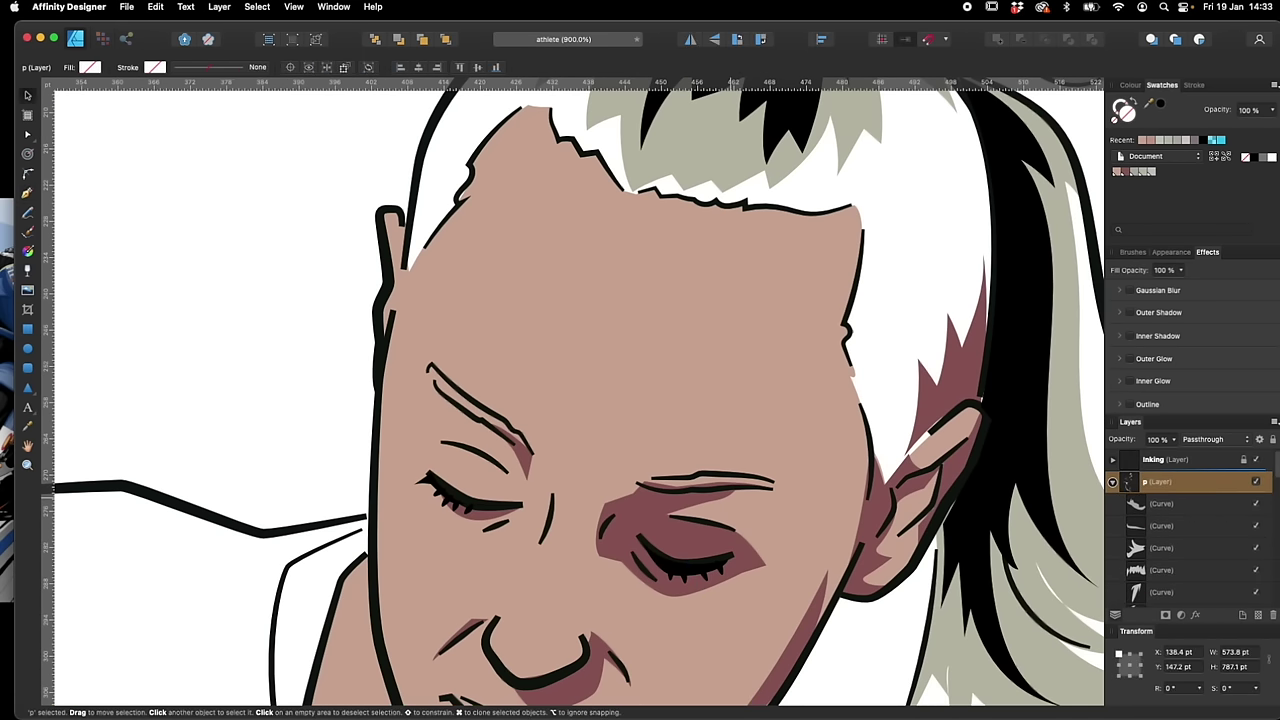
{"action": "left_click", "coordinate": [716, 541]}
{"action": "key", "text": "p"}
{"action": "left_click", "coordinate": [1113, 487]}
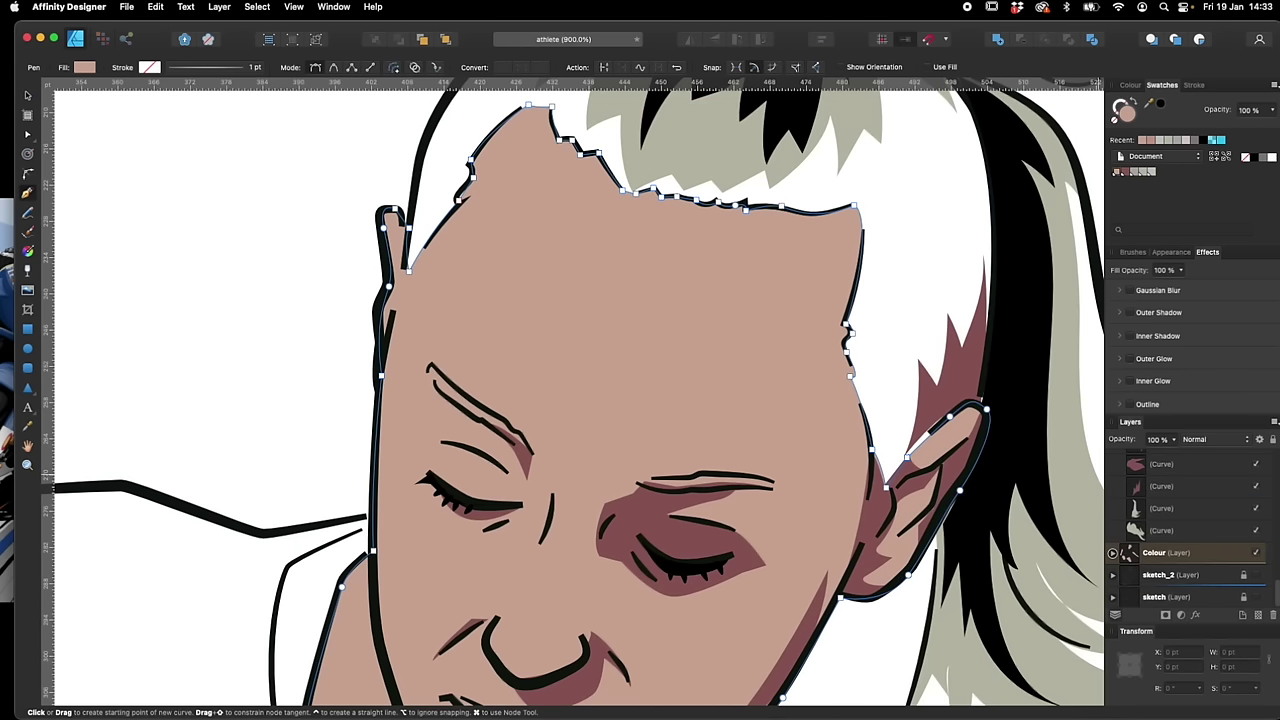
{"action": "scroll", "coordinate": [1113, 500], "scroll_direction": "up", "scroll_amount": 10}
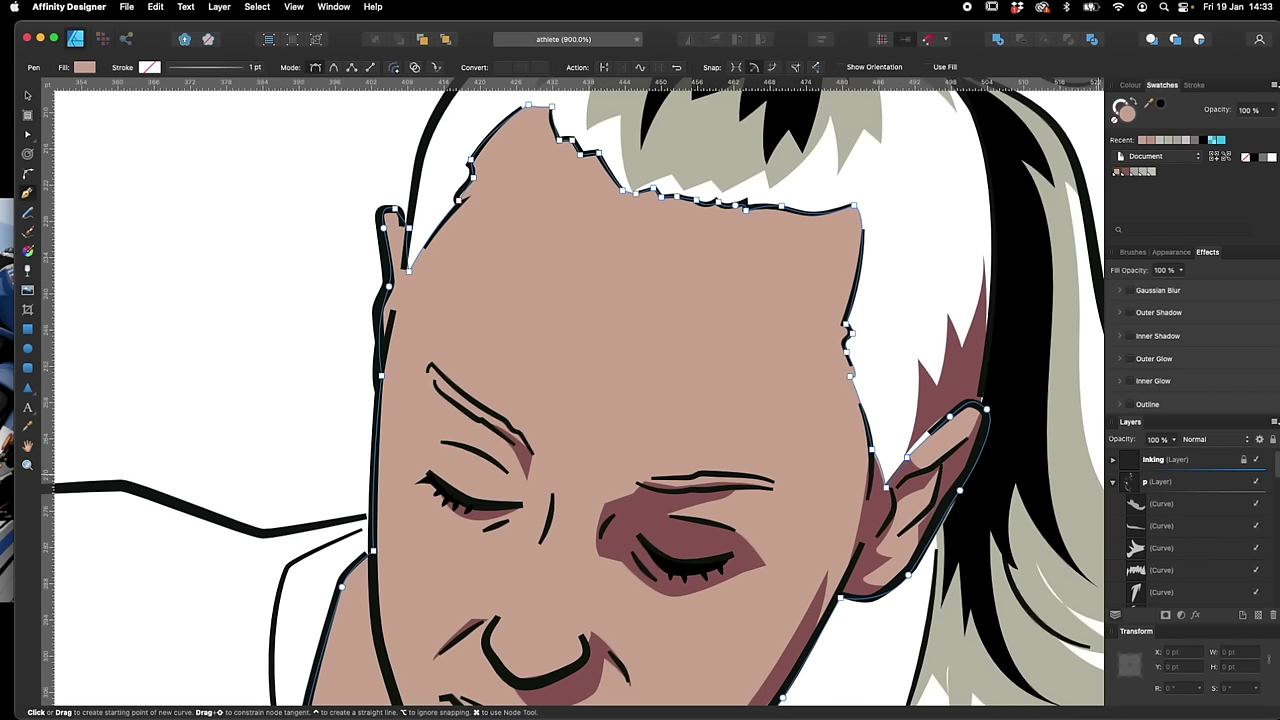
{"action": "left_click", "coordinate": [1113, 482]}
{"action": "left_click", "coordinate": [899, 634]}
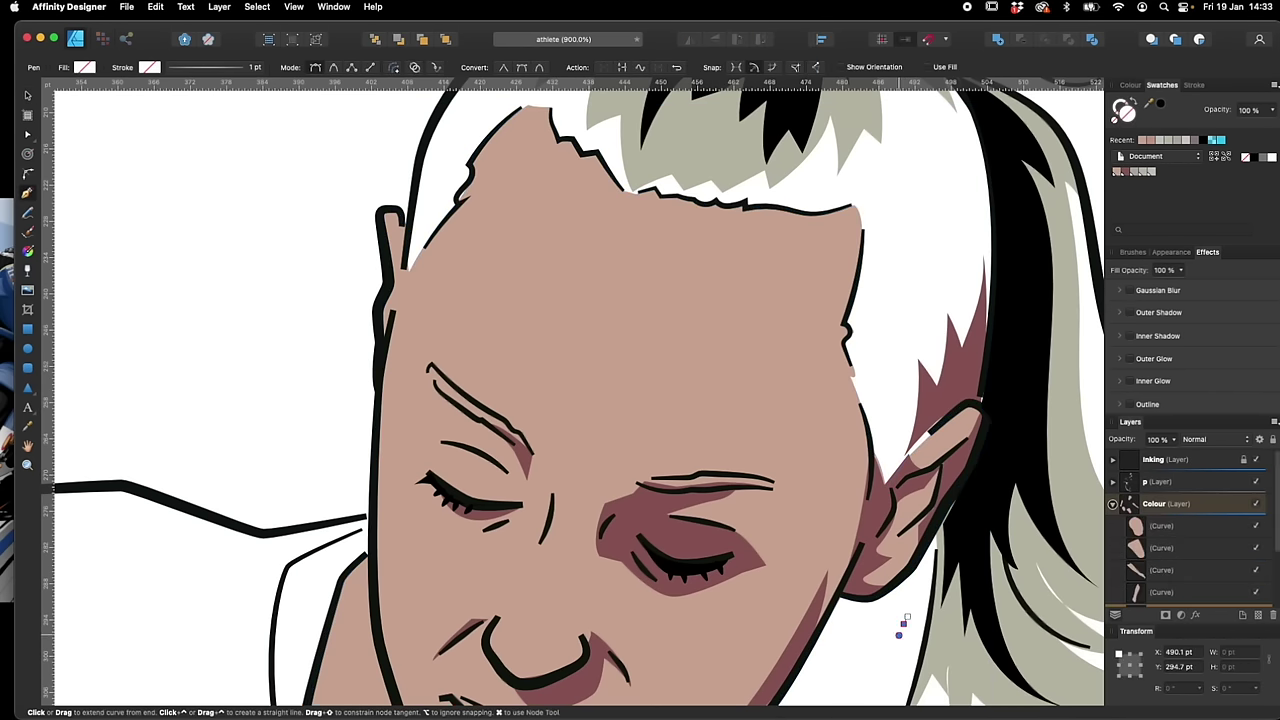
{"action": "left_click", "coordinate": [1113, 504]}
{"action": "key", "text": "super+z"}
{"action": "key", "text": "super+z"}
{"action": "key", "text": "super+z"}
{"action": "key", "text": "super+z"}
{"action": "left_click", "coordinate": [1113, 504]}
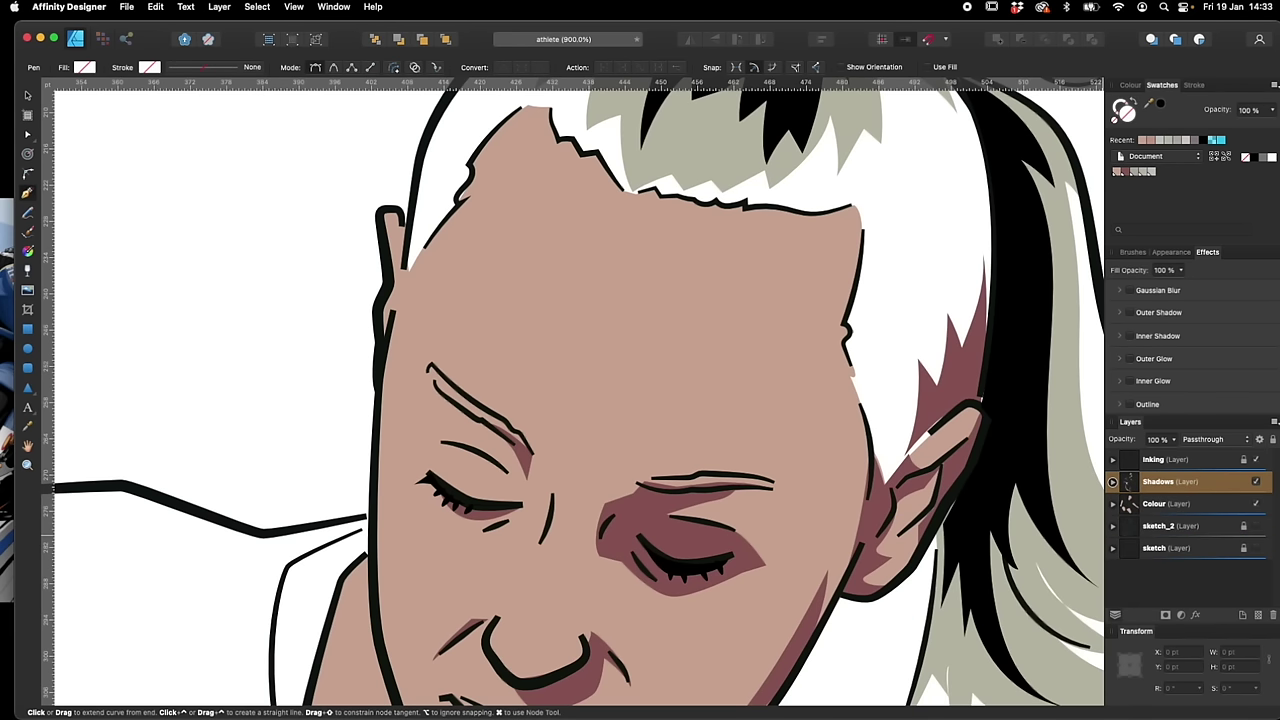
Lock the Colour layer and draw a small curve, about 5.7 × 2.5 pt, over the shaded eyelid on the Shadows layer
{"action": "left_click", "coordinate": [1156, 504]}
{"action": "left_click", "coordinate": [1160, 482]}
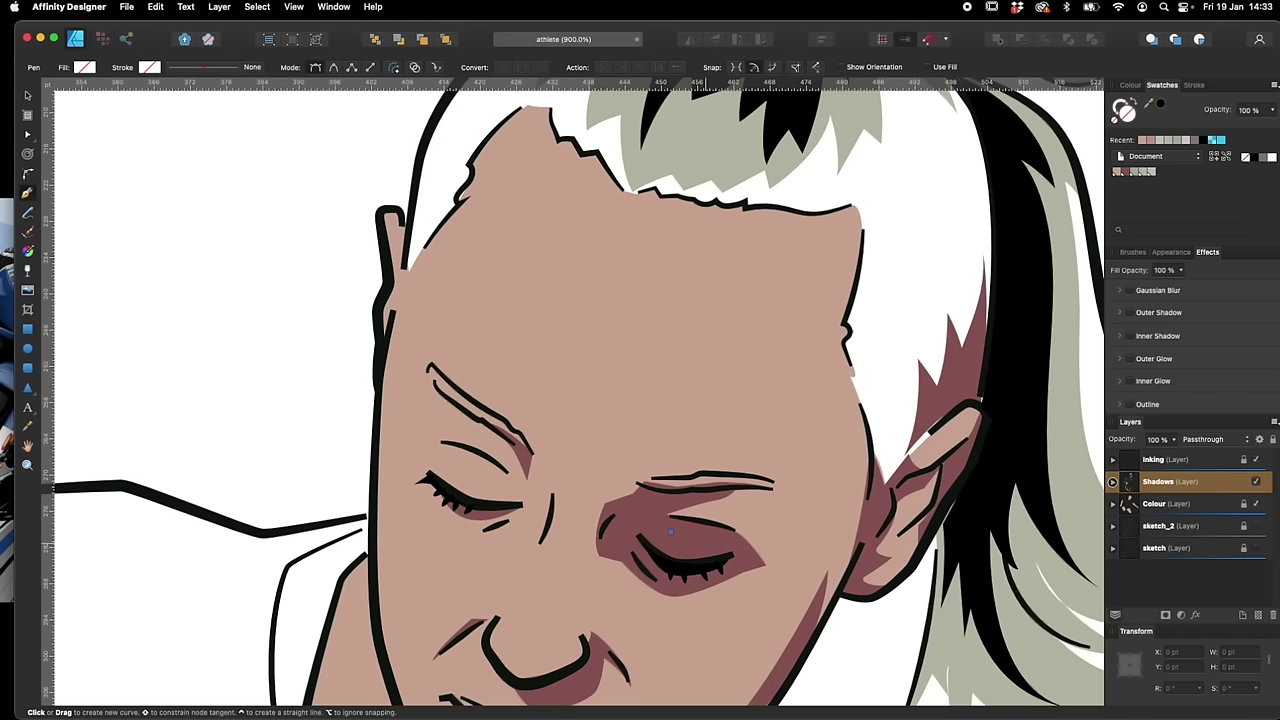
{"action": "left_click", "coordinate": [670, 532]}
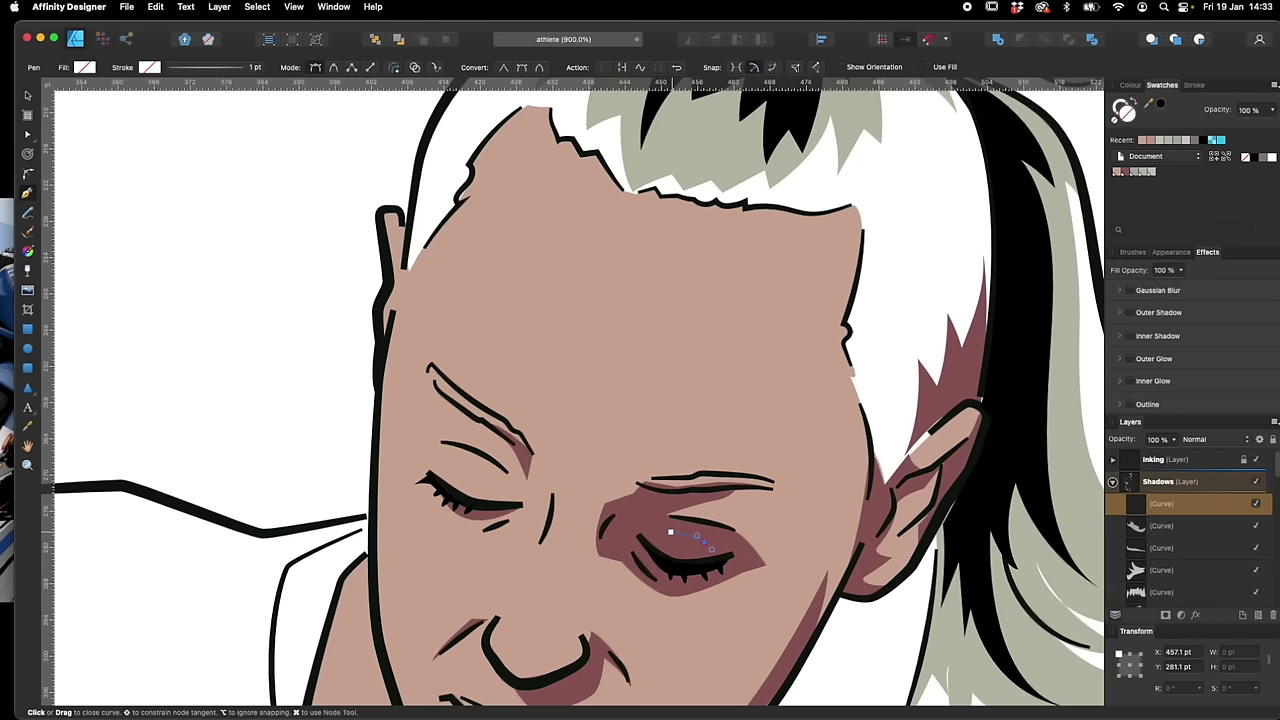
{"action": "key", "text": "v"}
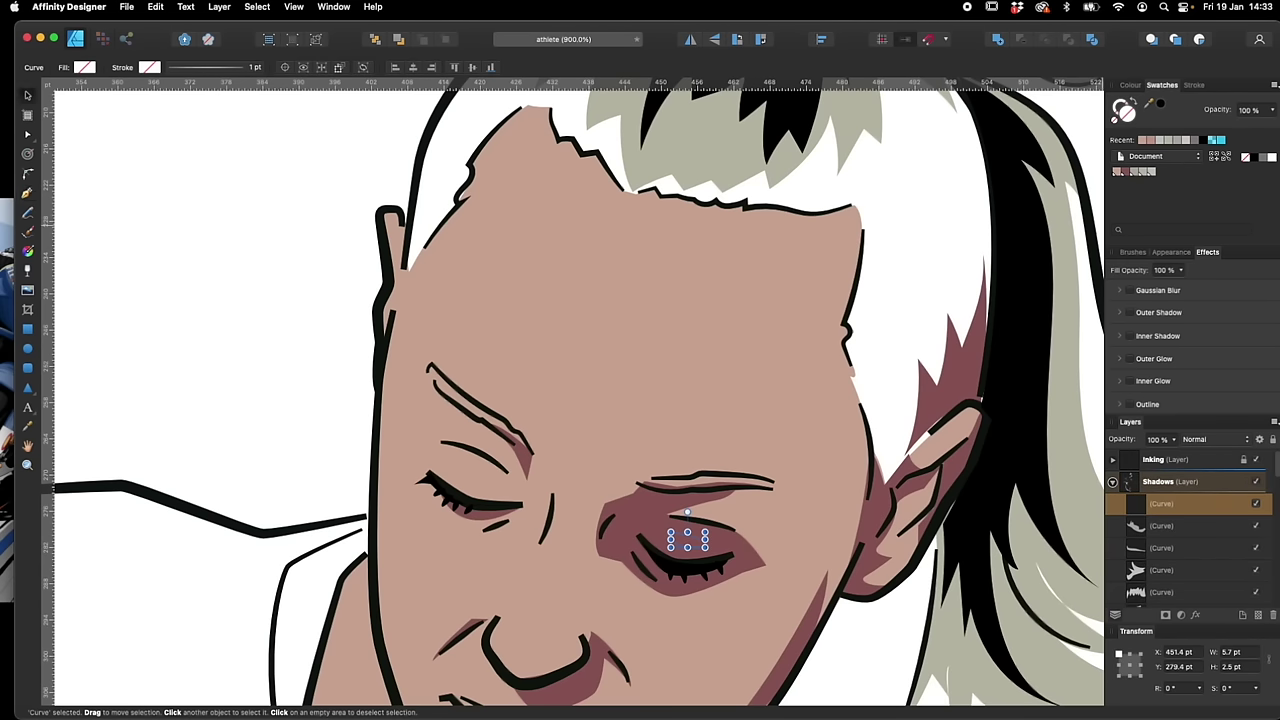
Subtract the small eyelid curve from the shadow shape around the eye
{"action": "left_click", "coordinate": [1125, 172]}
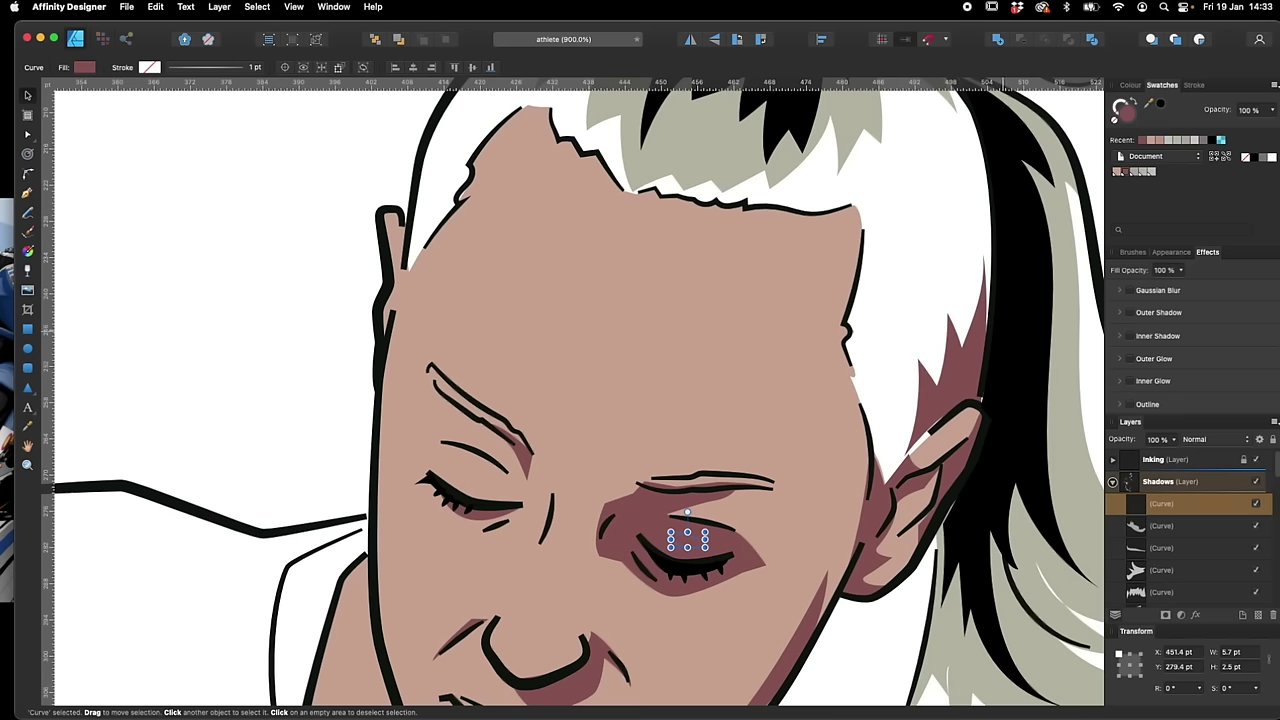
{"action": "key", "text": "super+z"}
{"action": "left_click", "coordinate": [747, 566], "text": "shift"}
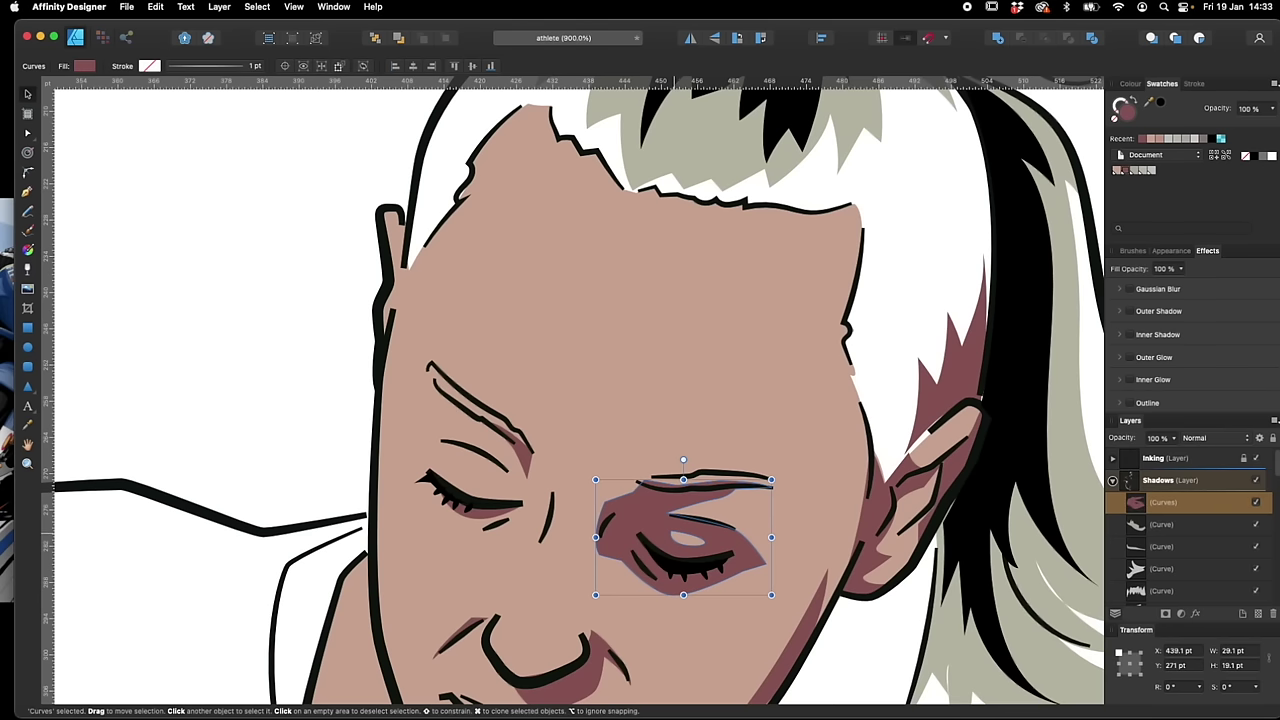
Reshape the eyelid cut-out by moving its nodes to make the highlight longer and thinner
{"action": "key", "text": "a"}
{"action": "key", "text": "v"}
{"action": "key", "text": "a"}
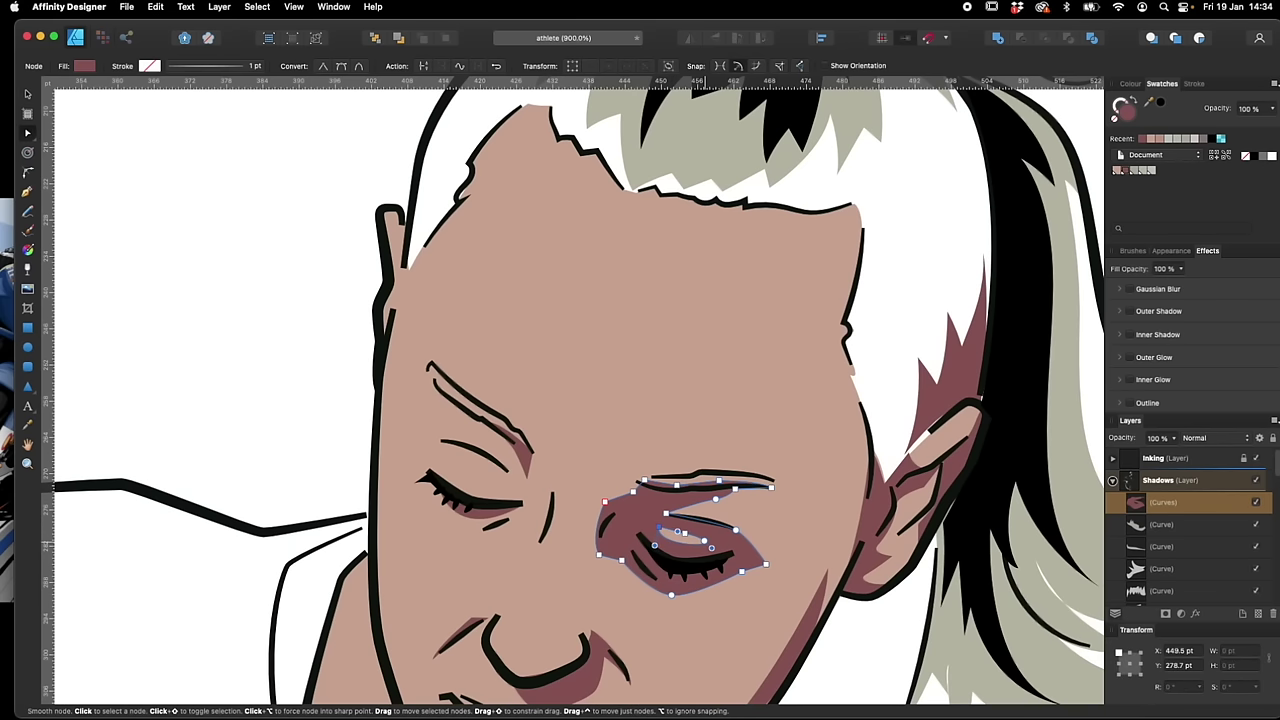
{"action": "left_click_drag", "start_coordinate": [685, 533], "coordinate": [712, 544]}
{"action": "left_click", "coordinate": [659, 527], "text": "shift"}
{"action": "left_click", "coordinate": [714, 541], "text": "shift"}
{"action": "key", "text": "super+minus"}
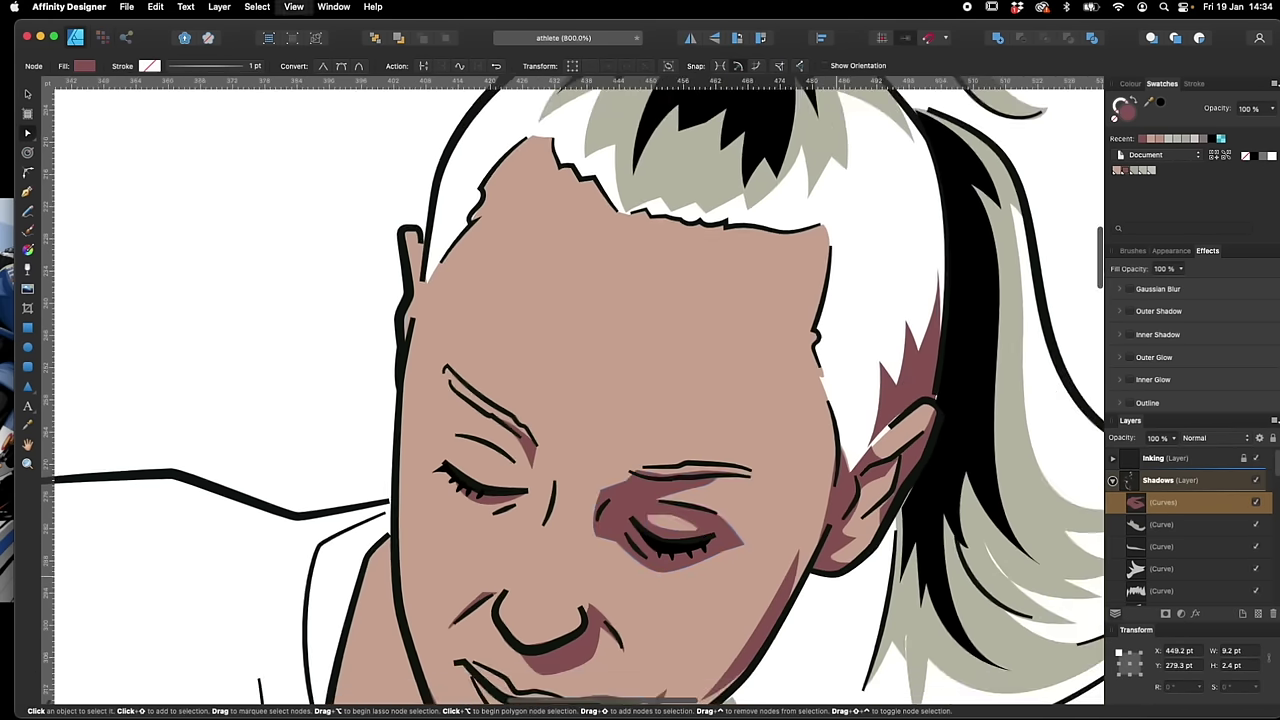
{"action": "key", "text": "super+1"}
{"action": "key", "text": "Escape"}
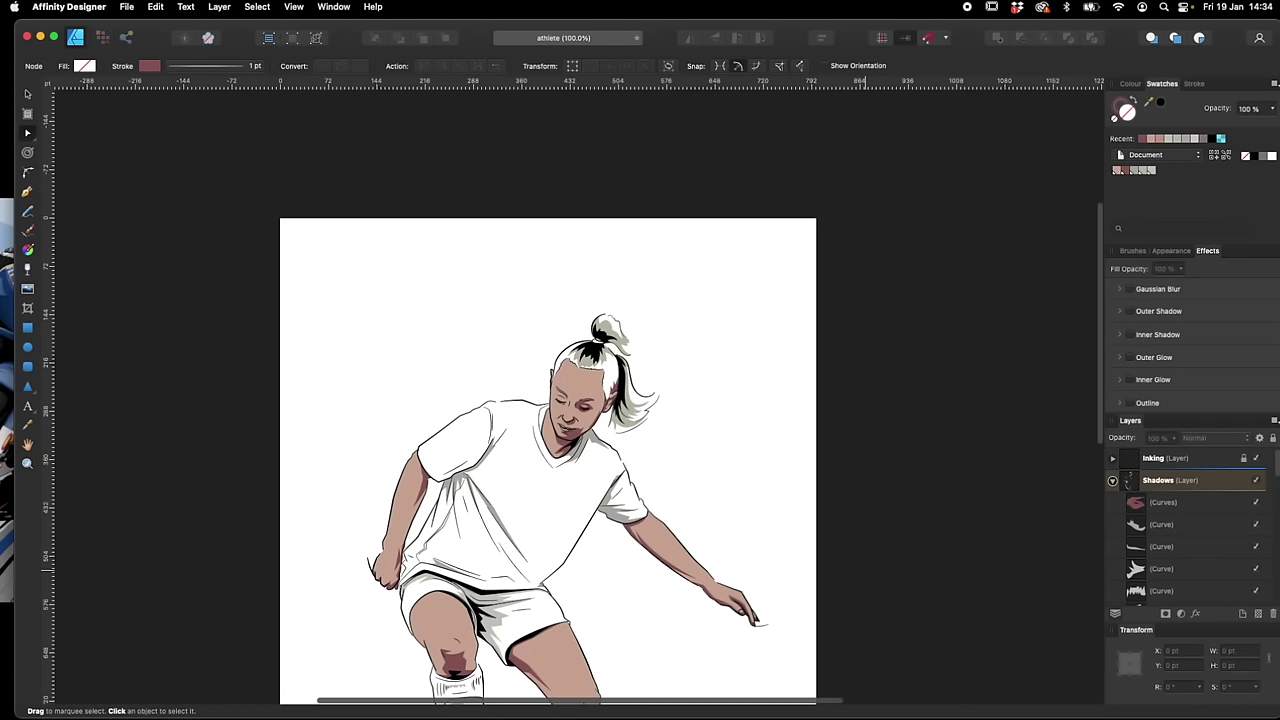
Collapse and lock the Shadows layer, unlock the Colour layer and make it the active layer
{"action": "left_click", "coordinate": [1112, 480]}
{"action": "left_click", "coordinate": [1158, 502]}
{"action": "left_click", "coordinate": [1158, 480]}
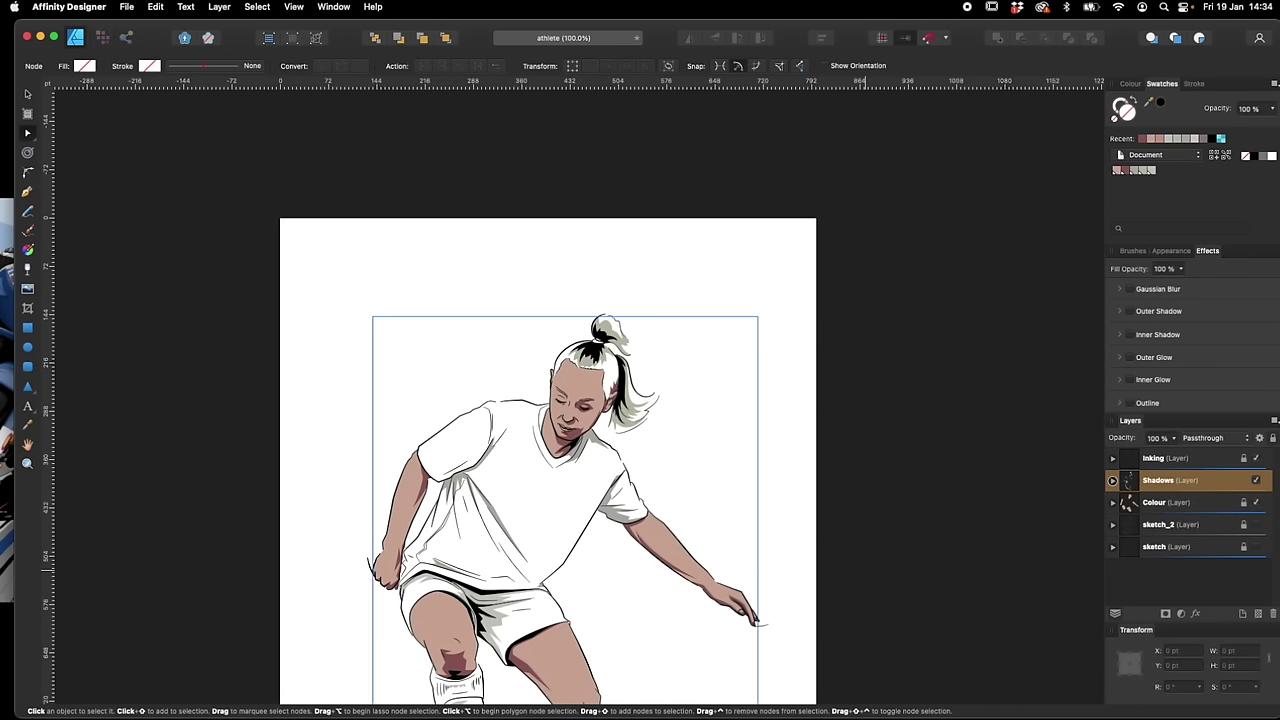
{"action": "left_click", "coordinate": [1114, 502]}
{"action": "key", "text": "Escape"}
Start a new global colour in the document palette and name it Shirt
{"action": "key", "text": "super+2"}
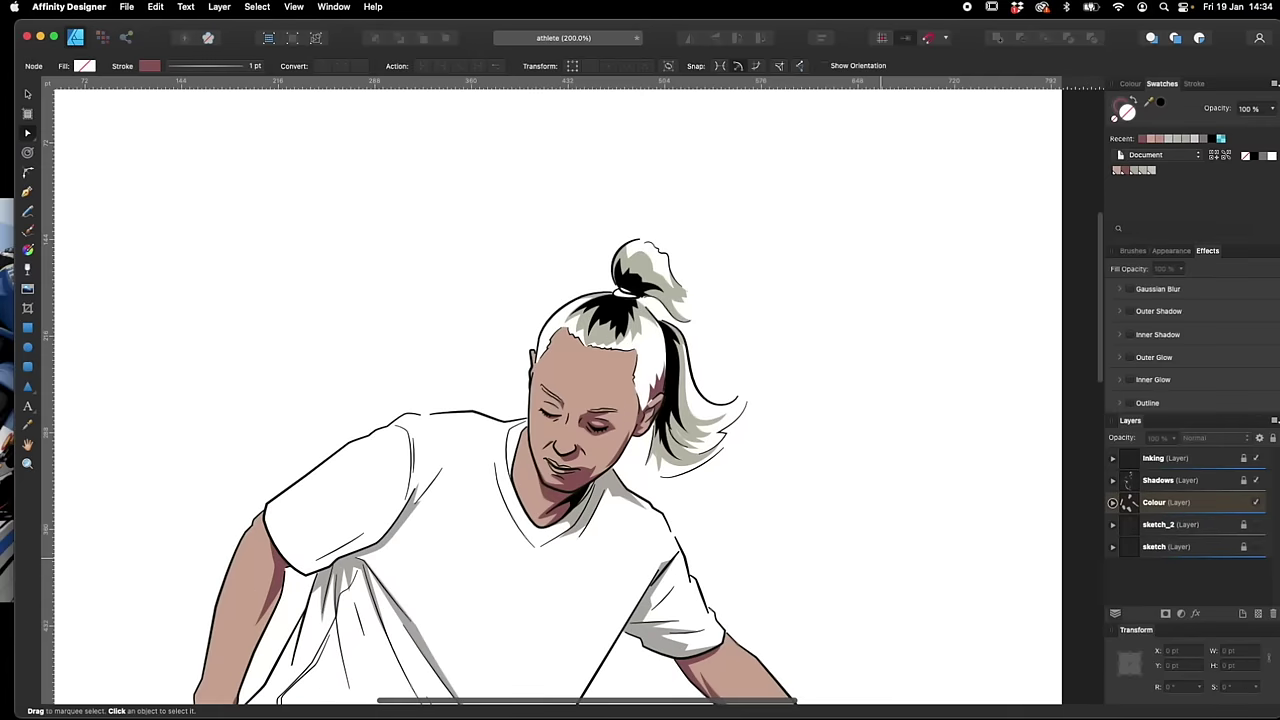
{"action": "scroll", "coordinate": [893, 558], "scroll_direction": "down", "scroll_amount": 3}
{"action": "scroll", "coordinate": [893, 558], "scroll_direction": "left", "scroll_amount": 3}
{"action": "key", "text": "super+plus"}
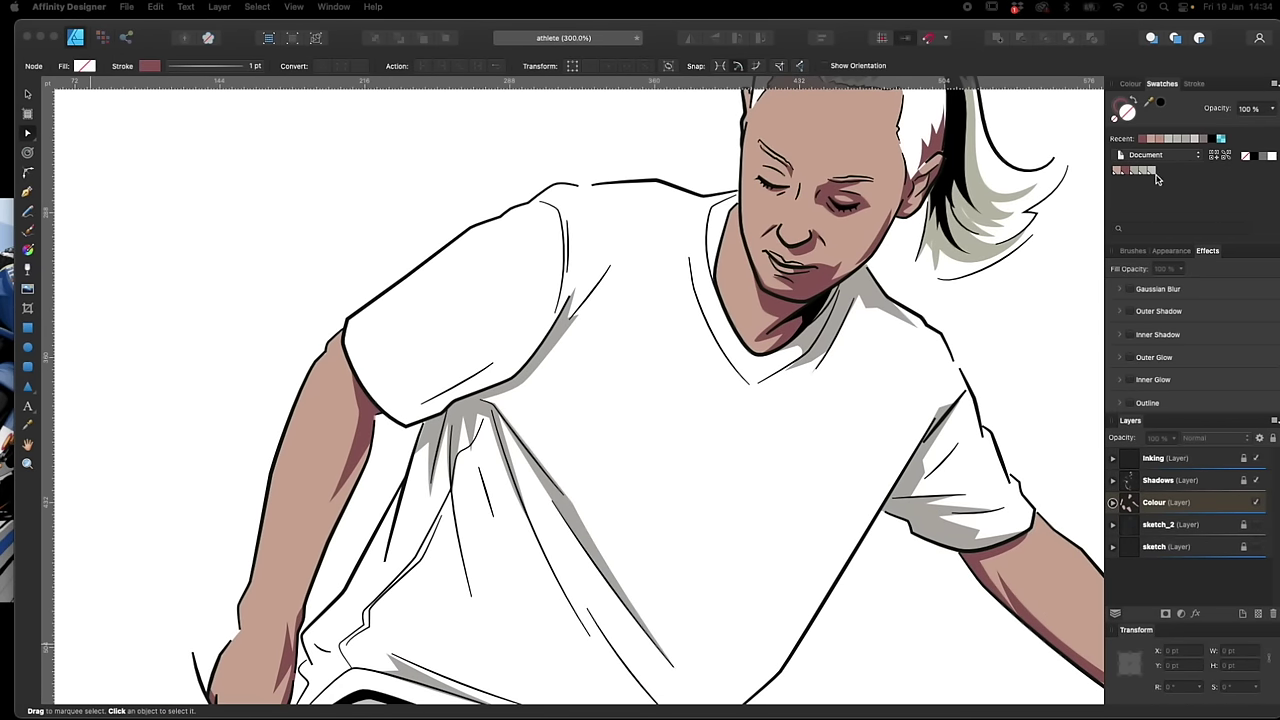
{"action": "left_click", "coordinate": [1274, 85]}
{"action": "left_click", "coordinate": [1170, 97]}
{"action": "type", "text": "Shirt"}
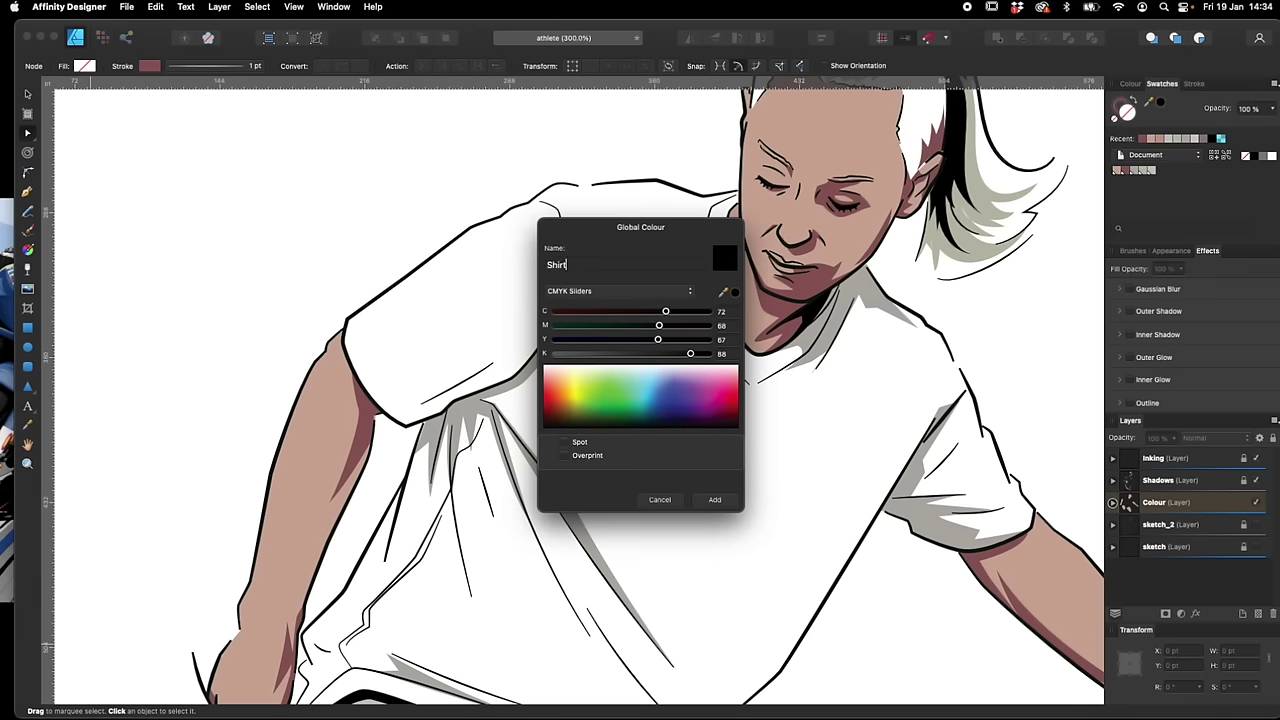
Set the Shirt colour to CMYK 66, 59, 58, 59 and add it to the palette
{"action": "left_click_drag", "start_coordinate": [690, 353], "coordinate": [649, 312]}
{"action": "left_click_drag", "start_coordinate": [659, 325], "coordinate": [650, 325]}
{"action": "left_click_drag", "start_coordinate": [658, 339], "coordinate": [653, 341]}
{"action": "left_click", "coordinate": [657, 311]}
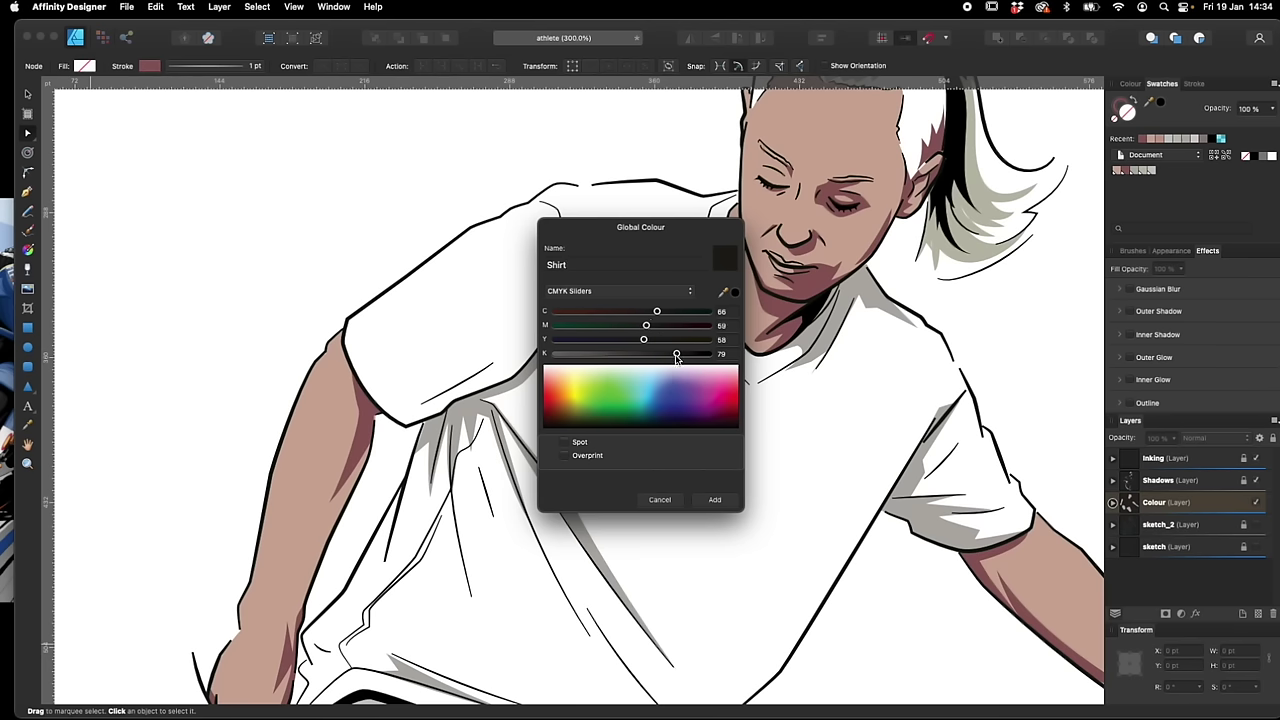
{"action": "left_click_drag", "start_coordinate": [676, 355], "coordinate": [662, 355]}
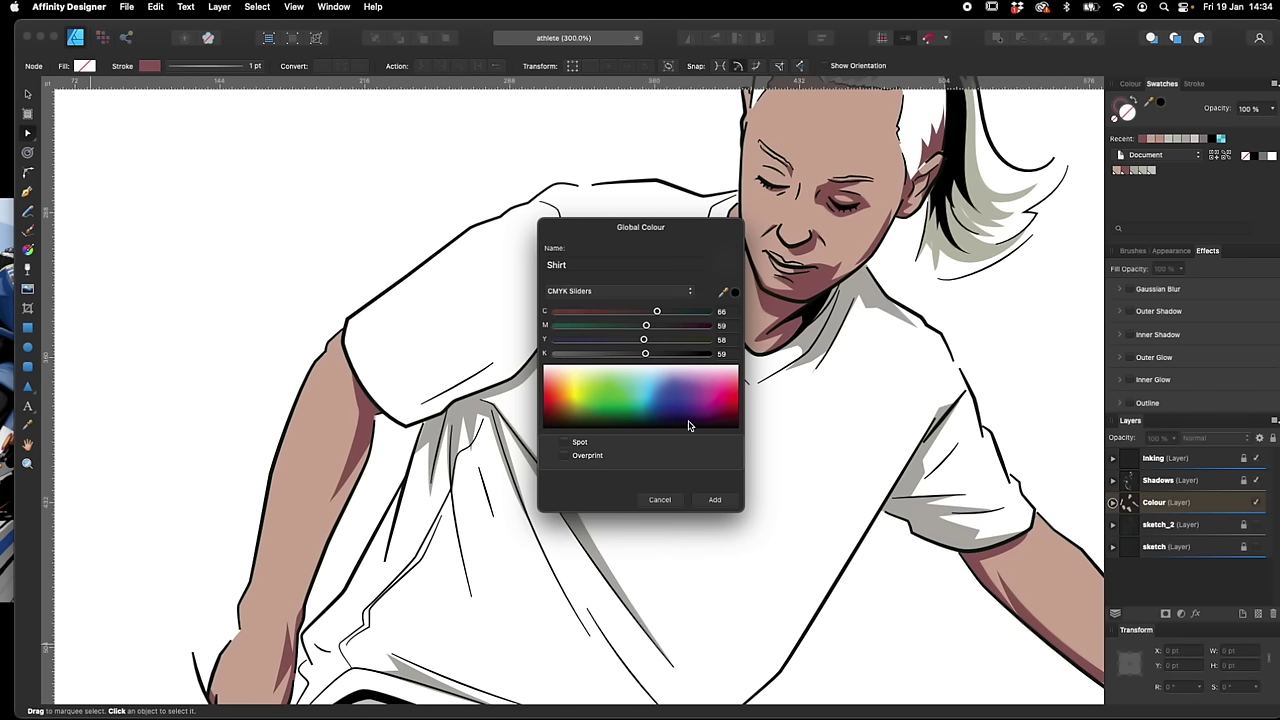
{"action": "left_click", "coordinate": [715, 499]}
Start the shirt's outline with the Pen tool on the near shoulder, tracing around the sleeve hem to the underarm and upper side
{"action": "key", "text": "p"}
{"action": "scroll", "coordinate": [643, 580], "scroll_direction": "up", "scroll_amount": 4}
{"action": "left_click", "coordinate": [468, 412]}
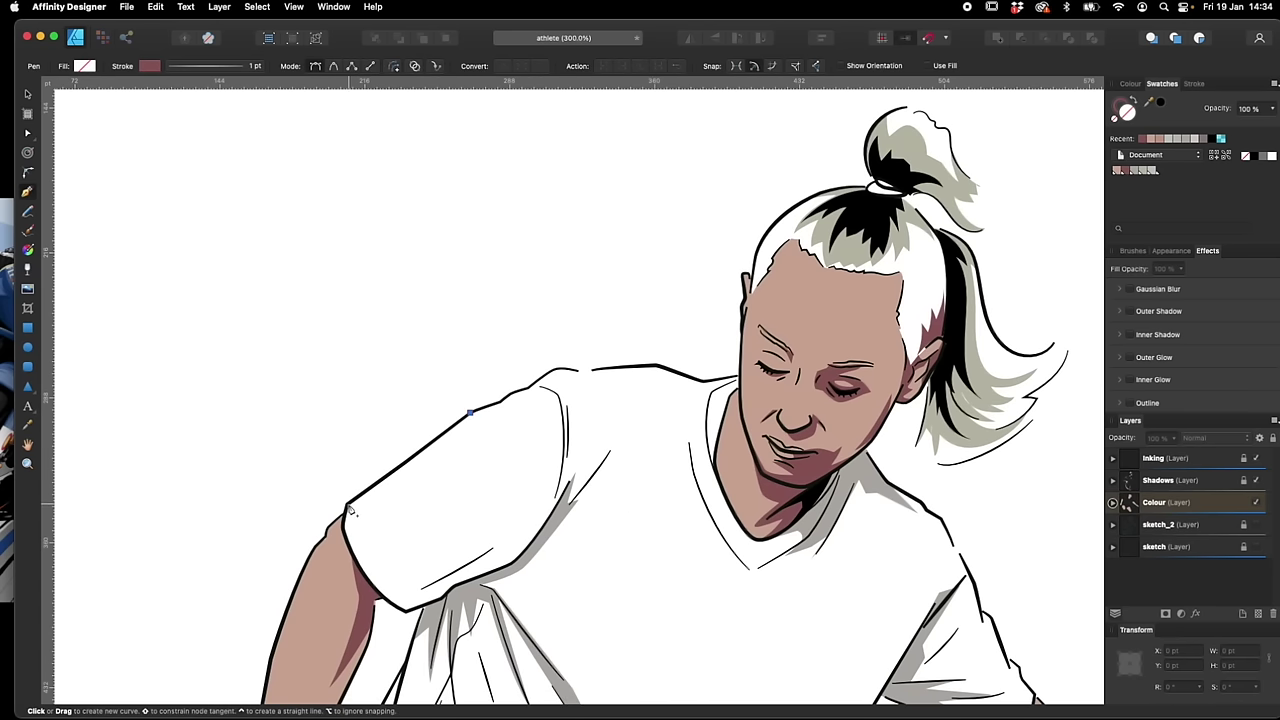
{"action": "left_click", "coordinate": [346, 503]}
{"action": "left_click_drag", "start_coordinate": [406, 610], "coordinate": [431, 620]}
{"action": "left_click", "coordinate": [426, 605]}
{"action": "scroll", "coordinate": [434, 482], "scroll_direction": "down", "scroll_amount": 4}
{"action": "left_click", "coordinate": [436, 473]}
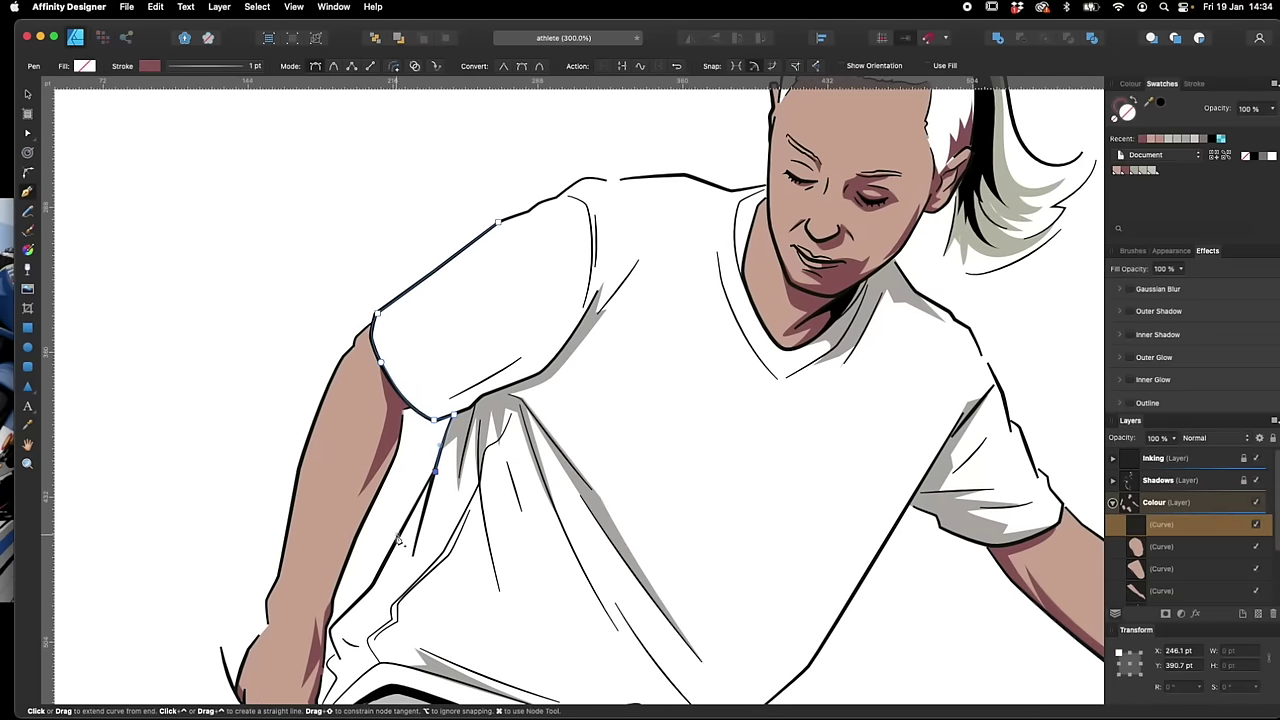
Continue the shirt's outline down its side beside the near hand and along the bottom hem above the shorts
{"action": "left_click", "coordinate": [375, 587]}
{"action": "scroll", "coordinate": [375, 587], "scroll_direction": "down", "scroll_amount": 3}
{"action": "left_click", "coordinate": [401, 472]}
{"action": "left_click", "coordinate": [408, 498]}
{"action": "left_click", "coordinate": [399, 510]}
{"action": "left_click", "coordinate": [408, 522]}
{"action": "left_click", "coordinate": [393, 561]}
{"action": "left_click", "coordinate": [640, 597]}
{"action": "left_click", "coordinate": [836, 600]}
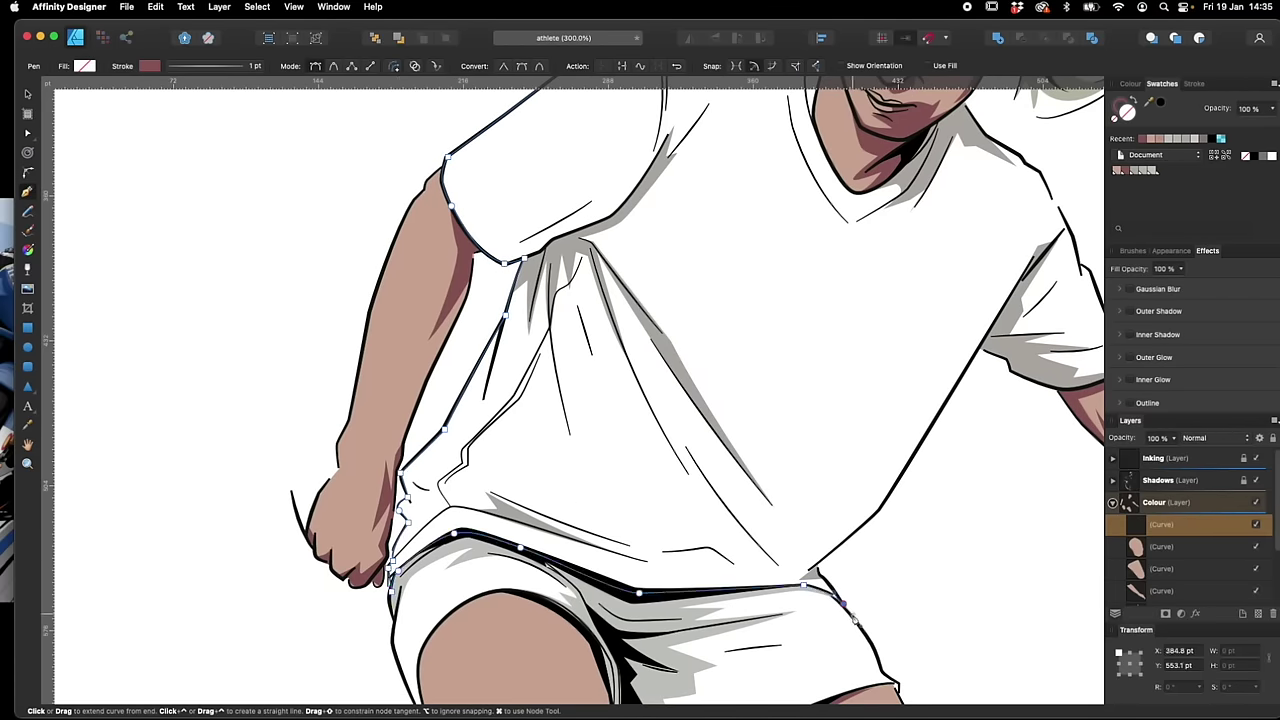
Trace the shirt's other side, far sleeve and shoulder, and close the outline across the neck to the near shoulder
{"action": "left_click_drag", "start_coordinate": [800, 574], "coordinate": [636, 694]}
{"action": "left_click", "coordinate": [820, 472]}
{"action": "left_click", "coordinate": [842, 501]}
{"action": "left_click", "coordinate": [962, 478]}
{"action": "left_click", "coordinate": [914, 381]}
{"action": "left_click_drag", "start_coordinate": [932, 312], "coordinate": [908, 329]}
{"action": "key", "text": "super+equal"}
{"action": "left_click", "coordinate": [746, 493]}
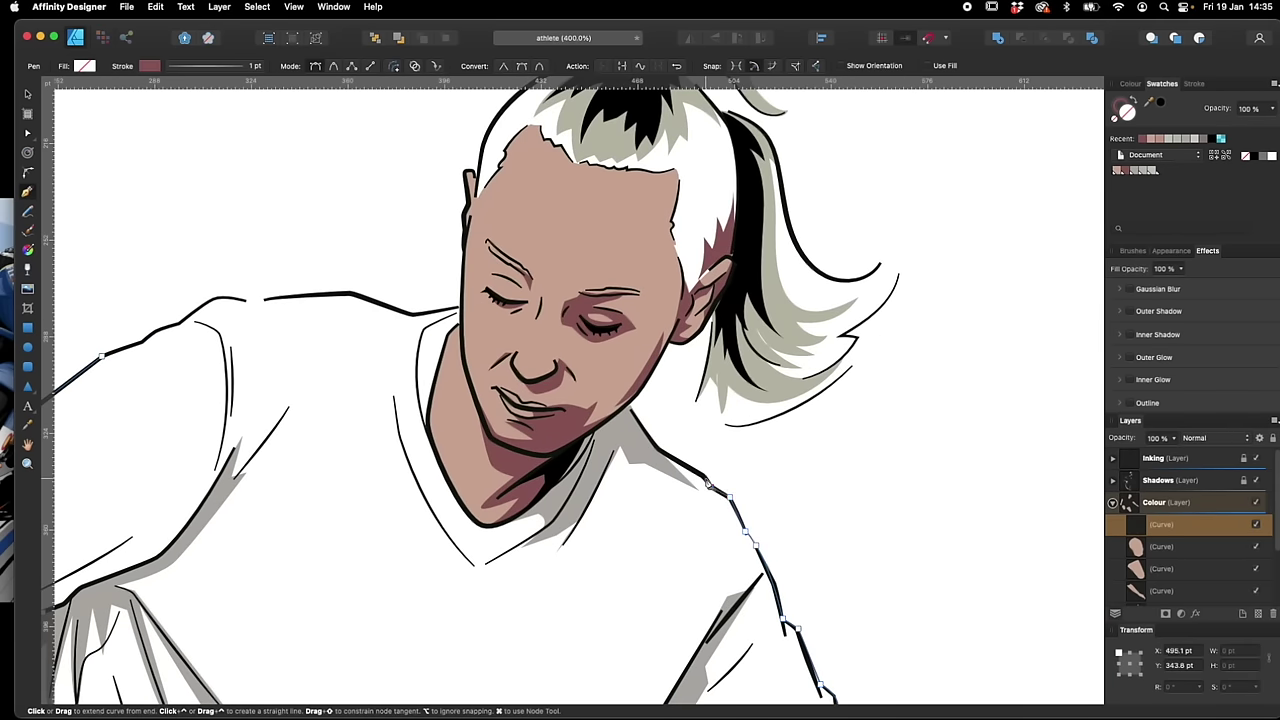
{"action": "left_click_drag", "start_coordinate": [638, 410], "coordinate": [985, 565]}
{"action": "left_click", "coordinate": [818, 458]}
{"action": "left_click", "coordinate": [510, 487]}
Fill the shirt shape with the Shirt global colour and send it to the back of the Colour layer
{"action": "key", "text": "shift+x"}
{"action": "key", "text": "v"}
{"action": "left_click", "coordinate": [1161, 170]}
{"action": "key", "text": "super+minus"}
{"action": "key", "text": "super+minus"}
{"action": "key", "text": "super+minus"}
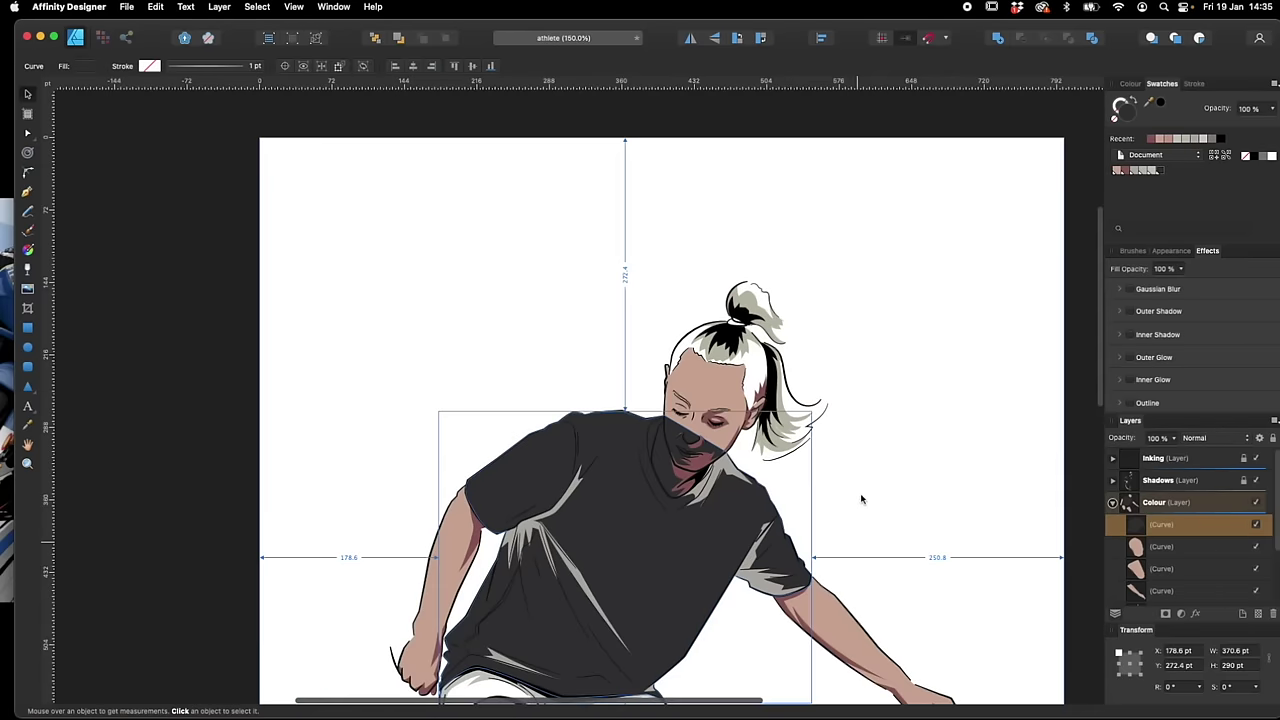
{"action": "key", "text": "shift+super+bracketleft"}
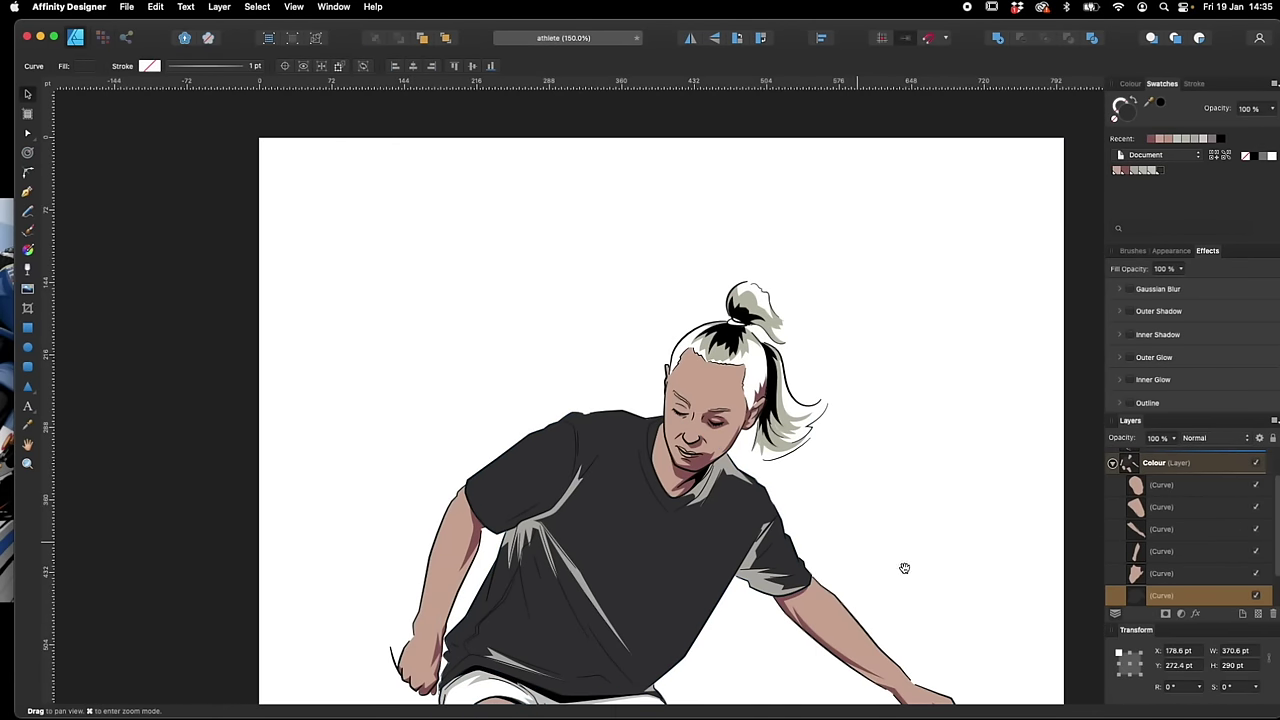
Darken the shirt shadows by setting their global colour to CMYK 69, 65, 63, 79, and collapse the Shadows and Colour layers
{"action": "left_click_drag", "start_coordinate": [906, 574], "coordinate": [879, 468]}
{"action": "left_click", "coordinate": [704, 367]}
{"action": "left_click_drag", "start_coordinate": [1276, 533], "coordinate": [1277, 465]}
{"action": "left_click", "coordinate": [1113, 481]}
{"action": "left_click", "coordinate": [1113, 502]}
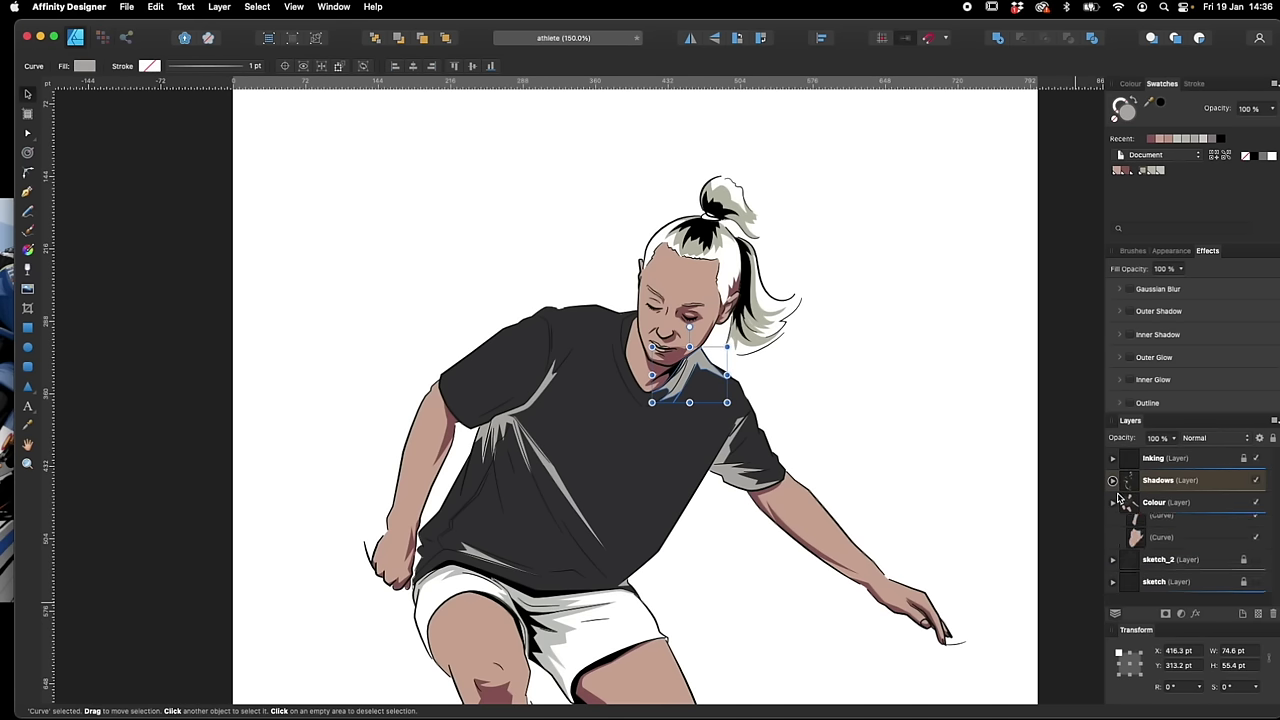
{"action": "left_click", "coordinate": [966, 433]}
{"action": "left_click", "coordinate": [1144, 173]}
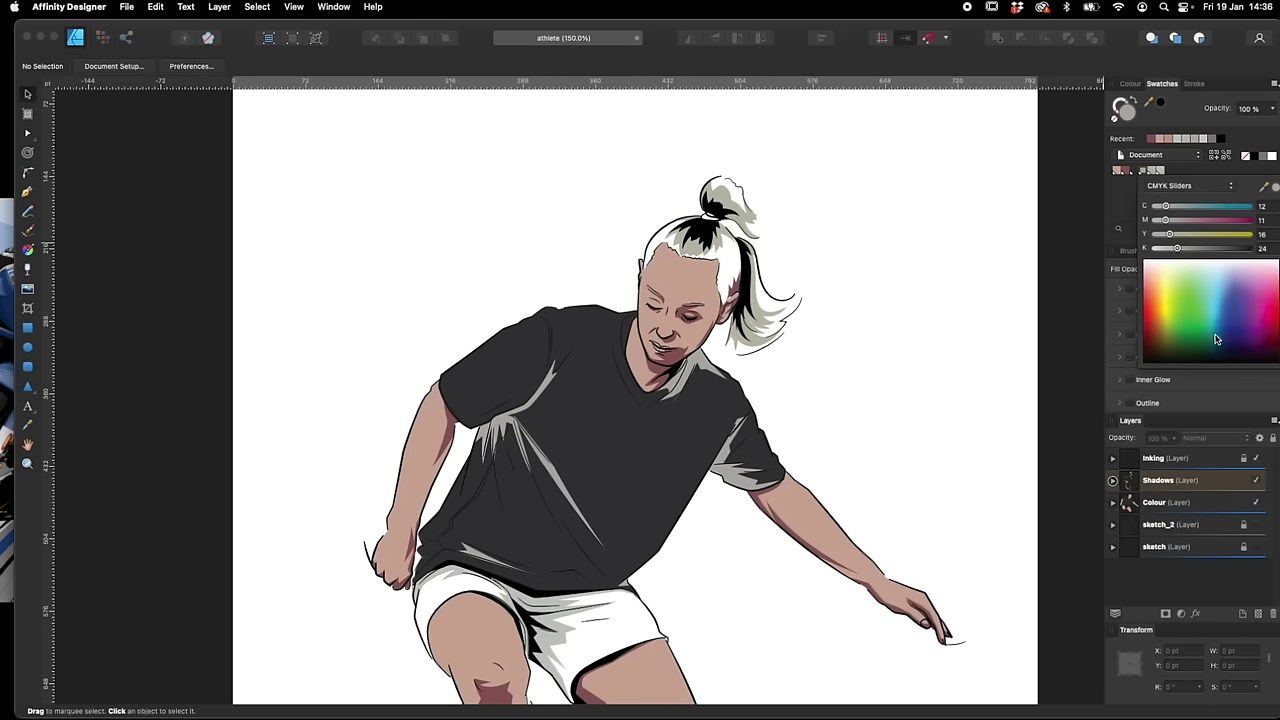
{"action": "left_click_drag", "start_coordinate": [1204, 250], "coordinate": [1230, 250]}
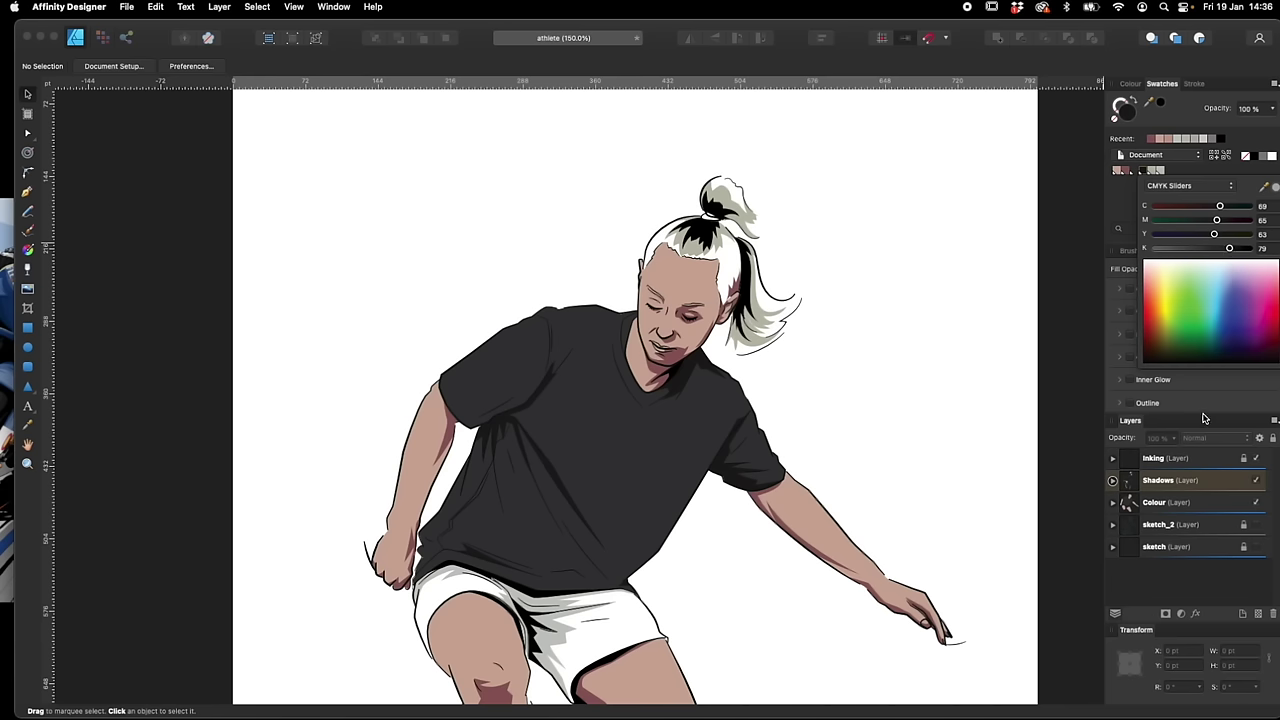
{"action": "left_click", "coordinate": [851, 441]}
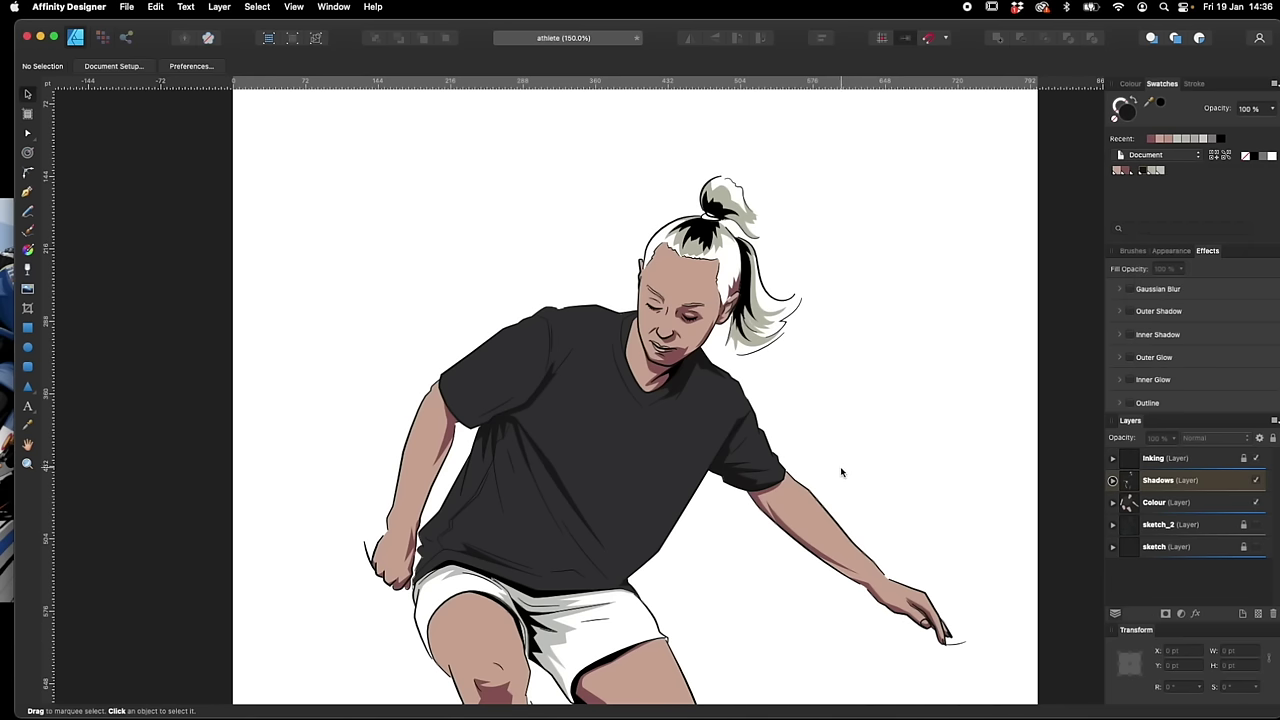
{"action": "scroll", "coordinate": [823, 480], "scroll_direction": "down", "scroll_amount": 5}
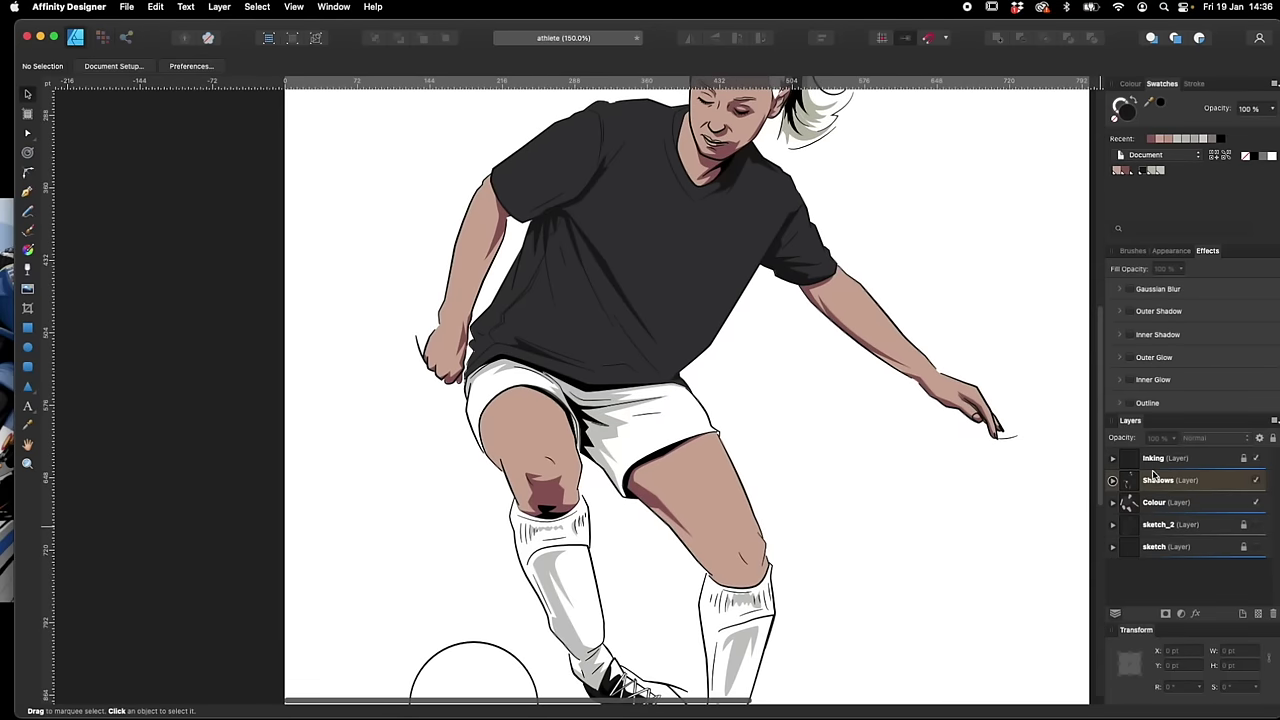
{"action": "scroll", "coordinate": [920, 625], "scroll_direction": "down", "scroll_amount": 2}
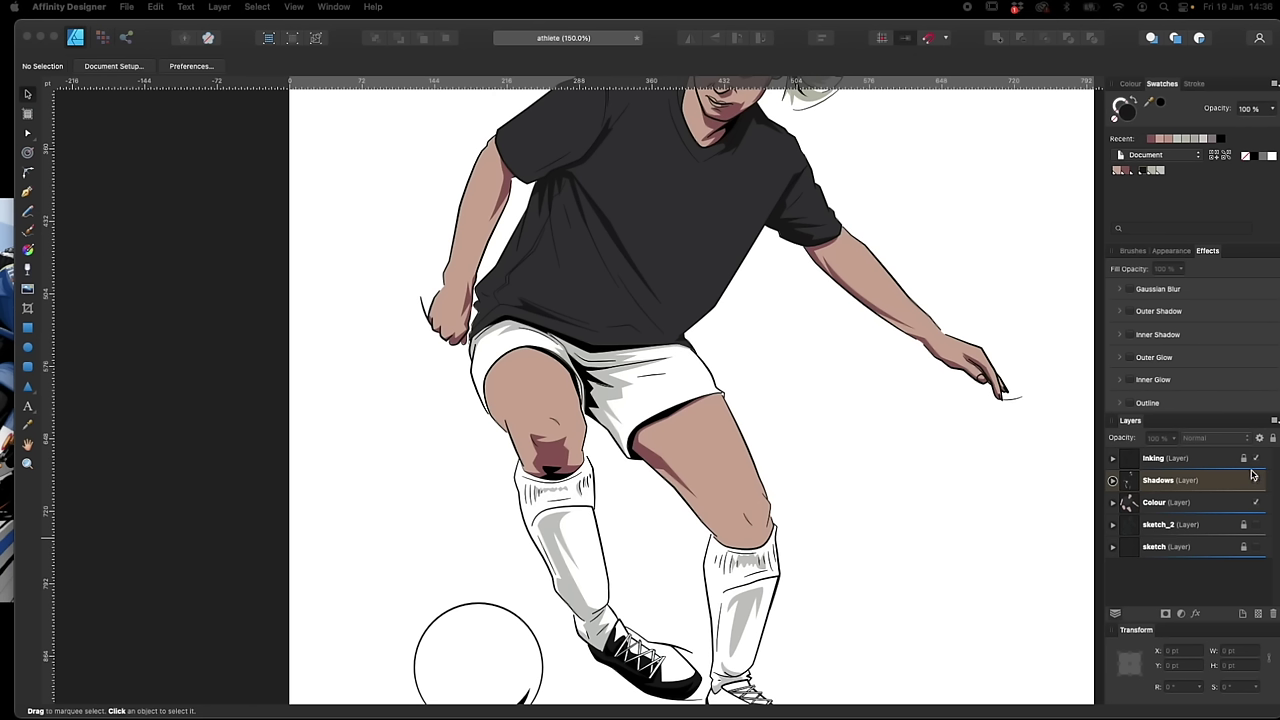
Lock the Shadows layer and make the Colour layer active for the next base shapes
{"action": "left_click", "coordinate": [1225, 505]}
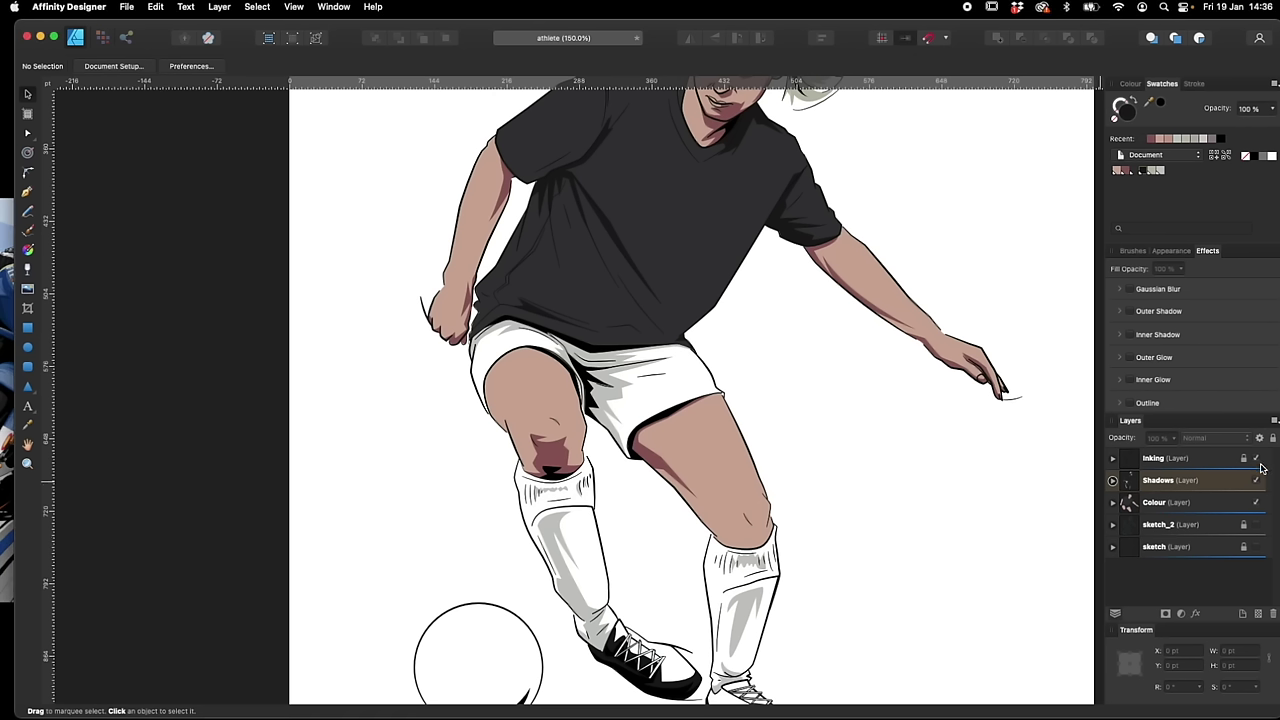
{"action": "left_click", "coordinate": [1196, 506]}
{"action": "left_click", "coordinate": [1237, 481]}
{"action": "left_click", "coordinate": [1273, 440]}
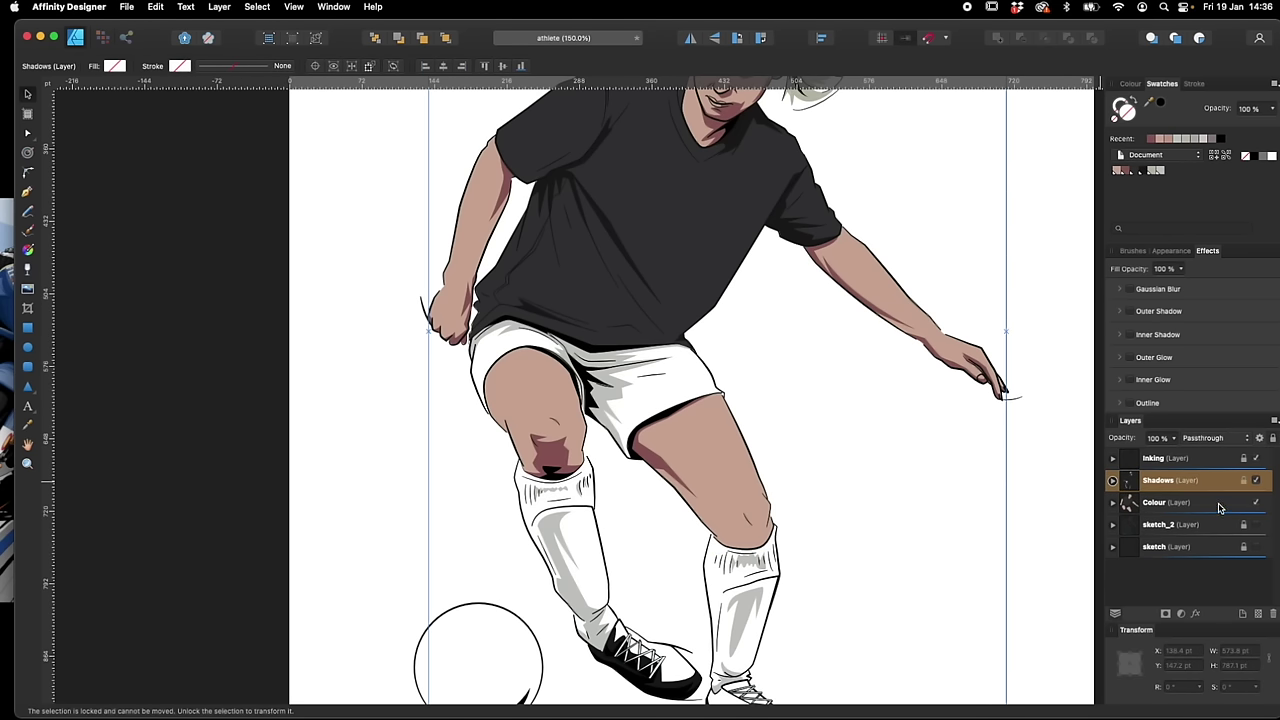
{"action": "left_click", "coordinate": [1218, 504]}
Add a bright orange-red global colour to the document palette for the kit
{"action": "left_click", "coordinate": [1274, 95]}
{"action": "left_click", "coordinate": [1190, 93]}
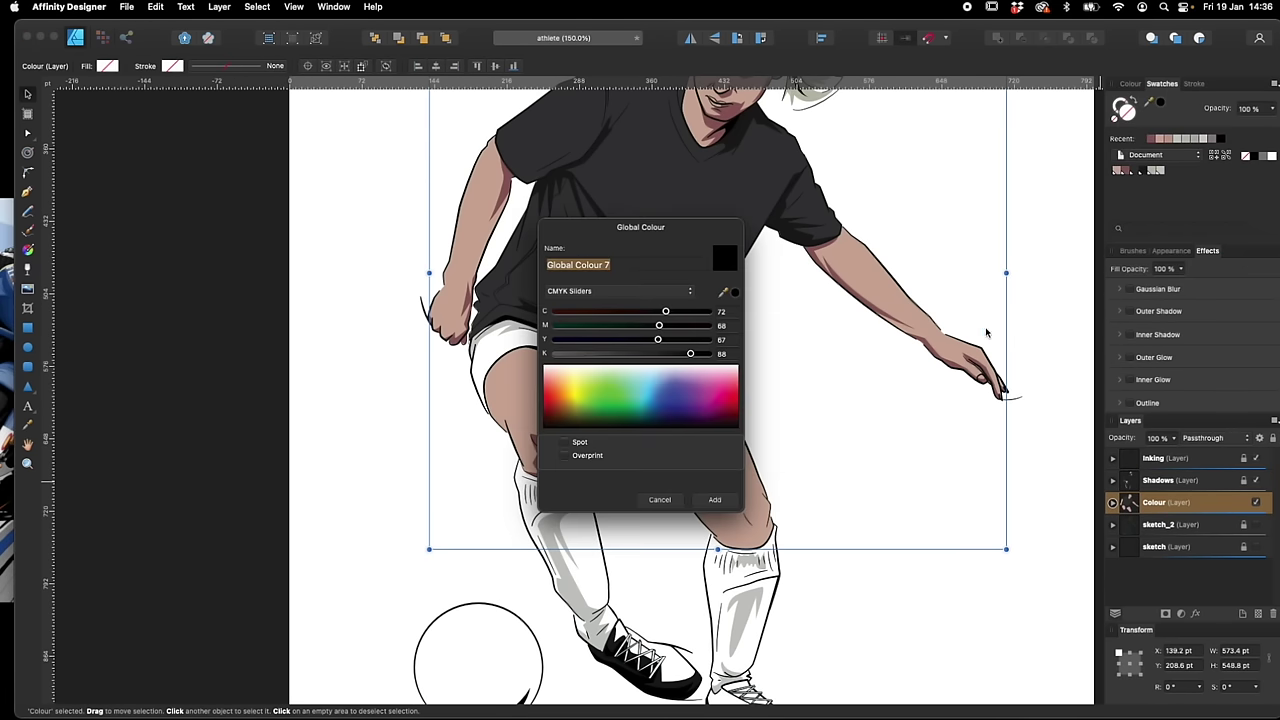
{"action": "left_click_drag", "start_coordinate": [666, 312], "coordinate": [550, 307]}
{"action": "left_click_drag", "start_coordinate": [661, 325], "coordinate": [708, 341]}
{"action": "left_click_drag", "start_coordinate": [691, 354], "coordinate": [553, 354]}
{"action": "left_click", "coordinate": [715, 500]}
{"action": "left_click", "coordinate": [837, 514]}
Trace a closed shape around the shorts, from the hip along both leg hems and back under the shirt hem
{"action": "key", "text": "super+equal"}
{"action": "key", "text": "super+equal"}
{"action": "key", "text": "p"}
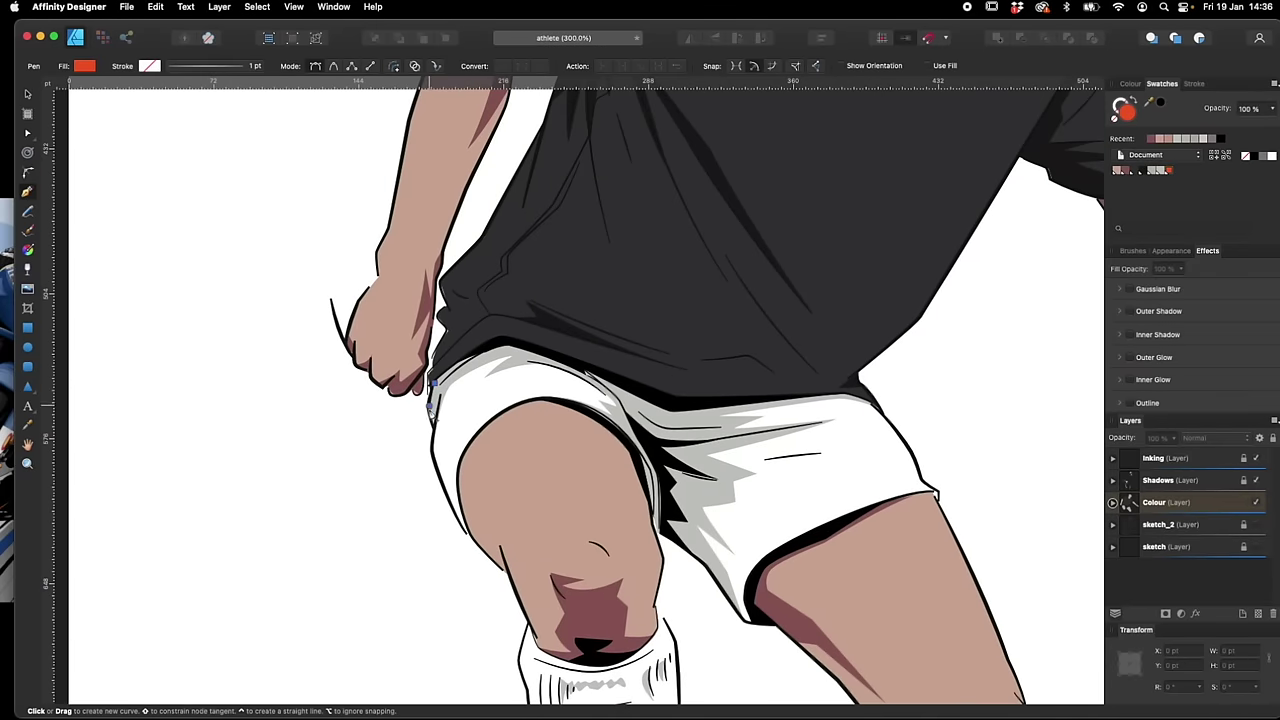
{"action": "left_click", "coordinate": [434, 383]}
{"action": "left_click", "coordinate": [655, 534]}
{"action": "left_click", "coordinate": [747, 622]}
{"action": "left_click", "coordinate": [937, 493]}
{"action": "left_click", "coordinate": [867, 387]}
{"action": "left_click", "coordinate": [754, 375]}
{"action": "left_click", "coordinate": [494, 329]}
{"action": "left_click", "coordinate": [434, 383]}
Fill the shorts shape with the orange-red global colour and send it to the back of the Colour layer
{"action": "left_click", "coordinate": [1168, 171]}
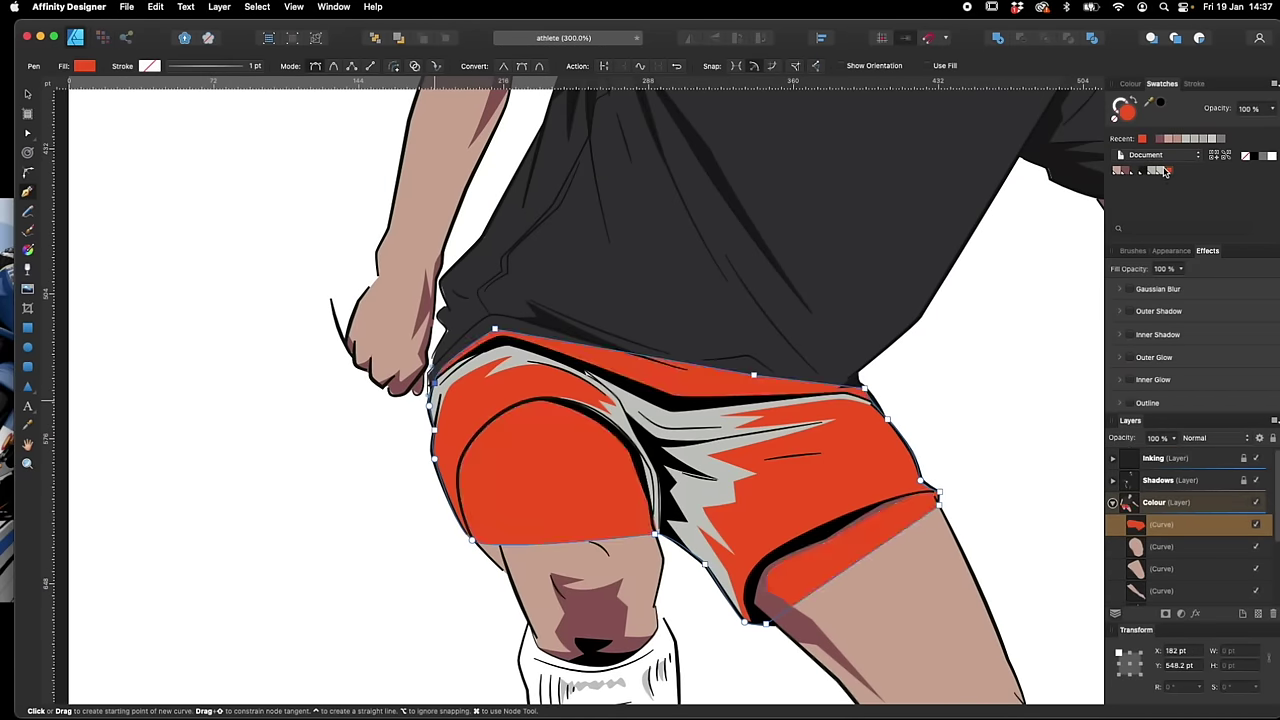
{"action": "key", "text": "super+shift+bracketleft"}
{"action": "left_click", "coordinate": [504, 479]}
{"action": "left_click_drag", "start_coordinate": [482, 498], "coordinate": [474, 532]}
{"action": "key", "text": "v"}
{"action": "left_click", "coordinate": [610, 540]}
{"action": "key", "text": "super+minus"}
{"action": "key", "text": "super+minus"}
{"action": "key", "text": "super+minus"}
{"action": "left_click", "coordinate": [765, 463]}
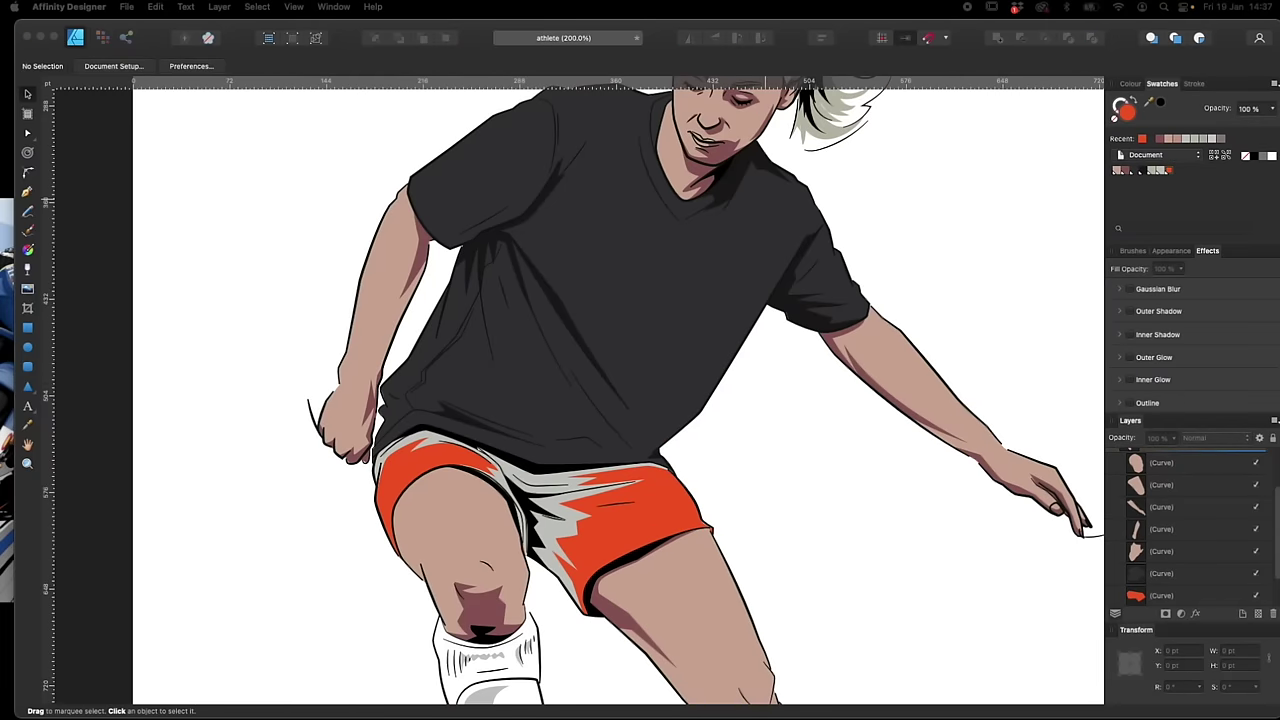
Collapse the Colour layer and change the grey global colour of the shorts and sock shadows to dark red
{"action": "scroll", "coordinate": [1170, 551], "scroll_direction": "up", "scroll_amount": 3}
{"action": "left_click", "coordinate": [1113, 502]}
{"action": "key", "text": "a"}
{"action": "right_click", "coordinate": [1159, 171]}
{"action": "left_click", "coordinate": [1130, 178]}
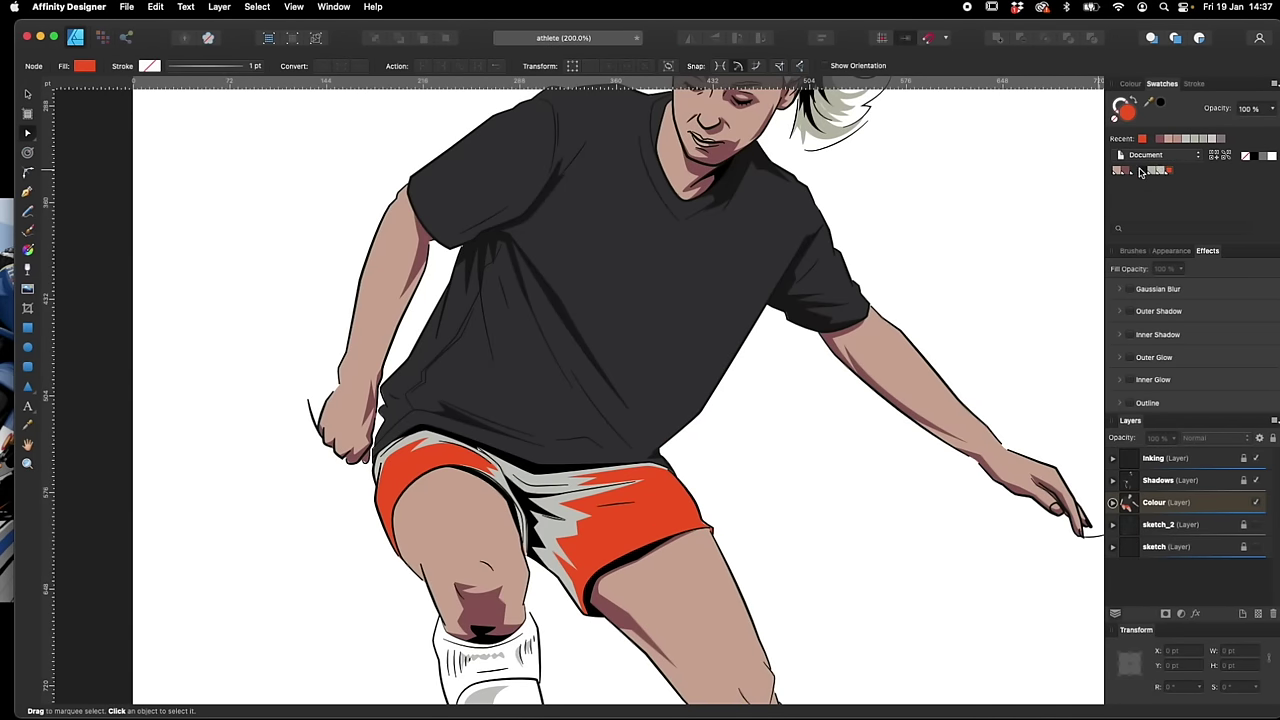
{"action": "left_click_drag", "start_coordinate": [1163, 220], "coordinate": [1233, 220]}
{"action": "left_click_drag", "start_coordinate": [1173, 234], "coordinate": [1249, 234]}
{"action": "left_click", "coordinate": [1123, 210]}
Start outlining the kicking leg's sock from the knee cuff down its outer side
{"action": "scroll", "coordinate": [848, 537], "scroll_direction": "down", "scroll_amount": 5}
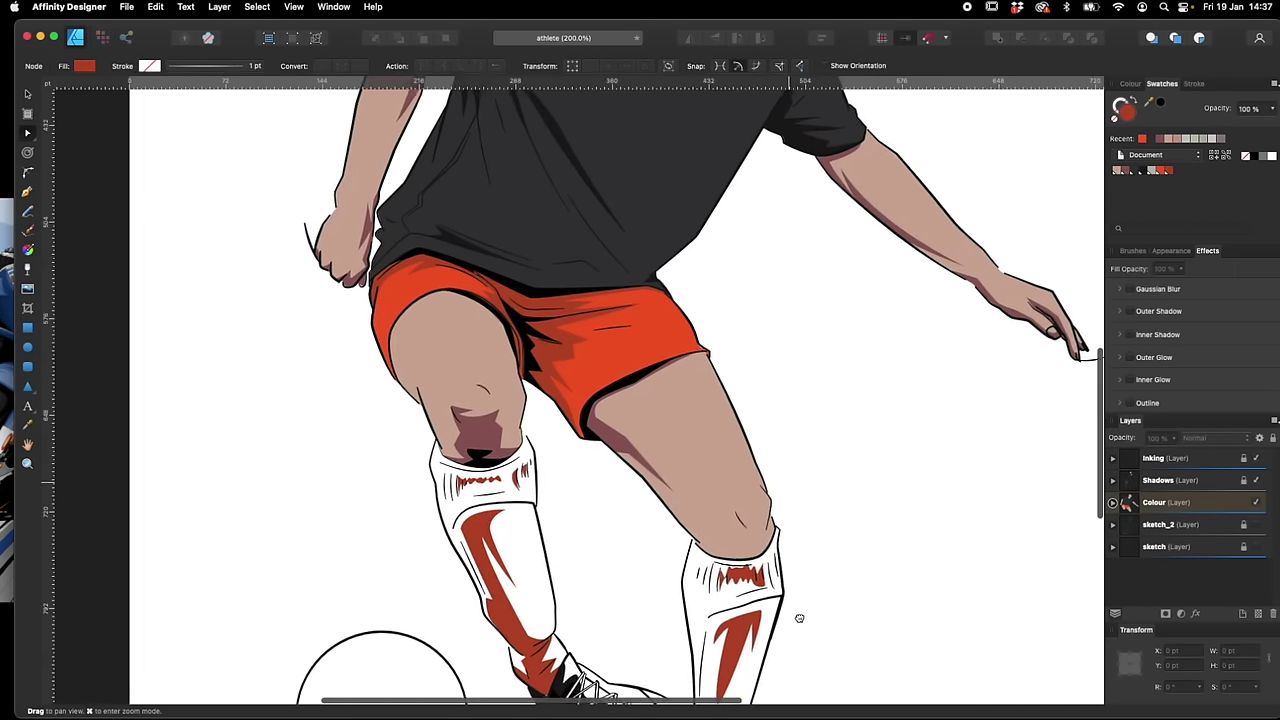
{"action": "key", "text": "super+plus"}
{"action": "key", "text": "p"}
{"action": "left_click", "coordinate": [428, 411]}
{"action": "left_click_drag", "start_coordinate": [417, 452], "coordinate": [418, 466]}
{"action": "left_click", "coordinate": [425, 481]}
{"action": "left_click_drag", "start_coordinate": [447, 565], "coordinate": [469, 603]}
Close the kicking leg's sock outline around the ankle, and send it to the back with the orange-red global fill
{"action": "scroll", "coordinate": [499, 600], "scroll_direction": "down", "scroll_amount": 4}
{"action": "left_click", "coordinate": [503, 532]}
{"action": "left_click", "coordinate": [595, 549]}
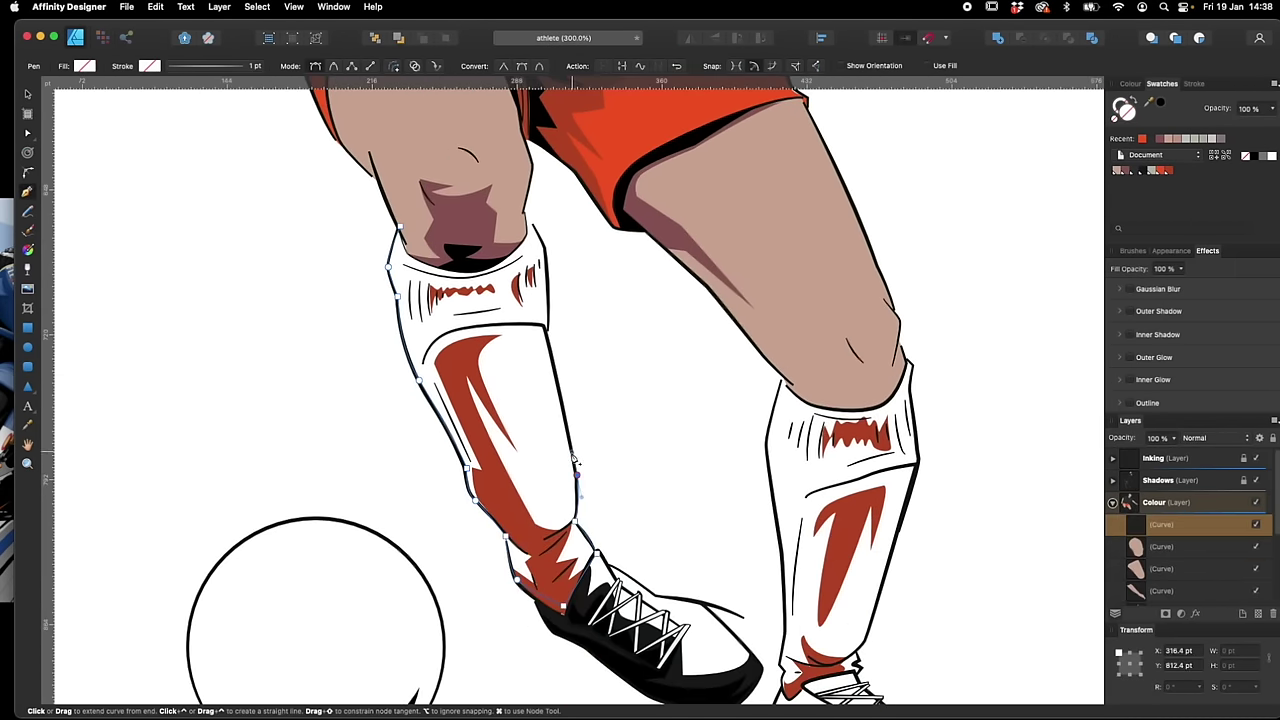
{"action": "scroll", "coordinate": [575, 480], "scroll_direction": "up", "scroll_amount": 5}
{"action": "left_click", "coordinate": [411, 457]}
{"action": "left_click", "coordinate": [1160, 171]}
{"action": "key", "text": "super+shift+bracketleft"}
Outline the standing leg's sock from the cuff down its outer side and across the ankle
{"action": "scroll", "coordinate": [592, 439], "scroll_direction": "down", "scroll_amount": 4}
{"action": "left_click", "coordinate": [586, 430]}
{"action": "scroll", "coordinate": [588, 436], "scroll_direction": "down", "scroll_amount": 5}
{"action": "left_click_drag", "start_coordinate": [585, 489], "coordinate": [587, 520]}
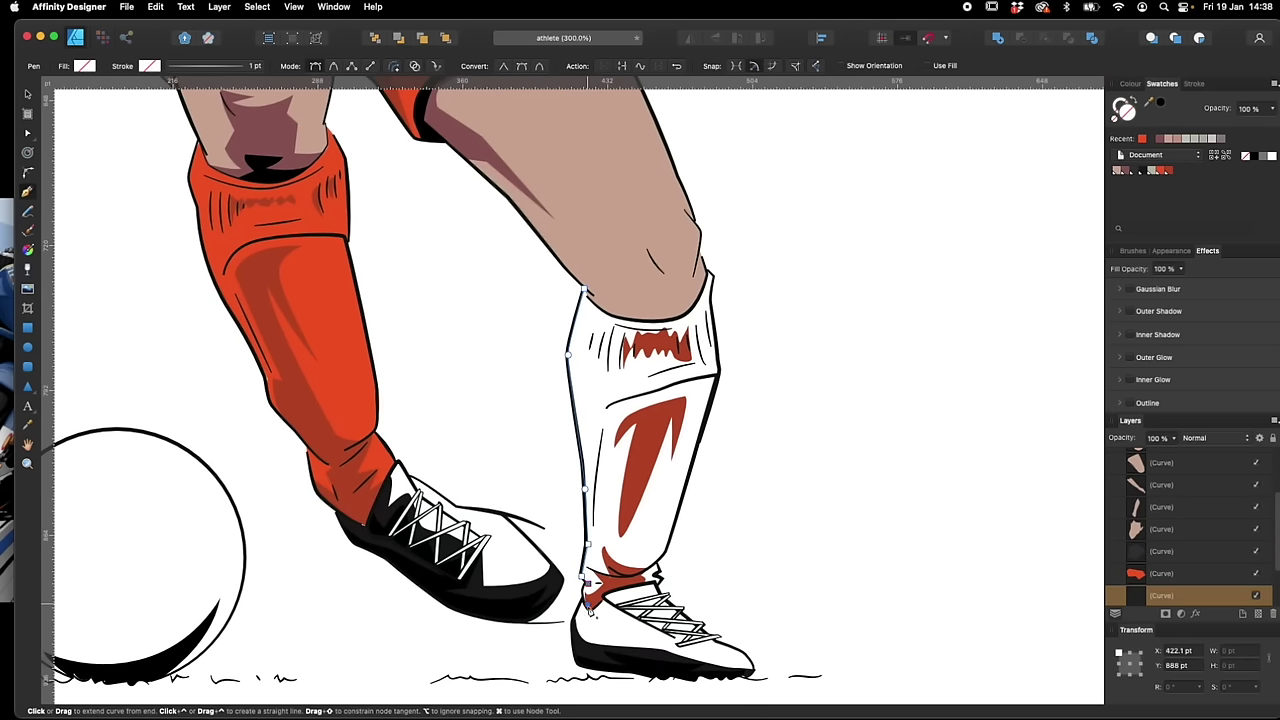
{"action": "left_click", "coordinate": [588, 604]}
{"action": "left_click", "coordinate": [656, 582]}
Close the standing leg's sock outline up to the cuff and fill it with the orange-red global colour
{"action": "left_click", "coordinate": [668, 549]}
{"action": "left_click", "coordinate": [720, 375]}
{"action": "left_click", "coordinate": [714, 277]}
{"action": "left_click", "coordinate": [584, 289]}
{"action": "left_click", "coordinate": [1160, 171]}
{"action": "key", "text": "super+minus"}
{"action": "key", "text": "super+minus"}
{"action": "scroll", "coordinate": [808, 591], "scroll_direction": "down", "scroll_amount": 5}
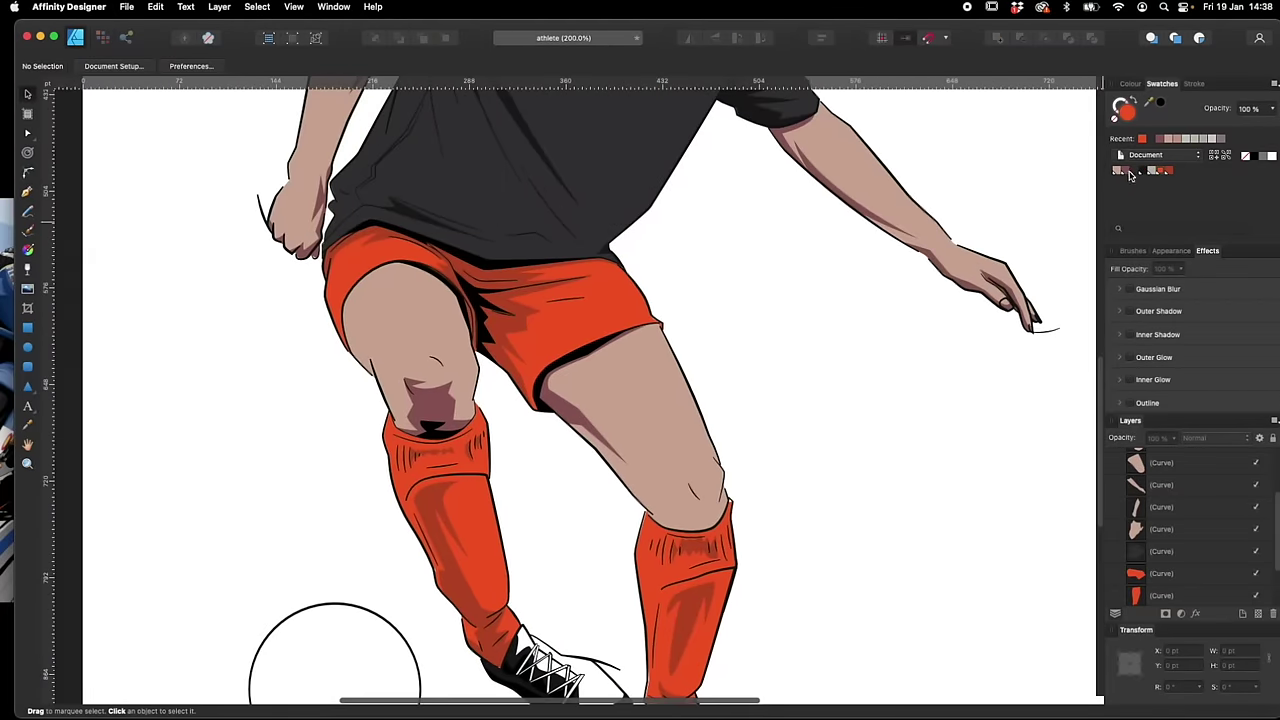
Colour both boots dark grey and place a light grey circle, 125.8 pt wide, inside the ball's outline
{"action": "key", "text": "super+plus"}
{"action": "left_click", "coordinate": [649, 475]}
{"action": "left_click", "coordinate": [701, 537]}
{"action": "left_click", "coordinate": [574, 540]}
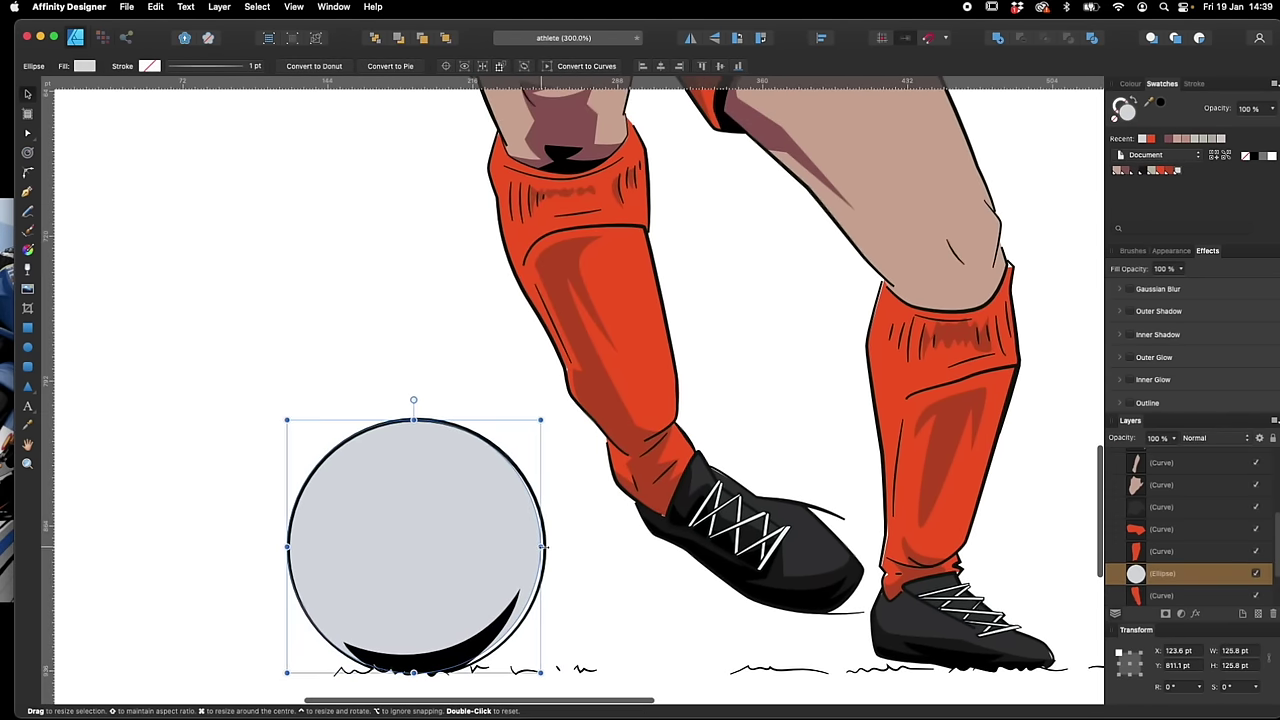
{"action": "left_click", "coordinate": [840, 460]}
Add a dark brown global colour to the document palette for the hair
{"action": "scroll", "coordinate": [931, 489], "scroll_direction": "up", "scroll_amount": 10}
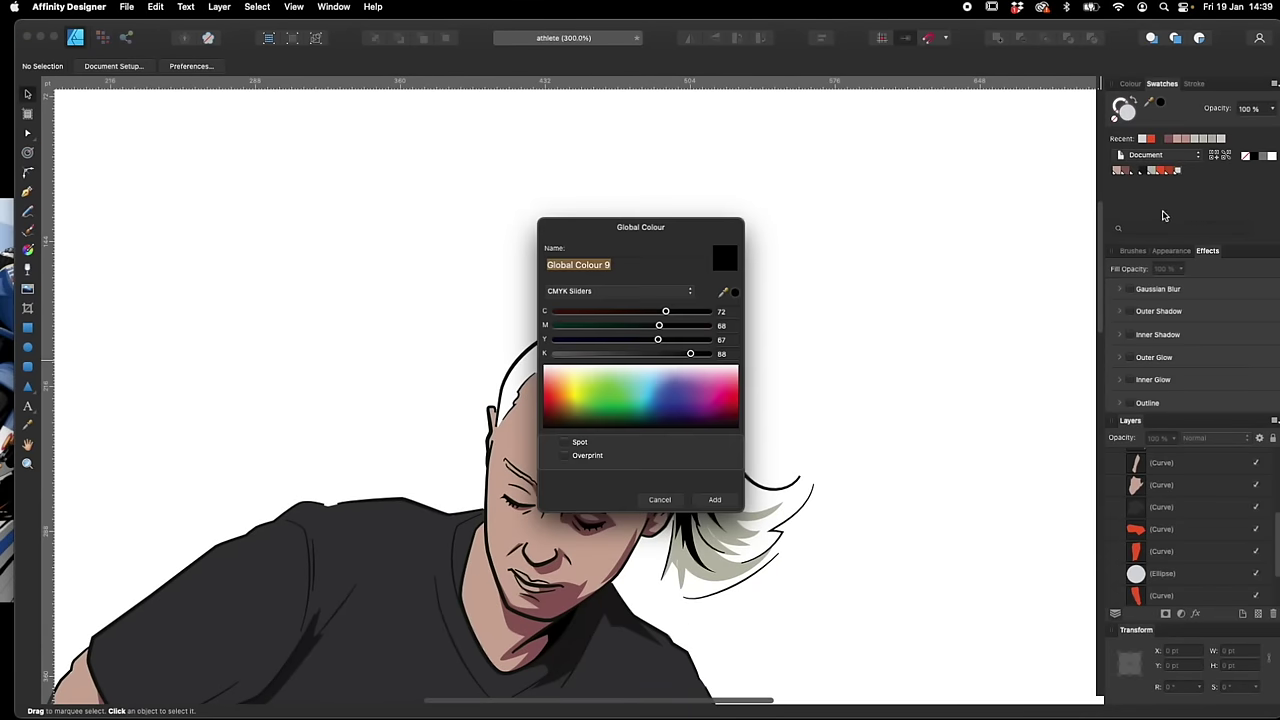
{"action": "left_click_drag", "start_coordinate": [655, 312], "coordinate": [620, 312]}
{"action": "left_click", "coordinate": [715, 501]}
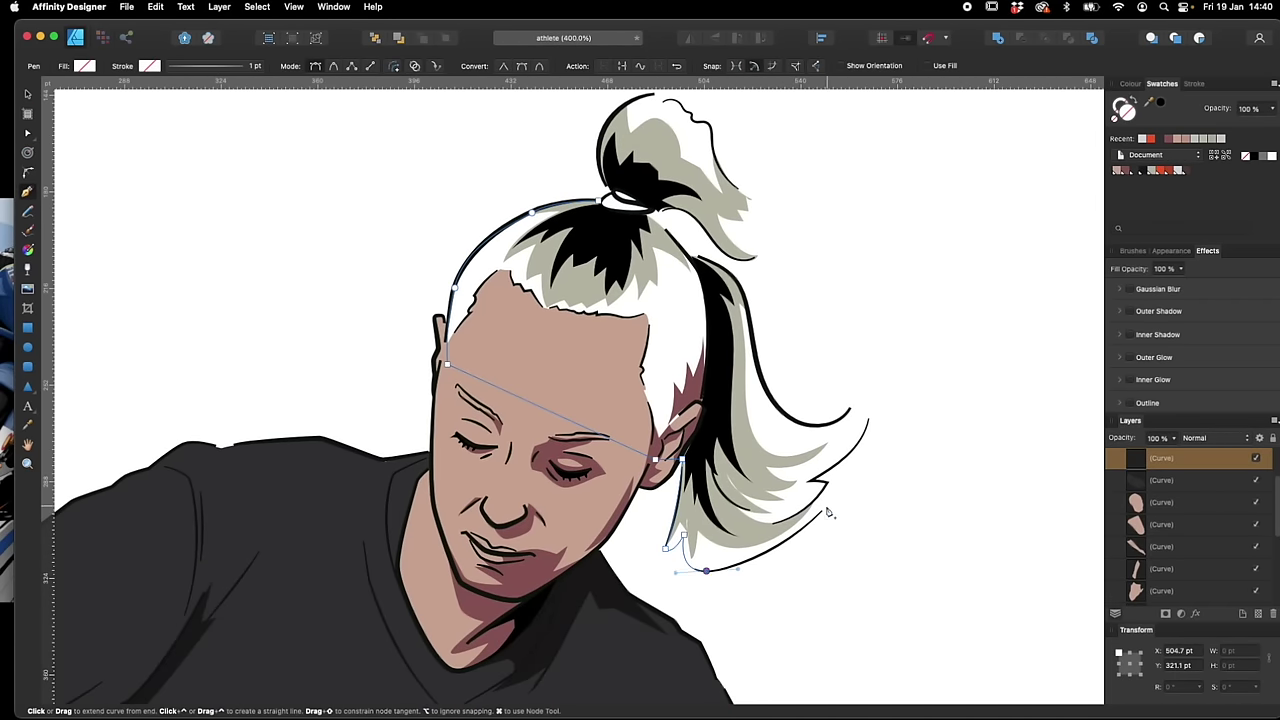
Continue the hair outline along the ponytail's jagged lower edge and around its outer tip
{"action": "left_click", "coordinate": [824, 511]}
{"action": "left_click", "coordinate": [829, 483]}
{"action": "left_click", "coordinate": [870, 416]}
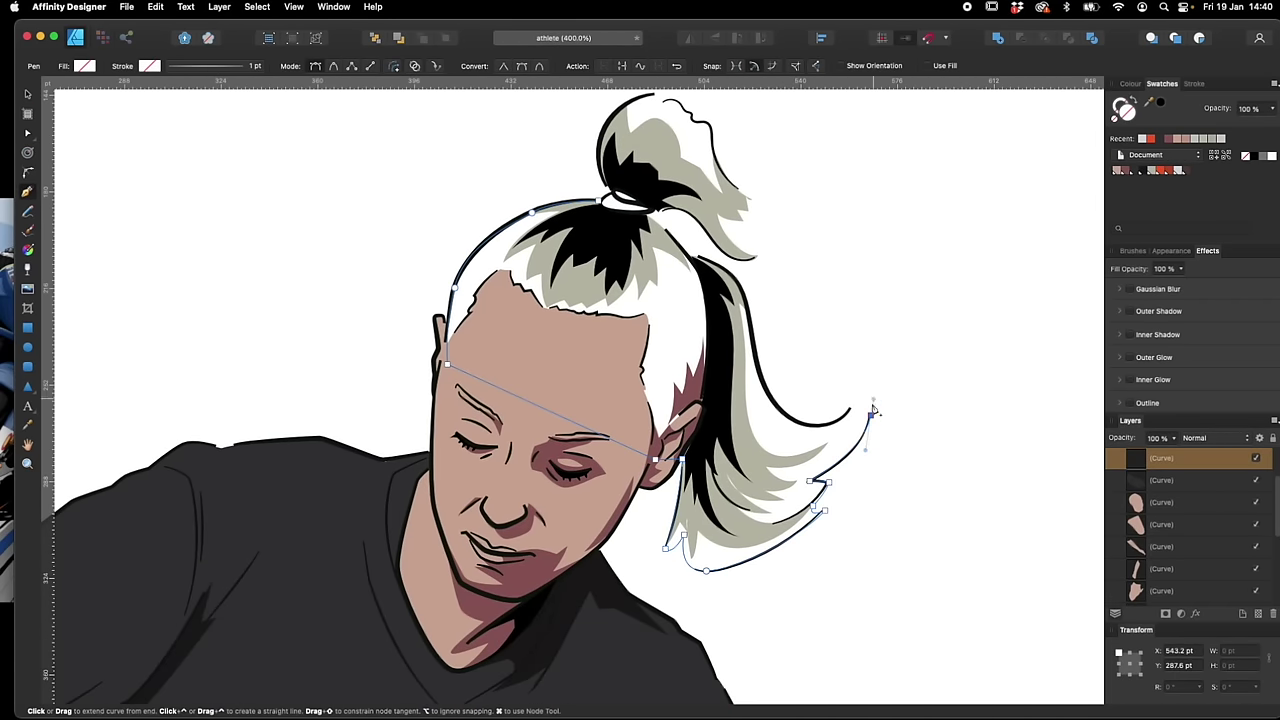
{"action": "left_click", "coordinate": [858, 403]}
{"action": "left_click", "coordinate": [782, 410]}
Trace the hair outline around the topknot to close it, and fill the shape with the brown hair colour
{"action": "scroll", "coordinate": [760, 254], "scroll_direction": "up", "scroll_amount": 5}
{"action": "left_click", "coordinate": [645, 427]}
{"action": "left_click", "coordinate": [720, 427]}
{"action": "left_click", "coordinate": [720, 416]}
{"action": "left_click", "coordinate": [737, 373]}
{"action": "left_click", "coordinate": [668, 298]}
{"action": "left_click", "coordinate": [621, 272]}
{"action": "left_click", "coordinate": [556, 323]}
{"action": "left_click", "coordinate": [557, 373]}
{"action": "left_click", "coordinate": [1187, 170]}
{"action": "key", "text": "v"}
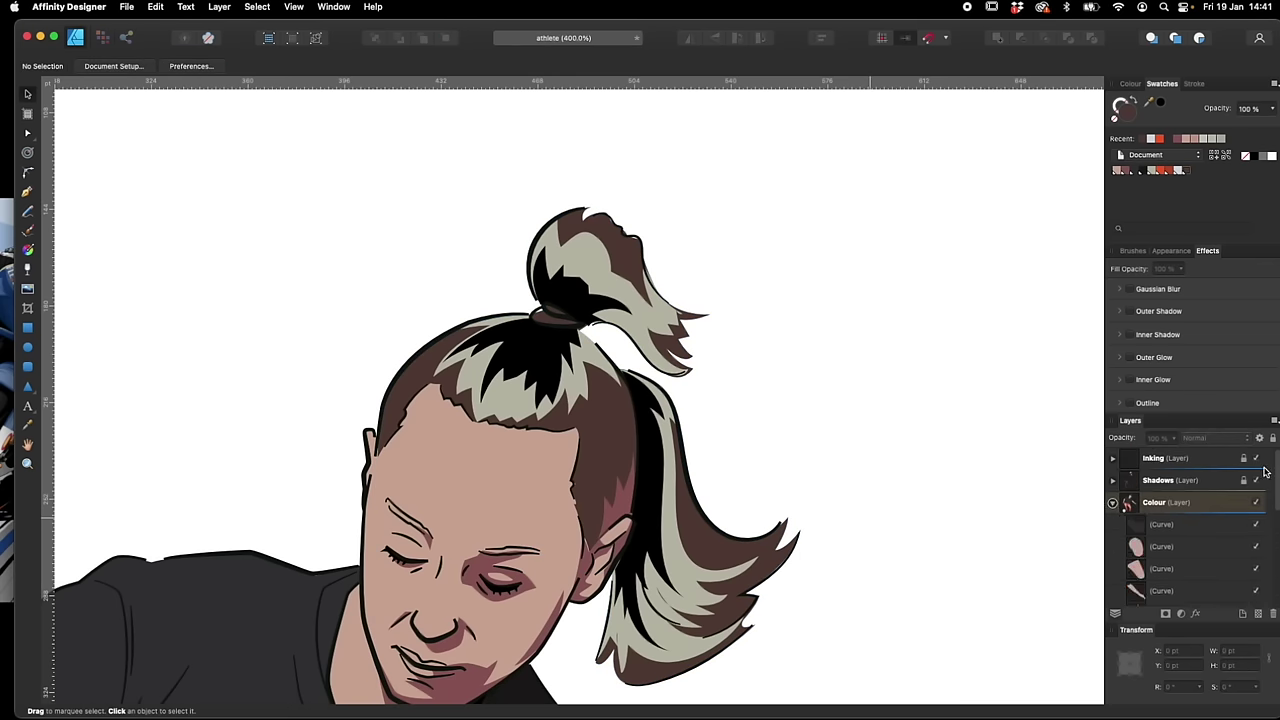
Change the hair shadows' global colour to a deep brown and recolour the shadow beside the ear to match
{"action": "left_click_drag", "start_coordinate": [1200, 219], "coordinate": [1223, 248]}
{"action": "left_click", "coordinate": [928, 428]}
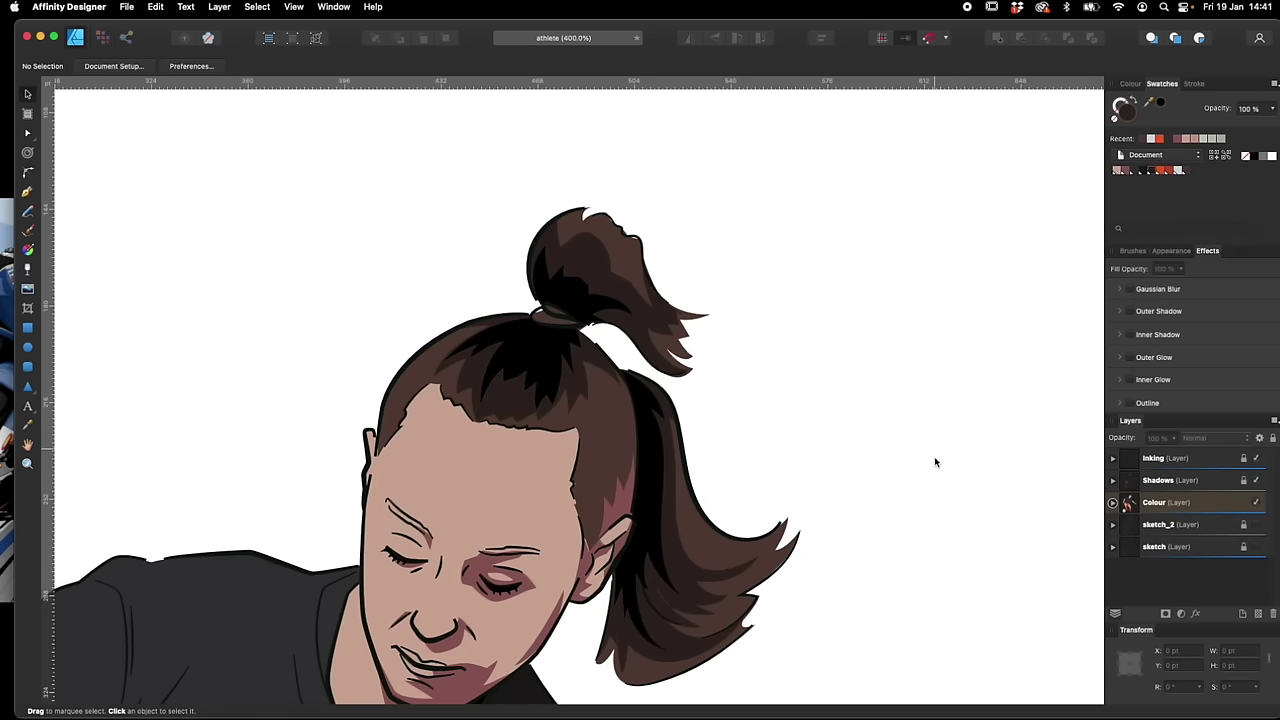
{"action": "left_click", "coordinate": [1244, 481]}
{"action": "left_click", "coordinate": [621, 491]}
{"action": "left_click", "coordinate": [1145, 170]}
{"action": "left_click", "coordinate": [1152, 171]}
{"action": "left_click", "coordinate": [940, 390]}
{"action": "left_click_drag", "start_coordinate": [779, 467], "coordinate": [763, 534]}
Lock the Shadows layer and draw the hair tie in orange-red on the Colour layer
{"action": "left_click", "coordinate": [1244, 481]}
{"action": "left_click", "coordinate": [1231, 507]}
{"action": "left_click", "coordinate": [854, 501]}
{"action": "key", "text": "p"}
{"action": "left_click", "coordinate": [525, 368]}
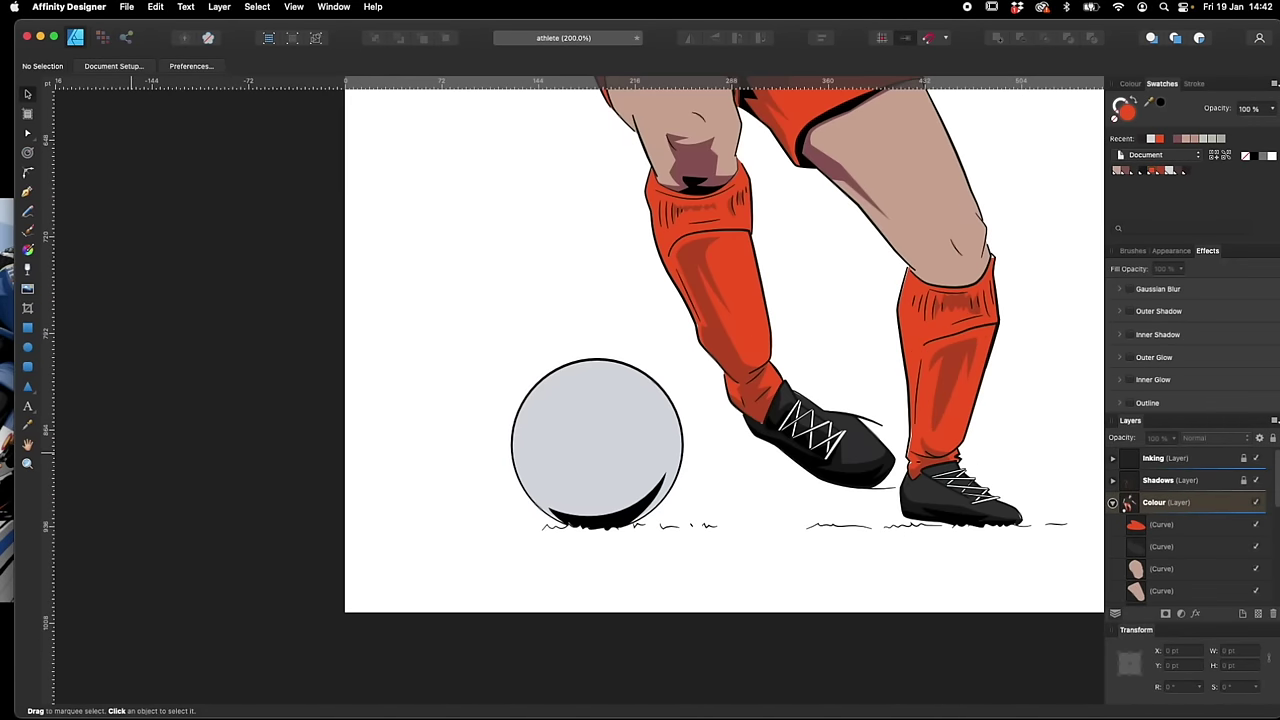
Widen the ball's grey circle to 128.1 pt so it meets the inked outline
{"action": "left_click", "coordinate": [614, 502]}
{"action": "left_click_drag", "start_coordinate": [614, 502], "coordinate": [571, 582]}
{"action": "scroll", "coordinate": [1186, 520], "scroll_direction": "up", "scroll_amount": 10}
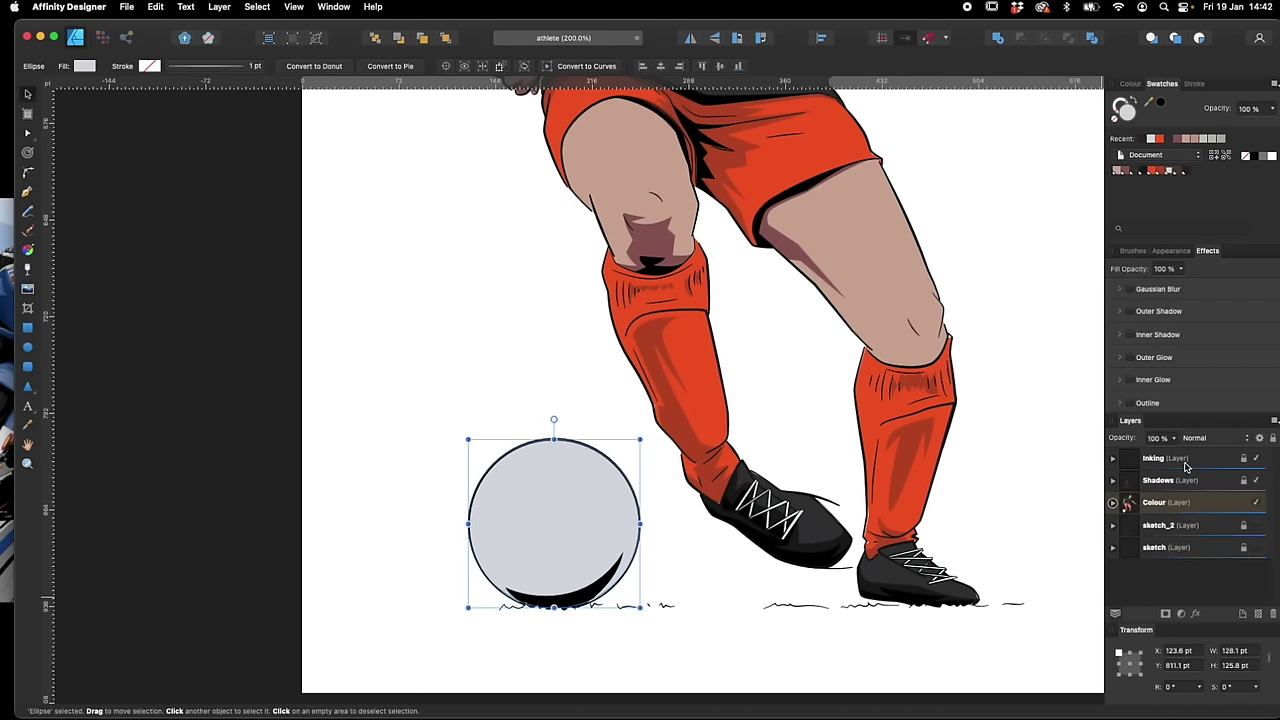
Unlock the Shadows layer and trace a crescent-shaped shadow along the lower part of the ball
{"action": "left_click", "coordinate": [1244, 503]}
{"action": "left_click", "coordinate": [1244, 481]}
{"action": "left_click", "coordinate": [686, 582]}
{"action": "key", "text": "p"}
{"action": "left_click", "coordinate": [521, 602]}
{"action": "left_click_drag", "start_coordinate": [603, 529], "coordinate": [618, 466]}
{"action": "left_click", "coordinate": [572, 577]}
{"action": "left_click_drag", "start_coordinate": [589, 601], "coordinate": [556, 601]}
{"action": "left_click", "coordinate": [521, 602]}
Add a grey global colour for the ball's shadow, apply it to the crescent and adjust its tint
{"action": "left_click", "coordinate": [1169, 170]}
{"action": "left_click", "coordinate": [1274, 84]}
{"action": "left_click_drag", "start_coordinate": [680, 351], "coordinate": [556, 351]}
{"action": "left_click", "coordinate": [714, 498]}
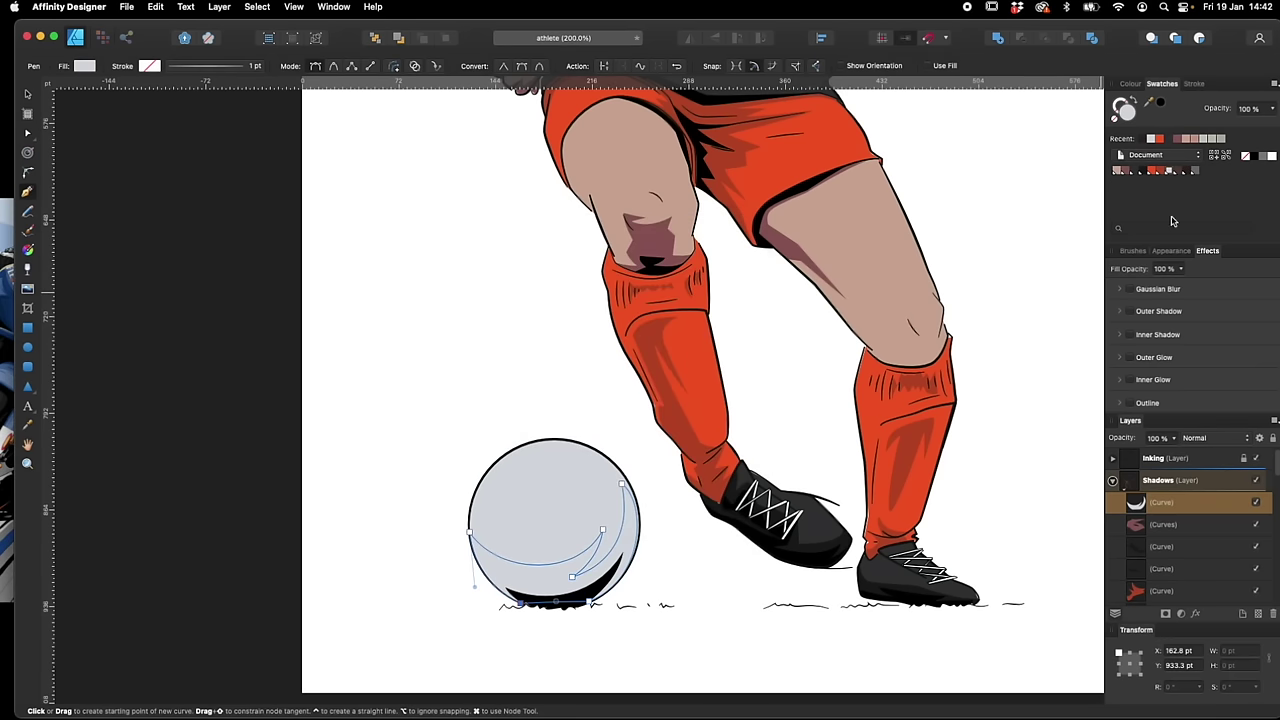
{"action": "double_click", "coordinate": [1195, 170]}
{"action": "left_click_drag", "start_coordinate": [1184, 220], "coordinate": [1192, 220]}
{"action": "left_click_drag", "start_coordinate": [1182, 235], "coordinate": [1188, 206]}
{"action": "left_click", "coordinate": [997, 411]}
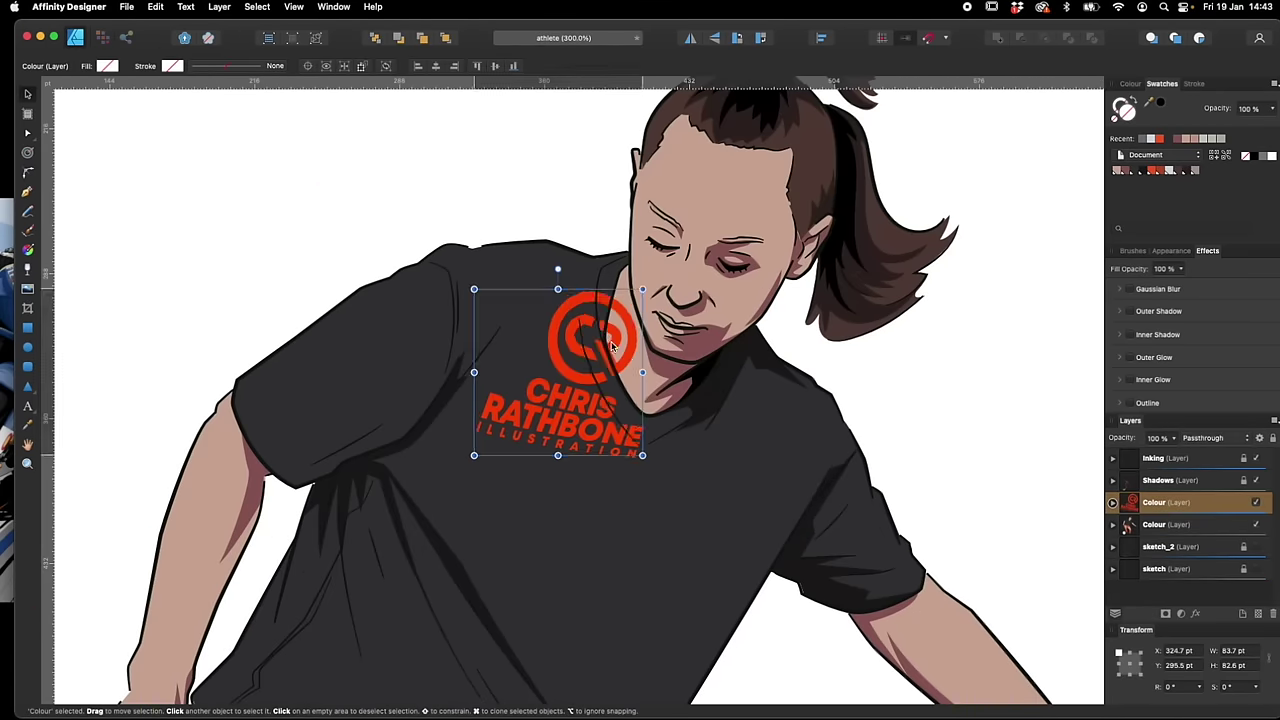
Place the red logo on the shirt's chest, rotated -10.5° and sheared 7.1°, at 85.2 pt wide
{"action": "left_click_drag", "start_coordinate": [628, 298], "coordinate": [660, 533]}
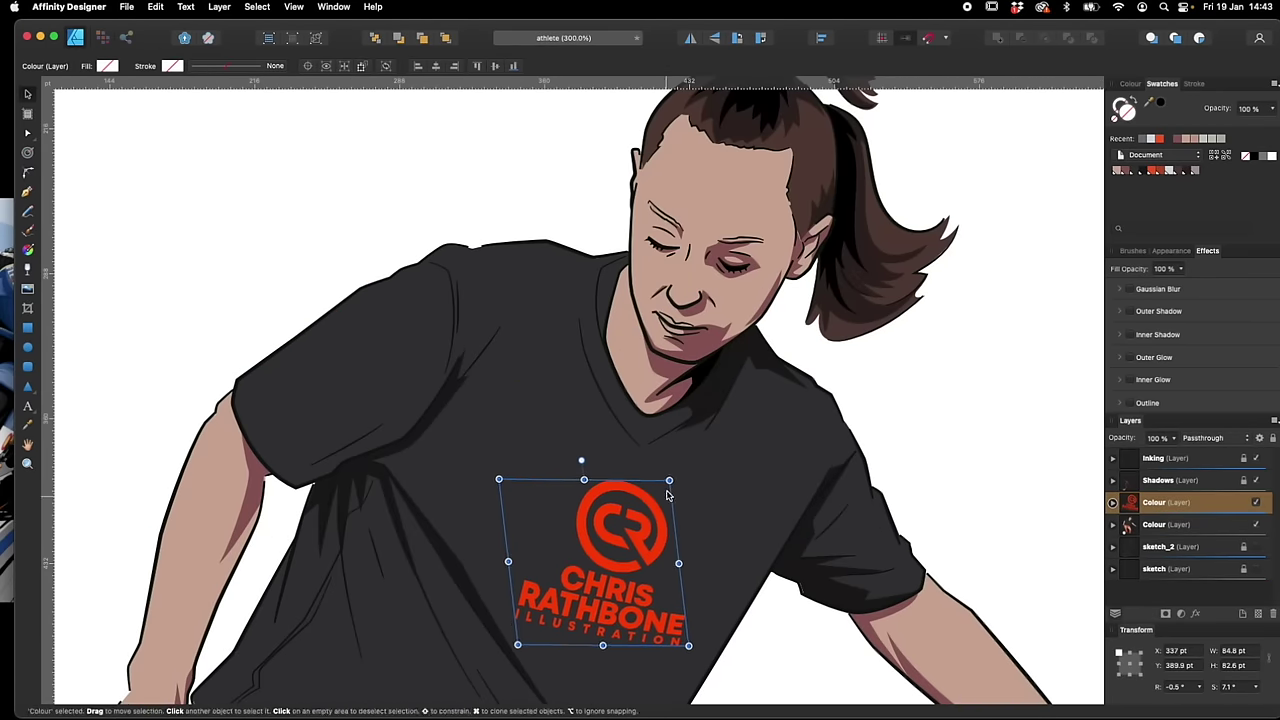
{"action": "key", "text": "super+minus"}
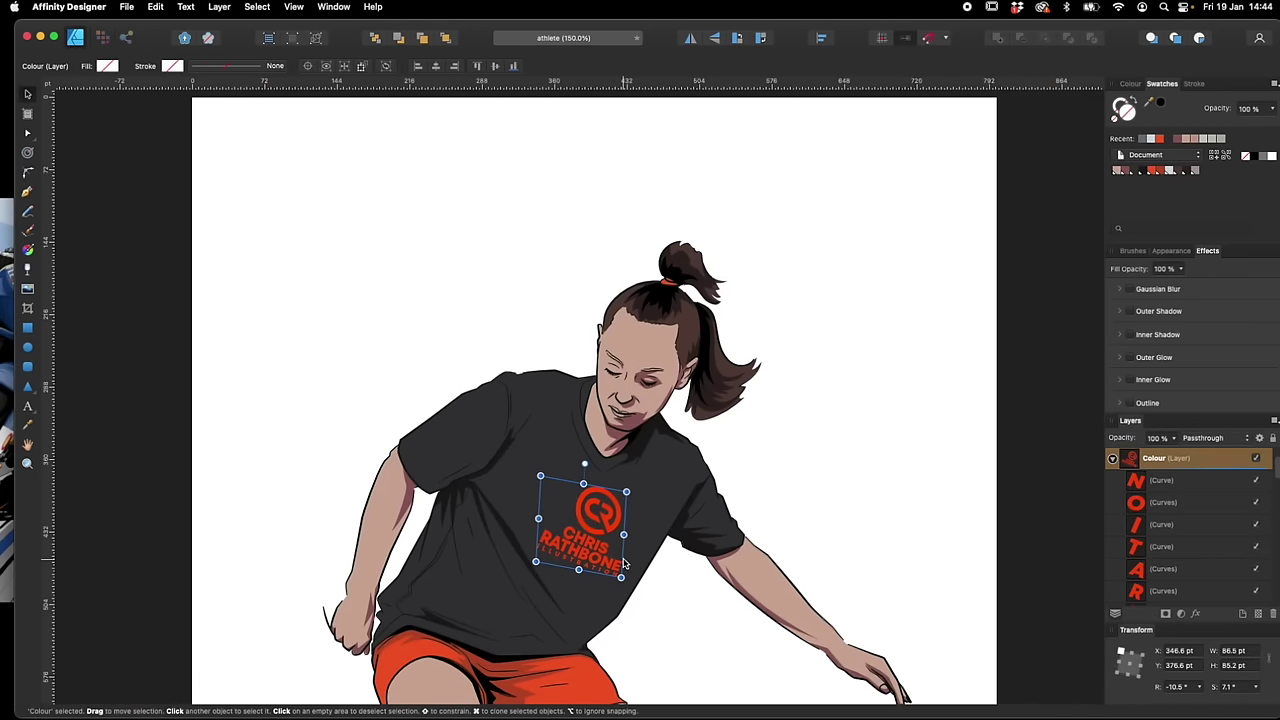
{"action": "key", "text": "super+plus"}
{"action": "scroll", "coordinate": [622, 560], "scroll_direction": "down", "scroll_amount": 4}
{"action": "left_click_drag", "start_coordinate": [479, 456], "coordinate": [484, 434]}
{"action": "left_click_drag", "start_coordinate": [636, 461], "coordinate": [633, 460]}
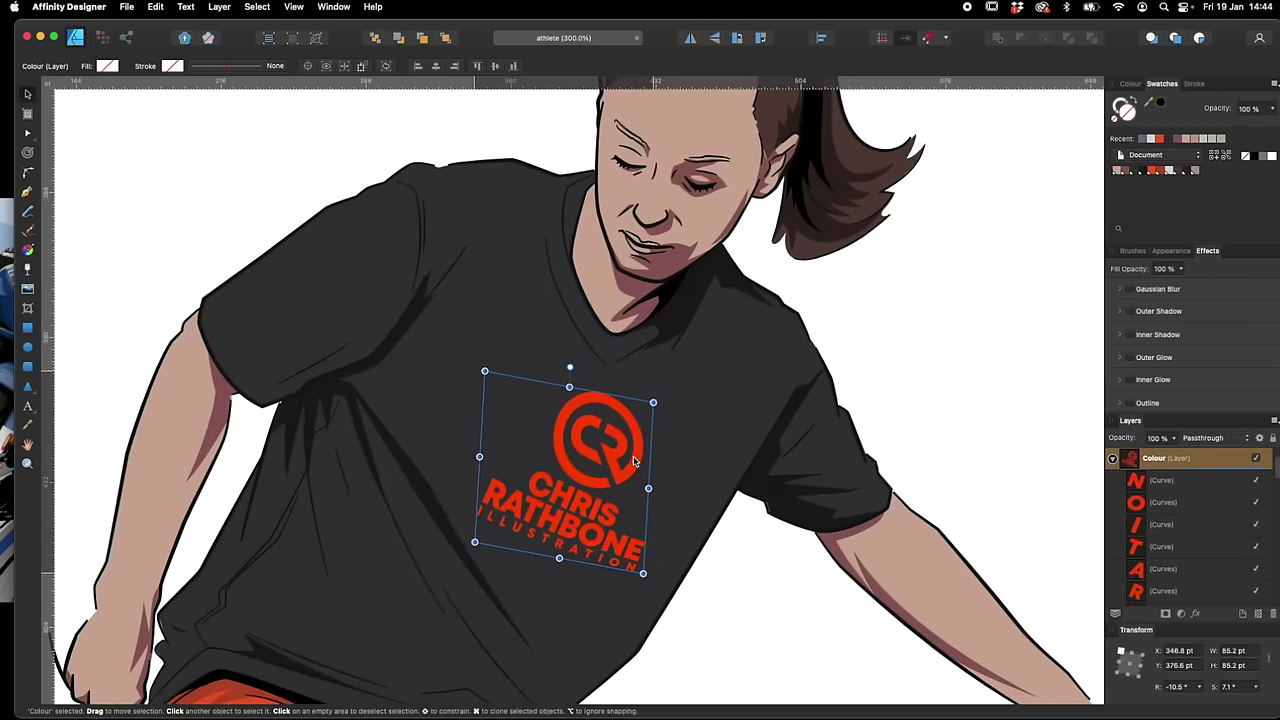
Draw a page-covering rectangle behind the artwork and add a global colour named Background at CMYK 49, 40, 27, 7
{"action": "key", "text": "super+0"}
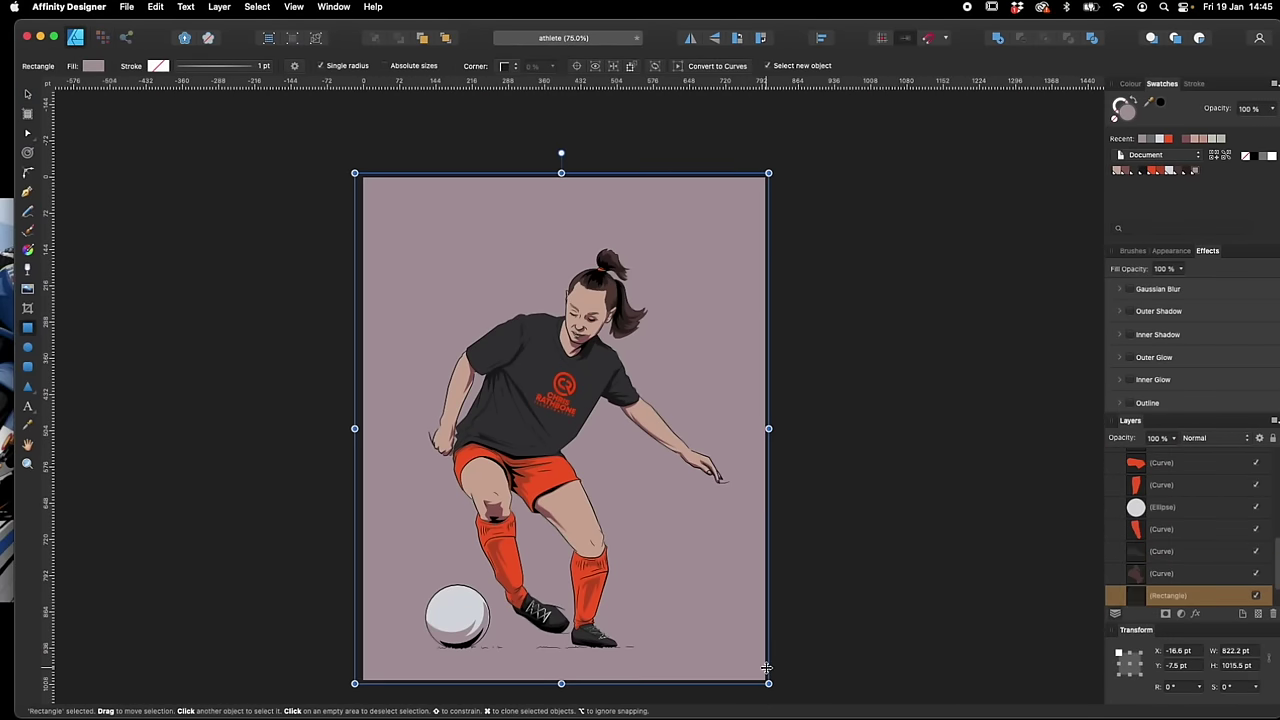
{"action": "left_click", "coordinate": [1274, 83]}
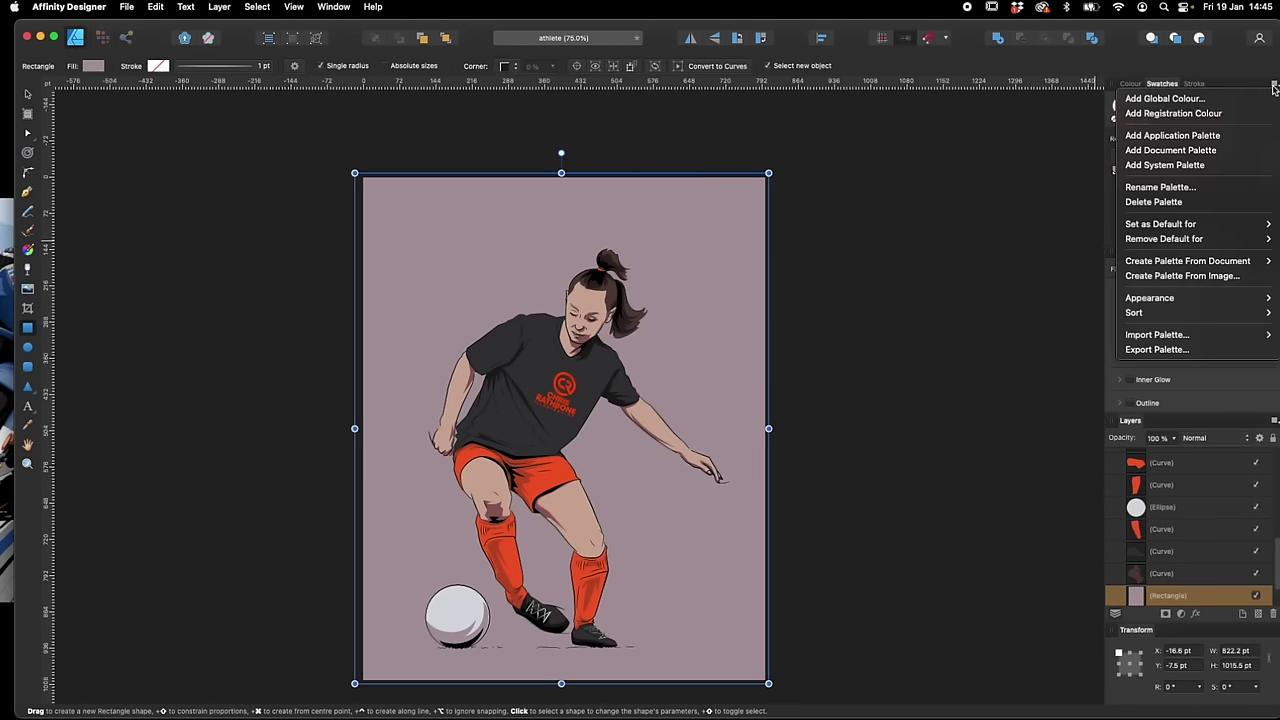
{"action": "left_click", "coordinate": [1165, 99]}
{"action": "type", "text": "Background"}
{"action": "left_click_drag", "start_coordinate": [689, 354], "coordinate": [565, 354]}
{"action": "left_click_drag", "start_coordinate": [666, 311], "coordinate": [646, 311]}
{"action": "left_click_drag", "start_coordinate": [658, 325], "coordinate": [617, 325]}
{"action": "left_click_drag", "start_coordinate": [658, 339], "coordinate": [597, 339]}
{"action": "left_click_drag", "start_coordinate": [646, 311], "coordinate": [630, 312]}
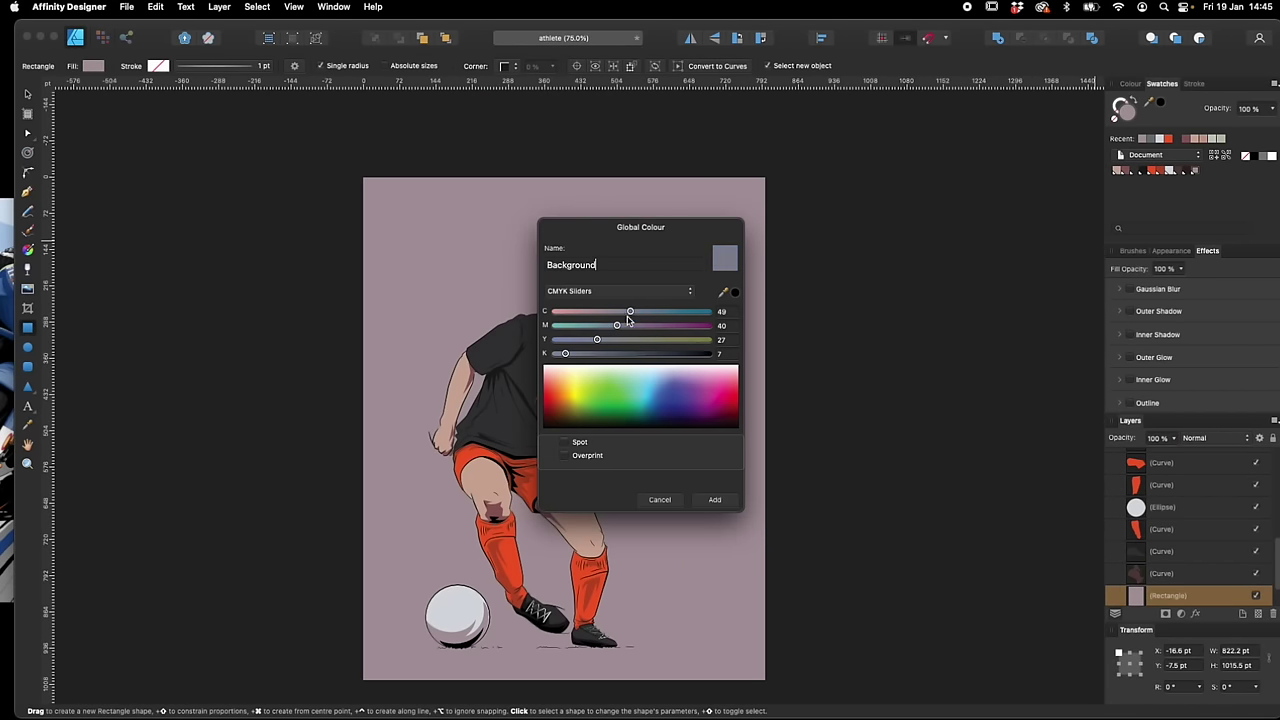
{"action": "left_click", "coordinate": [715, 500]}
Apply the Background global colour to the rectangle and collapse the Colour layer
{"action": "left_click", "coordinate": [1204, 170]}
{"action": "key", "text": "v"}
{"action": "left_click", "coordinate": [838, 439]}
{"action": "left_click_drag", "start_coordinate": [1131, 421], "coordinate": [1135, 421]}
{"action": "scroll", "coordinate": [1157, 460], "scroll_direction": "up", "scroll_amount": 10}
{"action": "left_click", "coordinate": [1116, 502]}
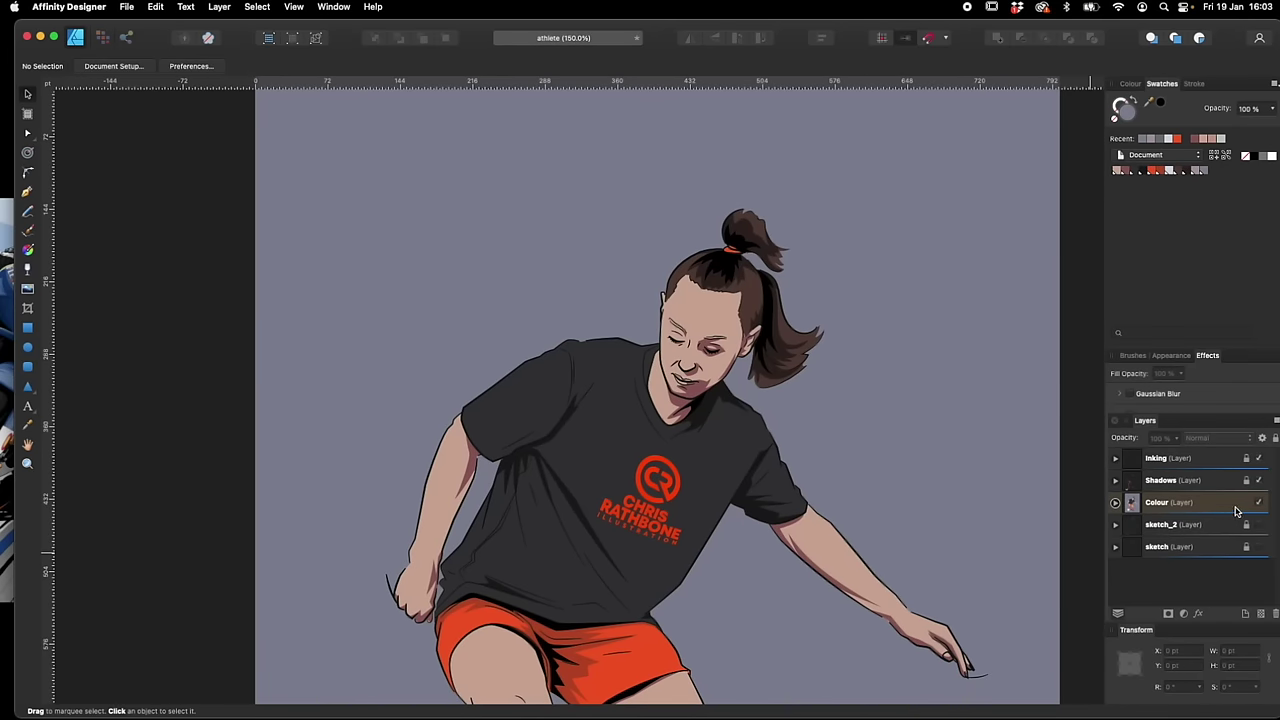
Lock the Colour layer and add a new layer named Lowlights directly above it
{"action": "left_click", "coordinate": [1243, 508]}
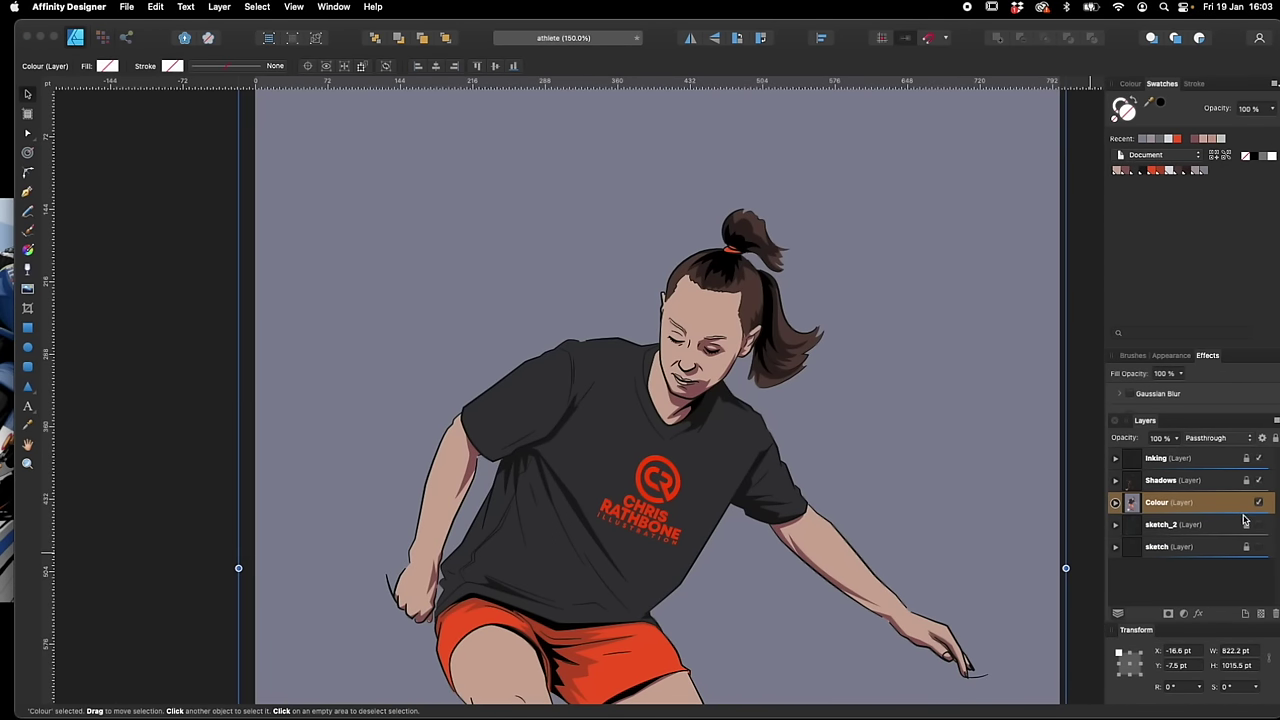
{"action": "left_click", "coordinate": [1274, 440]}
{"action": "left_click", "coordinate": [1245, 614]}
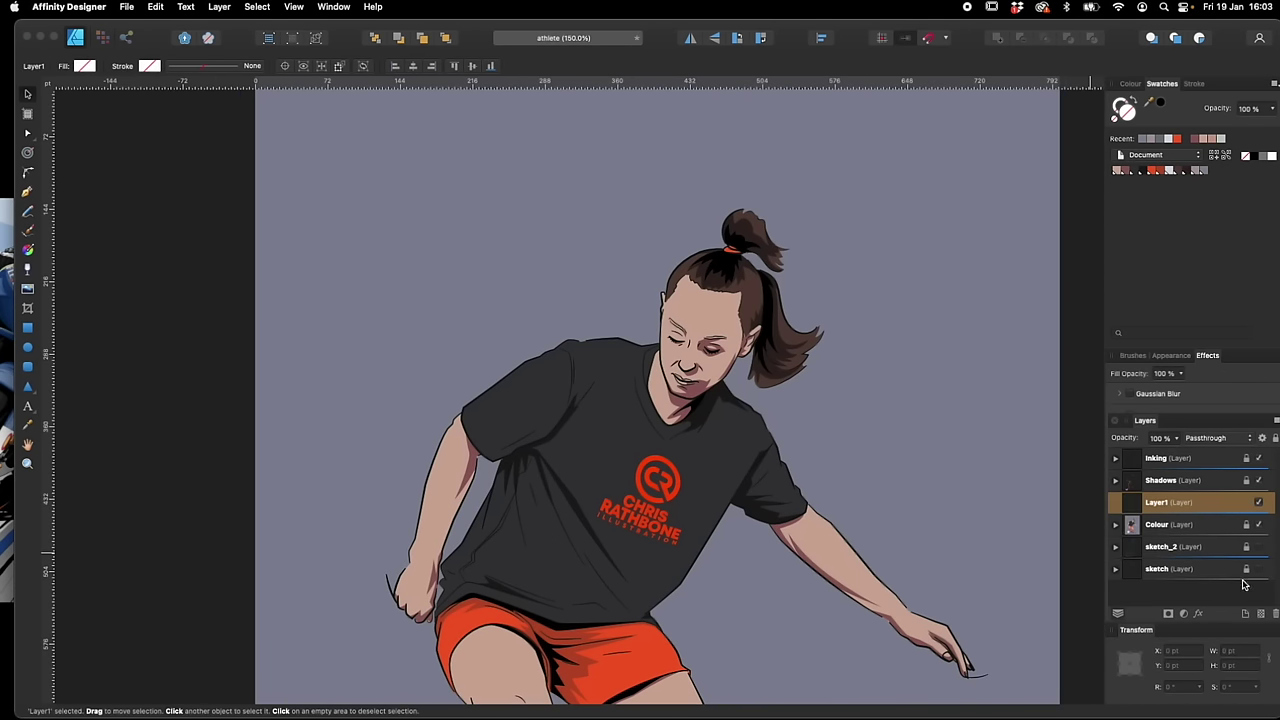
{"action": "double_click", "coordinate": [1157, 503]}
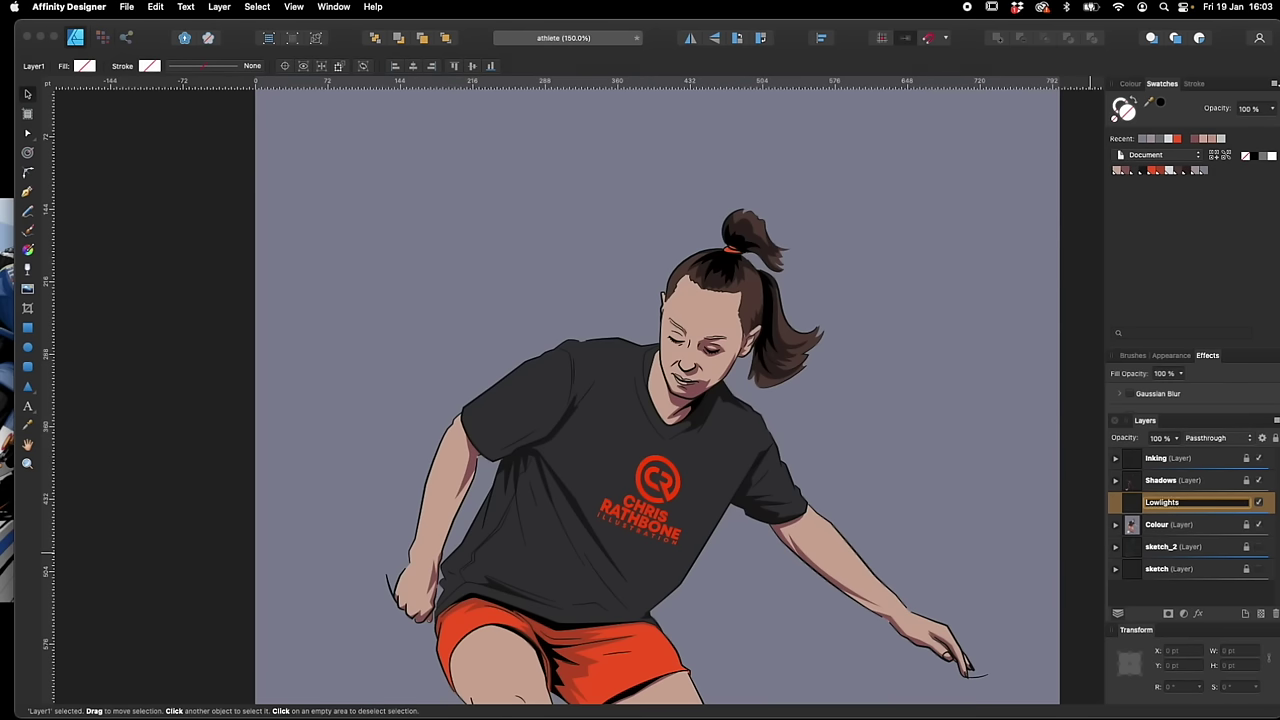
{"action": "key", "text": "Return"}
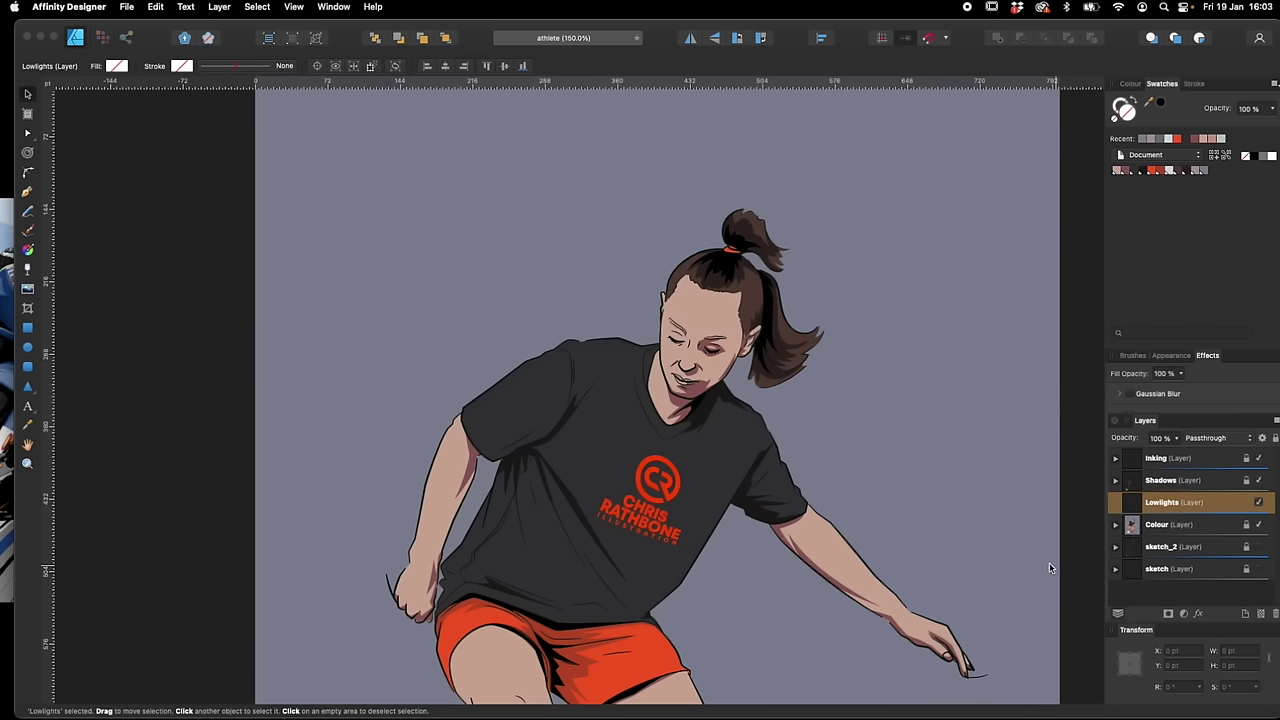
Start a Pen outline for the face lowlight at the temple hairline, running down to the outer end of the nearby eyebrow
{"action": "key", "text": "super+plus"}
{"action": "key", "text": "super+plus"}
{"action": "key", "text": "super+plus"}
{"action": "left_click_drag", "start_coordinate": [924, 426], "coordinate": [674, 594]}
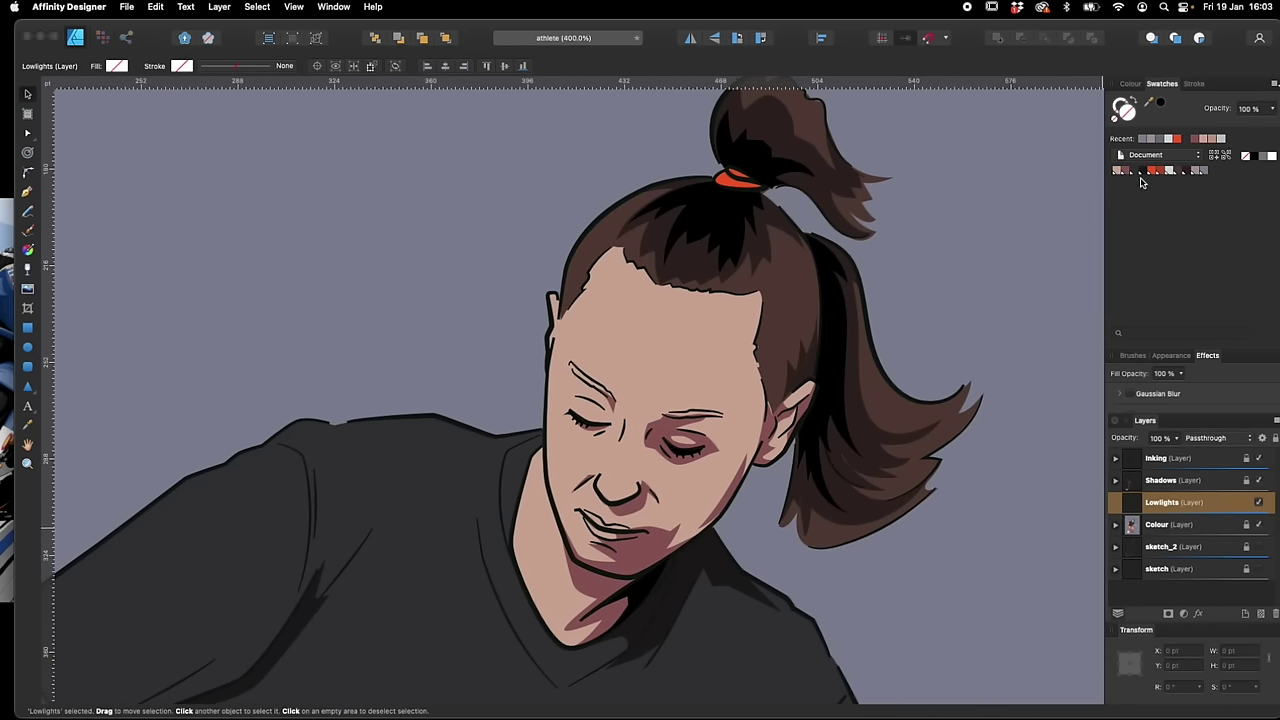
{"action": "left_click", "coordinate": [1125, 172]}
{"action": "scroll", "coordinate": [782, 447], "scroll_direction": "up", "scroll_amount": 2}
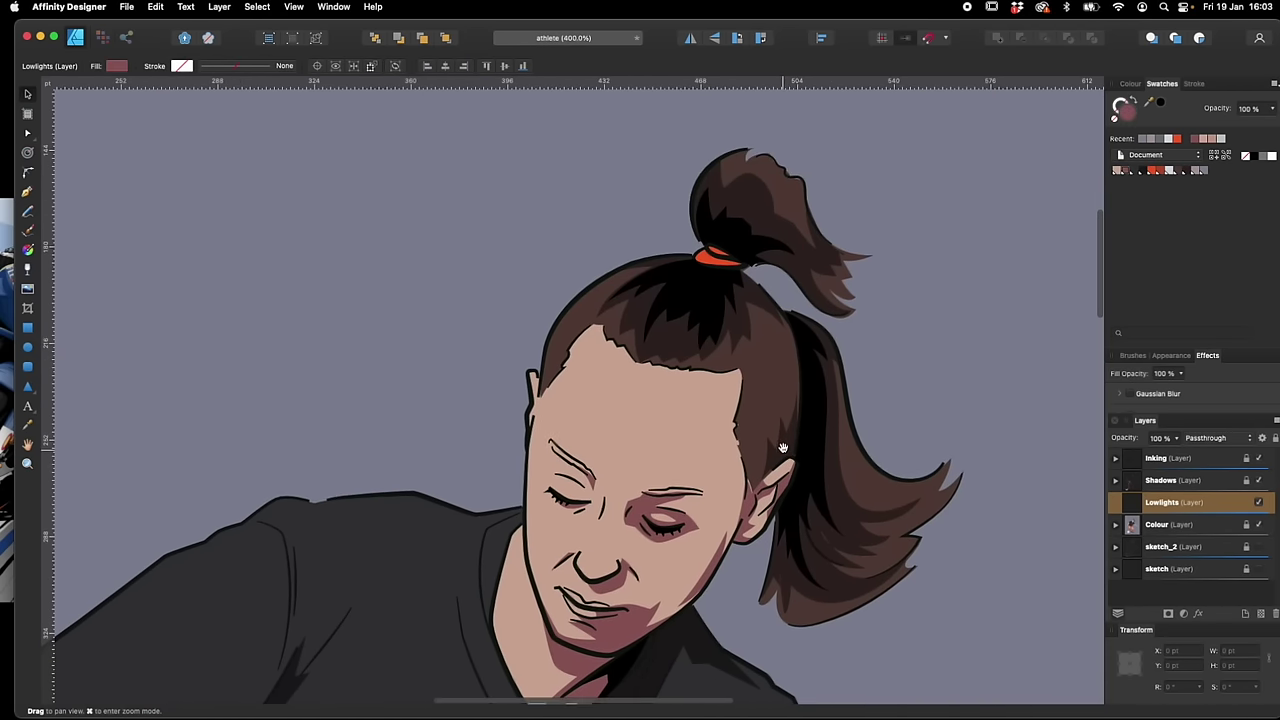
{"action": "key", "text": "p"}
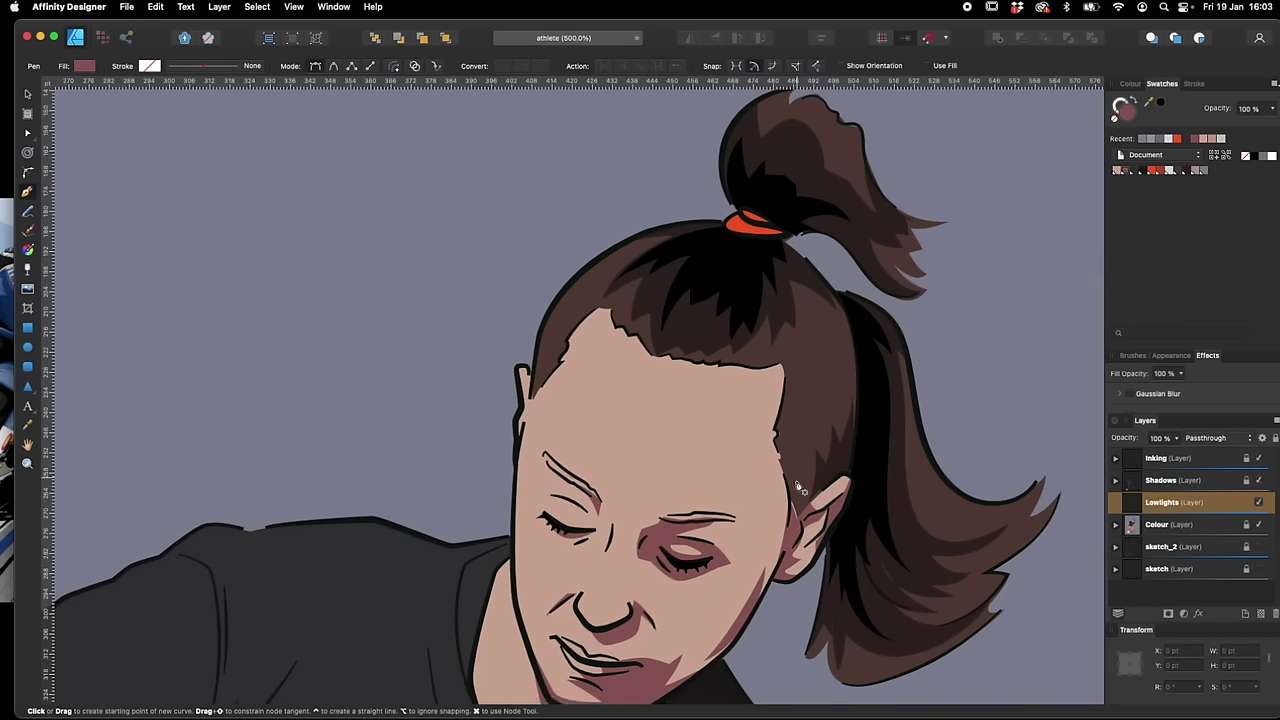
{"action": "left_click", "coordinate": [773, 450]}
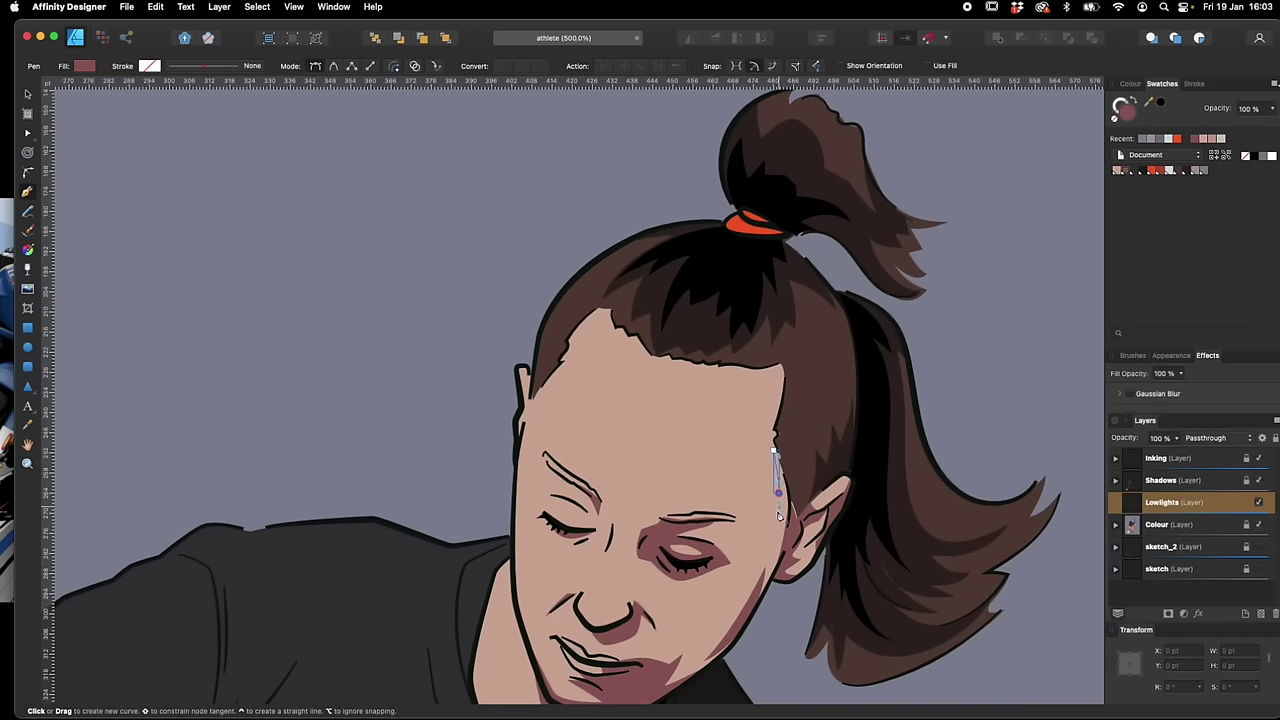
{"action": "left_click_drag", "start_coordinate": [780, 514], "coordinate": [780, 517]}
{"action": "left_click", "coordinate": [763, 528]}
{"action": "left_click", "coordinate": [738, 516]}
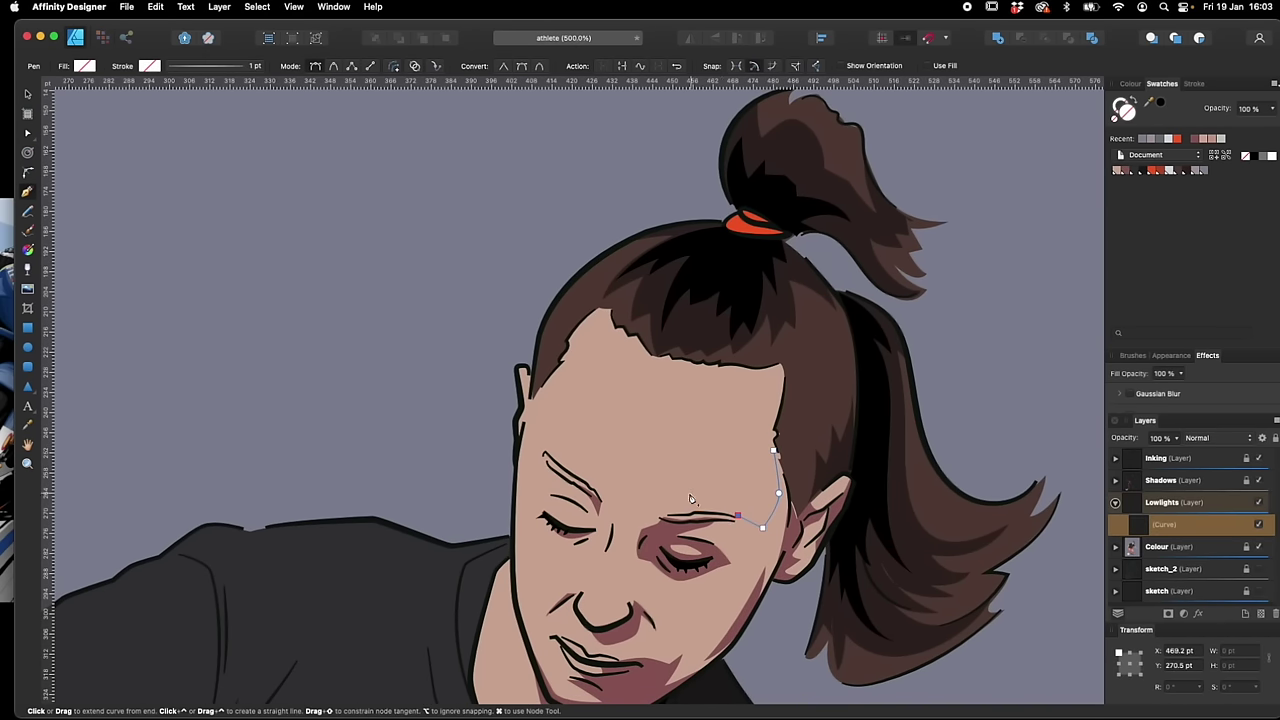
Continue the lowlight outline along the eyebrow to just past its inner end
{"action": "left_click", "coordinate": [707, 516]}
{"action": "left_click", "coordinate": [694, 521]}
{"action": "key", "text": "super+z"}
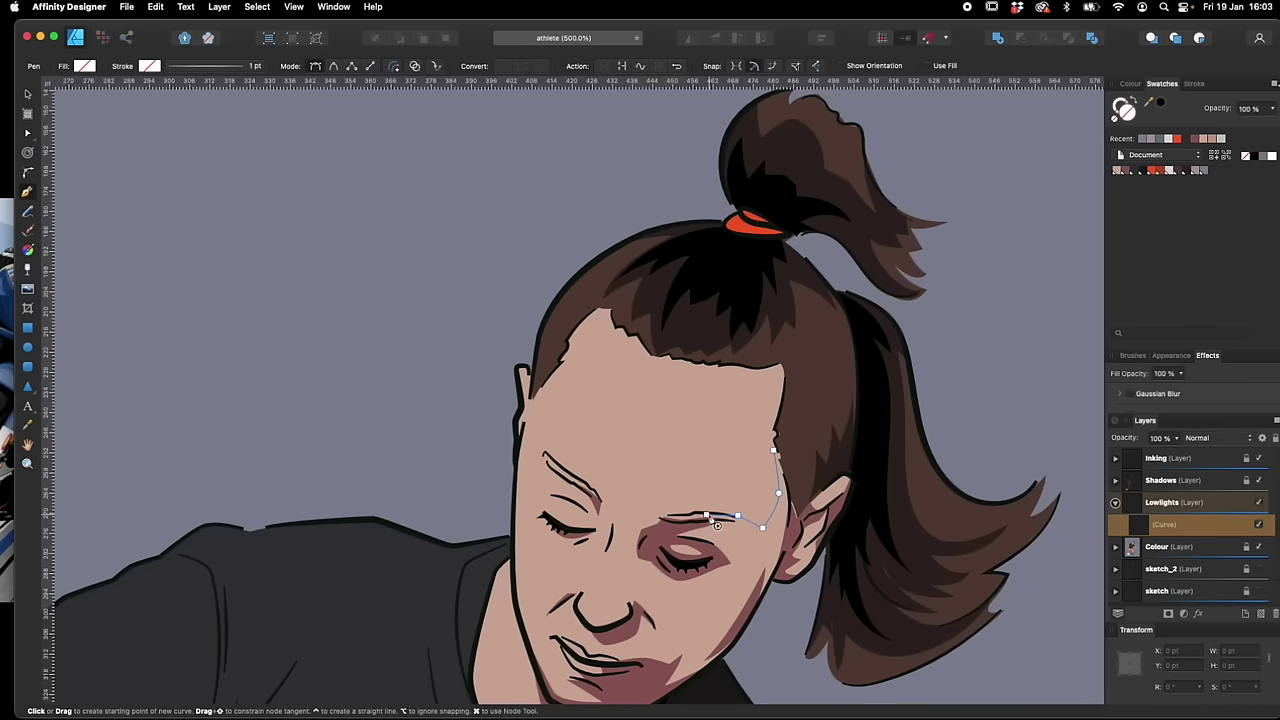
{"action": "left_click", "coordinate": [694, 521]}
{"action": "left_click", "coordinate": [687, 518]}
{"action": "key", "text": "super+equal"}
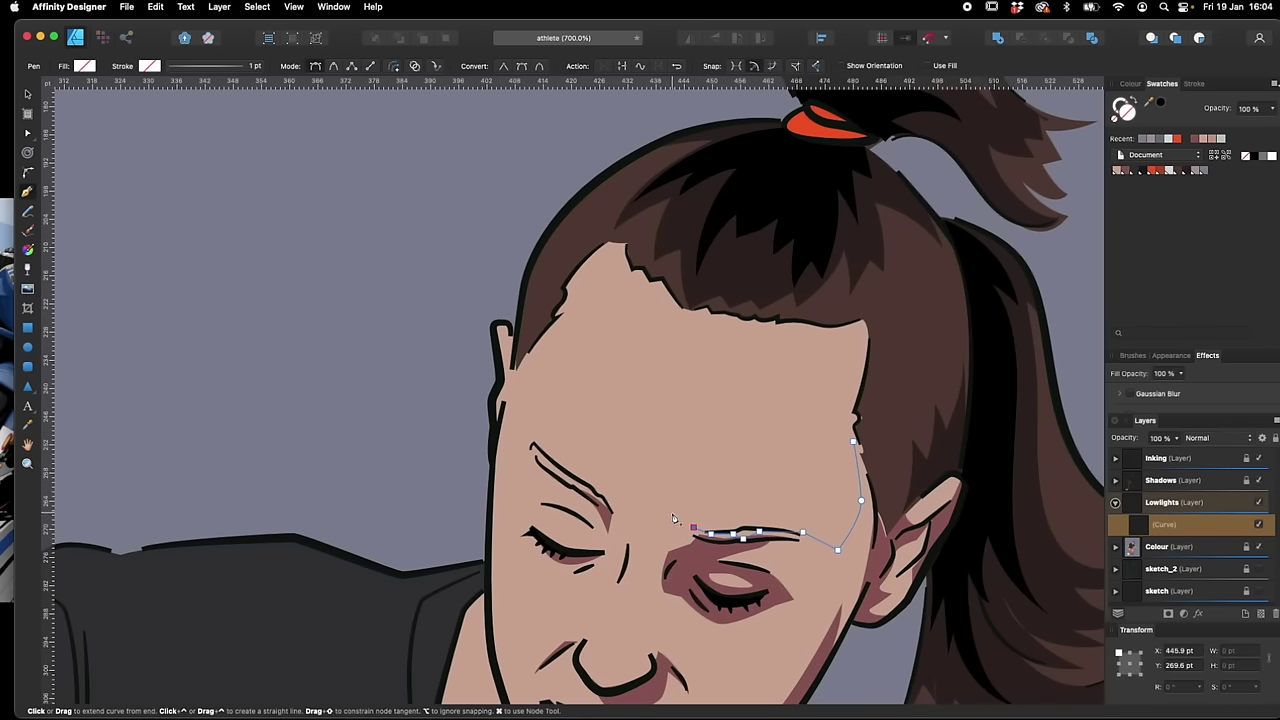
Continue the lowlight outline from the inner brow down the side of the nose to the underside of its tip
{"action": "scroll", "coordinate": [660, 623], "scroll_direction": "down", "scroll_amount": 3}
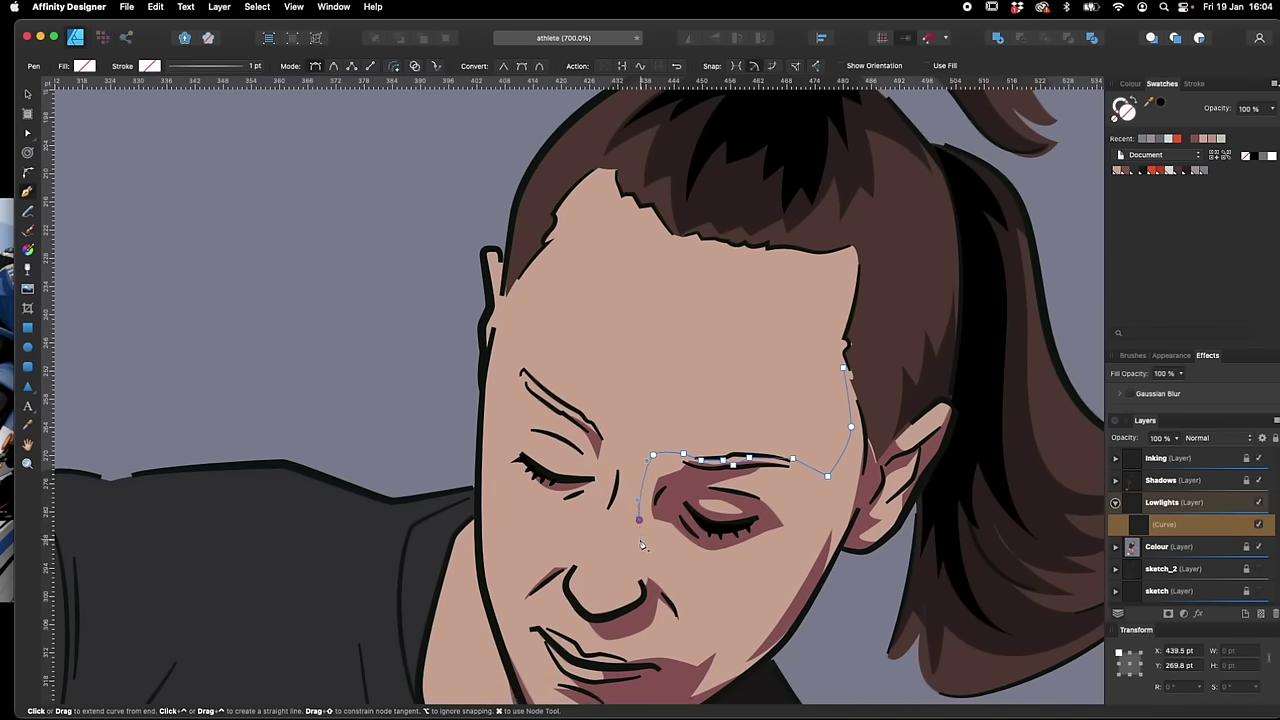
{"action": "scroll", "coordinate": [642, 545], "scroll_direction": "down", "scroll_amount": 1}
{"action": "left_click", "coordinate": [641, 522]}
{"action": "left_click", "coordinate": [626, 546]}
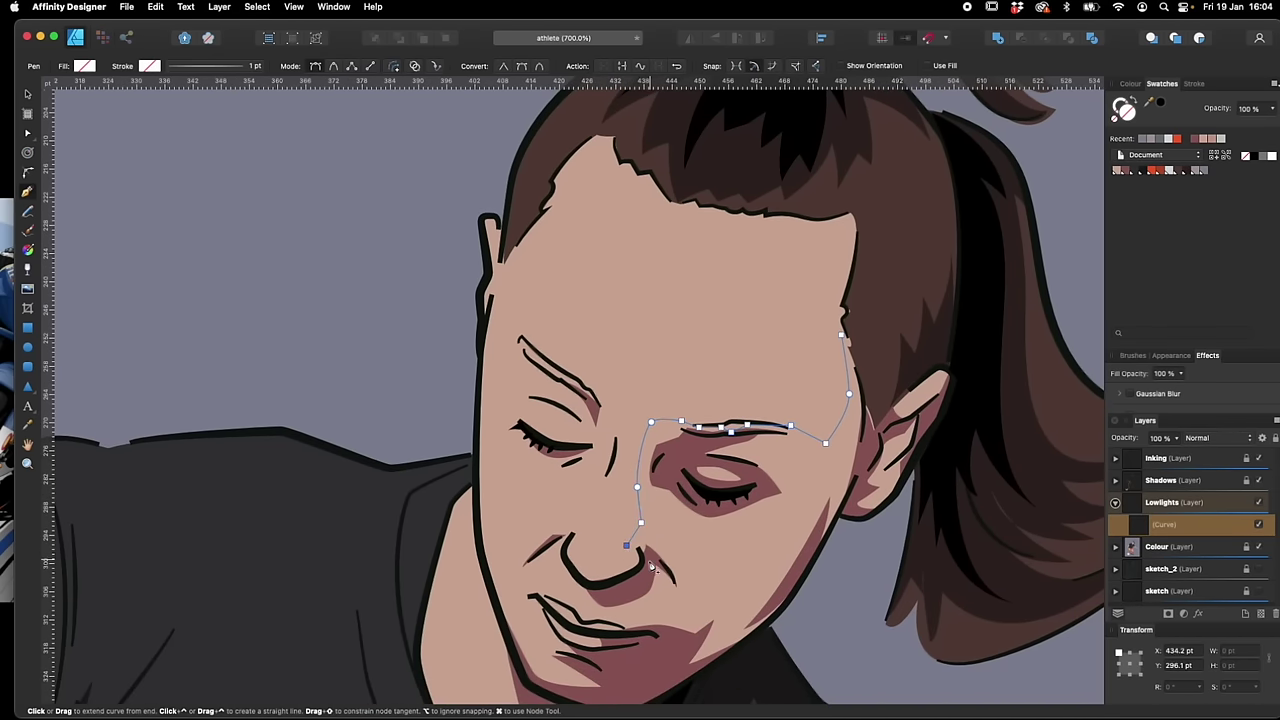
{"action": "left_click", "coordinate": [594, 583]}
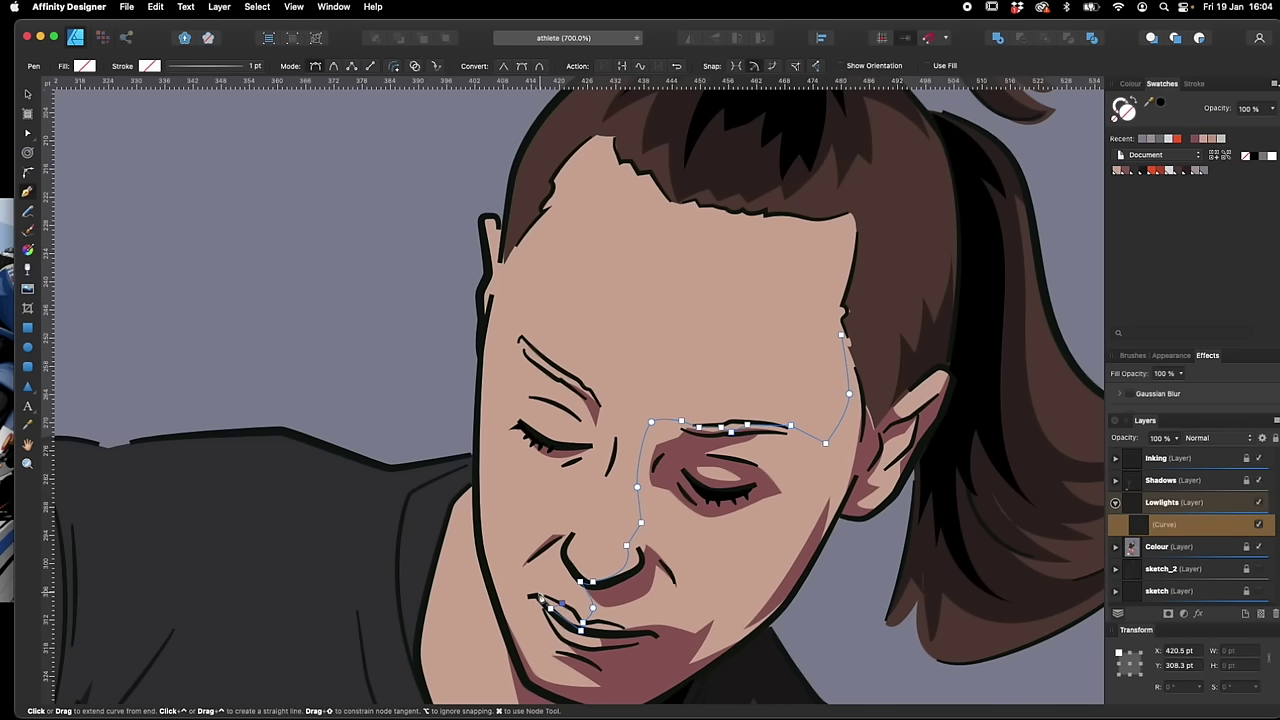
Extend the lowlight outline around the upper lip, up beside the nostril and down the cheek to the face's outer edge
{"action": "left_click", "coordinate": [524, 583]}
{"action": "left_click", "coordinate": [569, 537]}
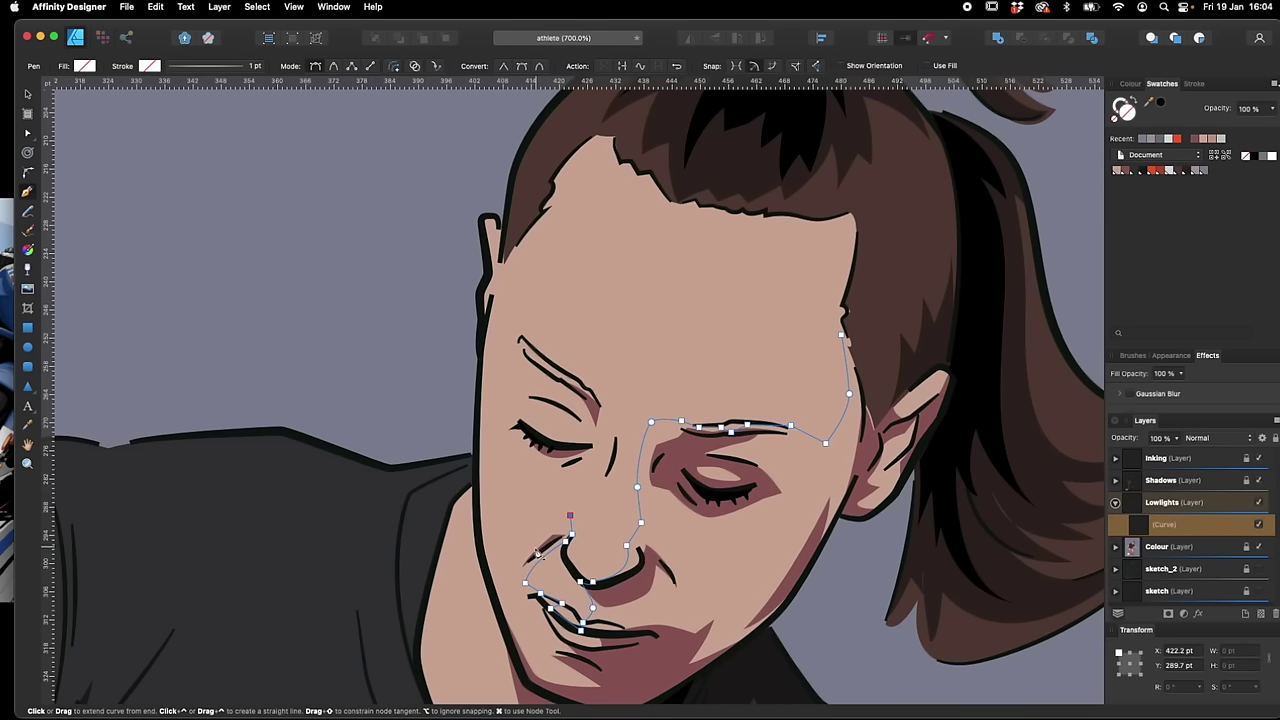
{"action": "left_click", "coordinate": [513, 612]}
{"action": "left_click", "coordinate": [487, 570]}
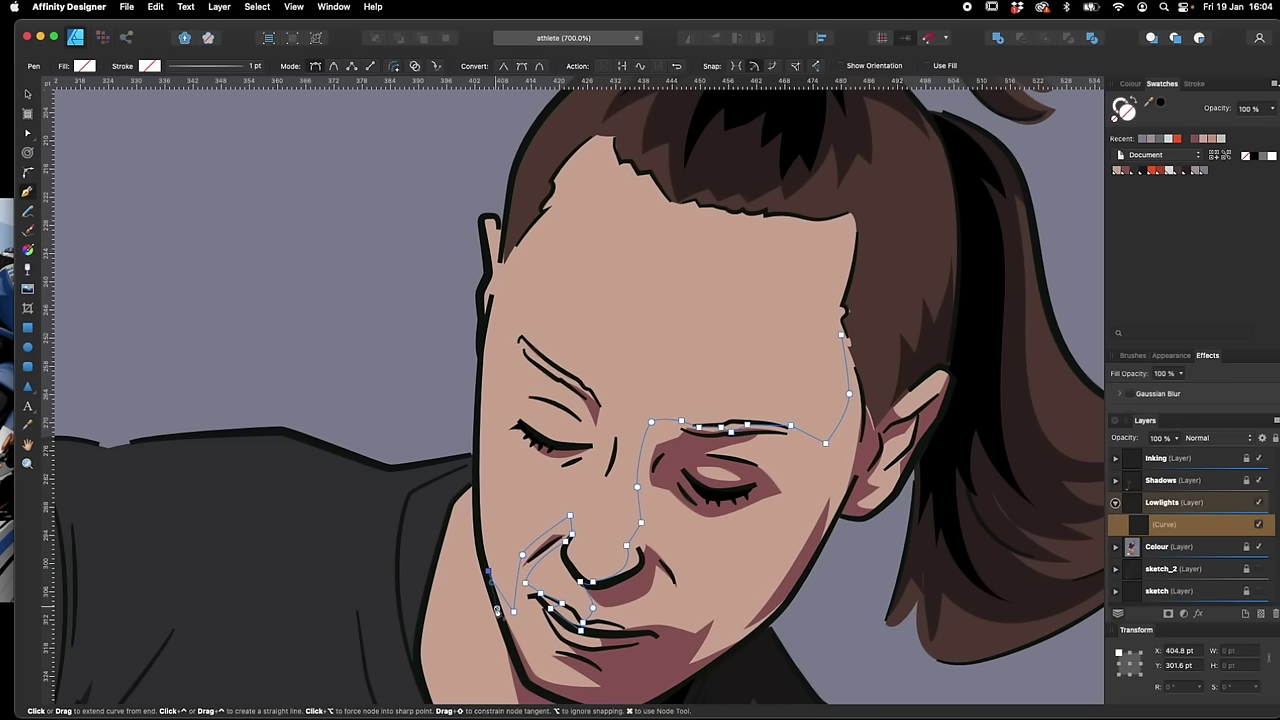
{"action": "left_click", "coordinate": [477, 485]}
Trace the lowlight outline around the neck, leaving a lit strip beside the collar, and along the shirt's neckline
{"action": "scroll", "coordinate": [456, 508], "scroll_direction": "down", "scroll_amount": 4}
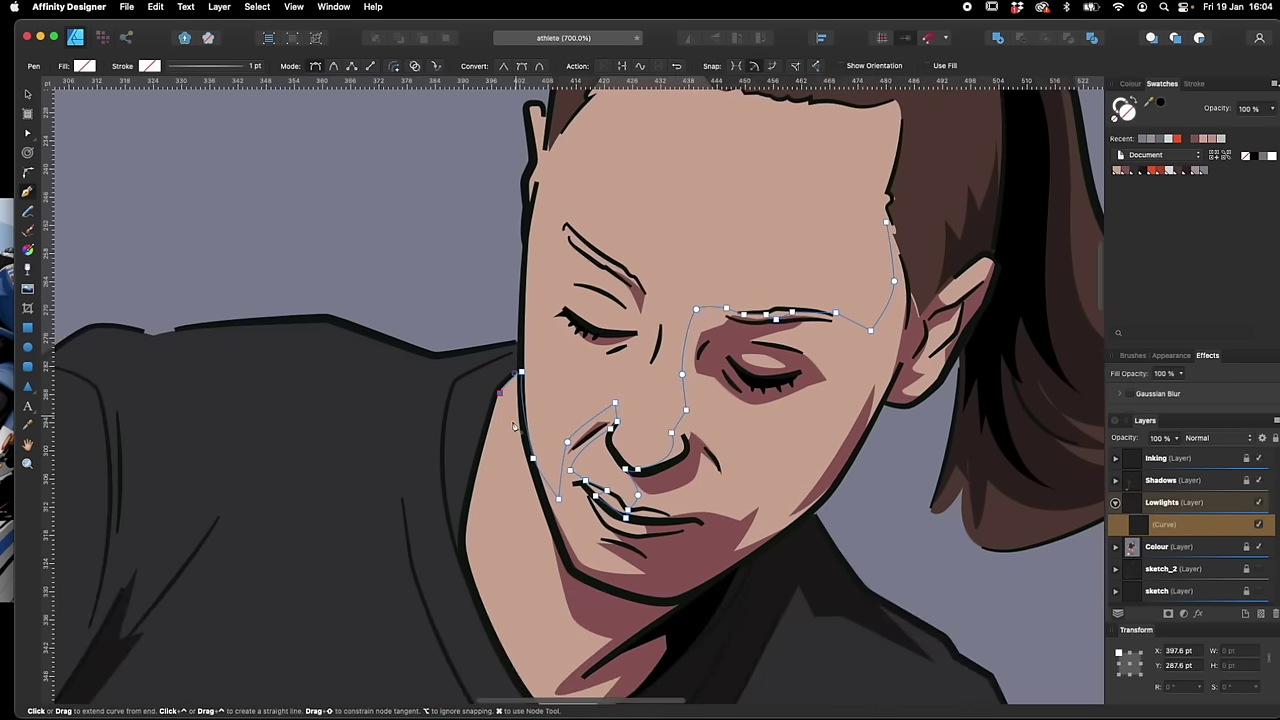
{"action": "left_click", "coordinate": [471, 488]}
{"action": "left_click_drag", "start_coordinate": [471, 488], "coordinate": [532, 564]}
{"action": "scroll", "coordinate": [515, 420], "scroll_direction": "down", "scroll_amount": 3}
{"action": "left_click_drag", "start_coordinate": [674, 566], "coordinate": [734, 478]}
Continue the lowlight outline up the jawline from the neck to the bottom of the earlobe
{"action": "scroll", "coordinate": [760, 490], "scroll_direction": "right", "scroll_amount": 3}
{"action": "scroll", "coordinate": [760, 490], "scroll_direction": "up", "scroll_amount": 2}
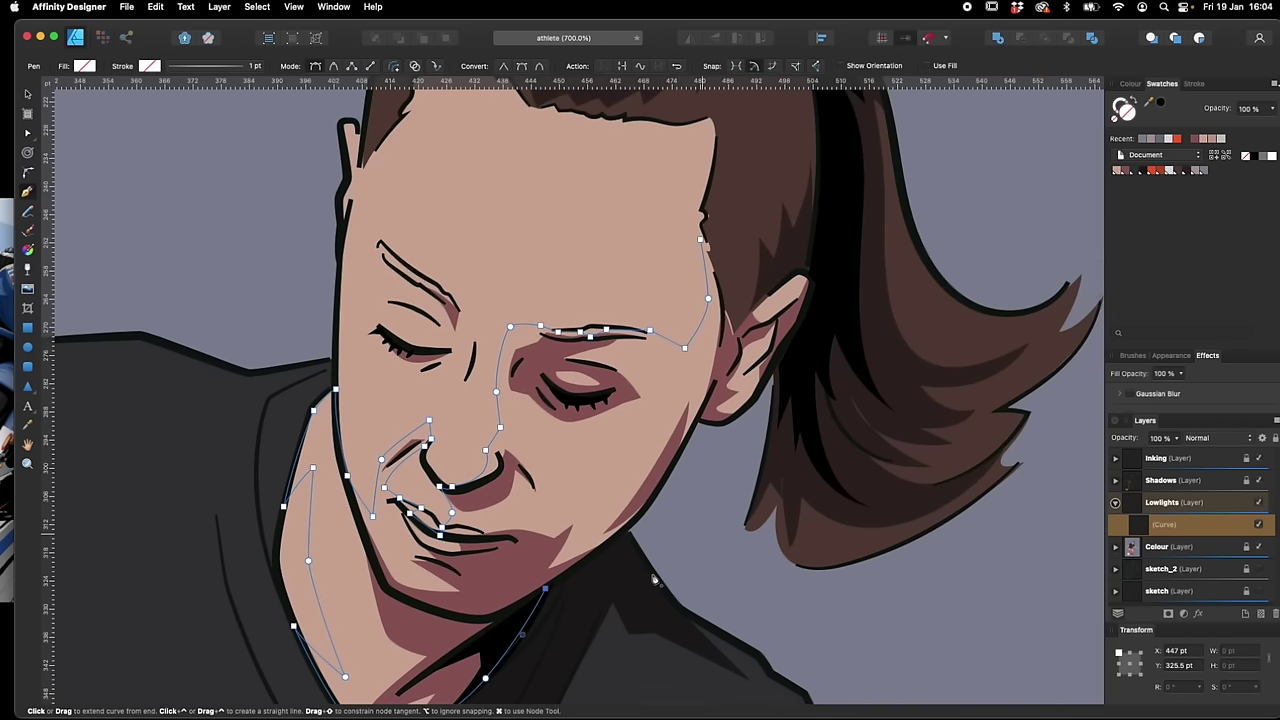
{"action": "left_click_drag", "start_coordinate": [634, 524], "coordinate": [652, 504]}
{"action": "left_click_drag", "start_coordinate": [706, 408], "coordinate": [712, 400]}
{"action": "scroll", "coordinate": [756, 403], "scroll_direction": "up", "scroll_amount": 3}
{"action": "scroll", "coordinate": [756, 403], "scroll_direction": "right", "scroll_amount": 2}
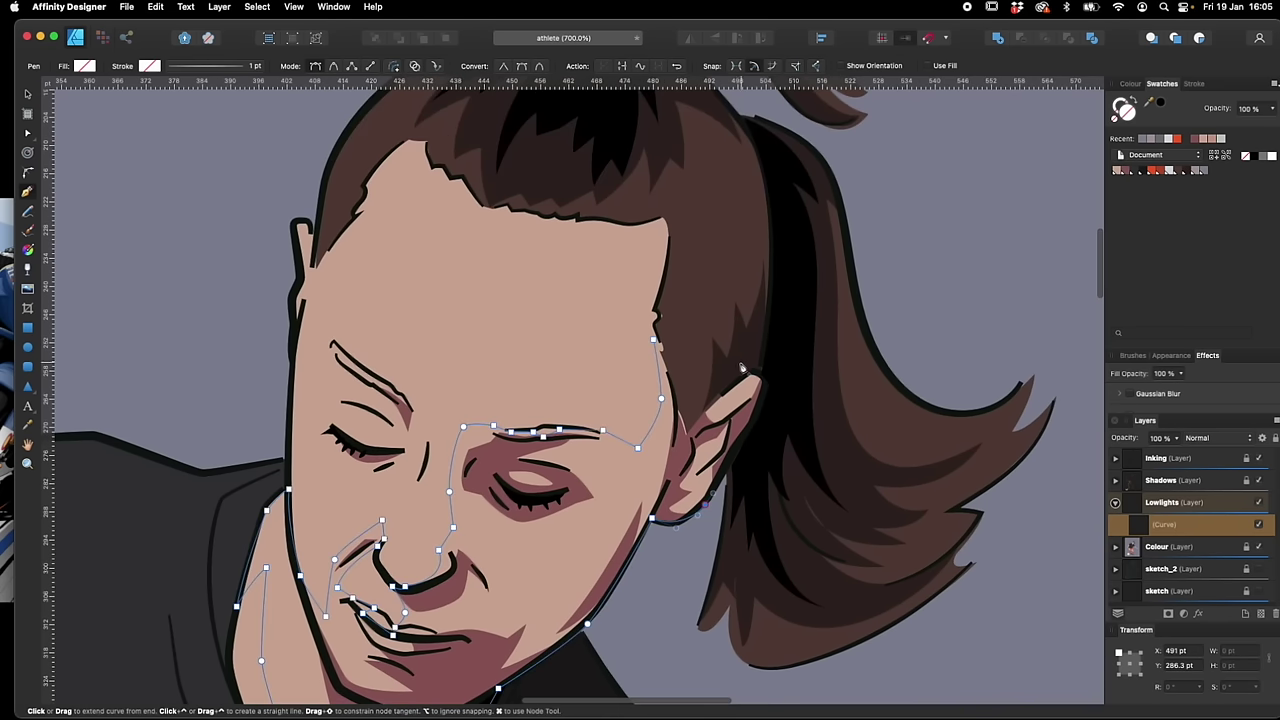
Trace the lowlight outline around the ear's outer edge and tip, leaving a lit patch on its upper rim
{"action": "left_click", "coordinate": [736, 448]}
{"action": "left_click_drag", "start_coordinate": [756, 417], "coordinate": [762, 405]}
{"action": "left_click", "coordinate": [766, 382]}
{"action": "left_click", "coordinate": [752, 372]}
{"action": "left_click", "coordinate": [716, 404]}
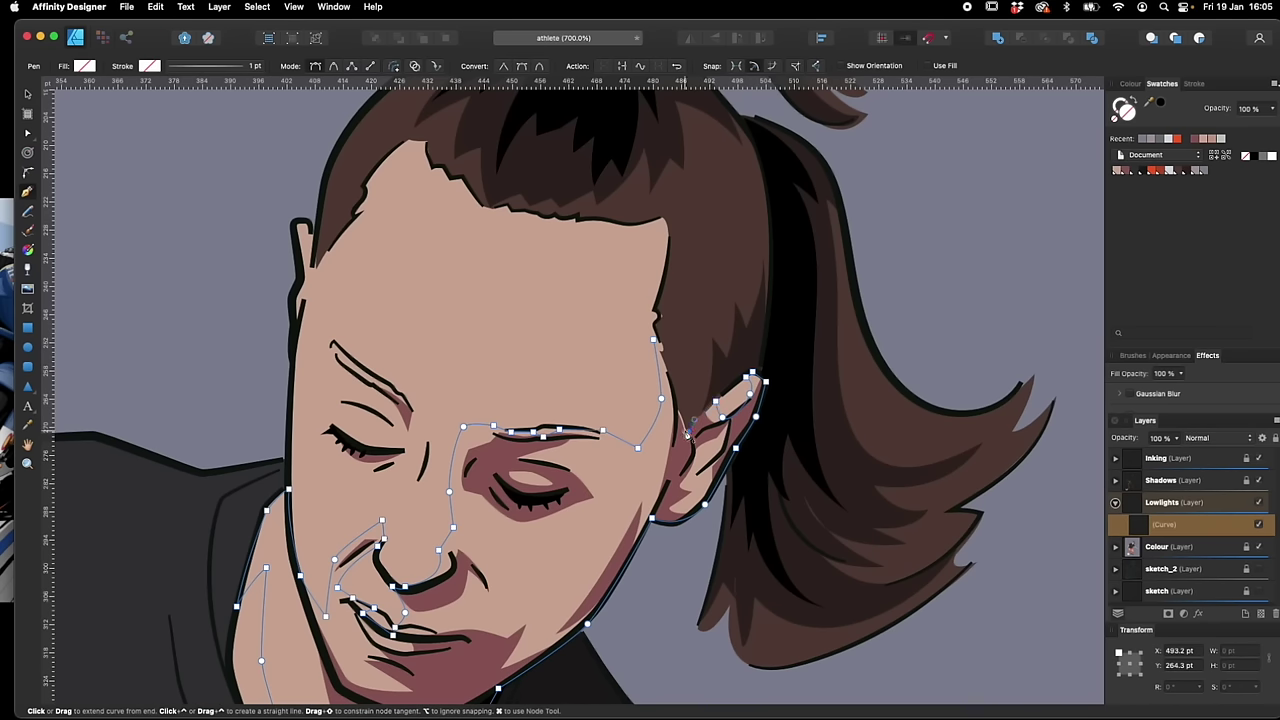
Close the outline along the temple hairline and fill the face-and-neck shape, about 113 by 108 pt, with the skin shadow swatch
{"action": "left_click", "coordinate": [677, 412]}
{"action": "left_click", "coordinate": [662, 356]}
{"action": "left_click", "coordinate": [658, 336]}
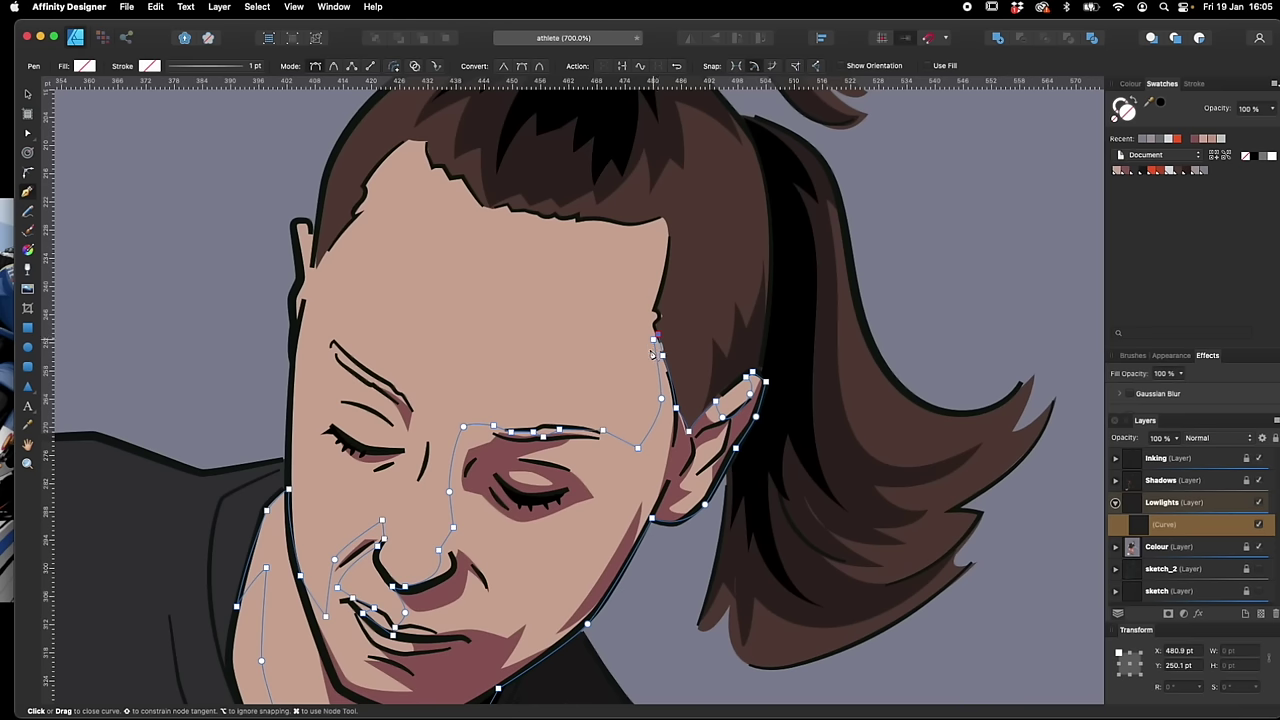
{"action": "left_click", "coordinate": [652, 352]}
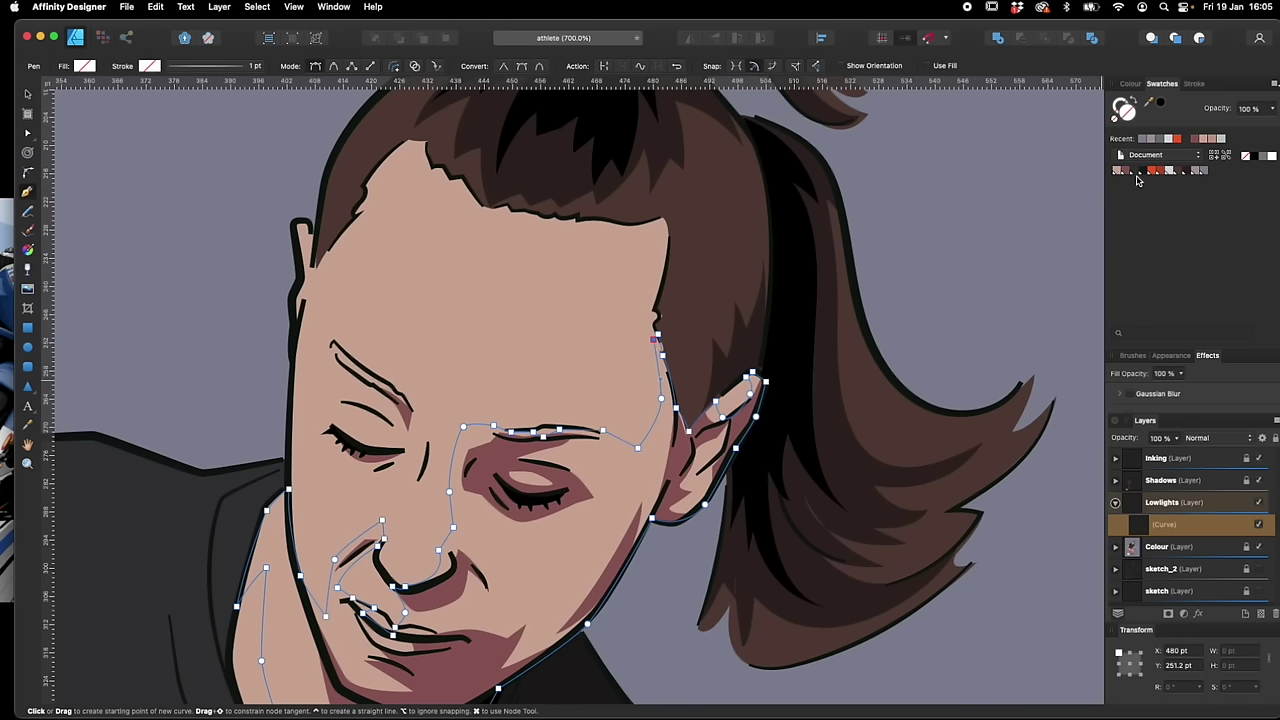
{"action": "left_click", "coordinate": [1124, 172]}
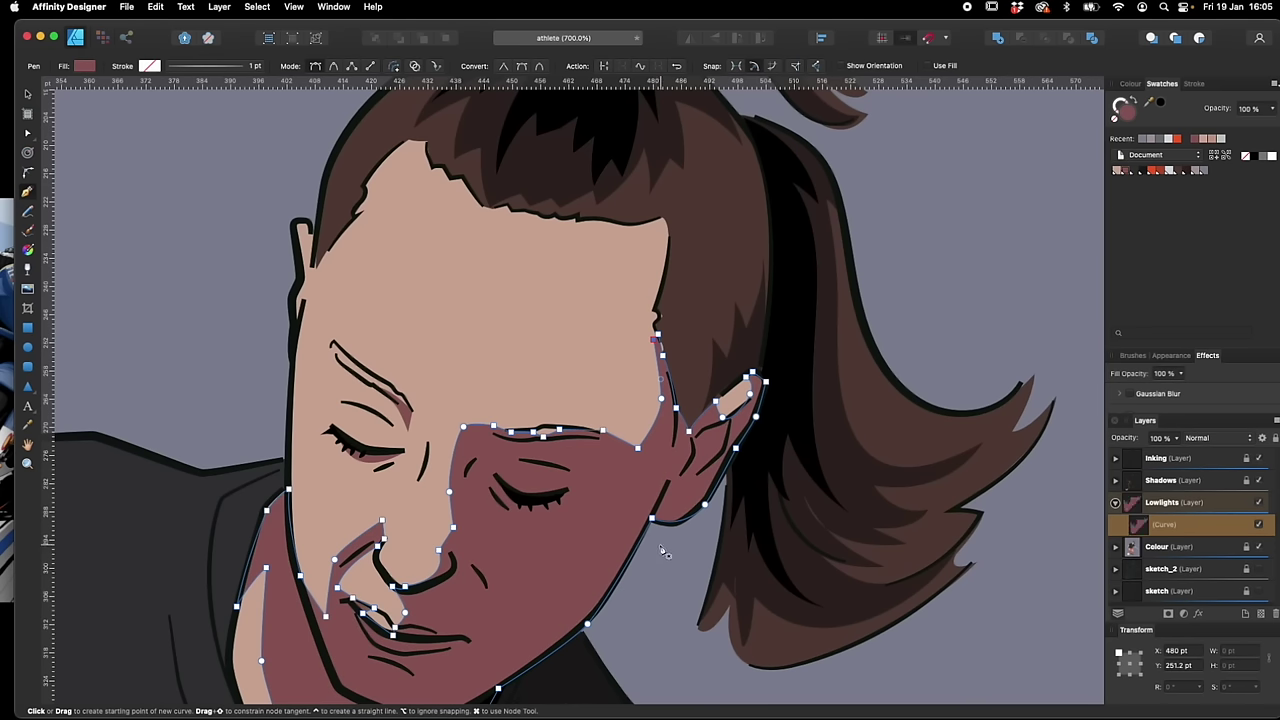
Draw two small closed cut-out shapes on the shaded cheek, one above the mouth corner and one beneath the eye
{"action": "left_click", "coordinate": [465, 585]}
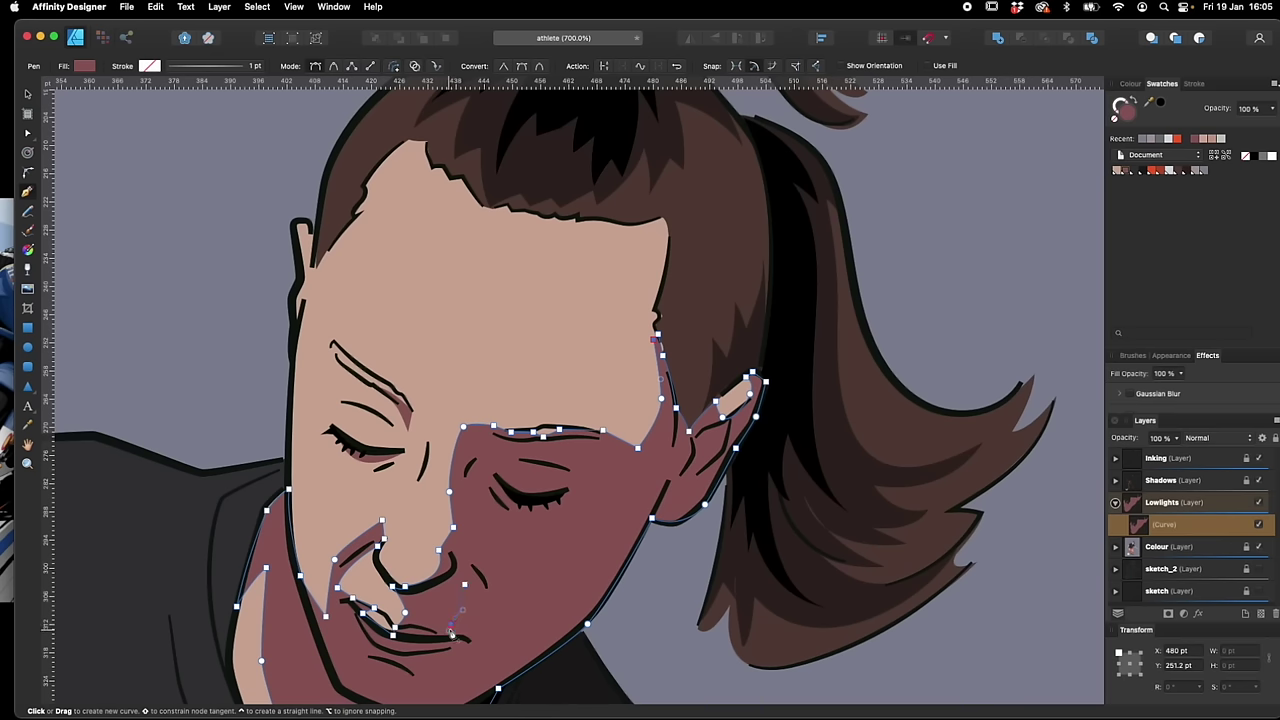
{"action": "left_click_drag", "start_coordinate": [462, 624], "coordinate": [476, 625]}
{"action": "left_click", "coordinate": [467, 588]}
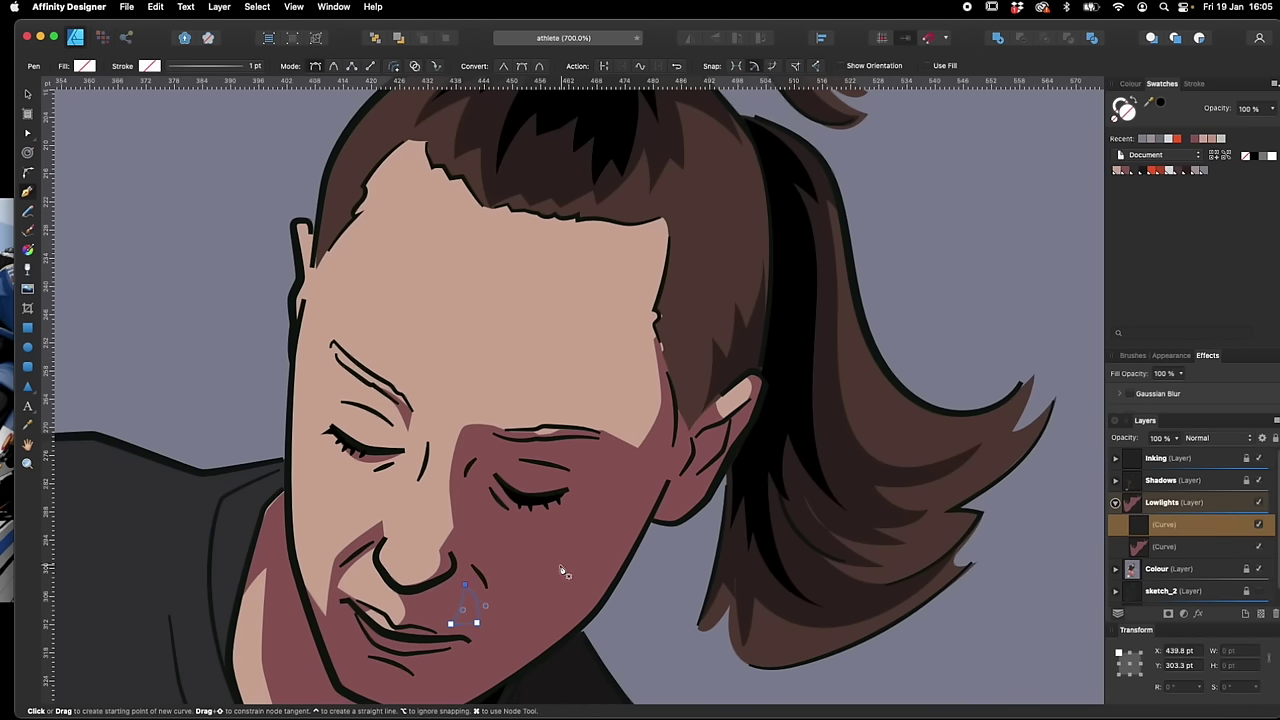
{"action": "left_click", "coordinate": [503, 517]}
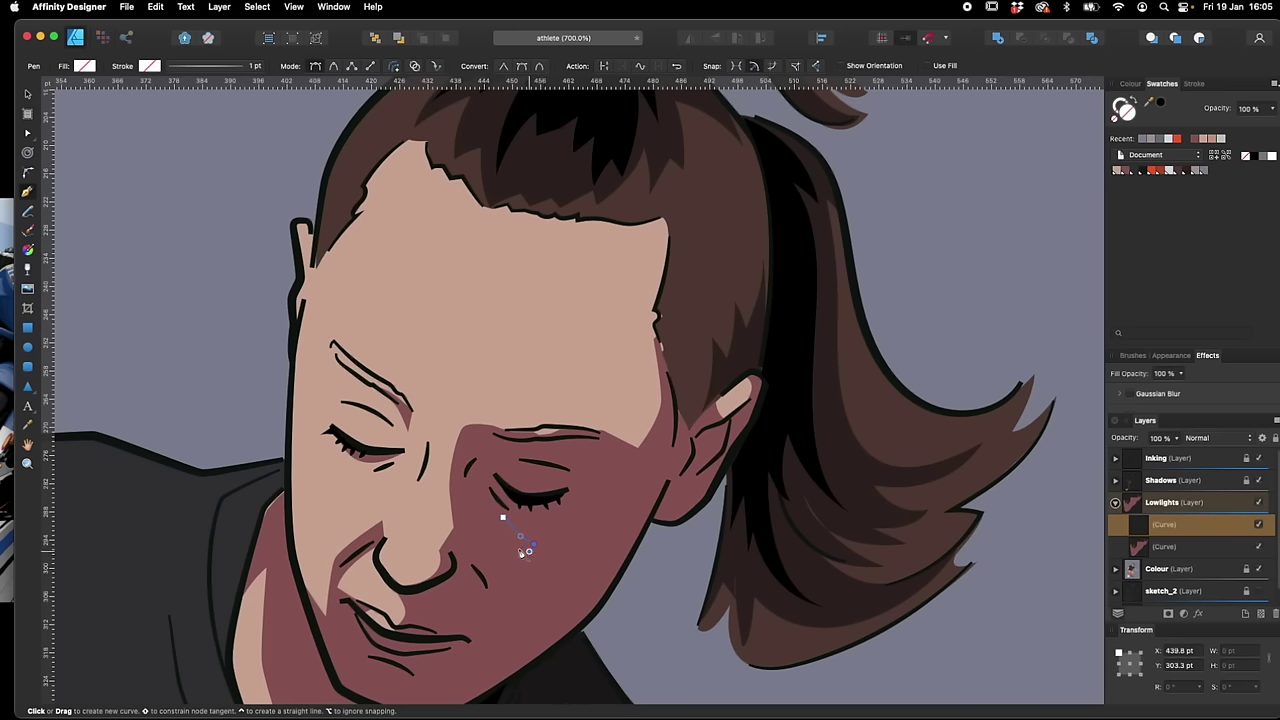
{"action": "left_click_drag", "start_coordinate": [521, 552], "coordinate": [518, 550]}
{"action": "left_click", "coordinate": [503, 517]}
Select both small cheek shapes with the large lowlight and subtract them from it
{"action": "key", "text": "v"}
{"action": "left_click", "coordinate": [465, 604], "text": "shift"}
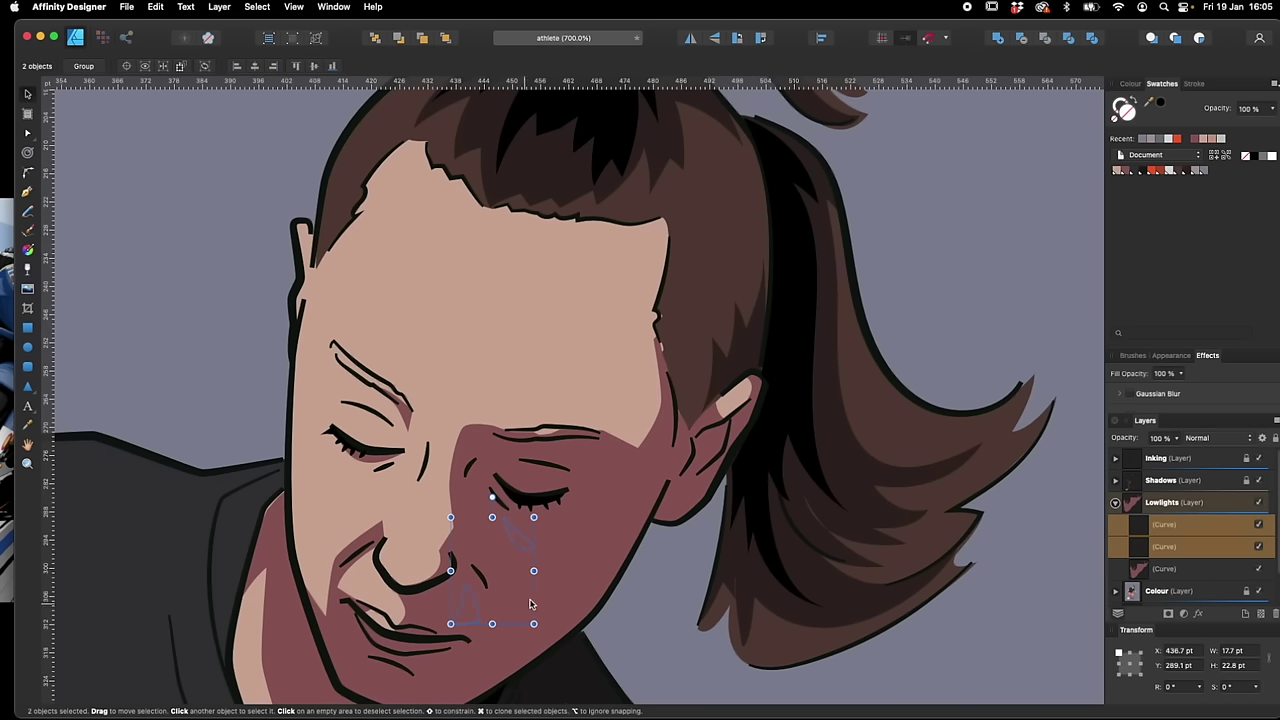
{"action": "left_click", "coordinate": [531, 604], "text": "shift"}
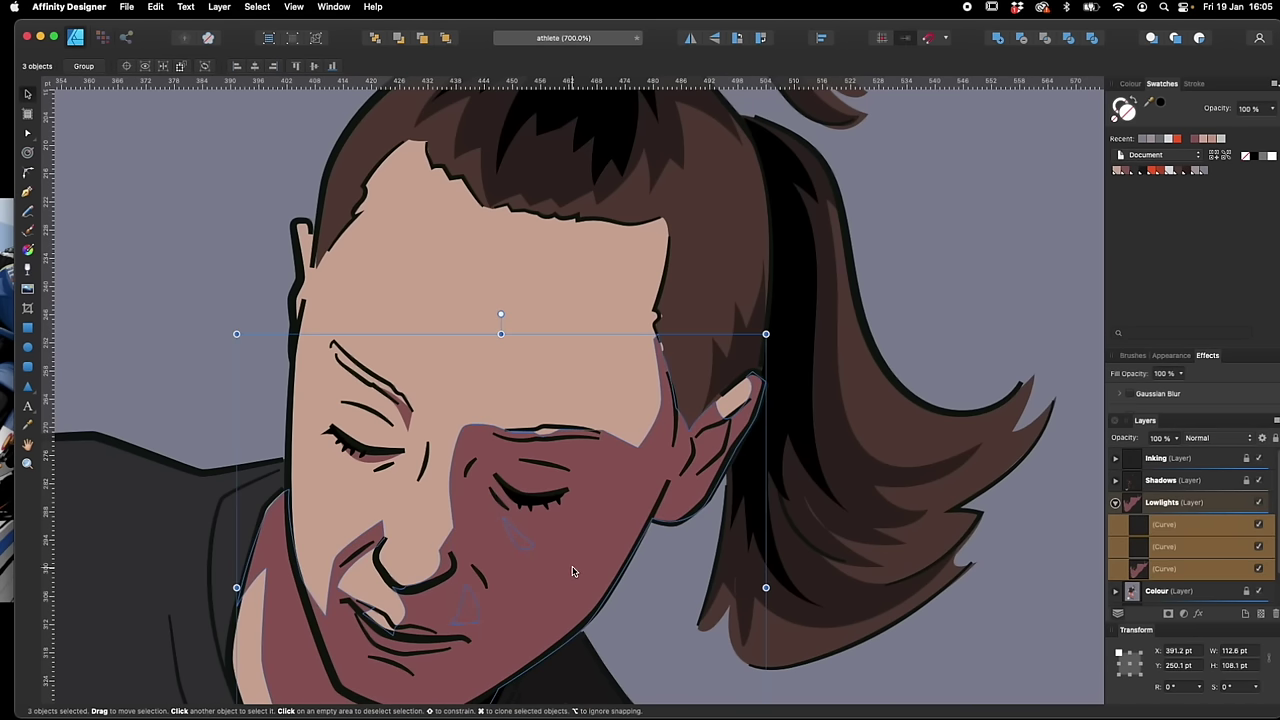
{"action": "left_click", "coordinate": [1021, 41]}
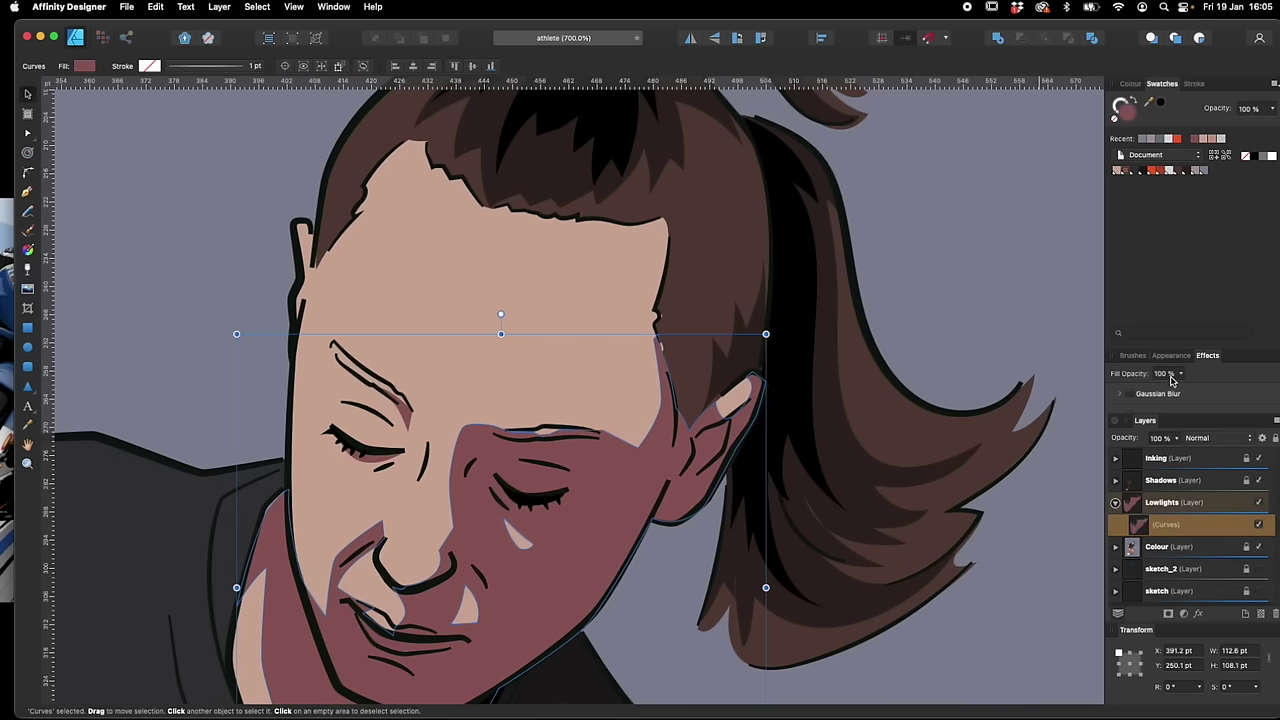
Reduce the fill opacity of the face-and-neck lowlight and deselect it
{"action": "key", "text": "super"}
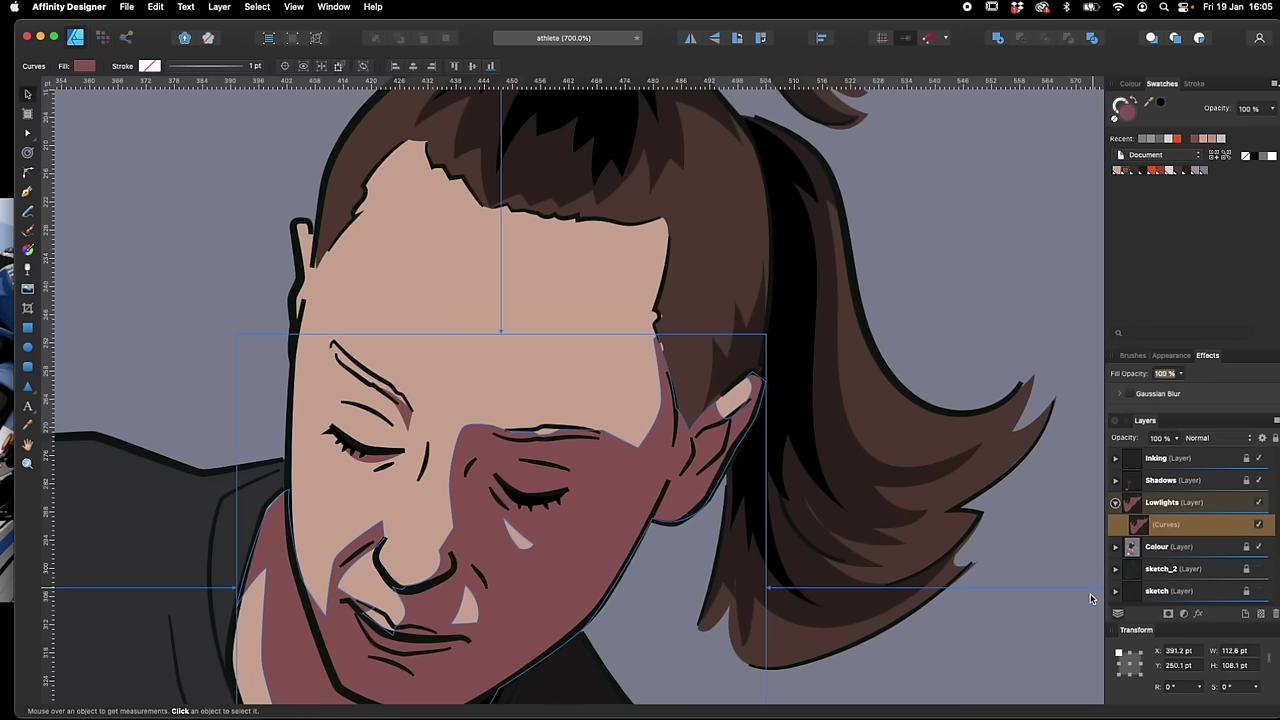
{"action": "key", "text": "Return"}
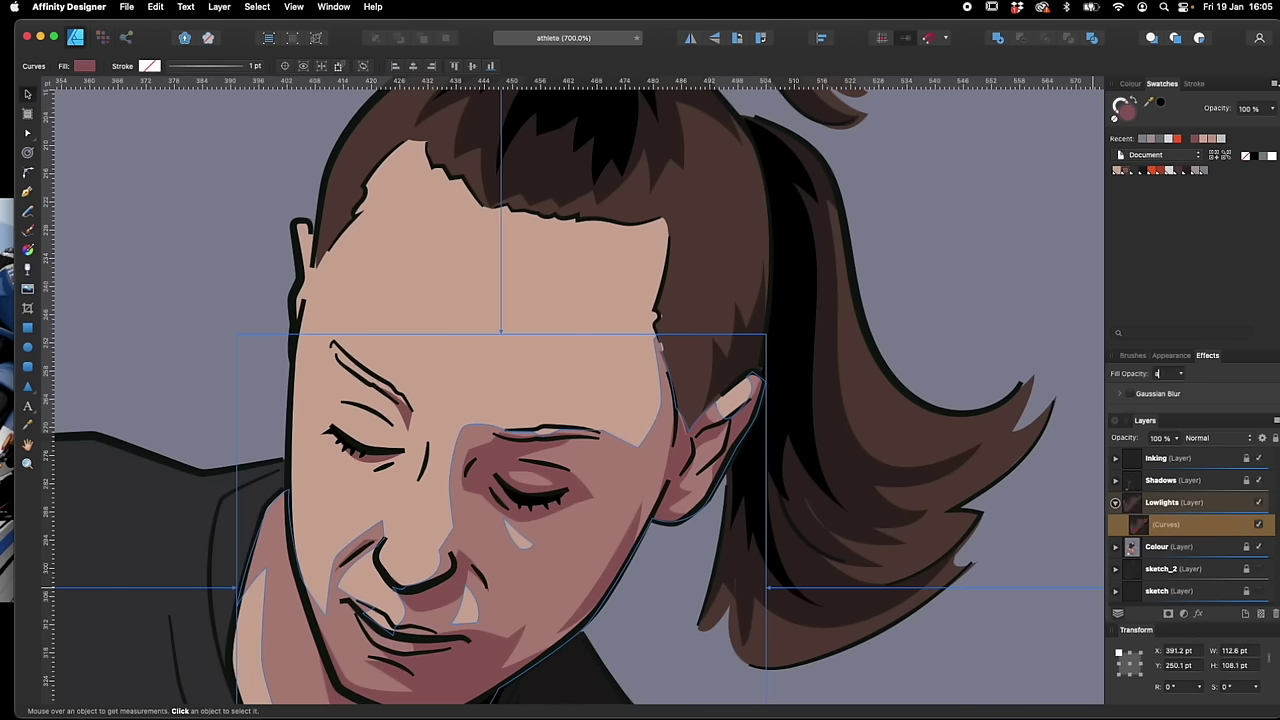
{"action": "key", "text": "super+minus"}
{"action": "key", "text": "super+minus"}
{"action": "key", "text": "super+minus"}
{"action": "left_click", "coordinate": [870, 503]}
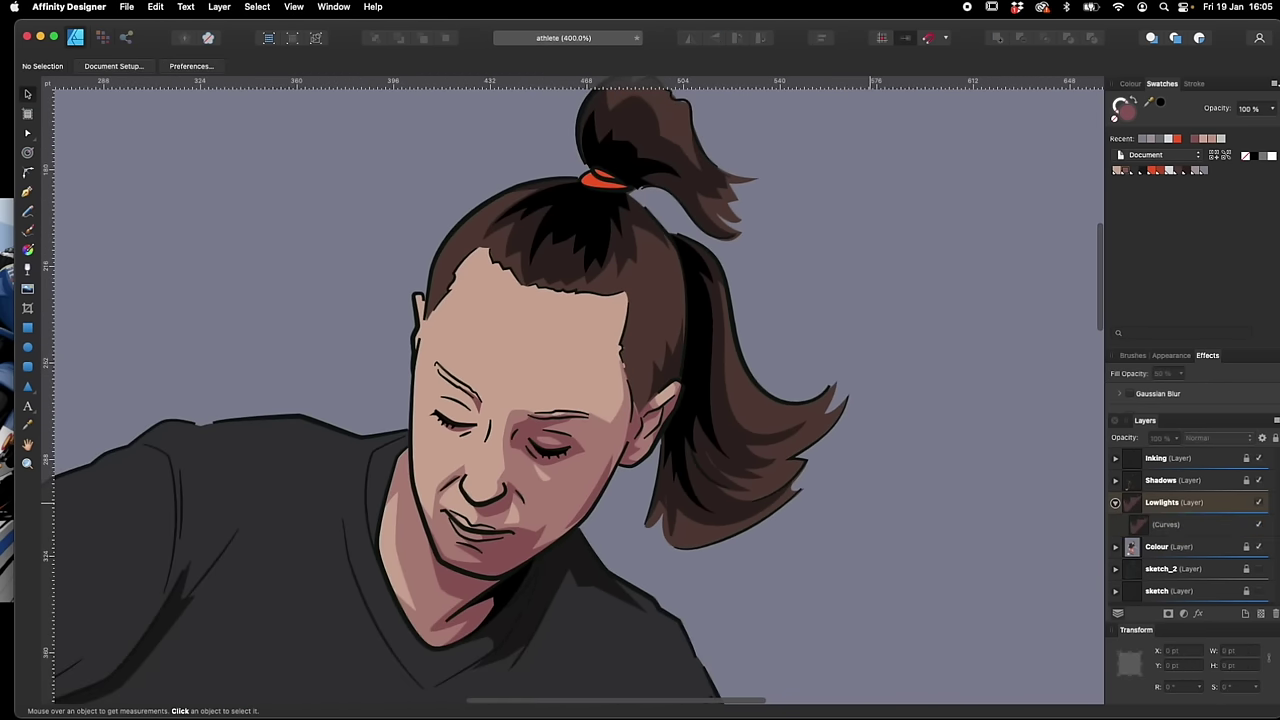
Start a new lowlight outline around the unshaded closed eye, following the eyelid and continuing beneath the lashes
{"action": "key", "text": "super+plus"}
{"action": "key", "text": "super+plus"}
{"action": "key", "text": "super+plus"}
{"action": "key", "text": "super+minus"}
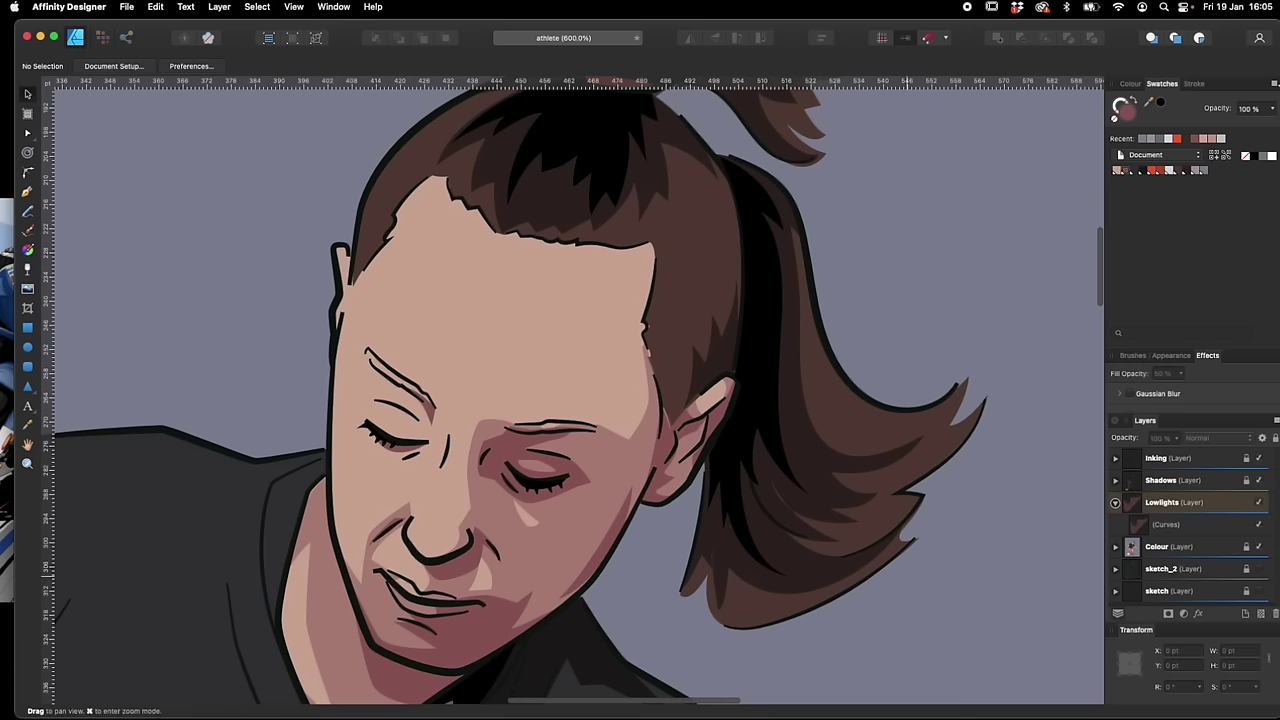
{"action": "scroll", "coordinate": [807, 559], "scroll_direction": "left", "scroll_amount": 3}
{"action": "scroll", "coordinate": [807, 559], "scroll_direction": "up", "scroll_amount": 2}
{"action": "scroll", "coordinate": [570, 390], "scroll_direction": "up", "scroll_amount": 1}
{"action": "key", "text": "p"}
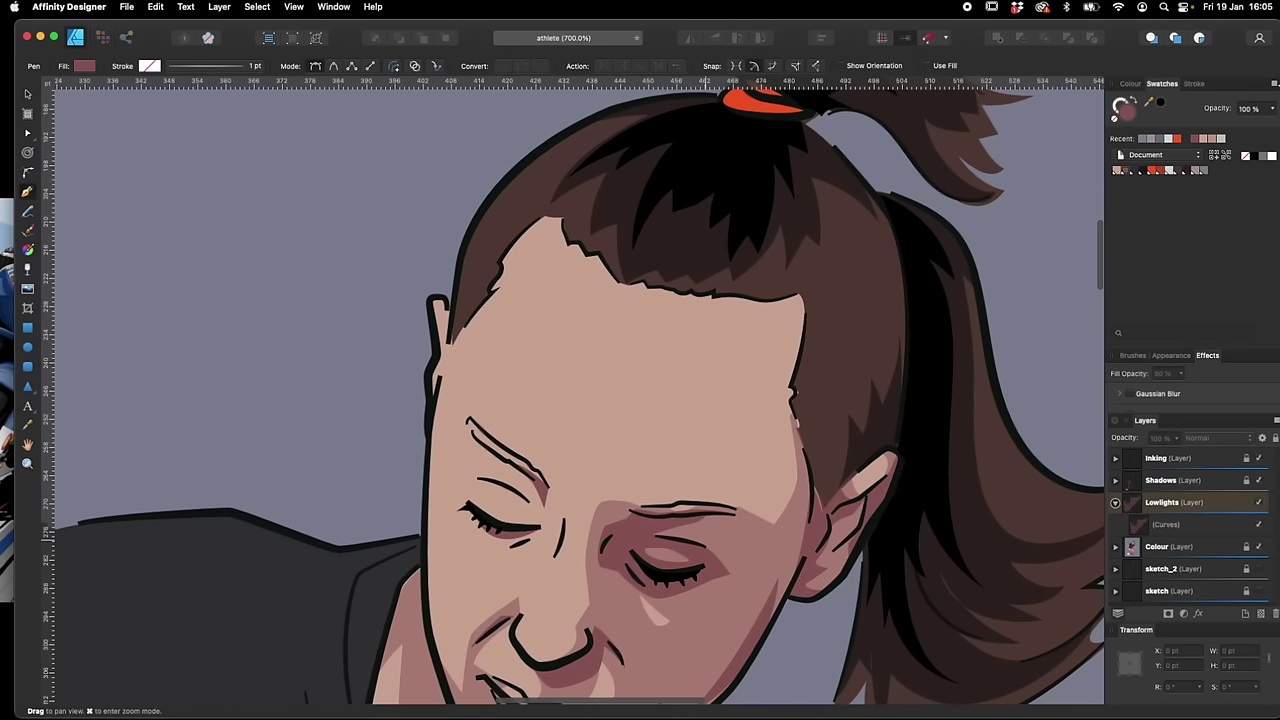
{"action": "left_click", "coordinate": [517, 492]}
{"action": "left_click", "coordinate": [517, 515]}
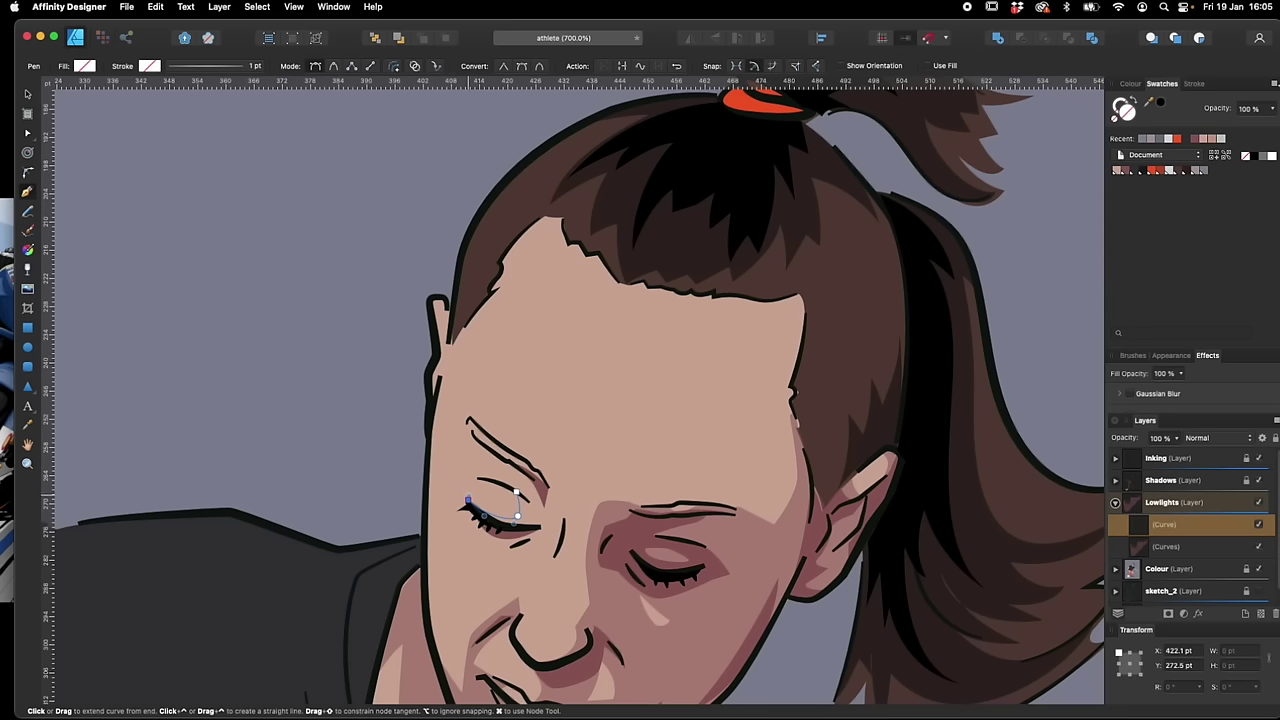
{"action": "left_click", "coordinate": [493, 542]}
Complete the eye lowlight outline up the inner eye socket and around the eyebrow, and fill it with the skin shadow swatch
{"action": "left_click", "coordinate": [538, 470]}
{"action": "left_click", "coordinate": [531, 465]}
{"action": "left_click", "coordinate": [501, 445]}
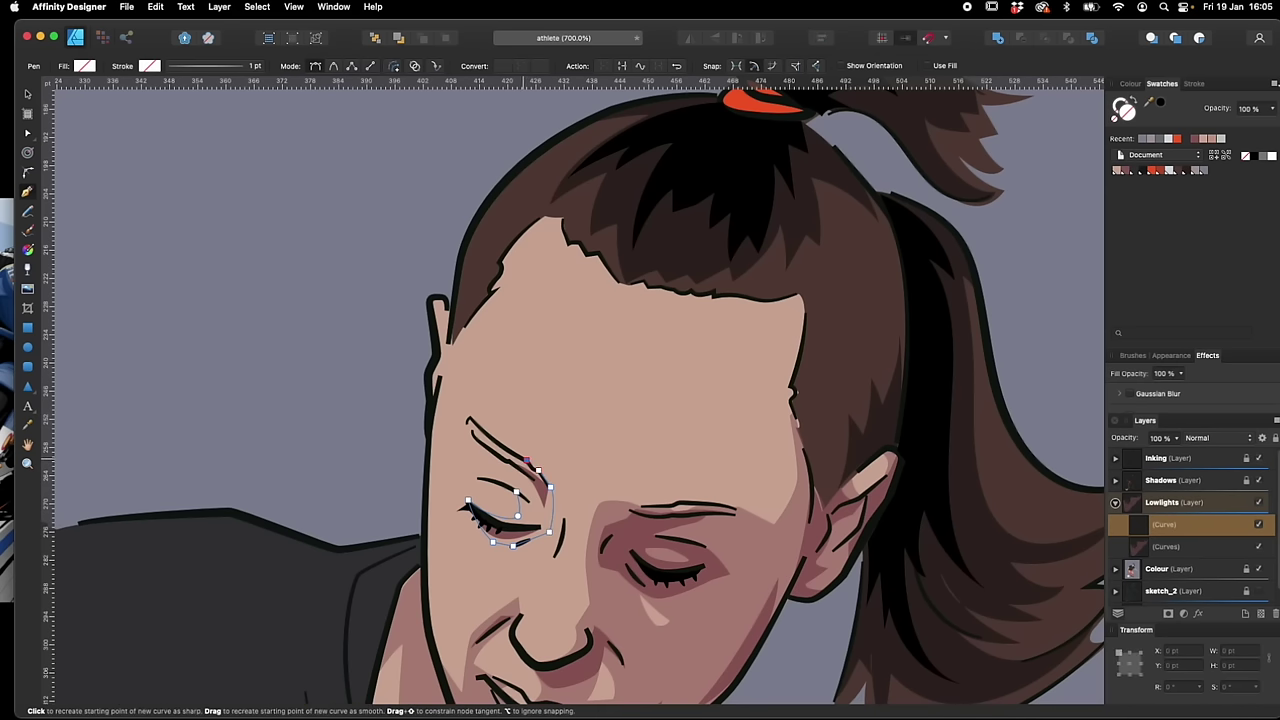
{"action": "left_click", "coordinate": [479, 439]}
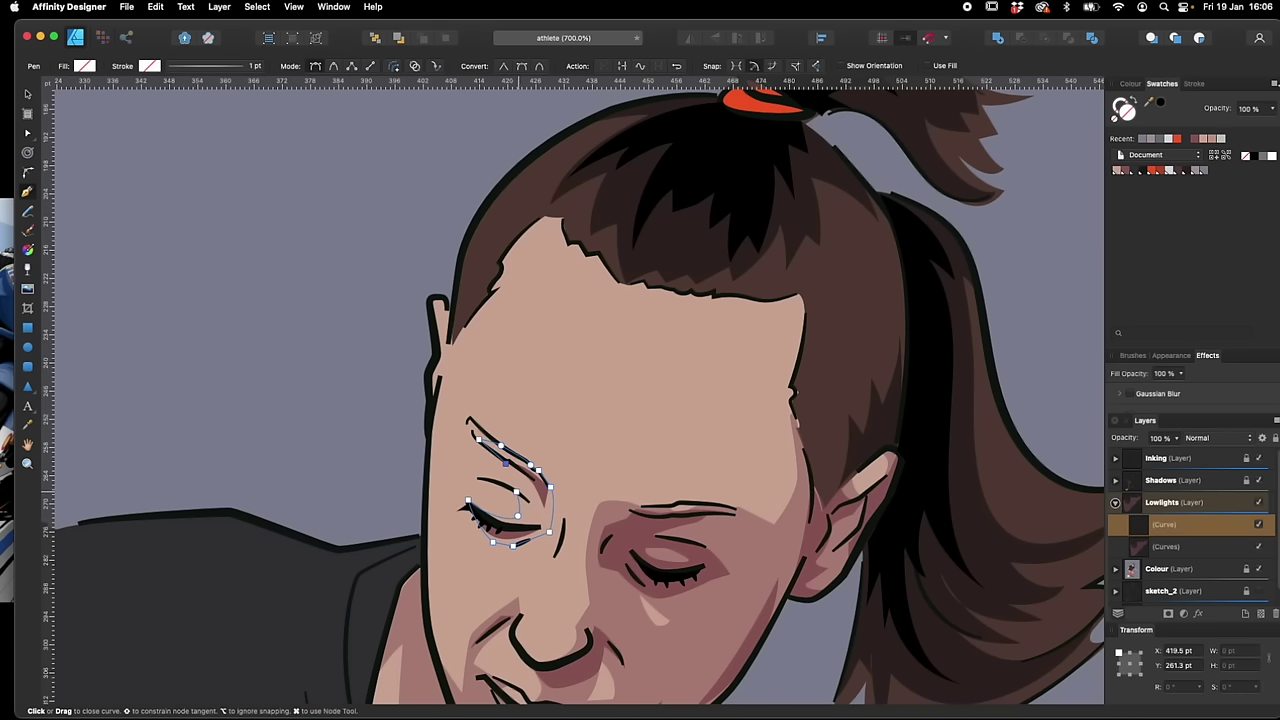
{"action": "left_click", "coordinate": [517, 491]}
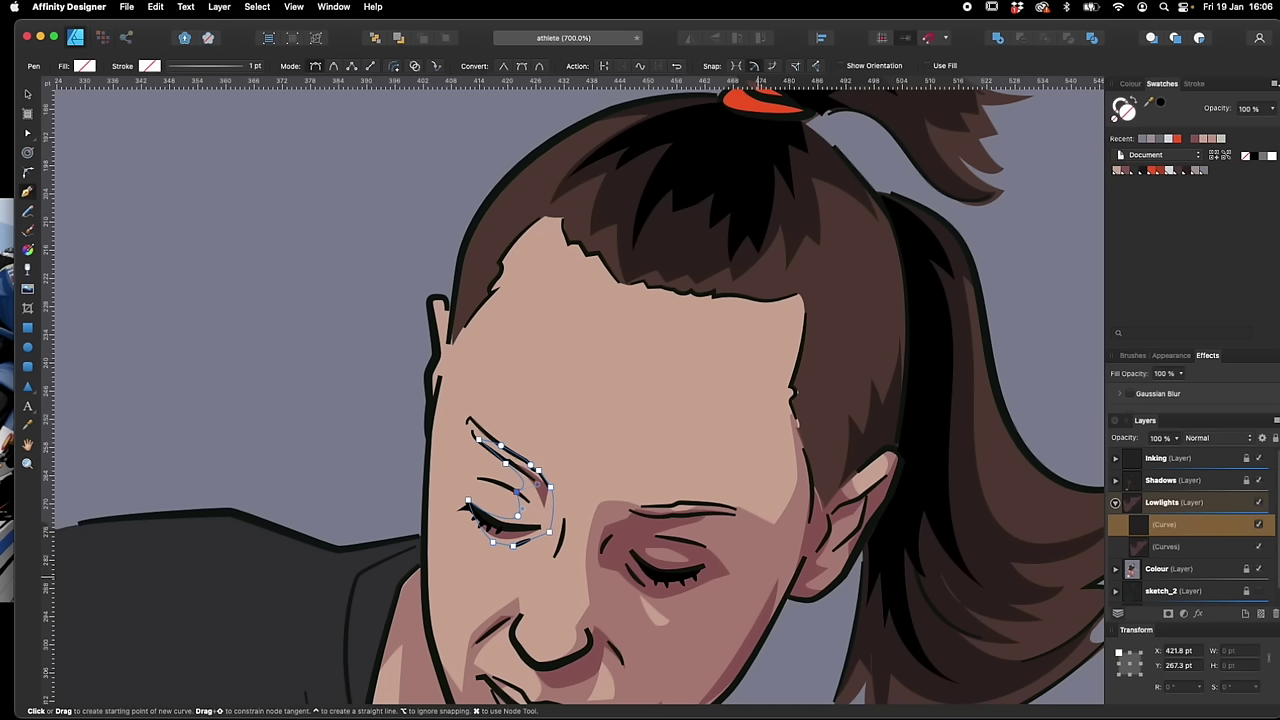
{"action": "left_click", "coordinate": [1126, 170]}
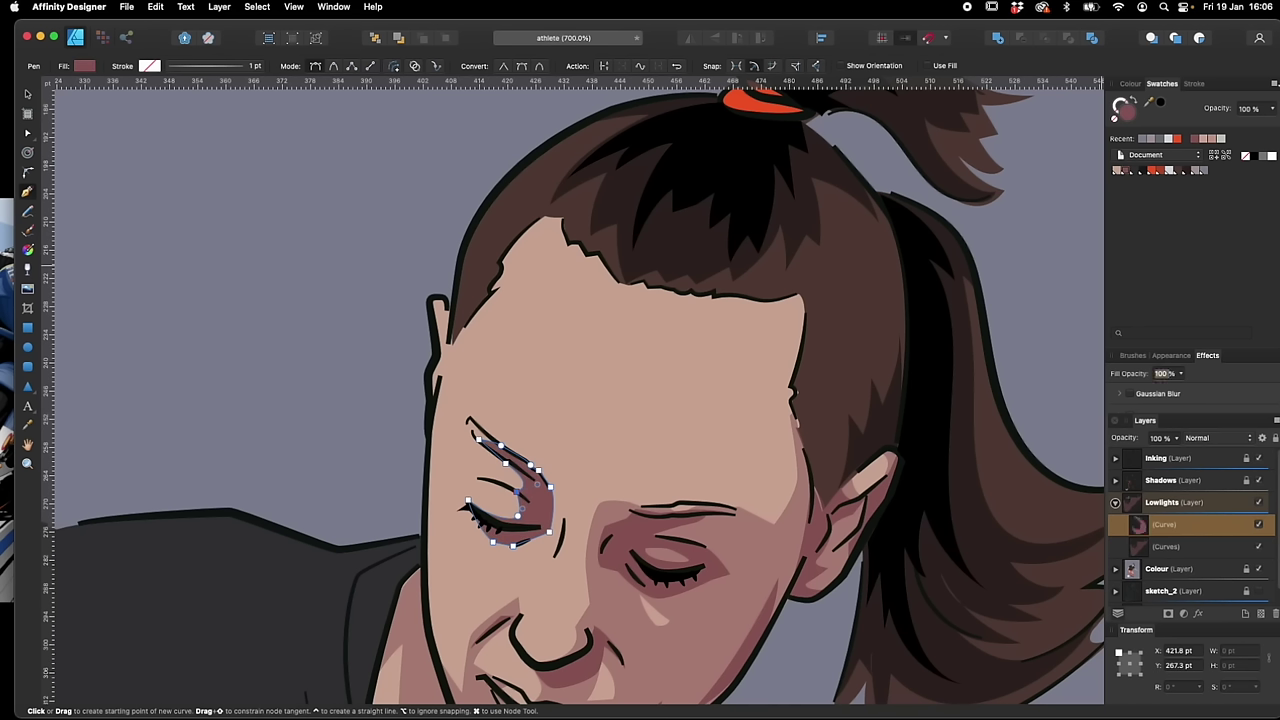
Set the fill opacity of the shadow shape around the eye to 50% and deselect it
{"action": "type", "text": "50"}
{"action": "key", "text": "Return"}
{"action": "type", "text": "a"}
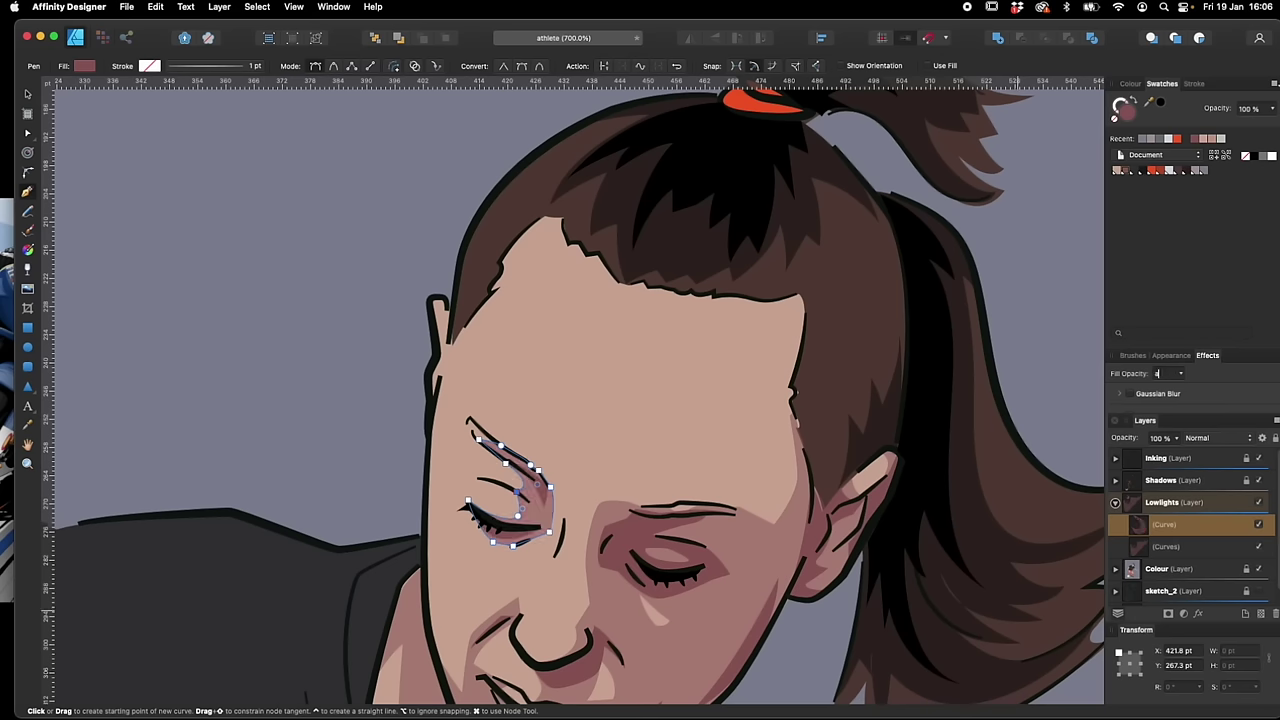
{"action": "key", "text": "super+minus"}
{"action": "key", "text": "super+minus"}
{"action": "key", "text": "super+minus"}
{"action": "key", "text": "super+minus"}
{"action": "key", "text": "super+minus"}
{"action": "key", "text": "super+minus"}
{"action": "key", "text": "super+minus"}
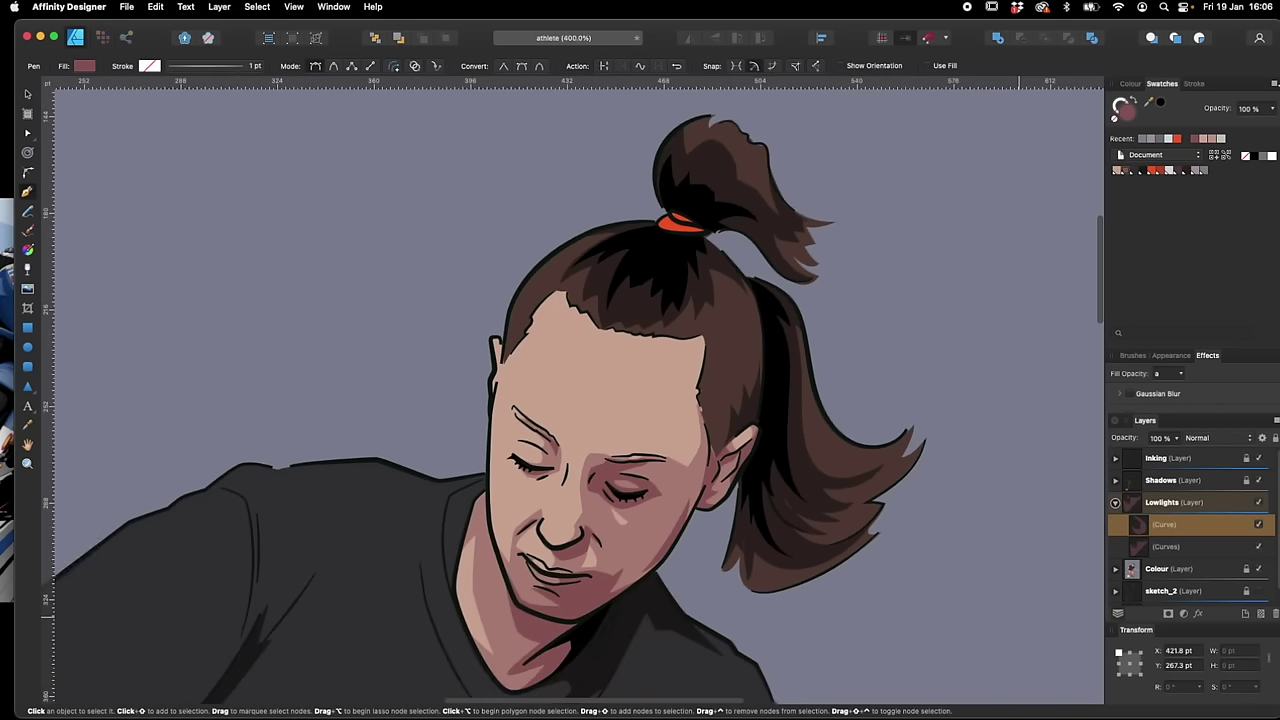
{"action": "key", "text": "super+equal"}
{"action": "key", "text": "super+equal"}
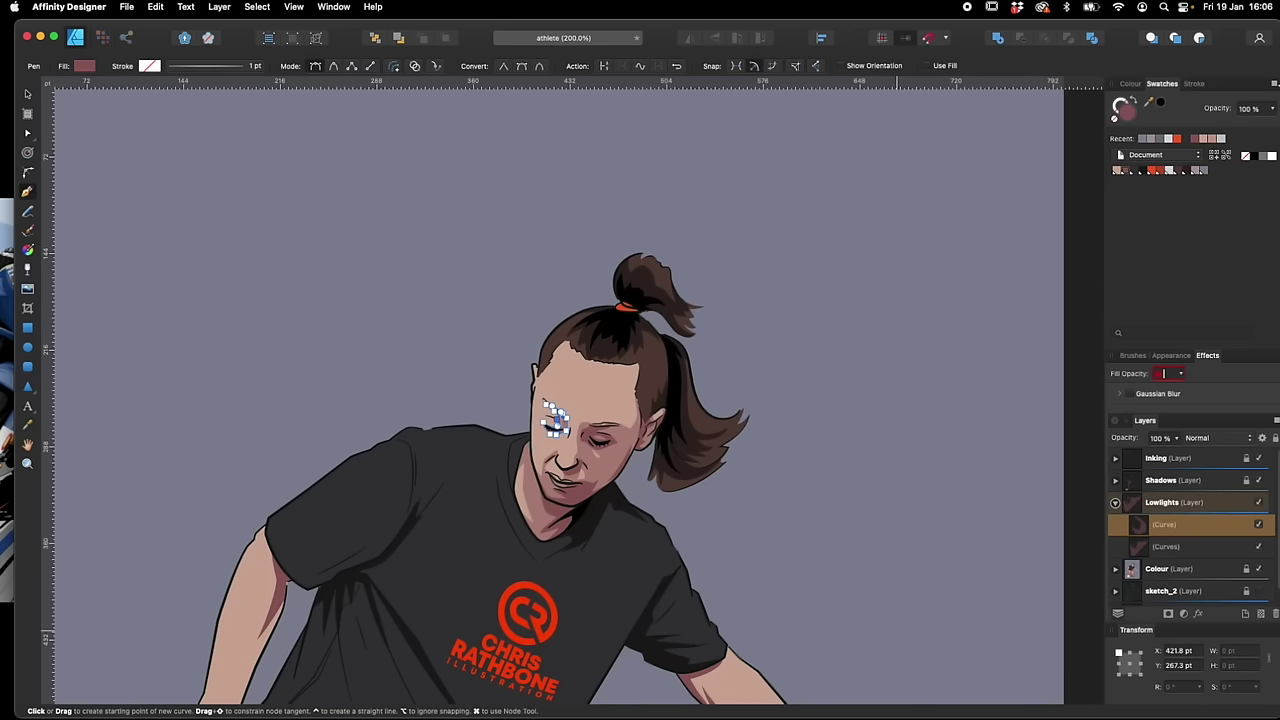
{"action": "scroll", "coordinate": [958, 455], "scroll_direction": "down", "scroll_amount": 5}
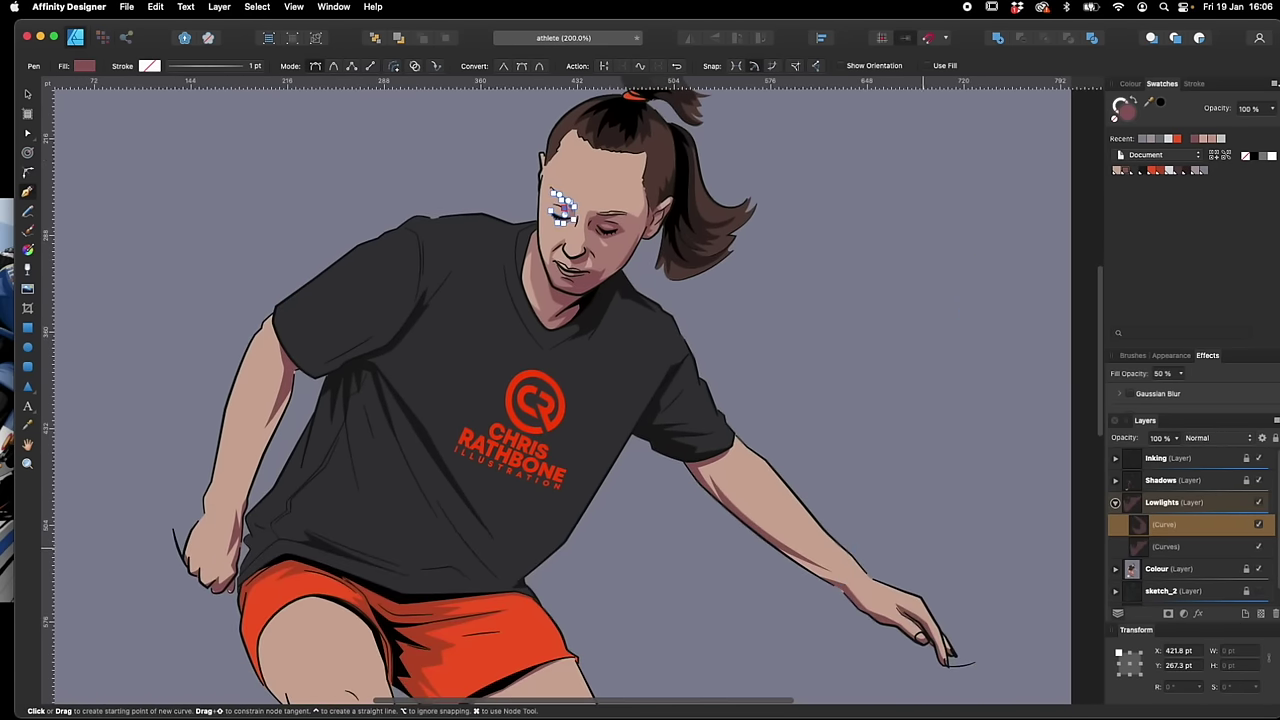
{"action": "scroll", "coordinate": [923, 548], "scroll_direction": "right", "scroll_amount": 3}
{"action": "key", "text": "super+equal"}
{"action": "key", "text": "super+equal"}
{"action": "key", "text": "v"}
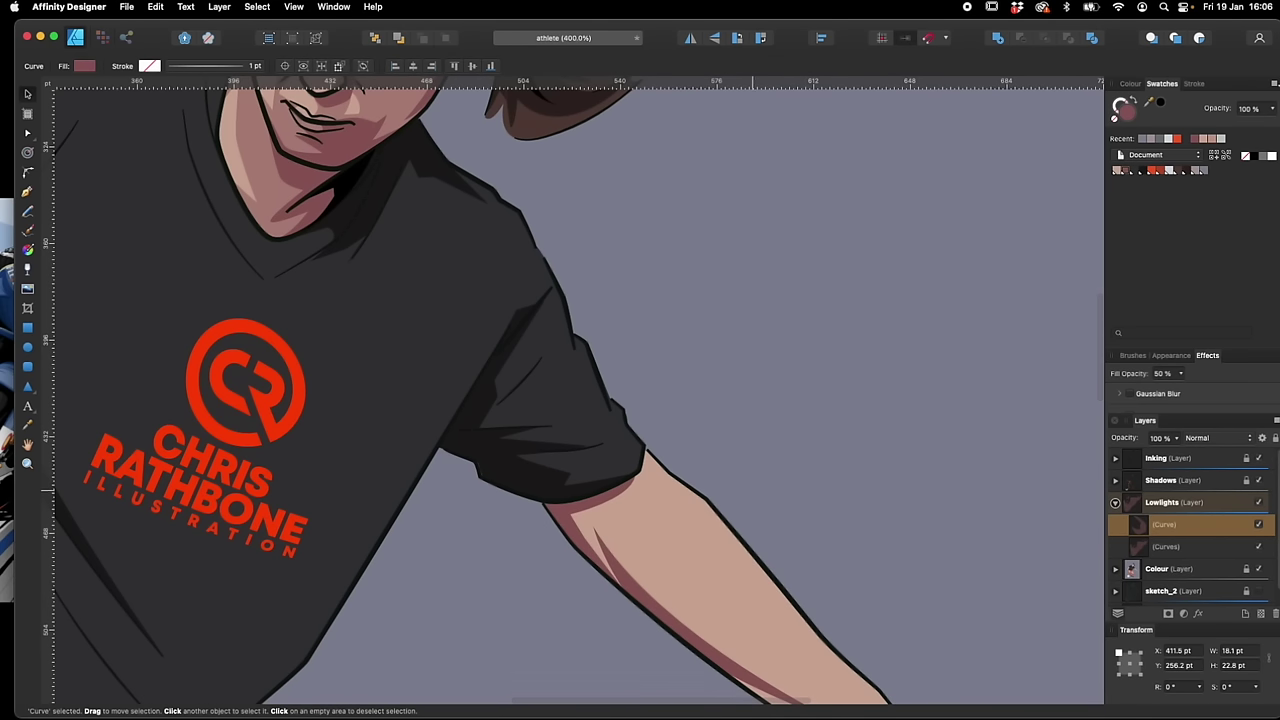
{"action": "left_click", "coordinate": [643, 475]}
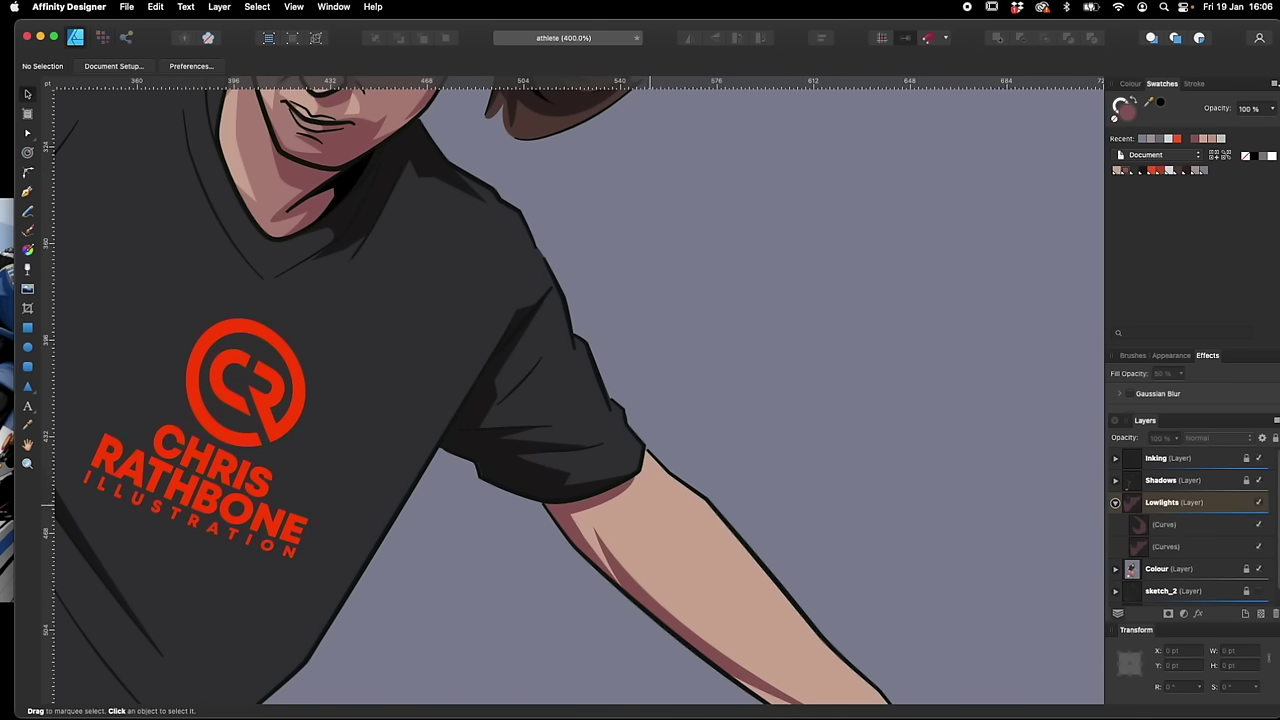
Start a Pen shadow outline on the outstretched arm, running from the sleeve edge along the forearm to the wrist
{"action": "key", "text": "p"}
{"action": "scroll", "coordinate": [600, 400], "scroll_direction": "down", "scroll_amount": 3}
{"action": "scroll", "coordinate": [600, 400], "scroll_direction": "right", "scroll_amount": 2}
{"action": "left_click", "coordinate": [529, 310]}
{"action": "left_click", "coordinate": [536, 343]}
{"action": "left_click", "coordinate": [585, 375]}
{"action": "left_click", "coordinate": [705, 511]}
{"action": "left_click", "coordinate": [766, 556]}
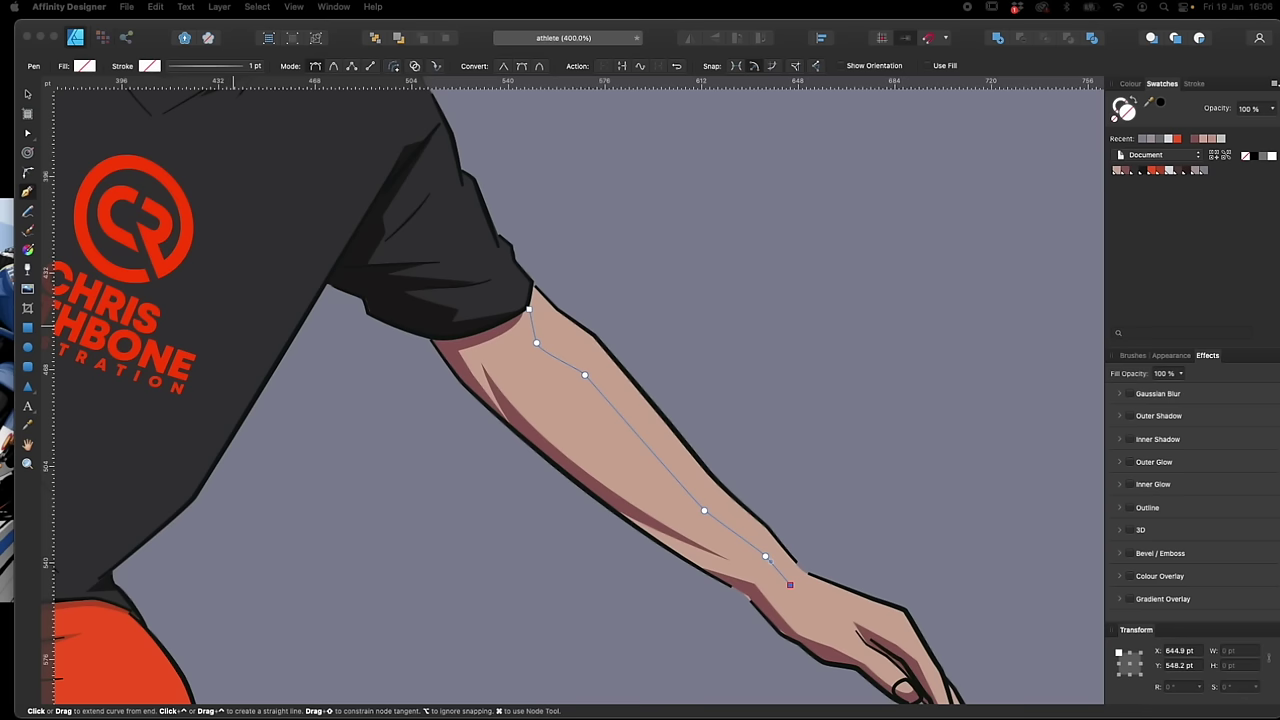
Continue the arm shadow outline over the wrist, around the thumb and between the fingers to the fingertips
{"action": "scroll", "coordinate": [766, 580], "scroll_direction": "down", "scroll_amount": 2}
{"action": "scroll", "coordinate": [766, 580], "scroll_direction": "right", "scroll_amount": 2}
{"action": "left_click", "coordinate": [668, 488]}
{"action": "left_click", "coordinate": [708, 544]}
{"action": "left_click", "coordinate": [765, 566]}
{"action": "left_click", "coordinate": [777, 581]}
{"action": "left_click", "coordinate": [787, 583]}
{"action": "left_click", "coordinate": [793, 594]}
{"action": "left_click", "coordinate": [806, 594]}
{"action": "left_click", "coordinate": [817, 601]}
{"action": "left_click", "coordinate": [790, 569]}
{"action": "left_click", "coordinate": [769, 558]}
{"action": "left_click", "coordinate": [747, 529]}
{"action": "left_click", "coordinate": [802, 547]}
{"action": "left_click", "coordinate": [828, 577]}
{"action": "left_click", "coordinate": [847, 618]}
{"action": "left_click_drag", "start_coordinate": [861, 645], "coordinate": [869, 642]}
{"action": "scroll", "coordinate": [855, 618], "scroll_direction": "up", "scroll_amount": 2}
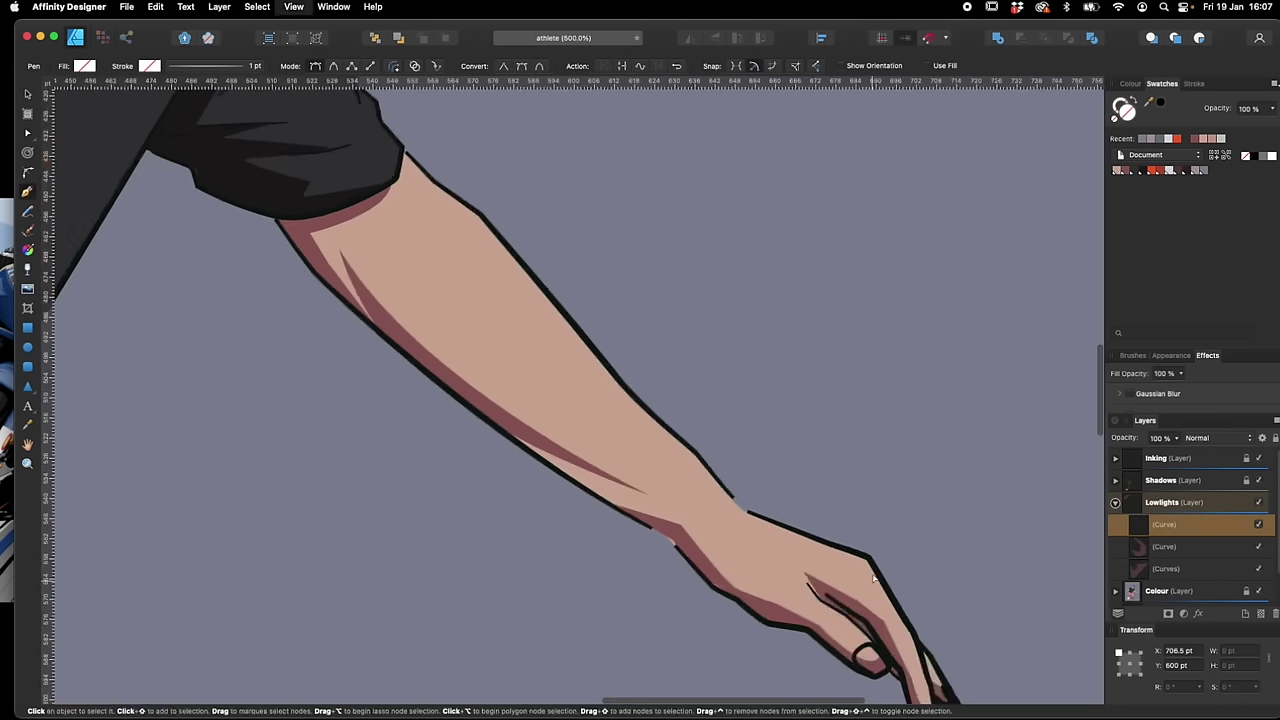
Trace the shadow outline back along the underside of the hand and arm, close it at the sleeve and fill it with dark pink
{"action": "scroll", "coordinate": [830, 600], "scroll_direction": "down", "scroll_amount": 2}
{"action": "scroll", "coordinate": [830, 600], "scroll_direction": "right", "scroll_amount": 1}
{"action": "left_click", "coordinate": [797, 563]}
{"action": "left_click", "coordinate": [765, 514]}
{"action": "left_click", "coordinate": [746, 498]}
{"action": "left_click_drag", "start_coordinate": [701, 489], "coordinate": [680, 471]}
{"action": "left_click", "coordinate": [648, 446]}
{"action": "left_click", "coordinate": [561, 406]}
{"action": "left_click_drag", "start_coordinate": [598, 436], "coordinate": [525, 385]}
{"action": "scroll", "coordinate": [434, 317], "scroll_direction": "down", "scroll_amount": 2}
{"action": "scroll", "coordinate": [434, 317], "scroll_direction": "up", "scroll_amount": 2}
{"action": "left_click_drag", "start_coordinate": [463, 412], "coordinate": [446, 391]}
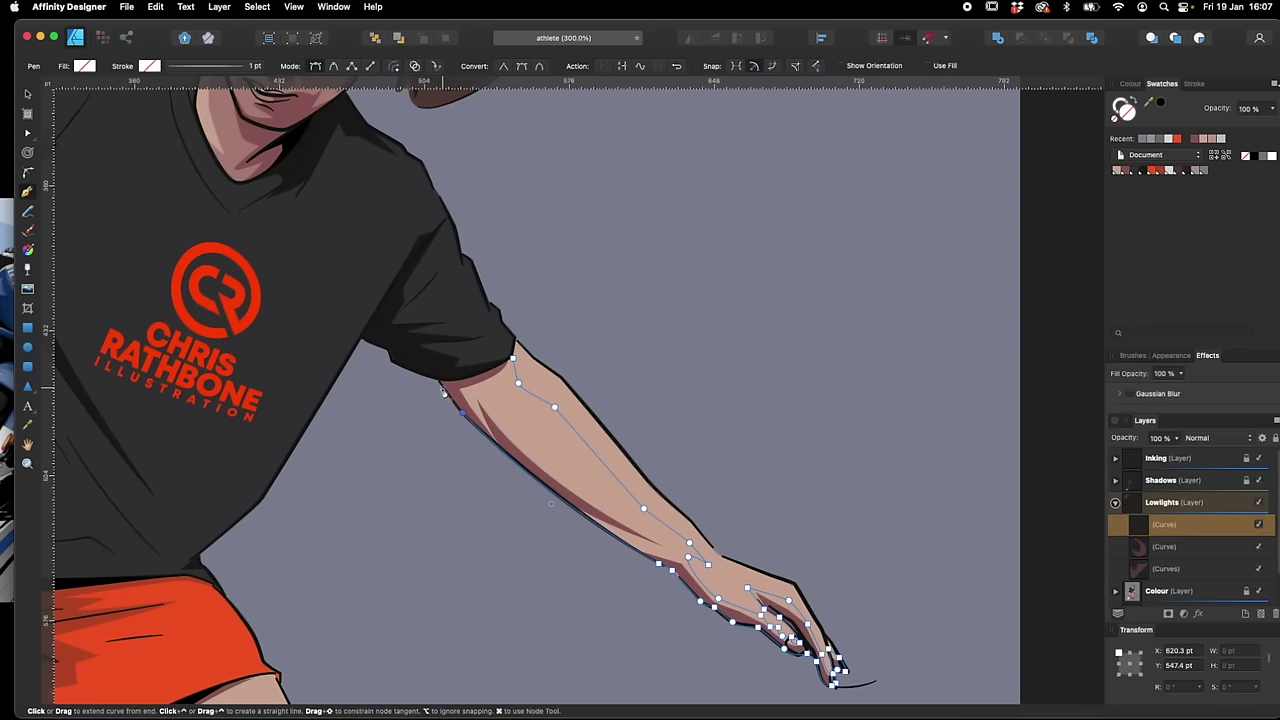
{"action": "left_click", "coordinate": [439, 381]}
{"action": "left_click_drag", "start_coordinate": [513, 358], "coordinate": [558, 336]}
{"action": "left_click", "coordinate": [1126, 171]}
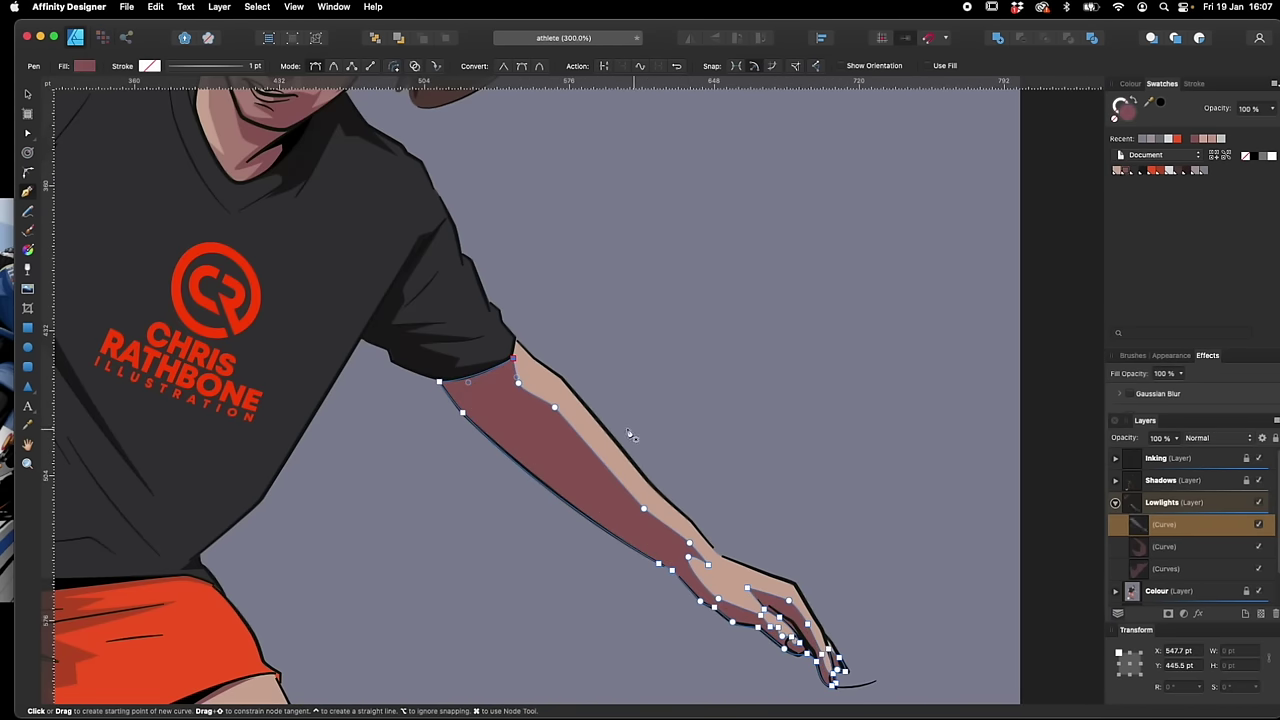
Draw a slim oval inside the forearm shadow, subtract it from the shape and set the result's fill opacity to 50%
{"action": "left_click_drag", "start_coordinate": [600, 488], "coordinate": [600, 487]}
{"action": "left_click_drag", "start_coordinate": [518, 423], "coordinate": [511, 439]}
{"action": "key", "text": "v"}
{"action": "left_click", "coordinate": [571, 451], "text": "shift"}
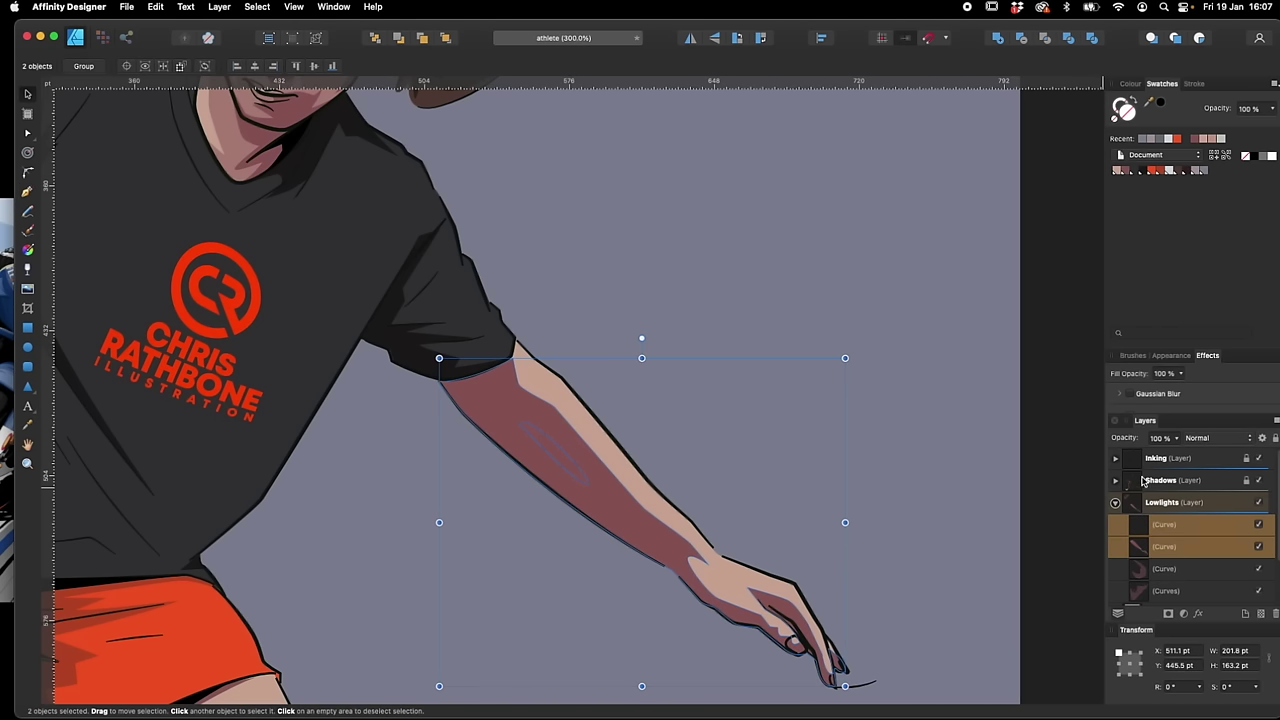
{"action": "left_click", "coordinate": [1021, 39]}
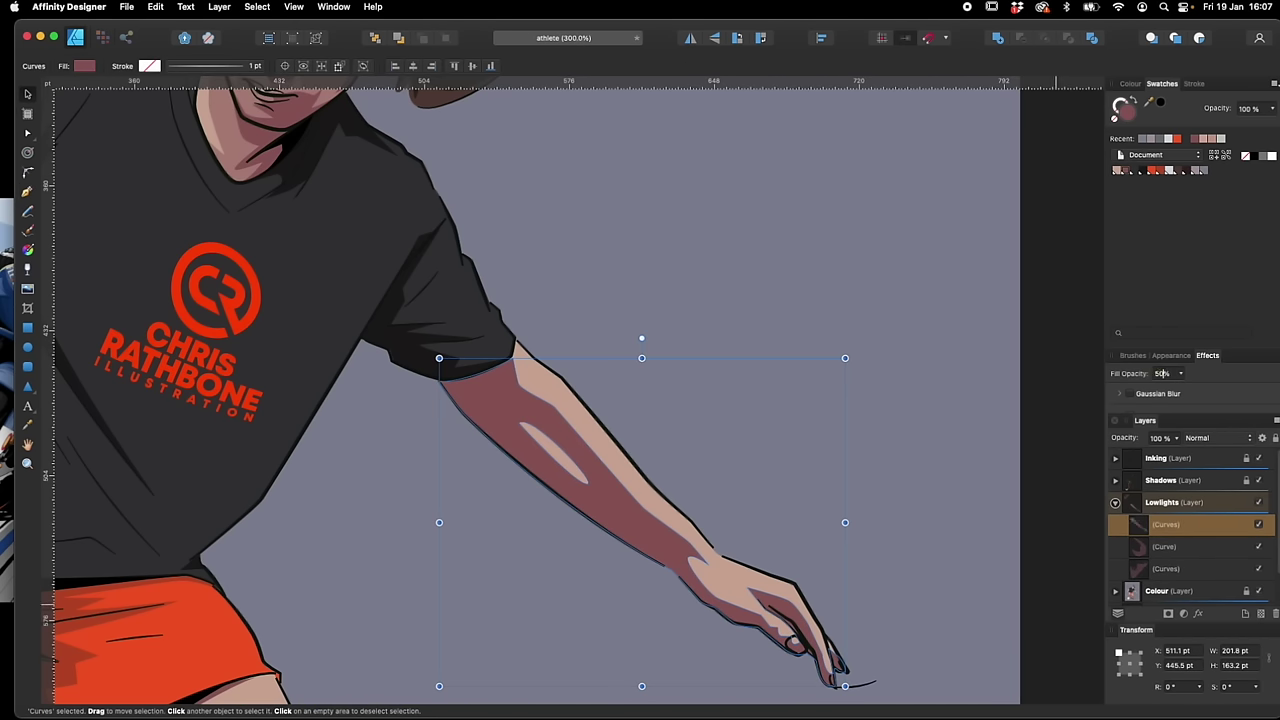
{"action": "key", "text": "Return"}
{"action": "left_click", "coordinate": [1052, 623]}
{"action": "key", "text": "super+1"}
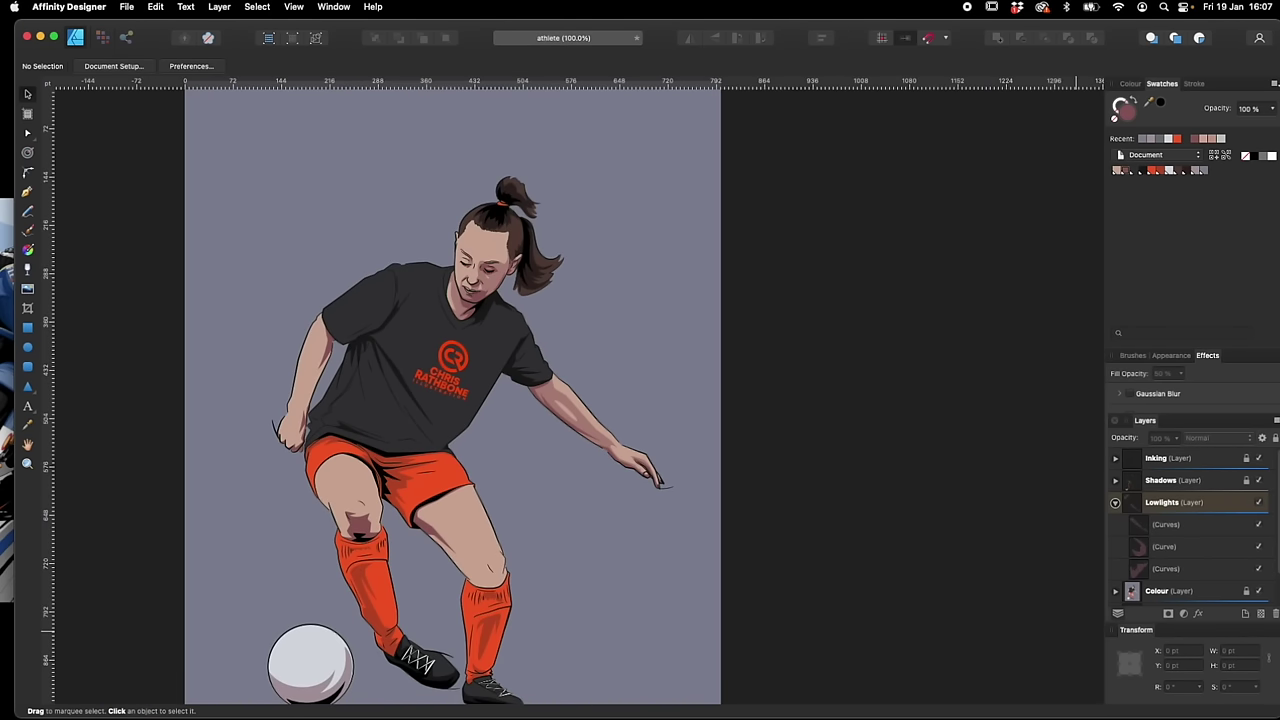
Select the three lowlight shapes on the face, neck and arm and reduce their fill opacity together
{"action": "left_click_drag", "start_coordinate": [772, 148], "coordinate": [436, 531]}
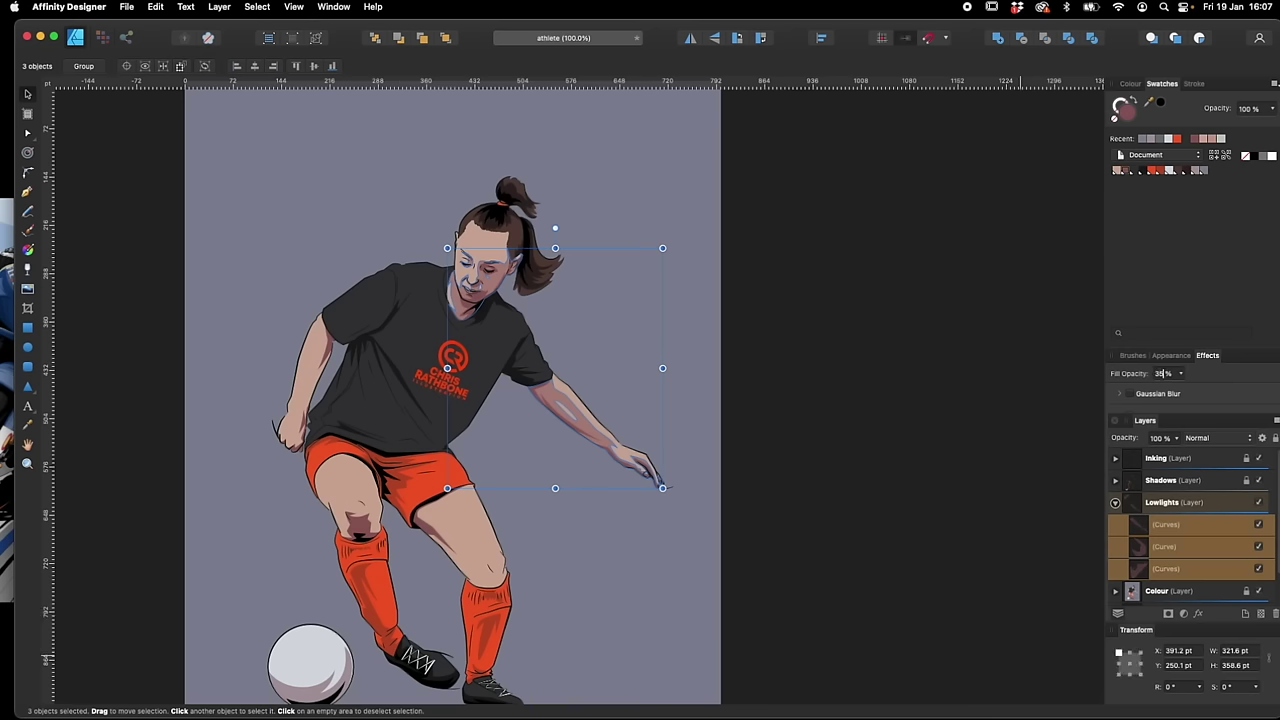
{"action": "key", "text": "Return"}
{"action": "left_click", "coordinate": [946, 624]}
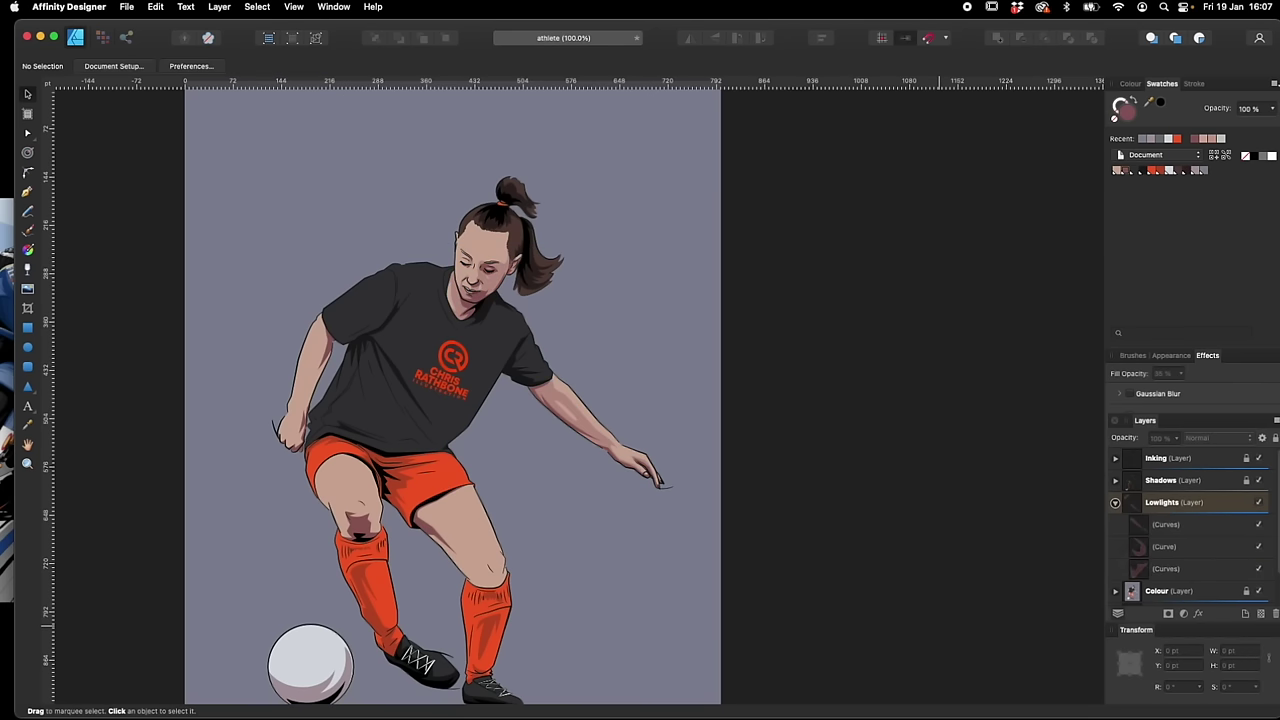
Set the fill opacity of the face, neck and outstretched-arm lowlight shapes to 40%
{"action": "key", "text": "super+plus"}
{"action": "key", "text": "p"}
{"action": "scroll", "coordinate": [939, 626], "scroll_direction": "left", "scroll_amount": 6}
{"action": "scroll", "coordinate": [939, 626], "scroll_direction": "up", "scroll_amount": 3}
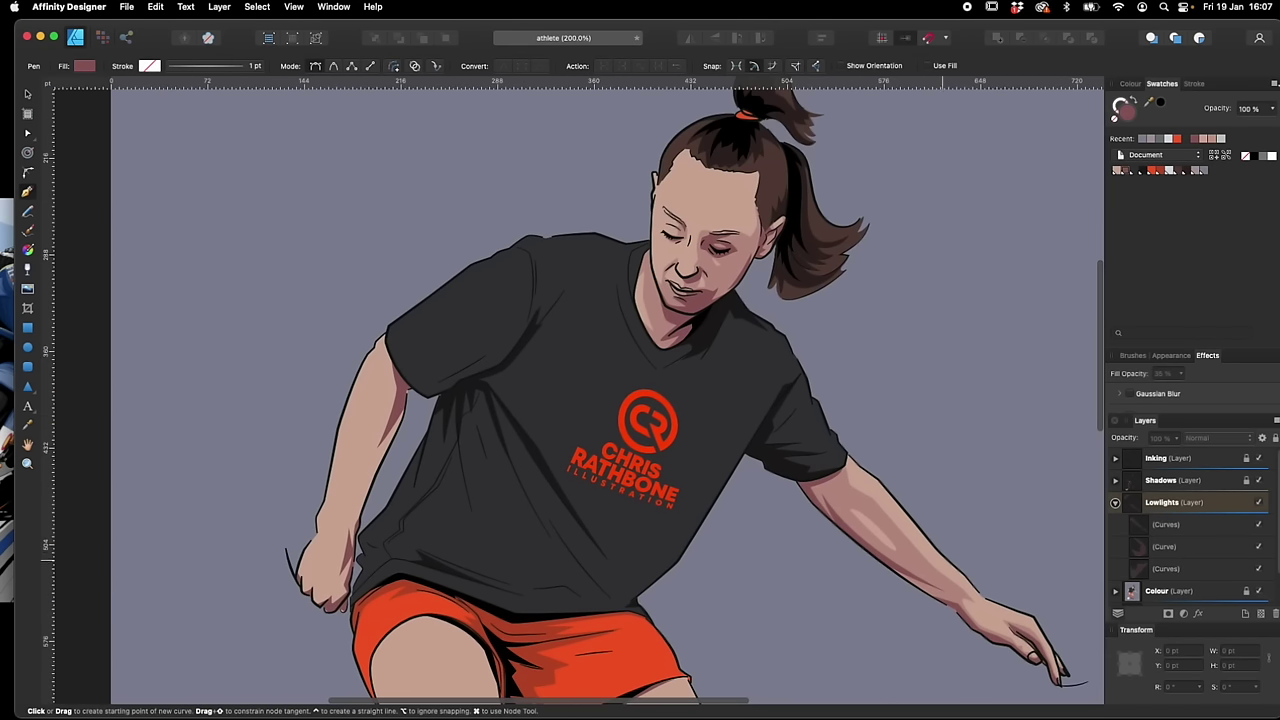
{"action": "key", "text": "v"}
{"action": "left_click_drag", "start_coordinate": [594, 194], "coordinate": [1086, 694]}
{"action": "left_click", "coordinate": [1163, 373]}
{"action": "double_click", "coordinate": [1163, 373]}
{"action": "type", "text": "40"}
{"action": "key", "text": "Return"}
{"action": "left_click", "coordinate": [946, 640]}
{"action": "scroll", "coordinate": [946, 640], "scroll_direction": "left", "scroll_amount": 3}
Start a Pen shadow outline on the other arm, running from the sleeve down the middle of the forearm onto the knuckles
{"action": "key", "text": "super+plus"}
{"action": "key", "text": "p"}
{"action": "scroll", "coordinate": [325, 457], "scroll_direction": "up", "scroll_amount": 5}
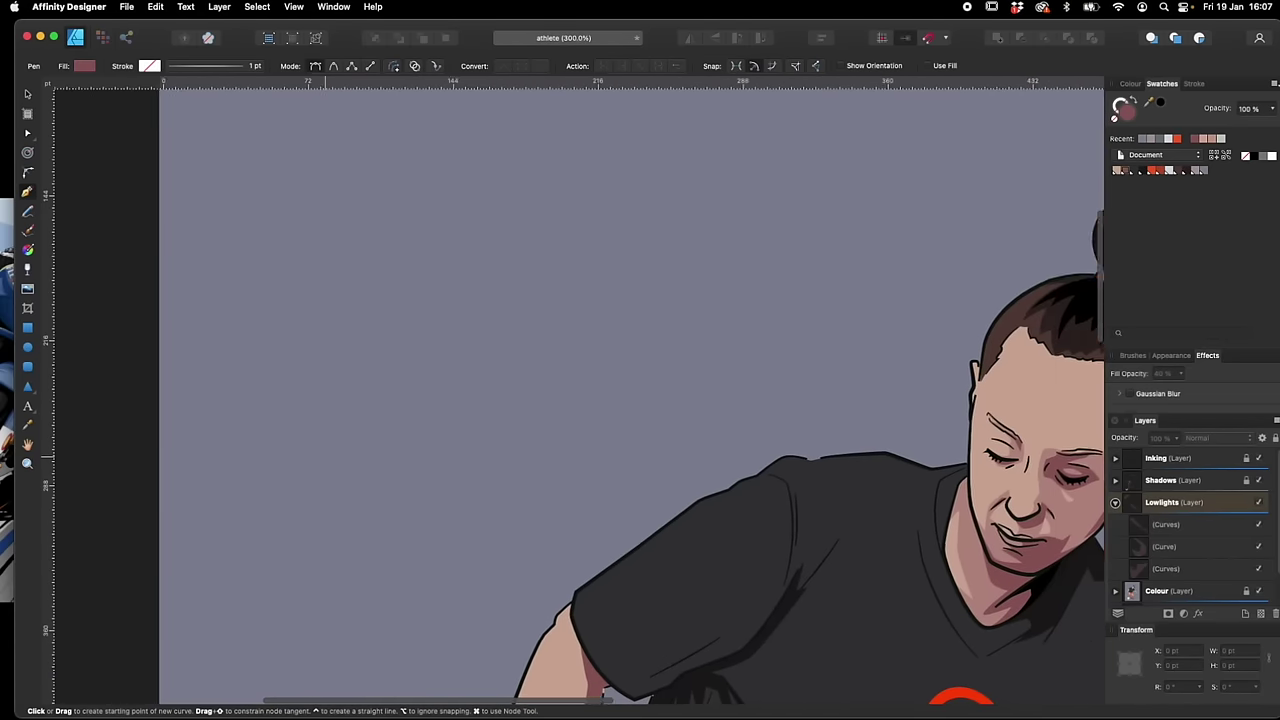
{"action": "scroll", "coordinate": [567, 391], "scroll_direction": "down", "scroll_amount": 5}
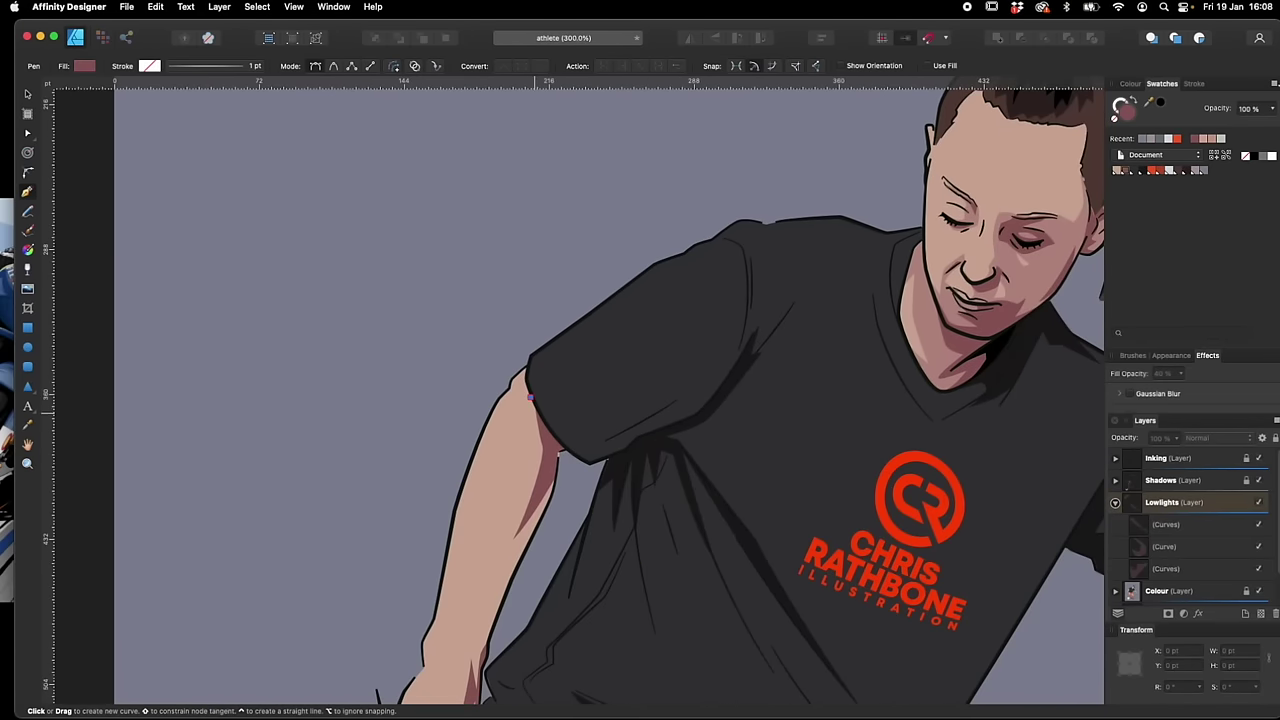
{"action": "left_click", "coordinate": [531, 410]}
{"action": "left_click_drag", "start_coordinate": [487, 520], "coordinate": [479, 551]}
{"action": "scroll", "coordinate": [479, 551], "scroll_direction": "down", "scroll_amount": 3}
{"action": "left_click", "coordinate": [489, 518]}
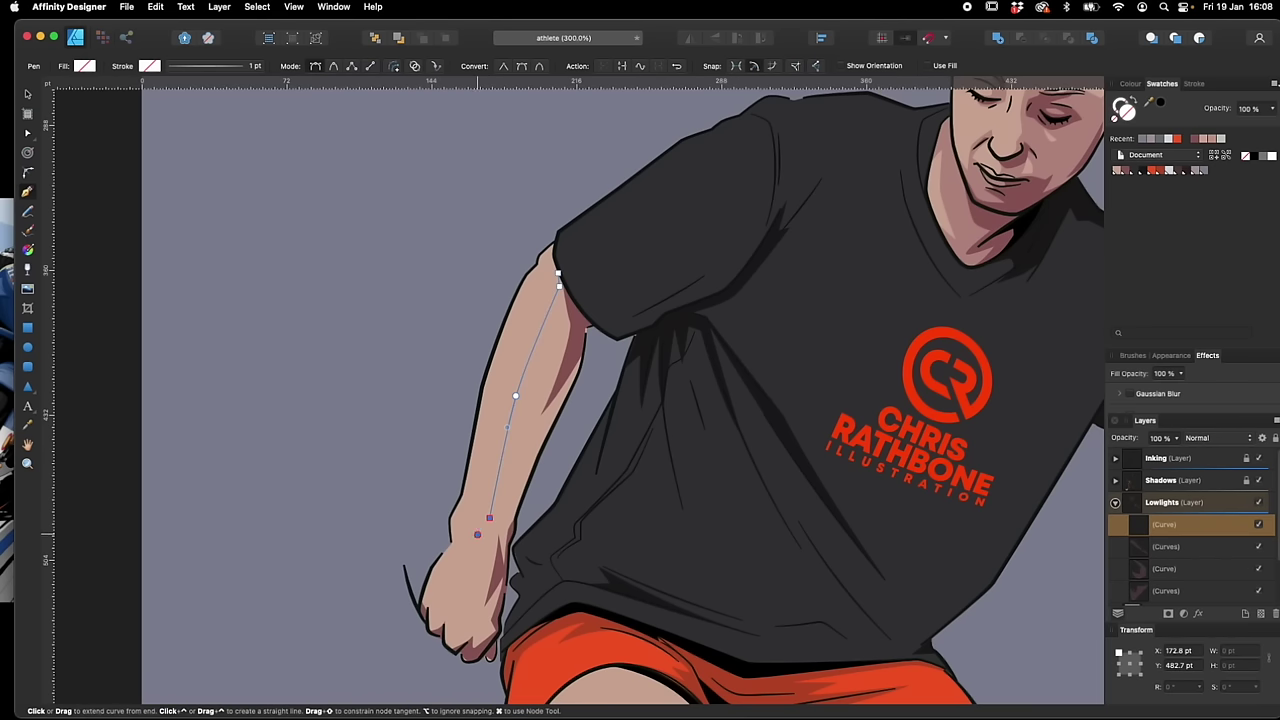
{"action": "left_click", "coordinate": [477, 534]}
{"action": "left_click", "coordinate": [475, 562]}
{"action": "left_click", "coordinate": [463, 583]}
{"action": "left_click", "coordinate": [458, 607]}
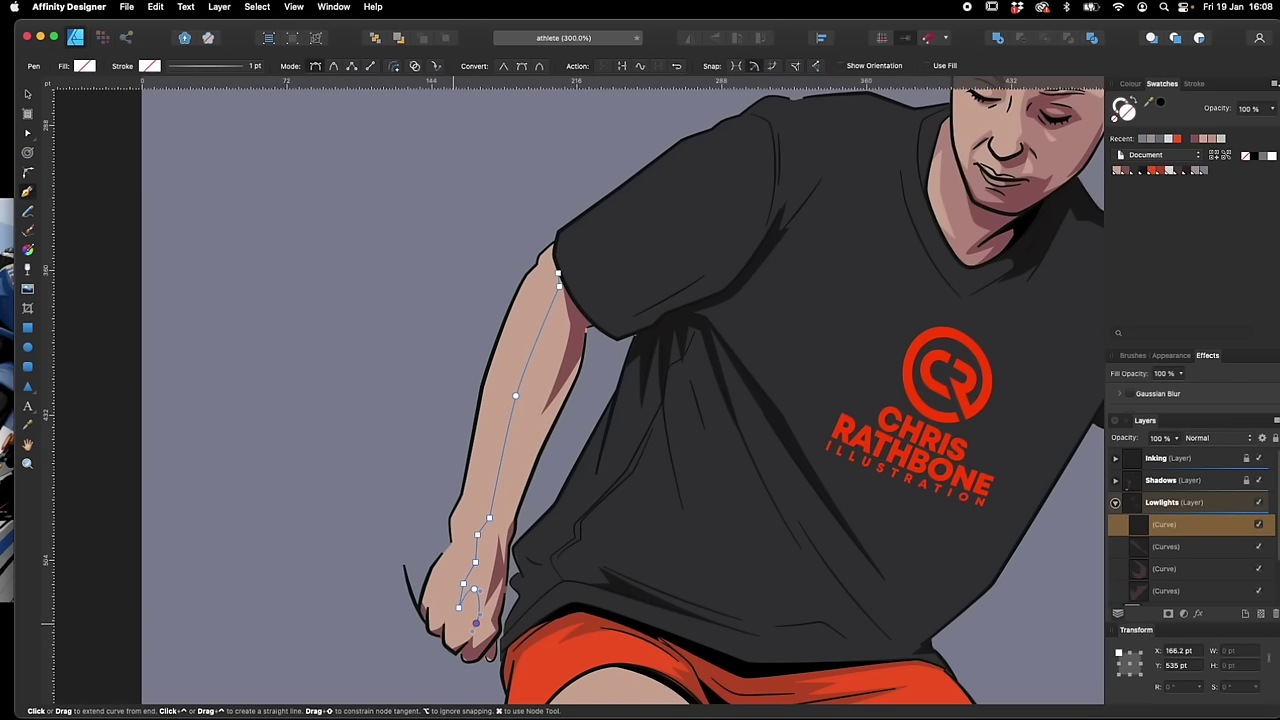
Continue the outline around the fist and back up the inner edge of the arm, closing it at the sleeve
{"action": "left_click", "coordinate": [434, 565]}
{"action": "left_click", "coordinate": [419, 605]}
{"action": "left_click", "coordinate": [427, 624]}
{"action": "left_click", "coordinate": [443, 638]}
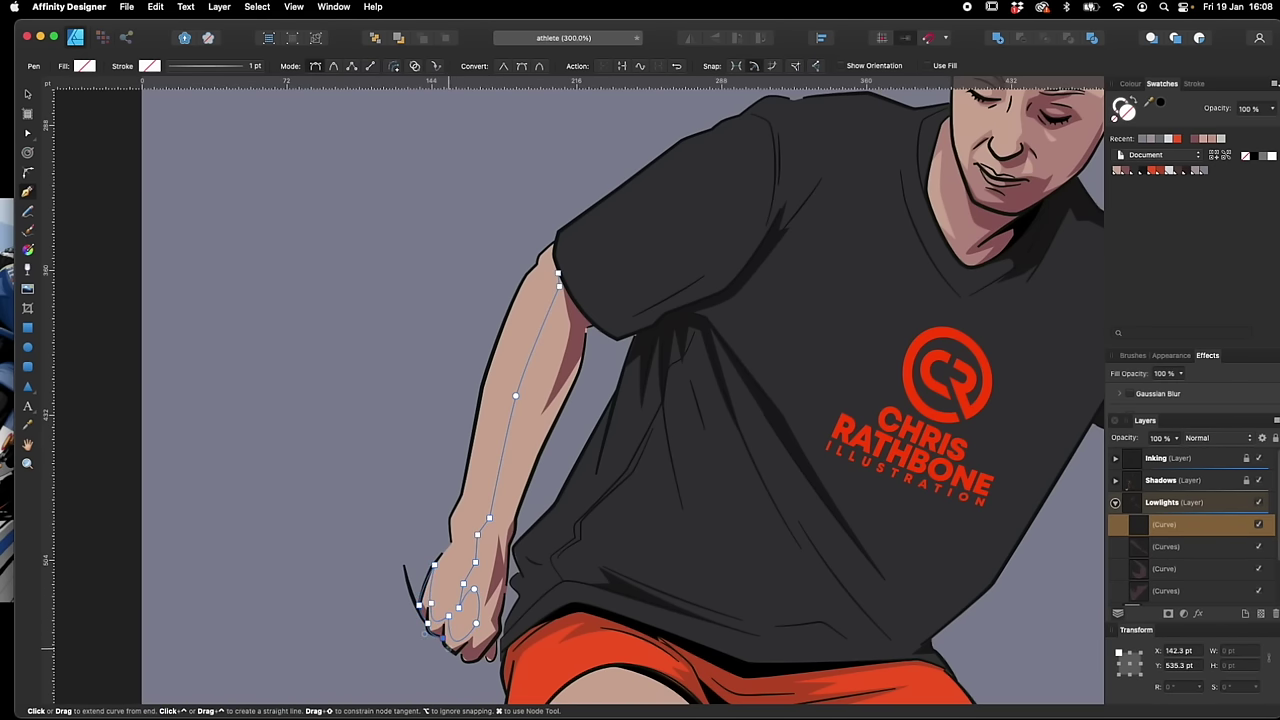
{"action": "left_click_drag", "start_coordinate": [490, 657], "coordinate": [500, 635]}
{"action": "scroll", "coordinate": [508, 546], "scroll_direction": "up", "scroll_amount": 3}
{"action": "scroll", "coordinate": [508, 546], "scroll_direction": "right", "scroll_amount": 1}
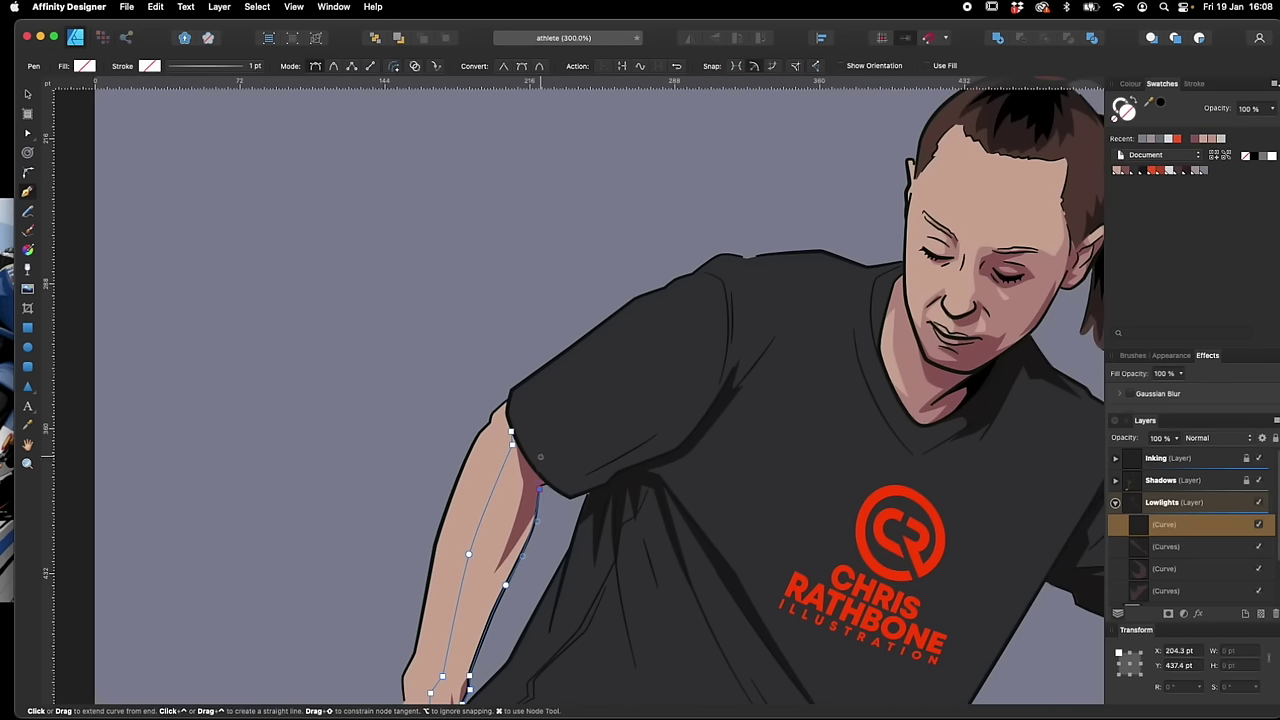
{"action": "left_click", "coordinate": [512, 432]}
Fill the new arm shadow with dark pink, set its fill opacity to 40% and deselect it
{"action": "scroll", "coordinate": [513, 400], "scroll_direction": "right", "scroll_amount": 4}
{"action": "scroll", "coordinate": [513, 400], "scroll_direction": "down", "scroll_amount": 2}
{"action": "left_click", "coordinate": [1126, 170]}
{"action": "left_click", "coordinate": [1163, 374]}
{"action": "type", "text": "40"}
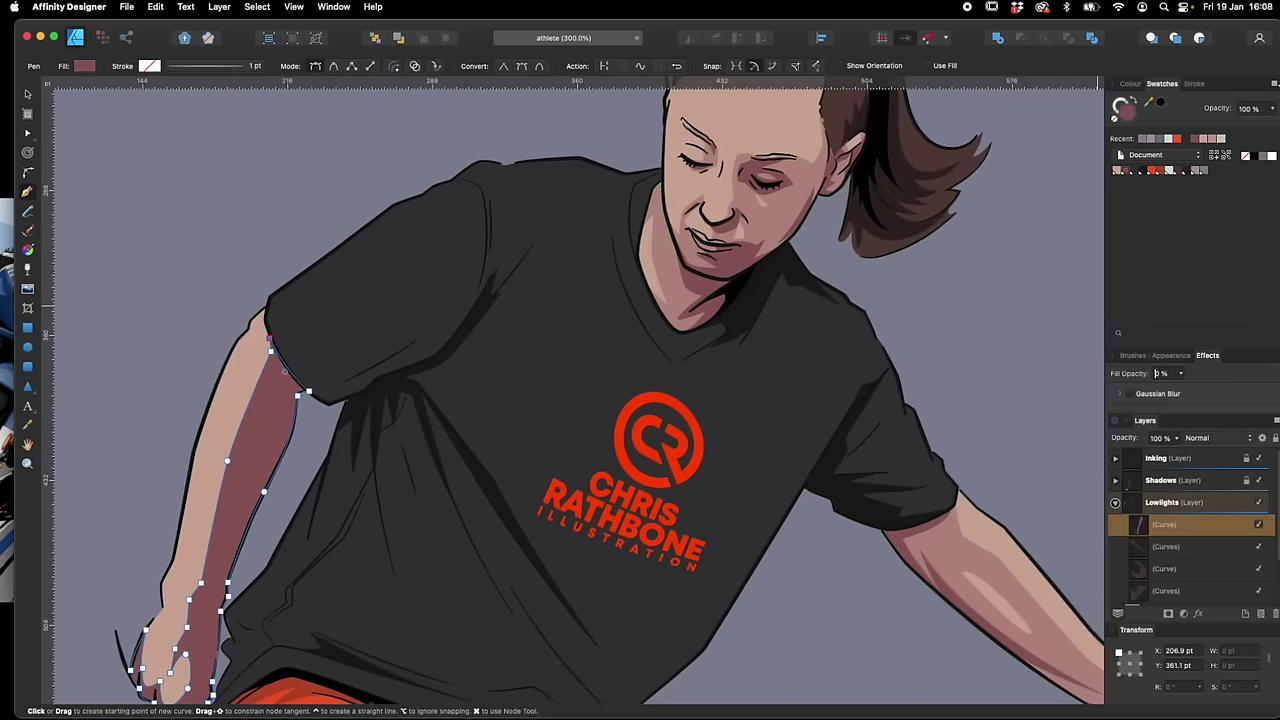
{"action": "key", "text": "Return"}
{"action": "key", "text": "super+minus"}
{"action": "key", "text": "super+minus"}
{"action": "key", "text": "v"}
{"action": "left_click", "coordinate": [914, 532]}
Draw a narrow closed shadow shape on the outer edge of the bent leg's thigh, just below the shorts
{"action": "key", "text": "p"}
{"action": "key", "text": "super+plus"}
{"action": "scroll", "coordinate": [725, 490], "scroll_direction": "down", "scroll_amount": 5}
{"action": "scroll", "coordinate": [725, 490], "scroll_direction": "left", "scroll_amount": 2}
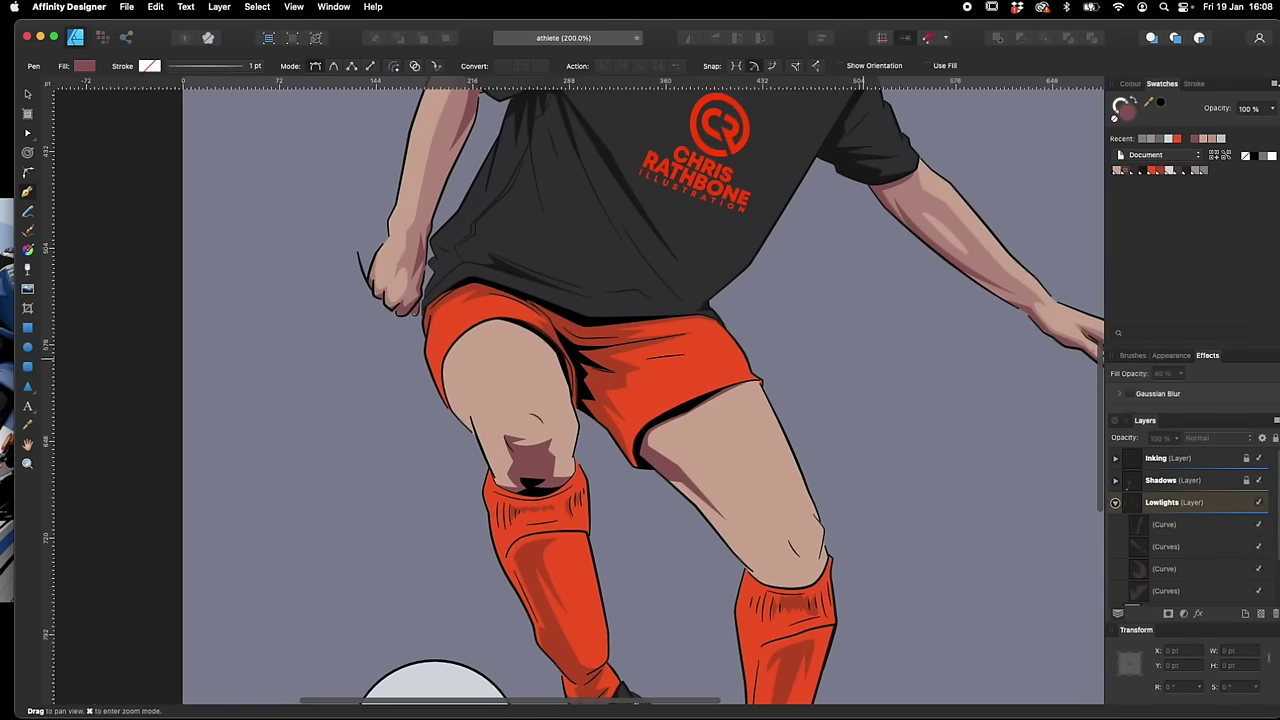
{"action": "key", "text": "super+plus"}
{"action": "left_click", "coordinate": [421, 429]}
{"action": "left_click_drag", "start_coordinate": [379, 374], "coordinate": [372, 343]}
{"action": "left_click", "coordinate": [430, 458]}
{"action": "left_click_drag", "start_coordinate": [430, 458], "coordinate": [451, 521]}
{"action": "left_click", "coordinate": [442, 491]}
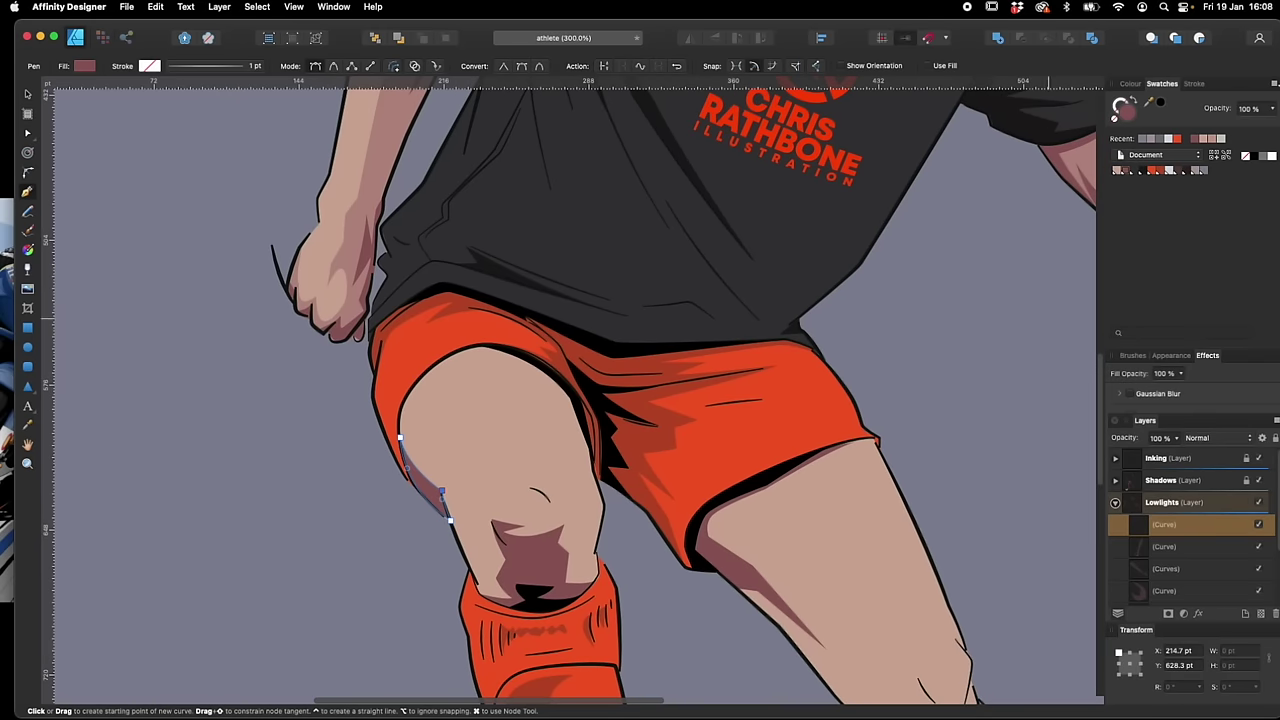
Set the outer thigh shadow's fill opacity to 40% and deselect it
{"action": "left_click", "coordinate": [1162, 374]}
{"action": "type", "text": "40"}
{"action": "key", "text": "Return"}
{"action": "key", "text": "v"}
{"action": "left_click", "coordinate": [418, 383]}
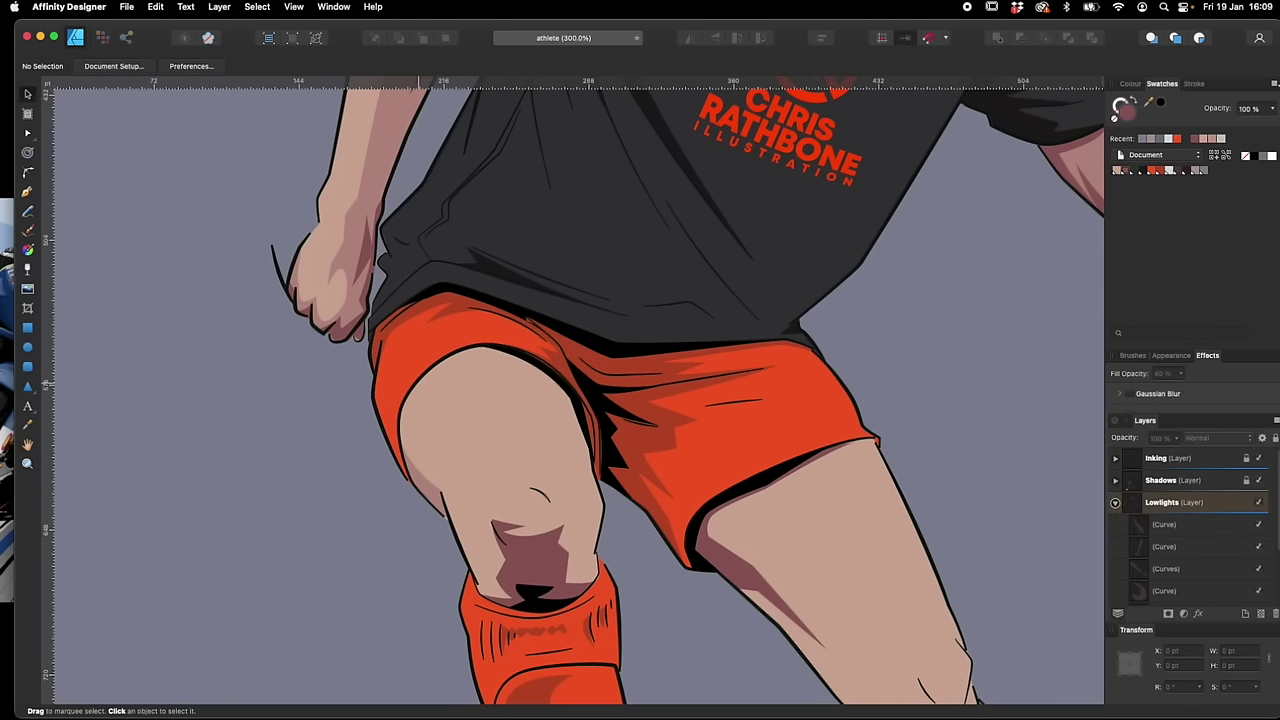
Draw a thin curved shadow beneath the shorts hem on the bent leg, with a dark pink fill at 40% opacity
{"action": "key", "text": "p"}
{"action": "left_click", "coordinate": [418, 378]}
{"action": "left_click", "coordinate": [484, 350]}
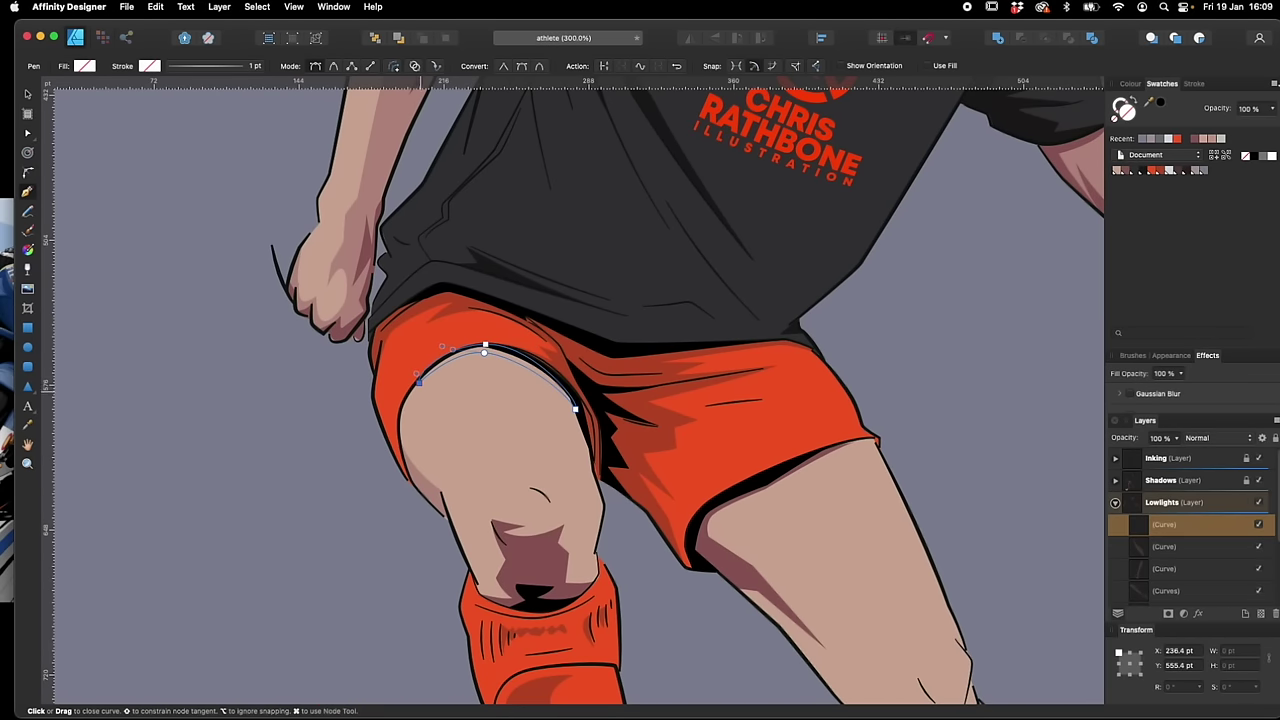
{"action": "left_click", "coordinate": [418, 378]}
{"action": "key", "text": "v"}
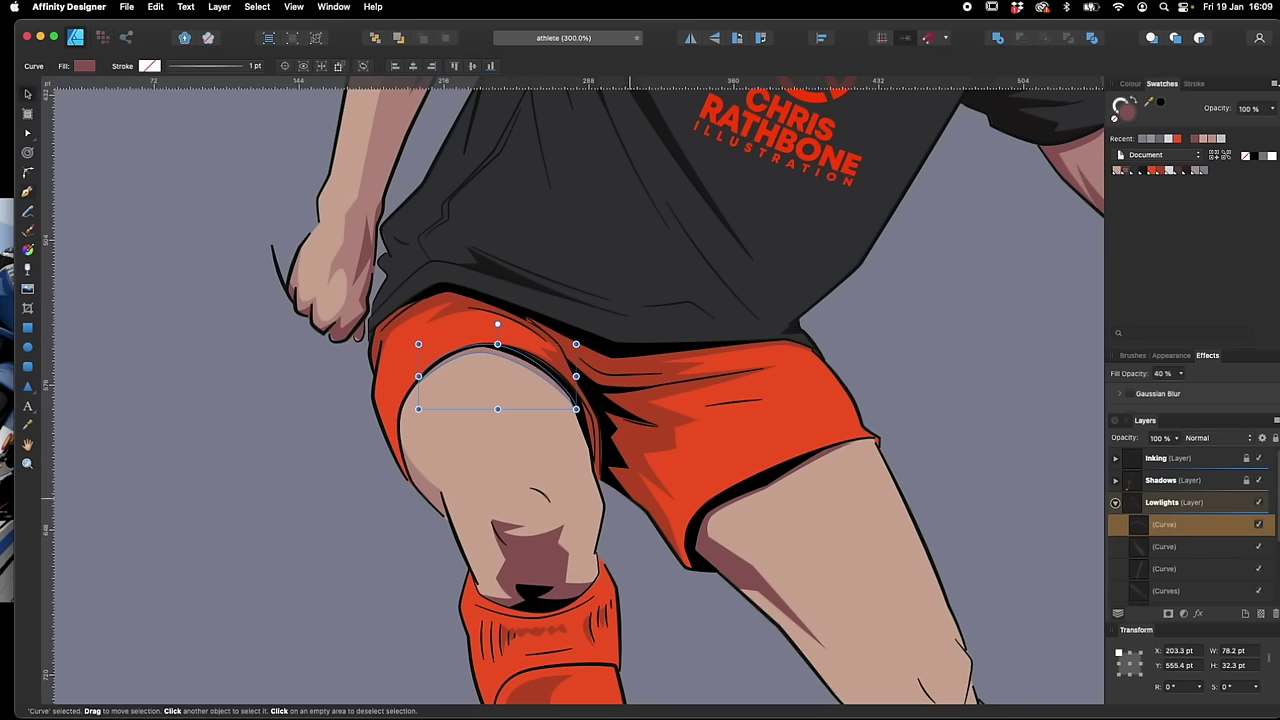
{"action": "key", "text": "Escape"}
Draw a closed shadow shape over the bent knee down to the sock, filled with dark pink at 40% opacity
{"action": "key", "text": "p"}
{"action": "left_click", "coordinate": [574, 552]}
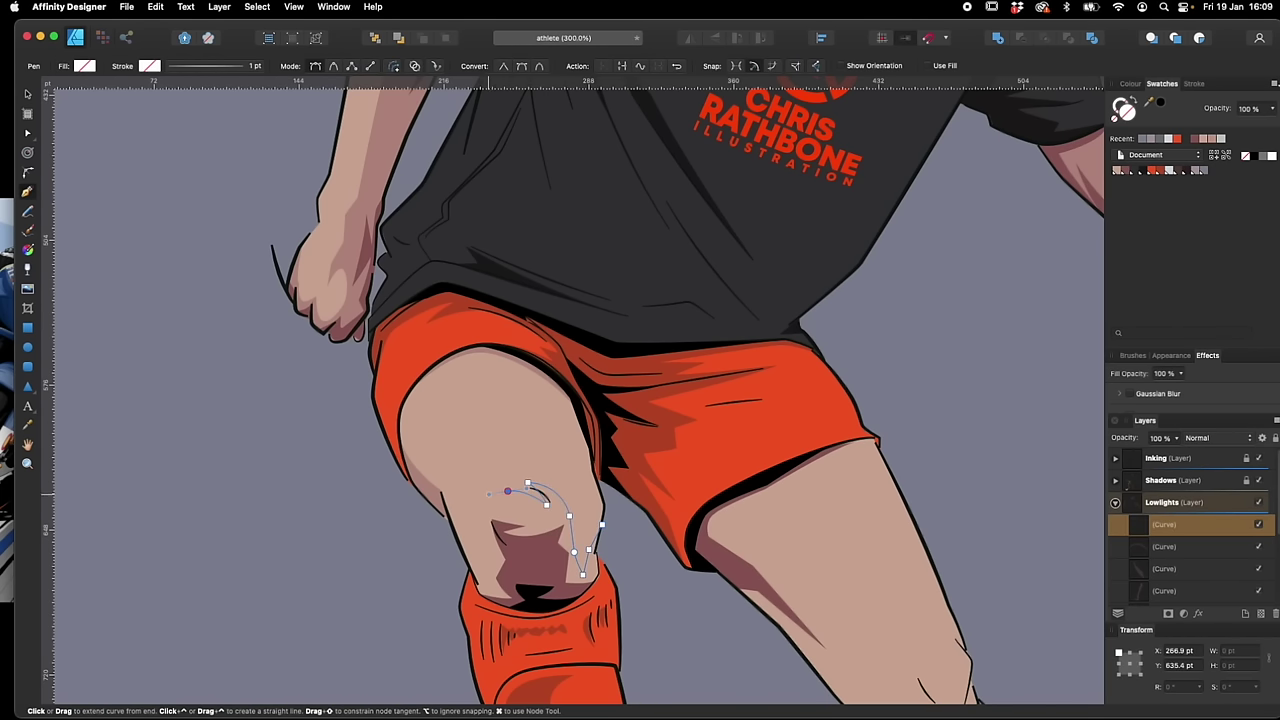
{"action": "left_click", "coordinate": [488, 584]}
{"action": "left_click", "coordinate": [465, 545]}
{"action": "left_click", "coordinate": [481, 593]}
{"action": "left_click_drag", "start_coordinate": [550, 611], "coordinate": [580, 603]}
{"action": "left_click", "coordinate": [599, 575]}
{"action": "left_click", "coordinate": [597, 549]}
{"action": "left_click", "coordinate": [602, 524]}
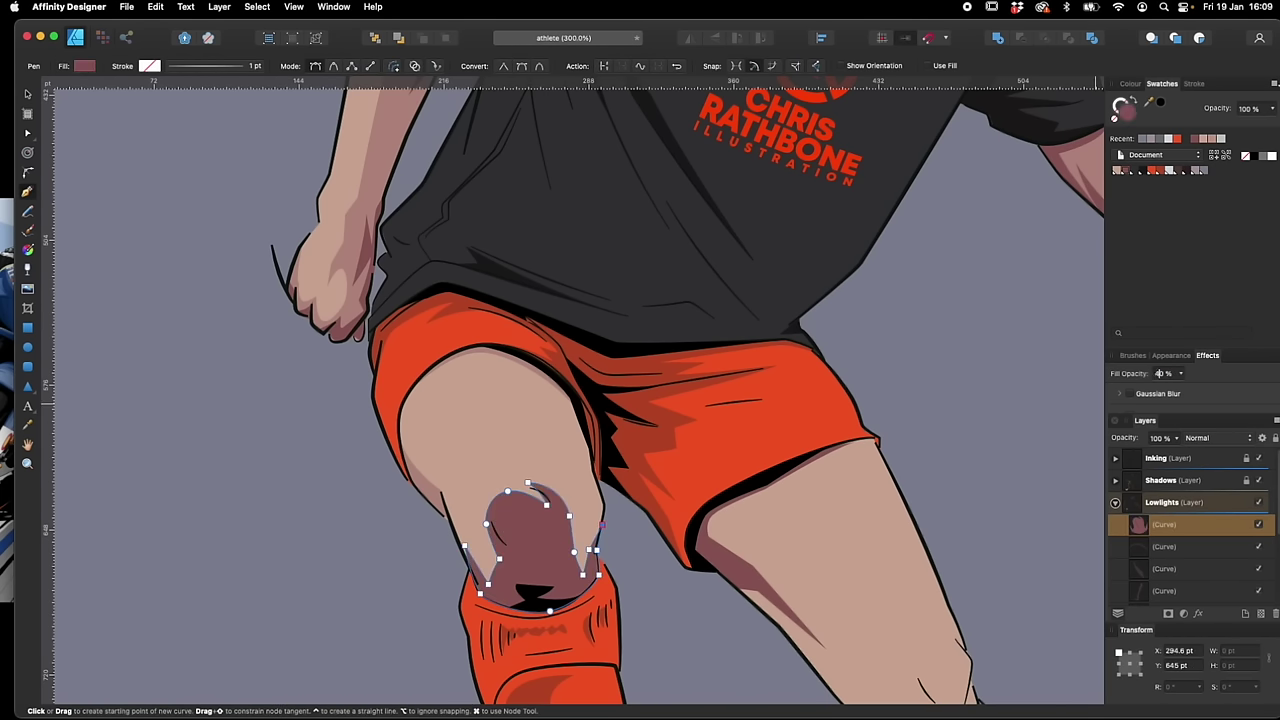
Outline a shadow on the other leg from the shorts hem down the thigh, around the knee and back up the inner edge
{"action": "scroll", "coordinate": [637, 457], "scroll_direction": "right", "scroll_amount": 3}
{"action": "left_click", "coordinate": [634, 331]}
{"action": "left_click", "coordinate": [549, 380]}
{"action": "left_click", "coordinate": [611, 471]}
{"action": "left_click_drag", "start_coordinate": [648, 541], "coordinate": [656, 552]}
{"action": "left_click", "coordinate": [682, 576]}
{"action": "left_click_drag", "start_coordinate": [702, 530], "coordinate": [714, 534]}
{"action": "left_click", "coordinate": [733, 502]}
{"action": "left_click", "coordinate": [643, 569]}
{"action": "left_click", "coordinate": [542, 450]}
Complete the thigh shadow outline along the shorts hem, close it and fill it with dark pink
{"action": "key", "text": "super+="}
{"action": "left_click", "coordinate": [420, 471]}
{"action": "left_click", "coordinate": [448, 391]}
{"action": "left_click", "coordinate": [643, 294]}
{"action": "left_click", "coordinate": [682, 289]}
{"action": "left_click", "coordinate": [1126, 170]}
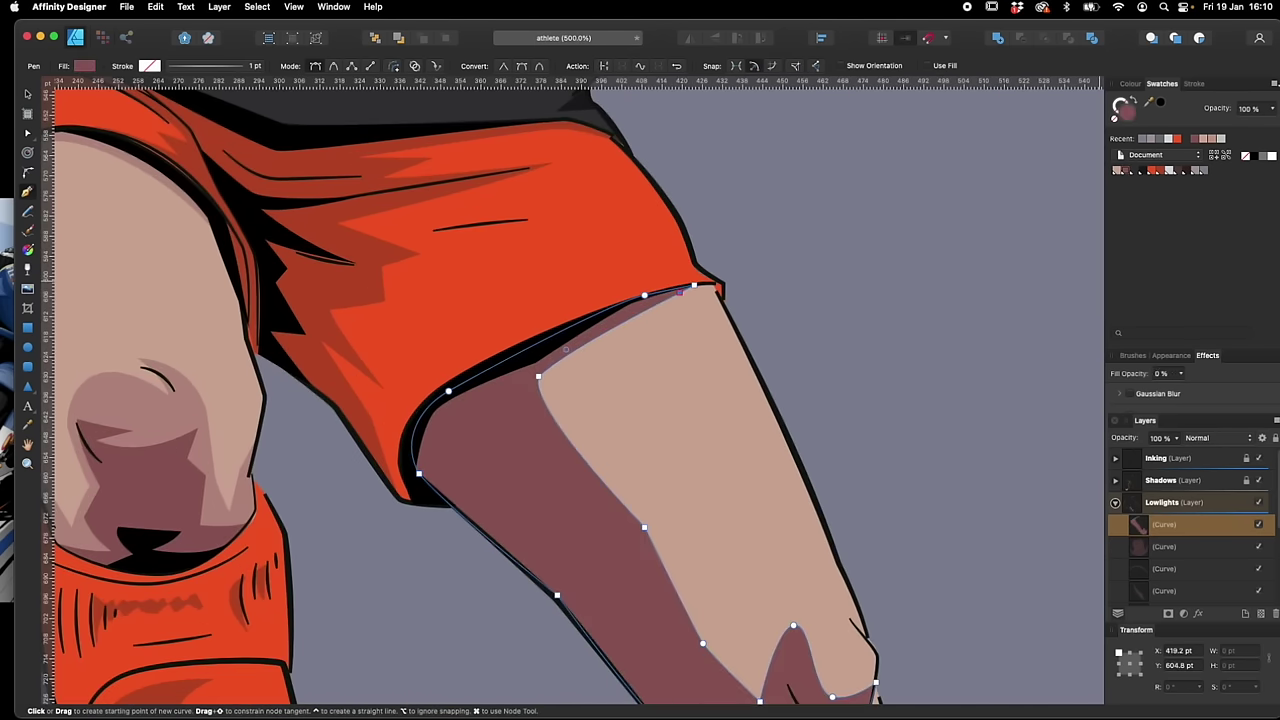
Deselect the thigh shadow and start a shirt lowlight outline at the collar, zigzagging down the neckline and across the chest logo
{"action": "key", "text": "v"}
{"action": "key", "text": "super+z"}
{"action": "left_click", "coordinate": [964, 610]}
{"action": "key", "text": "super+="}
{"action": "left_click_drag", "start_coordinate": [854, 150], "coordinate": [814, 640]}
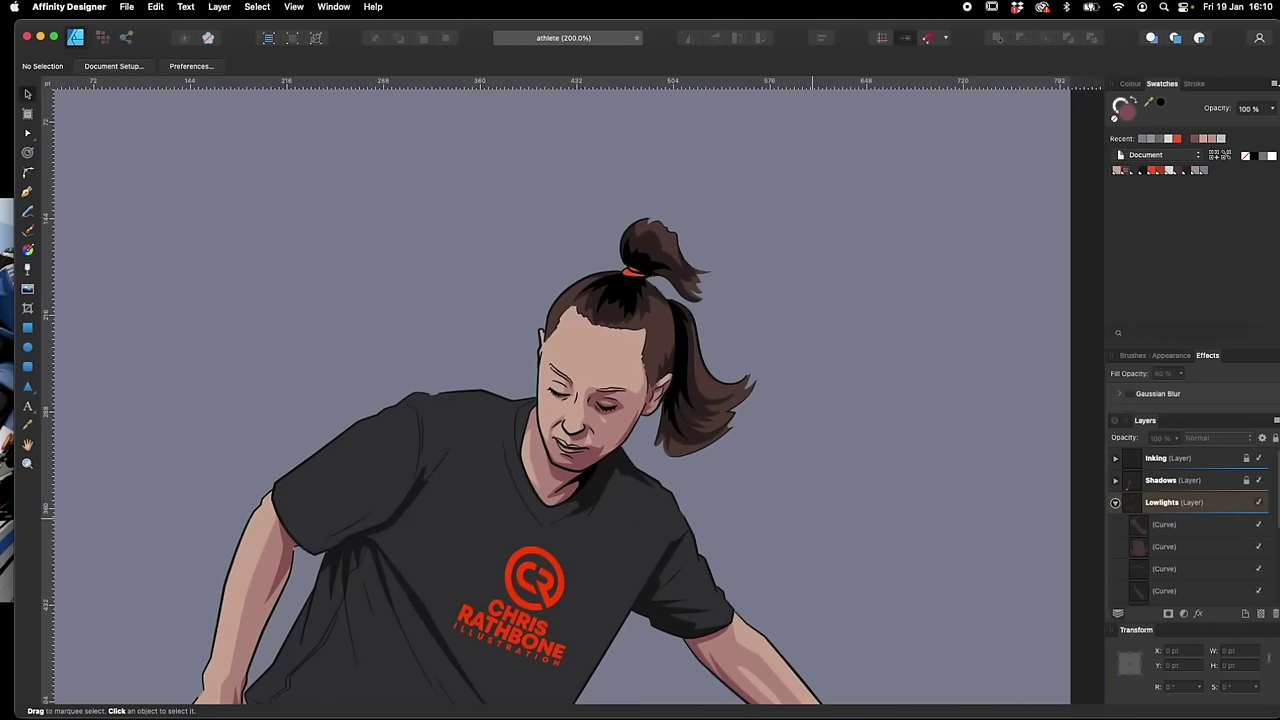
{"action": "left_click", "coordinate": [1143, 170]}
{"action": "key", "text": "p"}
{"action": "key", "text": "super+="}
{"action": "left_click_drag", "start_coordinate": [730, 619], "coordinate": [840, 527]}
{"action": "left_click_drag", "start_coordinate": [675, 491], "coordinate": [667, 500]}
{"action": "left_click", "coordinate": [683, 532]}
{"action": "left_click", "coordinate": [663, 551]}
{"action": "left_click", "coordinate": [751, 516]}
{"action": "left_click", "coordinate": [640, 599]}
{"action": "left_click", "coordinate": [503, 553]}
Continue the shirt outline with long pointed folds across the torso up to the armpit of the lowered arm
{"action": "left_click", "coordinate": [602, 526]}
{"action": "left_click", "coordinate": [446, 484]}
{"action": "left_click", "coordinate": [501, 595]}
{"action": "left_click", "coordinate": [339, 366]}
Extend the shirt outline around the creases above the armpit and along the hem of the lowered arm's sleeve
{"action": "left_click_drag", "start_coordinate": [340, 368], "coordinate": [481, 604]}
{"action": "left_click", "coordinate": [483, 590]}
{"action": "left_click", "coordinate": [561, 554]}
{"action": "left_click", "coordinate": [594, 451]}
{"action": "left_click", "coordinate": [560, 451]}
{"action": "left_click", "coordinate": [503, 542]}
{"action": "left_click", "coordinate": [390, 602]}
{"action": "left_click", "coordinate": [444, 558]}
{"action": "left_click", "coordinate": [374, 603]}
{"action": "left_click", "coordinate": [328, 561]}
{"action": "left_click", "coordinate": [380, 621]}
Add a row of narrow pointed folds to the shirt outline below the armpit of the lowered arm
{"action": "left_click_drag", "start_coordinate": [380, 621], "coordinate": [487, 426]}
{"action": "left_click", "coordinate": [508, 421]}
{"action": "left_click", "coordinate": [488, 479]}
{"action": "left_click", "coordinate": [509, 534]}
{"action": "left_click", "coordinate": [524, 467]}
{"action": "left_click", "coordinate": [525, 498]}
{"action": "left_click", "coordinate": [531, 510]}
{"action": "left_click_drag", "start_coordinate": [559, 621], "coordinate": [580, 660]}
{"action": "left_click", "coordinate": [549, 458]}
{"action": "left_click", "coordinate": [557, 485]}
{"action": "left_click", "coordinate": [565, 482]}
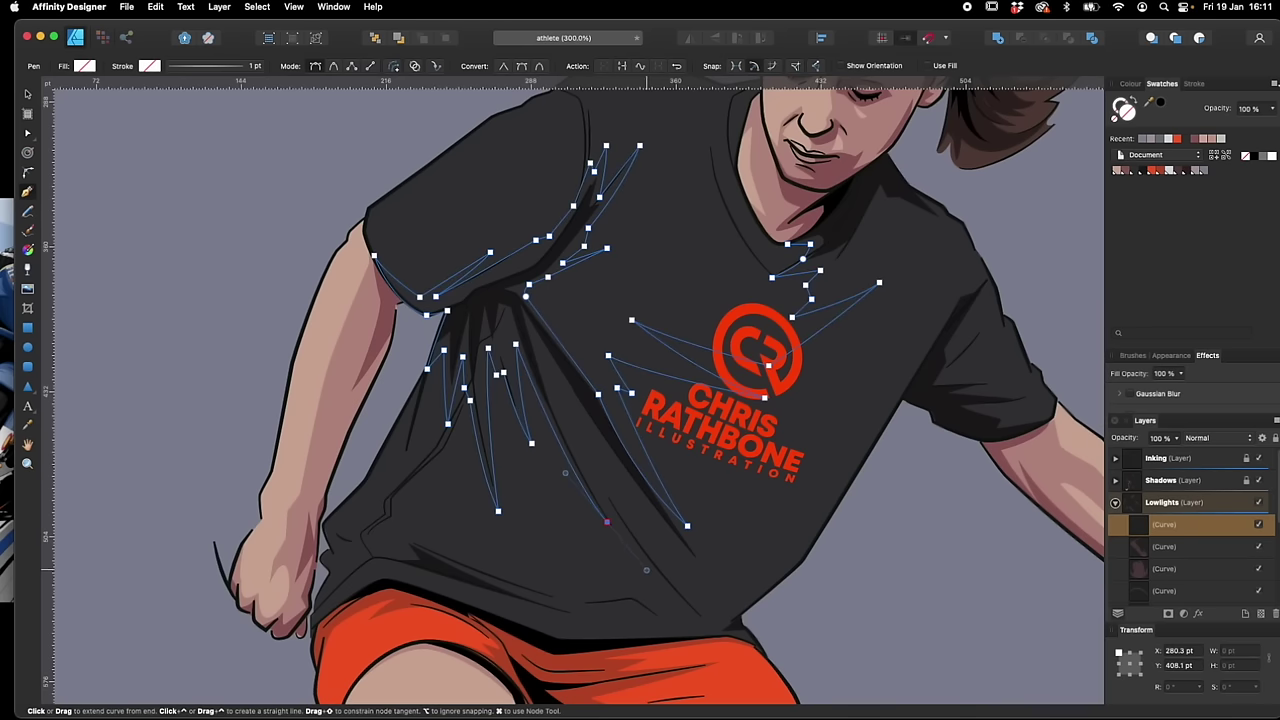
Draw long diagonal folds in the shirt outline from below the armpit down to the far end of the shirt hem
{"action": "left_click", "coordinate": [548, 370]}
{"action": "left_click", "coordinate": [661, 532]}
{"action": "left_click", "coordinate": [607, 486]}
{"action": "left_click", "coordinate": [714, 619]}
Trace small jagged creases in the shirt outline along the area just above the bottom hem
{"action": "left_click", "coordinate": [695, 618]}
{"action": "left_click", "coordinate": [684, 625]}
{"action": "left_click", "coordinate": [634, 575]}
{"action": "left_click", "coordinate": [670, 625]}
{"action": "left_click", "coordinate": [648, 620]}
{"action": "left_click", "coordinate": [626, 622]}
{"action": "left_click", "coordinate": [610, 612]}
{"action": "left_click_drag", "start_coordinate": [629, 608], "coordinate": [637, 609]}
{"action": "left_click", "coordinate": [661, 614]}
{"action": "left_click_drag", "start_coordinate": [629, 598], "coordinate": [619, 597]}
{"action": "left_click", "coordinate": [580, 603]}
{"action": "left_click", "coordinate": [498, 578]}
{"action": "left_click", "coordinate": [523, 619]}
Outline the creases at the hem corner beside the fist and follow the bottom hem to the shirt's opposite side
{"action": "left_click", "coordinate": [320, 616]}
{"action": "left_click", "coordinate": [347, 579]}
{"action": "left_click", "coordinate": [333, 578]}
{"action": "left_click_drag", "start_coordinate": [386, 575], "coordinate": [425, 590]}
{"action": "left_click", "coordinate": [310, 638]}
{"action": "left_click", "coordinate": [562, 651]}
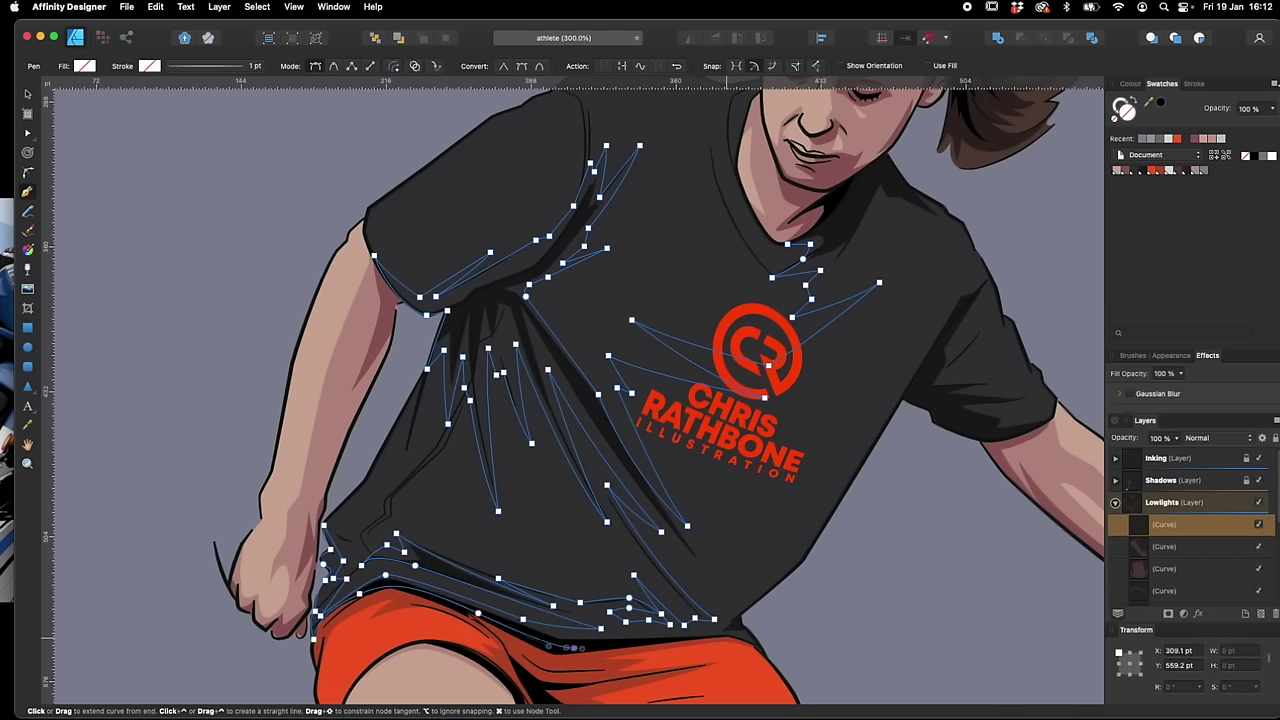
{"action": "left_click", "coordinate": [766, 643]}
Carry the shirt outline up the side, around the outstretched arm's sleeve and shoulder to the collar, closing it with a translucent near-black fill
{"action": "scroll", "coordinate": [766, 643], "scroll_direction": "right", "scroll_amount": 5}
{"action": "scroll", "coordinate": [766, 643], "scroll_direction": "up", "scroll_amount": 2}
{"action": "left_click", "coordinate": [535, 660]}
{"action": "left_click", "coordinate": [634, 502]}
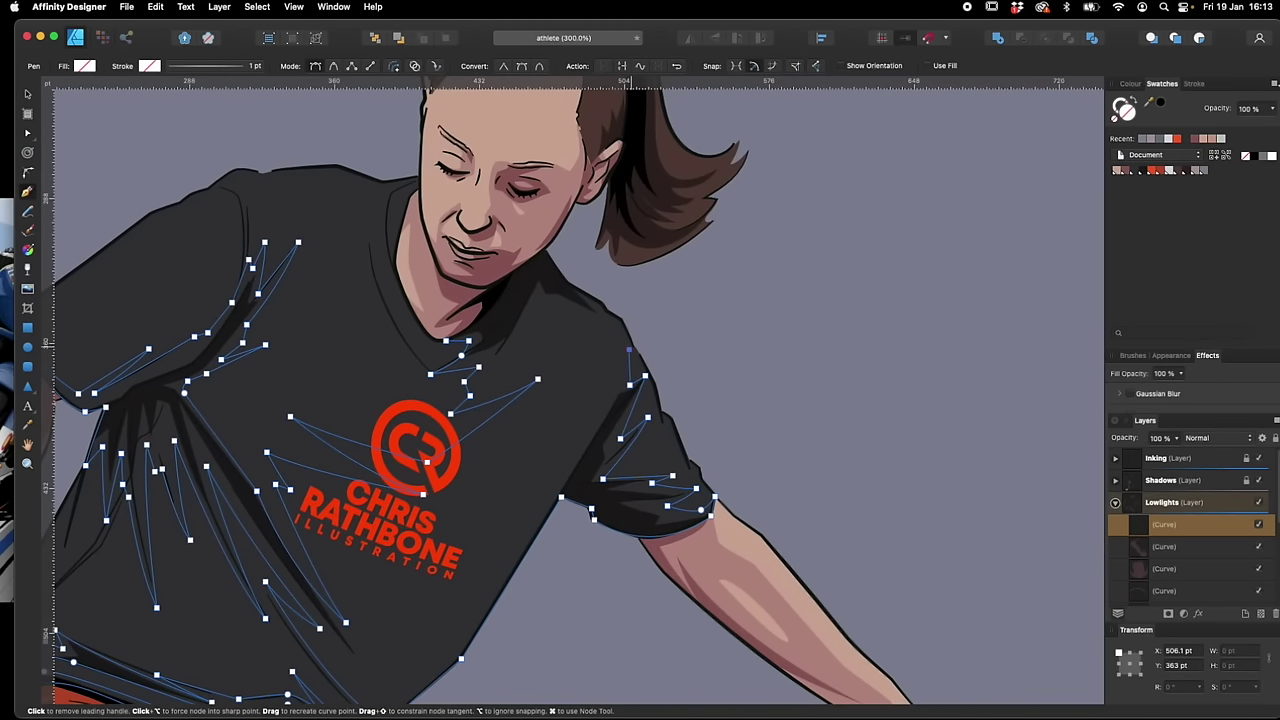
{"action": "scroll", "coordinate": [635, 385], "scroll_direction": "up", "scroll_amount": 2}
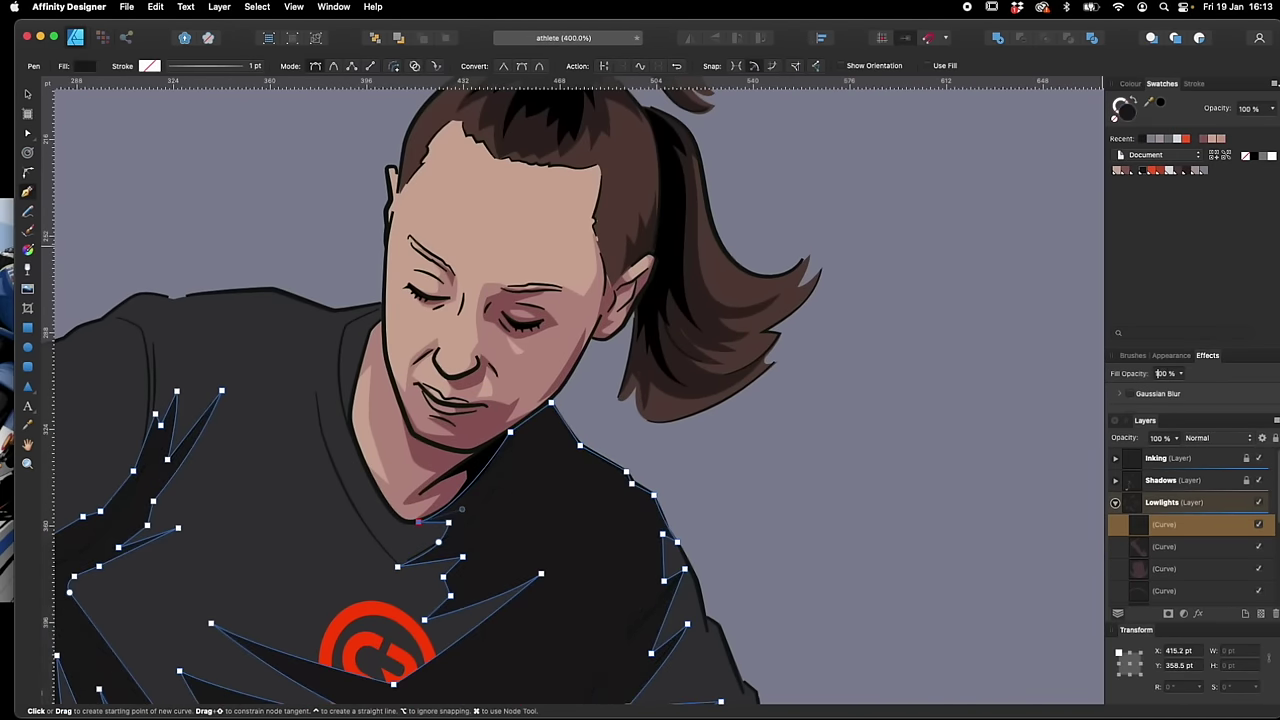
{"action": "key", "text": "super+minus"}
{"action": "key", "text": "super+minus"}
{"action": "key", "text": "super+d"}
Draw a closed lowlight shape on the bent leg's boot
{"action": "left_click_drag", "start_coordinate": [520, 610], "coordinate": [606, 142]}
{"action": "key", "text": "super+equal"}
{"action": "key", "text": "super+equal"}
{"action": "left_click", "coordinate": [441, 490]}
{"action": "left_click_drag", "start_coordinate": [465, 516], "coordinate": [472, 519]}
{"action": "left_click", "coordinate": [481, 524]}
{"action": "left_click_drag", "start_coordinate": [537, 555], "coordinate": [549, 559]}
{"action": "left_click_drag", "start_coordinate": [560, 584], "coordinate": [572, 587]}
{"action": "left_click", "coordinate": [568, 553]}
{"action": "left_click", "coordinate": [571, 630]}
{"action": "left_click", "coordinate": [408, 551]}
{"action": "left_click", "coordinate": [441, 490]}
Draw a closed lowlight shape on the standing leg's boot and set its fill opacity to 40%
{"action": "left_click", "coordinate": [626, 624]}
{"action": "left_click_drag", "start_coordinate": [631, 653], "coordinate": [642, 656]}
{"action": "left_click_drag", "start_coordinate": [678, 653], "coordinate": [694, 656]}
{"action": "left_click_drag", "start_coordinate": [765, 683], "coordinate": [776, 684]}
{"action": "left_click", "coordinate": [793, 675]}
{"action": "left_click", "coordinate": [626, 624]}
{"action": "left_click", "coordinate": [1164, 373]}
{"action": "type", "text": "40"}
{"action": "key", "text": "Return"}
Start a shorts lowlight outline at the standing leg's hem and zigzag up across the front of the shorts
{"action": "scroll", "coordinate": [580, 396], "scroll_direction": "up", "scroll_amount": 10}
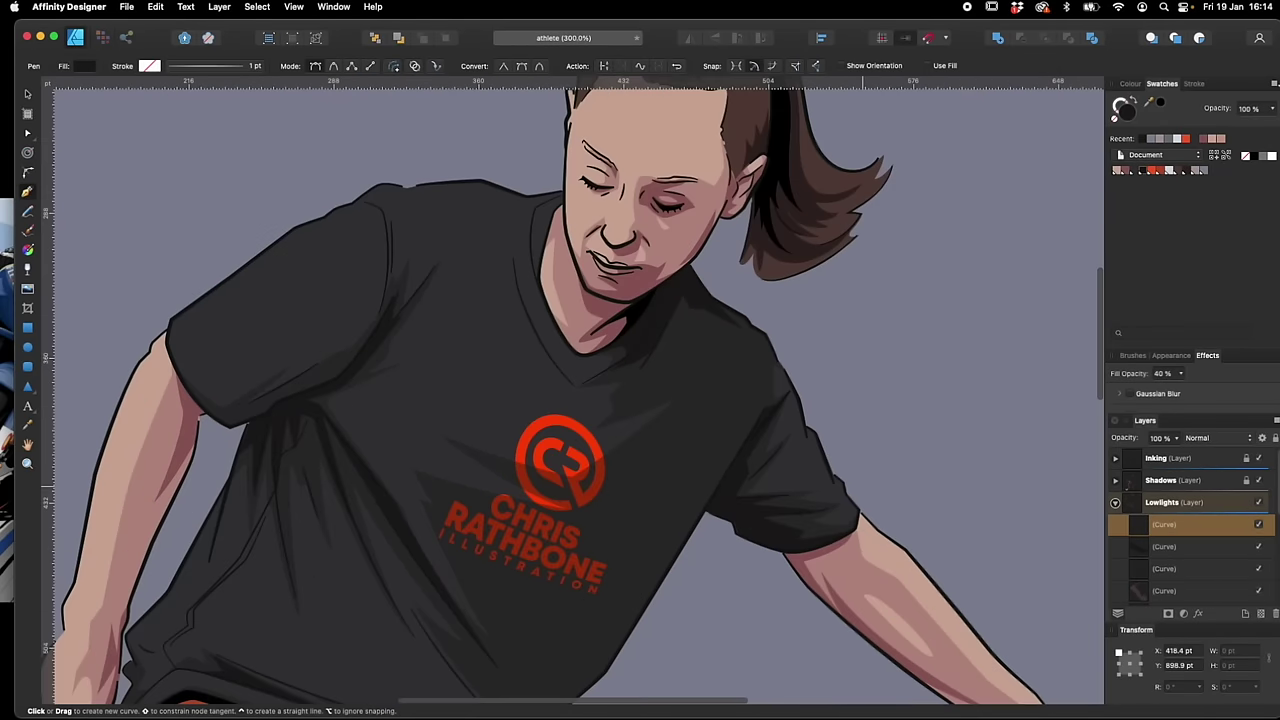
{"action": "scroll", "coordinate": [559, 412], "scroll_direction": "down", "scroll_amount": 4}
{"action": "scroll", "coordinate": [559, 412], "scroll_direction": "left", "scroll_amount": 3}
{"action": "key", "text": "v"}
{"action": "left_click", "coordinate": [559, 412]}
{"action": "left_click", "coordinate": [784, 555]}
{"action": "key", "text": "p"}
{"action": "left_click", "coordinate": [792, 550]}
{"action": "left_click", "coordinate": [733, 568]}
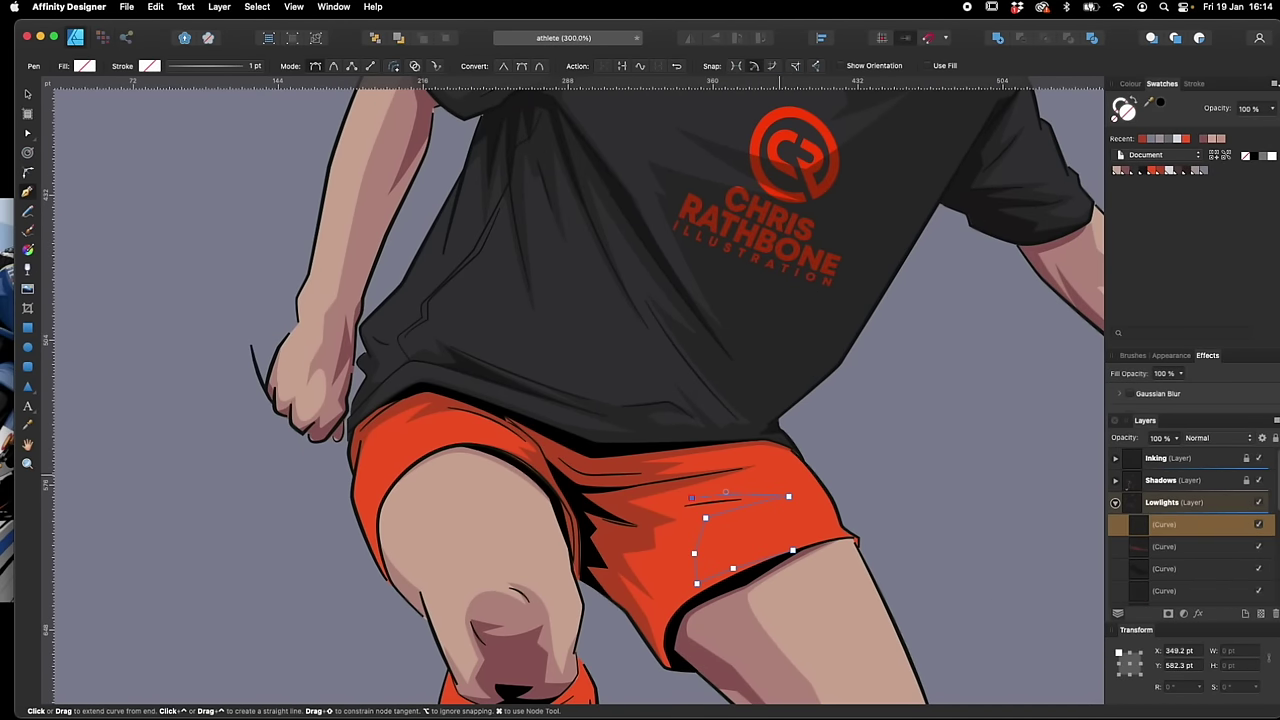
Continue the shorts outline along the shirt hem to the opposite hip and back above the bent leg's thigh
{"action": "left_click_drag", "start_coordinate": [763, 439], "coordinate": [742, 440]}
{"action": "left_click_drag", "start_coordinate": [622, 447], "coordinate": [580, 445]}
{"action": "left_click", "coordinate": [551, 431]}
{"action": "left_click_drag", "start_coordinate": [426, 387], "coordinate": [412, 386]}
{"action": "left_click", "coordinate": [355, 430]}
{"action": "left_click", "coordinate": [354, 472]}
{"action": "left_click", "coordinate": [374, 433]}
{"action": "left_click_drag", "start_coordinate": [482, 421], "coordinate": [521, 433]}
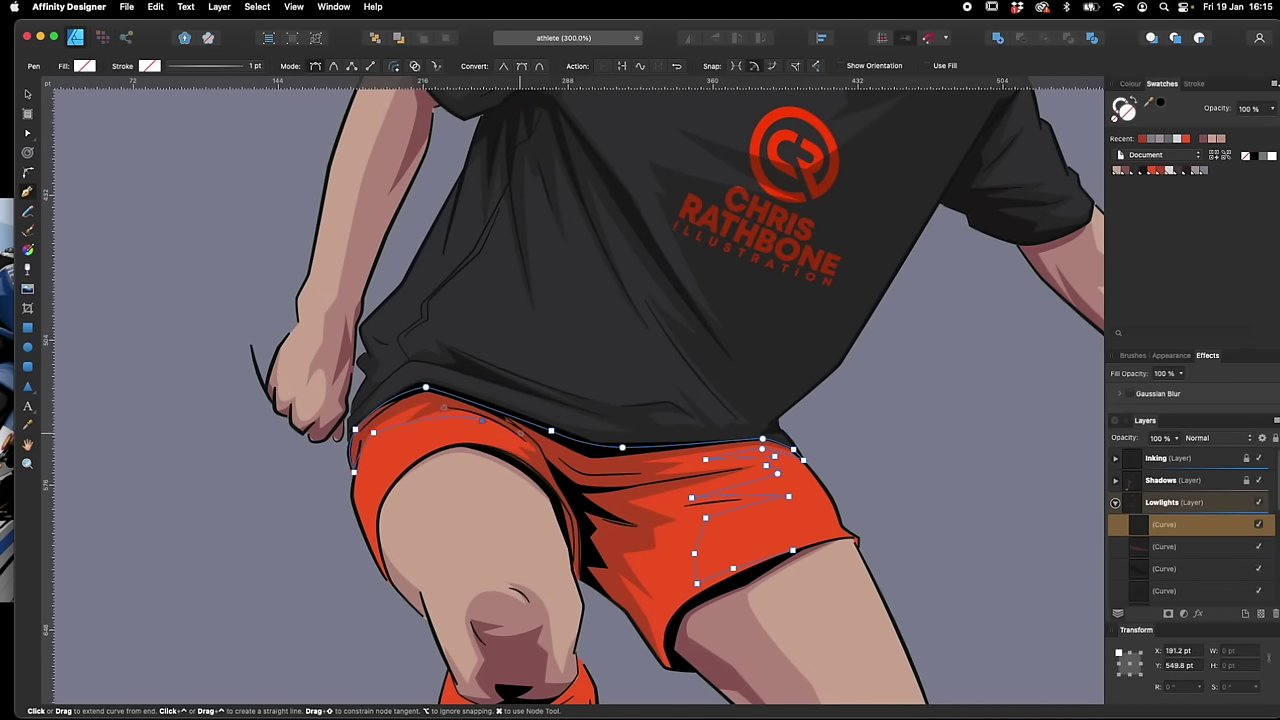
Complete the shorts outline along the bent leg's thigh and under the crotch, closing it at the standing leg's hem
{"action": "left_click", "coordinate": [458, 446]}
{"action": "left_click_drag", "start_coordinate": [553, 499], "coordinate": [567, 531]}
{"action": "left_click", "coordinate": [573, 561]}
{"action": "left_click", "coordinate": [578, 582]}
{"action": "left_click", "coordinate": [628, 613]}
{"action": "left_click", "coordinate": [679, 669]}
{"action": "left_click", "coordinate": [793, 550]}
Fill the shorts shape with dark red and set its fill opacity to 40%
{"action": "left_click", "coordinate": [1160, 170]}
{"action": "left_click", "coordinate": [1163, 374]}
{"action": "key", "text": "super+0"}
{"action": "type", "text": "40"}
{"action": "key", "text": "Return"}
Outline a lowlight on the standing leg's sock from below the cuff, down the inner edge and around the ankle
{"action": "key", "text": "v"}
{"action": "left_click", "coordinate": [701, 619], "text": "super"}
{"action": "left_click_drag", "start_coordinate": [711, 500], "coordinate": [701, 482]}
{"action": "key", "text": "p"}
{"action": "left_click", "coordinate": [775, 358]}
{"action": "left_click_drag", "start_coordinate": [703, 382], "coordinate": [693, 393]}
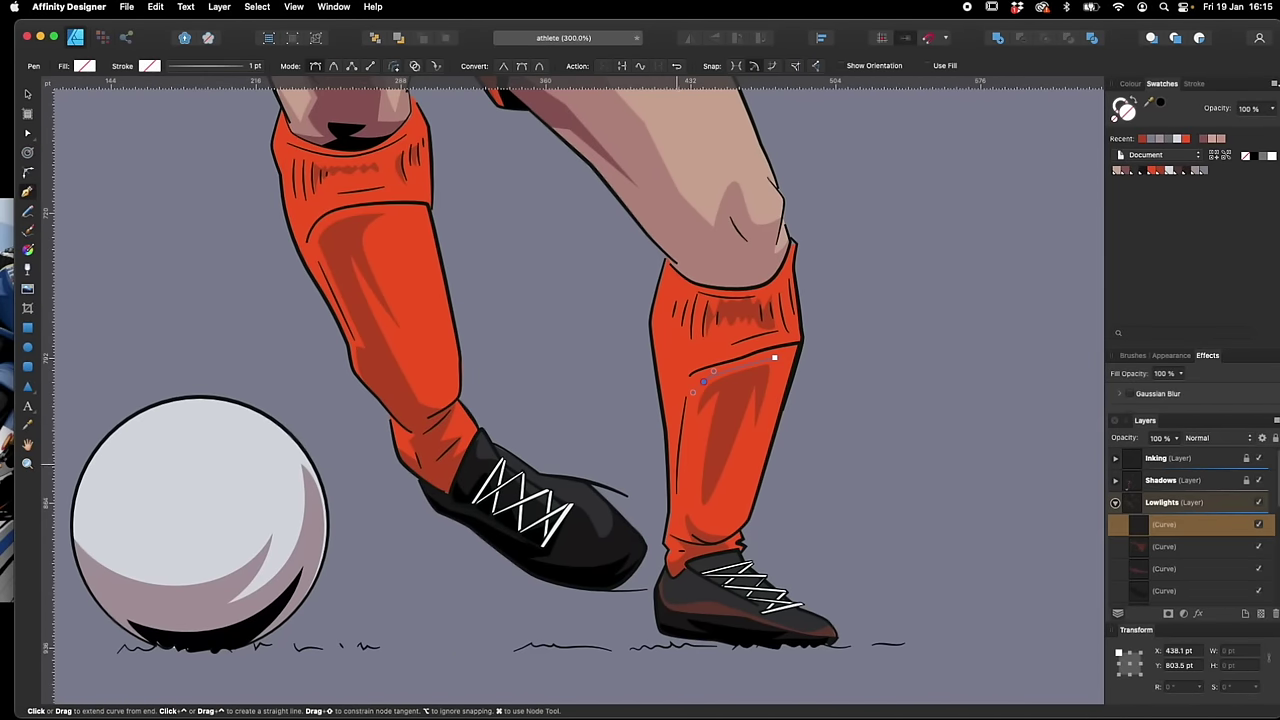
{"action": "left_click", "coordinate": [669, 568]}
{"action": "left_click", "coordinate": [686, 570]}
{"action": "left_click_drag", "start_coordinate": [716, 554], "coordinate": [741, 549]}
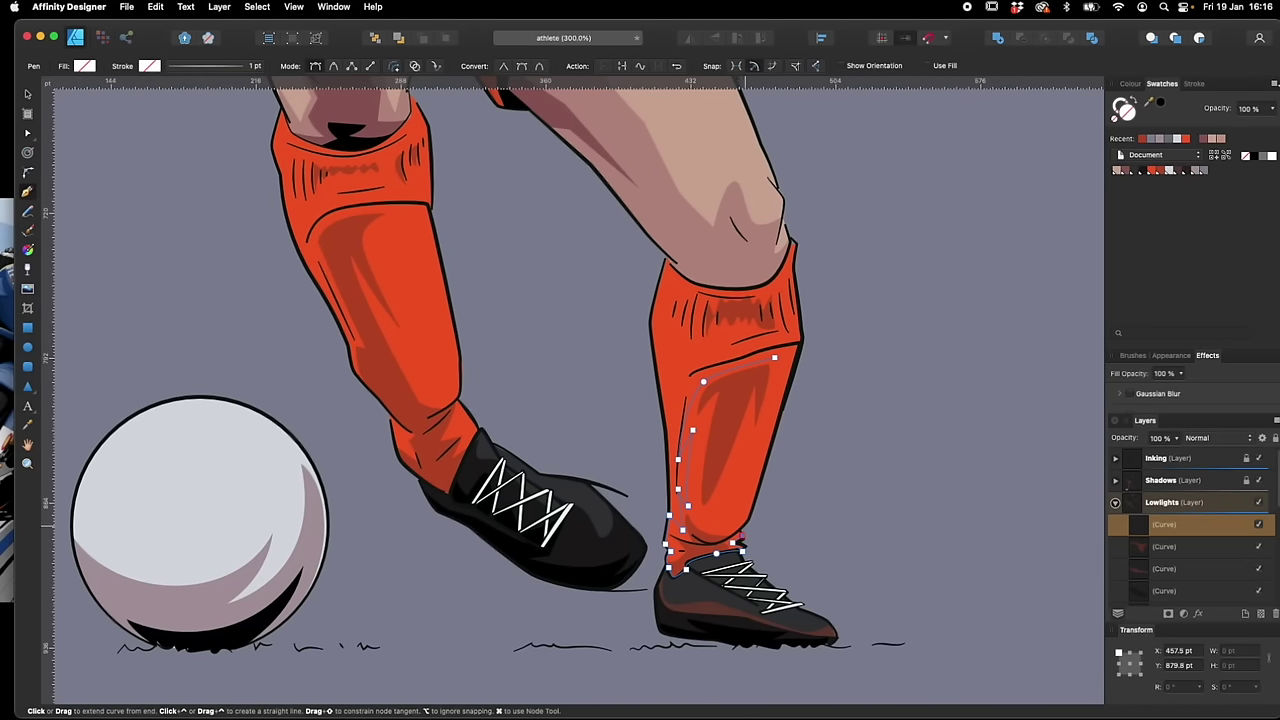
Complete the sock outline back up the shin and fill it with dark red at 40% fill opacity
{"action": "left_click_drag", "start_coordinate": [757, 496], "coordinate": [764, 478]}
{"action": "left_click_drag", "start_coordinate": [764, 478], "coordinate": [744, 525]}
{"action": "left_click", "coordinate": [754, 404]}
{"action": "left_click", "coordinate": [1160, 170]}
{"action": "left_click", "coordinate": [1163, 374]}
{"action": "type", "text": "40v"}
Draw a freehand pencil lowlight on the standing leg's sock cuff, filled with dark red at 40% fill opacity
{"action": "left_click_drag", "start_coordinate": [695, 349], "coordinate": [665, 507]}
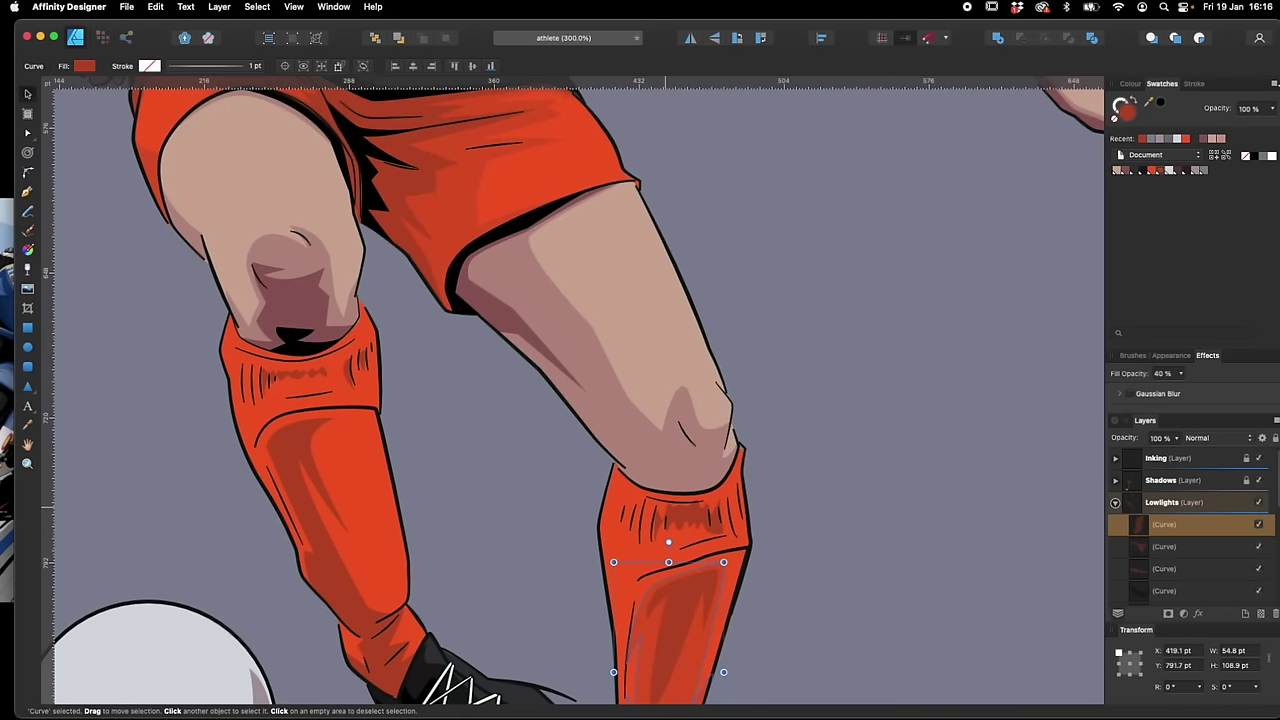
{"action": "key", "text": "n"}
{"action": "left_click_drag", "start_coordinate": [701, 562], "coordinate": [703, 560]}
{"action": "left_click", "coordinate": [1160, 170]}
{"action": "left_click", "coordinate": [1163, 374]}
{"action": "type", "text": "40"}
Draw a freehand pencil lowlight across the bent leg's sock cuff with a dark red fill
{"action": "left_click_drag", "start_coordinate": [766, 494], "coordinate": [840, 499]}
{"action": "left_click_drag", "start_coordinate": [853, 498], "coordinate": [840, 499]}
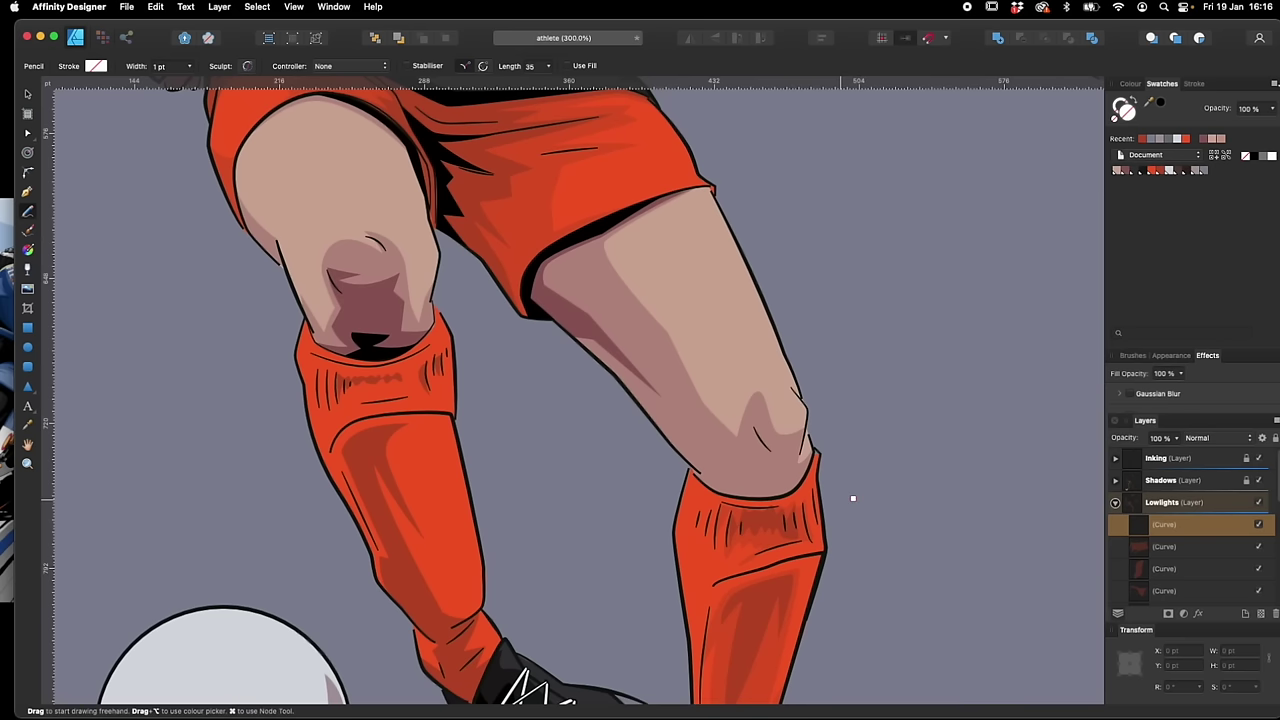
{"action": "left_click_drag", "start_coordinate": [326, 380], "coordinate": [448, 395]}
{"action": "scroll", "coordinate": [580, 400], "scroll_direction": "left", "scroll_amount": 3}
{"action": "scroll", "coordinate": [580, 400], "scroll_direction": "up", "scroll_amount": 1}
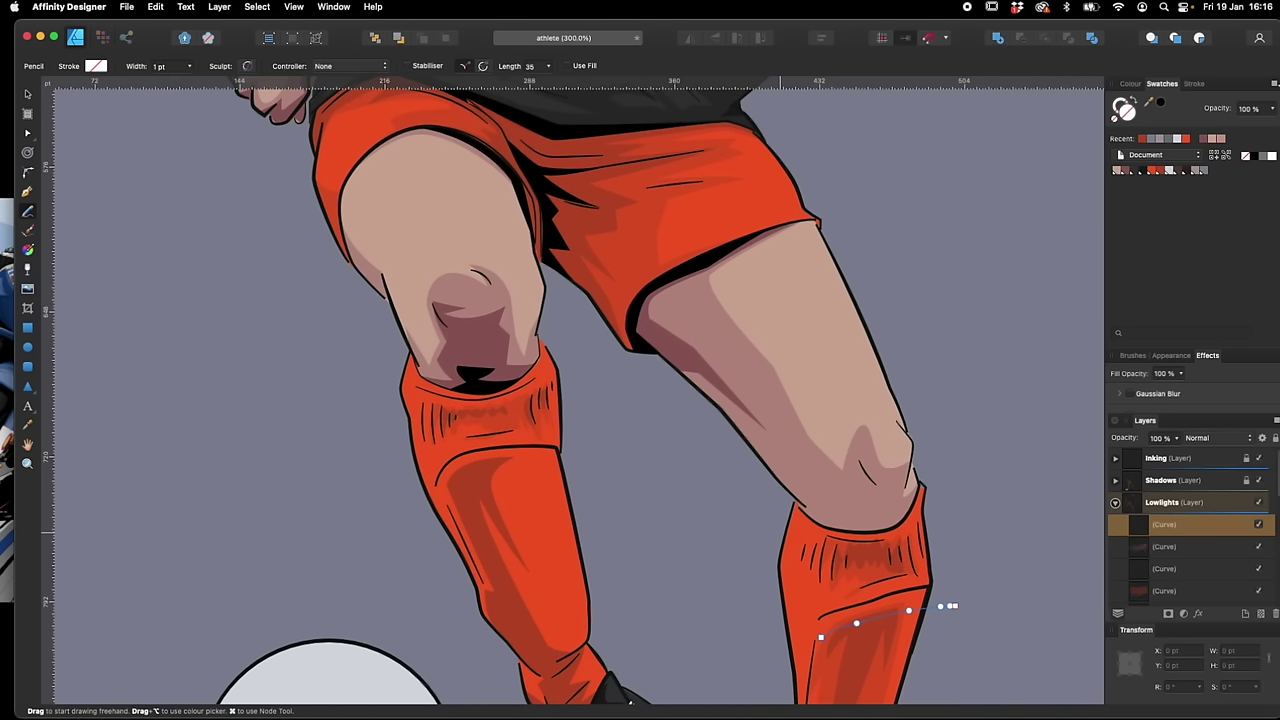
Outline a lowlight on the kicking leg's sock with the Pen tool, from below the cuff down the shin and around the ankle
{"action": "key", "text": "p"}
{"action": "left_click", "coordinate": [438, 492]}
{"action": "left_click", "coordinate": [543, 454]}
{"action": "left_click_drag", "start_coordinate": [545, 555], "coordinate": [550, 578]}
{"action": "left_click_drag", "start_coordinate": [572, 629], "coordinate": [580, 637]}
{"action": "left_click", "coordinate": [589, 606]}
{"action": "scroll", "coordinate": [589, 606], "scroll_direction": "down", "scroll_amount": 3}
{"action": "left_click_drag", "start_coordinate": [575, 501], "coordinate": [579, 513]}
{"action": "left_click", "coordinate": [592, 539]}
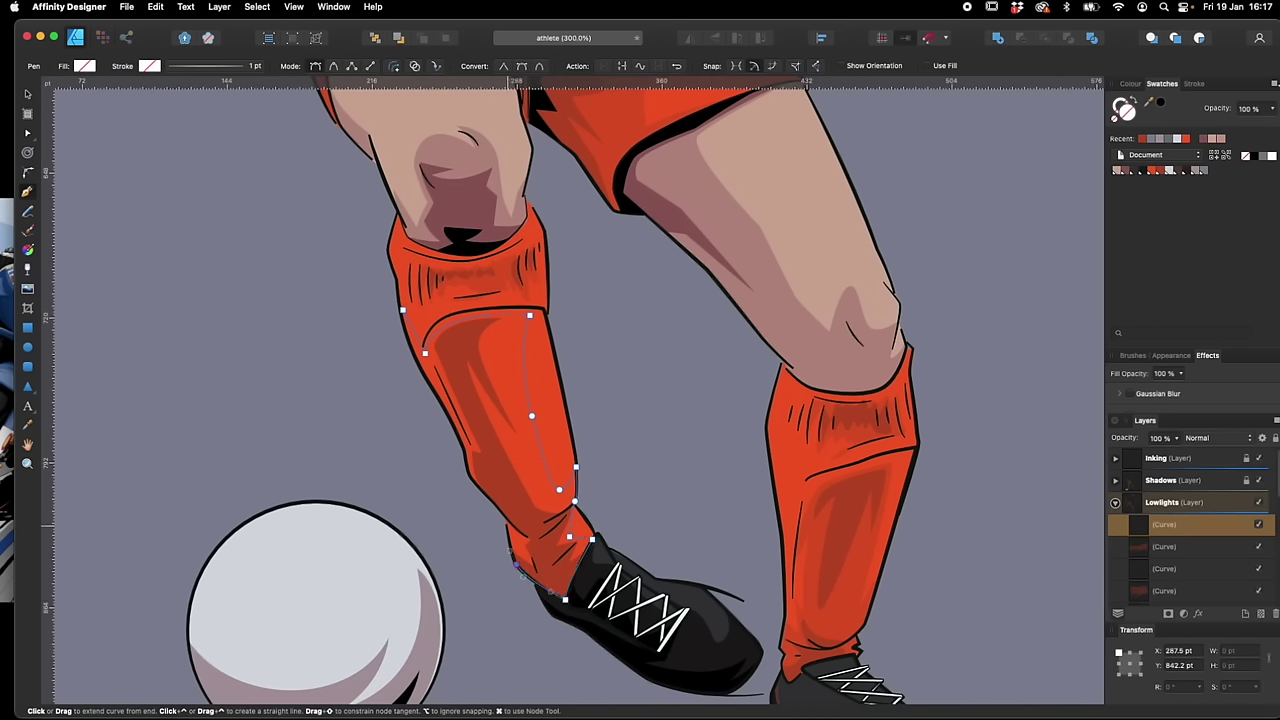
Close the kicking leg's sock lowlight, fill it with dark red at 40% fill opacity and collapse the Lowlights layer
{"action": "left_click", "coordinate": [425, 353]}
{"action": "left_click", "coordinate": [1160, 170]}
{"action": "left_click", "coordinate": [1163, 374]}
{"action": "type", "text": "40v"}
{"action": "key", "text": "super+d"}
{"action": "scroll", "coordinate": [580, 400], "scroll_direction": "down", "scroll_amount": 4}
{"action": "left_click", "coordinate": [1115, 503]}
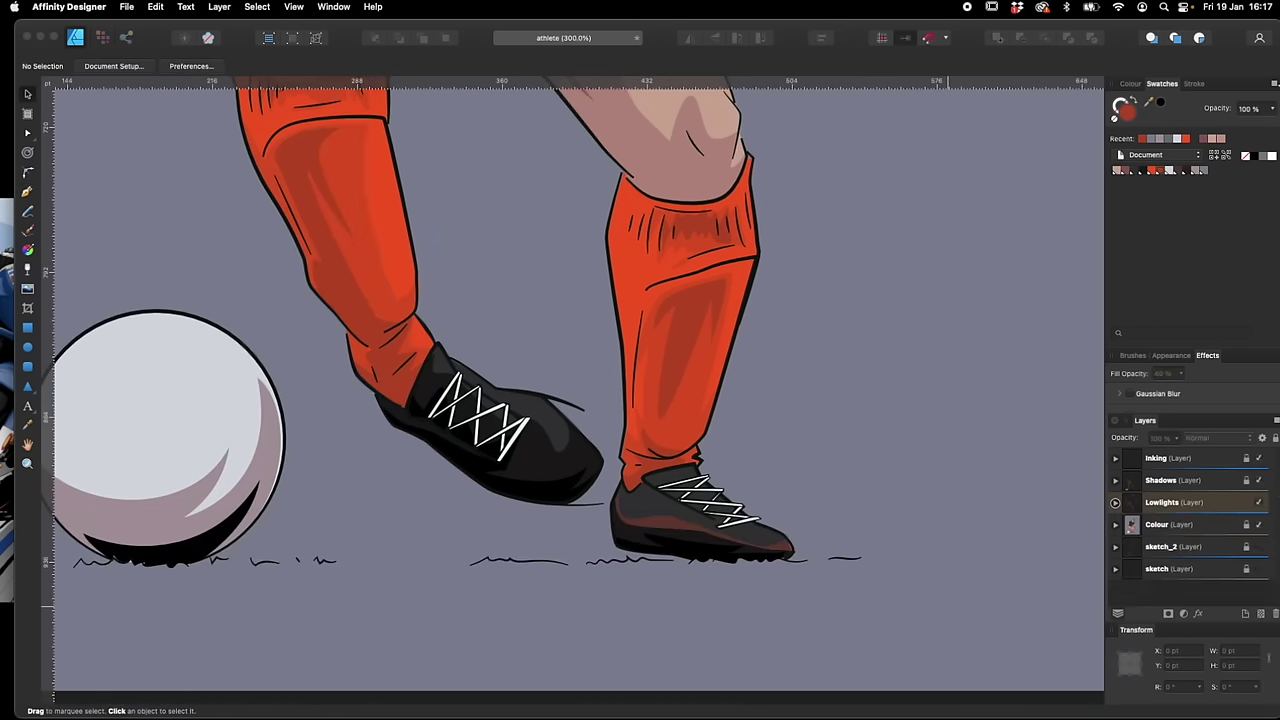
Recolour the lowlight on the standing foot's boot from the document palette with the black swatch
{"action": "left_click", "coordinate": [680, 525]}
{"action": "scroll", "coordinate": [1190, 520], "scroll_direction": "up", "scroll_amount": 5}
{"action": "left_click", "coordinate": [1143, 170]}
{"action": "scroll", "coordinate": [1190, 520], "scroll_direction": "up", "scroll_amount": 5}
{"action": "left_click", "coordinate": [1115, 503]}
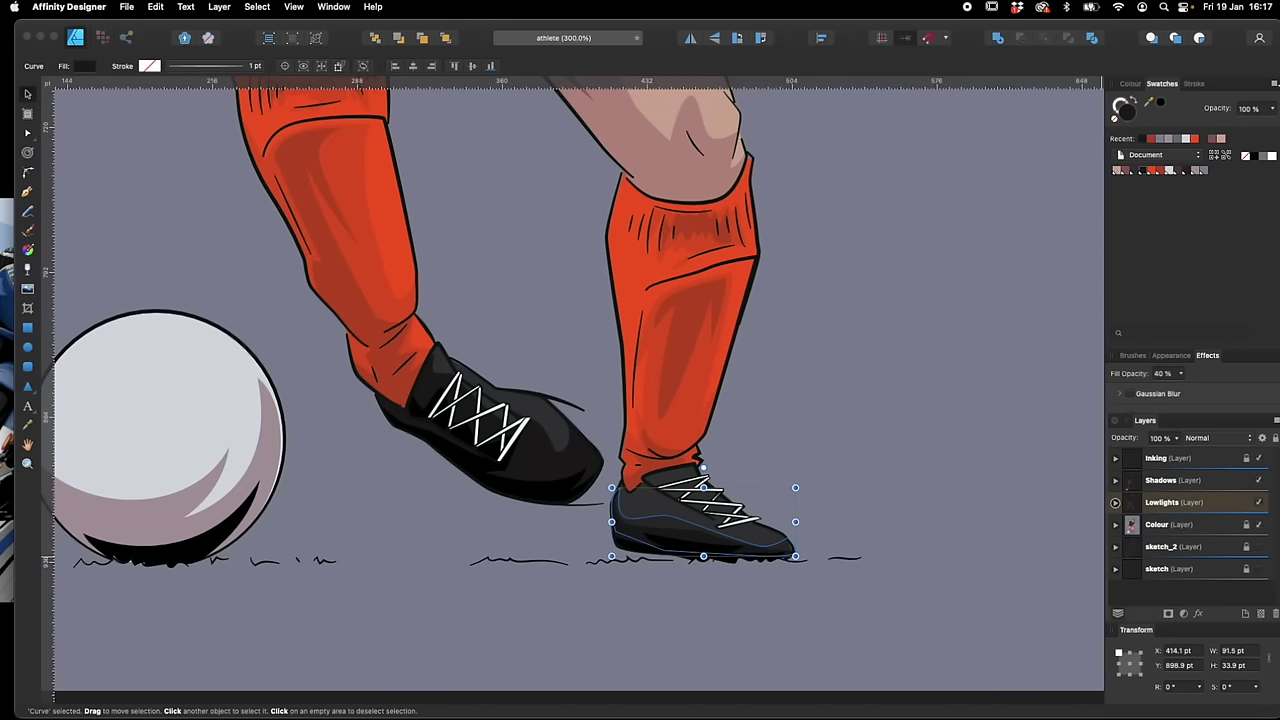
Outline a lowlight shape across the ball with the Pen tool on the Lowlights layer
{"action": "left_click", "coordinate": [1175, 503]}
{"action": "left_click_drag", "start_coordinate": [650, 587], "coordinate": [883, 605]}
{"action": "key", "text": "p"}
{"action": "left_click", "coordinate": [473, 365]}
{"action": "left_click", "coordinate": [472, 441]}
{"action": "mouse_move", "coordinate": [417, 470]}
{"action": "left_mouse_down"}
{"action": "mouse_move", "coordinate": [312, 506]}
{"action": "mouse_move", "coordinate": [312, 568]}
{"action": "left_mouse_up"}
{"action": "left_click", "coordinate": [262, 441]}
{"action": "left_click_drag", "start_coordinate": [449, 573], "coordinate": [501, 544]}
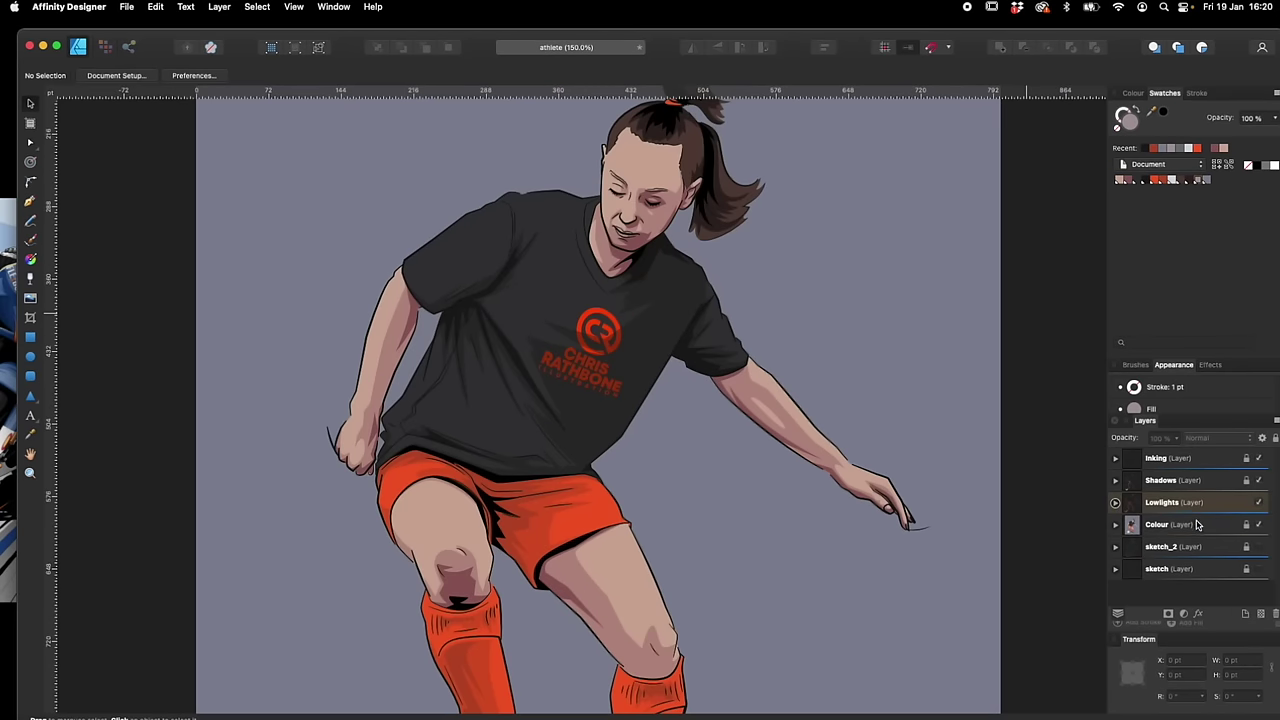
Add a layer named Glows directly above the Colour layer, lock the Lowlights layer and make Glows the active layer
{"action": "key", "text": "super+shift+l"}
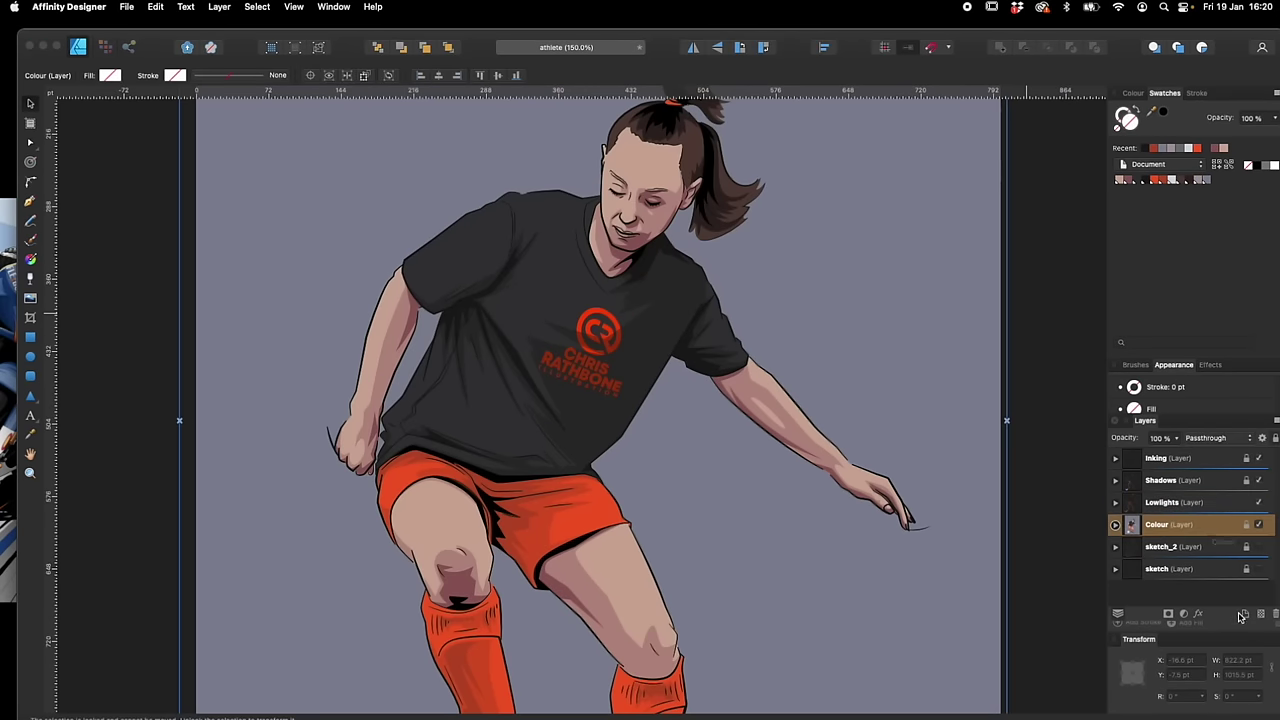
{"action": "double_click", "coordinate": [1149, 526]}
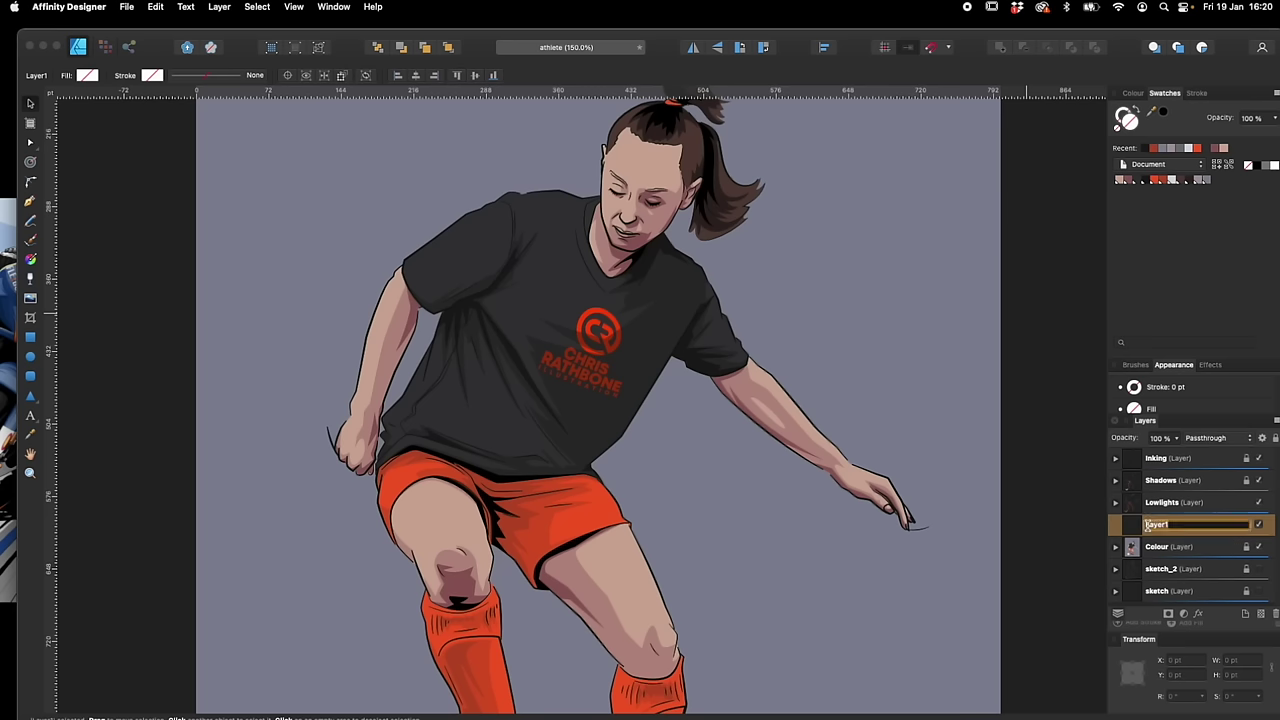
{"action": "key", "text": "Return"}
{"action": "left_click", "coordinate": [1207, 509]}
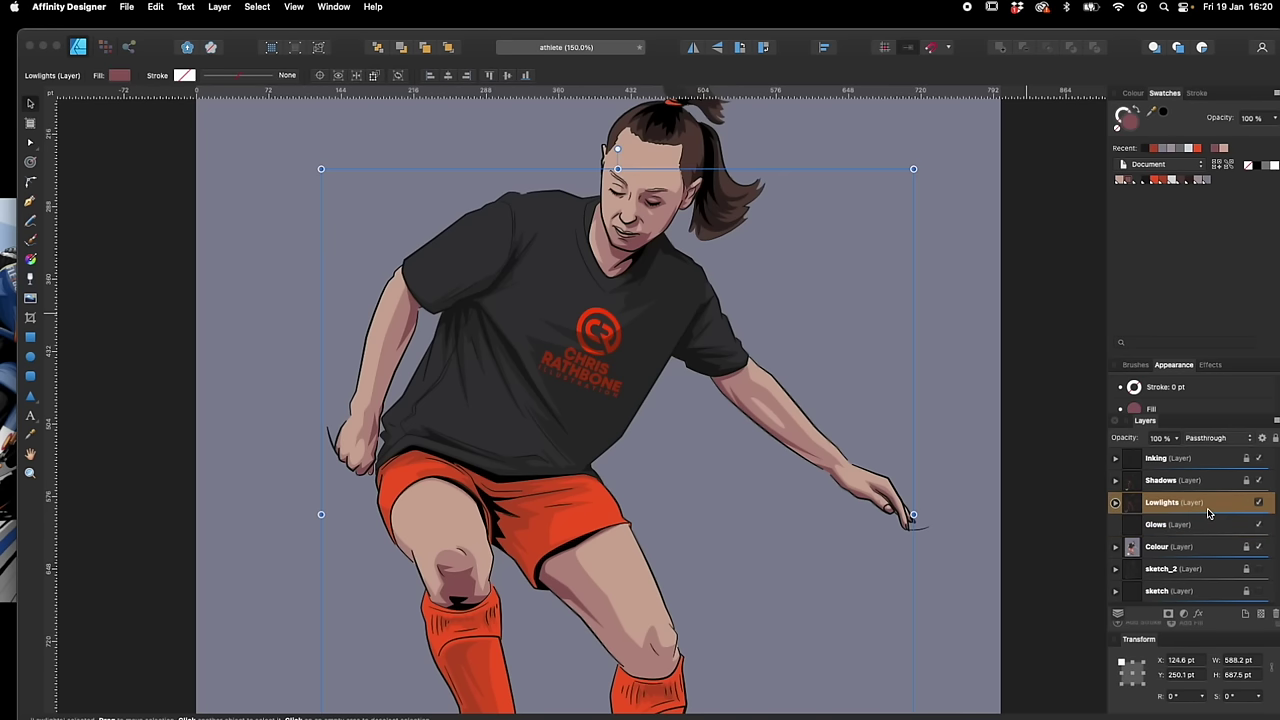
{"action": "left_click", "coordinate": [1191, 533]}
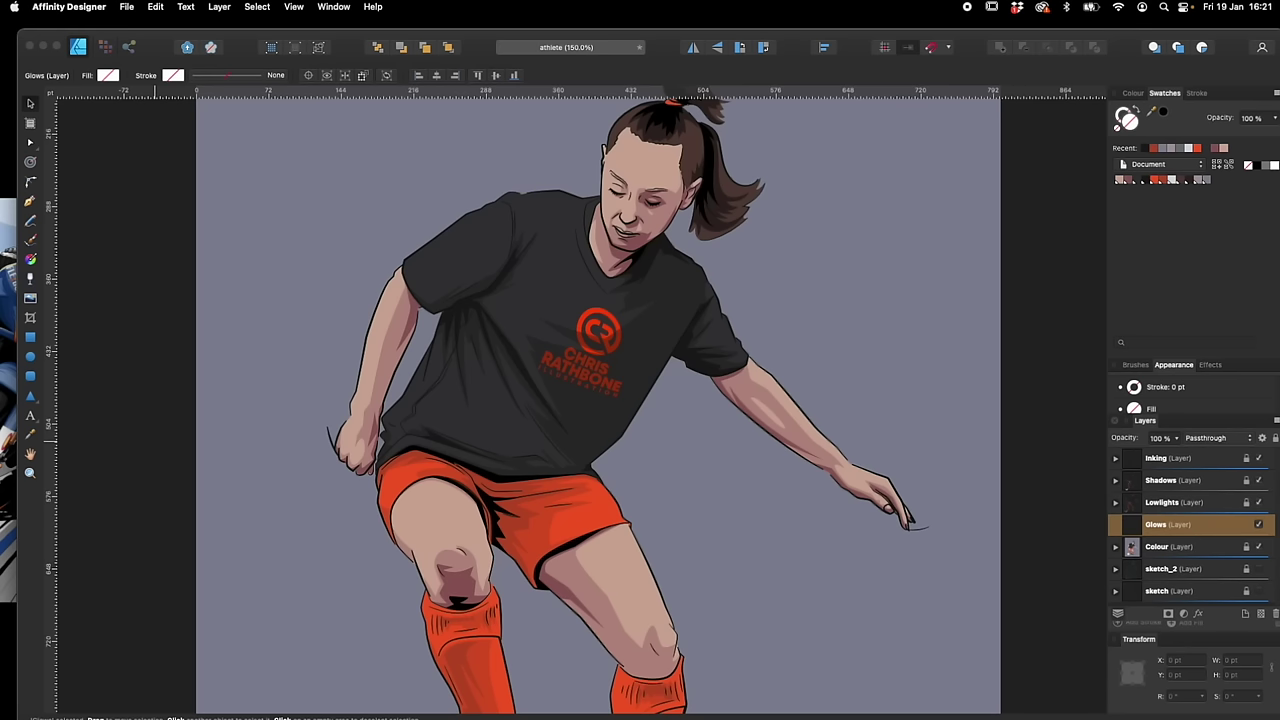
Create a light pink global colour with CMYK 5, 25, 24, 0 and move it to the start of the document palette
{"action": "left_click", "coordinate": [1075, 255]}
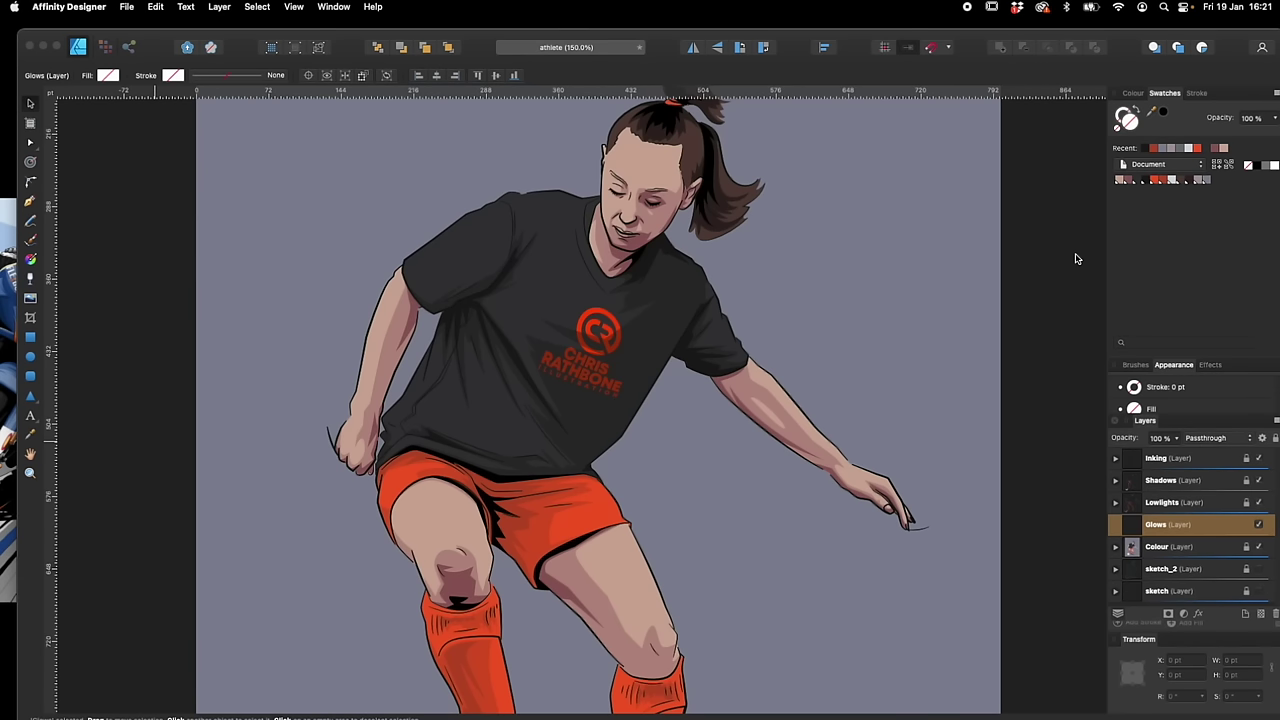
{"action": "left_click", "coordinate": [1276, 93]}
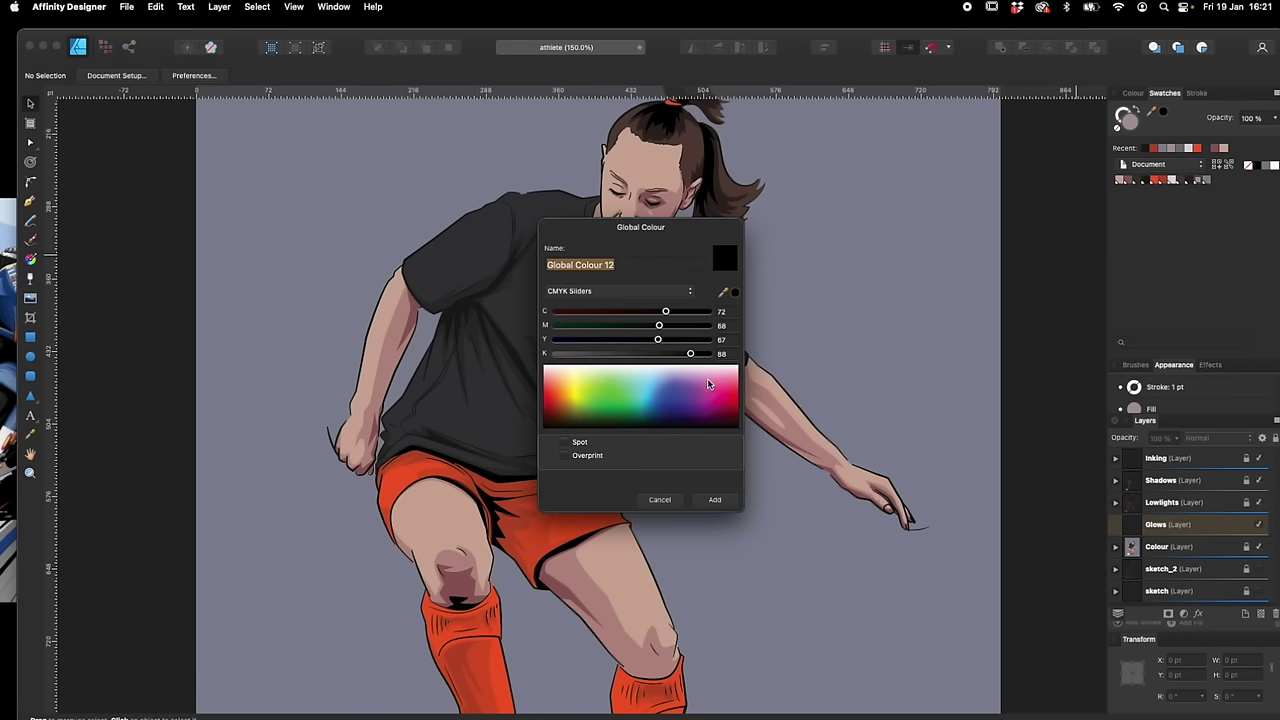
{"action": "left_click_drag", "start_coordinate": [690, 354], "coordinate": [531, 343]}
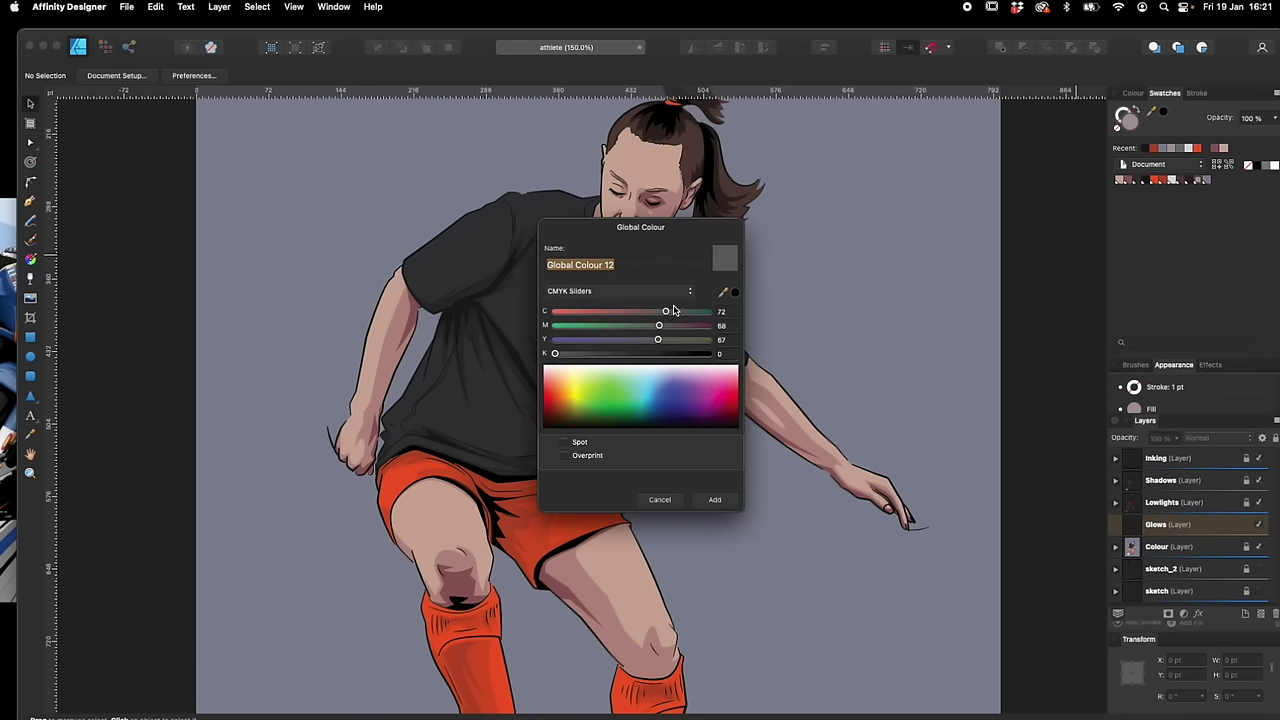
{"action": "left_click_drag", "start_coordinate": [620, 317], "coordinate": [552, 313]}
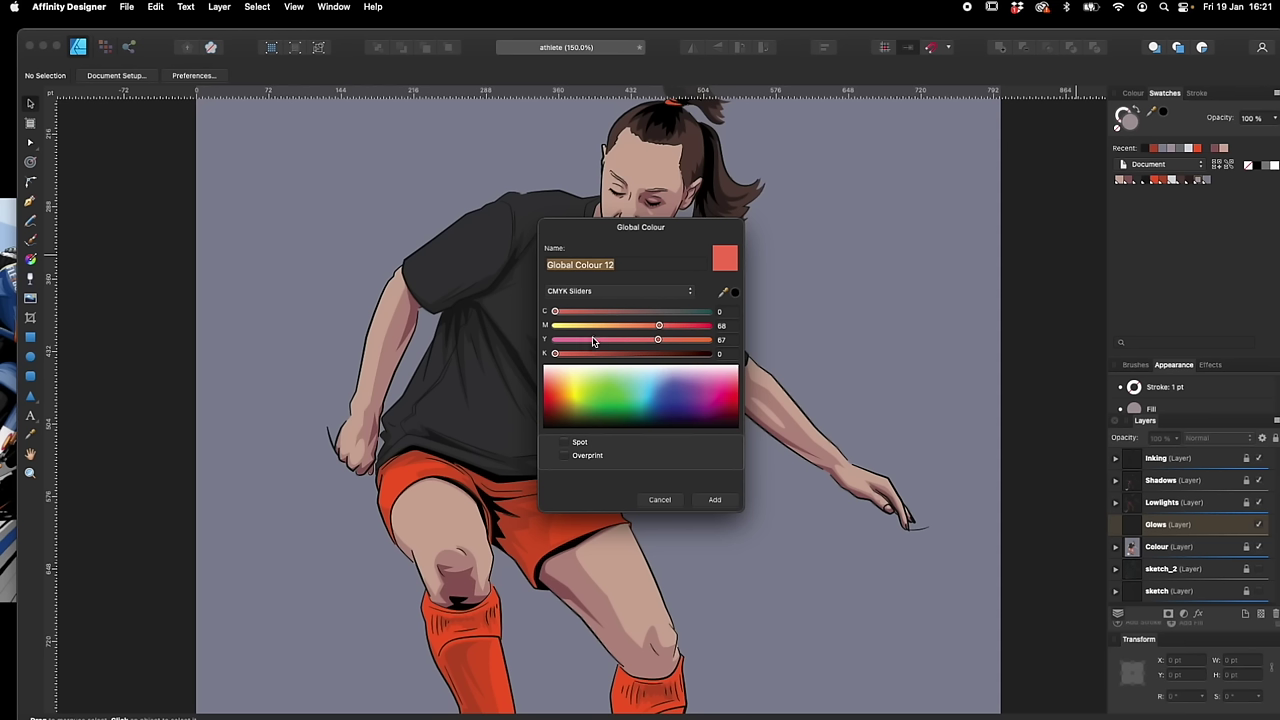
{"action": "left_click_drag", "start_coordinate": [658, 327], "coordinate": [585, 327]}
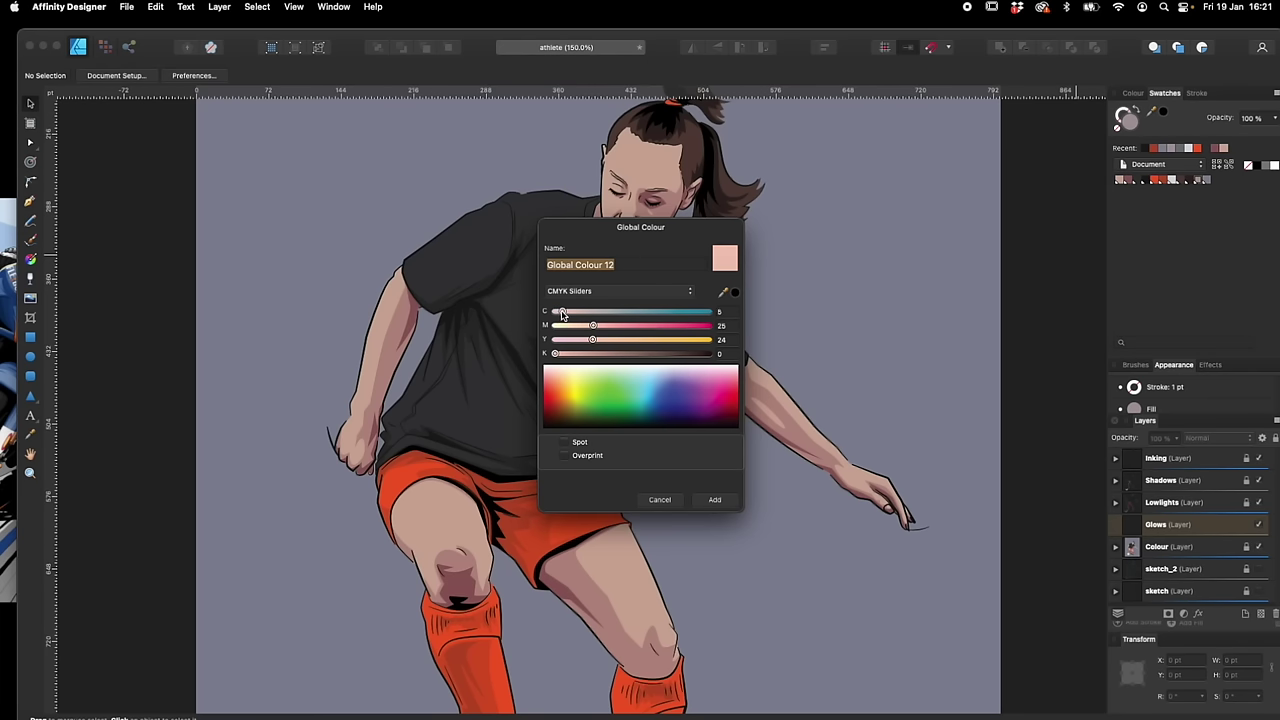
{"action": "left_click", "coordinate": [714, 499]}
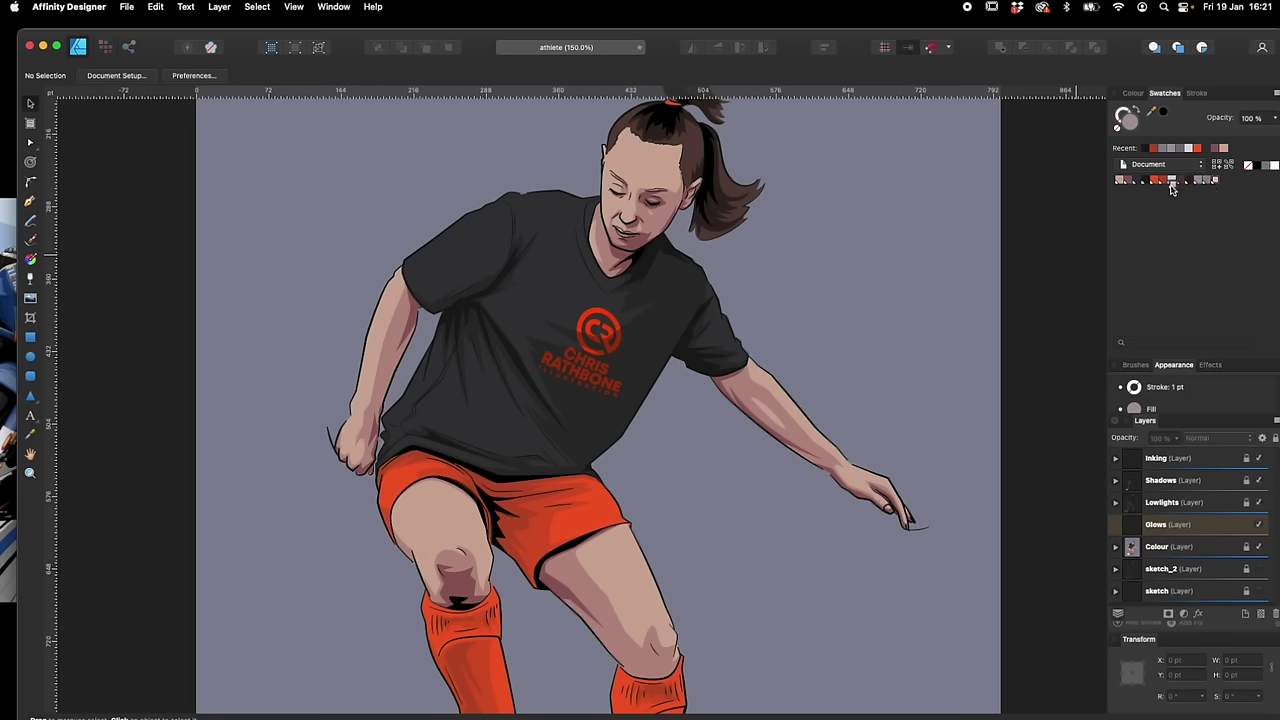
{"action": "left_click_drag", "start_coordinate": [1172, 182], "coordinate": [1120, 182]}
Start a Pen outline for a glow on the face, from the hairline at the temple down the outer edge to the cheek
{"action": "key", "text": "super+equal"}
{"action": "key", "text": "super+equal"}
{"action": "left_click_drag", "start_coordinate": [752, 562], "coordinate": [754, 607]}
{"action": "left_click", "coordinate": [1119, 181]}
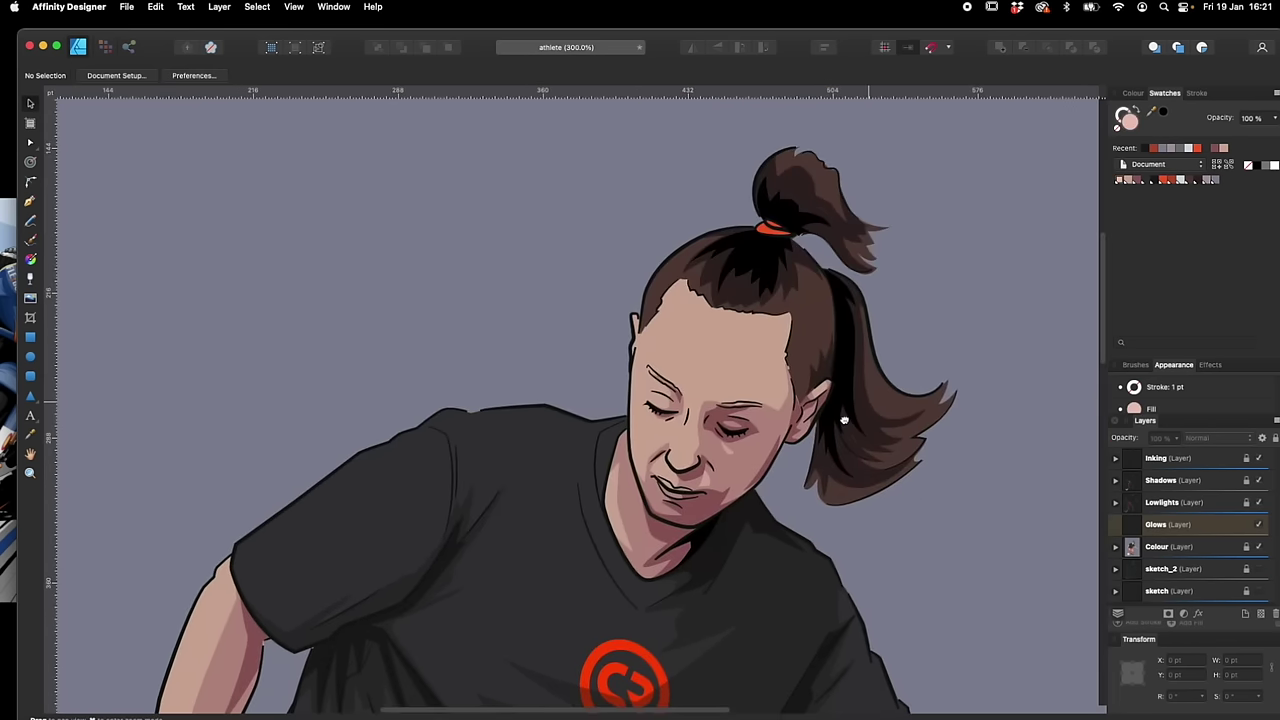
{"action": "left_click_drag", "start_coordinate": [846, 415], "coordinate": [818, 467]}
{"action": "key", "text": "super+equal"}
{"action": "key", "text": "p"}
{"action": "left_click", "coordinate": [648, 357]}
{"action": "left_click", "coordinate": [620, 394]}
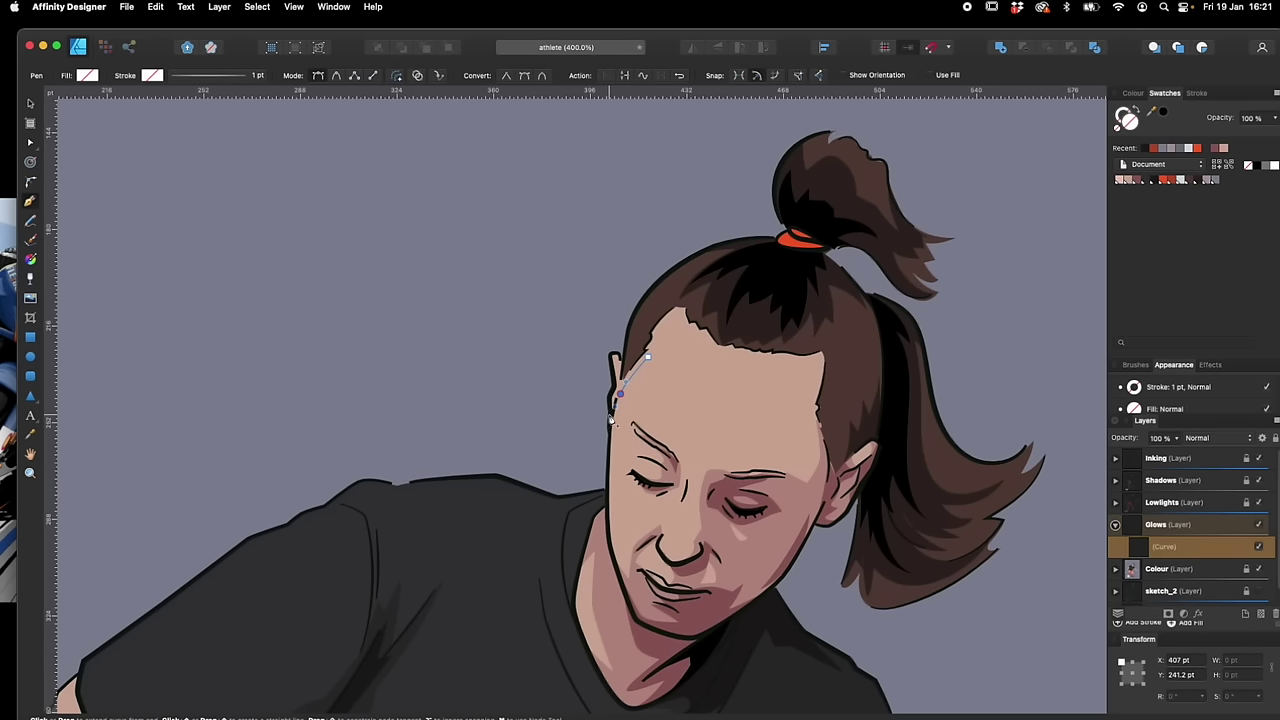
{"action": "left_click_drag", "start_coordinate": [608, 529], "coordinate": [615, 604]}
Complete the face-edge glow back up past the eyebrow to the hairline and fill it with the light pink swatch
{"action": "left_click", "coordinate": [617, 475]}
{"action": "left_click_drag", "start_coordinate": [621, 436], "coordinate": [638, 429]}
{"action": "left_click", "coordinate": [621, 436]}
{"action": "left_click", "coordinate": [624, 407]}
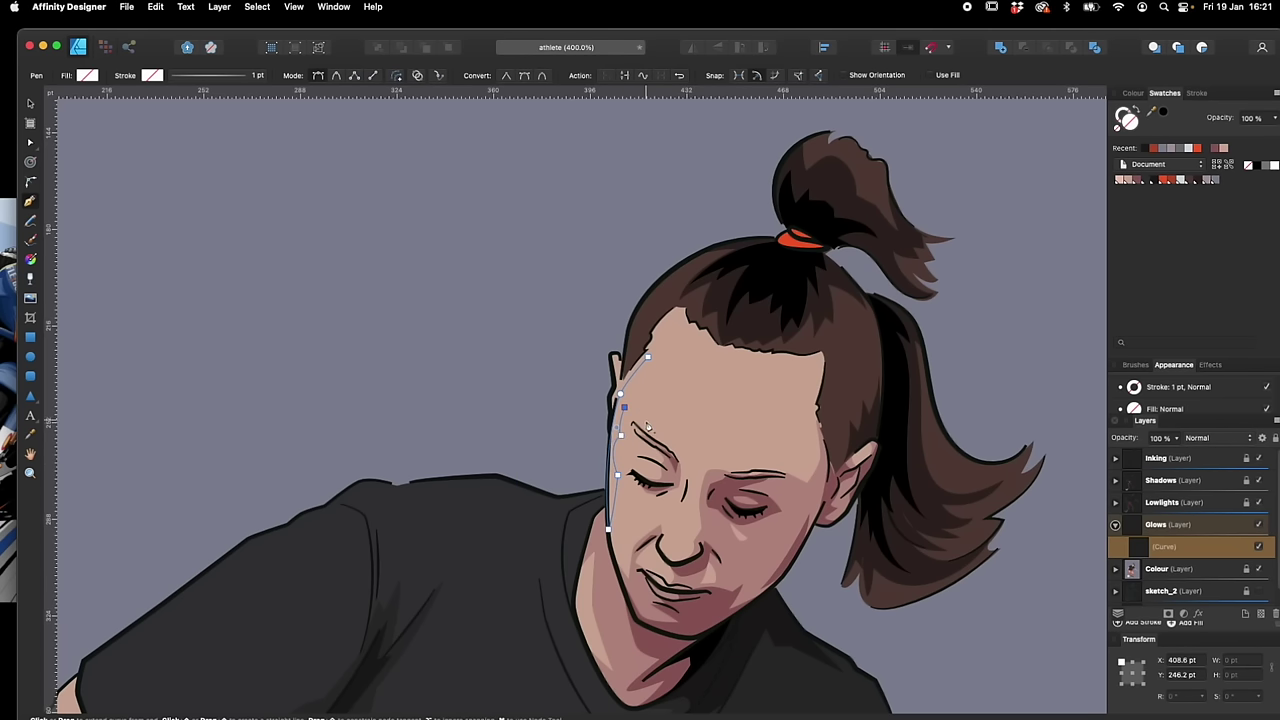
{"action": "left_click", "coordinate": [641, 384]}
{"action": "left_click", "coordinate": [648, 356]}
{"action": "left_click", "coordinate": [1120, 182]}
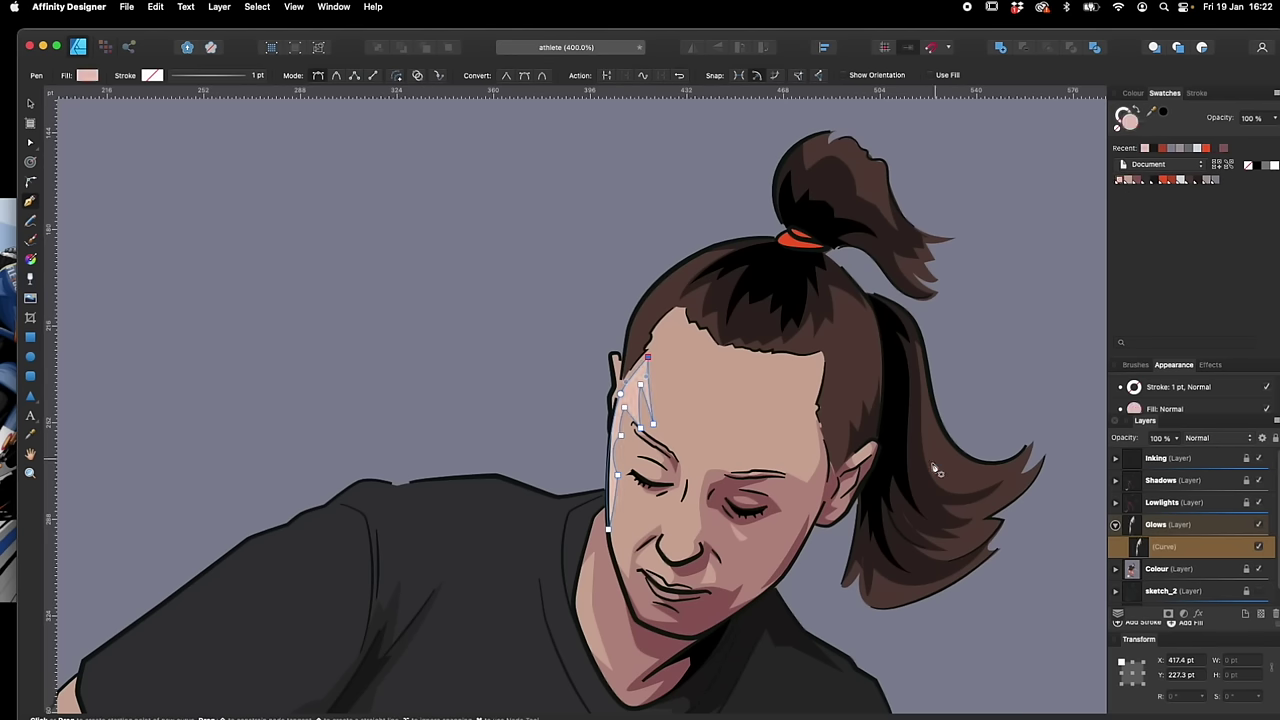
Draw a rounded glow with a notched end on the forehead and fill it with light pink
{"action": "scroll", "coordinate": [900, 500], "scroll_direction": "right", "scroll_amount": 3}
{"action": "left_click", "coordinate": [630, 340]}
{"action": "left_click_drag", "start_coordinate": [640, 365], "coordinate": [648, 371]}
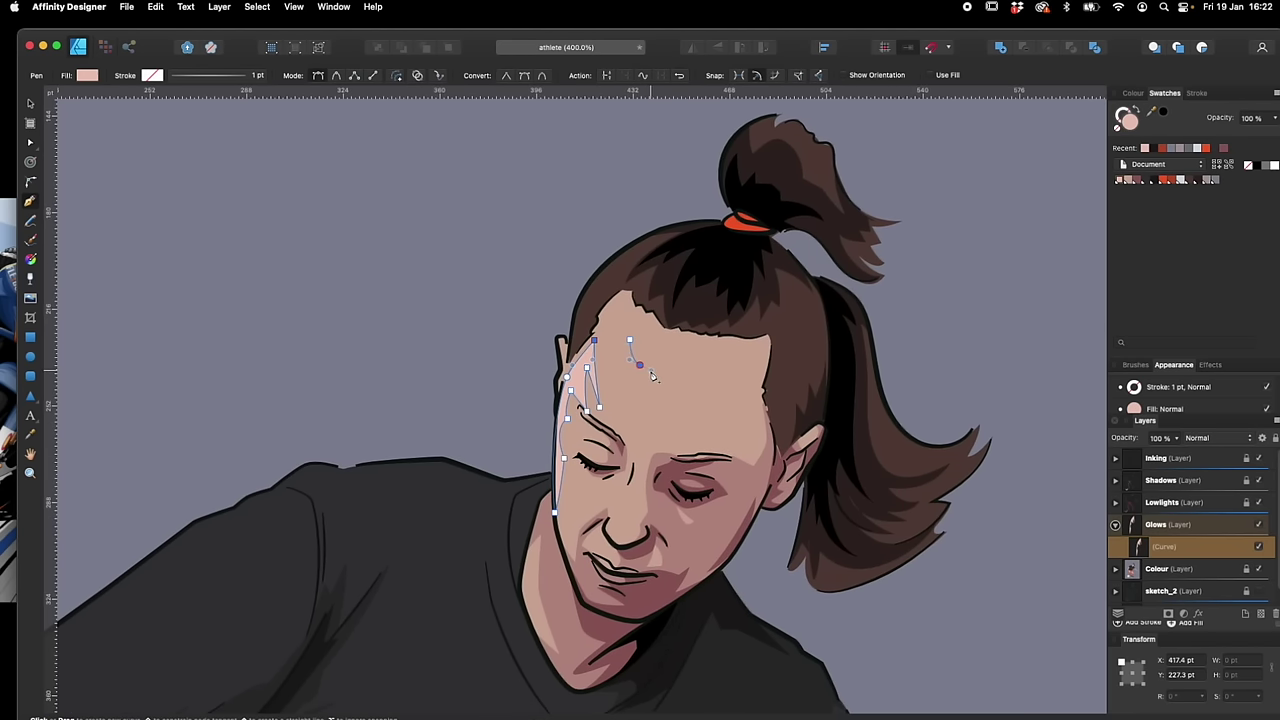
{"action": "left_click", "coordinate": [677, 350]}
{"action": "left_click", "coordinate": [644, 343]}
{"action": "left_click", "coordinate": [673, 340]}
{"action": "left_click", "coordinate": [628, 342]}
{"action": "left_click", "coordinate": [1118, 181]}
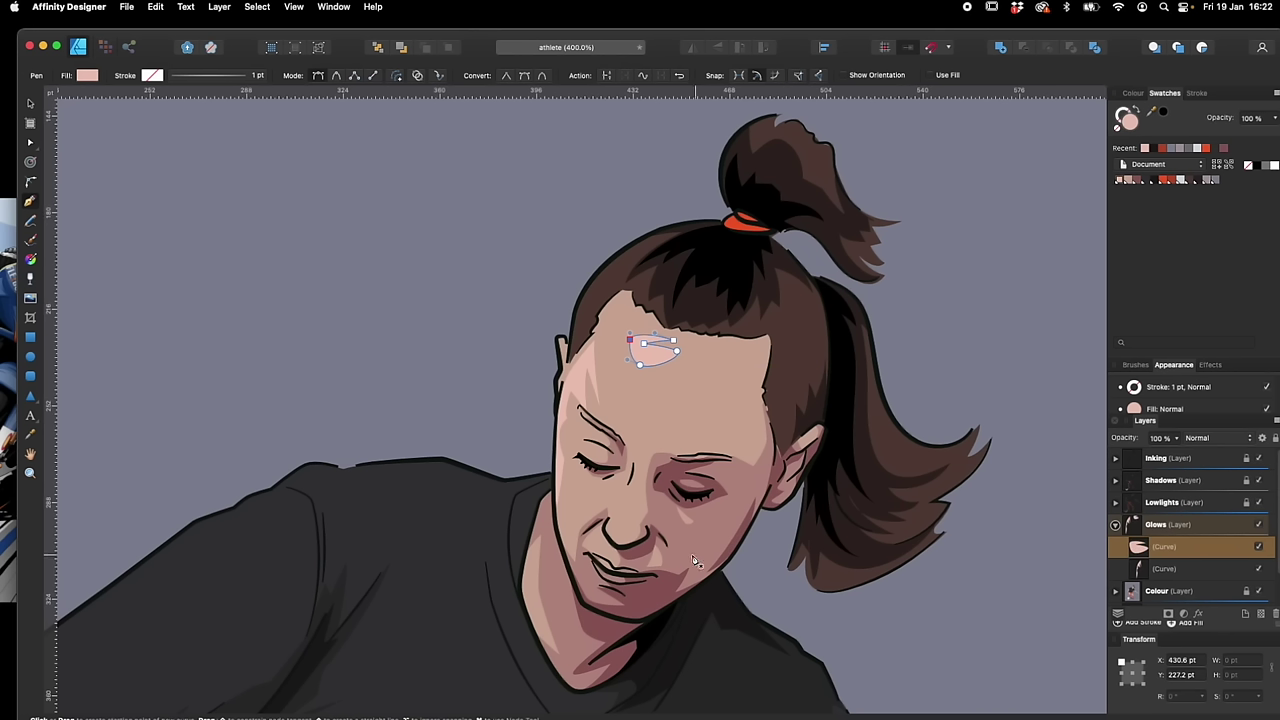
Try a narrow light pink glow along the bridge of the nose
{"action": "left_click", "coordinate": [634, 487]}
{"action": "left_click", "coordinate": [613, 519]}
{"action": "left_click", "coordinate": [622, 508]}
{"action": "left_click", "coordinate": [634, 487]}
{"action": "left_click", "coordinate": [1119, 181]}
{"action": "left_click_drag", "start_coordinate": [798, 614], "coordinate": [801, 570]}
{"action": "scroll", "coordinate": [800, 569], "scroll_direction": "down", "scroll_amount": 5}
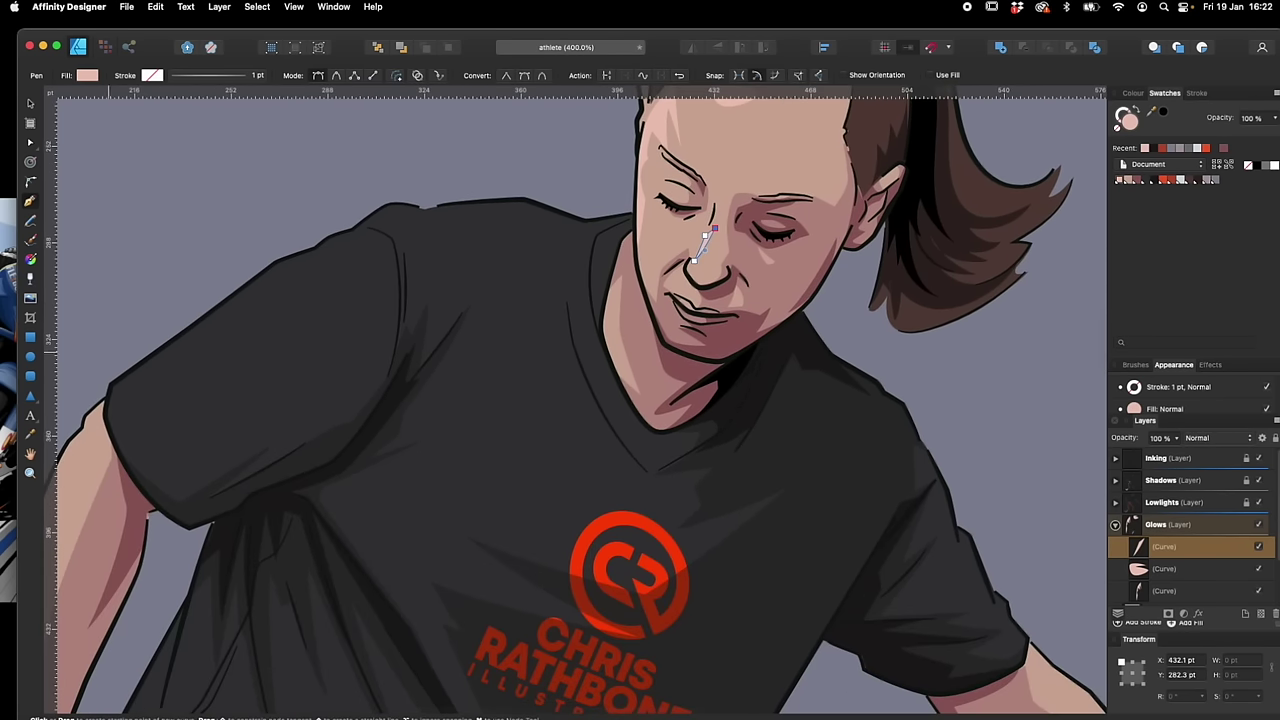
{"action": "key", "text": "super+Tab"}
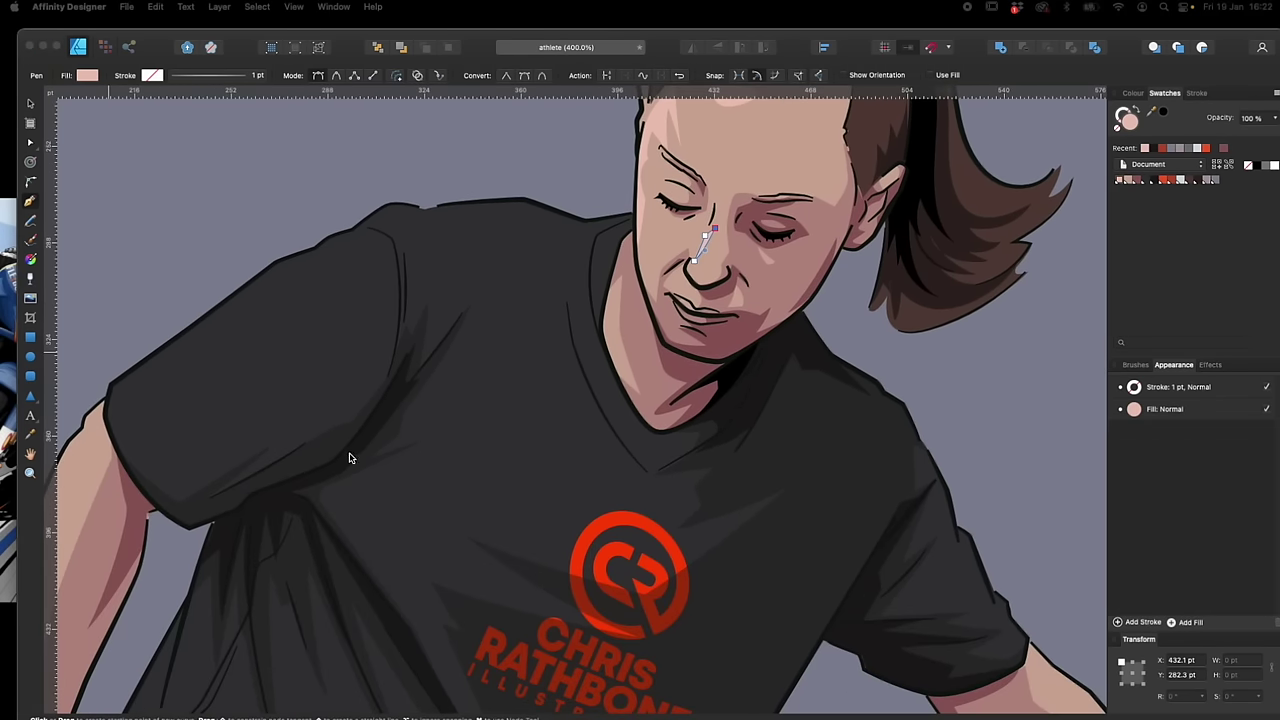
{"action": "left_click", "coordinate": [348, 453]}
Outline a glow on the lowered arm with the Pen tool, from the sleeve hem down the forearm to the wrist
{"action": "left_click_drag", "start_coordinate": [242, 585], "coordinate": [637, 489]}
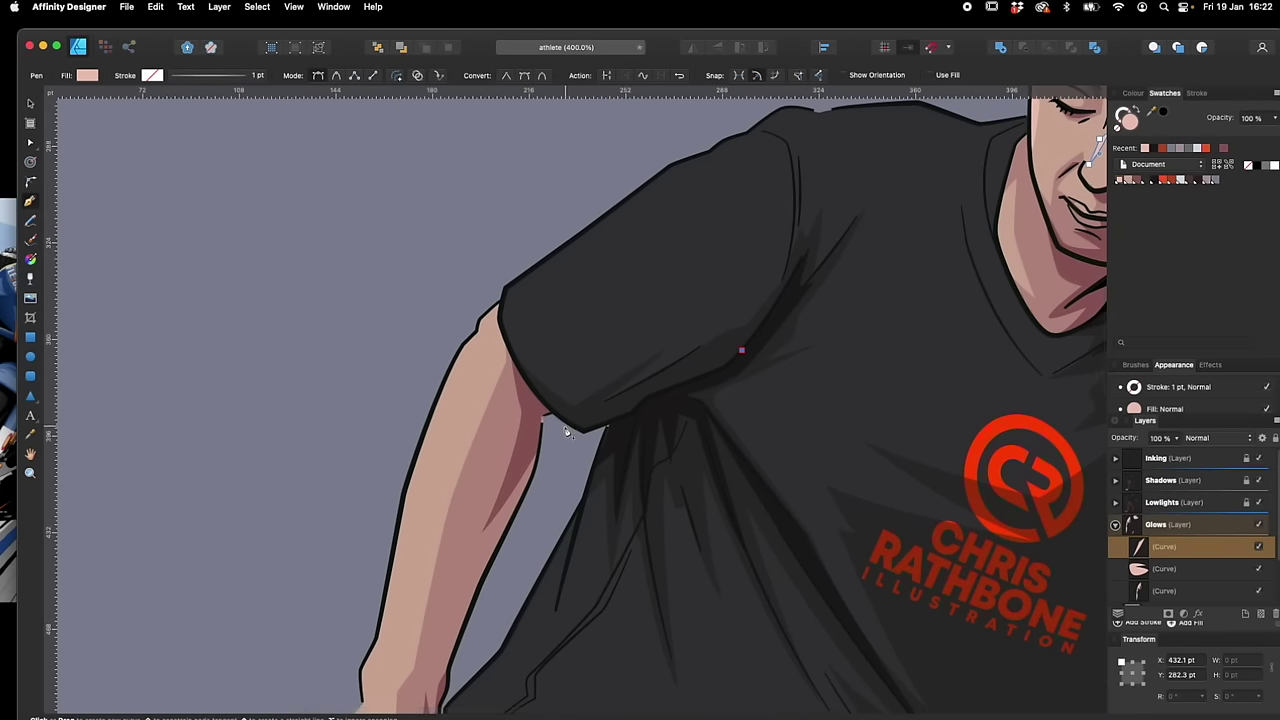
{"action": "left_click", "coordinate": [498, 303]}
{"action": "left_click", "coordinate": [487, 338]}
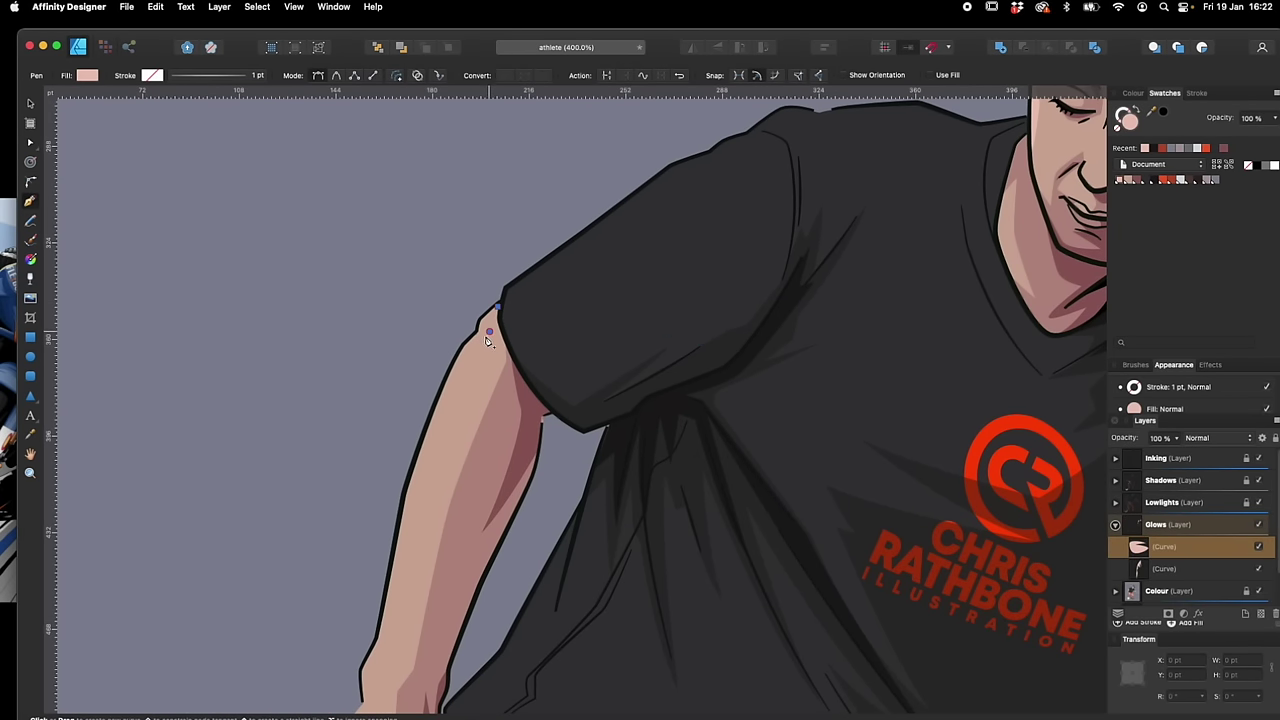
{"action": "left_click", "coordinate": [476, 341]}
{"action": "mouse_move", "coordinate": [440, 486]}
{"action": "left_mouse_down"}
{"action": "mouse_move", "coordinate": [468, 394]}
{"action": "mouse_move", "coordinate": [422, 468]}
{"action": "left_mouse_up"}
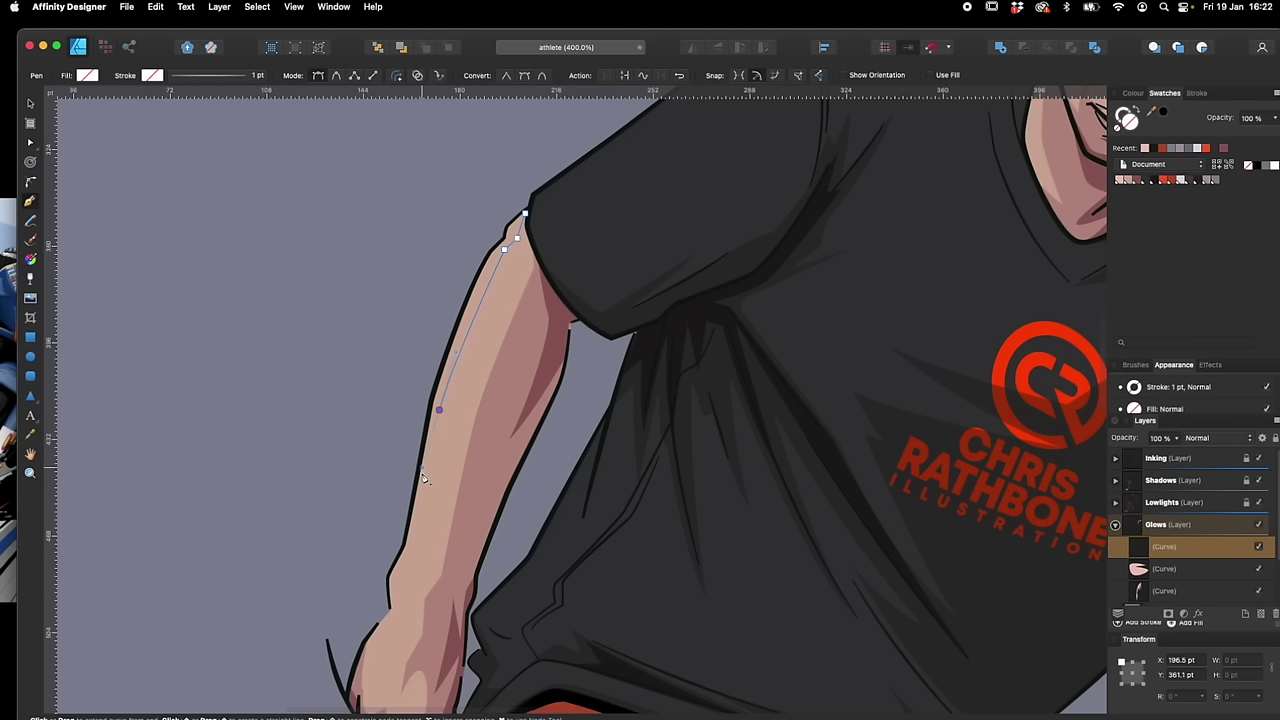
{"action": "left_click", "coordinate": [410, 545]}
{"action": "left_click", "coordinate": [394, 578]}
{"action": "left_click", "coordinate": [392, 613]}
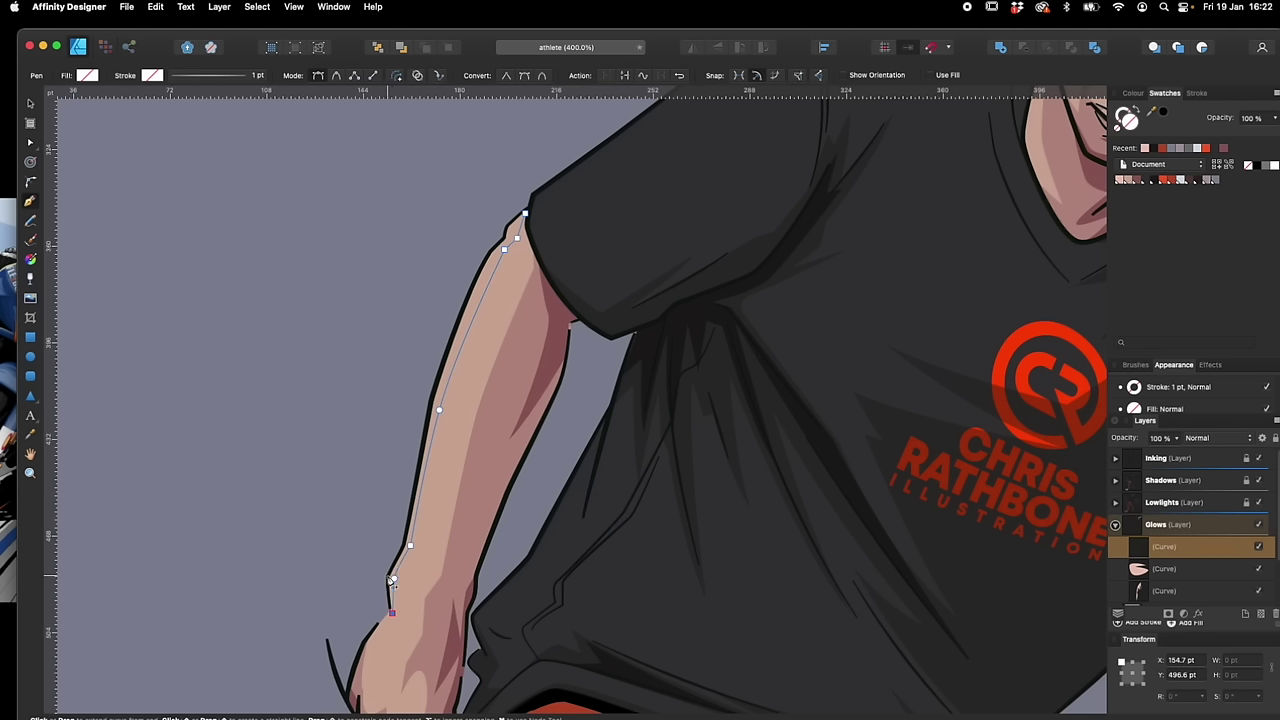
Complete the lowered arm's glow along its outer edge back up to the sleeve and fill it with light pink
{"action": "left_click_drag", "start_coordinate": [391, 580], "coordinate": [388, 577]}
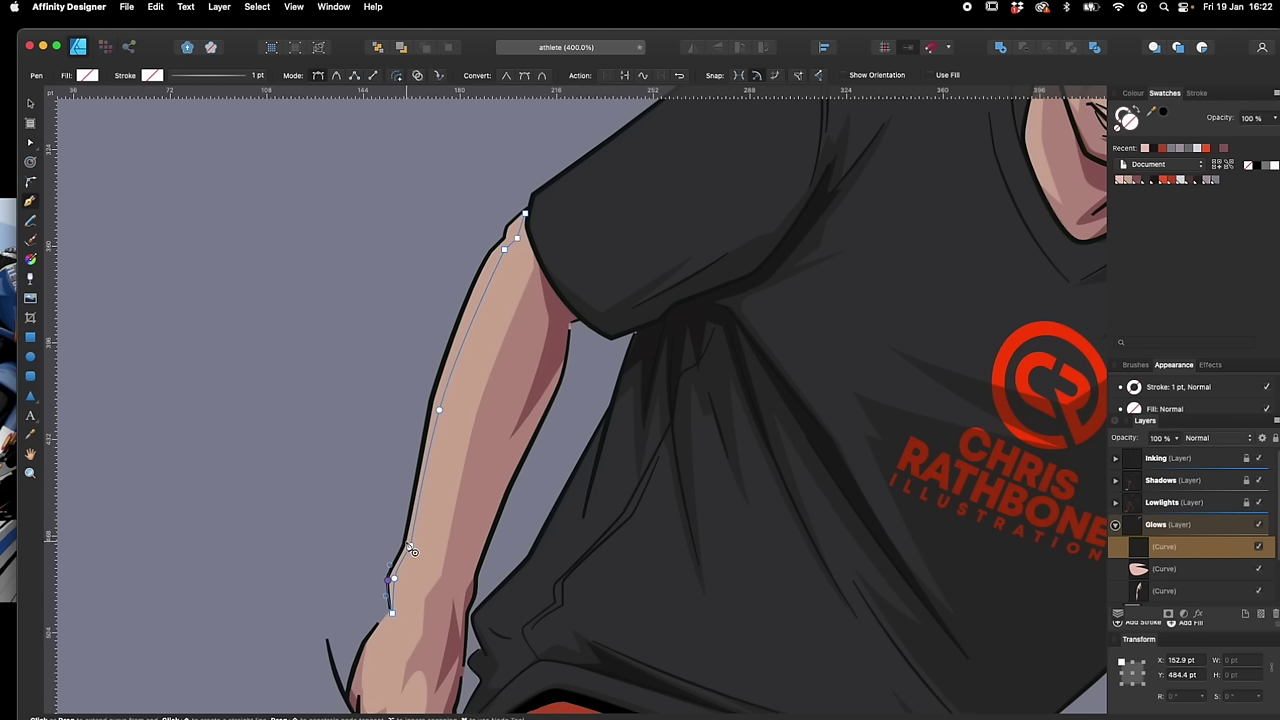
{"action": "left_click_drag", "start_coordinate": [434, 393], "coordinate": [452, 345]}
{"action": "left_click", "coordinate": [489, 253]}
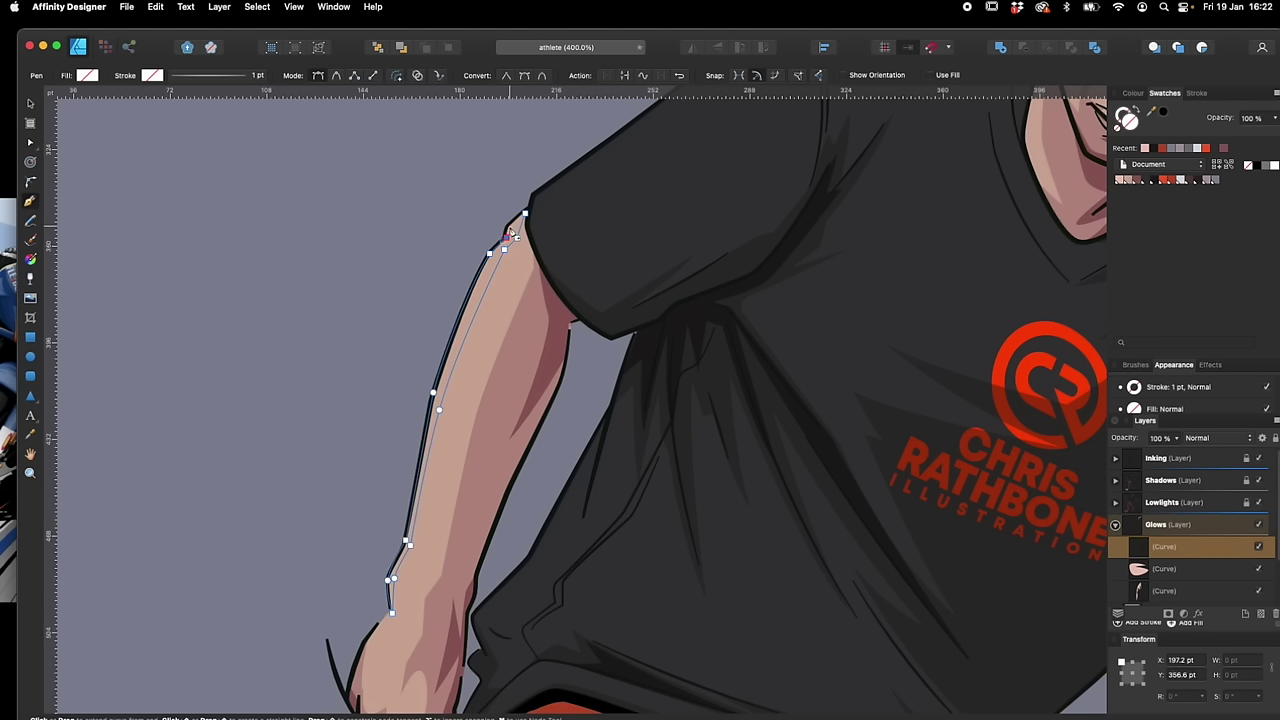
{"action": "left_click", "coordinate": [525, 213]}
{"action": "left_click", "coordinate": [1120, 181]}
Outline a glow on the outstretched arm with the Pen tool, from the sleeve hem along the forearm to the knuckles
{"action": "key", "text": "space"}
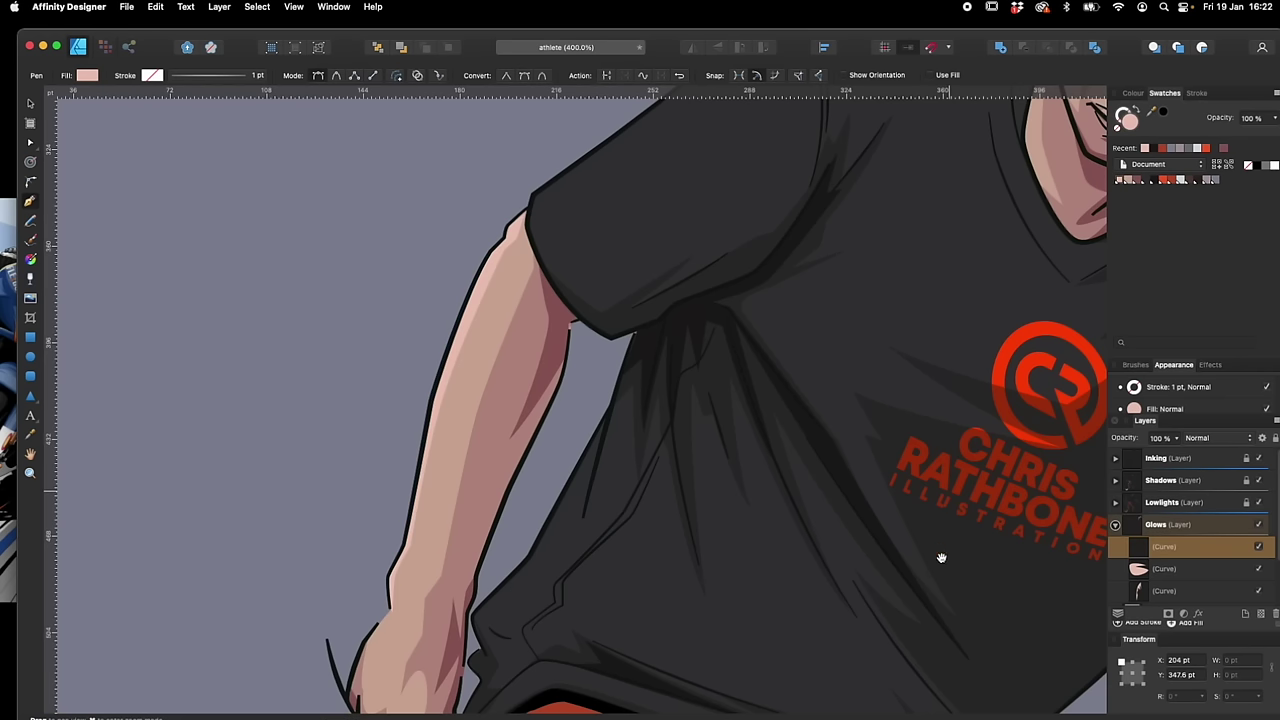
{"action": "left_click_drag", "start_coordinate": [974, 617], "coordinate": [771, 414]}
{"action": "key", "text": "space"}
{"action": "left_click_drag", "start_coordinate": [862, 560], "coordinate": [814, 540]}
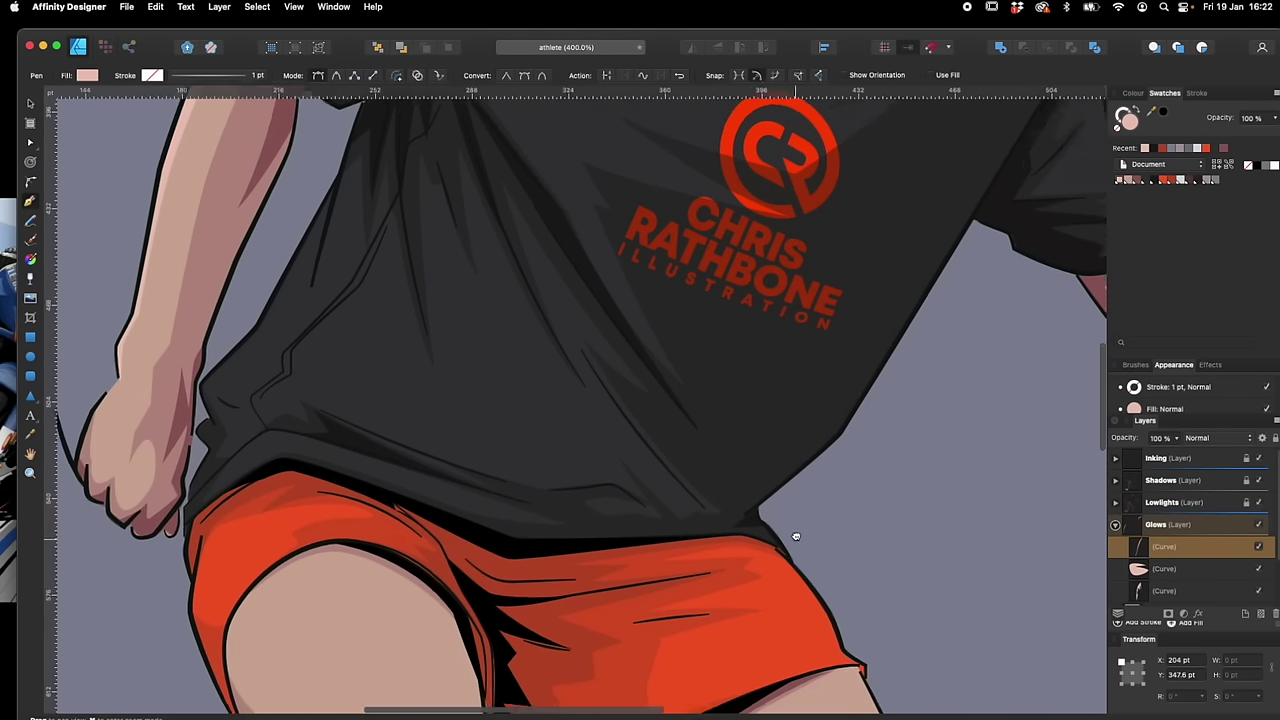
{"action": "scroll", "coordinate": [814, 540], "scroll_direction": "right", "scroll_amount": 10}
{"action": "scroll", "coordinate": [780, 420], "scroll_direction": "up", "scroll_amount": 2}
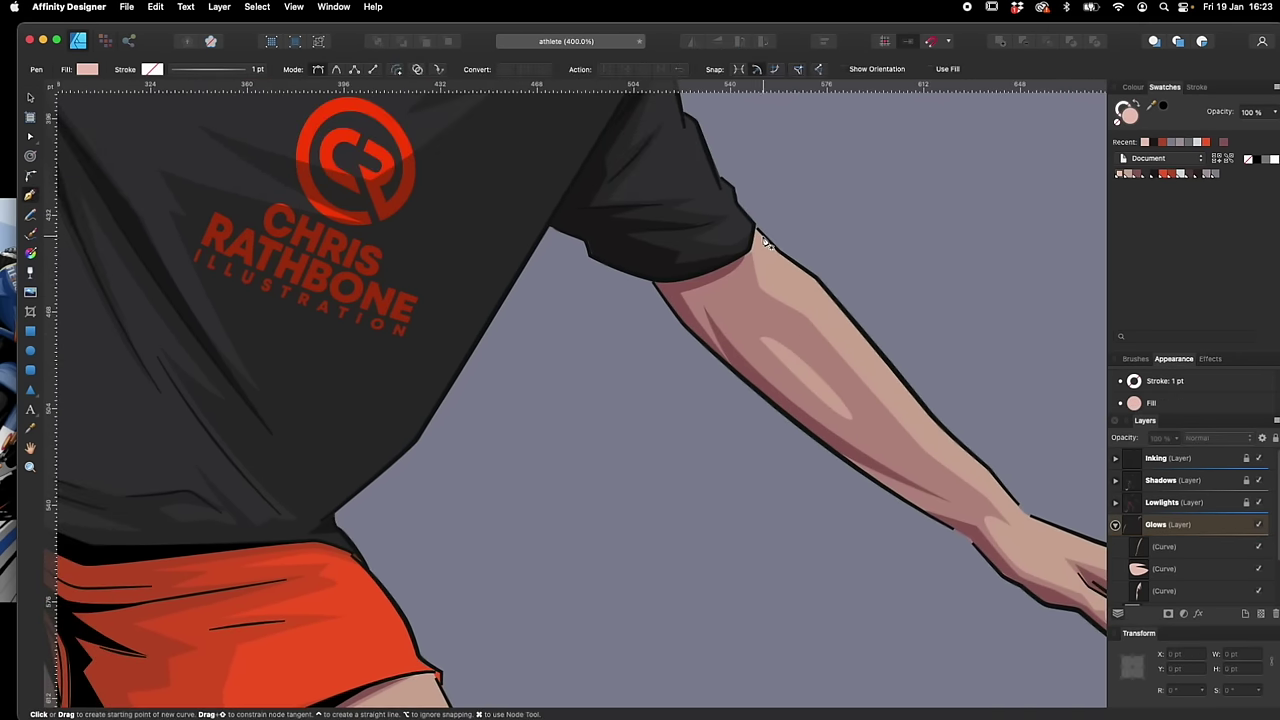
{"action": "left_click", "coordinate": [763, 266]}
{"action": "left_click_drag", "start_coordinate": [948, 431], "coordinate": [753, 376]}
{"action": "left_click", "coordinate": [720, 364]}
{"action": "left_click", "coordinate": [787, 421]}
{"action": "left_click", "coordinate": [825, 465]}
{"action": "left_click", "coordinate": [930, 498]}
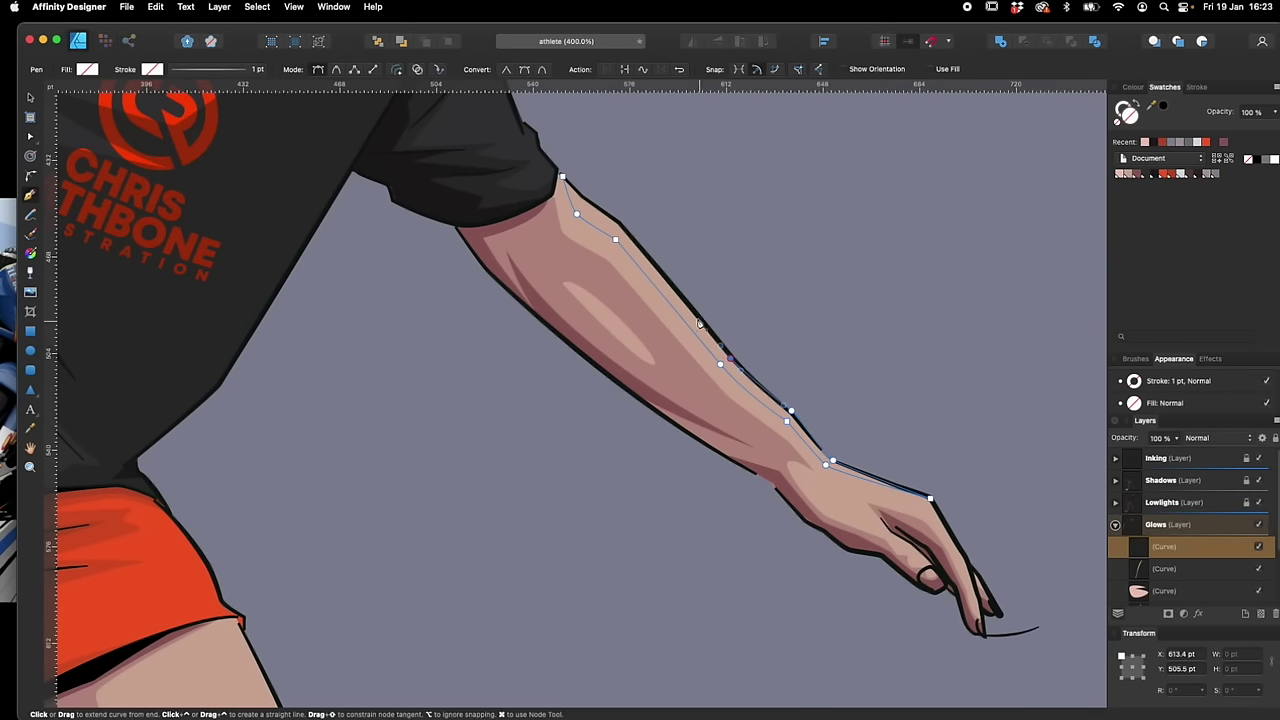
Close the outstretched arm's glow along its upper edge up to the sleeve and fill it with light pink
{"action": "left_click", "coordinate": [620, 225]}
{"action": "left_click", "coordinate": [562, 177]}
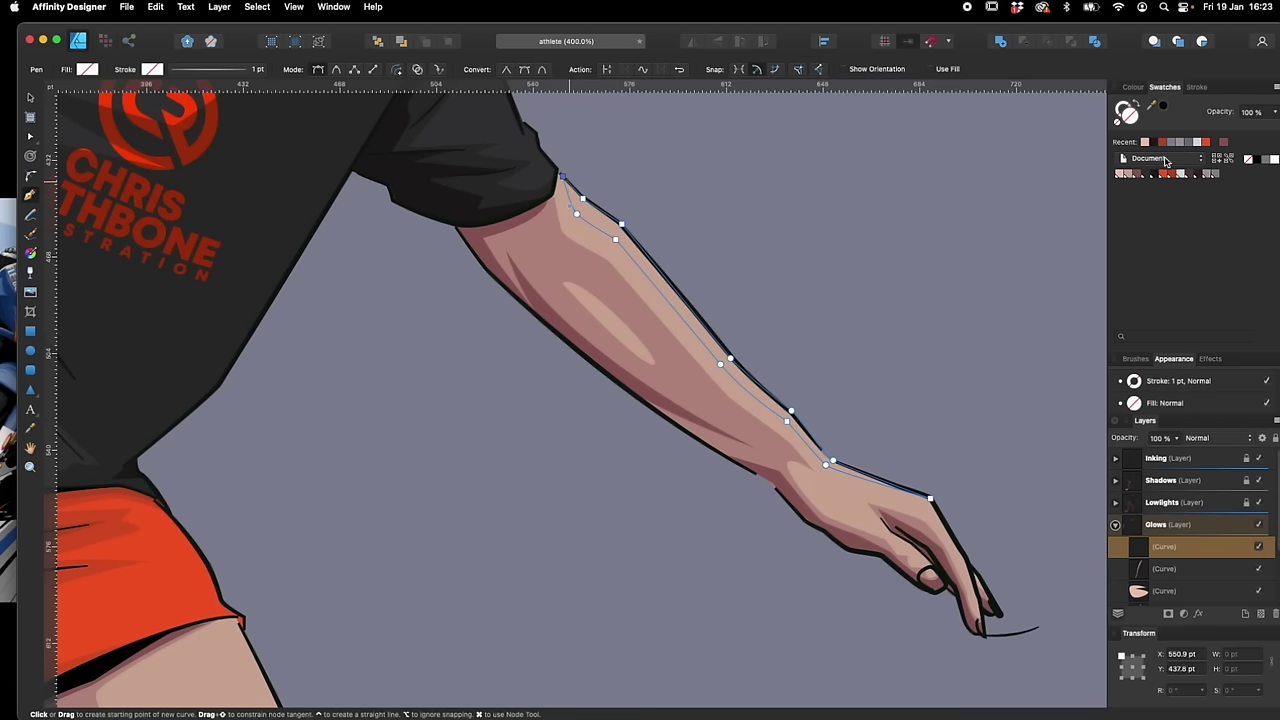
{"action": "left_click", "coordinate": [1120, 175]}
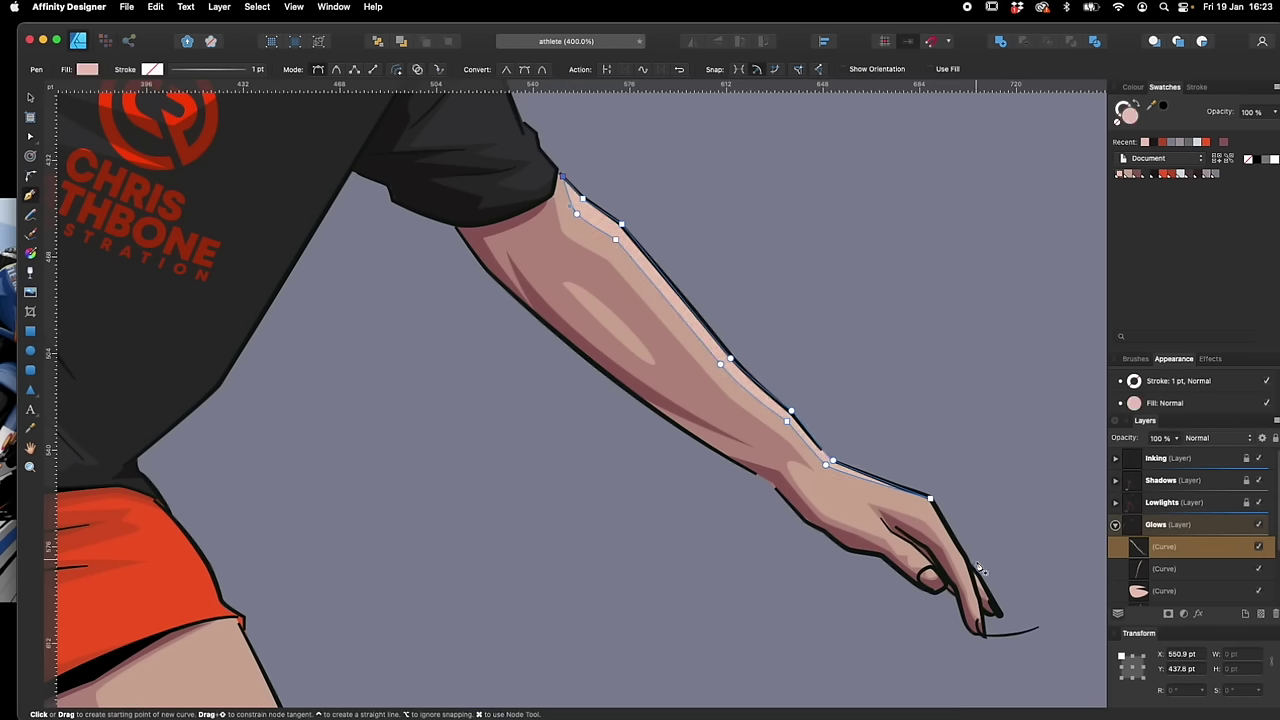
Outline a glow with the Pen tool along the standing leg's outer thigh, from the shorts hem to the knee, and fill it with light pink
{"action": "left_click_drag", "start_coordinate": [462, 607], "coordinate": [889, 361]}
{"action": "left_click_drag", "start_coordinate": [744, 519], "coordinate": [805, 383]}
{"action": "left_click", "coordinate": [740, 264]}
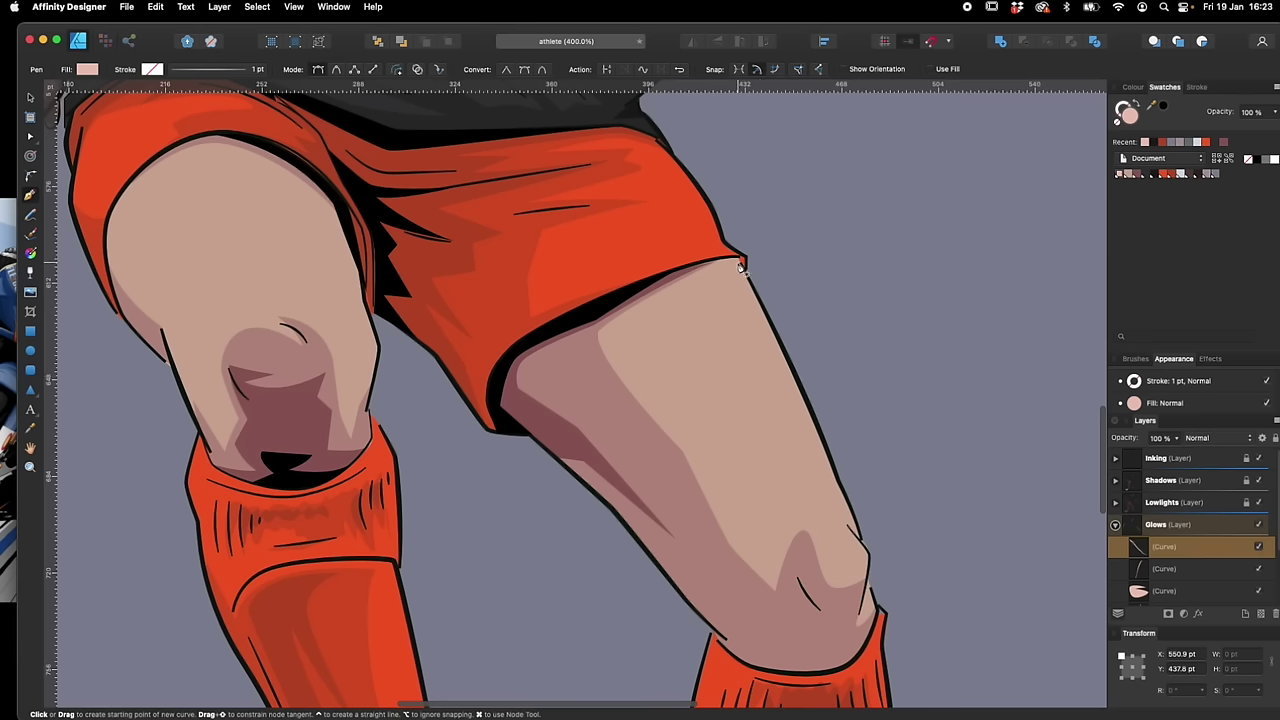
{"action": "left_click", "coordinate": [669, 298]}
{"action": "left_click_drag", "start_coordinate": [713, 295], "coordinate": [718, 290]}
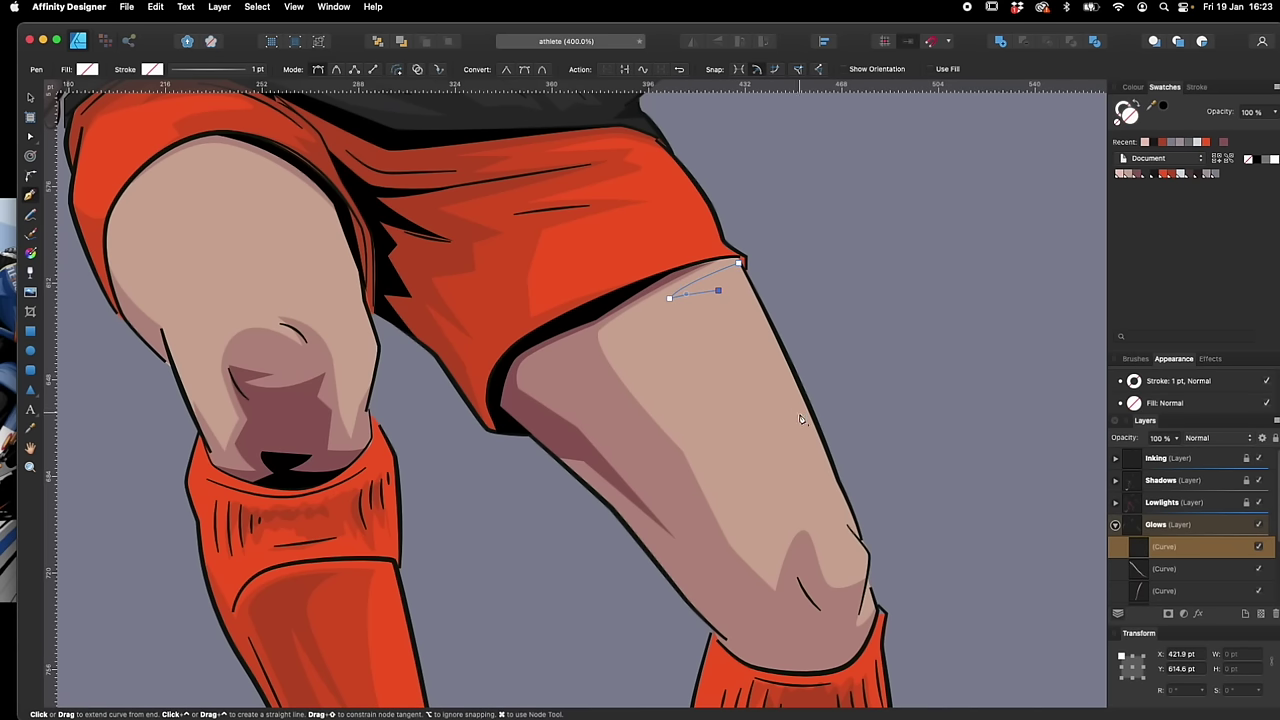
{"action": "left_click_drag", "start_coordinate": [787, 401], "coordinate": [796, 417]}
{"action": "left_click", "coordinate": [821, 502]}
{"action": "left_click", "coordinate": [841, 521]}
{"action": "left_click", "coordinate": [822, 520]}
{"action": "left_click", "coordinate": [866, 558]}
{"action": "left_click", "coordinate": [739, 263]}
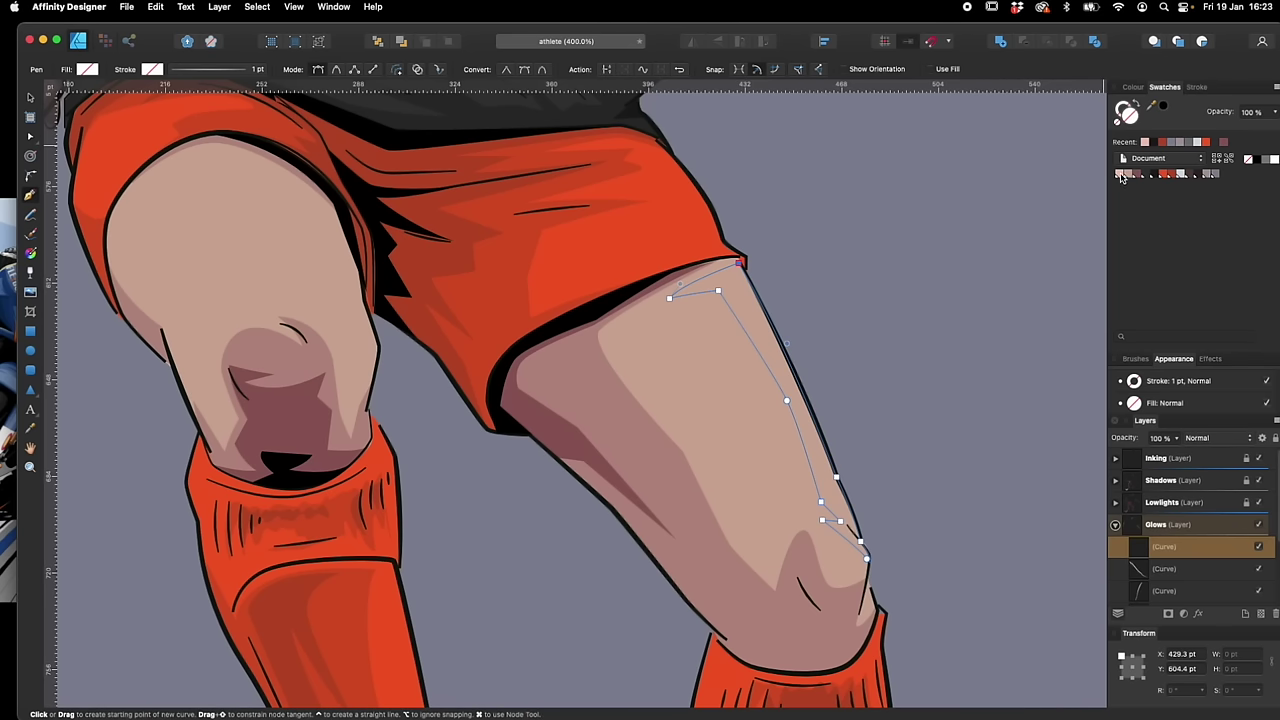
{"action": "left_click", "coordinate": [1120, 174]}
Draw a narrow pointed glow on the kicking leg's inner thigh, just above the knee, and fill it with light pink
{"action": "left_click_drag", "start_coordinate": [512, 497], "coordinate": [589, 502]}
{"action": "scroll", "coordinate": [589, 501], "scroll_direction": "left", "scroll_amount": 2}
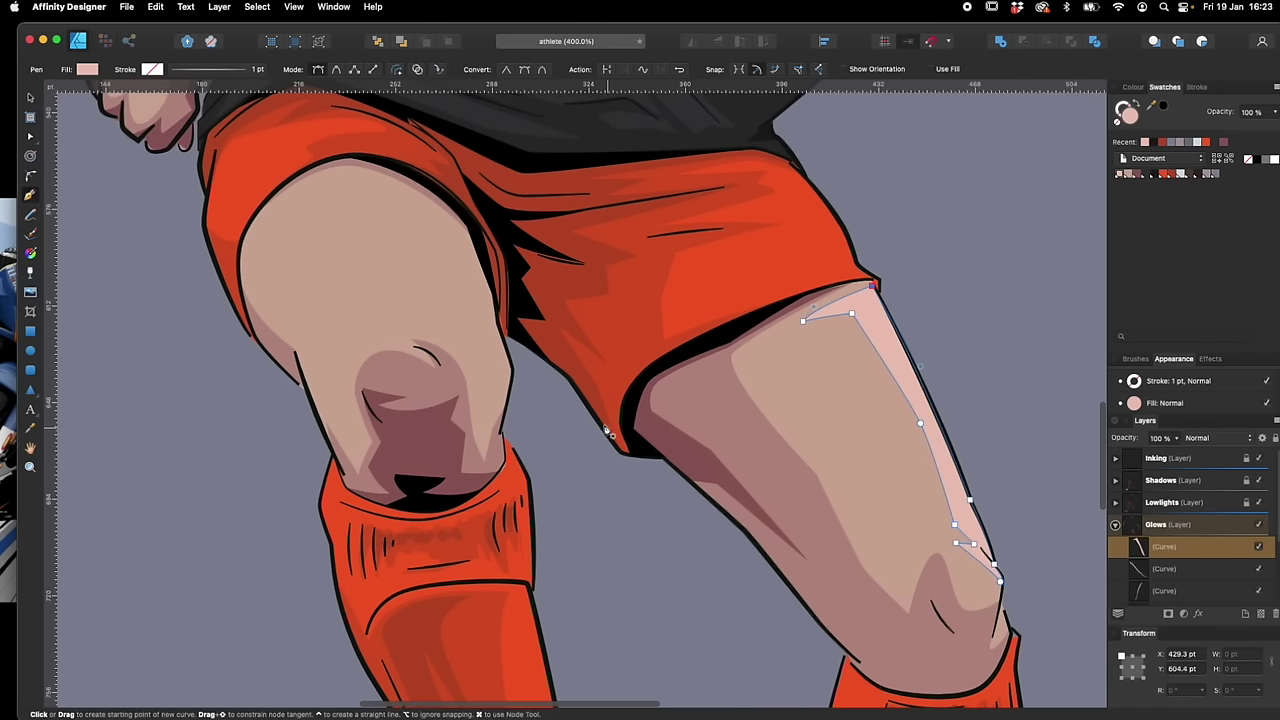
{"action": "left_click_drag", "start_coordinate": [459, 322], "coordinate": [463, 345]}
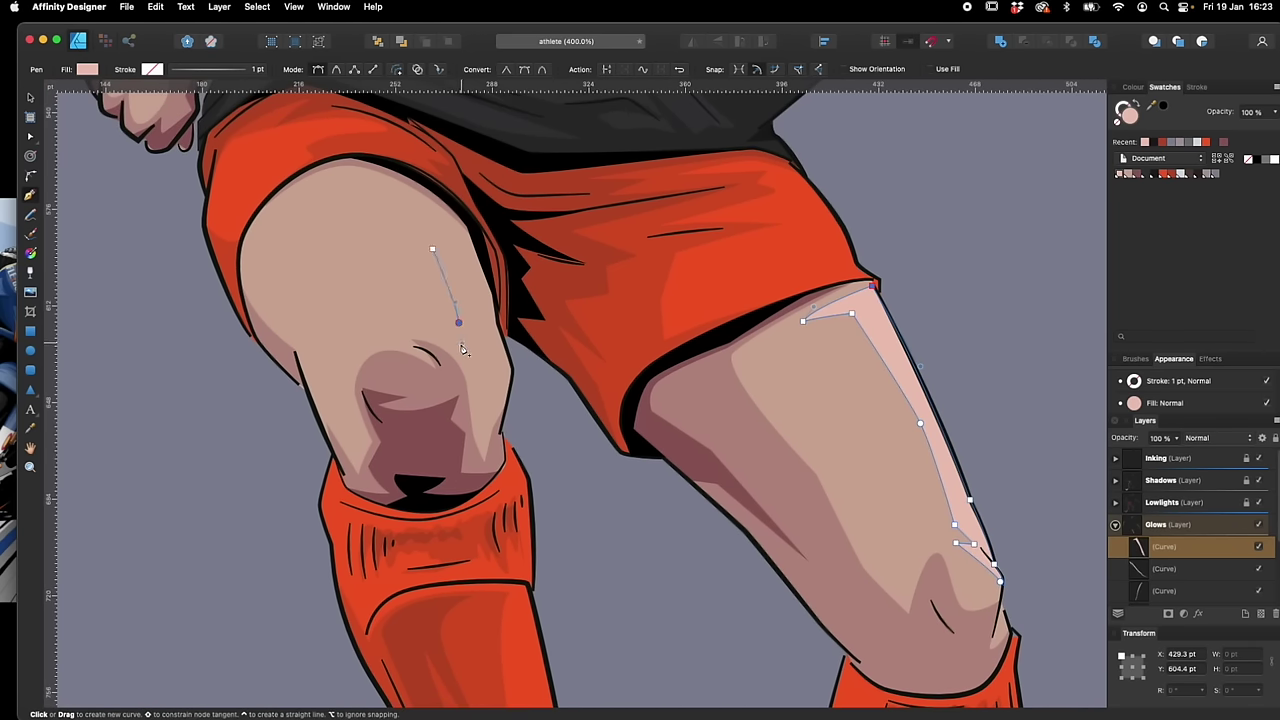
{"action": "left_click", "coordinate": [483, 371]}
{"action": "left_click_drag", "start_coordinate": [432, 249], "coordinate": [401, 219]}
{"action": "left_click", "coordinate": [432, 248]}
{"action": "left_click", "coordinate": [1122, 174]}
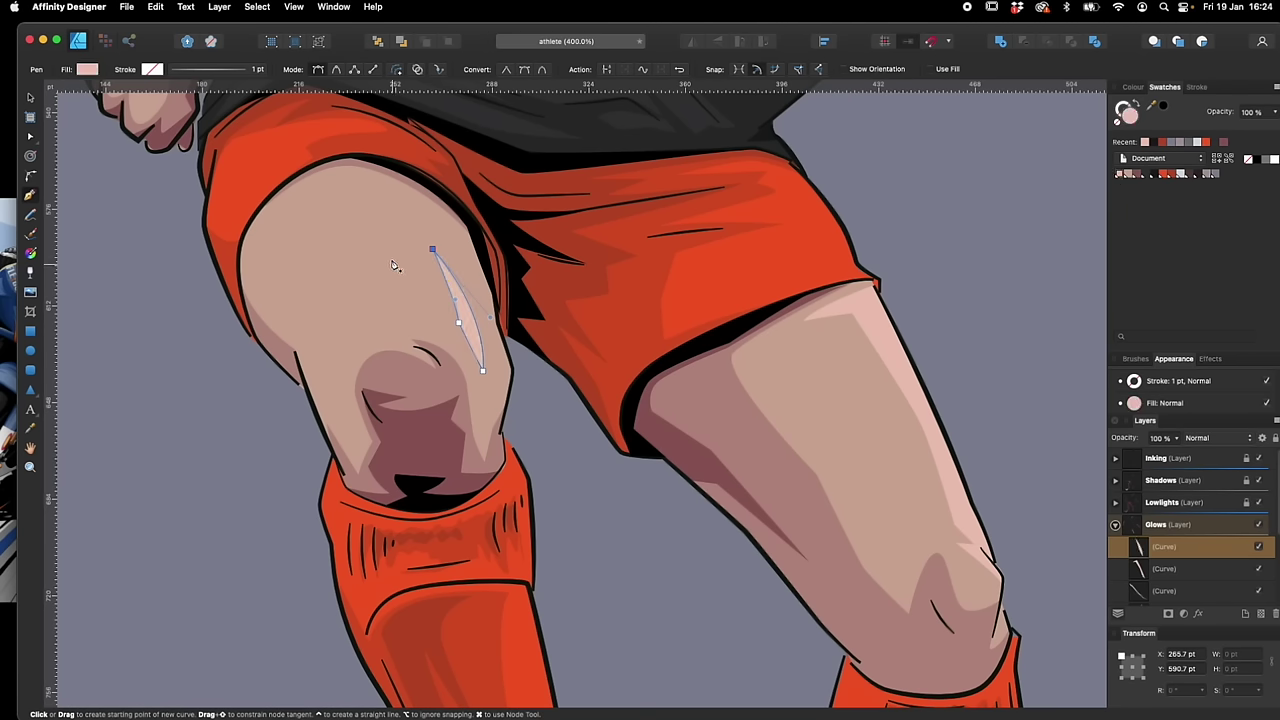
Draw a jagged glow down the kicking leg's outer thigh toward the knee, fill it with light pink and deselect it
{"action": "left_click", "coordinate": [270, 232]}
{"action": "left_click", "coordinate": [300, 303]}
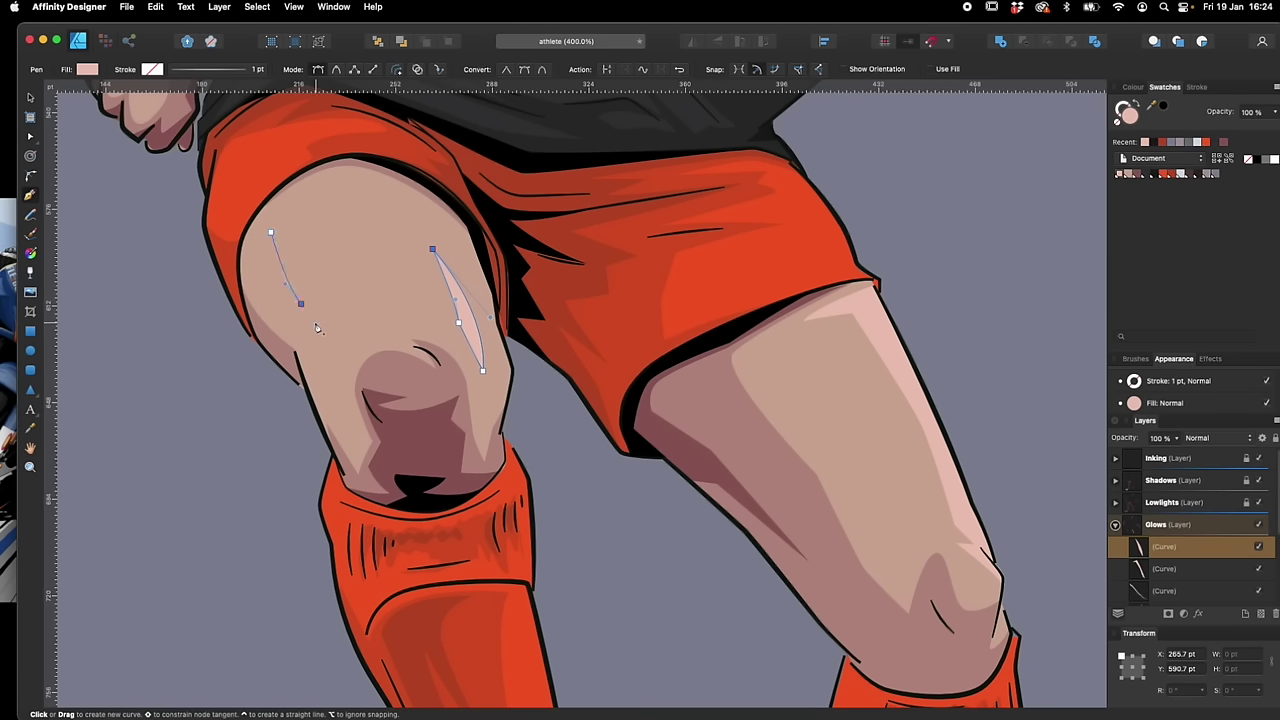
{"action": "left_click", "coordinate": [314, 349]}
{"action": "left_click", "coordinate": [345, 382]}
{"action": "left_click", "coordinate": [343, 349]}
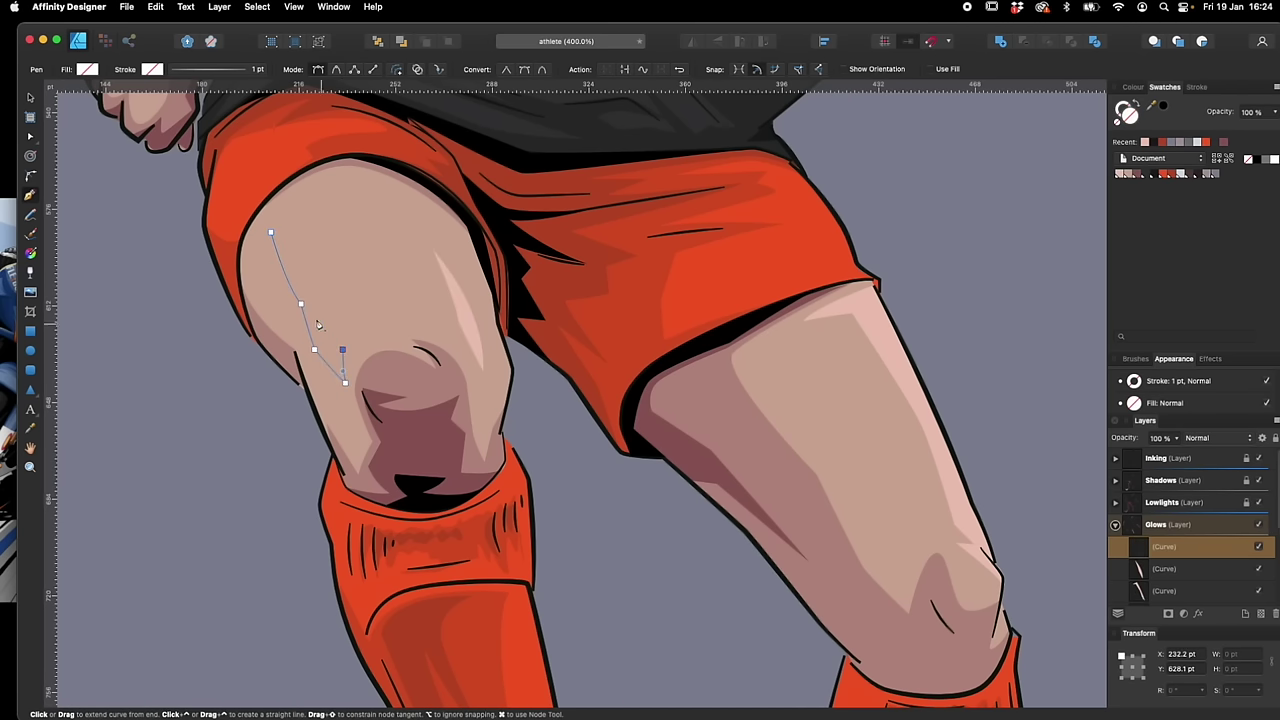
{"action": "left_click", "coordinate": [320, 332]}
{"action": "left_click", "coordinate": [310, 285]}
{"action": "left_click", "coordinate": [270, 232]}
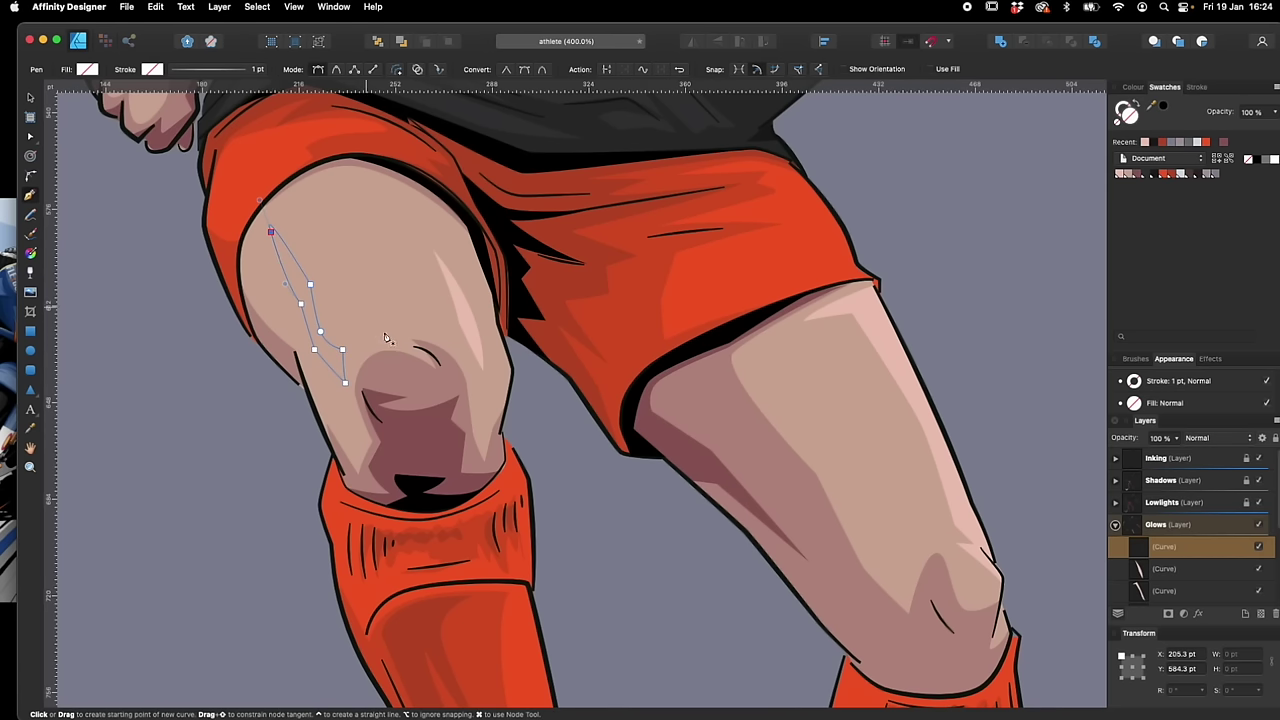
{"action": "left_click", "coordinate": [1120, 175]}
{"action": "key", "text": "super+minus"}
{"action": "key", "text": "super+minus"}
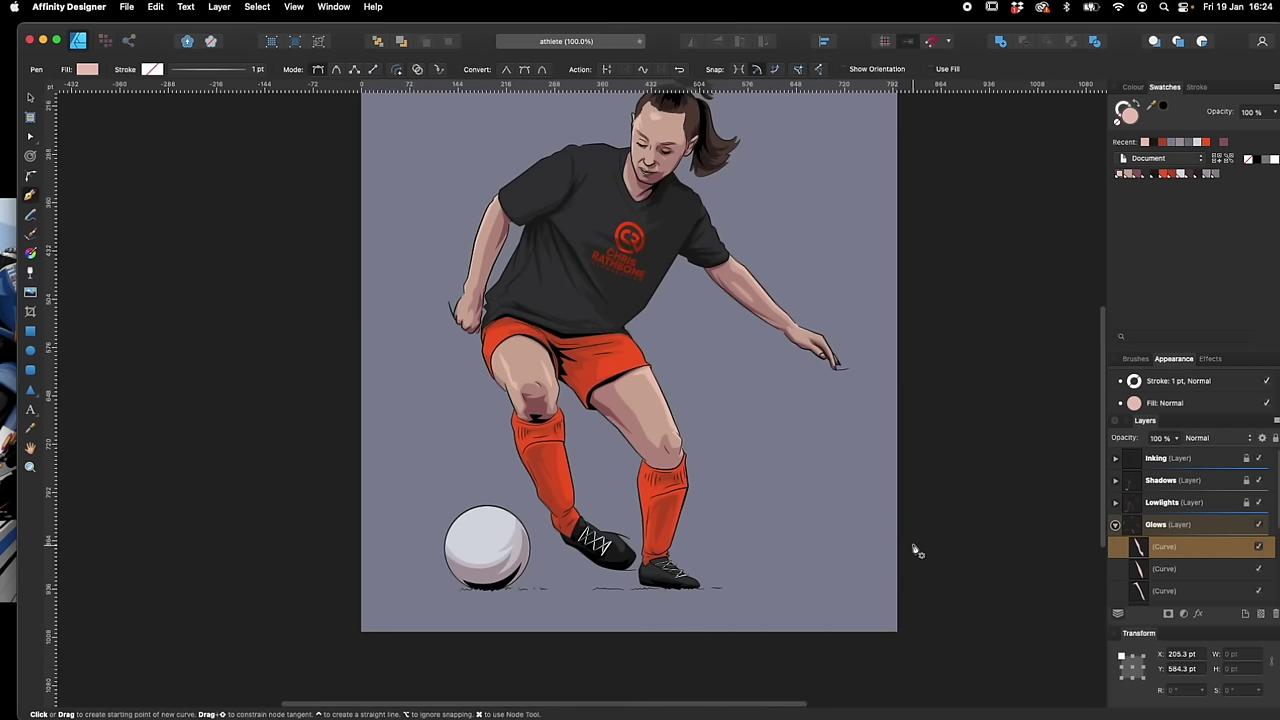
{"action": "key", "text": "v"}
{"action": "left_click", "coordinate": [931, 480]}
Move the Highlights layer beneath the Glows layer
{"action": "scroll", "coordinate": [930, 480], "scroll_direction": "up", "scroll_amount": 3}
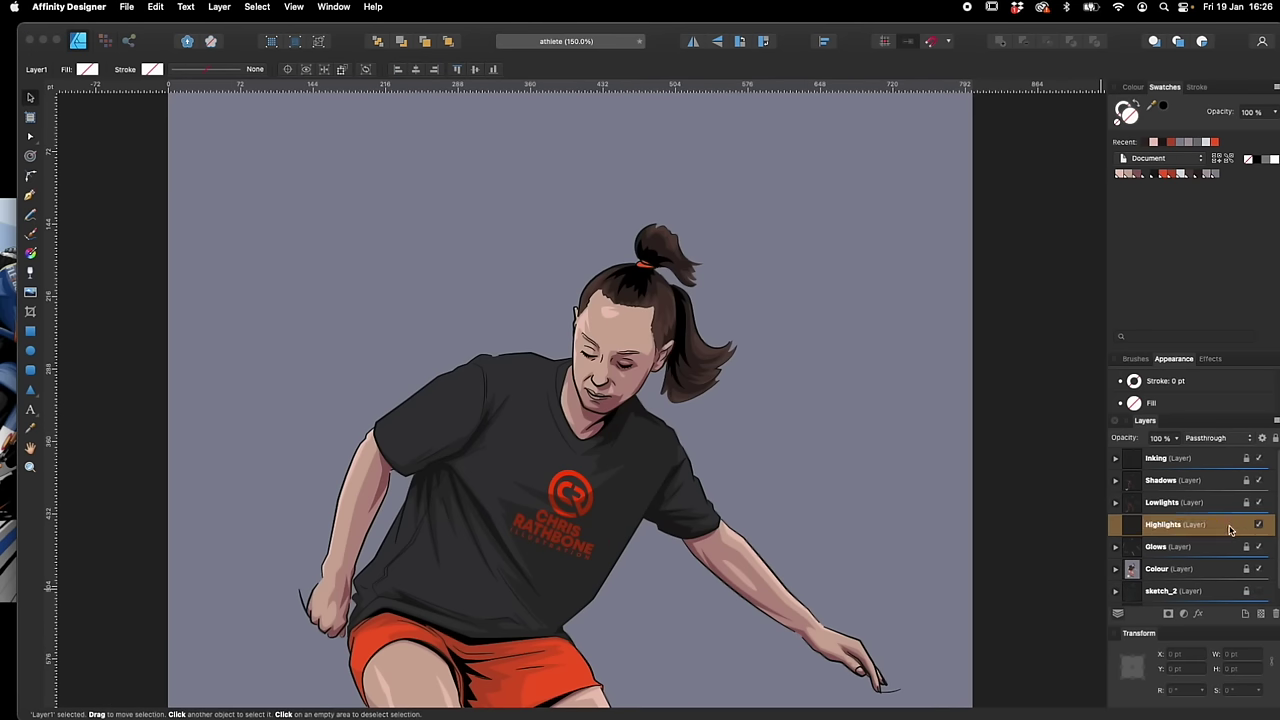
{"action": "left_click", "coordinate": [1223, 550]}
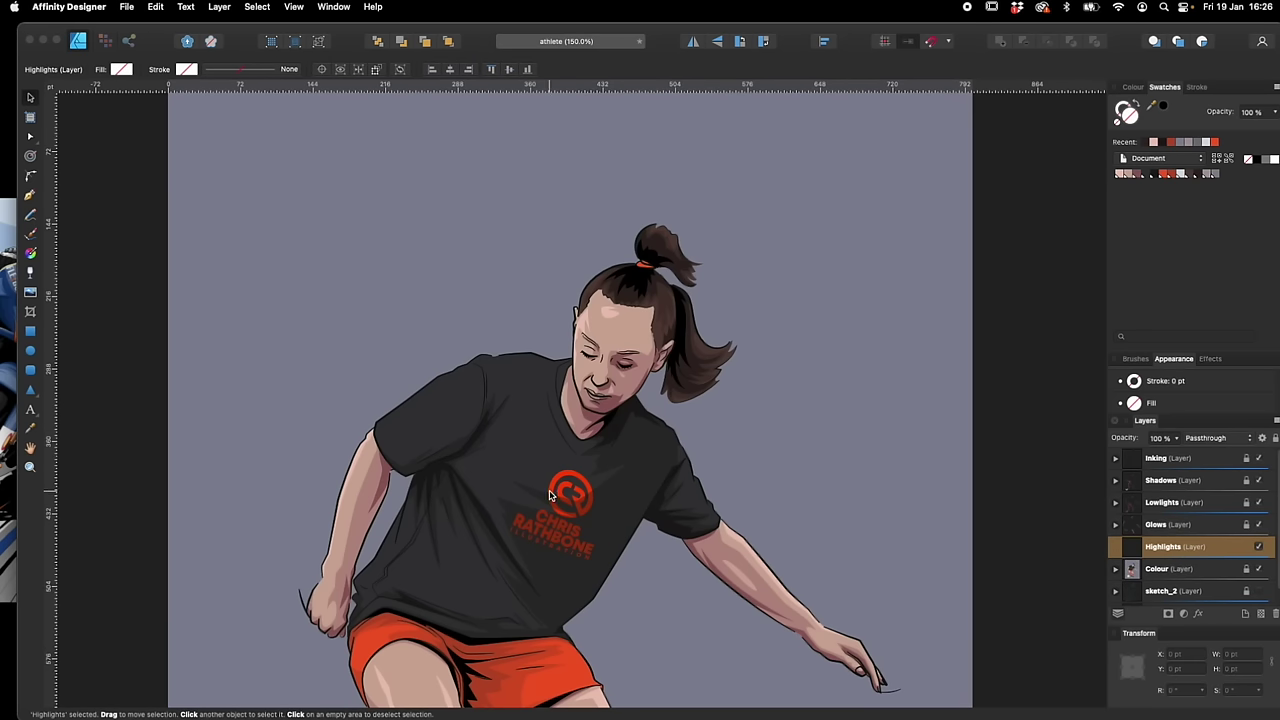
{"action": "left_click", "coordinate": [549, 495]}
Start a light pink Pen outline for the face highlight on the Highlights layer, following the hairline across the forehead
{"action": "key", "text": "super+plus"}
{"action": "scroll", "coordinate": [779, 517], "scroll_direction": "up", "scroll_amount": 5}
{"action": "left_click", "coordinate": [1119, 174]}
{"action": "key", "text": "p"}
{"action": "scroll", "coordinate": [700, 400], "scroll_direction": "up", "scroll_amount": 1}
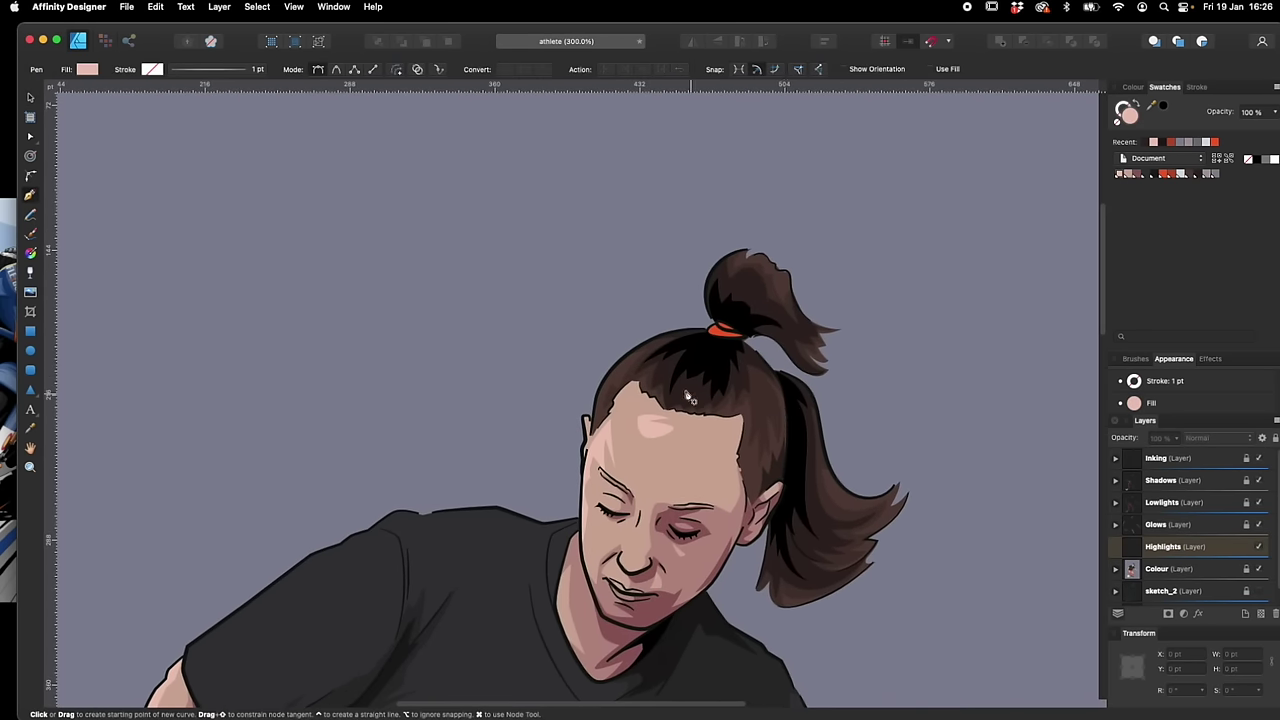
{"action": "left_click", "coordinate": [610, 411]}
{"action": "left_click", "coordinate": [632, 388]}
{"action": "left_click", "coordinate": [643, 409]}
{"action": "left_click", "coordinate": [655, 408]}
{"action": "left_click", "coordinate": [665, 413]}
{"action": "left_click", "coordinate": [677, 416]}
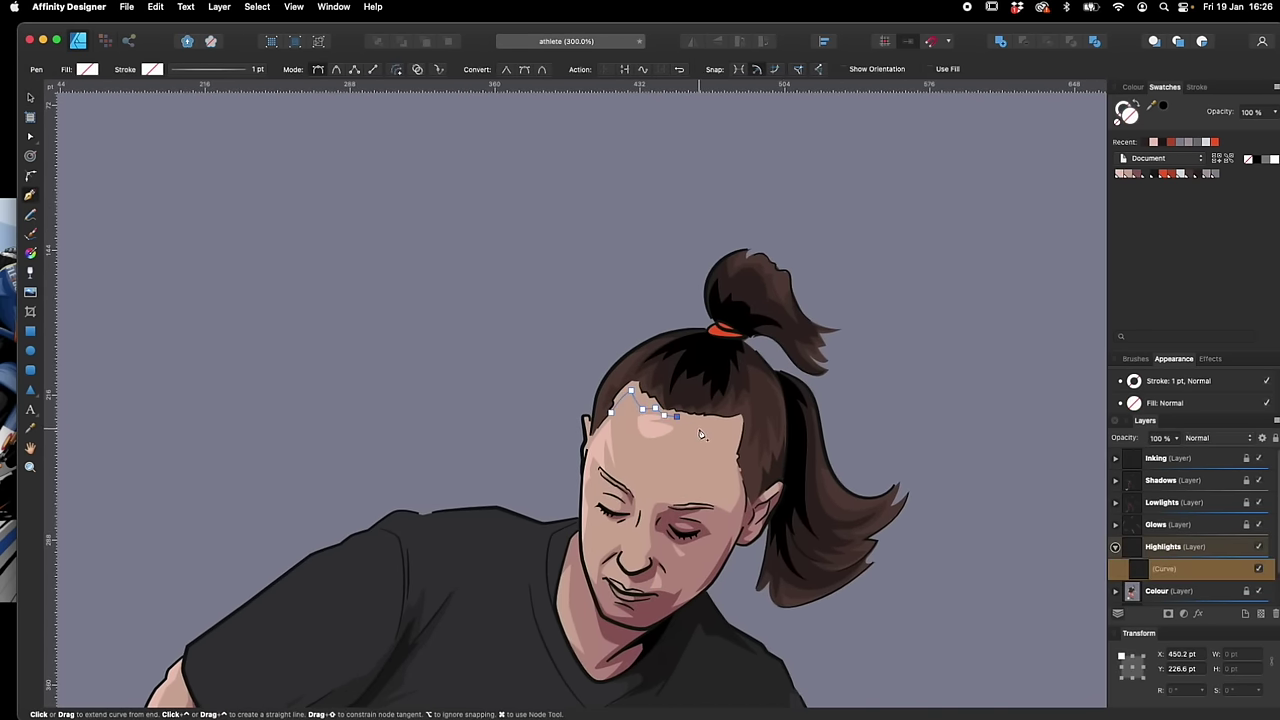
Continue the face highlight's outline around the forehead glow and down to the eyebrow
{"action": "left_click_drag", "start_coordinate": [688, 430], "coordinate": [686, 440]}
{"action": "left_click", "coordinate": [665, 457]}
{"action": "left_click", "coordinate": [628, 462]}
{"action": "left_click", "coordinate": [636, 487]}
{"action": "left_click", "coordinate": [605, 472]}
{"action": "left_click", "coordinate": [603, 470]}
Continue the face highlight's outline around the eyelid and down the cheek to the face's edge beside the mouth
{"action": "scroll", "coordinate": [615, 462], "scroll_direction": "up", "scroll_amount": 5}
{"action": "left_click", "coordinate": [640, 451]}
{"action": "left_click", "coordinate": [614, 461]}
{"action": "left_click", "coordinate": [635, 471]}
{"action": "left_click", "coordinate": [636, 495]}
{"action": "left_click", "coordinate": [609, 485]}
{"action": "left_click", "coordinate": [596, 458]}
{"action": "left_click_drag", "start_coordinate": [603, 507], "coordinate": [603, 518]}
{"action": "key", "text": "space"}
{"action": "left_click_drag", "start_coordinate": [640, 549], "coordinate": [574, 463]}
{"action": "left_click", "coordinate": [626, 483]}
{"action": "left_click", "coordinate": [591, 561]}
Close the face highlight up the face's edge, around the ear and back to the hairline, and fill it with light pink
{"action": "left_click", "coordinate": [591, 279]}
{"action": "left_click", "coordinate": [588, 247]}
{"action": "left_click", "coordinate": [582, 199]}
{"action": "left_click", "coordinate": [595, 202]}
{"action": "left_click_drag", "start_coordinate": [601, 229], "coordinate": [602, 239]}
{"action": "left_click", "coordinate": [602, 253]}
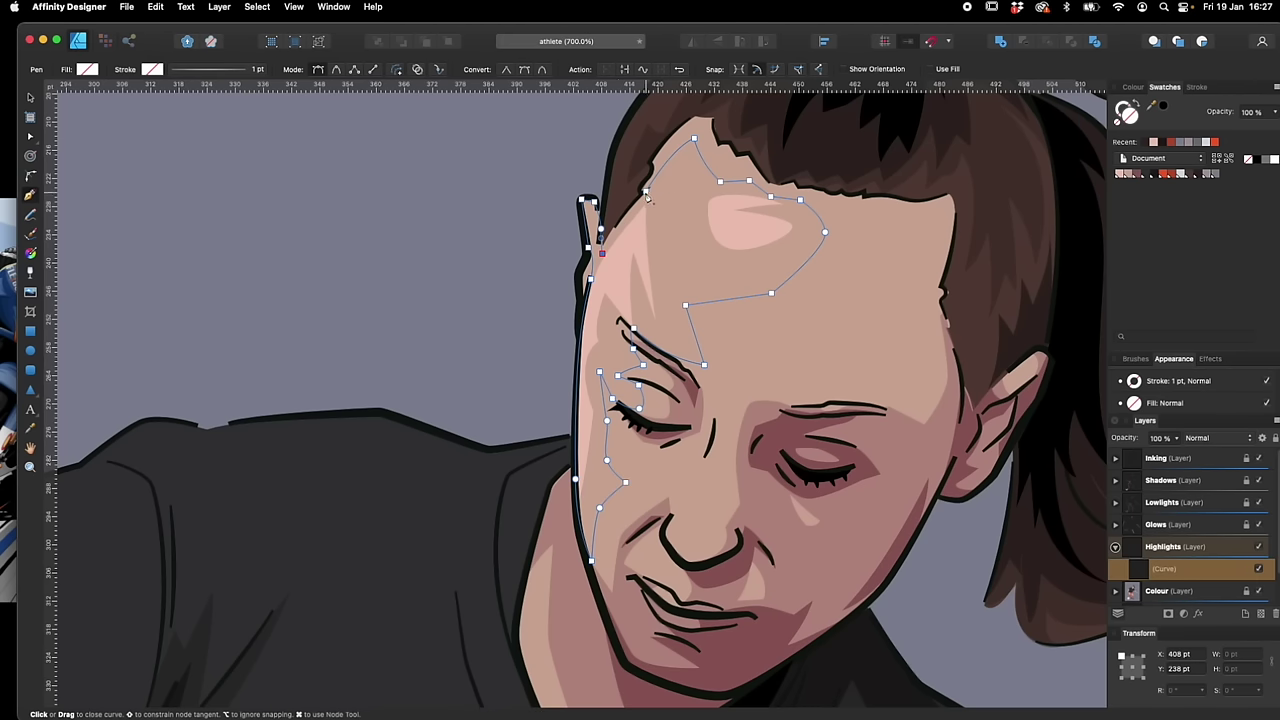
{"action": "left_click", "coordinate": [645, 192]}
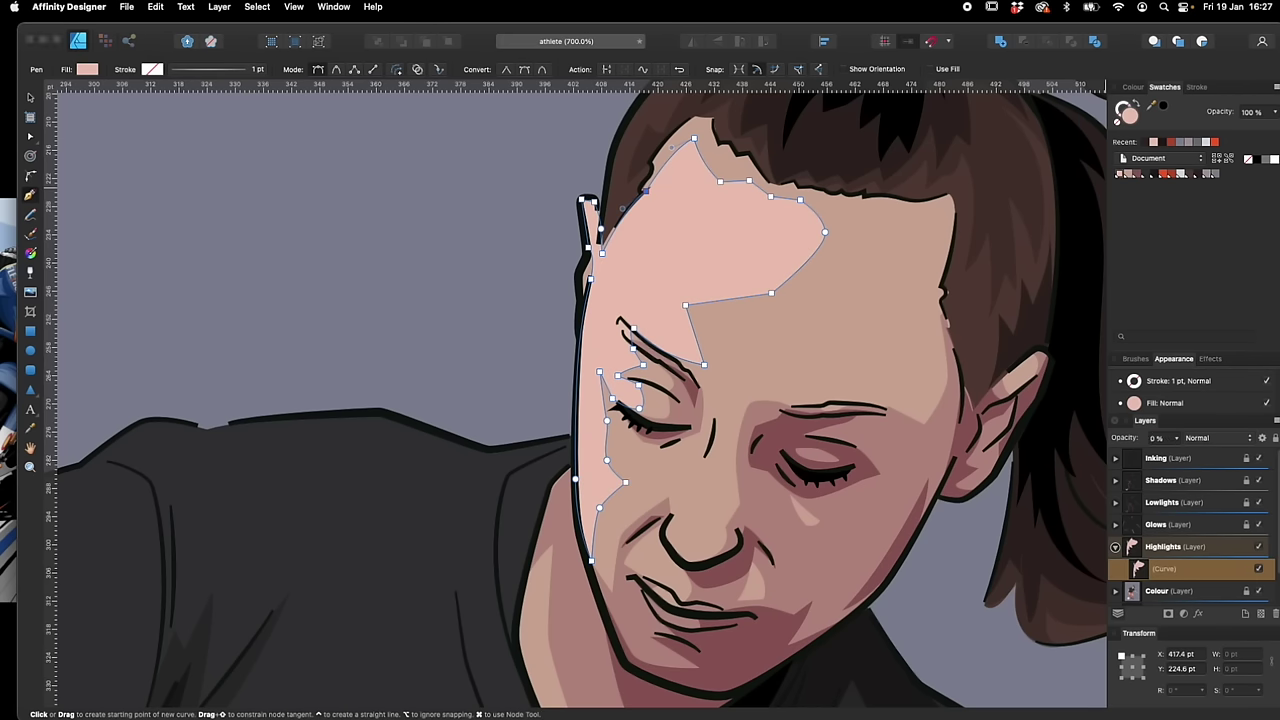
Set the face highlight's opacity to 50% and deselect it
{"action": "key", "text": "4"}
{"action": "left_click", "coordinate": [1154, 438]}
{"action": "left_click_drag", "start_coordinate": [1034, 494], "coordinate": [719, 530]}
{"action": "key", "text": "super+z"}
{"action": "key", "text": "v"}
{"action": "left_click", "coordinate": [895, 532]}
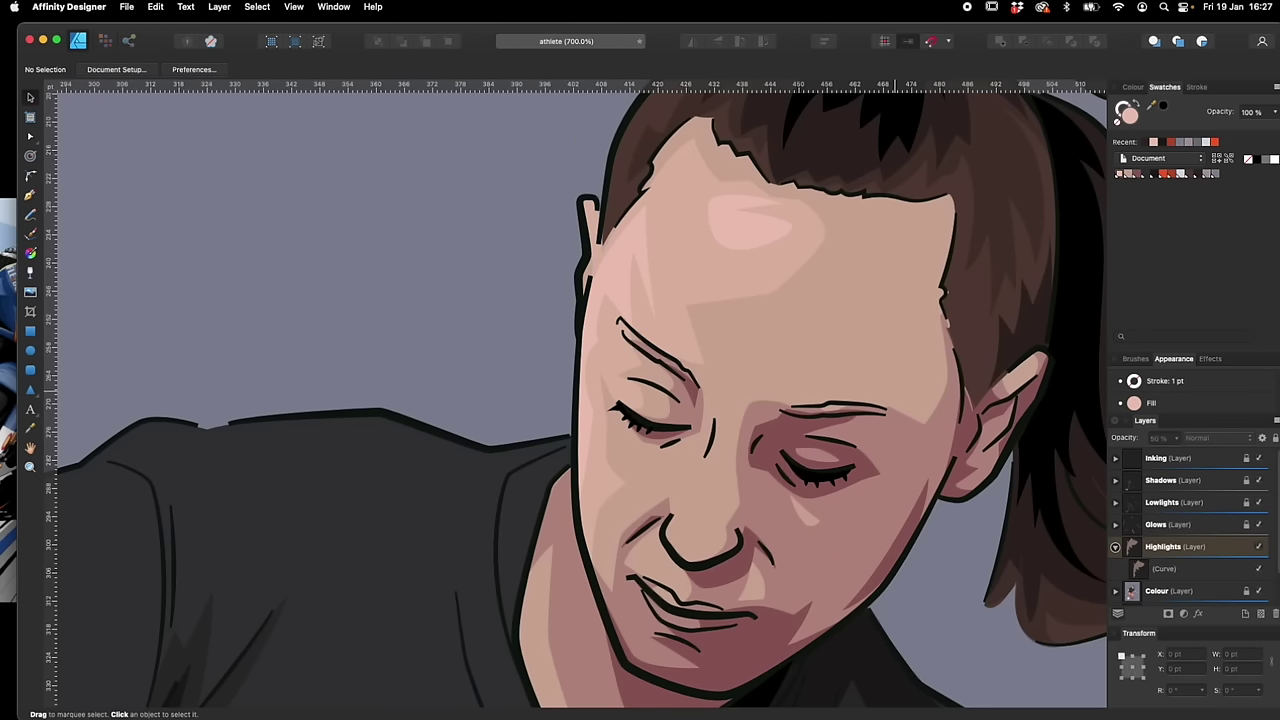
{"action": "left_click", "coordinate": [1116, 547]}
{"action": "left_click", "coordinate": [1116, 525]}
{"action": "left_click", "coordinate": [1116, 525]}
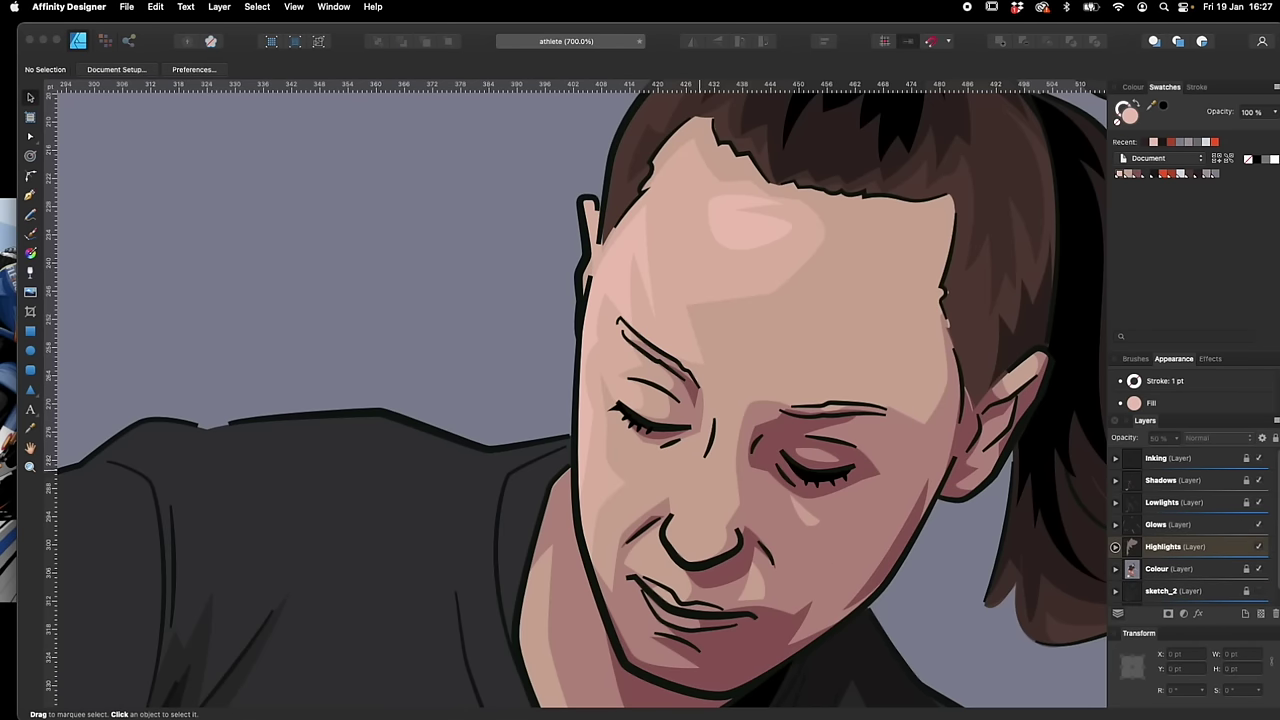
{"action": "key", "text": "super+a"}
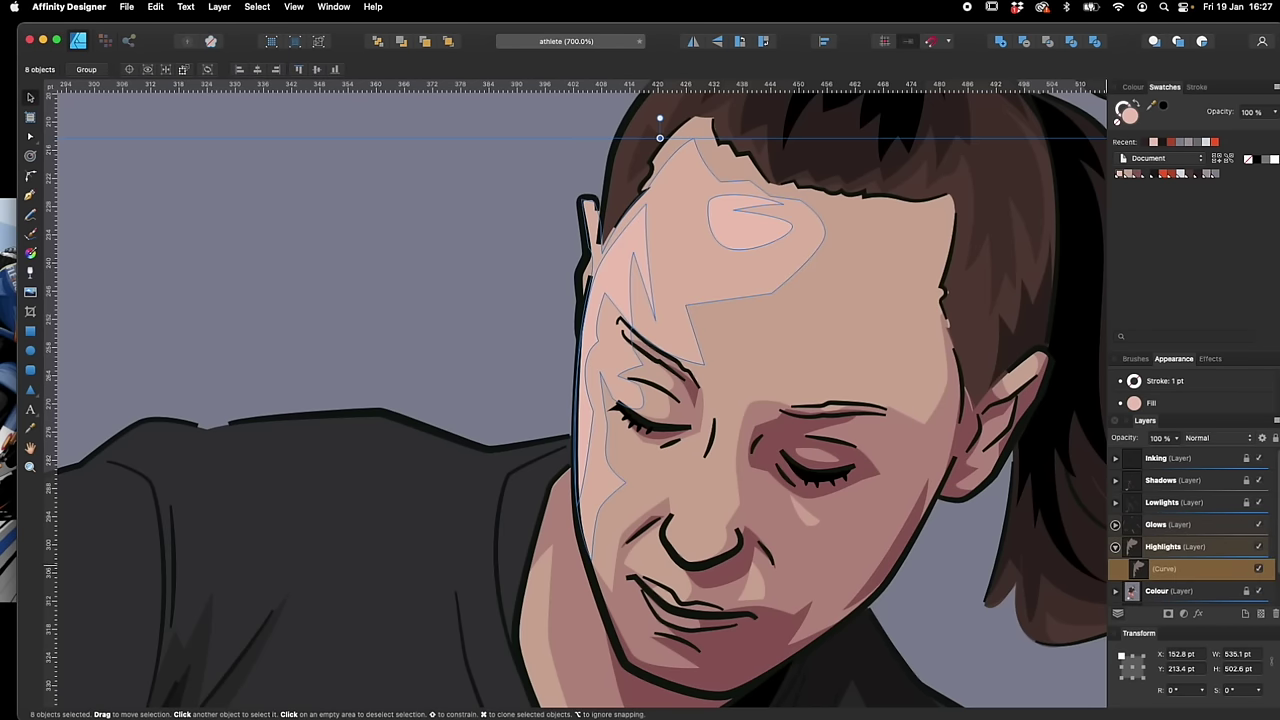
{"action": "left_click", "coordinate": [1116, 547]}
{"action": "left_click", "coordinate": [1170, 525]}
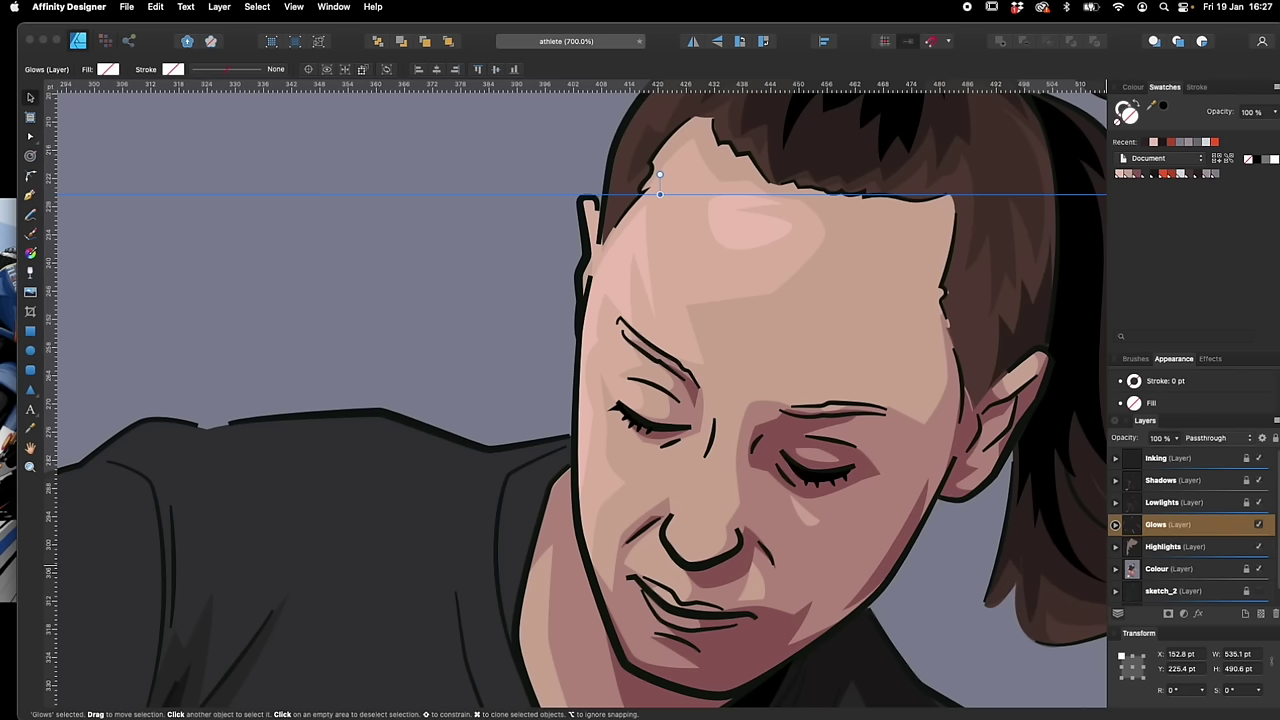
{"action": "left_click", "coordinate": [659, 193]}
Draw a highlight down the bridge and side of the nose, fill it with light pink and set its opacity to 50%
{"action": "key", "text": "p"}
{"action": "left_click_drag", "start_coordinate": [670, 475], "coordinate": [711, 469]}
{"action": "left_click_drag", "start_coordinate": [667, 521], "coordinate": [711, 498]}
{"action": "left_click_drag", "start_coordinate": [716, 420], "coordinate": [708, 385]}
{"action": "left_click", "coordinate": [1119, 174]}
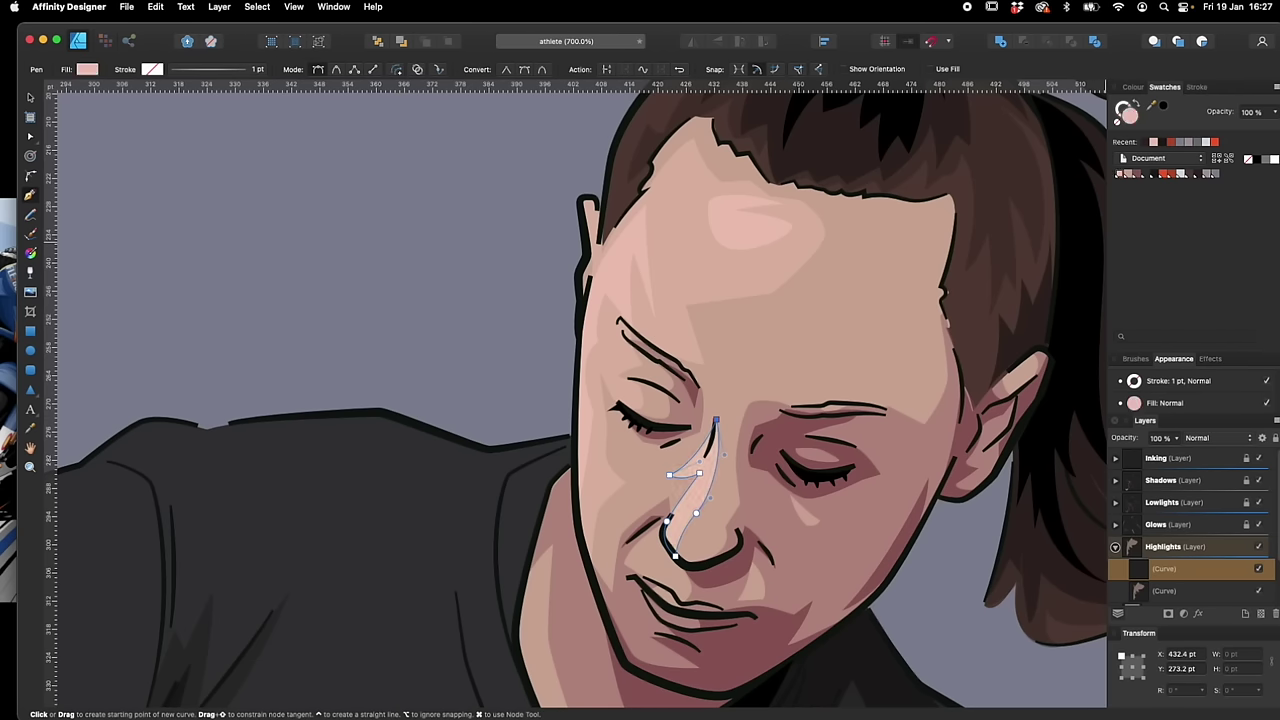
{"action": "key", "text": "5"}
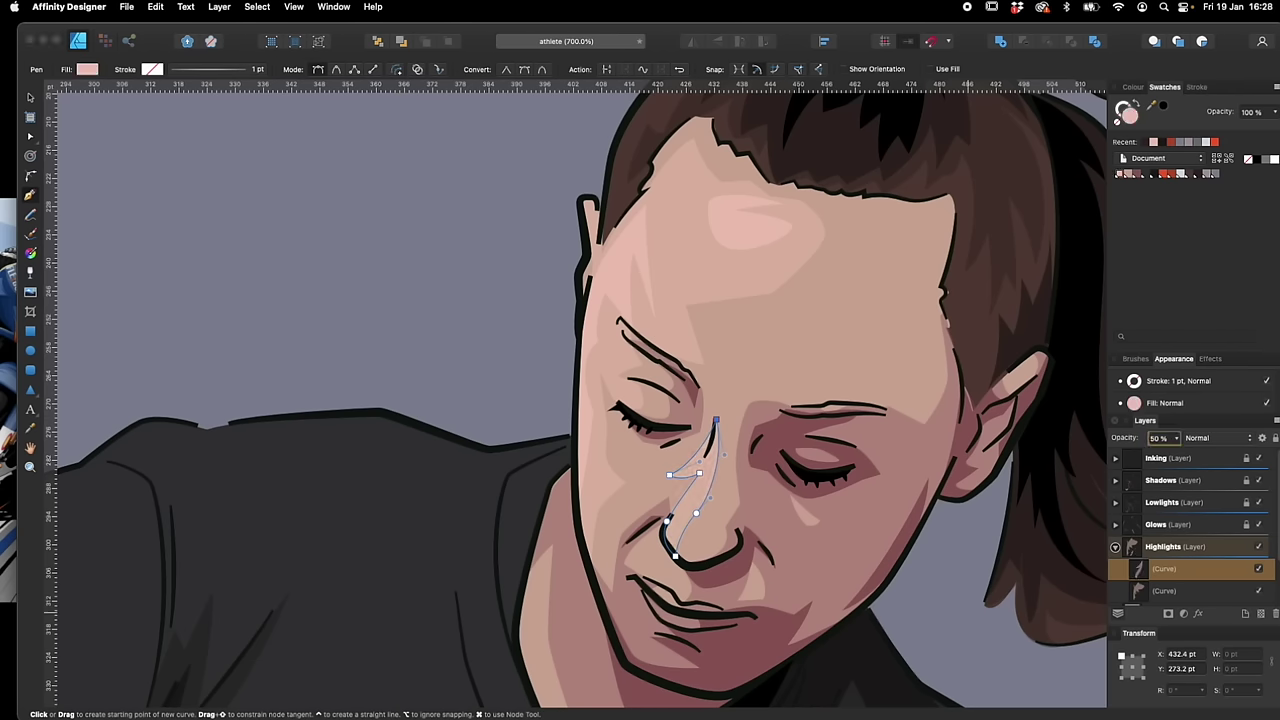
Draw a small light pink highlight on the upper rim of the ear beside the ponytail and set its opacity to 50%
{"action": "left_click", "coordinate": [1023, 360]}
{"action": "left_click_drag", "start_coordinate": [1014, 383], "coordinate": [1003, 383]}
{"action": "left_click", "coordinate": [1015, 378]}
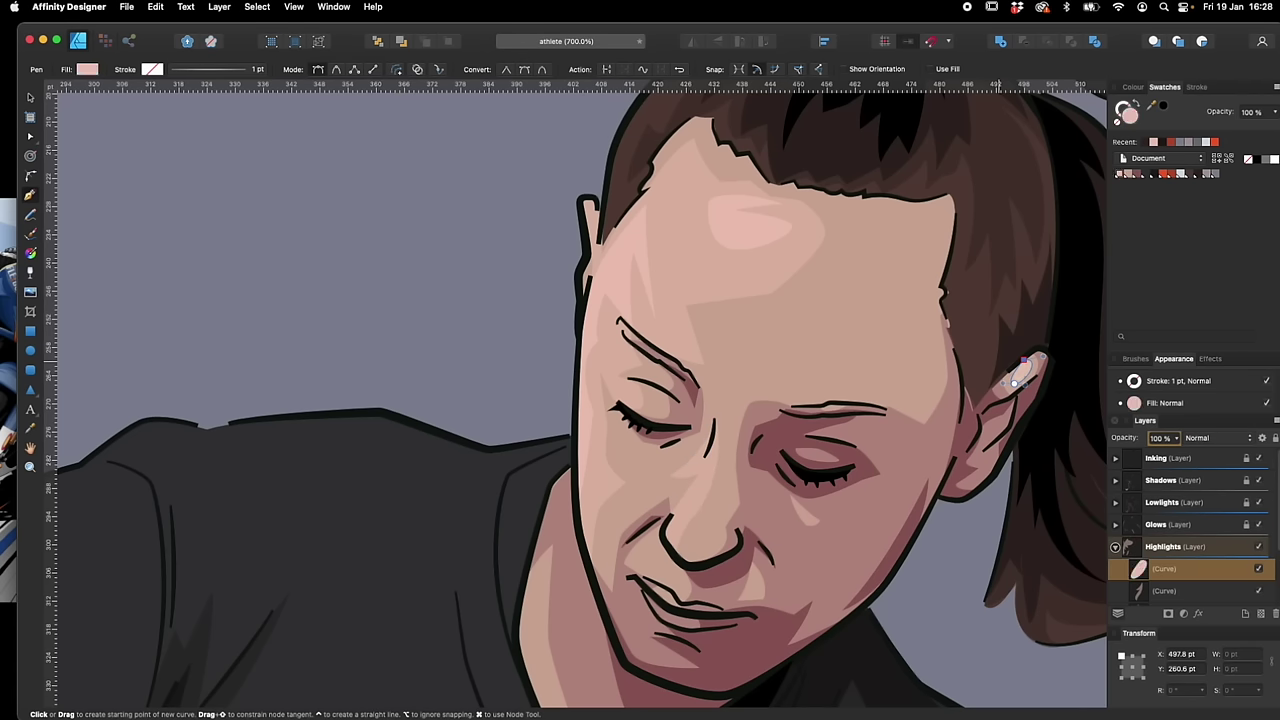
{"action": "key", "text": "super+minus"}
{"action": "key", "text": "super+minus"}
{"action": "key", "text": "super+minus"}
{"action": "key", "text": "super+minus"}
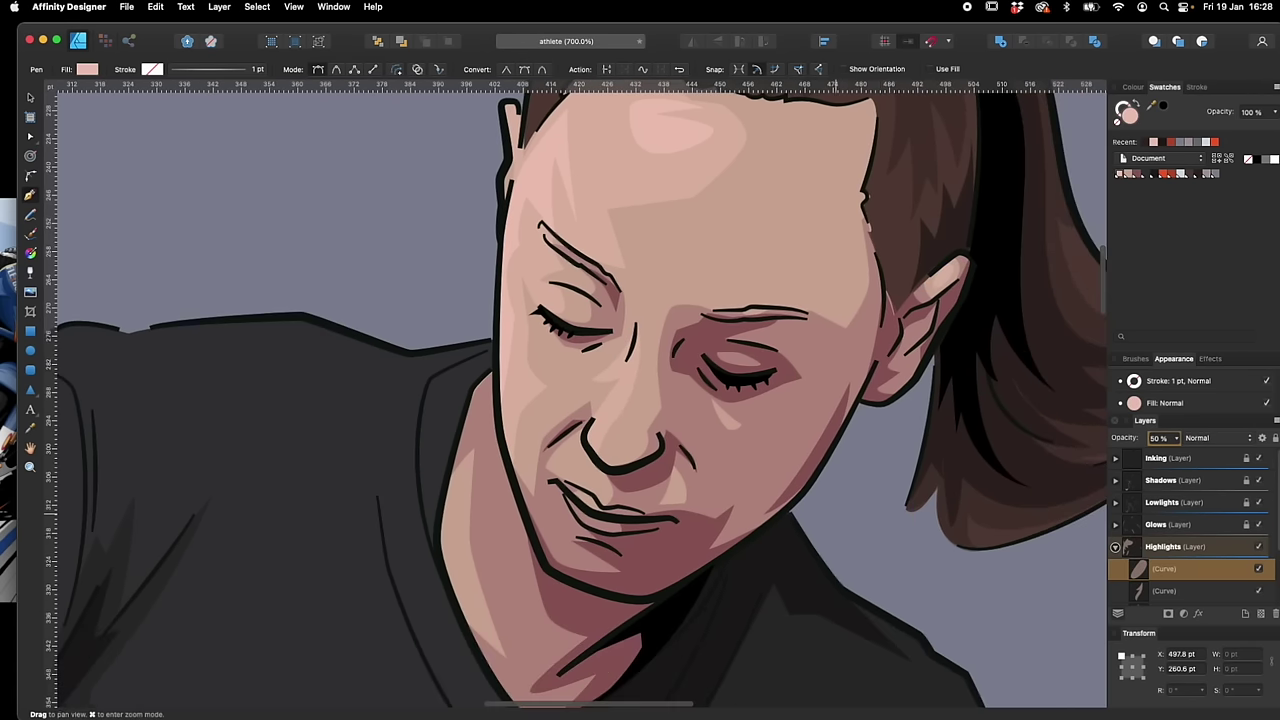
Outline a highlight on the lowered arm with the Pen tool, from the sleeve hem down the forearm and around the wrist
{"action": "key", "text": "super+minus"}
{"action": "key", "text": "super+minus"}
{"action": "key", "text": "super+plus"}
{"action": "key", "text": "super+plus"}
{"action": "key", "text": "super+plus"}
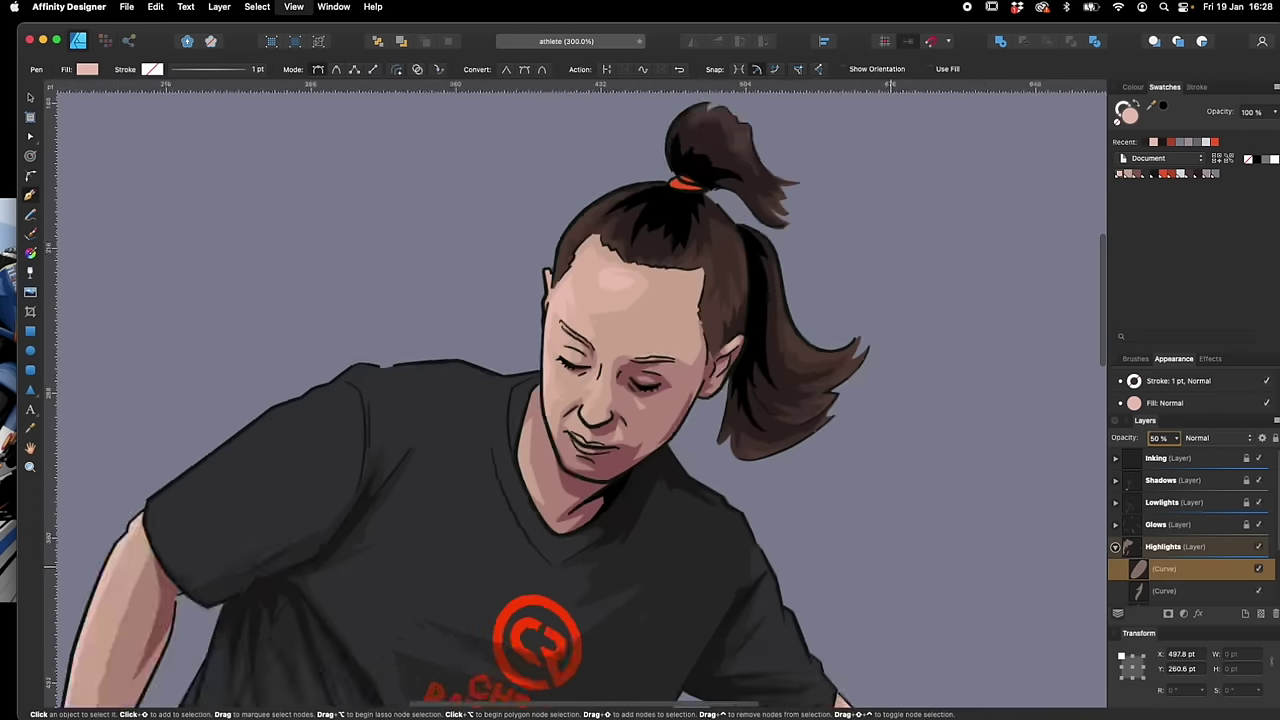
{"action": "scroll", "coordinate": [551, 440], "scroll_direction": "left", "scroll_amount": 10}
{"action": "scroll", "coordinate": [551, 440], "scroll_direction": "down", "scroll_amount": 5}
{"action": "left_click", "coordinate": [555, 286]}
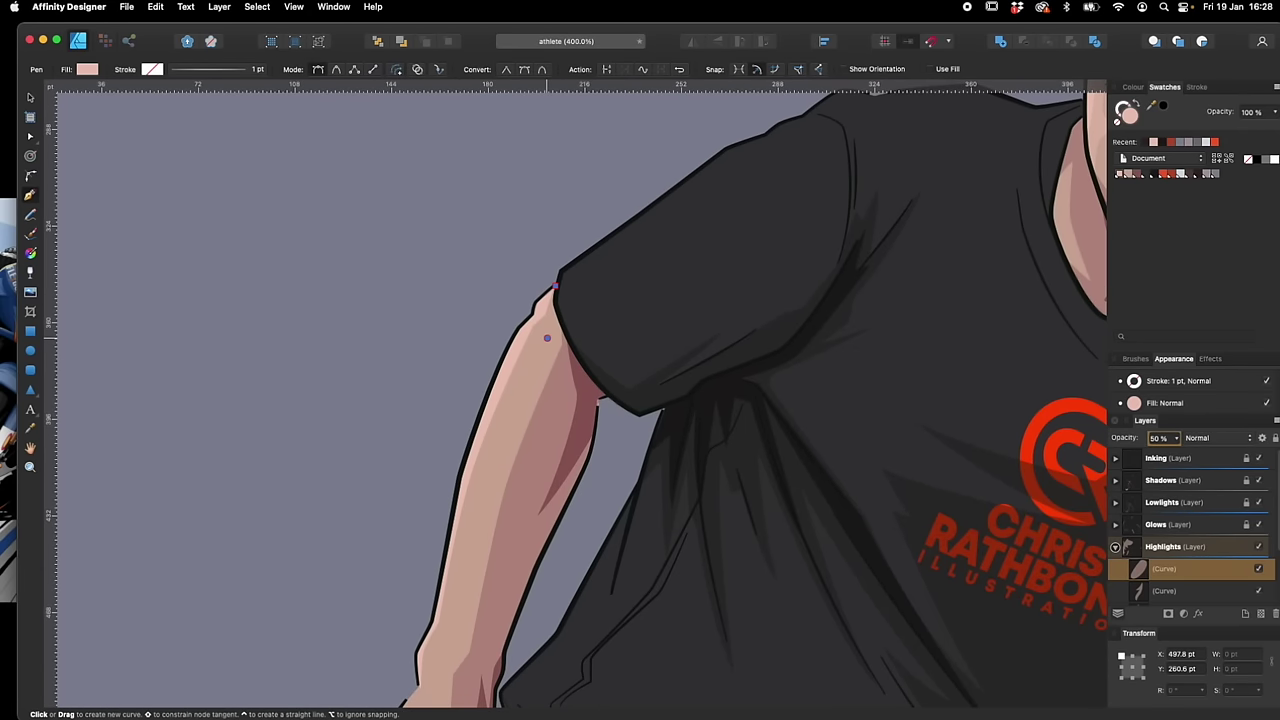
{"action": "left_click", "coordinate": [546, 338]}
{"action": "left_click_drag", "start_coordinate": [482, 474], "coordinate": [479, 519]}
{"action": "scroll", "coordinate": [491, 510], "scroll_direction": "down", "scroll_amount": 4}
{"action": "scroll", "coordinate": [491, 510], "scroll_direction": "left", "scroll_amount": 2}
{"action": "left_click", "coordinate": [499, 469]}
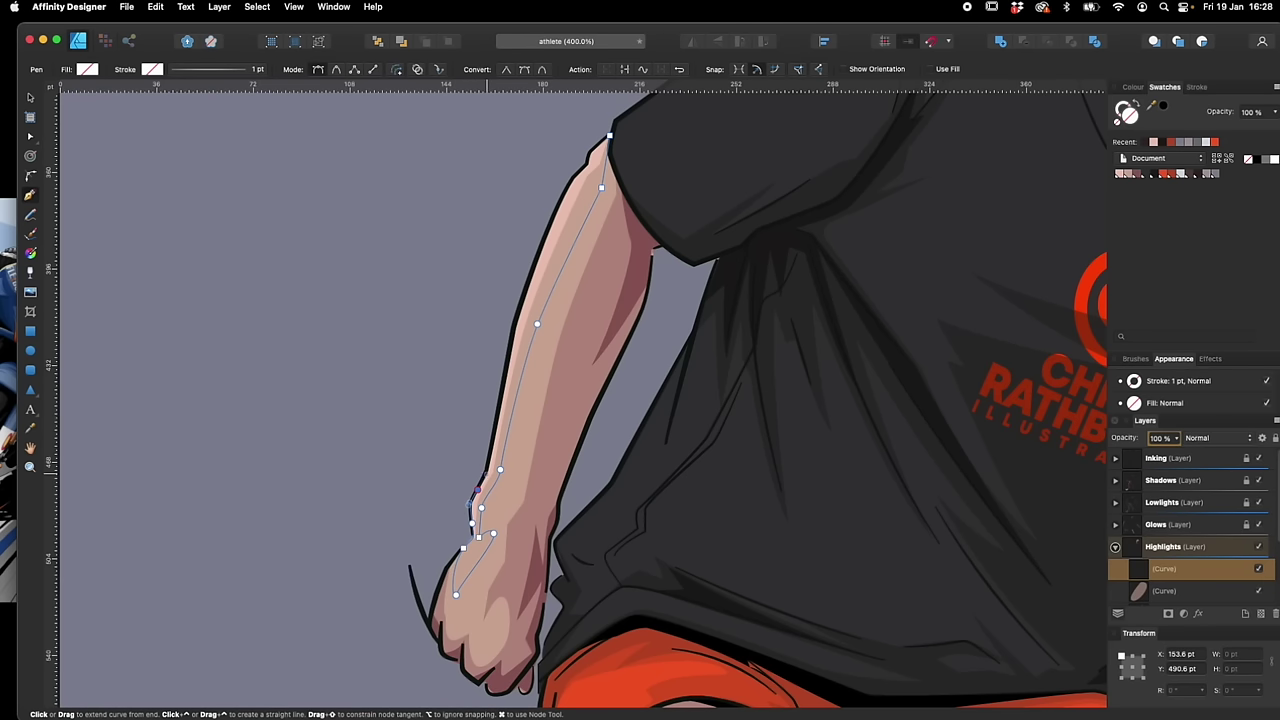
Close the lowered arm's highlight along its outer edge up to the sleeve, fill it with light pink and set its opacity to 50%
{"action": "scroll", "coordinate": [476, 489], "scroll_direction": "up", "scroll_amount": 3}
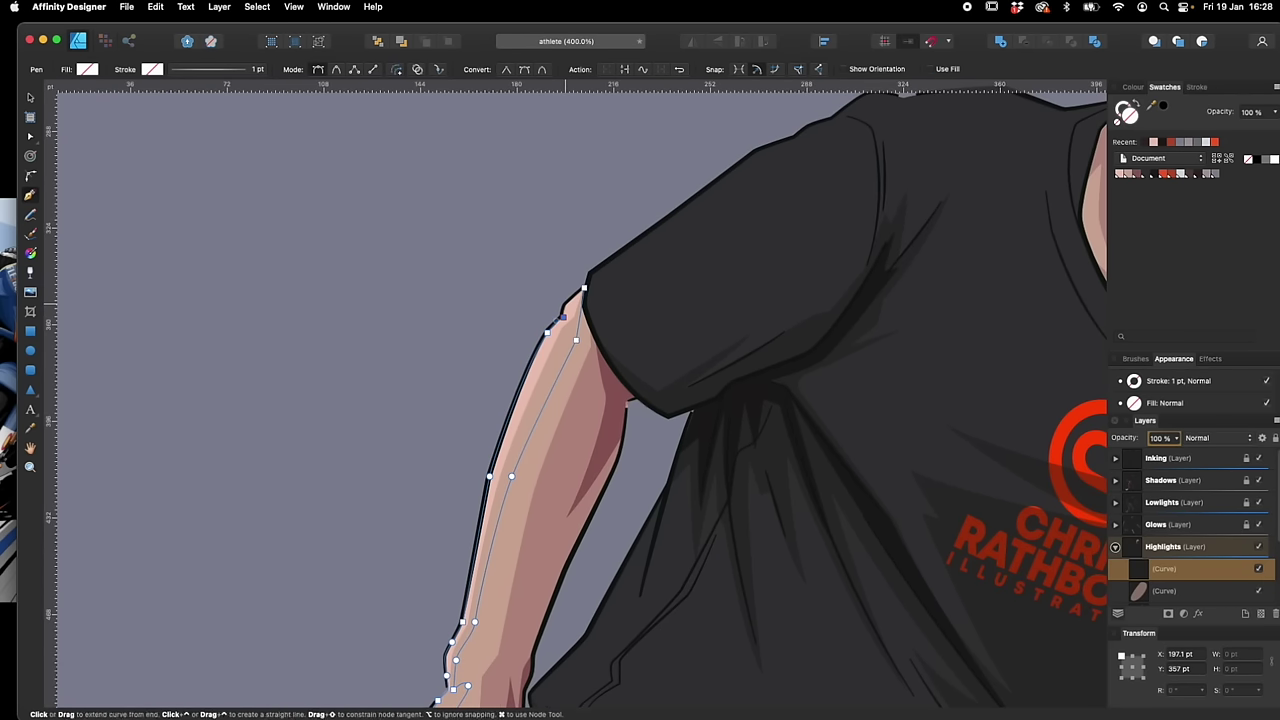
{"action": "left_click", "coordinate": [579, 288]}
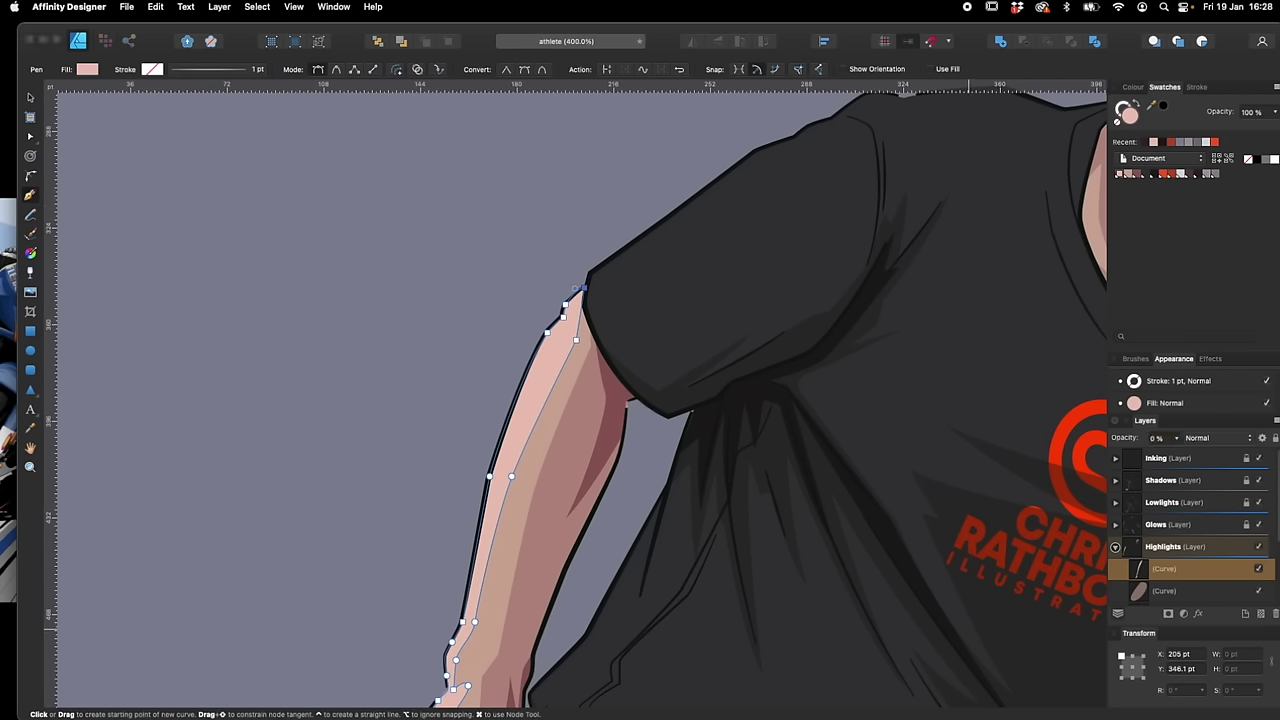
{"action": "key", "text": "5"}
Deselect the arm highlight and draw a small light pink oval highlight on the fist's first knuckle
{"action": "key", "text": "super+plus"}
{"action": "scroll", "coordinate": [582, 400], "scroll_direction": "down", "scroll_amount": 10}
{"action": "key", "text": "v"}
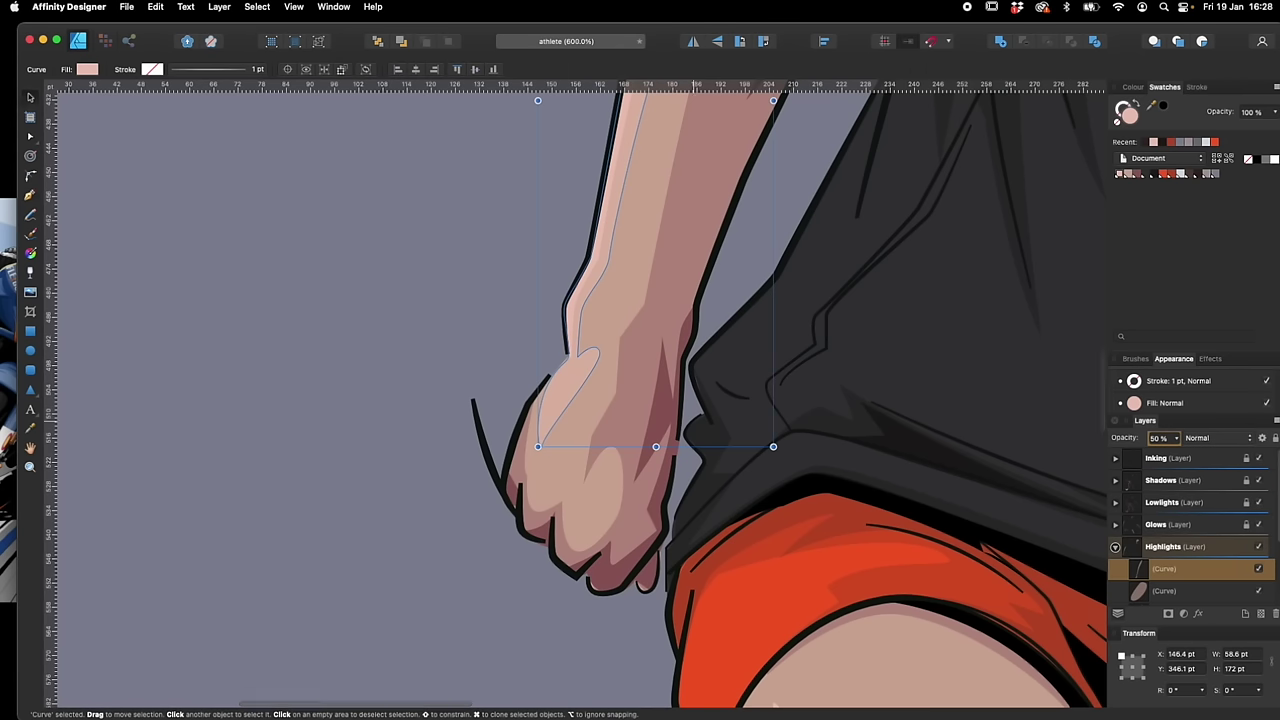
{"action": "key", "text": "super+d"}
{"action": "key", "text": "p"}
{"action": "left_click", "coordinate": [559, 453]}
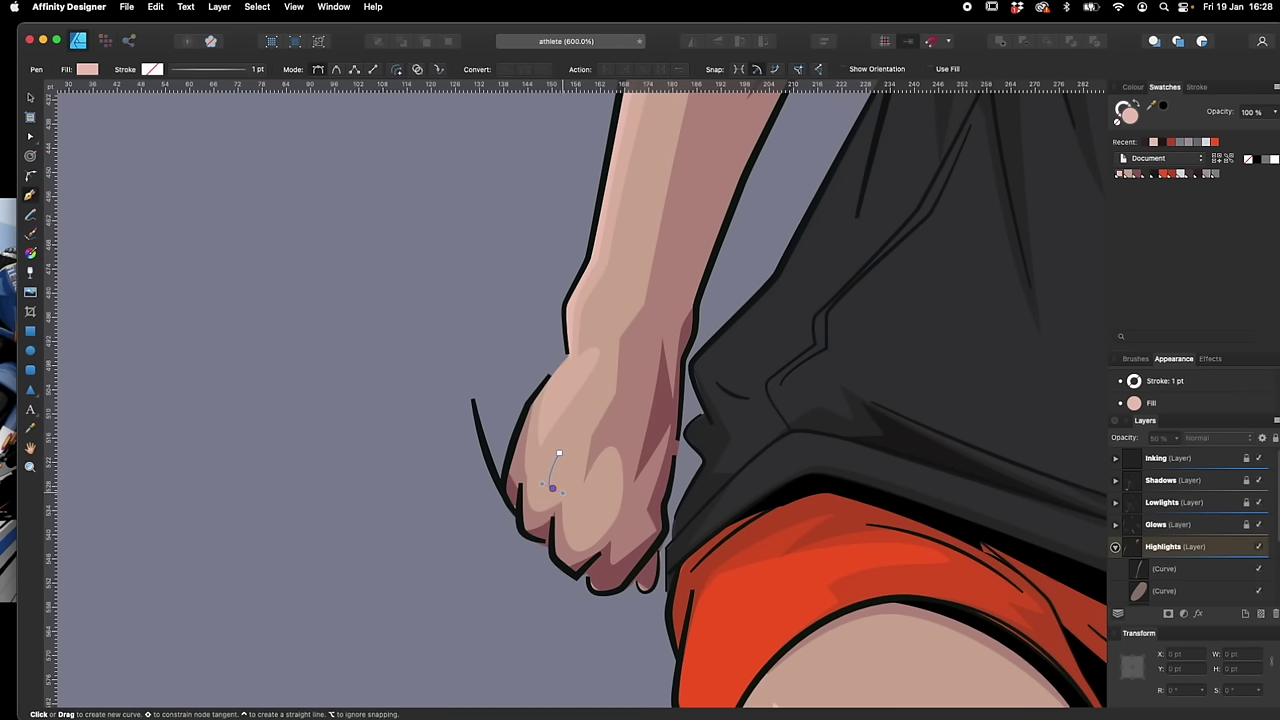
{"action": "left_click", "coordinate": [552, 487]}
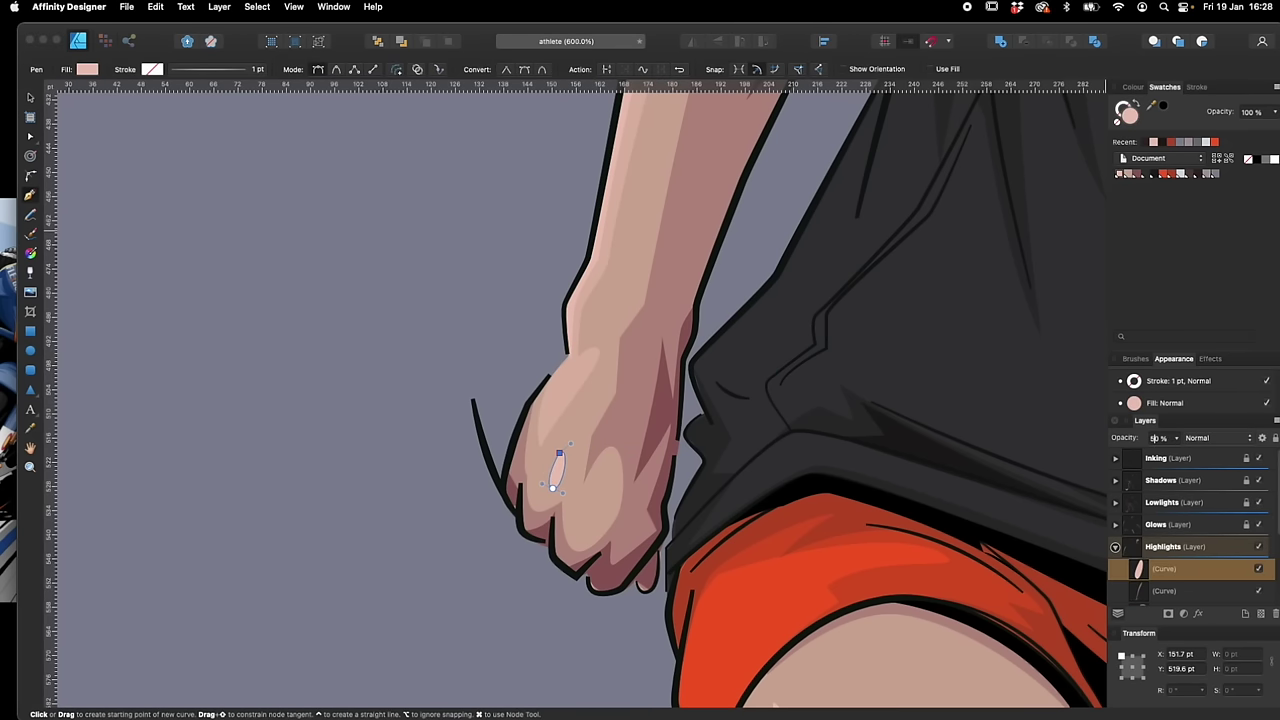
Draw a second oval highlight on the fist's next knuckle, fill it with light pink and set its opacity to 50%
{"action": "left_click", "coordinate": [596, 485]}
{"action": "left_click_drag", "start_coordinate": [587, 526], "coordinate": [598, 533]}
{"action": "left_click_drag", "start_coordinate": [596, 485], "coordinate": [582, 482]}
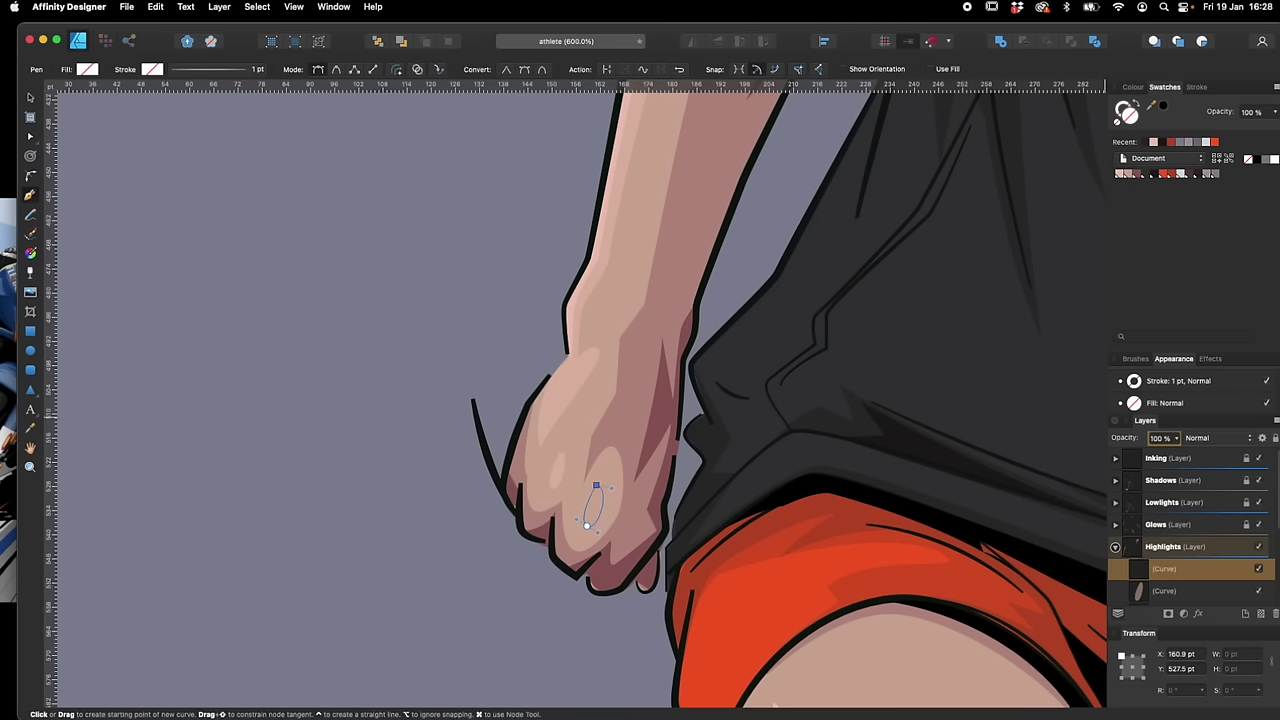
{"action": "left_click", "coordinate": [1119, 174]}
{"action": "type", "text": "5"}
{"action": "key", "text": "Return"}
{"action": "left_click_drag", "start_coordinate": [1007, 518], "coordinate": [502, 513]}
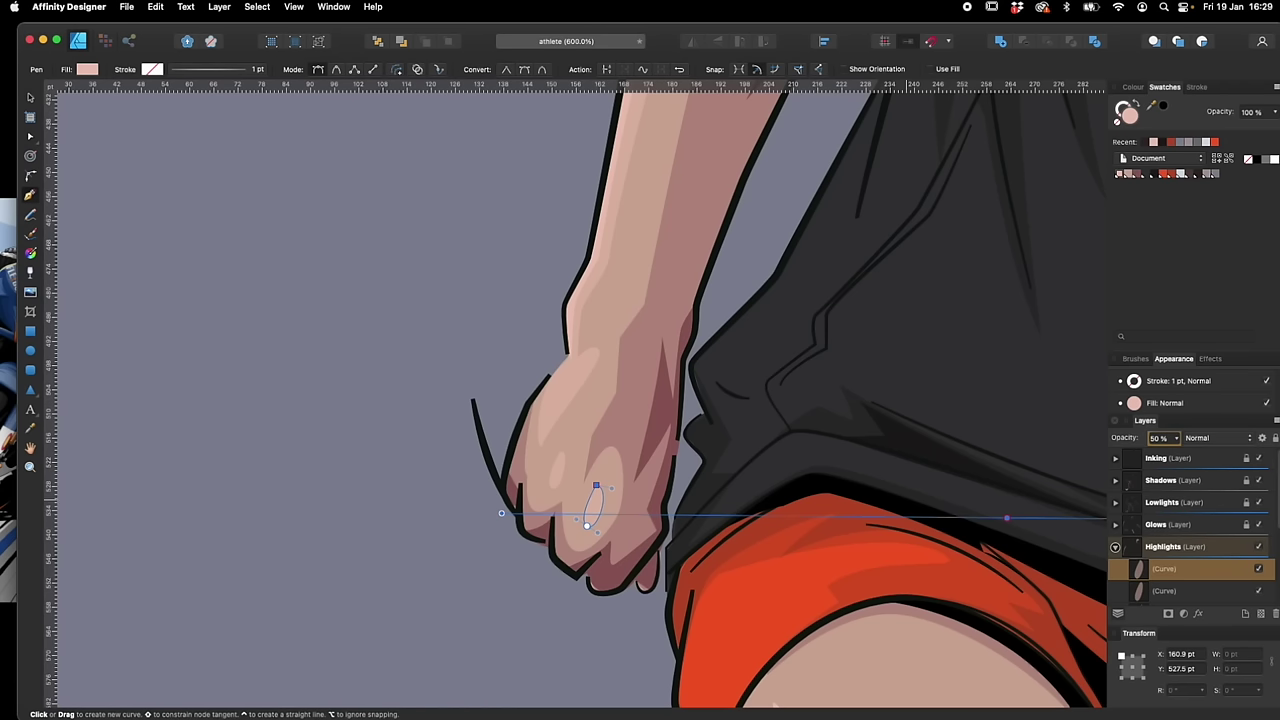
{"action": "left_click_drag", "start_coordinate": [917, 505], "coordinate": [573, 521]}
{"action": "left_click_drag", "start_coordinate": [950, 488], "coordinate": [858, 502]}
{"action": "key", "text": "super+z"}
{"action": "key", "text": "super+z"}
{"action": "key", "text": "super+z"}
{"action": "key", "text": "v"}
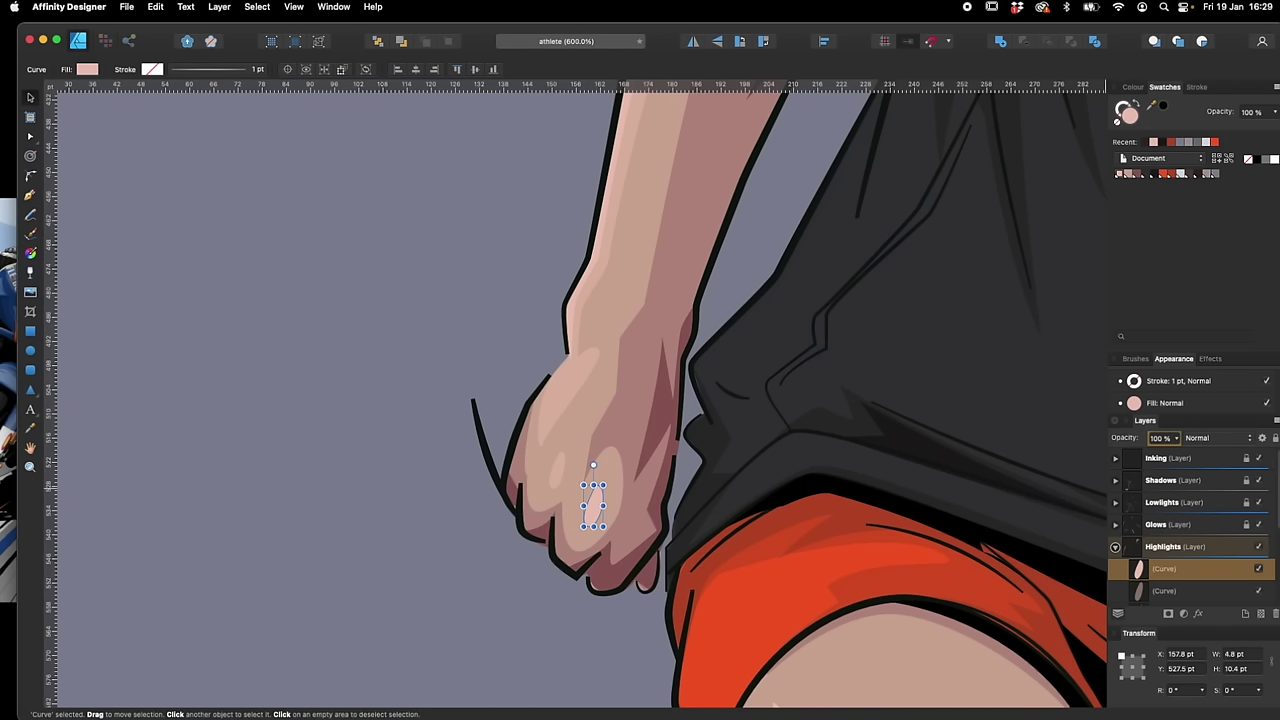
Outline a highlight on the outstretched arm with the Pen tool, from the sleeve hem down the forearm and across the back of the hand
{"action": "scroll", "coordinate": [576, 395], "scroll_direction": "right", "scroll_amount": 15}
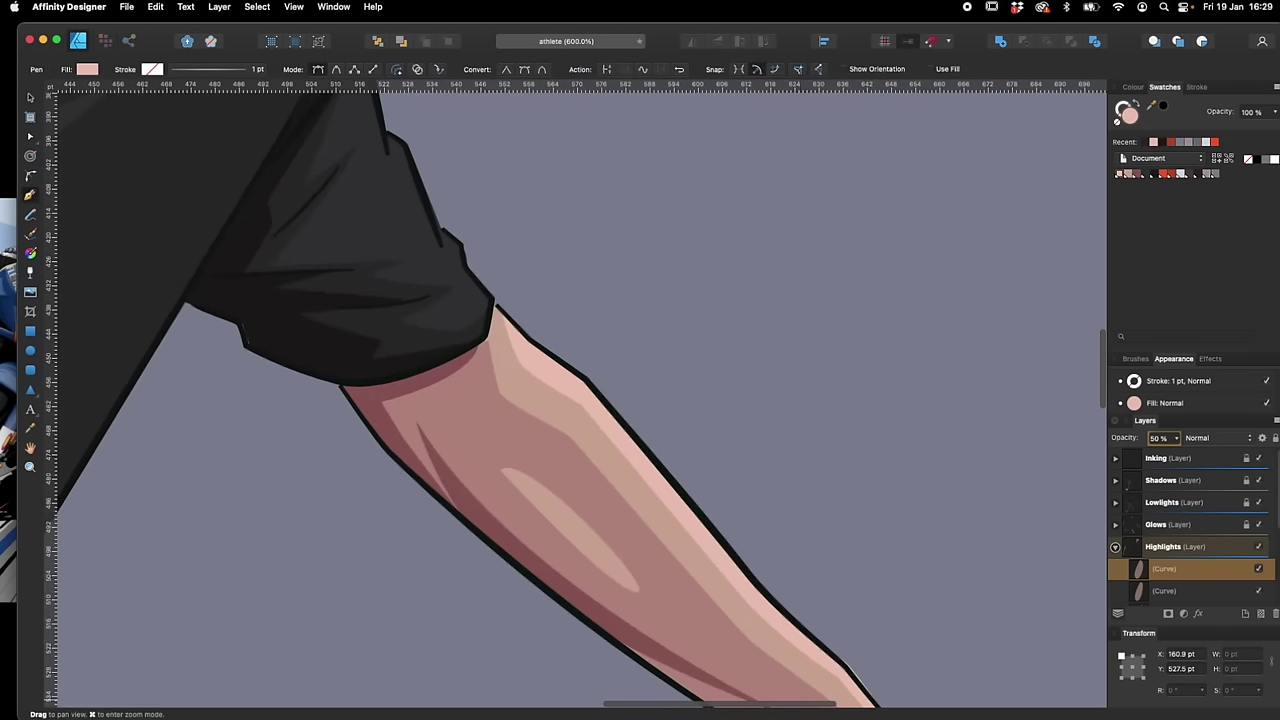
{"action": "key", "text": "p"}
{"action": "left_click_drag", "start_coordinate": [500, 309], "coordinate": [512, 380]}
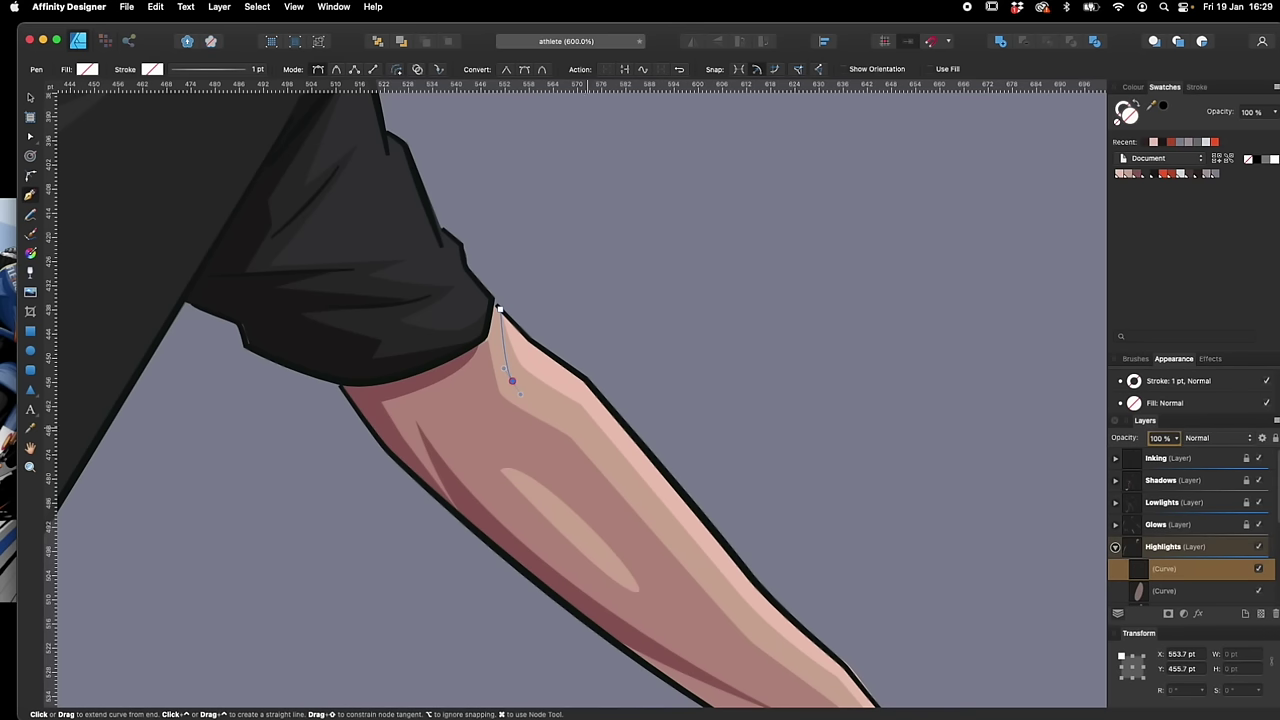
{"action": "scroll", "coordinate": [760, 630], "scroll_direction": "down", "scroll_amount": 5}
{"action": "scroll", "coordinate": [760, 630], "scroll_direction": "right", "scroll_amount": 3}
{"action": "left_click", "coordinate": [695, 413]}
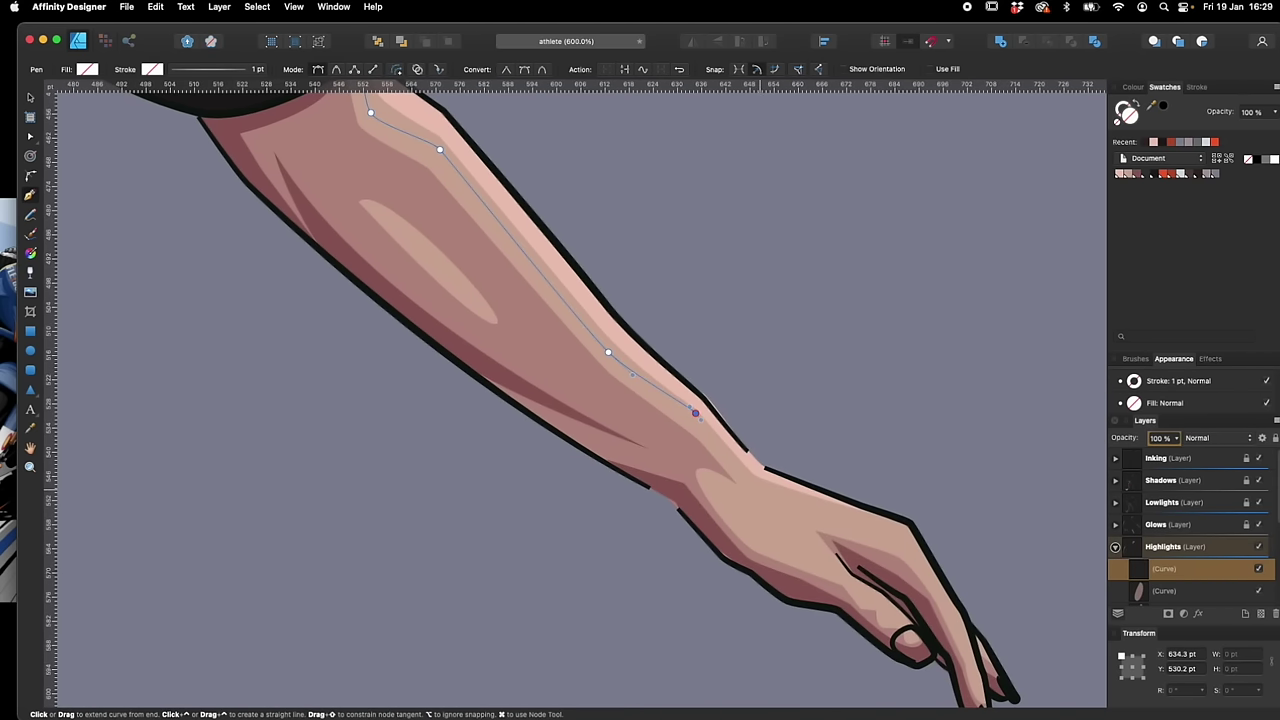
{"action": "left_click", "coordinate": [761, 490]}
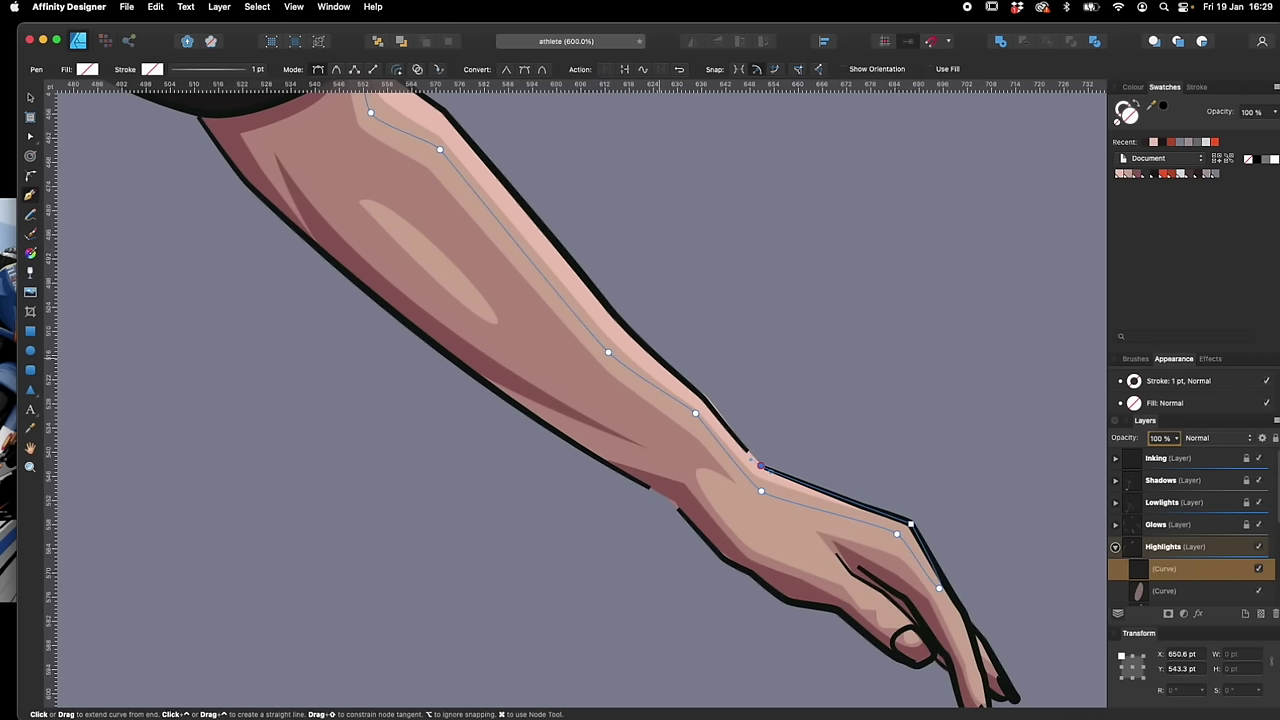
Close the outstretched arm's highlight along its outer edge up to the sleeve, fill it with light pink and set its opacity to 50%
{"action": "scroll", "coordinate": [752, 456], "scroll_direction": "up", "scroll_amount": 4}
{"action": "scroll", "coordinate": [752, 456], "scroll_direction": "left", "scroll_amount": 2}
{"action": "left_click", "coordinate": [536, 288]}
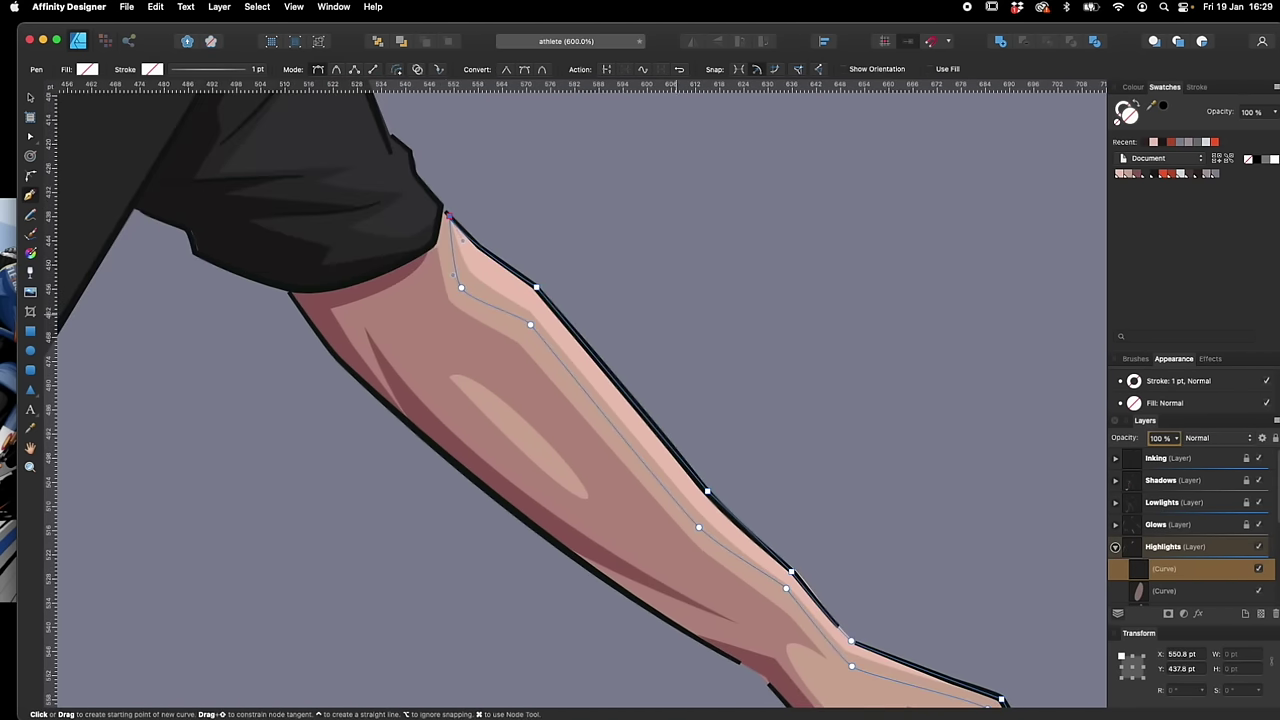
{"action": "left_click", "coordinate": [447, 215]}
{"action": "type", "text": "50"}
{"action": "key", "text": "Return"}
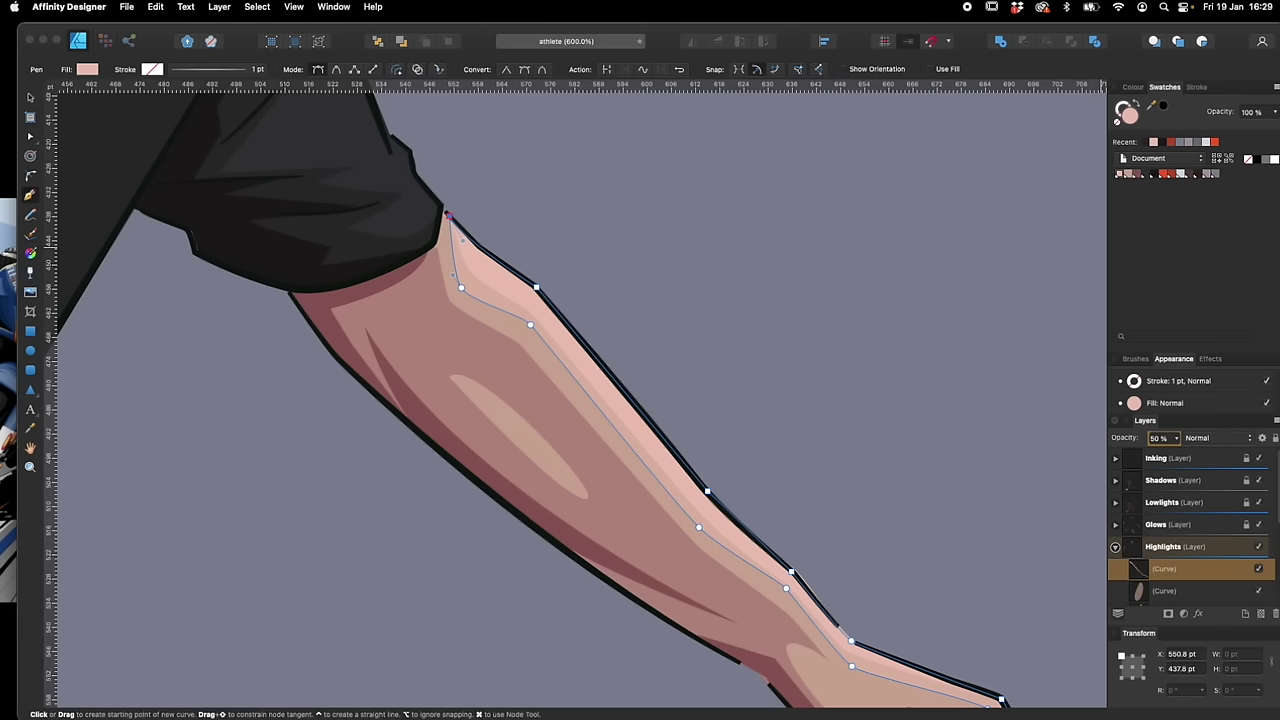
{"action": "key", "text": "v"}
{"action": "left_click", "coordinate": [669, 236]}
Draw a small light pink oval highlight on the back of the outstretched hand and set its opacity to 50%
{"action": "scroll", "coordinate": [669, 236], "scroll_direction": "down", "scroll_amount": 5}
{"action": "scroll", "coordinate": [669, 236], "scroll_direction": "right", "scroll_amount": 4}
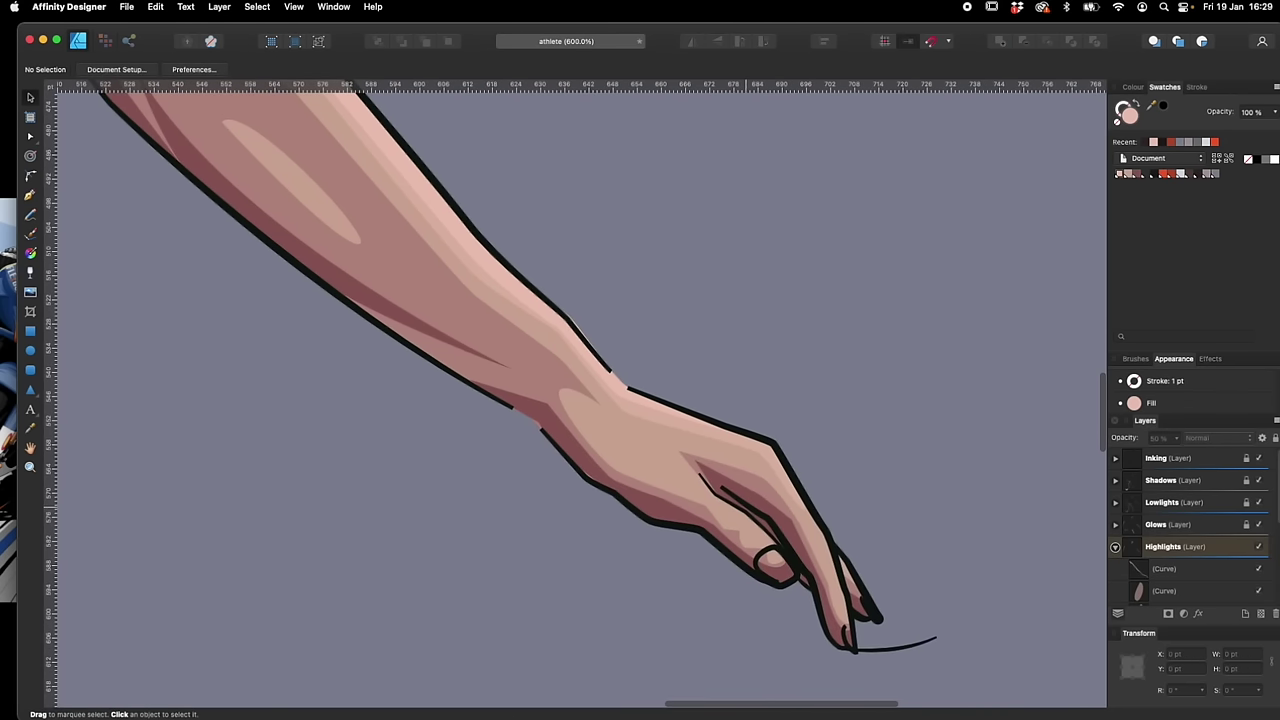
{"action": "key", "text": "p"}
{"action": "left_click", "coordinate": [617, 438]}
{"action": "left_click_drag", "start_coordinate": [660, 476], "coordinate": [672, 481]}
{"action": "left_click", "coordinate": [660, 475]}
{"action": "left_click", "coordinate": [617, 438]}
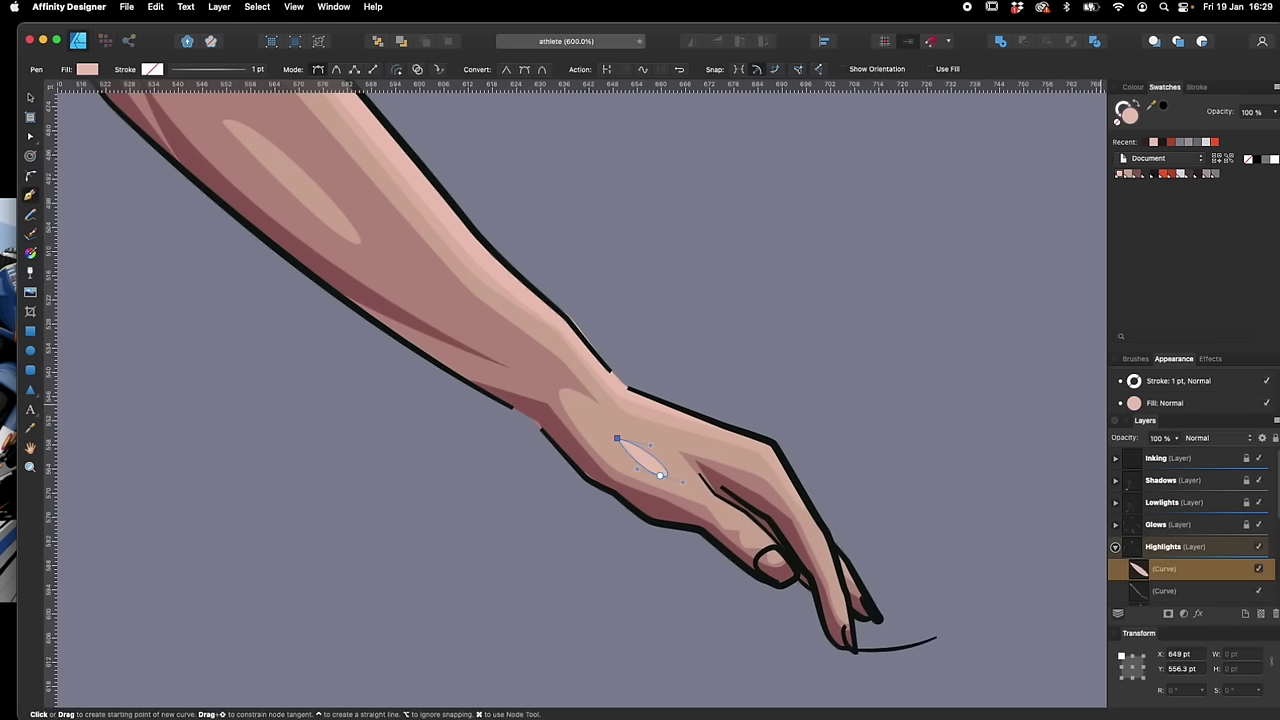
{"action": "left_click", "coordinate": [1155, 438]}
{"action": "type", "text": "50"}
{"action": "key", "text": "Return"}
{"action": "key", "text": "v"}
{"action": "left_click", "coordinate": [899, 566]}
Draw a small highlight along the outstretched hand's thumb, fill it with light pink and set its opacity to 50%
{"action": "key", "text": "p"}
{"action": "left_click_drag", "start_coordinate": [740, 517], "coordinate": [757, 536]}
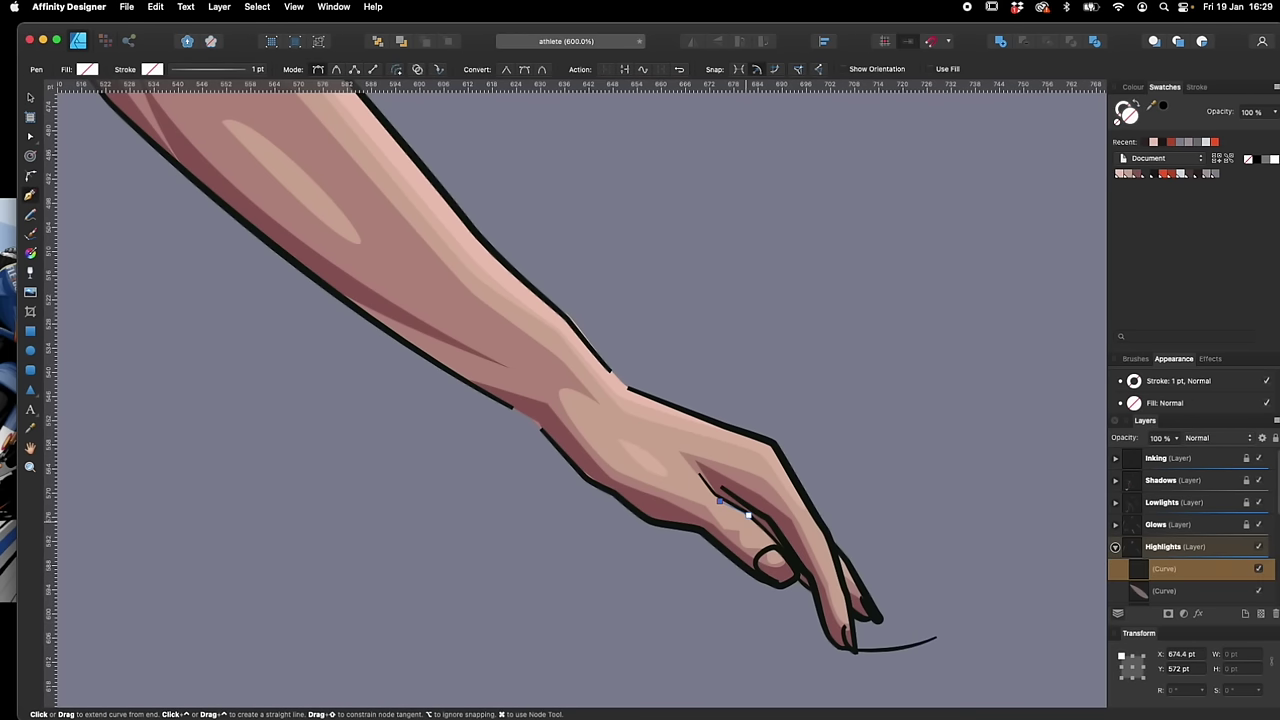
{"action": "left_click", "coordinate": [740, 517]}
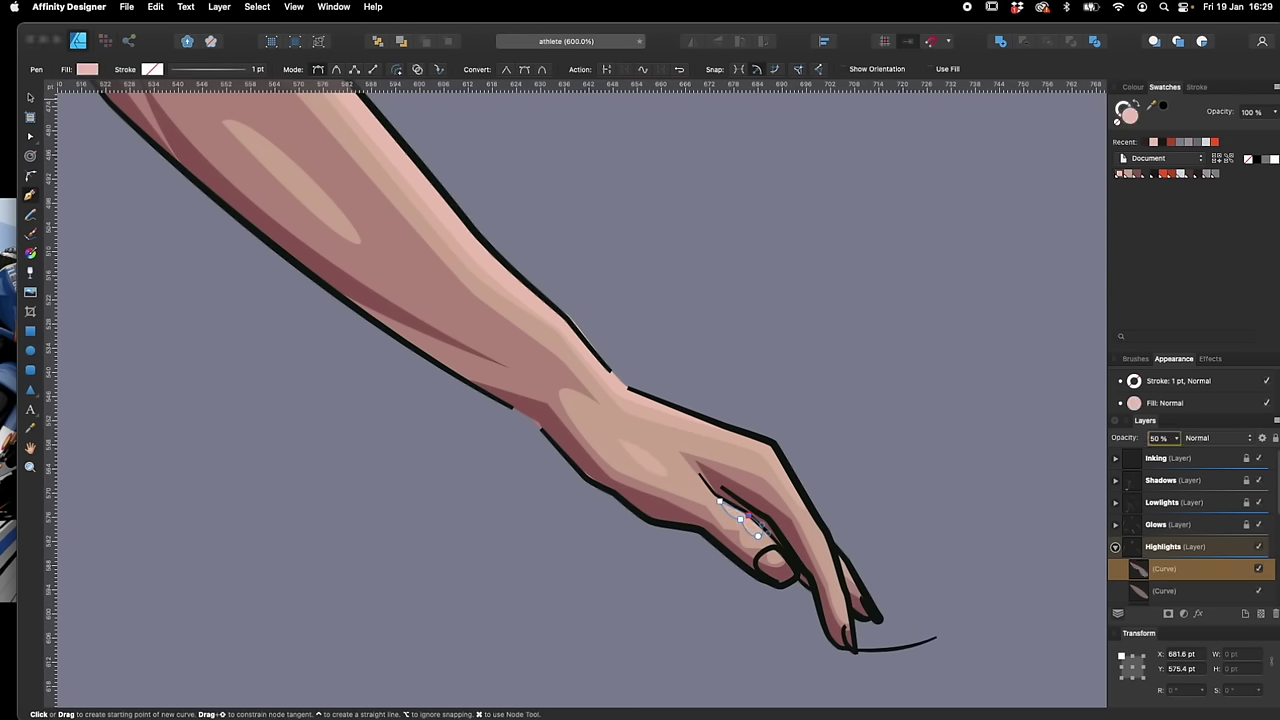
{"action": "key", "text": "Return"}
{"action": "key", "text": "v"}
{"action": "left_click", "coordinate": [900, 560]}
Outline a highlight on the right-hand thigh with the Pen tool, from the shorts hem down the front of the thigh to the knee
{"action": "key", "text": "super+minus"}
{"action": "key", "text": "super+minus"}
{"action": "left_click_drag", "start_coordinate": [330, 560], "coordinate": [824, 240]}
{"action": "key", "text": "super+equal"}
{"action": "key", "text": "p"}
{"action": "left_click_drag", "start_coordinate": [676, 332], "coordinate": [746, 430]}
{"action": "left_click", "coordinate": [720, 258]}
{"action": "left_click_drag", "start_coordinate": [590, 332], "coordinate": [655, 325]}
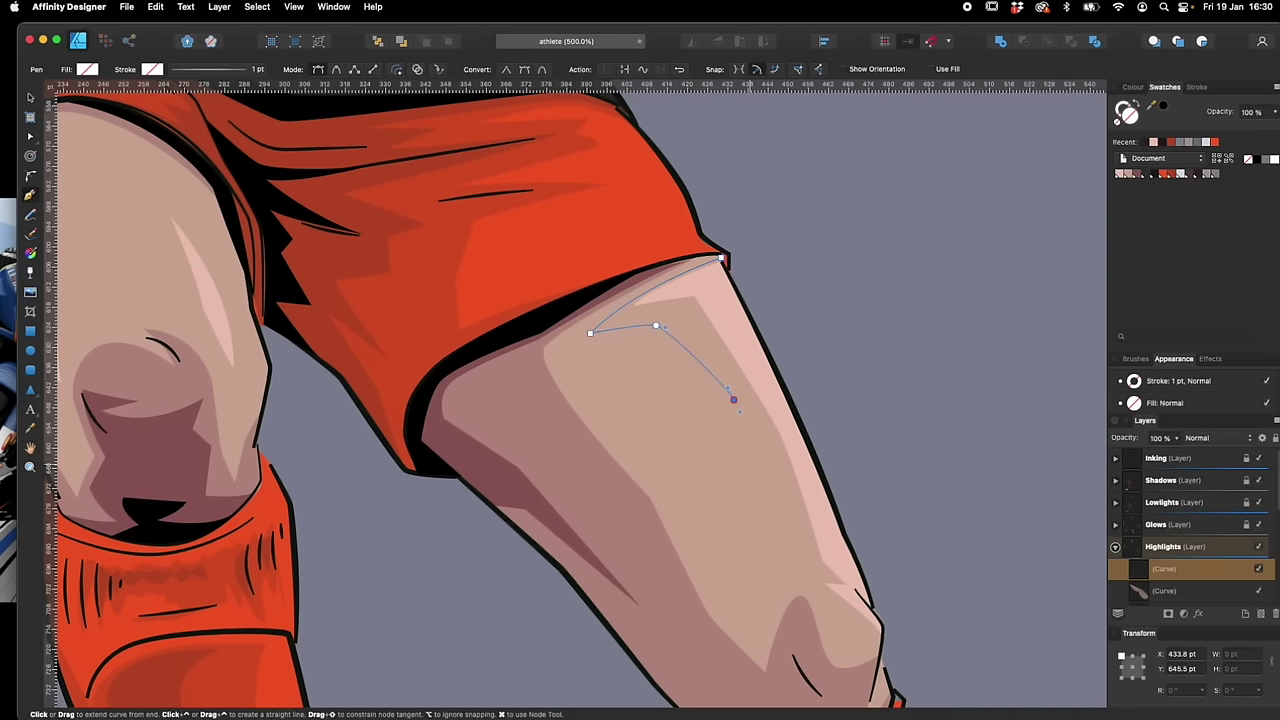
{"action": "left_click", "coordinate": [733, 399]}
{"action": "left_click_drag", "start_coordinate": [868, 632], "coordinate": [874, 638]}
Close the right-hand thigh's highlight along its outer edge up to the hem, fill it with light pink and set its opacity to 50%
{"action": "left_click", "coordinate": [883, 627]}
{"action": "left_click", "coordinate": [873, 612]}
{"action": "left_click_drag", "start_coordinate": [823, 468], "coordinate": [821, 460]}
{"action": "left_click_drag", "start_coordinate": [721, 258], "coordinate": [677, 180]}
{"action": "left_click", "coordinate": [1119, 173]}
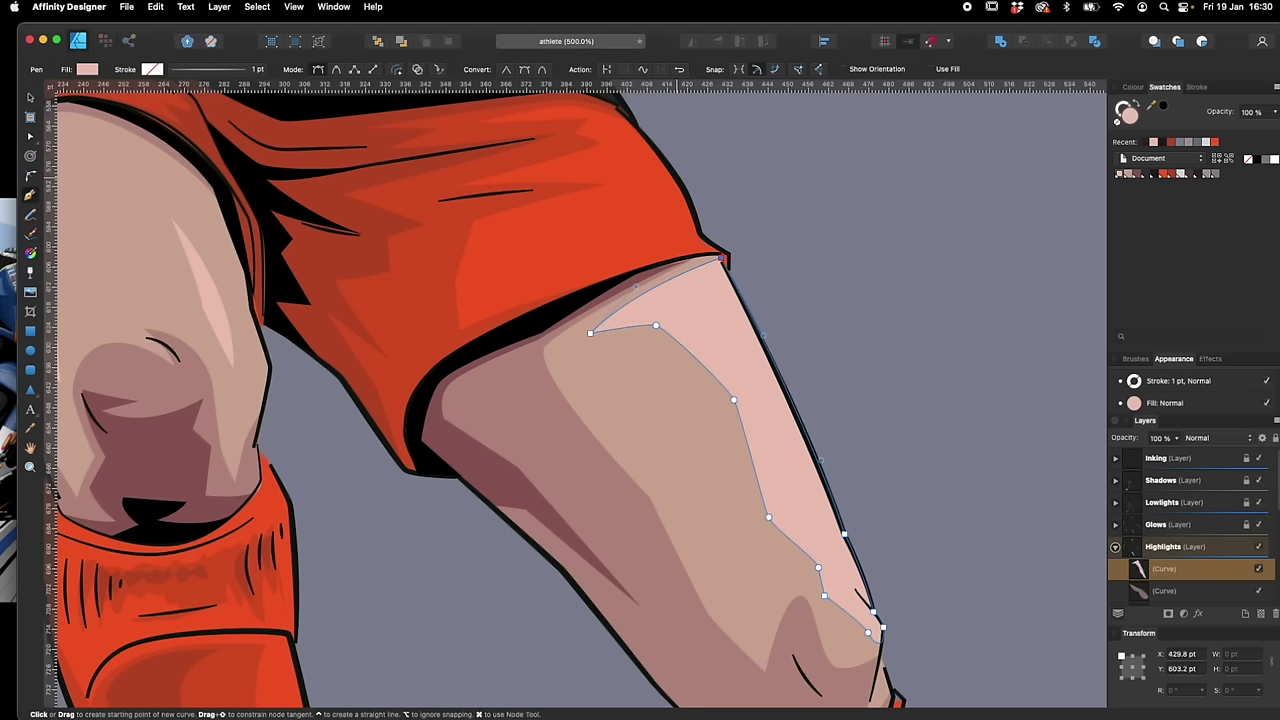
{"action": "key", "text": "5"}
{"action": "left_click_drag", "start_coordinate": [552, 623], "coordinate": [850, 587]}
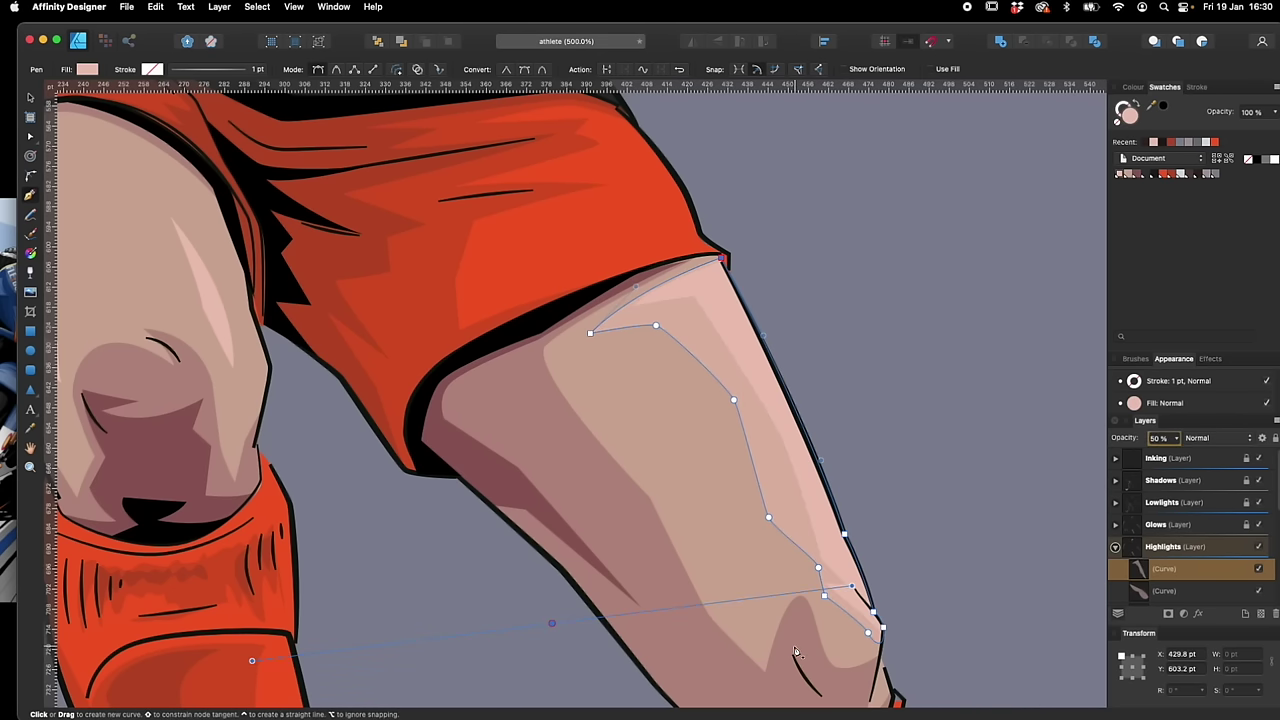
{"action": "key", "text": "v"}
{"action": "key", "text": "Escape"}
Start a Pen outline for the left-hand thigh's highlight, from beneath the shorts hem down the outer side to the kneecap
{"action": "left_click_drag", "start_coordinate": [480, 505], "coordinate": [975, 700]}
{"action": "scroll", "coordinate": [790, 613], "scroll_direction": "up", "scroll_amount": 1}
{"action": "key", "text": "p"}
{"action": "left_click_drag", "start_coordinate": [765, 534], "coordinate": [775, 522]}
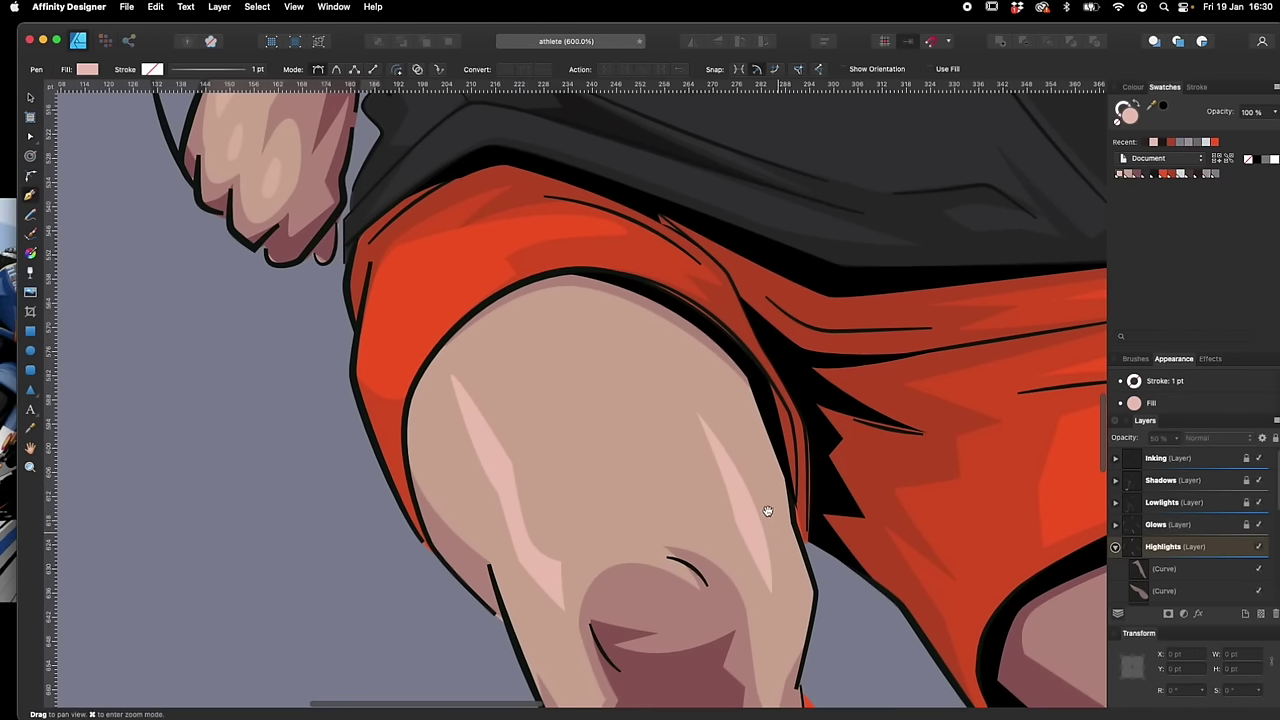
{"action": "left_click", "coordinate": [541, 297]}
{"action": "left_click_drag", "start_coordinate": [421, 392], "coordinate": [416, 430]}
{"action": "left_click", "coordinate": [461, 494]}
{"action": "left_click", "coordinate": [557, 618]}
{"action": "left_click", "coordinate": [568, 647]}
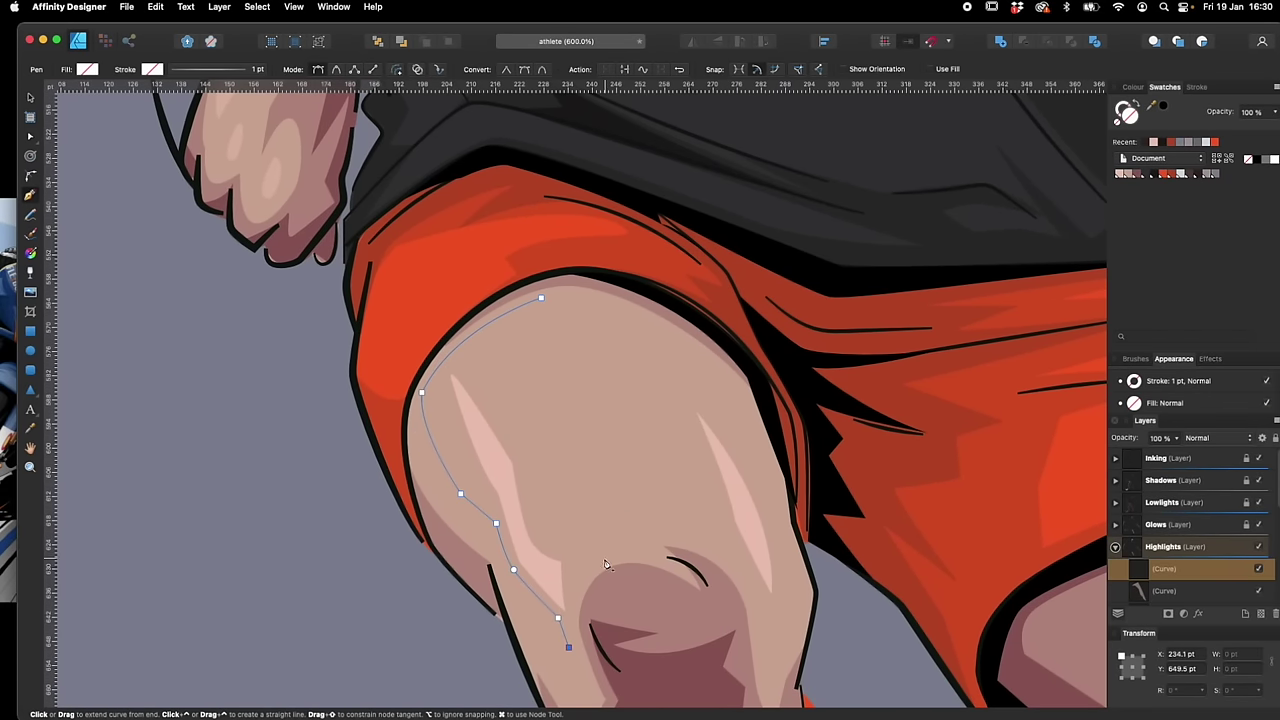
Continue the left-hand thigh's outline up the middle in a zigzag and back down past the kneecap to the inner knee edge
{"action": "left_click", "coordinate": [569, 520]}
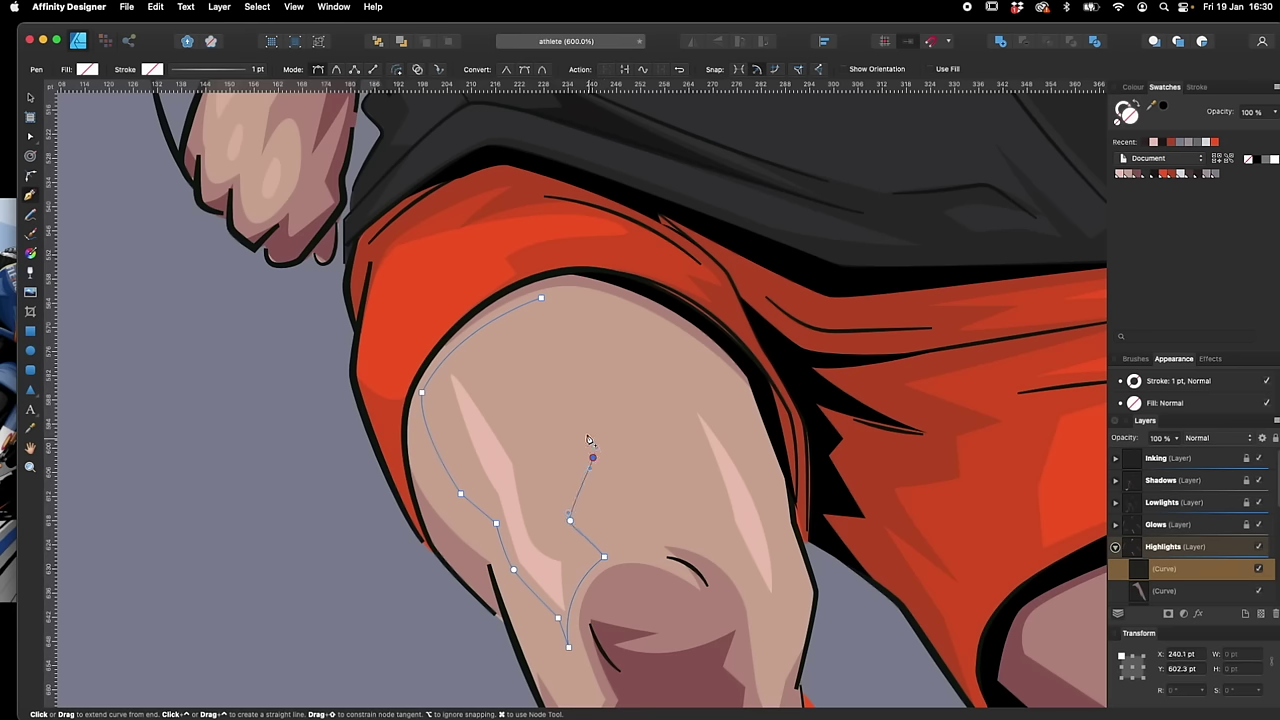
{"action": "left_click", "coordinate": [685, 445]}
{"action": "left_click", "coordinate": [666, 510]}
{"action": "scroll", "coordinate": [666, 510], "scroll_direction": "down", "scroll_amount": 3}
{"action": "left_click", "coordinate": [752, 549]}
{"action": "left_click", "coordinate": [788, 567]}
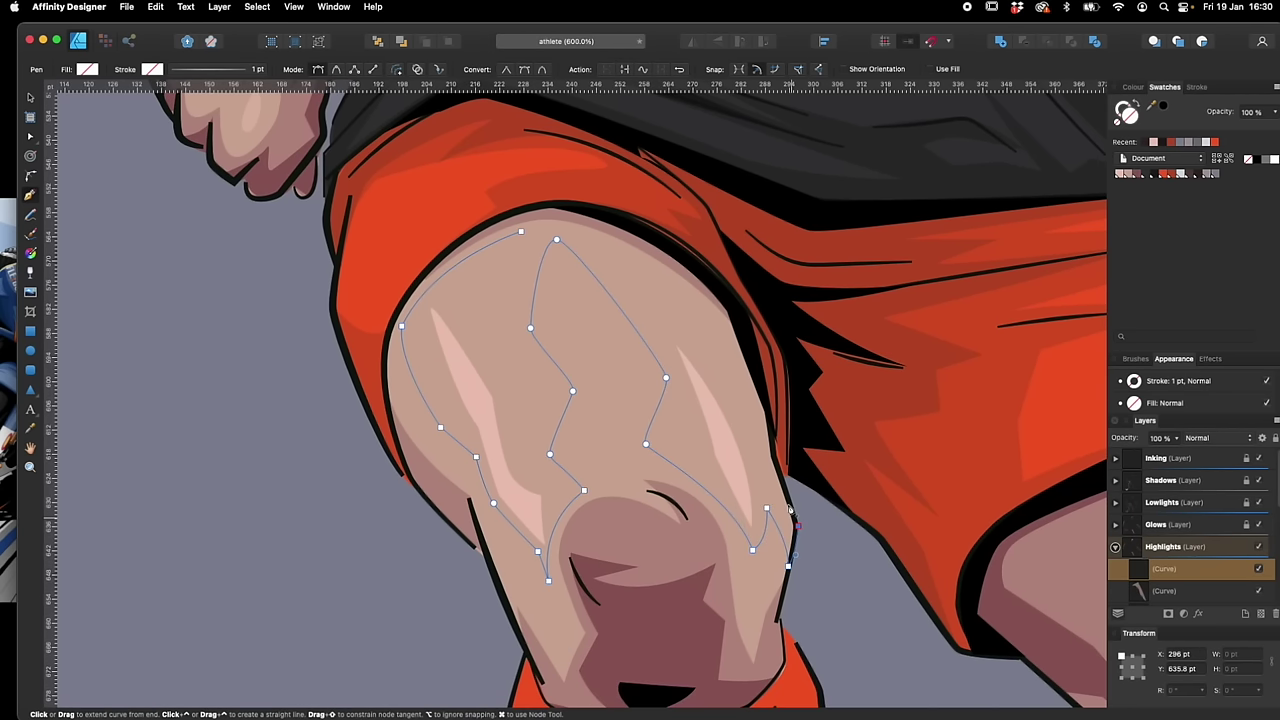
Close the left-hand thigh's highlight along the inner edge and hem, fill it with light pink and set its opacity to 50%
{"action": "left_click", "coordinate": [772, 458]}
{"action": "left_click_drag", "start_coordinate": [521, 232], "coordinate": [435, 258]}
{"action": "left_click", "coordinate": [1120, 174]}
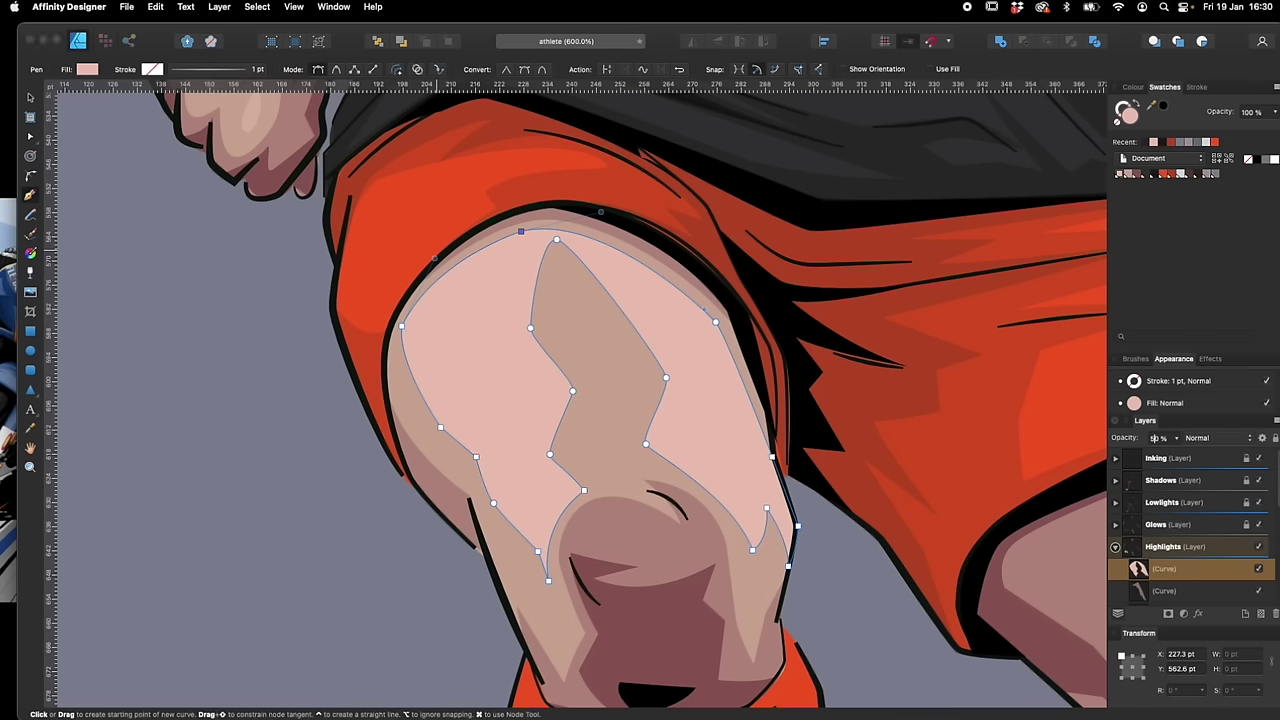
{"action": "key", "text": "5"}
{"action": "key", "text": "super+d"}
Draw a narrow light pink highlight along the outer edge of the left-hand knee and set its opacity to 50%
{"action": "left_click_drag", "start_coordinate": [671, 635], "coordinate": [663, 510]}
{"action": "left_click", "coordinate": [474, 401]}
{"action": "left_click_drag", "start_coordinate": [513, 447], "coordinate": [515, 460]}
{"action": "left_click_drag", "start_coordinate": [507, 500], "coordinate": [511, 509]}
{"action": "left_click", "coordinate": [477, 402]}
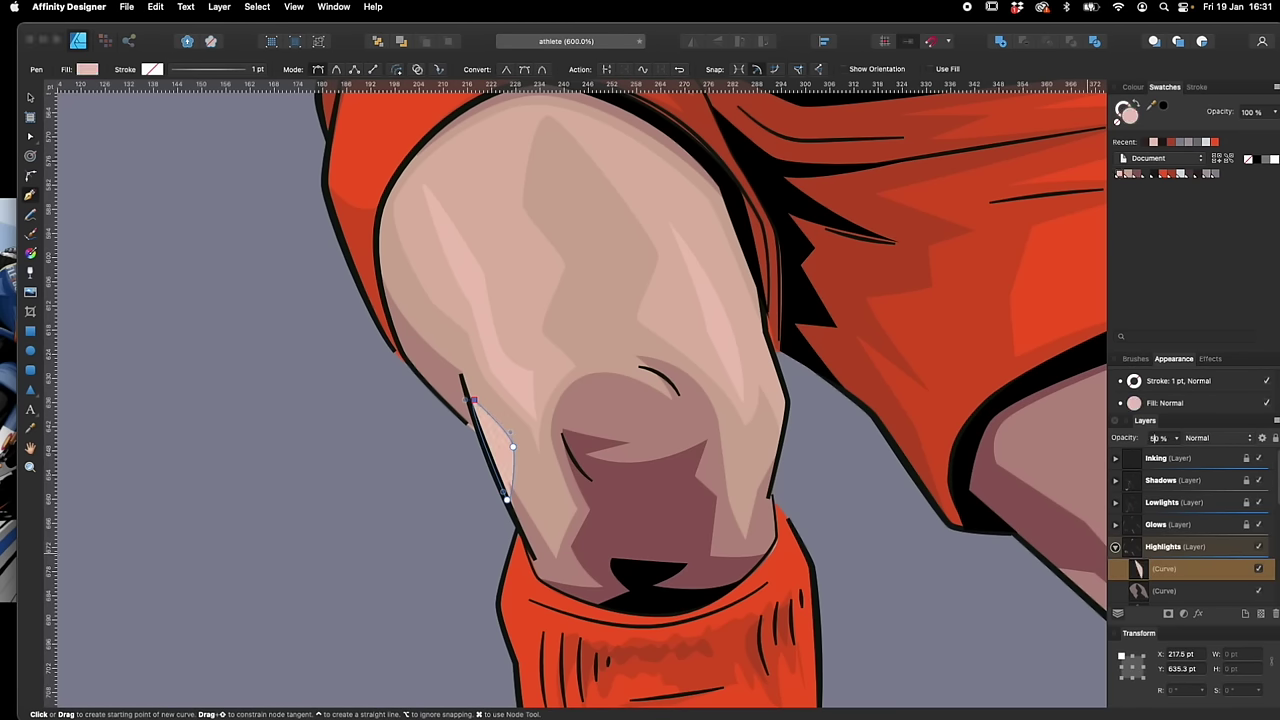
{"action": "key", "text": "v"}
{"action": "key", "text": "super+d"}
Outline a highlight on the left-hand sock below the fold line and down the shin's inner edge, and fill it with red
{"action": "scroll", "coordinate": [580, 400], "scroll_direction": "down", "scroll_amount": 5}
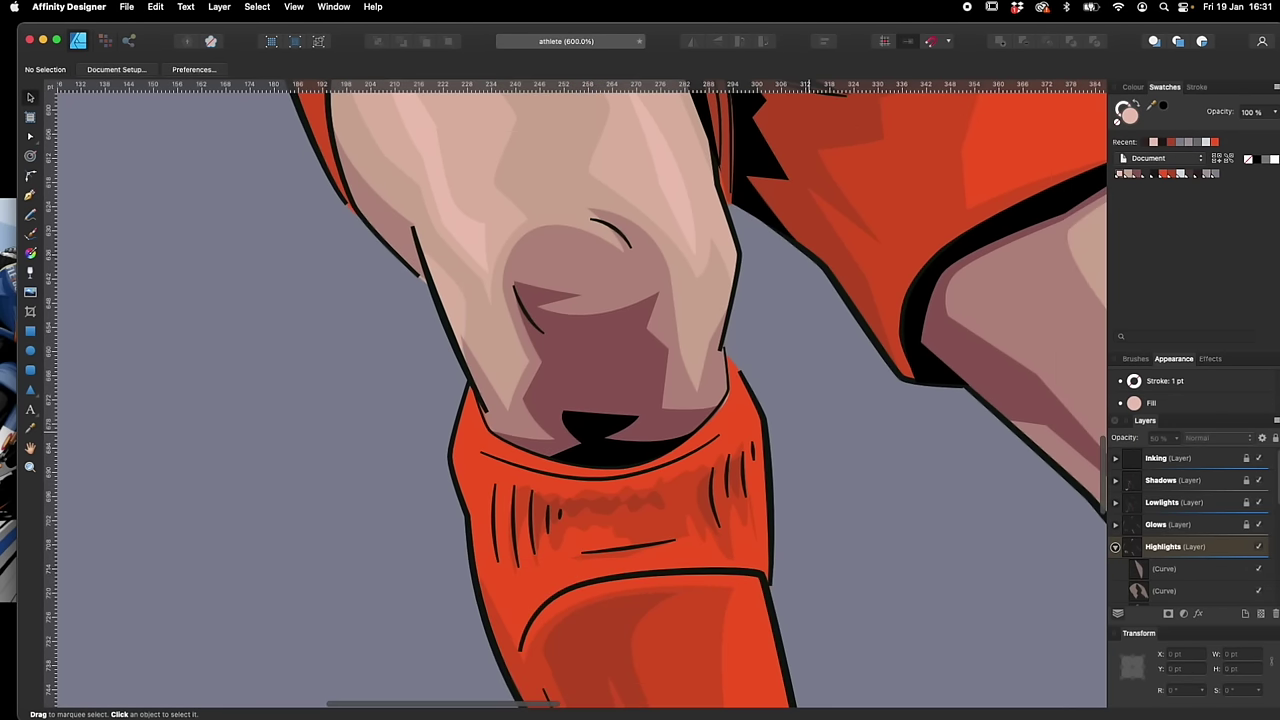
{"action": "scroll", "coordinate": [580, 400], "scroll_direction": "down", "scroll_amount": 3}
{"action": "scroll", "coordinate": [580, 400], "scroll_direction": "right", "scroll_amount": 3}
{"action": "key", "text": "p"}
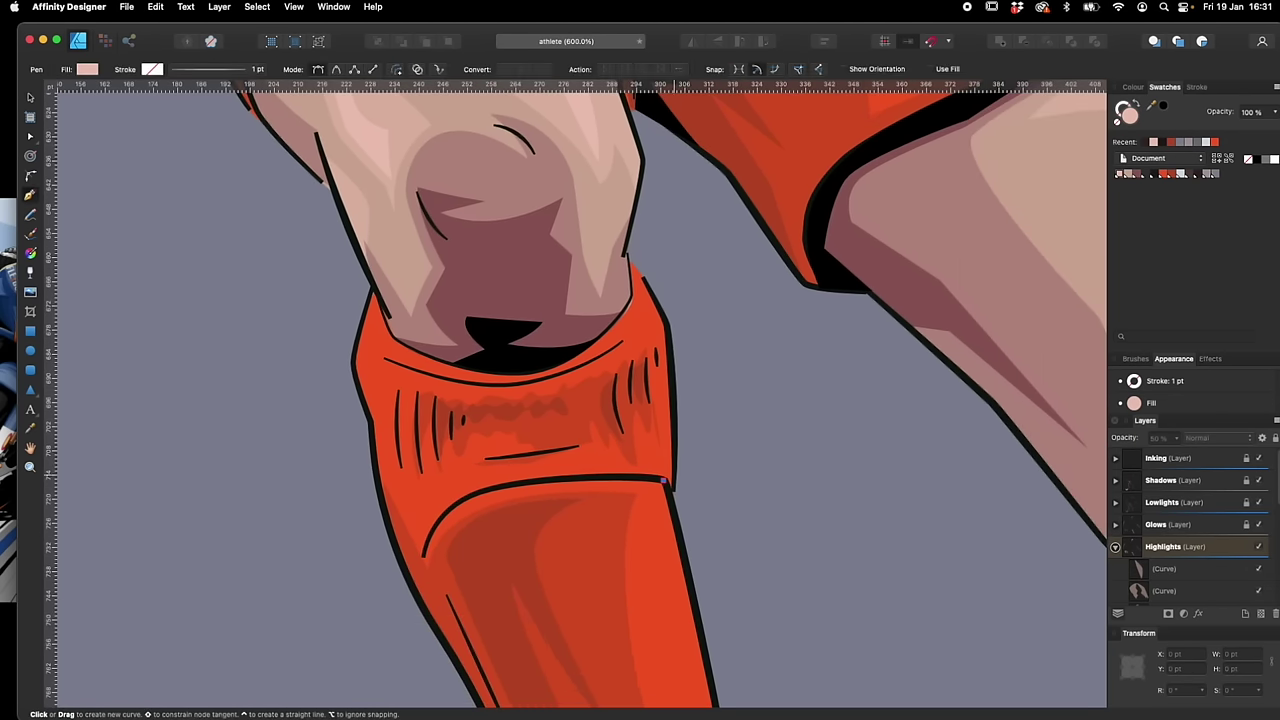
{"action": "left_click_drag", "start_coordinate": [441, 504], "coordinate": [430, 495]}
{"action": "left_click", "coordinate": [503, 487], "text": "alt"}
{"action": "left_click_drag", "start_coordinate": [649, 497], "coordinate": [654, 503]}
{"action": "key", "text": "space"}
{"action": "left_click_drag", "start_coordinate": [654, 503], "coordinate": [622, 349]}
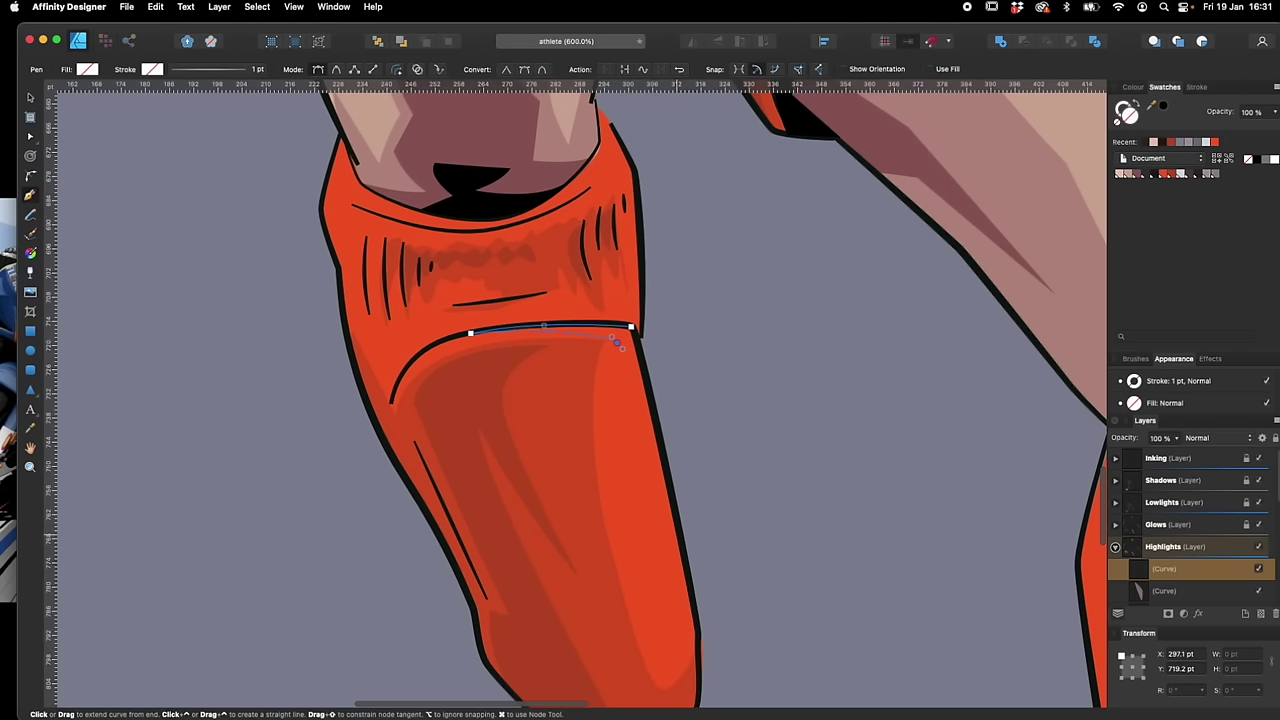
{"action": "left_click_drag", "start_coordinate": [729, 617], "coordinate": [667, 465]}
{"action": "left_click_drag", "start_coordinate": [631, 327], "coordinate": [642, 343]}
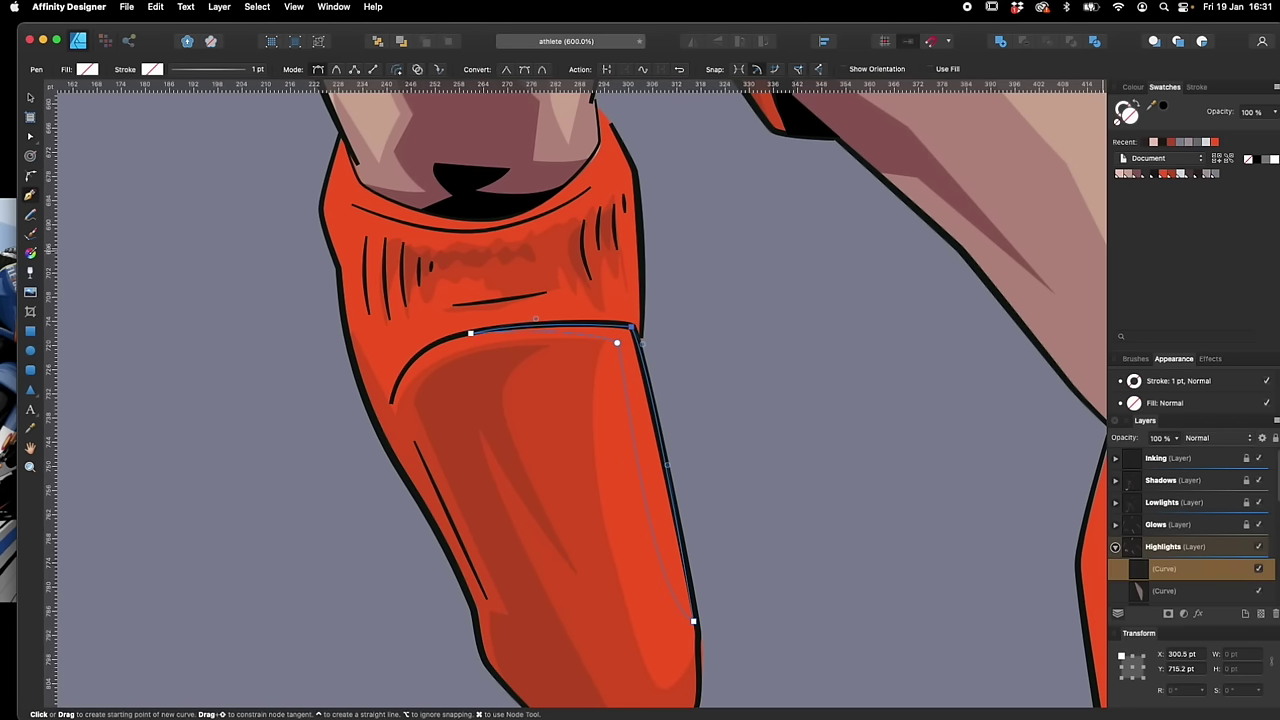
{"action": "left_click", "coordinate": [1164, 174]}
Add an orange global colour with CMYK values 0, 50, 92, 0 and apply it to the sock highlight's fill
{"action": "left_click", "coordinate": [1276, 87]}
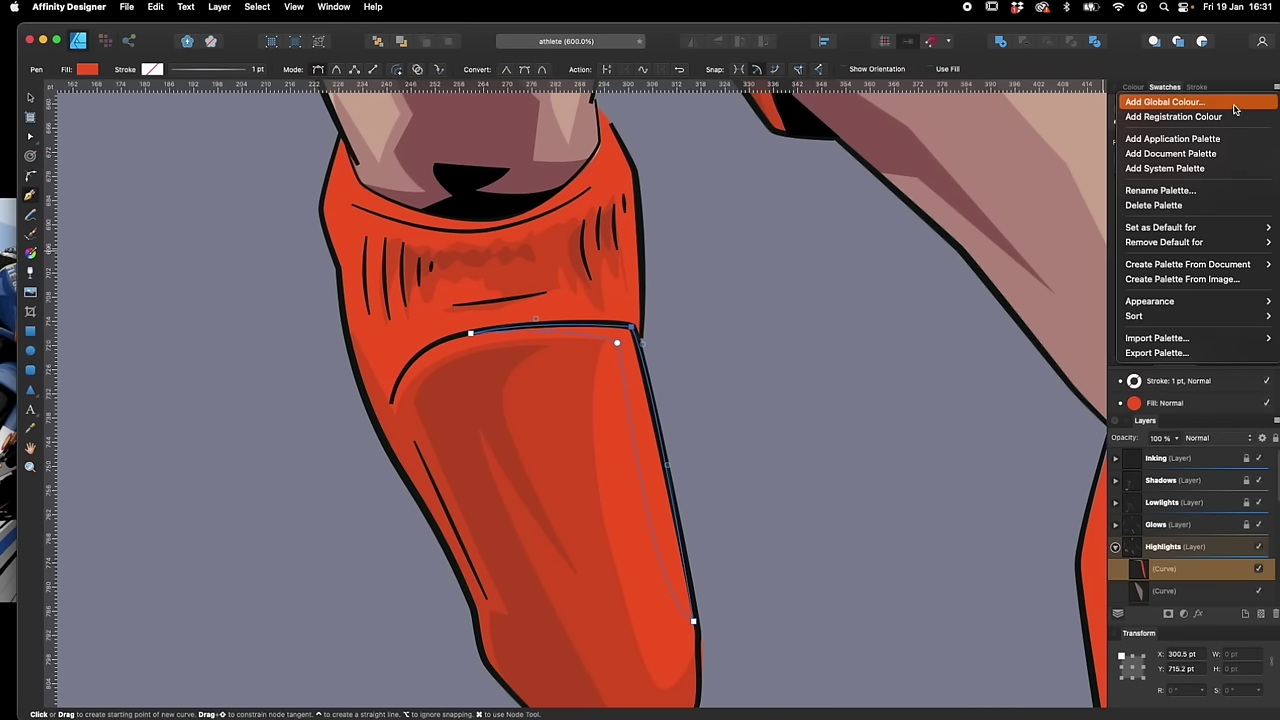
{"action": "left_click", "coordinate": [1170, 94]}
{"action": "left_click_drag", "start_coordinate": [665, 219], "coordinate": [818, 275]}
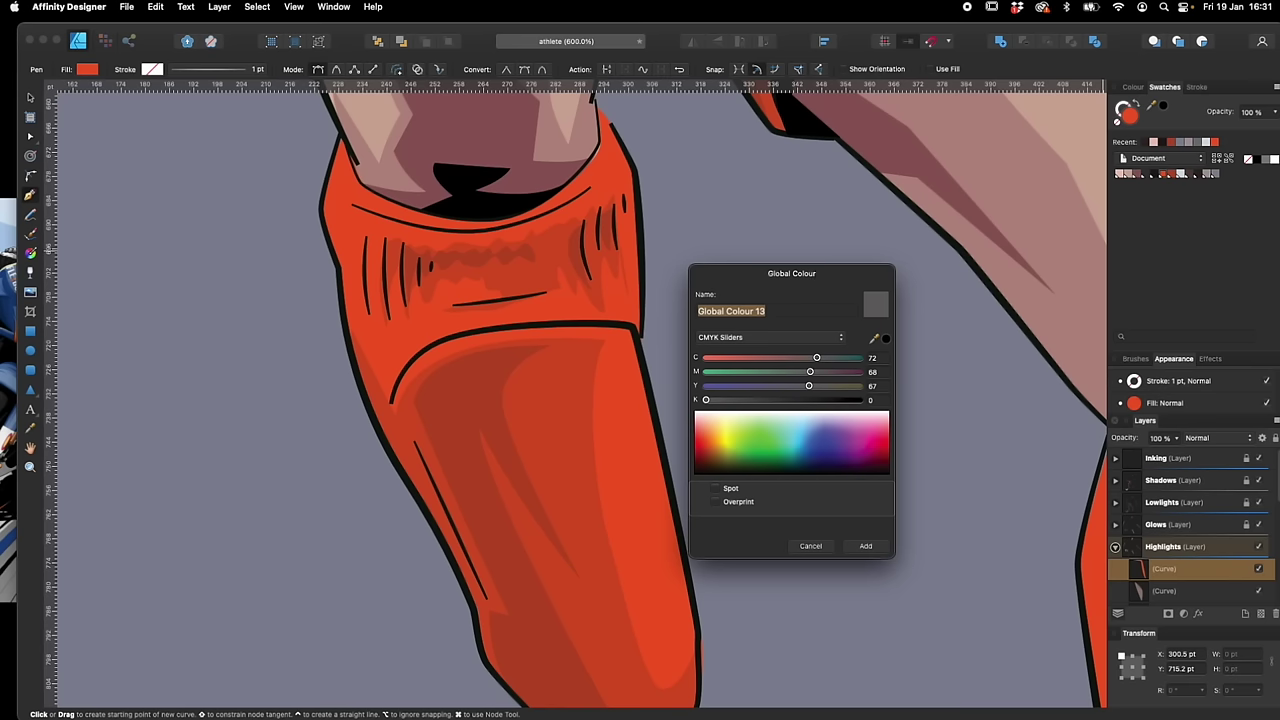
{"action": "key", "text": "super+Tab"}
{"action": "left_click_drag", "start_coordinate": [839, 291], "coordinate": [834, 293]}
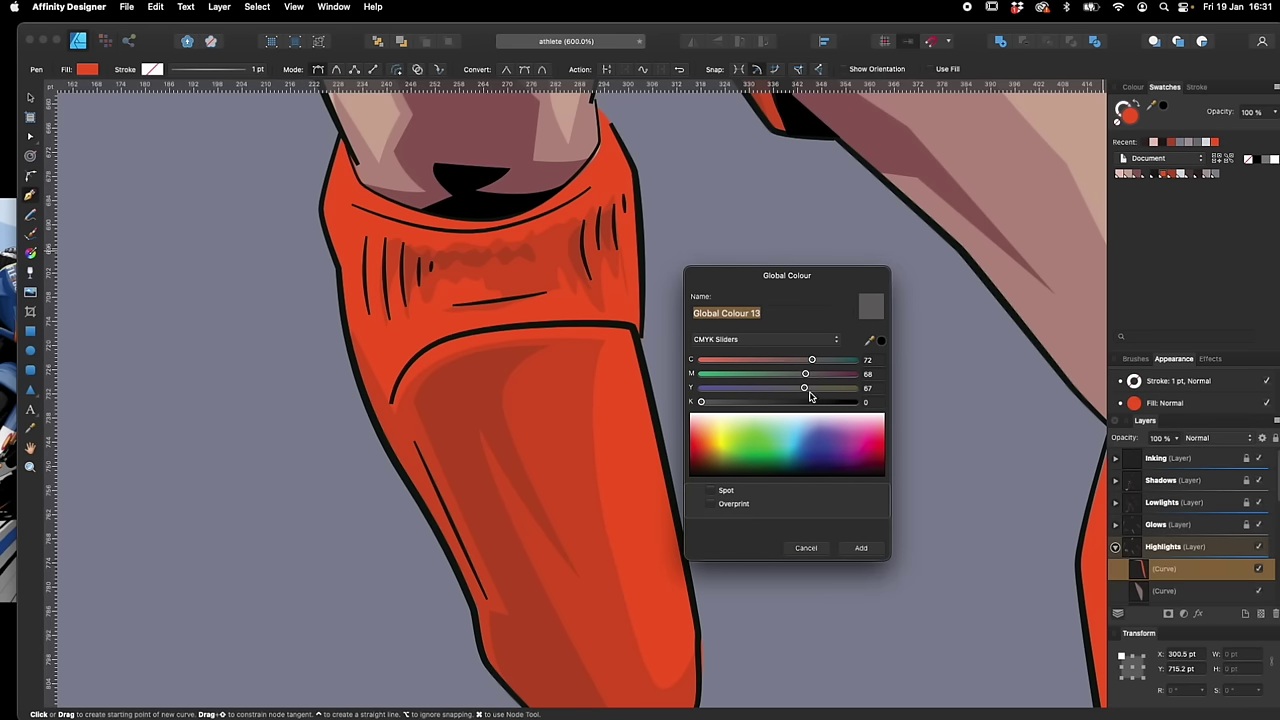
{"action": "left_click_drag", "start_coordinate": [806, 376], "coordinate": [701, 362]}
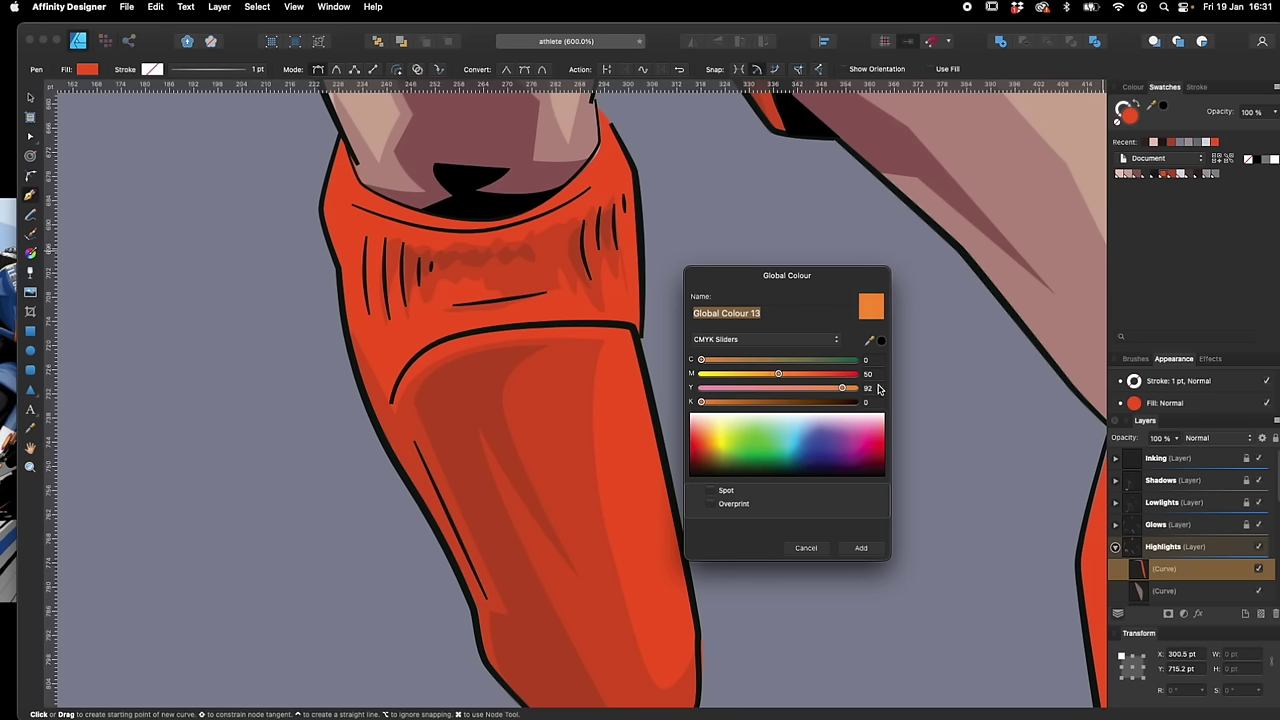
{"action": "left_click", "coordinate": [861, 548]}
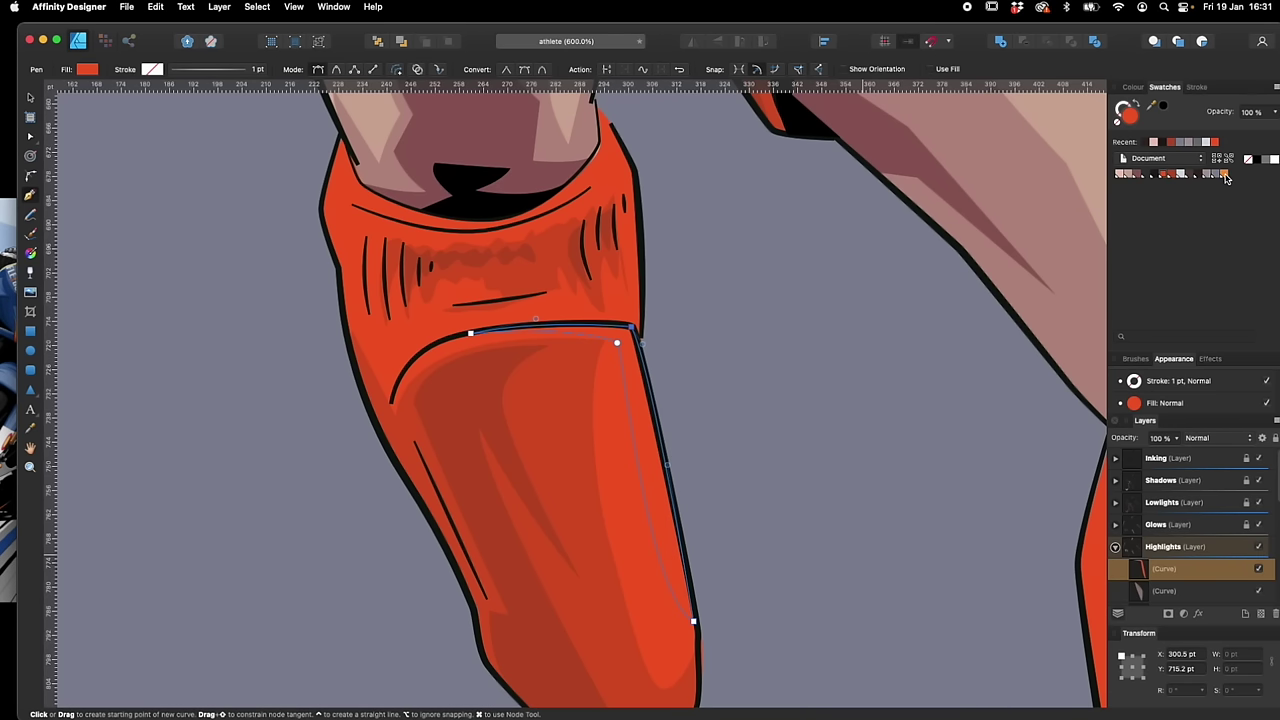
{"action": "left_click", "coordinate": [1223, 175]}
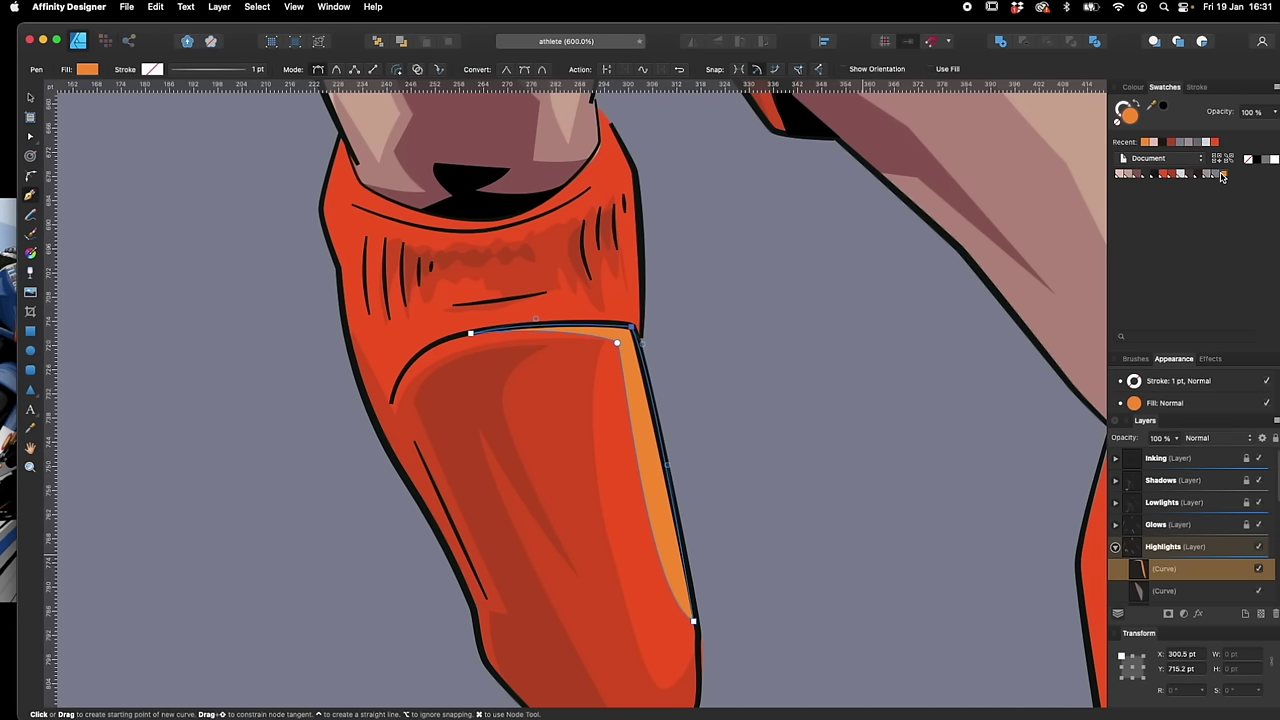
{"action": "key", "text": "super+d"}
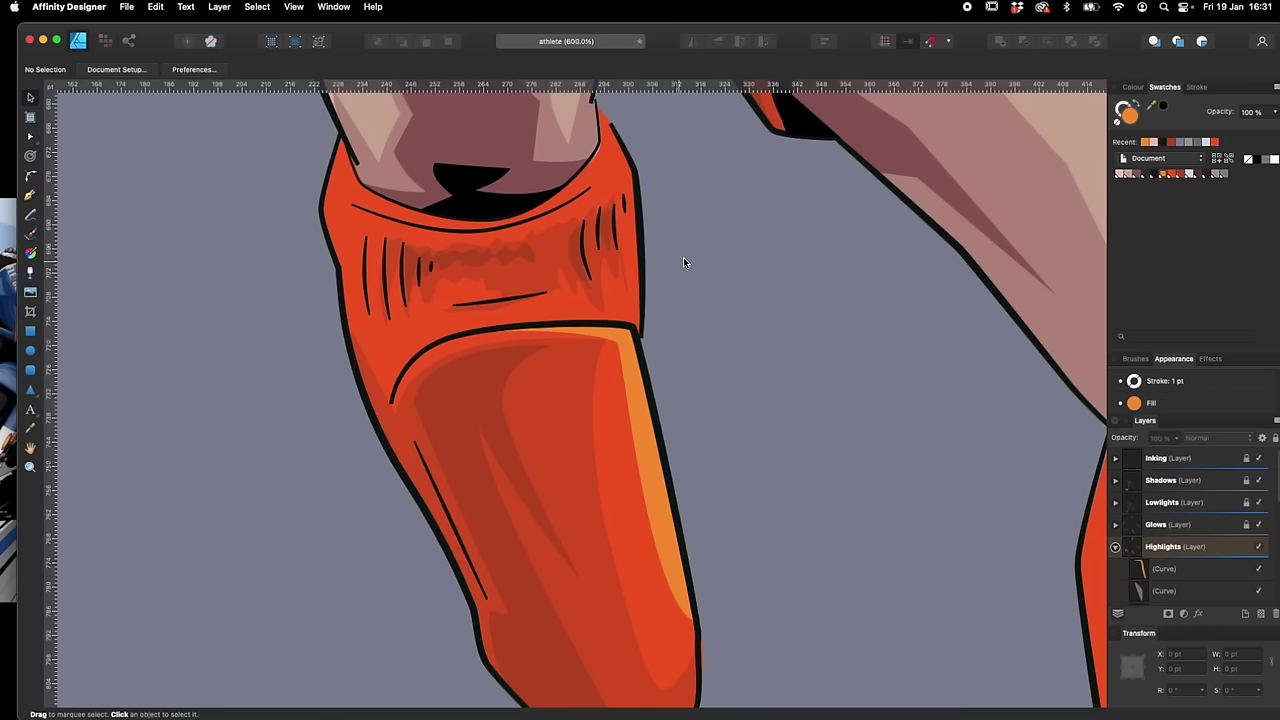
Draw a jagged highlight on the inner side of the left-hand sock's cuff and fill it with the orange global colour
{"action": "scroll", "coordinate": [683, 257], "scroll_direction": "up", "scroll_amount": 5}
{"action": "left_click", "coordinate": [653, 292]}
{"action": "left_click", "coordinate": [655, 325]}
{"action": "left_click", "coordinate": [675, 372]}
{"action": "left_click", "coordinate": [680, 357]}
{"action": "left_click", "coordinate": [697, 472]}
{"action": "left_click", "coordinate": [692, 349]}
{"action": "left_click", "coordinate": [654, 291]}
{"action": "left_click", "coordinate": [1163, 174]}
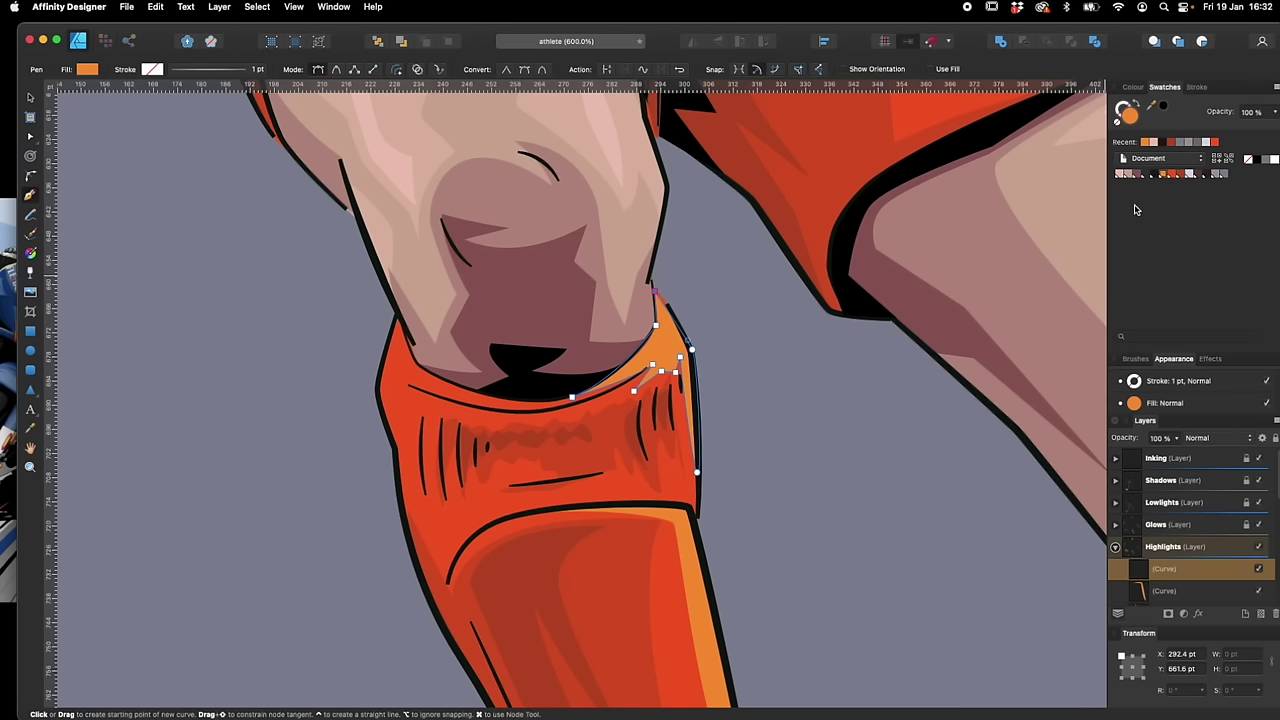
Draw a jagged highlight along the outer side of the left-hand sock's cuff and fill it with orange
{"action": "left_click", "coordinate": [396, 319]}
{"action": "left_click_drag", "start_coordinate": [377, 393], "coordinate": [379, 406]}
{"action": "left_click", "coordinate": [398, 450]}
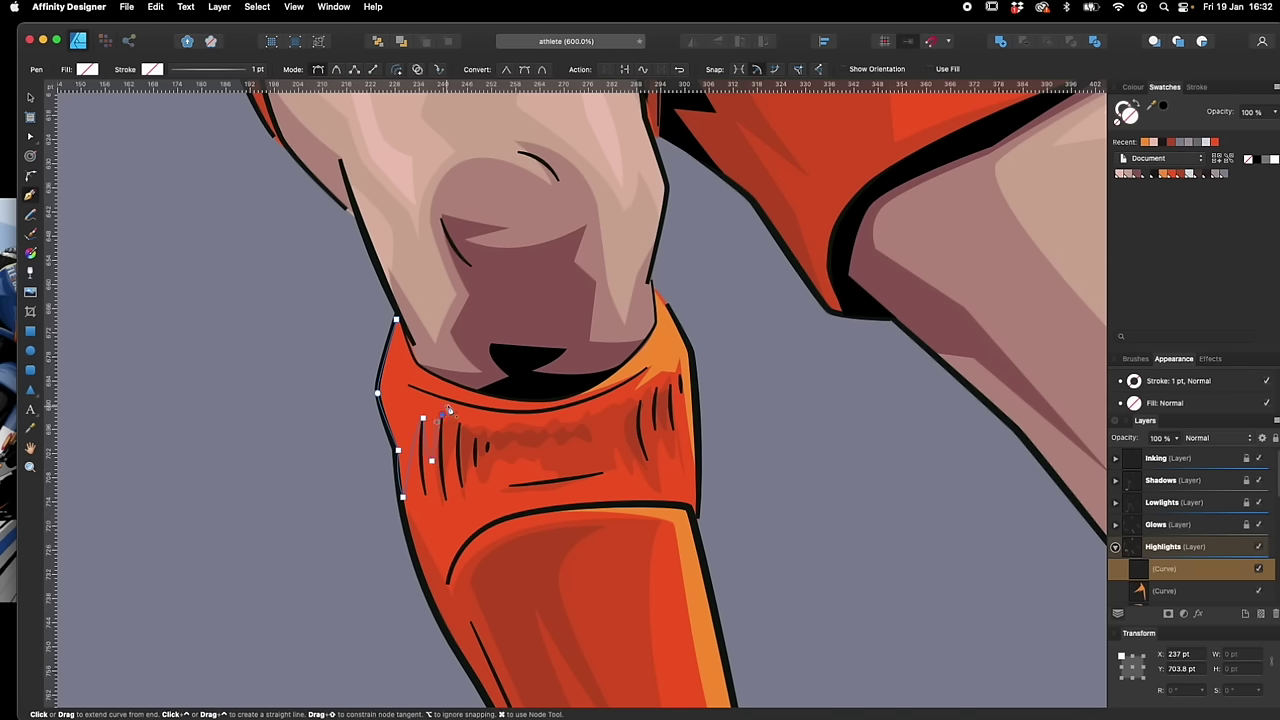
{"action": "left_click", "coordinate": [396, 320]}
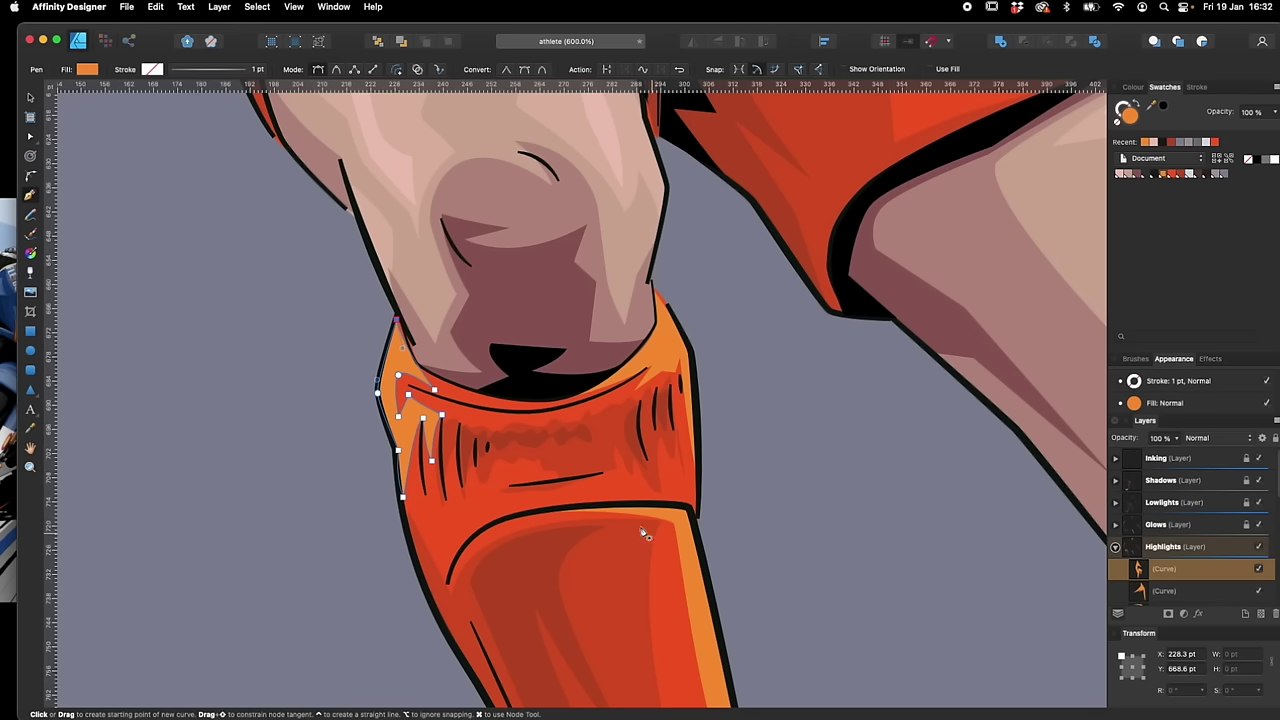
Draw two small freehand highlights with the Pencil tool just above the left-hand sock's fold line and fill them with orange
{"action": "key", "text": "n"}
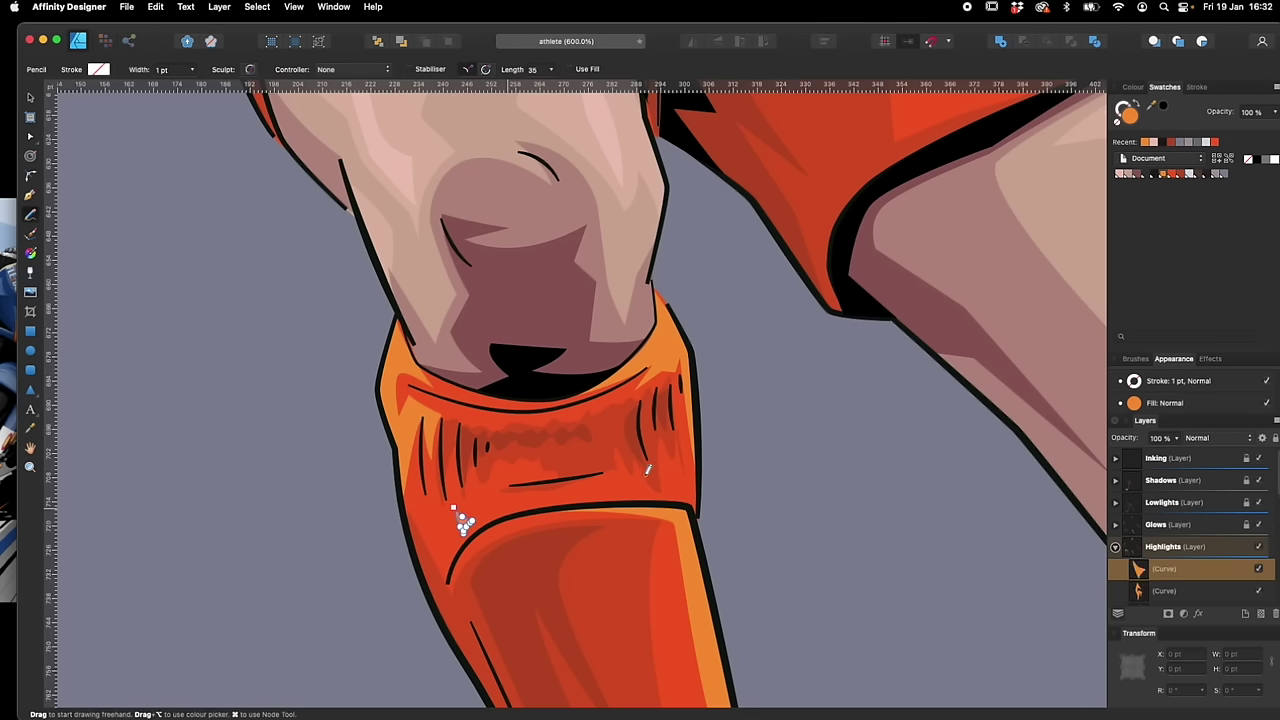
{"action": "left_click_drag", "start_coordinate": [635, 493], "coordinate": [622, 496]}
{"action": "left_click", "coordinate": [1163, 176]}
{"action": "mouse_move", "coordinate": [945, 525]}
{"action": "left_mouse_down"}
{"action": "mouse_move", "coordinate": [643, 603]}
{"action": "mouse_move", "coordinate": [321, 281]}
{"action": "left_mouse_up"}
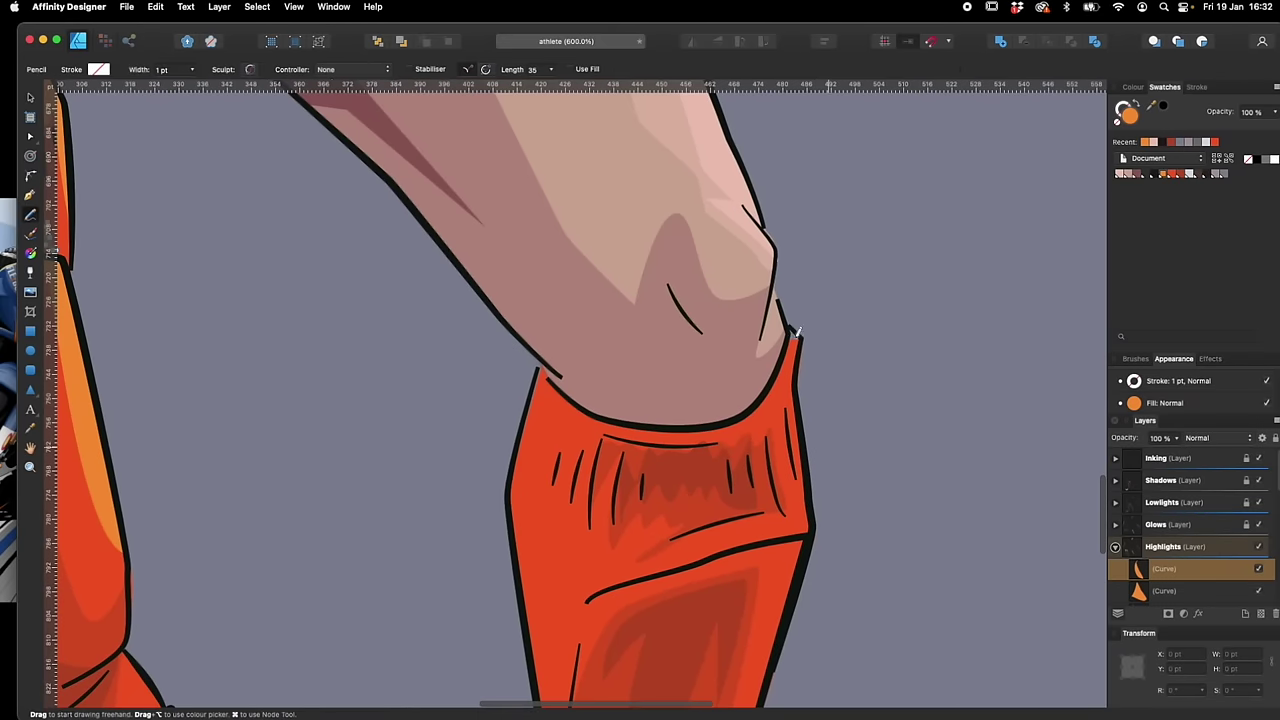
Draw a highlight with the Pen tool at the right-hand sock's outer cuff corner and fill it with the orange global colour
{"action": "key", "text": "p"}
{"action": "left_click", "coordinate": [789, 338]}
{"action": "left_click", "coordinate": [723, 426]}
{"action": "left_click_drag", "start_coordinate": [789, 338], "coordinate": [786, 320]}
{"action": "left_click", "coordinate": [797, 388]}
{"action": "left_click", "coordinate": [809, 500]}
{"action": "left_click", "coordinate": [723, 426]}
{"action": "left_click", "coordinate": [1163, 176]}
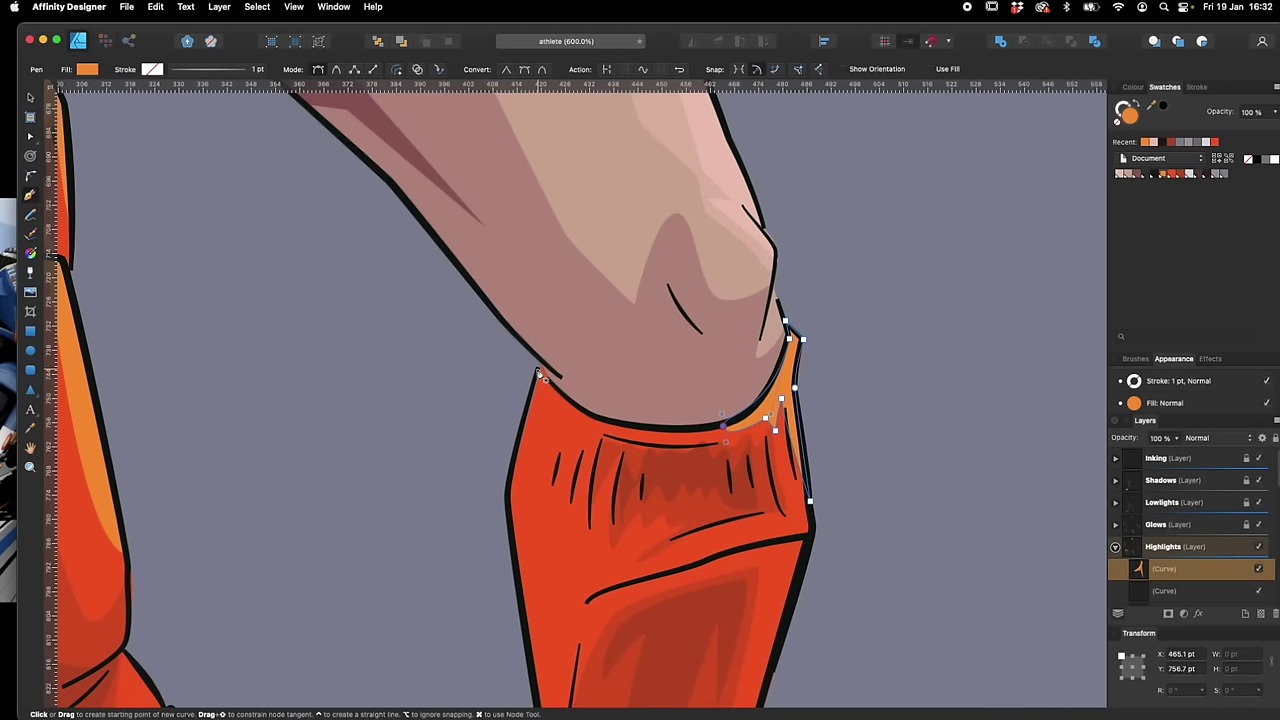
Draw jagged highlights down the left edge of the right-hand sock and fill them with orange
{"action": "left_click_drag", "start_coordinate": [563, 698], "coordinate": [565, 470]}
{"action": "left_click", "coordinate": [541, 492]}
{"action": "left_click_drag", "start_coordinate": [565, 566], "coordinate": [573, 447]}
{"action": "left_click", "coordinate": [557, 456]}
{"action": "left_click_drag", "start_coordinate": [566, 197], "coordinate": [554, 406]}
{"action": "left_click", "coordinate": [529, 409]}
{"action": "left_click", "coordinate": [566, 405]}
{"action": "left_click", "coordinate": [537, 236]}
{"action": "left_click", "coordinate": [1163, 176]}
{"action": "left_click_drag", "start_coordinate": [665, 582], "coordinate": [833, 643]}
{"action": "left_click", "coordinate": [329, 629]}
{"action": "left_click", "coordinate": [1163, 176]}
Draw a jagged highlight on the left-hand edge of the shorts and fill it with orange
{"action": "left_click_drag", "start_coordinate": [760, 150], "coordinate": [830, 560]}
{"action": "left_click_drag", "start_coordinate": [340, 435], "coordinate": [832, 466]}
{"action": "left_click", "coordinate": [386, 394]}
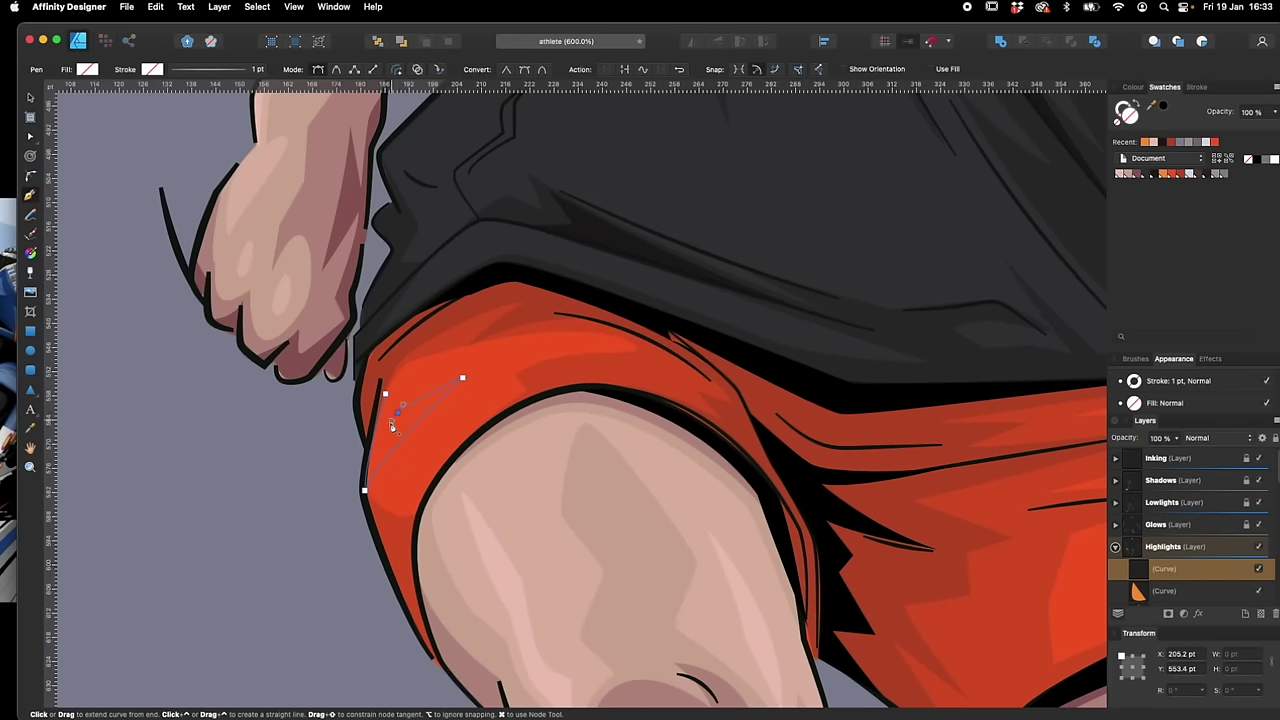
{"action": "left_click", "coordinate": [1163, 176]}
Draw a jagged highlight along the right-hand edge of the shorts, fill it with orange and deselect it
{"action": "left_click_drag", "start_coordinate": [900, 430], "coordinate": [384, 448]}
{"action": "left_click", "coordinate": [752, 441]}
{"action": "left_click", "coordinate": [811, 520]}
{"action": "left_click", "coordinate": [854, 589]}
{"action": "left_click_drag", "start_coordinate": [737, 590], "coordinate": [689, 600]}
{"action": "left_click", "coordinate": [1163, 176]}
{"action": "key", "text": "v"}
{"action": "left_click", "coordinate": [854, 257]}
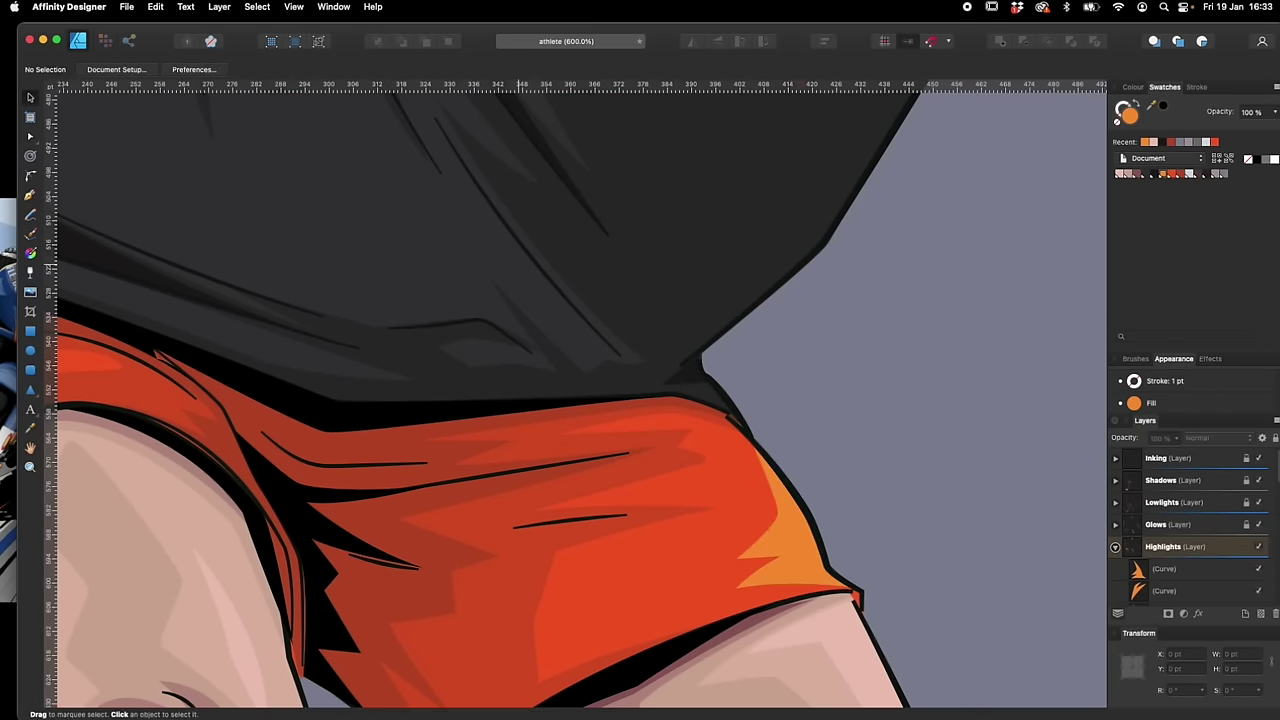
Add a dark grey-green global colour for the shirt highlights and move its swatch beside the dark greys
{"action": "left_click_drag", "start_coordinate": [770, 250], "coordinate": [865, 575]}
{"action": "left_click_drag", "start_coordinate": [865, 300], "coordinate": [974, 645]}
{"action": "left_click", "coordinate": [1146, 175]}
{"action": "left_click", "coordinate": [1276, 87]}
{"action": "left_click", "coordinate": [1190, 235]}
{"action": "left_click_drag", "start_coordinate": [689, 354], "coordinate": [597, 354]}
{"action": "left_click_drag", "start_coordinate": [666, 311], "coordinate": [651, 311]}
{"action": "left_click_drag", "start_coordinate": [659, 326], "coordinate": [626, 326]}
{"action": "left_click_drag", "start_coordinate": [658, 340], "coordinate": [617, 340]}
{"action": "left_click", "coordinate": [715, 500]}
{"action": "left_click_drag", "start_coordinate": [1233, 175], "coordinate": [1148, 175]}
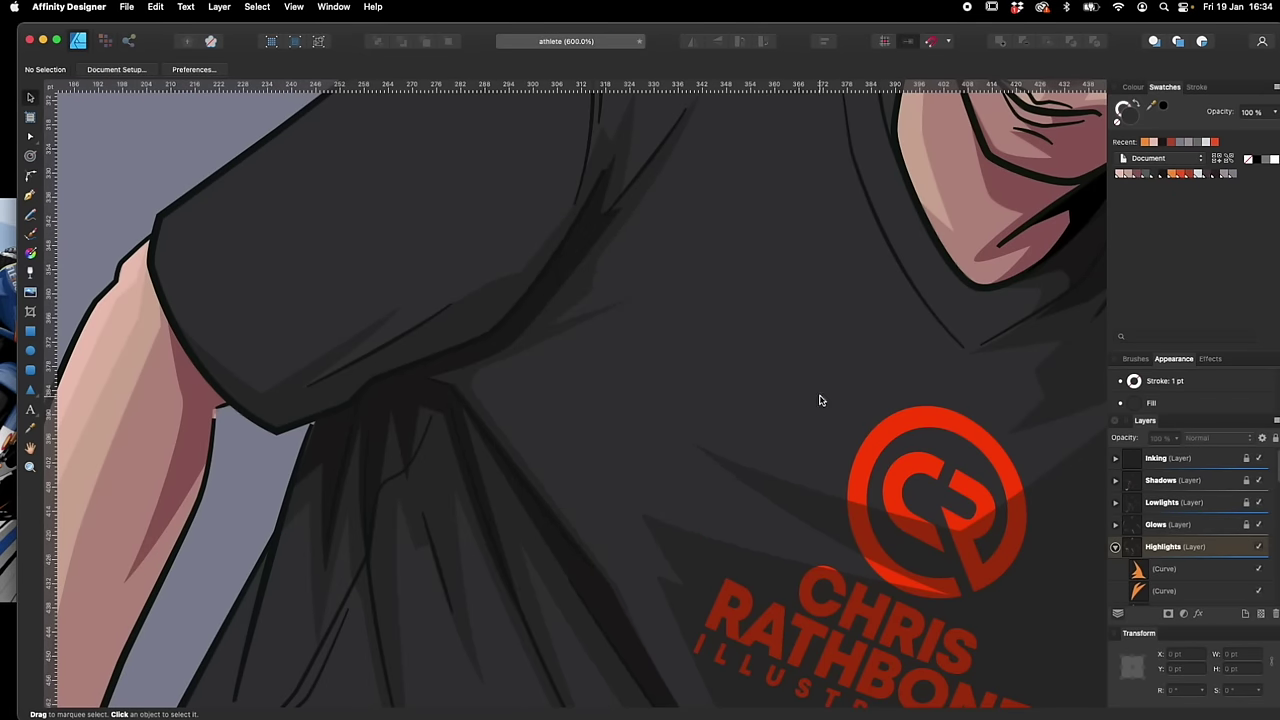
Draw a jagged highlight across the left-hand sleeve, shoulder and collar of the shirt and fill it with the grey-green global colour
{"action": "left_click_drag", "start_coordinate": [820, 400], "coordinate": [876, 655]}
{"action": "key", "text": "p"}
{"action": "left_click", "coordinate": [214, 470]}
{"action": "left_click", "coordinate": [461, 288]}
{"action": "left_click", "coordinate": [522, 265]}
{"action": "left_click", "coordinate": [577, 237]}
{"action": "left_click", "coordinate": [646, 245]}
{"action": "left_click", "coordinate": [841, 263]}
{"action": "left_click", "coordinate": [919, 251]}
{"action": "left_click", "coordinate": [916, 263]}
{"action": "left_click_drag", "start_coordinate": [868, 441], "coordinate": [893, 498]}
{"action": "left_click", "coordinate": [839, 380]}
{"action": "left_click", "coordinate": [820, 380]}
{"action": "left_click", "coordinate": [811, 337]}
{"action": "left_click", "coordinate": [818, 441]}
{"action": "left_click", "coordinate": [779, 337]}
{"action": "left_click", "coordinate": [670, 298]}
{"action": "left_click", "coordinate": [783, 286]}
{"action": "left_click", "coordinate": [699, 273]}
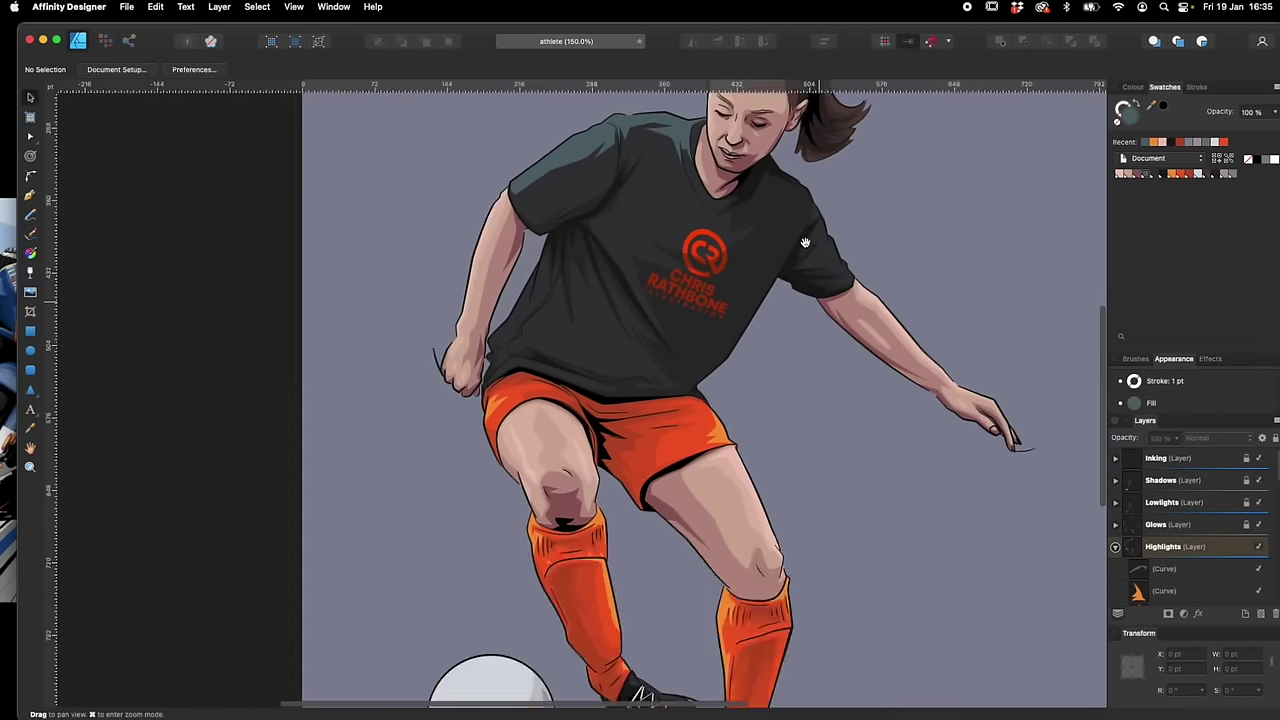
Set the magenta of the grey-green global colour to 41
{"action": "left_click_drag", "start_coordinate": [1188, 224], "coordinate": [1194, 224]}
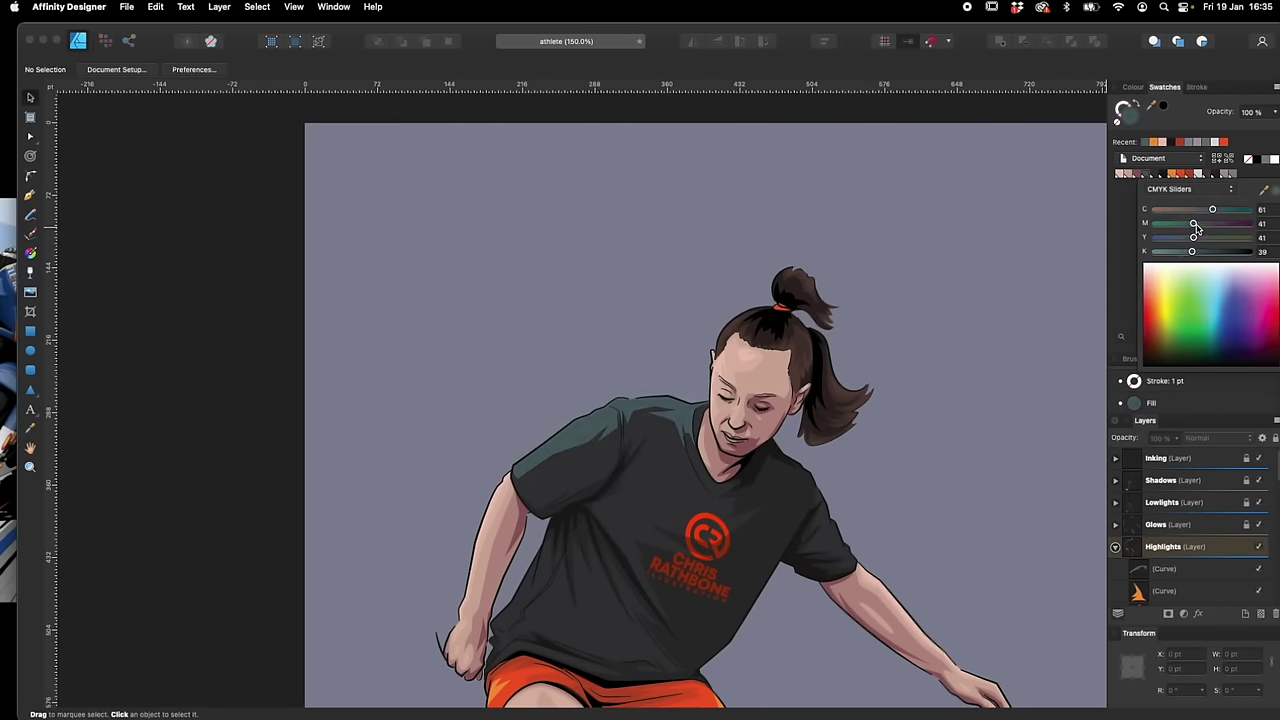
Draw a thin diagonal highlight on the shirt chest beside the left-hand armpit crease
{"action": "scroll", "coordinate": [716, 474], "scroll_direction": "up", "scroll_amount": 5}
{"action": "key", "text": "p"}
{"action": "left_click", "coordinate": [600, 340]}
{"action": "left_click", "coordinate": [489, 411]}
{"action": "left_click_drag", "start_coordinate": [610, 349], "coordinate": [638, 331]}
{"action": "left_click", "coordinate": [650, 318]}
{"action": "left_click", "coordinate": [600, 340]}
Draw a V-shaped fold highlight on the shirt below the left-hand armpit and fill it with grey-green
{"action": "left_click", "coordinate": [742, 281]}
{"action": "left_click", "coordinate": [794, 210]}
{"action": "scroll", "coordinate": [629, 234], "scroll_direction": "down", "scroll_amount": 5}
{"action": "left_click", "coordinate": [614, 209]}
{"action": "left_click", "coordinate": [700, 329]}
{"action": "left_click", "coordinate": [666, 246]}
{"action": "left_click", "coordinate": [751, 266]}
Draw a jagged highlight along the outer edge of the right-hand sleeve
{"action": "left_click", "coordinate": [845, 281]}
{"action": "left_click", "coordinate": [944, 490]}
{"action": "left_click", "coordinate": [964, 514]}
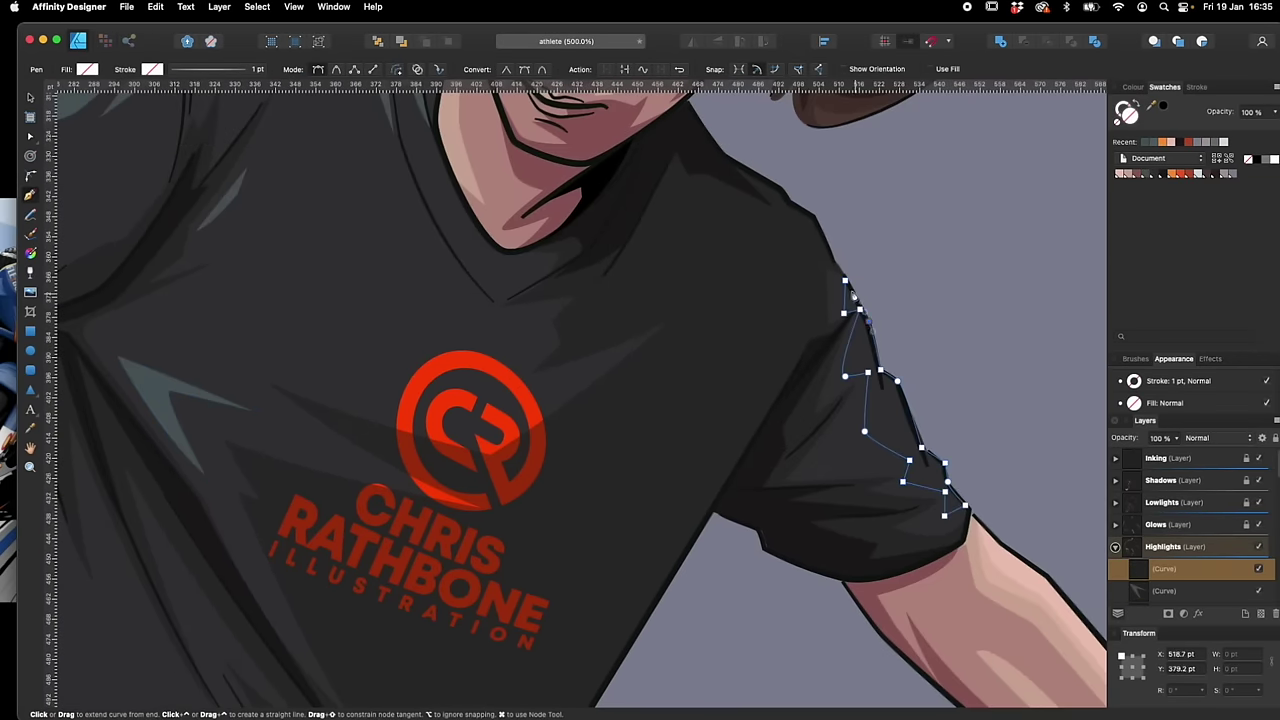
{"action": "left_click", "coordinate": [845, 281]}
Draw a curved highlight down the shirt's middle and a tapering one on the fold above the hem, filled with grey-green
{"action": "scroll", "coordinate": [605, 445], "scroll_direction": "left", "scroll_amount": 5}
{"action": "left_click", "coordinate": [557, 414]}
{"action": "left_click", "coordinate": [651, 599]}
{"action": "left_click", "coordinate": [557, 414]}
{"action": "scroll", "coordinate": [457, 486], "scroll_direction": "down", "scroll_amount": 3}
{"action": "left_click", "coordinate": [451, 480]}
{"action": "left_click", "coordinate": [488, 463]}
{"action": "left_click", "coordinate": [749, 591]}
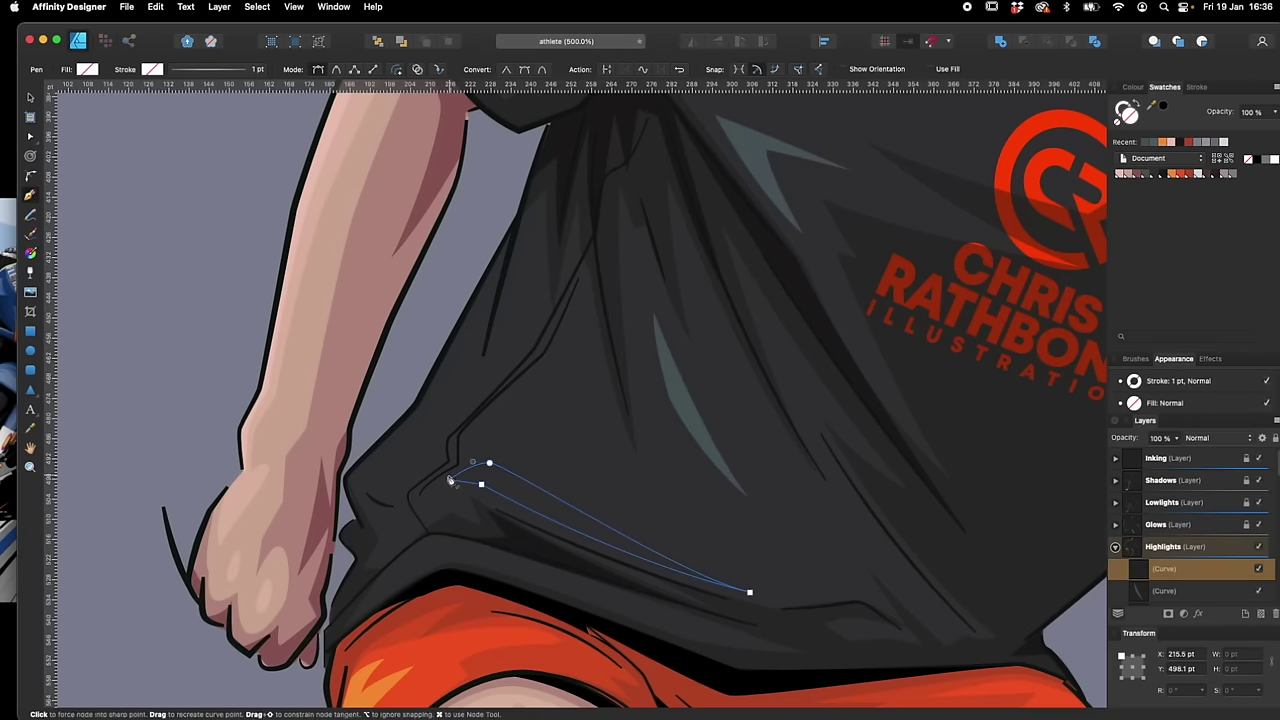
{"action": "left_click", "coordinate": [1146, 174]}
Draw highlights along the shirt's hem and its left-hand side and fill them with grey-green
{"action": "left_click", "coordinate": [394, 563]}
{"action": "left_click", "coordinate": [708, 628]}
{"action": "scroll", "coordinate": [500, 400], "scroll_direction": "up", "scroll_amount": 3}
{"action": "left_click", "coordinate": [544, 292]}
{"action": "left_click", "coordinate": [544, 292]}
{"action": "left_click", "coordinate": [1146, 174]}
Draw an ellipse on the upper left of the ball, then rotate and position it to follow the ball's curve
{"action": "scroll", "coordinate": [869, 571], "scroll_direction": "down", "scroll_amount": 10}
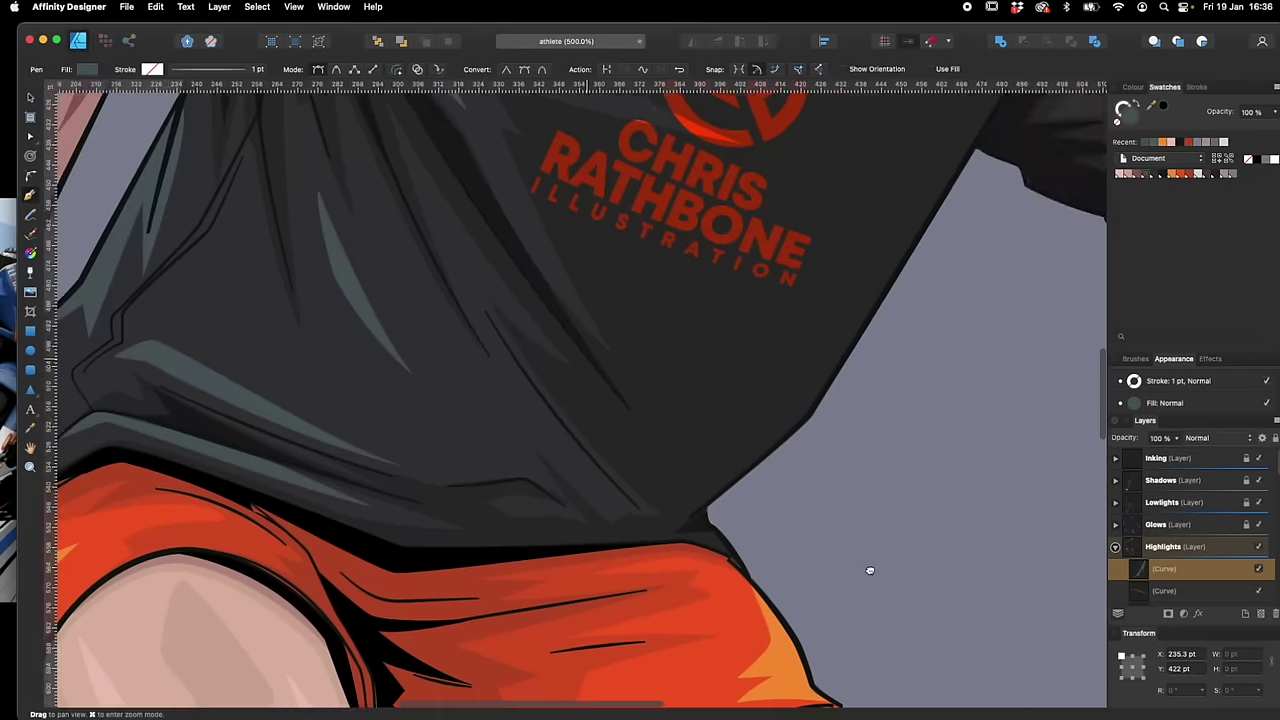
{"action": "left_click", "coordinate": [1198, 174]}
{"action": "scroll", "coordinate": [497, 514], "scroll_direction": "up", "scroll_amount": 7}
{"action": "key", "text": "v"}
{"action": "left_click", "coordinate": [497, 514]}
{"action": "scroll", "coordinate": [497, 514], "scroll_direction": "down", "scroll_amount": 7}
{"action": "left_click", "coordinate": [1115, 547]}
{"action": "left_click", "coordinate": [30, 351]}
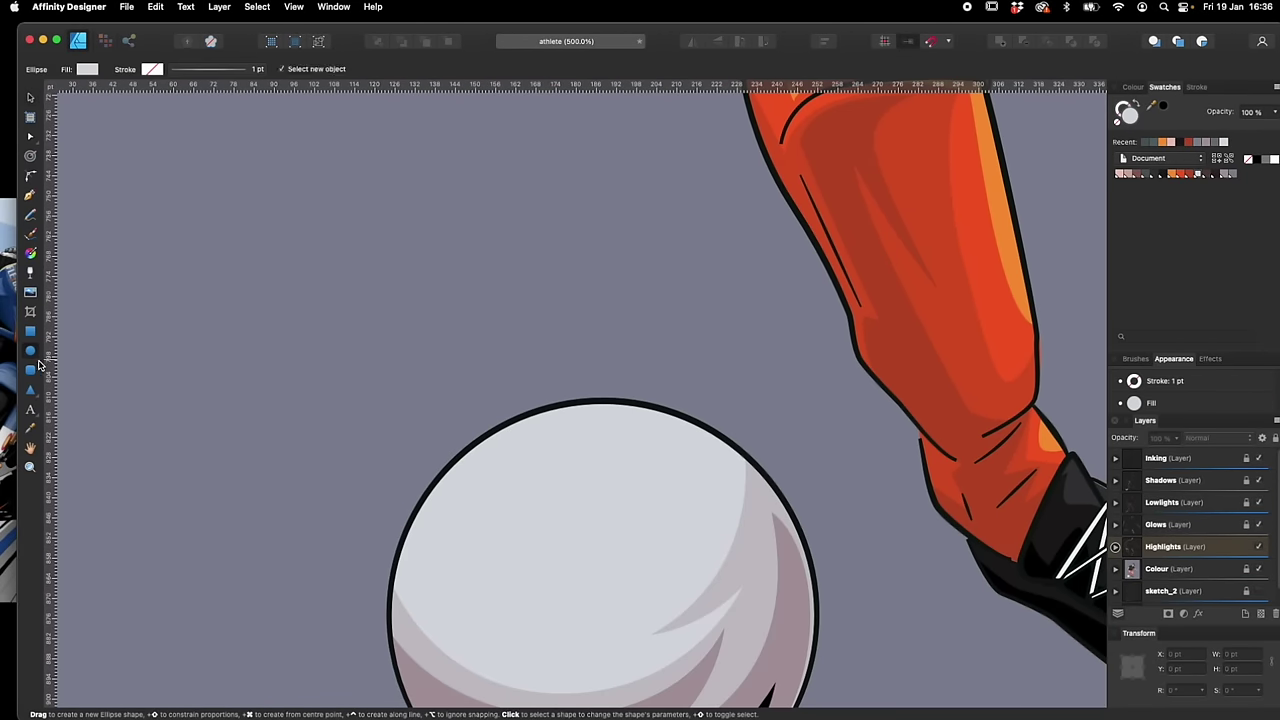
{"action": "left_click_drag", "start_coordinate": [375, 351], "coordinate": [533, 447]}
{"action": "key", "text": "v"}
{"action": "left_click_drag", "start_coordinate": [540, 346], "coordinate": [515, 324]}
{"action": "left_click_drag", "start_coordinate": [475, 392], "coordinate": [540, 443]}
{"action": "left_click_drag", "start_coordinate": [608, 469], "coordinate": [683, 509]}
Add a white global colour with CMYK values 0, 0, 0, 0
{"action": "left_click", "coordinate": [1275, 88]}
{"action": "left_click", "coordinate": [1165, 102]}
{"action": "left_click_drag", "start_coordinate": [579, 311], "coordinate": [554, 311]}
{"action": "left_click_drag", "start_coordinate": [572, 328], "coordinate": [554, 328]}
{"action": "left_click_drag", "start_coordinate": [568, 343], "coordinate": [554, 343]}
{"action": "left_click", "coordinate": [717, 497]}
Fill the ball's ellipse with the white global colour, resize it to about 72.5 by 54 pt and set its opacity to 50%
{"action": "left_click", "coordinate": [1115, 547]}
{"action": "left_click", "coordinate": [1241, 174]}
{"action": "left_click_drag", "start_coordinate": [473, 617], "coordinate": [474, 641]}
{"action": "left_click", "coordinate": [1160, 438]}
{"action": "type", "text": "50"}
{"action": "left_click", "coordinate": [1115, 547]}
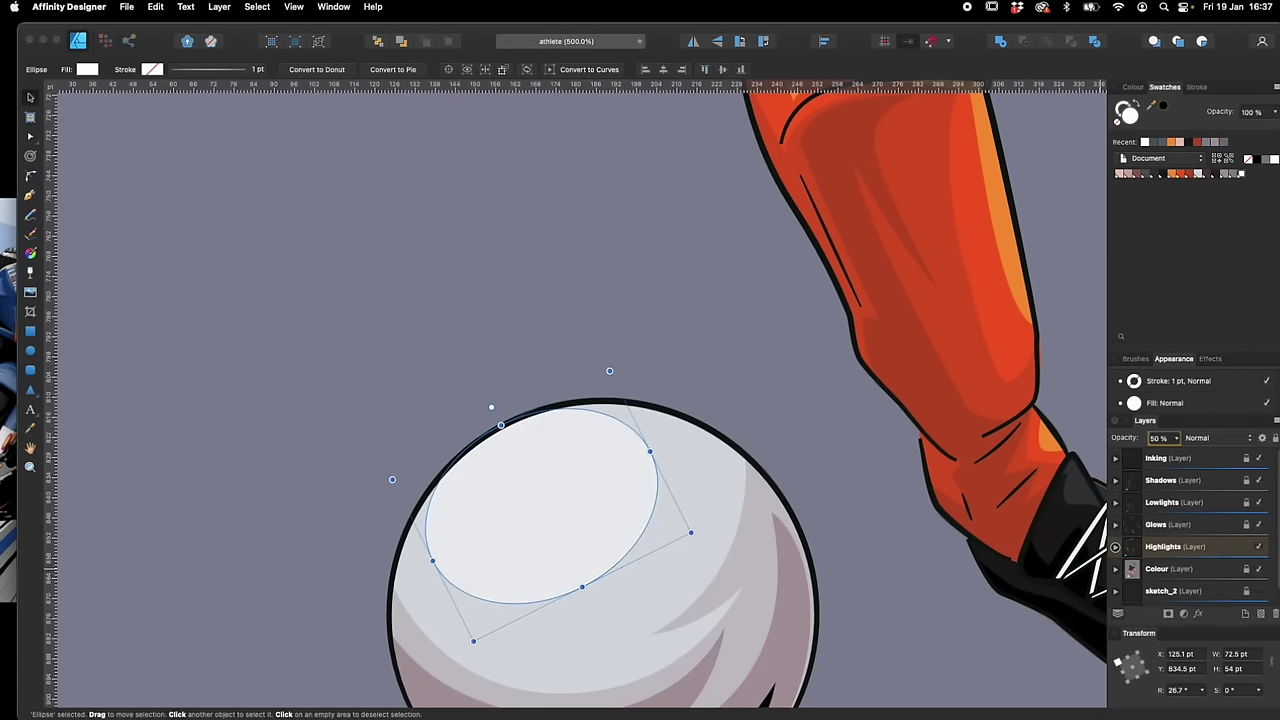
Paste a copy of the ellipse onto the unlocked Glows layer, shrink it and place it near the ball's upper-left edge
{"action": "left_click", "coordinate": [1172, 525]}
{"action": "left_click", "coordinate": [1246, 525]}
{"action": "key", "text": "super+v"}
{"action": "left_click_drag", "start_coordinate": [691, 533], "coordinate": [580, 512]}
{"action": "left_click_drag", "start_coordinate": [512, 547], "coordinate": [516, 459]}
{"action": "key", "text": "super+d"}
{"action": "scroll", "coordinate": [582, 400], "scroll_direction": "right", "scroll_amount": 5}
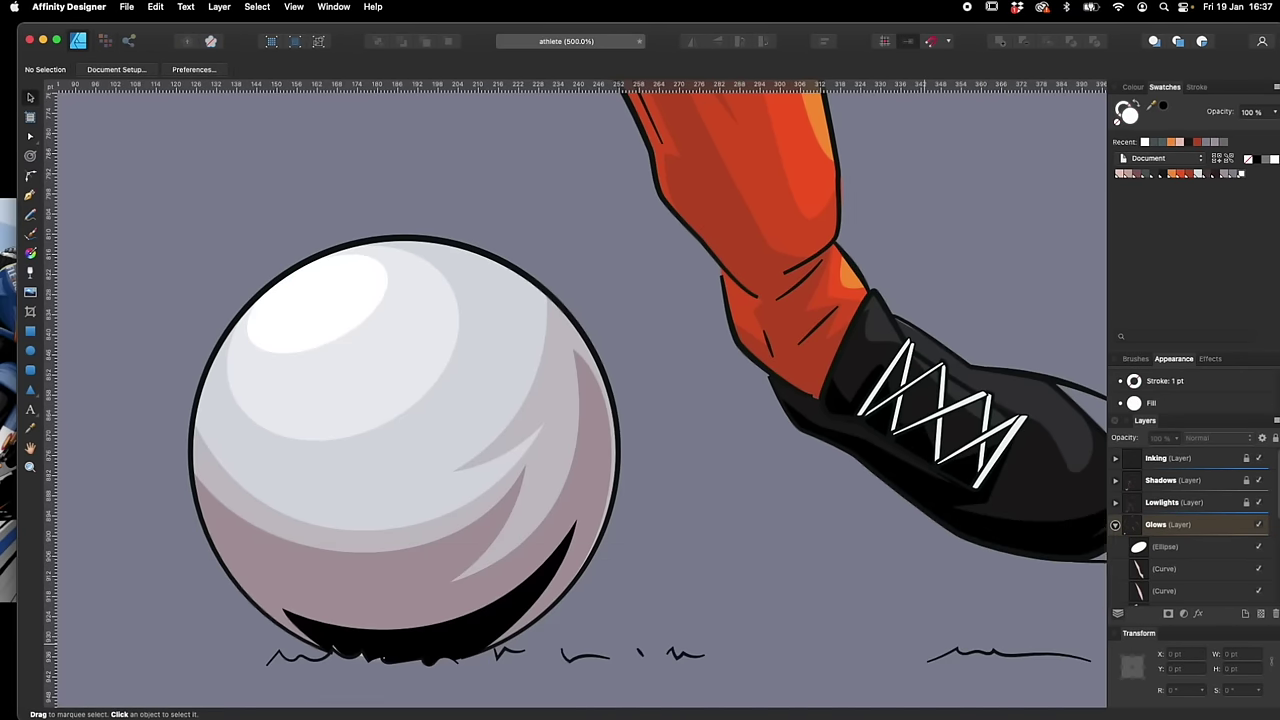
Lock the Glows layer and draw grey-green highlights on the left-hand boot in the Highlights layer
{"action": "left_click", "coordinate": [1115, 525]}
{"action": "left_click", "coordinate": [1246, 525]}
{"action": "left_click", "coordinate": [1172, 547]}
{"action": "key", "text": "super+d"}
{"action": "key", "text": "p"}
{"action": "left_click", "coordinate": [527, 382]}
{"action": "left_click", "coordinate": [534, 420]}
{"action": "left_click", "coordinate": [554, 411]}
{"action": "left_click", "coordinate": [737, 517]}
Draw a grey-green highlight around the ankle opening of the right-hand boot
{"action": "scroll", "coordinate": [582, 400], "scroll_direction": "right", "scroll_amount": 5}
{"action": "left_click", "coordinate": [766, 492]}
{"action": "left_click", "coordinate": [692, 510]}
{"action": "left_click", "coordinate": [757, 509]}
{"action": "left_click", "coordinate": [766, 492]}
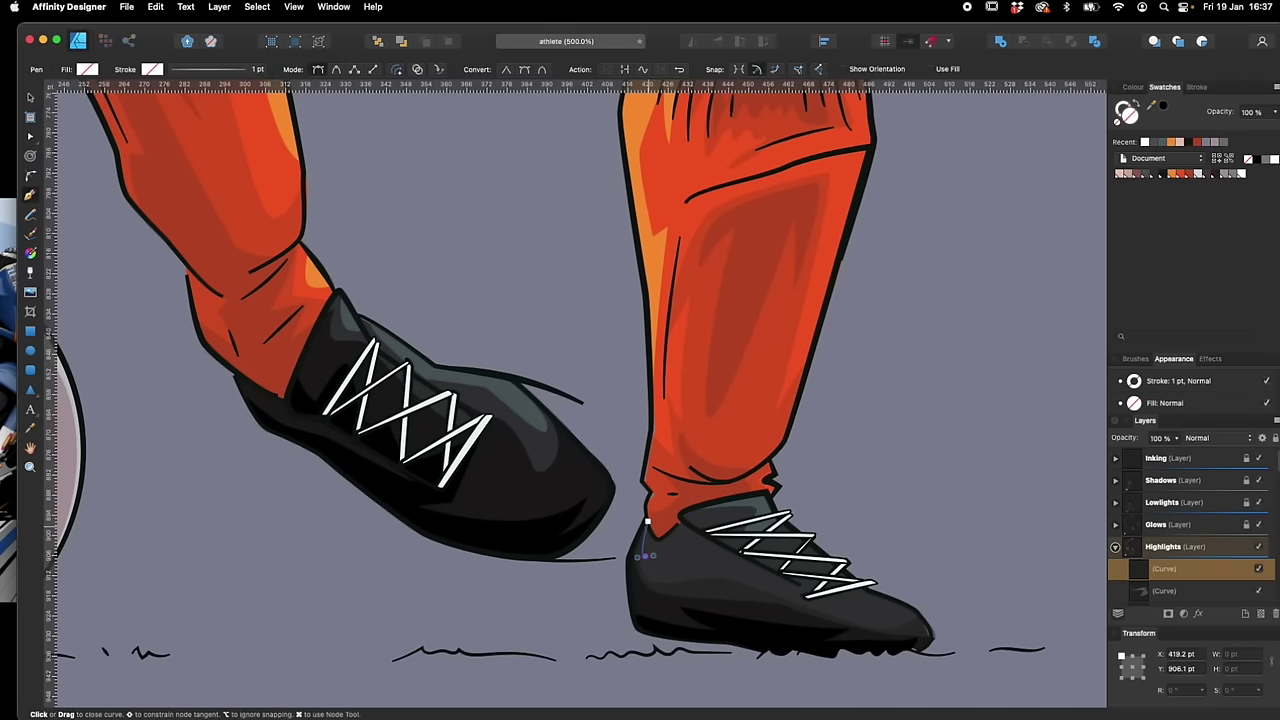
Draw the remaining highlights on the right-hand boot with the Pen tool and leave the drawing command
{"action": "scroll", "coordinate": [582, 400], "scroll_direction": "down", "scroll_amount": 5}
{"action": "left_click", "coordinate": [549, 466]}
{"action": "left_click", "coordinate": [577, 469]}
{"action": "left_click", "coordinate": [703, 506]}
{"action": "left_click", "coordinate": [623, 477]}
{"action": "left_click", "coordinate": [744, 519]}
{"action": "left_click", "coordinate": [817, 522]}
{"action": "key", "text": "Escape"}
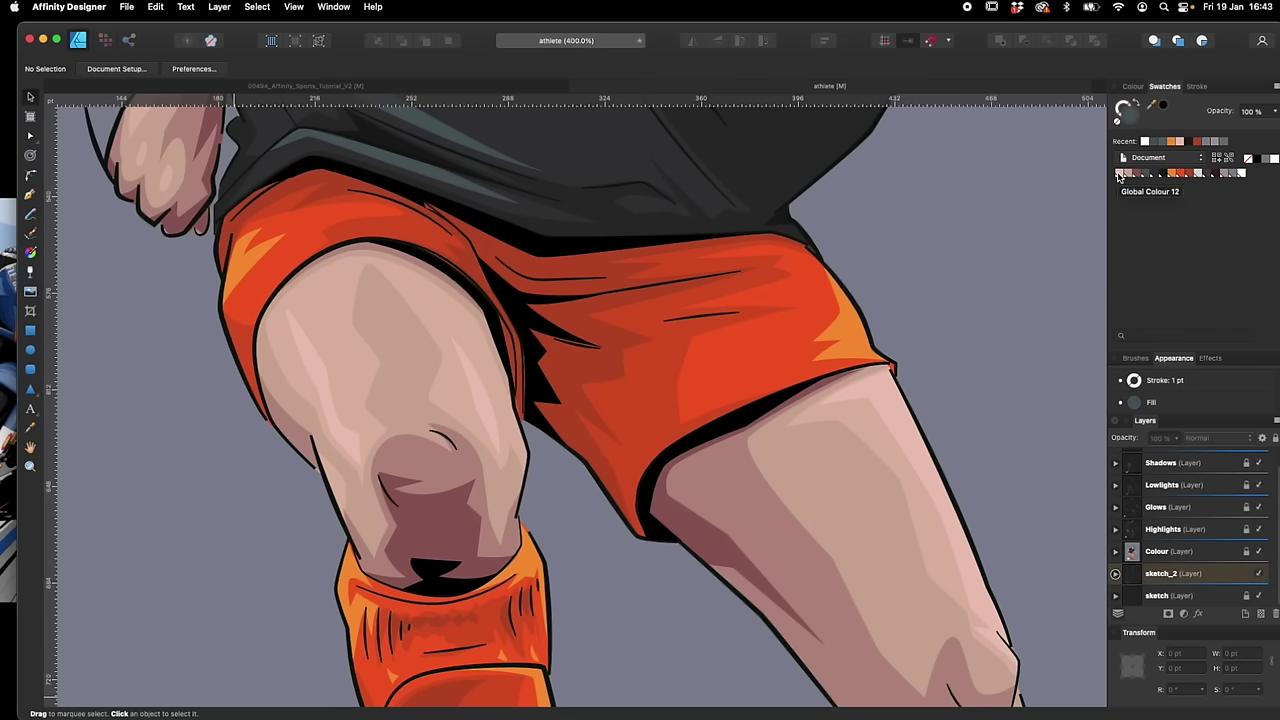
Change the light skin global colour to CMYK values 7, 17, 25, 0
{"action": "double_click", "coordinate": [1118, 176]}
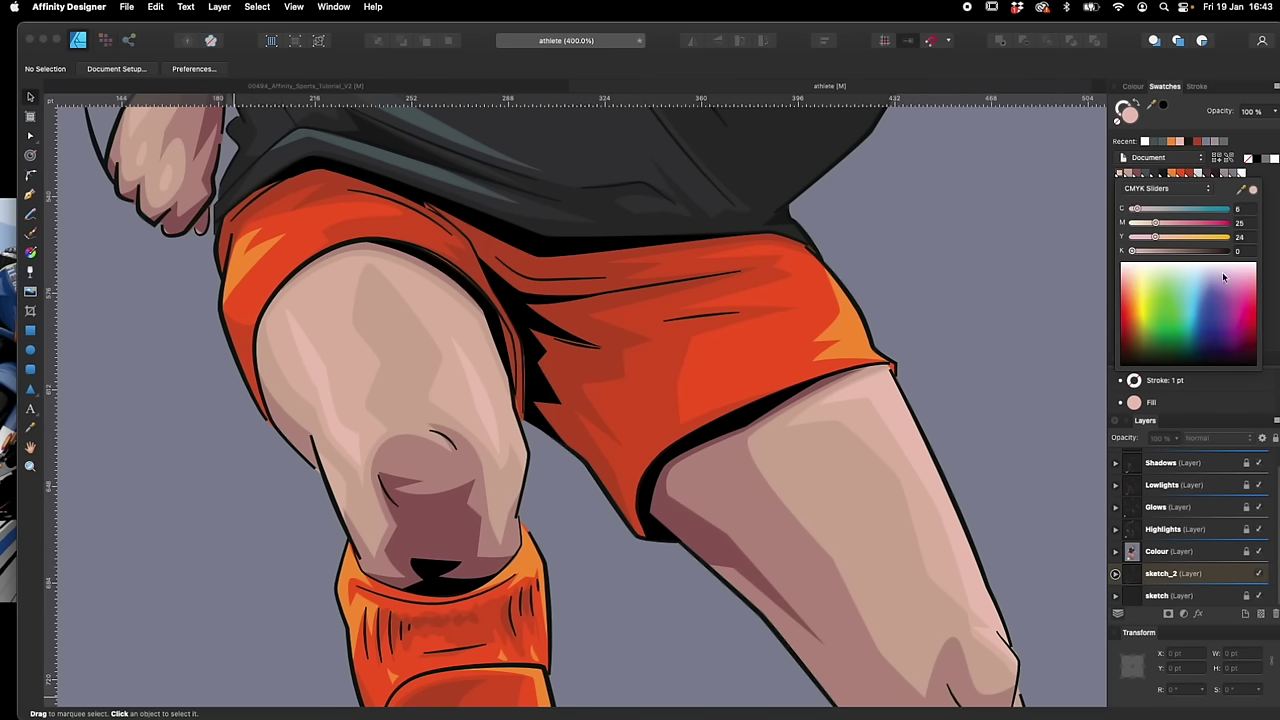
{"action": "left_click_drag", "start_coordinate": [1136, 254], "coordinate": [1134, 256]}
{"action": "mouse_move", "coordinate": [1158, 241]}
{"action": "left_mouse_down"}
{"action": "mouse_move", "coordinate": [1205, 240]}
{"action": "mouse_move", "coordinate": [1156, 239]}
{"action": "left_mouse_up"}
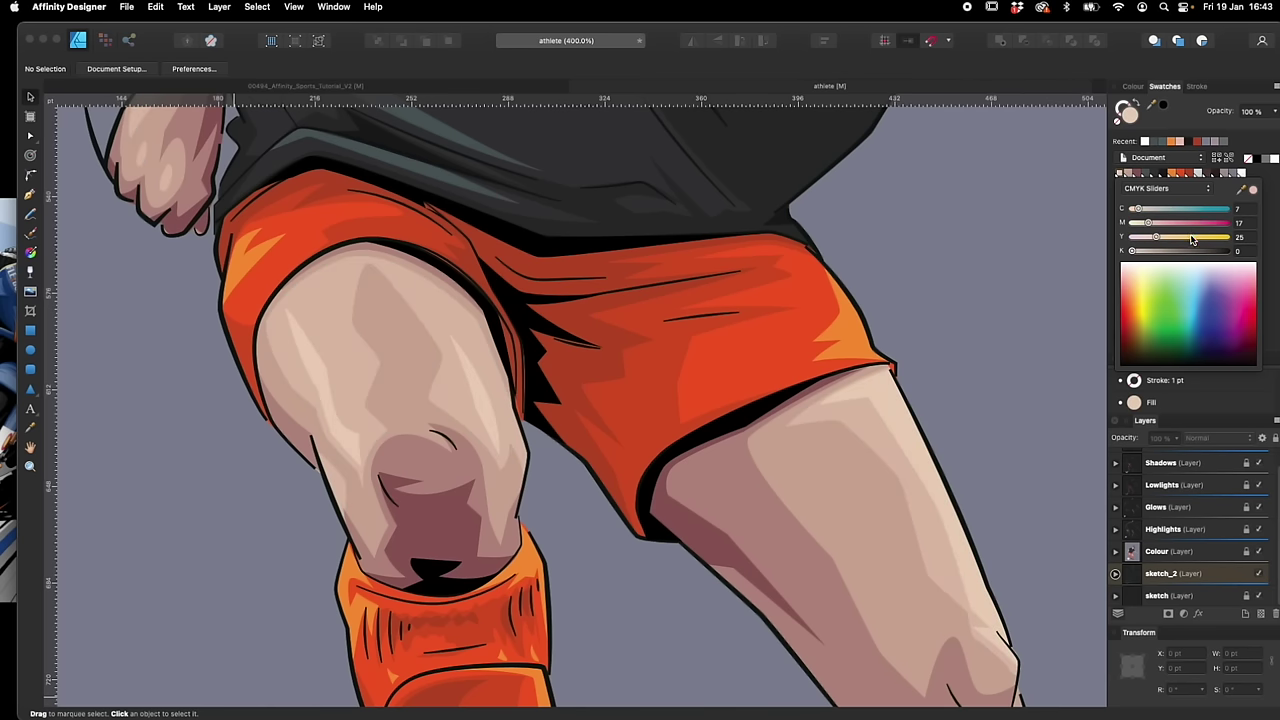
{"action": "left_click", "coordinate": [1066, 218]}
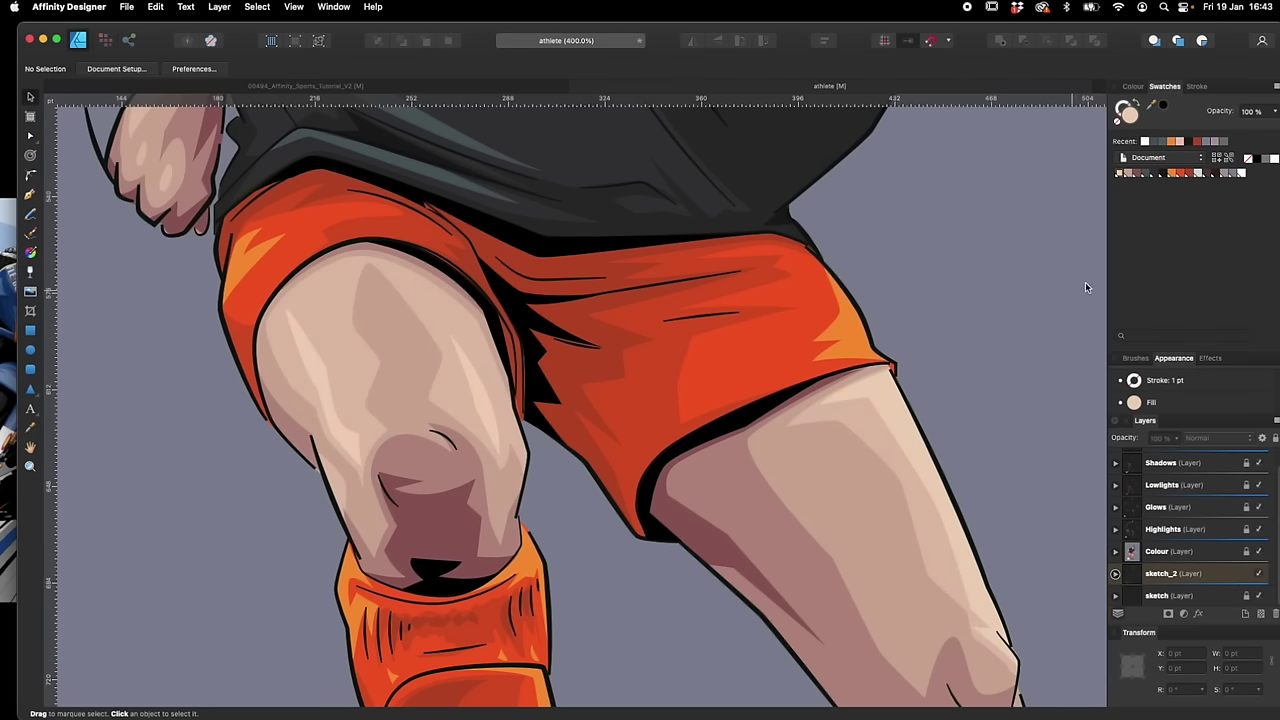
Adjust the orange highlight global colour to CMYK values 0, 49, 90, 0
{"action": "left_click", "coordinate": [1174, 175]}
{"action": "mouse_move", "coordinate": [1202, 222]}
{"action": "left_mouse_down"}
{"action": "mouse_move", "coordinate": [1158, 224]}
{"action": "mouse_move", "coordinate": [1203, 231]}
{"action": "left_mouse_up"}
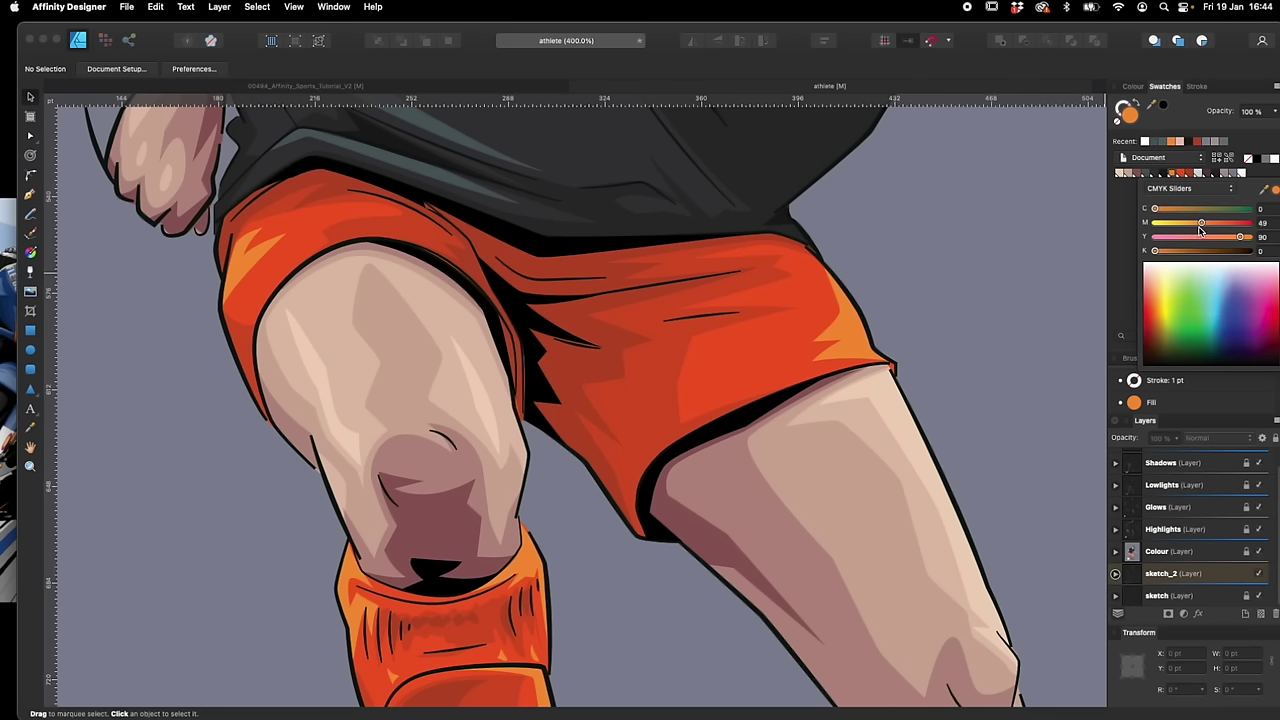
{"action": "left_click", "coordinate": [969, 353]}
Change the white global colour used for the ball highlights to a light yellow
{"action": "scroll", "coordinate": [940, 297], "scroll_direction": "down", "scroll_amount": 10}
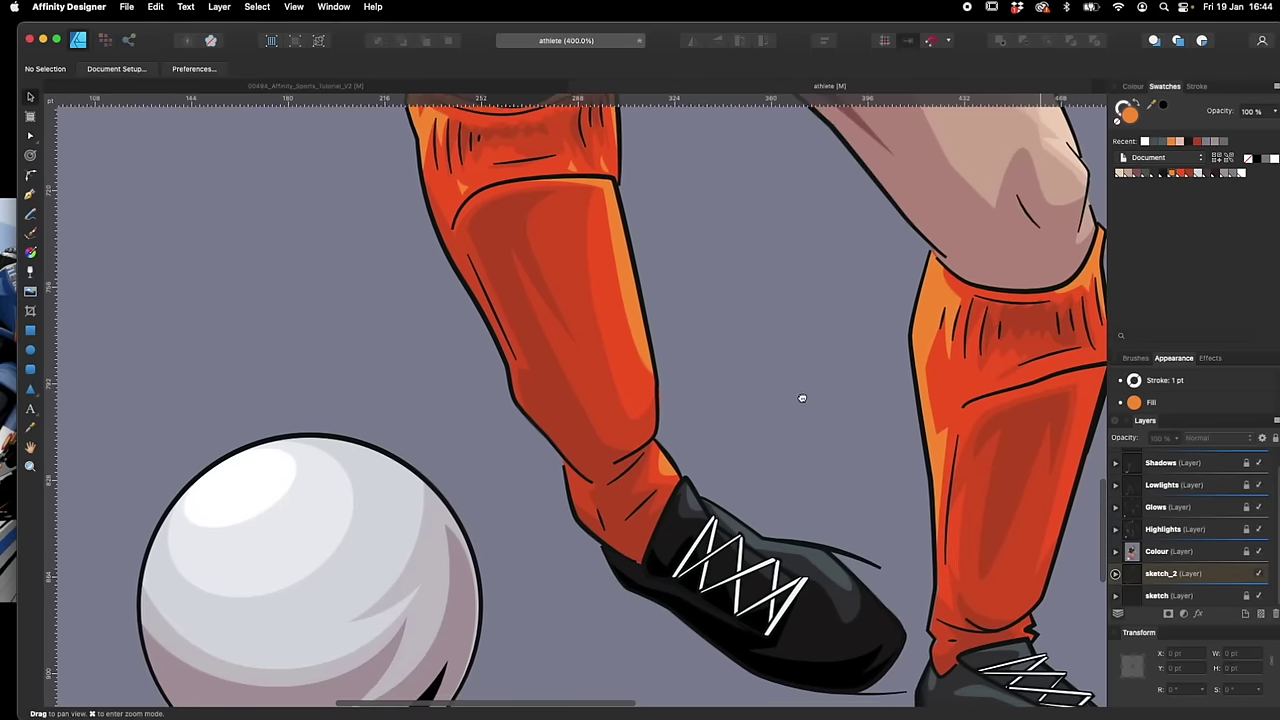
{"action": "left_click_drag", "start_coordinate": [802, 398], "coordinate": [800, 402]}
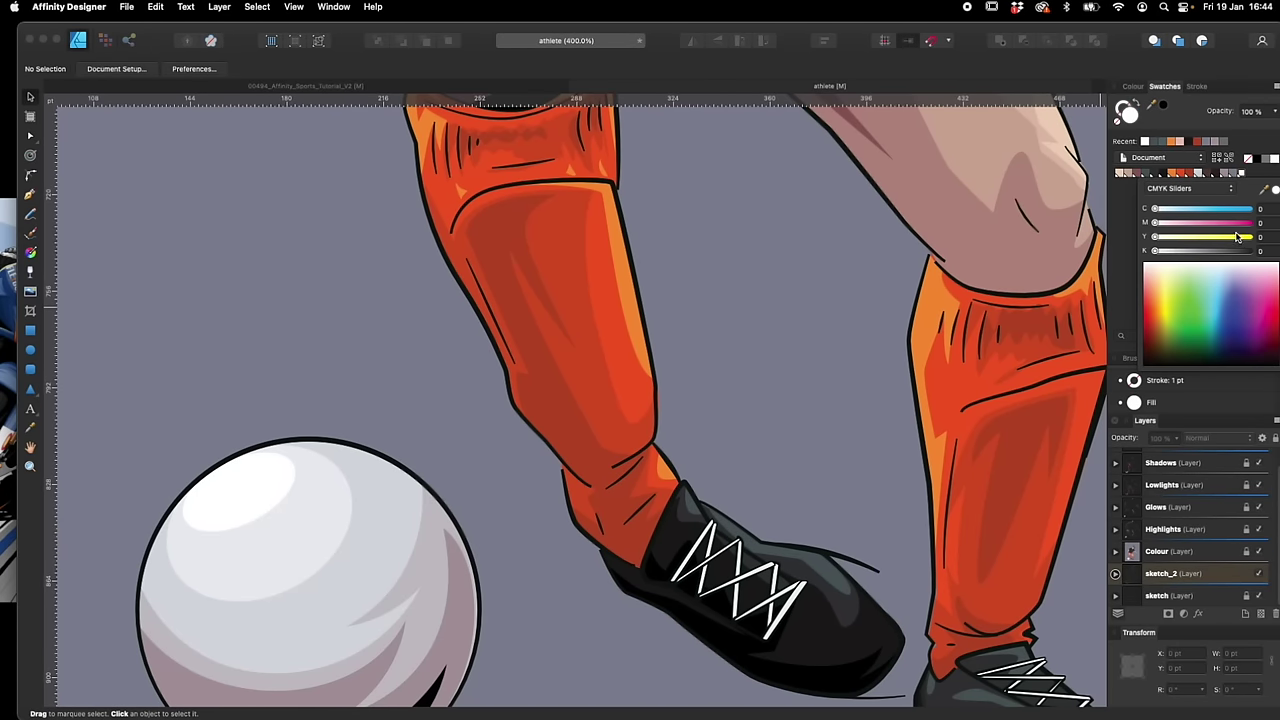
{"action": "mouse_move", "coordinate": [1163, 243]}
{"action": "left_mouse_down"}
{"action": "mouse_move", "coordinate": [1238, 240]}
{"action": "mouse_move", "coordinate": [1163, 248]}
{"action": "left_mouse_up"}
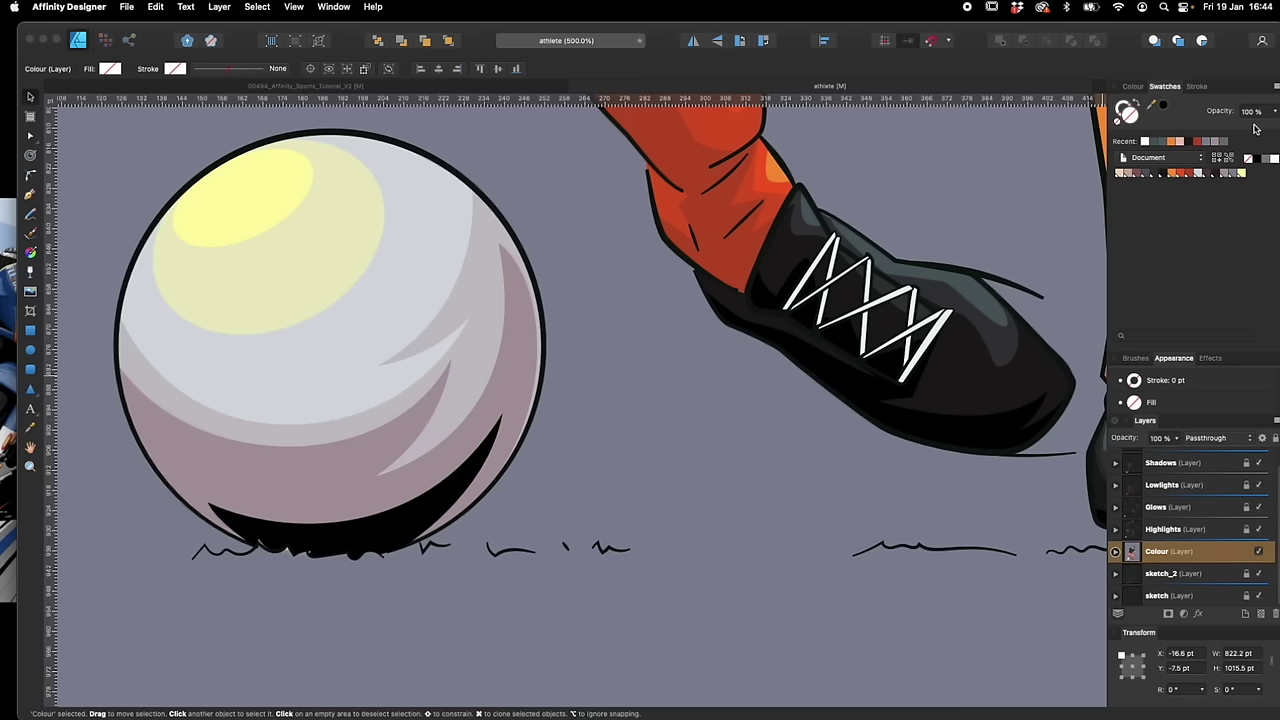
Add a green global colour with CMYK values 79, 36, 83, 21 to the document swatches
{"action": "left_click", "coordinate": [1275, 89]}
{"action": "left_click", "coordinate": [1166, 94]}
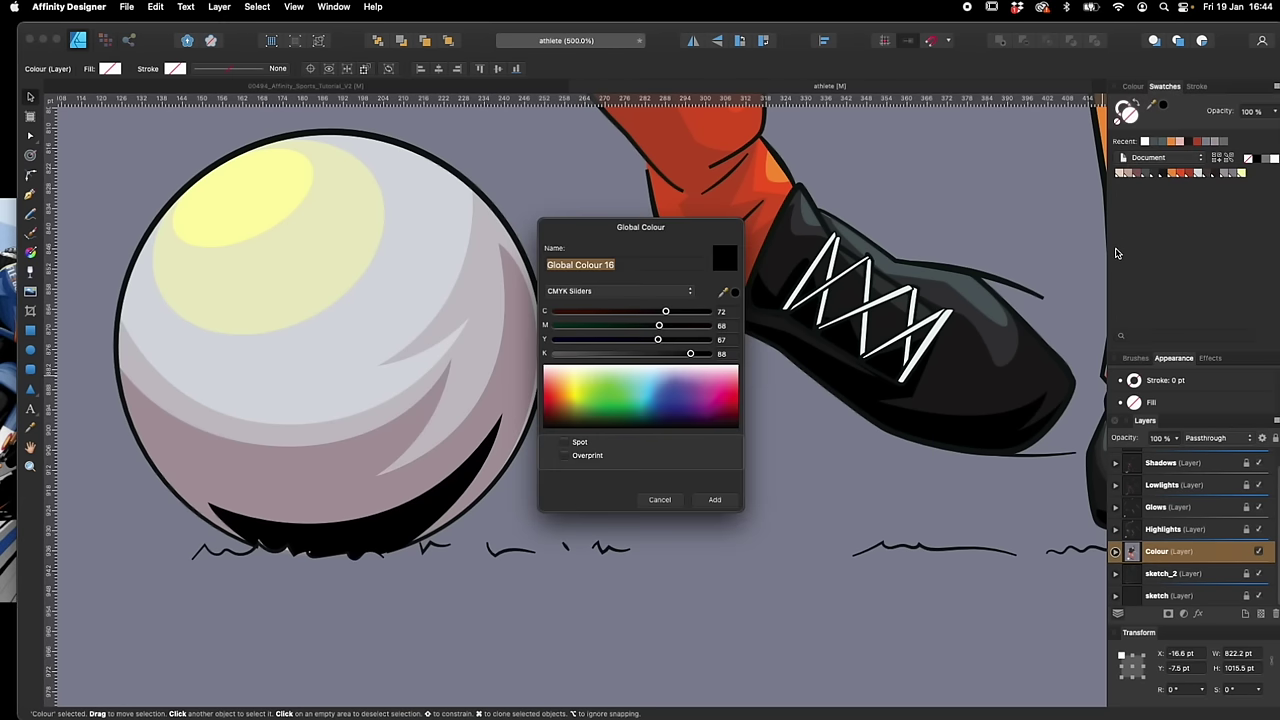
{"action": "left_click_drag", "start_coordinate": [690, 354], "coordinate": [545, 371]}
{"action": "mouse_move", "coordinate": [660, 326]}
{"action": "left_mouse_down"}
{"action": "mouse_move", "coordinate": [610, 333]}
{"action": "mouse_move", "coordinate": [678, 313]}
{"action": "left_mouse_up"}
{"action": "left_click_drag", "start_coordinate": [660, 340], "coordinate": [683, 340]}
{"action": "left_click", "coordinate": [596, 356]}
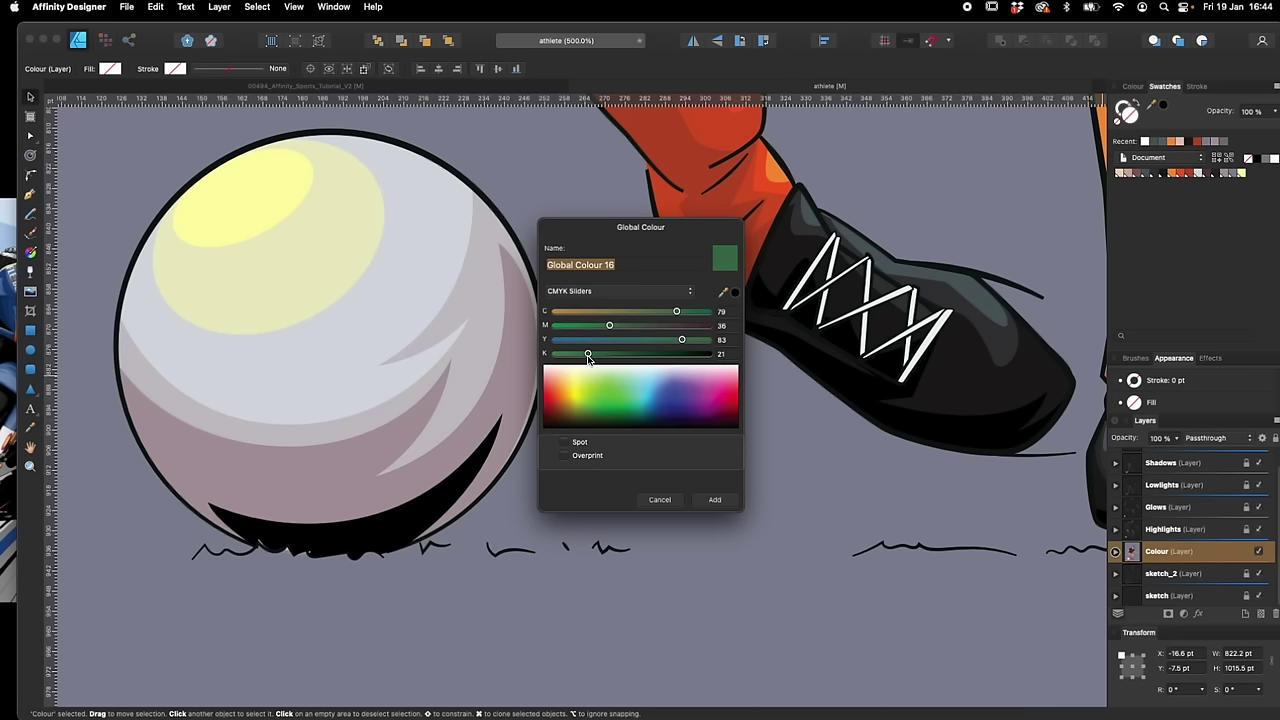
{"action": "left_click", "coordinate": [715, 499]}
Draw a jagged grass patch about 327 pt wide beneath the ball and boots with the Pencil tool and fill it with the green global colour
{"action": "left_click", "coordinate": [722, 588]}
{"action": "scroll", "coordinate": [730, 598], "scroll_direction": "down", "scroll_amount": 3}
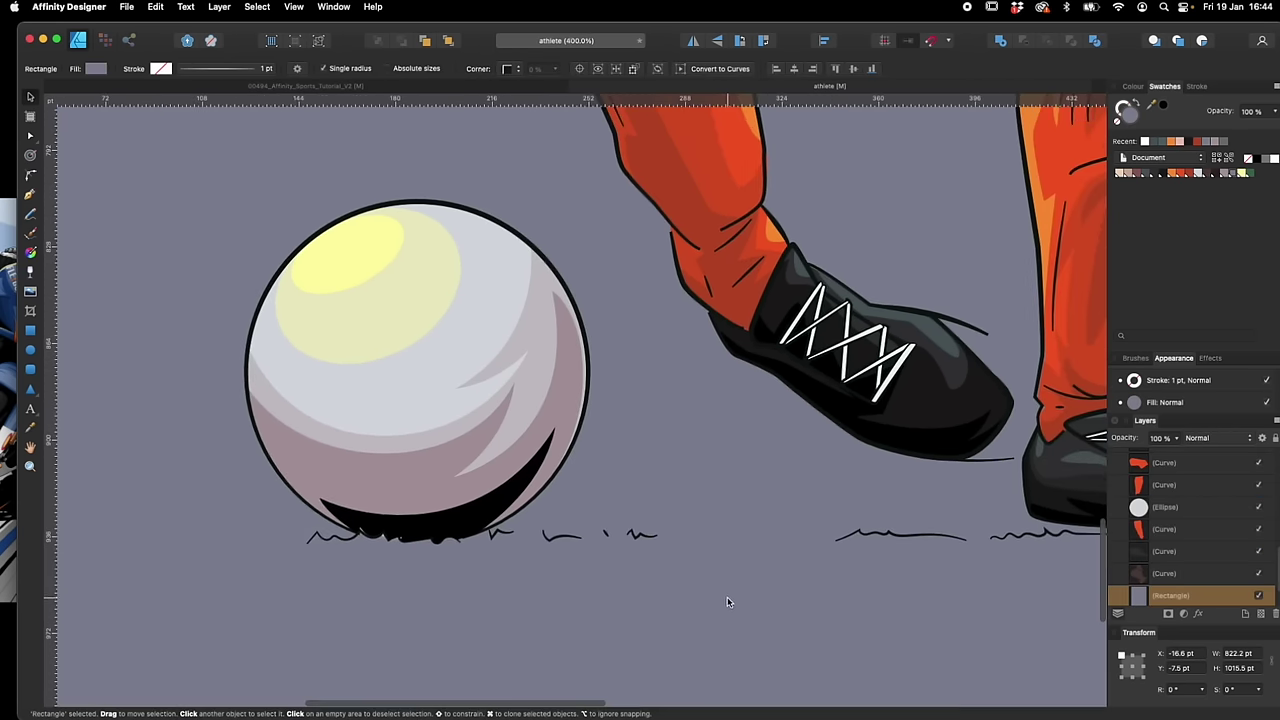
{"action": "key", "text": "n"}
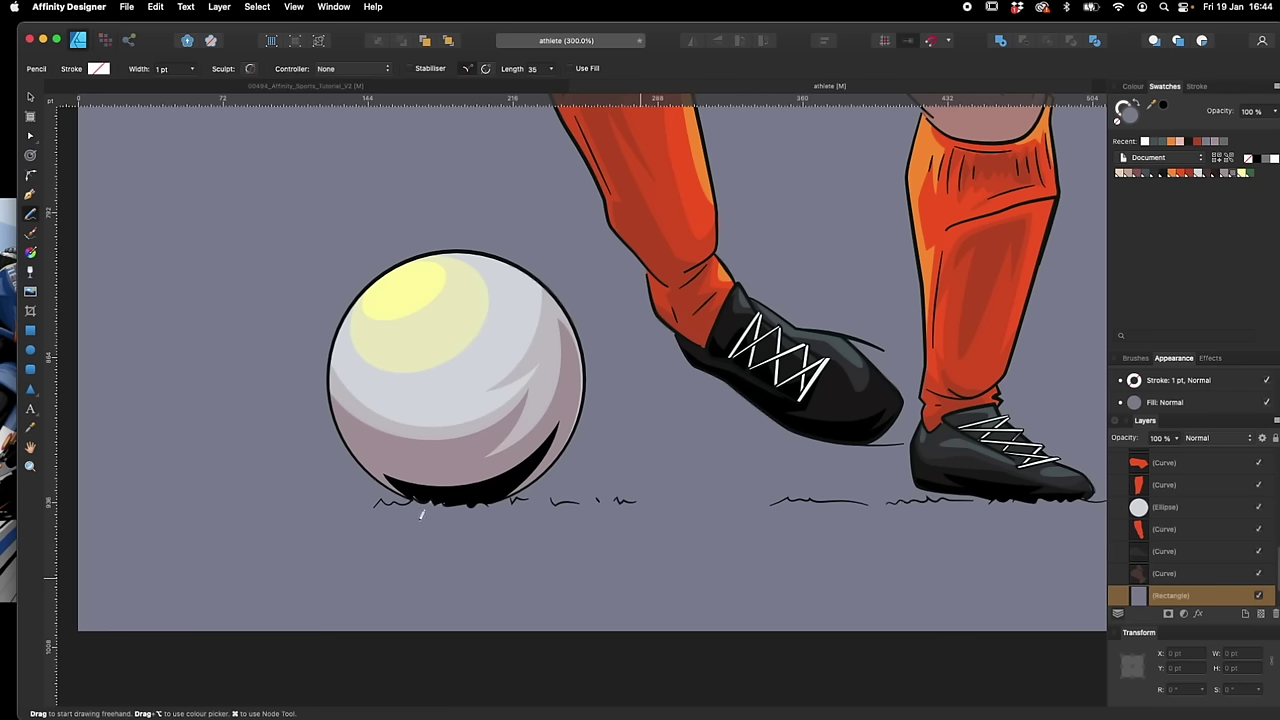
{"action": "left_click_drag", "start_coordinate": [443, 513], "coordinate": [724, 519]}
{"action": "left_click", "coordinate": [1243, 173]}
{"action": "scroll", "coordinate": [886, 531], "scroll_direction": "right", "scroll_amount": 3}
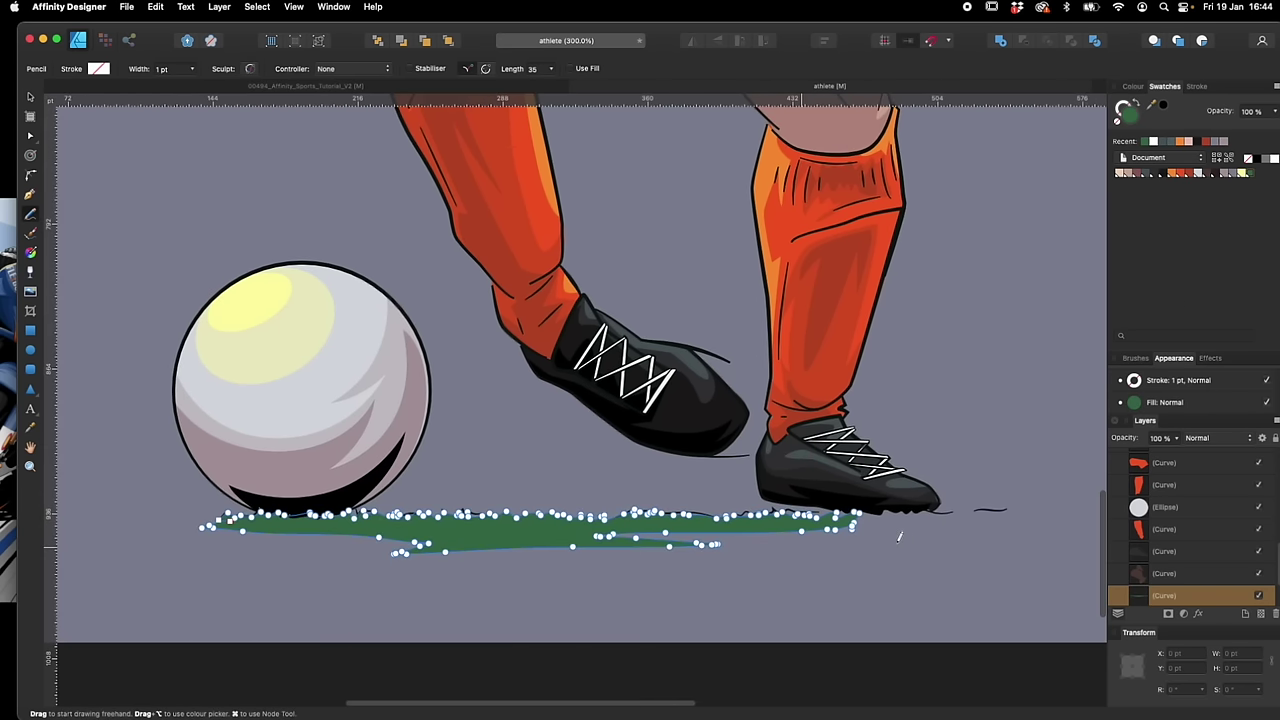
{"action": "key", "text": "v"}
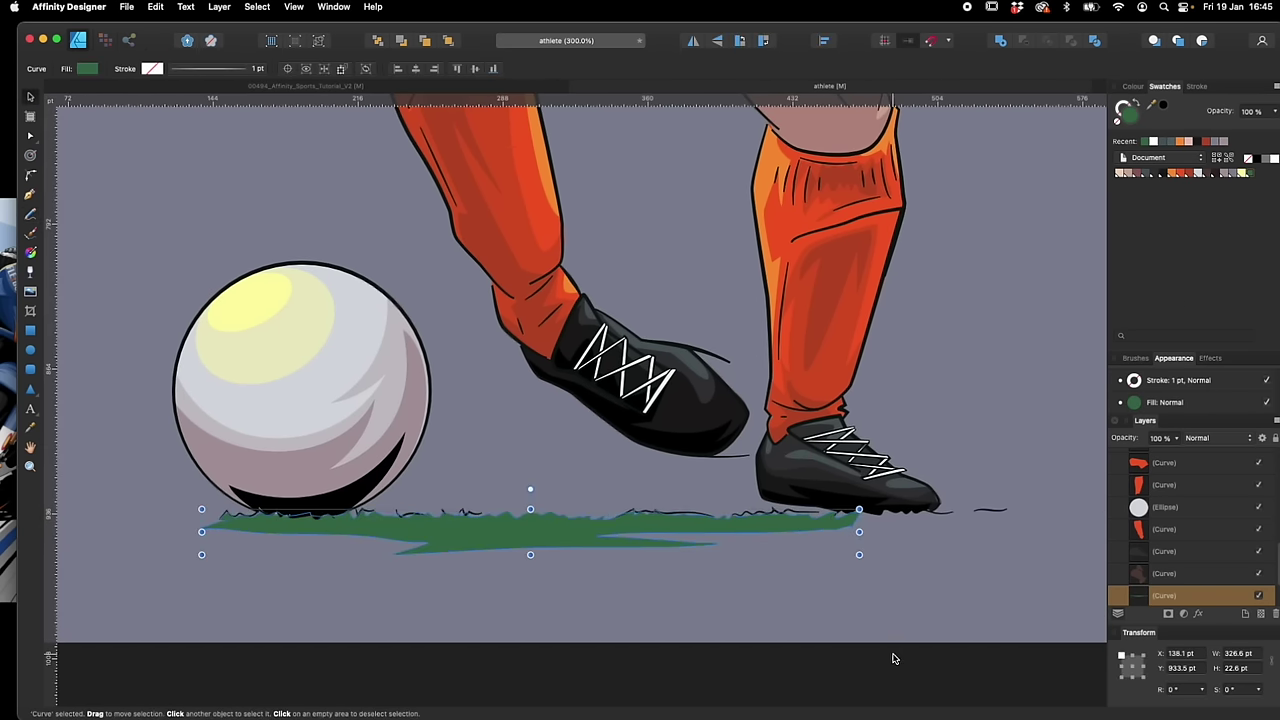
{"action": "left_click", "coordinate": [884, 551]}
{"action": "left_click", "coordinate": [795, 534]}
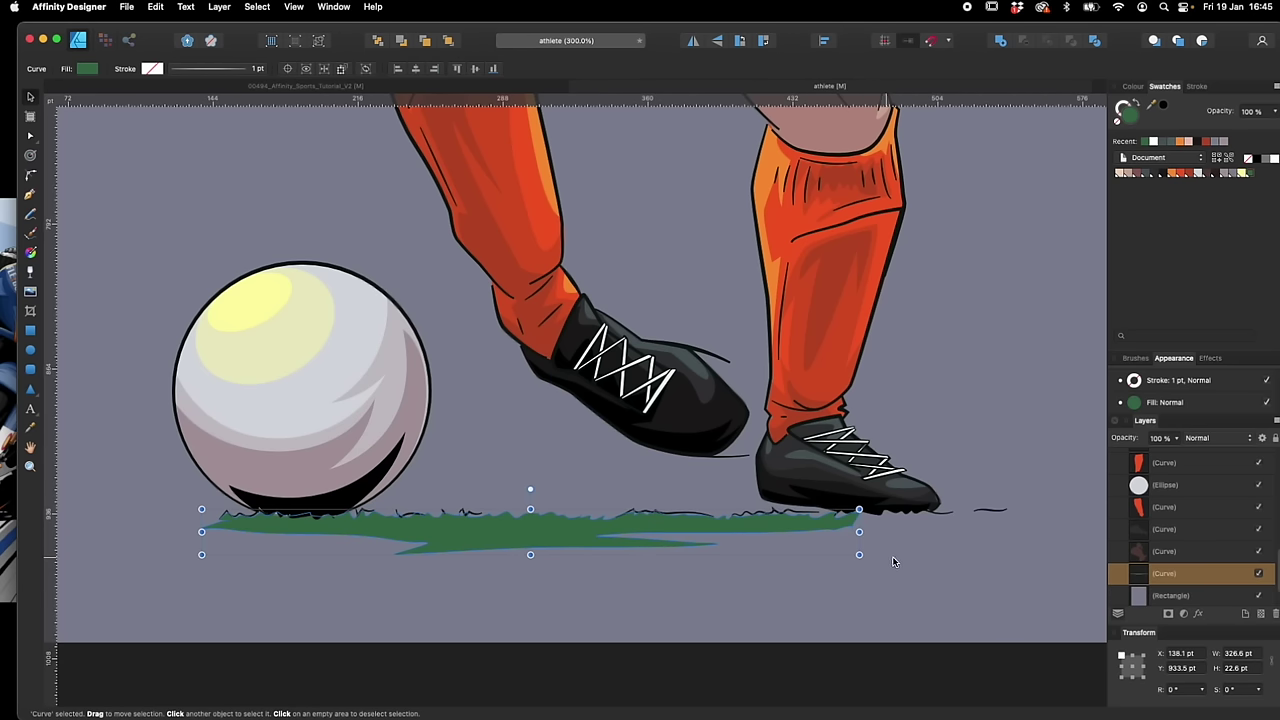
Draw a second grass patch freehand extending past the toe of the standing boot and fill it with the green global colour
{"action": "key", "text": "n"}
{"action": "key", "text": "super+d"}
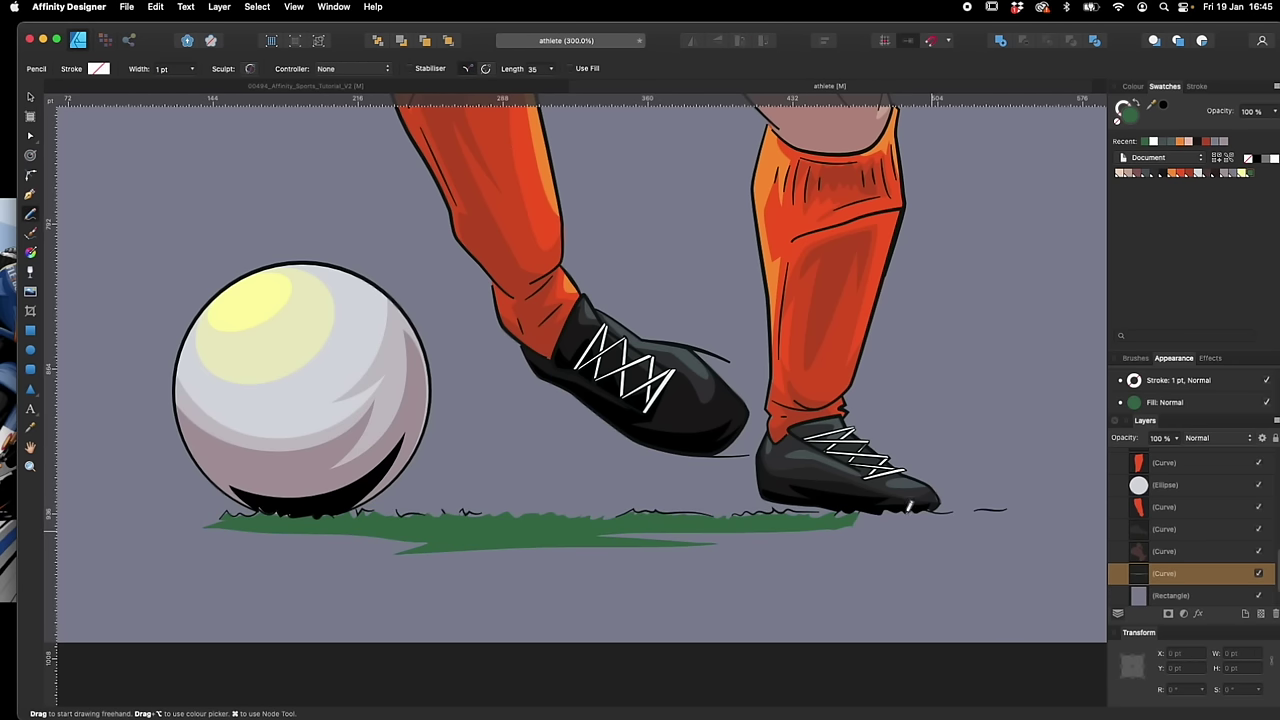
{"action": "left_click_drag", "start_coordinate": [1008, 505], "coordinate": [1016, 506]}
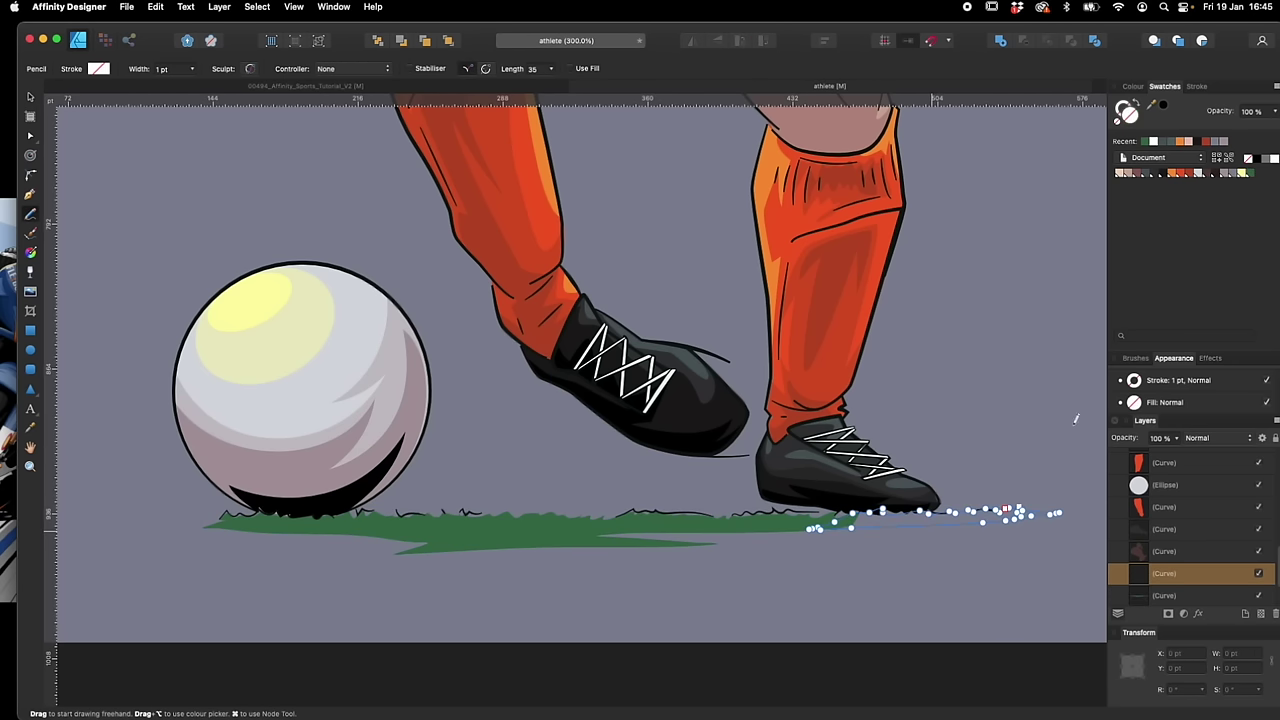
{"action": "left_click", "coordinate": [1250, 173]}
{"action": "key", "text": "v"}
{"action": "left_click", "coordinate": [851, 590]}
Try filling the ball with the light yellow global colour and setting that colour's yellow value to 0
{"action": "scroll", "coordinate": [862, 588], "scroll_direction": "left", "scroll_amount": 2}
{"action": "scroll", "coordinate": [862, 588], "scroll_direction": "down", "scroll_amount": 1}
{"action": "key", "text": "super+equal"}
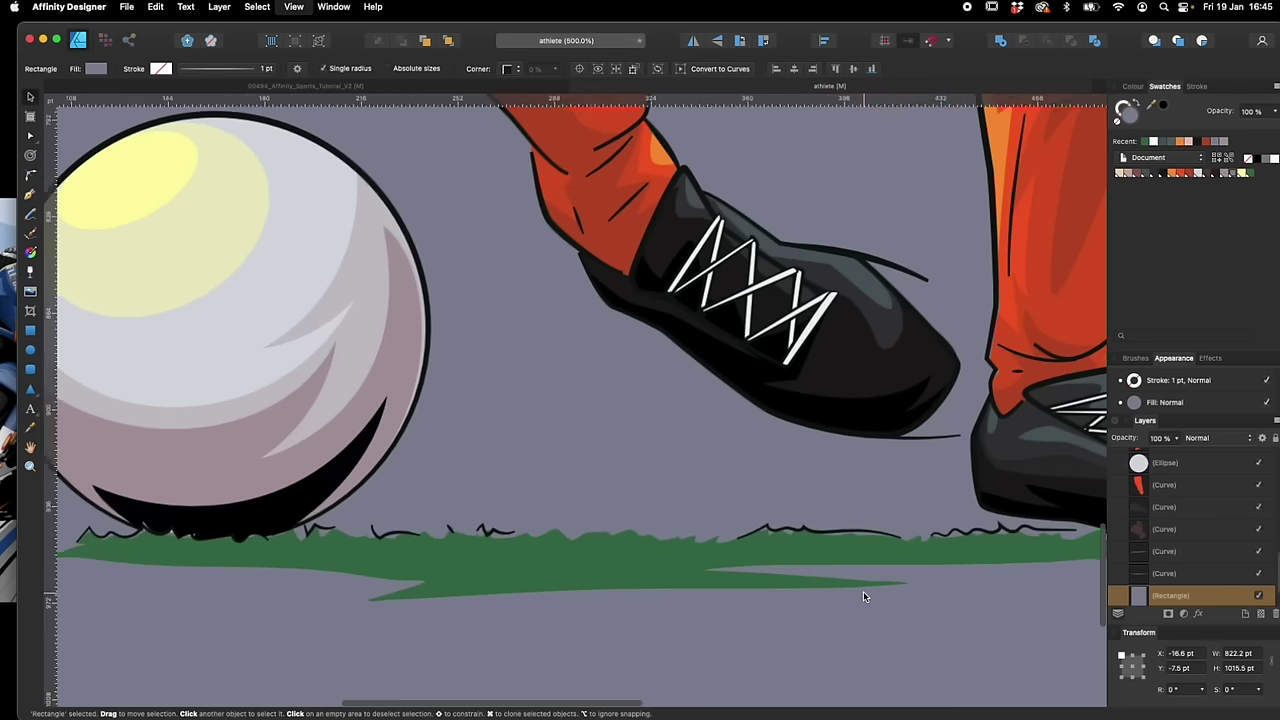
{"action": "key", "text": "space"}
{"action": "left_click_drag", "start_coordinate": [686, 571], "coordinate": [900, 643]}
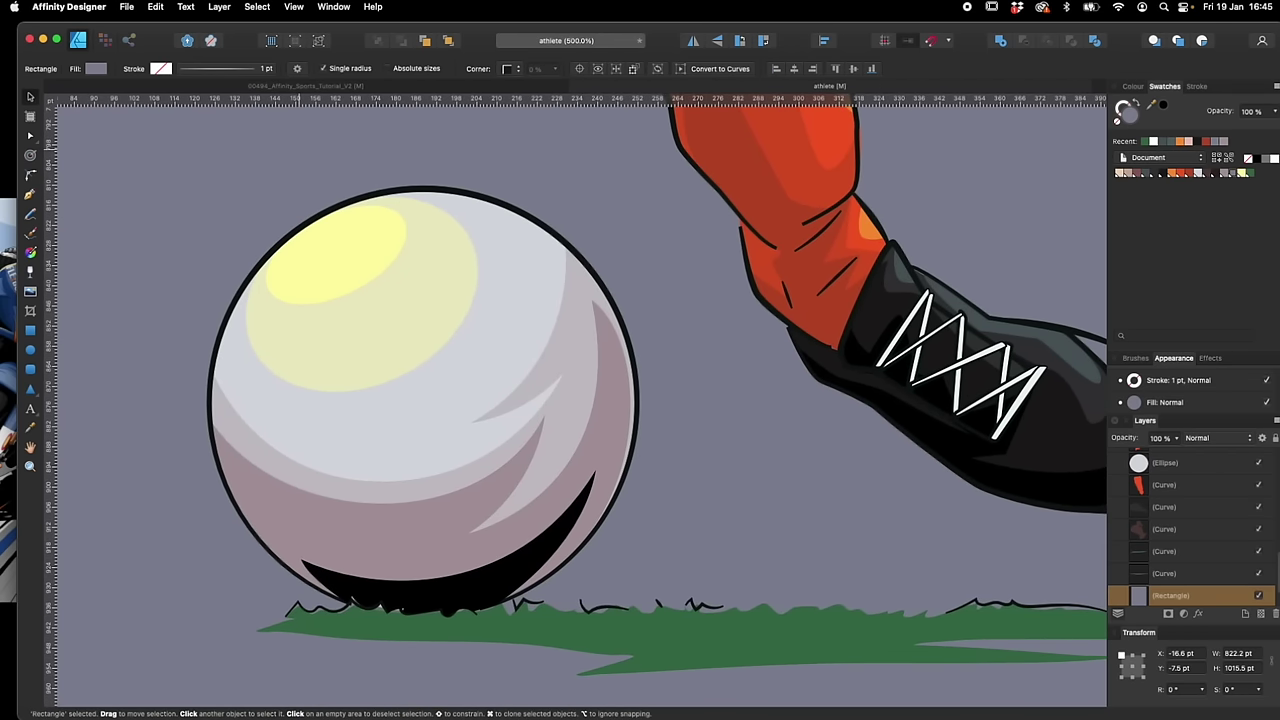
{"action": "left_click", "coordinate": [501, 370]}
{"action": "key", "text": "space"}
{"action": "left_click_drag", "start_coordinate": [501, 370], "coordinate": [580, 433]}
{"action": "double_click", "coordinate": [1242, 173]}
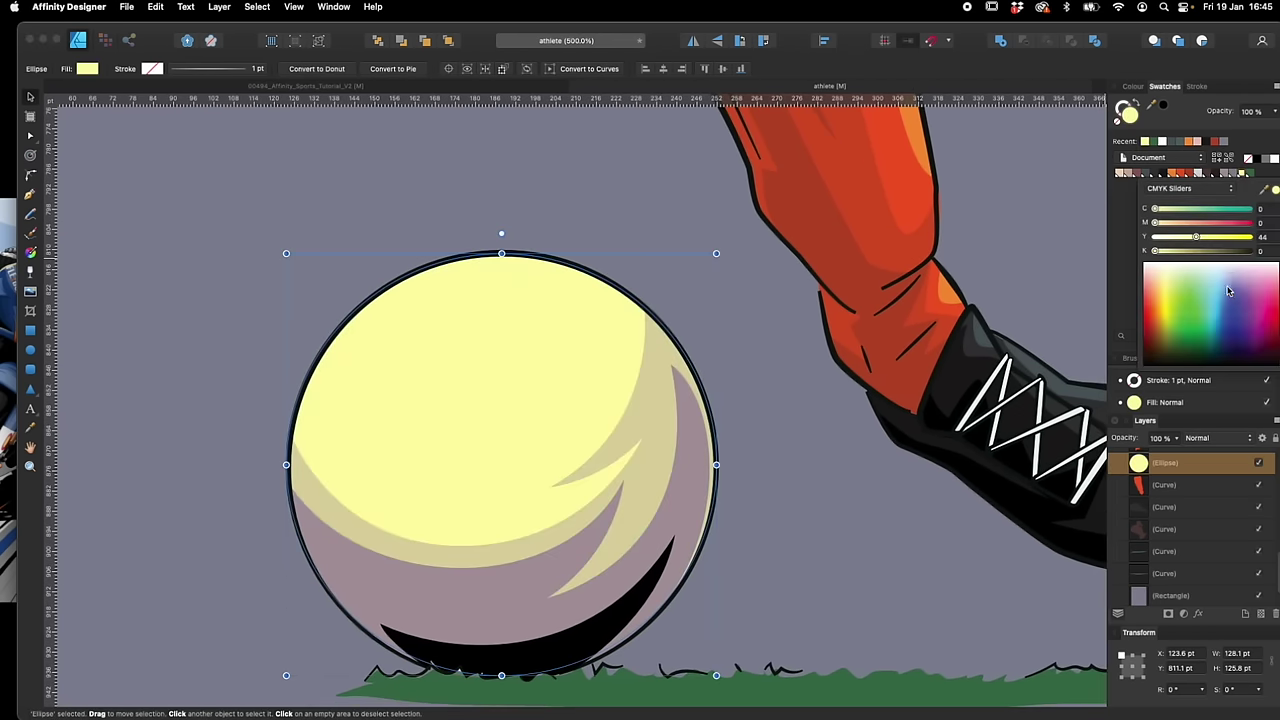
{"action": "left_click_drag", "start_coordinate": [1198, 238], "coordinate": [1155, 237]}
{"action": "left_click", "coordinate": [871, 466]}
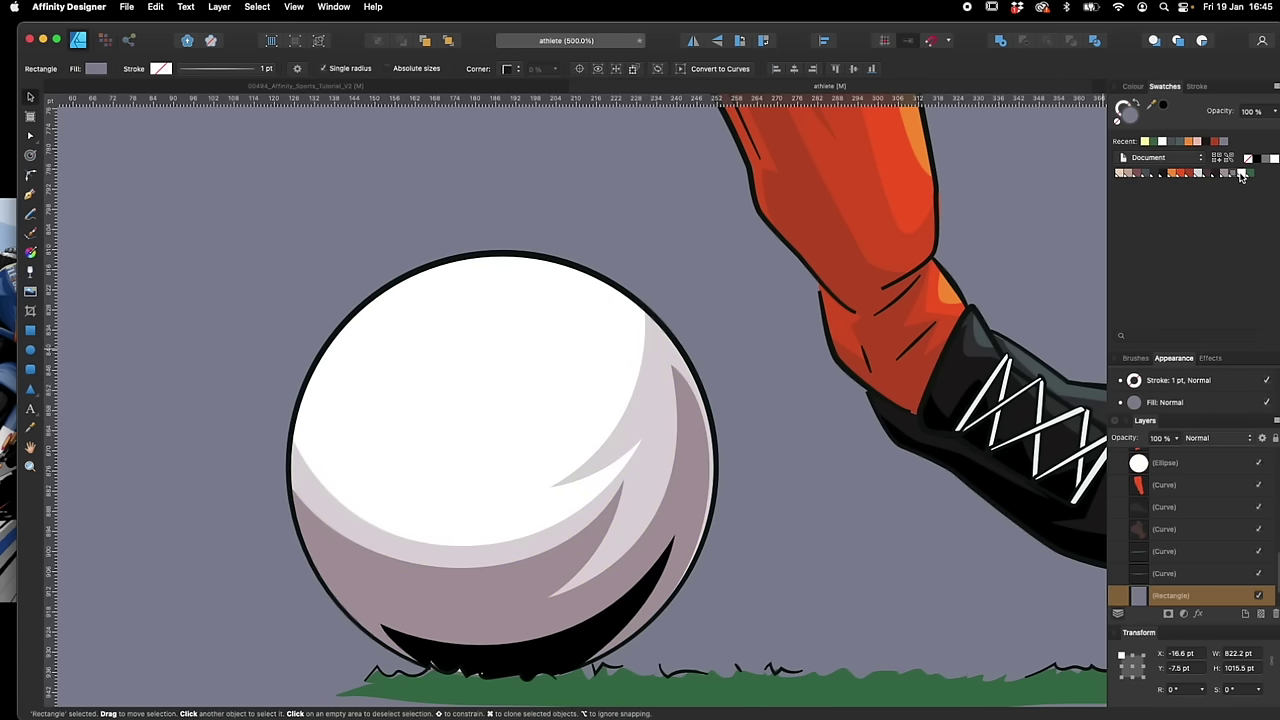
Undo the ball's fill and the global colour edit
{"action": "left_click", "coordinate": [533, 385]}
{"action": "left_click", "coordinate": [876, 558]}
{"action": "key", "text": "super+z"}
{"action": "key", "text": "super+z"}
{"action": "key", "text": "super+z"}
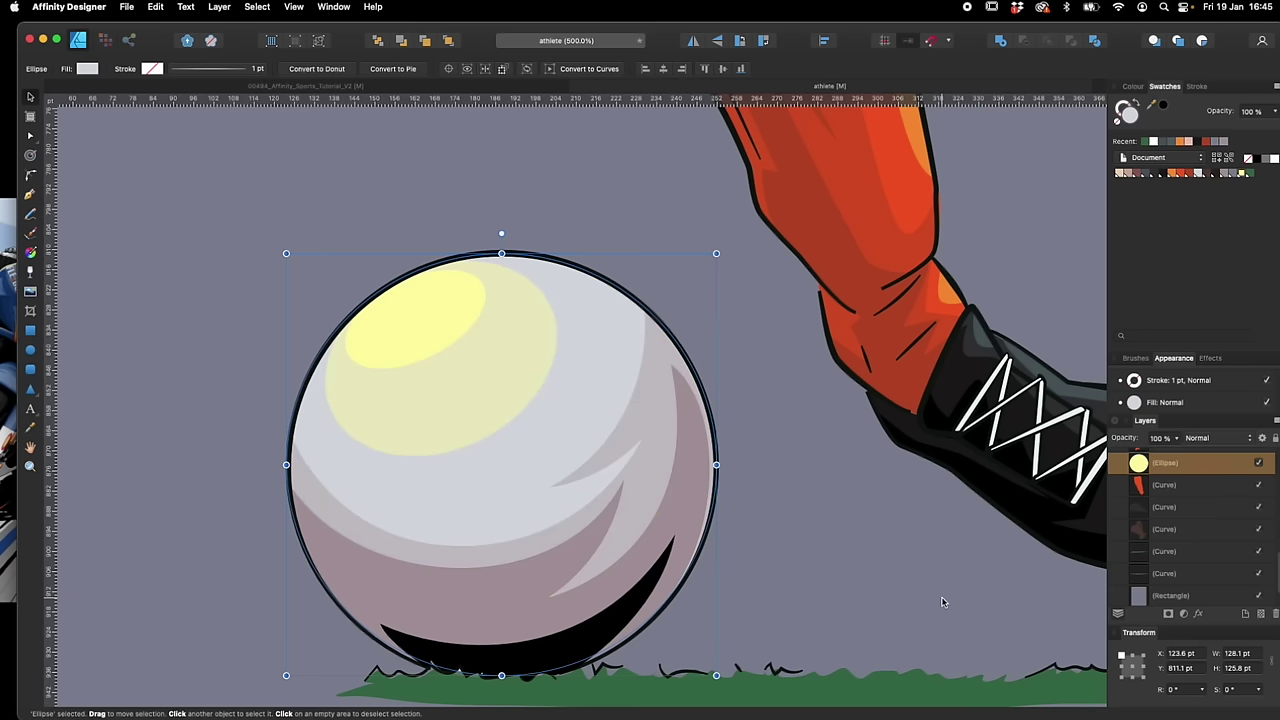
Draw a closed, curved five-pointed star about 63 by 45 pt on the ball's upper right with the Pen tool
{"action": "left_click", "coordinate": [941, 601]}
{"action": "left_click", "coordinate": [491, 324]}
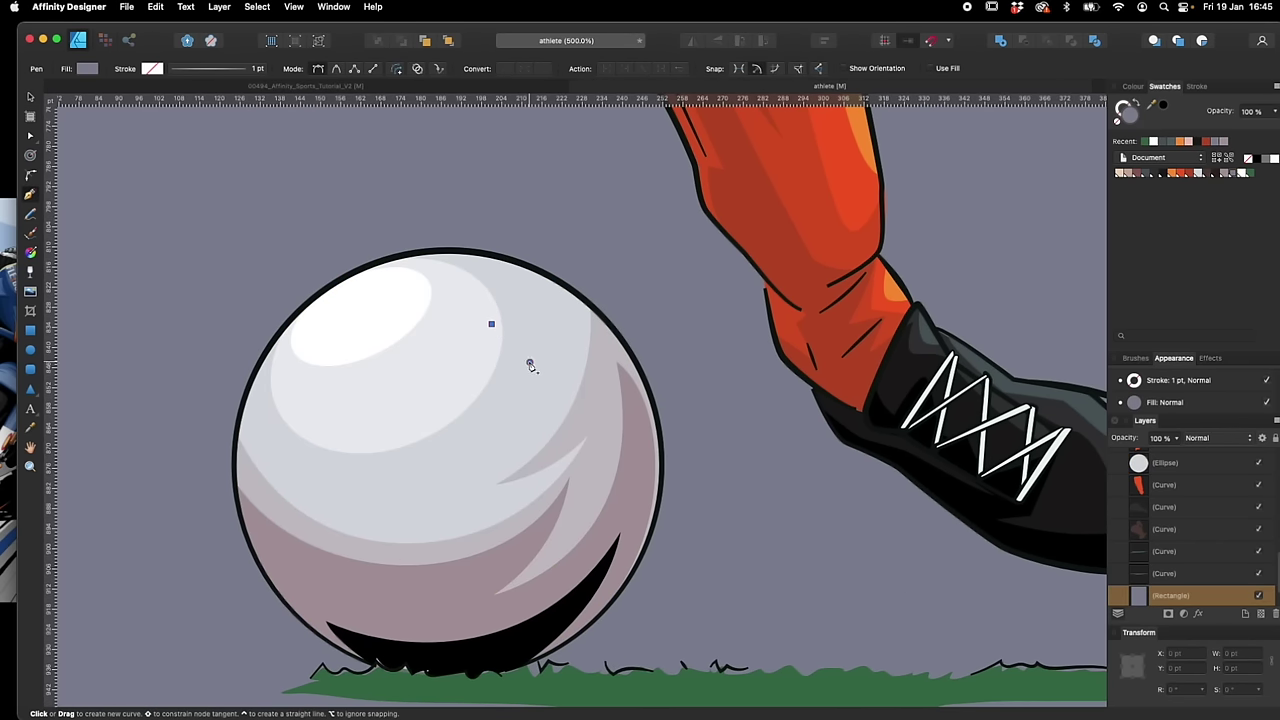
{"action": "left_click", "coordinate": [529, 361]}
{"action": "left_click", "coordinate": [428, 411]}
{"action": "left_click", "coordinate": [536, 410]}
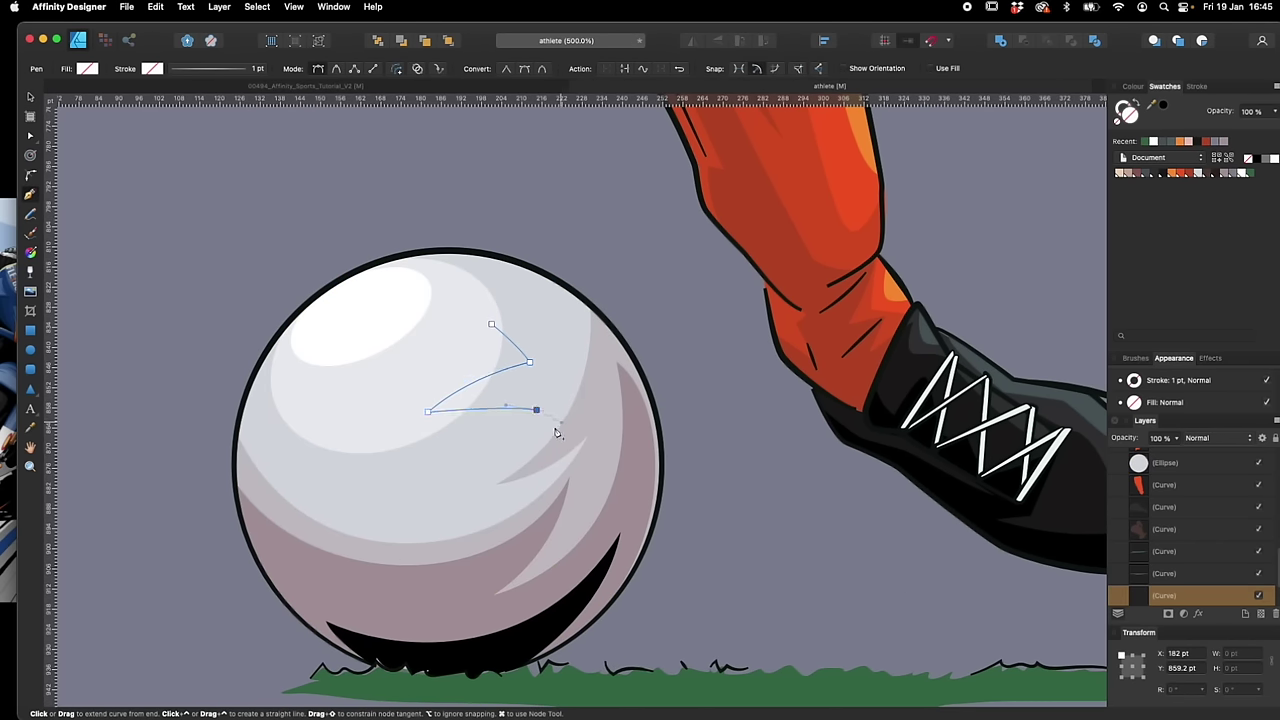
{"action": "left_click", "coordinate": [539, 474]}
{"action": "left_click_drag", "start_coordinate": [581, 412], "coordinate": [570, 342]}
{"action": "left_click", "coordinate": [492, 325]}
Give the star a 3 pt stroke in the dark Shirt_Shadows colour and bring it to the front of its layer
{"action": "left_click", "coordinate": [1155, 175]}
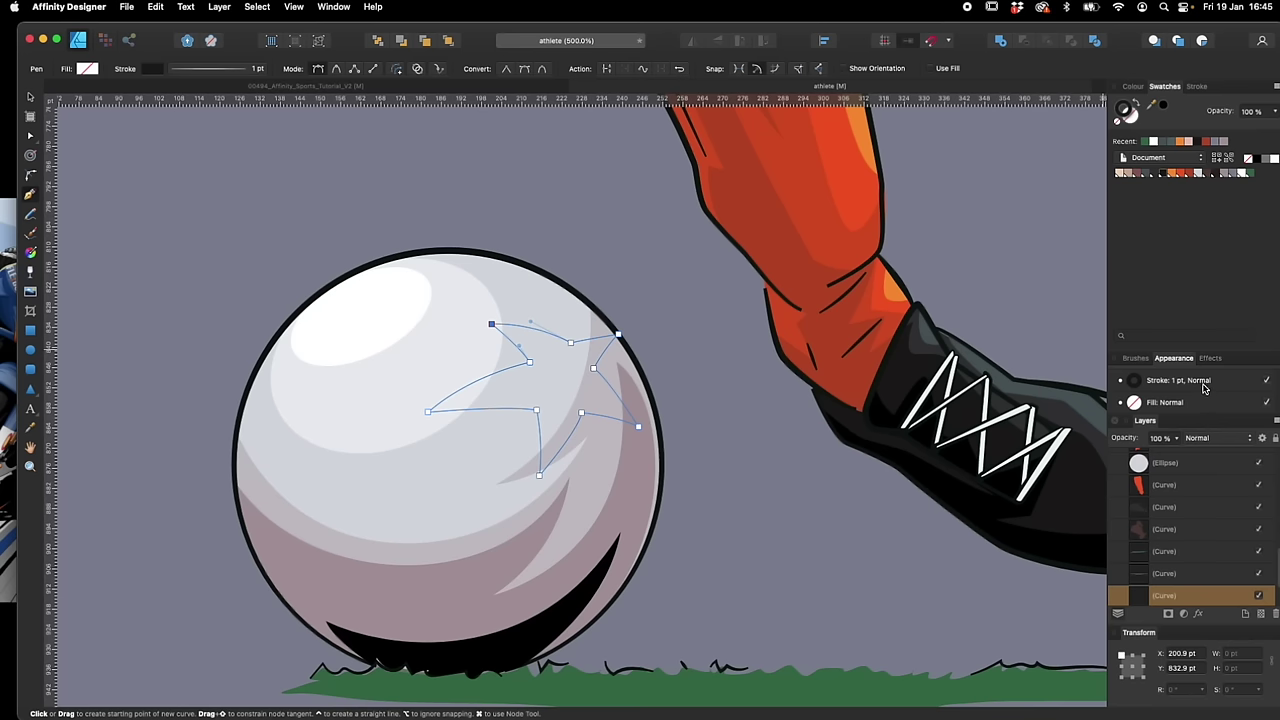
{"action": "left_click", "coordinate": [1197, 87]}
{"action": "key", "text": "Up"}
{"action": "key", "text": "Up"}
{"action": "key", "text": "Up"}
{"action": "key", "text": "Up"}
{"action": "key", "text": "Up"}
{"action": "key", "text": "Up"}
{"action": "key", "text": "Down"}
{"action": "key", "text": "Down"}
{"action": "key", "text": "Down"}
{"action": "key", "text": "Down"}
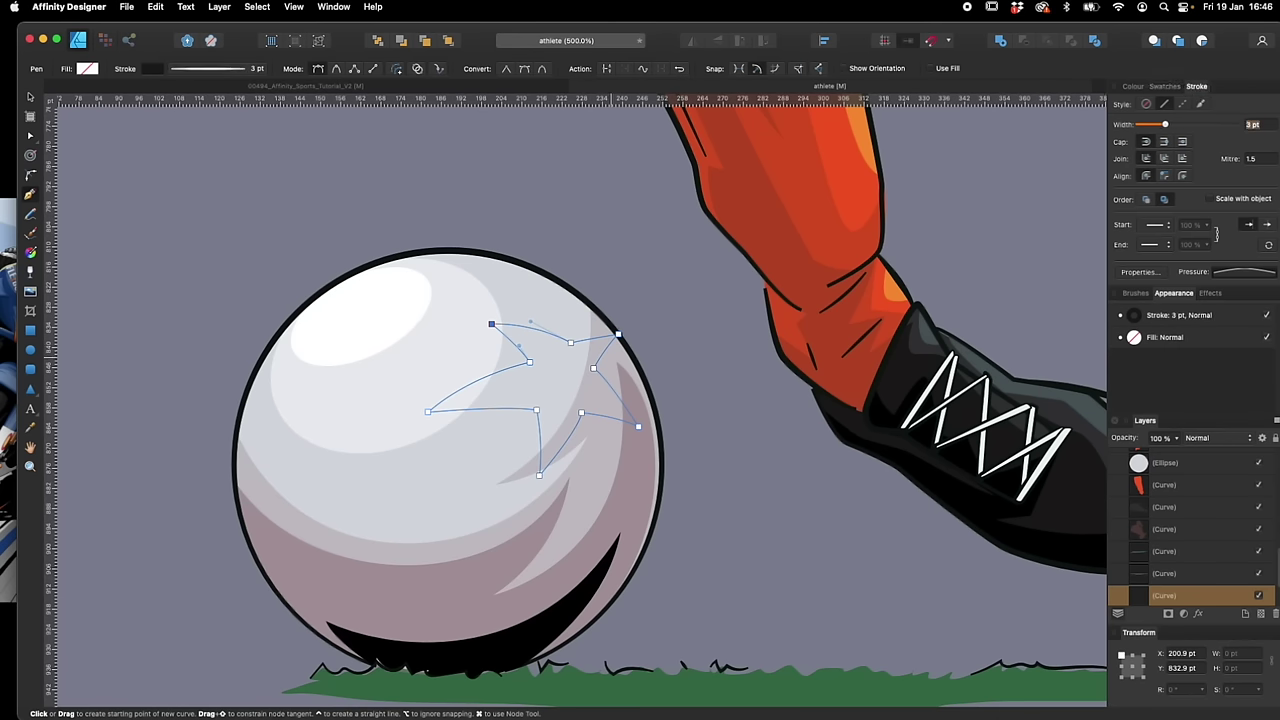
{"action": "key", "text": "shift+super+]"}
{"action": "key", "text": "v"}
Add a blue global colour with CMYK values 87, 33, 0, 0 to the document swatches
{"action": "left_click", "coordinate": [1133, 87]}
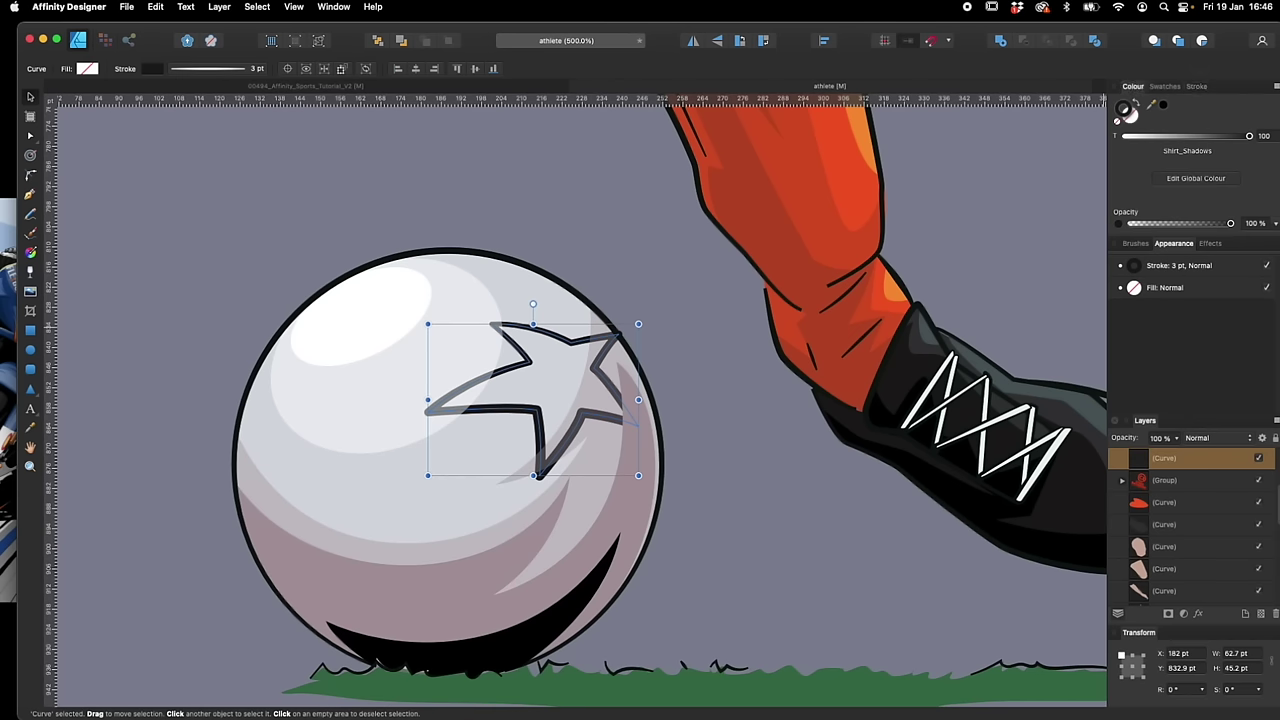
{"action": "left_click", "coordinate": [1164, 86]}
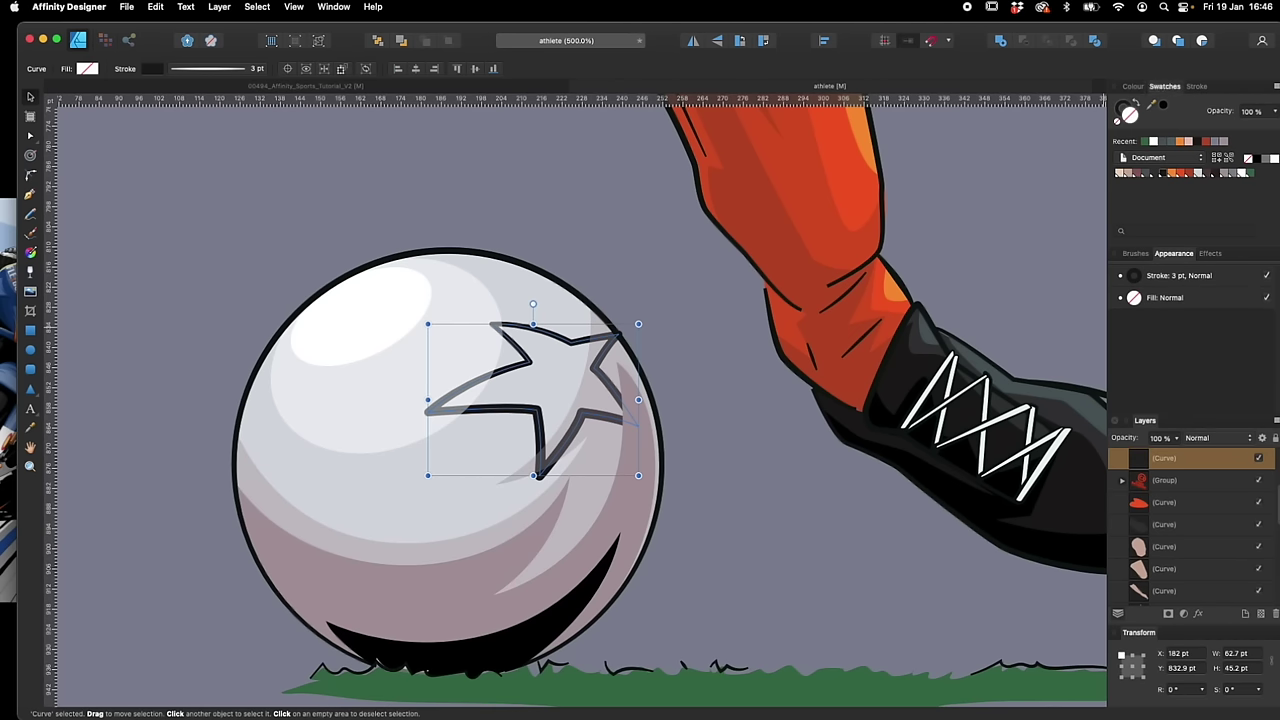
{"action": "left_click", "coordinate": [1272, 86]}
{"action": "left_click", "coordinate": [1200, 101]}
{"action": "left_click_drag", "start_coordinate": [690, 353], "coordinate": [555, 353]}
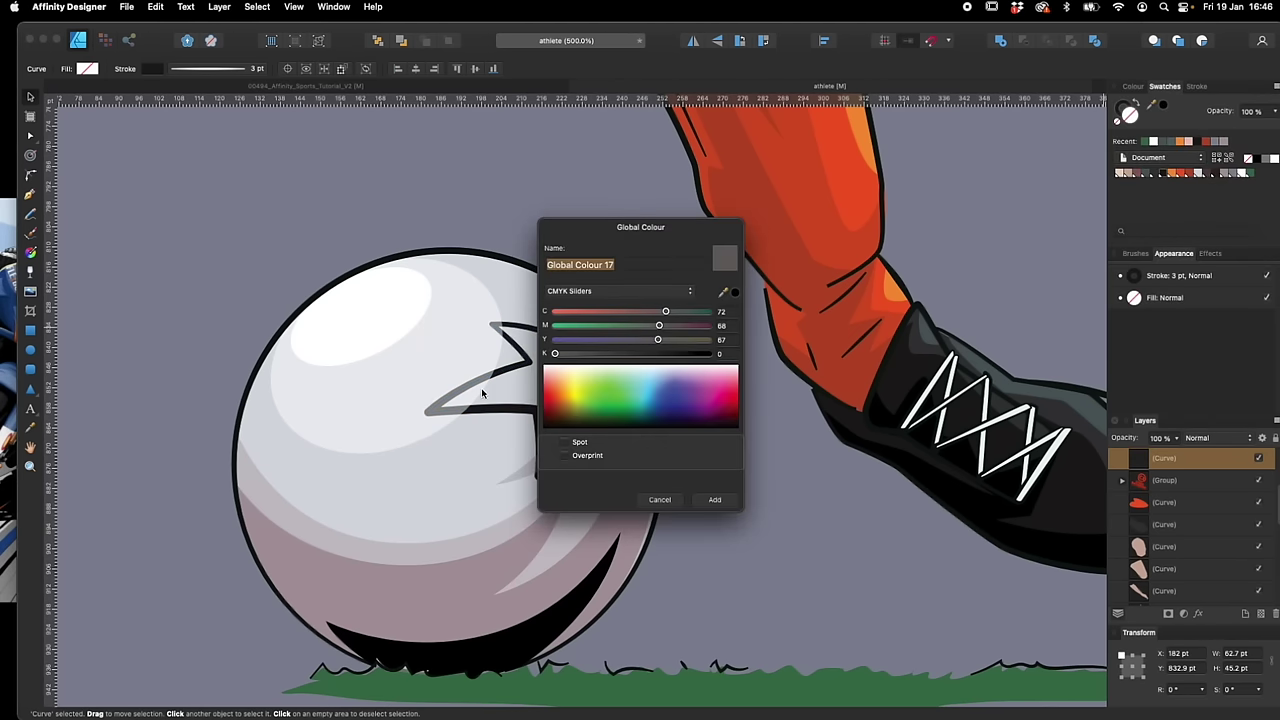
{"action": "left_click_drag", "start_coordinate": [665, 311], "coordinate": [555, 311]}
{"action": "left_click_drag", "start_coordinate": [658, 339], "coordinate": [555, 325]}
{"action": "left_click_drag", "start_coordinate": [555, 311], "coordinate": [659, 311]}
{"action": "left_click_drag", "start_coordinate": [688, 234], "coordinate": [862, 269]}
{"action": "left_click_drag", "start_coordinate": [832, 346], "coordinate": [862, 346]}
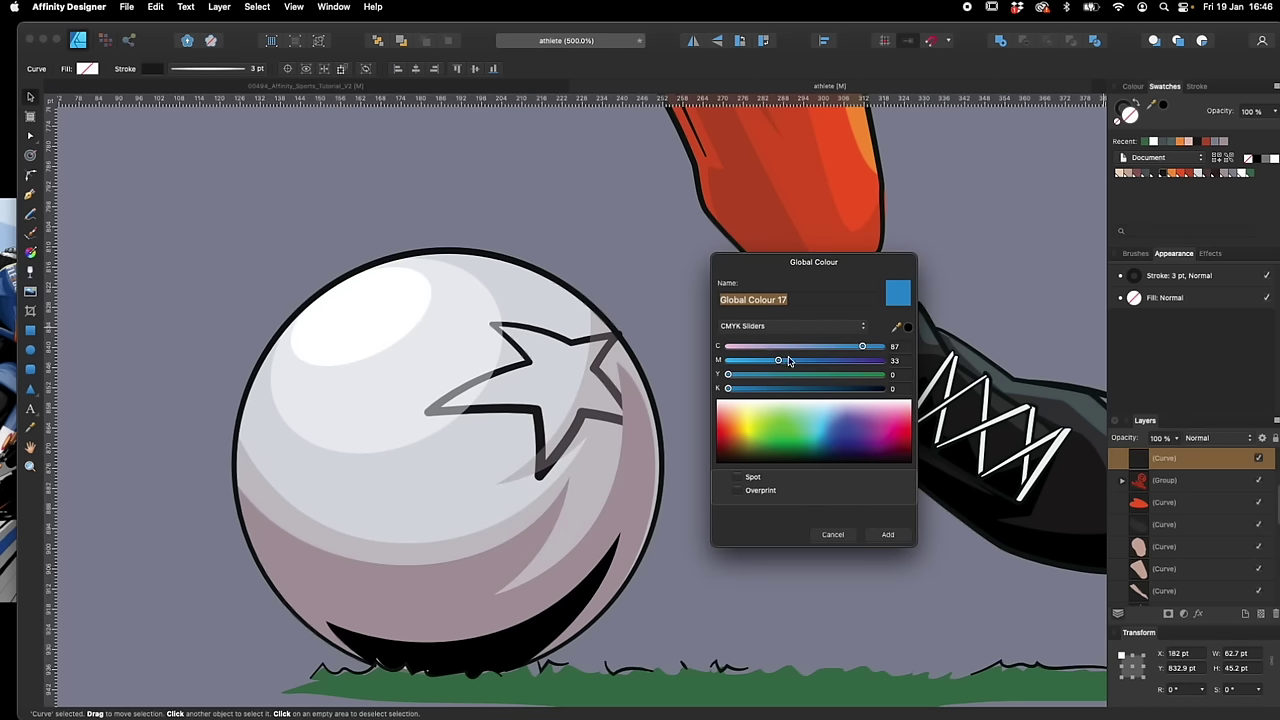
{"action": "left_click", "coordinate": [887, 534]}
Fill the star with the blue global colour, scale it down to about 48 by 35 pt and reposition it within the ball
{"action": "left_click", "coordinate": [1259, 174]}
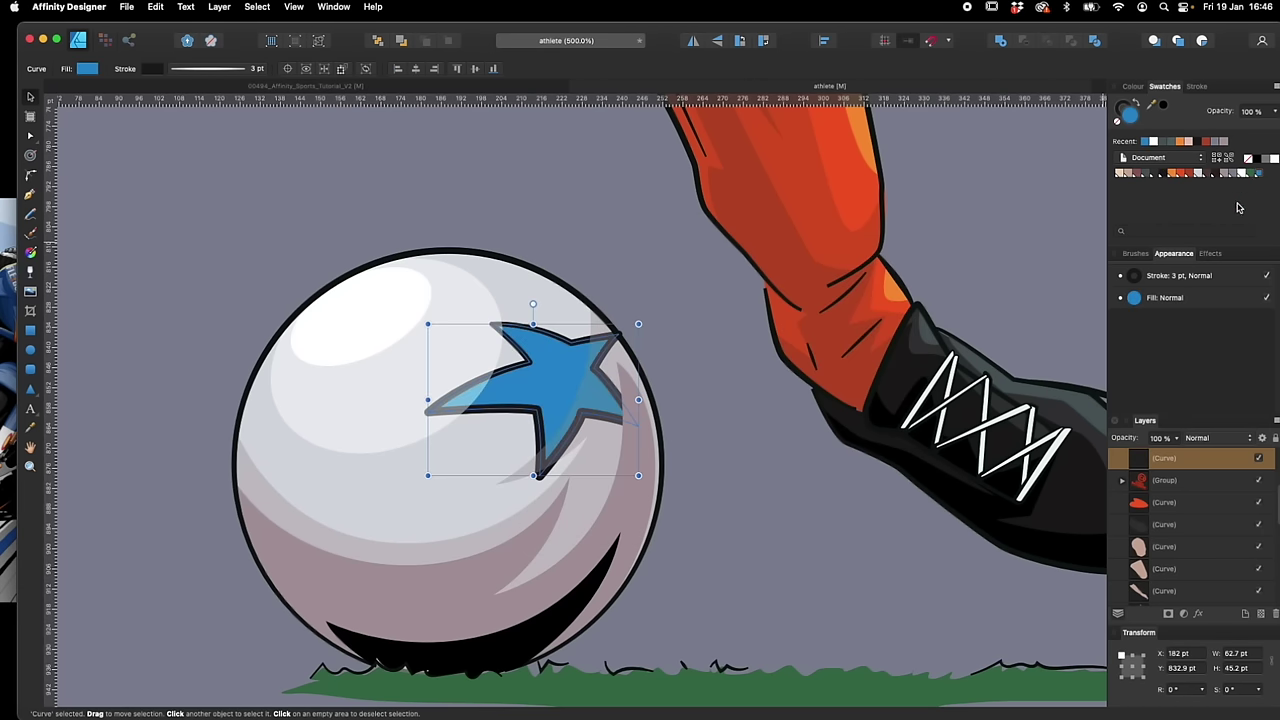
{"action": "left_click_drag", "start_coordinate": [534, 477], "coordinate": [533, 440]}
{"action": "left_click_drag", "start_coordinate": [567, 380], "coordinate": [577, 388]}
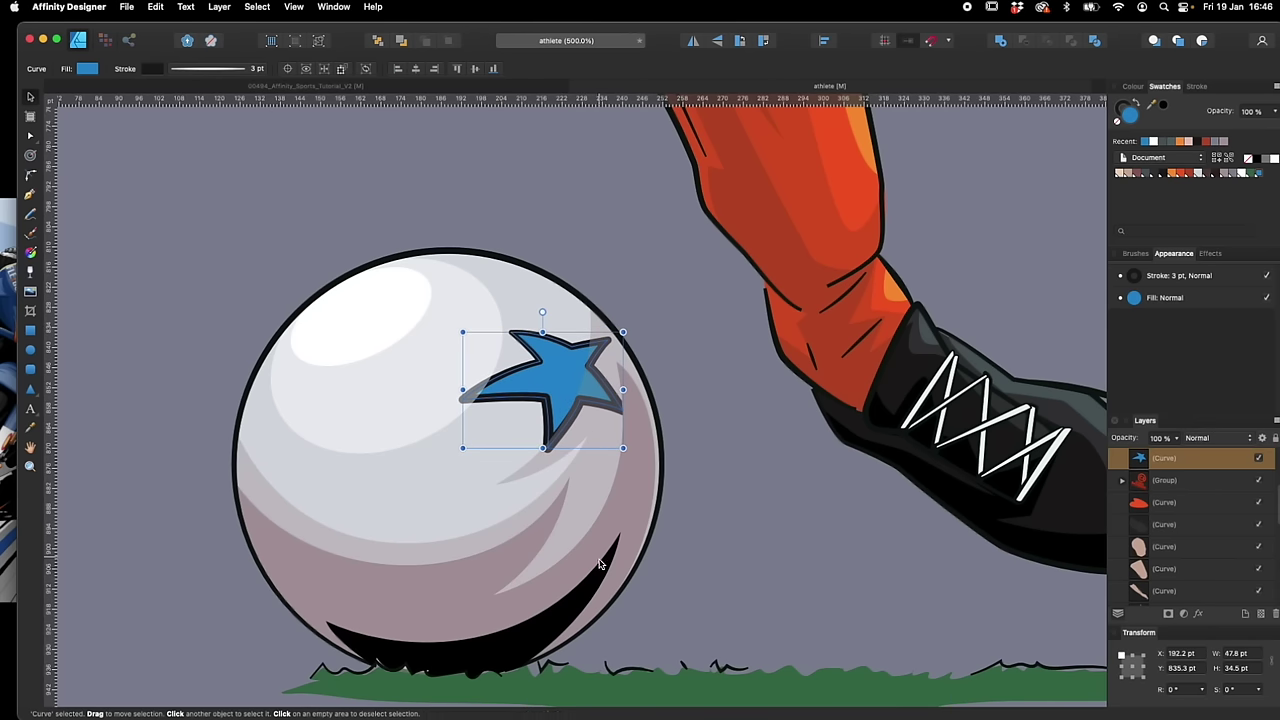
Draw a second five-pointed star on the ball's left side with the Pen tool, using the same blue fill and dark outline
{"action": "left_click", "coordinate": [282, 441]}
{"action": "key", "text": "p"}
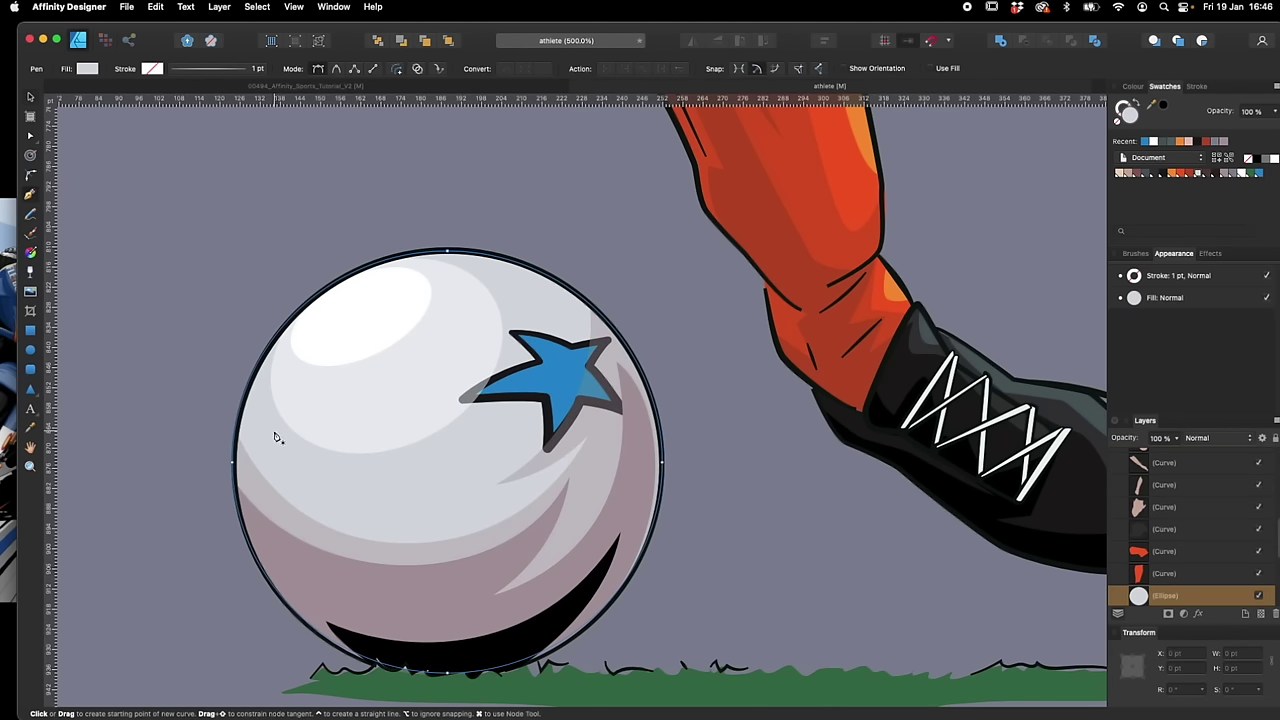
{"action": "left_click", "coordinate": [285, 415]}
{"action": "left_click_drag", "start_coordinate": [277, 446], "coordinate": [246, 449]}
{"action": "left_click", "coordinate": [243, 453]}
{"action": "left_click", "coordinate": [277, 475]}
{"action": "left_click", "coordinate": [277, 533]}
{"action": "left_click", "coordinate": [315, 480]}
{"action": "left_click", "coordinate": [397, 489]}
{"action": "left_click", "coordinate": [332, 453]}
{"action": "left_click", "coordinate": [378, 425]}
{"action": "left_click", "coordinate": [313, 432]}
{"action": "left_click", "coordinate": [284, 415]}
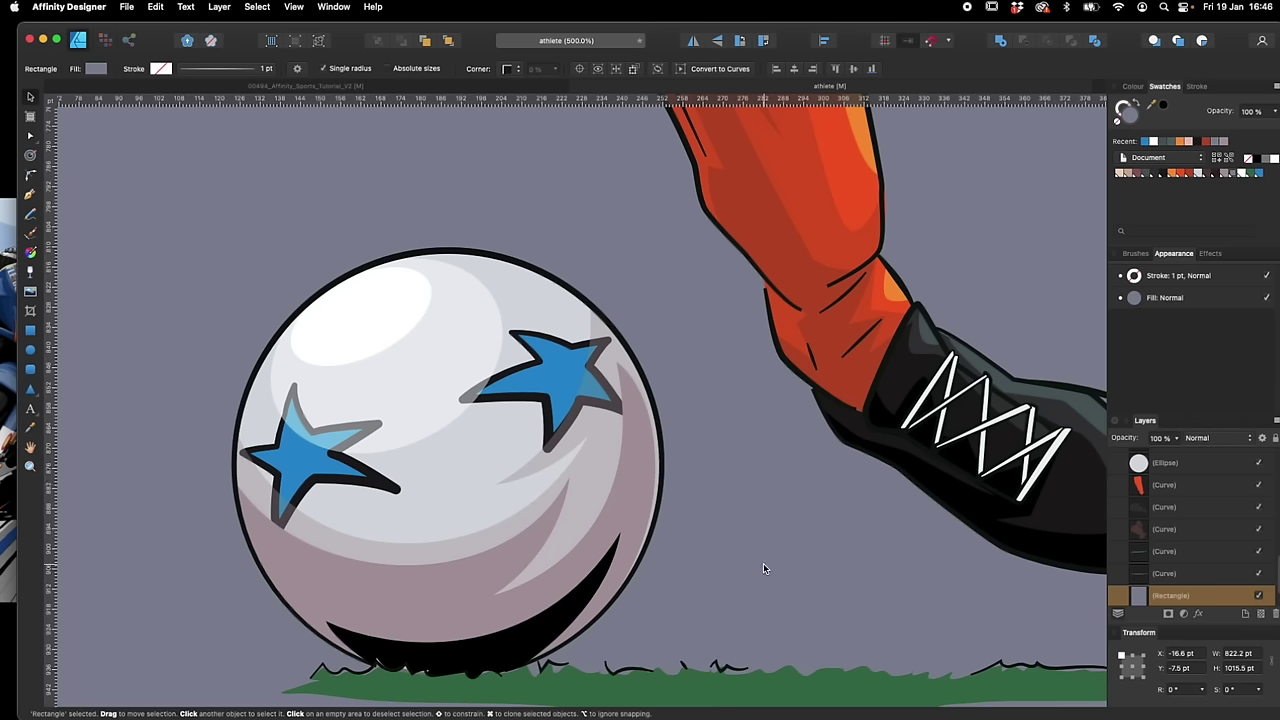
{"action": "scroll", "coordinate": [763, 568], "scroll_direction": "down", "scroll_amount": 3}
{"action": "scroll", "coordinate": [763, 568], "scroll_direction": "right", "scroll_amount": 4}
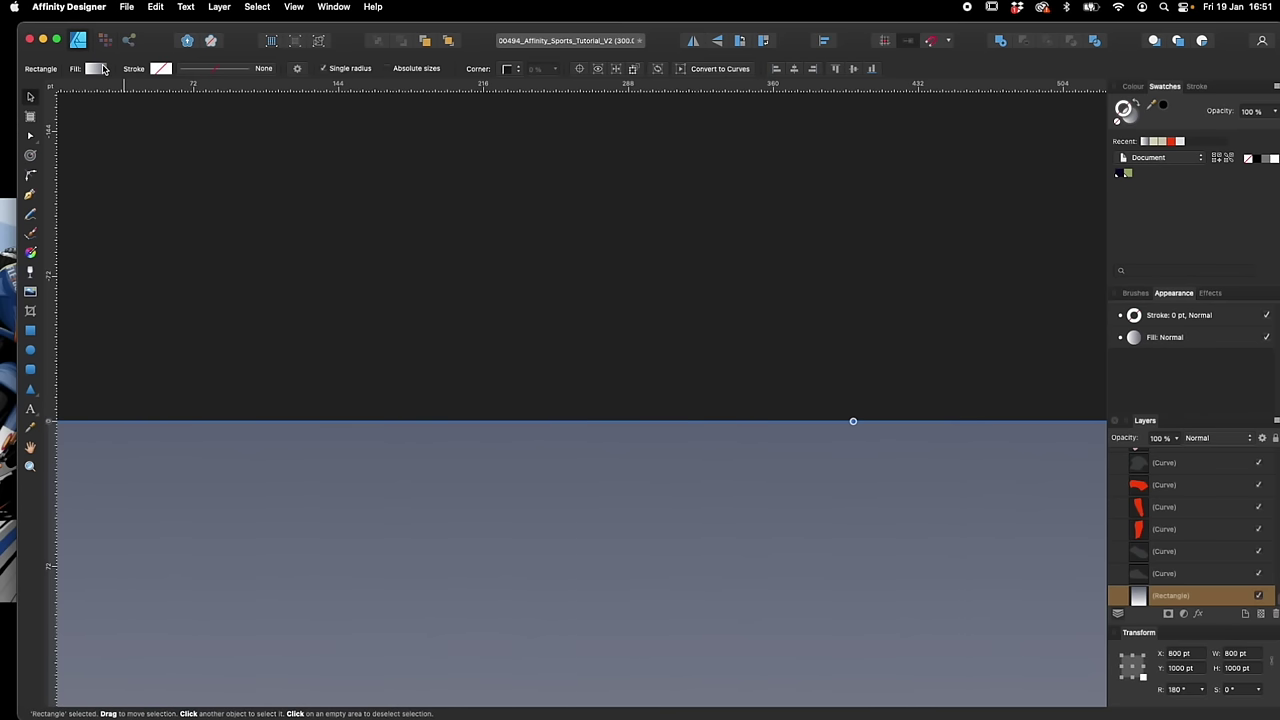
Add a white stop to the background rectangle's linear gradient, placed towards its dark end, and deselect the rectangle
{"action": "left_click", "coordinate": [96, 68]}
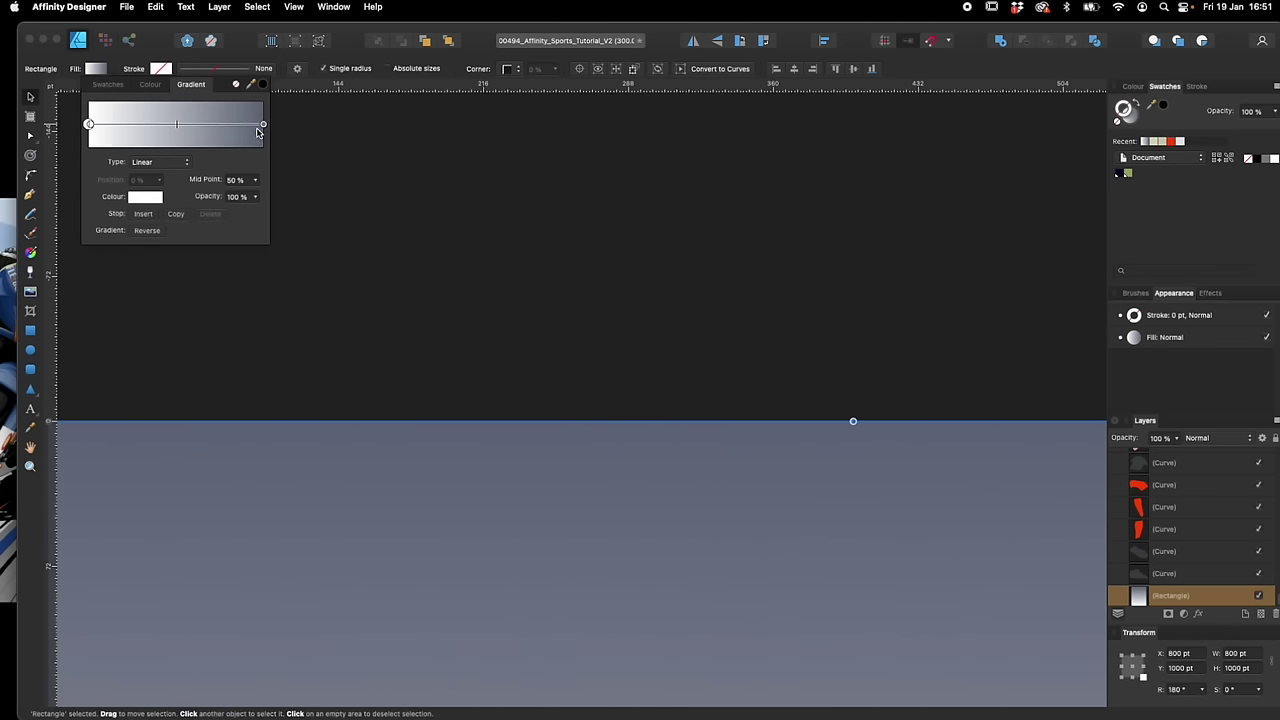
{"action": "left_click_drag", "start_coordinate": [96, 130], "coordinate": [235, 125]}
{"action": "left_click", "coordinate": [637, 300]}
{"action": "key", "text": "super+minus"}
{"action": "key", "text": "super+minus"}
{"action": "left_click_drag", "start_coordinate": [680, 535], "coordinate": [572, 352]}
{"action": "key", "text": "super+minus"}
{"action": "left_click_drag", "start_coordinate": [522, 464], "coordinate": [507, 318]}
{"action": "left_click", "coordinate": [391, 265]}
{"action": "left_click", "coordinate": [225, 222]}
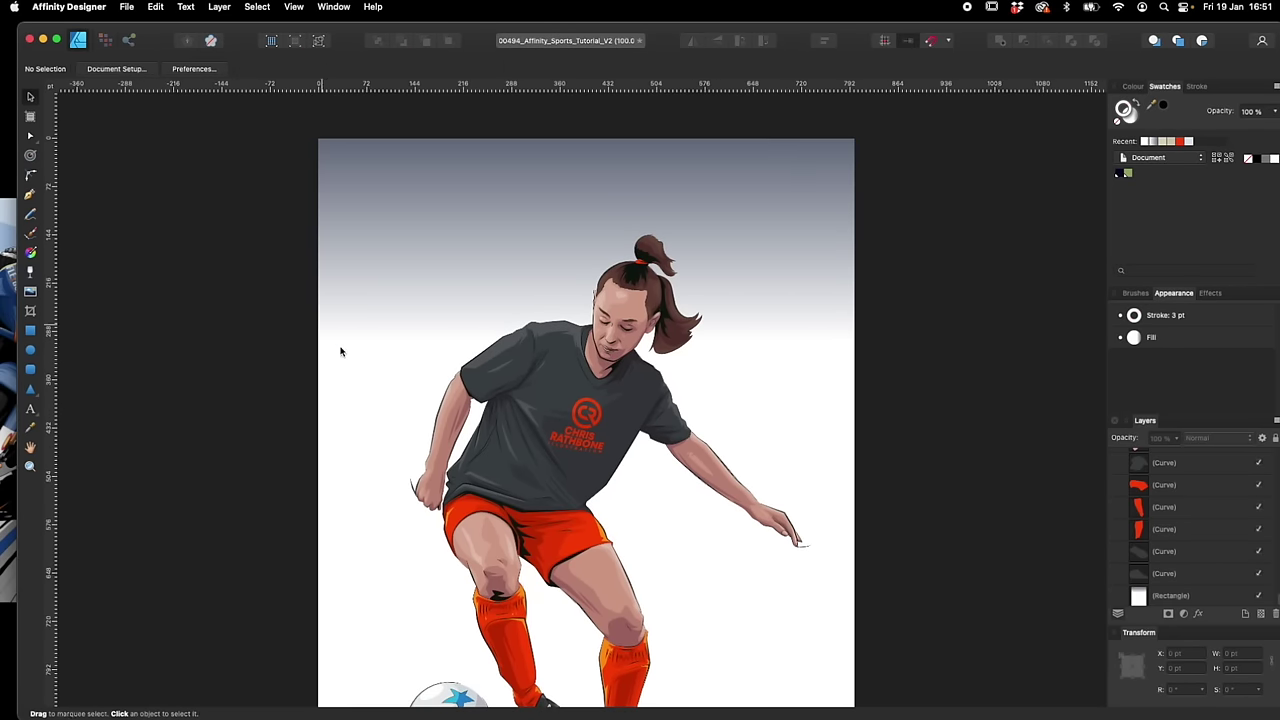
Move the background gradient's middle stop back towards the white end so the grey-blue fades further down the page
{"action": "left_click_drag", "start_coordinate": [347, 332], "coordinate": [366, 264]}
{"action": "scroll", "coordinate": [366, 263], "scroll_direction": "down", "scroll_amount": 2}
{"action": "left_click", "coordinate": [450, 192]}
{"action": "left_click", "coordinate": [90, 69]}
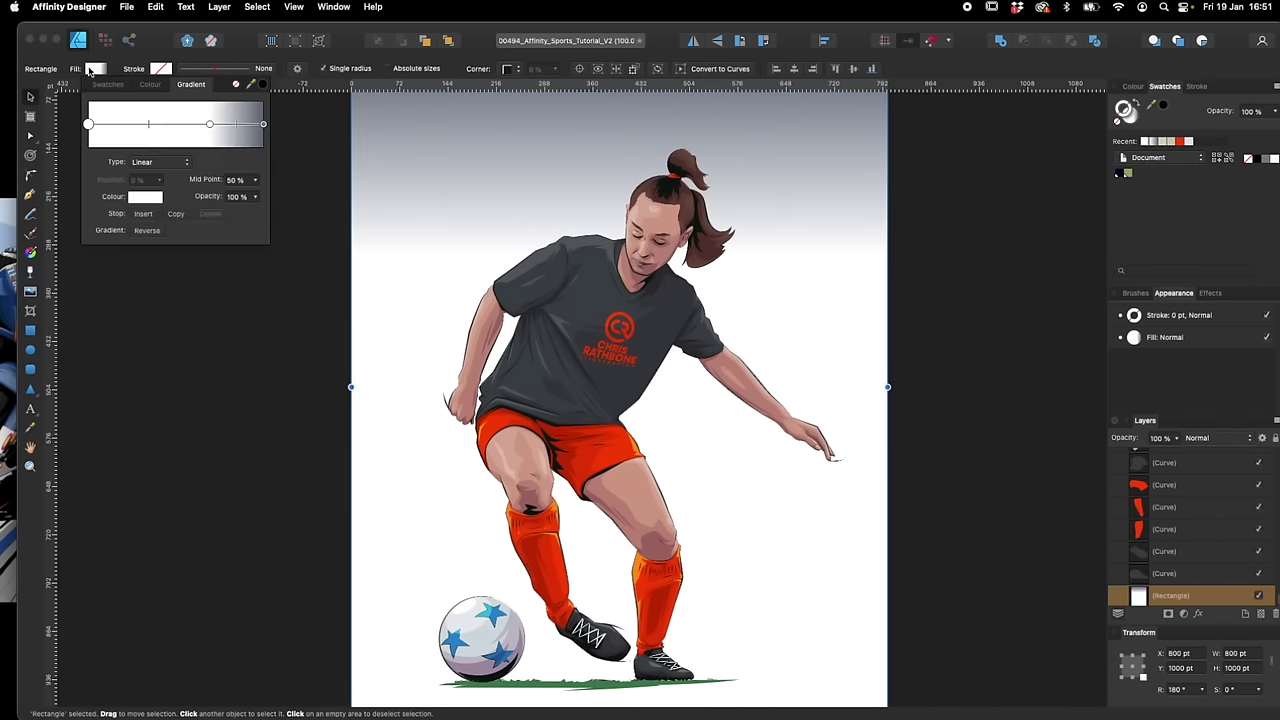
{"action": "left_click_drag", "start_coordinate": [209, 124], "coordinate": [125, 126]}
{"action": "left_click", "coordinate": [264, 125]}
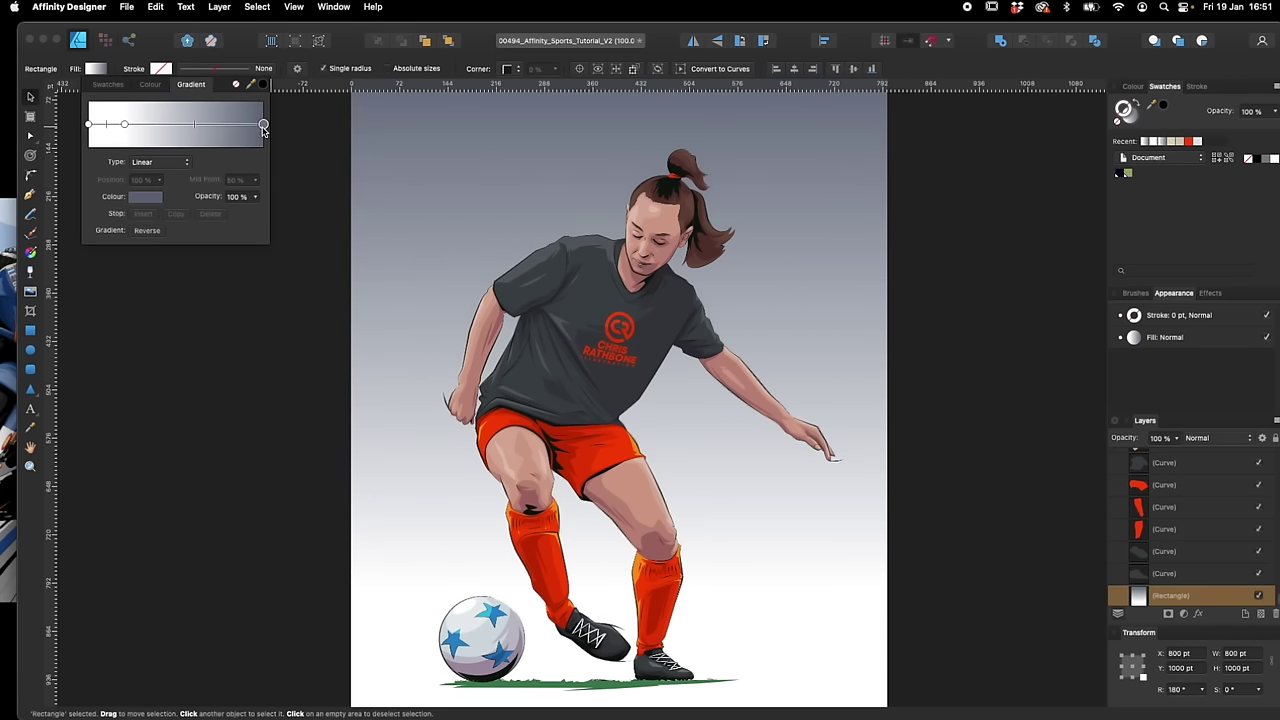
{"action": "left_click", "coordinate": [227, 131]}
{"action": "left_click_drag", "start_coordinate": [120, 125], "coordinate": [137, 128]}
{"action": "left_click", "coordinate": [189, 343]}
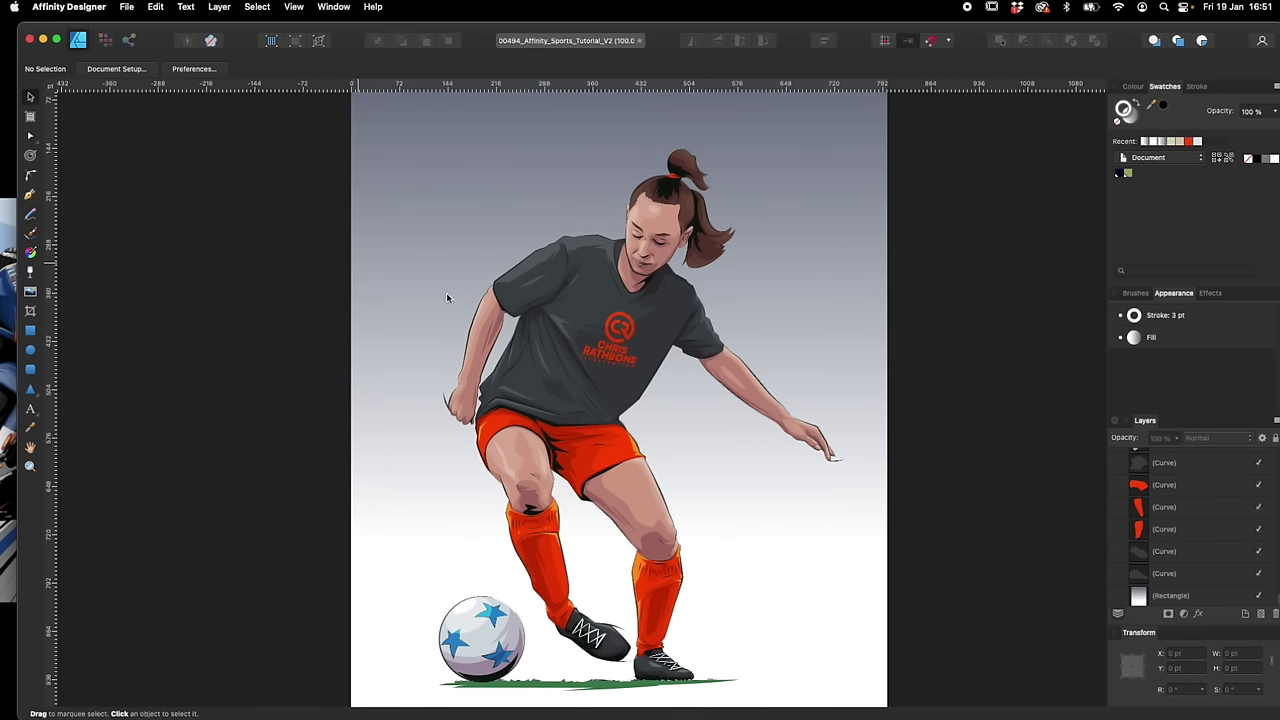
Add a reddish-brown CMYK global colour with C 11, M 53, Y 56, K 32 to the document swatches
{"action": "left_click", "coordinate": [888, 396]}
{"action": "key", "text": "super+="}
{"action": "key", "text": "space"}
{"action": "left_click_drag", "start_coordinate": [886, 397], "coordinate": [816, 633]}
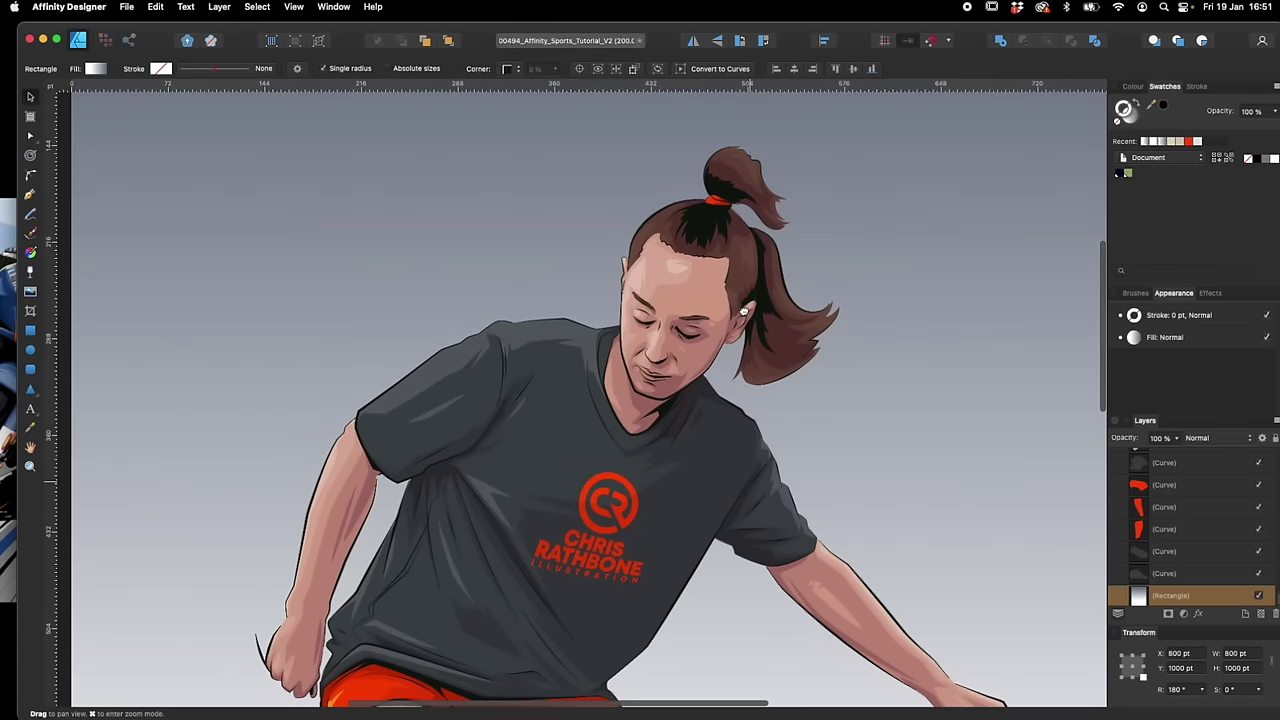
{"action": "scroll", "coordinate": [743, 308], "scroll_direction": "up", "scroll_amount": 4}
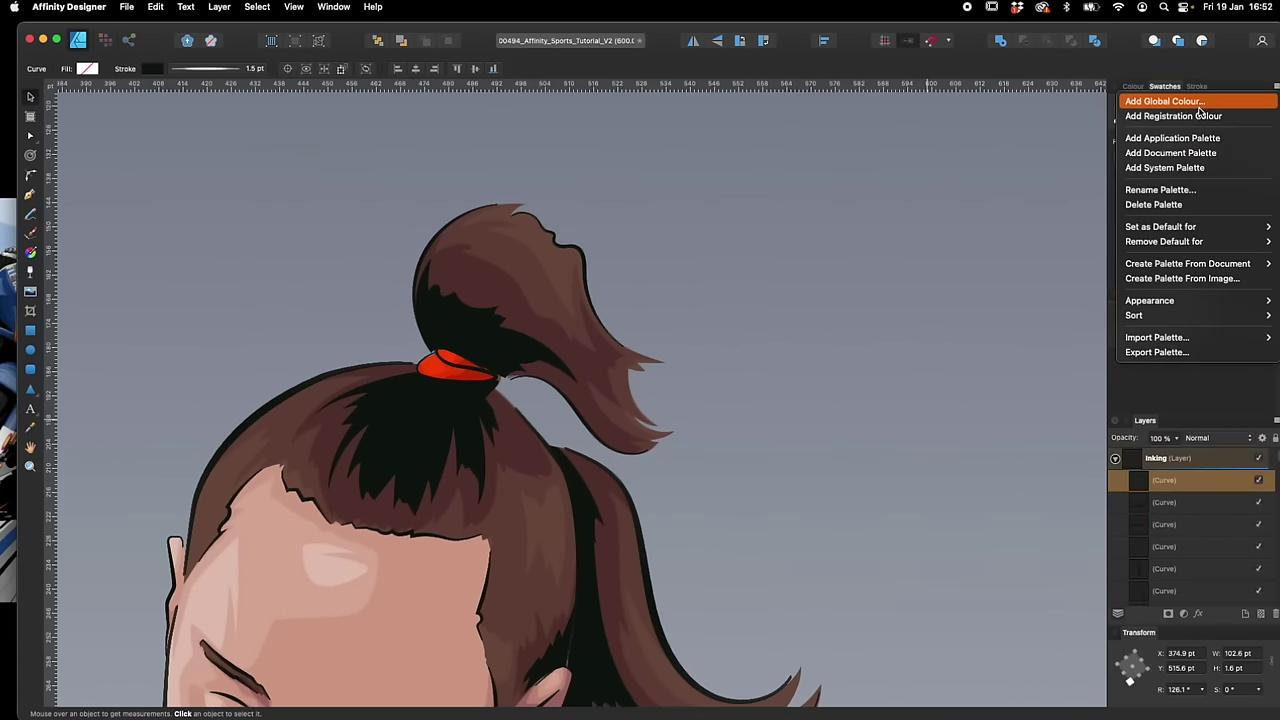
{"action": "left_click", "coordinate": [1199, 104]}
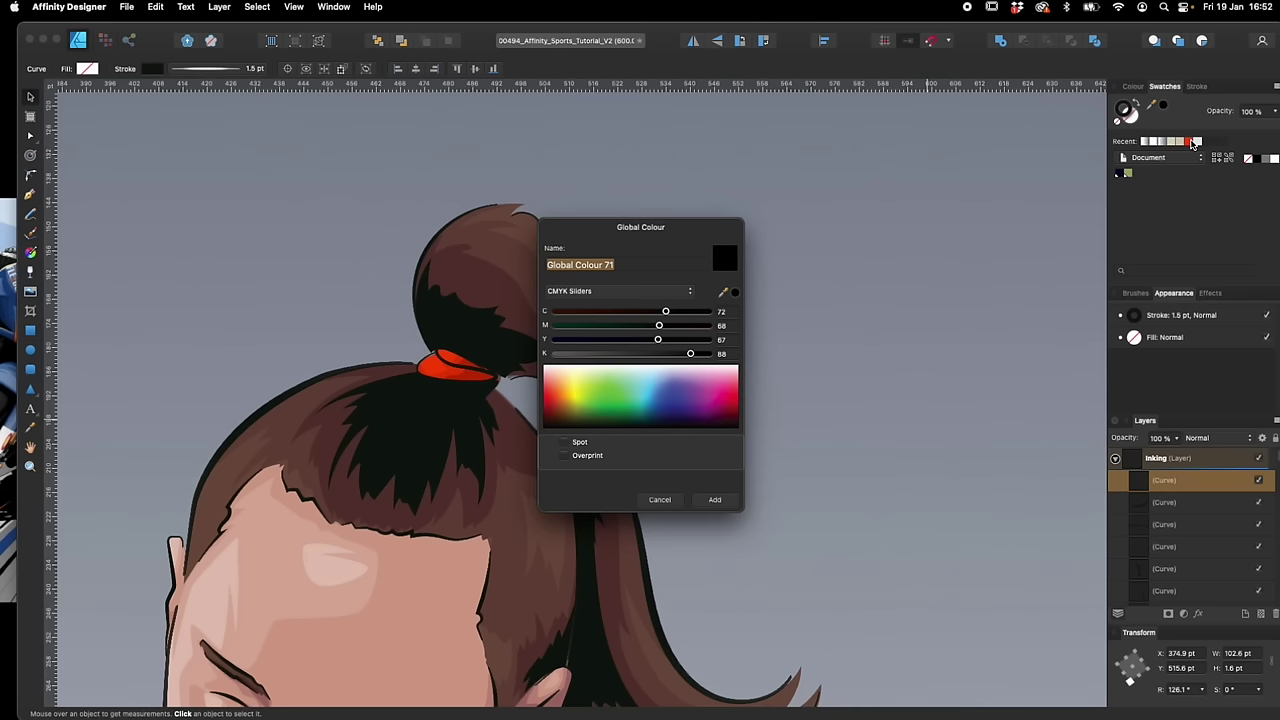
{"action": "left_click_drag", "start_coordinate": [690, 353], "coordinate": [555, 353]}
{"action": "left_click_drag", "start_coordinate": [665, 311], "coordinate": [588, 311]}
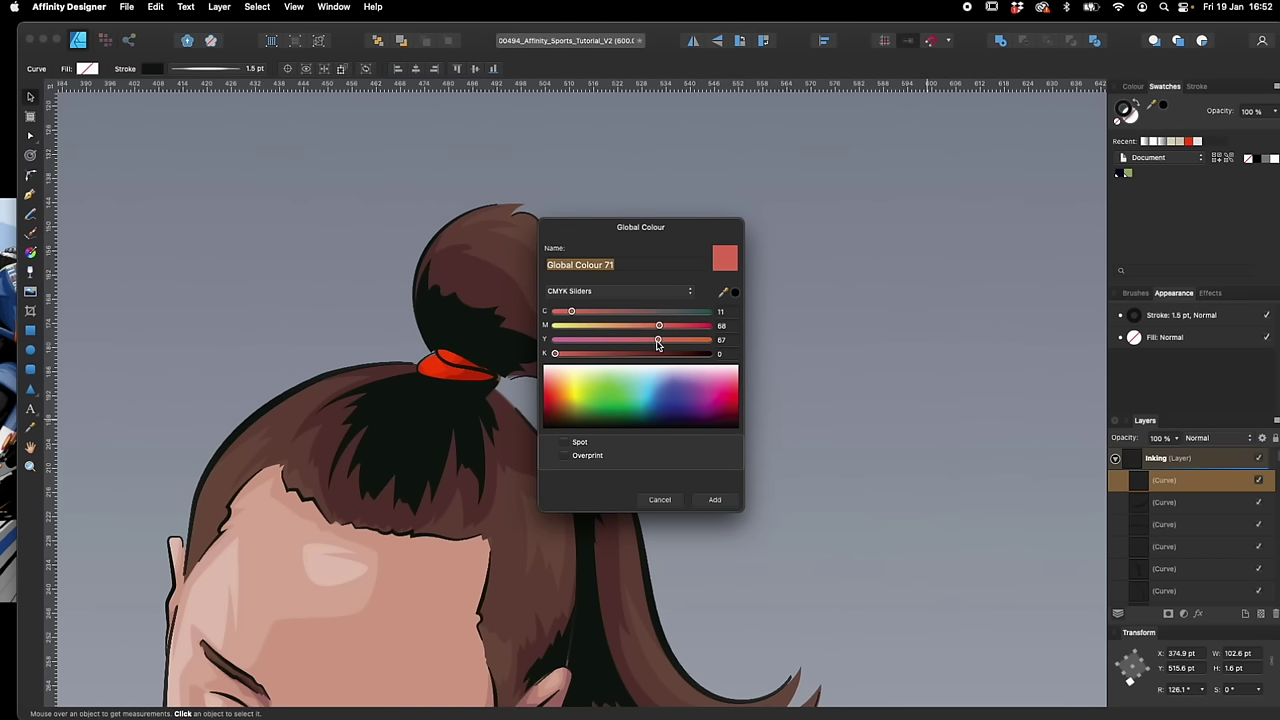
{"action": "left_click_drag", "start_coordinate": [658, 340], "coordinate": [633, 326]}
{"action": "left_click_drag", "start_coordinate": [555, 354], "coordinate": [642, 354]}
{"action": "key", "text": "Return"}
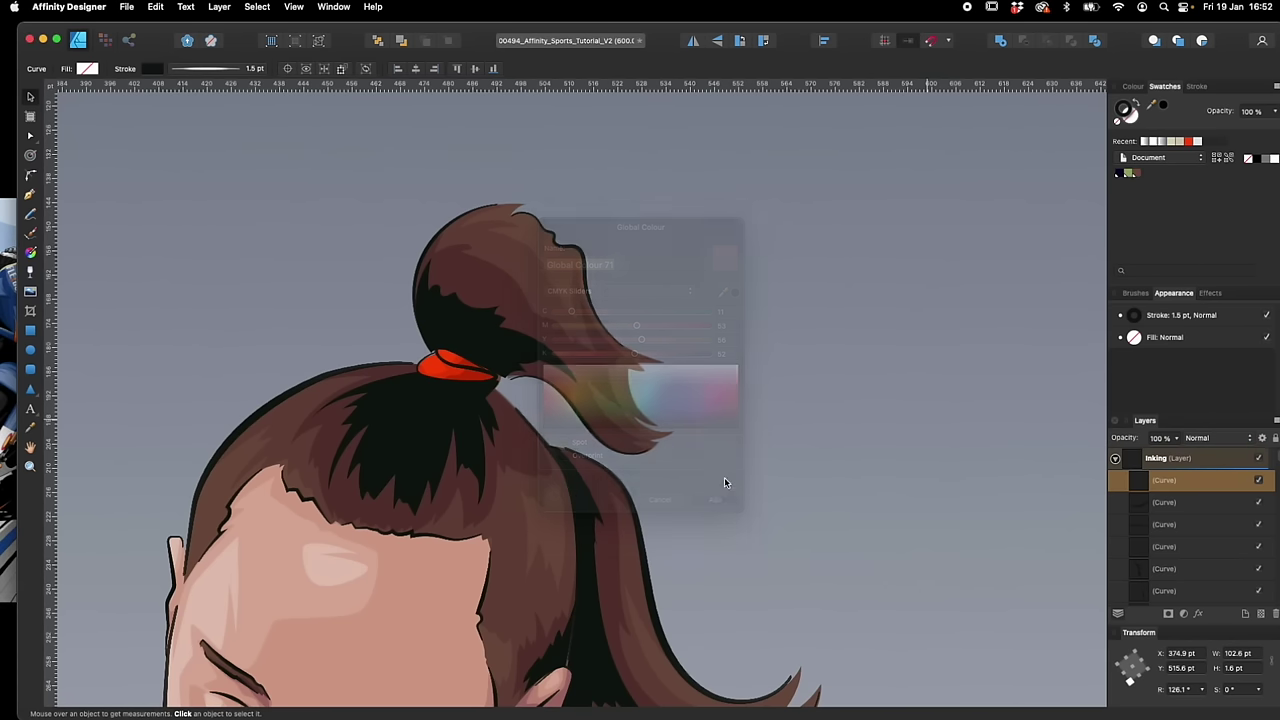
Draw a curved highlight along the left side of the hair bun with the Pencil tool and give it the brown global colour
{"action": "key", "text": "n"}
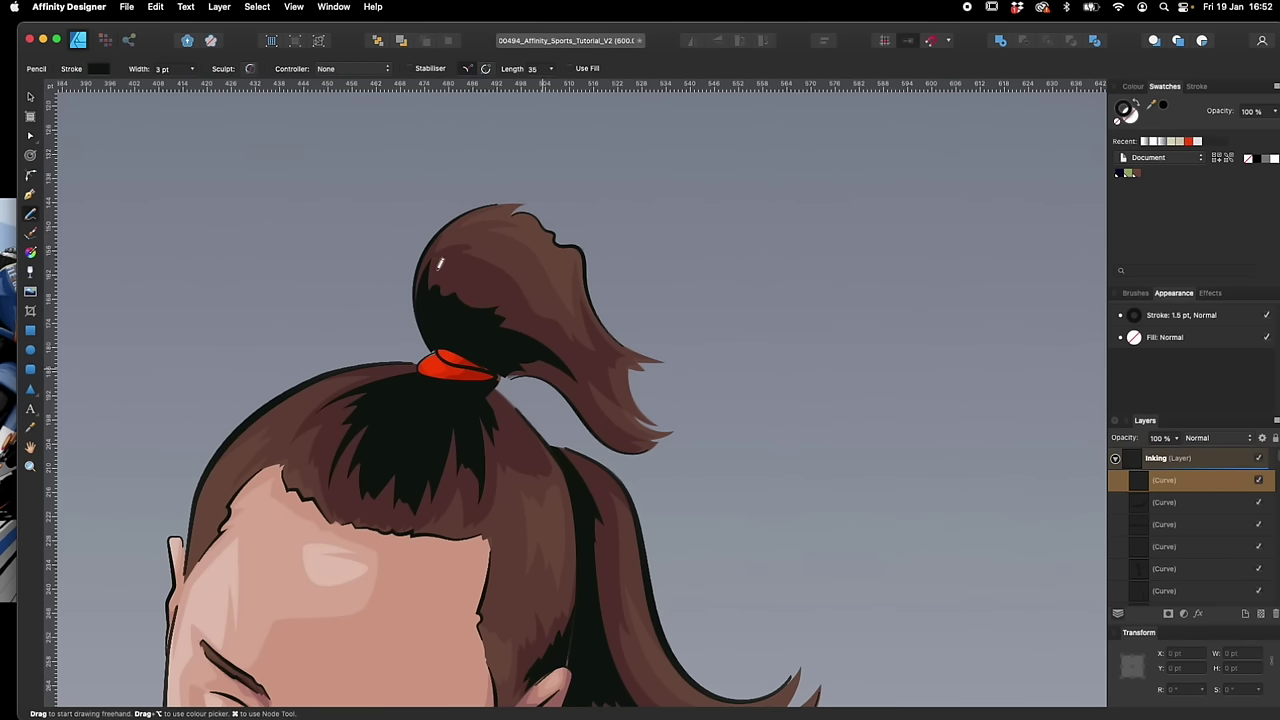
{"action": "mouse_move", "coordinate": [441, 313]}
{"action": "left_mouse_down"}
{"action": "mouse_move", "coordinate": [440, 281]}
{"action": "mouse_move", "coordinate": [487, 226]}
{"action": "left_mouse_up"}
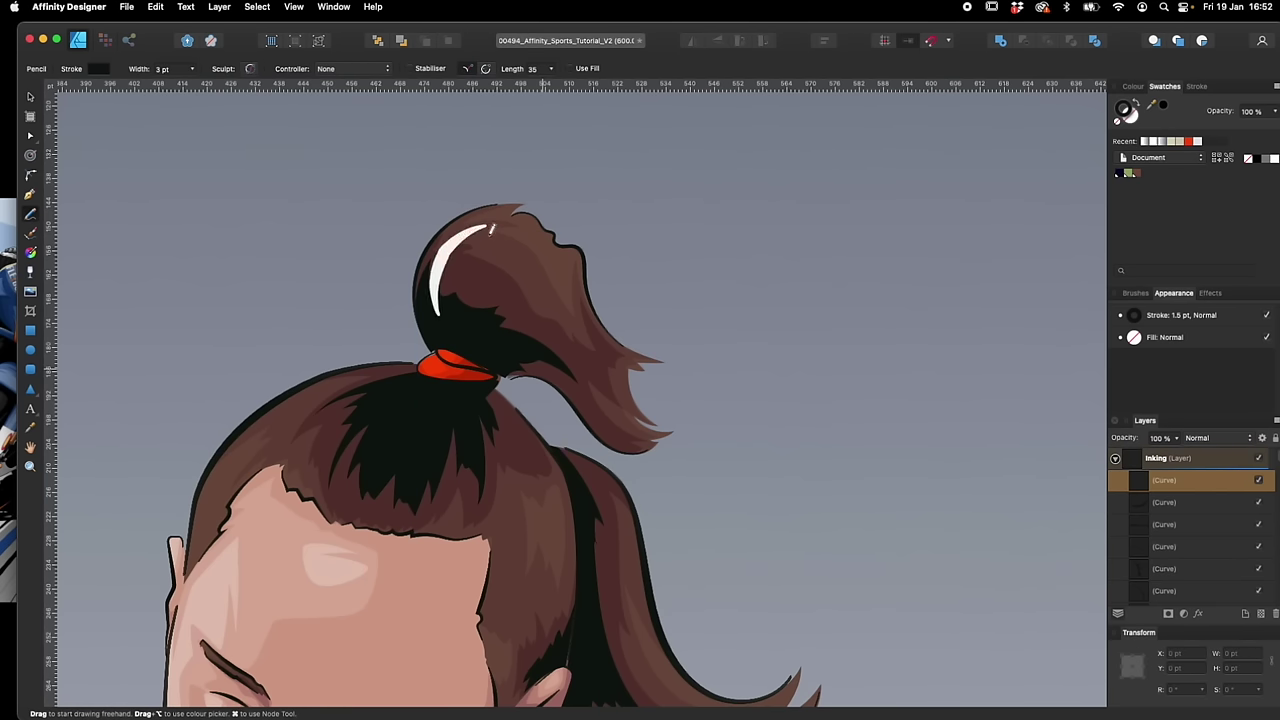
{"action": "left_click", "coordinate": [1135, 175]}
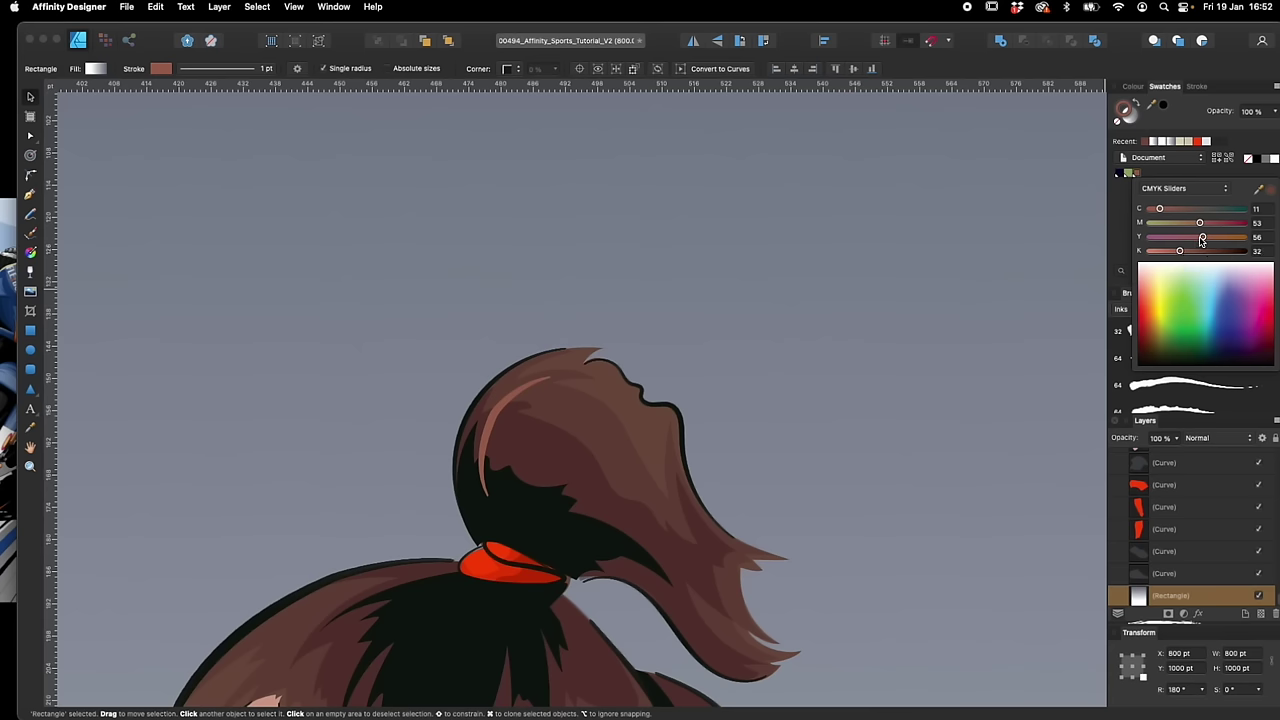
Mute the hair highlight's global colour to C 20, M 43, Y 37, K 31
{"action": "left_click_drag", "start_coordinate": [1201, 237], "coordinate": [1179, 251]}
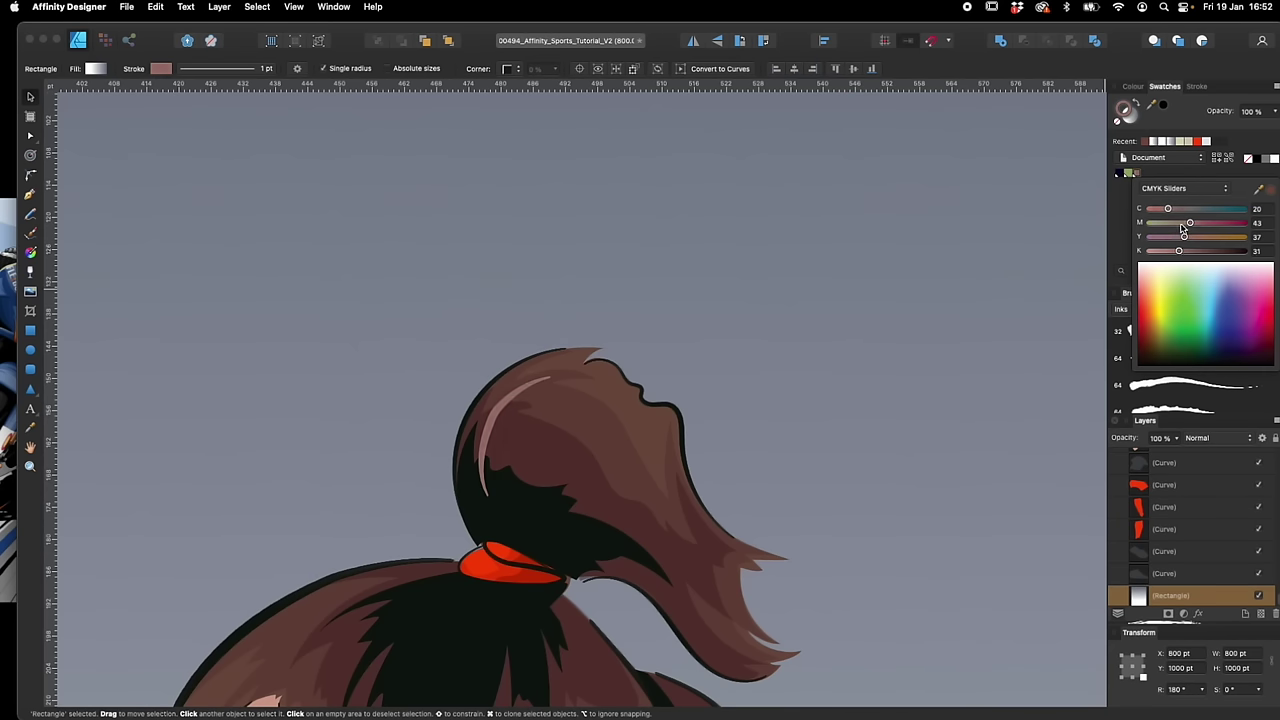
{"action": "left_click", "coordinate": [735, 392]}
{"action": "key", "text": "super+Tab"}
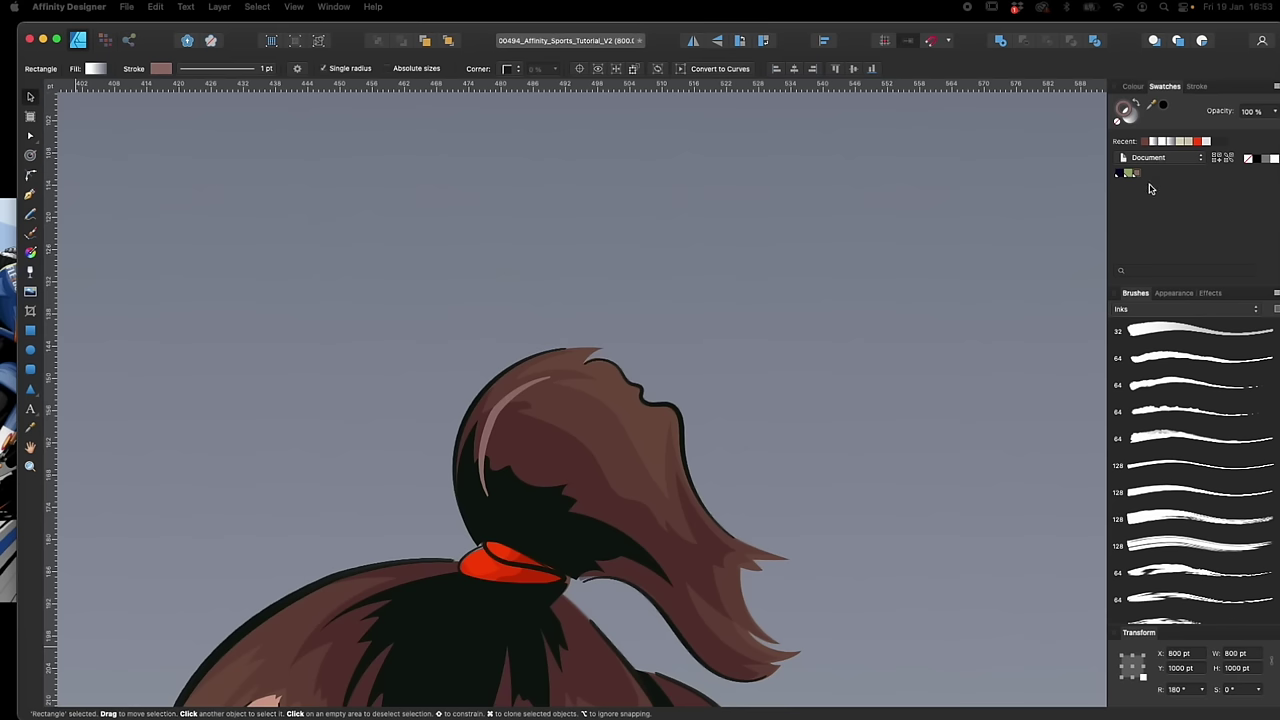
Draw a wavy 1.5 pt highlight above the bun's black shadow with the Pencil tool and deselect it
{"action": "left_click", "coordinate": [508, 409]}
{"action": "key", "text": "n"}
{"action": "mouse_move", "coordinate": [507, 517]}
{"action": "left_mouse_down"}
{"action": "mouse_move", "coordinate": [528, 470]}
{"action": "mouse_move", "coordinate": [619, 492]}
{"action": "left_mouse_up"}
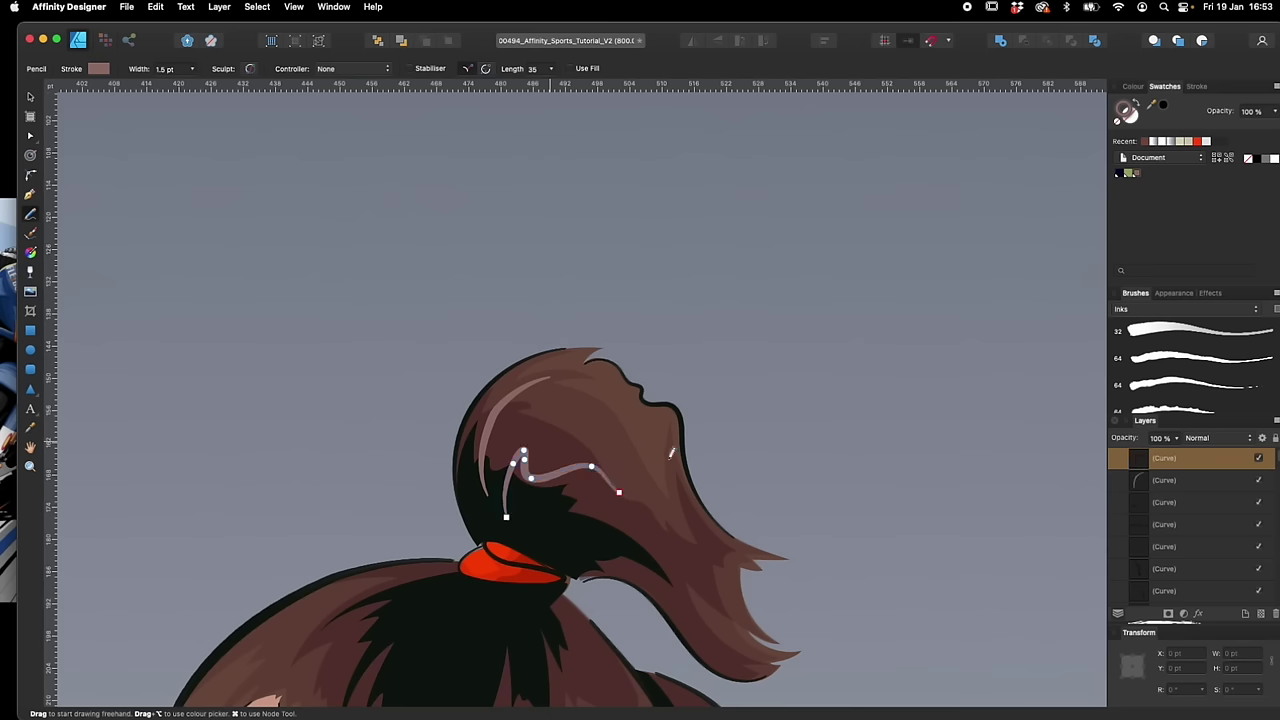
{"action": "left_click", "coordinate": [32, 98]}
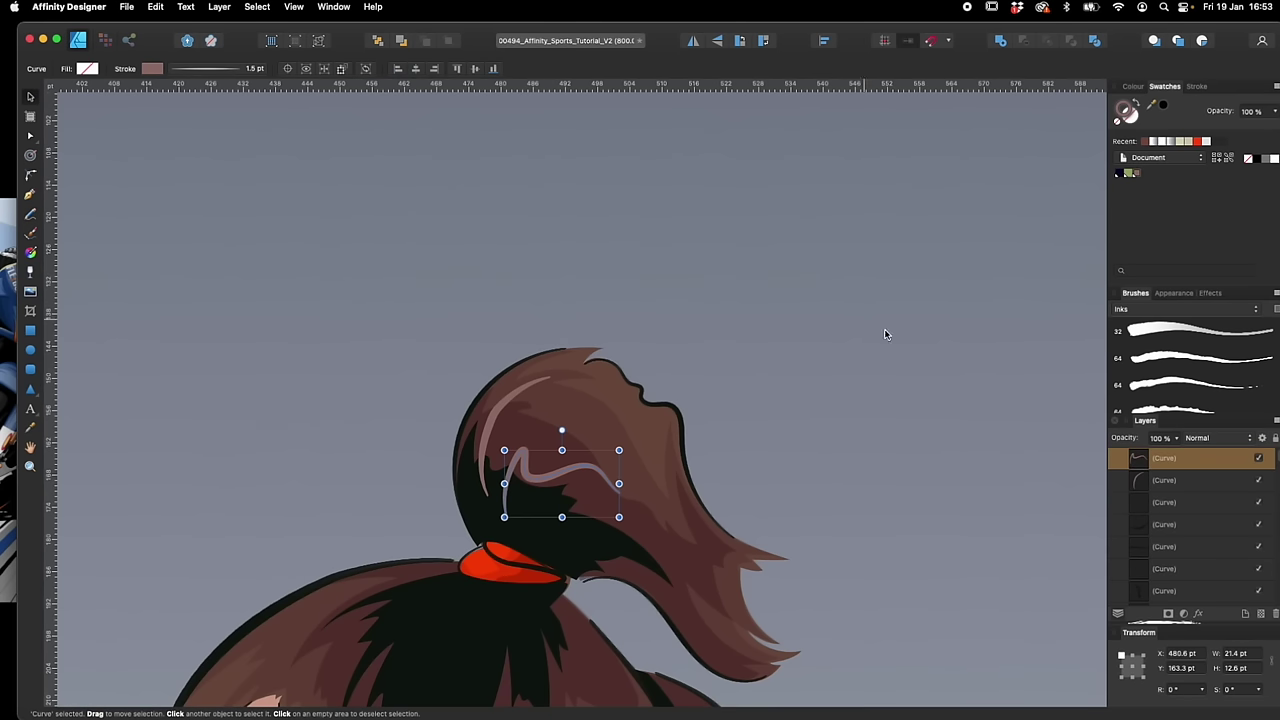
{"action": "left_click", "coordinate": [884, 405]}
Darken the hair highlight's global colour to cyan 31 and magenta 52, with slightly more yellow and black
{"action": "double_click", "coordinate": [1138, 176]}
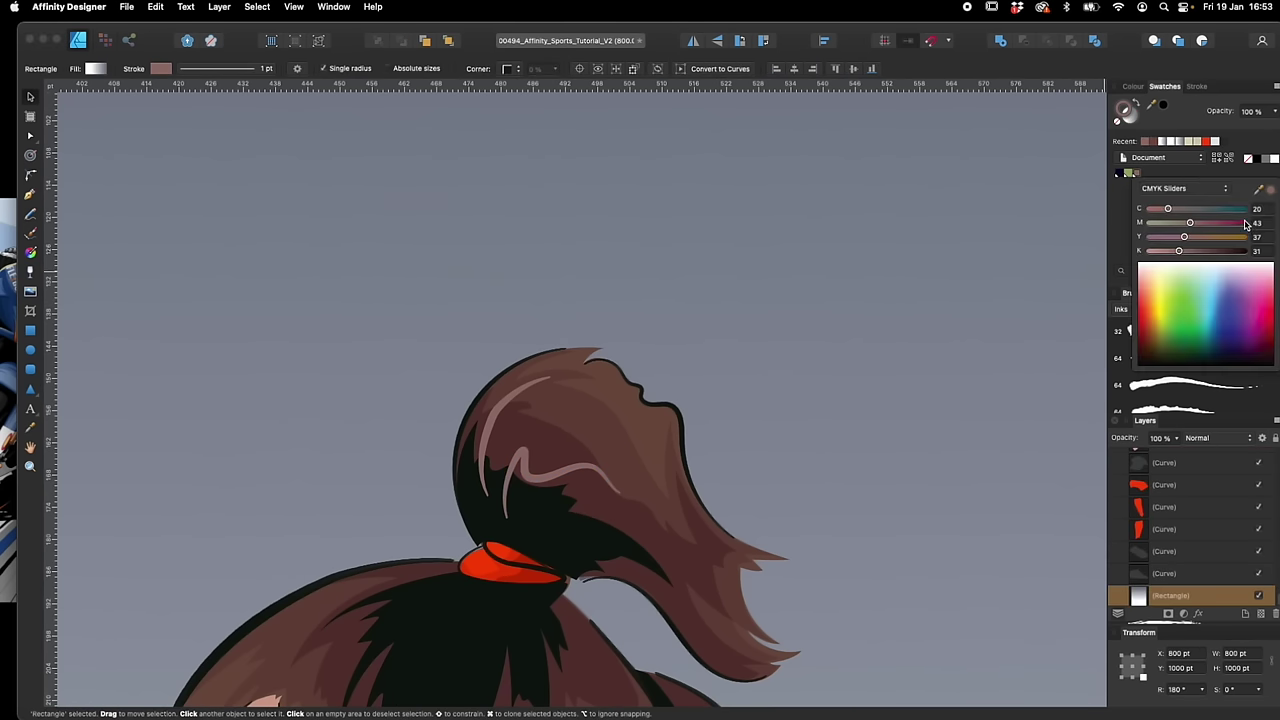
{"action": "left_click_drag", "start_coordinate": [1176, 212], "coordinate": [1208, 234]}
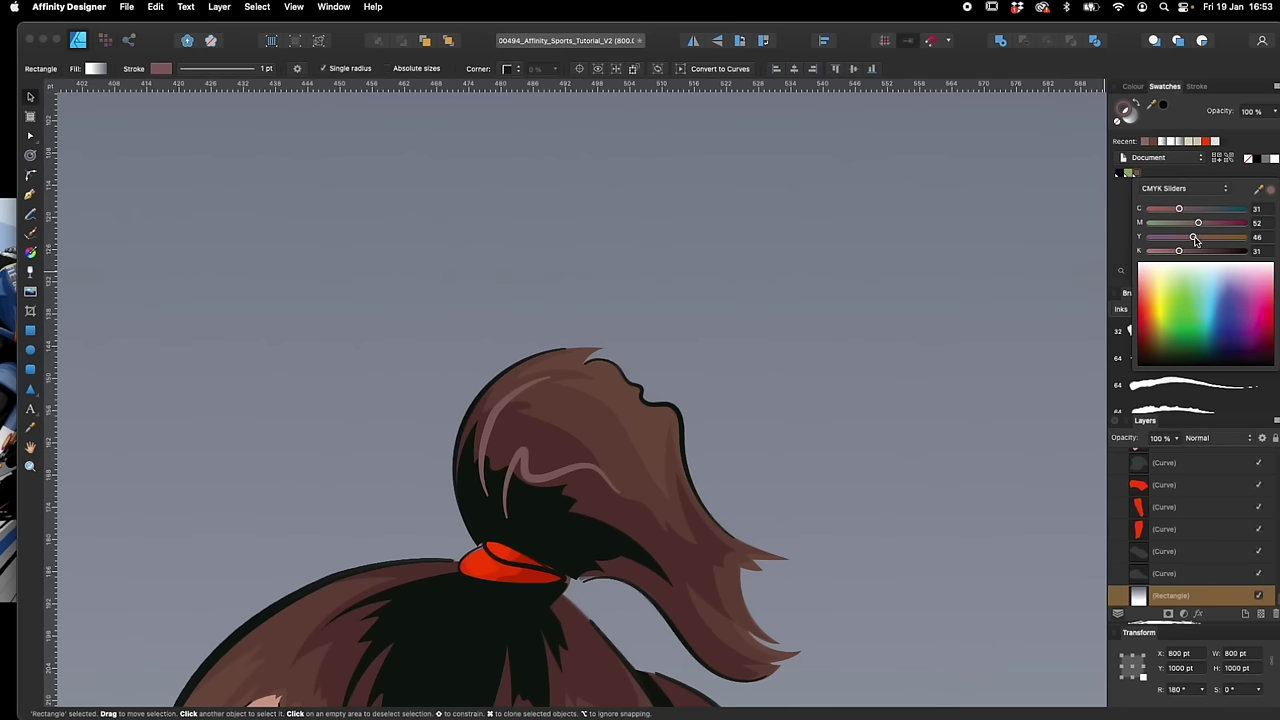
{"action": "left_click_drag", "start_coordinate": [1181, 253], "coordinate": [1184, 252]}
{"action": "left_click_drag", "start_coordinate": [1193, 237], "coordinate": [1199, 240]}
{"action": "left_click", "coordinate": [724, 416]}
Draw several tapered 1.5 pt highlight strands over the dark hair just below the red hair tie with the Pencil tool
{"action": "left_click", "coordinate": [582, 467]}
{"action": "left_click_drag", "start_coordinate": [710, 582], "coordinate": [715, 394]}
{"action": "scroll", "coordinate": [743, 457], "scroll_direction": "down", "scroll_amount": 4}
{"action": "key", "text": "b"}
{"action": "key", "text": "n"}
{"action": "left_click_drag", "start_coordinate": [376, 433], "coordinate": [473, 338]}
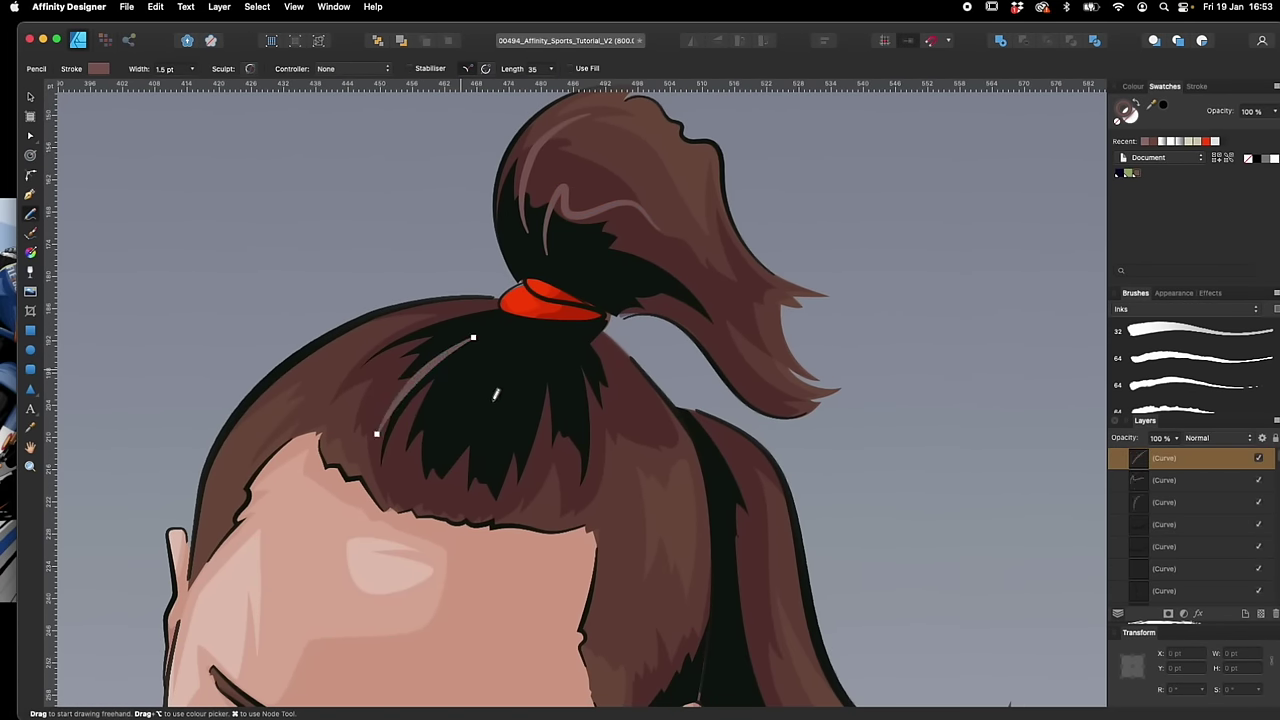
{"action": "mouse_move", "coordinate": [455, 447]}
{"action": "left_mouse_down"}
{"action": "mouse_move", "coordinate": [470, 407]}
{"action": "mouse_move", "coordinate": [557, 320]}
{"action": "left_mouse_up"}
{"action": "key", "text": "super+z"}
{"action": "mouse_move", "coordinate": [462, 466]}
{"action": "left_mouse_down"}
{"action": "mouse_move", "coordinate": [512, 338]}
{"action": "mouse_move", "coordinate": [574, 422]}
{"action": "left_mouse_up"}
{"action": "left_click_drag", "start_coordinate": [590, 364], "coordinate": [620, 472]}
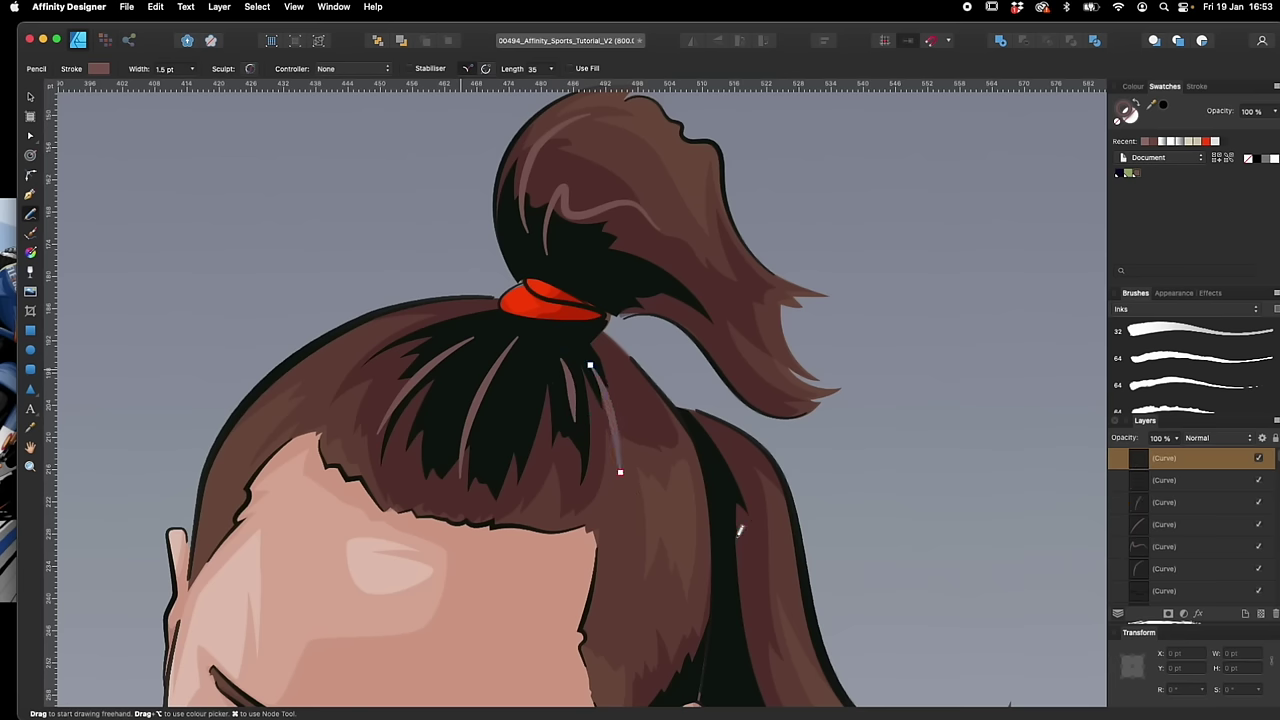
Add more highlight strands down the hair above the ear and along the opposite side of the crown
{"action": "scroll", "coordinate": [735, 523], "scroll_direction": "down", "scroll_amount": 3}
{"action": "mouse_move", "coordinate": [603, 302]}
{"action": "left_mouse_down"}
{"action": "mouse_move", "coordinate": [626, 405]}
{"action": "mouse_move", "coordinate": [628, 513]}
{"action": "left_mouse_up"}
{"action": "left_click_drag", "start_coordinate": [671, 380], "coordinate": [674, 424]}
{"action": "left_click_drag", "start_coordinate": [242, 316], "coordinate": [345, 234]}
Draw long curved highlight strands through the hanging ponytail behind the ear and deselect them
{"action": "key", "text": "space"}
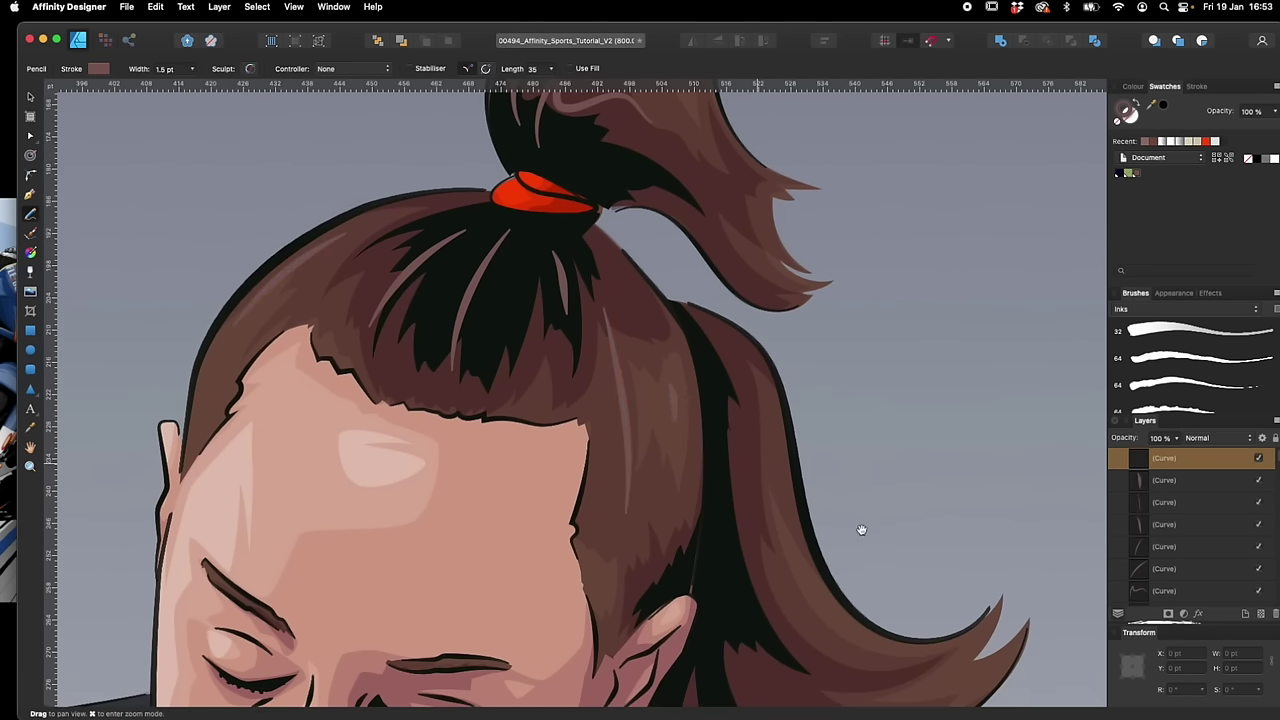
{"action": "left_click_drag", "start_coordinate": [862, 530], "coordinate": [726, 410]}
{"action": "mouse_move", "coordinate": [587, 396]}
{"action": "left_mouse_down"}
{"action": "mouse_move", "coordinate": [764, 567]}
{"action": "mouse_move", "coordinate": [800, 392]}
{"action": "left_mouse_up"}
{"action": "key", "text": "space"}
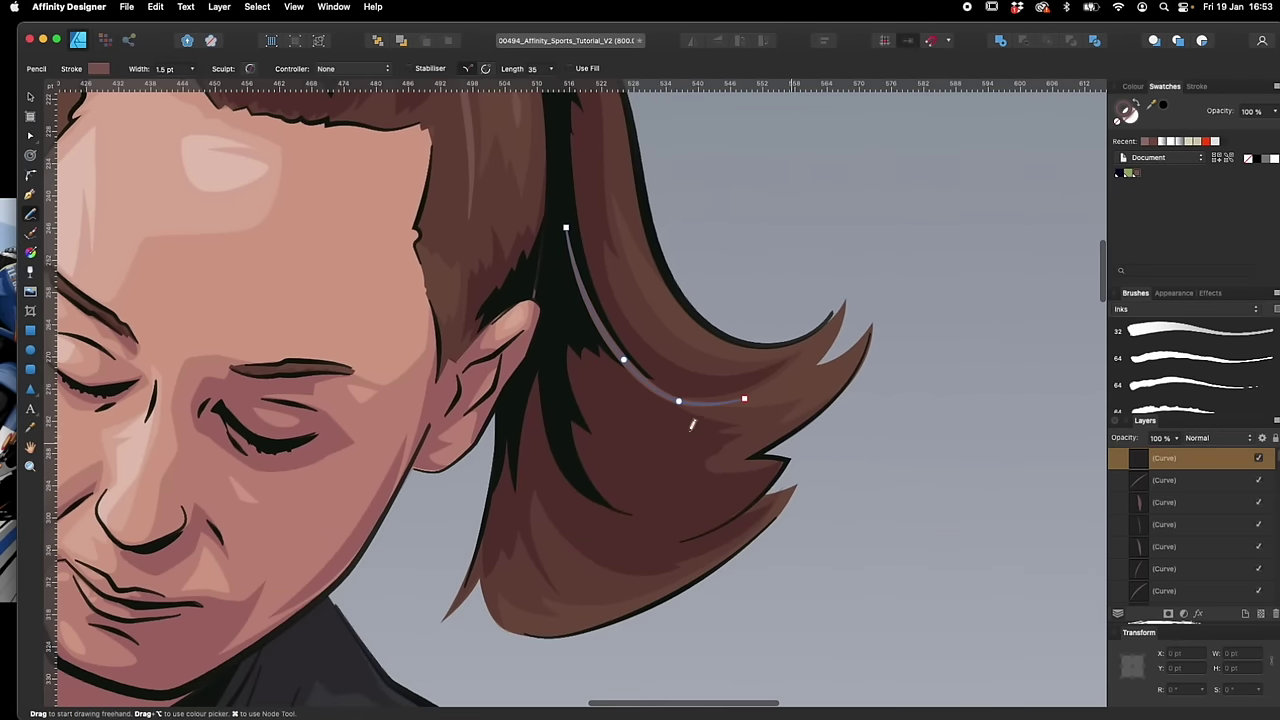
{"action": "left_click_drag", "start_coordinate": [554, 358], "coordinate": [584, 467]}
{"action": "scroll", "coordinate": [763, 606], "scroll_direction": "down", "scroll_amount": 3}
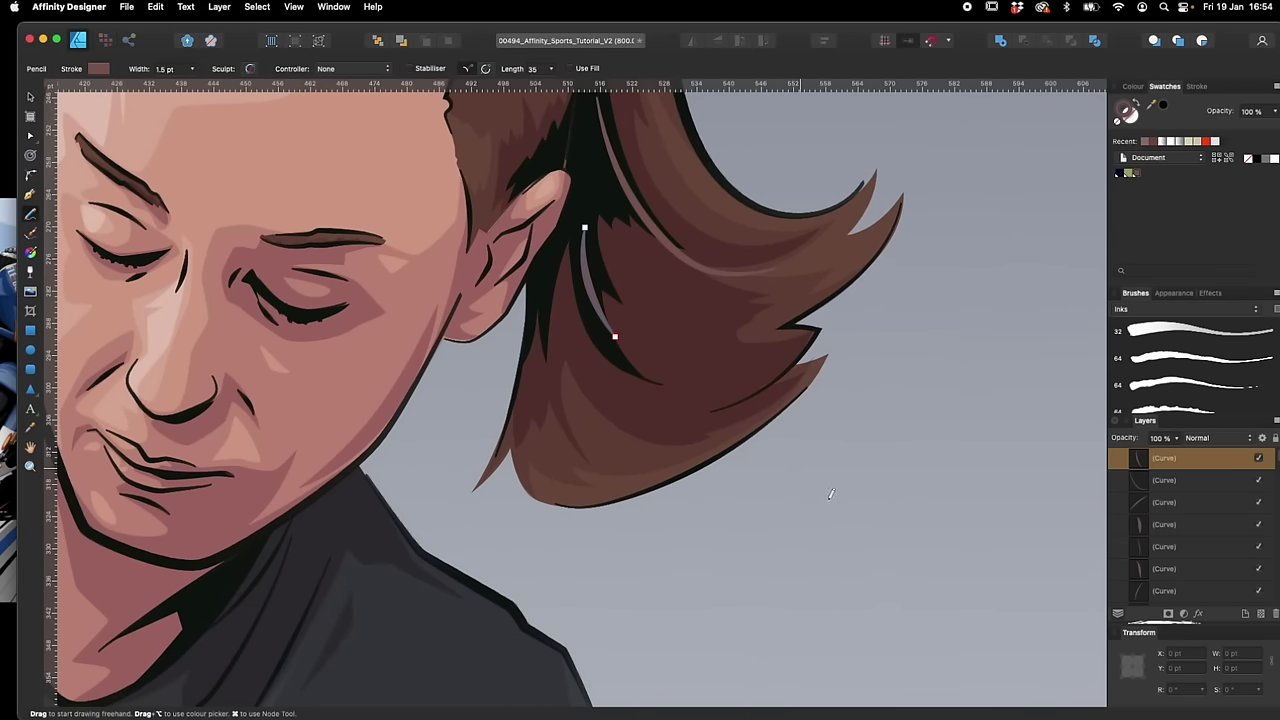
{"action": "mouse_move", "coordinate": [597, 368]}
{"action": "left_mouse_down"}
{"action": "mouse_move", "coordinate": [634, 388]}
{"action": "mouse_move", "coordinate": [775, 360]}
{"action": "left_mouse_up"}
{"action": "left_click_drag", "start_coordinate": [558, 354], "coordinate": [589, 453]}
{"action": "key", "text": "v"}
{"action": "left_click", "coordinate": [658, 489]}
Draw zigzag light green 1.5 pt strokes on the grass around the boots with the Pencil tool
{"action": "left_click_drag", "start_coordinate": [660, 494], "coordinate": [788, 569]}
{"action": "key", "text": "super+minus"}
{"action": "key", "text": "super+minus"}
{"action": "key", "text": "super+minus"}
{"action": "key", "text": "super+plus"}
{"action": "key", "text": "super+plus"}
{"action": "left_click_drag", "start_coordinate": [640, 605], "coordinate": [698, 368]}
{"action": "left_click_drag", "start_coordinate": [590, 678], "coordinate": [588, 444]}
{"action": "scroll", "coordinate": [588, 443], "scroll_direction": "down", "scroll_amount": 20}
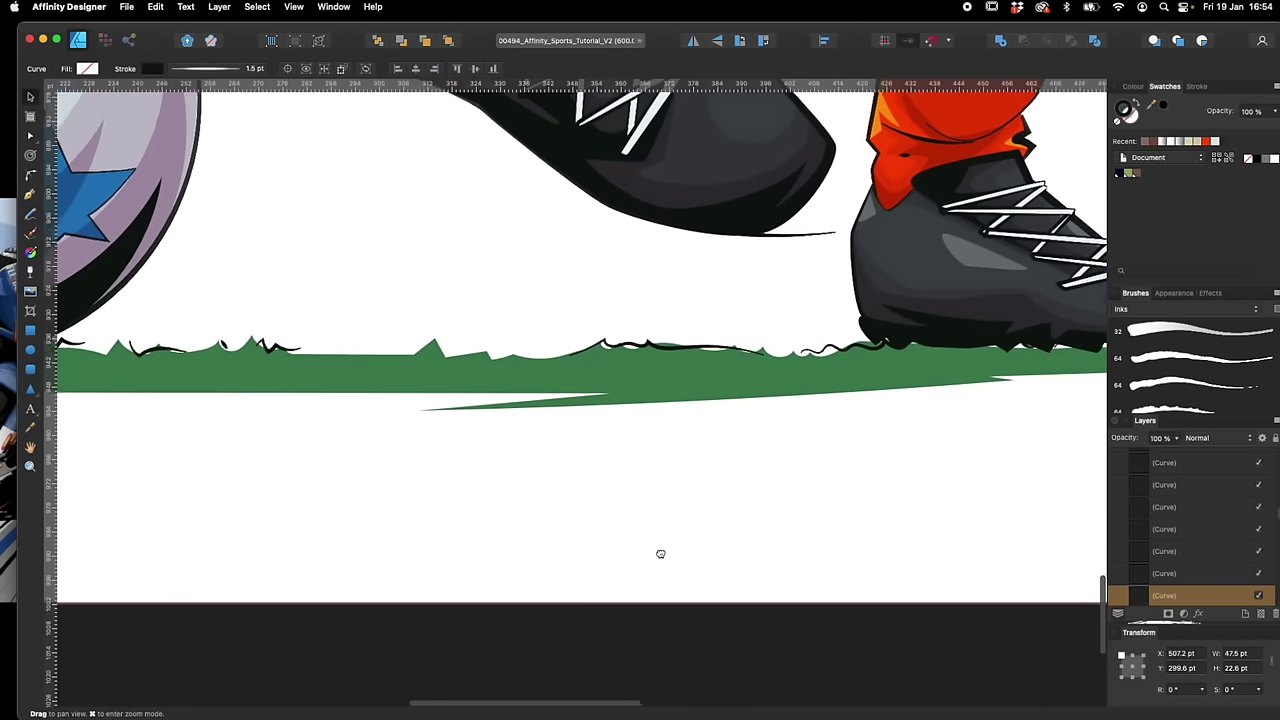
{"action": "left_click_drag", "start_coordinate": [660, 554], "coordinate": [594, 612]}
{"action": "key", "text": "n"}
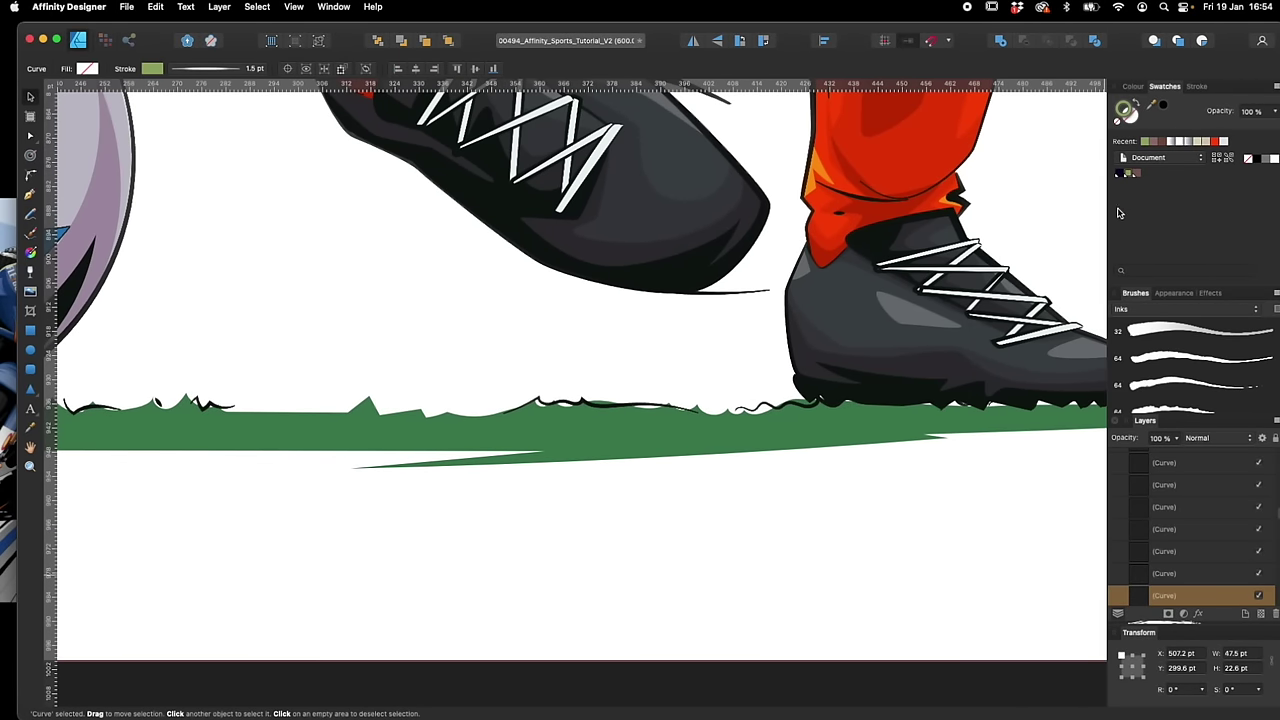
{"action": "scroll", "coordinate": [743, 549], "scroll_direction": "up", "scroll_amount": 2}
{"action": "scroll", "coordinate": [743, 549], "scroll_direction": "left", "scroll_amount": 3}
{"action": "left_click_drag", "start_coordinate": [617, 486], "coordinate": [786, 480]}
{"action": "mouse_move", "coordinate": [876, 486]}
{"action": "left_mouse_down"}
{"action": "mouse_move", "coordinate": [925, 455]}
{"action": "mouse_move", "coordinate": [970, 478]}
{"action": "left_mouse_up"}
{"action": "mouse_move", "coordinate": [995, 482]}
{"action": "left_mouse_down"}
{"action": "mouse_move", "coordinate": [1025, 472]}
{"action": "mouse_move", "coordinate": [725, 520]}
{"action": "mouse_move", "coordinate": [1100, 545]}
{"action": "left_mouse_up"}
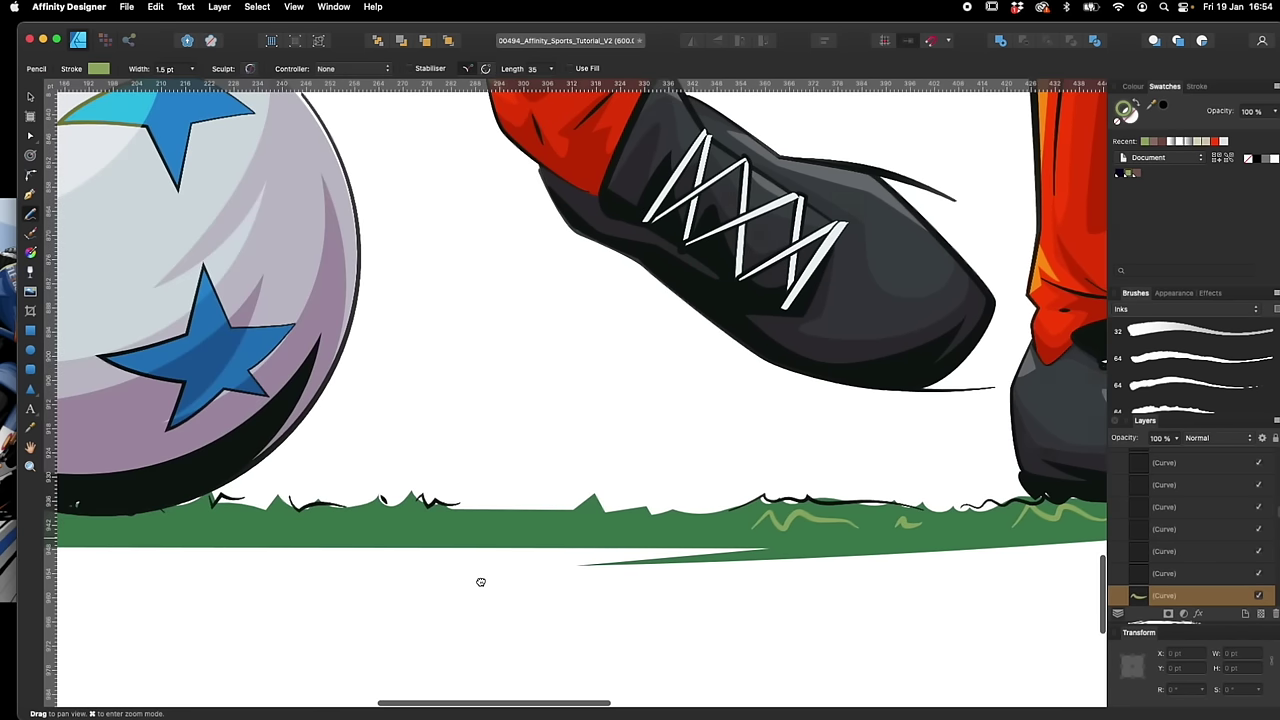
Continue the light green grass strokes on the turf beneath and beside the ball
{"action": "left_click_drag", "start_coordinate": [480, 583], "coordinate": [923, 582]}
{"action": "left_click_drag", "start_coordinate": [572, 522], "coordinate": [670, 517]}
{"action": "left_click_drag", "start_coordinate": [502, 527], "coordinate": [521, 519]}
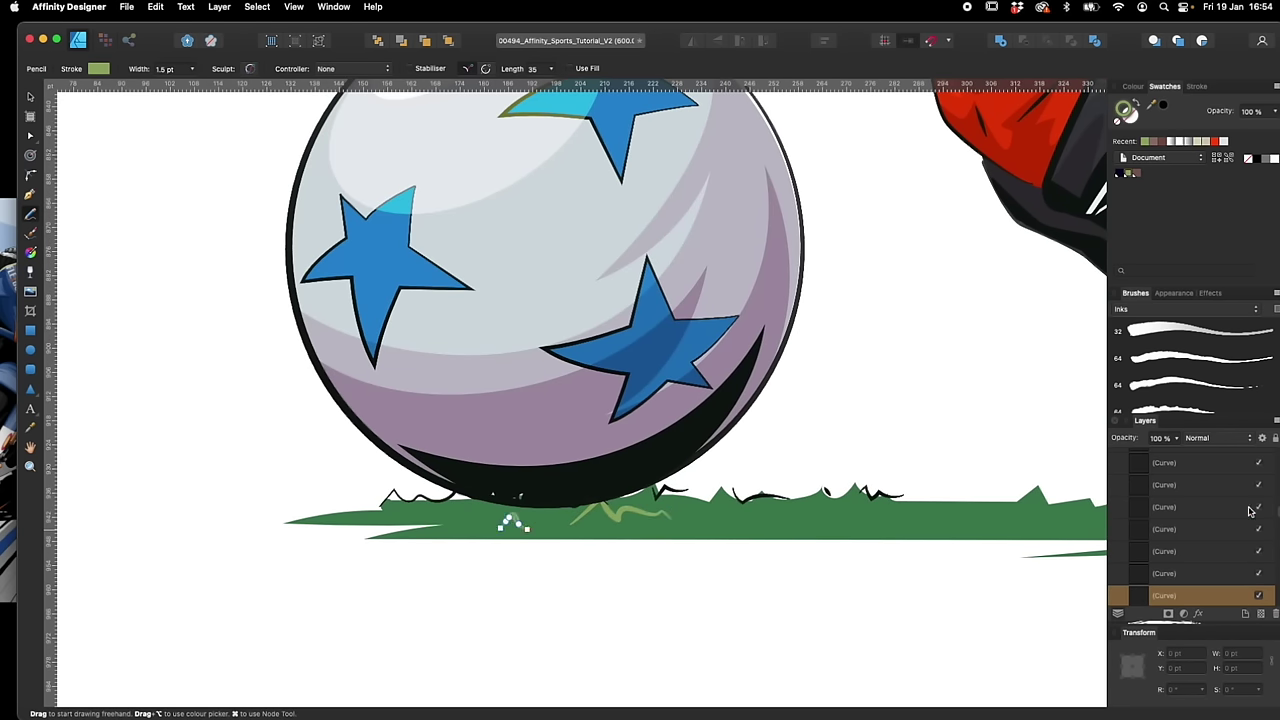
{"action": "left_click_drag", "start_coordinate": [785, 514], "coordinate": [860, 512]}
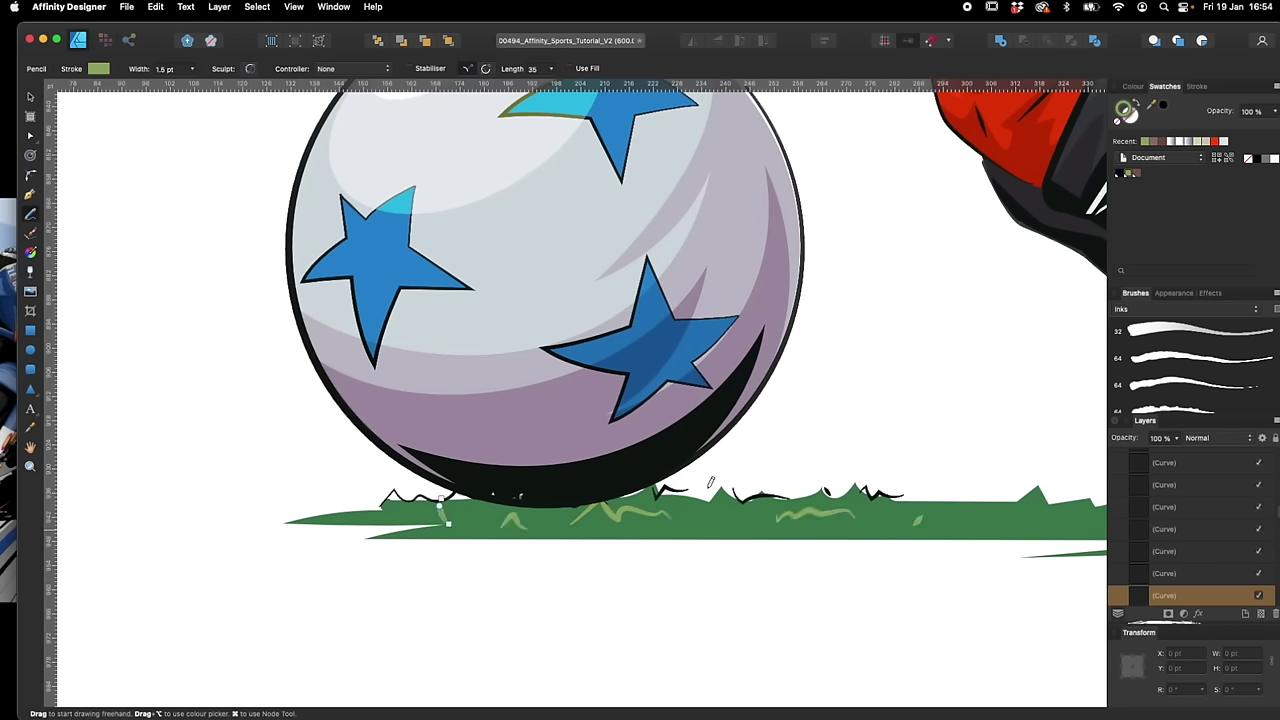
Add a dark green CMYK global colour with C 69, M 36, Y 73, K 49 to the document swatches
{"action": "left_click", "coordinate": [1275, 87]}
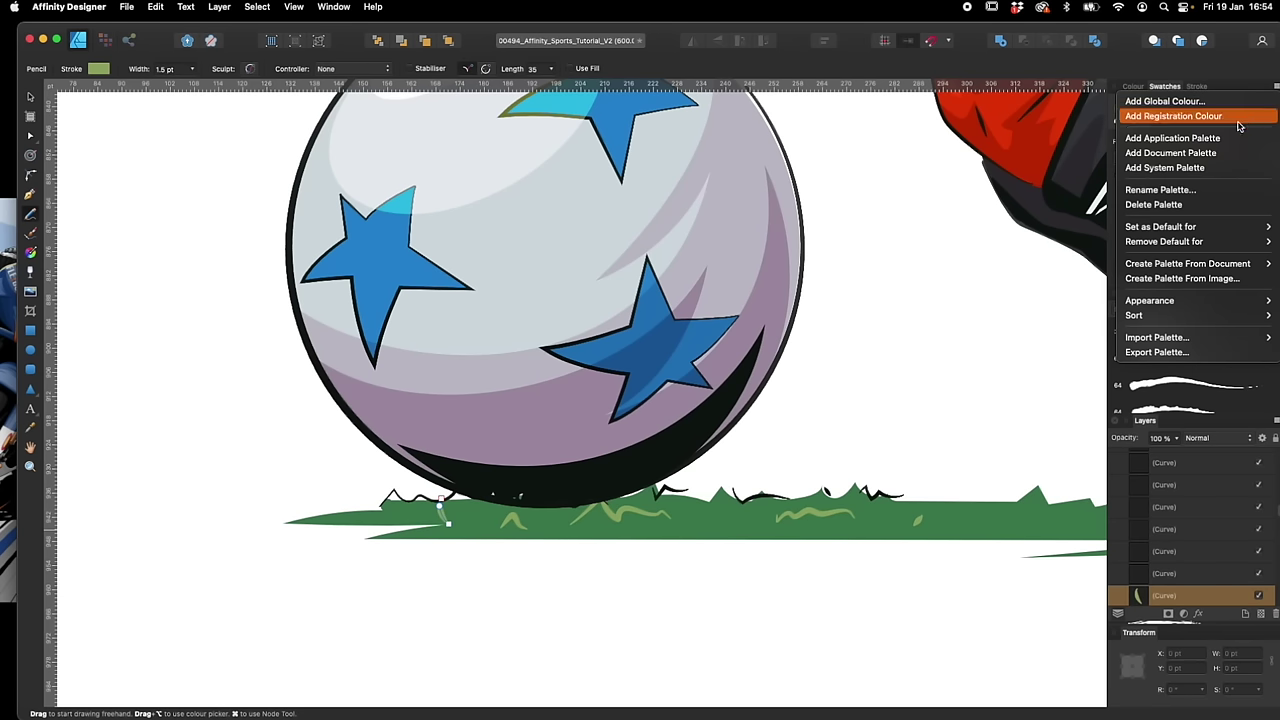
{"action": "left_click", "coordinate": [1160, 94]}
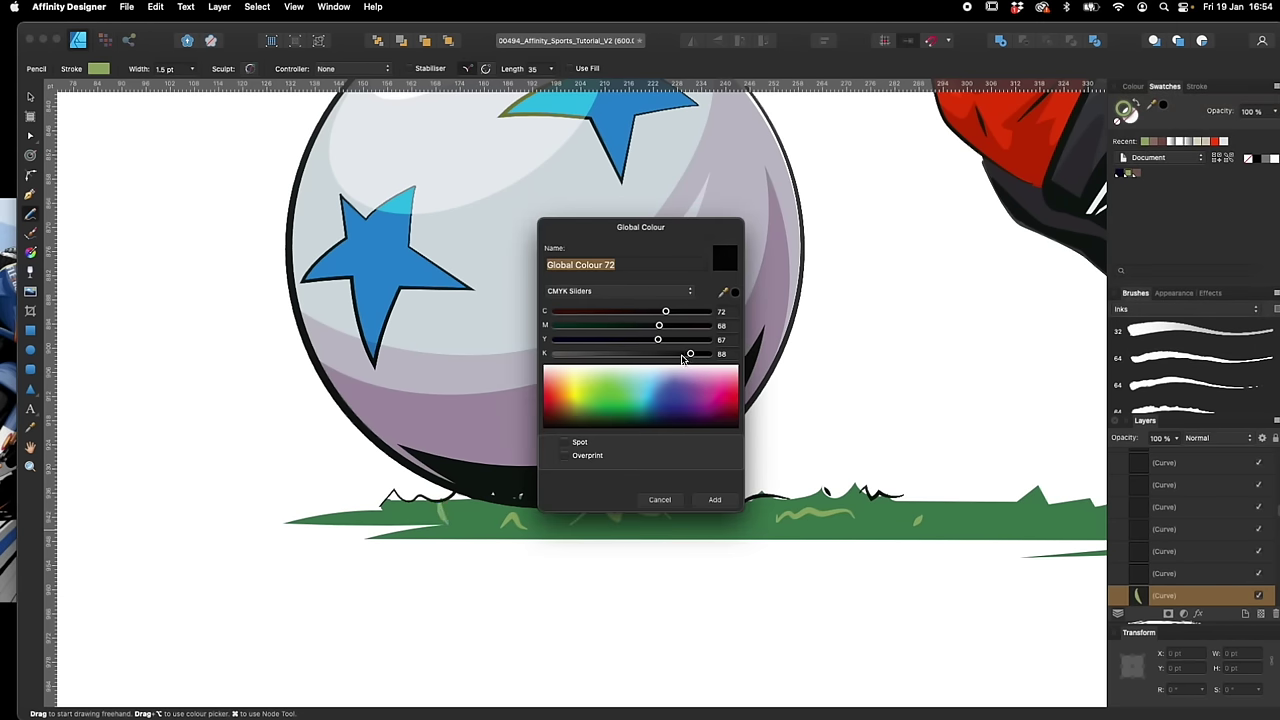
{"action": "left_click_drag", "start_coordinate": [690, 354], "coordinate": [548, 356]}
{"action": "left_click_drag", "start_coordinate": [659, 326], "coordinate": [610, 326]}
{"action": "left_click_drag", "start_coordinate": [658, 340], "coordinate": [630, 312]}
{"action": "left_click_drag", "start_coordinate": [555, 354], "coordinate": [629, 356]}
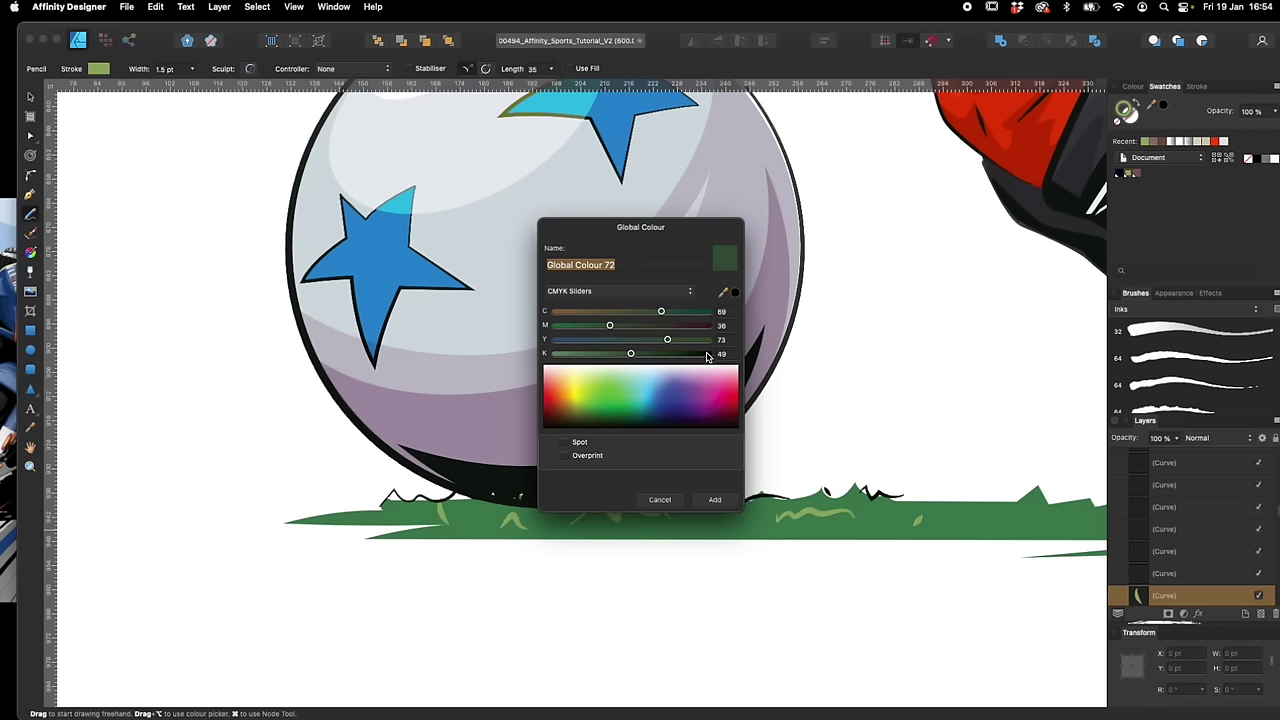
{"action": "left_click", "coordinate": [714, 499]}
Draw dark green strokes across the grass from the ball to the standing boot using the new global colour
{"action": "left_click_drag", "start_coordinate": [705, 526], "coordinate": [783, 519]}
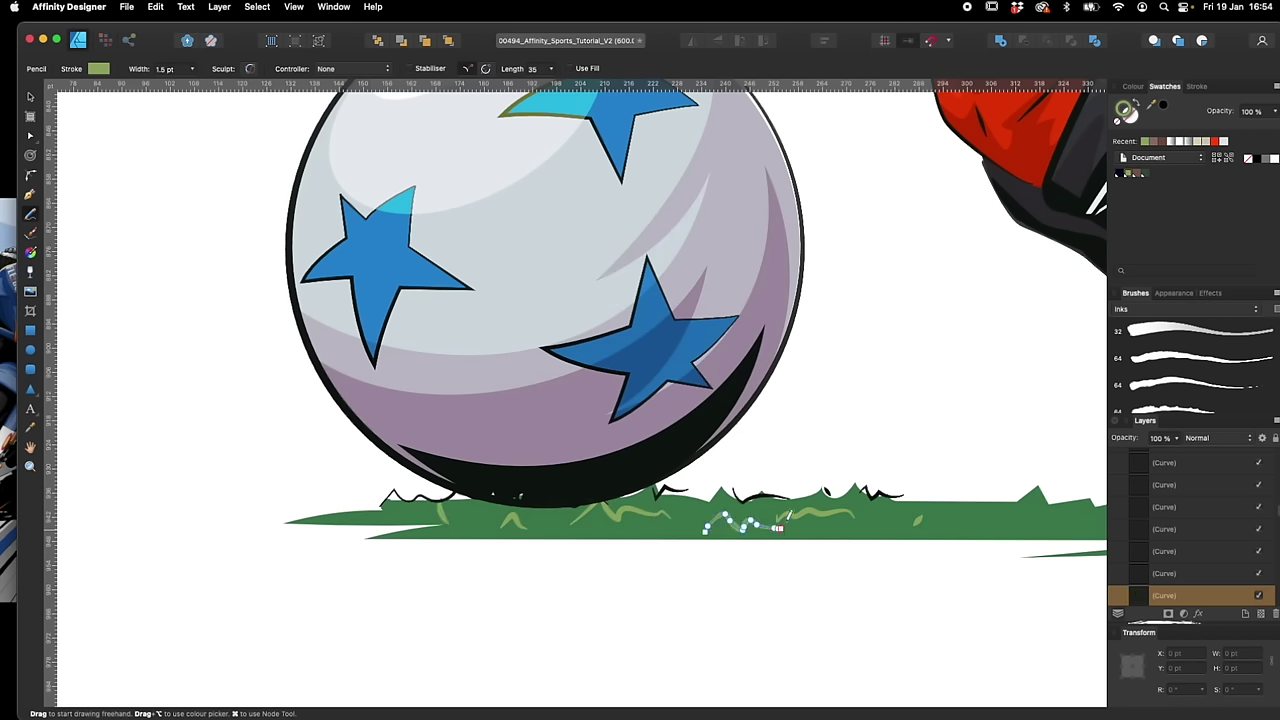
{"action": "left_click", "coordinate": [1145, 176]}
{"action": "mouse_move", "coordinate": [897, 566]}
{"action": "left_mouse_down"}
{"action": "mouse_move", "coordinate": [741, 584]}
{"action": "mouse_move", "coordinate": [749, 547]}
{"action": "mouse_move", "coordinate": [1005, 545]}
{"action": "left_mouse_up"}
{"action": "left_click_drag", "start_coordinate": [824, 527], "coordinate": [856, 538]}
{"action": "left_click_drag", "start_coordinate": [385, 544], "coordinate": [395, 542]}
{"action": "scroll", "coordinate": [727, 558], "scroll_direction": "right", "scroll_amount": 5}
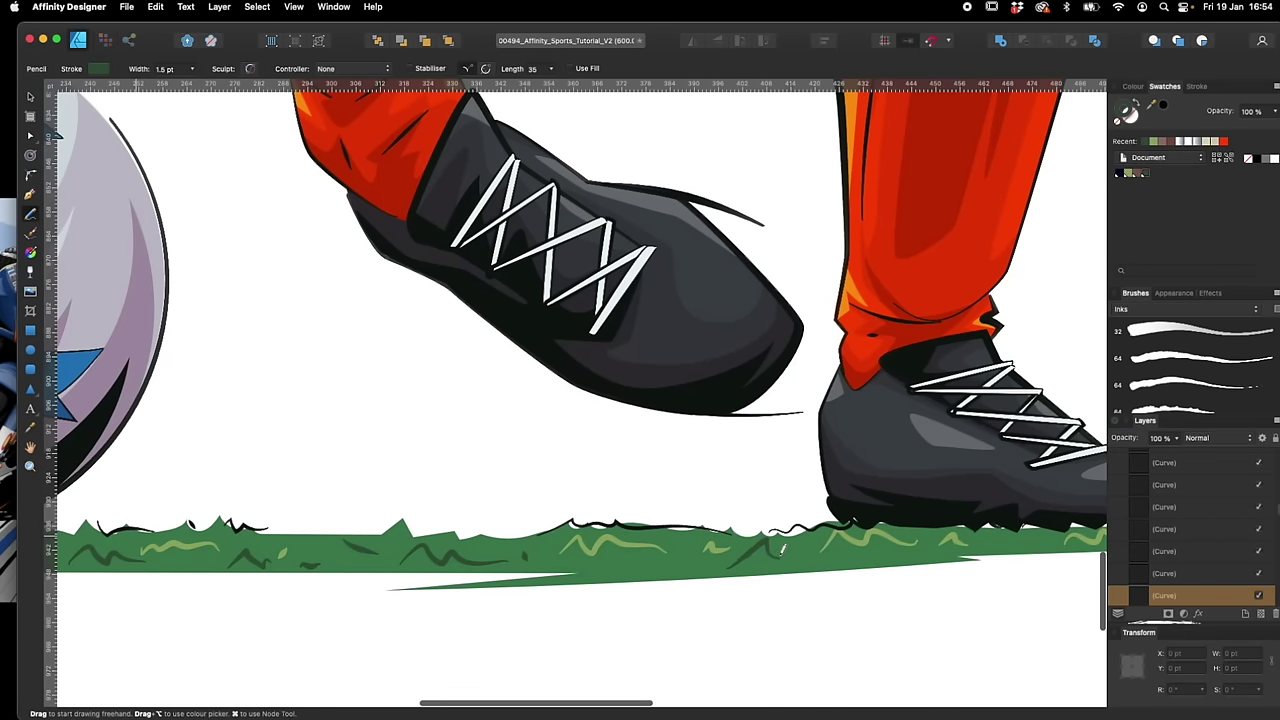
{"action": "scroll", "coordinate": [1044, 557], "scroll_direction": "right", "scroll_amount": 3}
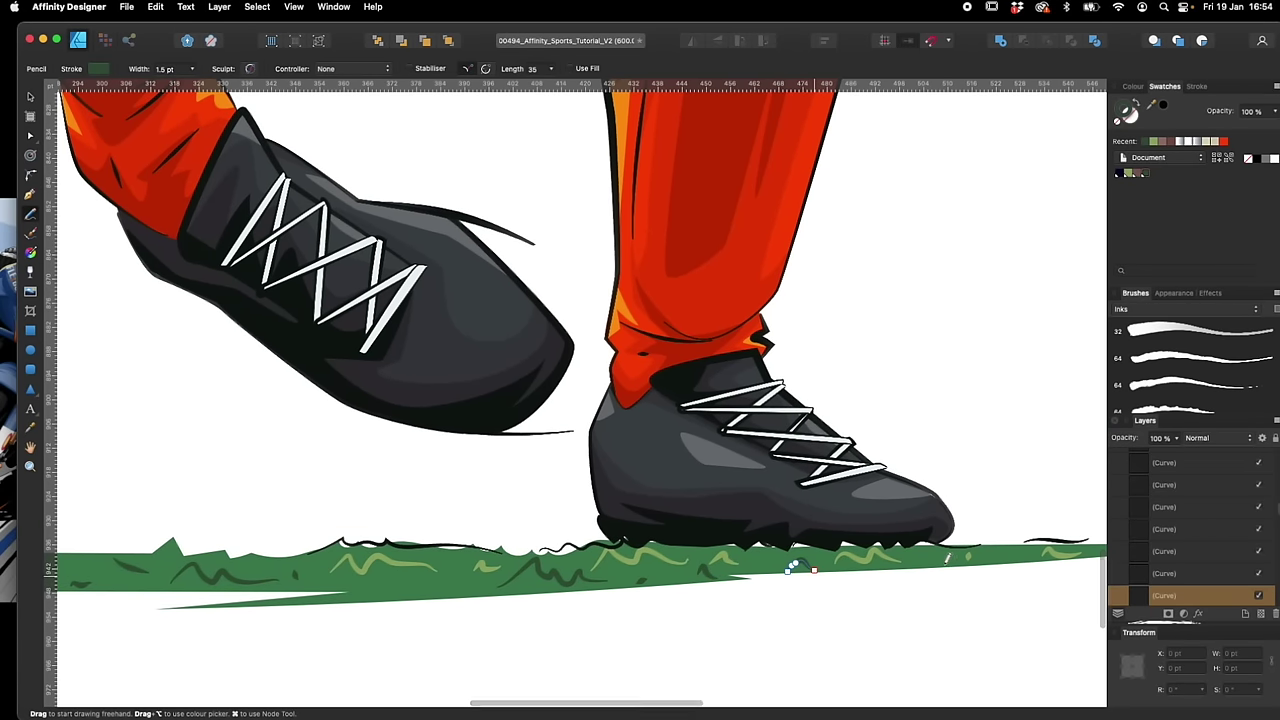
{"action": "key", "text": "v"}
{"action": "left_click", "coordinate": [948, 621]}
Review the whole illustration and examine the head and hair details up close
{"action": "key", "text": "super+minus"}
{"action": "key", "text": "super+minus"}
{"action": "key", "text": "super+minus"}
{"action": "key", "text": "super+minus"}
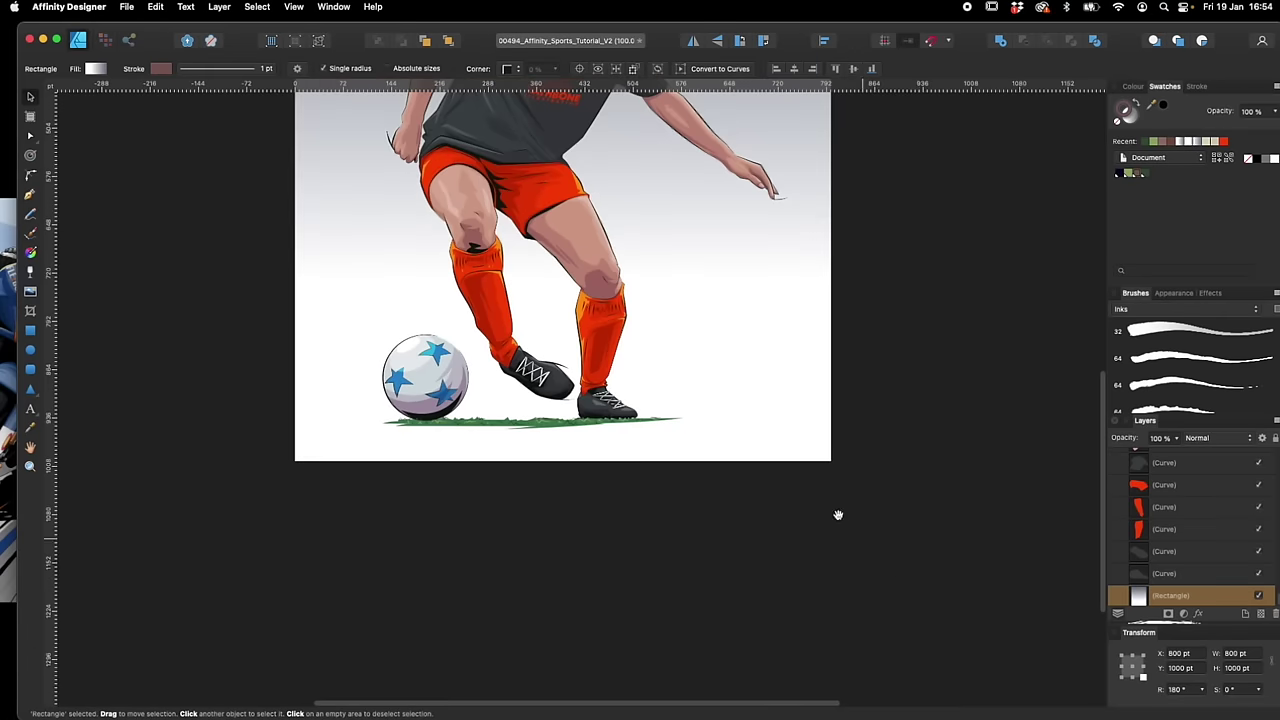
{"action": "left_click_drag", "start_coordinate": [773, 153], "coordinate": [826, 508]}
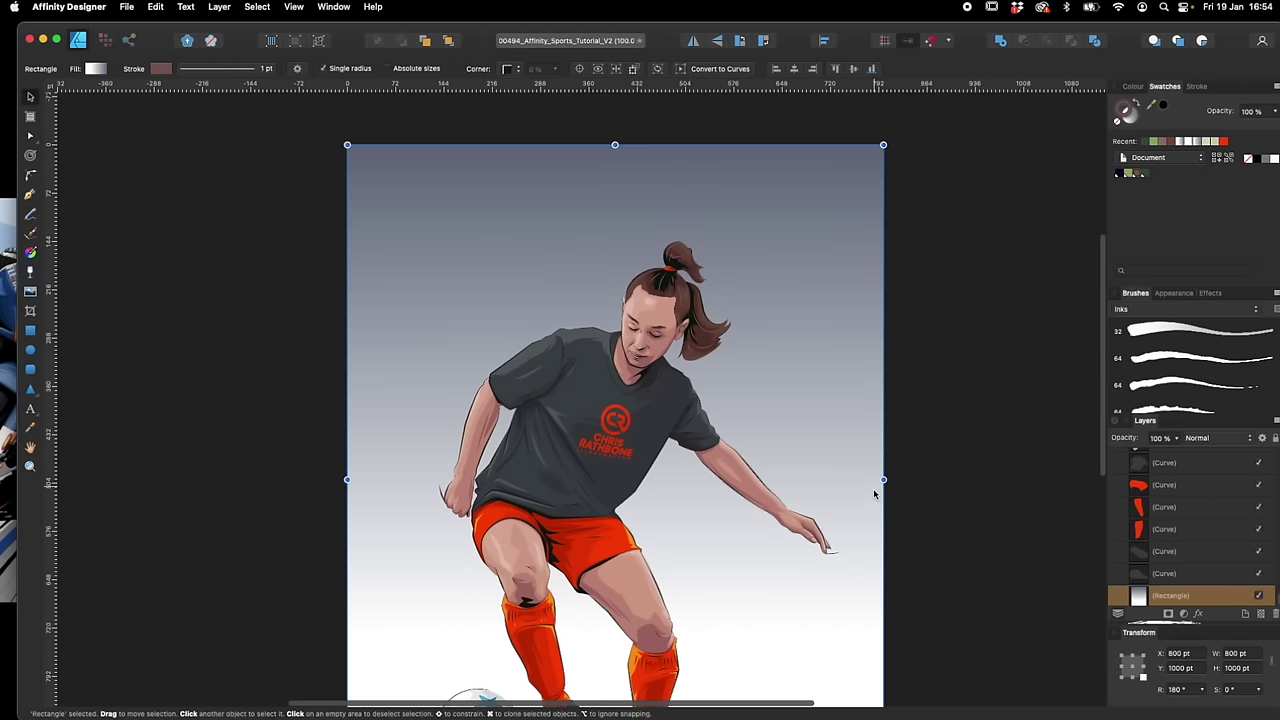
{"action": "key", "text": "super+plus"}
{"action": "key", "text": "super+plus"}
{"action": "key", "text": "super+plus"}
{"action": "key", "text": "super+plus"}
{"action": "key", "text": "super+minus"}
{"action": "key", "text": "super+minus"}
{"action": "key", "text": "super+minus"}
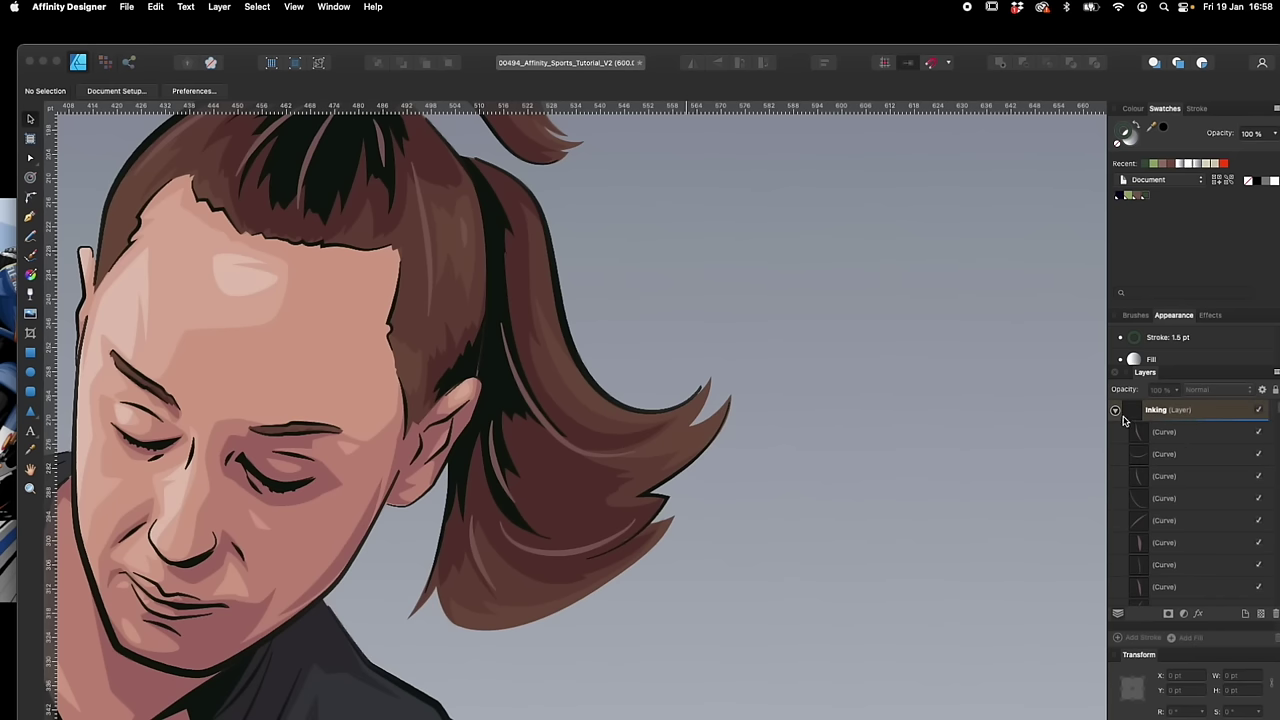
Add a new layer named Rim directly beneath the Inking layer and lock the Inking layer
{"action": "left_click", "coordinate": [1115, 410]}
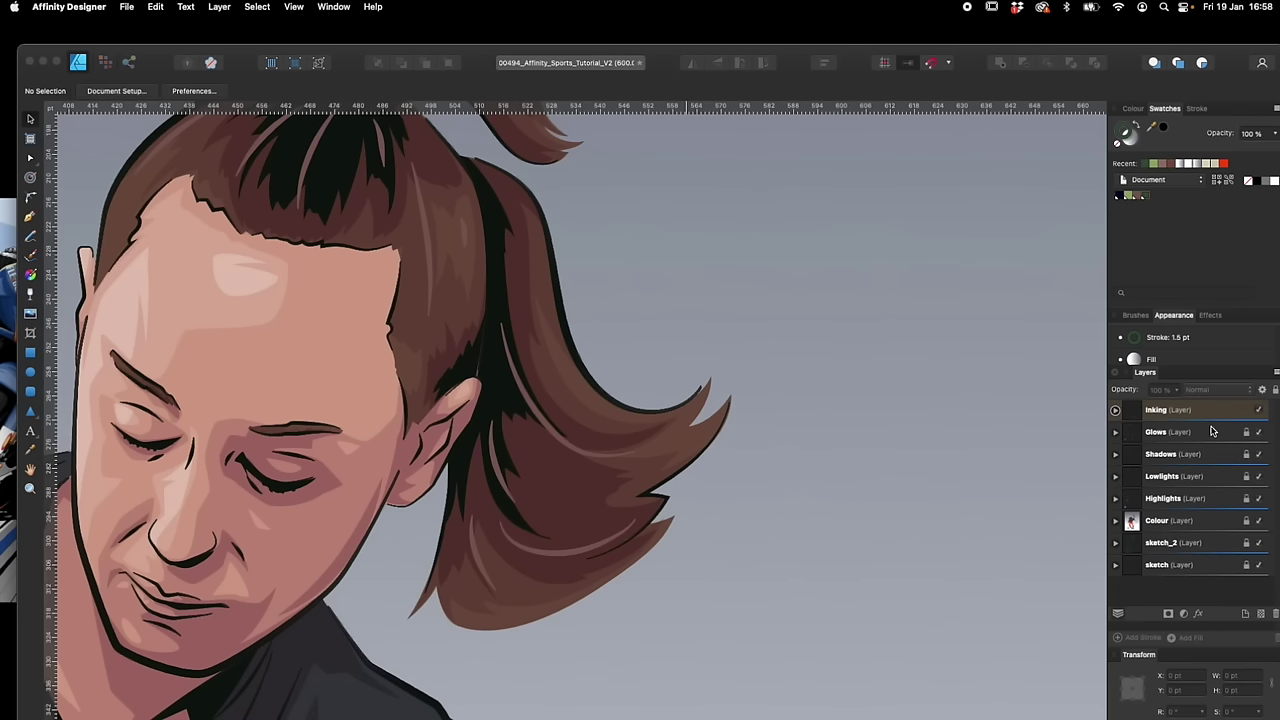
{"action": "left_click", "coordinate": [1190, 455]}
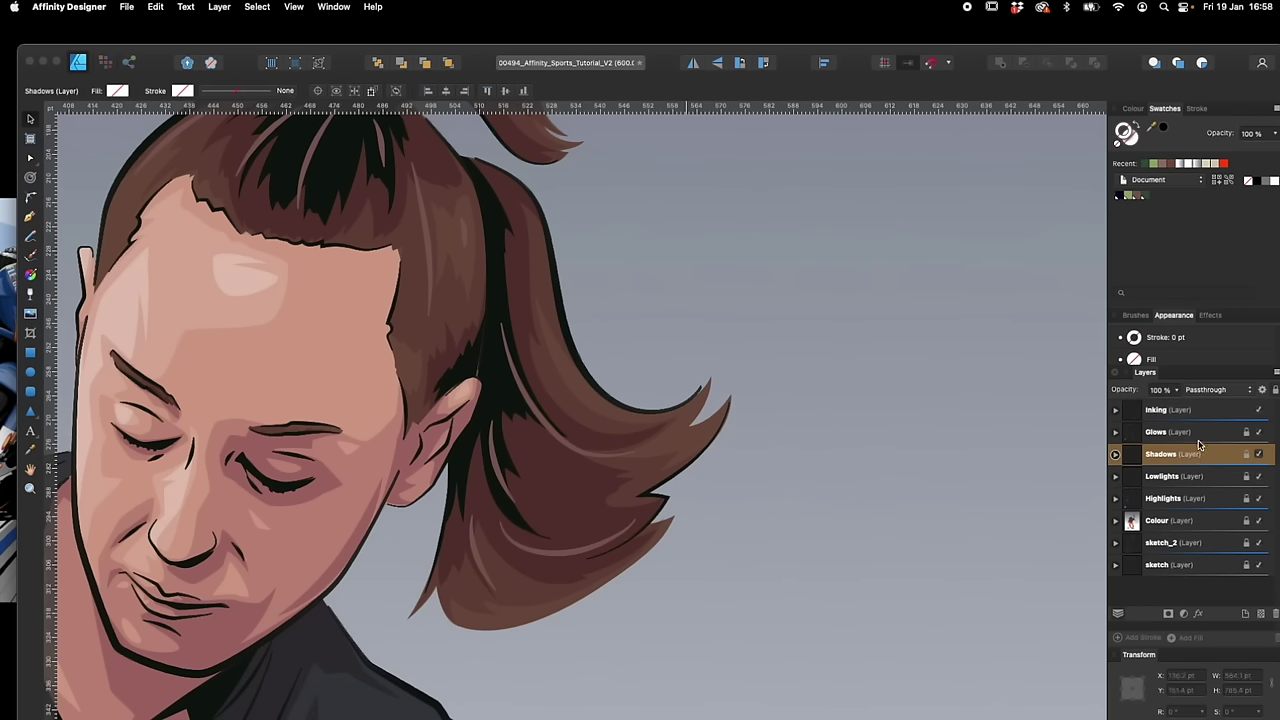
{"action": "left_click", "coordinate": [1200, 434]}
{"action": "left_click", "coordinate": [1245, 614]}
{"action": "double_click", "coordinate": [1160, 432]}
{"action": "type", "text": "Rim"}
{"action": "key", "text": "Return"}
{"action": "left_click", "coordinate": [1234, 411]}
{"action": "left_click", "coordinate": [1273, 393]}
{"action": "left_click", "coordinate": [1226, 431]}
{"action": "left_click", "coordinate": [733, 448]}
{"action": "left_click_drag", "start_coordinate": [635, 381], "coordinate": [769, 464]}
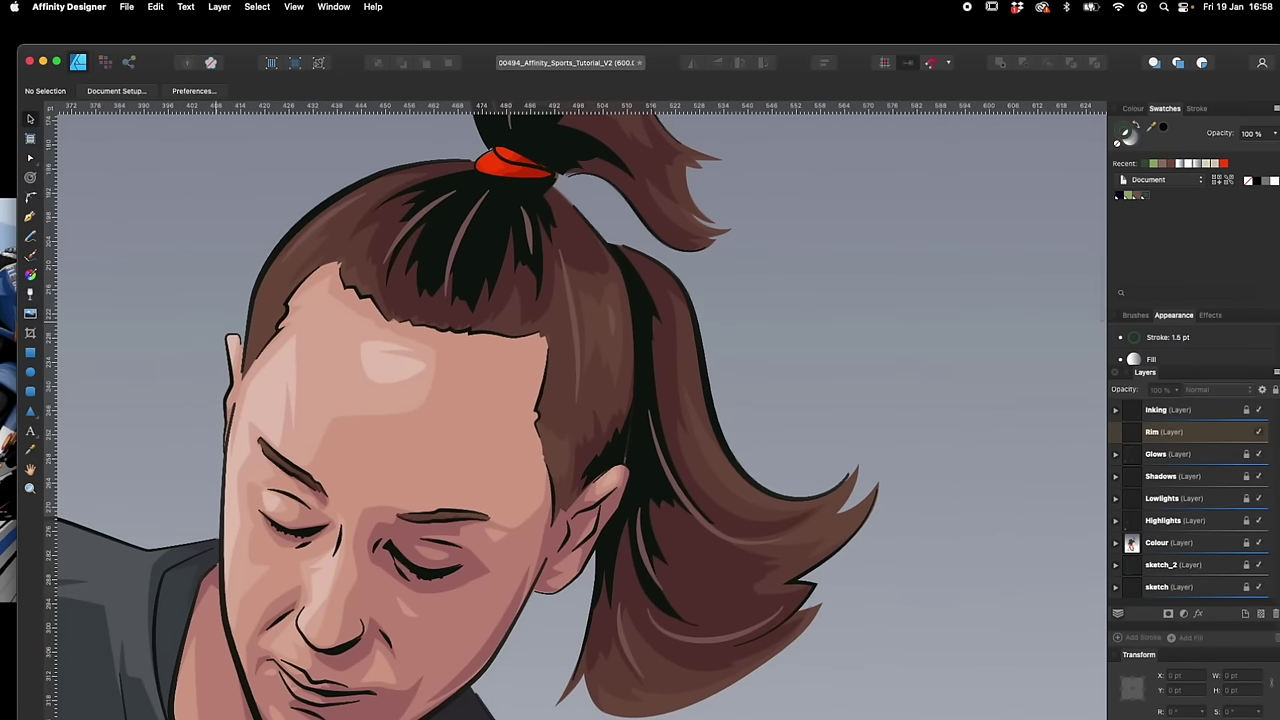
Add a pale yellow CMYK global colour with C 0, M 0, Y 27, K 0 to the document swatches
{"action": "key", "text": "super+Tab"}
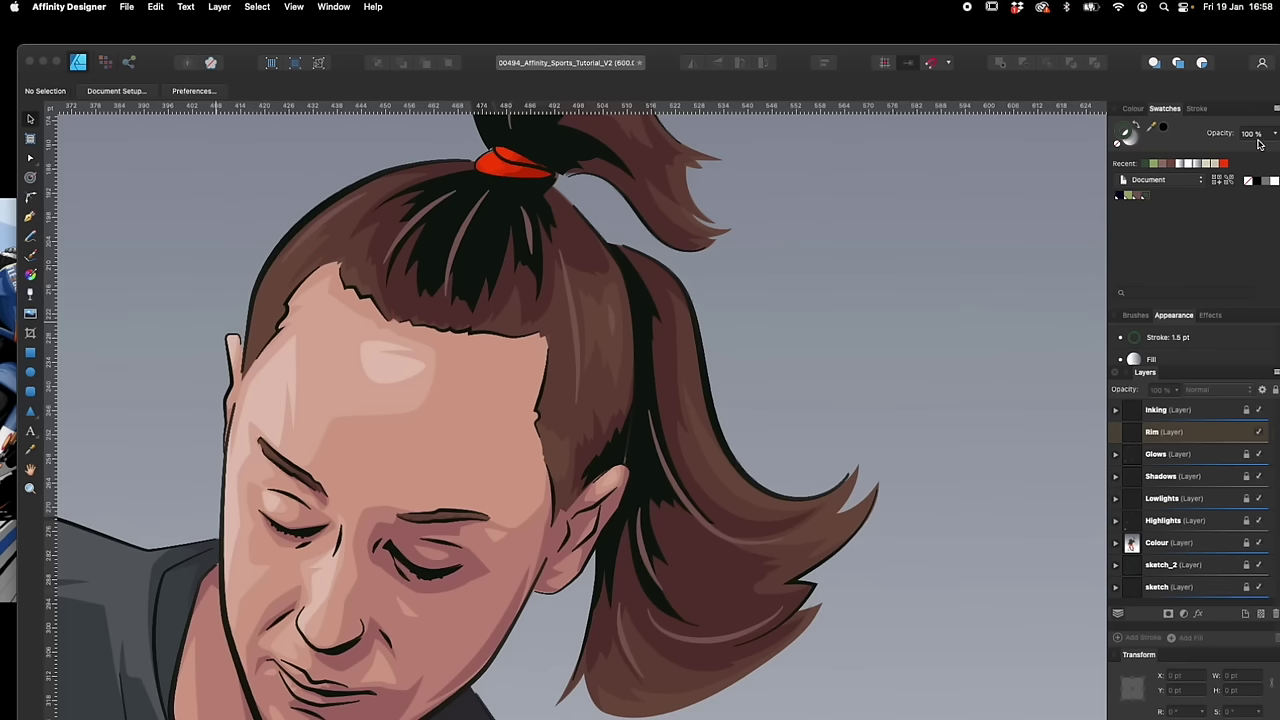
{"action": "left_click", "coordinate": [1276, 110]}
{"action": "left_click", "coordinate": [1207, 124]}
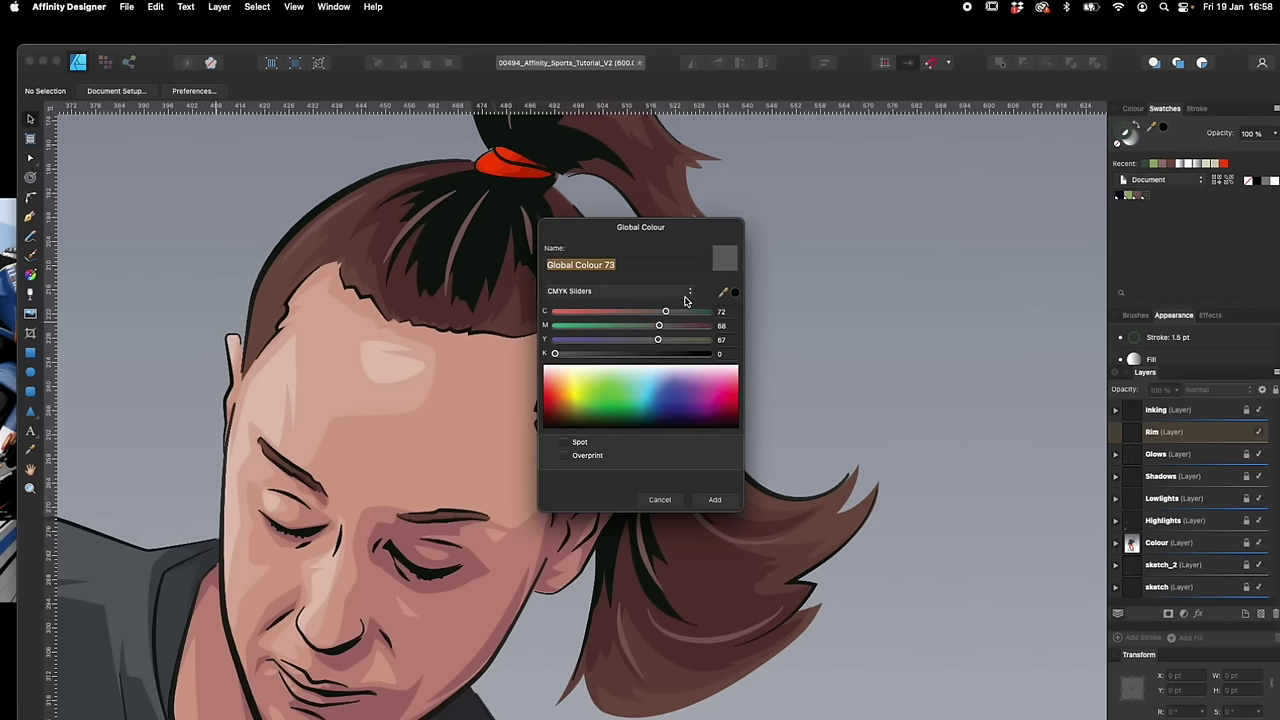
{"action": "left_click_drag", "start_coordinate": [665, 312], "coordinate": [555, 312]}
{"action": "left_click_drag", "start_coordinate": [647, 331], "coordinate": [509, 313]}
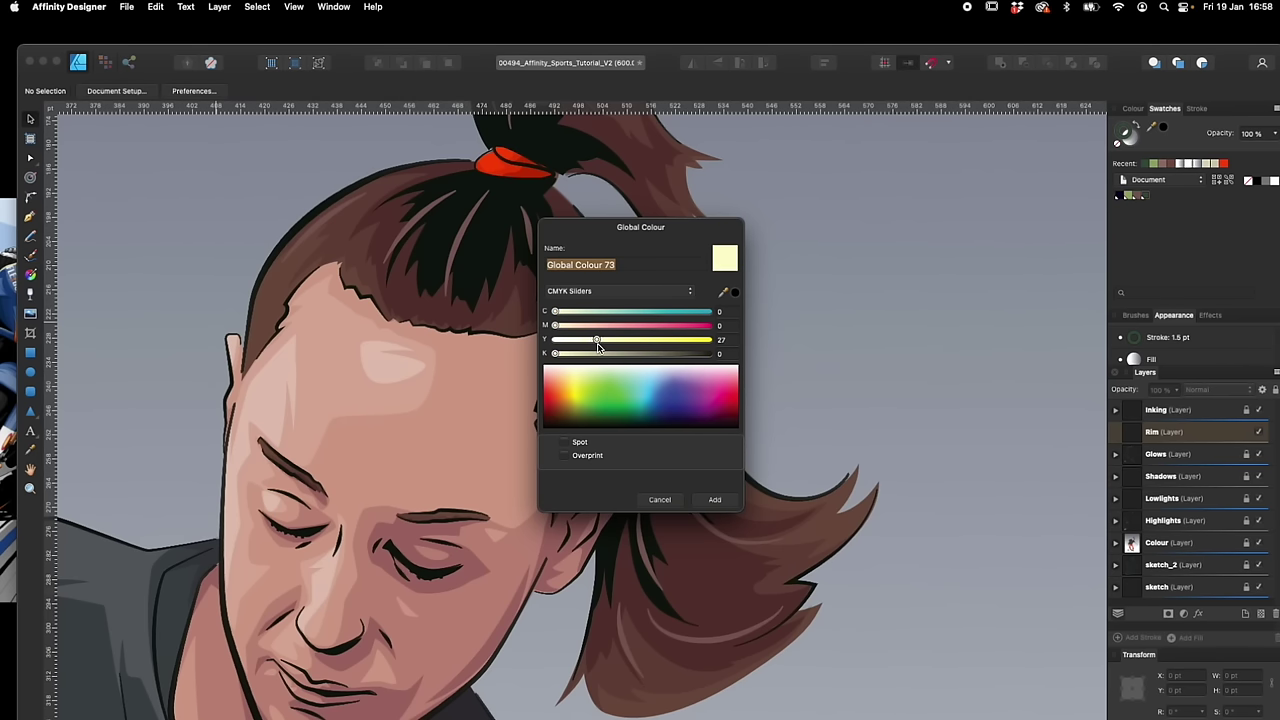
{"action": "left_click", "coordinate": [714, 499]}
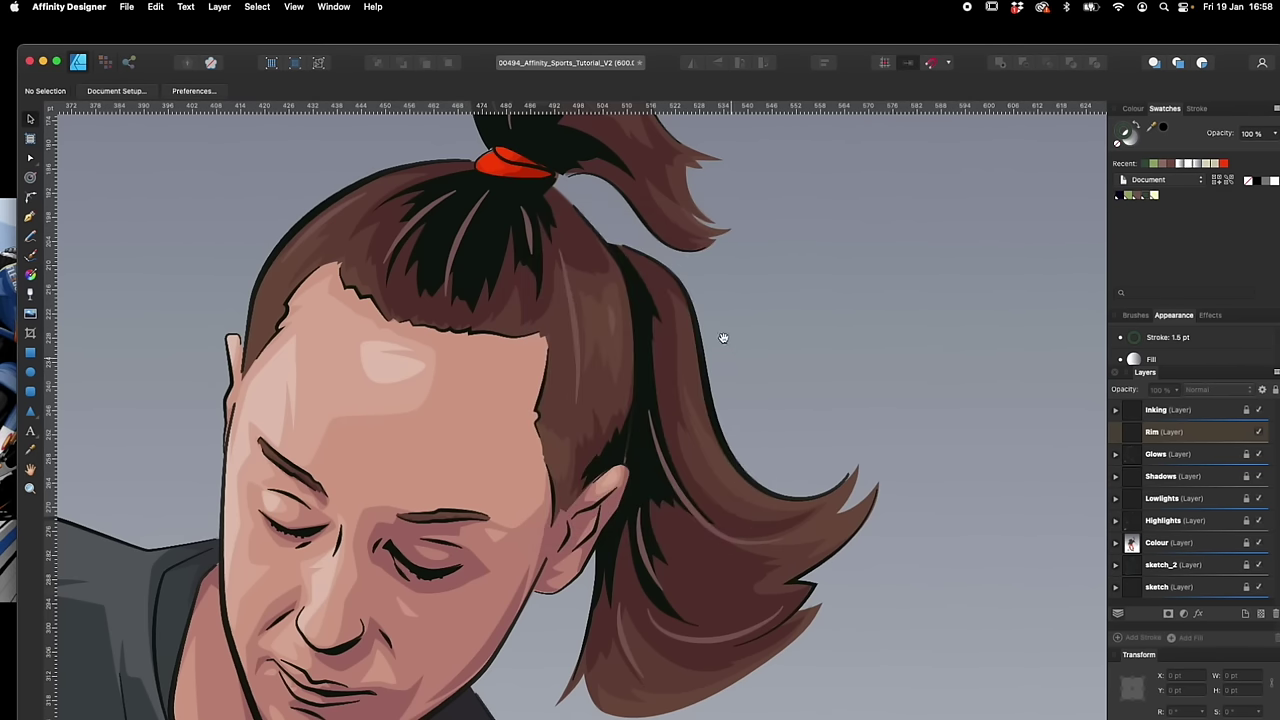
Draw a pale yellow Pen curve just inside the hairline outline above the forehead and set its stroke width to 2 pt
{"action": "left_click_drag", "start_coordinate": [726, 343], "coordinate": [743, 560]}
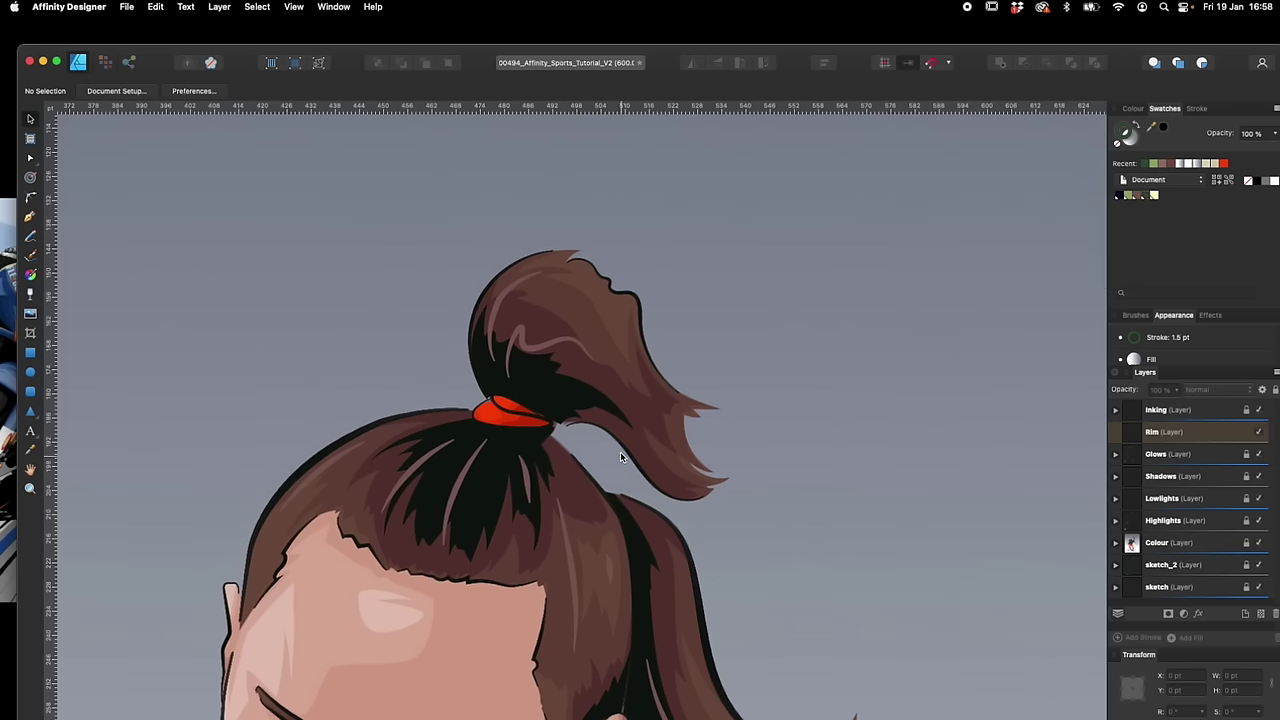
{"action": "key", "text": "p"}
{"action": "left_click", "coordinate": [395, 423]}
{"action": "left_click_drag", "start_coordinate": [257, 553], "coordinate": [228, 650]}
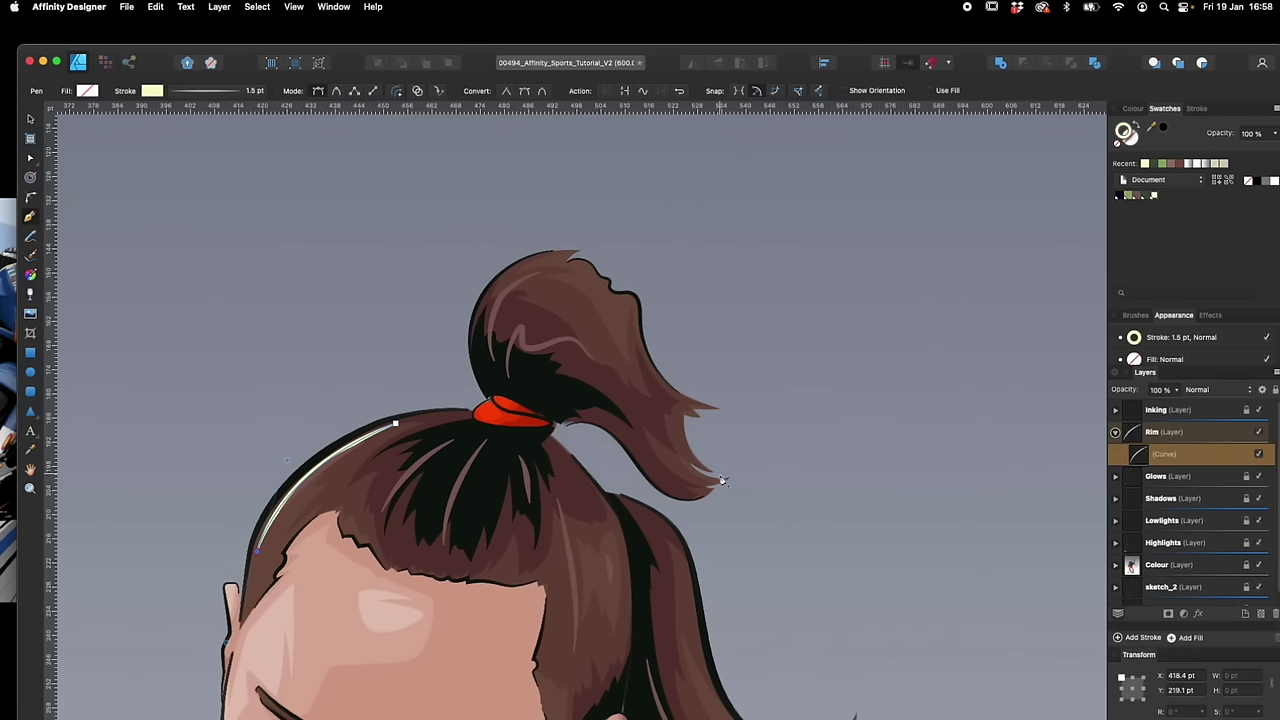
{"action": "key", "text": "v"}
{"action": "left_click", "coordinate": [1197, 108]}
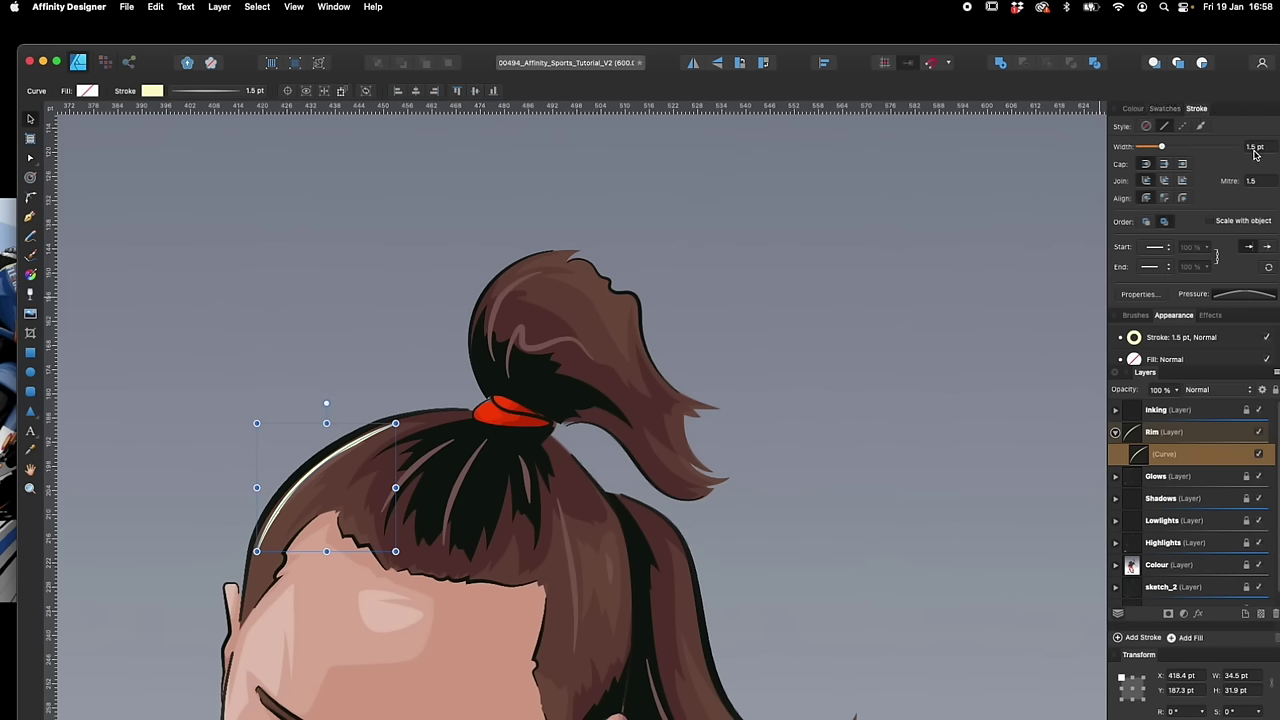
{"action": "key", "text": "Return"}
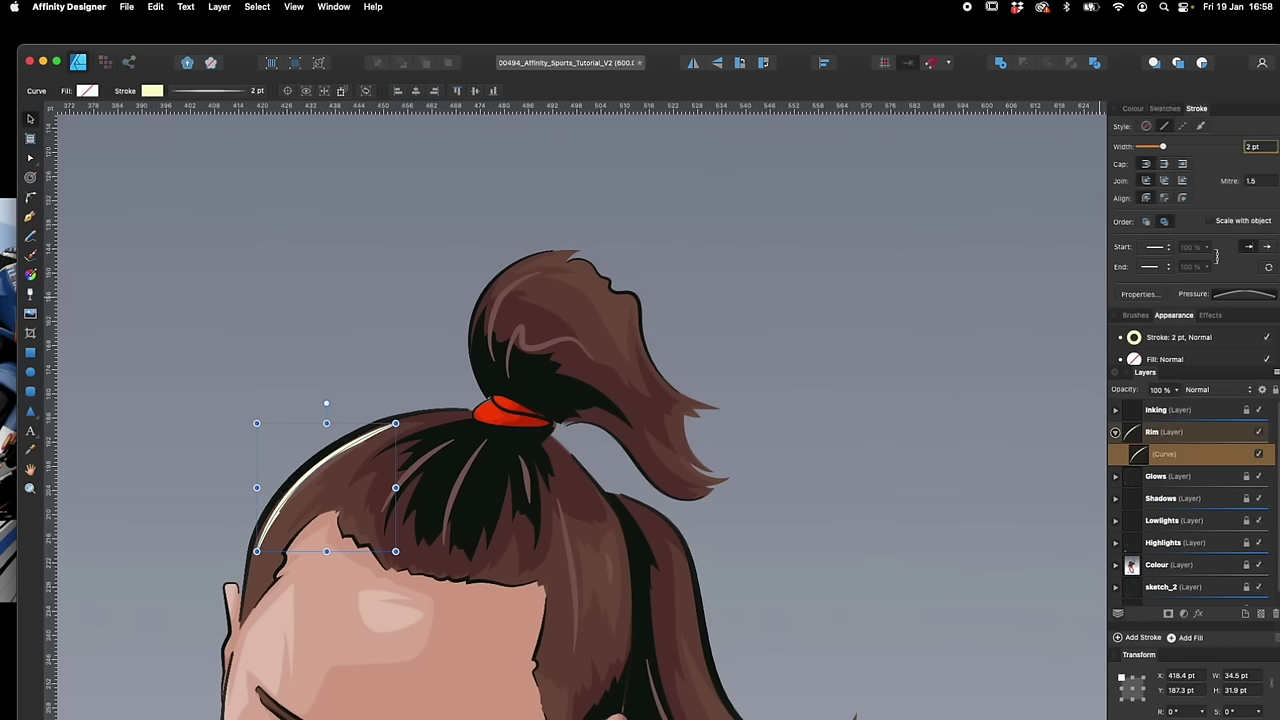
{"action": "left_click", "coordinate": [1246, 296]}
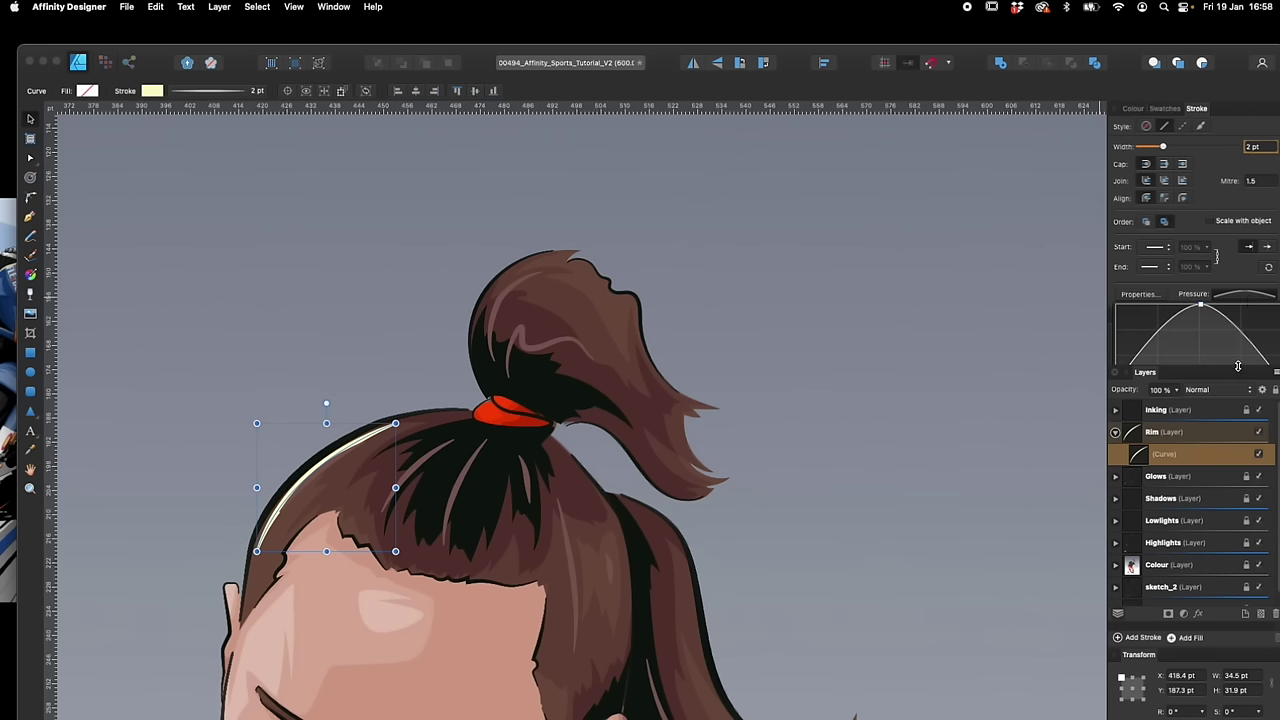
{"action": "left_click_drag", "start_coordinate": [1238, 366], "coordinate": [1230, 428]}
Draw 2 pt pale yellow Pencil highlights along the edges of the top bun, the side of the head and the ponytail
{"action": "key", "text": "n"}
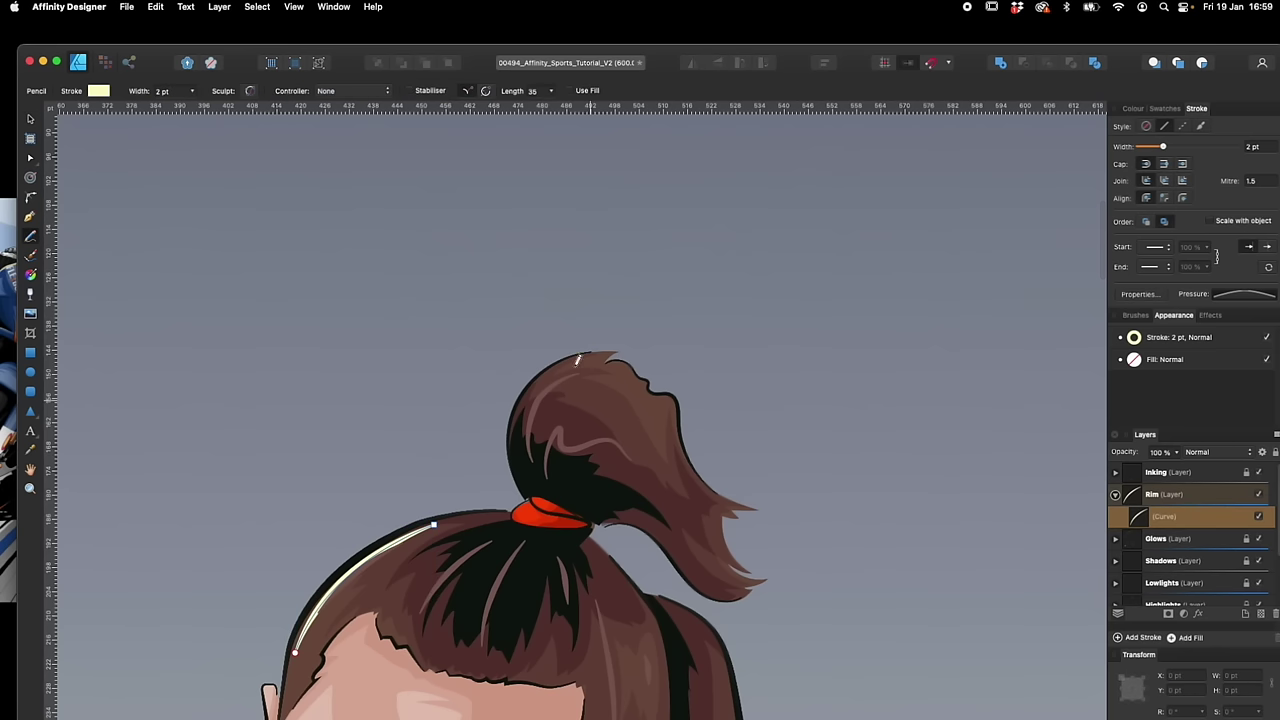
{"action": "mouse_move", "coordinate": [594, 354]}
{"action": "left_mouse_down"}
{"action": "mouse_move", "coordinate": [519, 401]}
{"action": "mouse_move", "coordinate": [512, 443]}
{"action": "left_mouse_up"}
{"action": "scroll", "coordinate": [757, 480], "scroll_direction": "down", "scroll_amount": 4}
{"action": "left_click_drag", "start_coordinate": [588, 504], "coordinate": [622, 613]}
{"action": "scroll", "coordinate": [746, 609], "scroll_direction": "down", "scroll_amount": 3}
{"action": "mouse_move", "coordinate": [598, 418]}
{"action": "left_mouse_down"}
{"action": "mouse_move", "coordinate": [644, 463]}
{"action": "mouse_move", "coordinate": [694, 640]}
{"action": "left_mouse_up"}
{"action": "scroll", "coordinate": [730, 436], "scroll_direction": "down", "scroll_amount": 5}
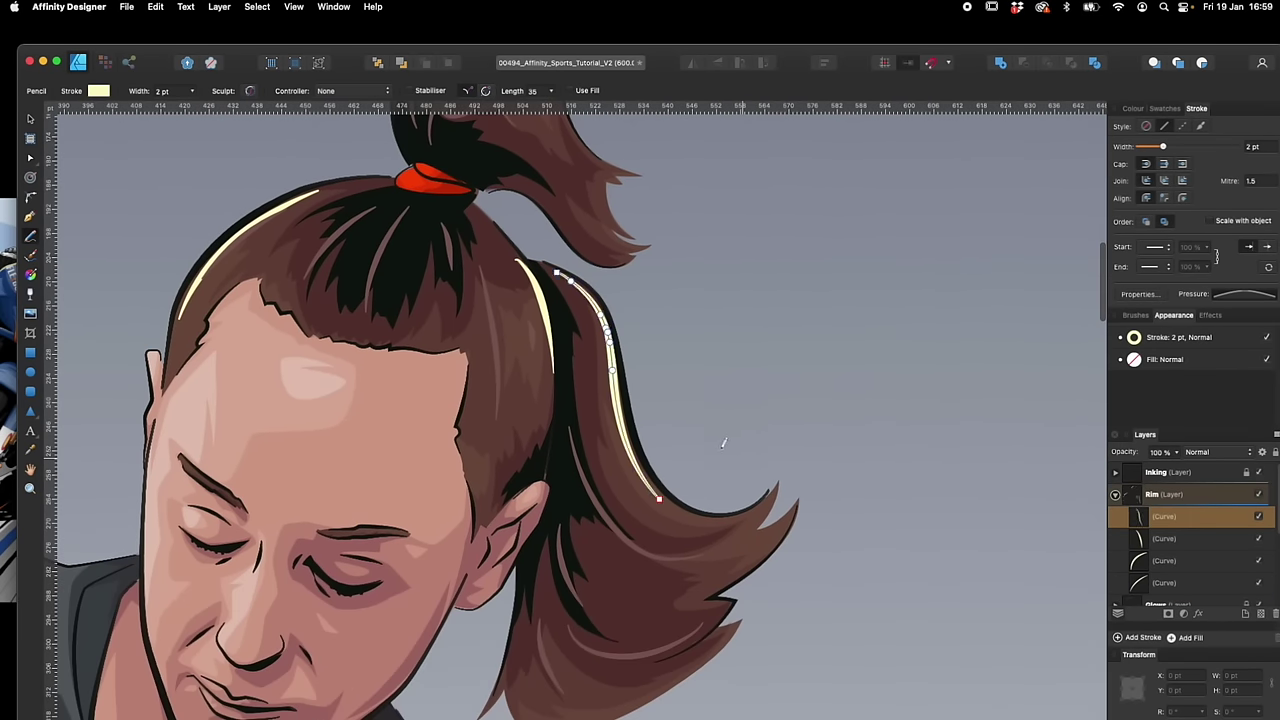
Draw pale yellow rim strokes along the jaw below the ear and down the opposite edge of the face
{"action": "scroll", "coordinate": [730, 436], "scroll_direction": "down", "scroll_amount": 4}
{"action": "left_click_drag", "start_coordinate": [443, 612], "coordinate": [526, 491]}
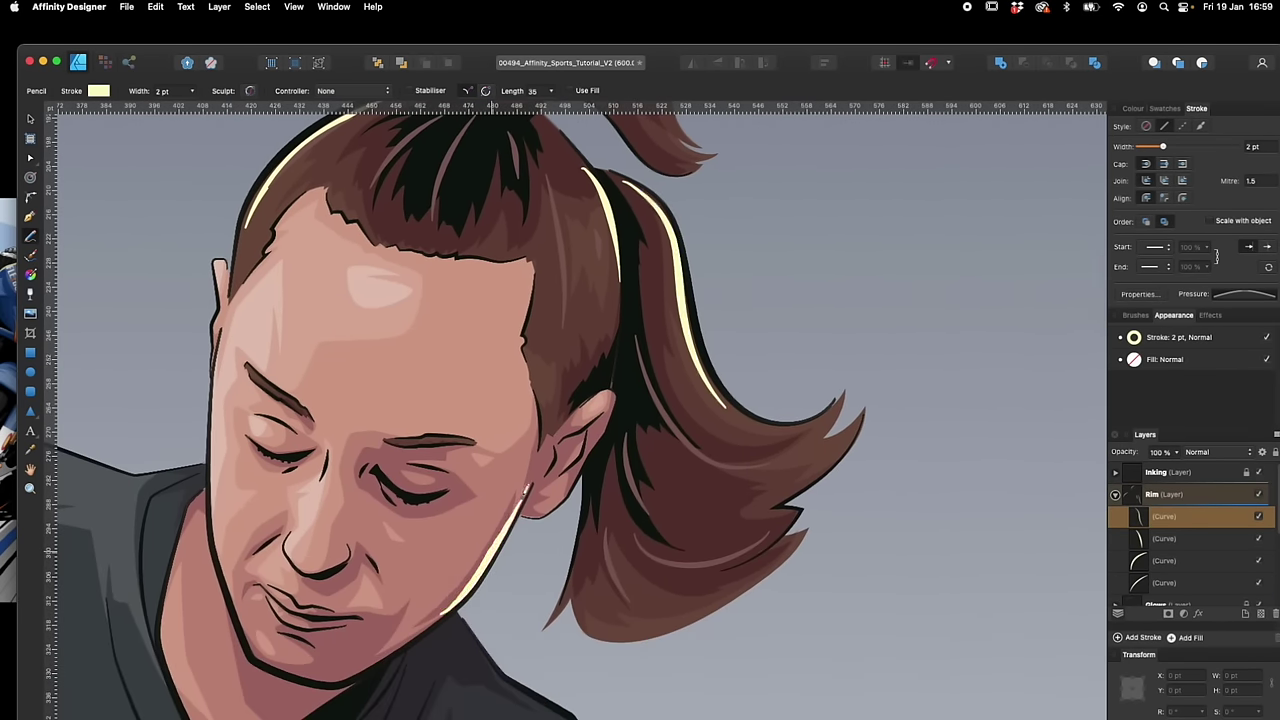
{"action": "scroll", "coordinate": [527, 492], "scroll_direction": "left", "scroll_amount": 3}
{"action": "left_click_drag", "start_coordinate": [336, 598], "coordinate": [316, 342]}
{"action": "scroll", "coordinate": [530, 484], "scroll_direction": "left", "scroll_amount": 5}
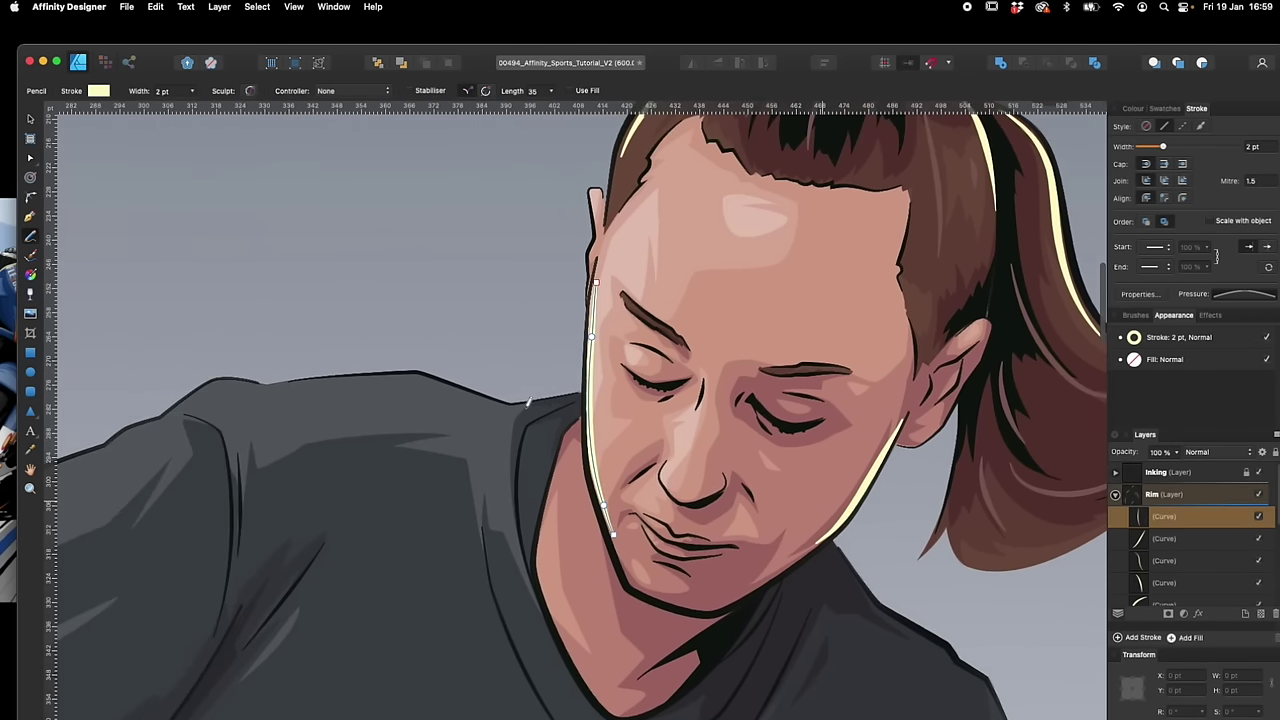
Draw pale yellow rim strokes from the shirt collar across the bent arm's shoulder and along the top of its sleeve
{"action": "scroll", "coordinate": [540, 410], "scroll_direction": "left", "scroll_amount": 5}
{"action": "scroll", "coordinate": [560, 500], "scroll_direction": "up", "scroll_amount": 2}
{"action": "left_click_drag", "start_coordinate": [835, 499], "coordinate": [940, 478]}
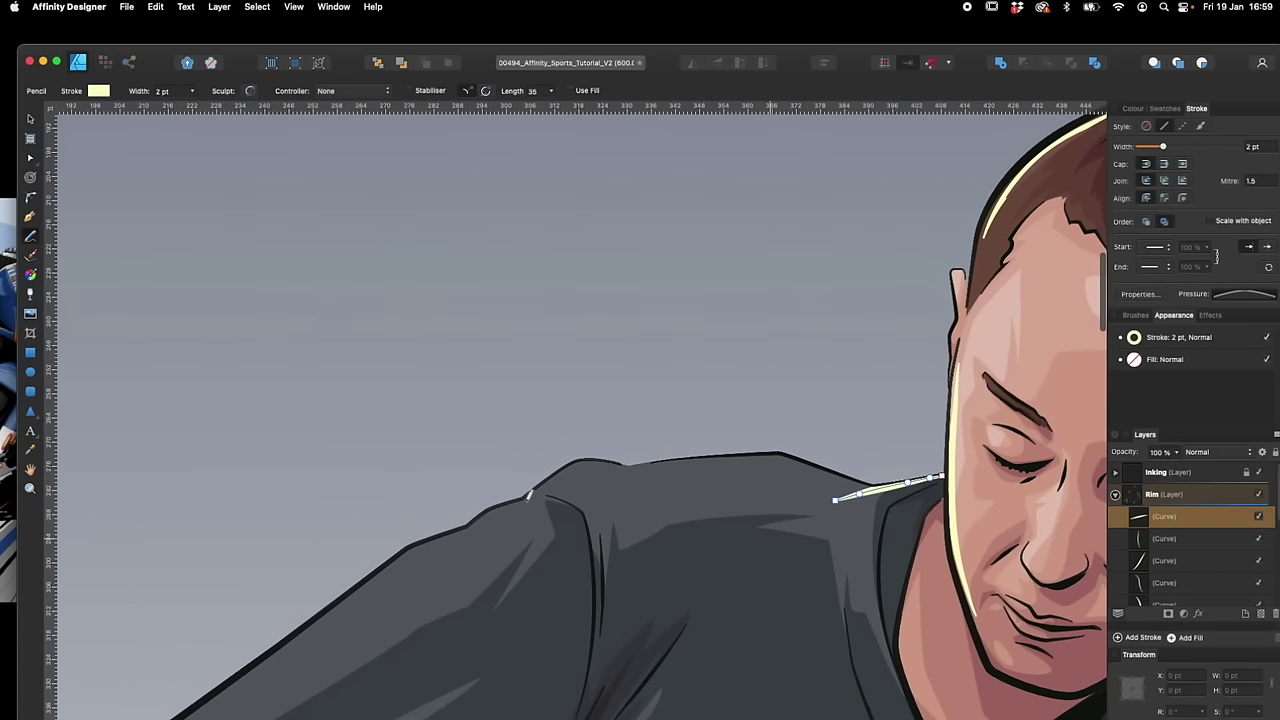
{"action": "mouse_move", "coordinate": [529, 496]}
{"action": "left_mouse_down"}
{"action": "mouse_move", "coordinate": [581, 458]}
{"action": "mouse_move", "coordinate": [658, 472]}
{"action": "mouse_move", "coordinate": [768, 454]}
{"action": "mouse_move", "coordinate": [880, 486]}
{"action": "left_mouse_up"}
{"action": "scroll", "coordinate": [791, 591], "scroll_direction": "up", "scroll_amount": 2}
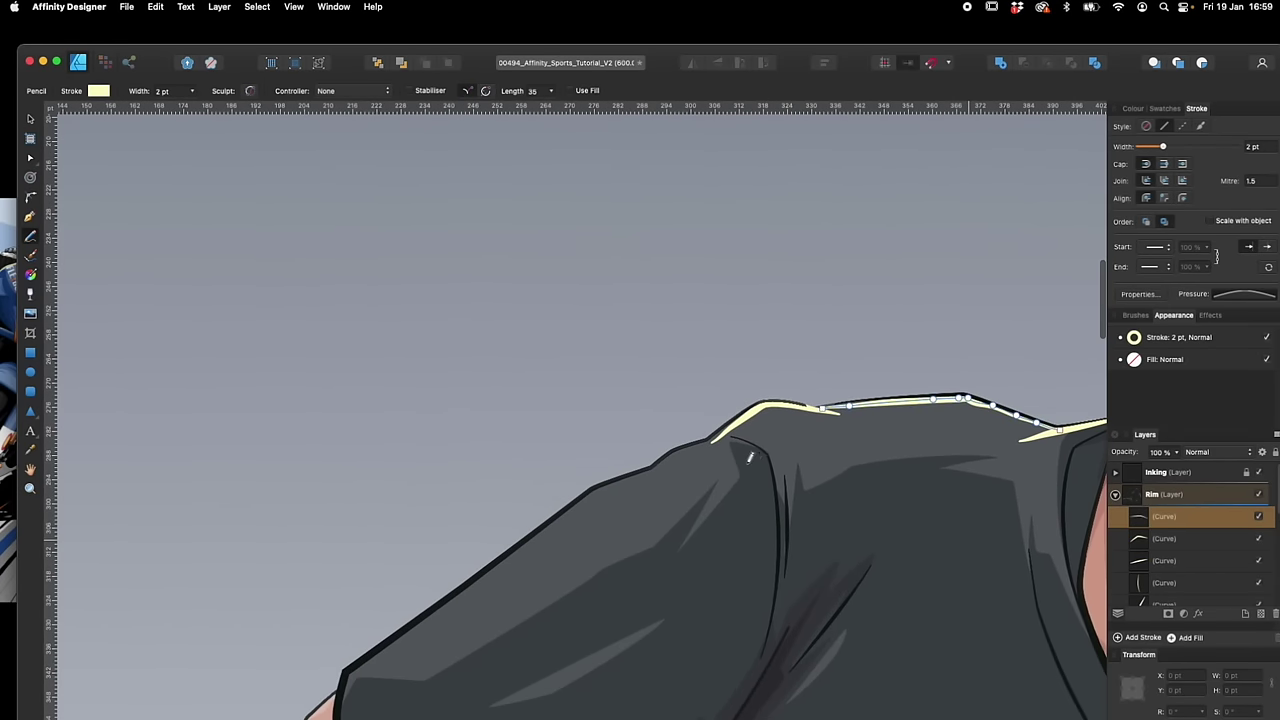
{"action": "mouse_move", "coordinate": [500, 562]}
{"action": "left_mouse_down"}
{"action": "mouse_move", "coordinate": [673, 448]}
{"action": "mouse_move", "coordinate": [738, 438]}
{"action": "left_mouse_up"}
Continue the pale yellow rim strokes across the shirt onto the outstretched arm's shoulder and upper sleeve
{"action": "left_click_drag", "start_coordinate": [819, 585], "coordinate": [836, 380]}
{"action": "left_click_drag", "start_coordinate": [590, 631], "coordinate": [615, 350]}
{"action": "left_click_drag", "start_coordinate": [888, 471], "coordinate": [480, 560]}
{"action": "left_click_drag", "start_coordinate": [960, 454], "coordinate": [548, 595]}
{"action": "mouse_move", "coordinate": [576, 297]}
{"action": "left_mouse_down"}
{"action": "mouse_move", "coordinate": [637, 388]}
{"action": "mouse_move", "coordinate": [690, 400]}
{"action": "mouse_move", "coordinate": [750, 472]}
{"action": "left_mouse_up"}
{"action": "scroll", "coordinate": [880, 583], "scroll_direction": "down", "scroll_amount": 3}
{"action": "scroll", "coordinate": [791, 457], "scroll_direction": "down", "scroll_amount": 5}
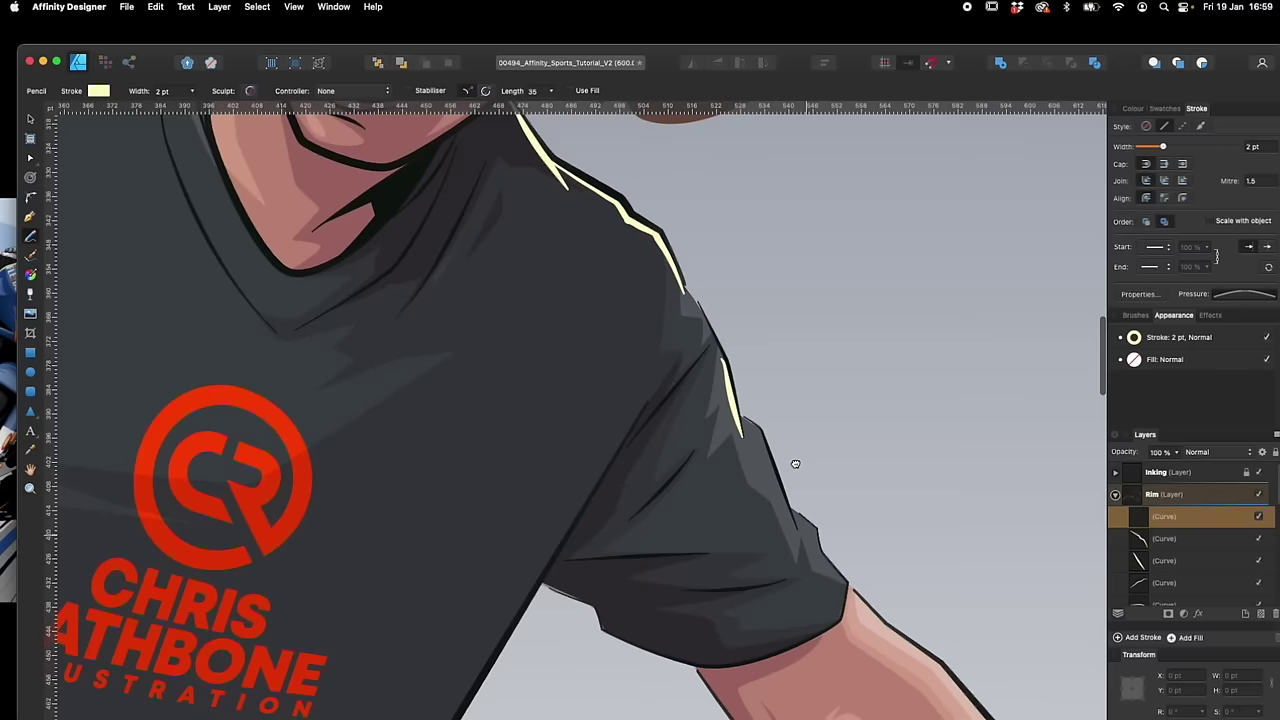
Draw pale yellow rim strokes along the underside and lower outer edge of the outstretched arm's sleeve
{"action": "mouse_move", "coordinate": [517, 509]}
{"action": "left_mouse_down"}
{"action": "mouse_move", "coordinate": [630, 544]}
{"action": "mouse_move", "coordinate": [580, 552]}
{"action": "mouse_move", "coordinate": [550, 519]}
{"action": "left_mouse_up"}
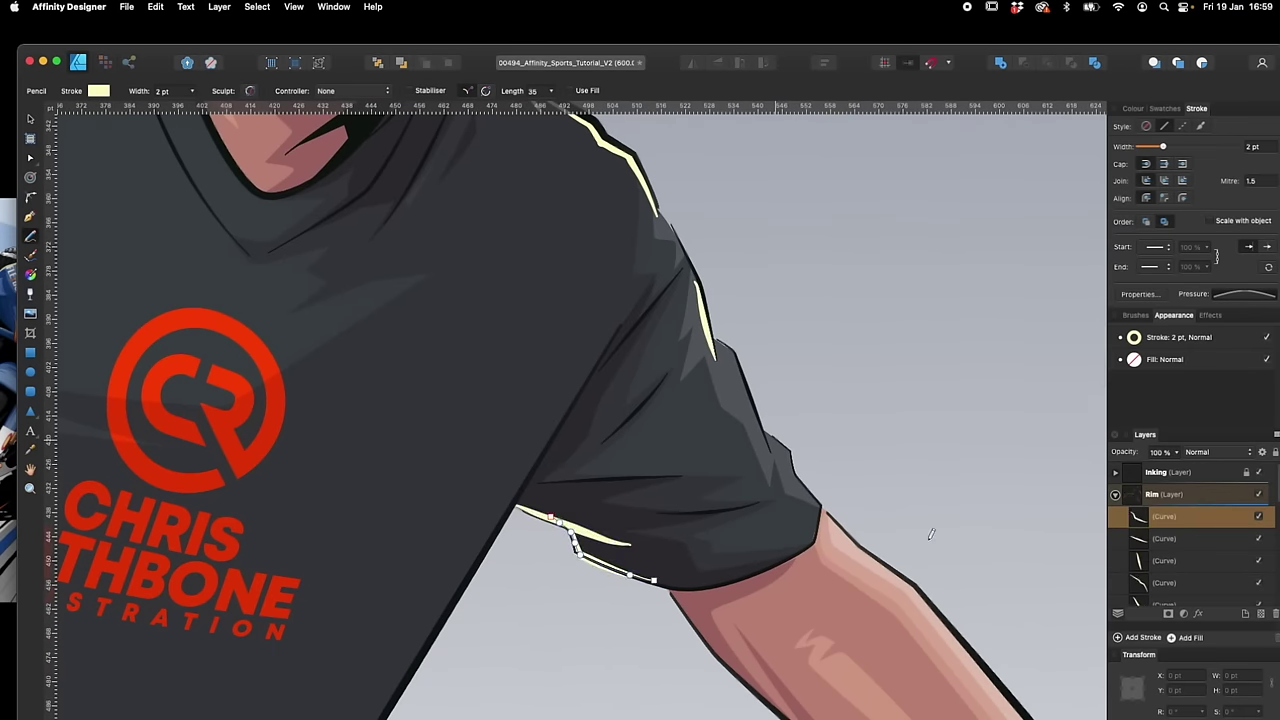
{"action": "scroll", "coordinate": [686, 365], "scroll_direction": "down", "scroll_amount": 3}
{"action": "scroll", "coordinate": [686, 365], "scroll_direction": "right", "scroll_amount": 3}
{"action": "left_click_drag", "start_coordinate": [662, 320], "coordinate": [688, 383]}
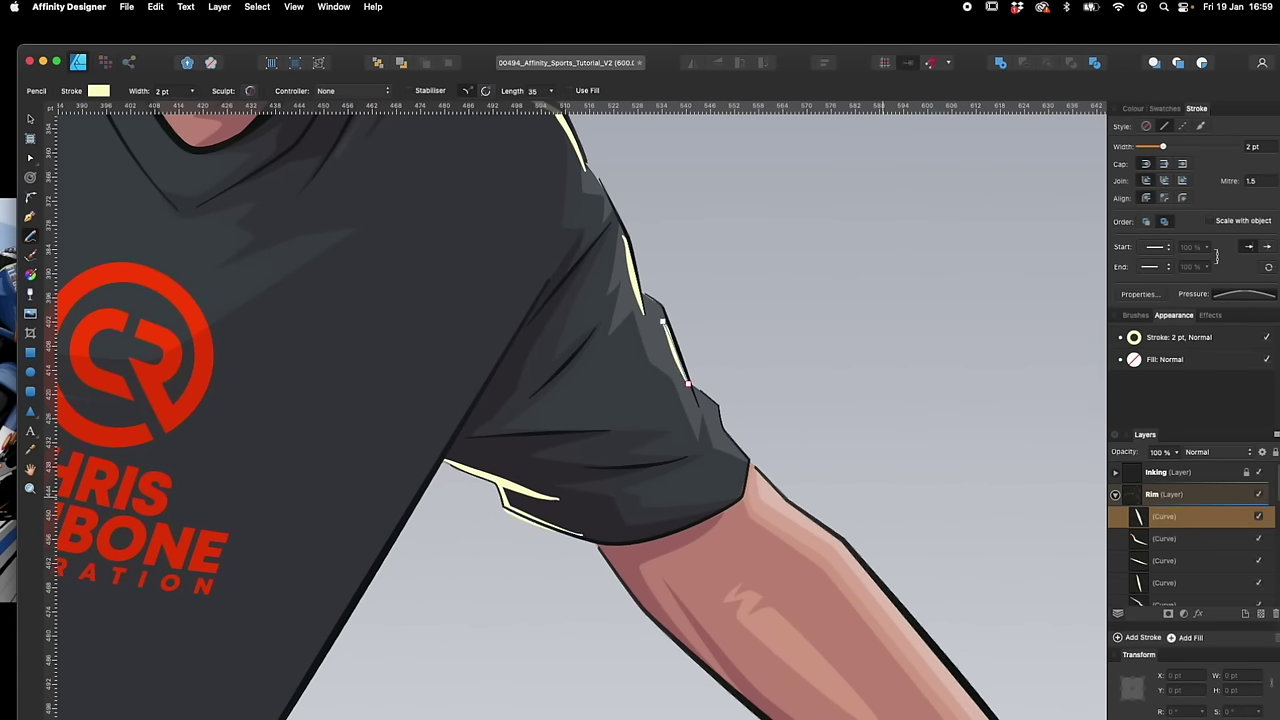
Draw pale yellow rim strokes down the shirt's side beneath the outstretched arm and along both edges of that arm
{"action": "scroll", "coordinate": [450, 601], "scroll_direction": "down", "scroll_amount": 5}
{"action": "scroll", "coordinate": [450, 601], "scroll_direction": "left", "scroll_amount": 5}
{"action": "left_click_drag", "start_coordinate": [505, 507], "coordinate": [707, 178]}
{"action": "scroll", "coordinate": [629, 509], "scroll_direction": "right", "scroll_amount": 5}
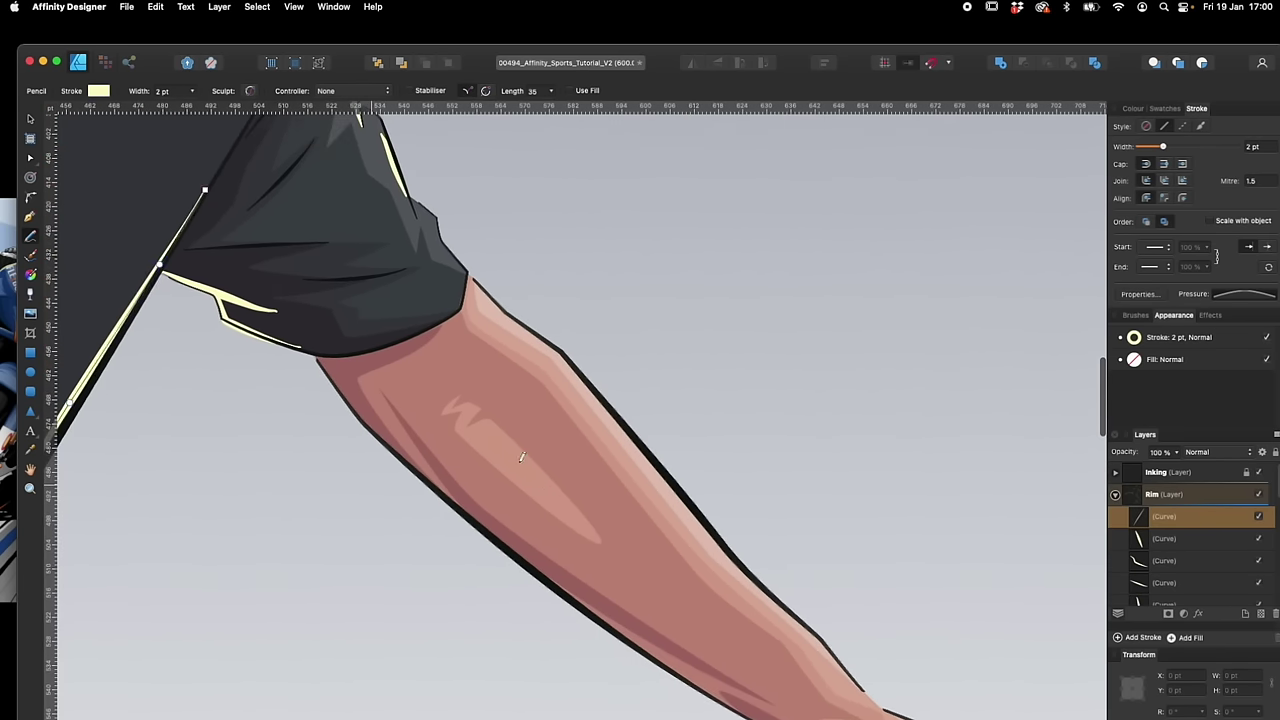
{"action": "mouse_move", "coordinate": [338, 374]}
{"action": "left_mouse_down"}
{"action": "mouse_move", "coordinate": [443, 486]}
{"action": "mouse_move", "coordinate": [581, 601]}
{"action": "left_mouse_up"}
{"action": "mouse_move", "coordinate": [500, 314]}
{"action": "left_mouse_down"}
{"action": "mouse_move", "coordinate": [552, 348]}
{"action": "mouse_move", "coordinate": [707, 540]}
{"action": "left_mouse_up"}
{"action": "key", "text": "v"}
{"action": "left_click", "coordinate": [406, 459]}
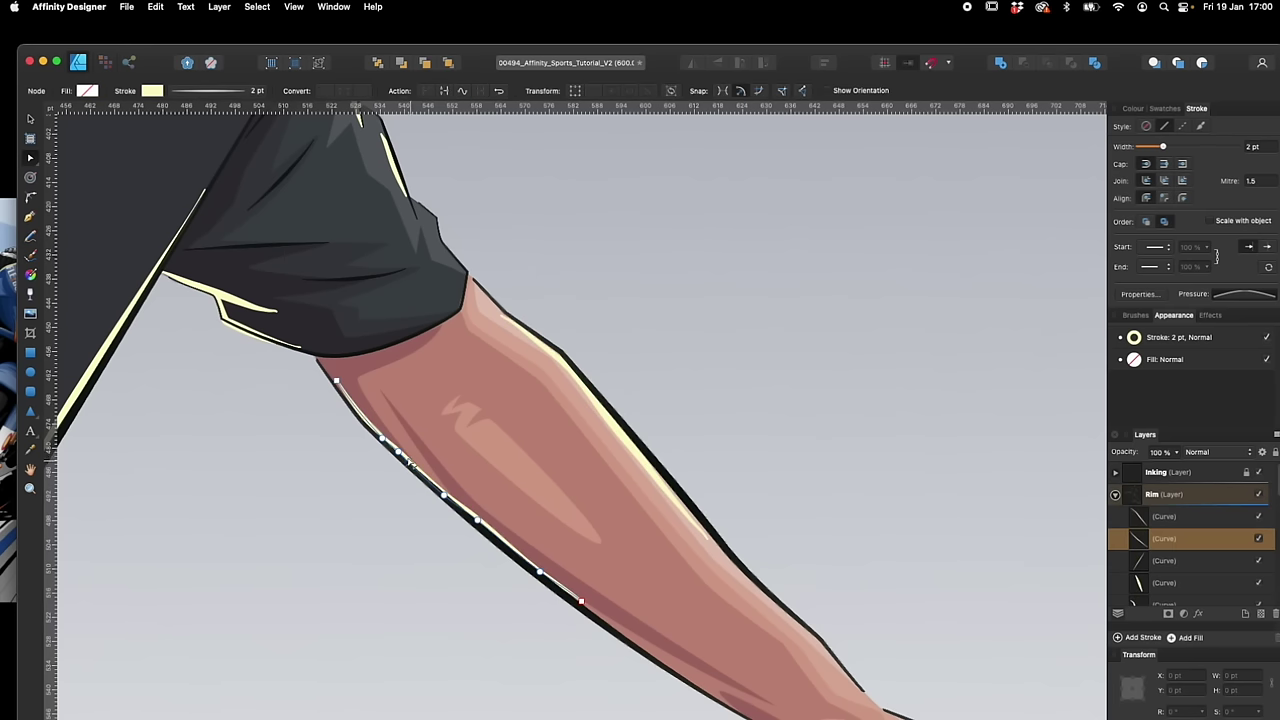
Draw pale yellow rim strokes along the thumb side of the outstretched hand and the edge of its lowest finger
{"action": "scroll", "coordinate": [414, 466], "scroll_direction": "down", "scroll_amount": 5}
{"action": "scroll", "coordinate": [414, 466], "scroll_direction": "right", "scroll_amount": 5}
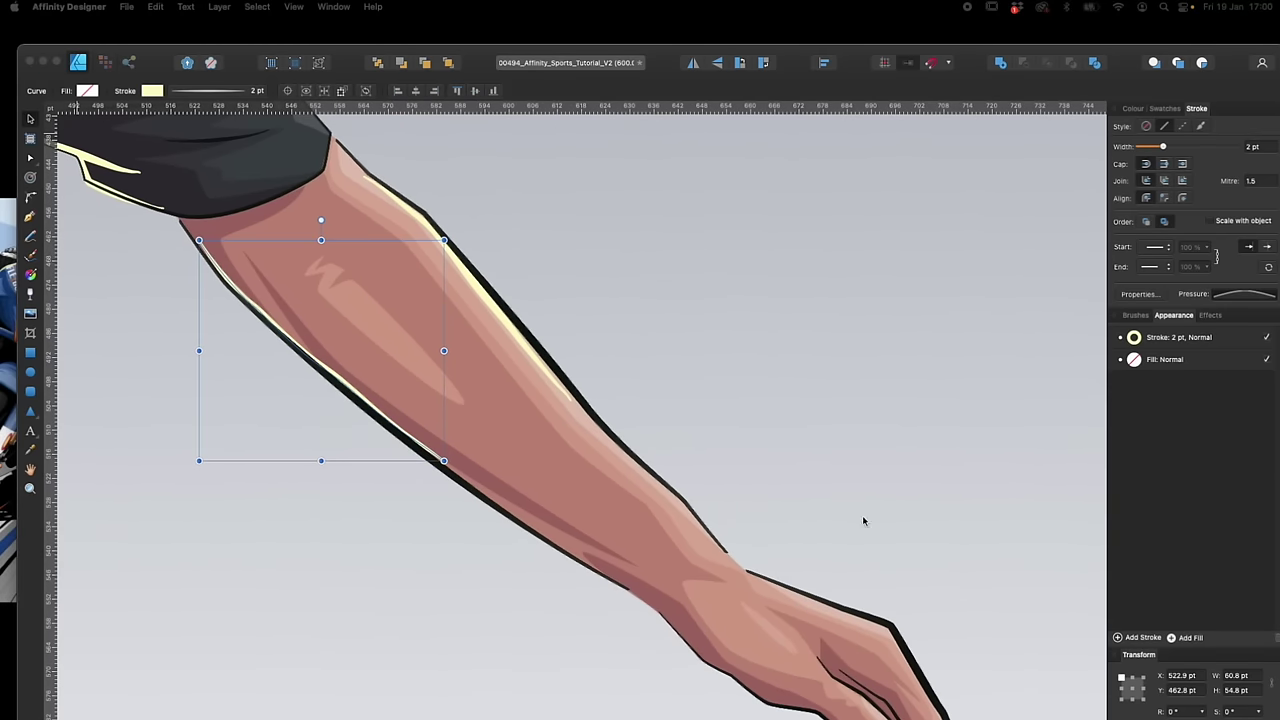
{"action": "left_click", "coordinate": [814, 446]}
{"action": "scroll", "coordinate": [841, 528], "scroll_direction": "down", "scroll_amount": 6}
{"action": "scroll", "coordinate": [841, 528], "scroll_direction": "right", "scroll_amount": 6}
{"action": "key", "text": "n"}
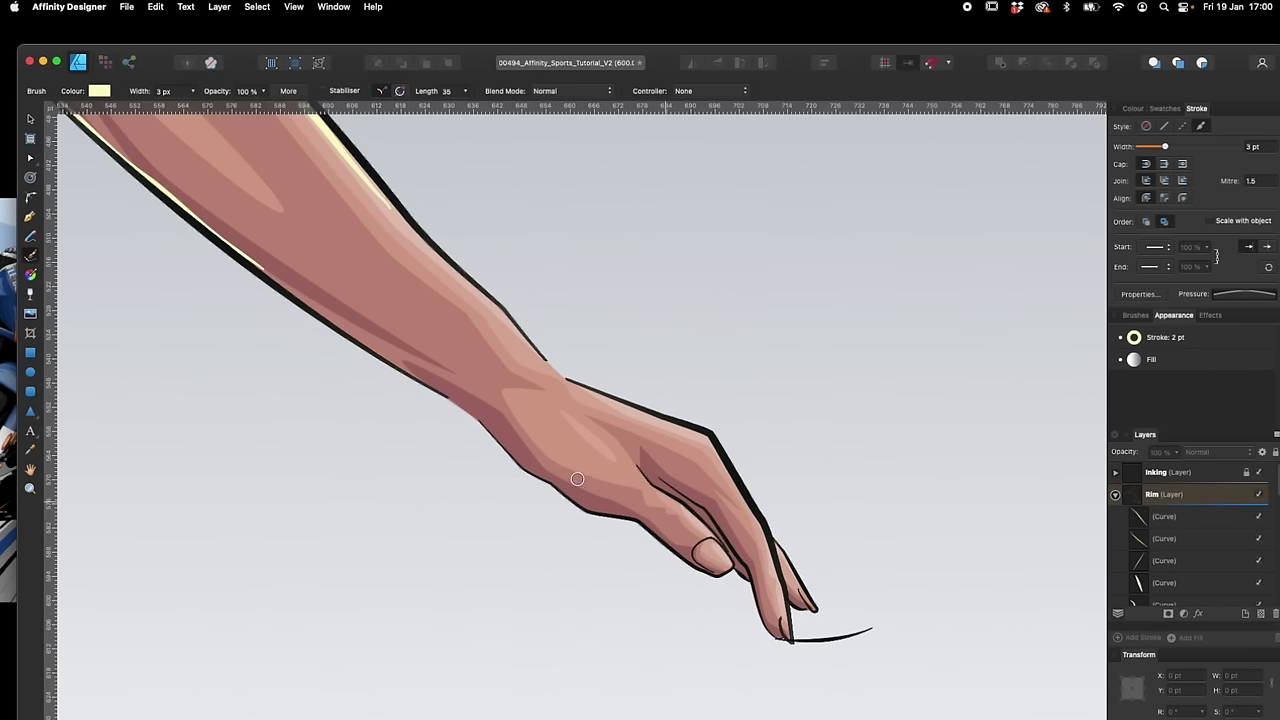
{"action": "mouse_move", "coordinate": [562, 488]}
{"action": "left_mouse_down"}
{"action": "mouse_move", "coordinate": [645, 517]}
{"action": "mouse_move", "coordinate": [712, 572]}
{"action": "left_mouse_up"}
{"action": "left_click_drag", "start_coordinate": [781, 638], "coordinate": [751, 557]}
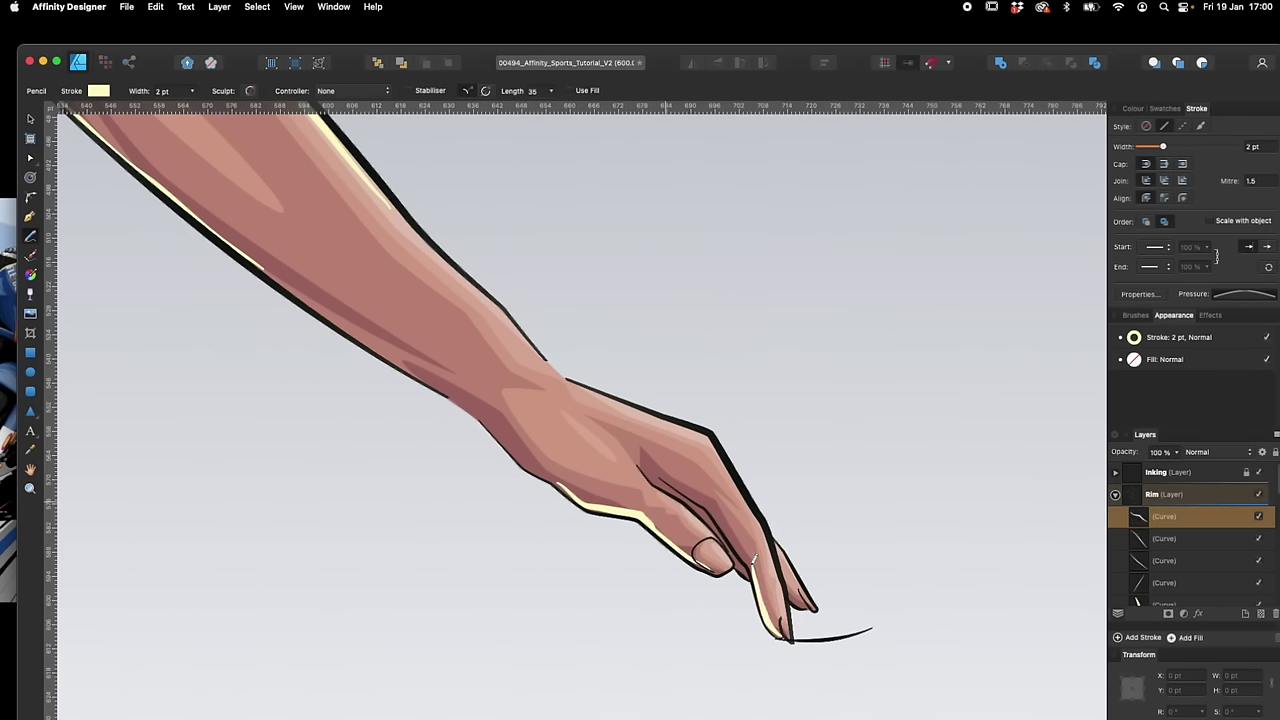
Draw pale yellow rim strokes along the edges of the lowered arm and the shirt side next to it
{"action": "mouse_move", "coordinate": [420, 551]}
{"action": "left_mouse_down"}
{"action": "mouse_move", "coordinate": [774, 531]}
{"action": "mouse_move", "coordinate": [886, 607]}
{"action": "left_mouse_up"}
{"action": "scroll", "coordinate": [886, 607], "scroll_direction": "left", "scroll_amount": 5}
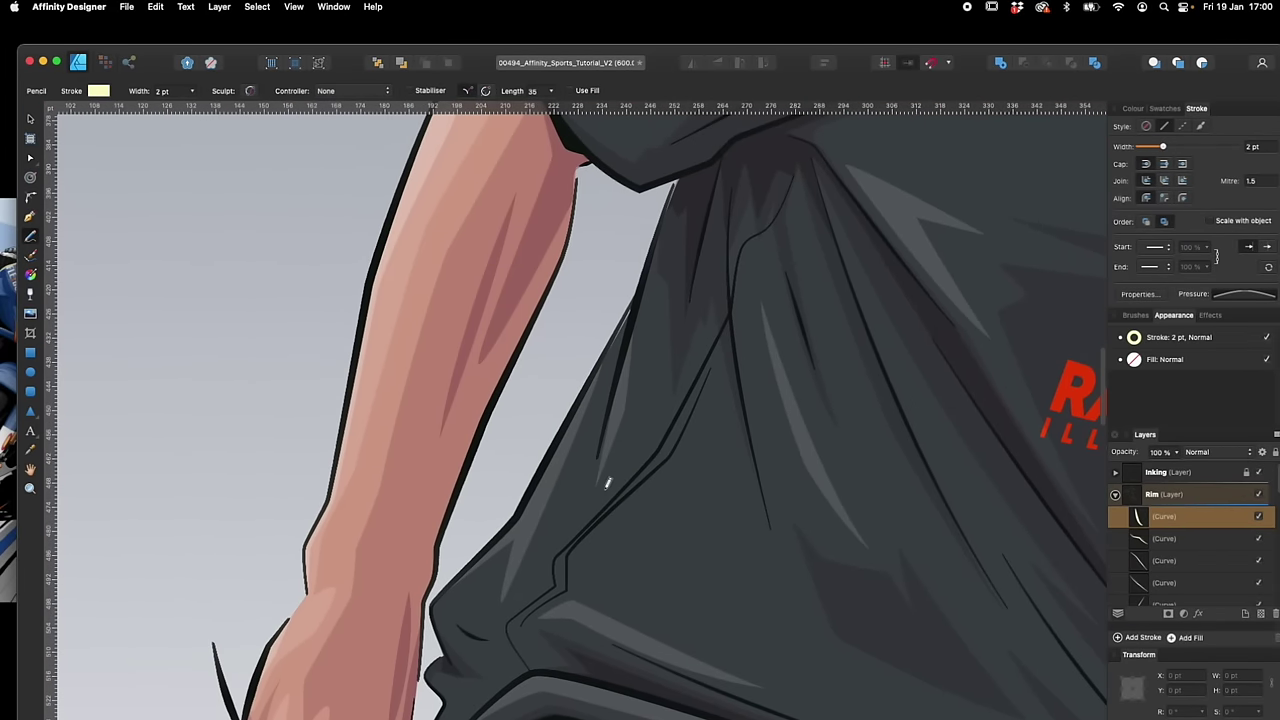
{"action": "key", "text": "super+Tab"}
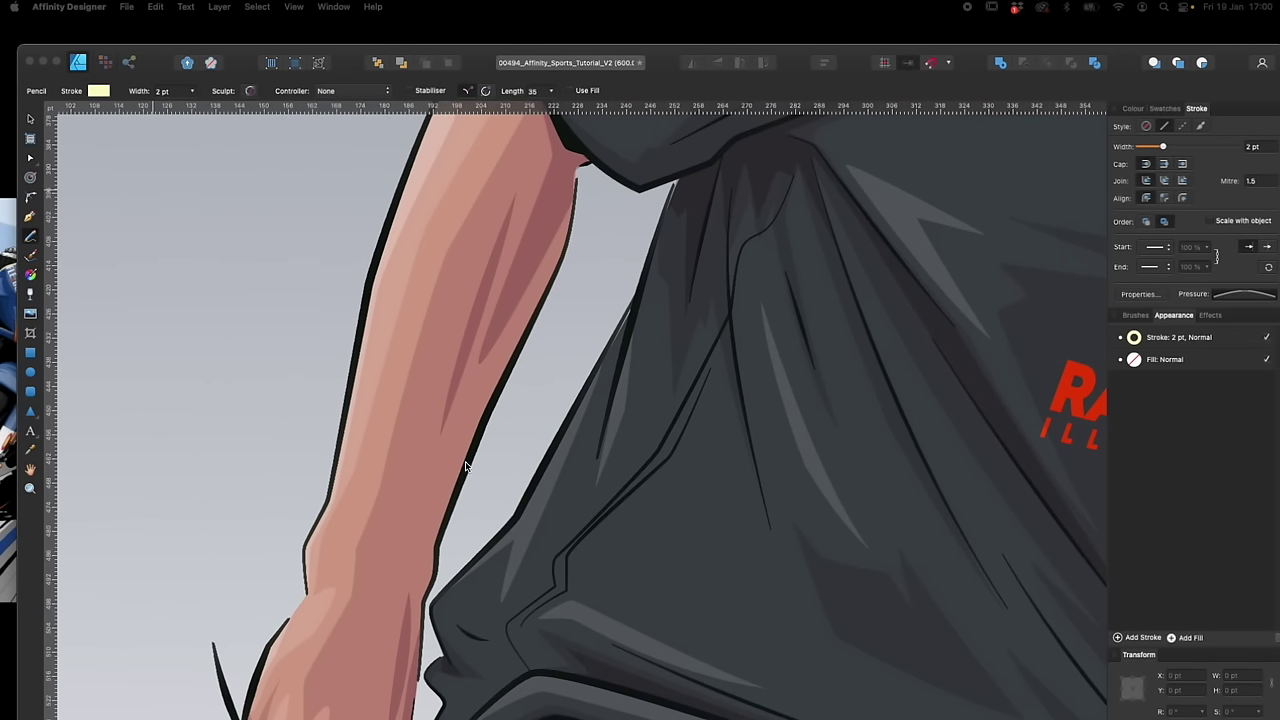
{"action": "left_click", "coordinate": [468, 463]}
{"action": "left_click_drag", "start_coordinate": [437, 540], "coordinate": [576, 182]}
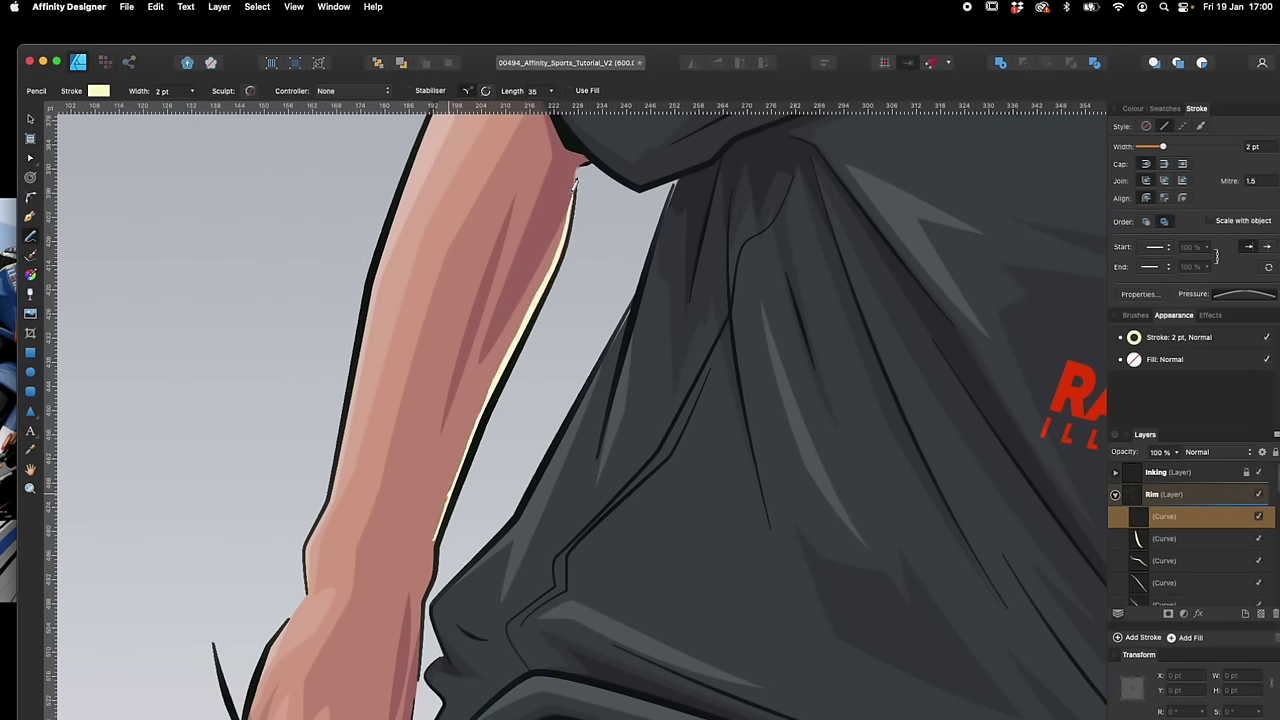
{"action": "scroll", "coordinate": [683, 303], "scroll_direction": "up", "scroll_amount": 3}
{"action": "mouse_move", "coordinate": [498, 495]}
{"action": "left_mouse_down"}
{"action": "mouse_move", "coordinate": [528, 323]}
{"action": "mouse_move", "coordinate": [549, 311]}
{"action": "left_mouse_up"}
{"action": "left_click_drag", "start_coordinate": [418, 588], "coordinate": [504, 436]}
{"action": "scroll", "coordinate": [504, 436], "scroll_direction": "left", "scroll_amount": 5}
{"action": "mouse_move", "coordinate": [322, 586]}
{"action": "left_mouse_down"}
{"action": "mouse_move", "coordinate": [371, 376]}
{"action": "mouse_move", "coordinate": [458, 184]}
{"action": "left_mouse_up"}
Draw a pale yellow rim stroke along the underside of the standing leg's thigh down to the knee
{"action": "scroll", "coordinate": [691, 517], "scroll_direction": "down", "scroll_amount": 10}
{"action": "scroll", "coordinate": [691, 517], "scroll_direction": "right", "scroll_amount": 4}
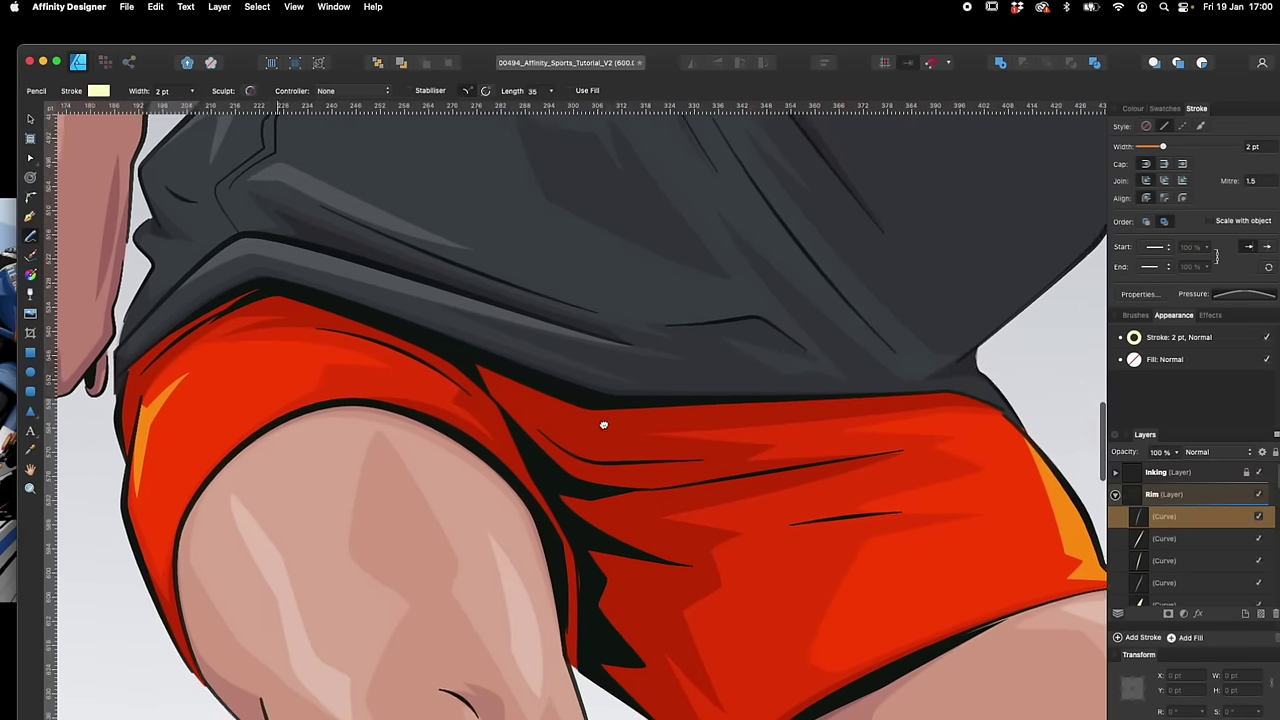
{"action": "scroll", "coordinate": [603, 425], "scroll_direction": "down", "scroll_amount": 10}
{"action": "scroll", "coordinate": [603, 425], "scroll_direction": "right", "scroll_amount": 3}
{"action": "mouse_move", "coordinate": [358, 310]}
{"action": "left_mouse_down"}
{"action": "mouse_move", "coordinate": [480, 412]}
{"action": "mouse_move", "coordinate": [598, 570]}
{"action": "left_mouse_up"}
{"action": "scroll", "coordinate": [762, 510], "scroll_direction": "down", "scroll_amount": 5}
{"action": "scroll", "coordinate": [762, 510], "scroll_direction": "left", "scroll_amount": 6}
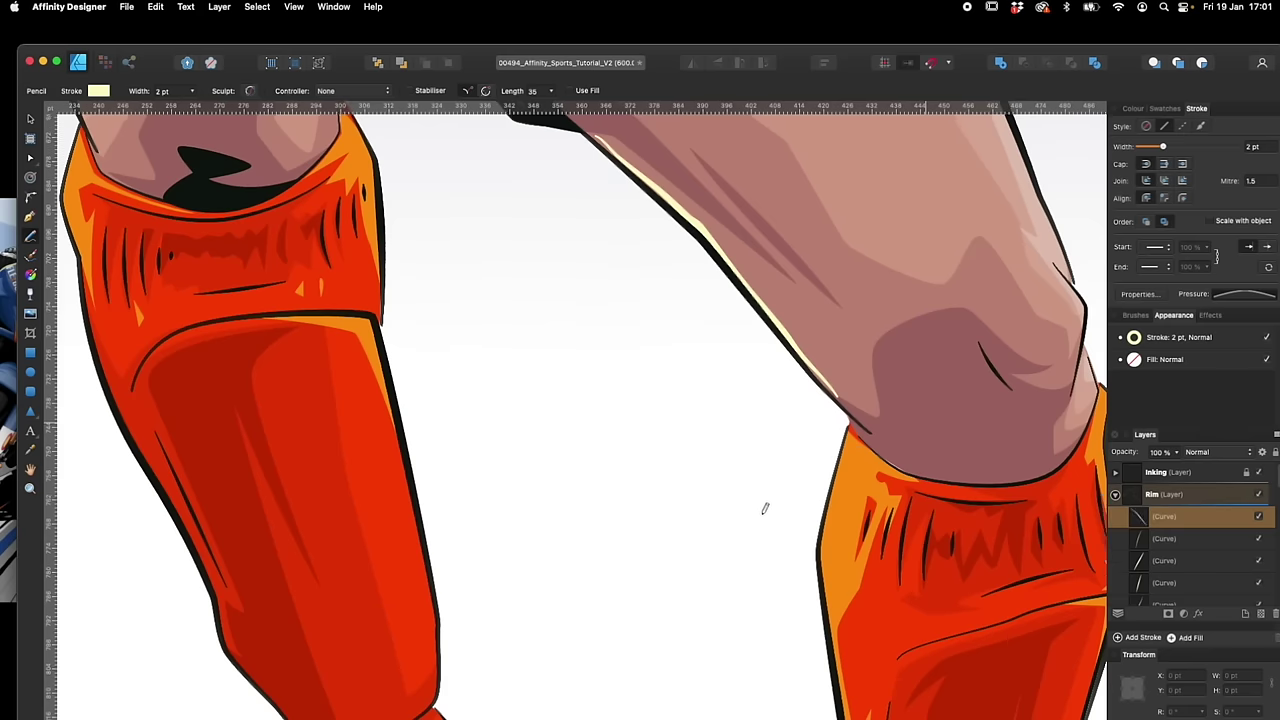
Draw pale yellow rim strokes along the kicking leg's sock and shin guard and over the toe of its boot
{"action": "scroll", "coordinate": [762, 510], "scroll_direction": "down", "scroll_amount": 8}
{"action": "scroll", "coordinate": [762, 510], "scroll_direction": "right", "scroll_amount": 4}
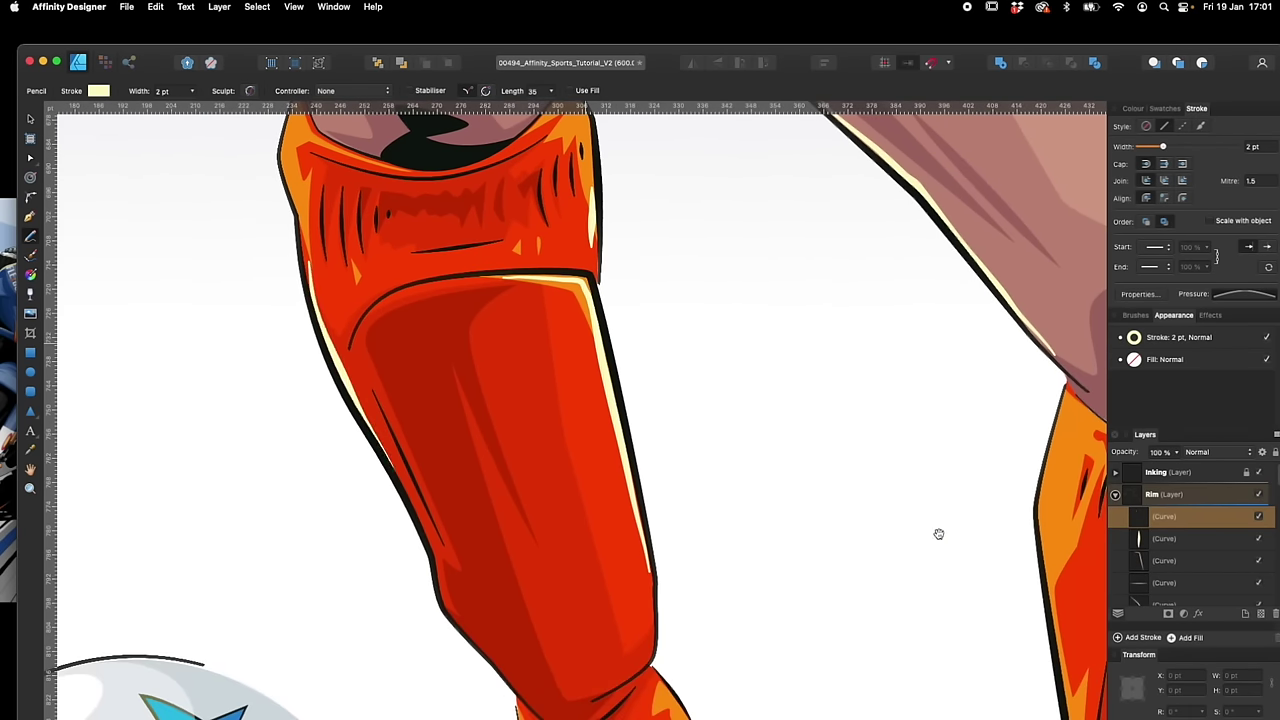
{"action": "left_click_drag", "start_coordinate": [372, 470], "coordinate": [560, 590]}
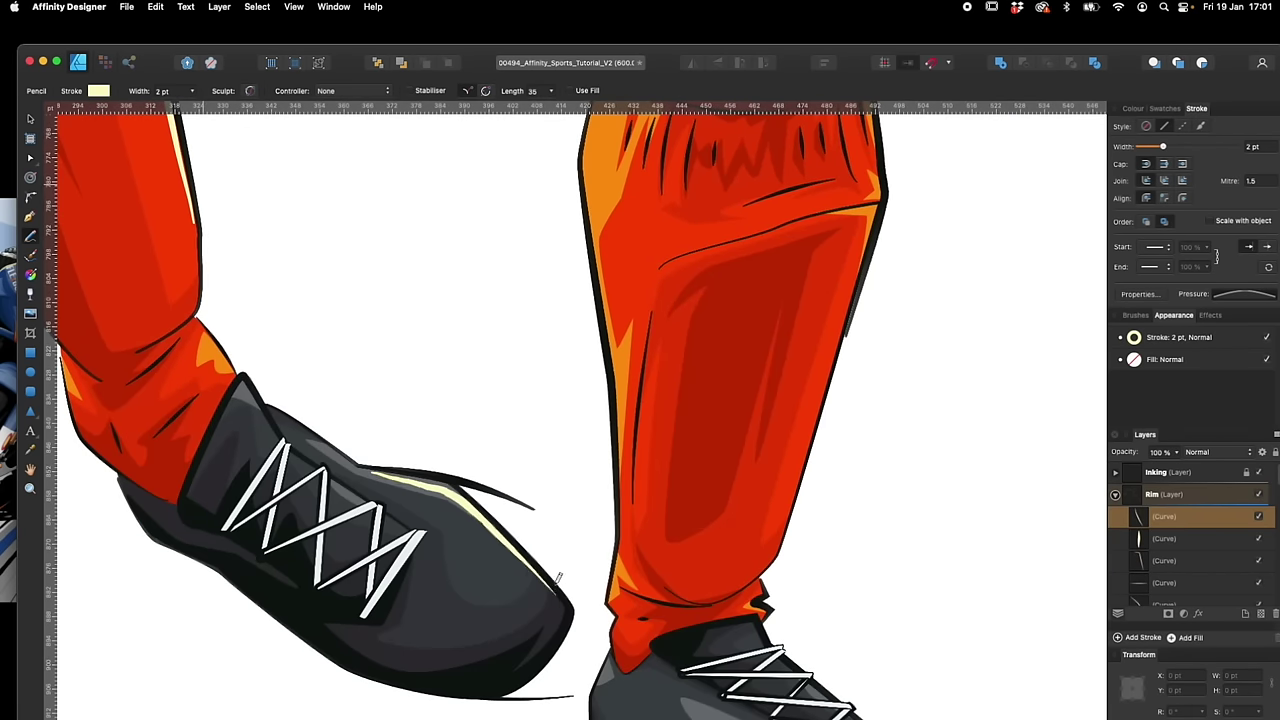
{"action": "scroll", "coordinate": [560, 589], "scroll_direction": "right", "scroll_amount": 3}
{"action": "scroll", "coordinate": [560, 589], "scroll_direction": "up", "scroll_amount": 3}
{"action": "scroll", "coordinate": [560, 589], "scroll_direction": "left", "scroll_amount": 8}
Draw curved pale yellow rim highlights around the ball with the Pen tool and increase the stroke width to 3 pt
{"action": "key", "text": "p"}
{"action": "left_click", "coordinate": [354, 456]}
{"action": "left_click_drag", "start_coordinate": [570, 324], "coordinate": [688, 323]}
{"action": "left_click_drag", "start_coordinate": [823, 540], "coordinate": [855, 688]}
{"action": "key", "text": "bracketright"}
{"action": "key", "text": "v"}
{"action": "left_click", "coordinate": [911, 489]}
Check the rim highlights over the whole figure and collapse the Rim layer's contents
{"action": "key", "text": "super+minus"}
{"action": "key", "text": "super+minus"}
{"action": "scroll", "coordinate": [905, 489], "scroll_direction": "up", "scroll_amount": 8}
{"action": "scroll", "coordinate": [901, 489], "scroll_direction": "up", "scroll_amount": 2}
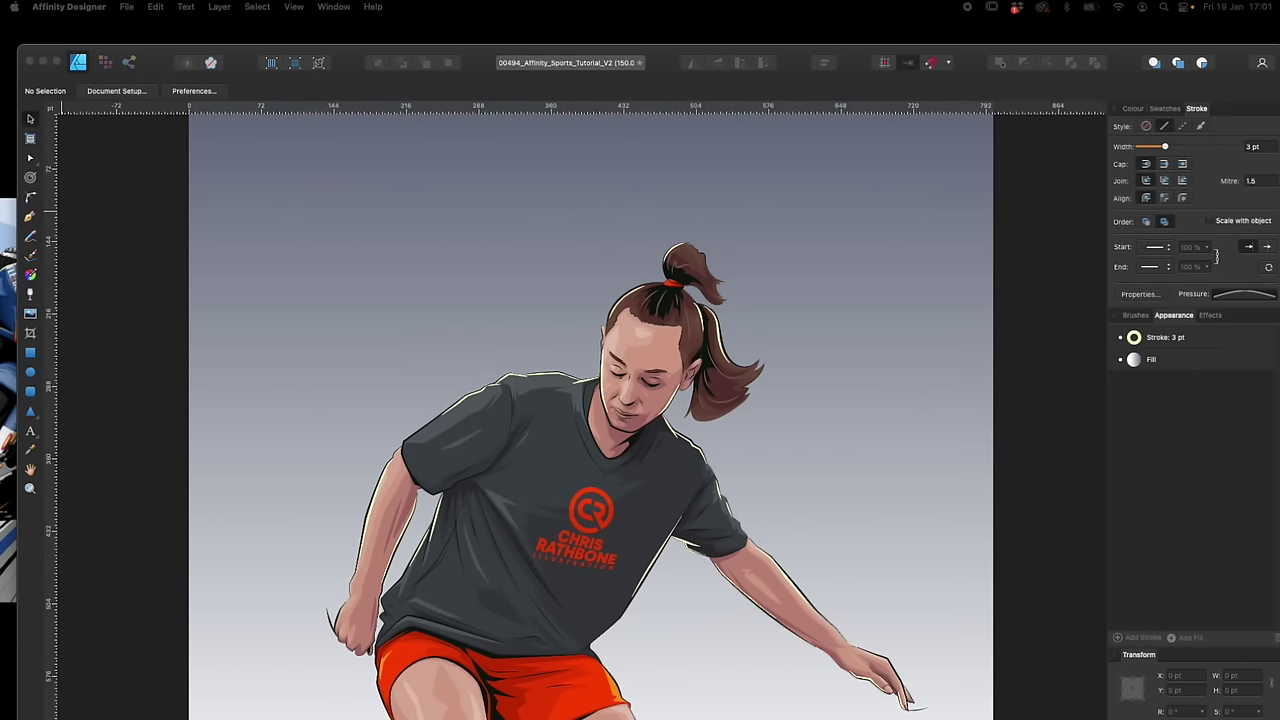
{"action": "left_click", "coordinate": [1005, 386]}
{"action": "left_click", "coordinate": [1115, 494]}
{"action": "left_click_drag", "start_coordinate": [1277, 526], "coordinate": [1277, 543]}
{"action": "scroll", "coordinate": [1276, 541], "scroll_direction": "up", "scroll_amount": 1}
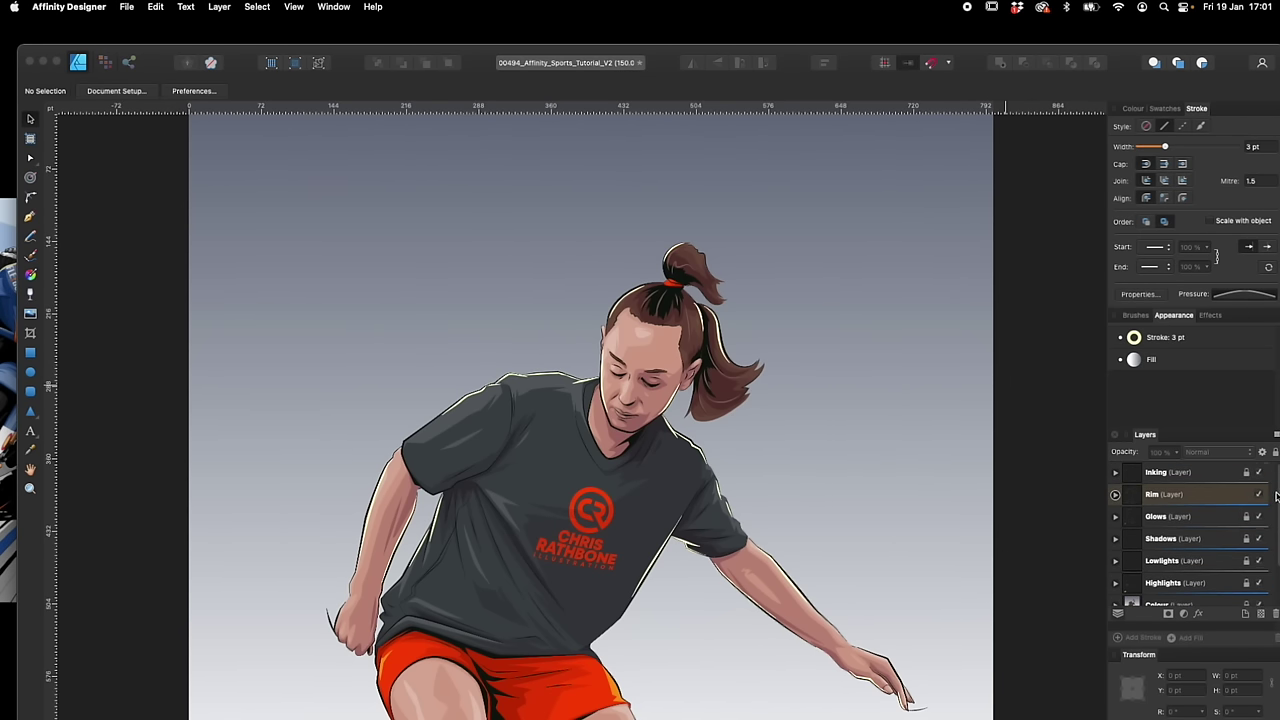
Lock the Rim layer and unlock the Colour layer as the active layer
{"action": "left_click", "coordinate": [1211, 494]}
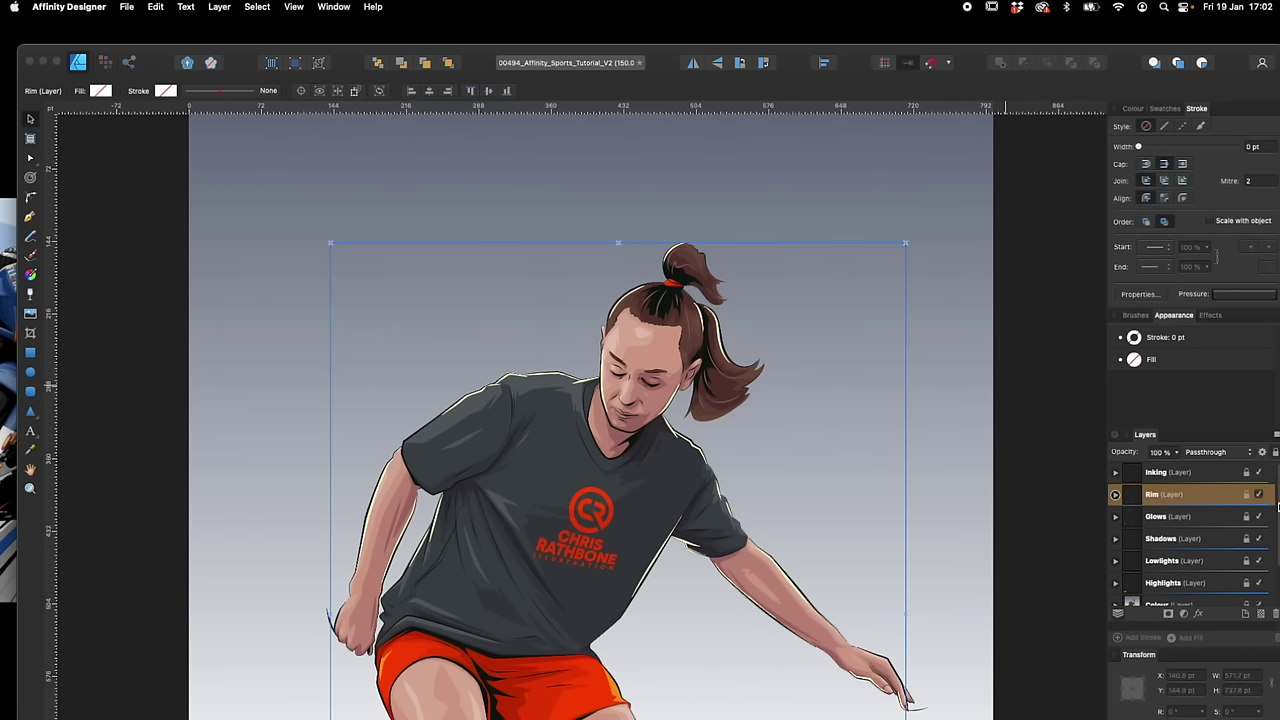
{"action": "scroll", "coordinate": [1240, 540], "scroll_direction": "down", "scroll_amount": 2}
{"action": "left_click", "coordinate": [1248, 557]}
{"action": "left_click", "coordinate": [1061, 562]}
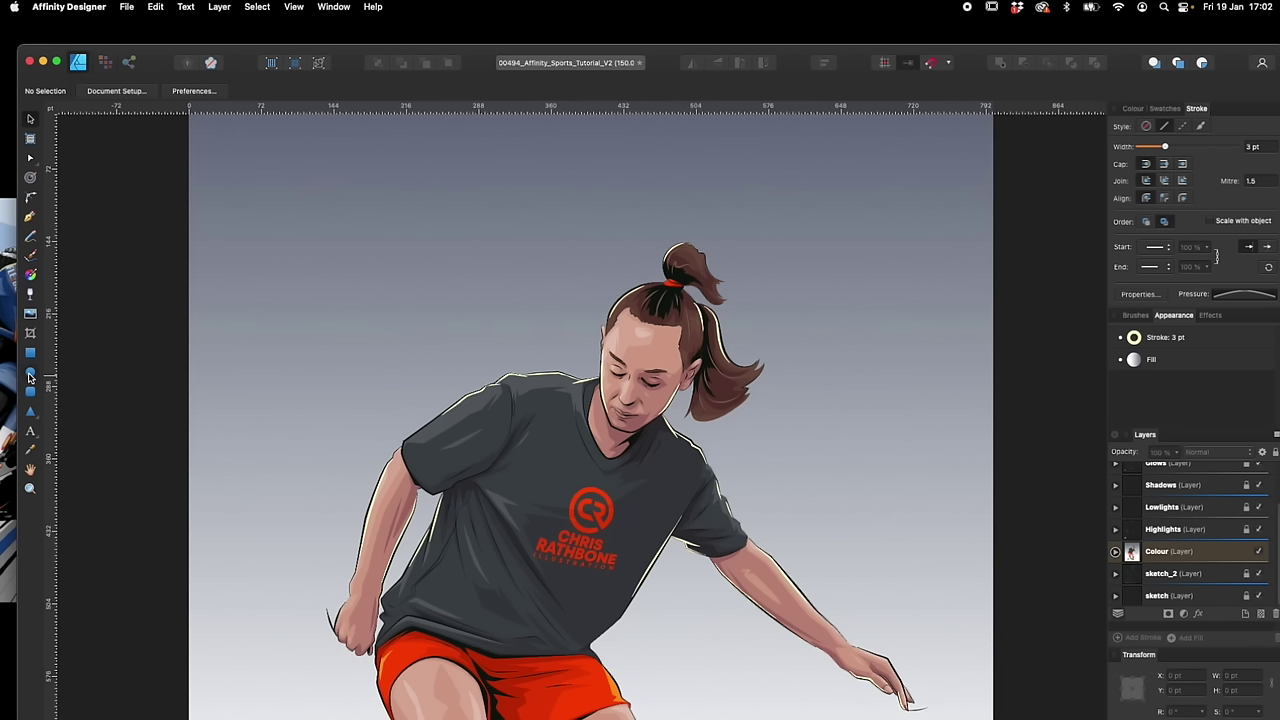
Draw a circle about 61 pt wide in the sky beside the ponytail, with a pale yellow fill and no stroke
{"action": "left_click", "coordinate": [31, 373]}
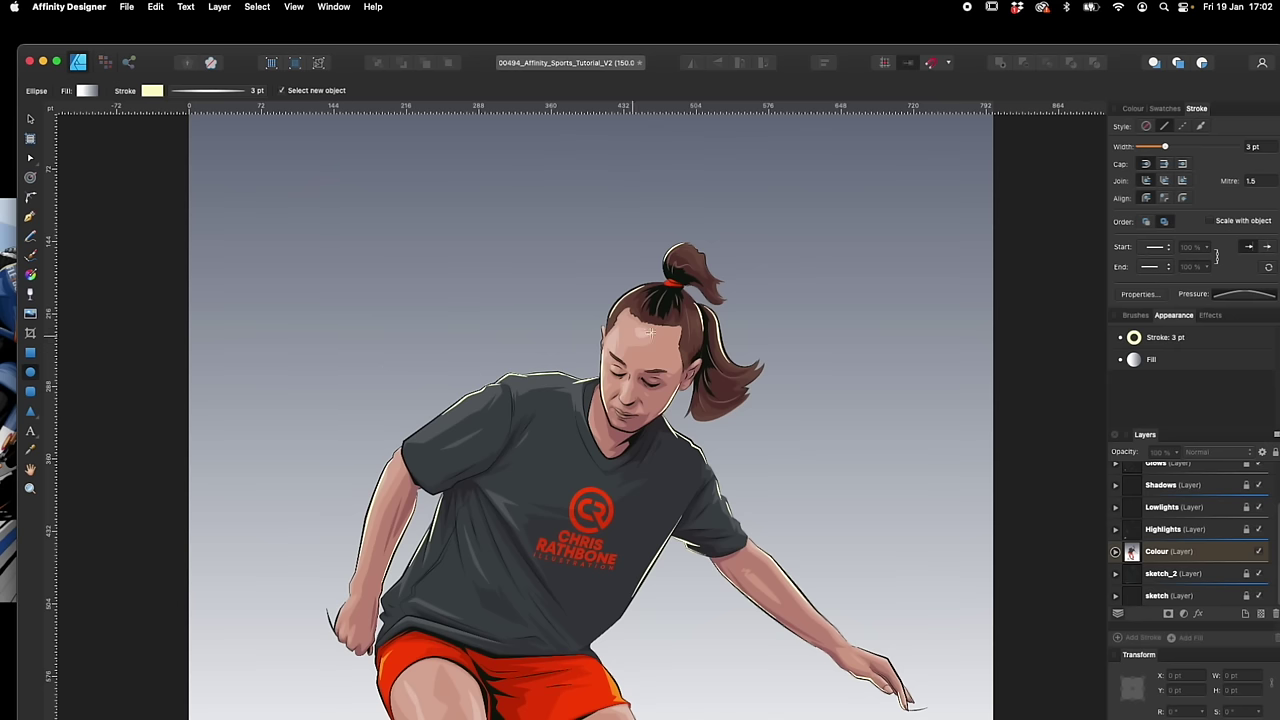
{"action": "scroll", "coordinate": [818, 288], "scroll_direction": "up", "scroll_amount": 3}
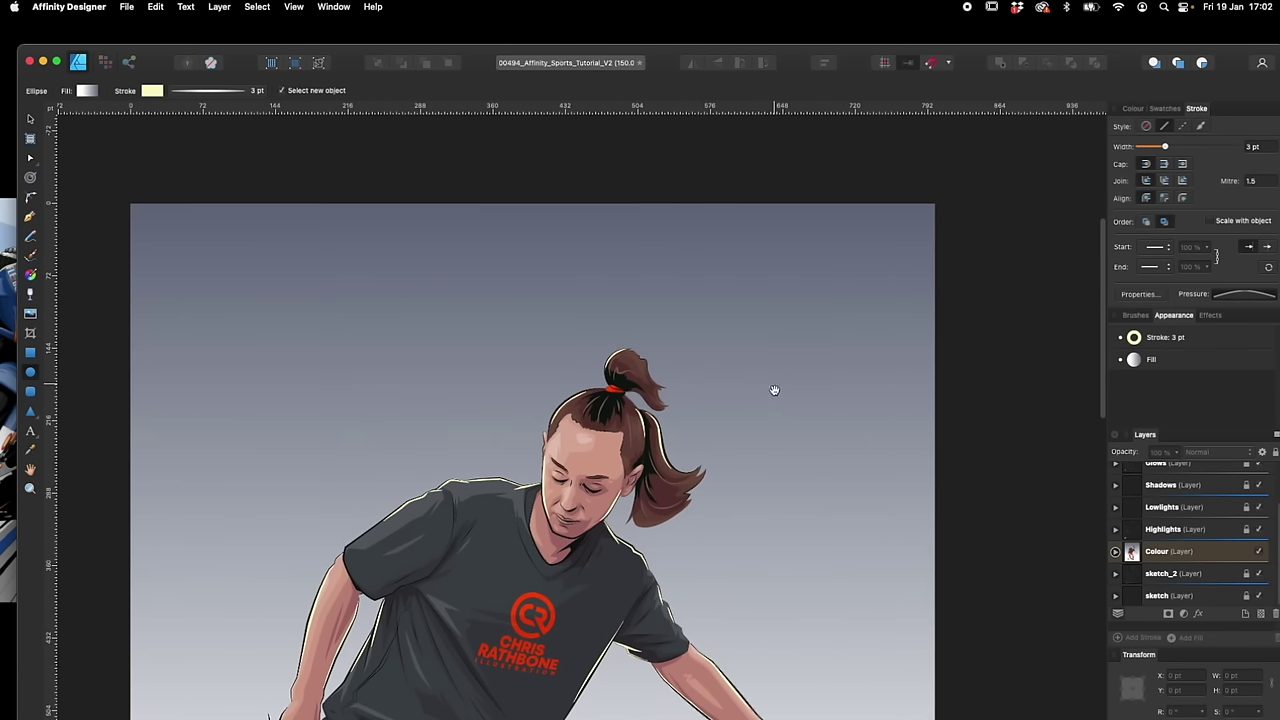
{"action": "left_click_drag", "start_coordinate": [711, 324], "coordinate": [772, 386]}
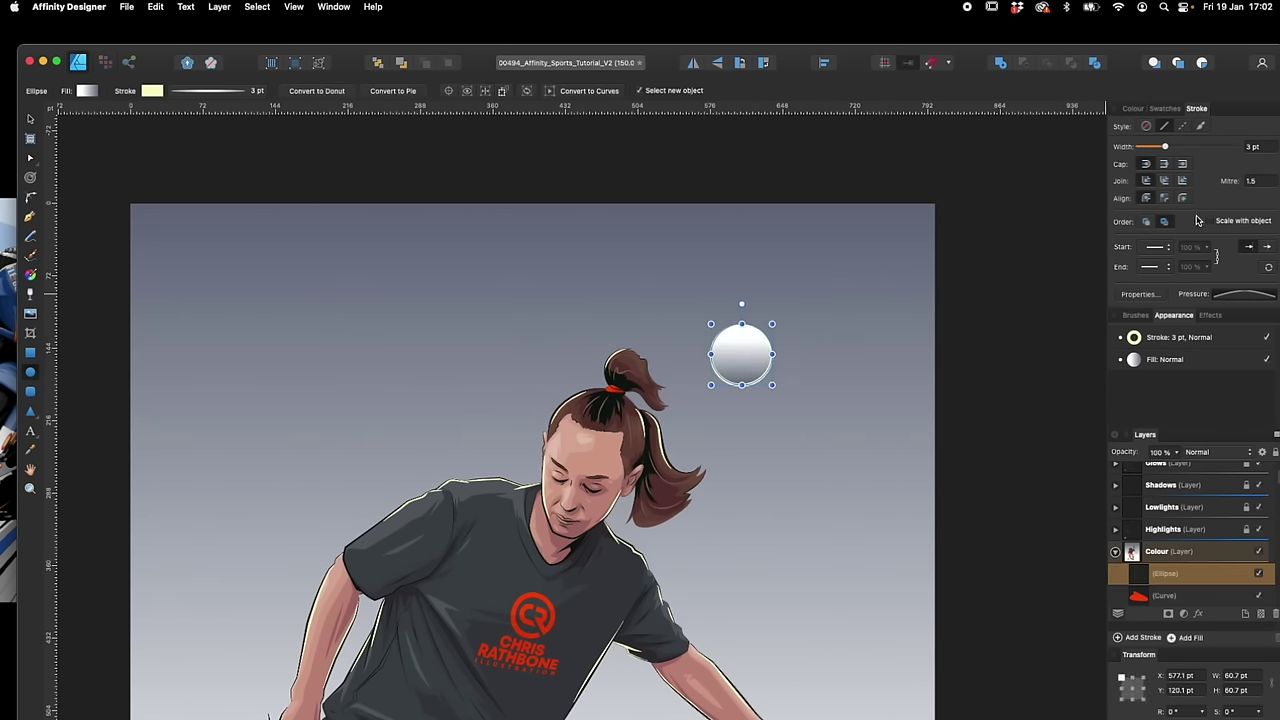
{"action": "left_click", "coordinate": [1145, 113]}
{"action": "left_click", "coordinate": [1136, 130]}
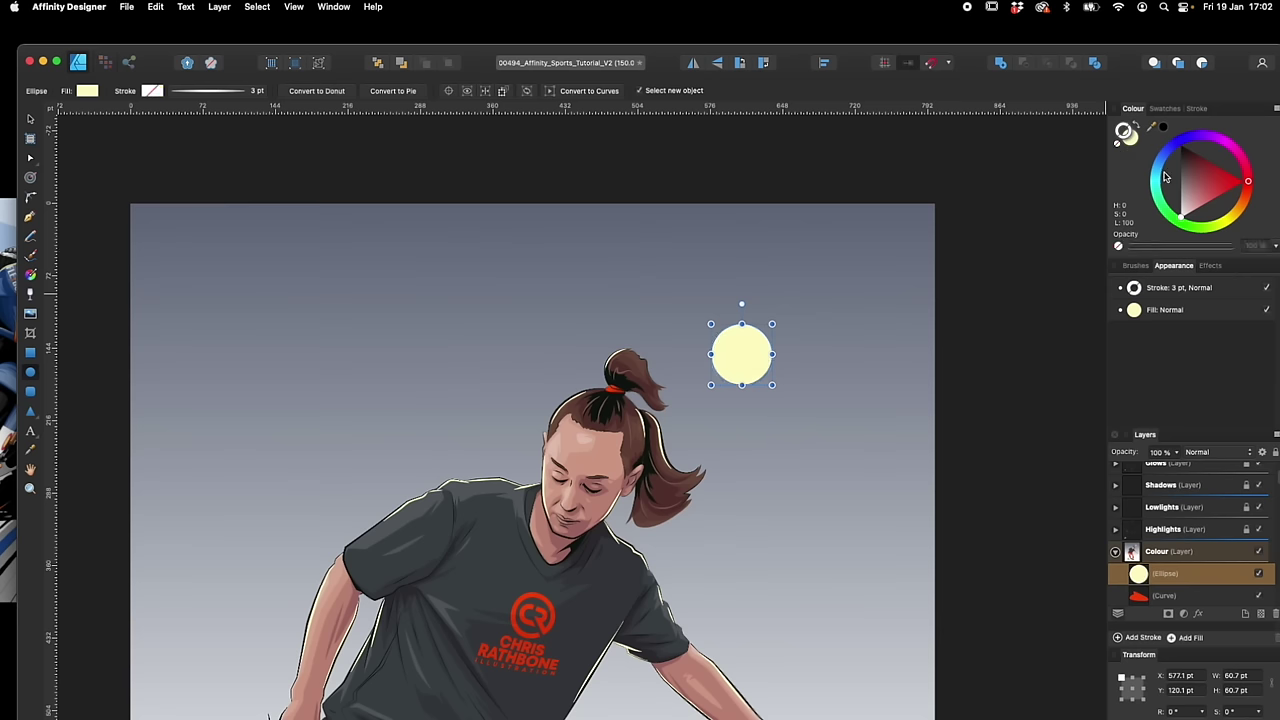
{"action": "left_click", "coordinate": [1164, 108]}
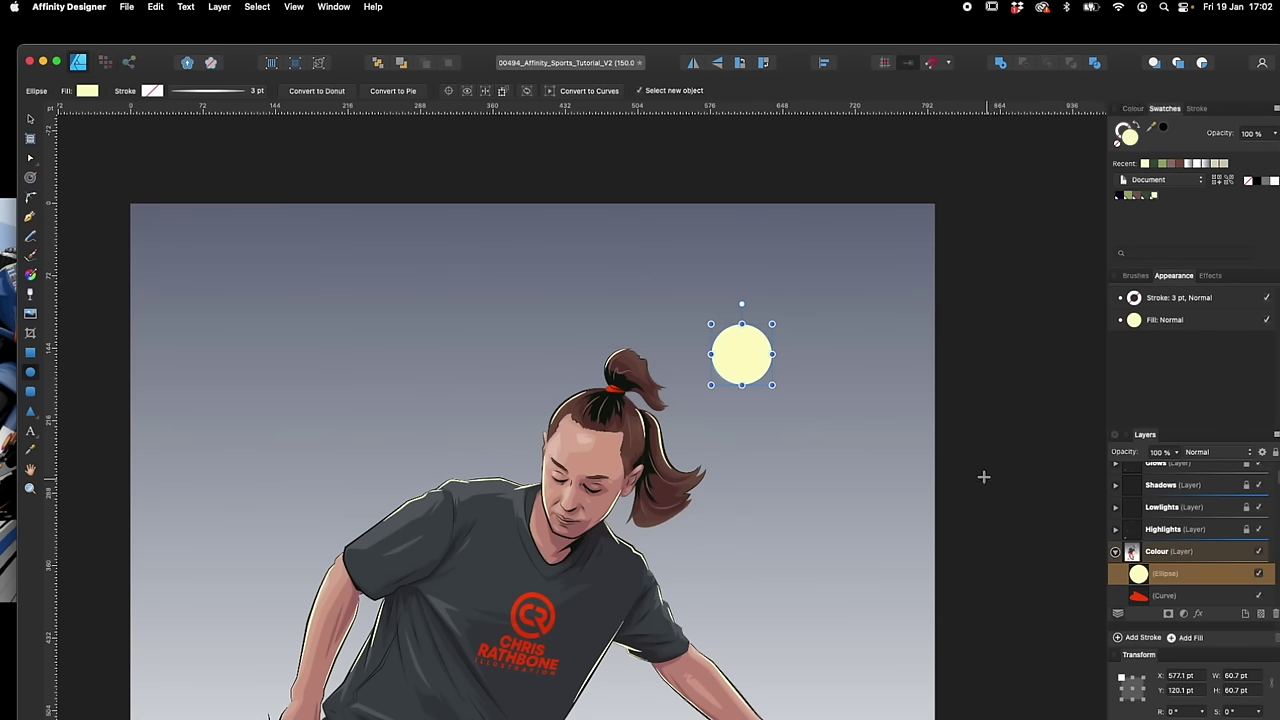
Duplicate the pale yellow circle, enlarge the copy from its centre to about 118 pt and give it a radial gradient fill
{"action": "key", "text": "super+j"}
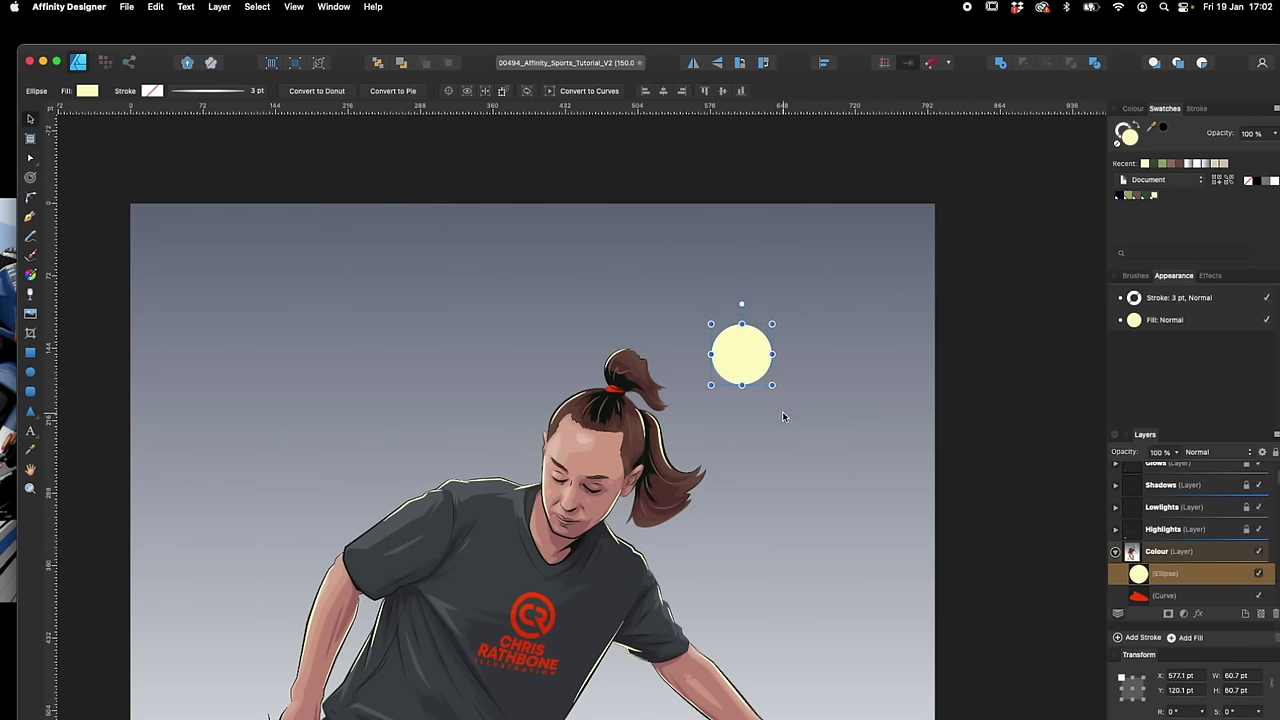
{"action": "left_click_drag", "start_coordinate": [773, 323], "coordinate": [801, 295]}
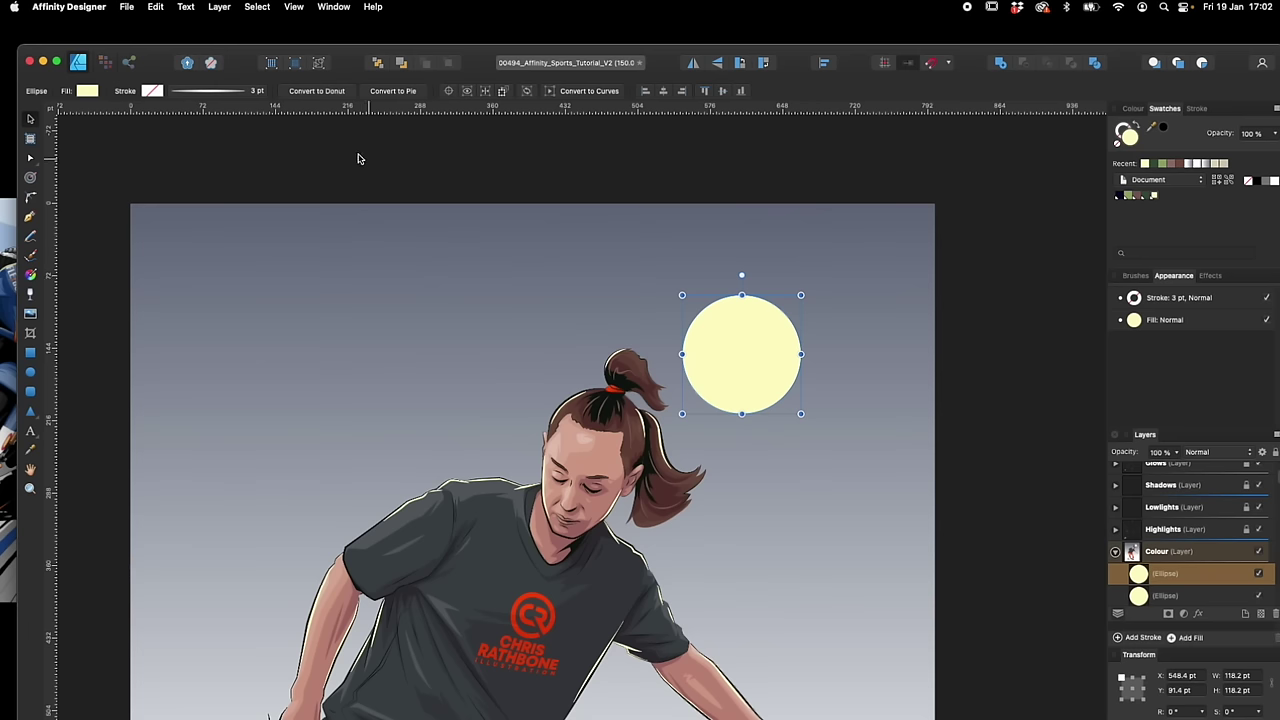
{"action": "left_click", "coordinate": [89, 92]}
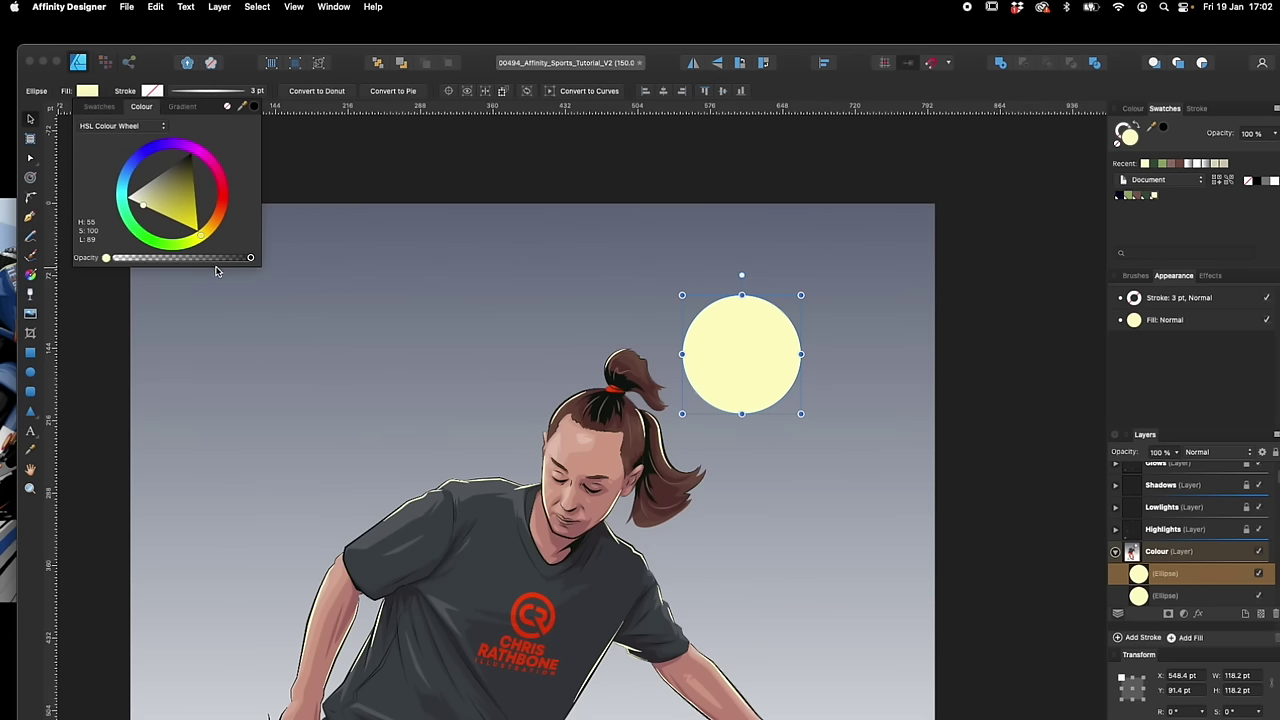
{"action": "left_click", "coordinate": [184, 107]}
{"action": "left_click", "coordinate": [150, 184]}
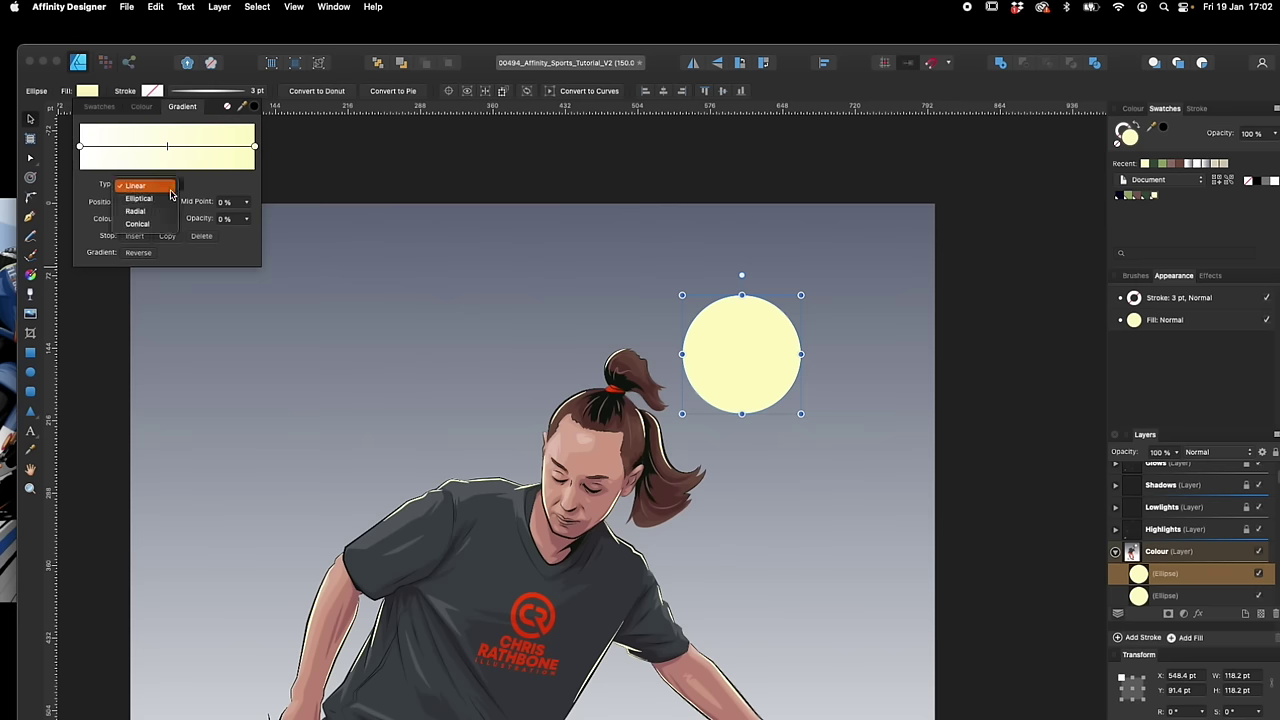
{"action": "left_click", "coordinate": [145, 209]}
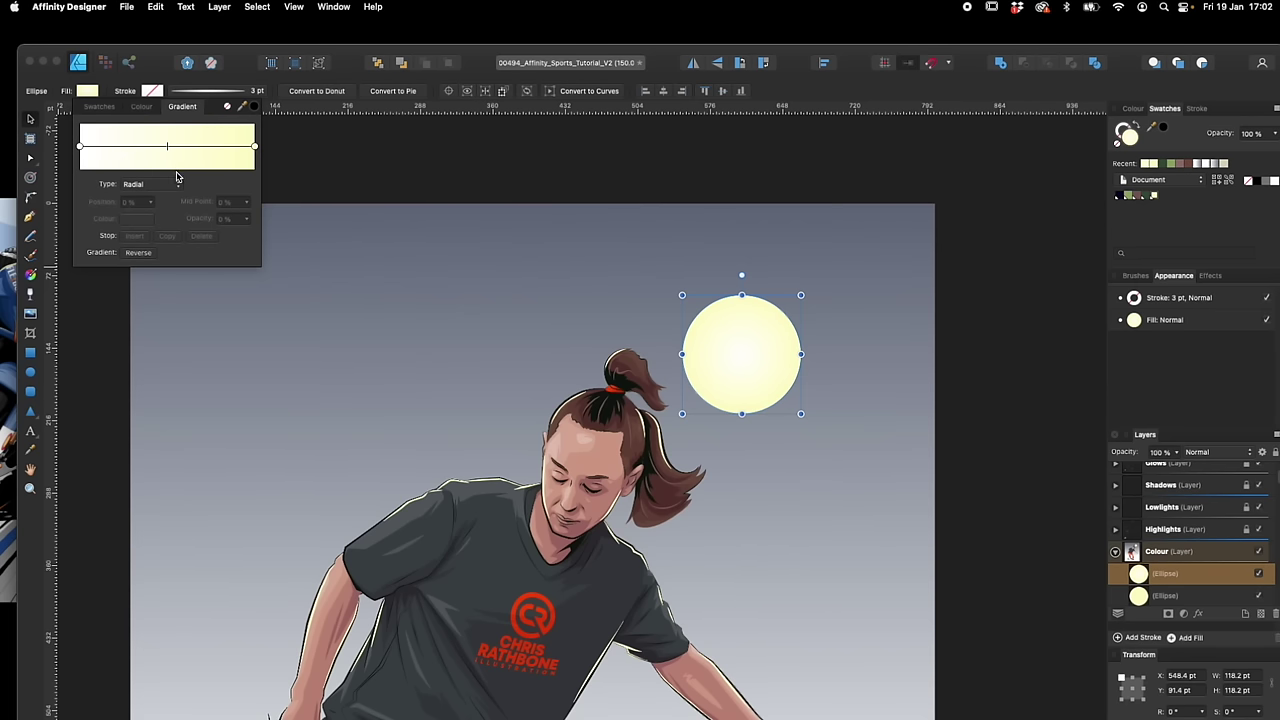
Make the large circle's gradient fade from pale yellow at the centre to 0% opacity at the edge, with its midpoint shifted slightly outward
{"action": "left_click", "coordinate": [80, 146]}
{"action": "left_click", "coordinate": [145, 220]}
{"action": "left_click_drag", "start_coordinate": [249, 224], "coordinate": [130, 236]}
{"action": "left_click", "coordinate": [139, 253]}
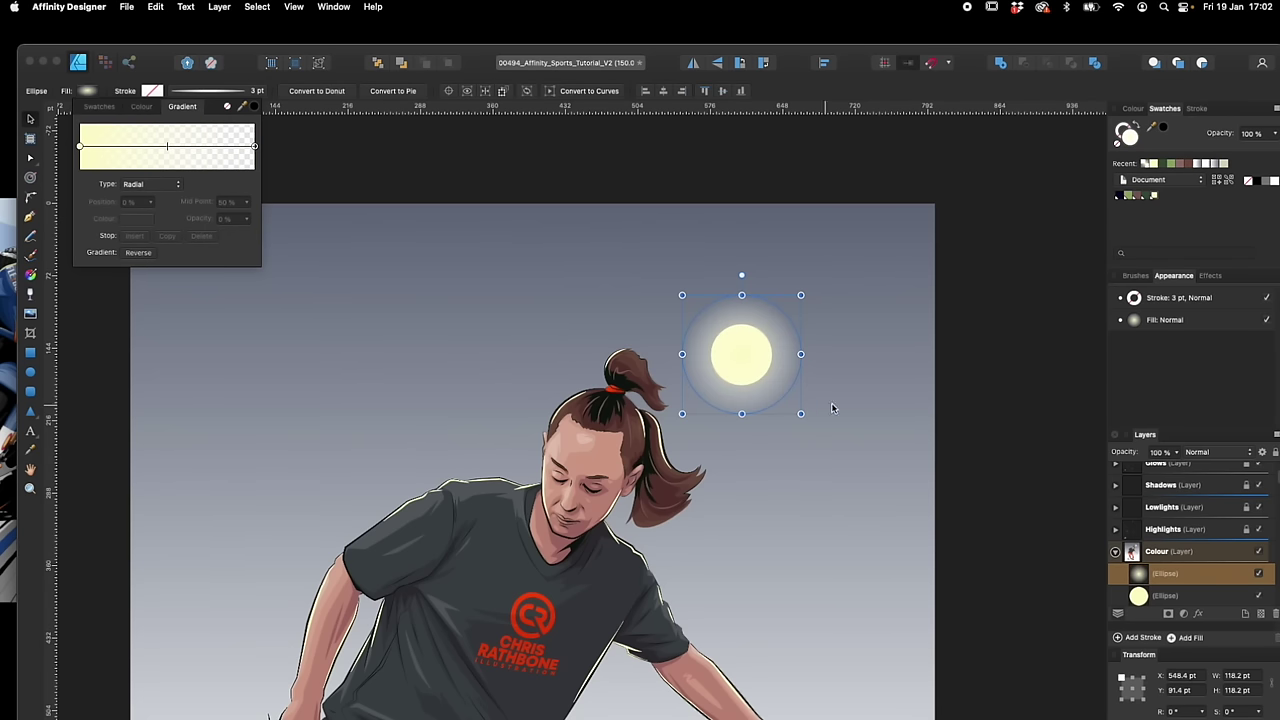
{"action": "left_click", "coordinate": [84, 147]}
{"action": "left_click_drag", "start_coordinate": [168, 149], "coordinate": [178, 156]}
{"action": "left_click", "coordinate": [253, 147]}
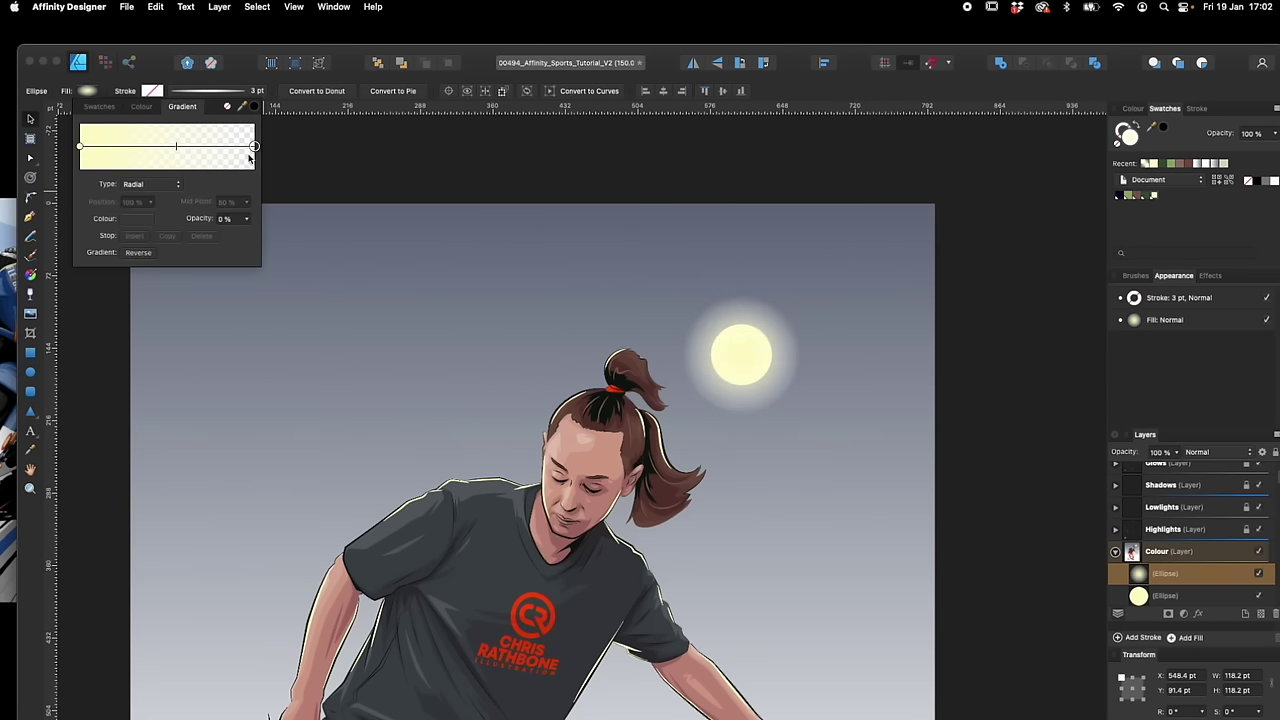
{"action": "left_click", "coordinate": [972, 362]}
Bring the solid circle in front of the glow, shrink it to about 53 pt and group the two circles
{"action": "left_click", "coordinate": [769, 359]}
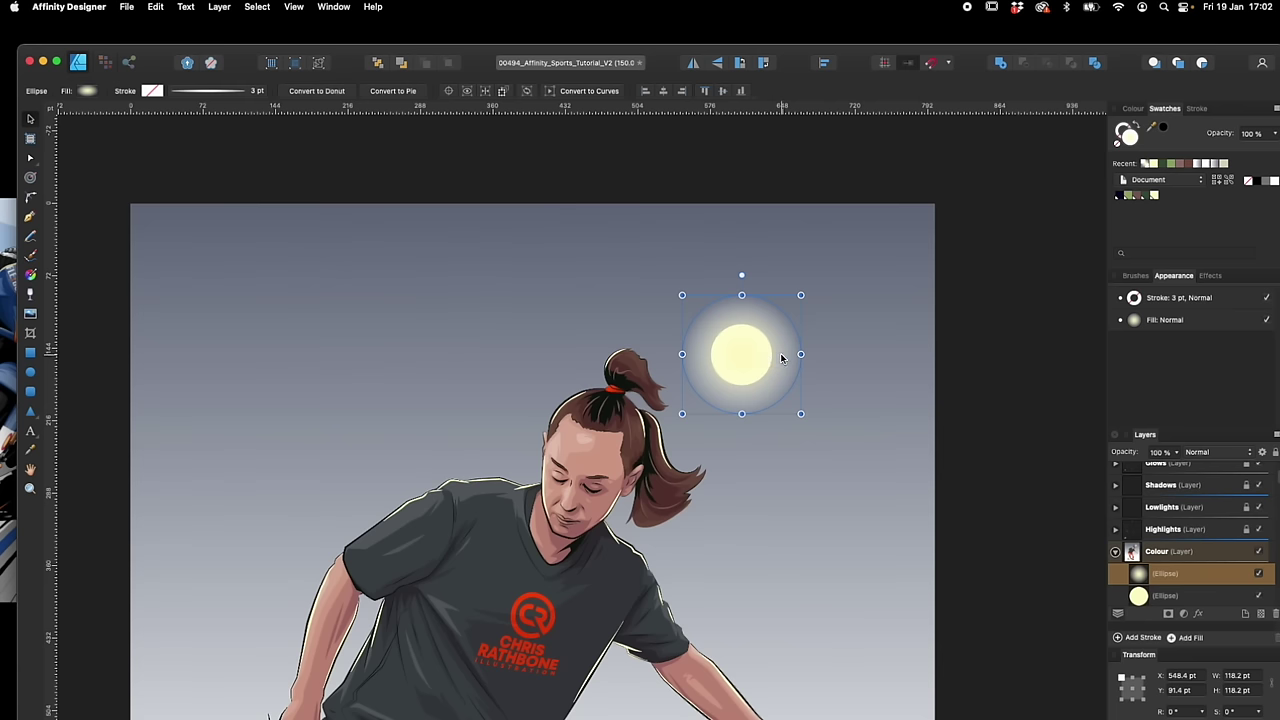
{"action": "left_click", "coordinate": [770, 355]}
{"action": "key", "text": "super+bracketright"}
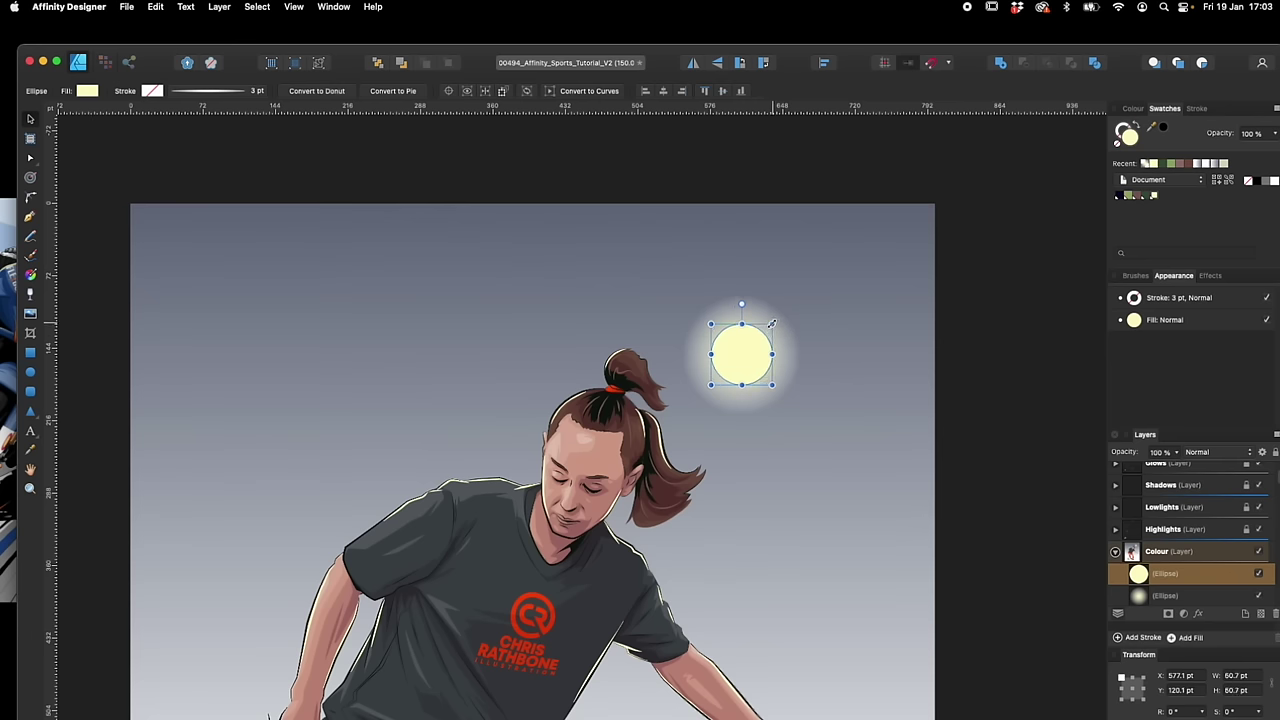
{"action": "left_click_drag", "start_coordinate": [772, 324], "coordinate": [769, 328]}
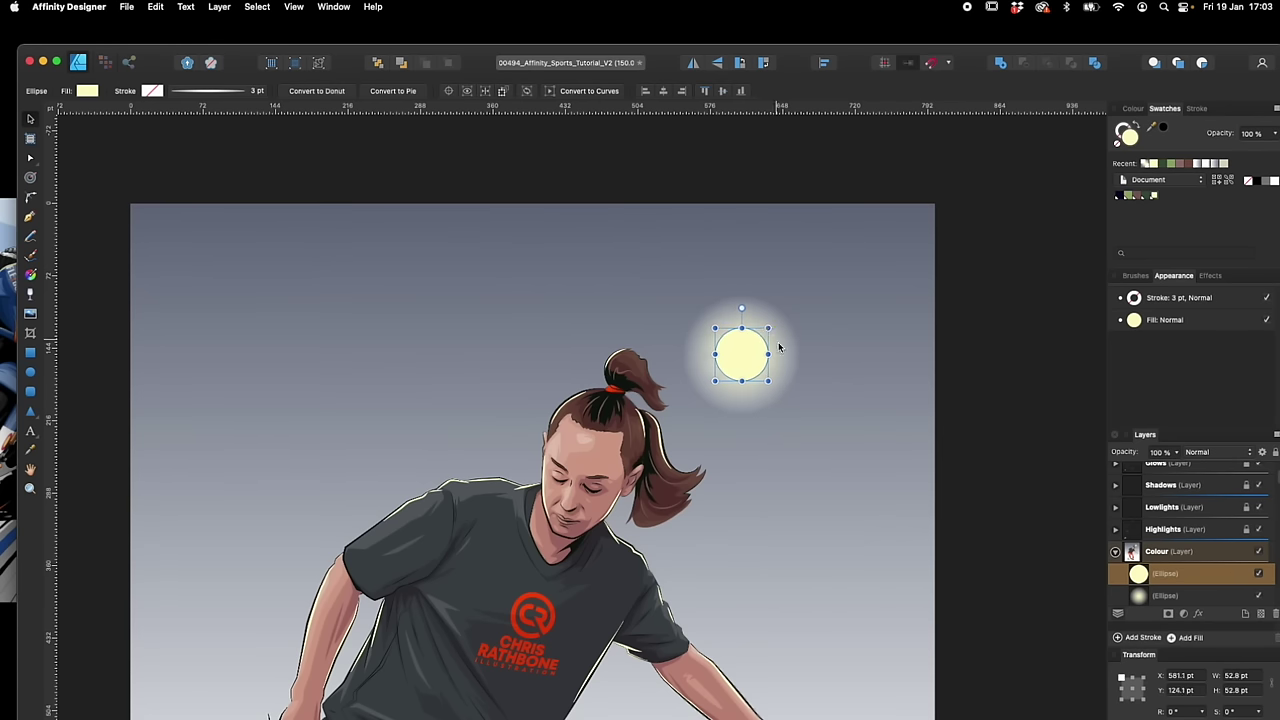
{"action": "left_click", "coordinate": [787, 350], "text": "shift"}
{"action": "key", "text": "super+g"}
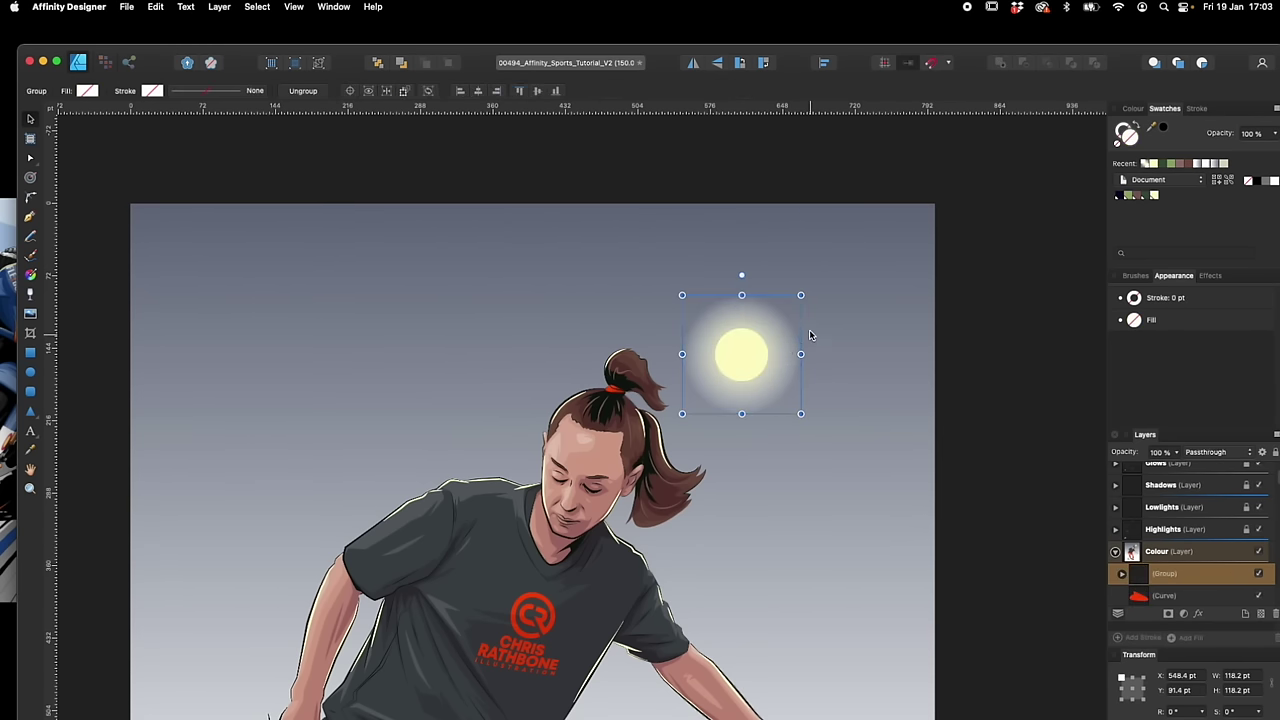
Duplicate the glowing lamp into a slightly rising row of three and scale the row down to fit the page
{"action": "left_click_drag", "start_coordinate": [757, 360], "coordinate": [896, 340]}
{"action": "key", "text": "super+z"}
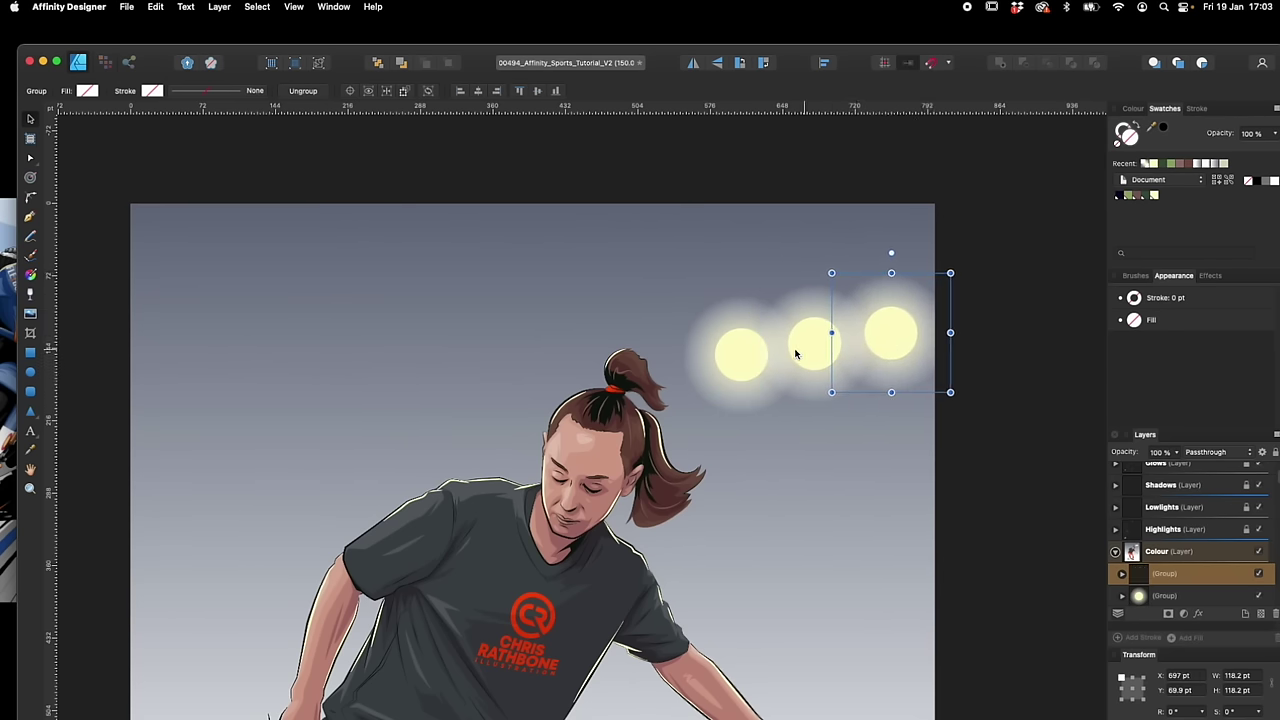
{"action": "left_click", "coordinate": [731, 359], "text": "shift"}
{"action": "left_click", "coordinate": [822, 343], "text": "shift"}
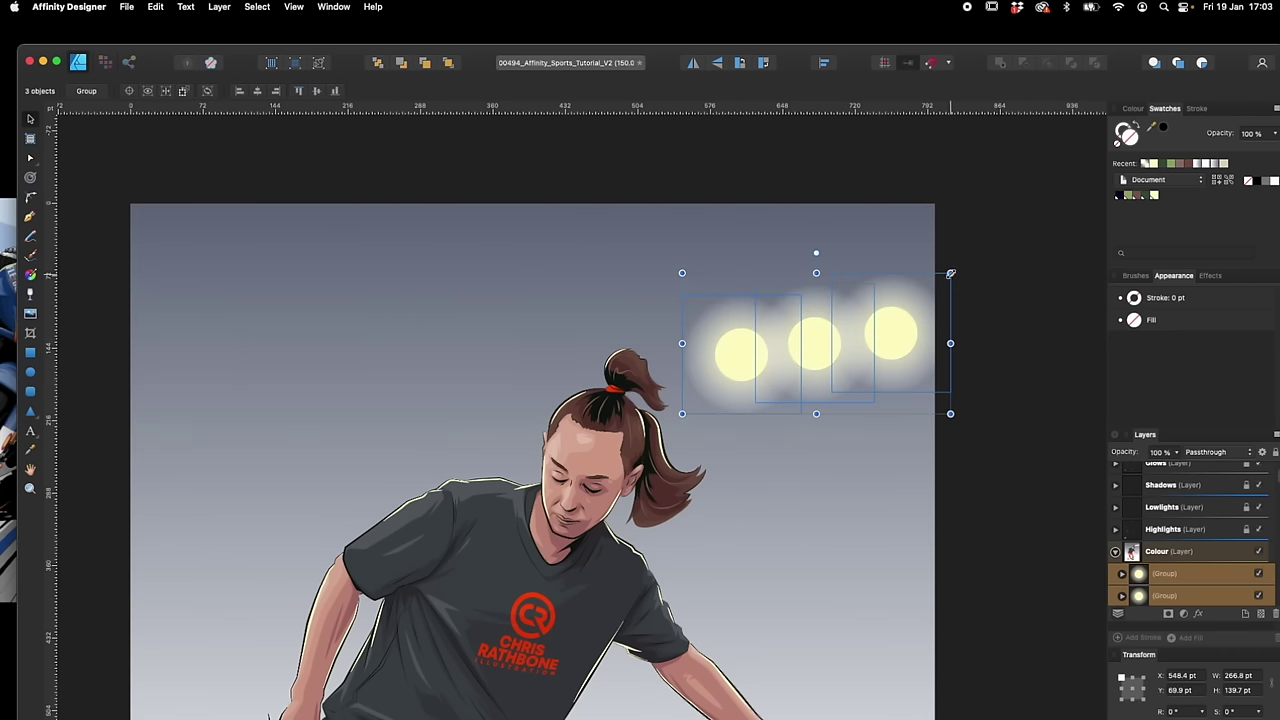
{"action": "left_click_drag", "start_coordinate": [951, 273], "coordinate": [923, 288]}
Duplicate the lamp row downward to make four rows of three and group all twelve lamps
{"action": "left_click_drag", "start_coordinate": [858, 350], "coordinate": [886, 517]}
{"action": "key", "text": "super+j"}
{"action": "left_click", "coordinate": [828, 321], "text": "shift"}
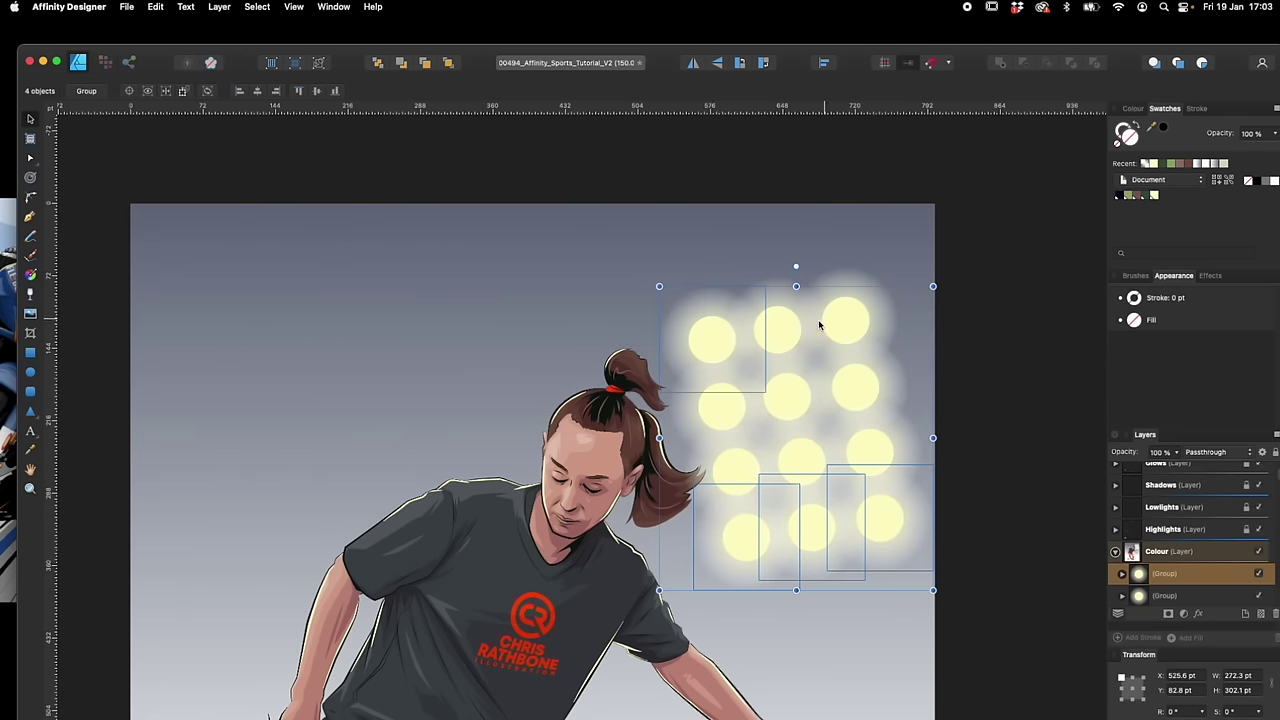
{"action": "left_click_drag", "start_coordinate": [1030, 224], "coordinate": [648, 620]}
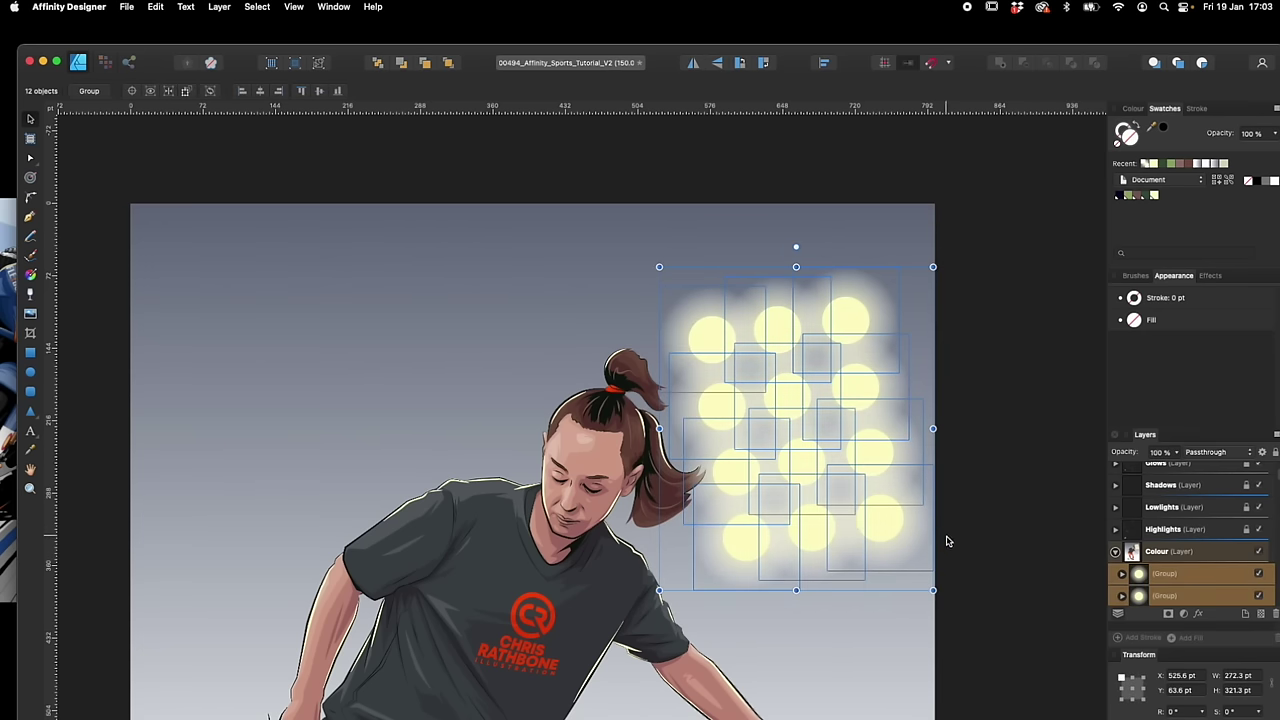
{"action": "key", "text": "super+g"}
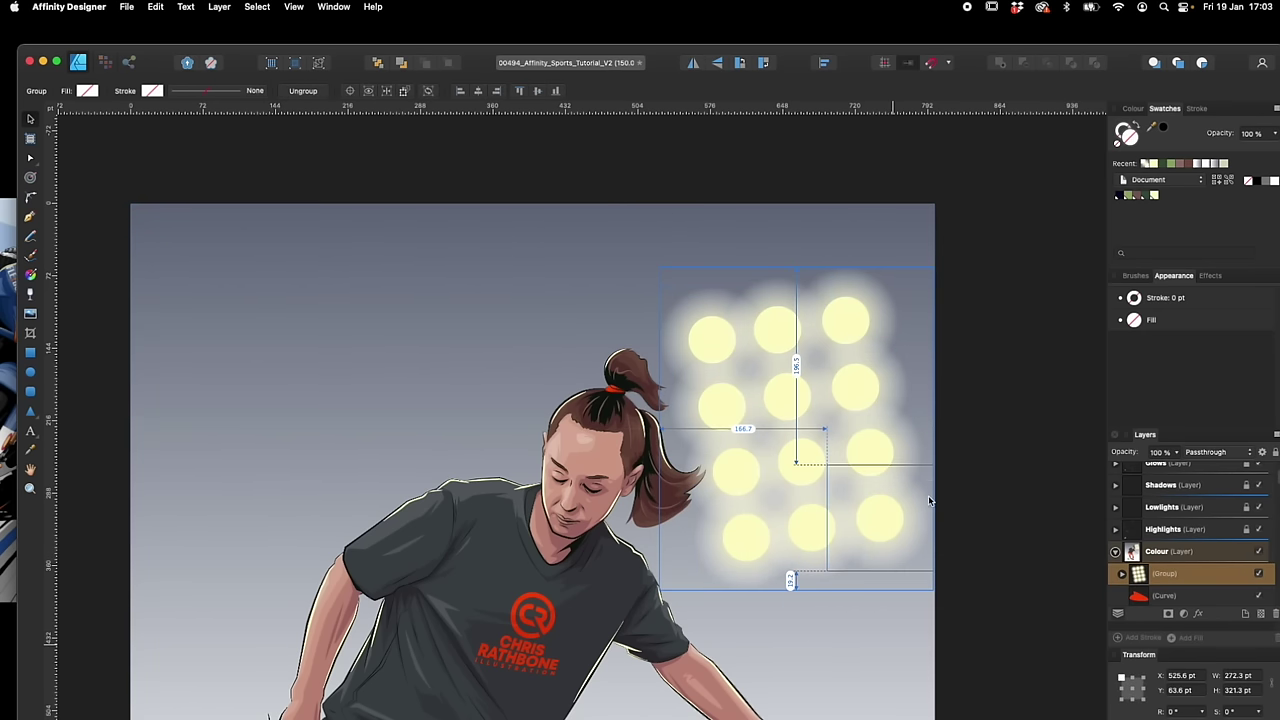
Scale the floodlight group to about 257 by 304 pt, move it closer to the head and place it behind the figure
{"action": "left_click_drag", "start_coordinate": [931, 266], "coordinate": [916, 283]}
{"action": "left_click_drag", "start_coordinate": [842, 342], "coordinate": [812, 339]}
{"action": "key", "text": "super+shift+bracketleft"}
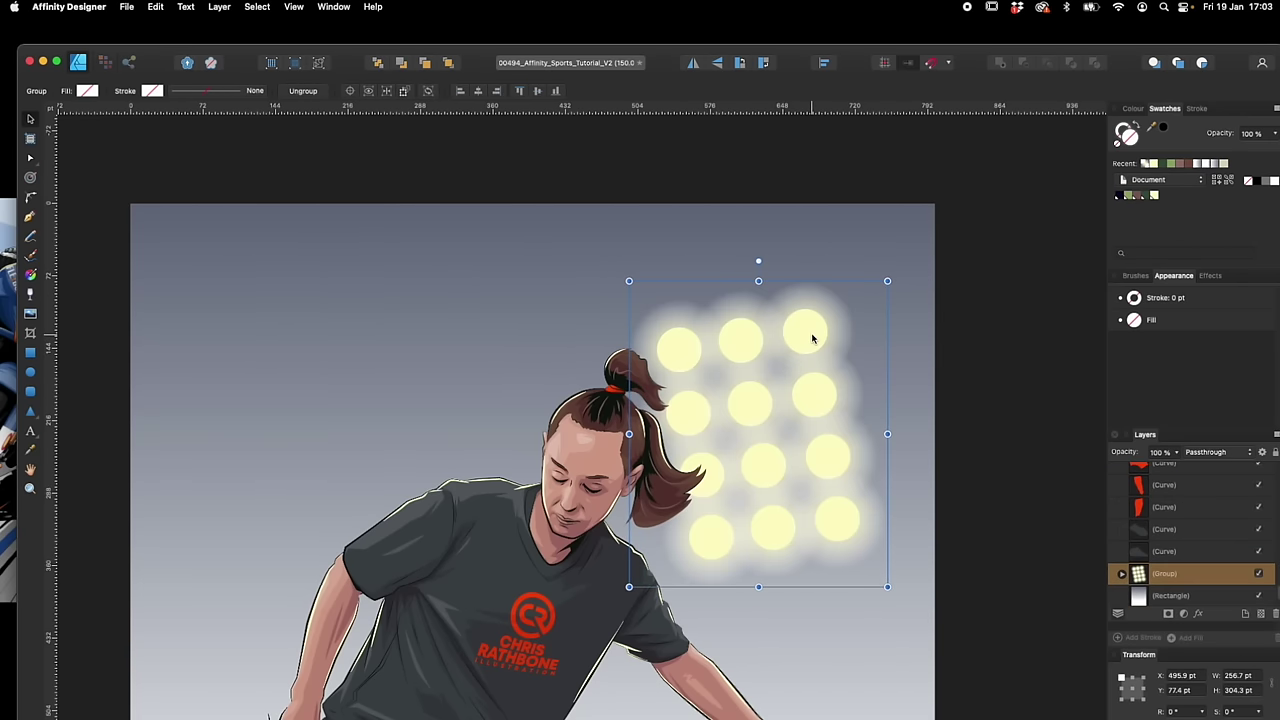
Copy the floodlight group to the other side of the player, flip it horizontally and align it level with the original
{"action": "left_click_drag", "start_coordinate": [829, 451], "coordinate": [494, 451], "text": "alt"}
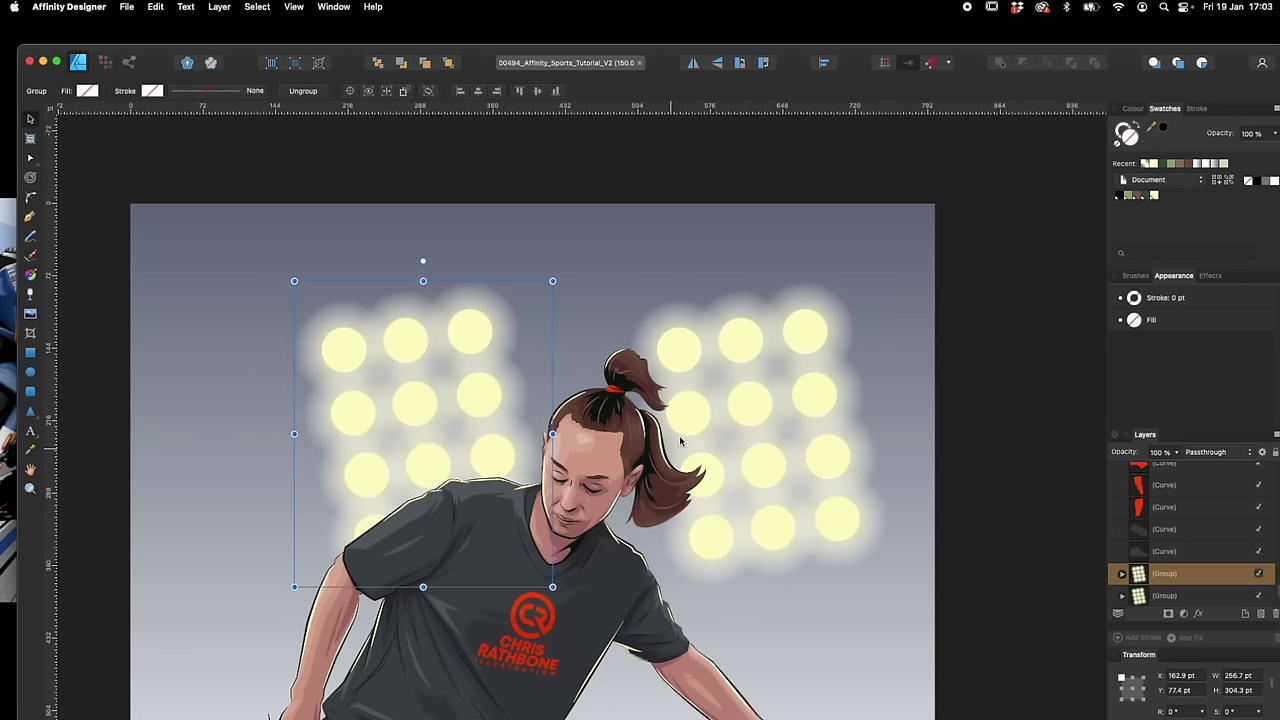
{"action": "left_click", "coordinate": [692, 62]}
{"action": "left_click_drag", "start_coordinate": [516, 350], "coordinate": [406, 350]}
{"action": "left_click", "coordinate": [882, 348], "text": "shift"}
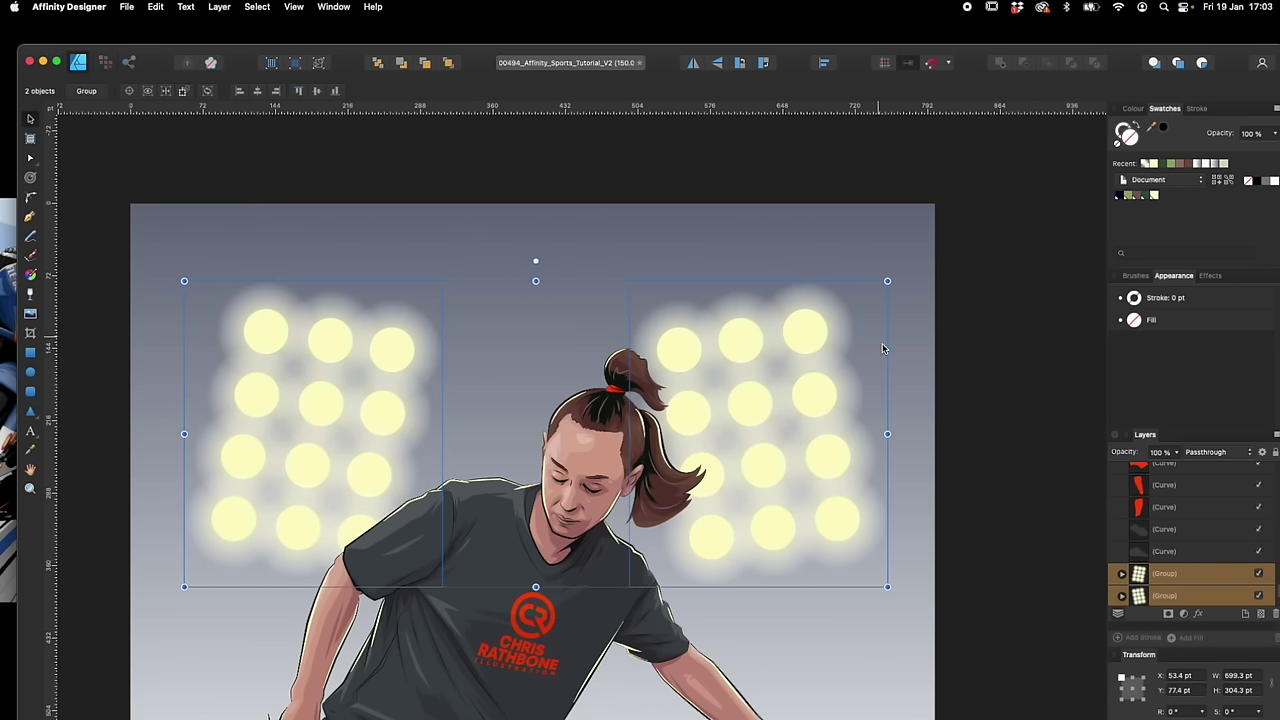
Examine the two floodlight panels against the whole illustration, down to the ball and feet
{"action": "left_click", "coordinate": [974, 526]}
{"action": "scroll", "coordinate": [985, 620], "scroll_direction": "down", "scroll_amount": 3}
{"action": "key", "text": "super+plus"}
{"action": "key", "text": "super+plus"}
{"action": "key", "text": "super+plus"}
{"action": "key", "text": "super+minus"}
{"action": "key", "text": "super+minus"}
{"action": "key", "text": "super+minus"}
{"action": "key", "text": "super+minus"}
{"action": "key", "text": "super+minus"}
{"action": "left_click_drag", "start_coordinate": [901, 666], "coordinate": [932, 568]}
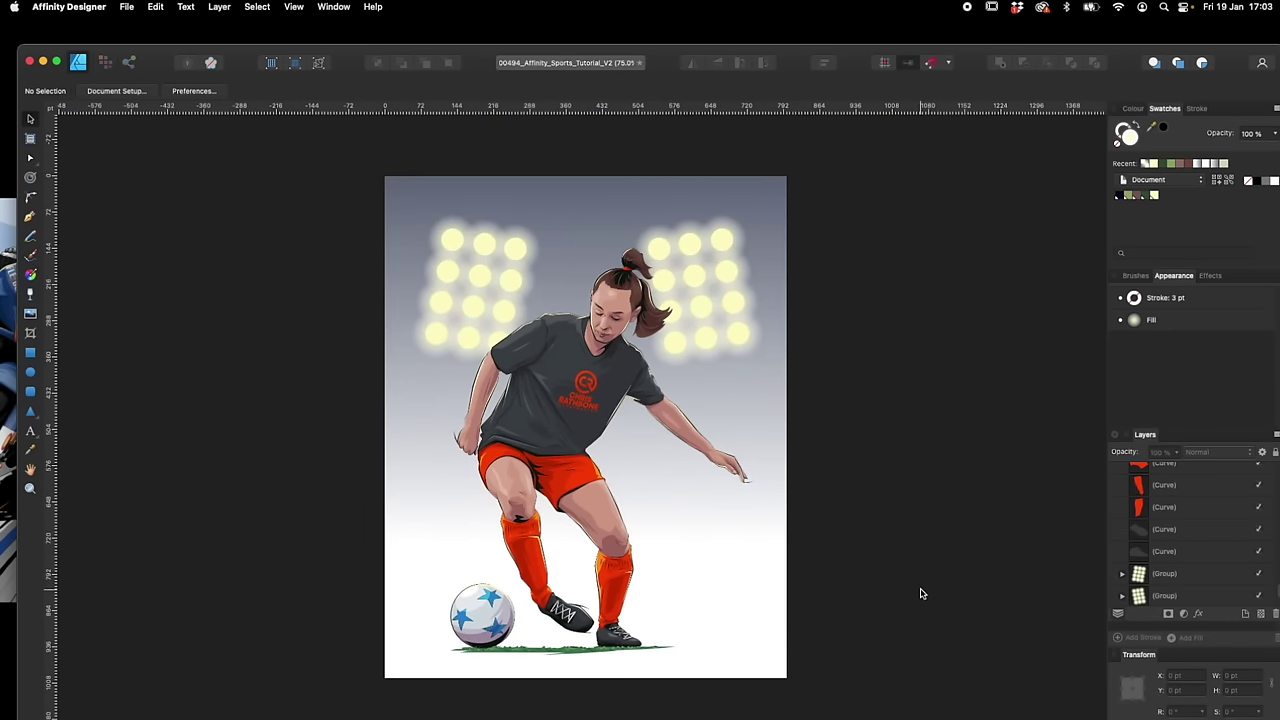
{"action": "key", "text": "super+plus"}
{"action": "left_click_drag", "start_coordinate": [905, 628], "coordinate": [935, 550]}
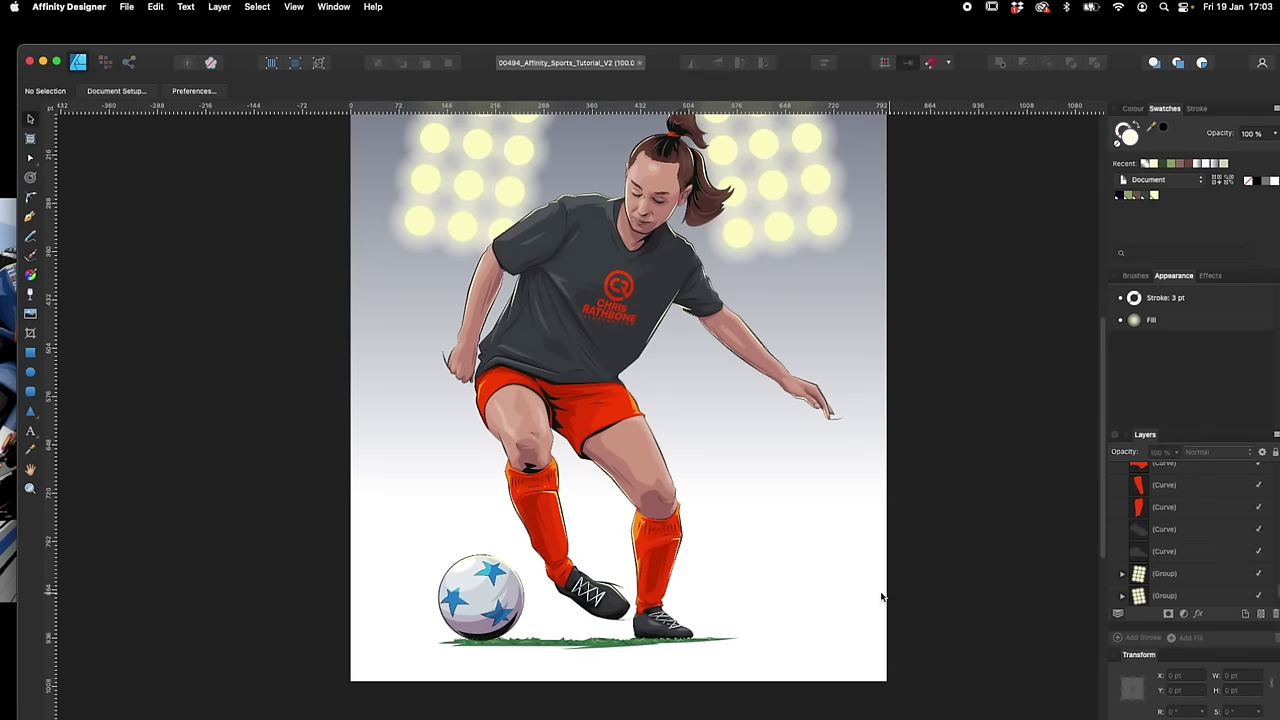
Draw a straight horizontal line across the full page width at boot level with the Pen tool and apply the dark navy swatch as its fill
{"action": "key", "text": "p"}
{"action": "left_click", "coordinate": [342, 621]}
{"action": "left_click", "coordinate": [896, 621]}
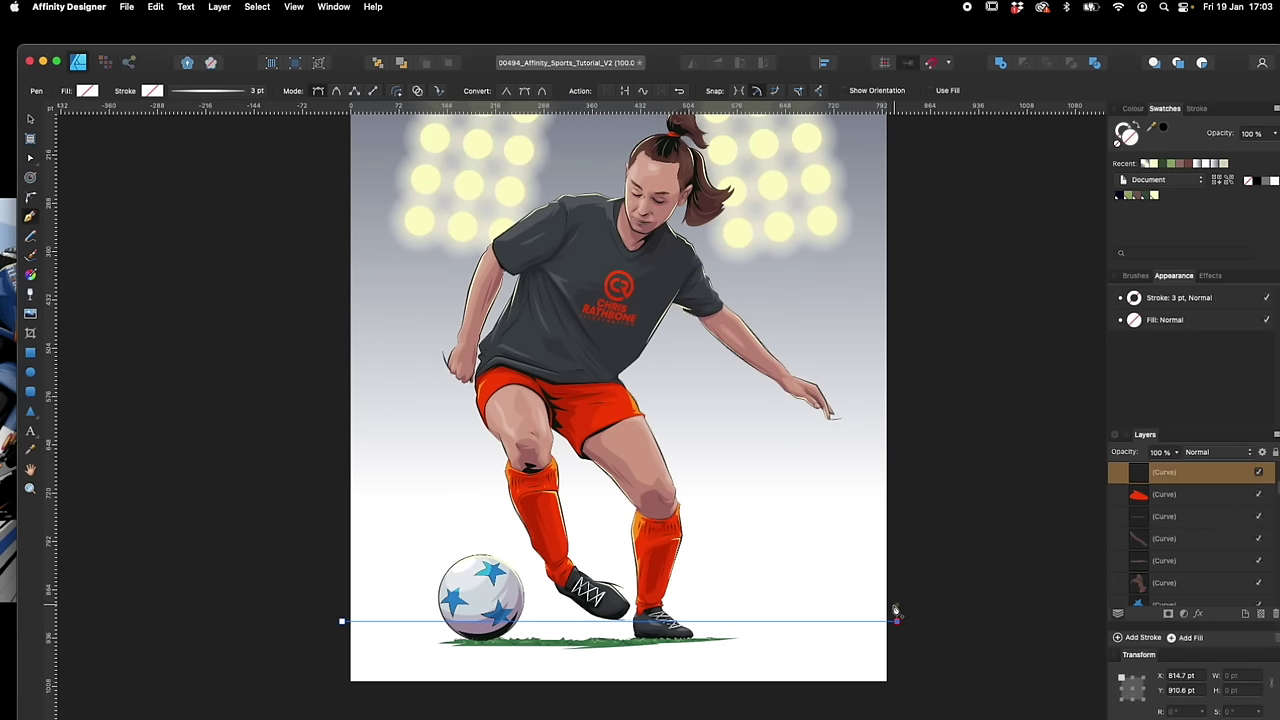
{"action": "left_click", "coordinate": [1119, 196]}
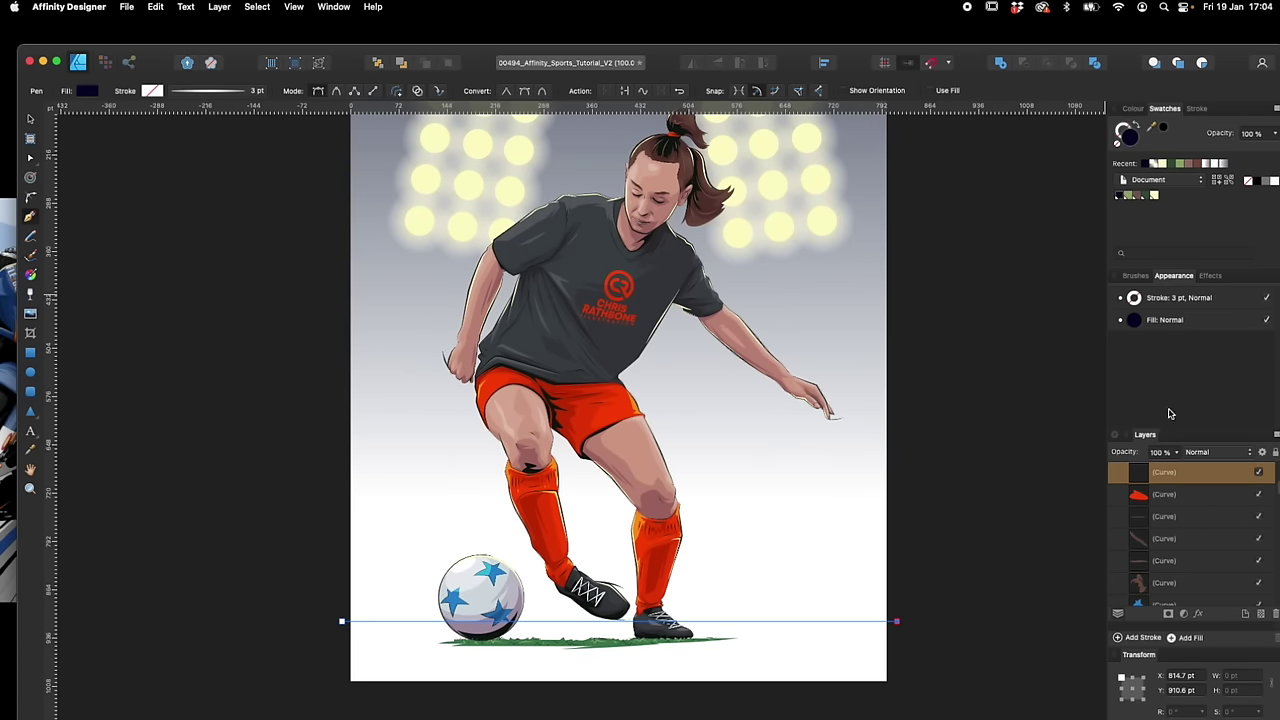
Give the horizontal line a black 60 pt stroke and flatten its pressure profile to an even thickness
{"action": "left_click", "coordinate": [1166, 306]}
{"action": "type", "text": "30"}
{"action": "key", "text": "Return"}
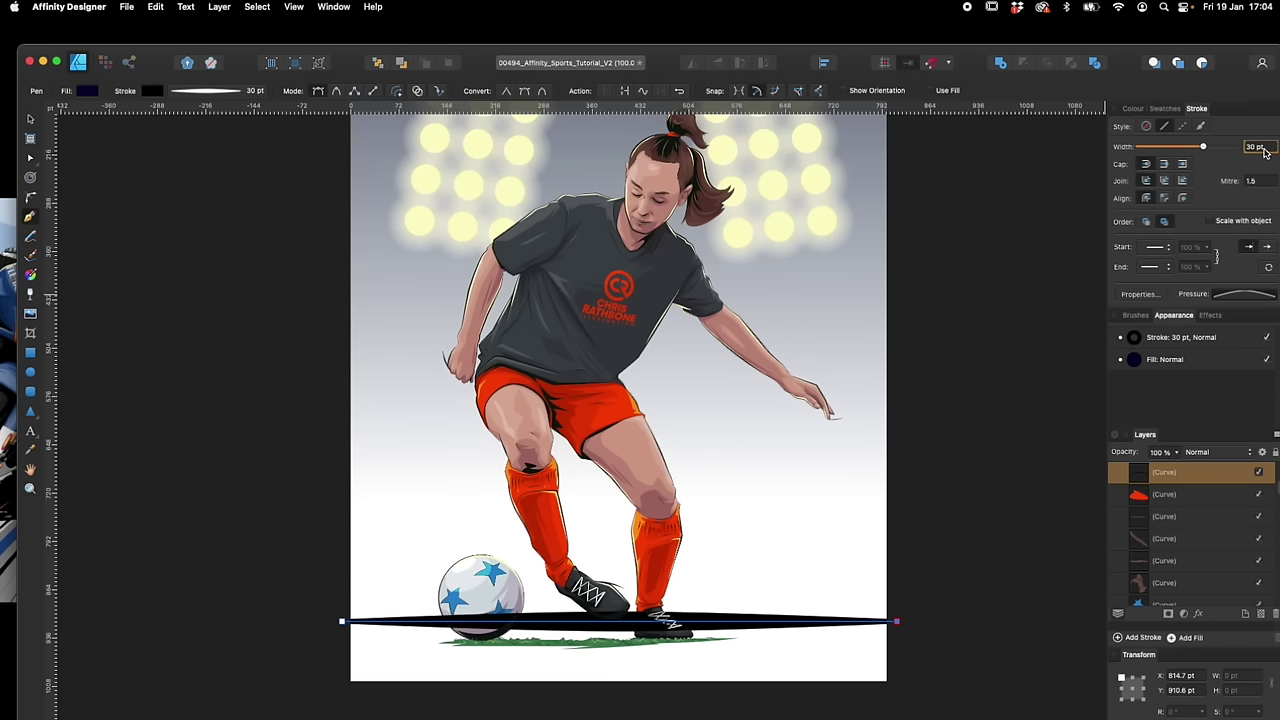
{"action": "type", "text": "60"}
{"action": "key", "text": "Return"}
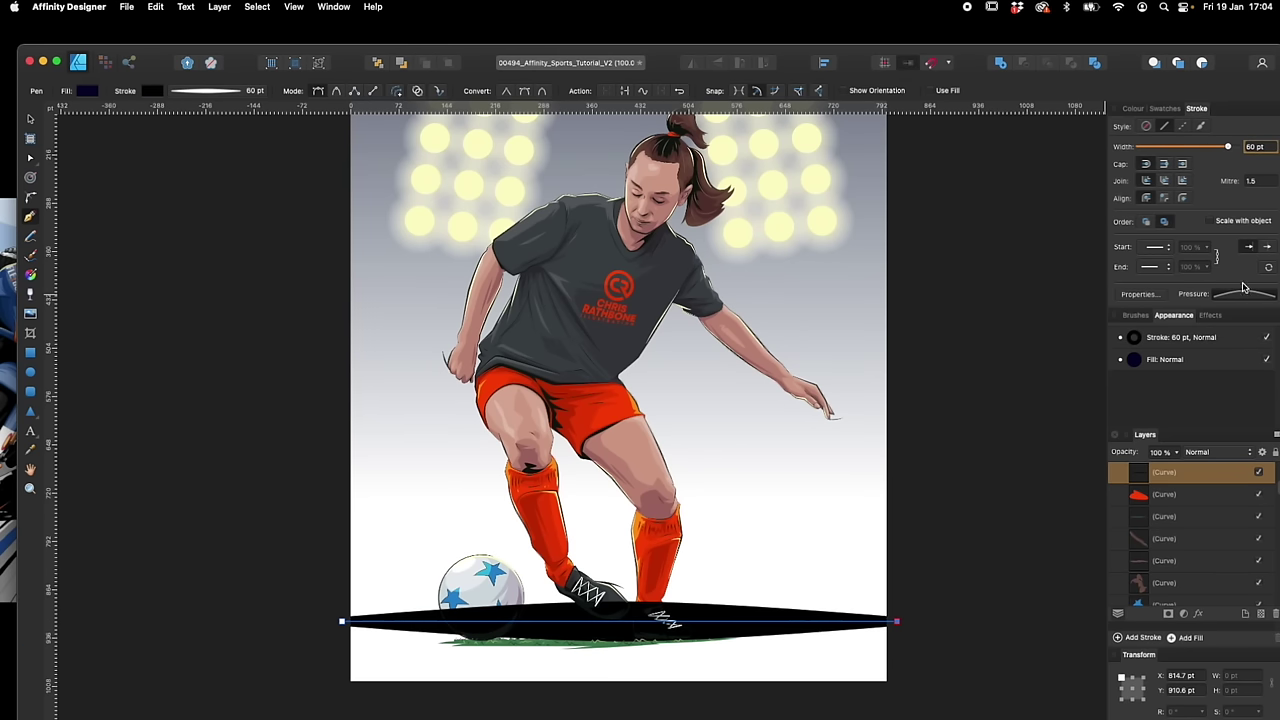
{"action": "left_click", "coordinate": [1243, 292]}
{"action": "left_click_drag", "start_coordinate": [1116, 382], "coordinate": [1200, 301]}
{"action": "left_click", "coordinate": [929, 571]}
Set the ground band's opacity to 10% and its stroke width to 100 pt
{"action": "key", "text": "super+z"}
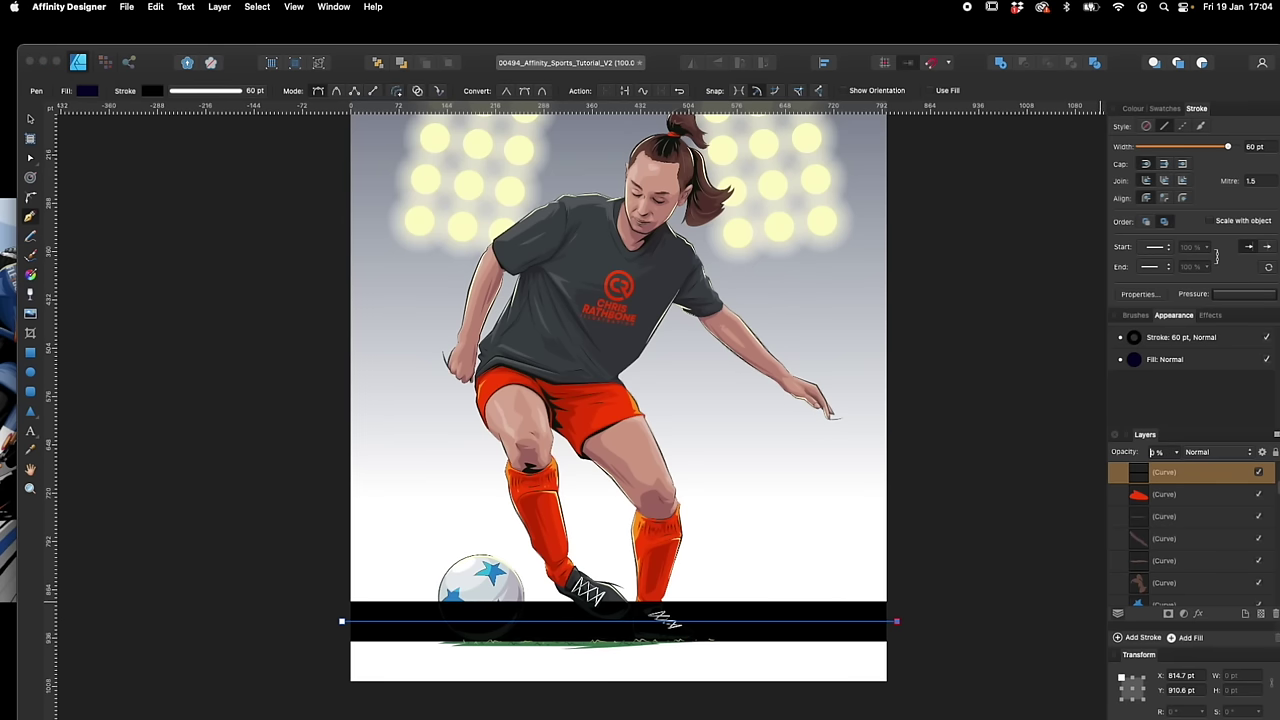
{"action": "key", "text": "Return"}
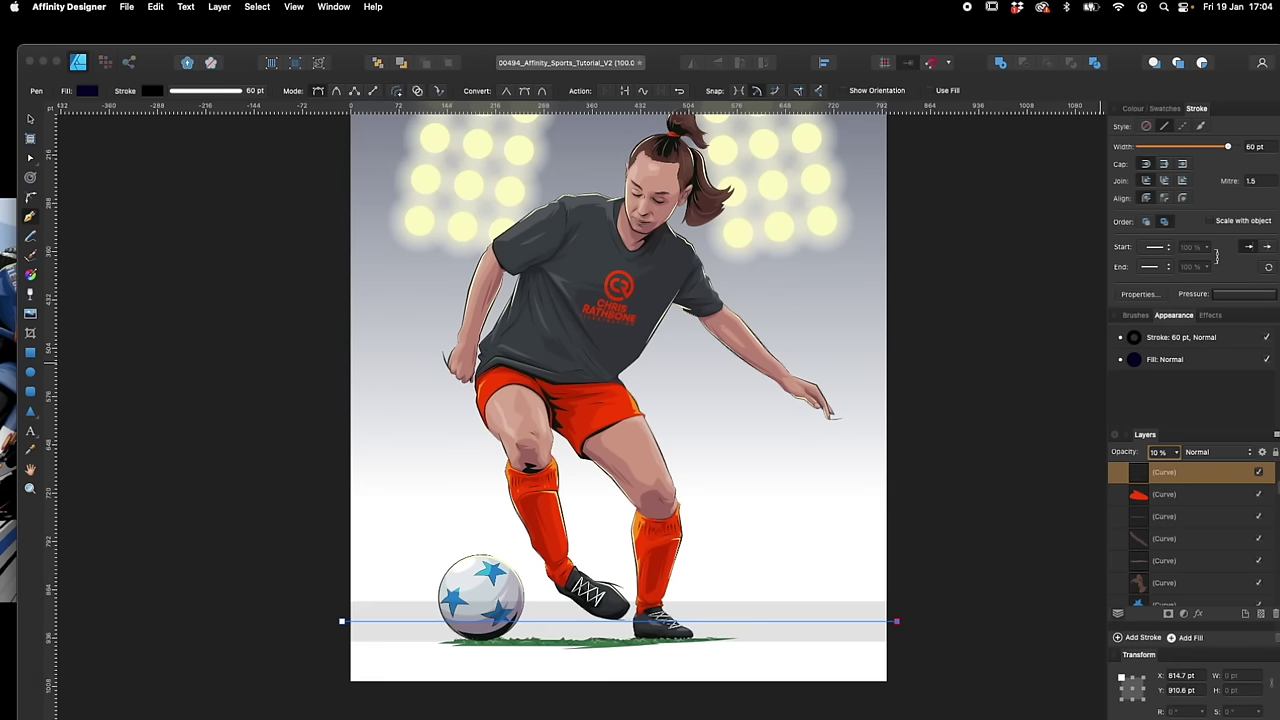
{"action": "type", "text": "100"}
{"action": "key", "text": "Return"}
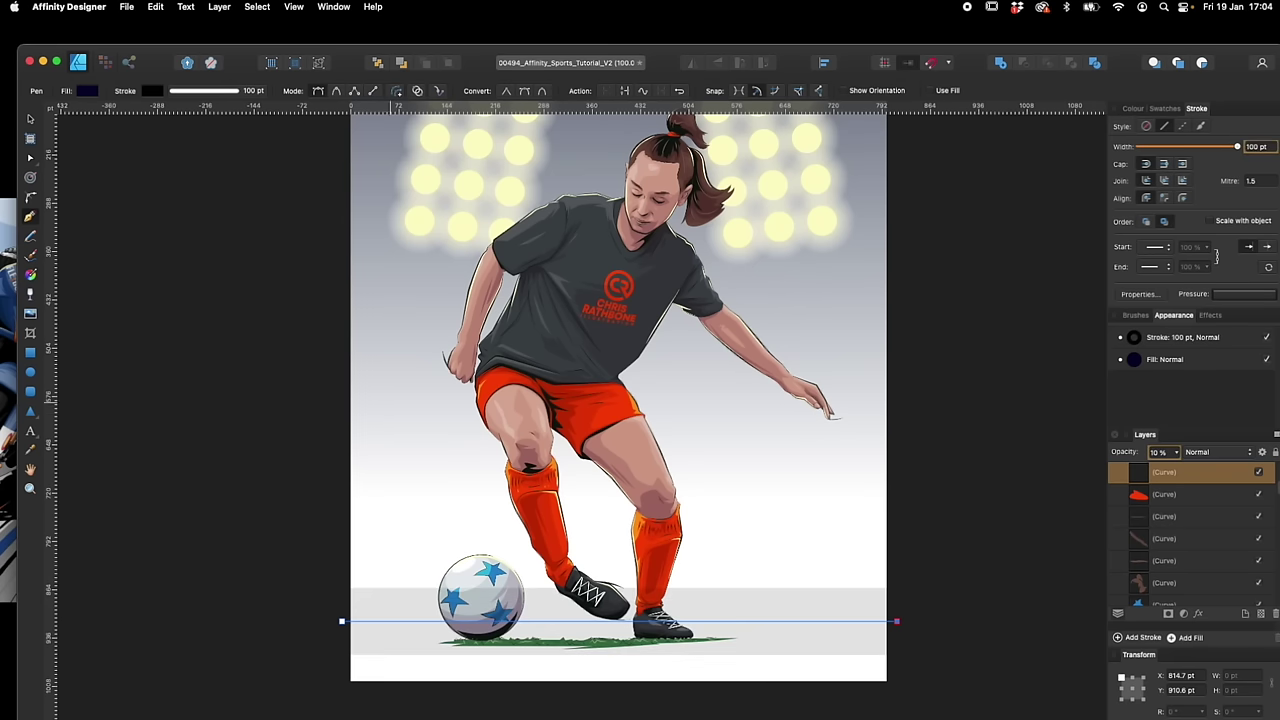
Set the ground band's stroke width to 80 pt and move it slightly higher, behind the player and directly above the background rectangle
{"action": "type", "text": "80"}
{"action": "key", "text": "Return"}
{"action": "key", "text": "v"}
{"action": "left_click_drag", "start_coordinate": [837, 622], "coordinate": [838, 605]}
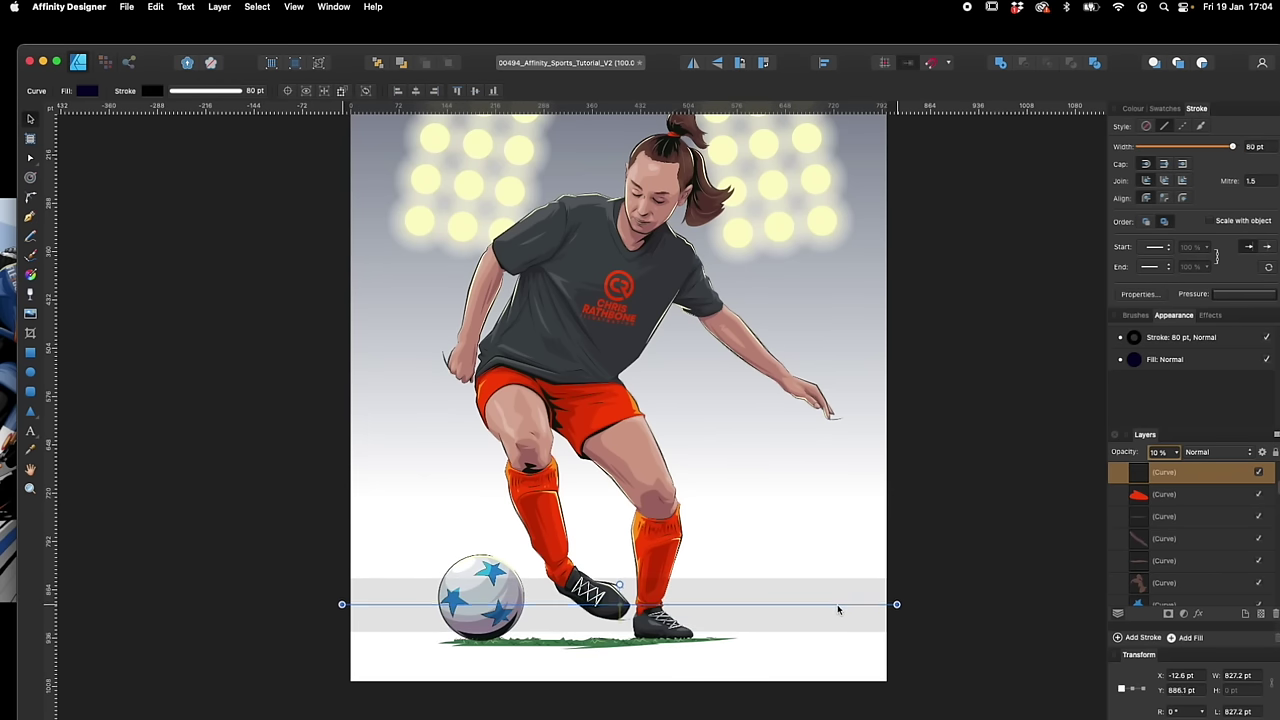
{"action": "key", "text": "super+shift+bracketleft"}
{"action": "key", "text": "super+bracketright"}
Draw a shallow downward-bowed 80 pt band across the full page at knee height with the Pen tool and set its opacity to 10%
{"action": "key", "text": "p"}
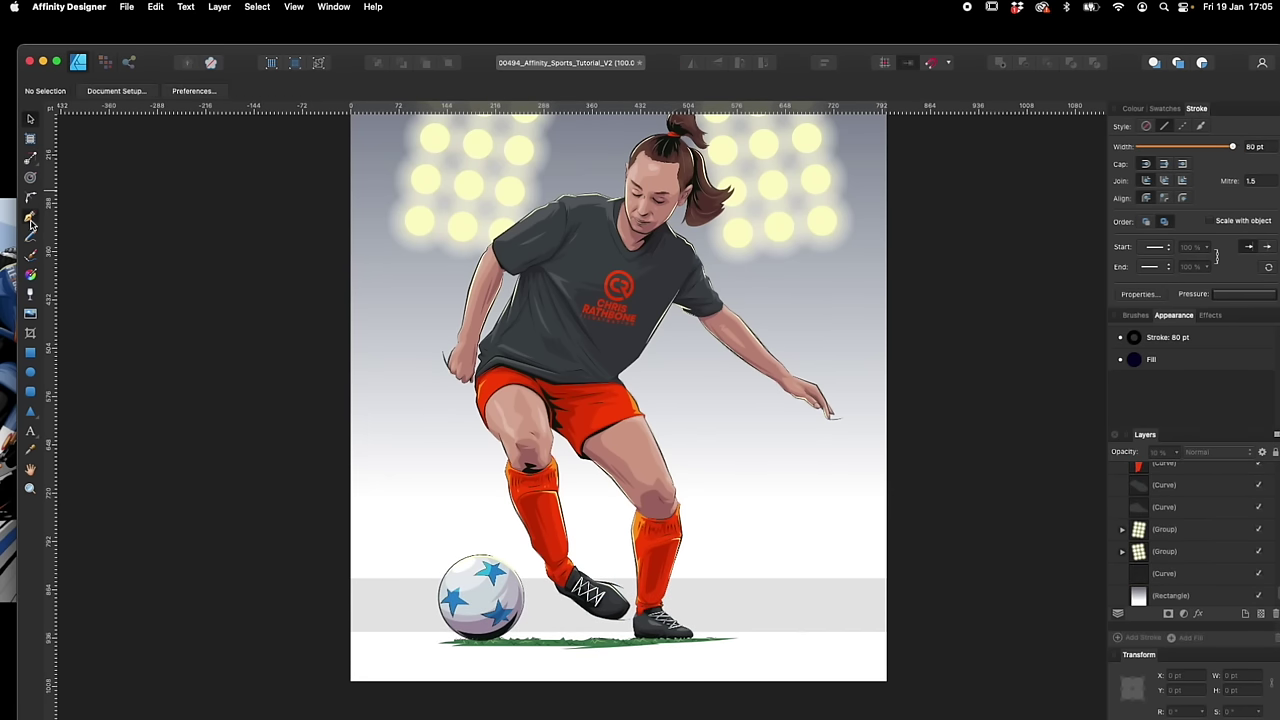
{"action": "left_click", "coordinate": [341, 490]}
{"action": "left_click_drag", "start_coordinate": [621, 516], "coordinate": [814, 517]}
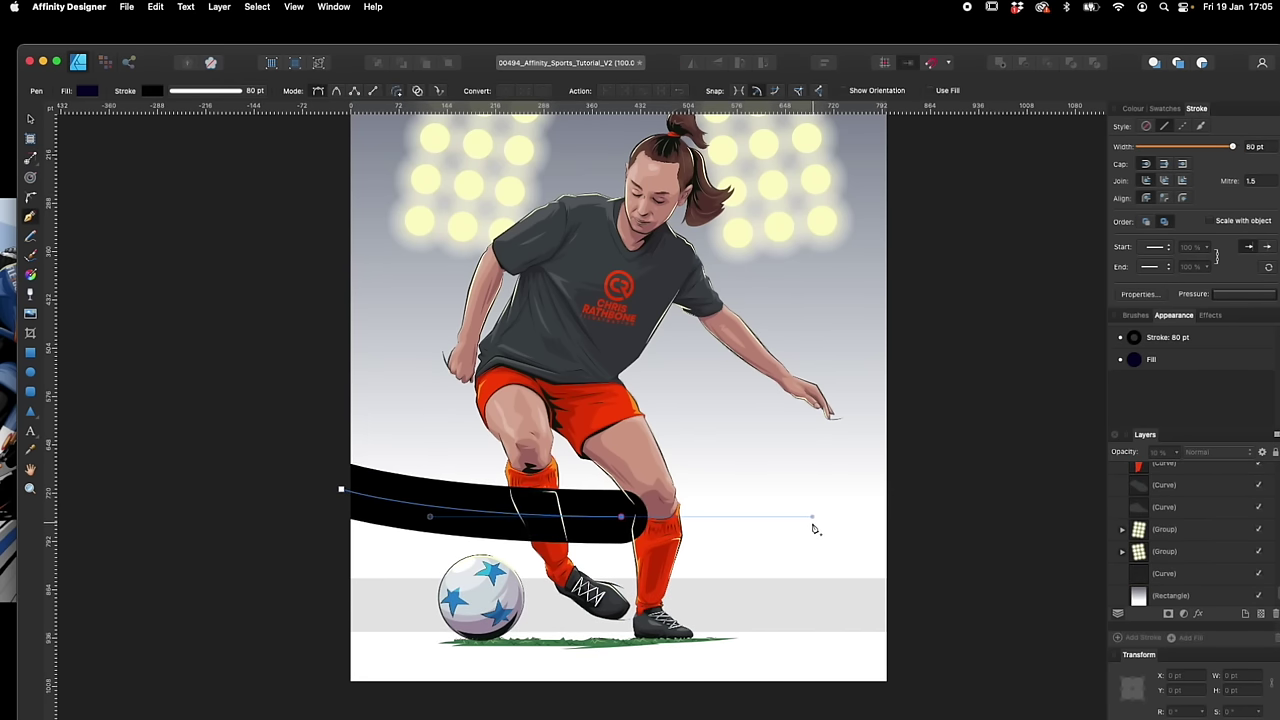
{"action": "left_click", "coordinate": [898, 500]}
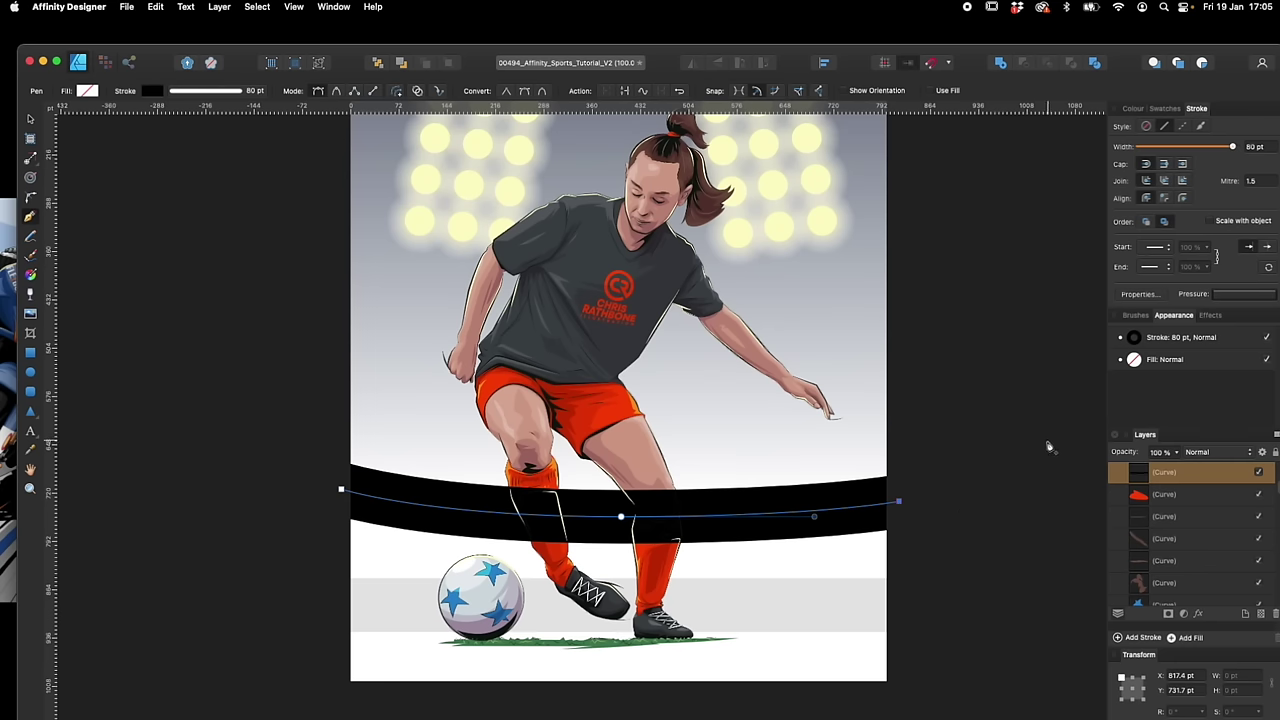
{"action": "key", "text": "1"}
Cut the curved band and paste it directly above the background rectangle so it sits behind the player
{"action": "key", "text": "v"}
{"action": "left_click", "coordinate": [930, 496]}
{"action": "left_click", "coordinate": [875, 518]}
{"action": "key", "text": "Delete"}
{"action": "left_click", "coordinate": [872, 520]}
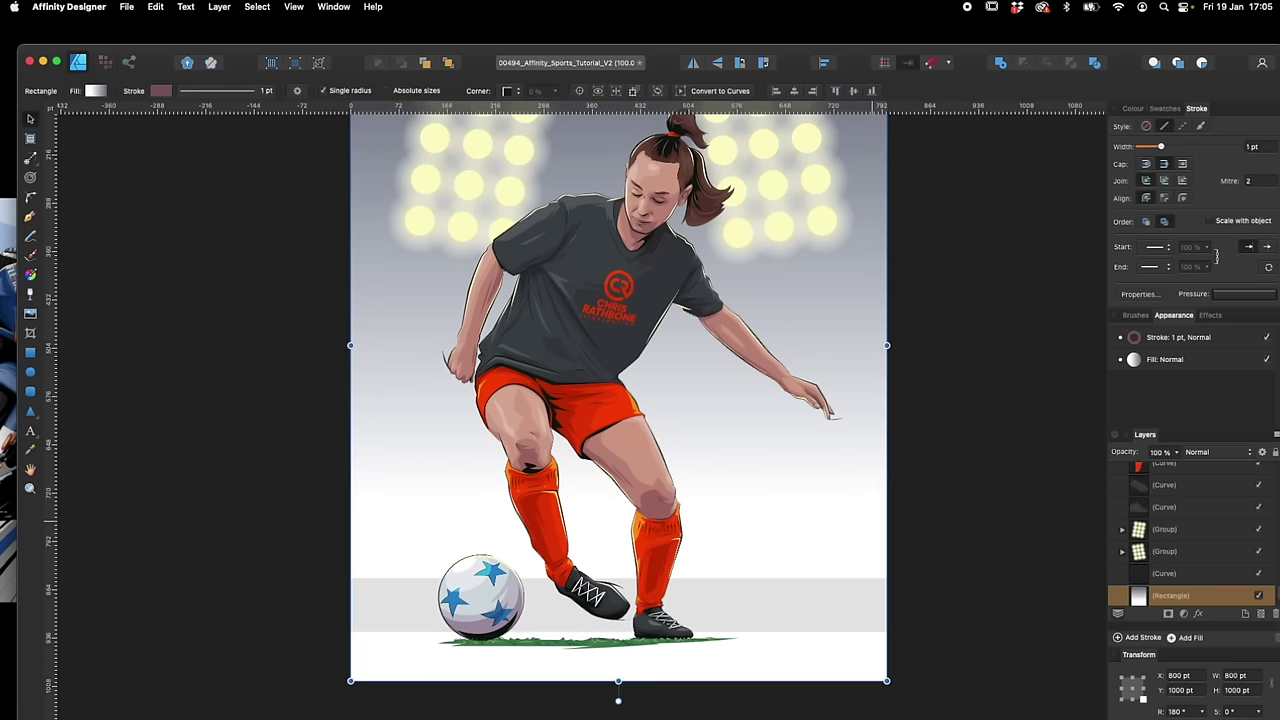
{"action": "key", "text": "super+v"}
{"action": "key", "text": "super+["}
{"action": "key", "text": "super+]"}
Duplicate the curved band up to hip height and raise both end nodes of the copy to deepen its curve
{"action": "left_click_drag", "start_coordinate": [859, 507], "coordinate": [893, 409]}
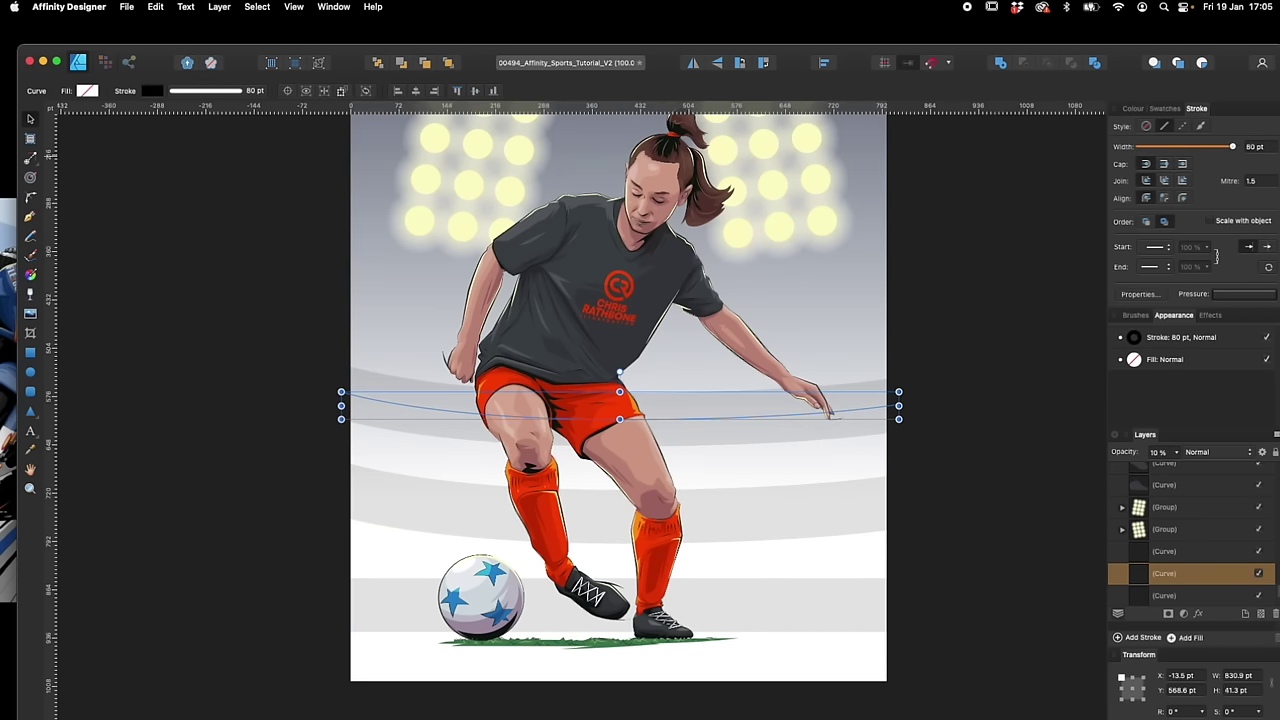
{"action": "key", "text": "a"}
{"action": "left_click", "coordinate": [35, 162]}
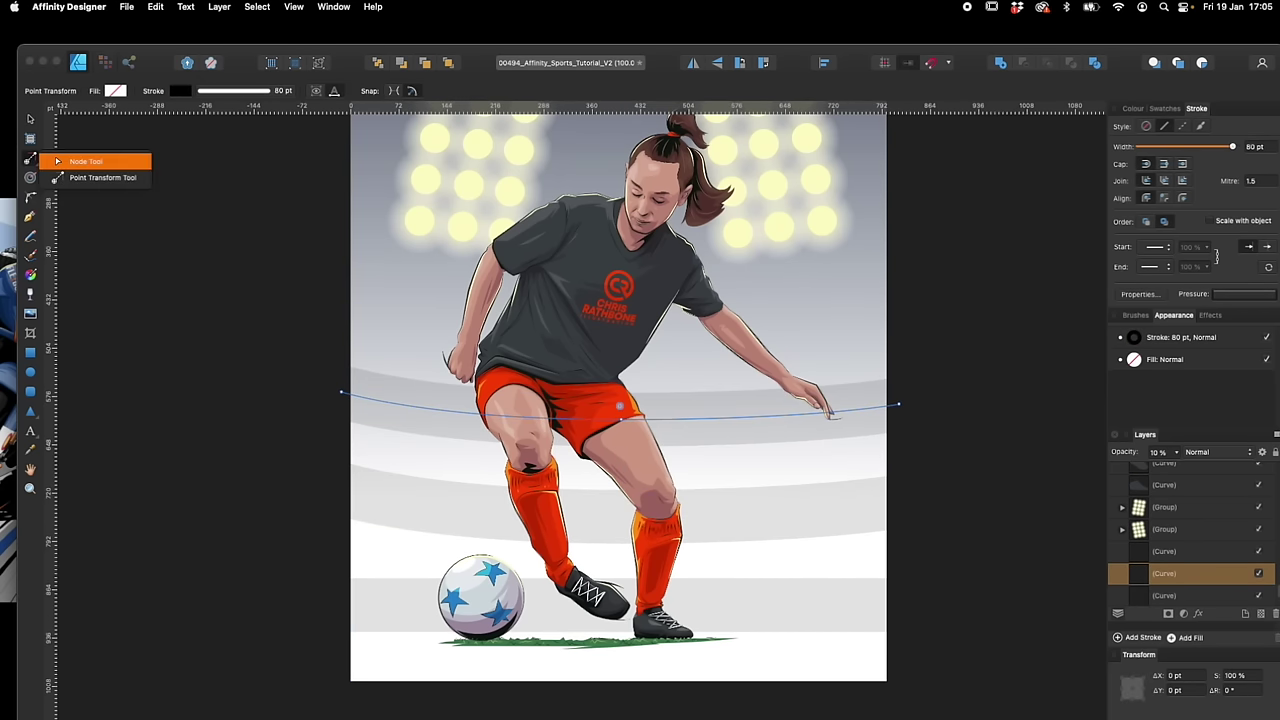
{"action": "left_click", "coordinate": [92, 162]}
{"action": "left_click", "coordinate": [341, 392]}
{"action": "left_click", "coordinate": [899, 404], "text": "shift"}
{"action": "key", "text": "shift+Up"}
{"action": "key", "text": "shift+Up"}
{"action": "key", "text": "shift+Up"}
{"action": "key", "text": "shift+Up"}
{"action": "key", "text": "shift+Up"}
{"action": "key", "text": "shift+Up"}
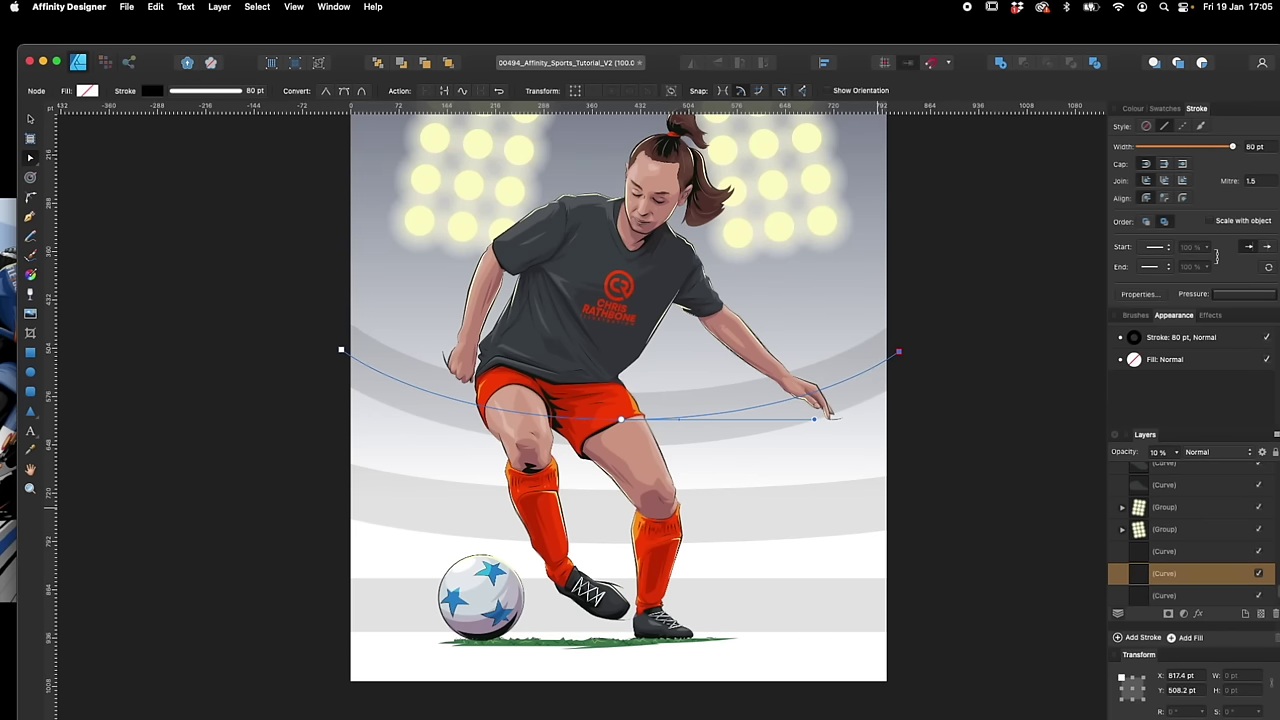
Raise the right end node of the lower curved band to match the height of its left end, undoing any stray node edit
{"action": "left_click", "coordinate": [898, 501]}
{"action": "left_click", "coordinate": [885, 503]}
{"action": "left_click_drag", "start_coordinate": [894, 502], "coordinate": [897, 492]}
{"action": "key", "text": "super+z"}
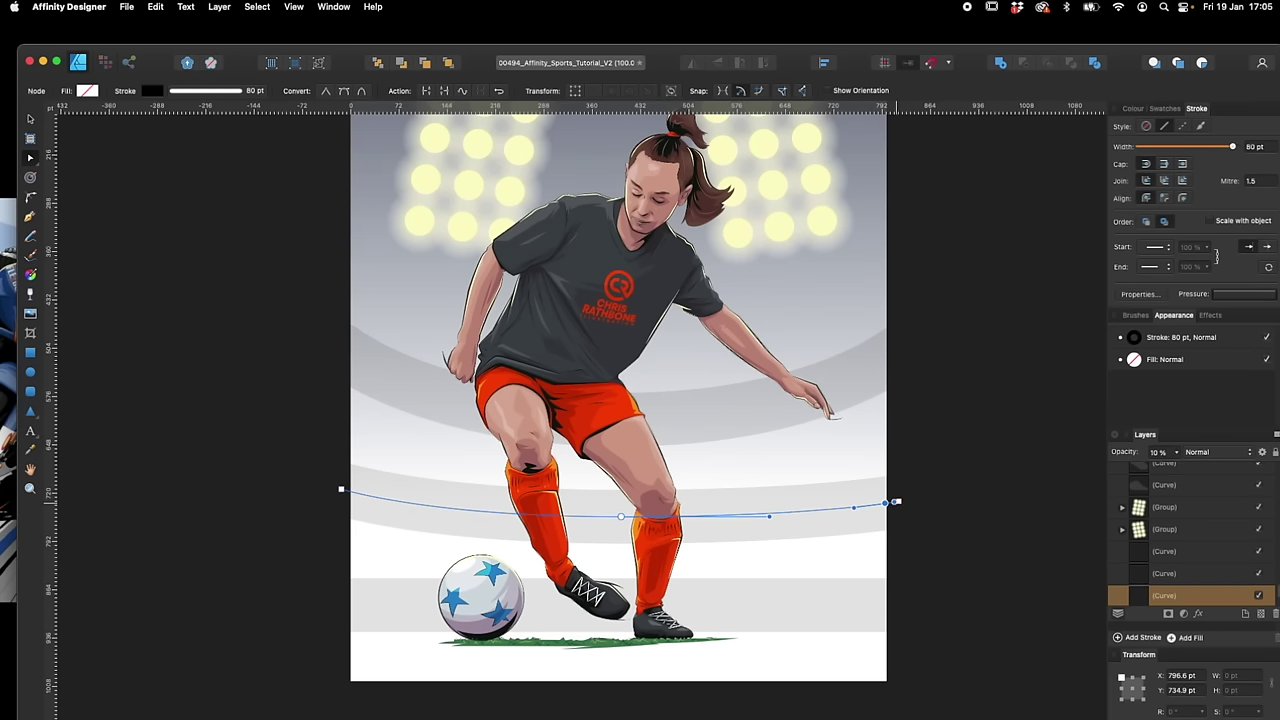
{"action": "left_click_drag", "start_coordinate": [896, 501], "coordinate": [898, 492]}
Move the upper and lower curved bands slightly higher on the page
{"action": "left_click", "coordinate": [930, 448]}
{"action": "key", "text": "v"}
{"action": "left_click_drag", "start_coordinate": [855, 372], "coordinate": [855, 346]}
{"action": "left_click", "coordinate": [846, 511]}
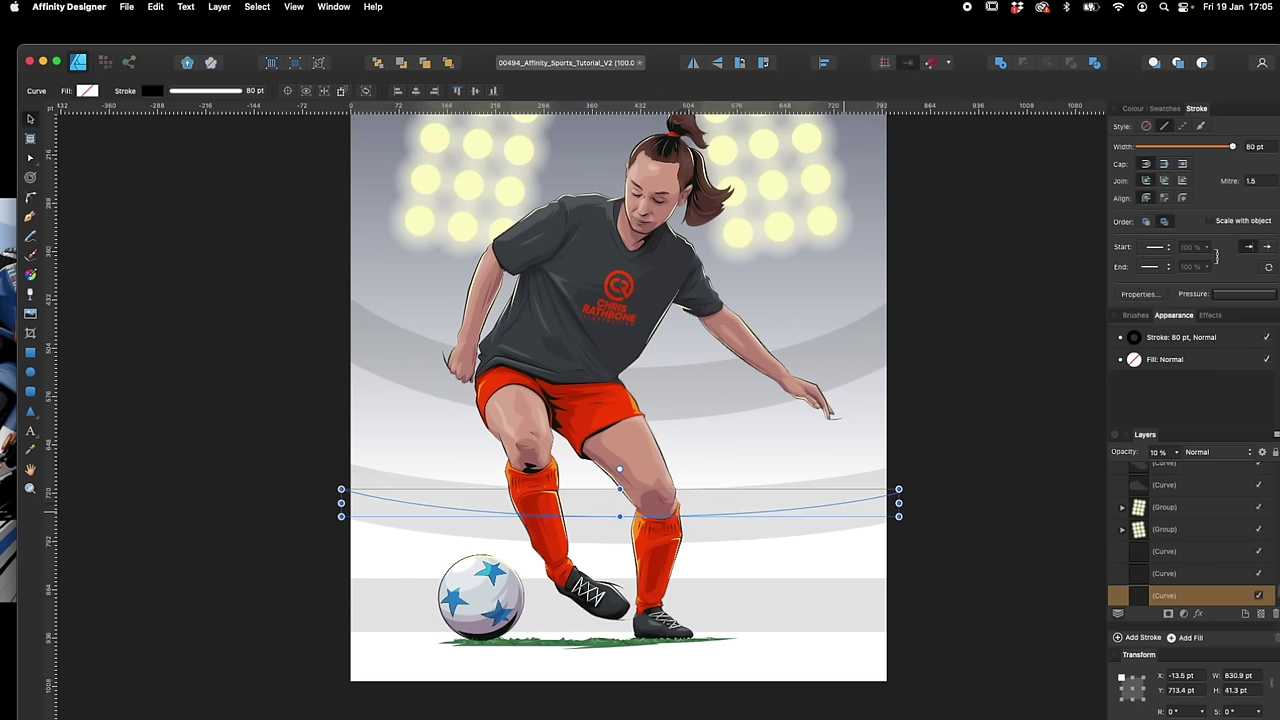
{"action": "left_click_drag", "start_coordinate": [846, 509], "coordinate": [846, 495]}
{"action": "left_click", "coordinate": [957, 545]}
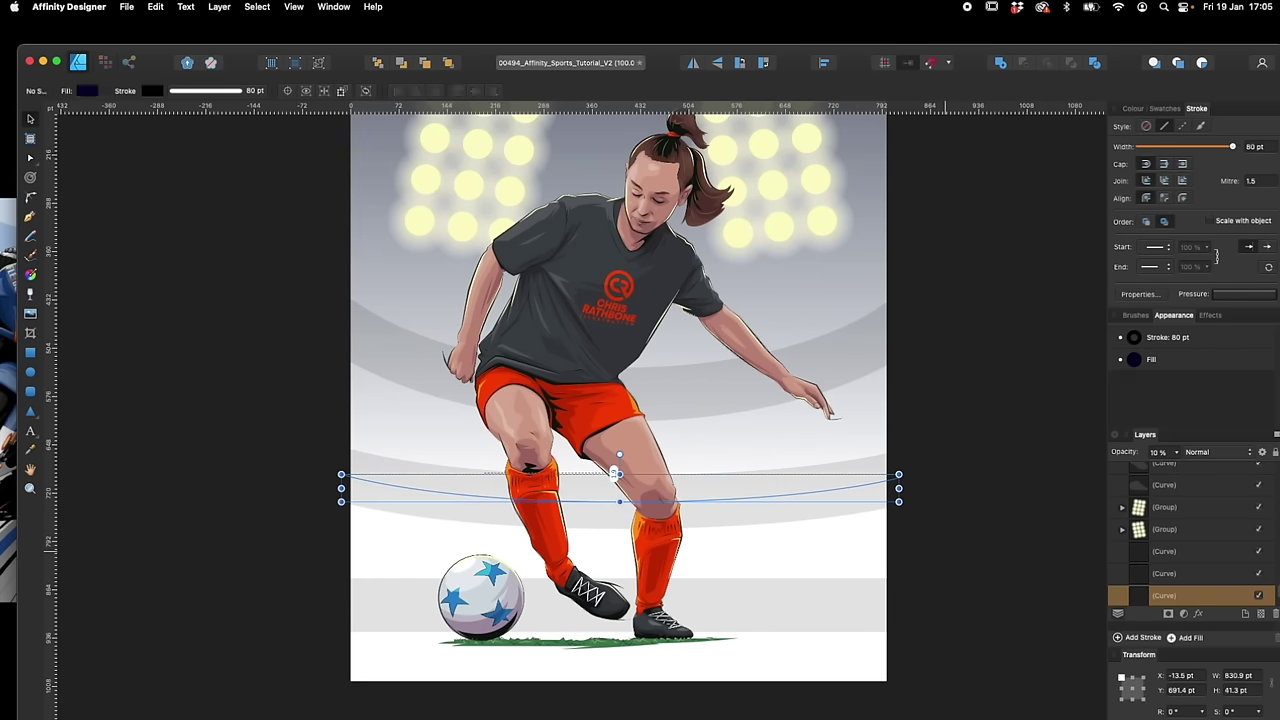
Enlarge both floodlight panels together and shift them slightly inward from the page edges
{"action": "scroll", "coordinate": [957, 545], "scroll_direction": "up", "scroll_amount": 2}
{"action": "key", "text": "super+minus"}
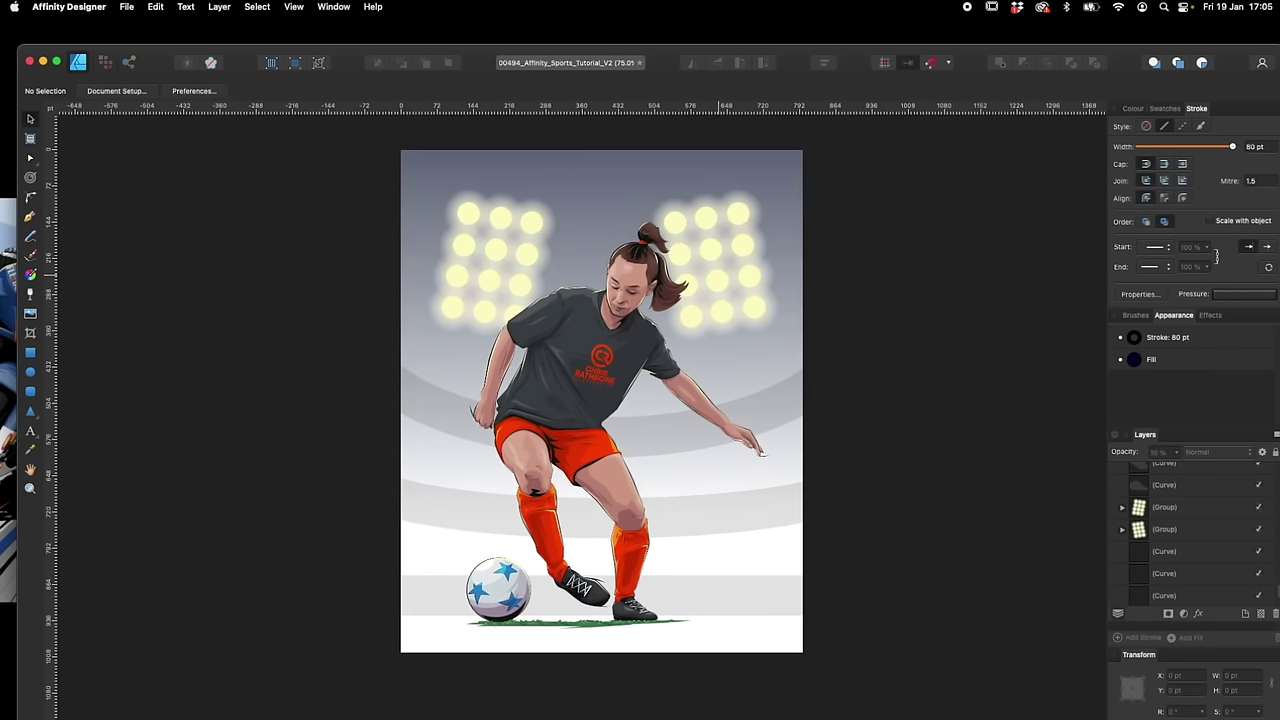
{"action": "left_click", "coordinate": [729, 287]}
{"action": "left_click", "coordinate": [489, 281], "text": "shift"}
{"action": "left_click_drag", "start_coordinate": [604, 188], "coordinate": [604, 172]}
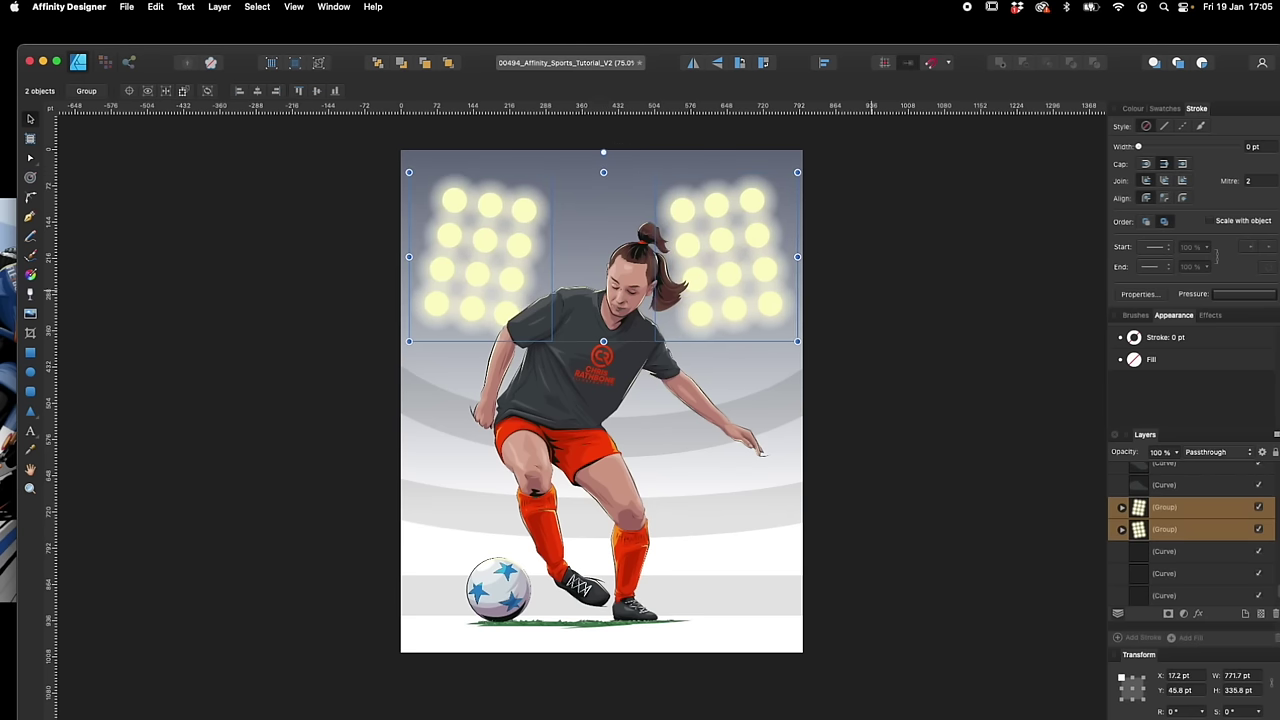
{"action": "left_click", "coordinate": [873, 292]}
{"action": "mouse_move", "coordinate": [737, 272]}
{"action": "left_mouse_down"}
{"action": "mouse_move", "coordinate": [714, 272]}
{"action": "mouse_move", "coordinate": [749, 272]}
{"action": "left_mouse_up"}
{"action": "left_click", "coordinate": [520, 275], "text": "shift"}
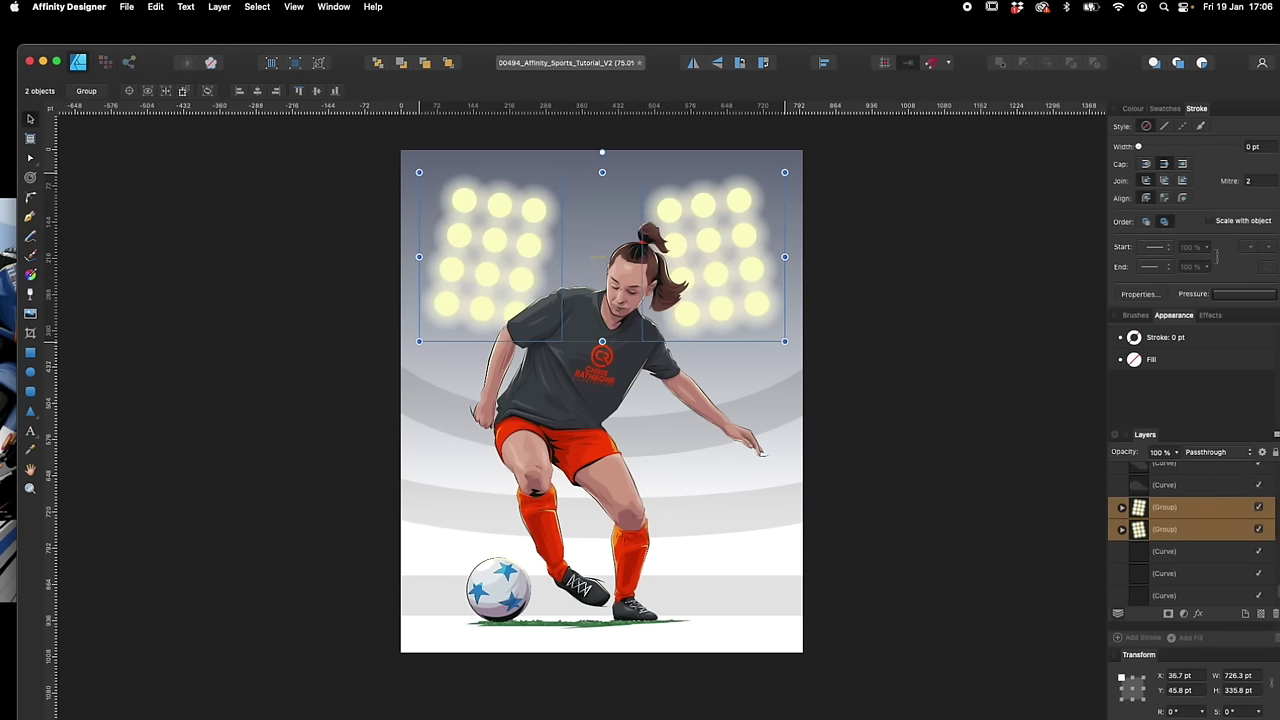
{"action": "key", "text": "super+d"}
{"action": "scroll", "coordinate": [785, 220], "scroll_direction": "up", "scroll_amount": 2}
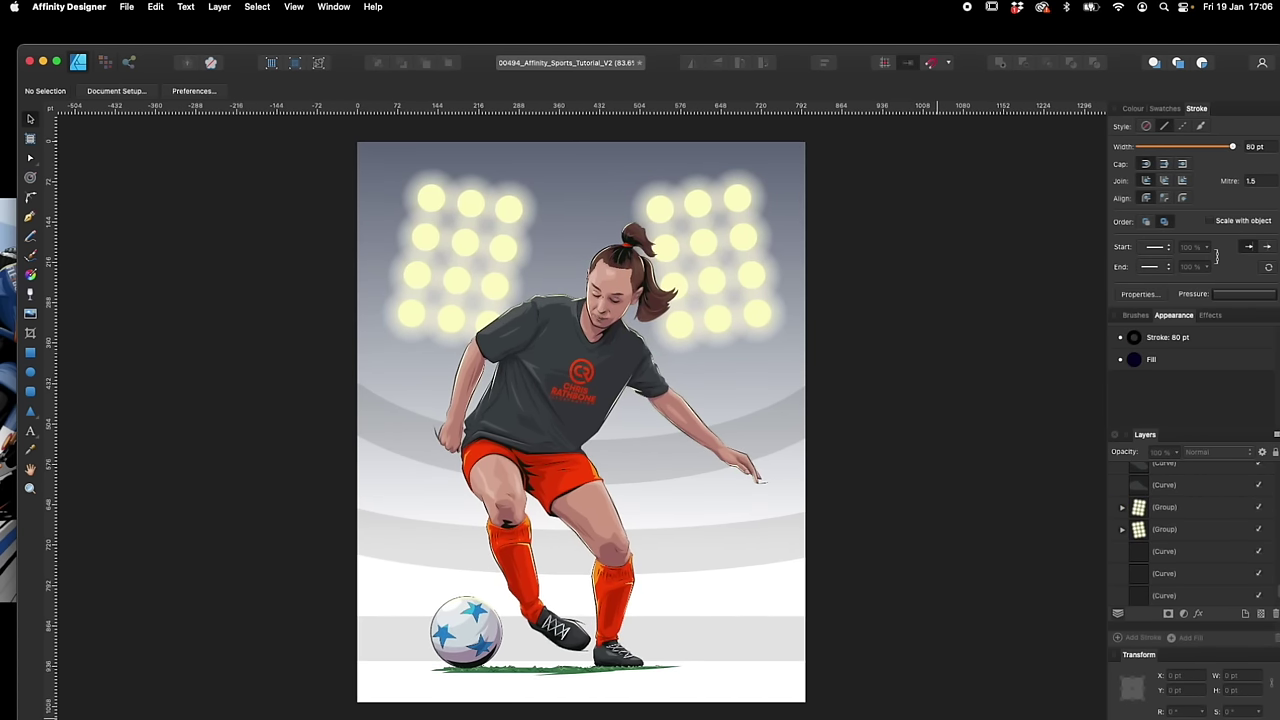
Hide the Colour, Highlights, Lowlights, Shadows, Glows, Inking and Rim layers to strip the illustration back
{"action": "scroll", "coordinate": [1190, 530], "scroll_direction": "up", "scroll_amount": 10}
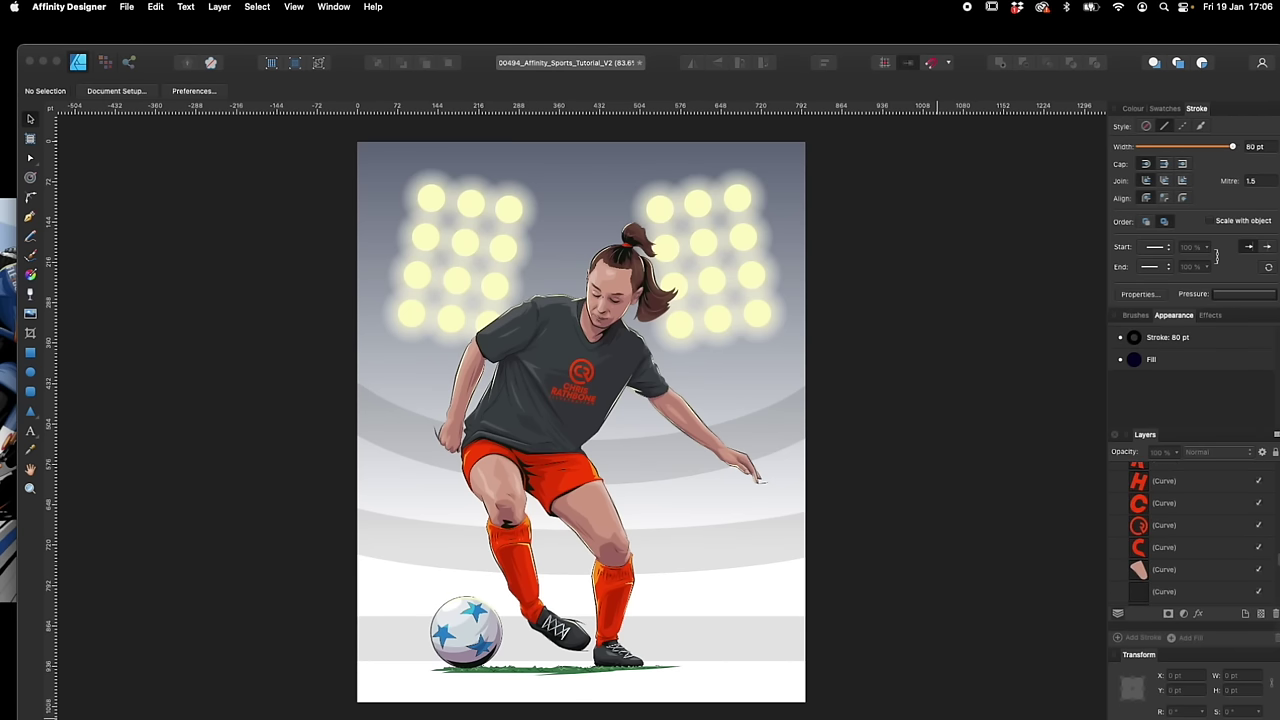
{"action": "scroll", "coordinate": [1190, 530], "scroll_direction": "up", "scroll_amount": 10}
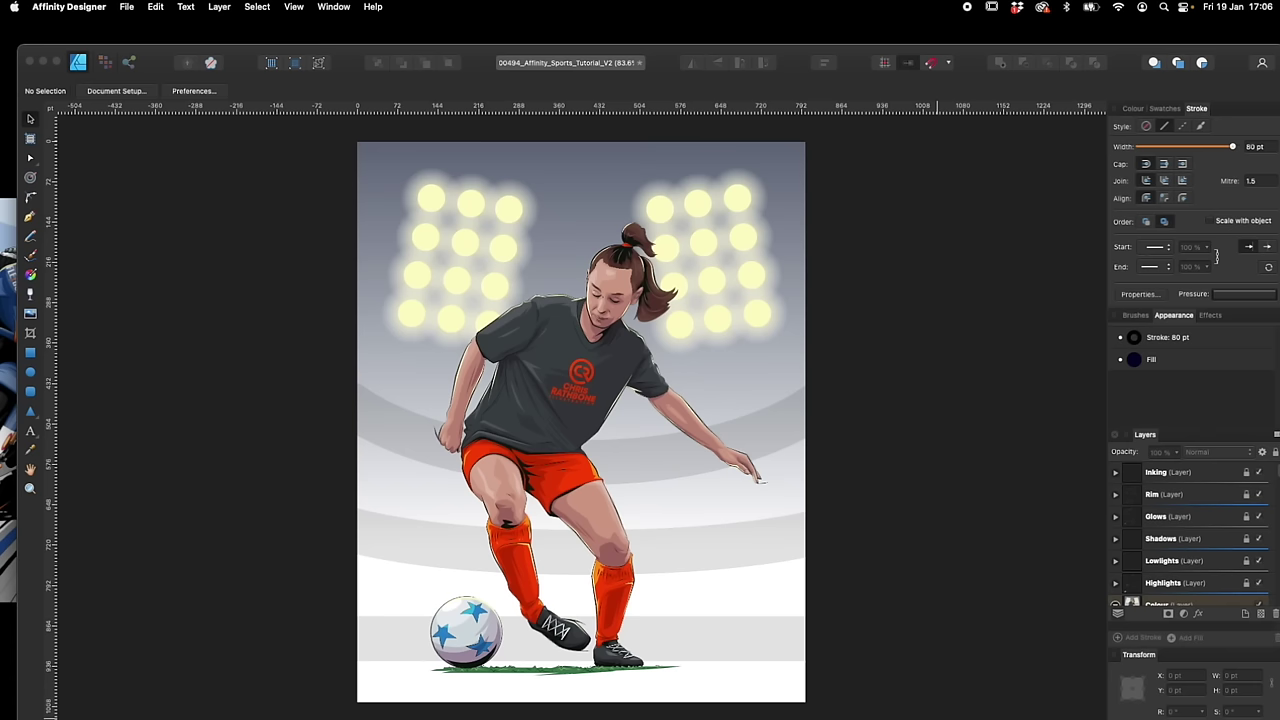
{"action": "scroll", "coordinate": [1190, 530], "scroll_direction": "down", "scroll_amount": 3}
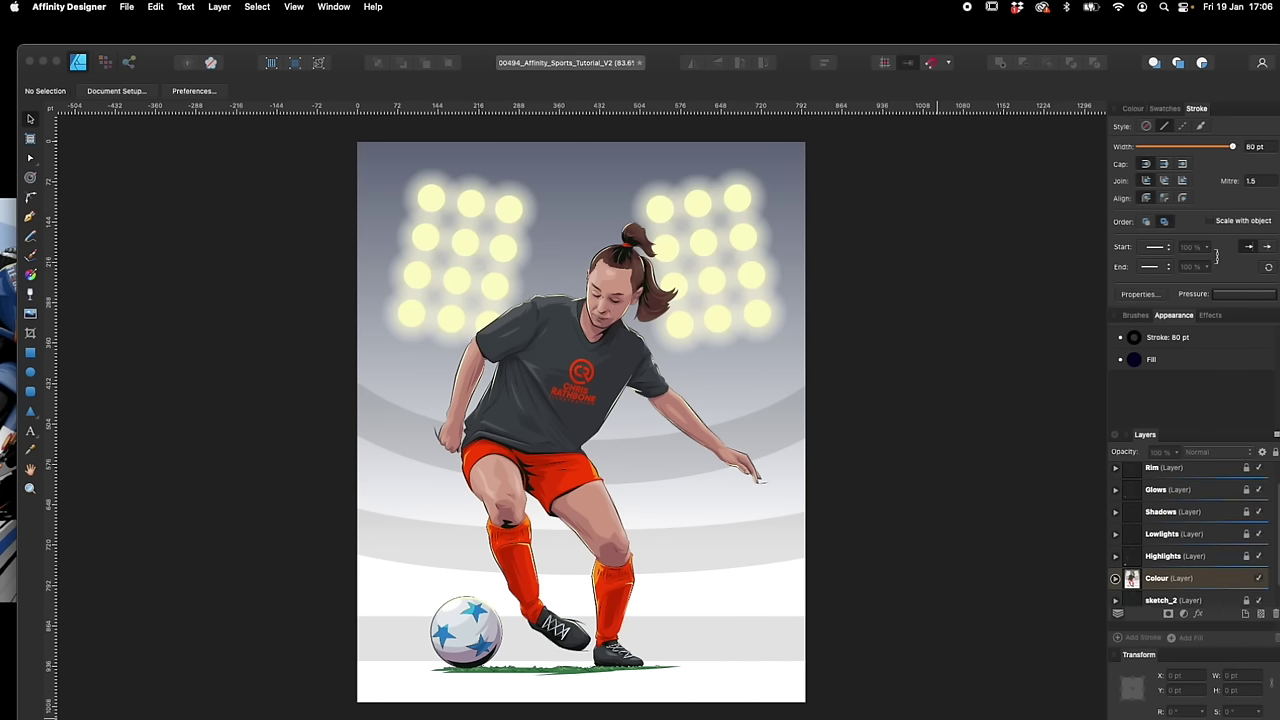
{"action": "scroll", "coordinate": [1190, 530], "scroll_direction": "down", "scroll_amount": 1}
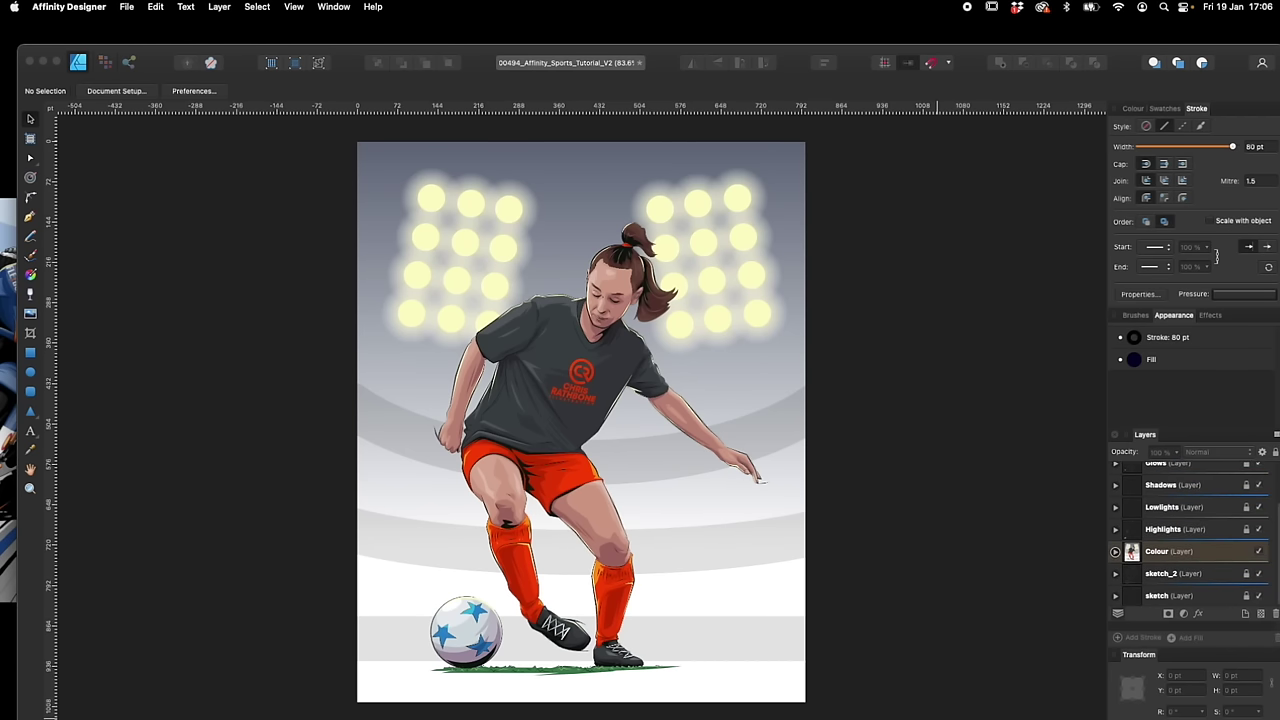
{"action": "left_click", "coordinate": [1258, 551]}
{"action": "left_click", "coordinate": [1258, 529]}
{"action": "left_click", "coordinate": [1258, 507]}
{"action": "left_click", "coordinate": [1258, 485]}
{"action": "left_click", "coordinate": [1258, 464]}
{"action": "scroll", "coordinate": [1258, 470], "scroll_direction": "up", "scroll_amount": 3}
{"action": "left_click", "coordinate": [1258, 472]}
{"action": "left_click", "coordinate": [1258, 494]}
{"action": "scroll", "coordinate": [1258, 530], "scroll_direction": "down", "scroll_amount": 3}
Show the sketch and sketch_2 layers with the Inking layer over them, and hide both sketches to view the inking alone
{"action": "left_click", "coordinate": [1258, 573]}
{"action": "left_click", "coordinate": [1258, 573]}
{"action": "scroll", "coordinate": [1258, 573], "scroll_direction": "up", "scroll_amount": 3}
{"action": "left_click", "coordinate": [1258, 472]}
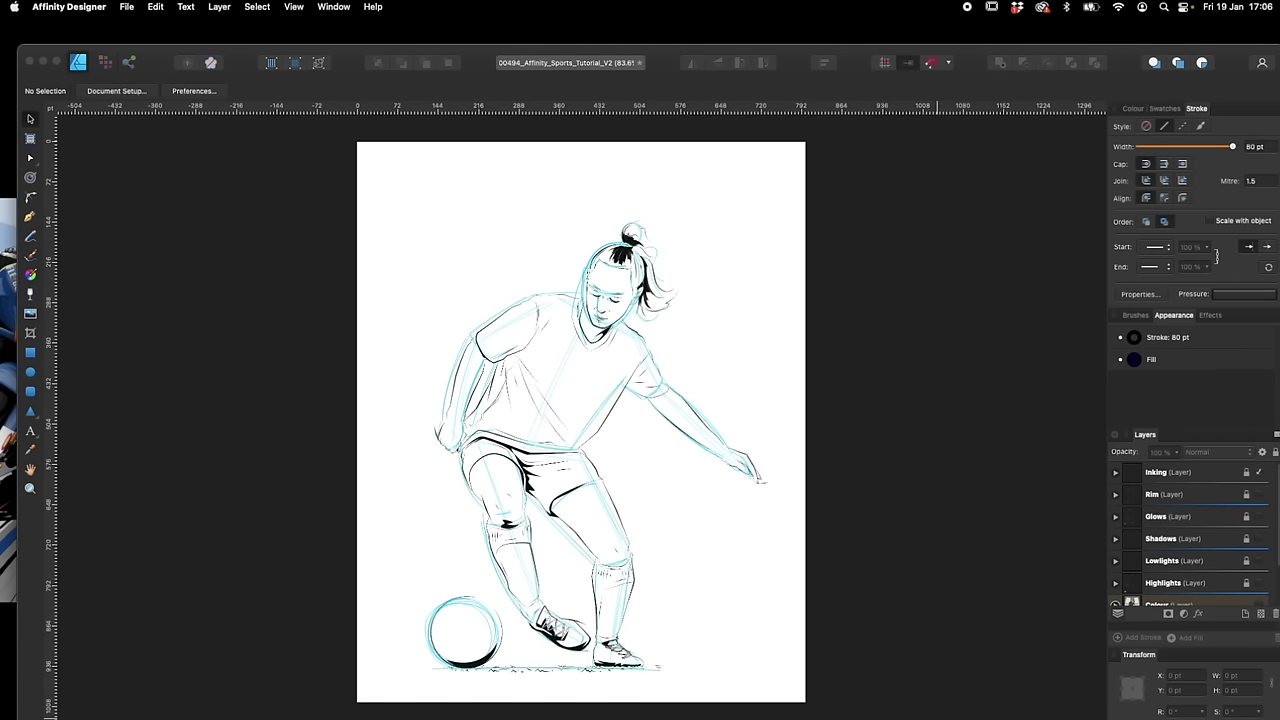
{"action": "scroll", "coordinate": [1190, 530], "scroll_direction": "down", "scroll_amount": 2}
{"action": "left_click", "coordinate": [1258, 574]}
{"action": "left_click", "coordinate": [1258, 596]}
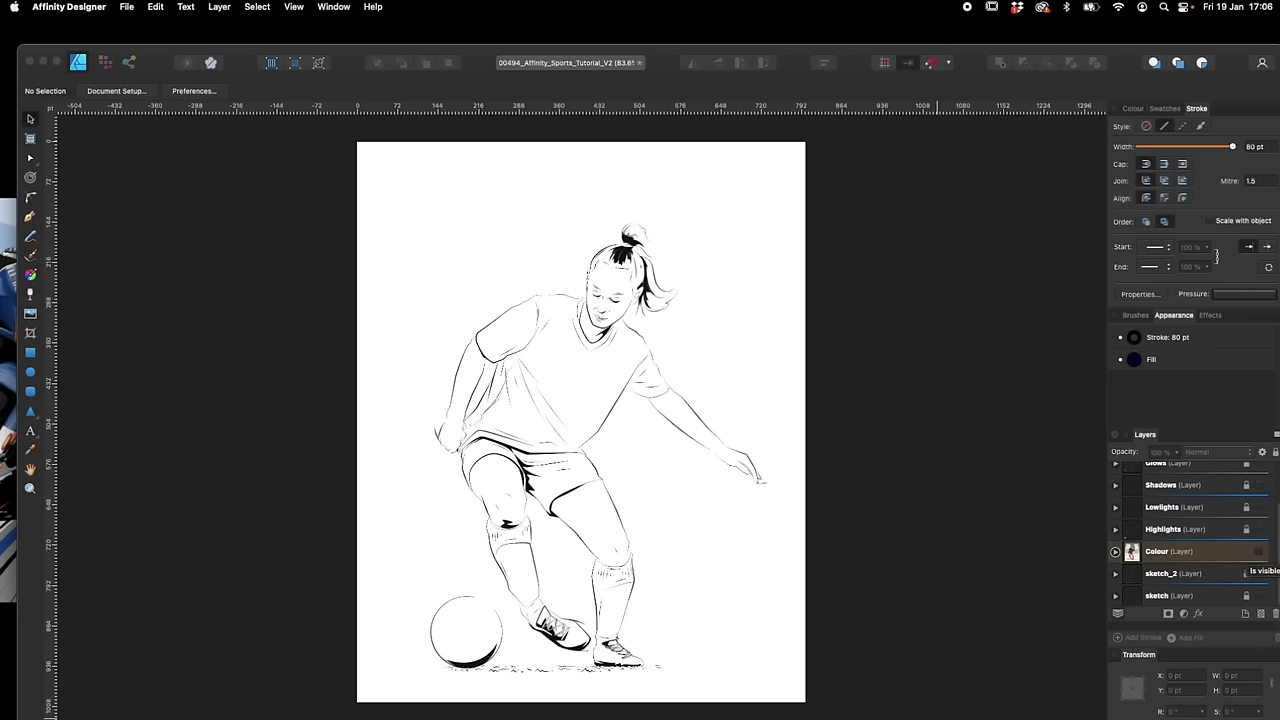
Turn the Colour, Shadows, Lowlights, Highlights, Glows and Rim layers back on one by one to review the illustration's build-up
{"action": "left_click", "coordinate": [1258, 551]}
{"action": "scroll", "coordinate": [1190, 540], "scroll_direction": "up", "scroll_amount": 3}
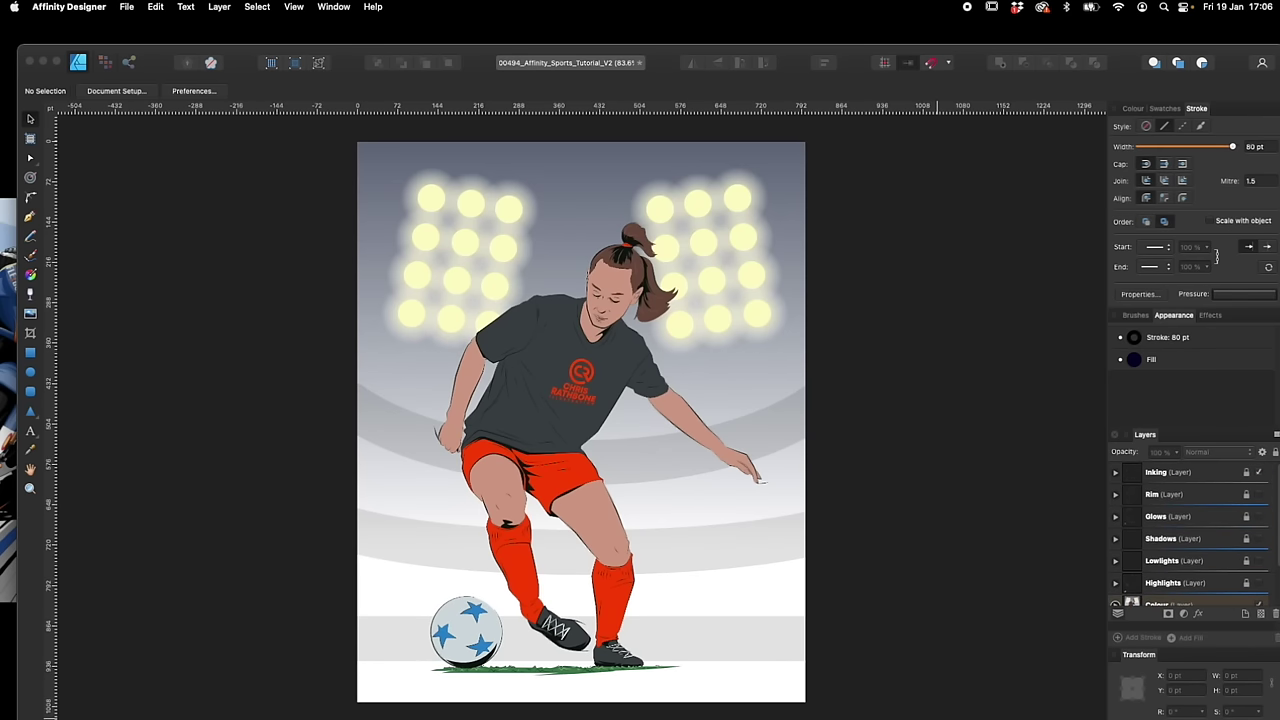
{"action": "left_click", "coordinate": [1258, 538]}
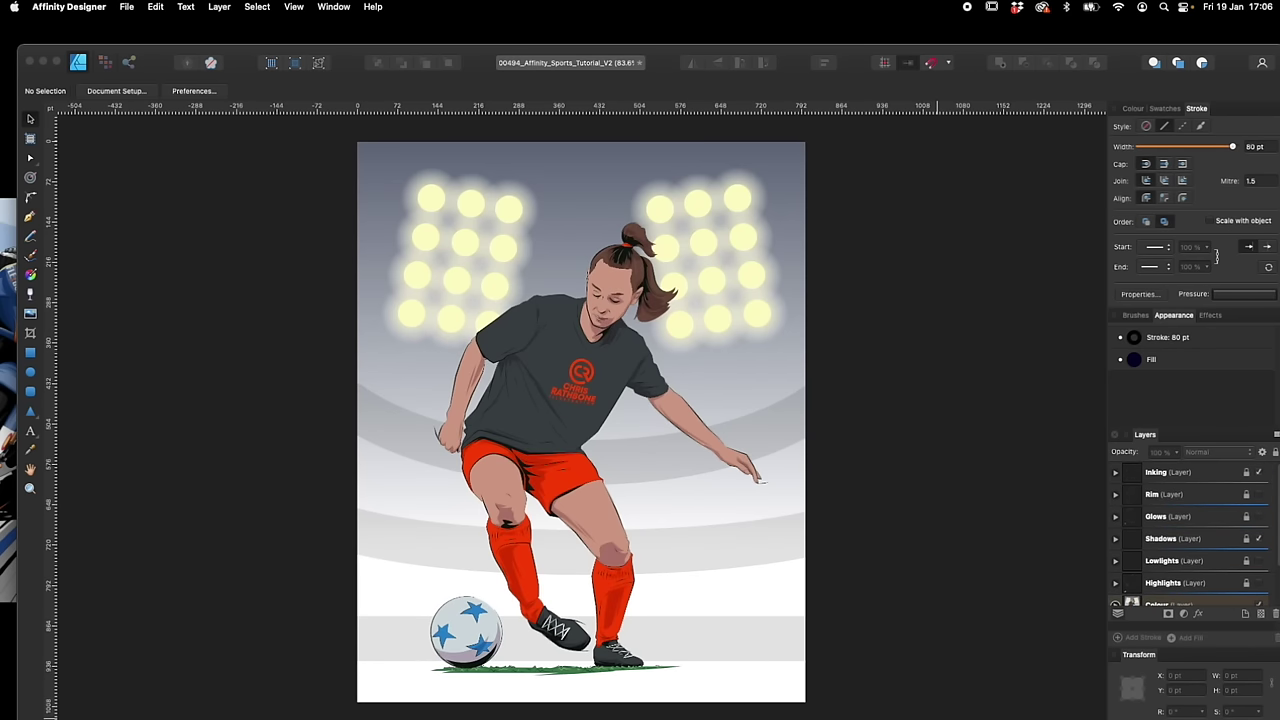
{"action": "scroll", "coordinate": [1190, 535], "scroll_direction": "down", "scroll_amount": 2}
{"action": "left_click", "coordinate": [1258, 529]}
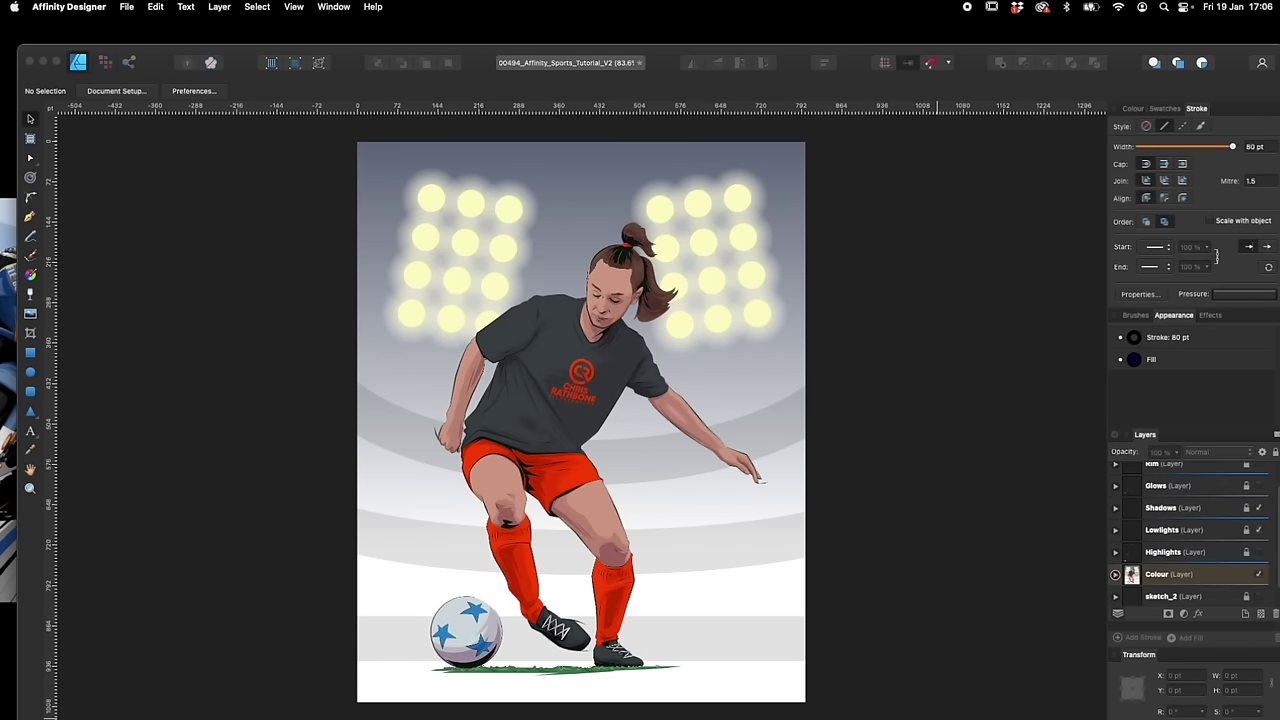
{"action": "left_click", "coordinate": [1258, 551]}
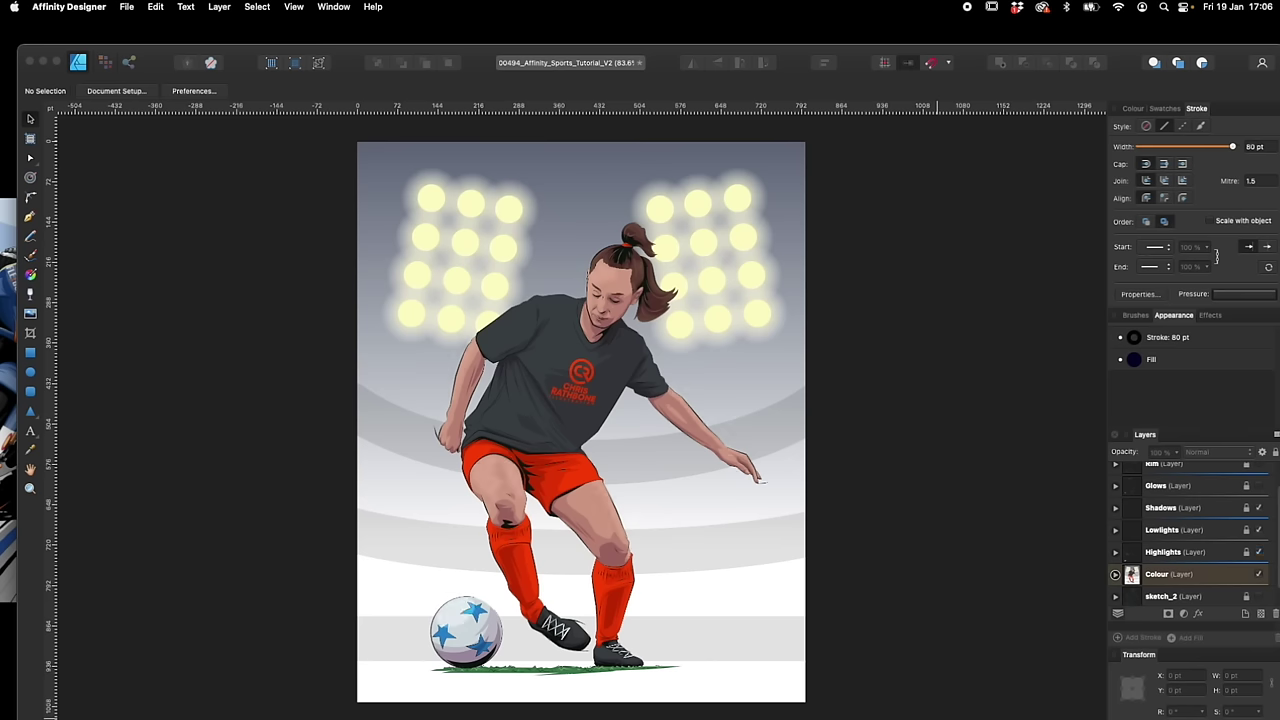
{"action": "scroll", "coordinate": [1190, 535], "scroll_direction": "up", "scroll_amount": 2}
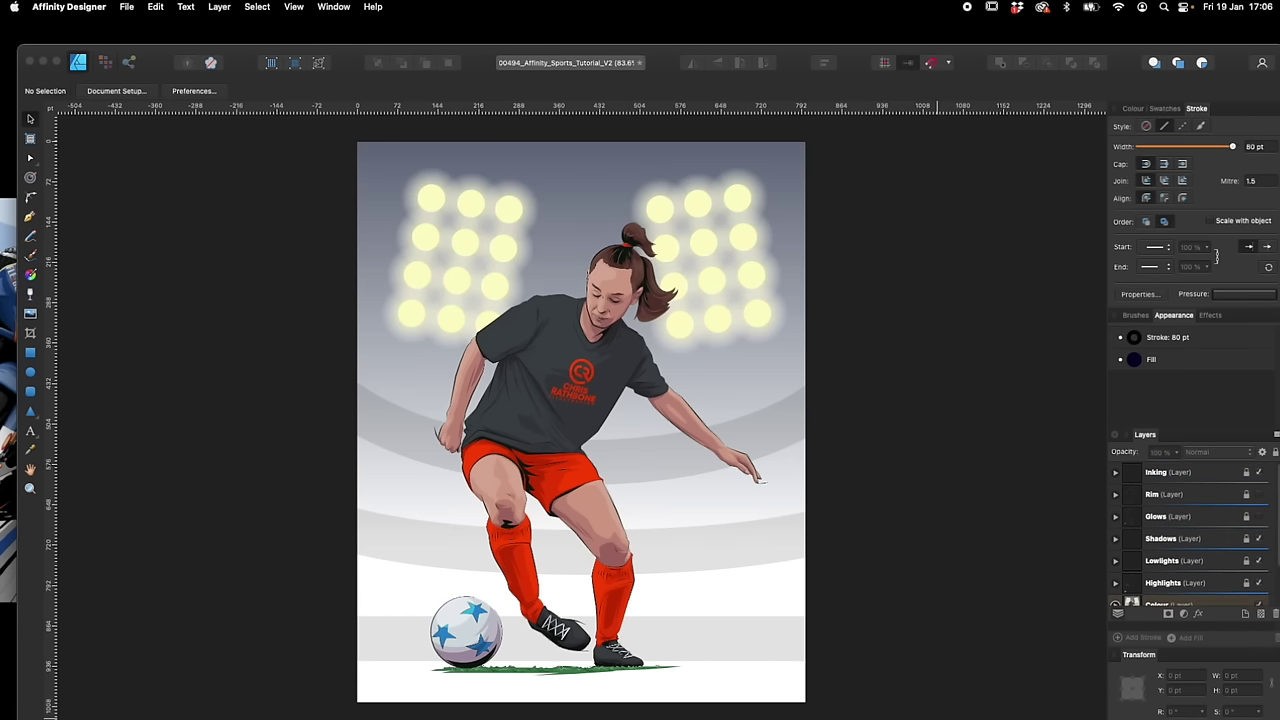
{"action": "left_click", "coordinate": [1258, 516]}
{"action": "left_click", "coordinate": [1258, 494]}
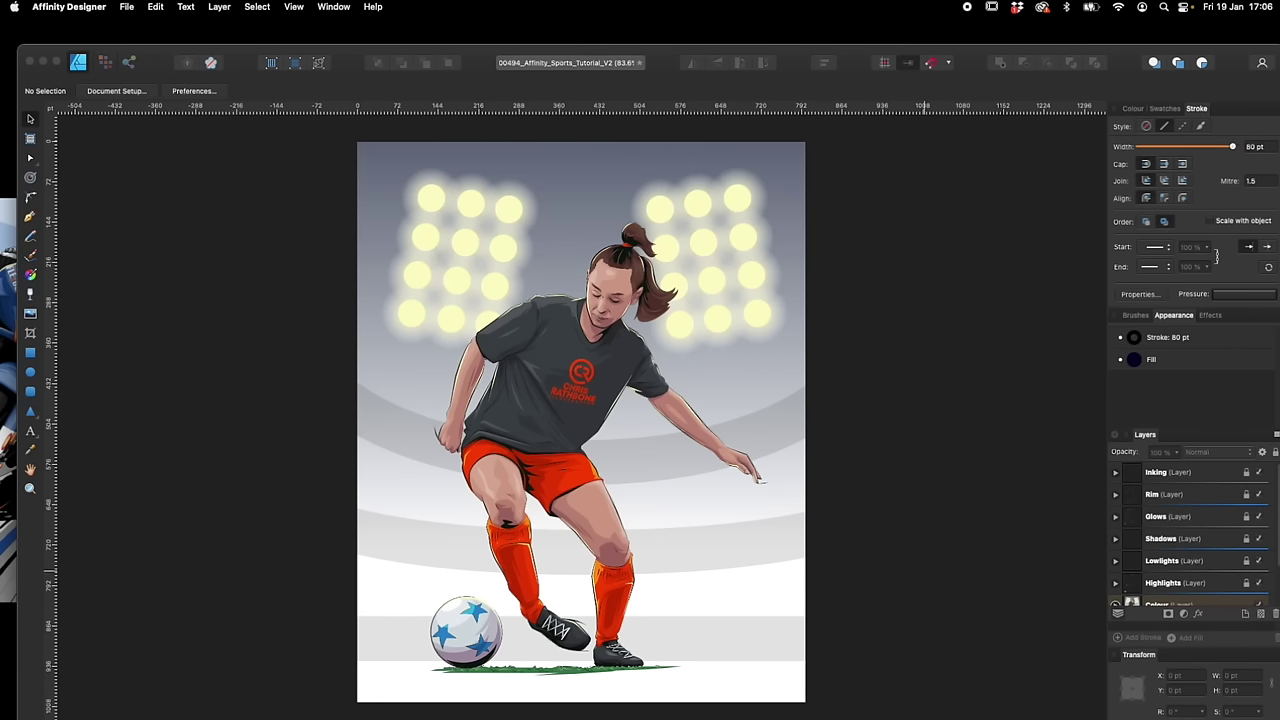